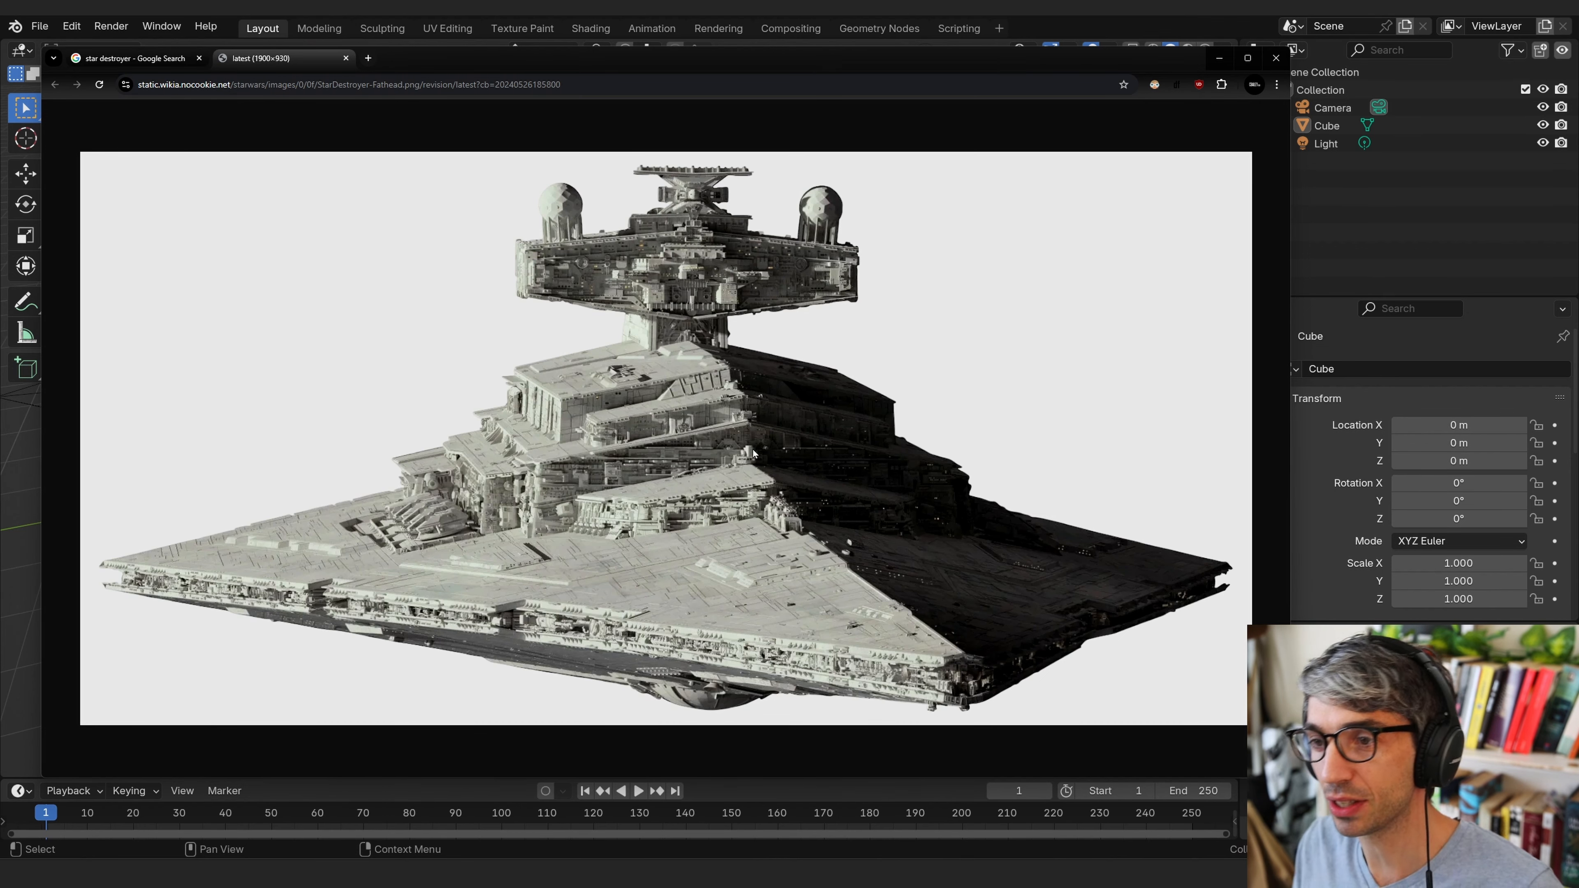
Switch to Blender, select the default cube and enter Edit Mode
key("alt+Tab")
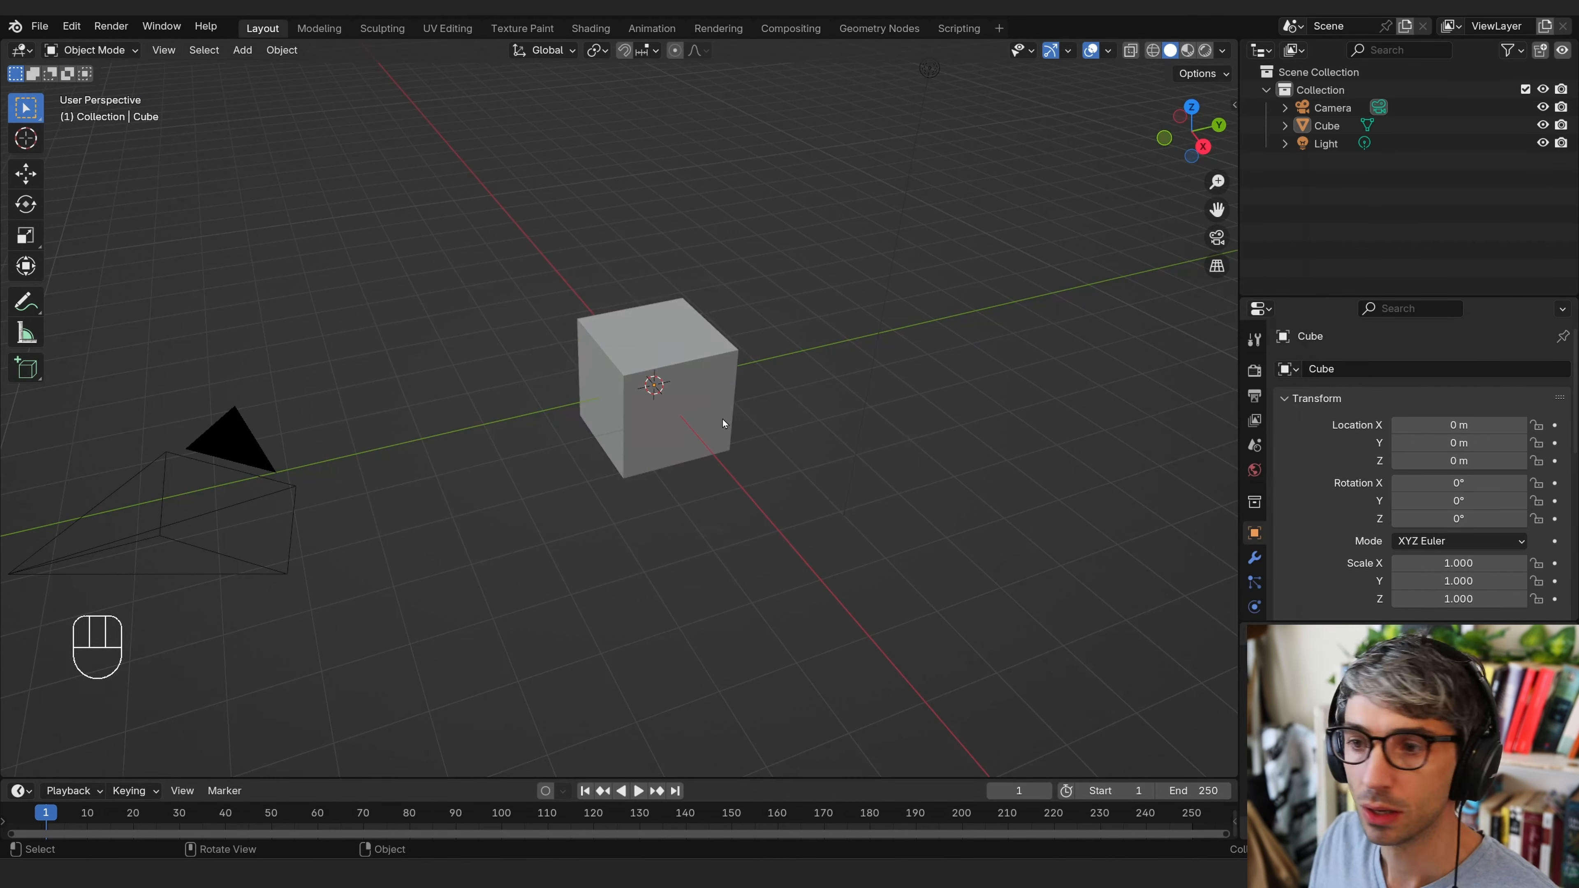
left_click(724, 419, "shift")
middle_click_drag(887, 427, 803, 409)
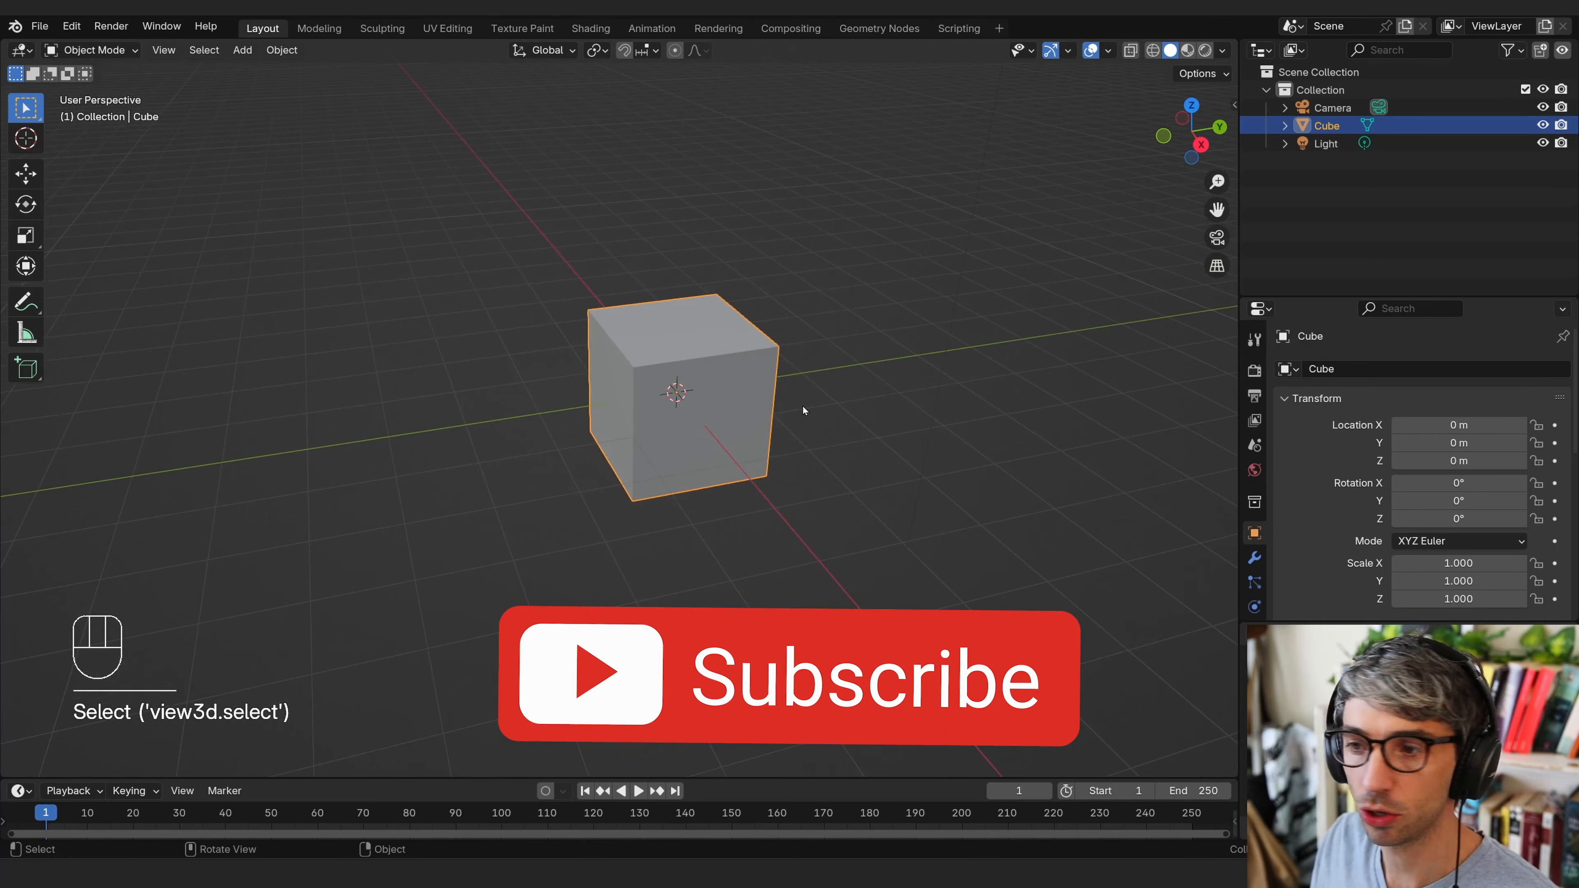
left_click(92, 49)
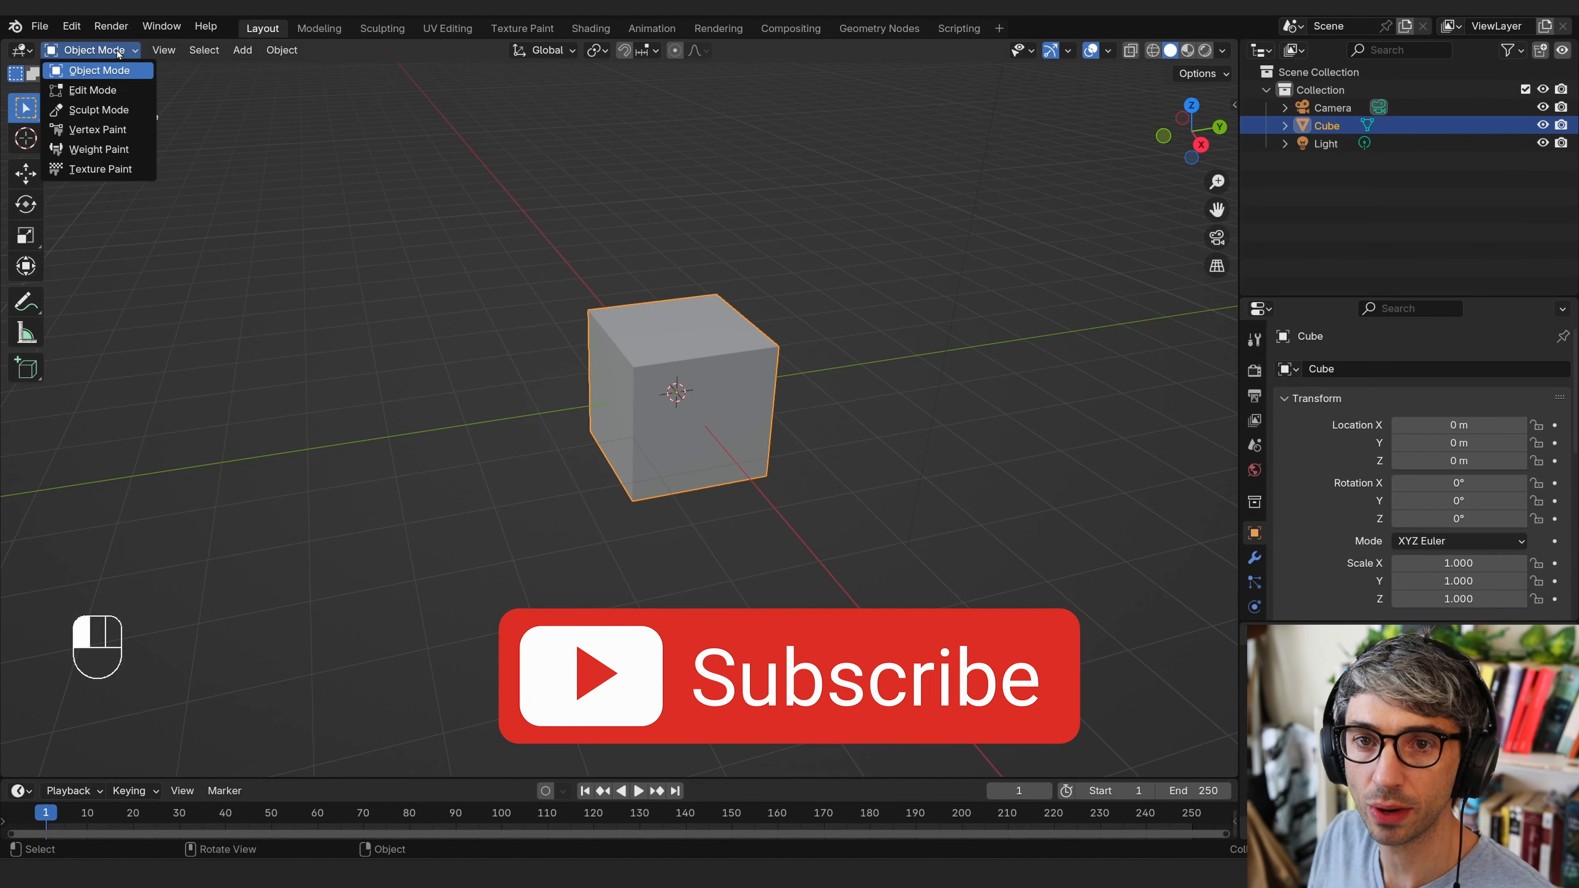
key("Tab")
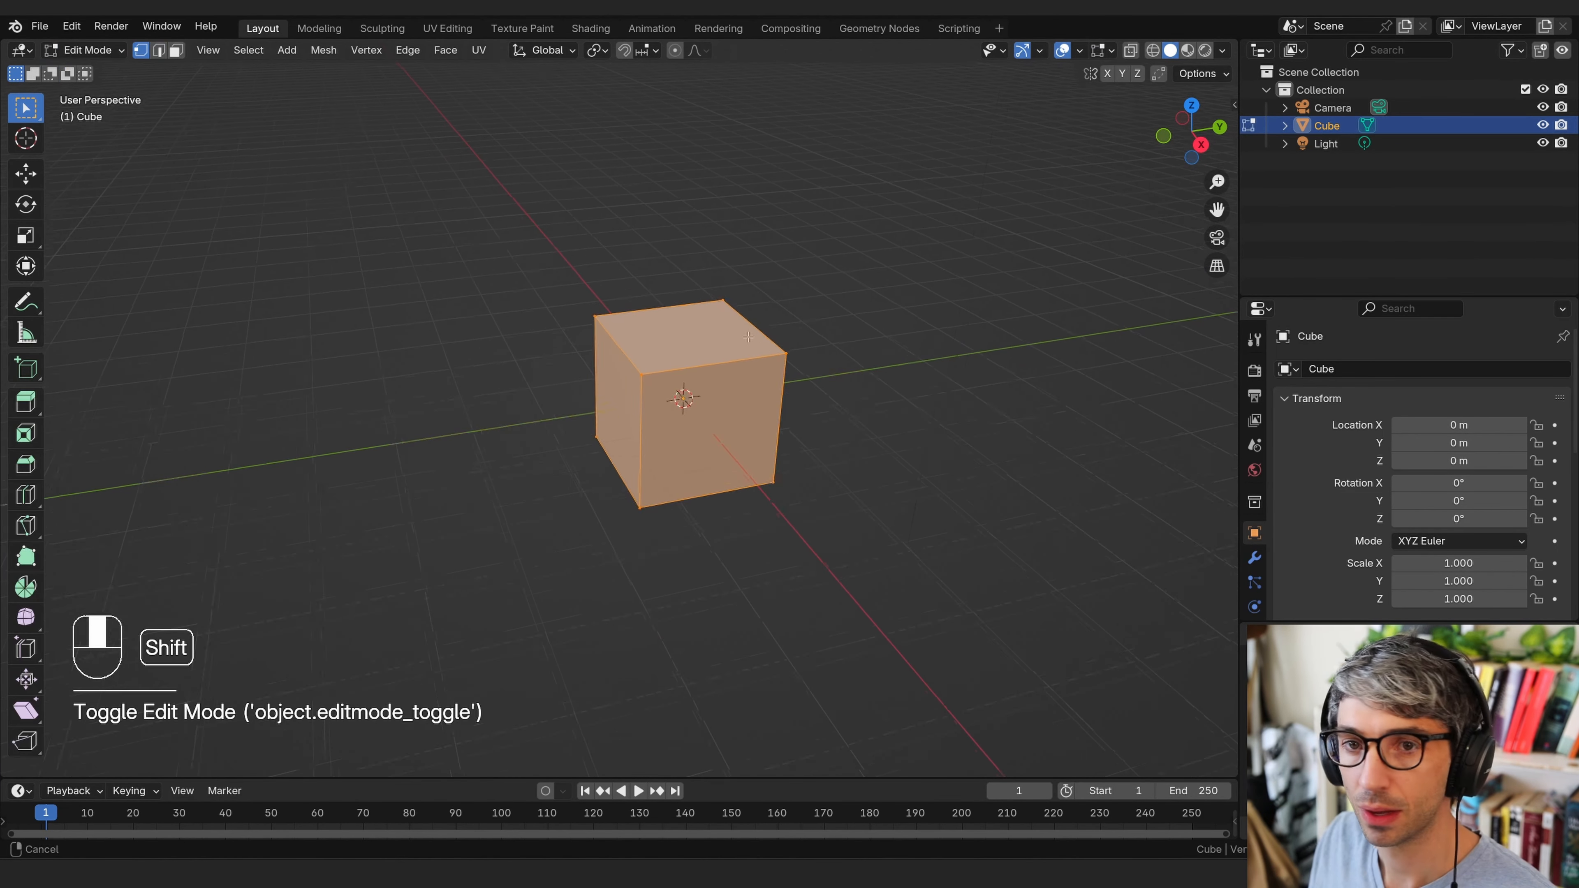
middle_click_drag(384, 381, 629, 427)
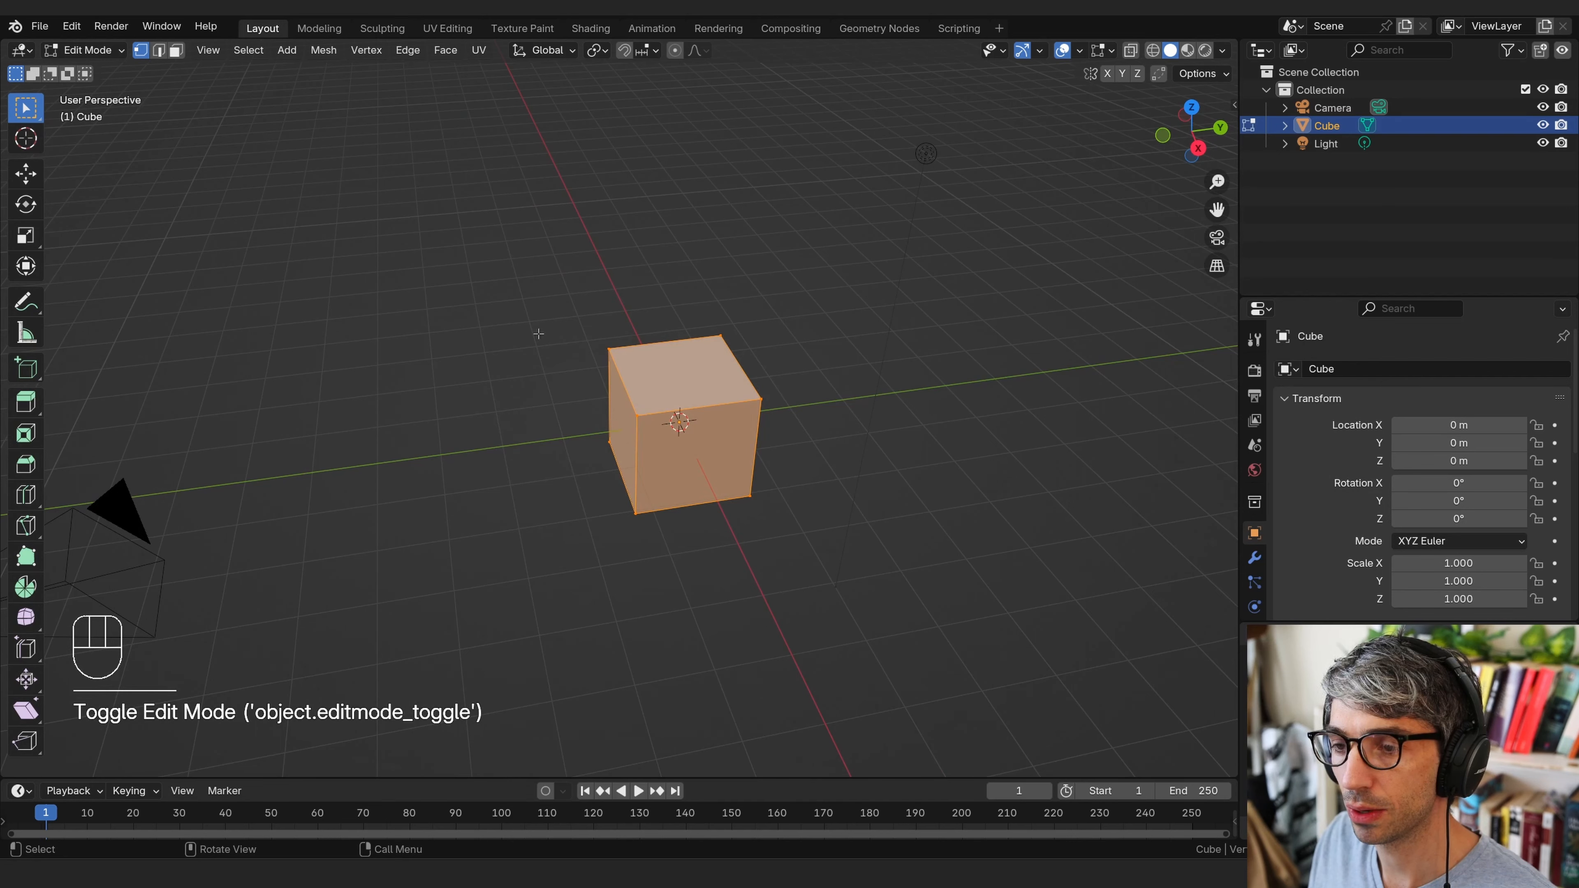
Open the keymap preferences to check the Tab for Pie Menu option, and close the preferences
left_click(72, 26)
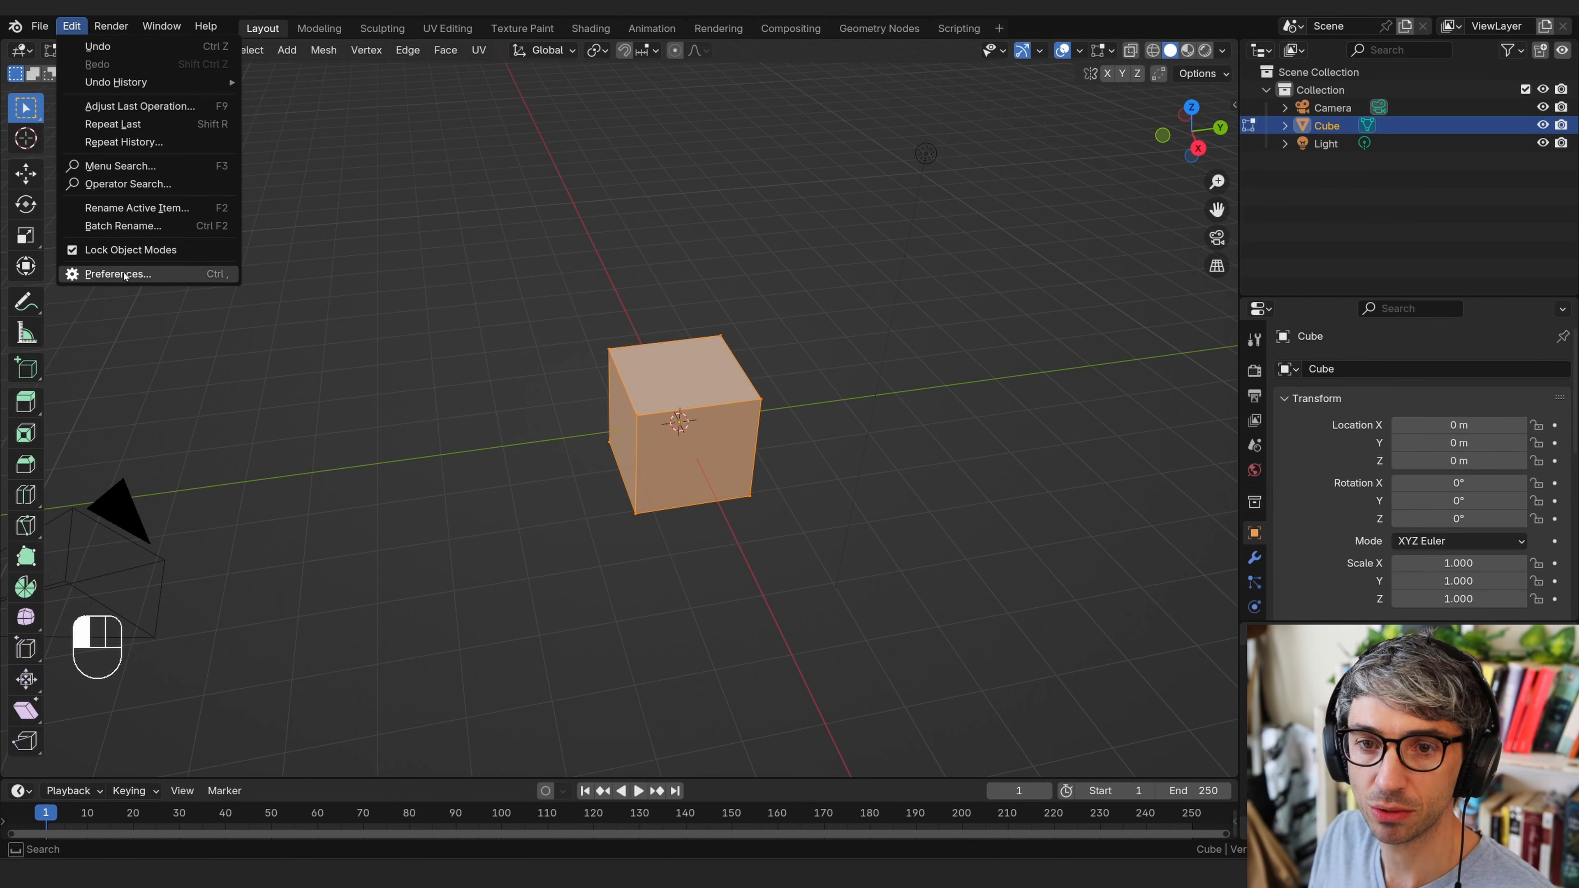
left_click(160, 272)
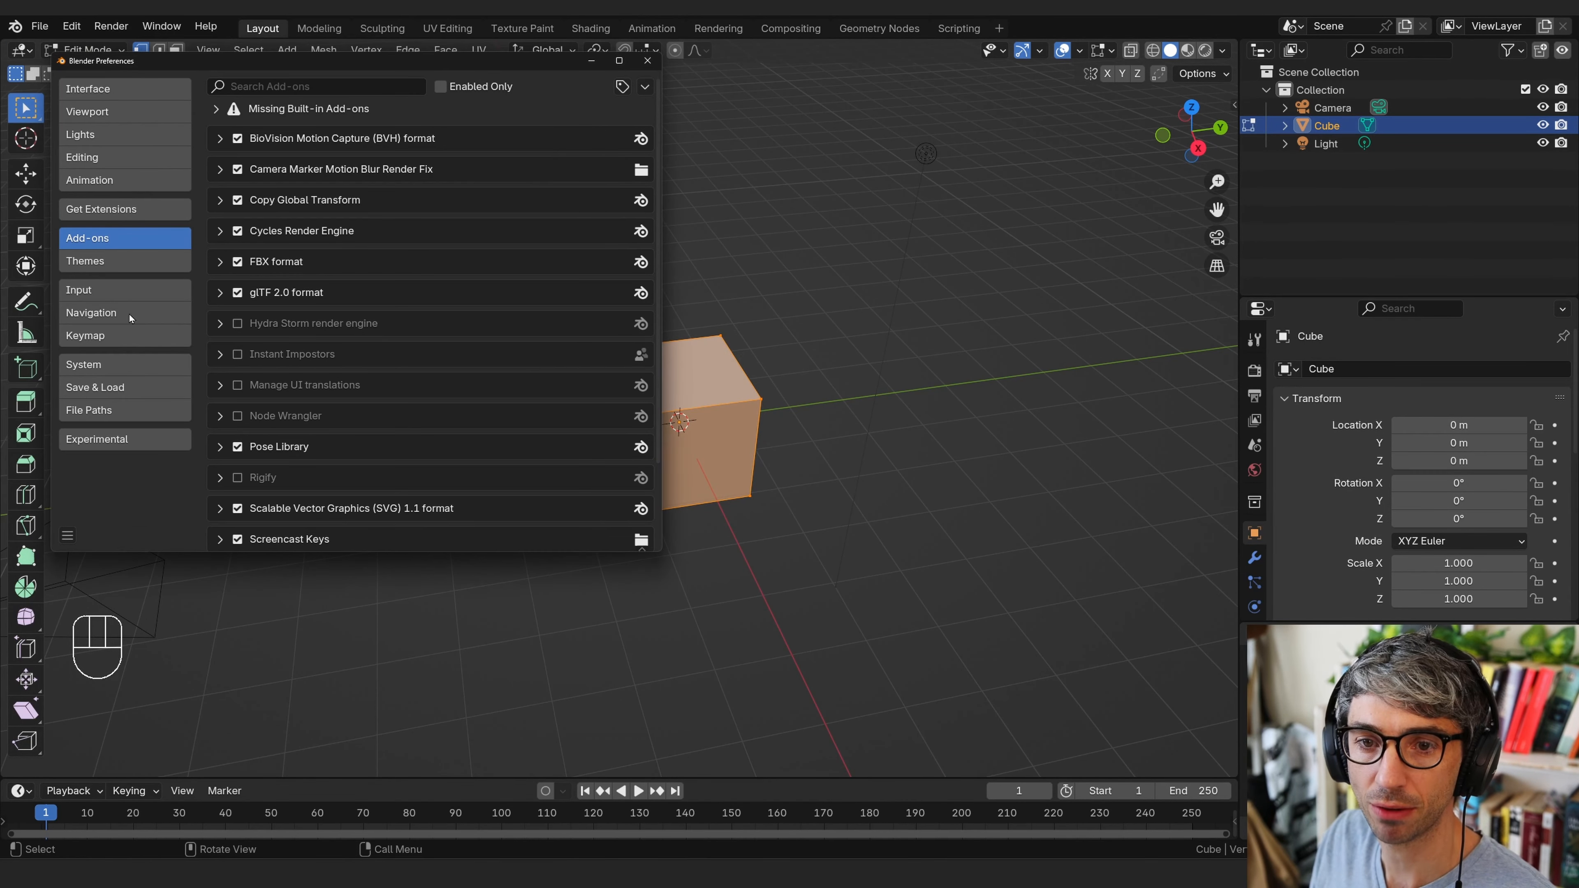
left_click(117, 339)
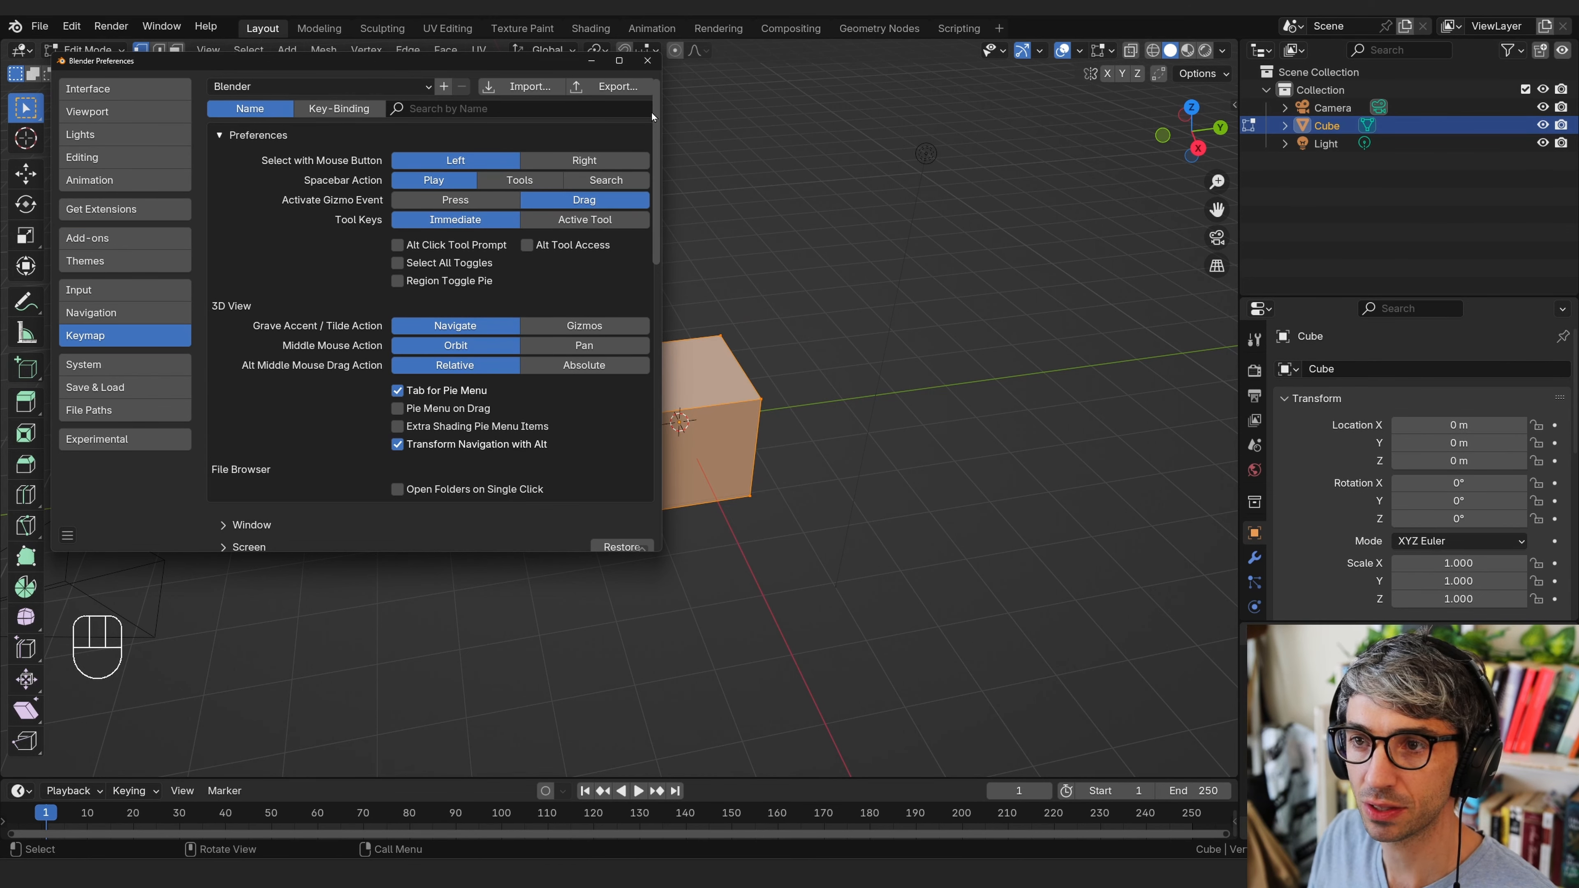
left_click(647, 60)
Switch the cube to Object Mode and back to Edit Mode with the mode pie menu
key("Tab")
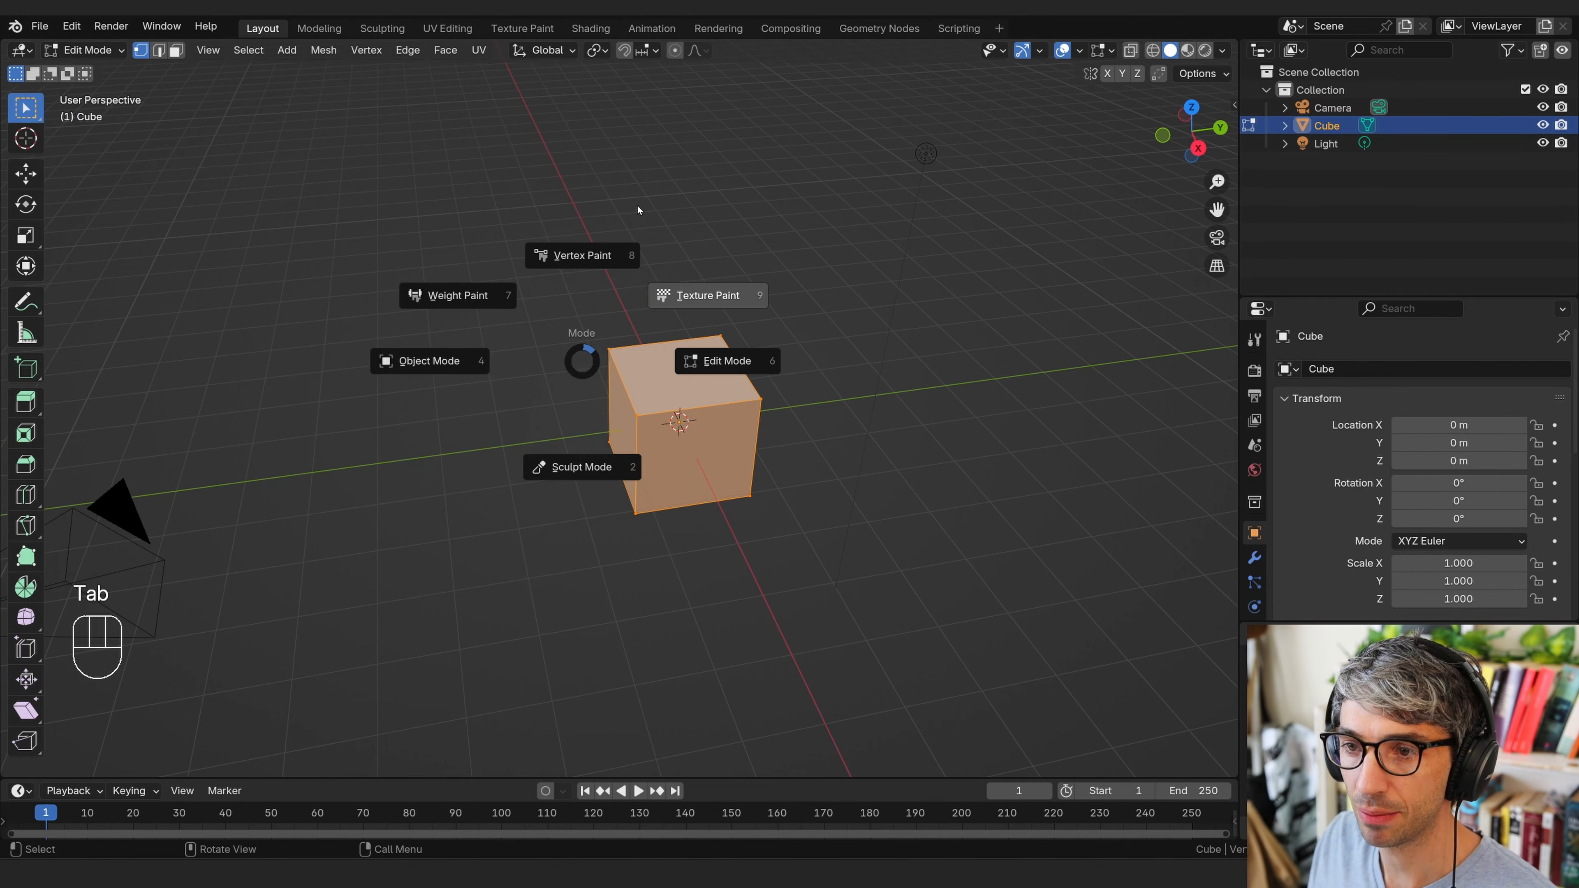
key("Tab")
key("Tab")
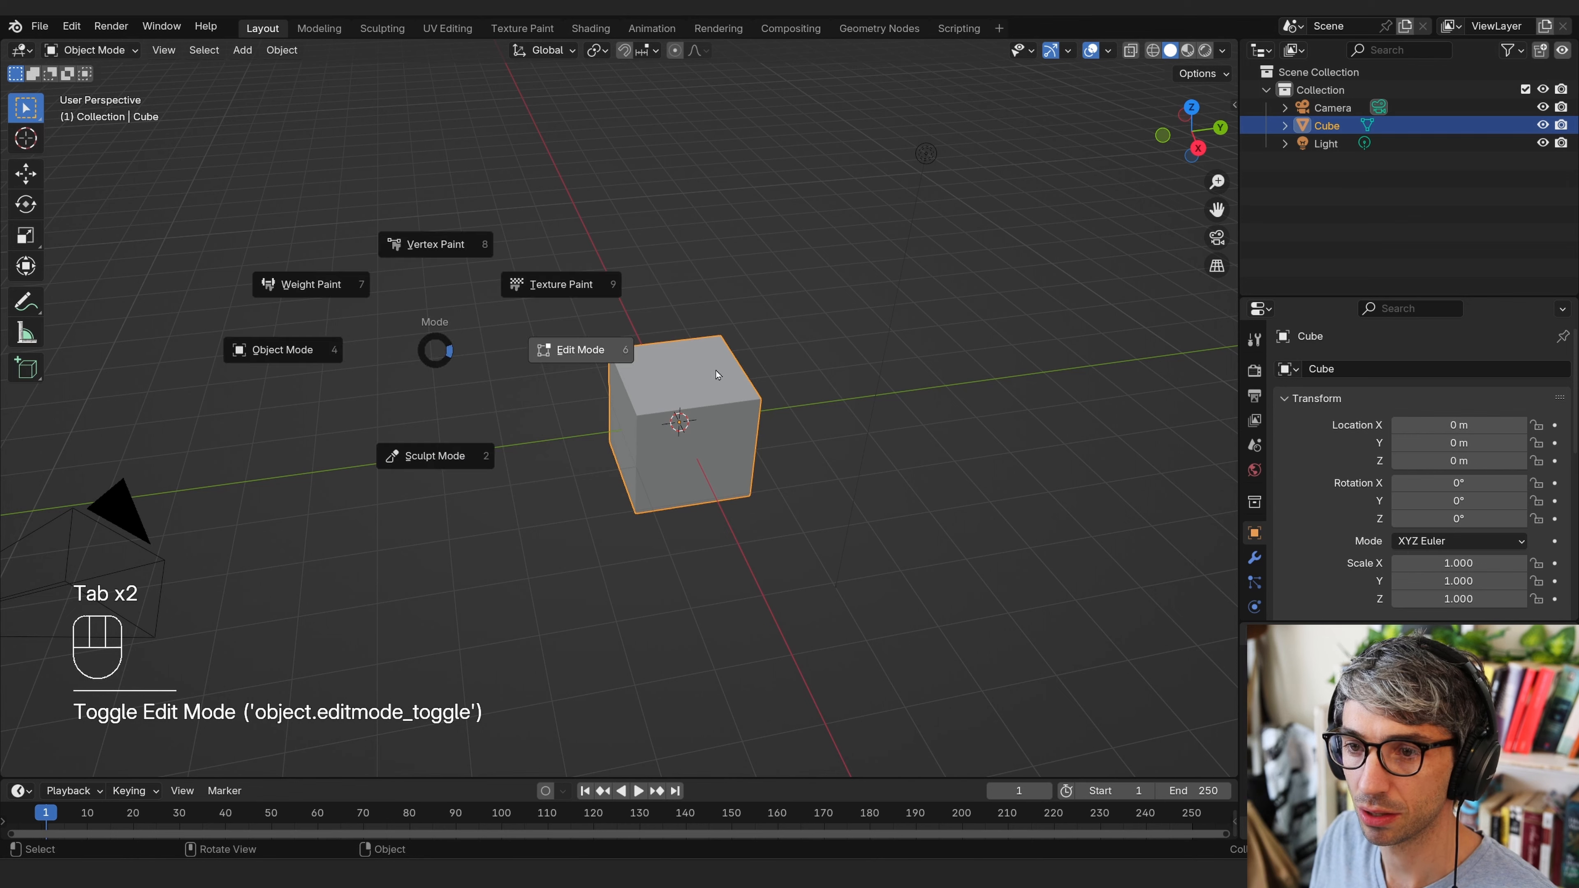
key("Tab")
Try the edge, face and vertex select modes and select the cube's top face
key("2")
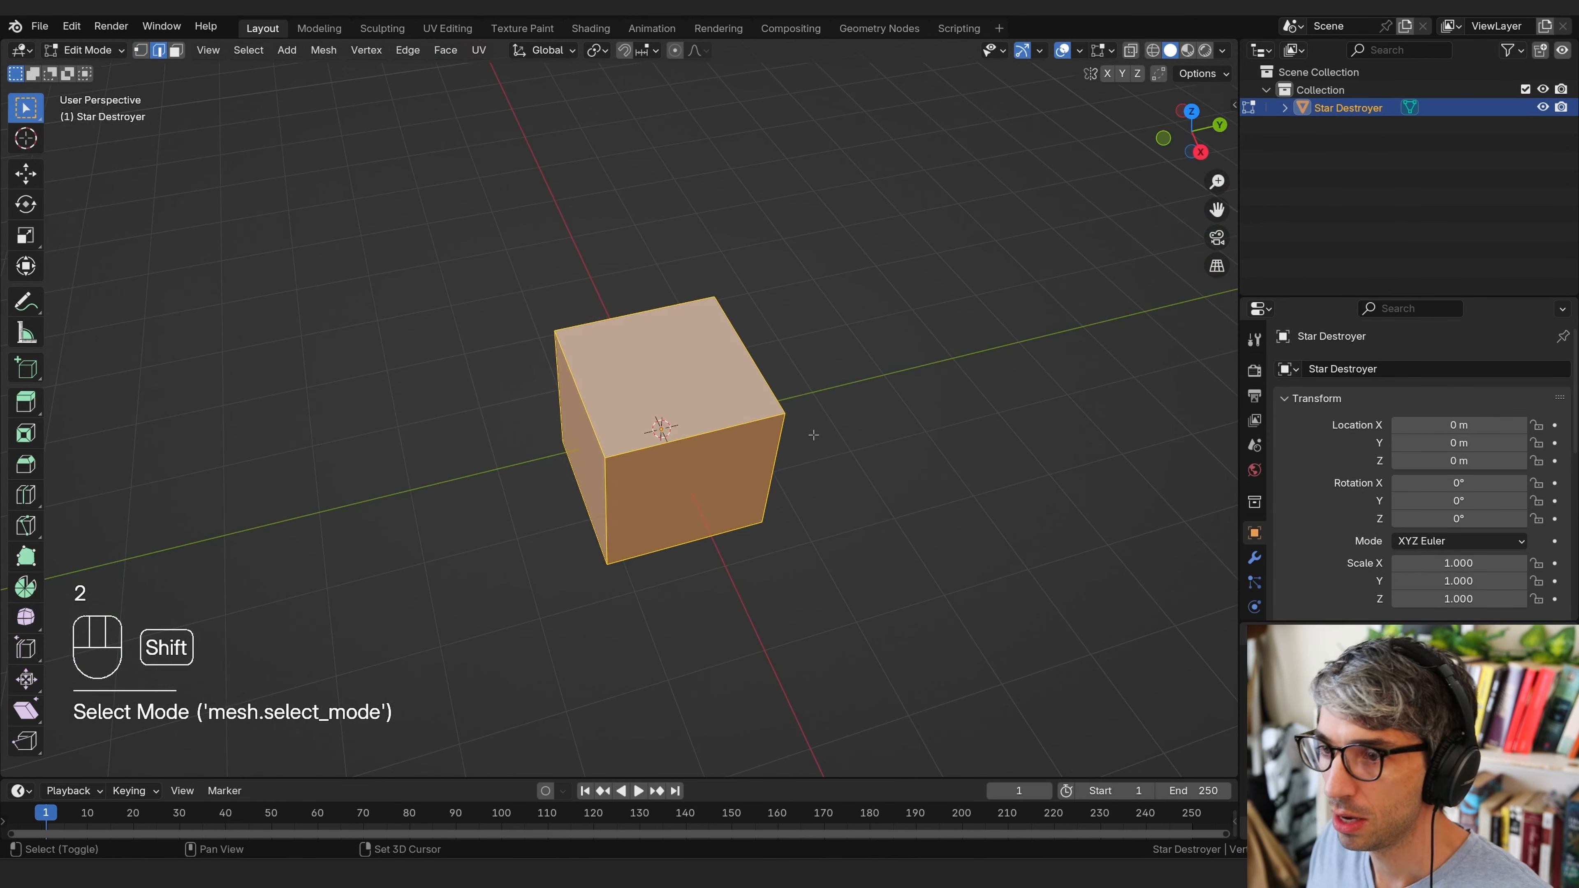
middle_click_drag(812, 434, 827, 441, "shift")
left_click(177, 52)
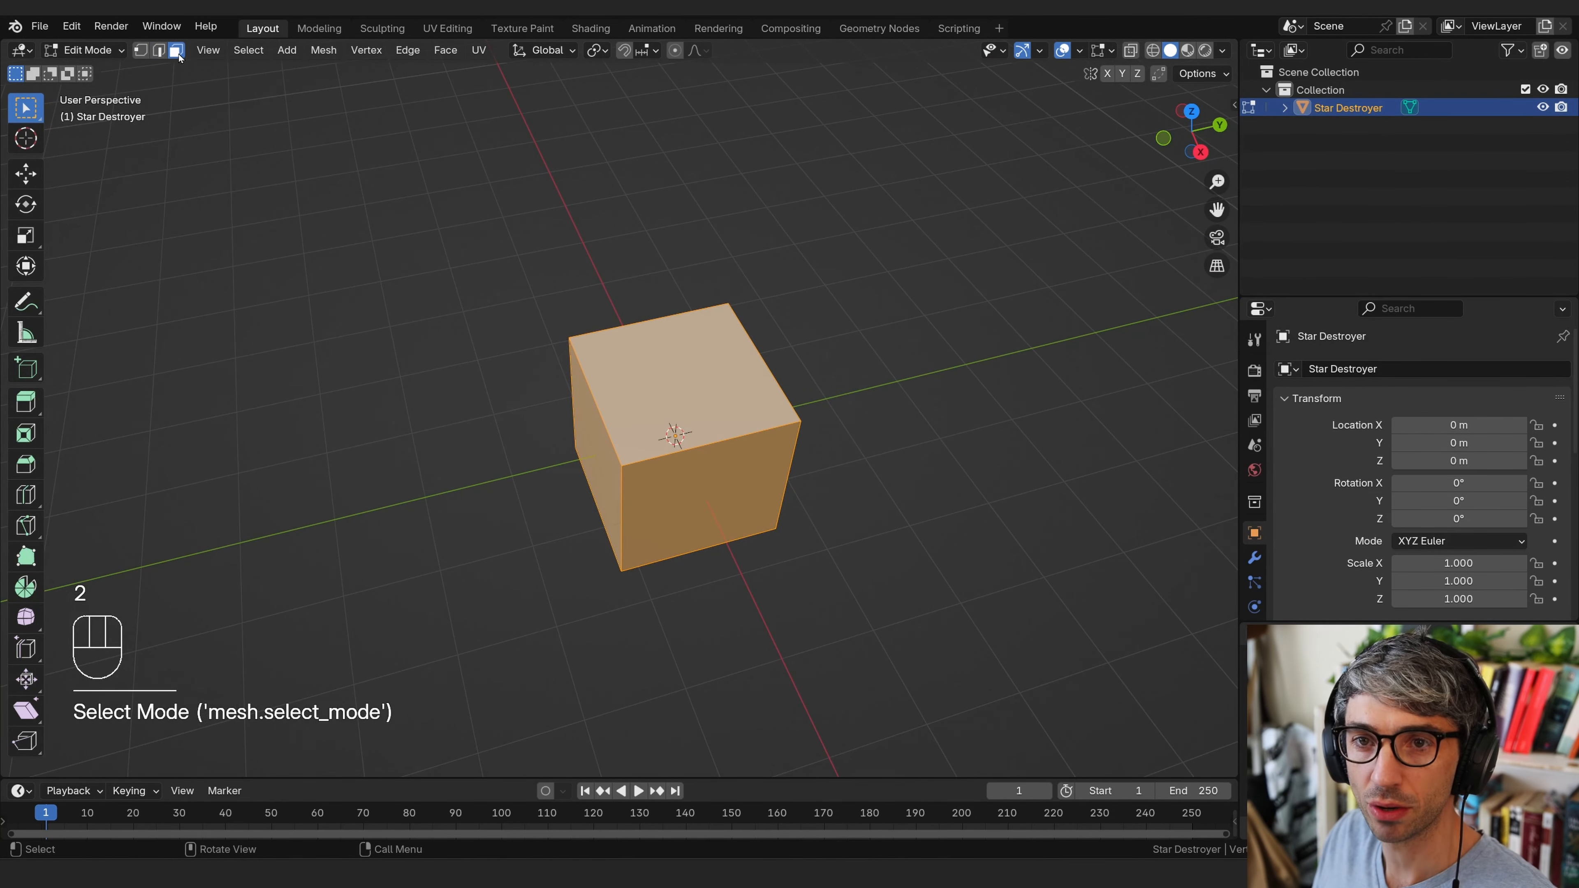
left_click(146, 55)
left_click(528, 409)
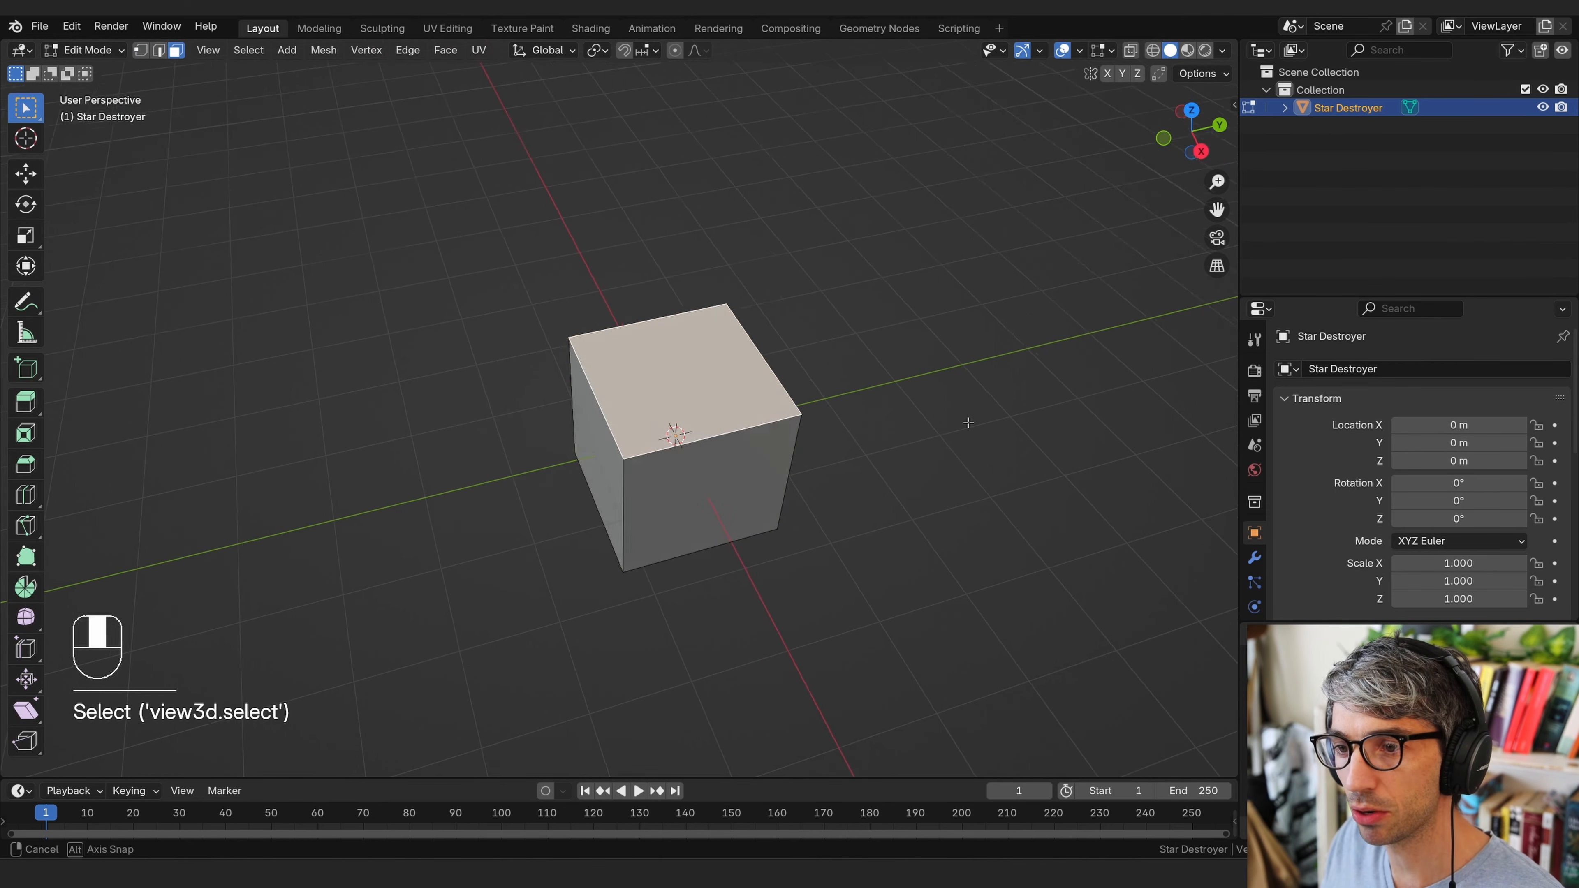
middle_click_drag(899, 173, 694, 443)
In vertex select mode, select the cube's corner vertices one at a time and clear the selection
key("1")
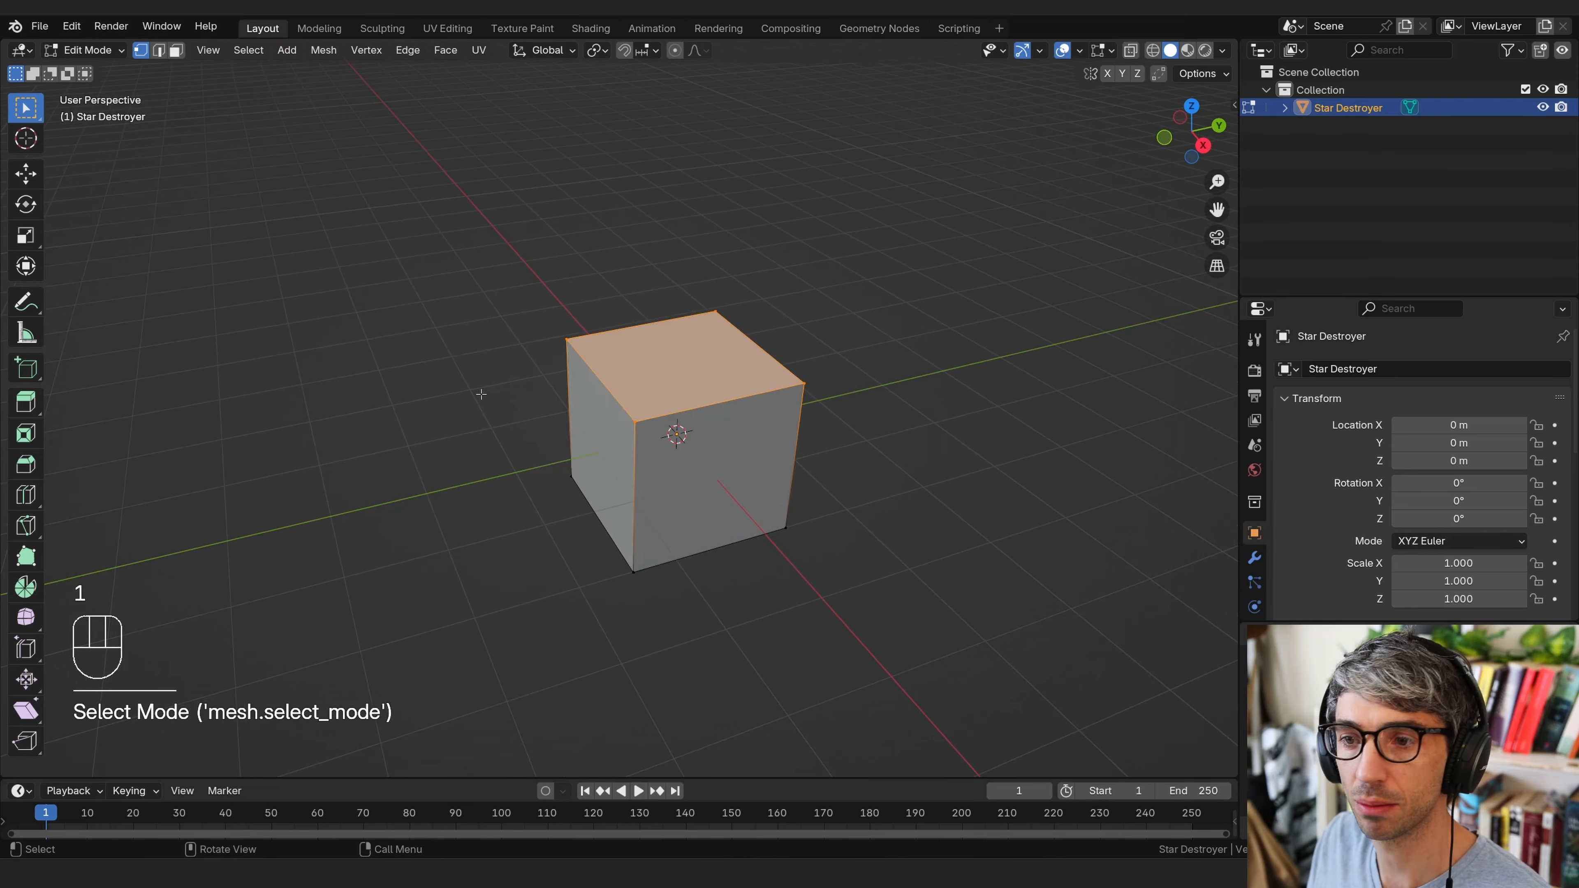
left_click_drag(483, 387, 528, 435)
left_click(565, 341)
middle_click_drag(564, 341, 734, 464)
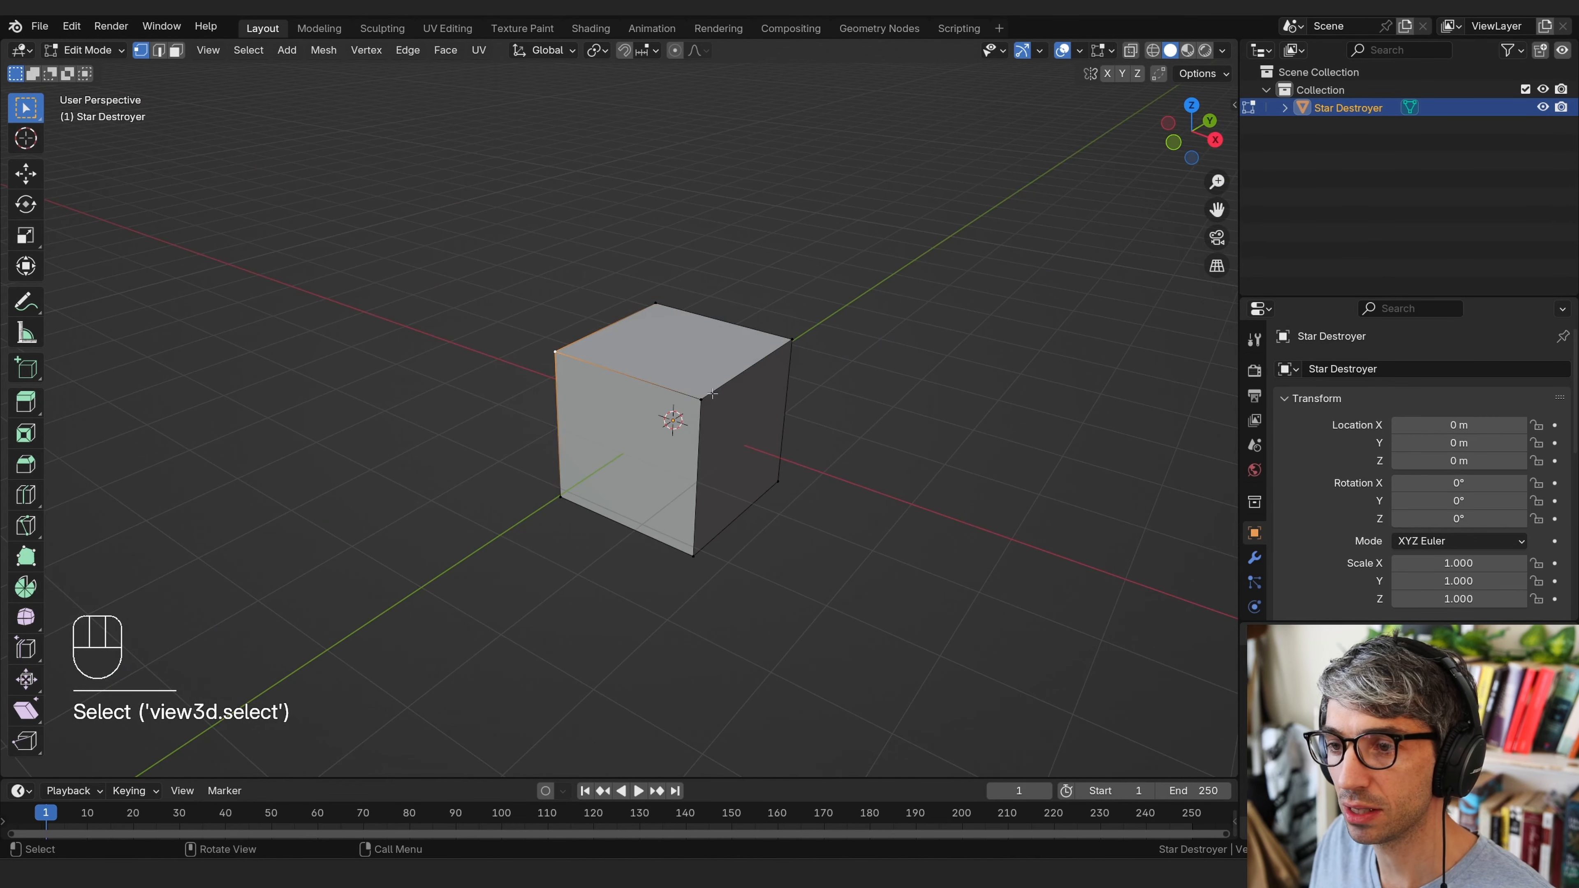
left_click(789, 341)
left_click(656, 301)
left_click(700, 401)
left_click(694, 555)
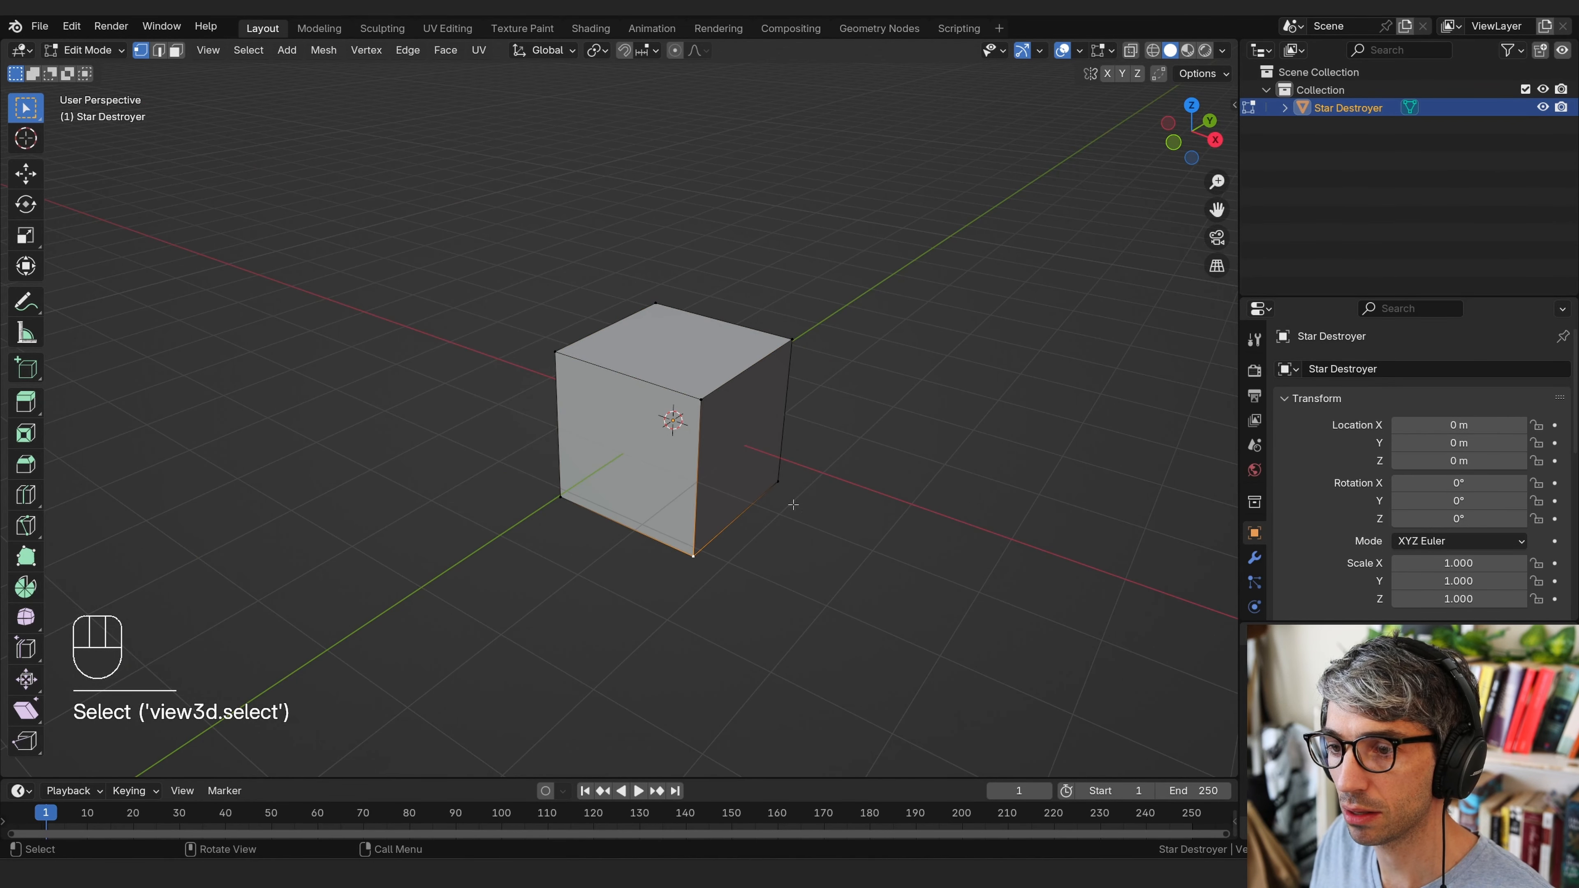
left_click(780, 484)
left_click_drag(527, 493, 547, 516)
middle_click_drag(849, 479, 765, 483)
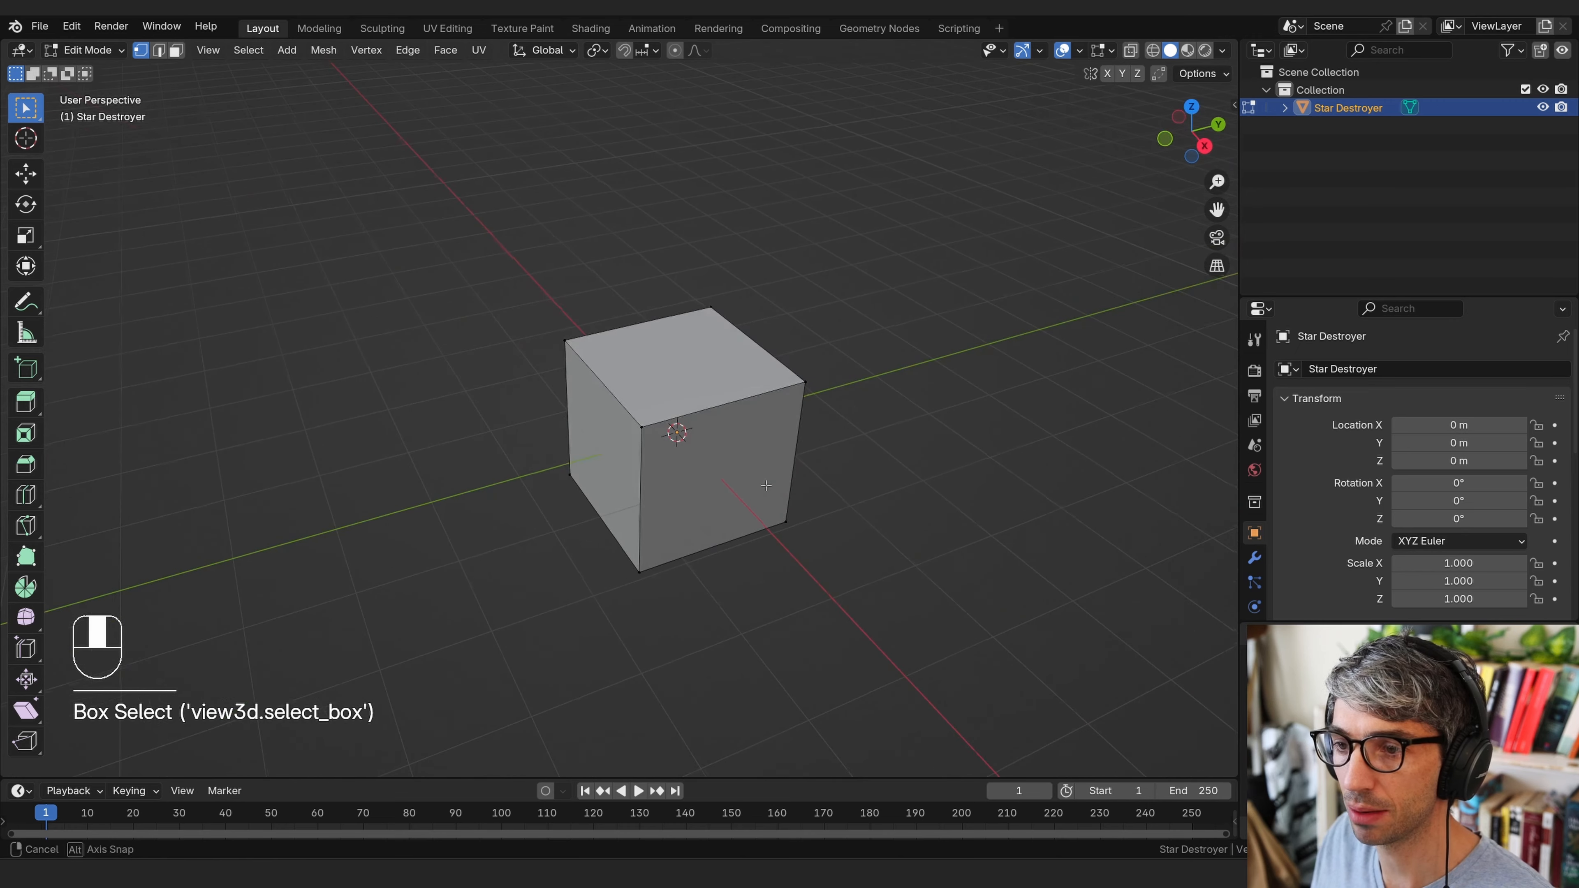
Try selecting an edge in edge select mode, and individual faces in face select mode, leaving nothing selected
key("2")
left_click(696, 415)
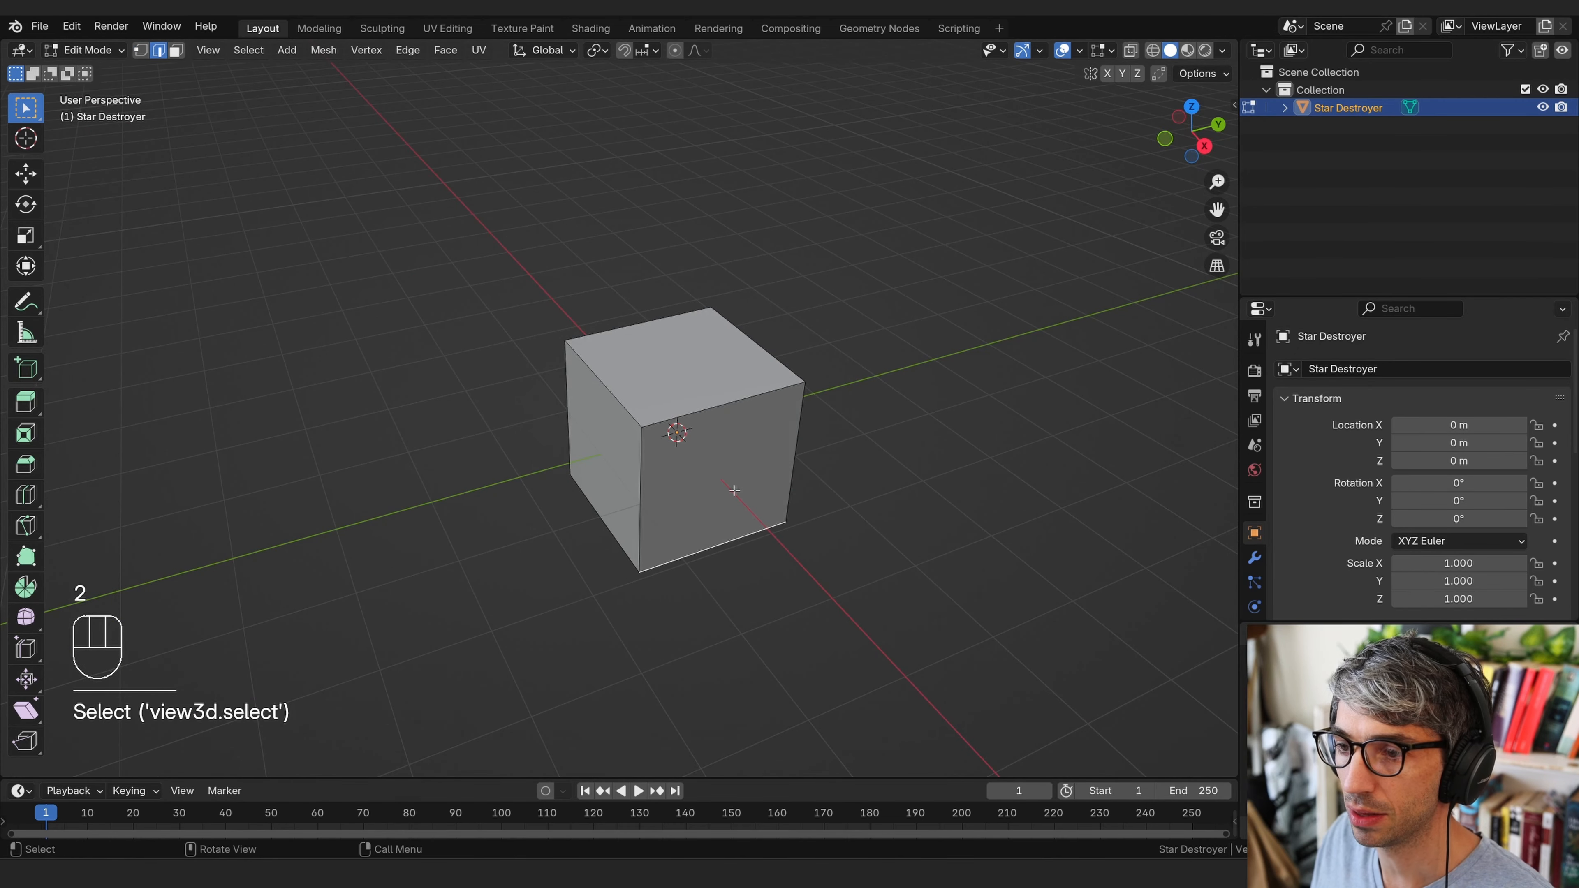
key("3")
left_click(727, 478)
left_click(690, 366)
left_click(606, 451)
left_click(721, 473)
left_click(852, 426)
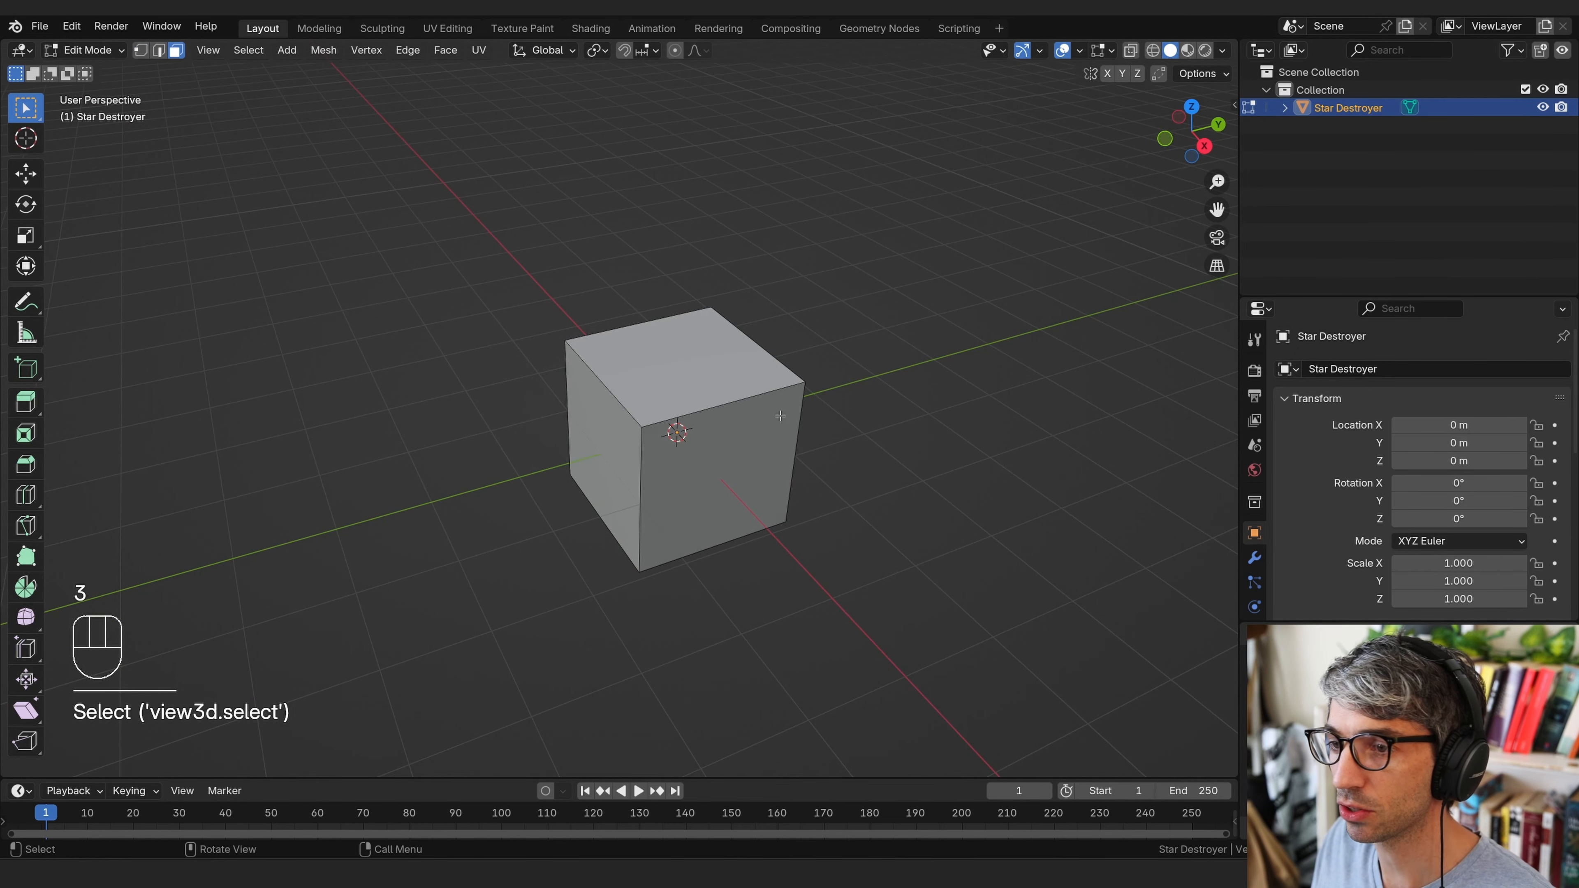
Select the cube's face on the positive X side and scale it down along Y to a narrow tip
middle_click_drag(780, 415, 734, 473)
left_click_drag(690, 547, 909, 451)
middle_click_drag(909, 451, 877, 483)
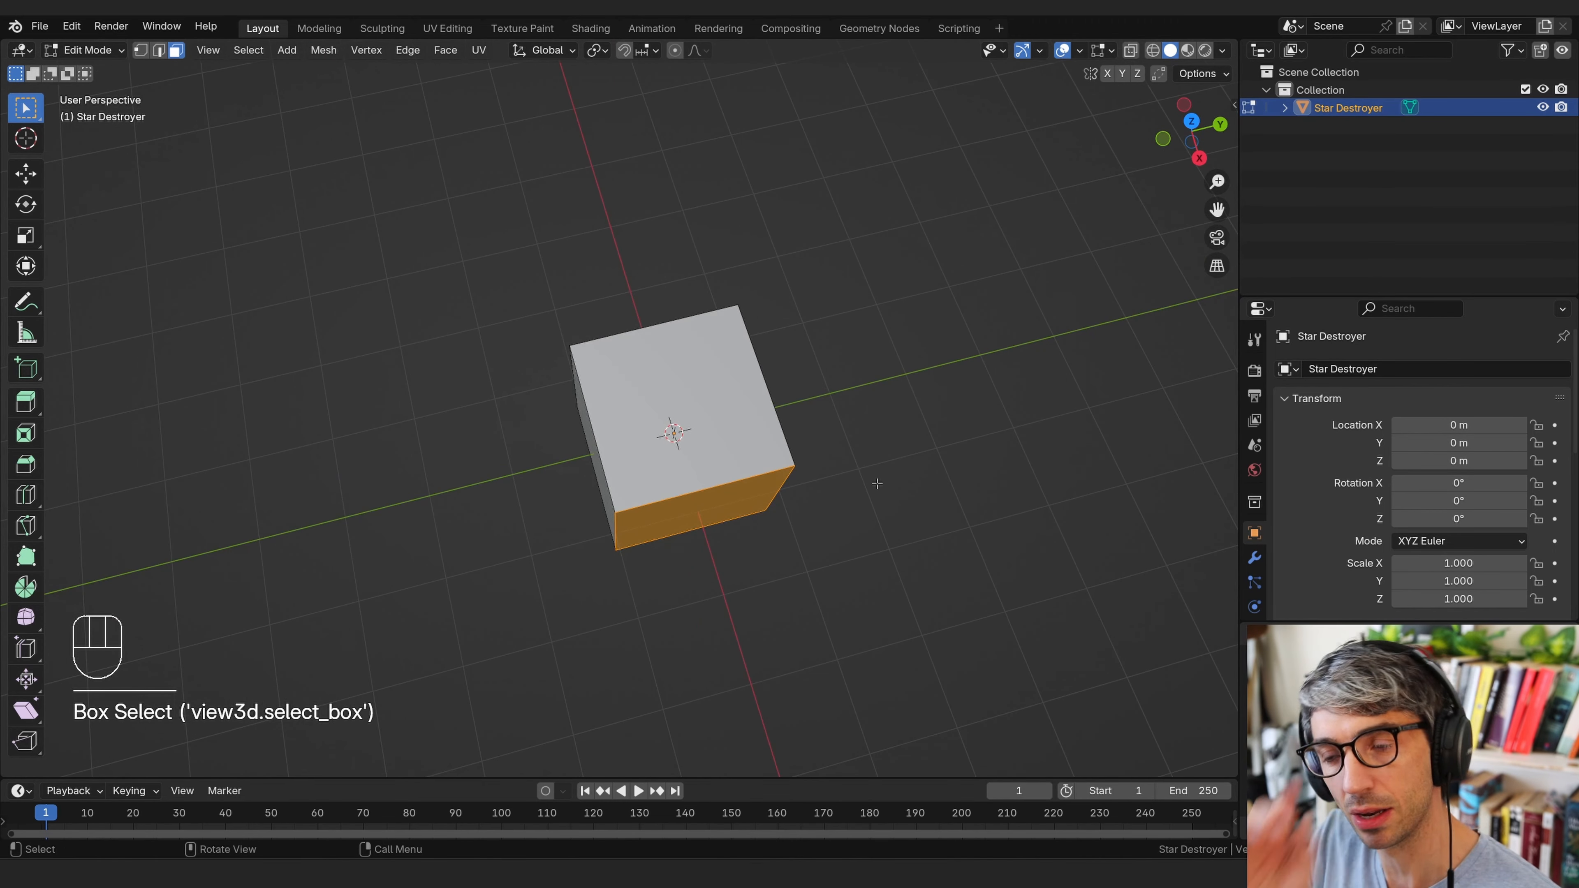
middle_click_drag(846, 370, 1004, 437)
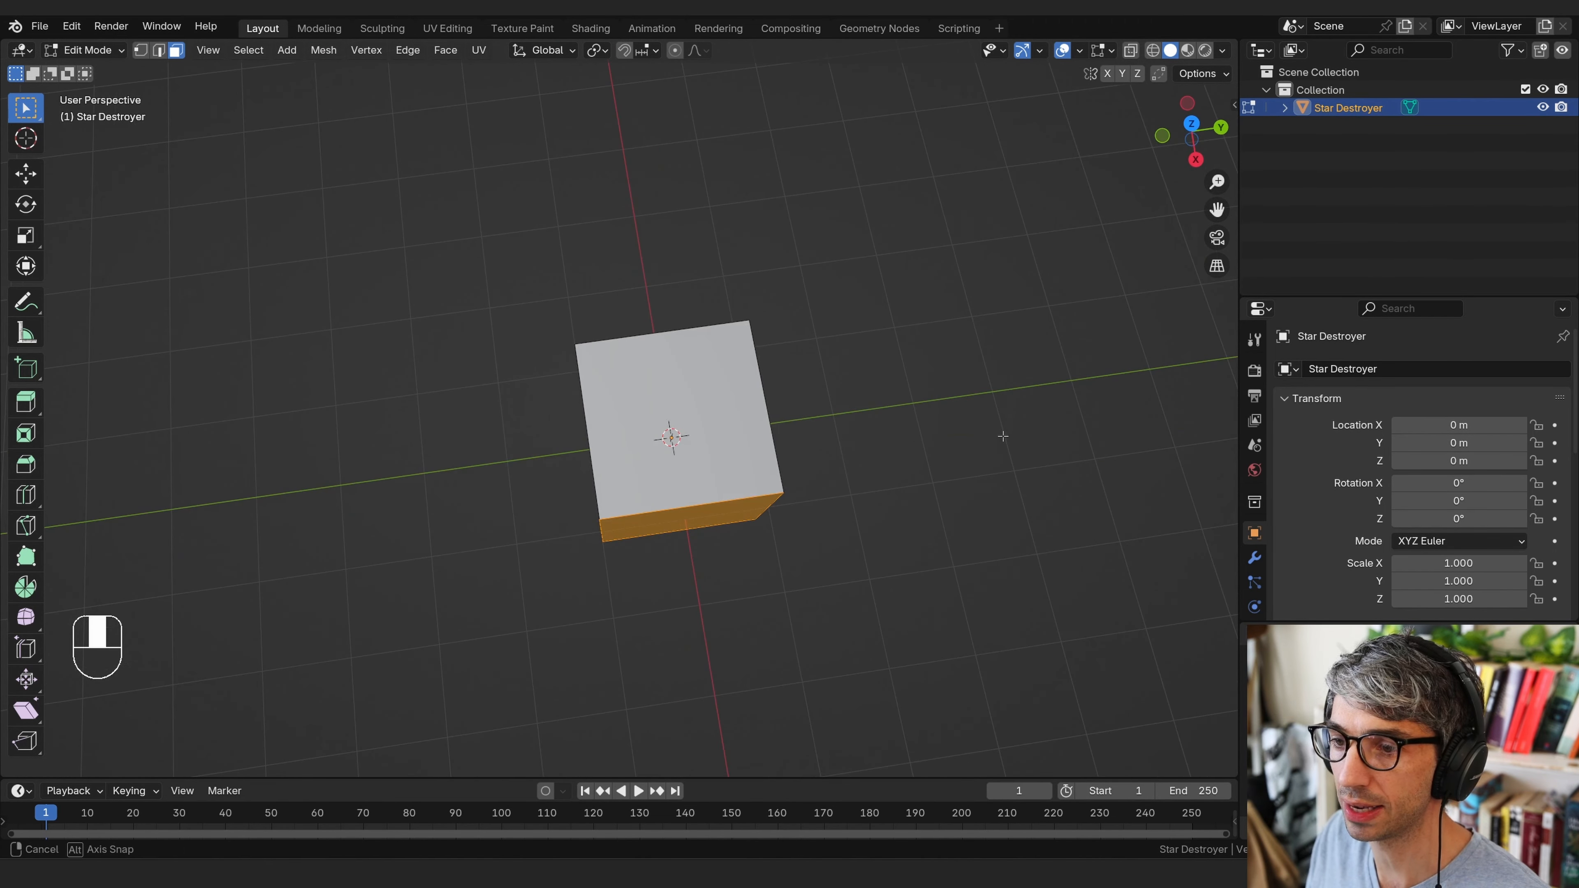
key("s")
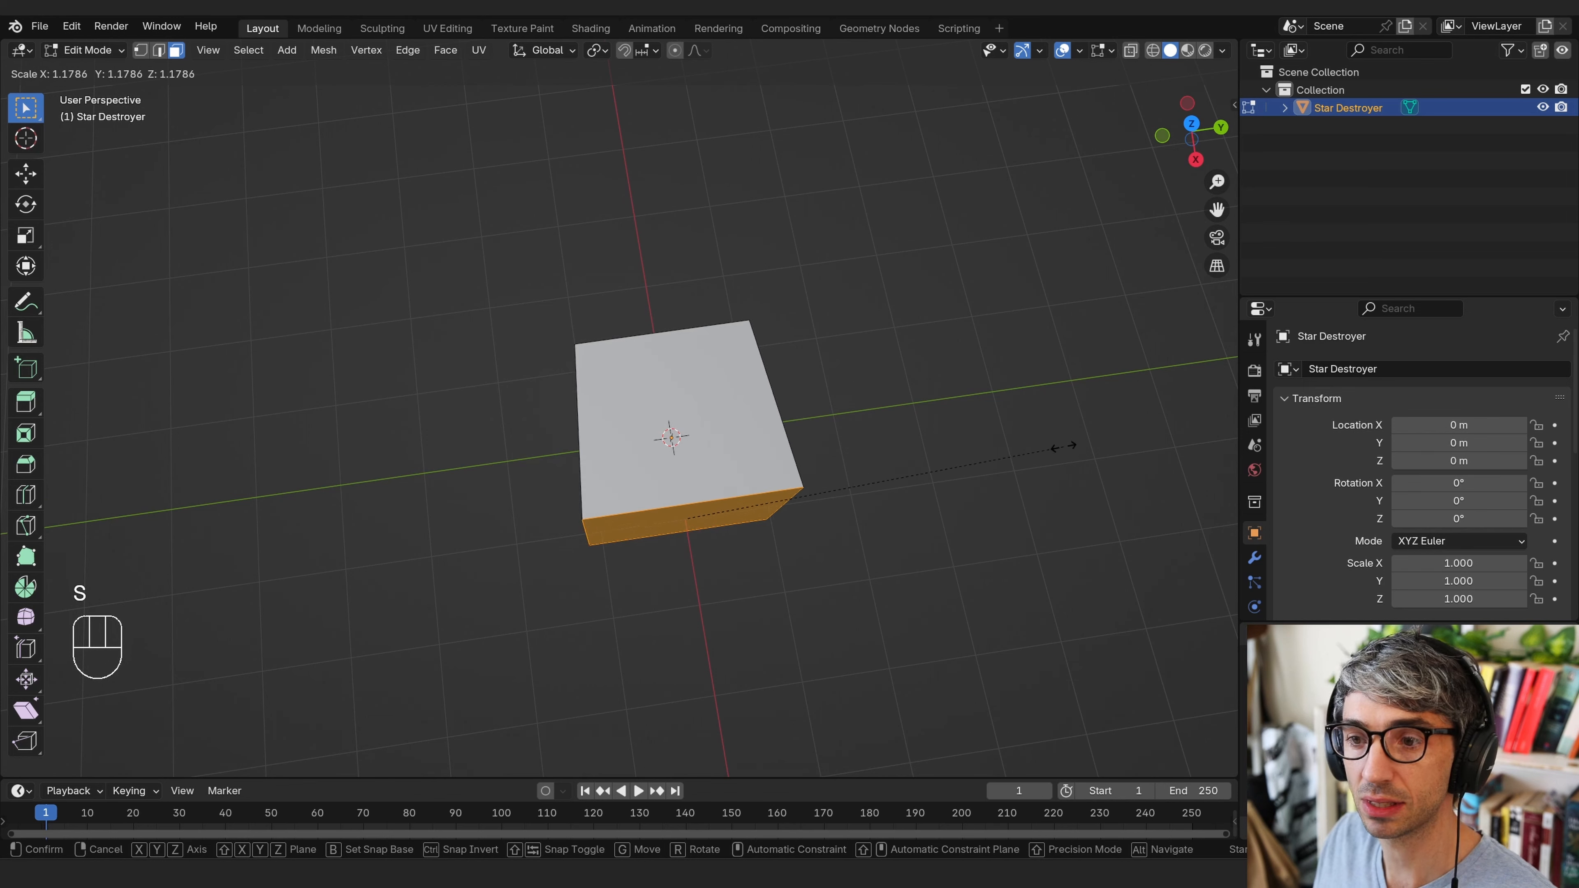
key("y")
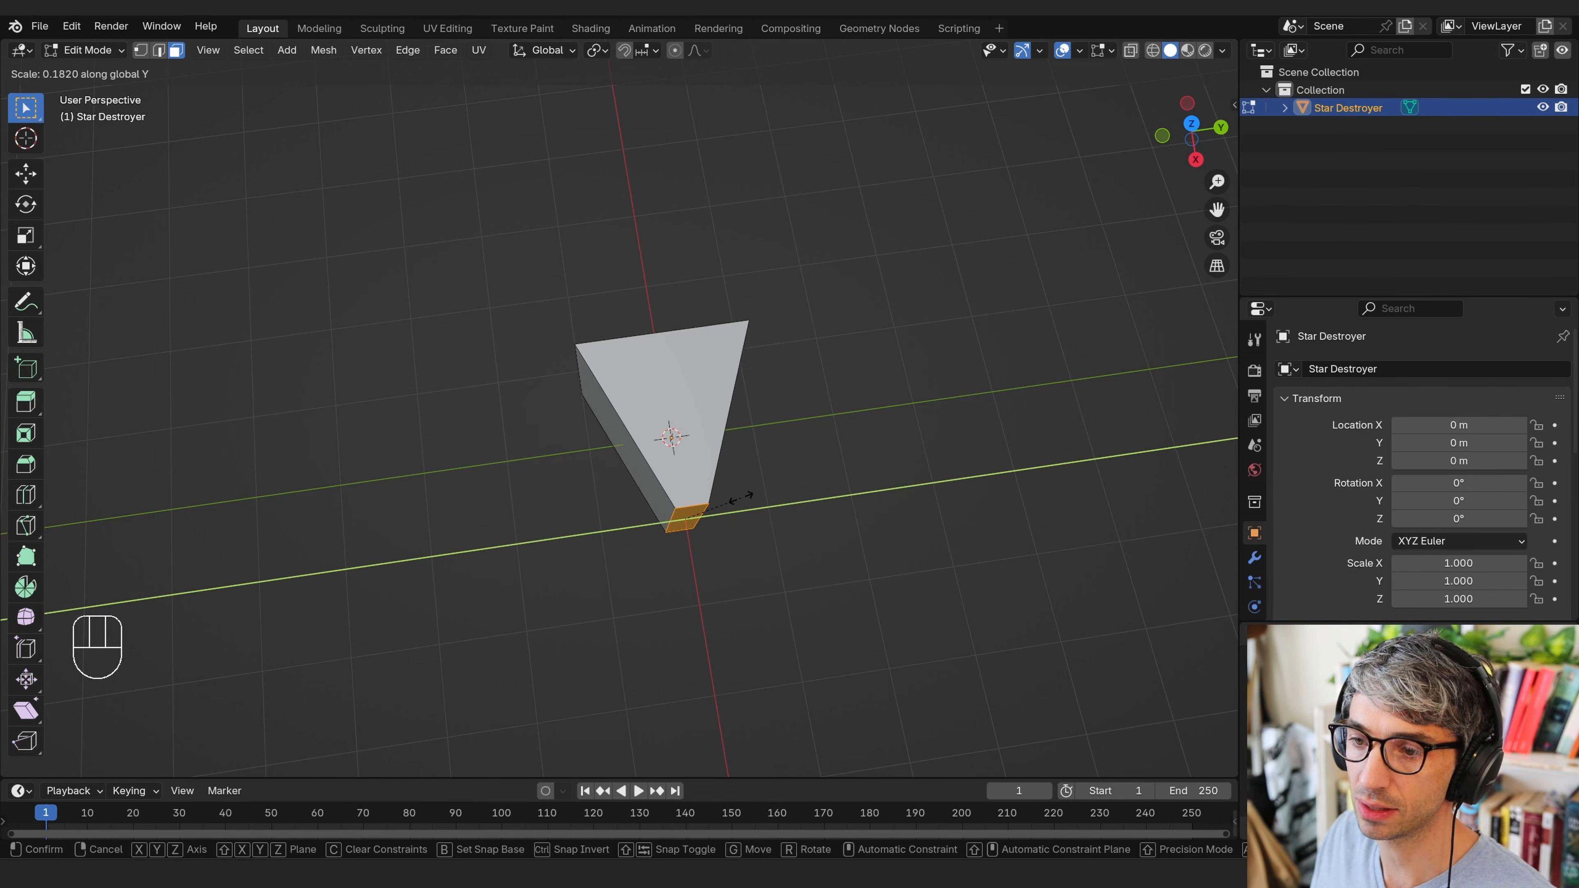
left_click(702, 505)
Select the wide rear face and move it about -1.7 m along X to lengthen the wedge
middle_click_drag(702, 505, 761, 465)
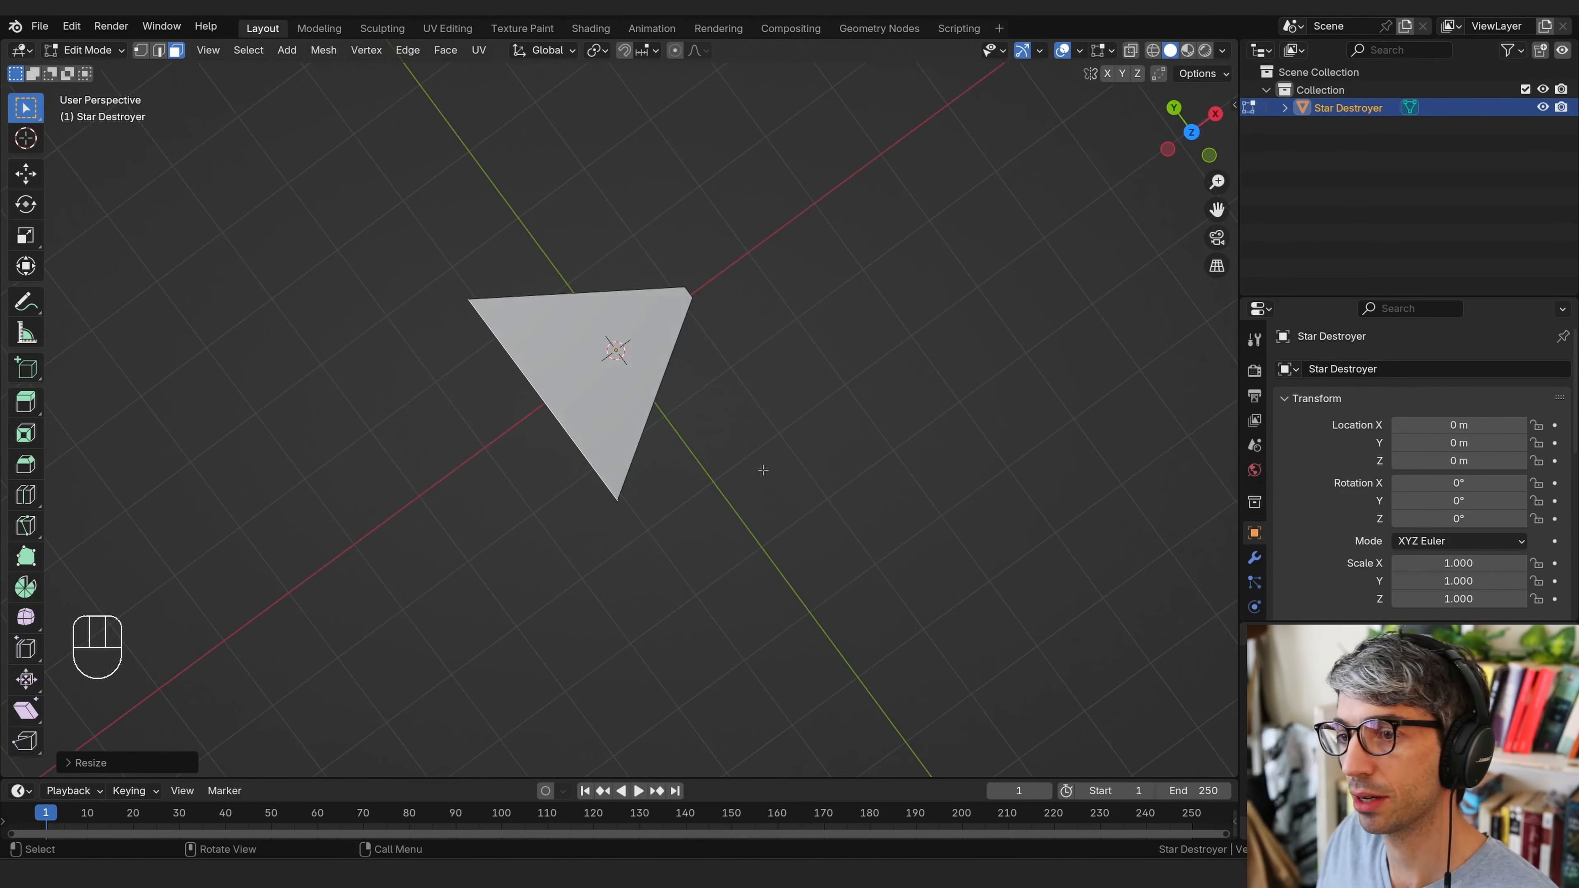
key("g")
key("x")
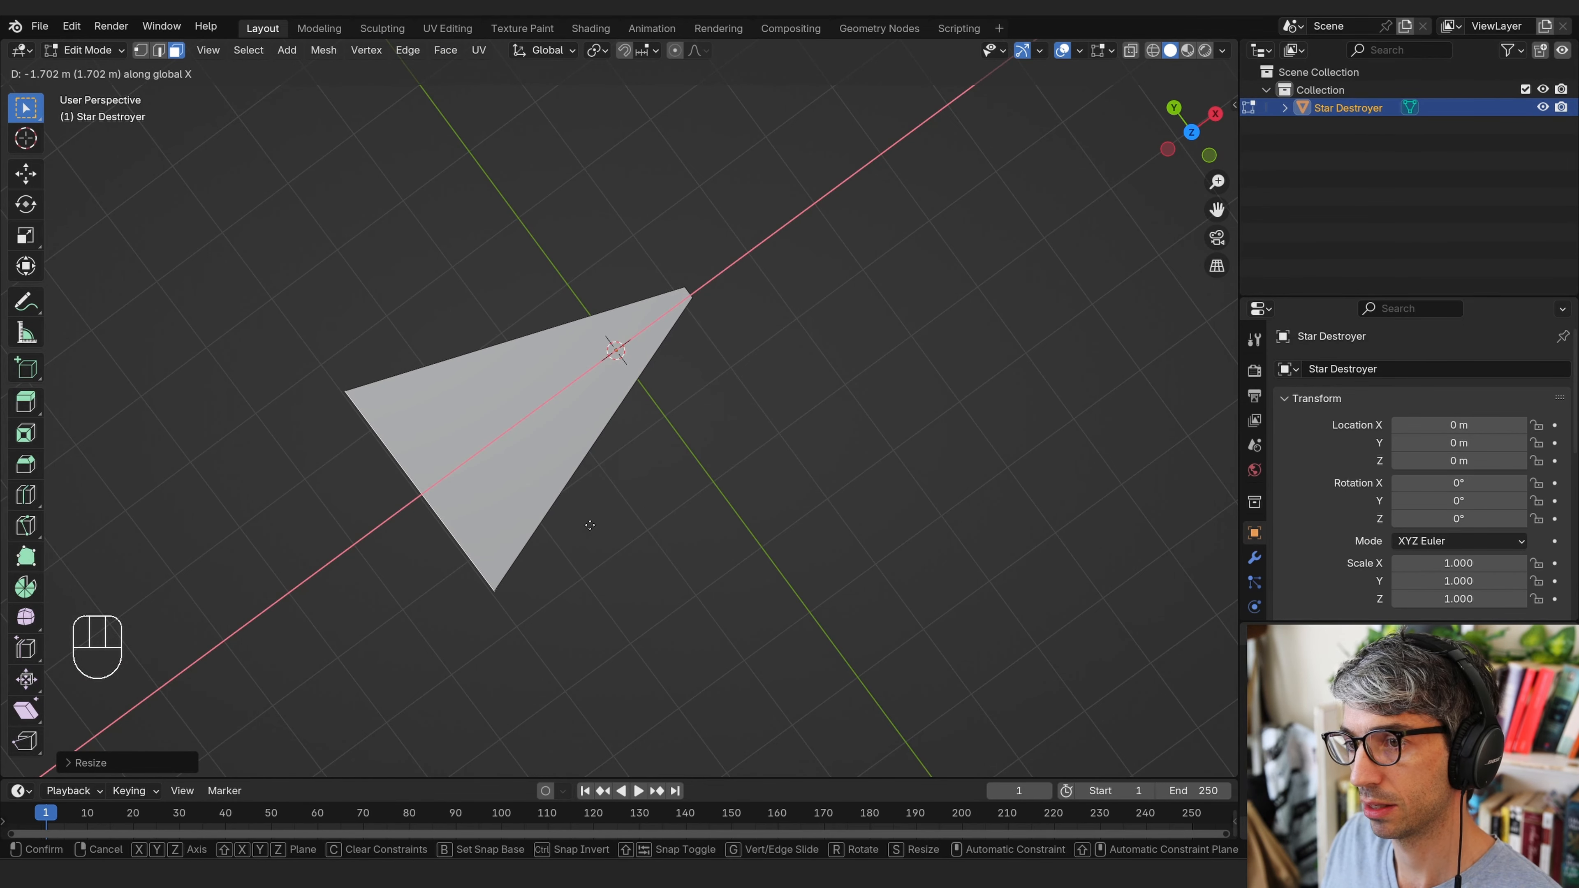
left_click(590, 524)
Select the wedge's top face and lower it about 1.8 m along Z to make a thin slab
middle_click_drag(704, 494, 777, 383)
key("g")
key("z")
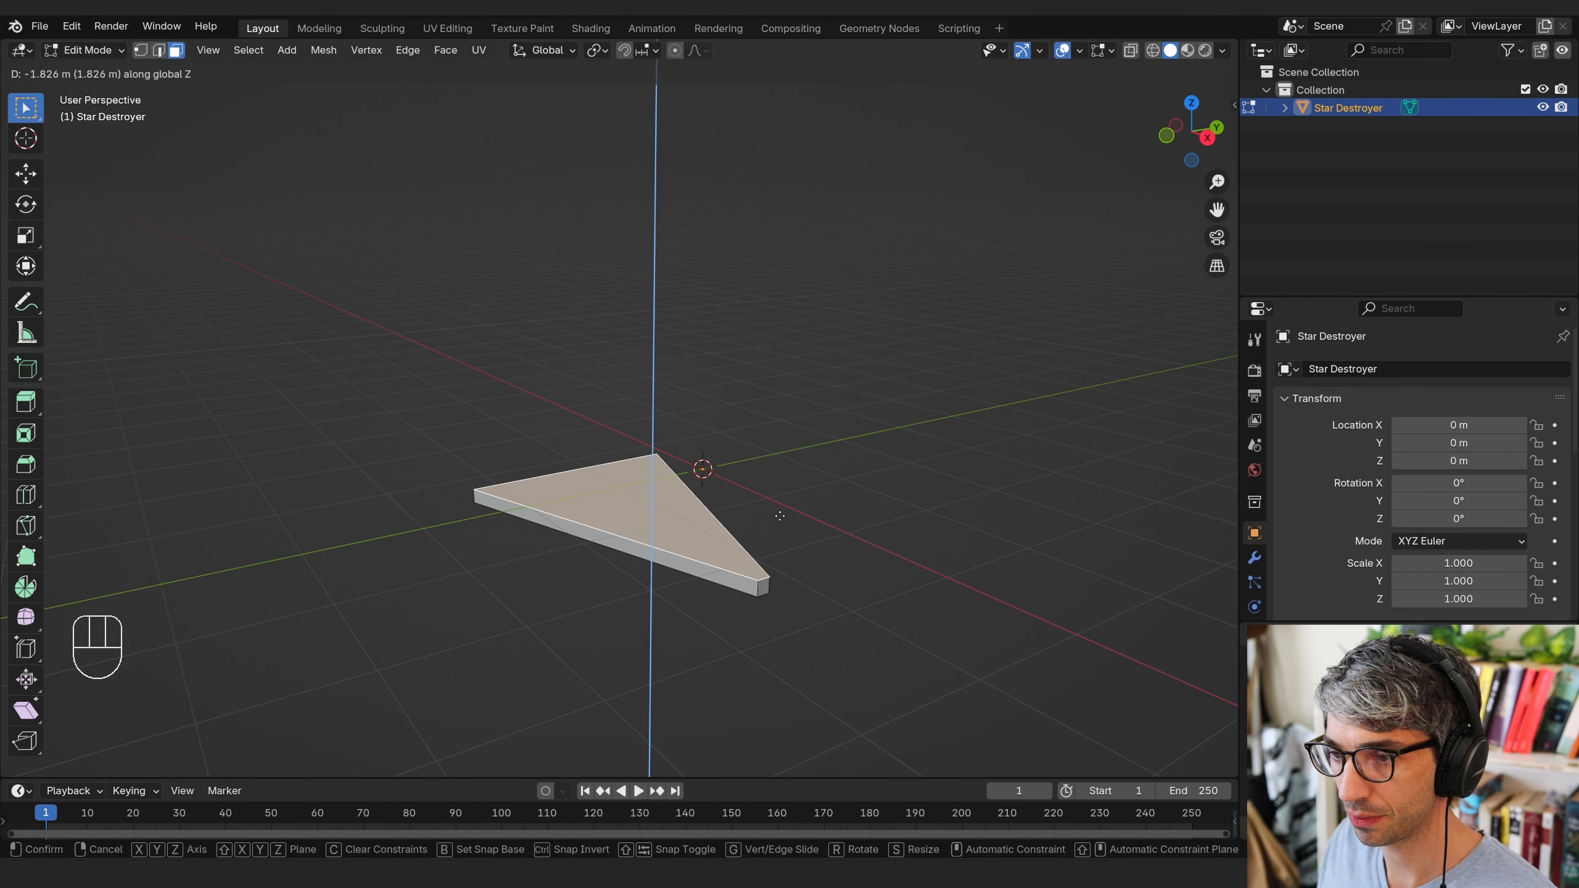
left_click(780, 505)
Select the top edge at the wide rear end of the slab in edge select mode
middle_click_drag(781, 505, 715, 528)
key("2")
left_click(536, 506)
middle_click_drag(746, 516, 817, 522)
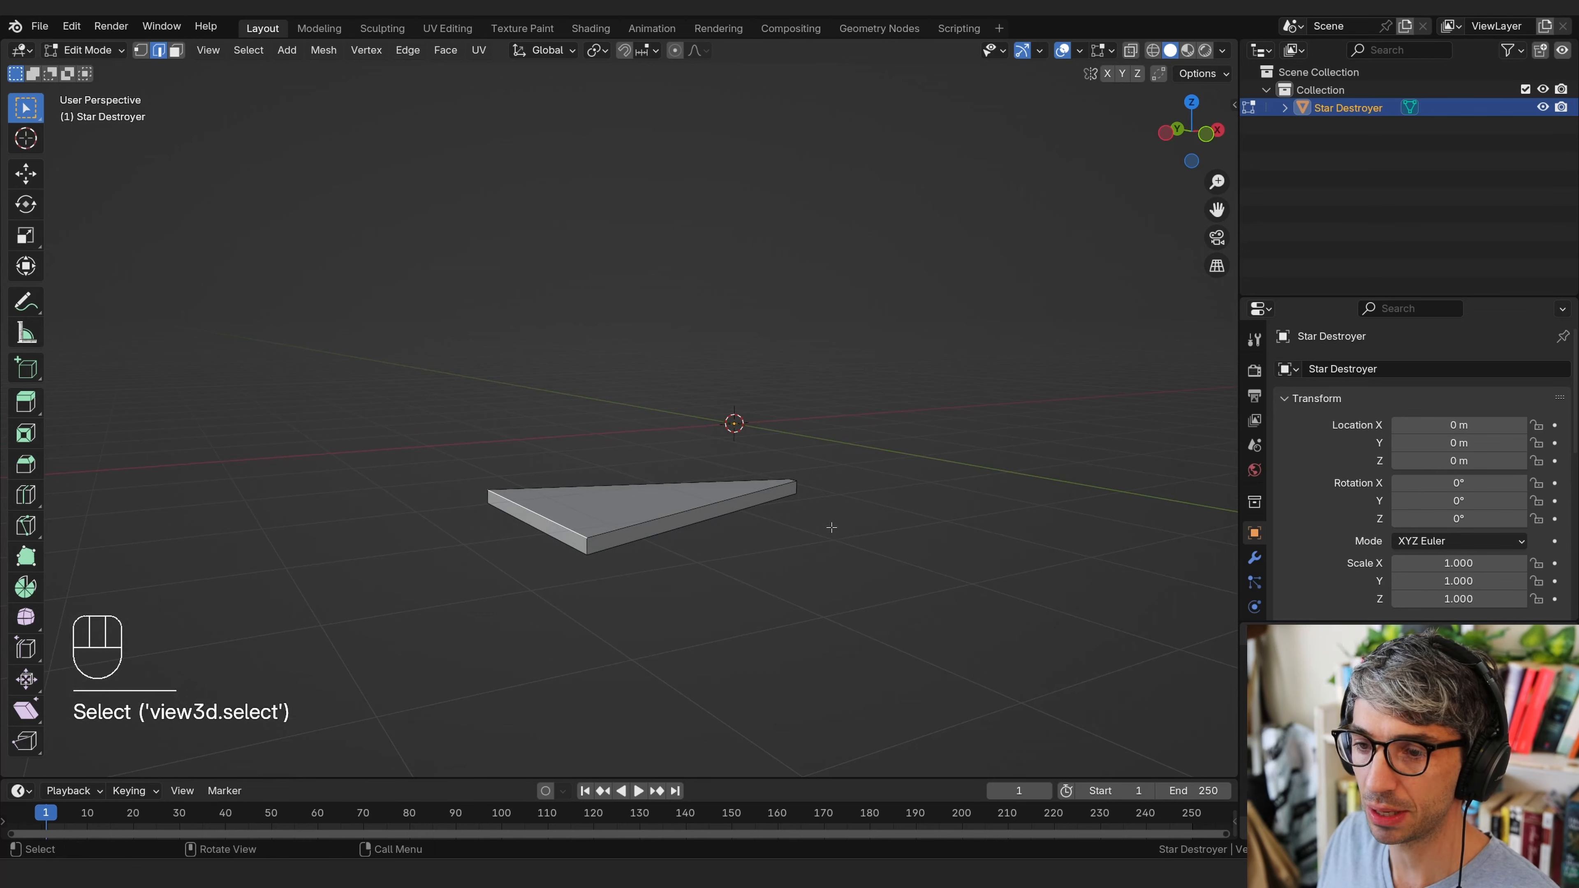
key("g")
key("z")
right_click(660, 443)
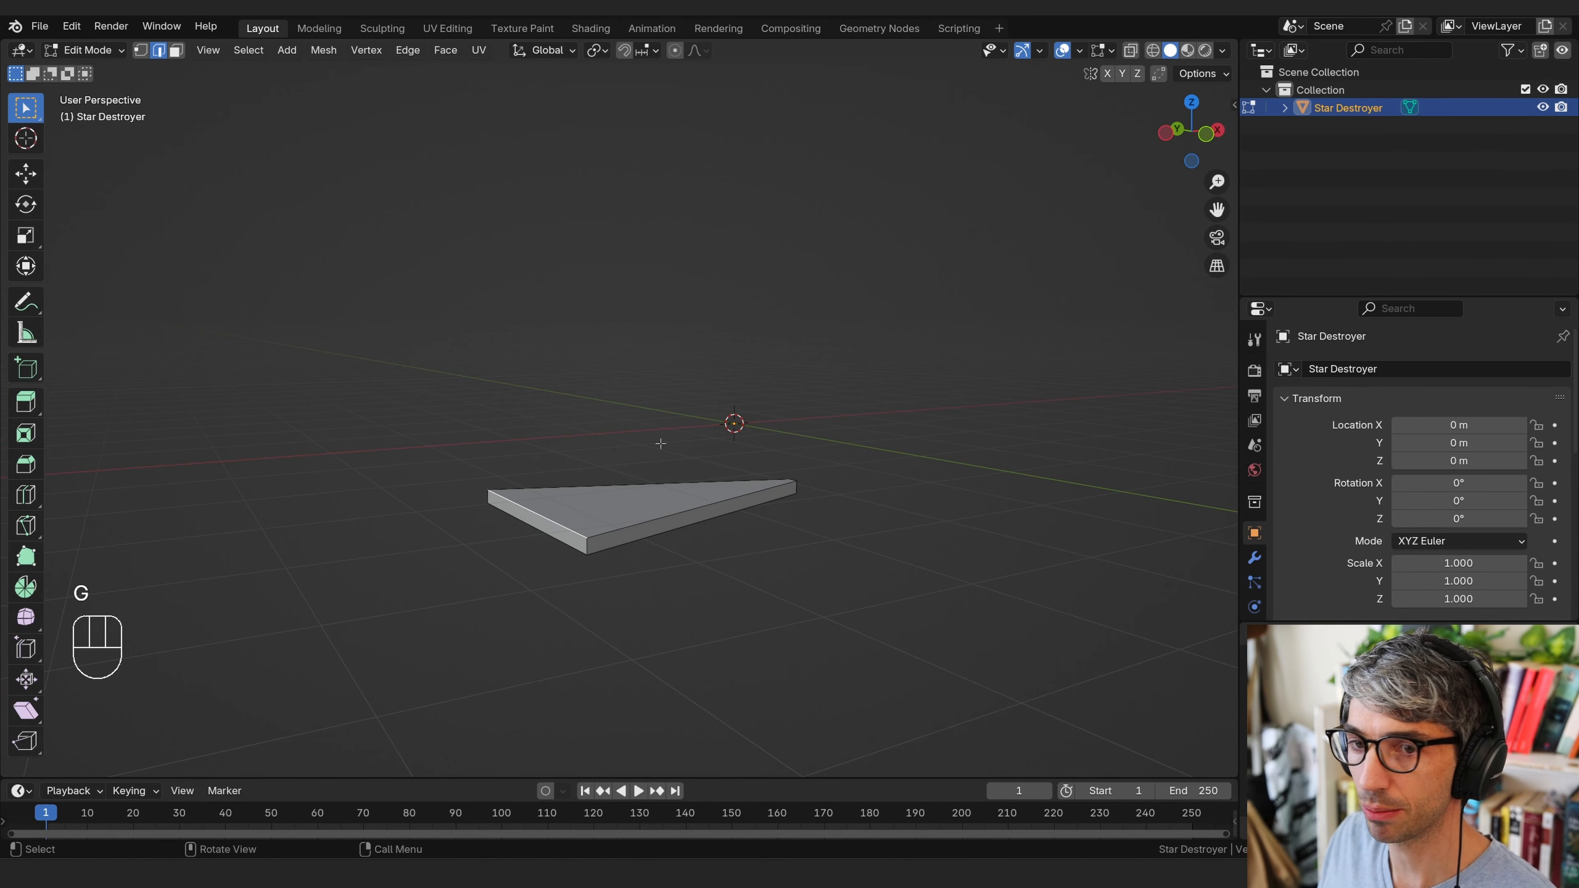
Activate the Move tool for the selected rear edge
left_click(26, 174)
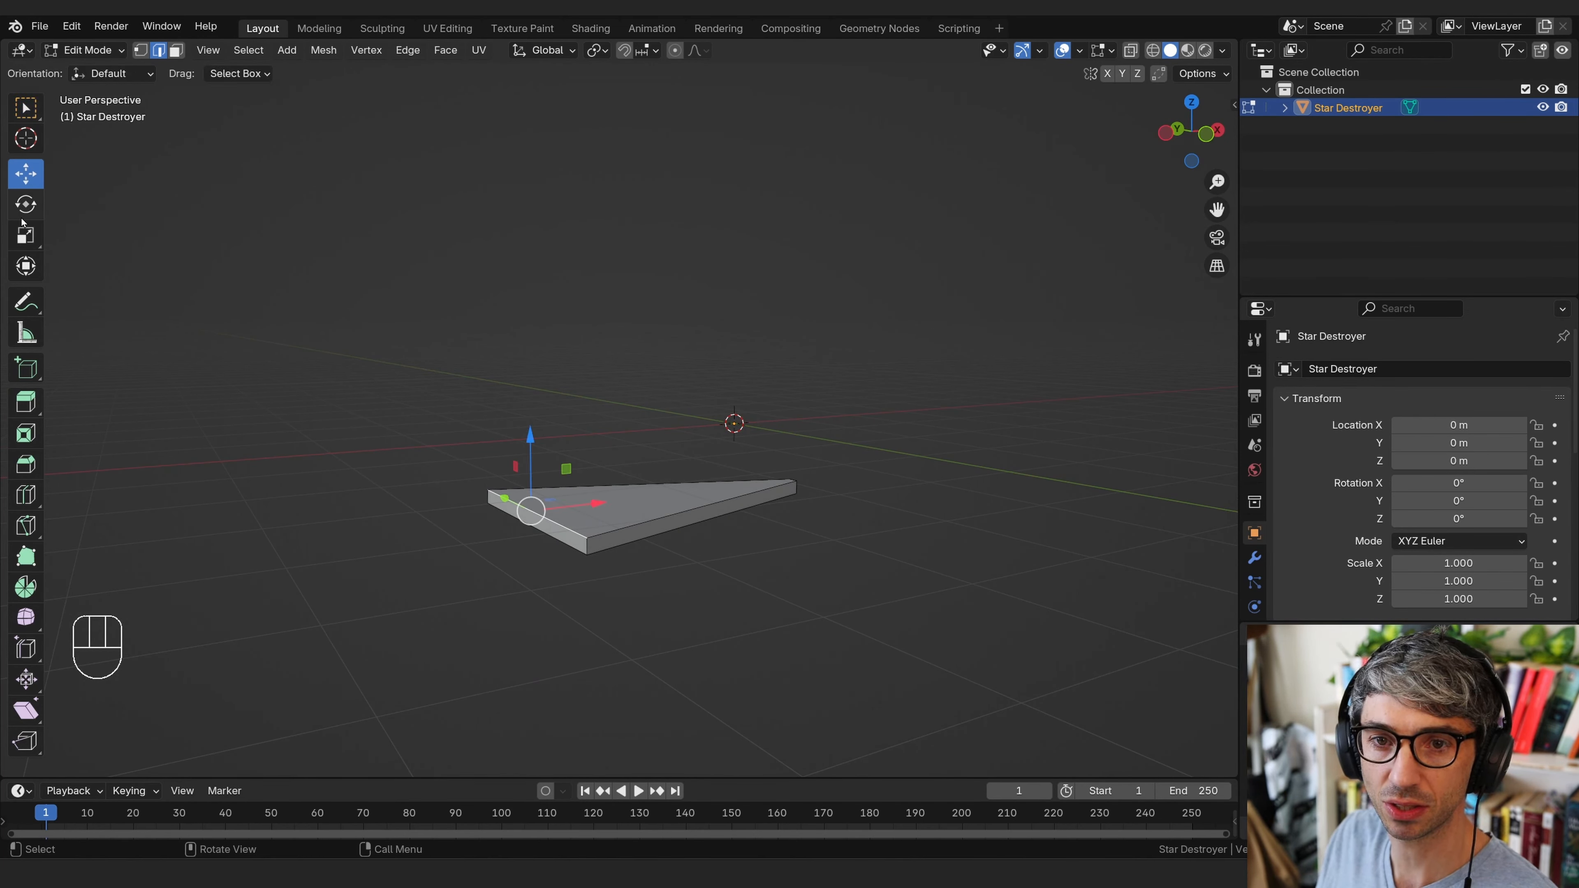
Hide and restore the viewport toolbar several times, leaving it shown
key("t")
key("t")
key("t")
key("t")
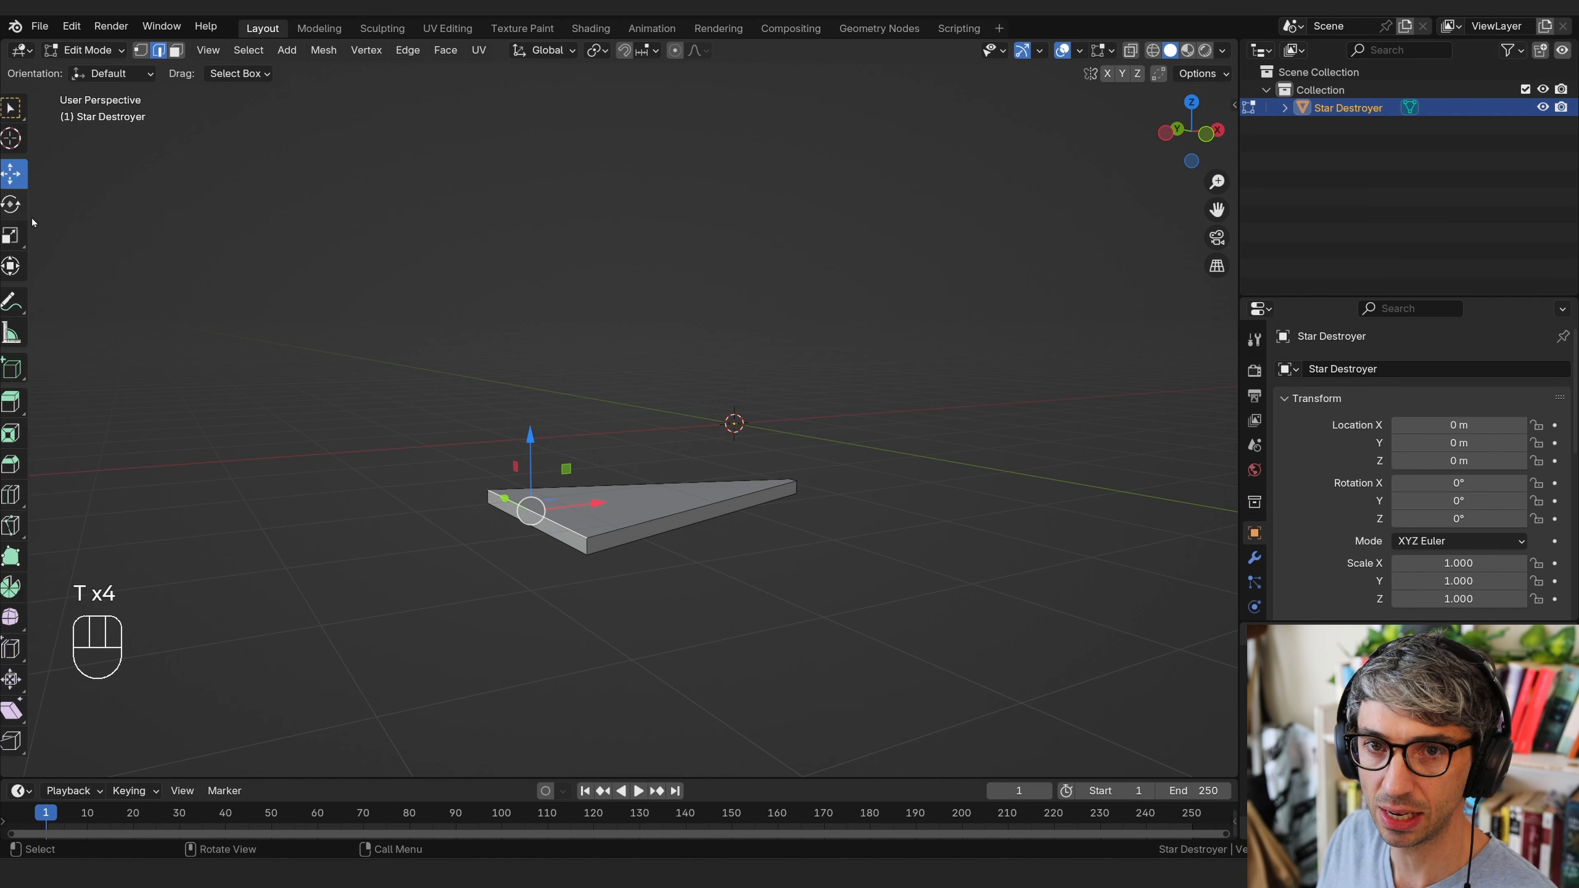
key("t")
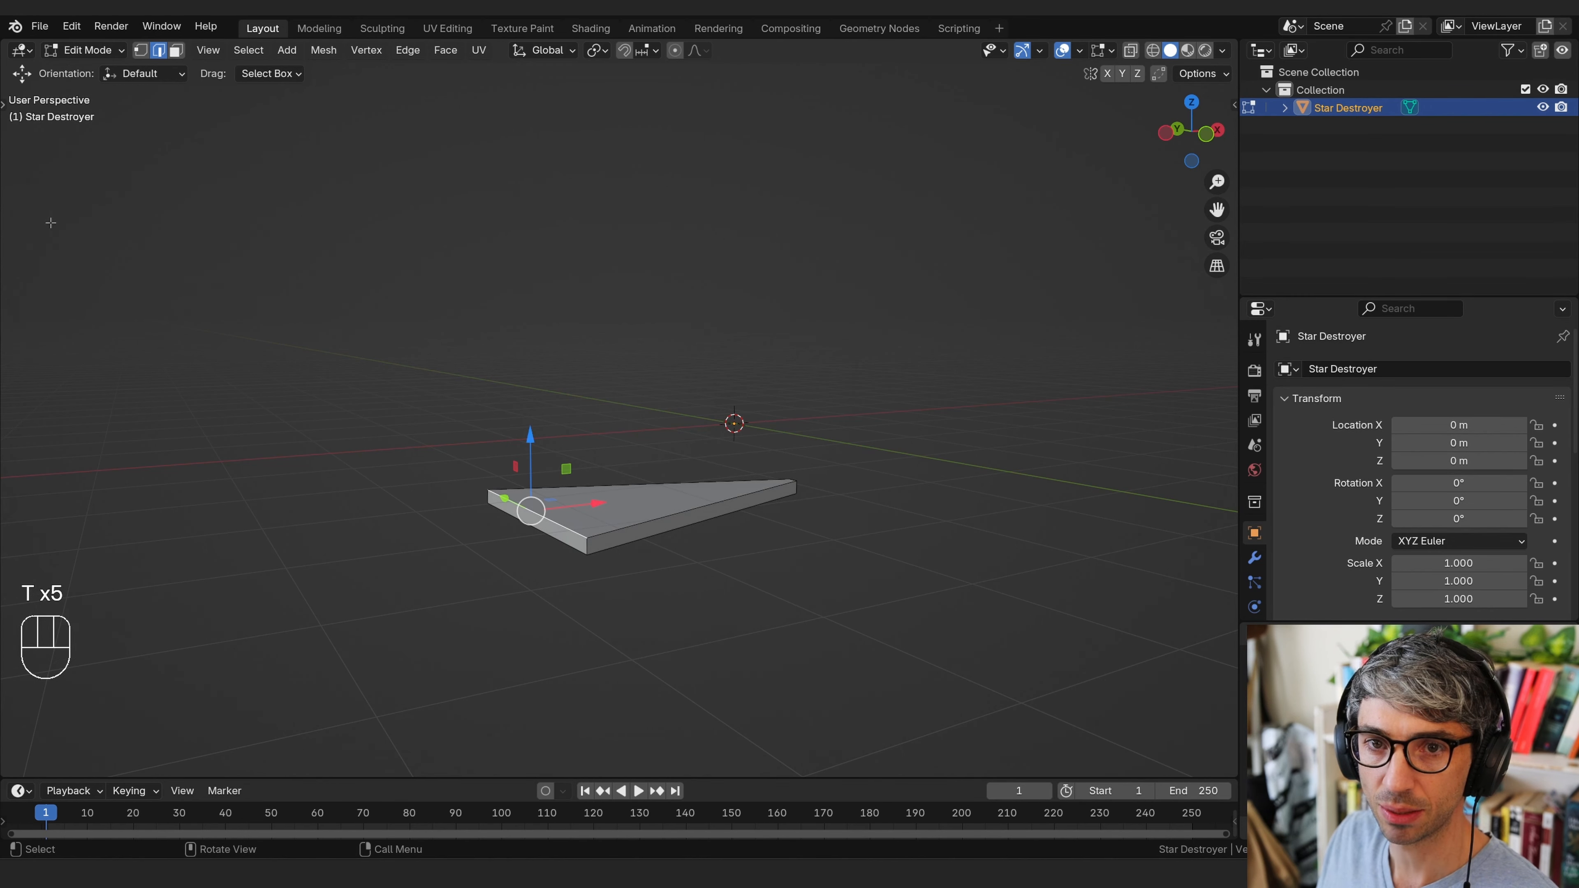
left_click(4, 103)
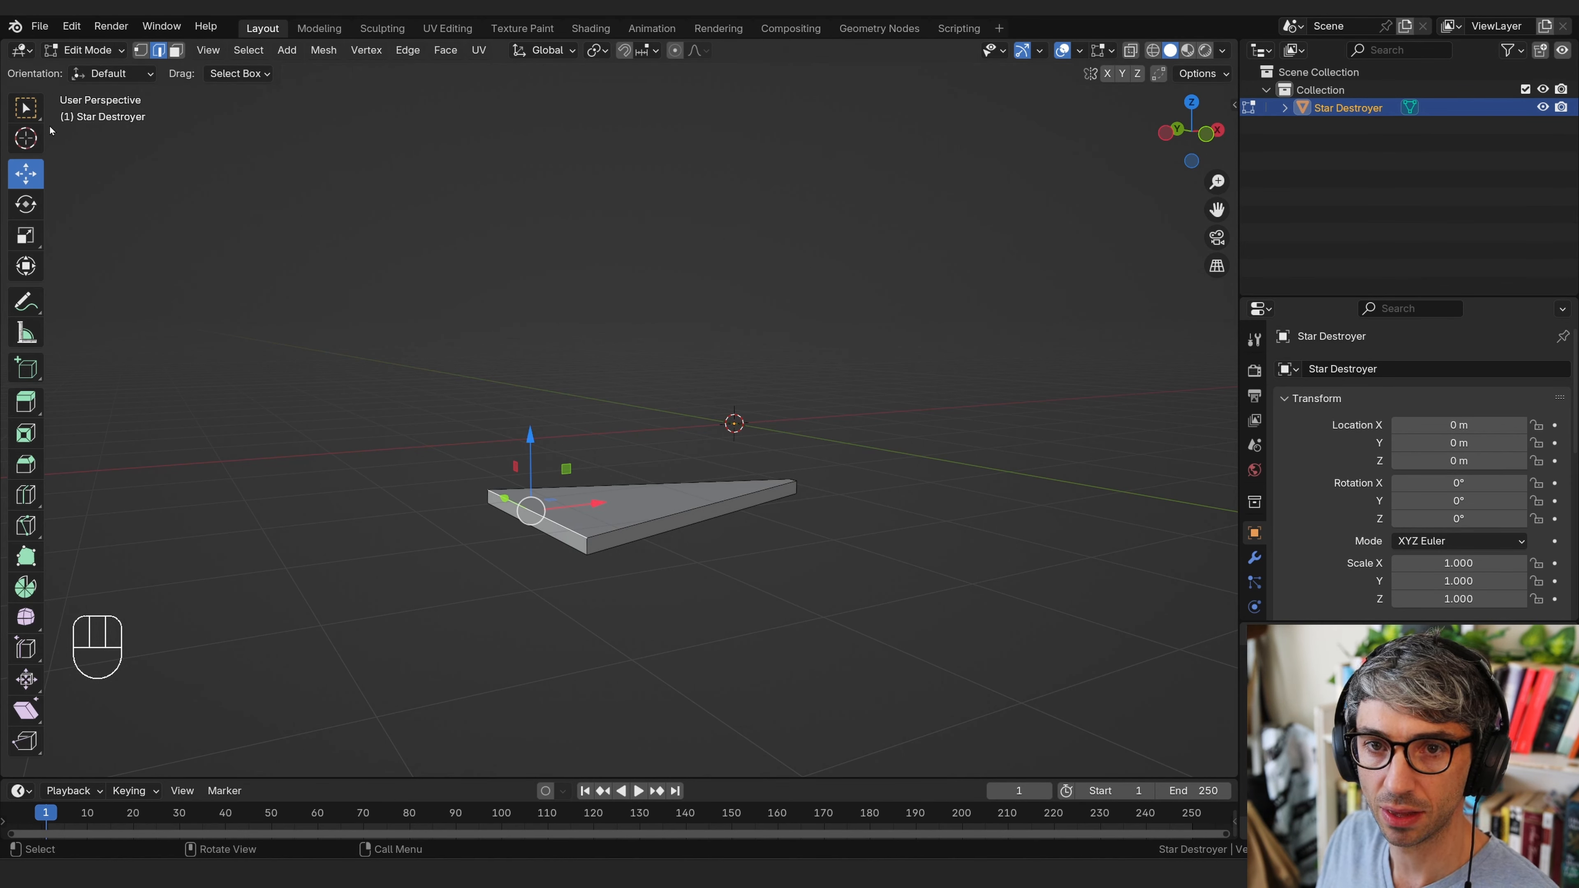
mouse_move(50, 129)
left_mouse_down()
mouse_move(355, 129)
mouse_move(25, 129)
left_mouse_up()
left_click(4, 100)
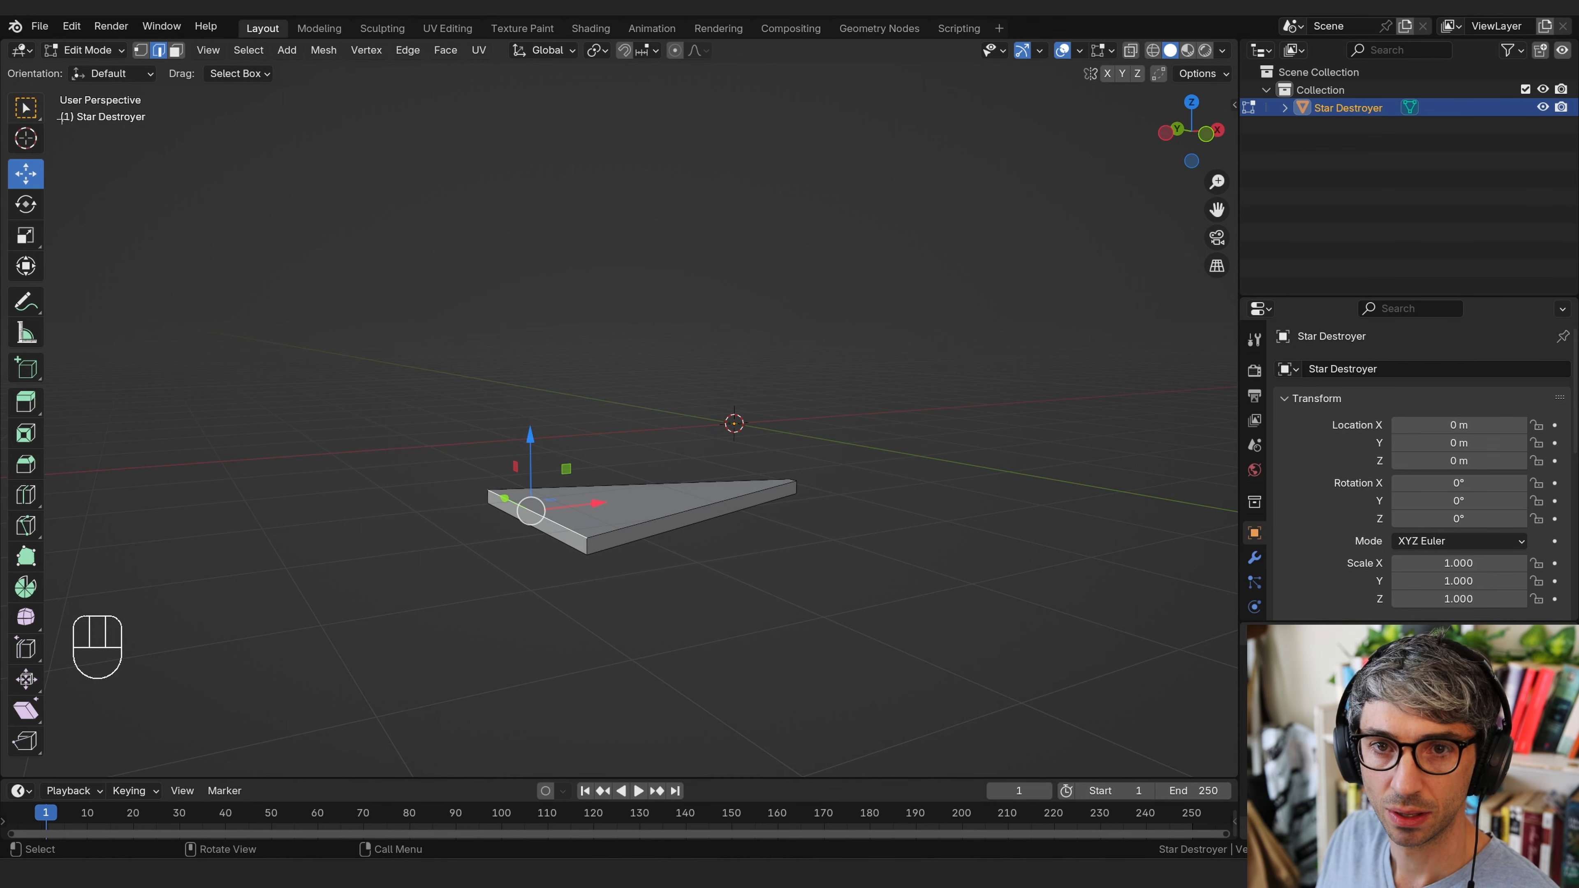
key("t")
key("t")
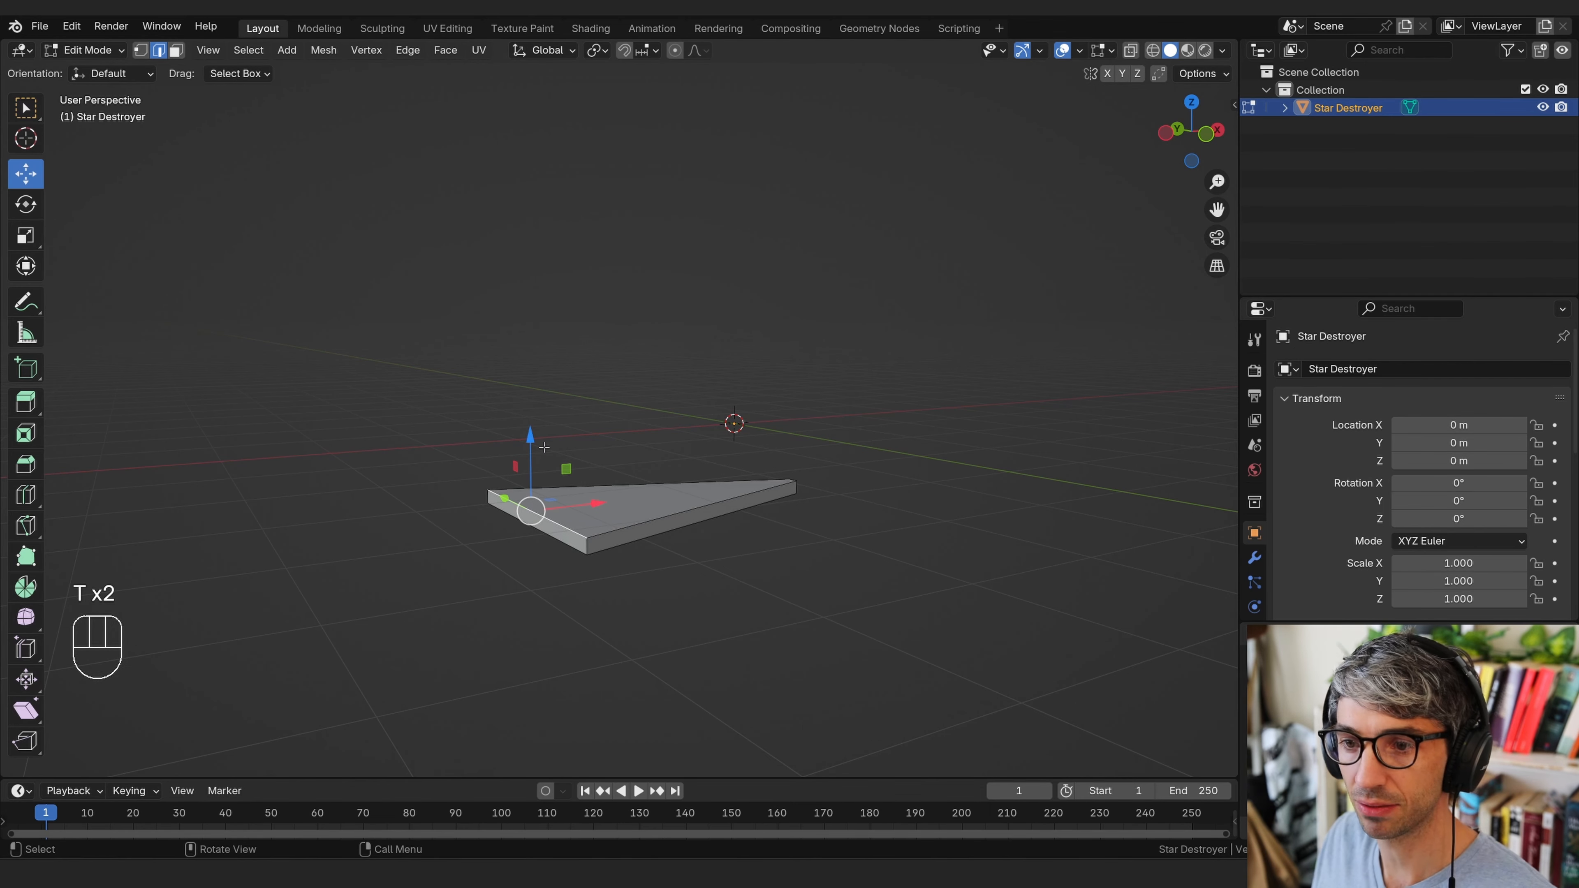
Raise the selected top rear edge slightly along Z so the hull slopes toward the tip
left_click_drag(530, 436, 532, 407)
middle_click_drag(560, 404, 660, 560)
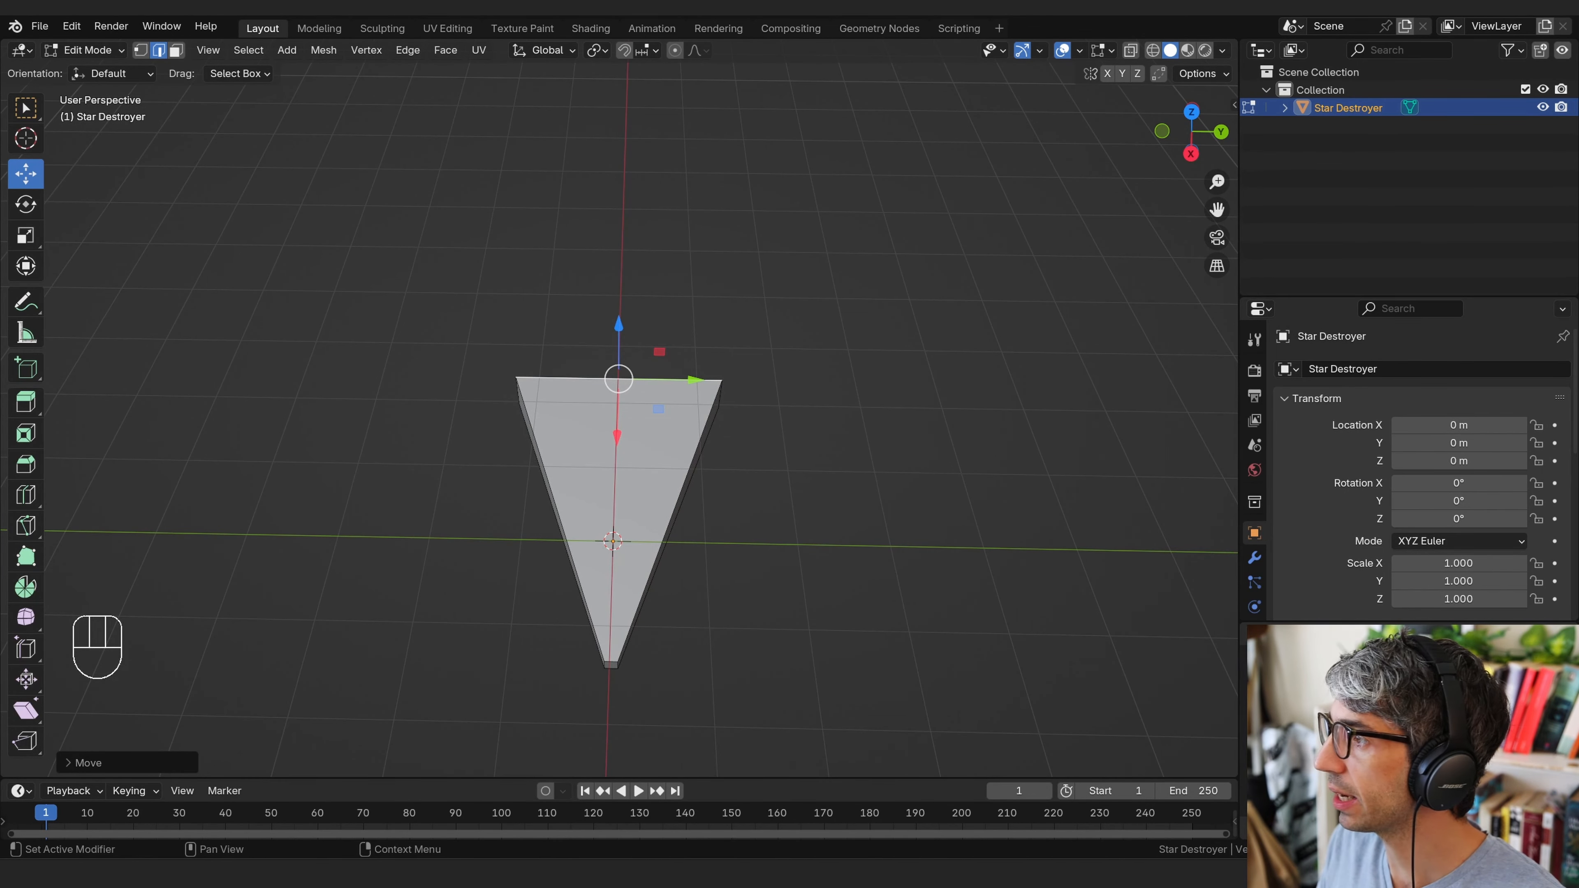
Check the reference photo and add one centred lengthwise loop cut along the hull from the rear to the tip
left_click_drag(1578, 127, 748, 142)
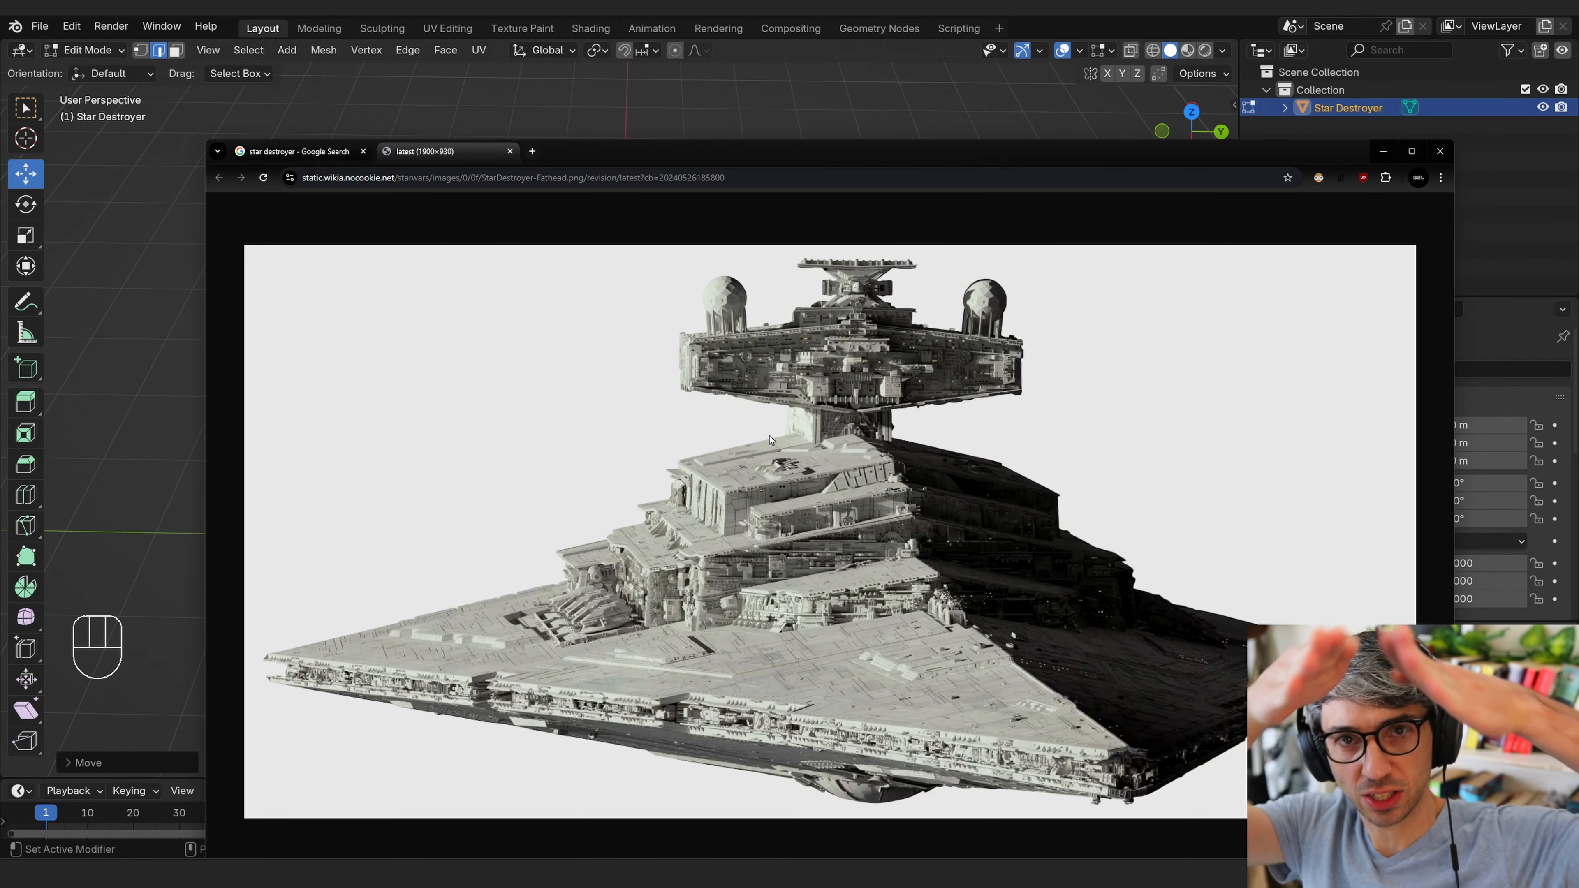
left_click_drag(678, 165, 1577, 166)
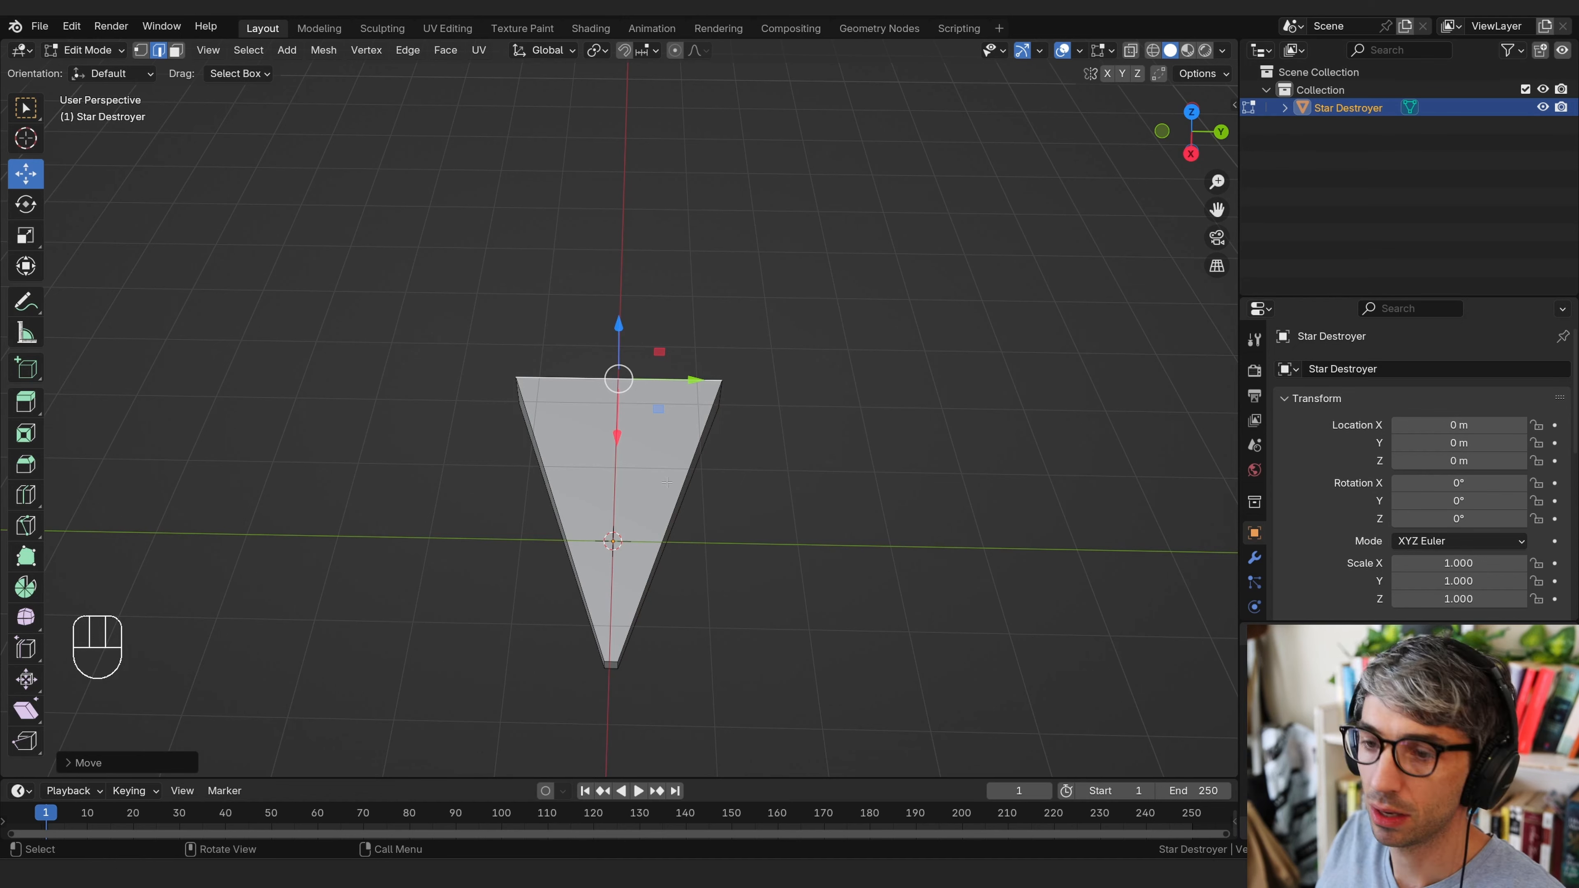
left_click(660, 422)
middle_click_drag(661, 422, 651, 442)
key("ctrl+r")
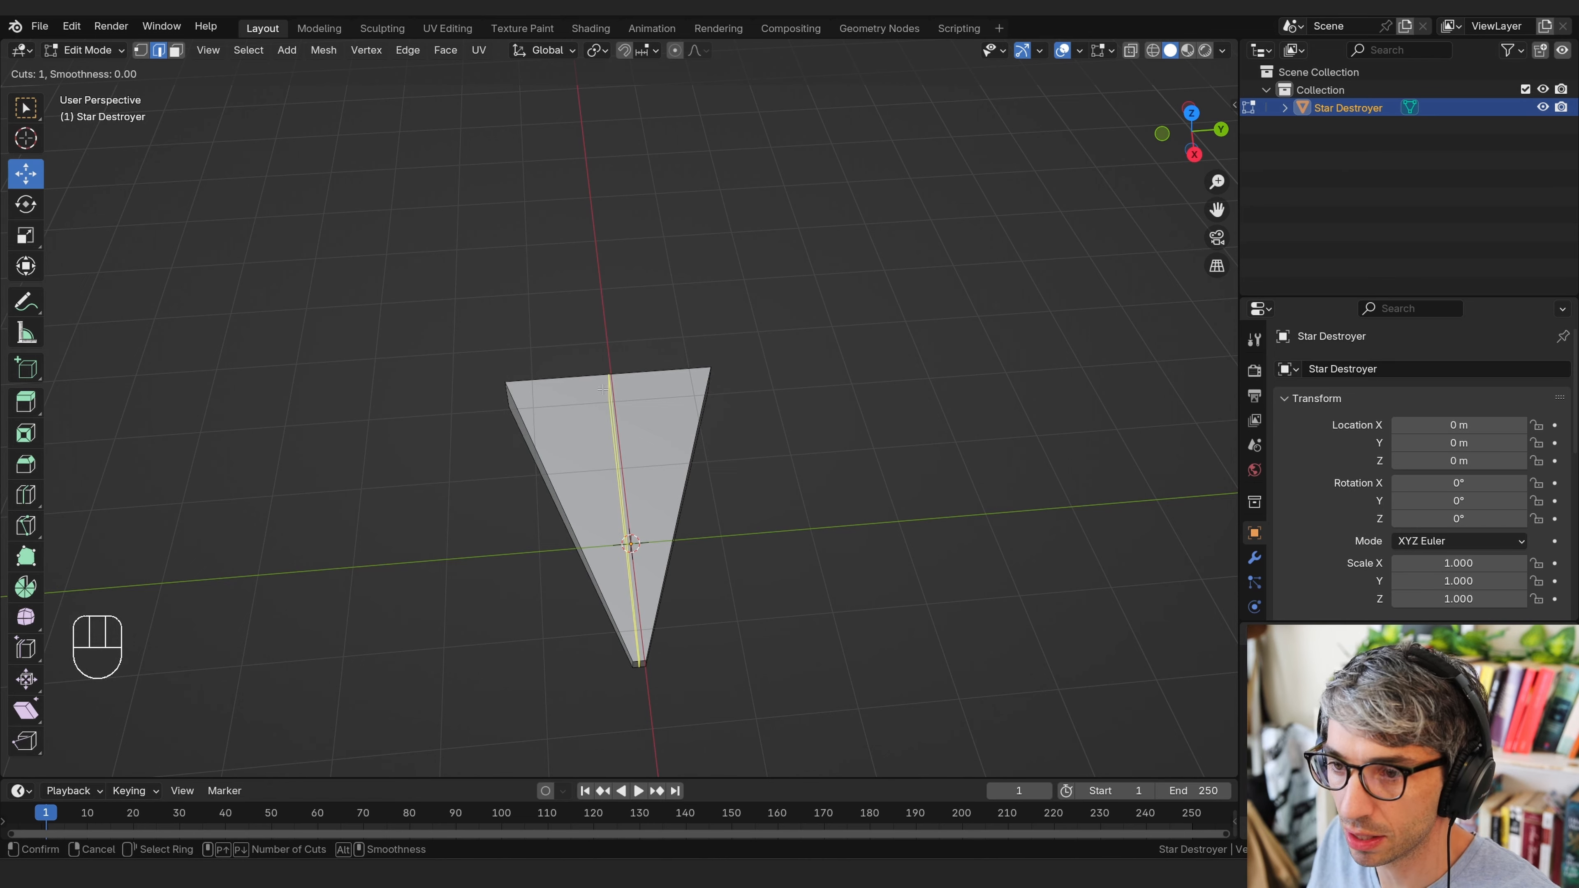
middle_click_drag(804, 426, 580, 347)
key("ctrl+r")
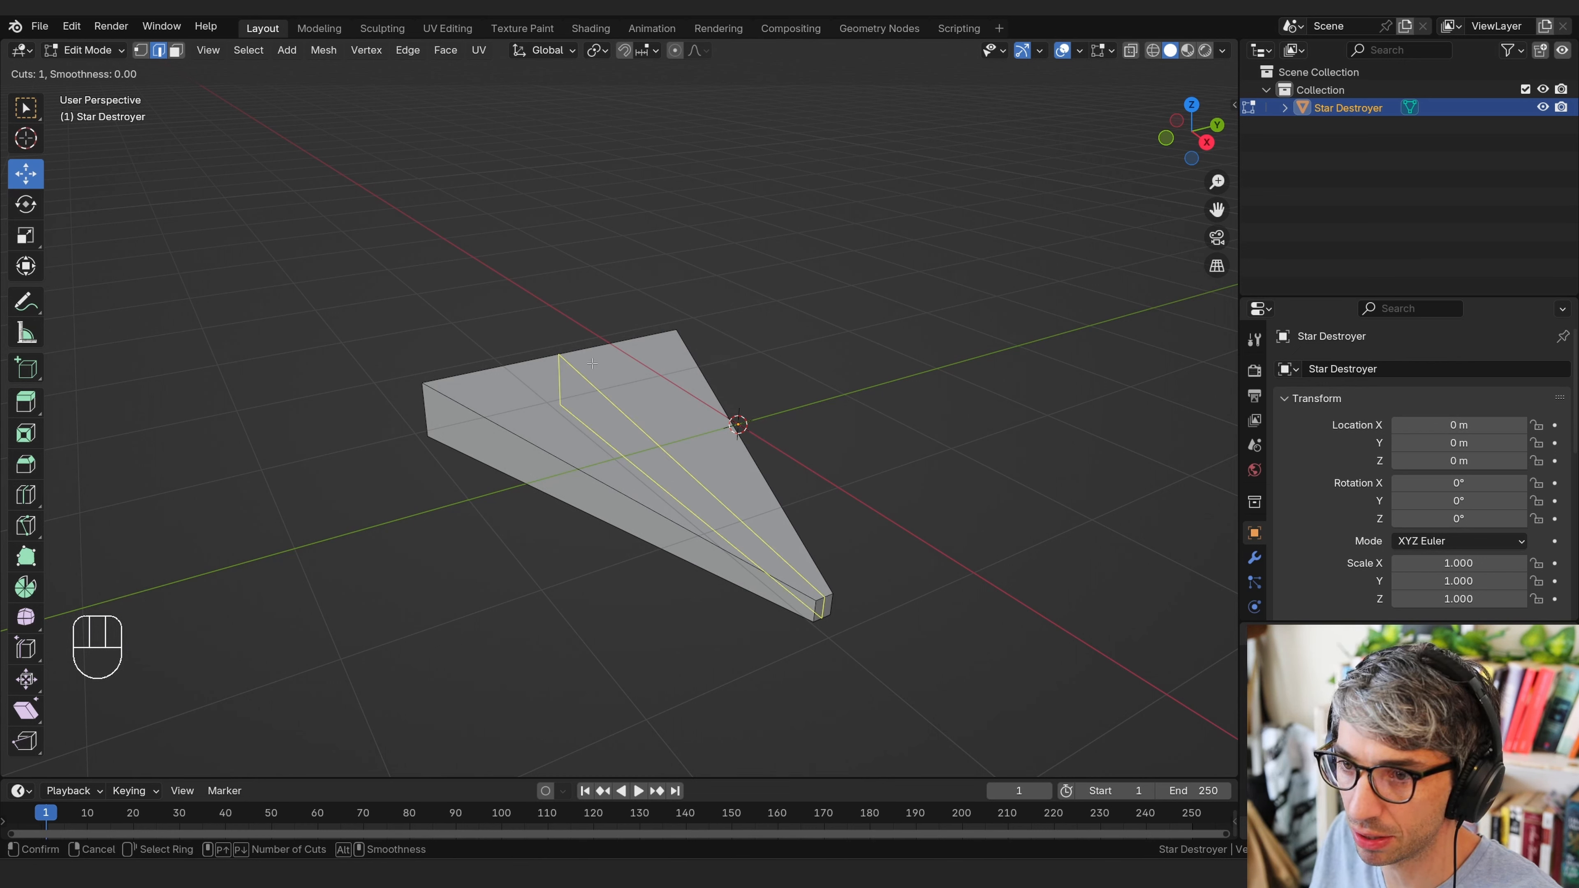
left_click(572, 372)
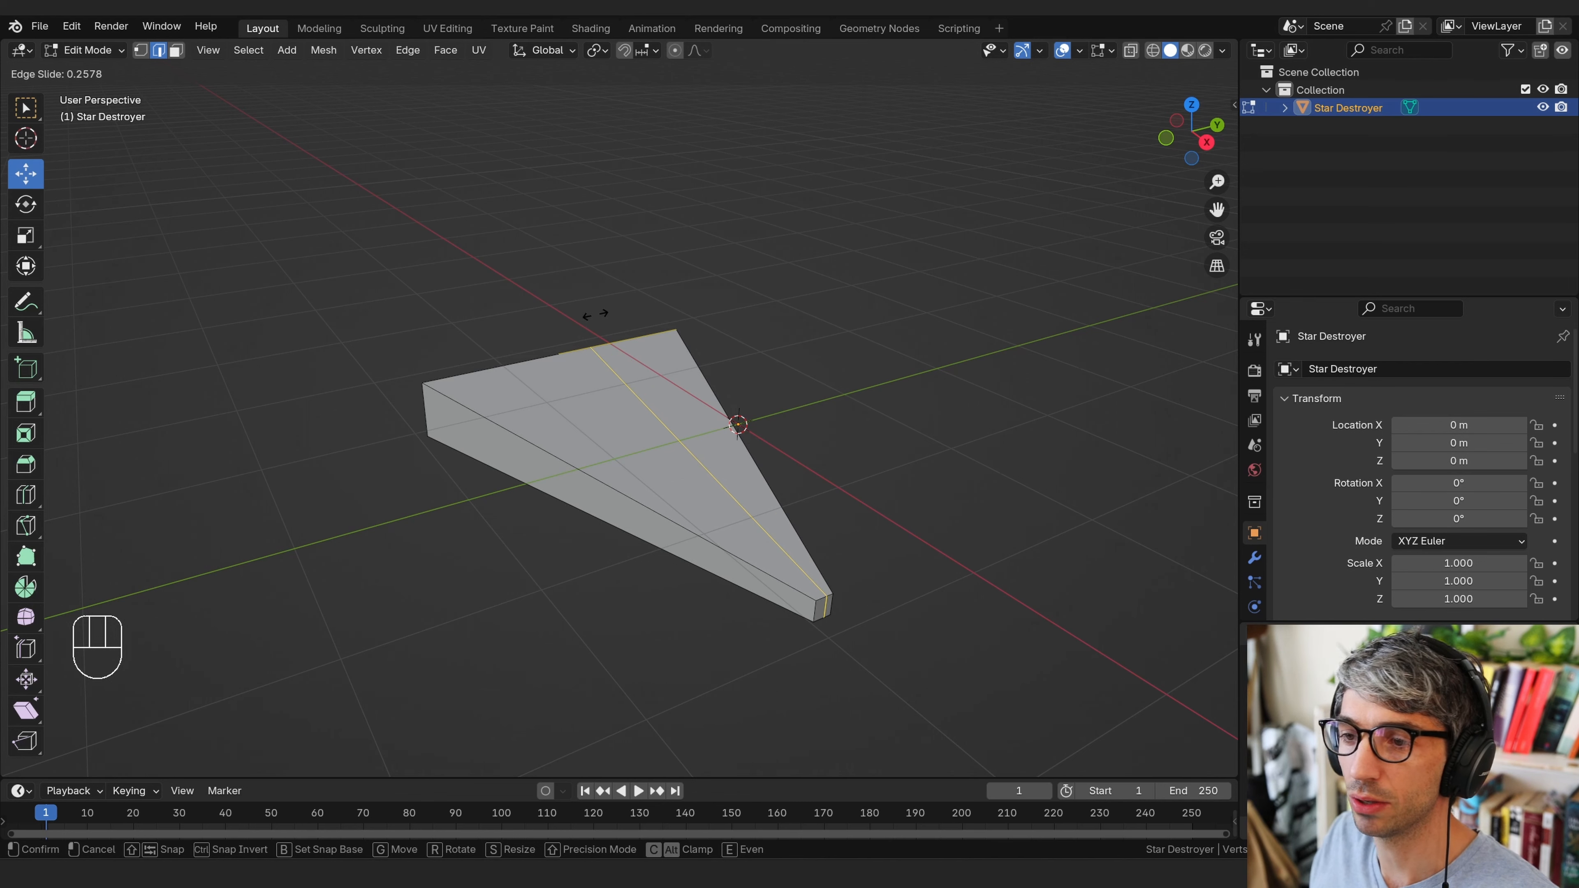
left_click(620, 244)
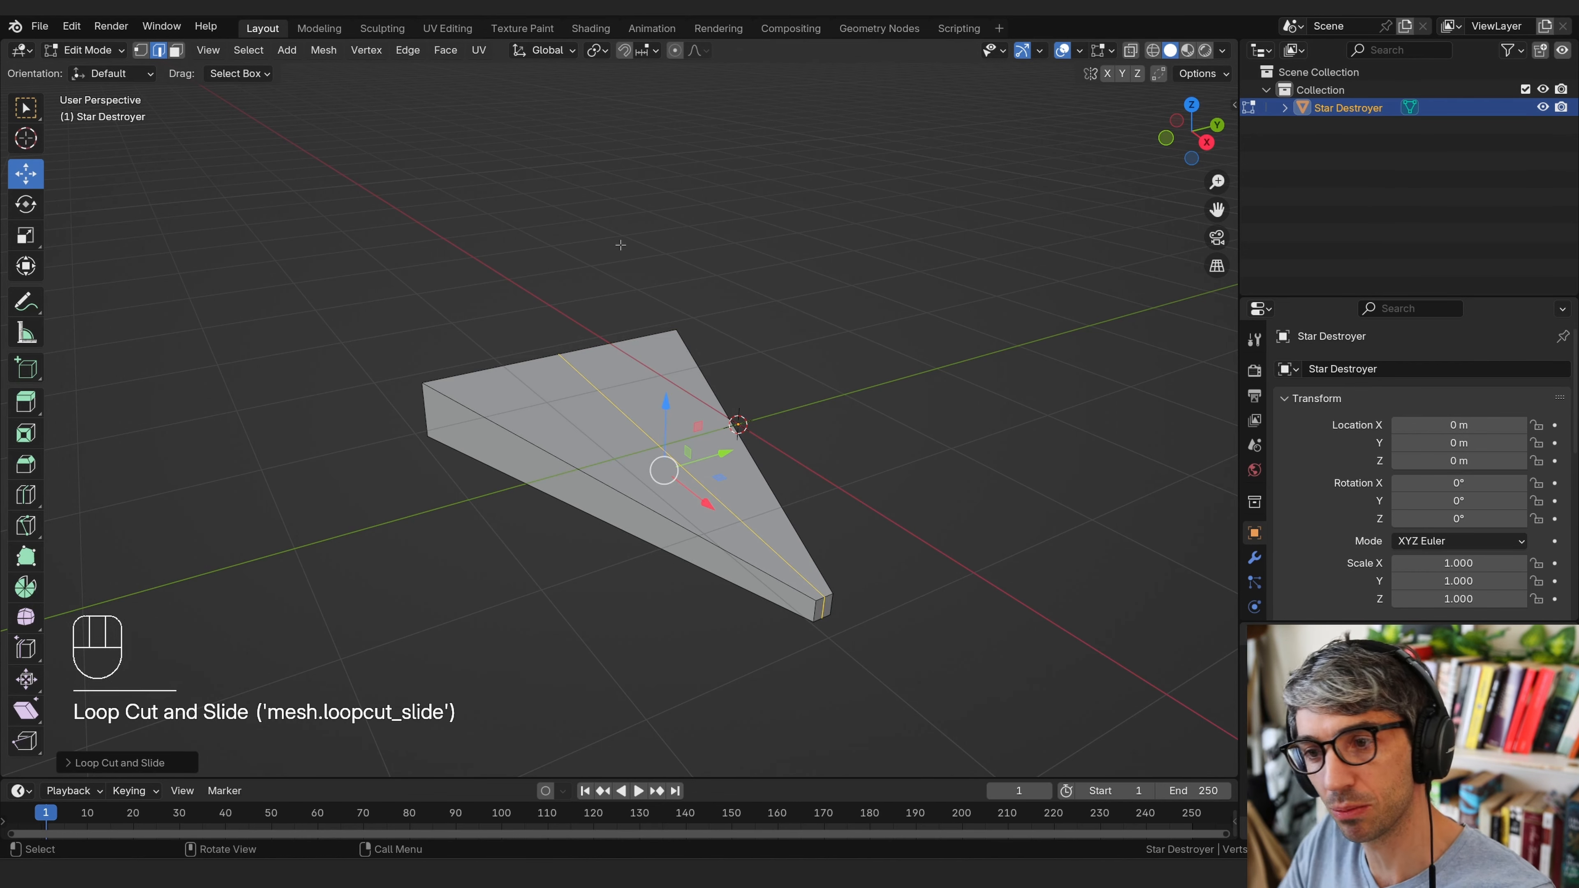
Raise the hull's top centre edge about 0.1 m along Z to form a ridge
middle_click_drag(532, 203, 805, 379)
left_click(646, 417)
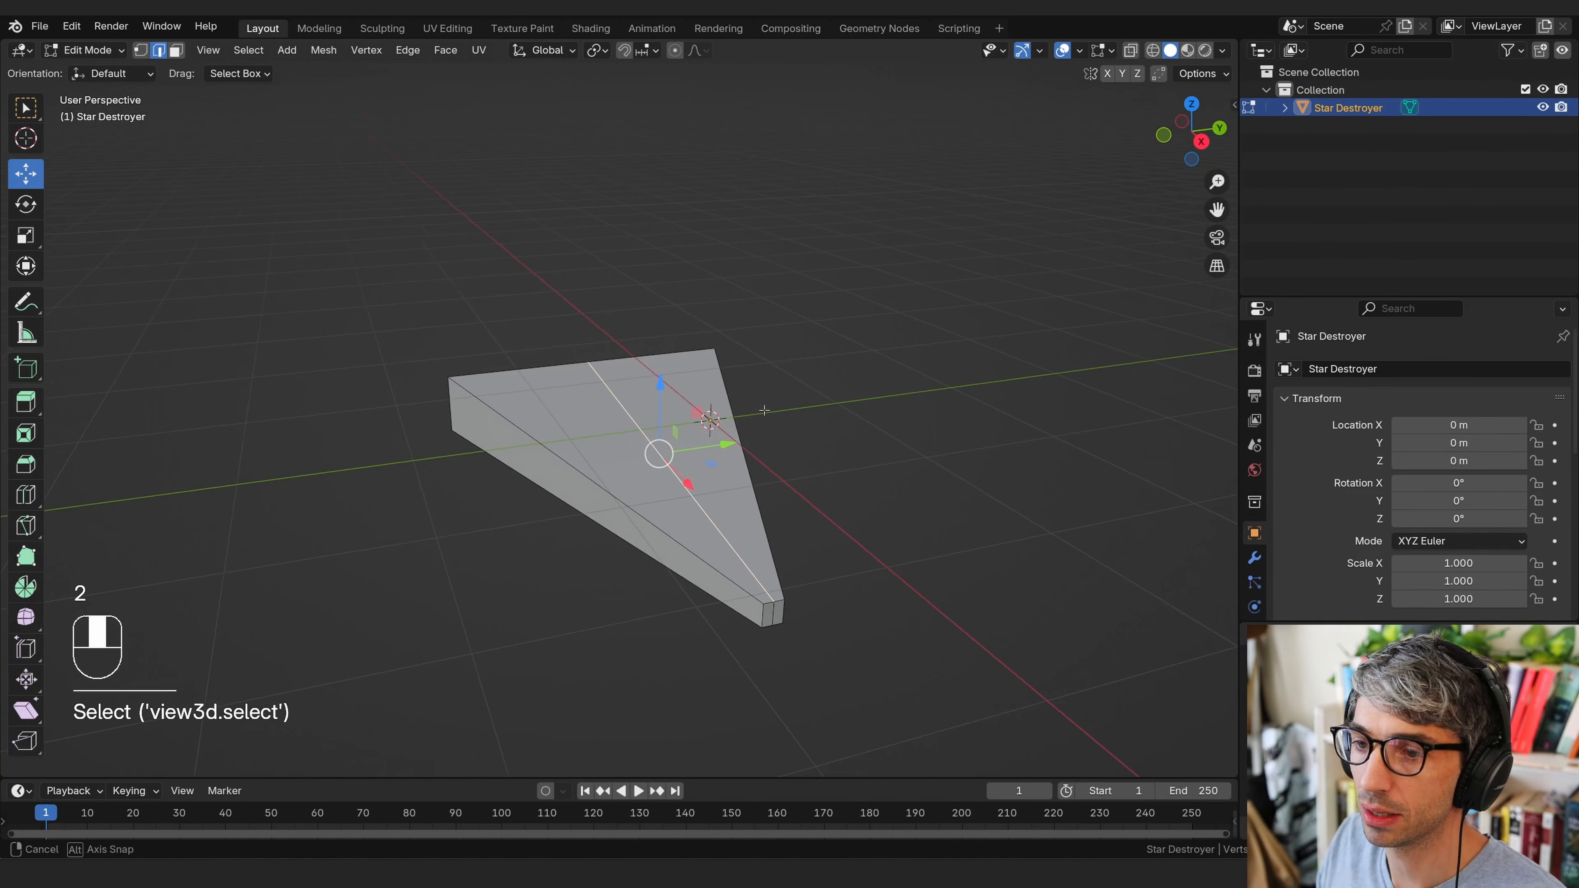
middle_click_drag(646, 417, 804, 390)
key("g")
key("z")
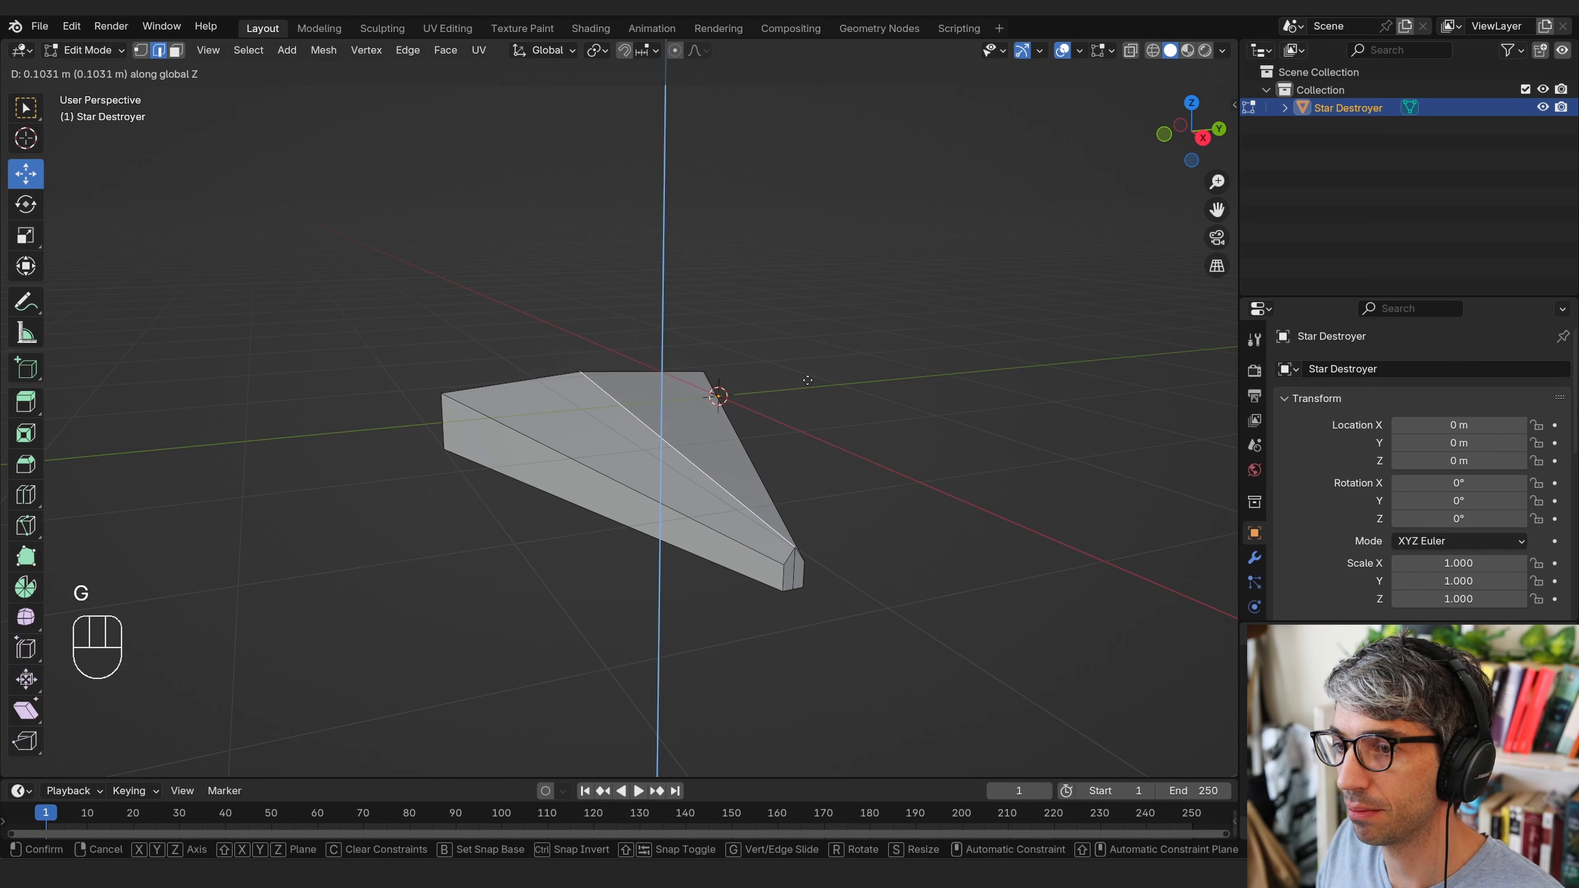
left_click(803, 380)
Delete the hull's bottom, side, tip and rear faces, keeping only the two sloping top faces
middle_click_drag(804, 380, 727, 536)
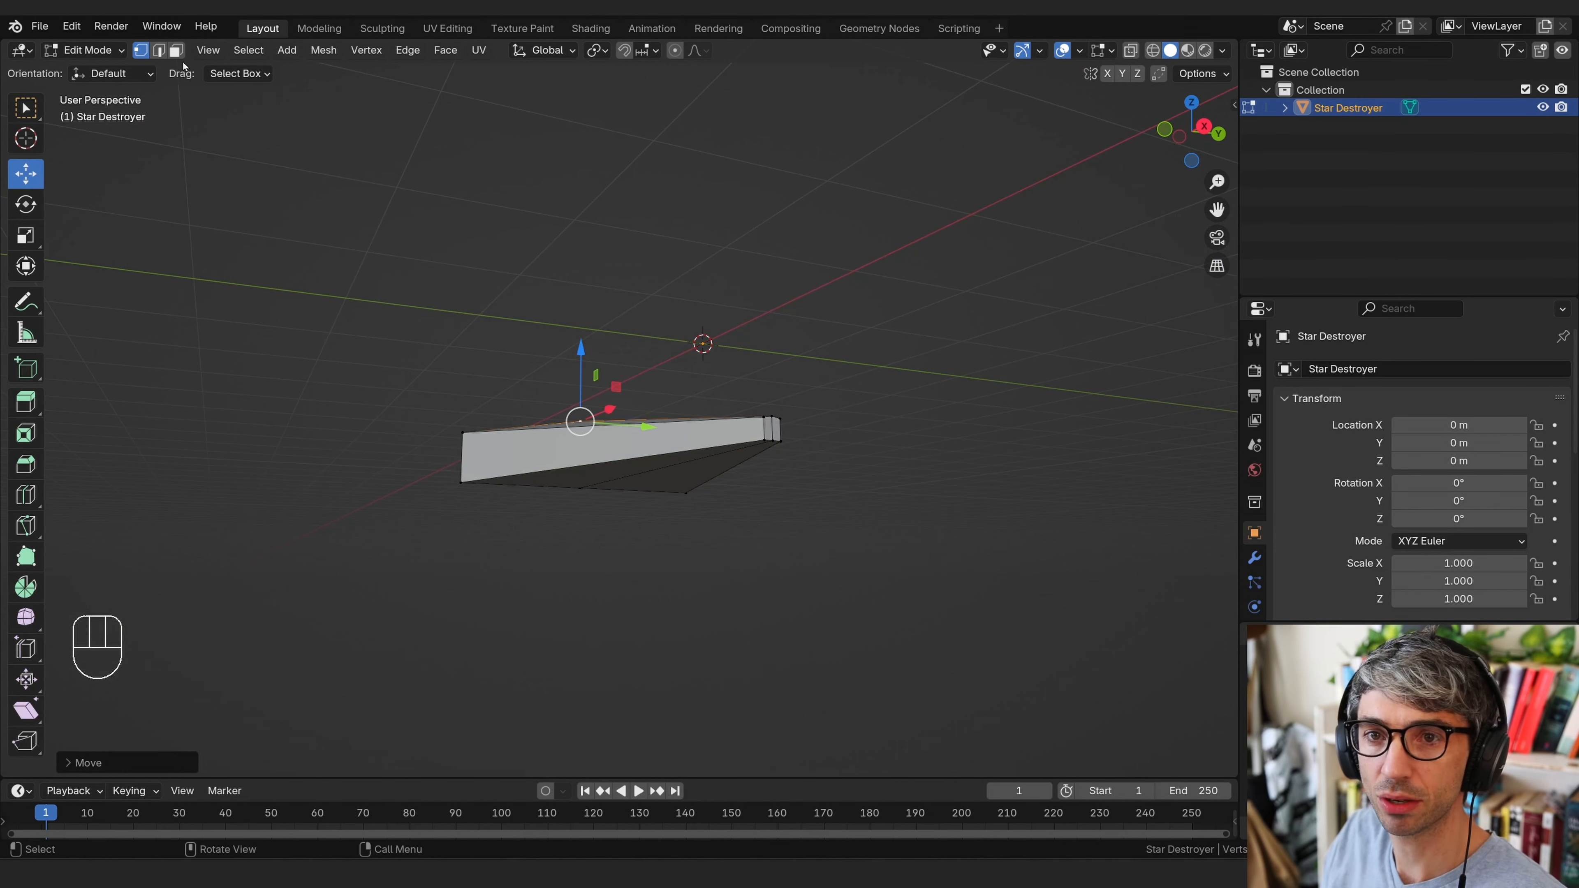
left_click(175, 53, "shift")
middle_click_drag(497, 292, 523, 307)
left_click(619, 457, "shift")
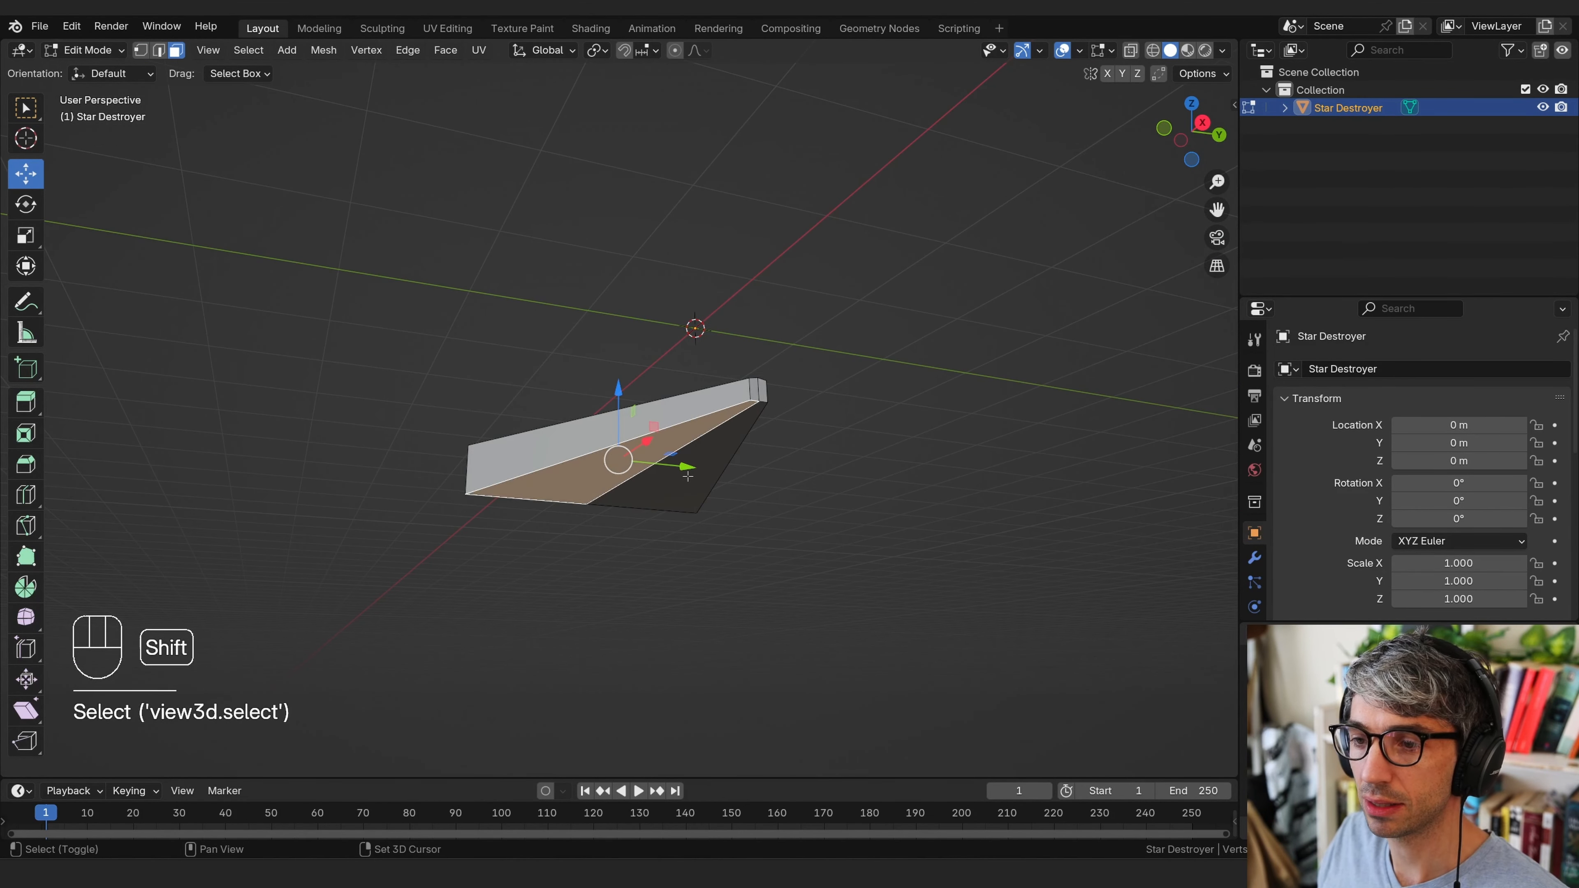
middle_click_drag(619, 458, 668, 449)
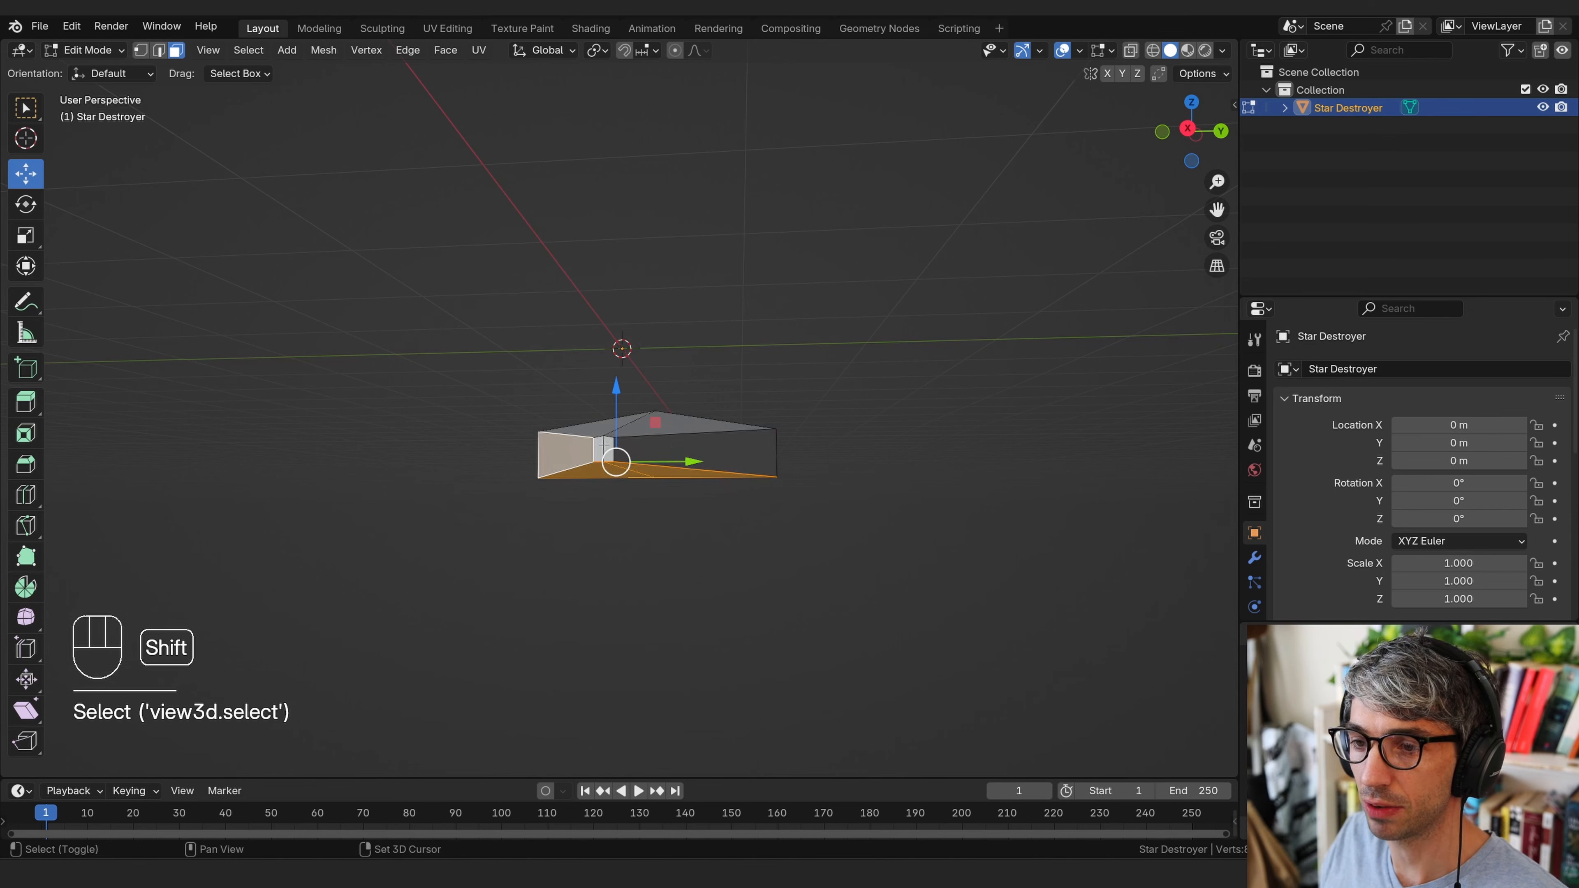
left_click(601, 445, "shift")
left_click(609, 446, "shift")
left_click(681, 451, "shift")
middle_click_drag(880, 483, 452, 482)
left_click(636, 461, "shift")
left_click(733, 461, "shift")
middle_click_drag(665, 466, 628, 489)
key("ctrl+z")
key("x")
left_click(671, 471)
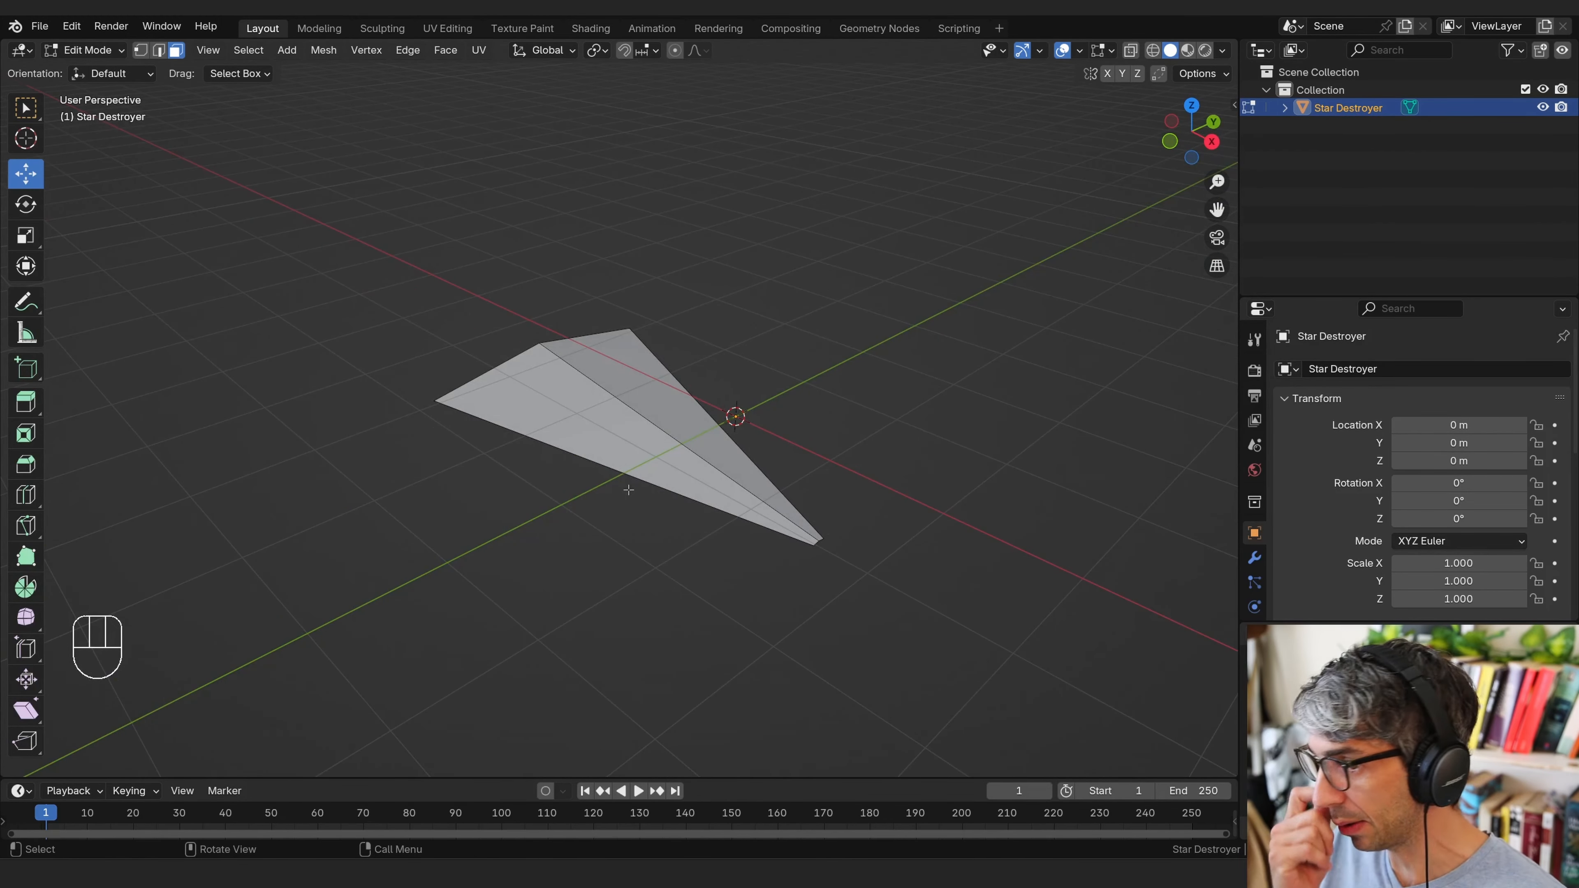
Check the reference photo again and move the whole remaining mesh up along Z to the grid level
key("alt+Tab")
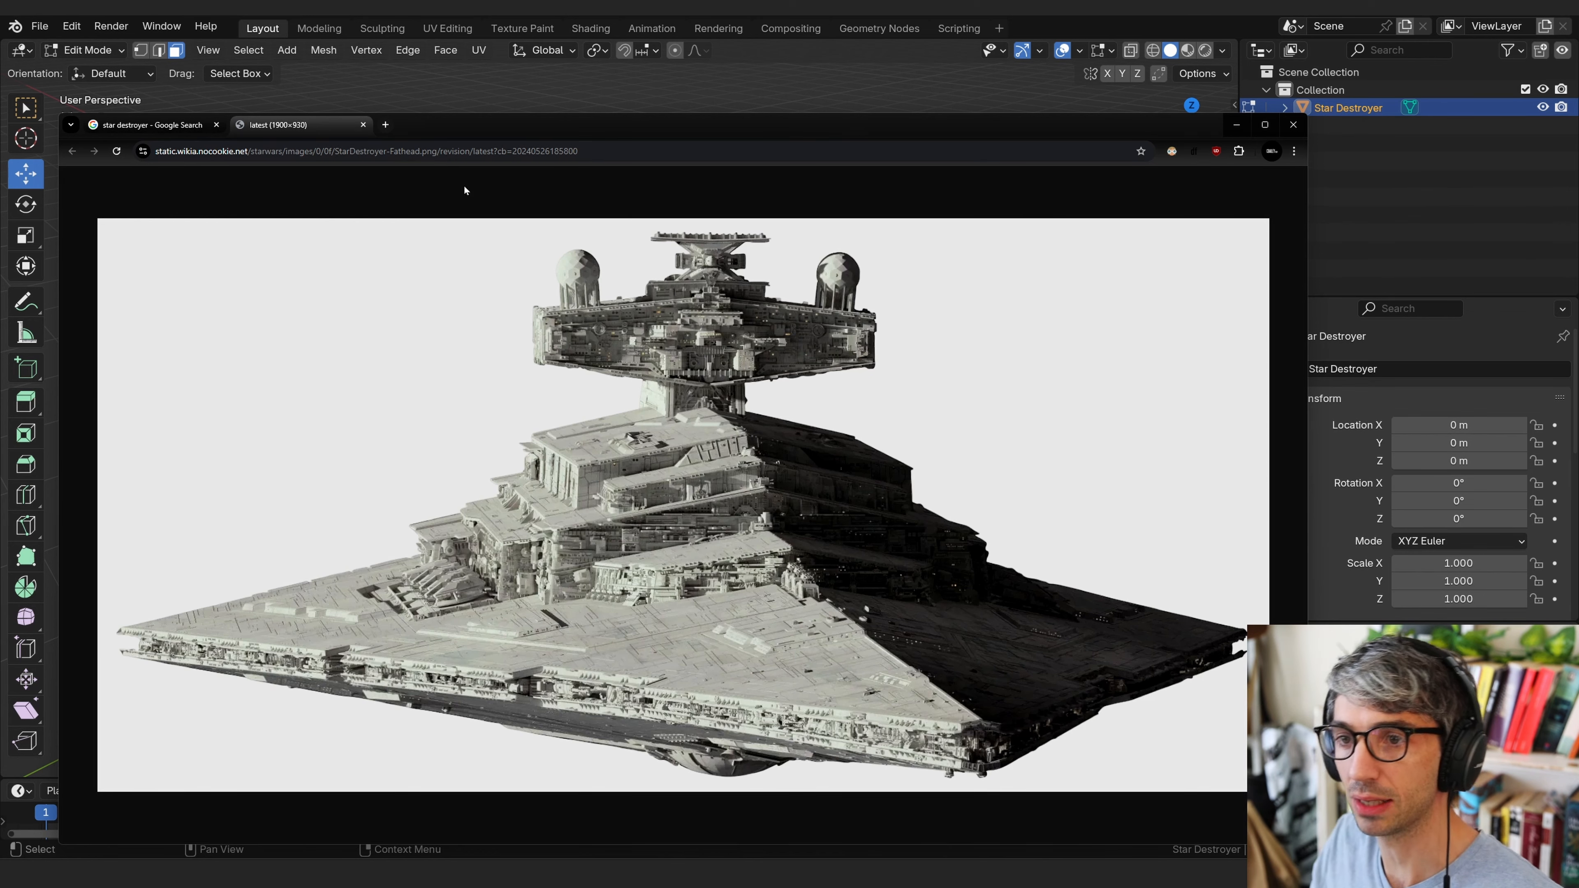
left_click_drag(464, 123, 1578, 128)
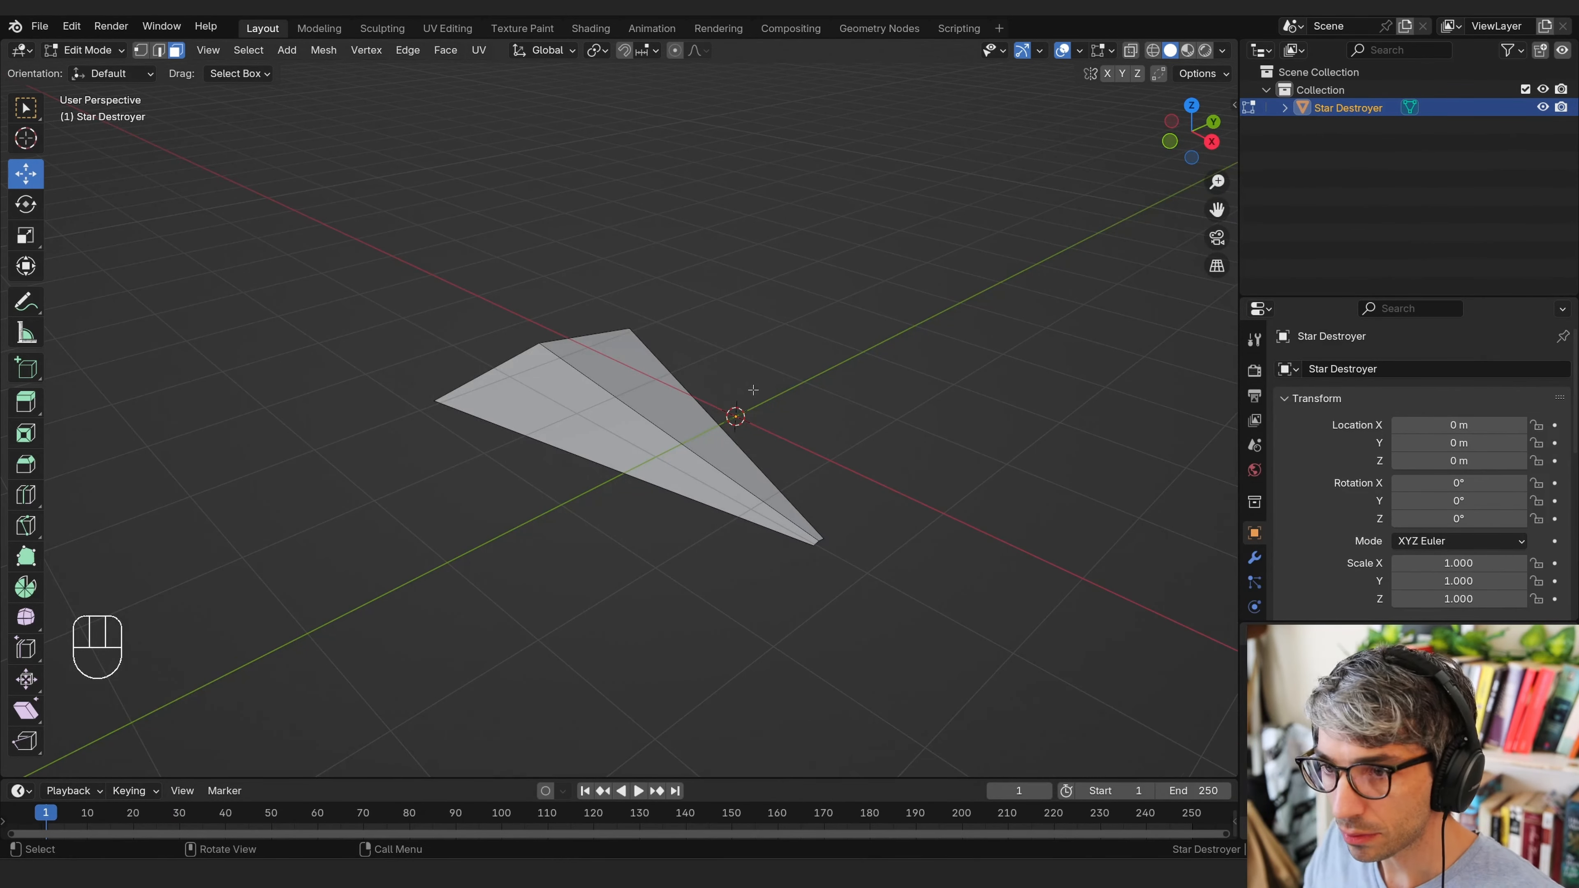
scroll(753, 390, "up", 3)
middle_click_drag(753, 390, 997, 430)
key("a")
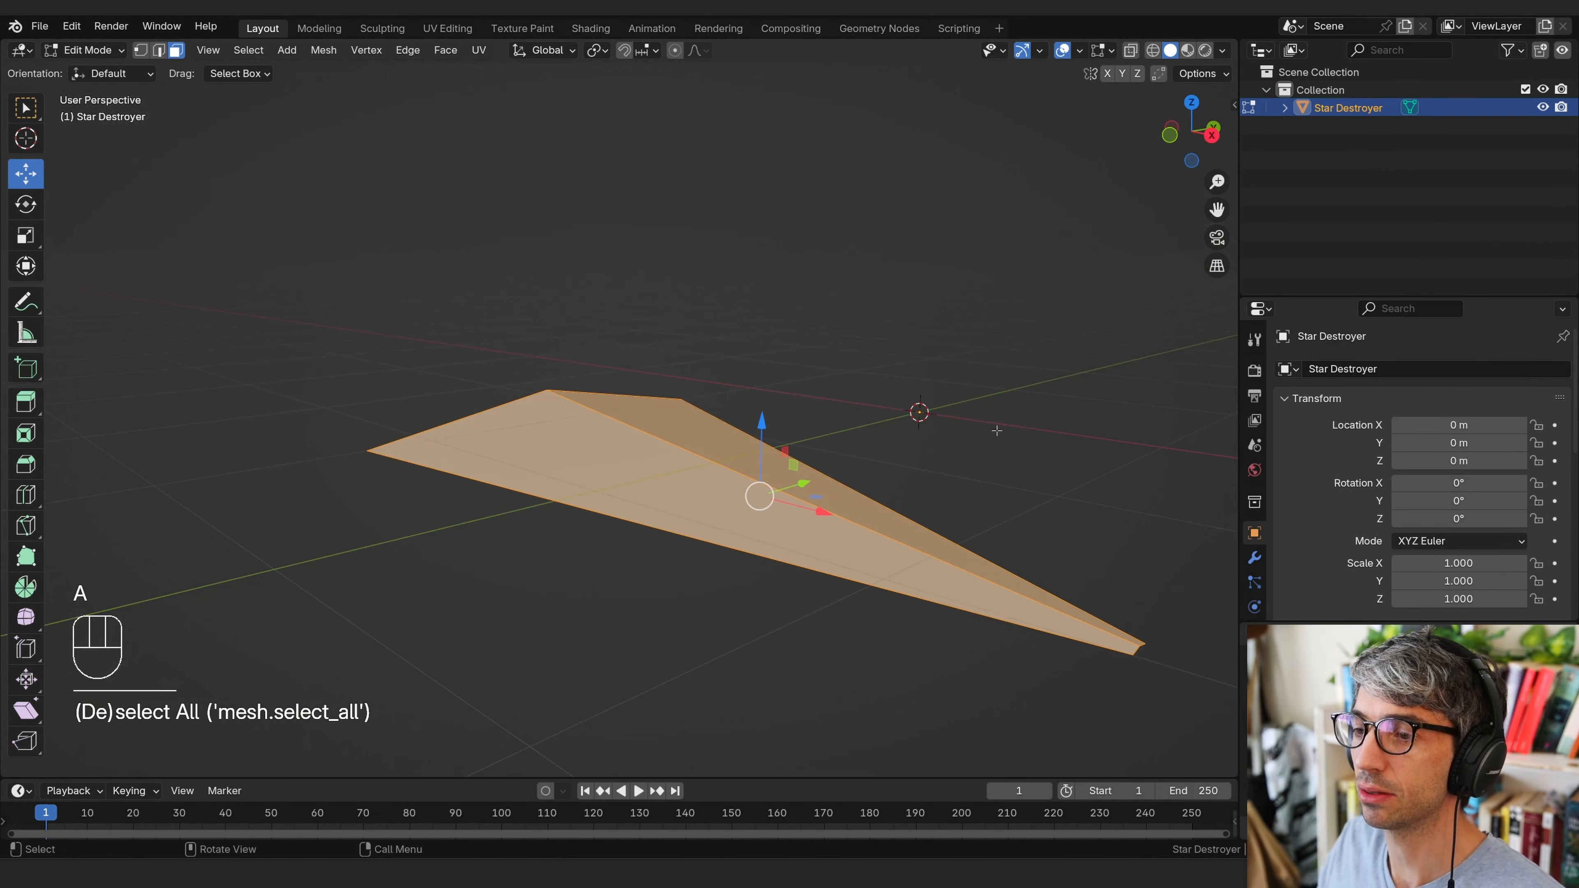
key("g")
key("z")
left_click(1020, 317)
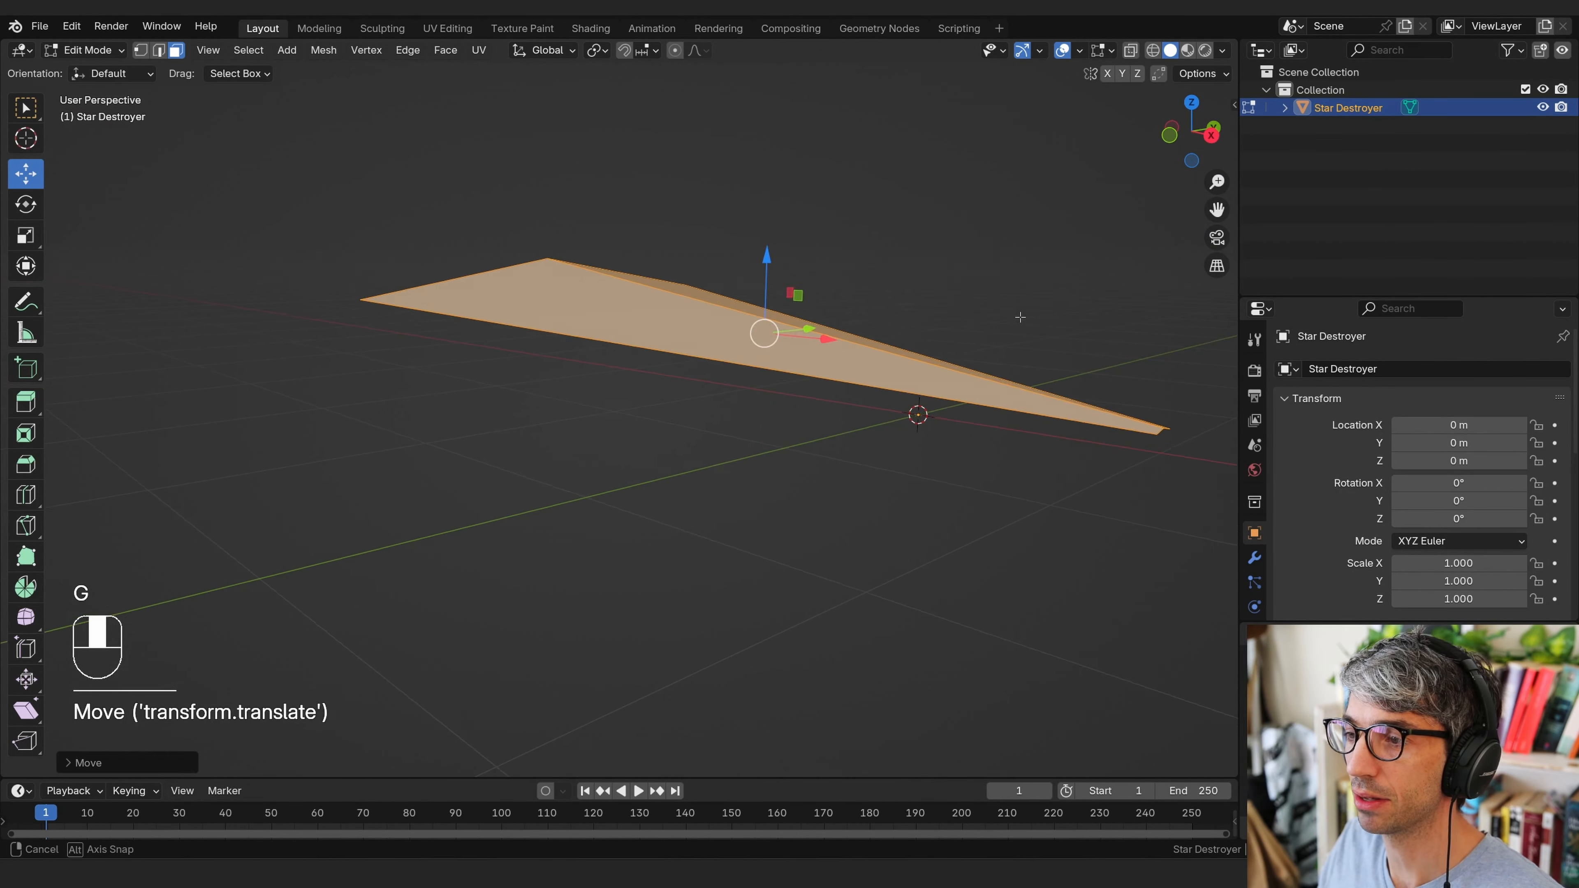
middle_click_drag(1020, 317, 889, 448)
left_click(906, 462)
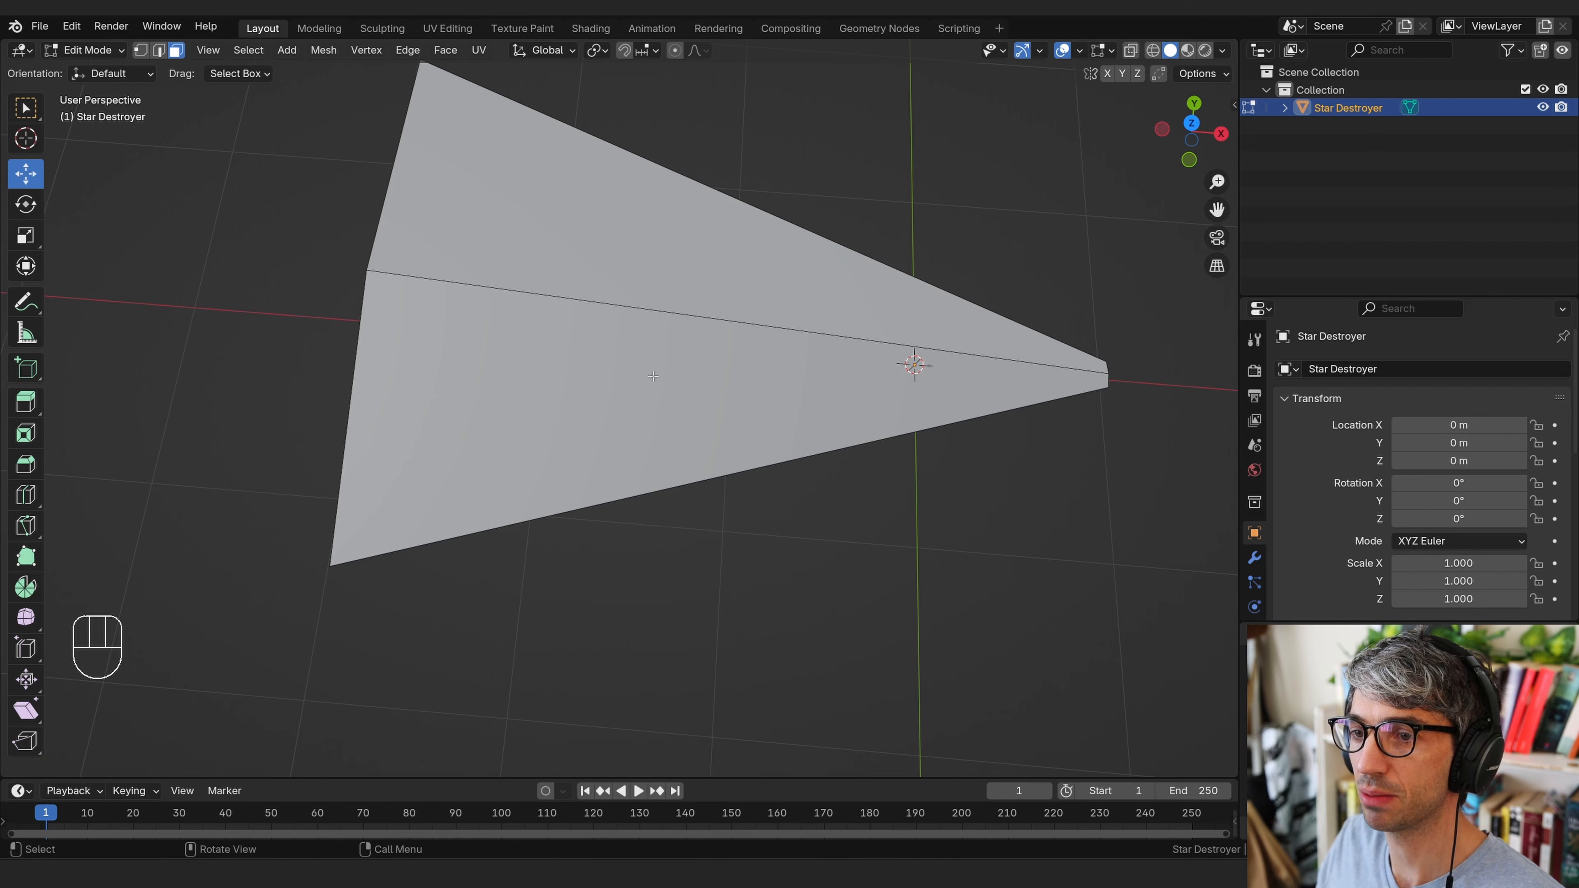
Add two crosswise loop cuts, one slid about 0.29 toward the rear and one centred between it and the rear edge
key("ctrl+r")
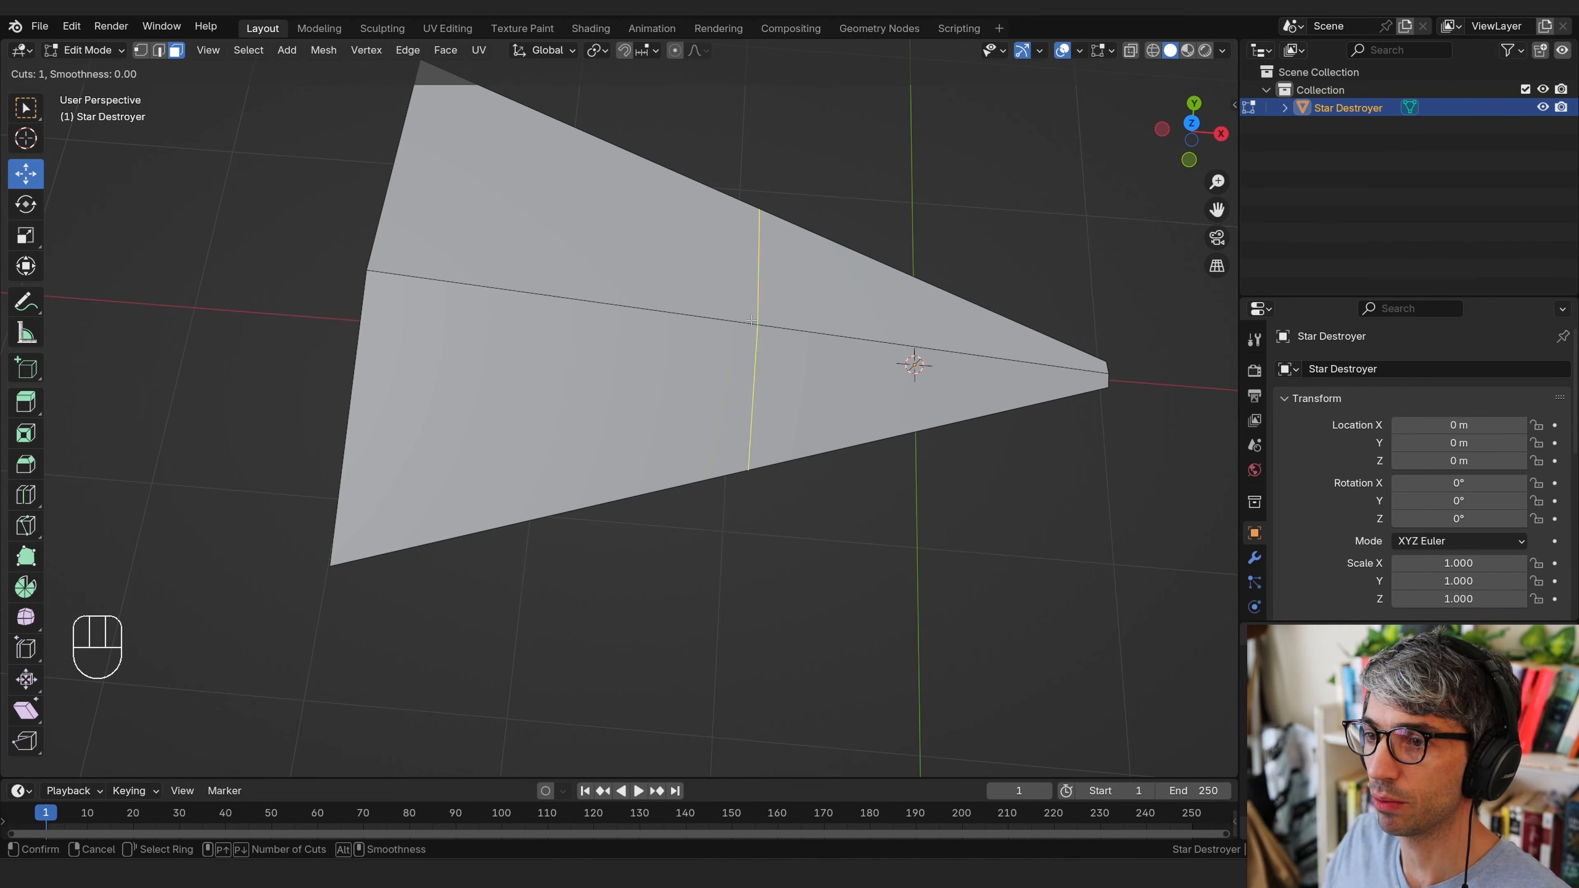
left_click(770, 318)
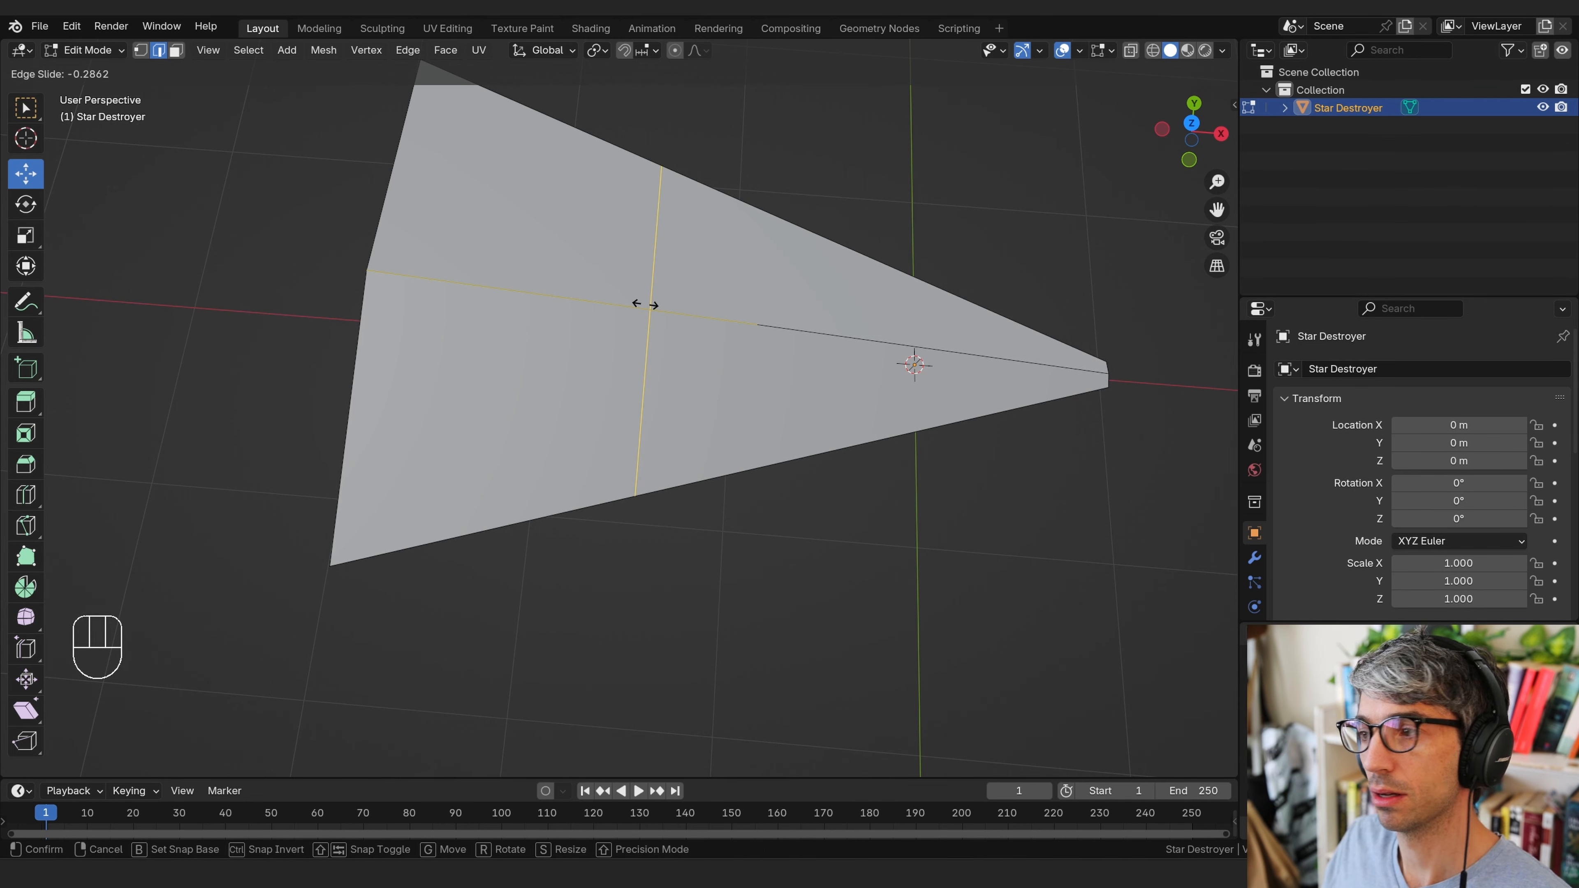
left_click(645, 305)
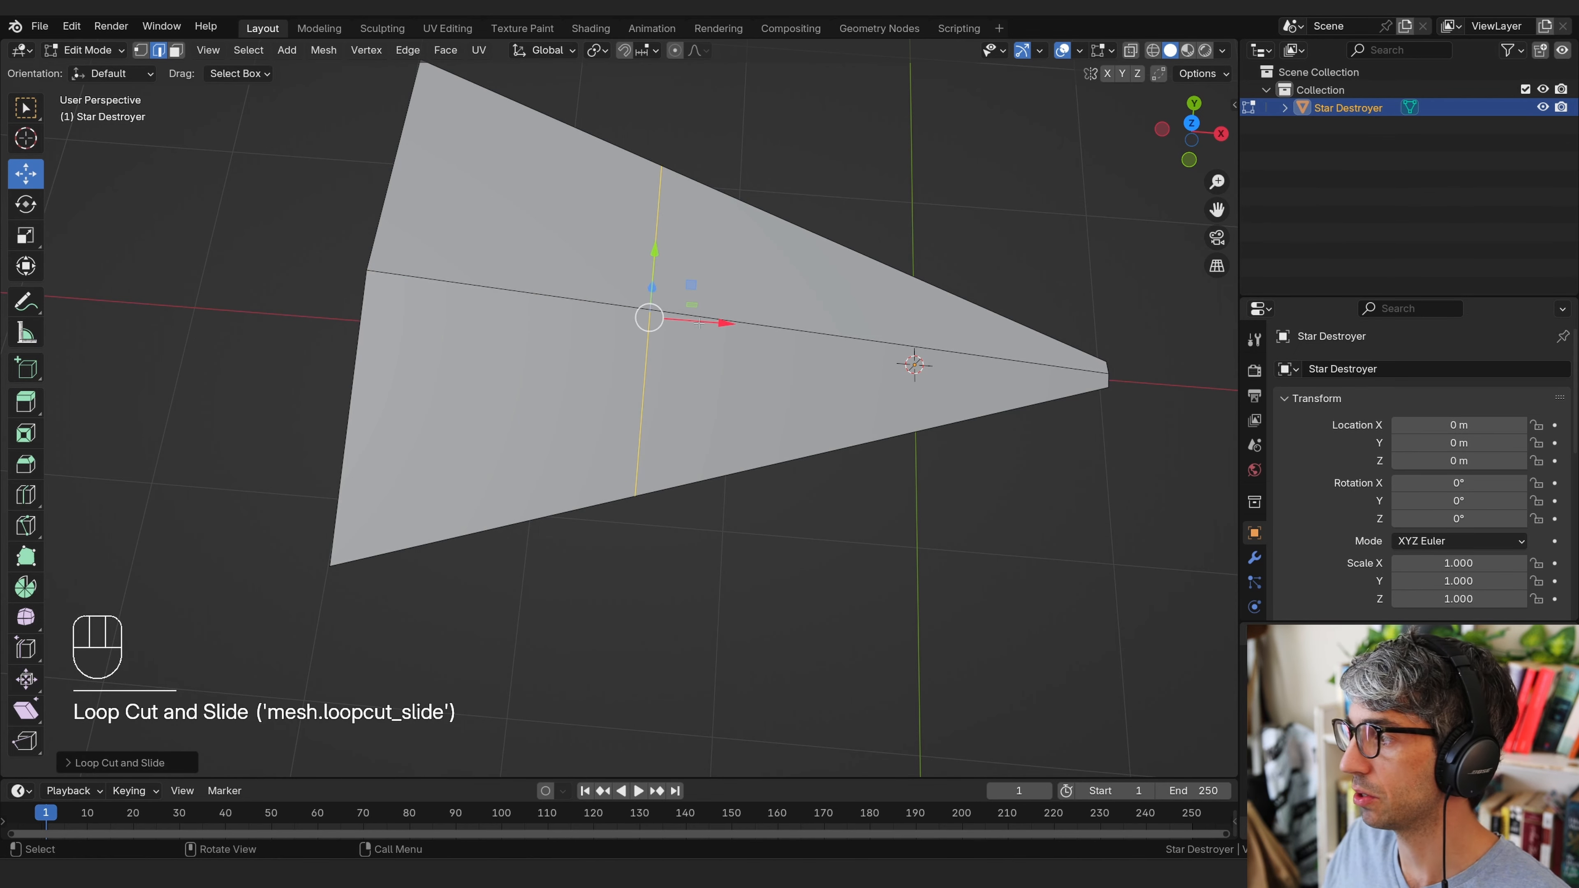
key("ctrl+r")
left_click(646, 303)
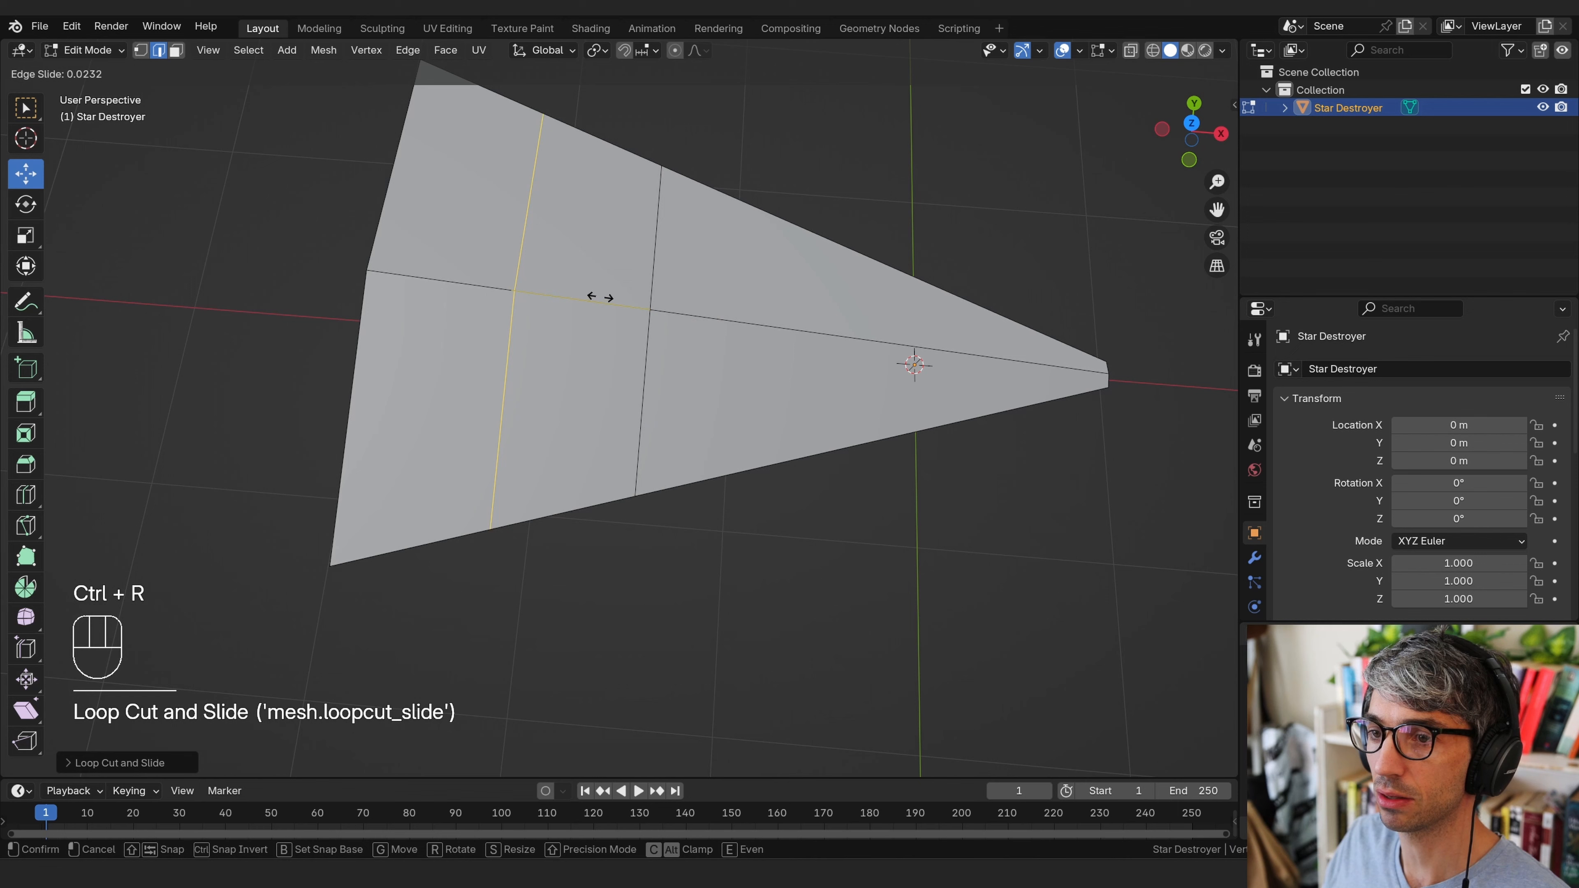
right_click(654, 304)
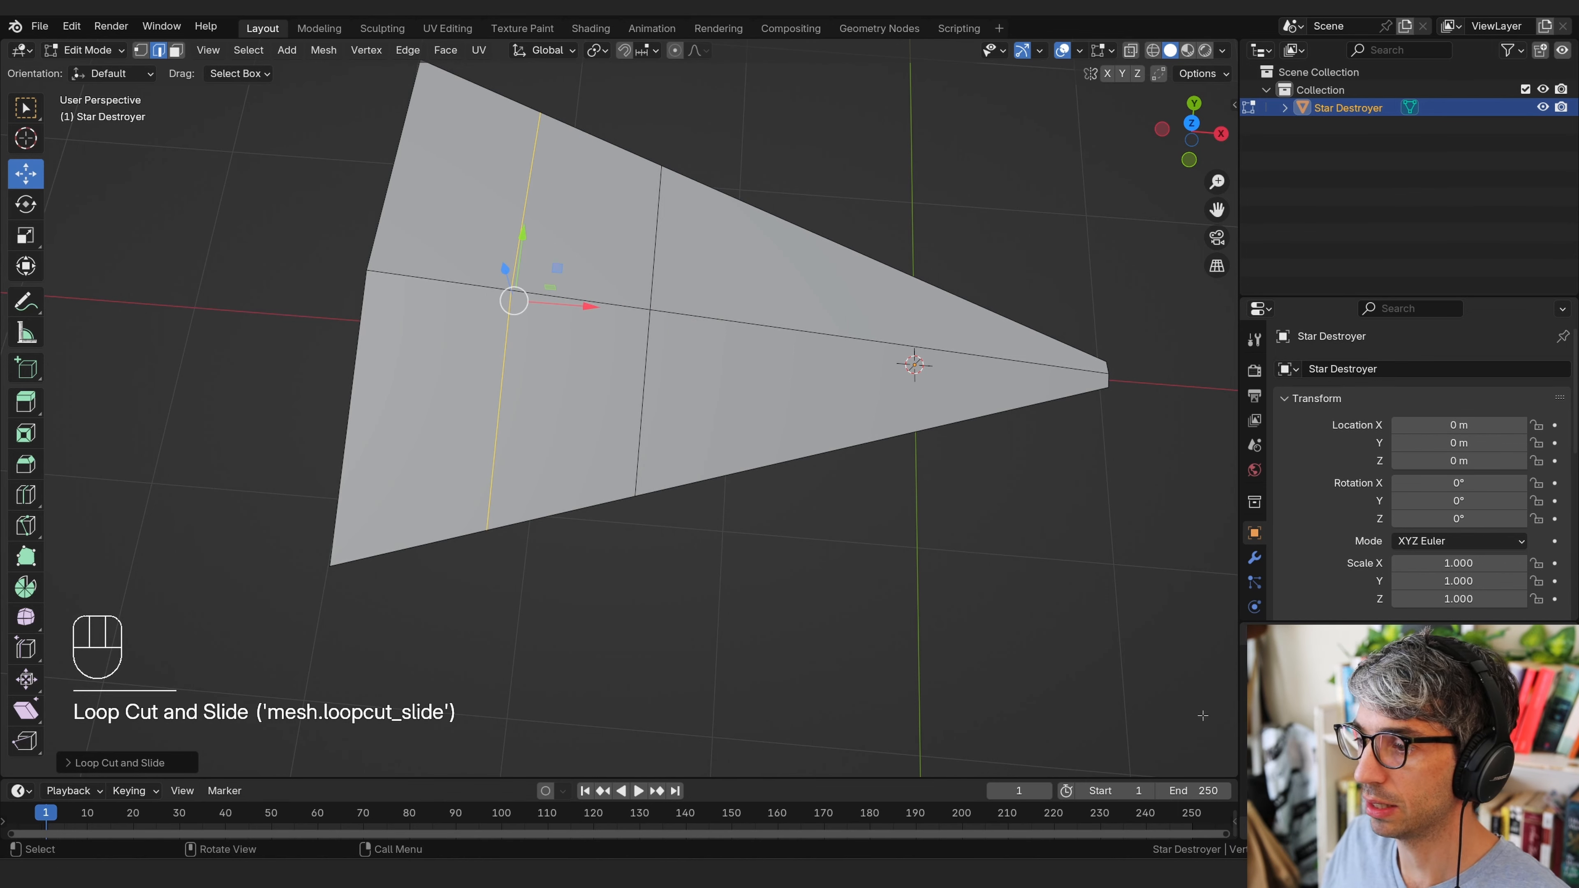
Split the 3D viewport and open StarDestroyer-Fathead.webp from the Desktop in an Image Editor beside the model
left_click_drag(1189, 762, 786, 578)
left_click(806, 50)
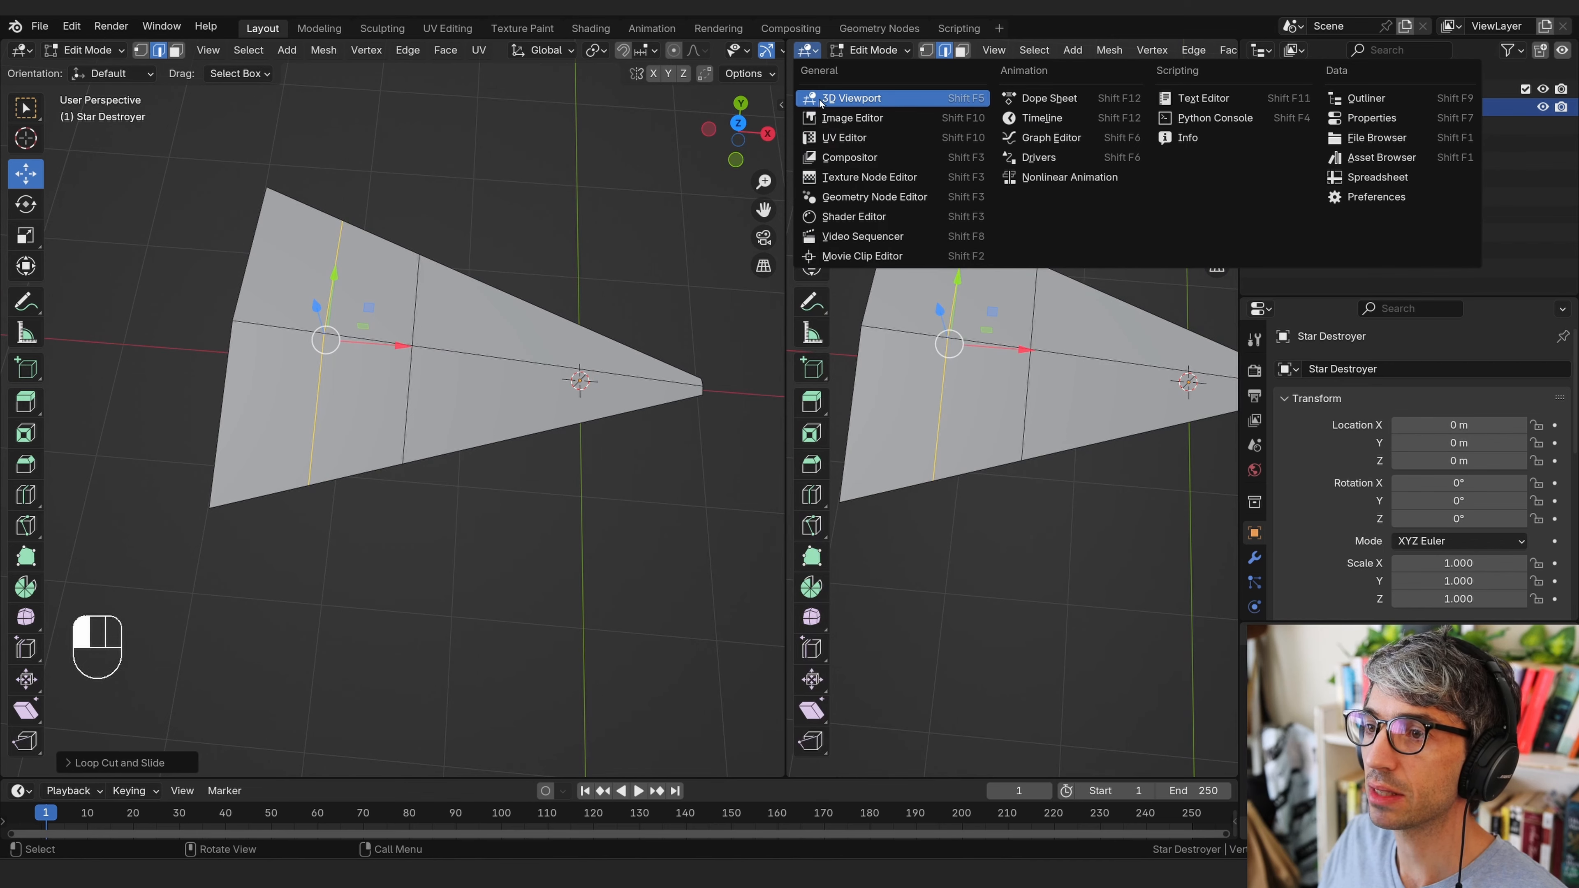
left_click(827, 118)
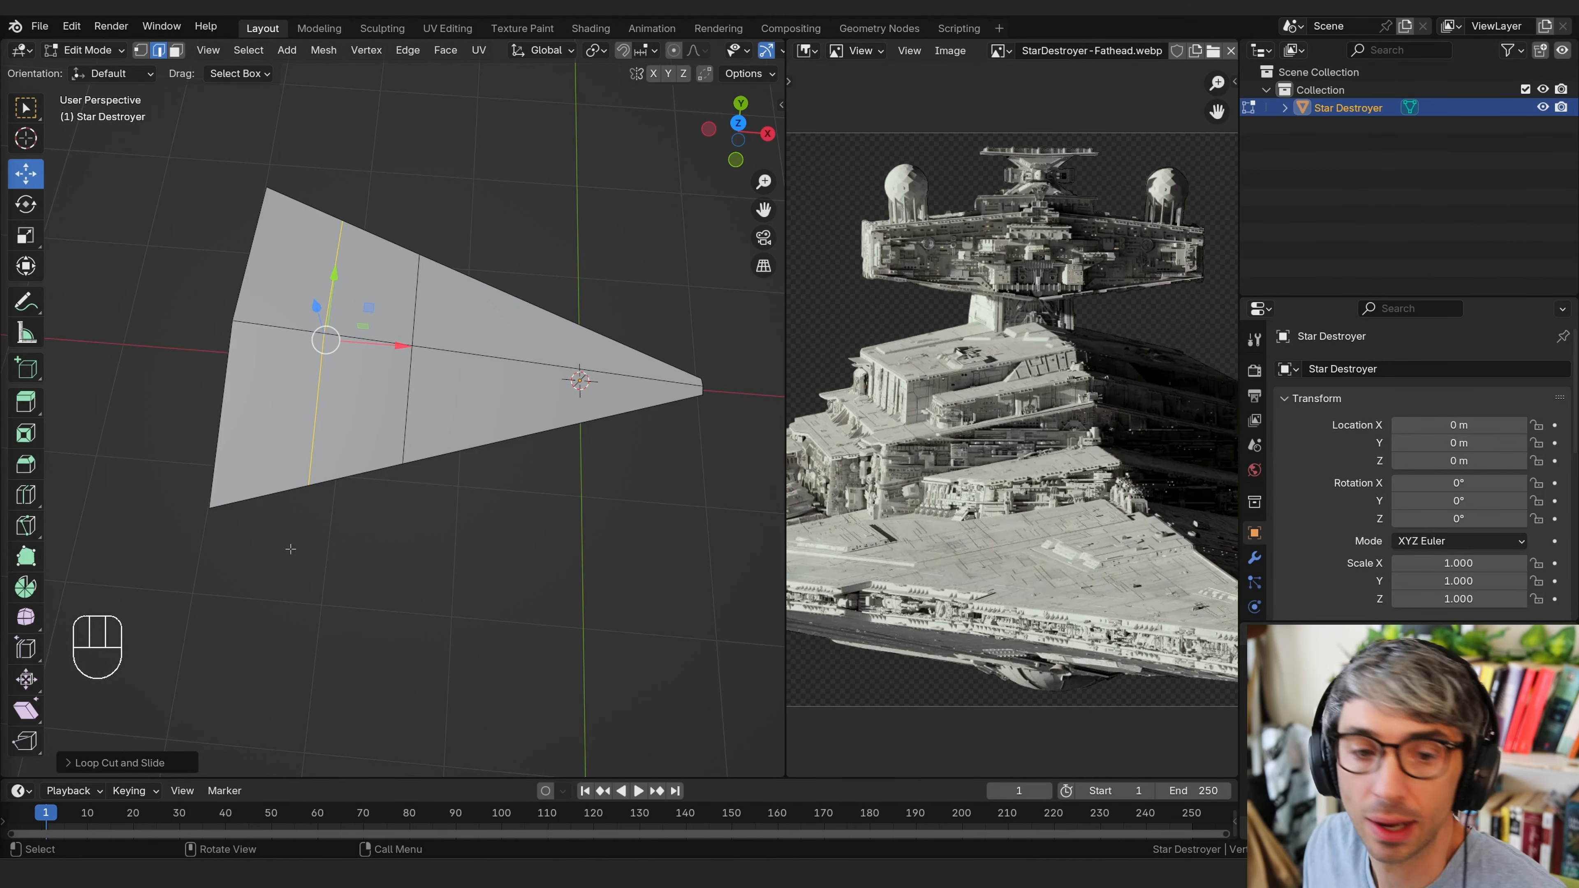
left_click(954, 51)
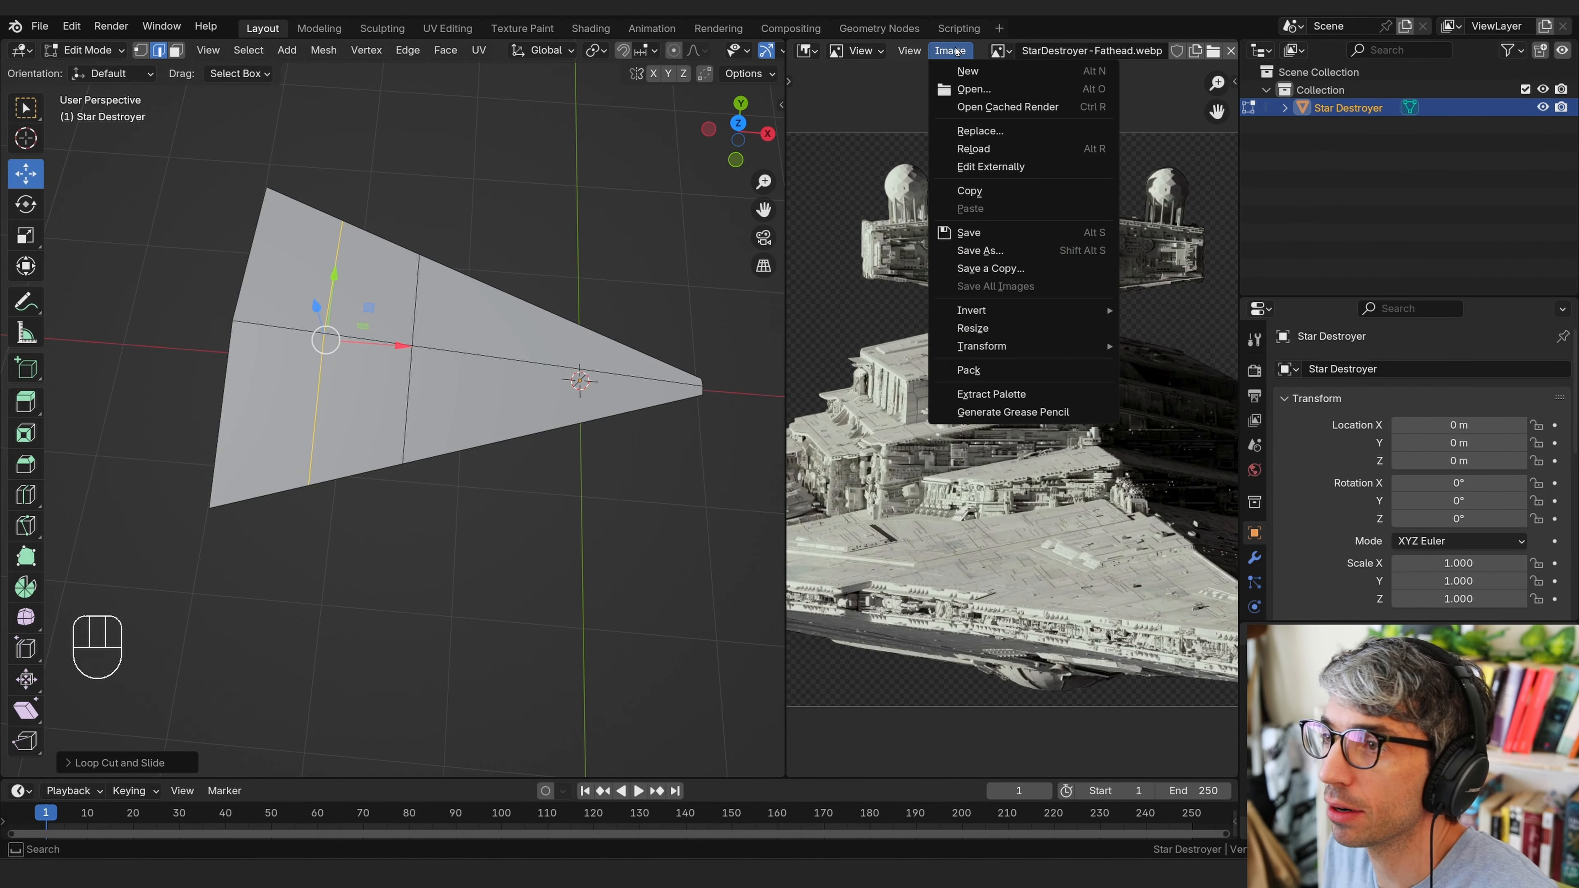
left_click(976, 90)
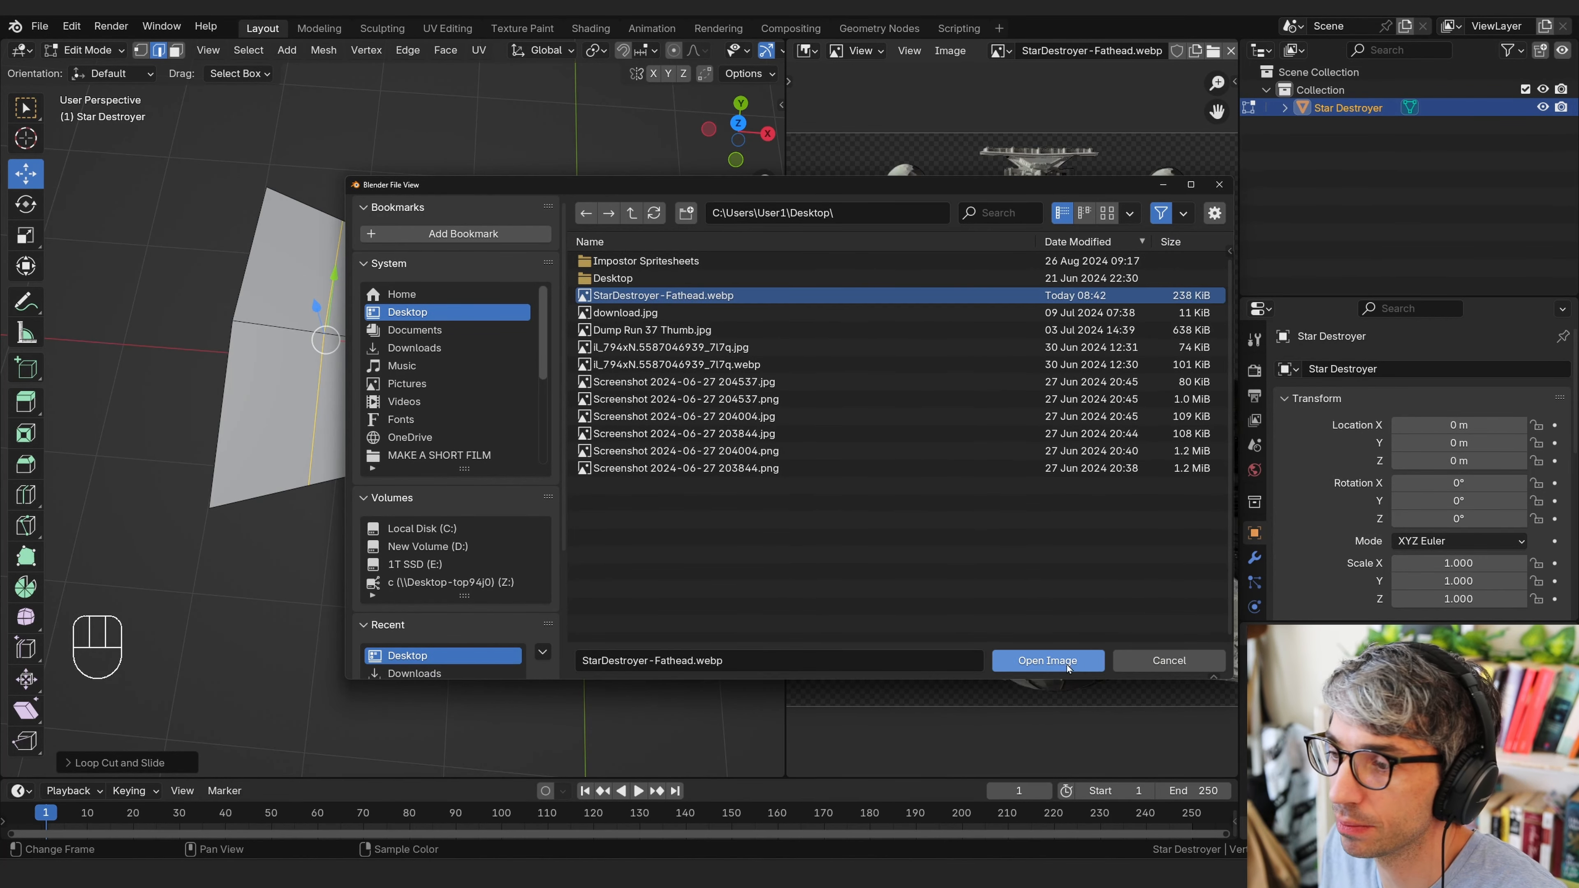
left_click(1047, 661)
scroll(806, 398, "down", 3)
scroll(1019, 411, "up", 3)
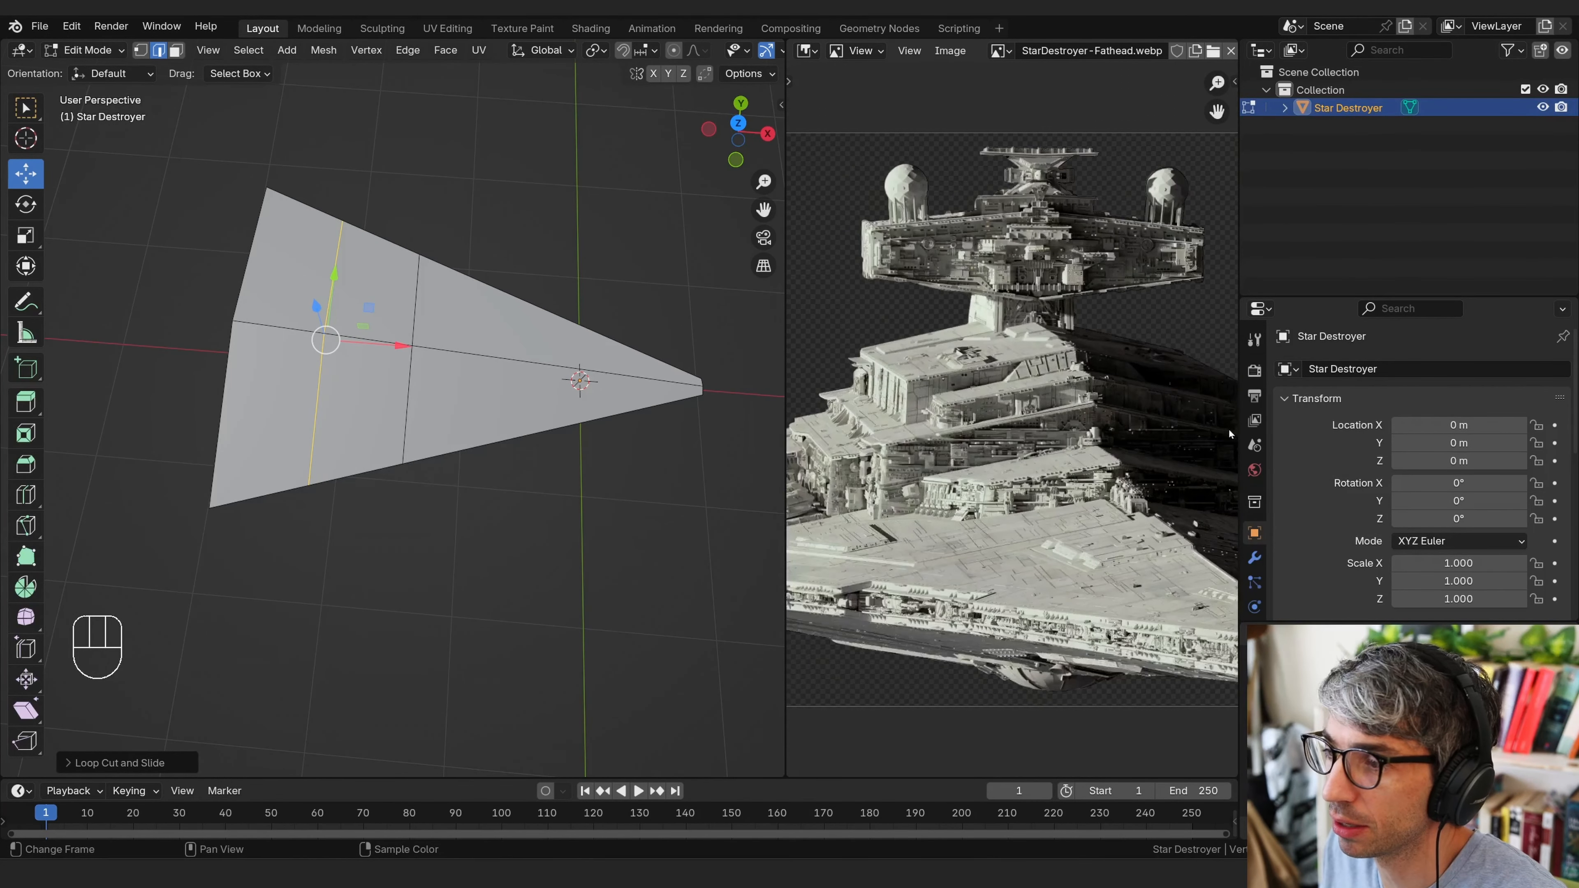
scroll(1230, 407, "down", 2)
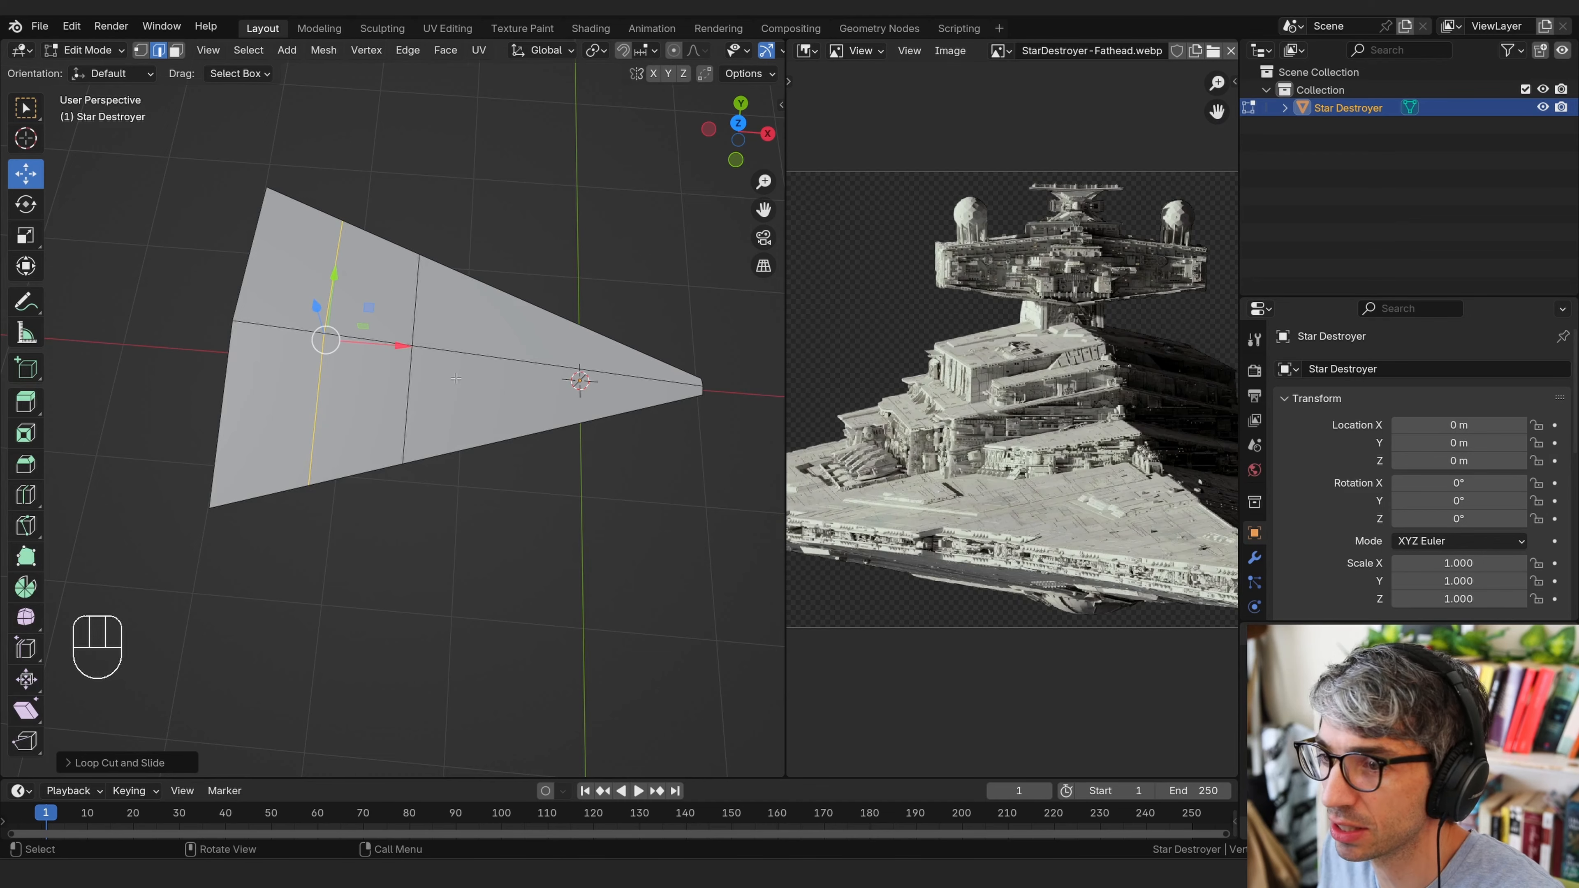
Edge-slide the rearmost crosswise loop about 0.5 of the way toward the forward loop
middle_click_drag(596, 432, 580, 460, "shift")
scroll(580, 460, "up", 1)
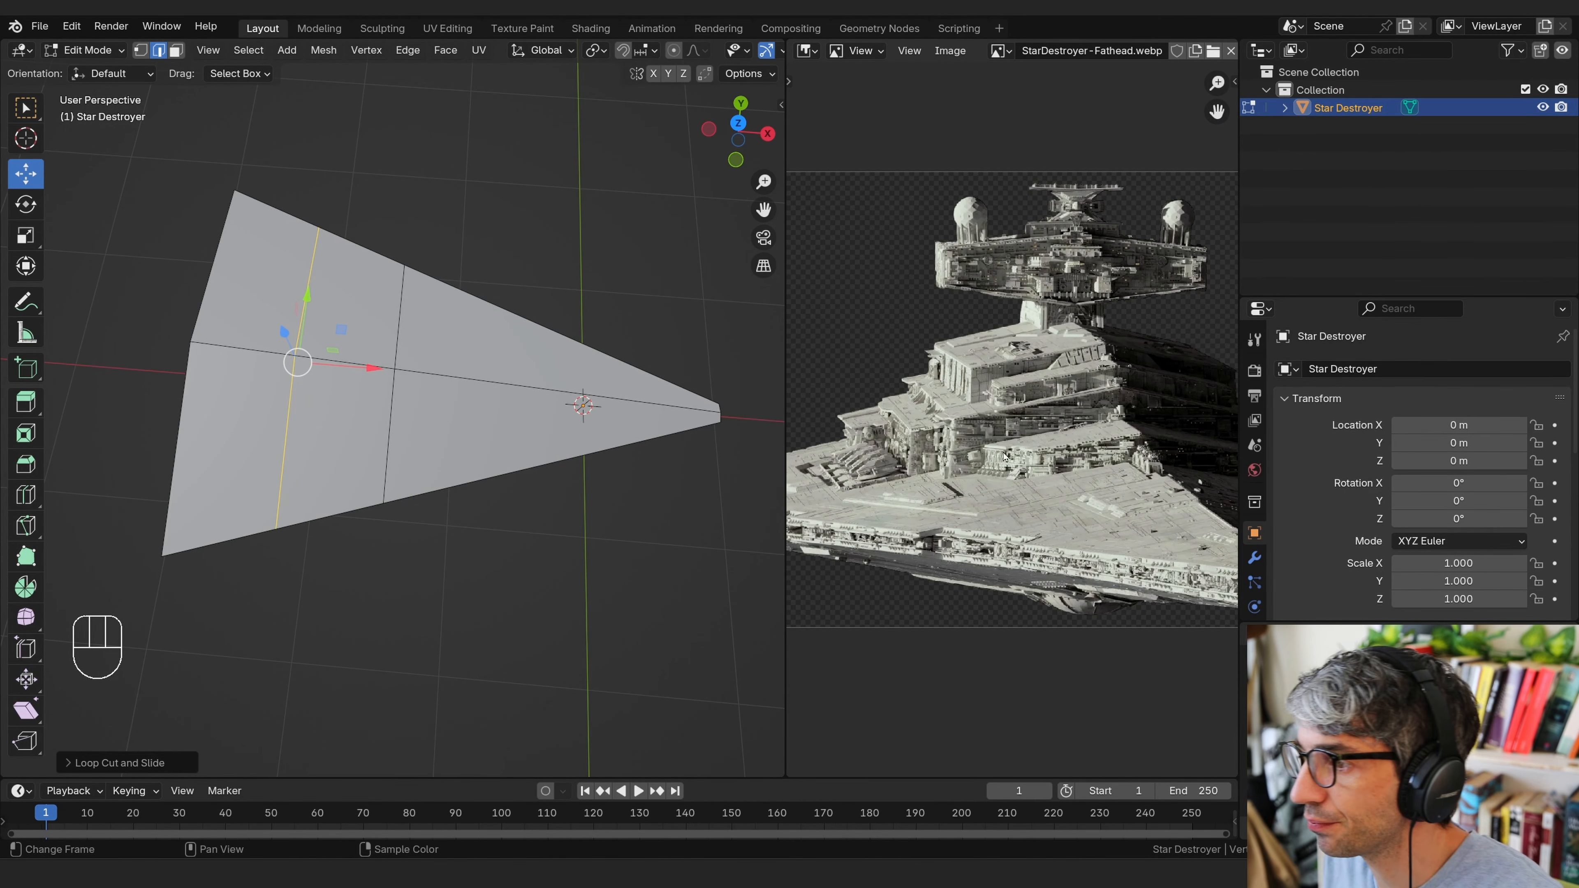
middle_click_drag(1153, 515, 1088, 538, "shift")
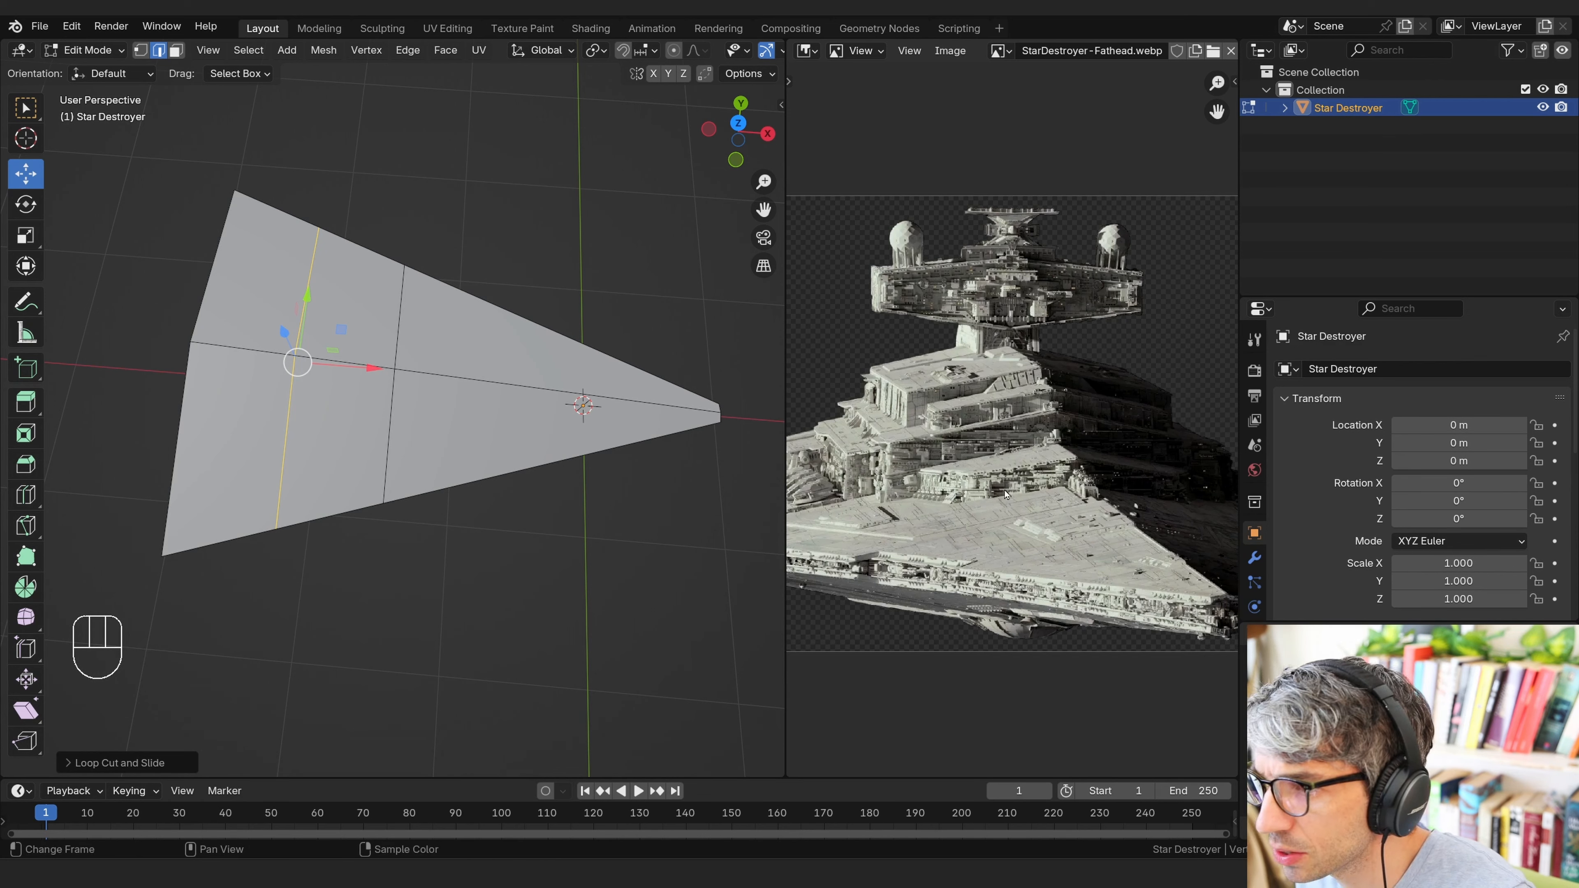
left_click(389, 436, "alt")
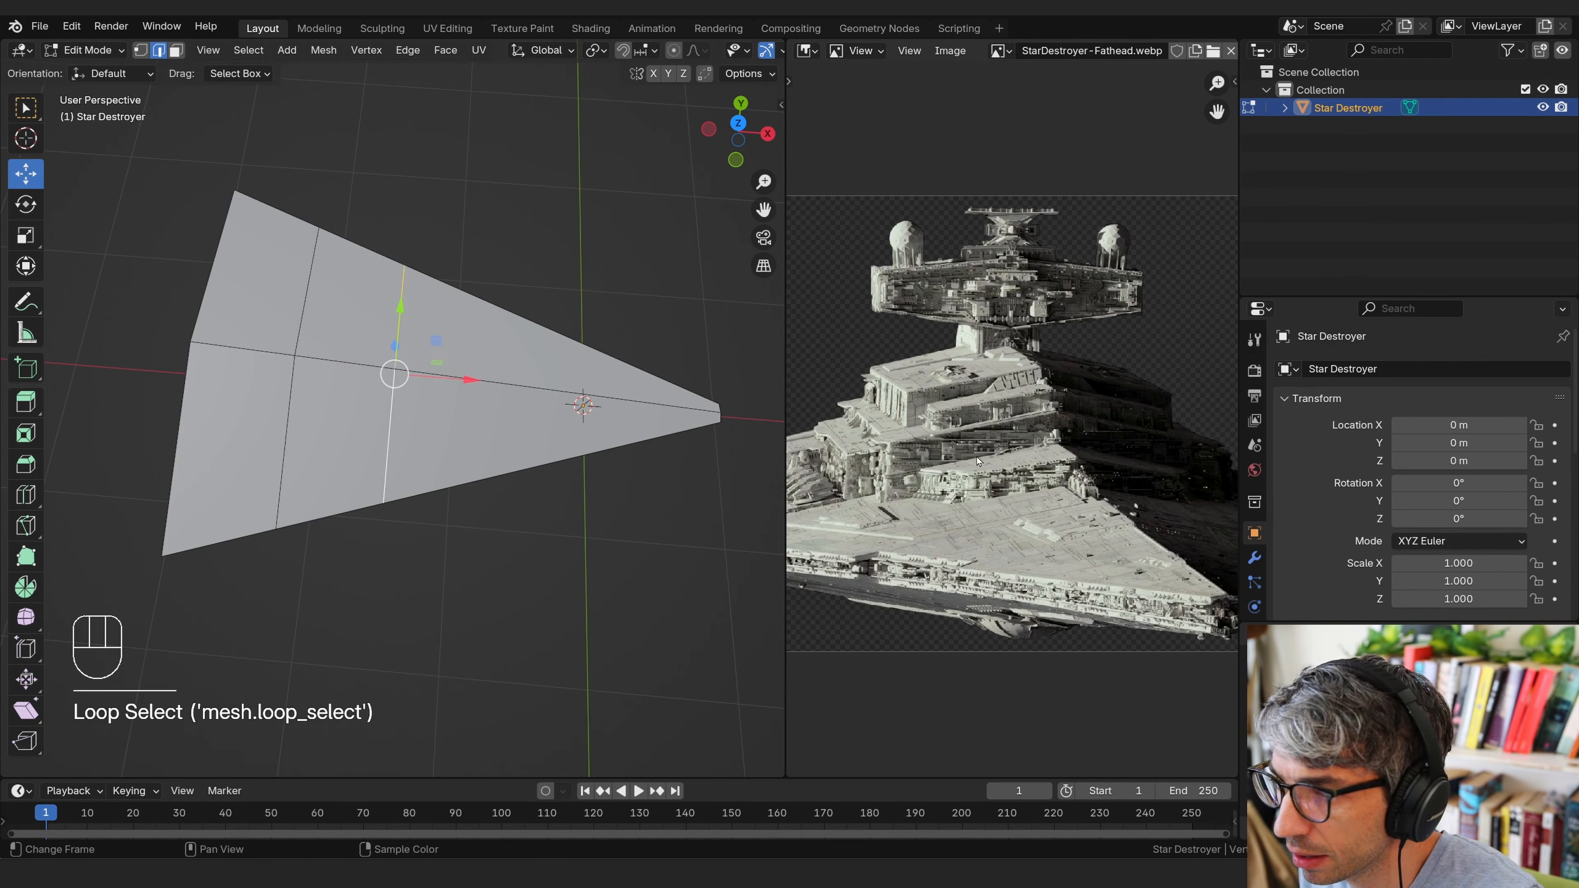
left_click(304, 298, "alt")
key("g")
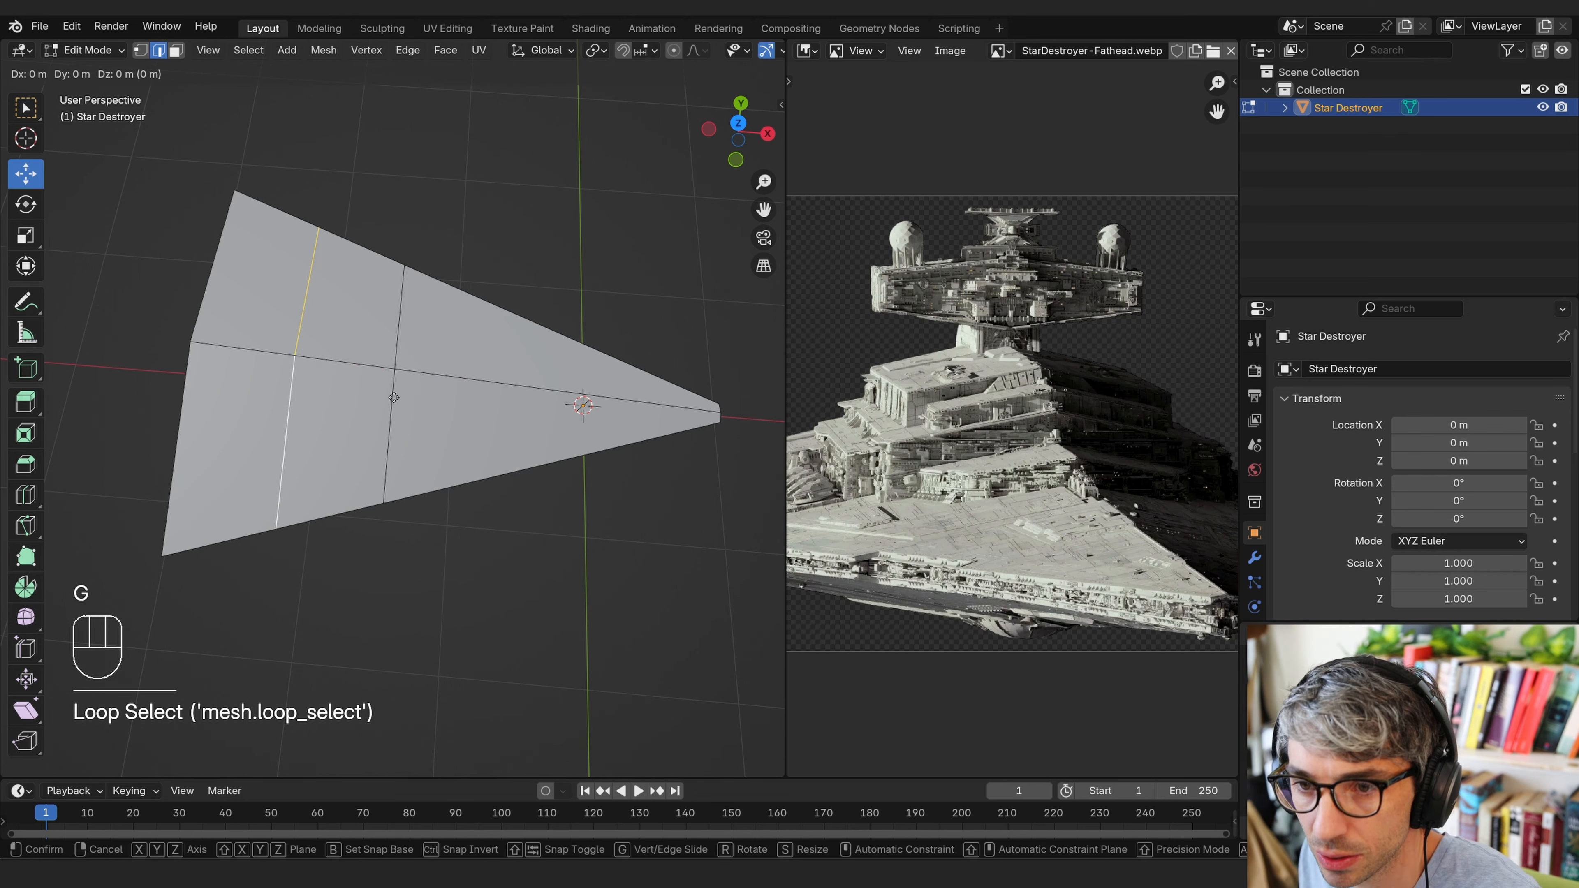
key("g")
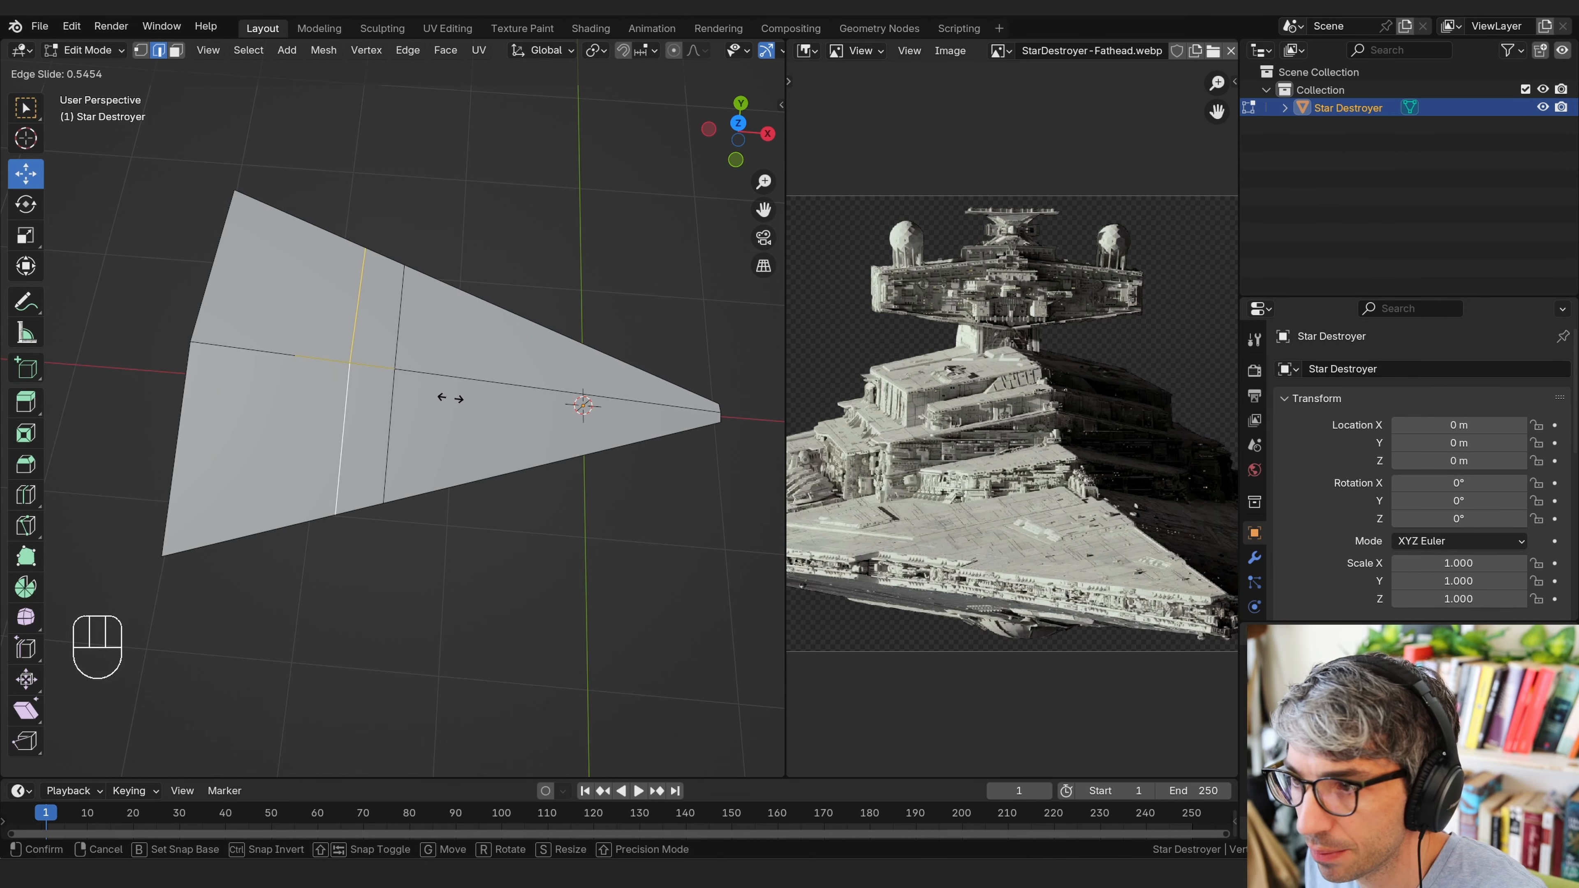
left_click(450, 398)
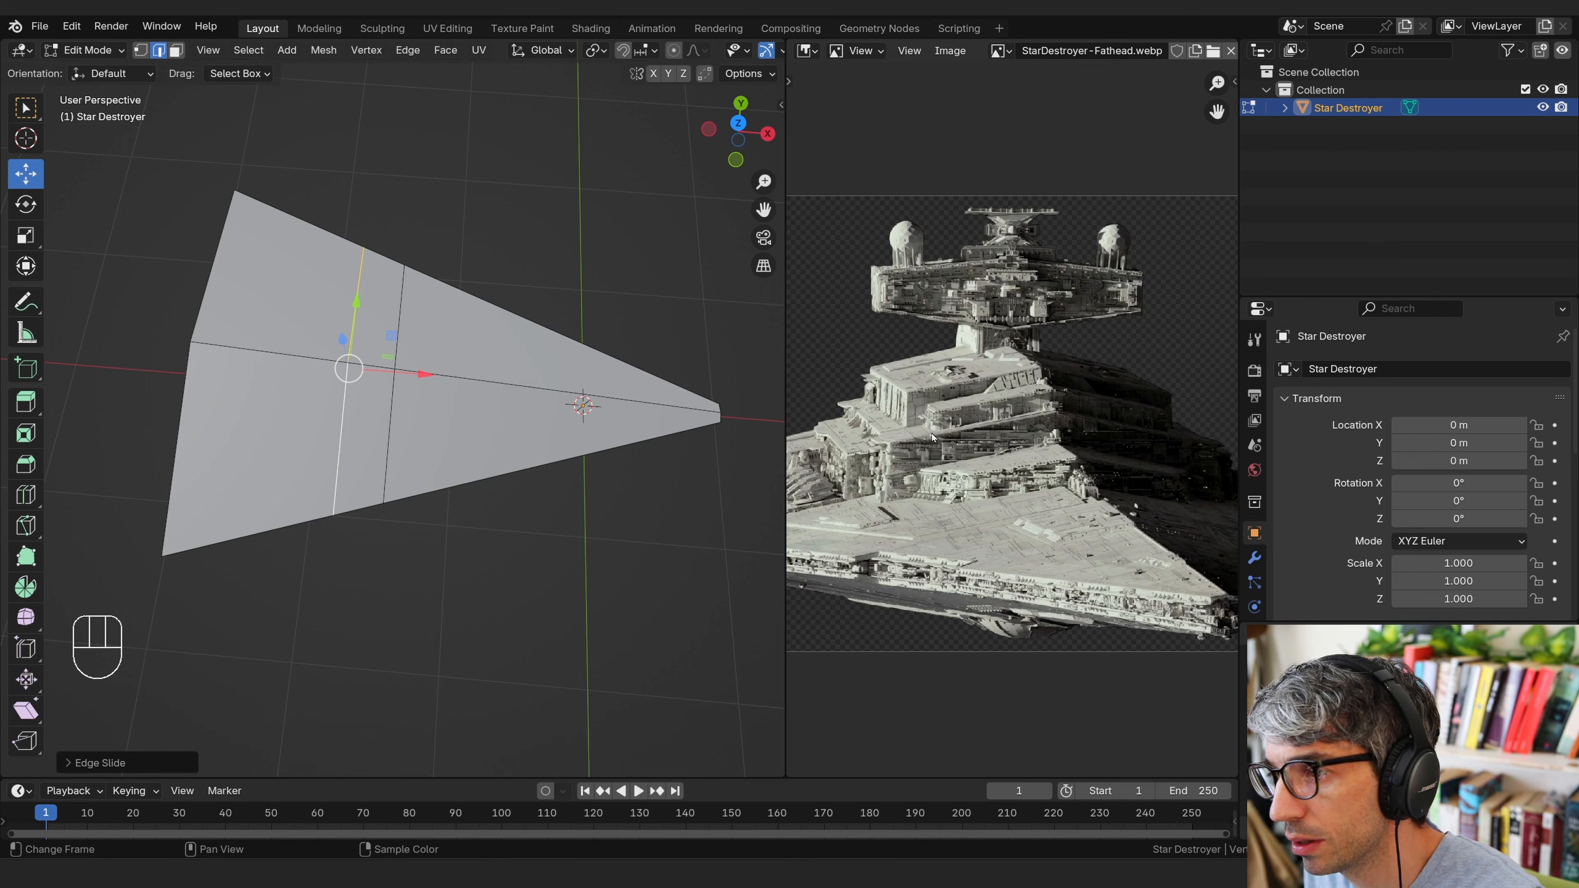
Add two crosswise loop cuts behind the existing ones, the first slid about 0.86 forward and the second slid partway forward toward it
key("ctrl")
key("ctrl+r")
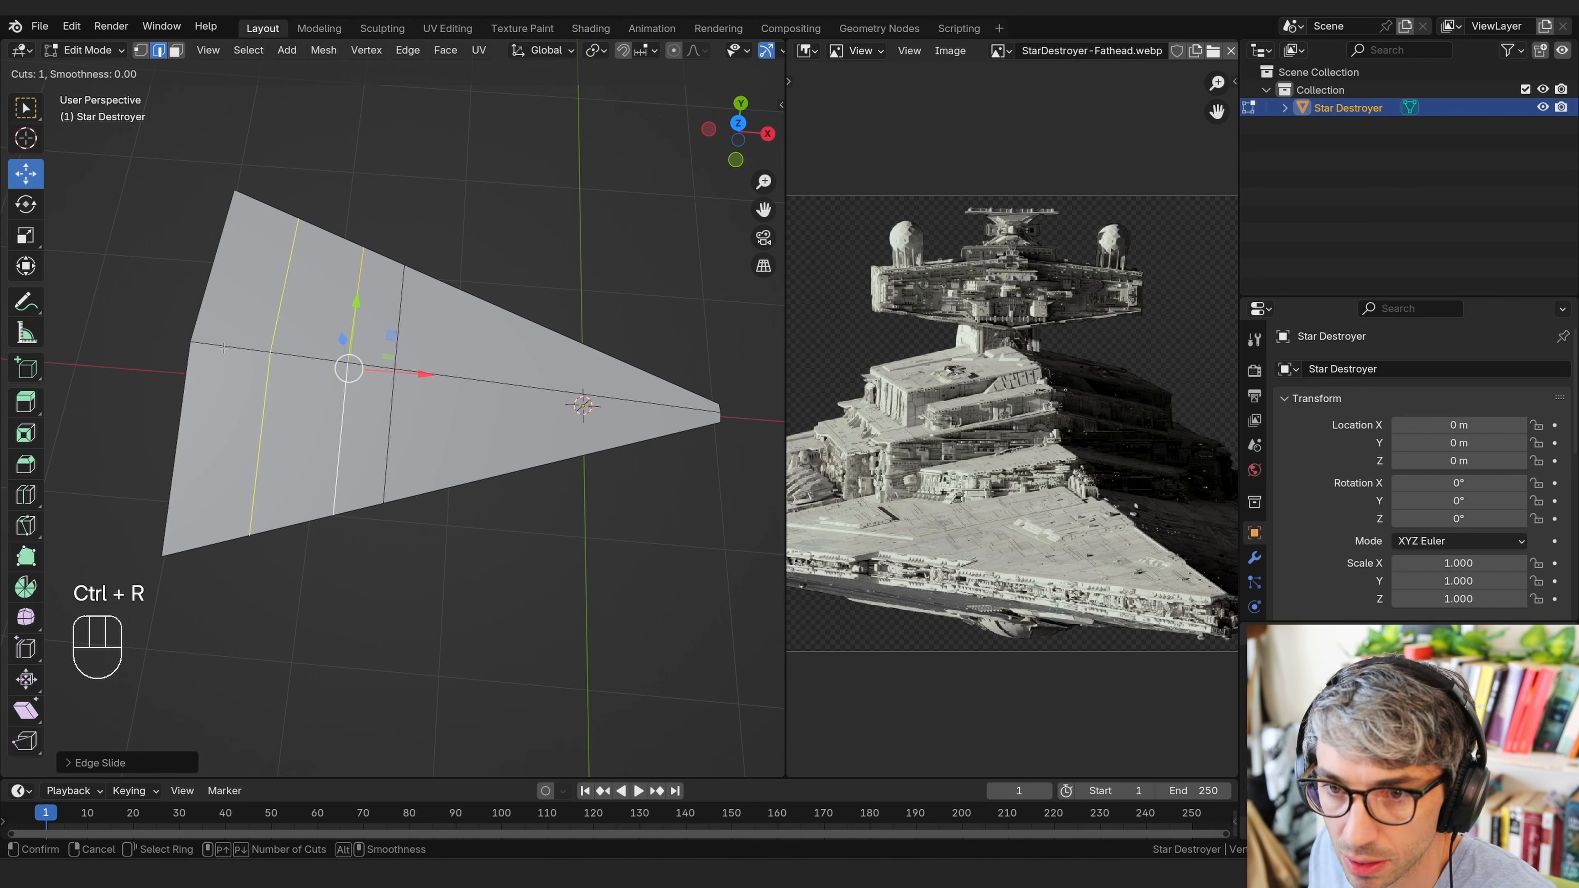
left_click(346, 365)
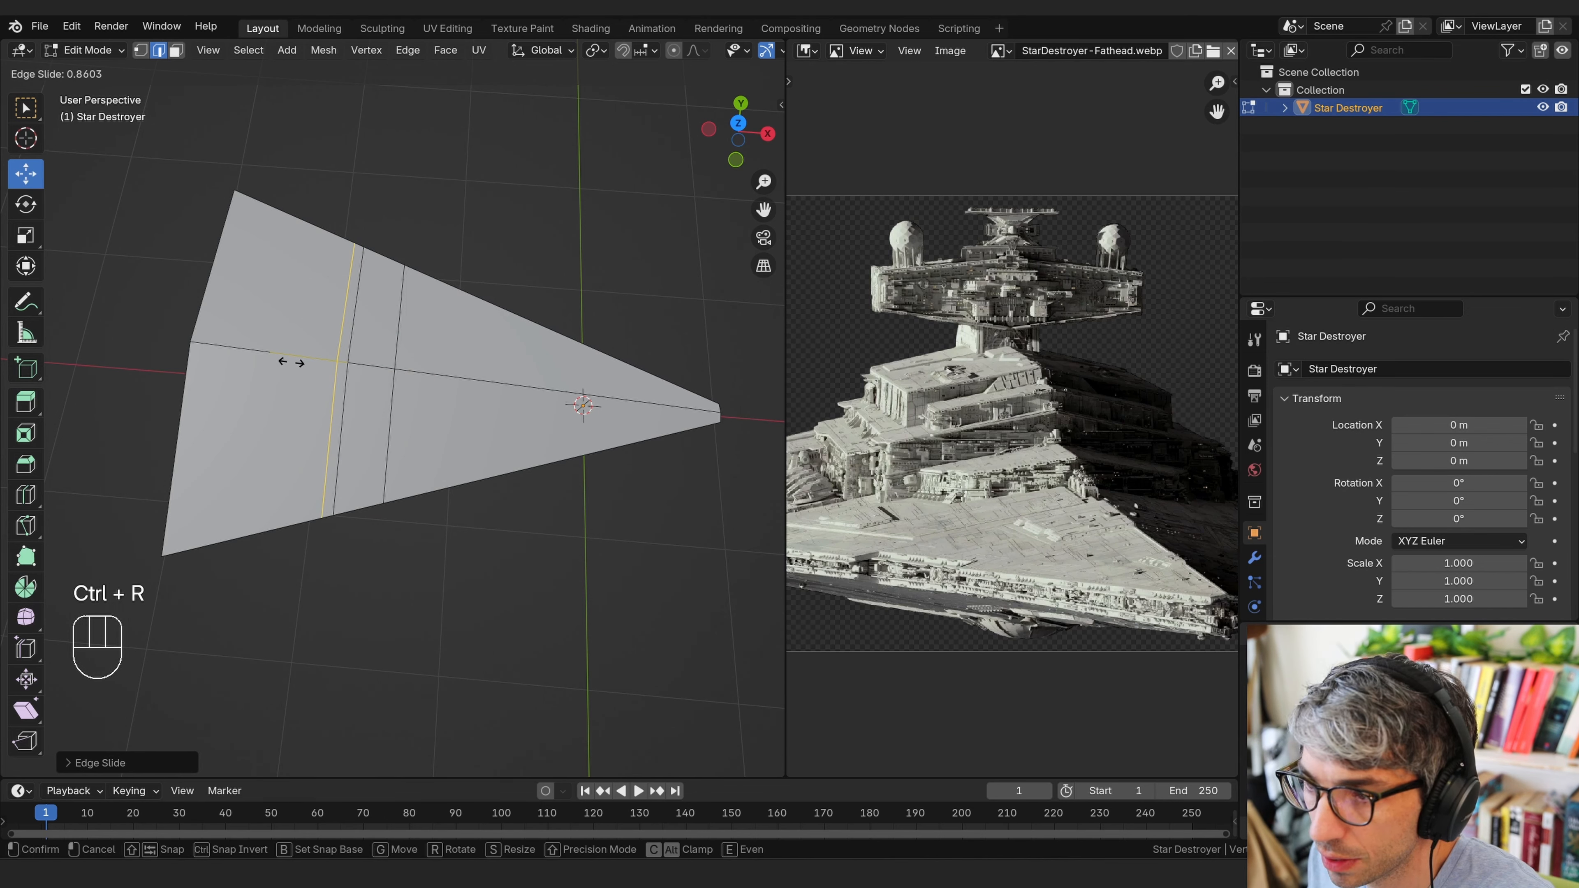
left_click(291, 362)
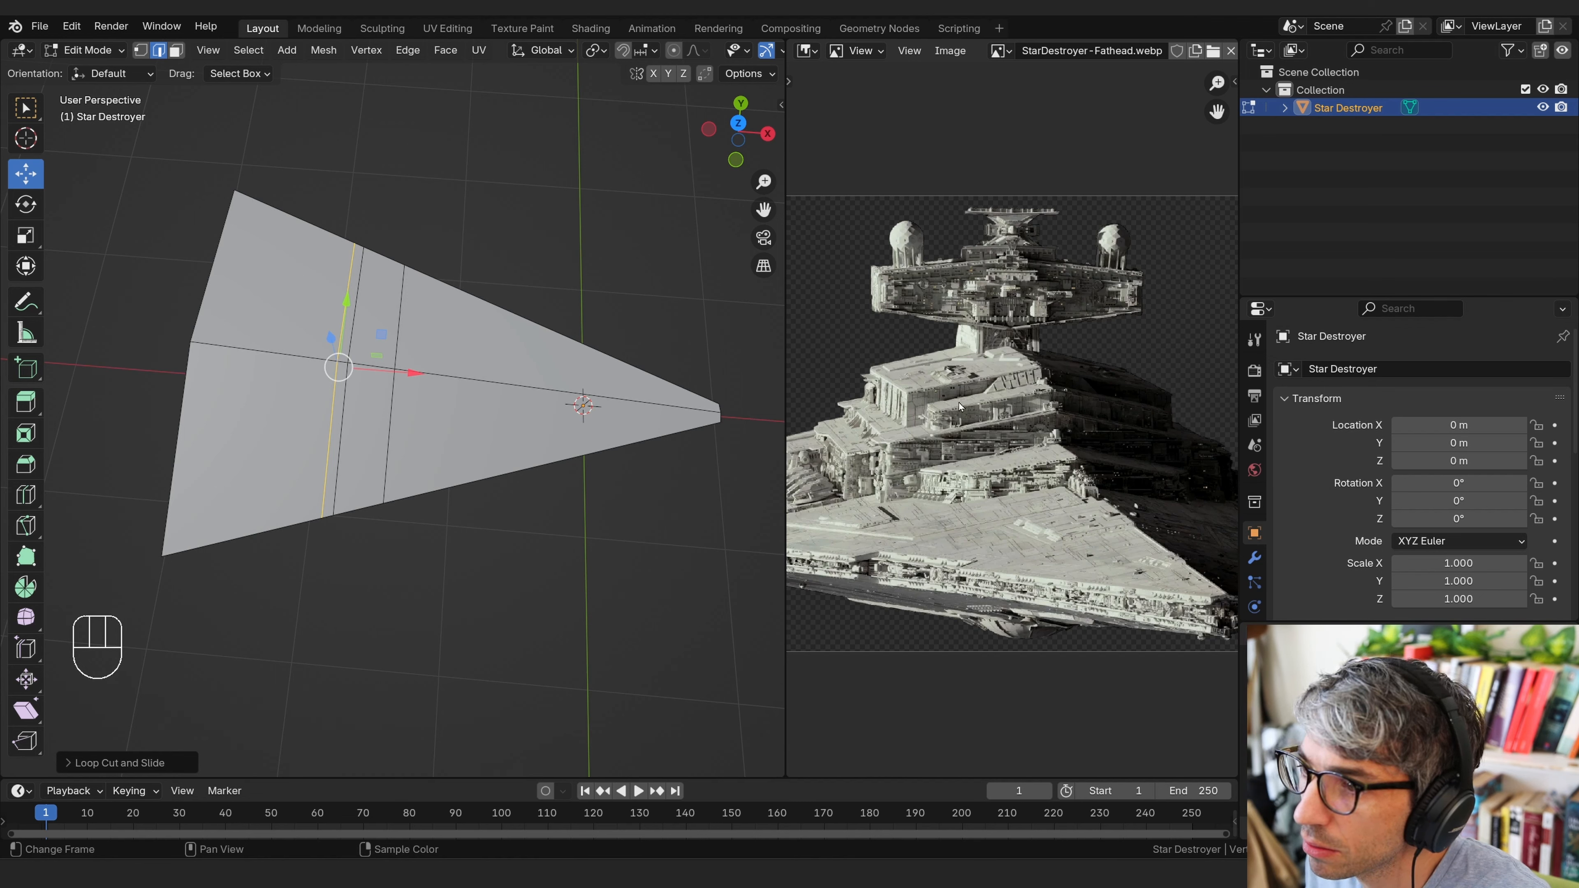
key("ctrl+r")
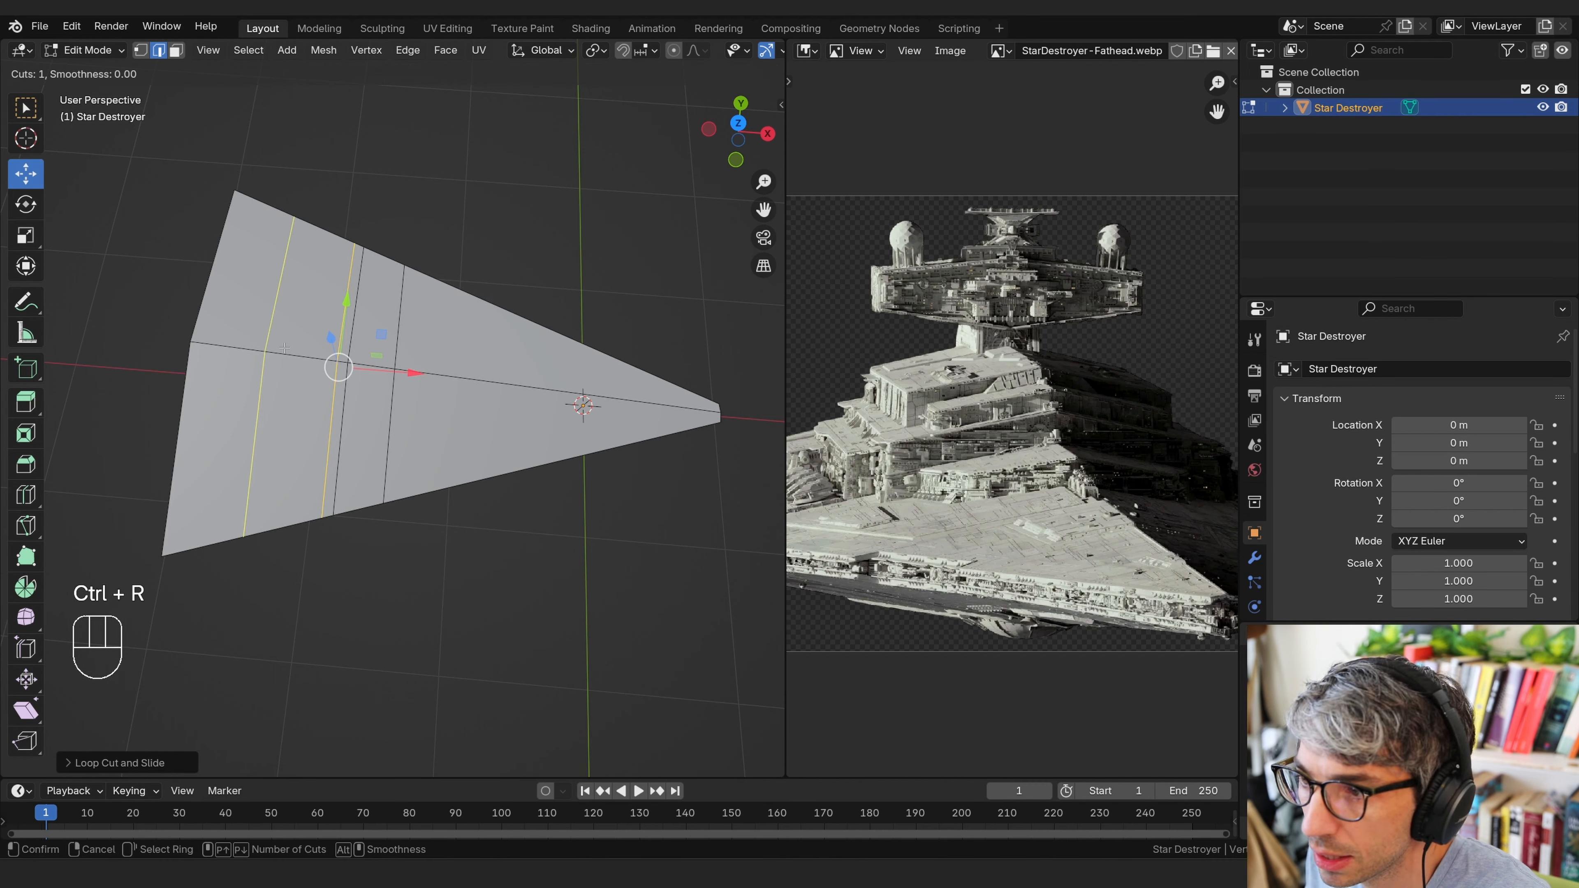
left_click(284, 348)
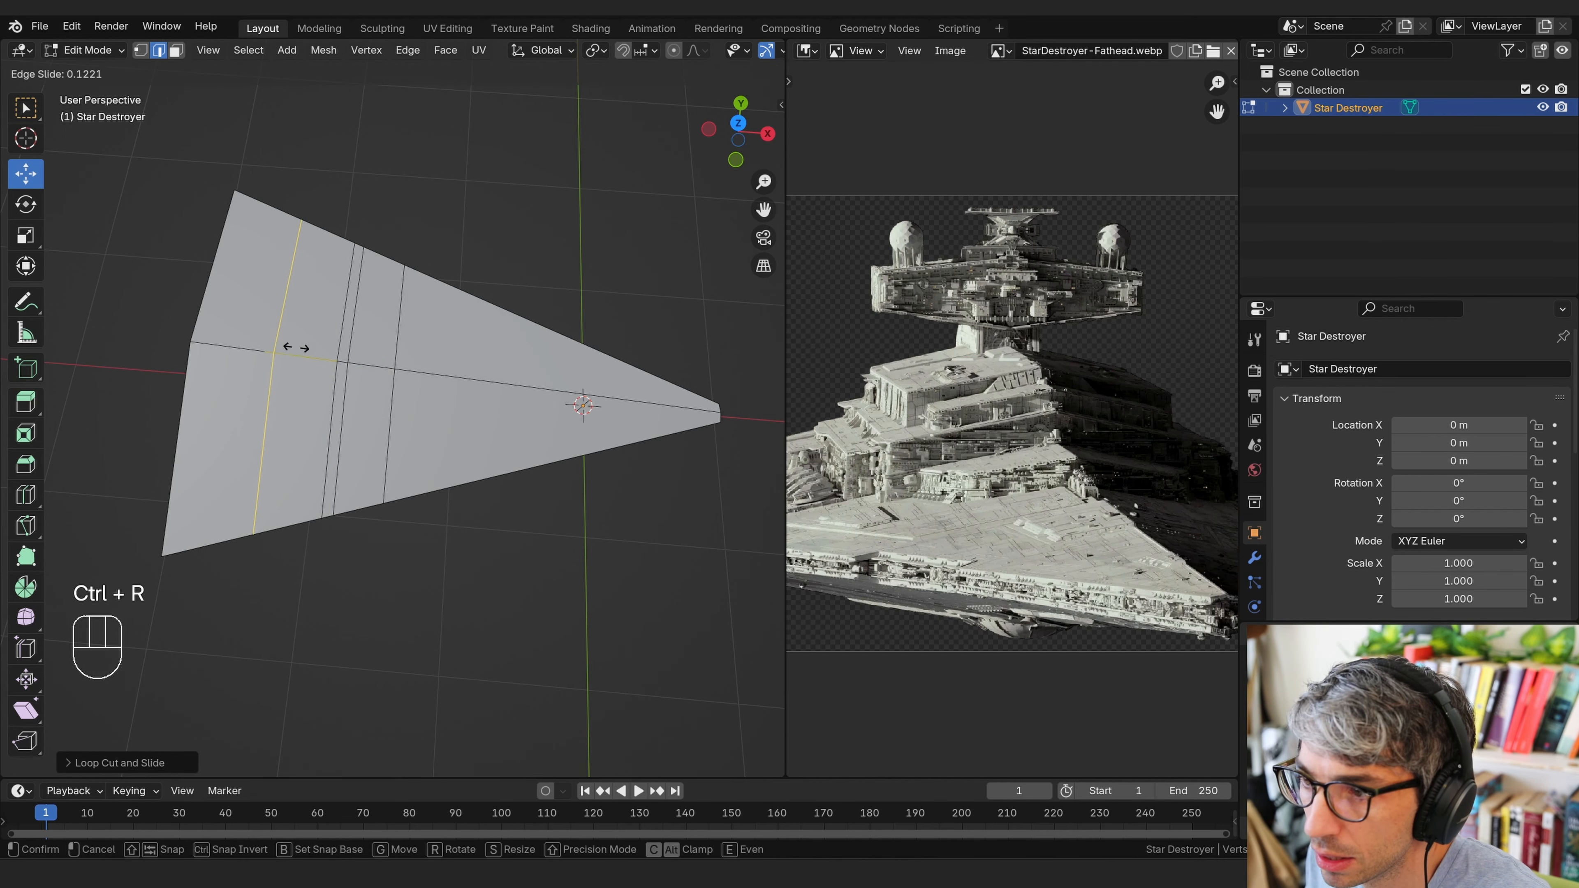
left_click(316, 358)
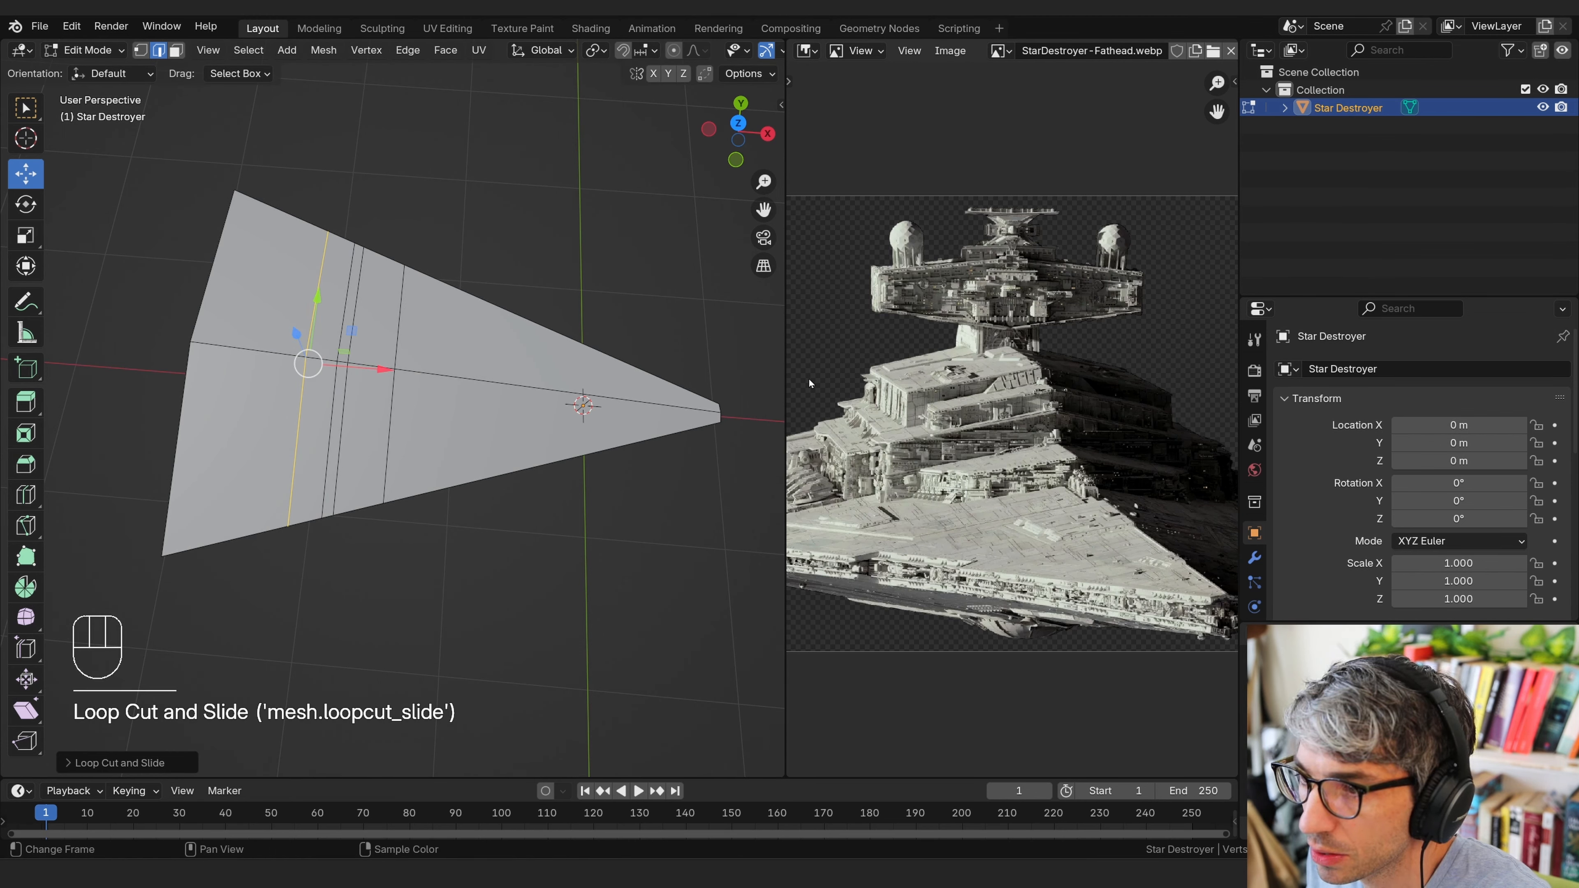
Add a crosswise loop cut slid about 0.33 toward the rear edge, plus two evenly spaced cuts between it and that edge
key("ctrl+r")
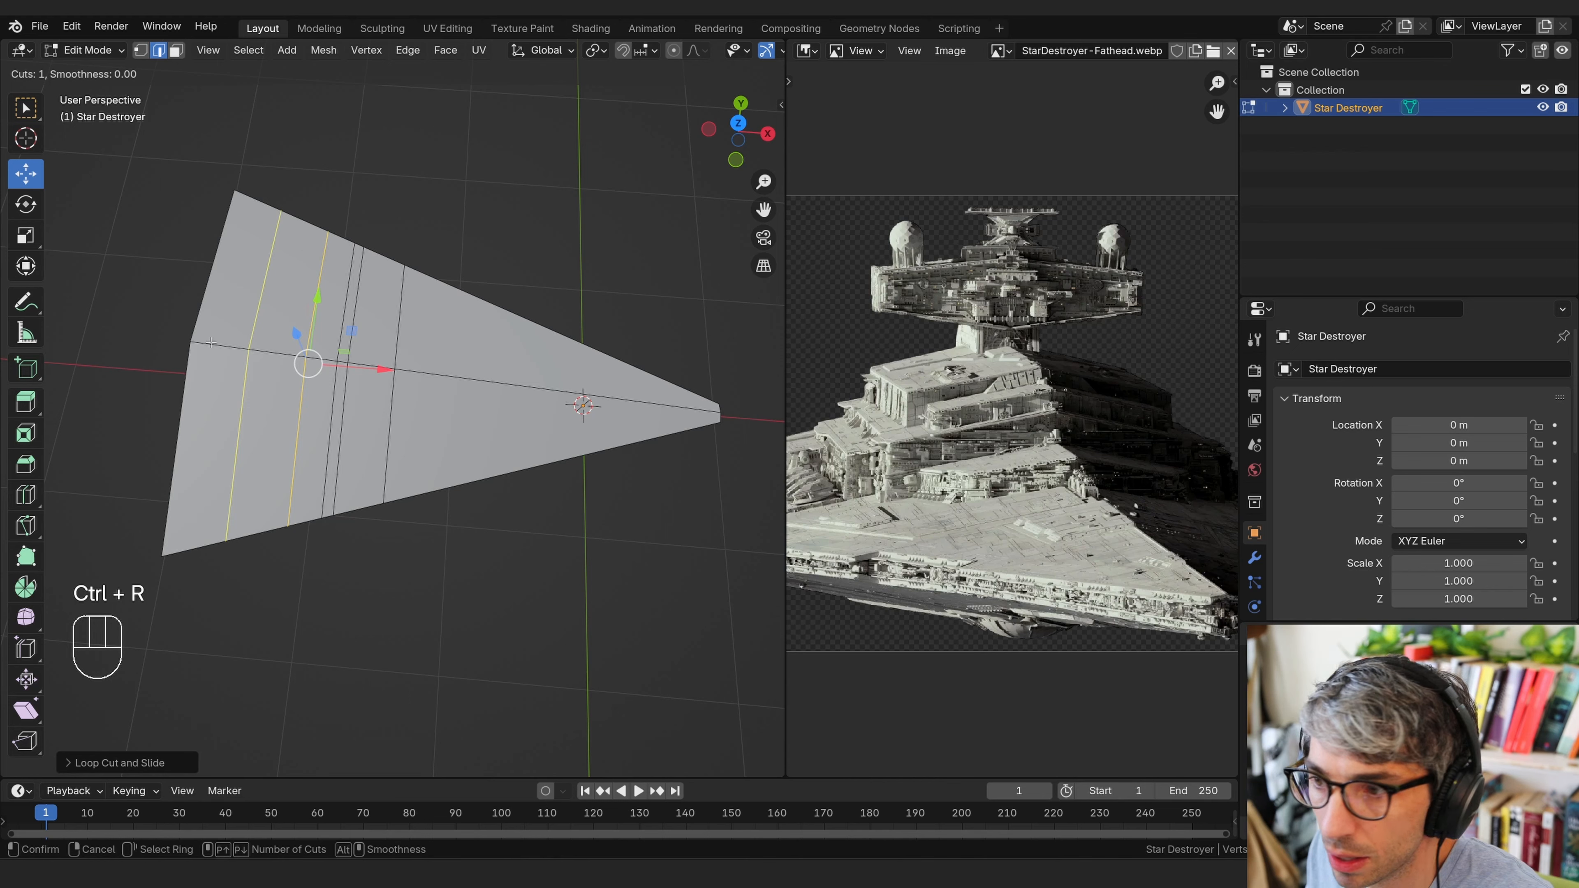
left_click(212, 342)
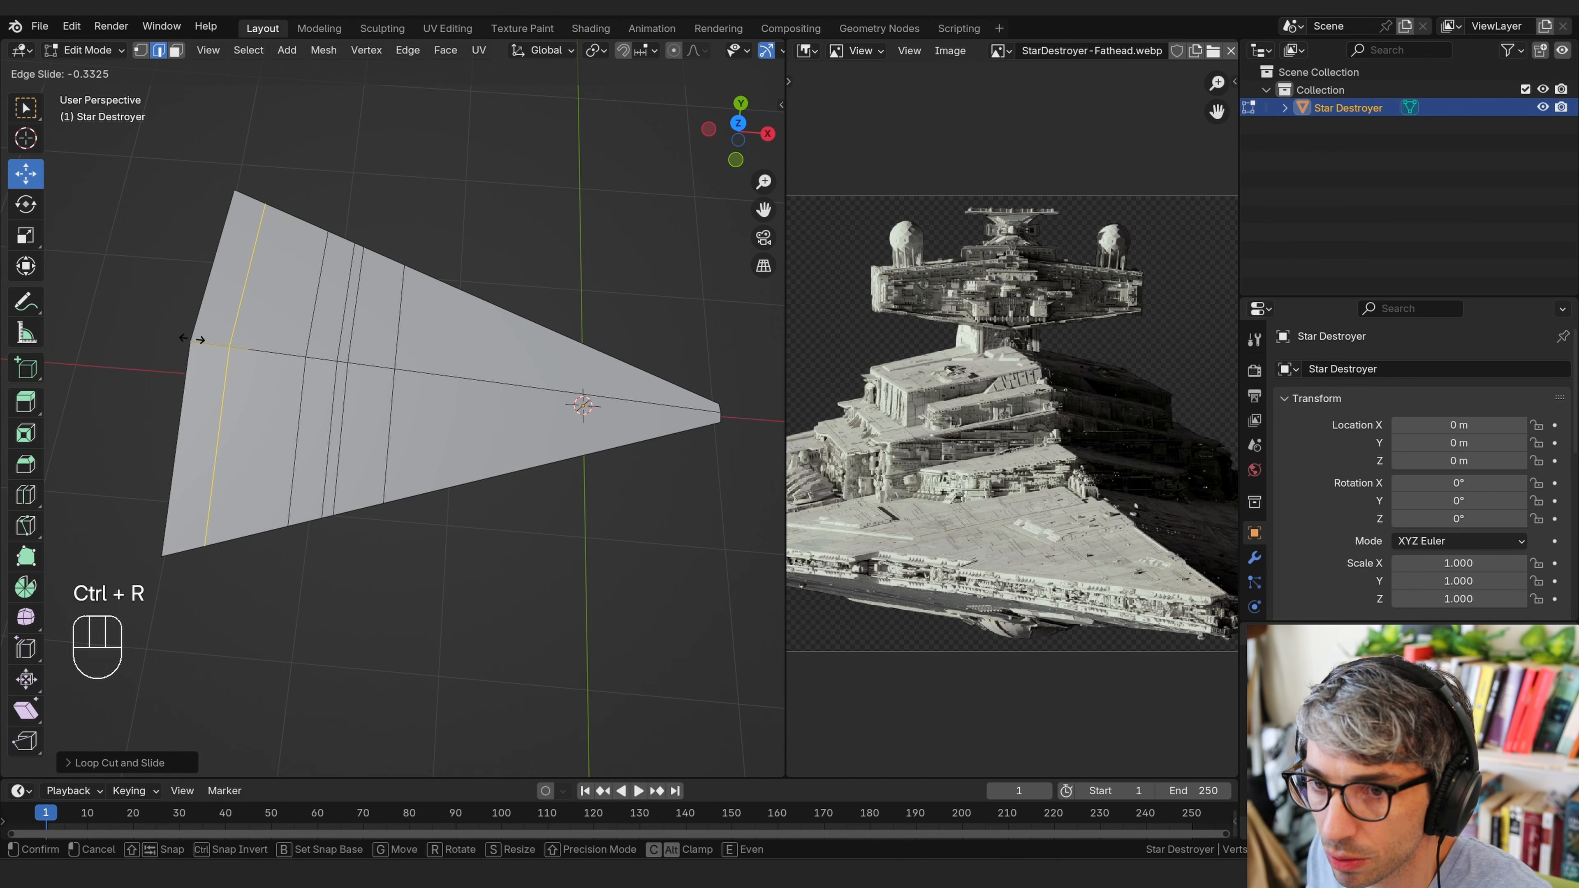
left_click(189, 340)
key("ctrl+r")
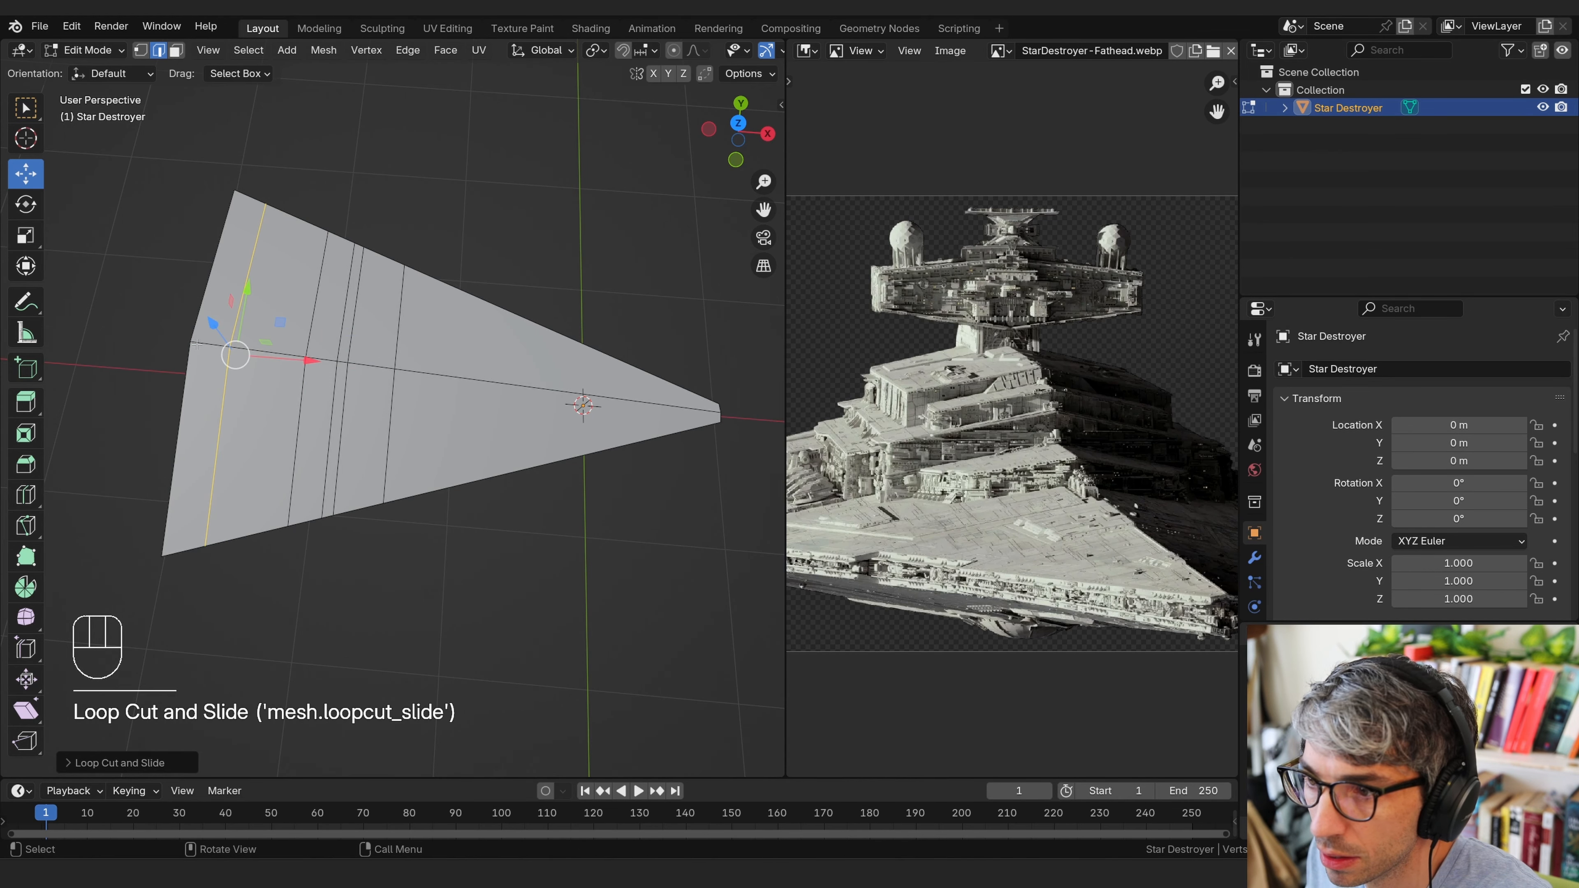
scroll(207, 354, "up", 1)
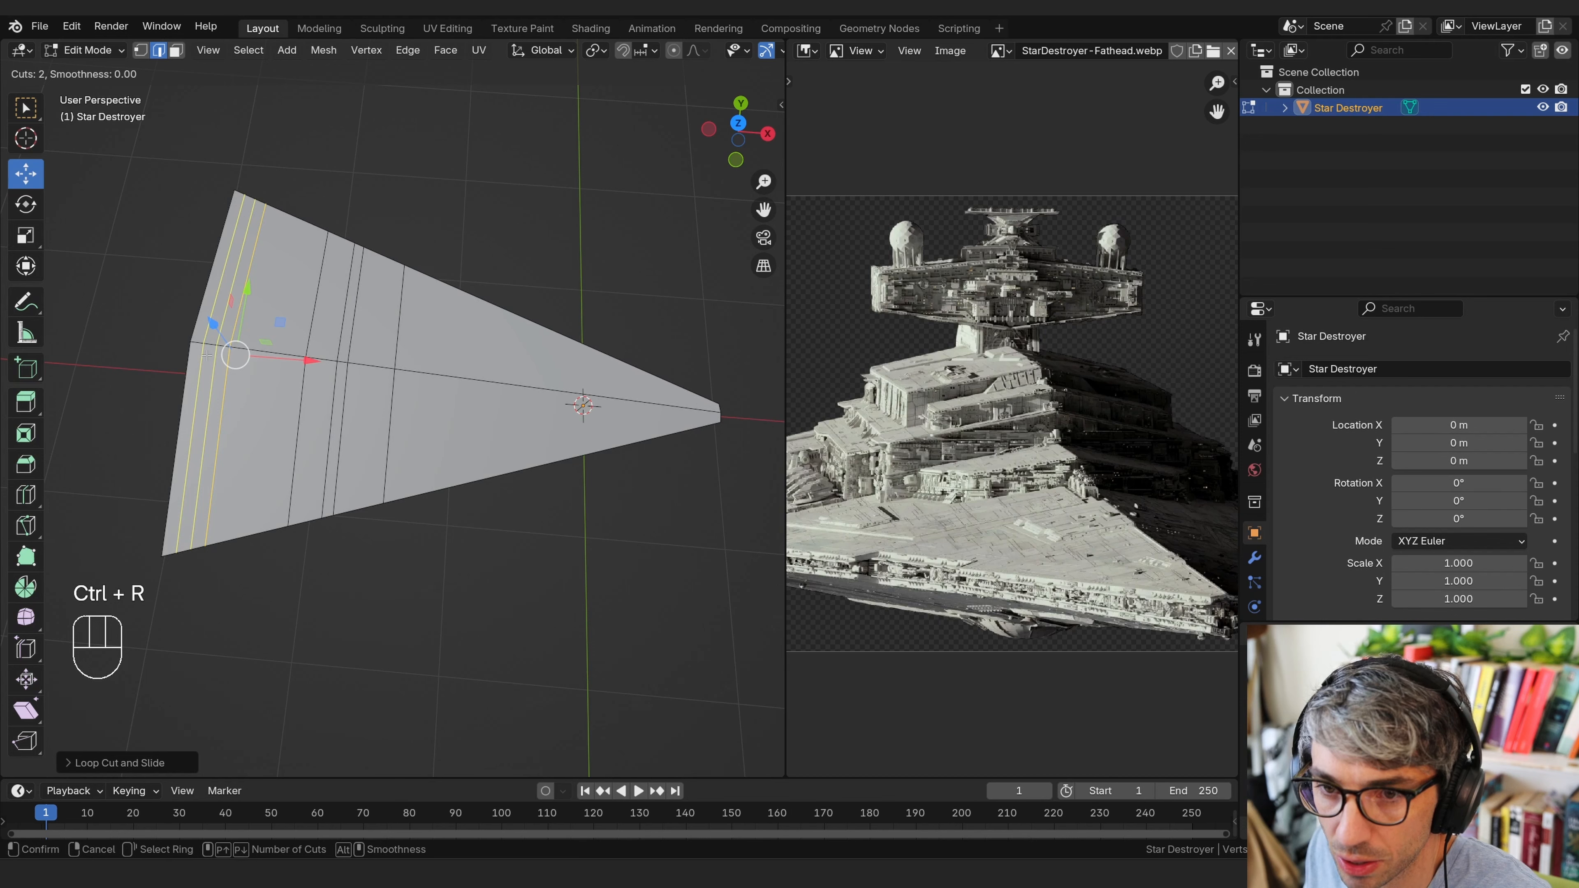
left_click(207, 354)
left_click(207, 355)
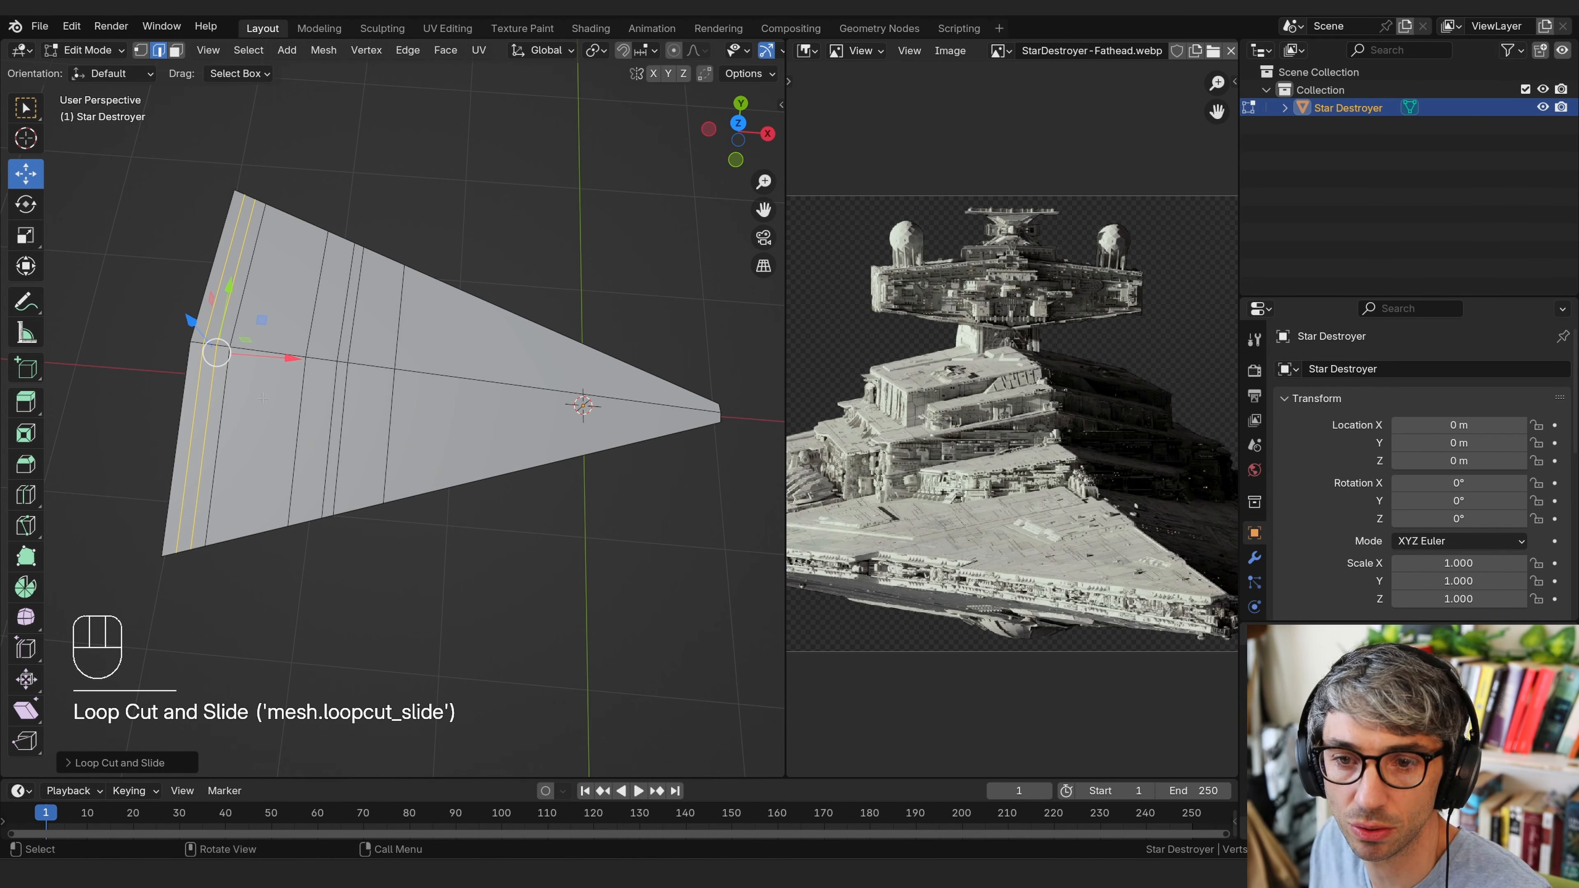
left_click(300, 412)
left_click(525, 555)
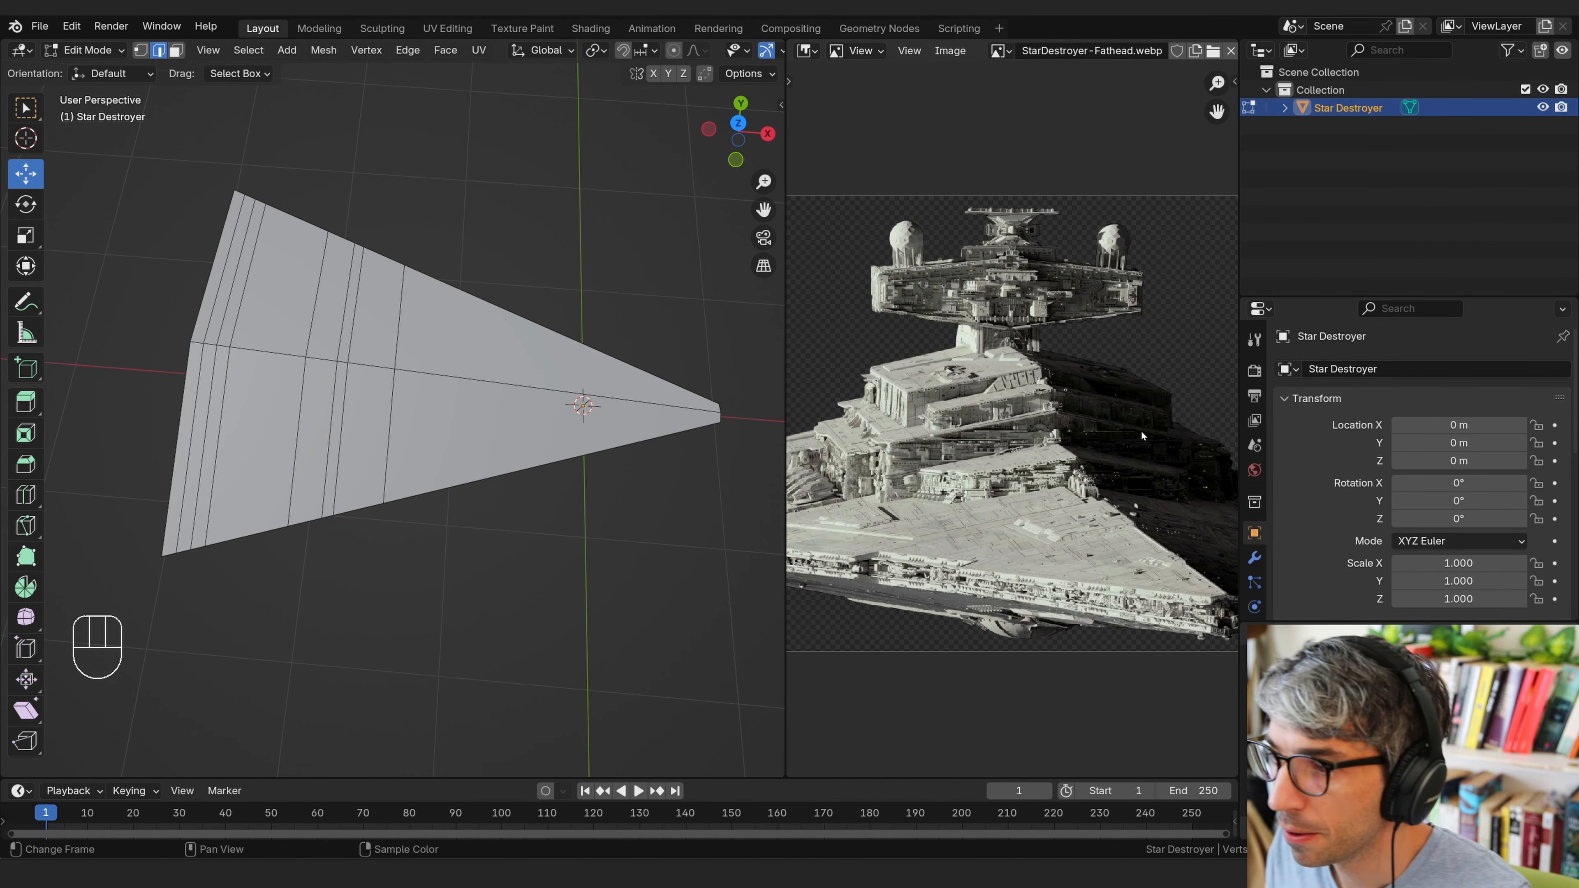
Add several lengthwise loop cuts on one half of the hull between the centre ridge and outer edge, sliding the inner ones toward the ridge
middle_click_drag(933, 435, 978, 458)
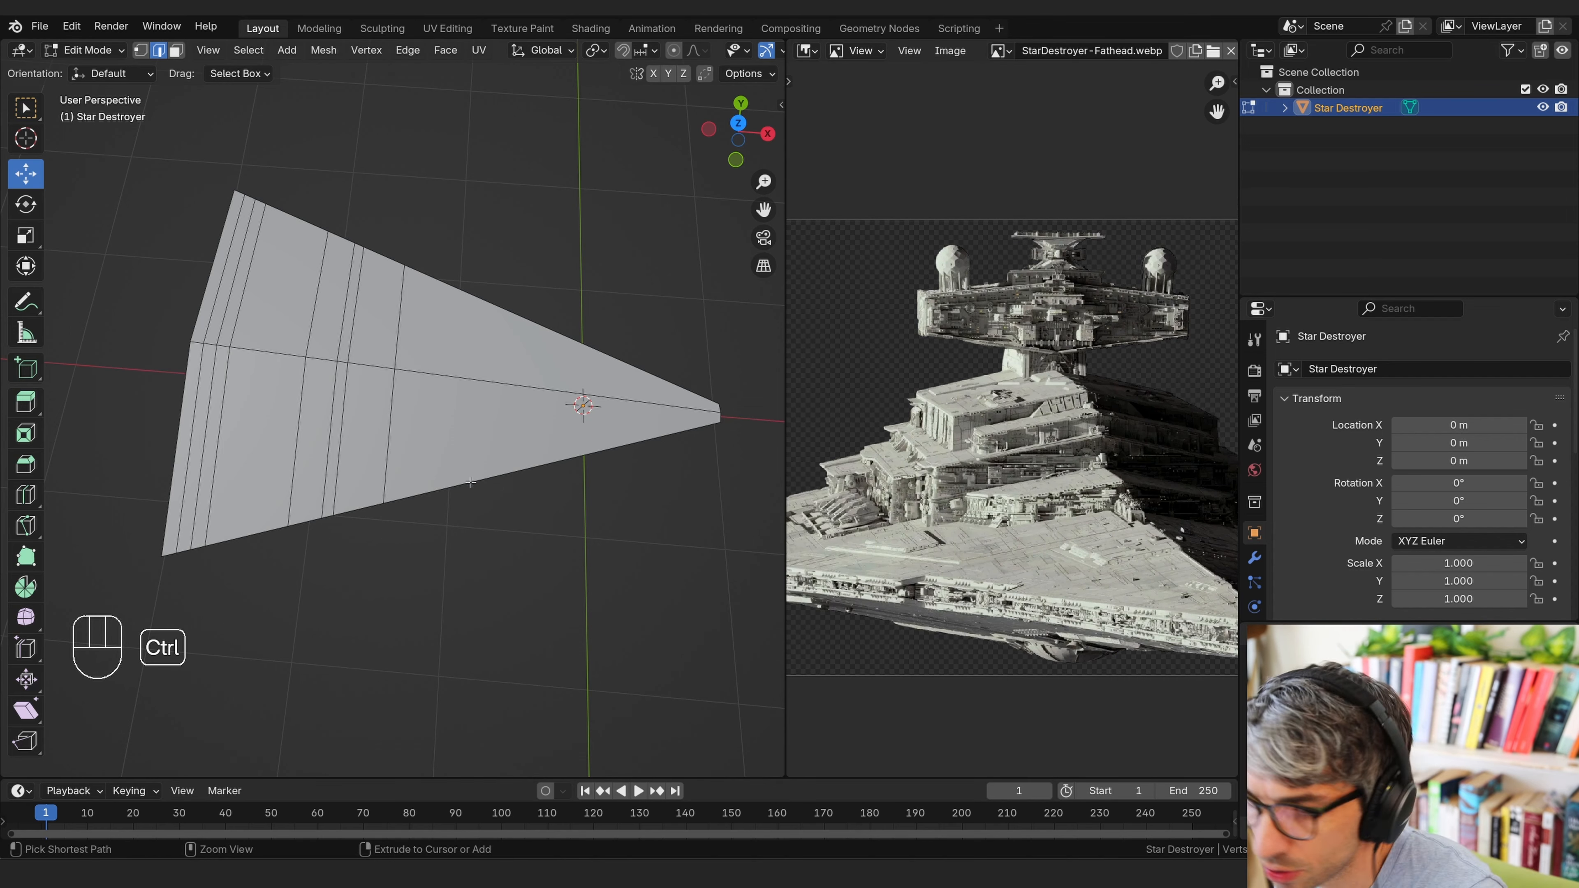
key("ctrl+r")
left_click(364, 401)
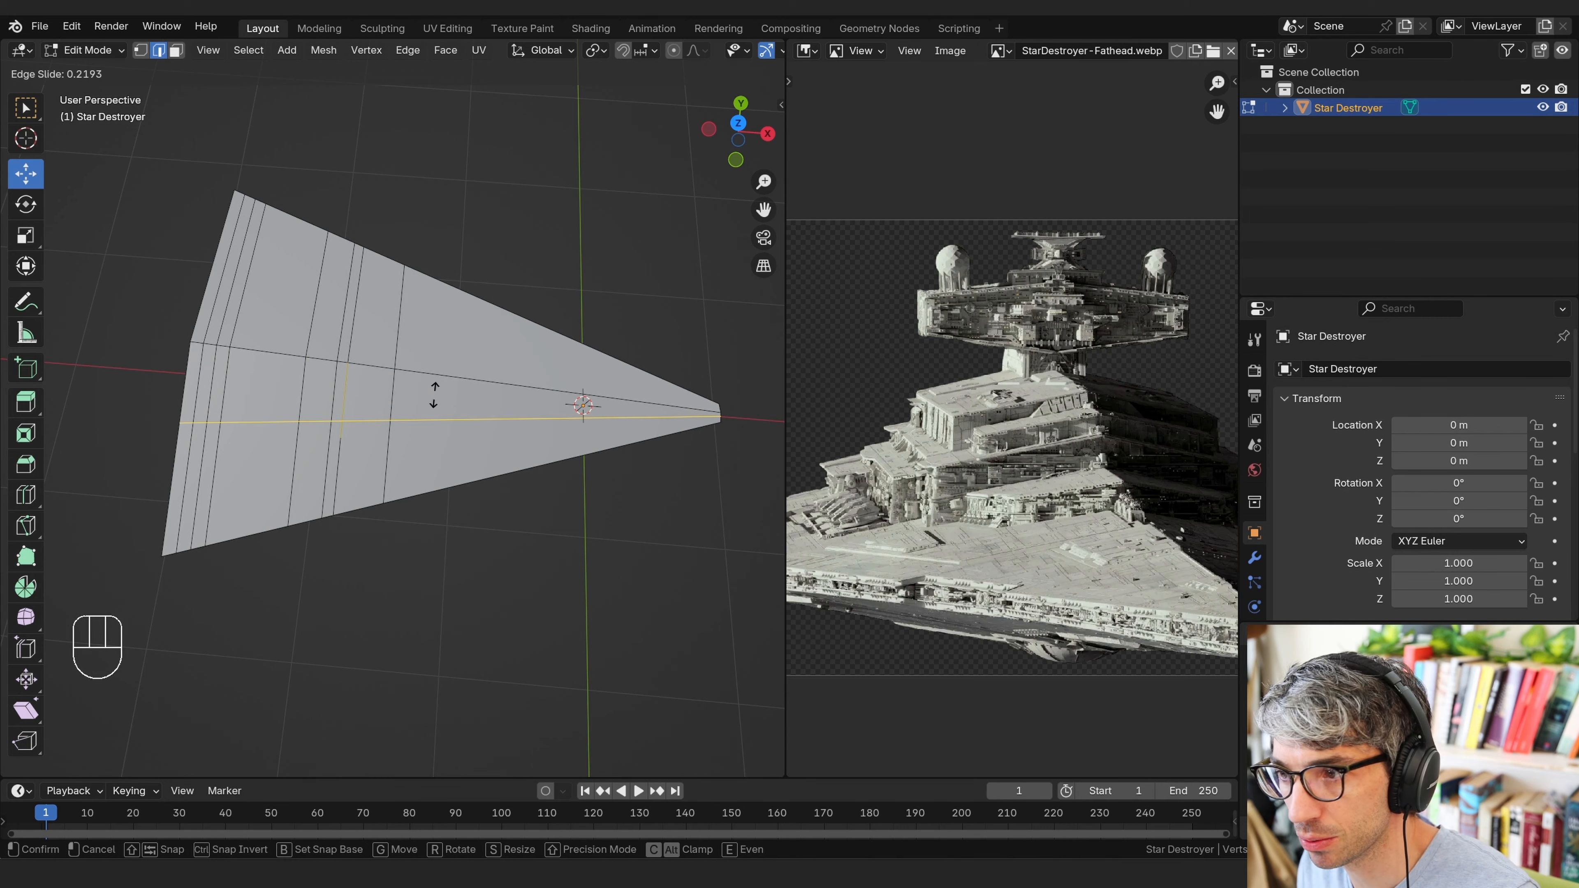
left_click(449, 377)
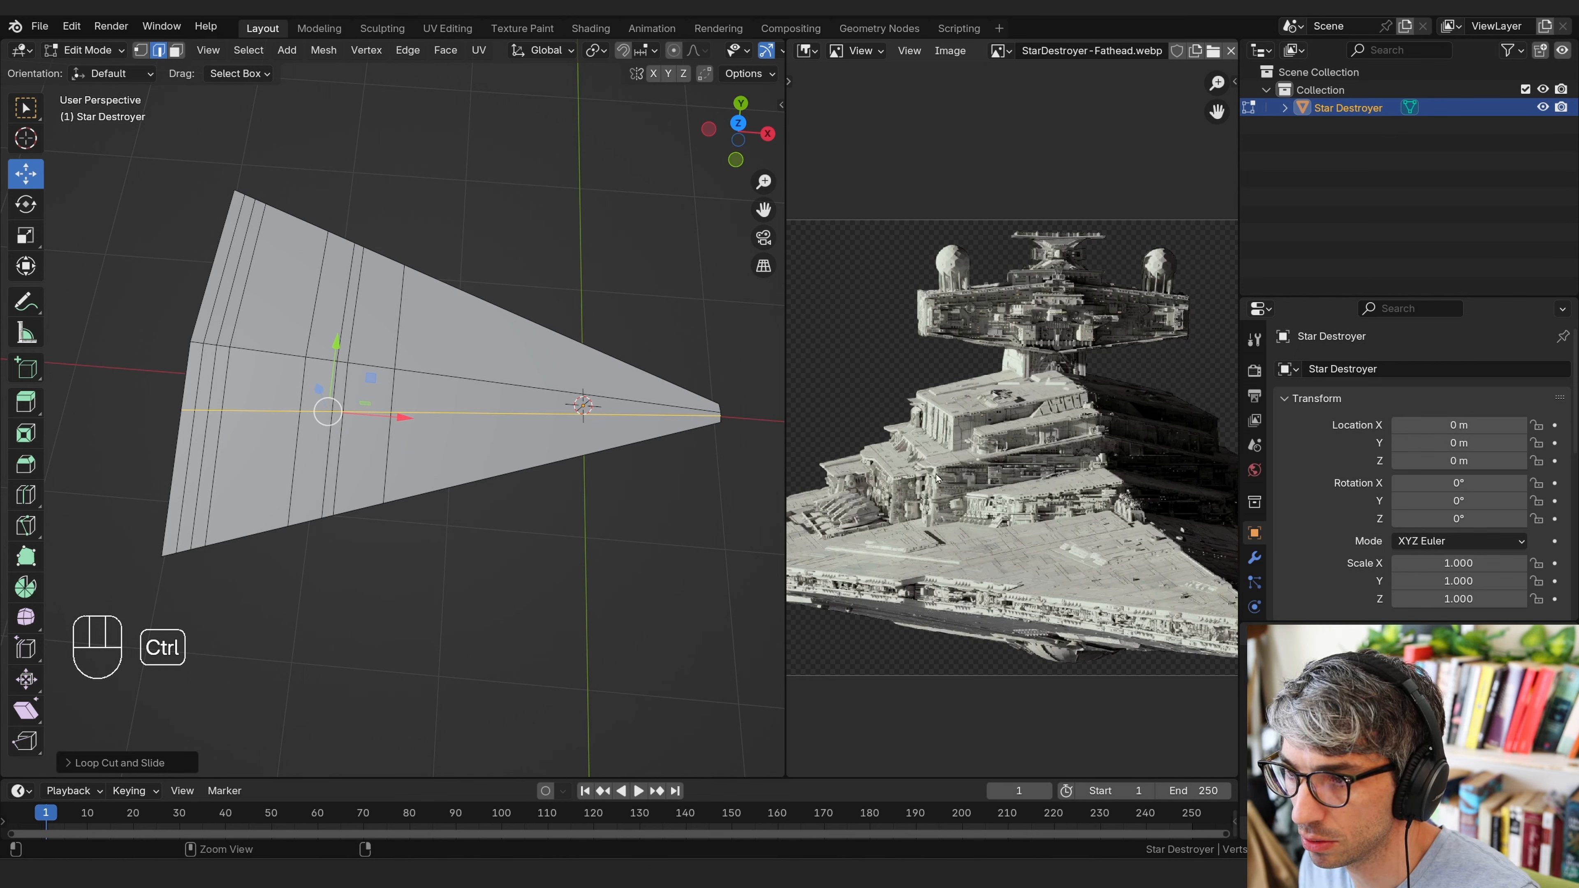
key("ctrl+r")
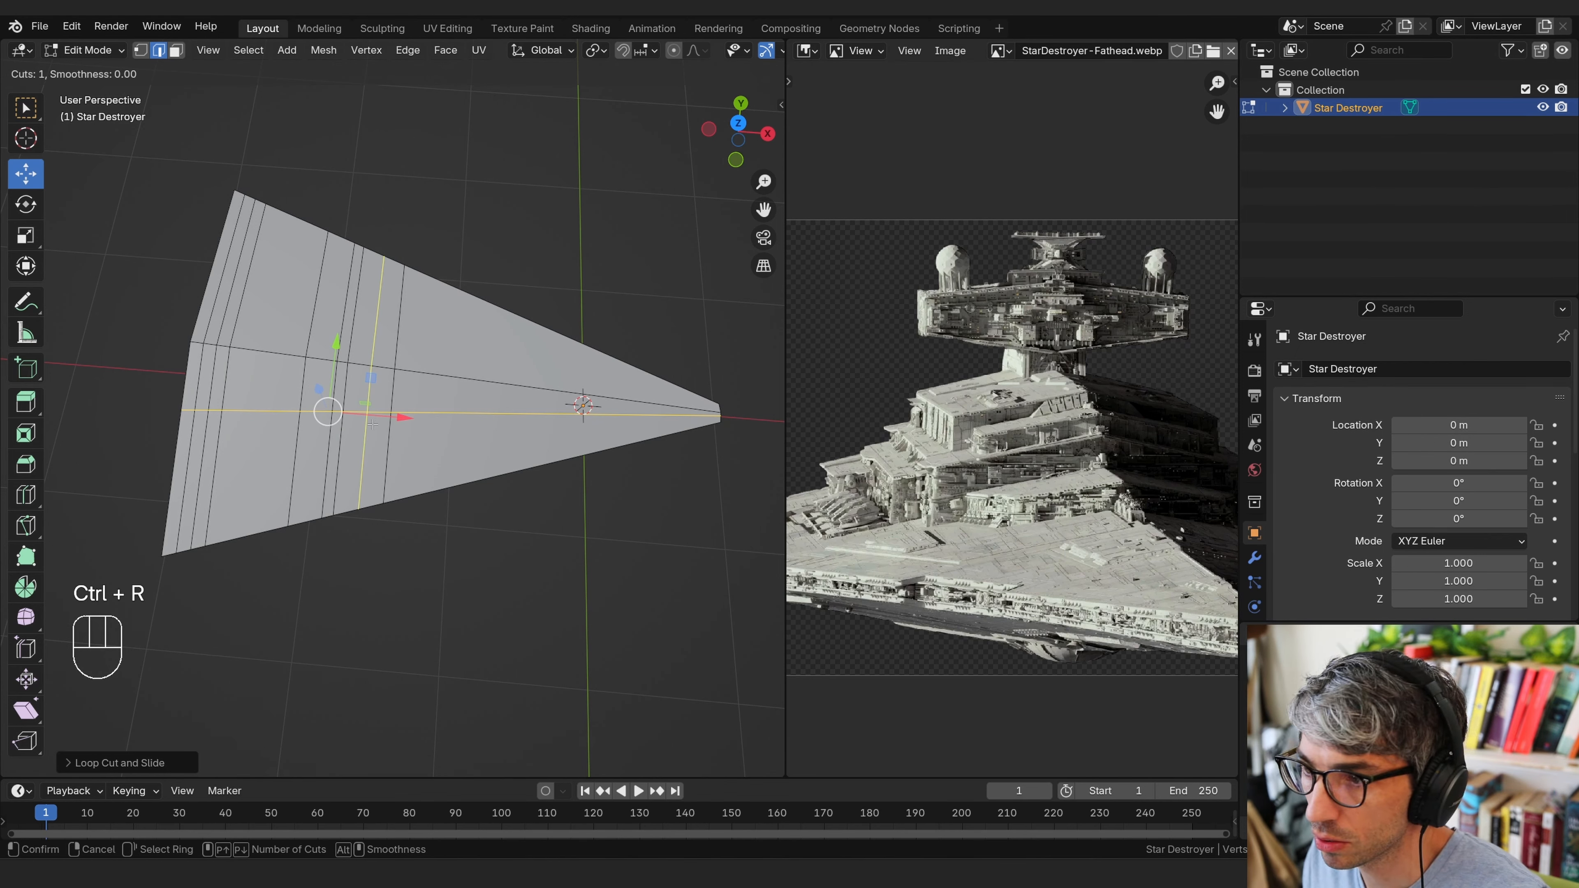
left_click(394, 412)
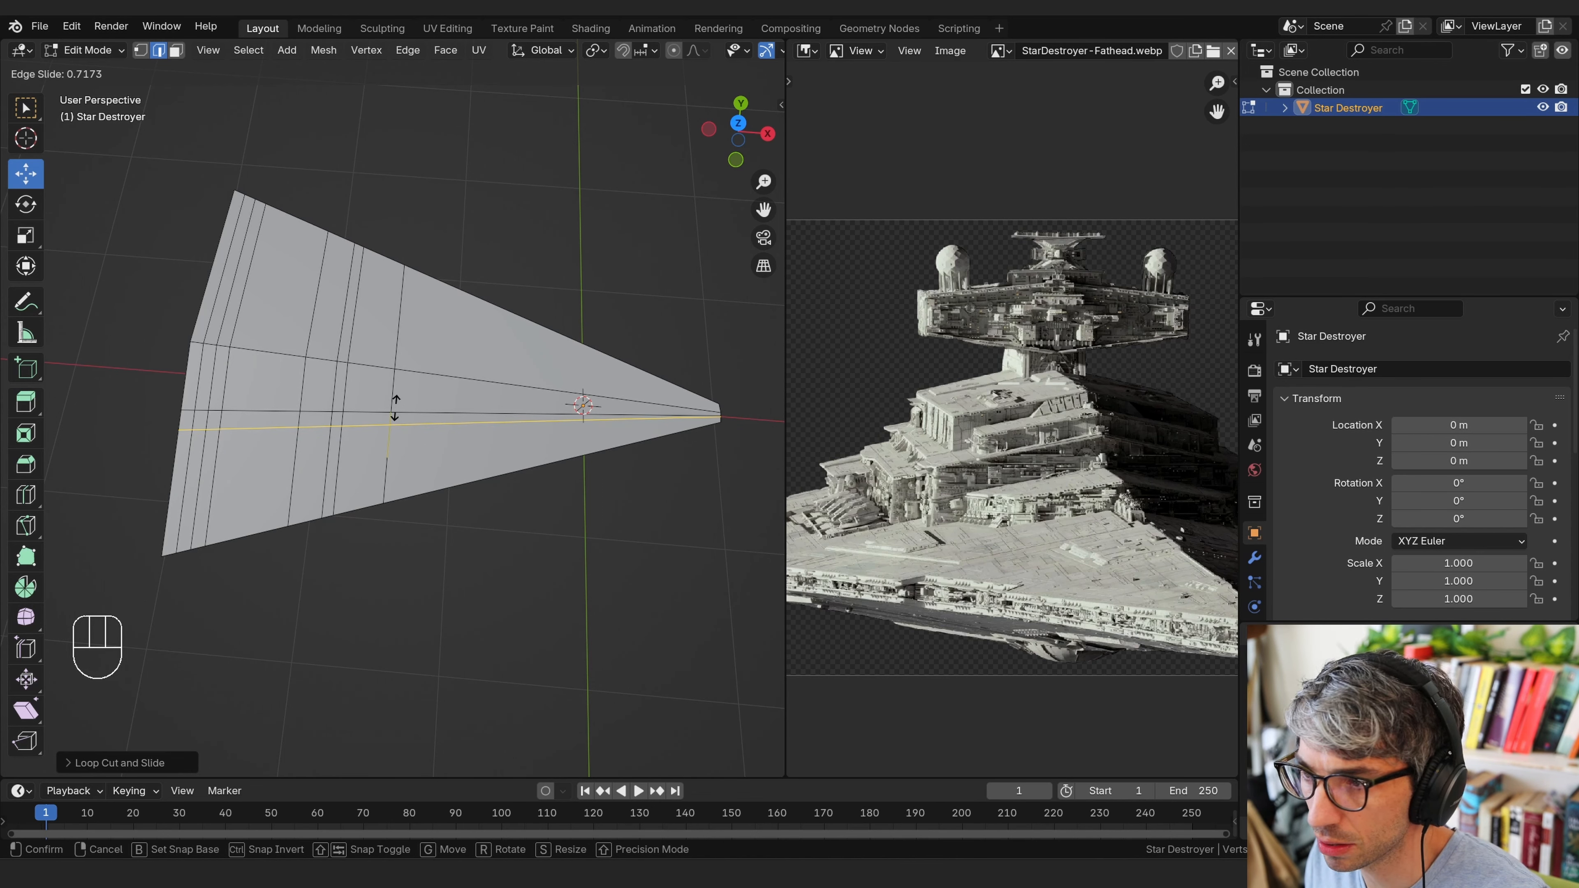
left_click(394, 408)
key("ctrl+r")
left_click(387, 441)
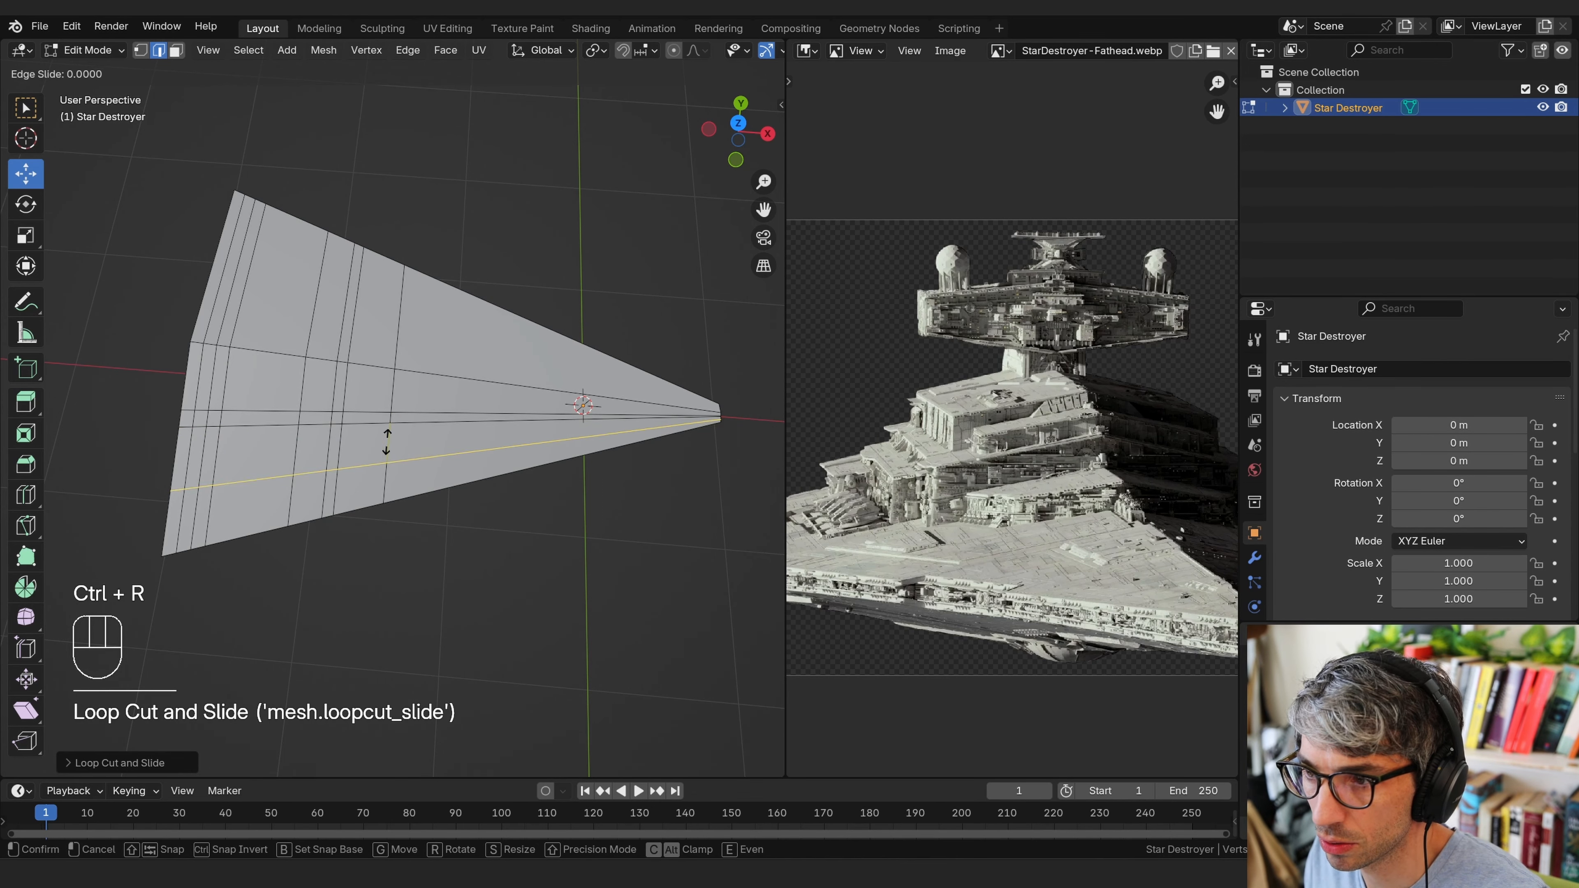
left_click(403, 415)
key("ctrl+r")
left_click(387, 443)
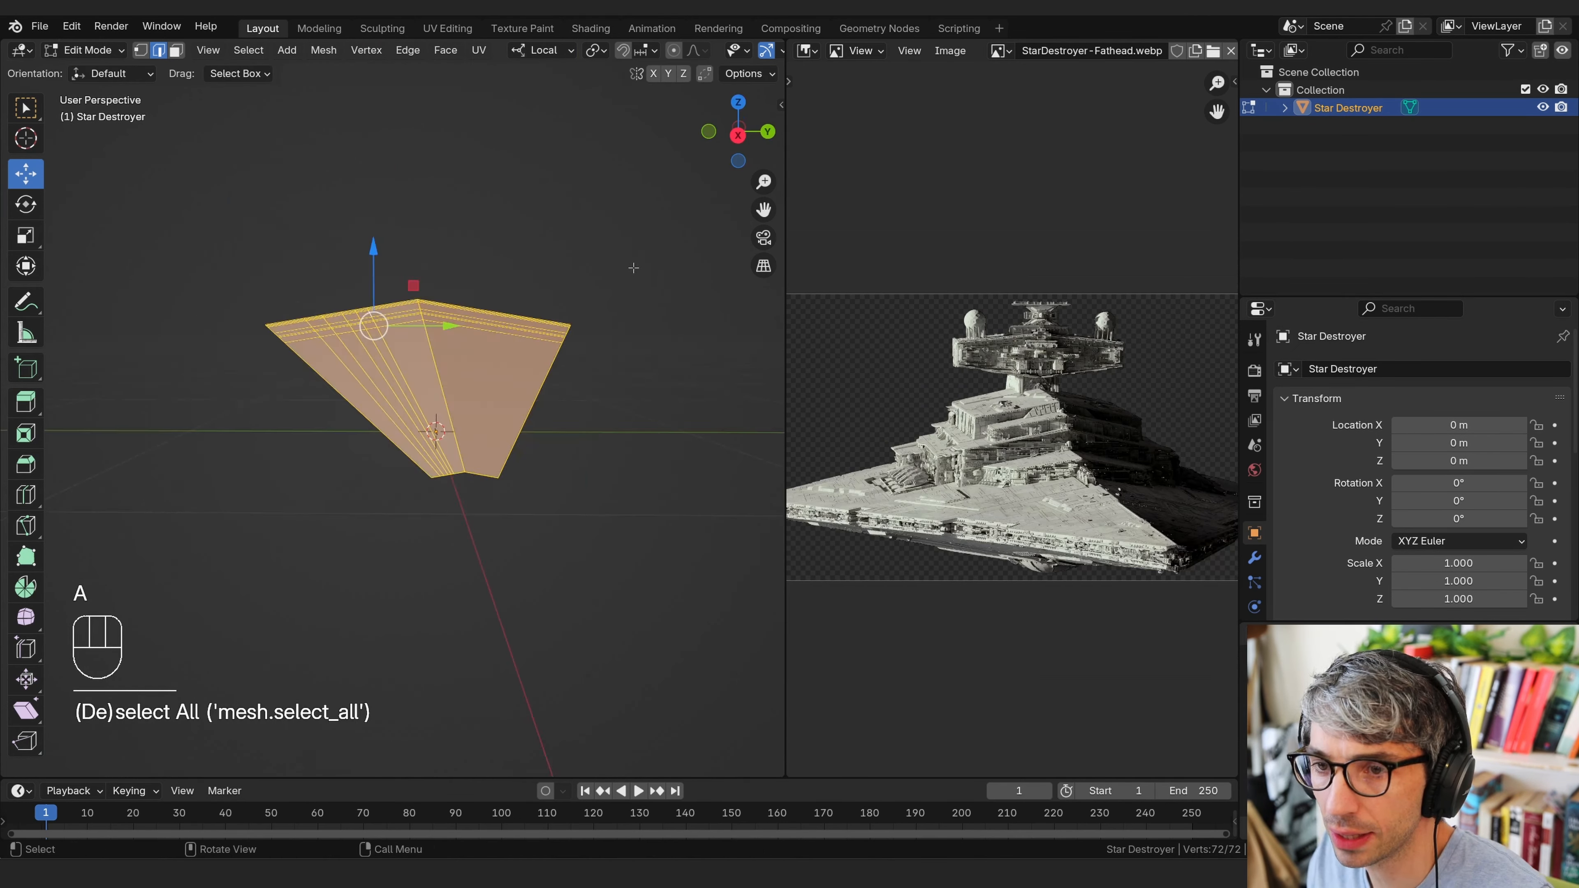
Set the transform orientation to Global and flatten the whole hull mesh by scaling it to 0 along Z
middle_click_drag(597, 267, 631, 300)
left_click(613, 247)
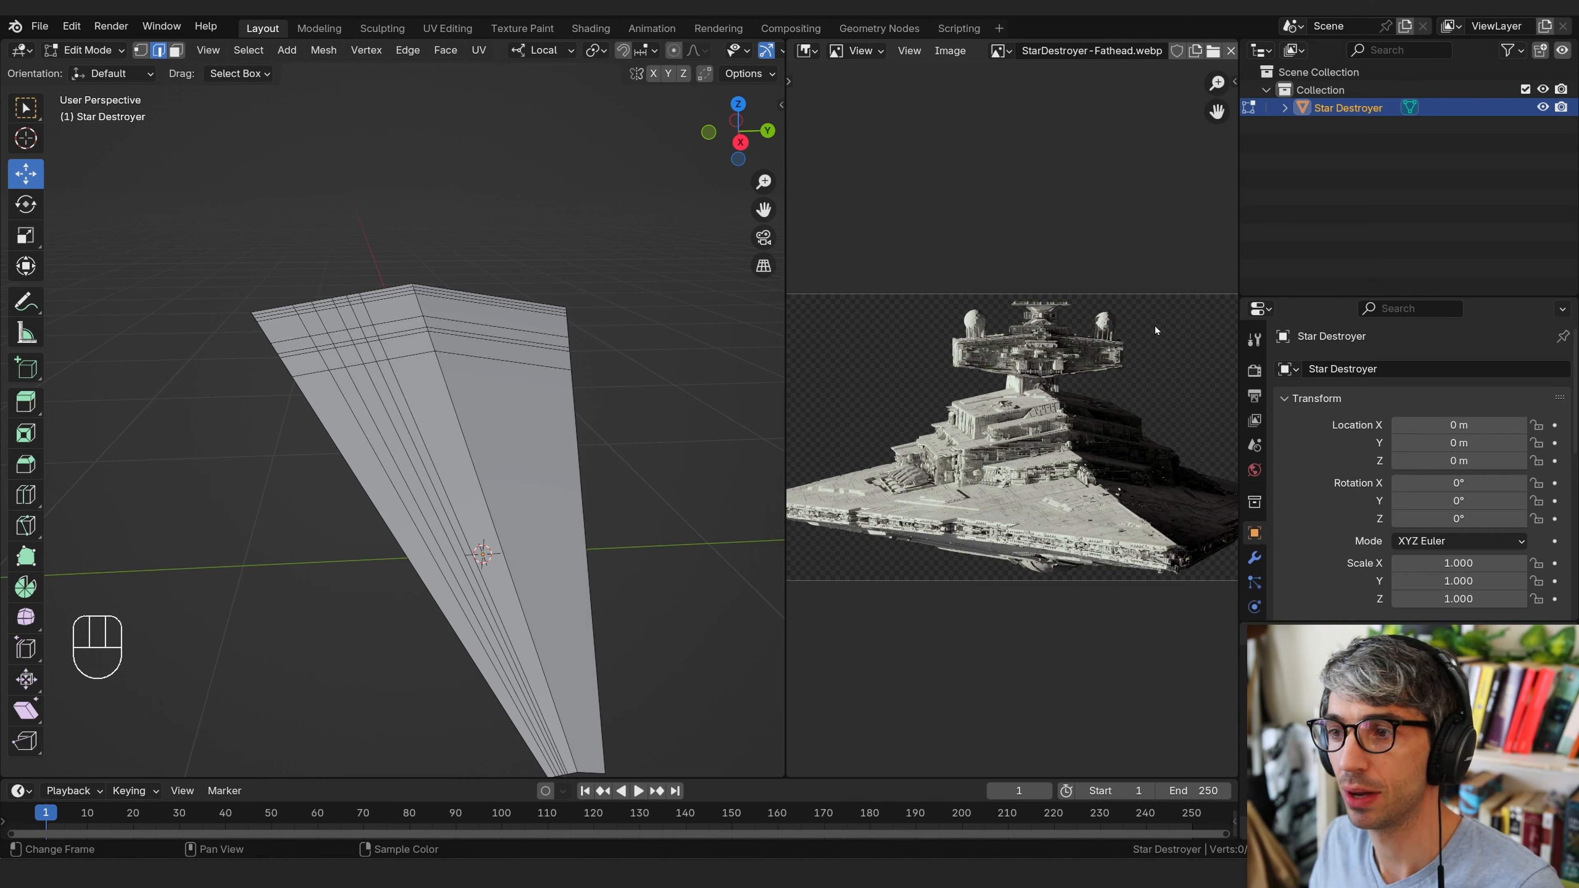
middle_click_drag(540, 314, 526, 312)
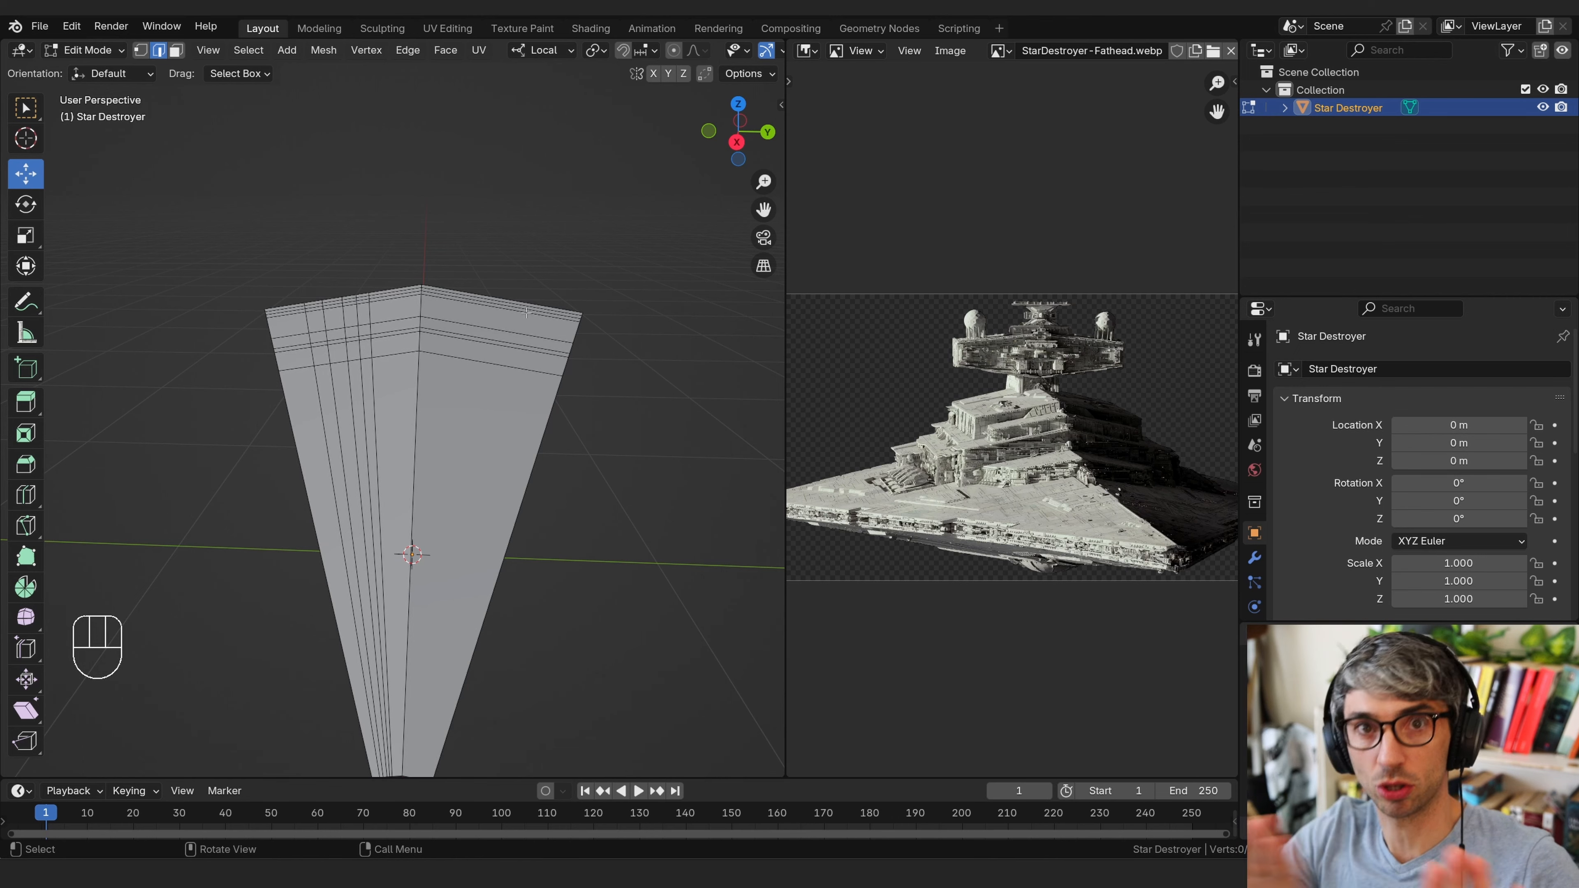
middle_click_drag(585, 300, 681, 340)
key("a")
left_click(541, 50)
left_click(497, 108)
key("s")
key("z")
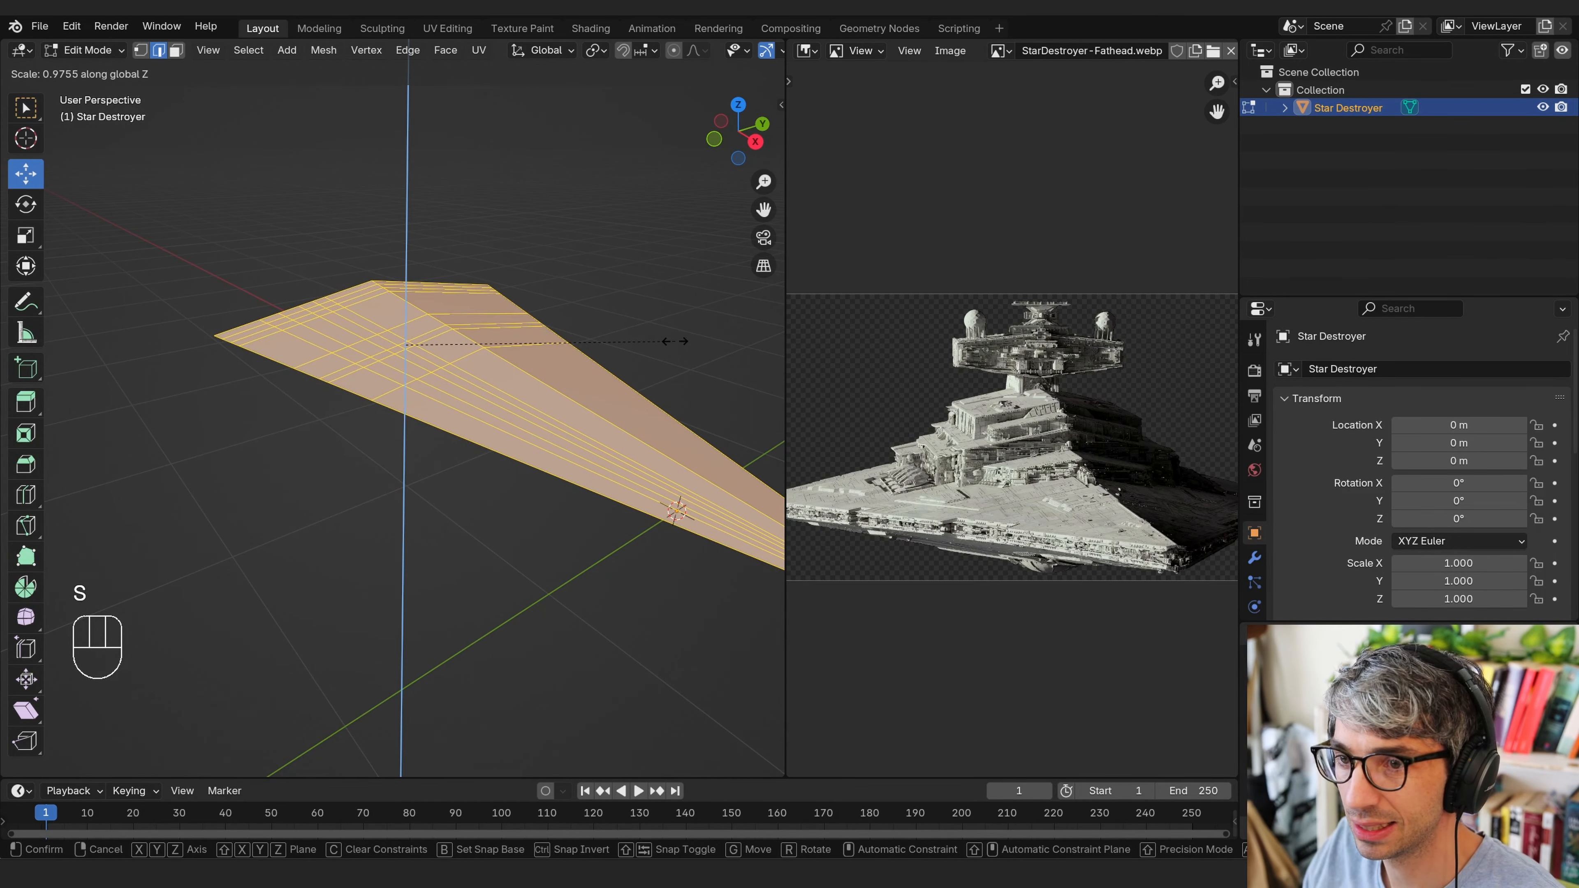
key("0")
left_click(675, 341)
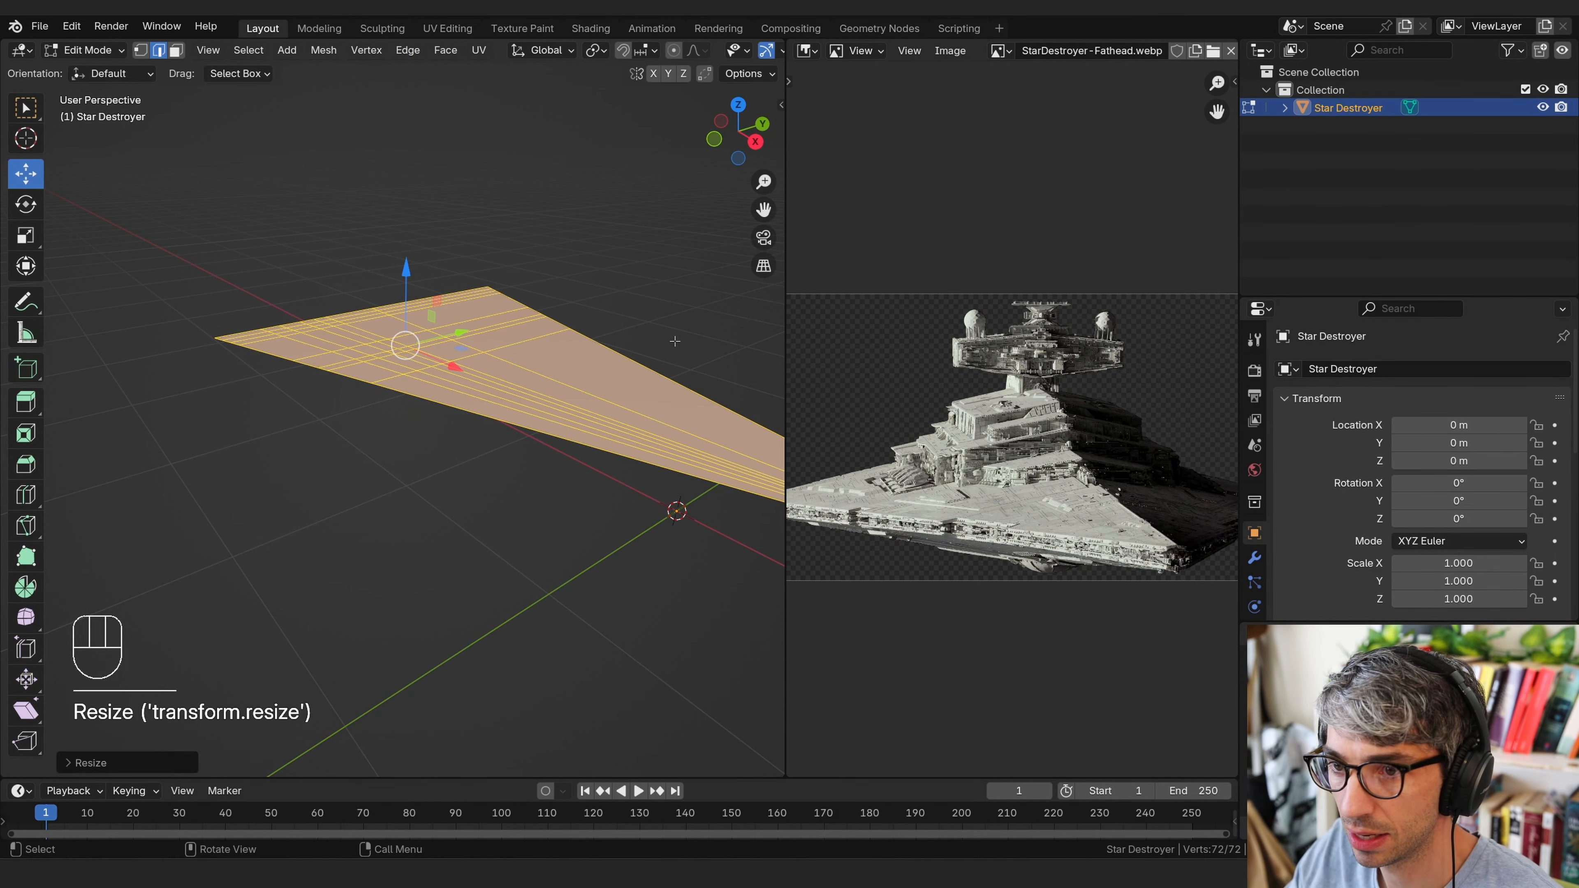
Straighten the innermost lengthwise loop from the foremost crosswise loop to the rear edge by scaling to 0 along Y, and move it toward the centre line
middle_click_drag(636, 346, 617, 314)
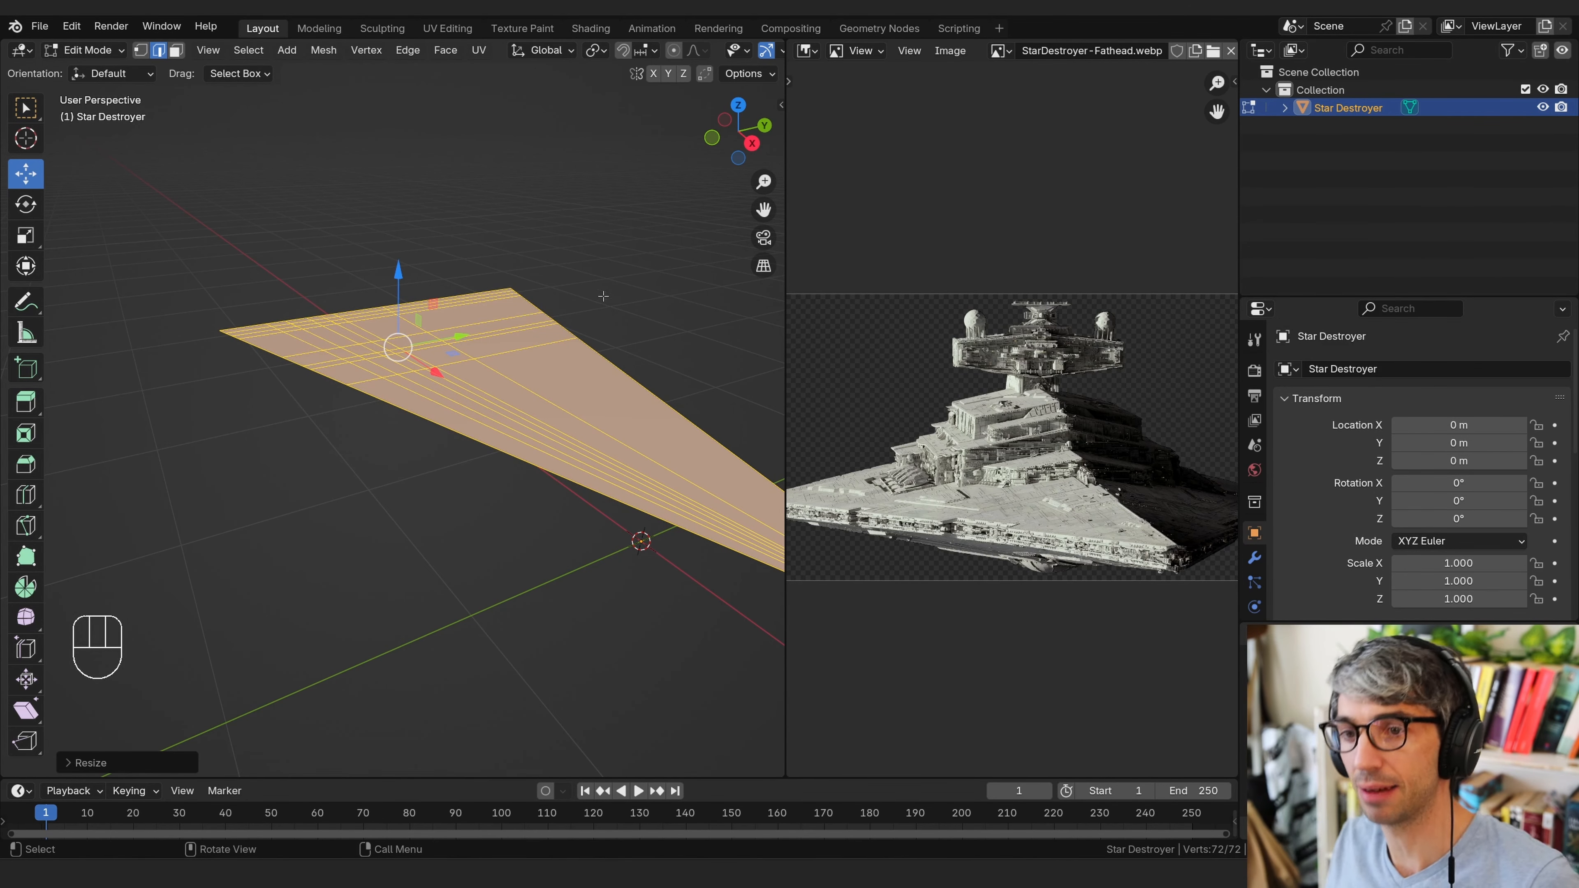
middle_click_drag(609, 309, 731, 404)
middle_click_drag(472, 529, 519, 504, "shift")
left_click(530, 572)
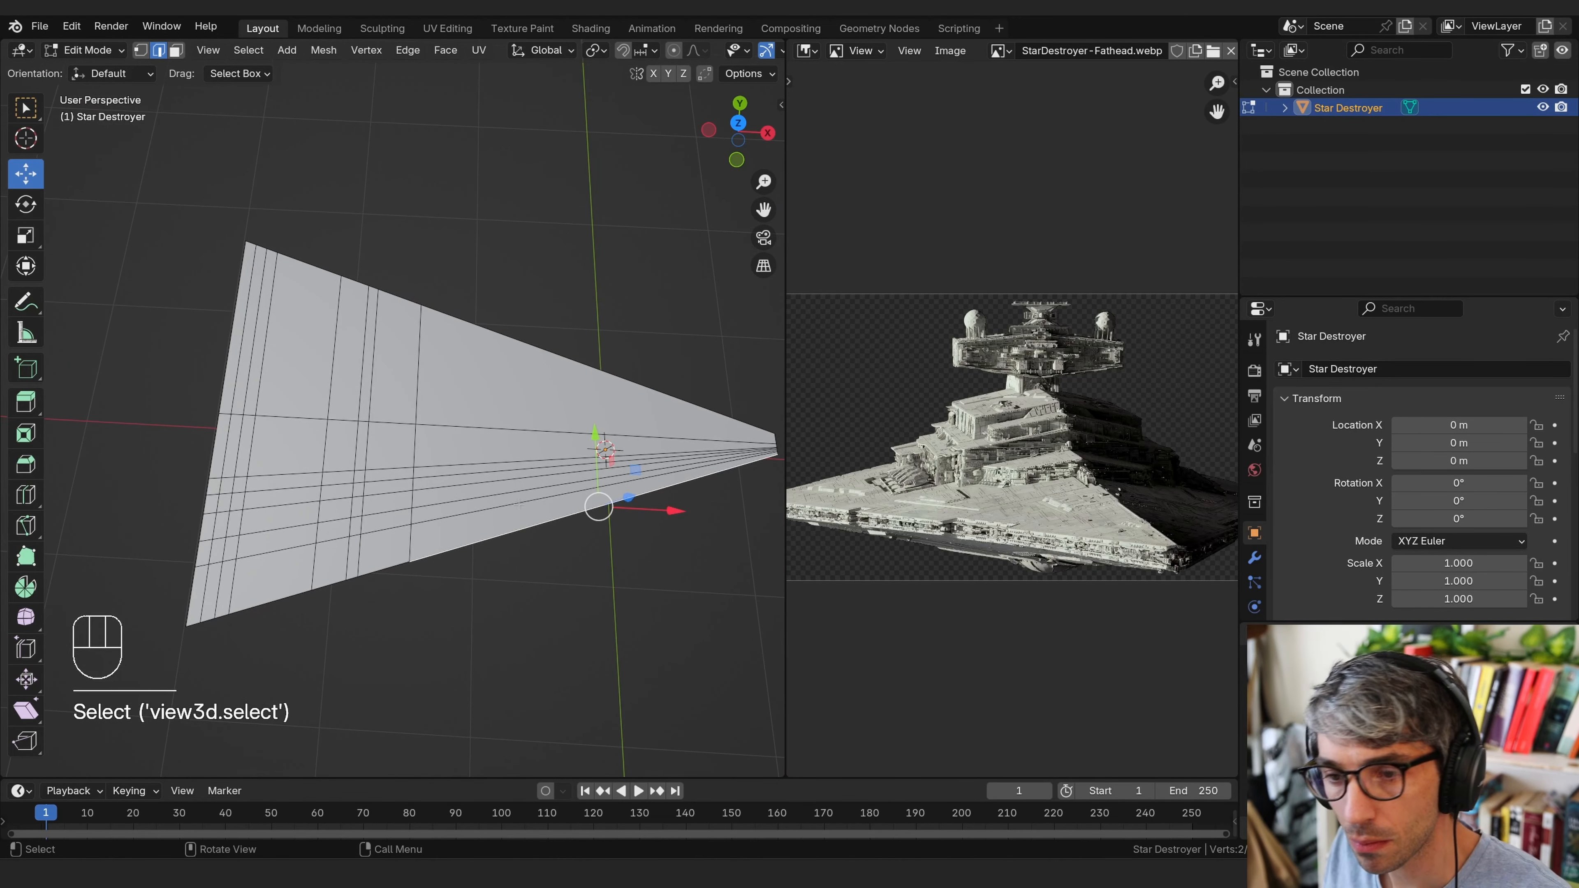
left_click(373, 469)
left_click(345, 471, "shift")
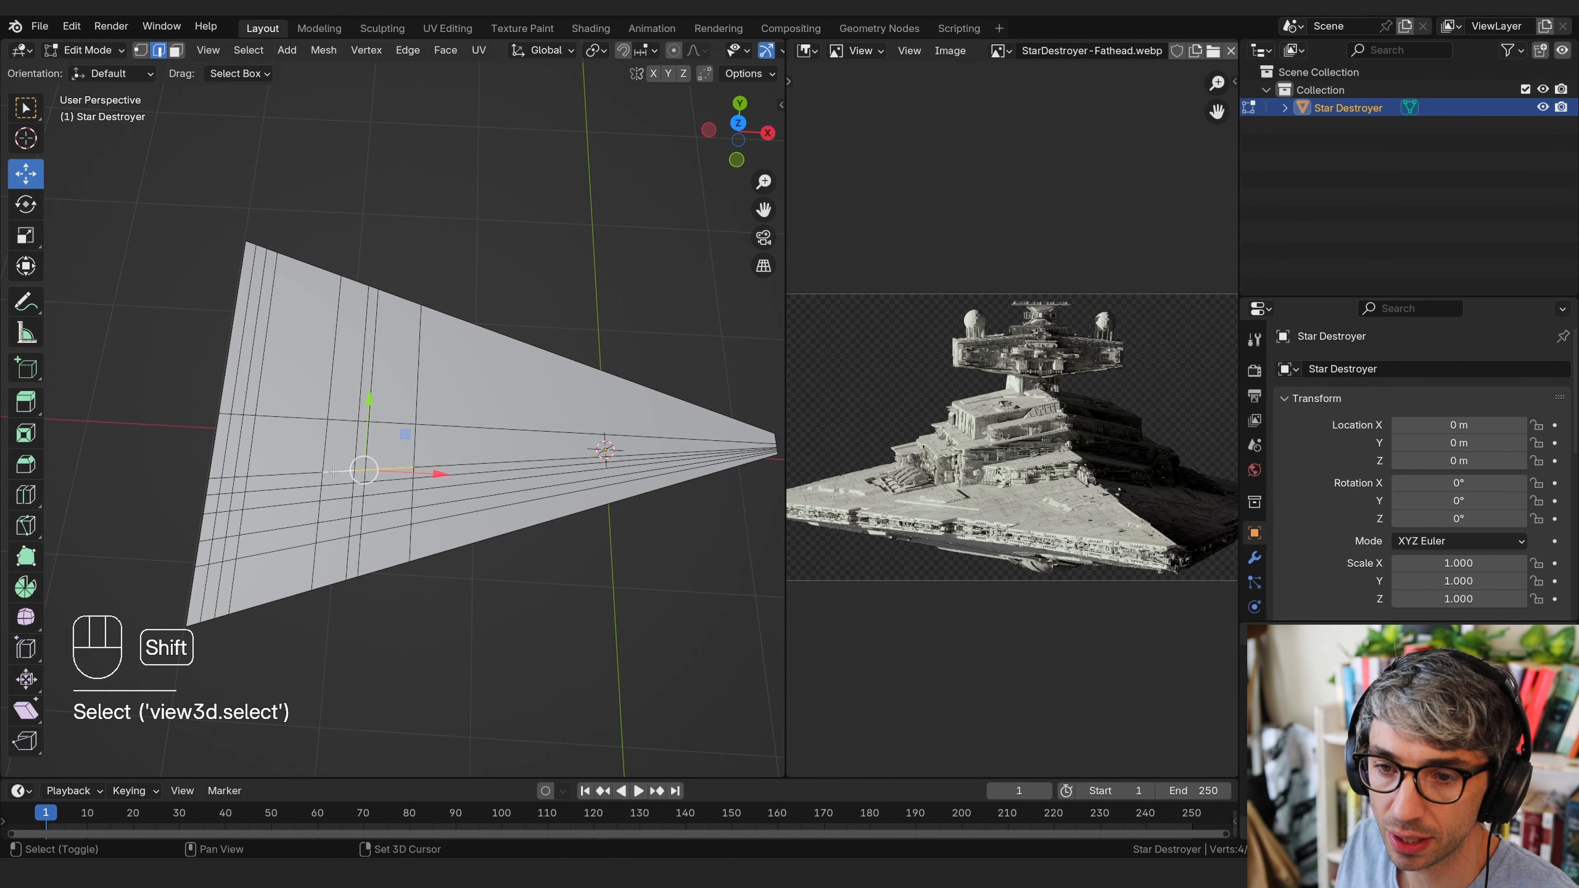
left_click(272, 474, "shift")
left_click(255, 474, "shift")
left_click(240, 475, "shift")
left_click(225, 476, "shift")
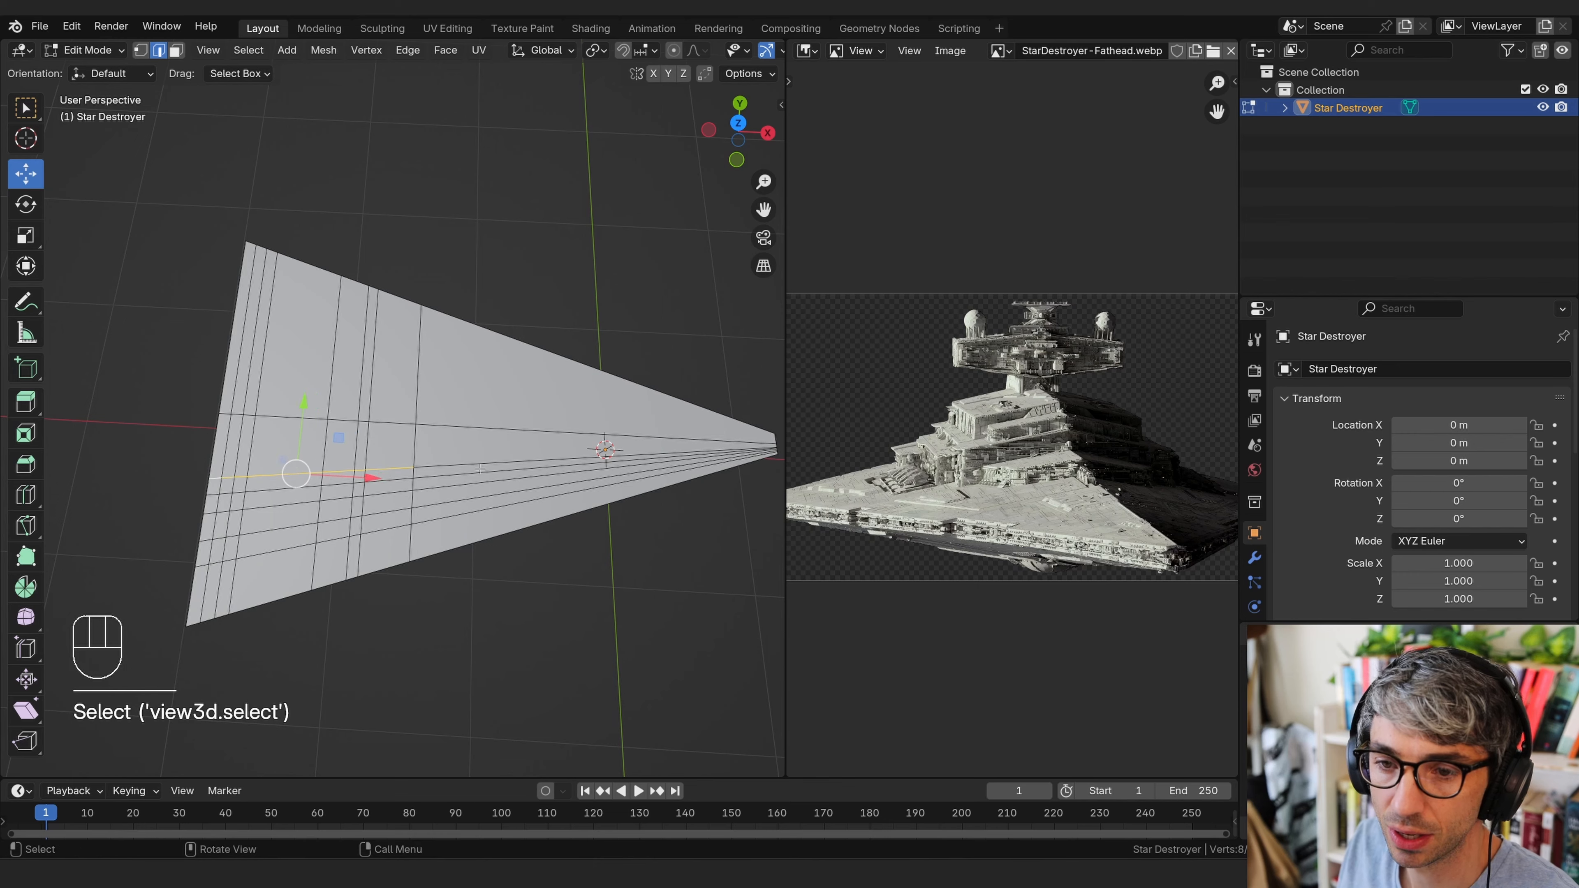
middle_click_drag(225, 475, 506, 477)
key("s")
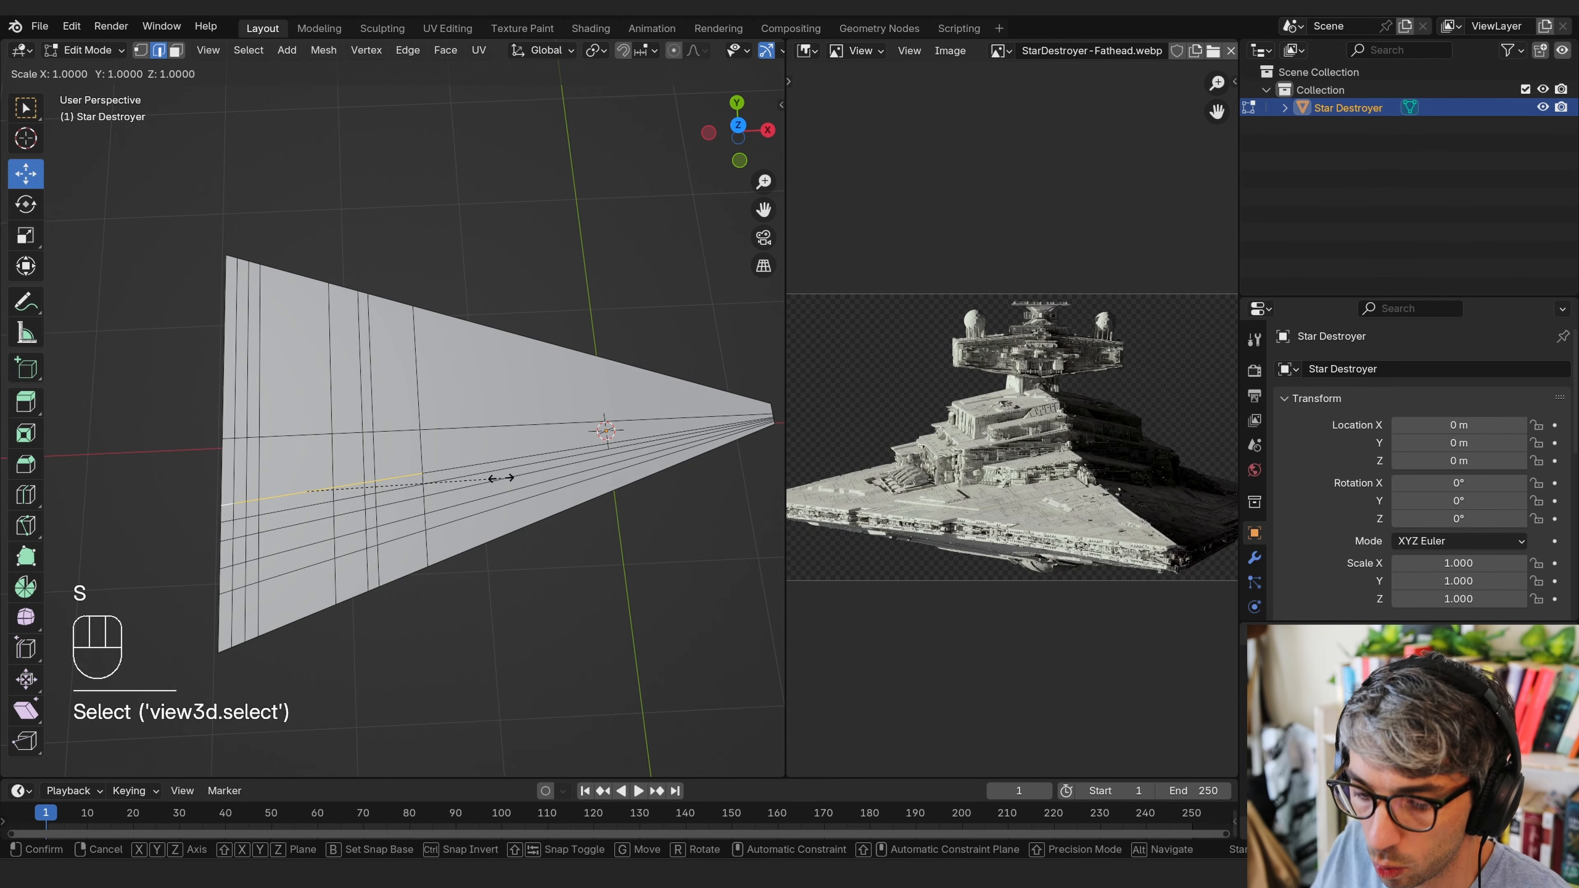
key("y")
key("0")
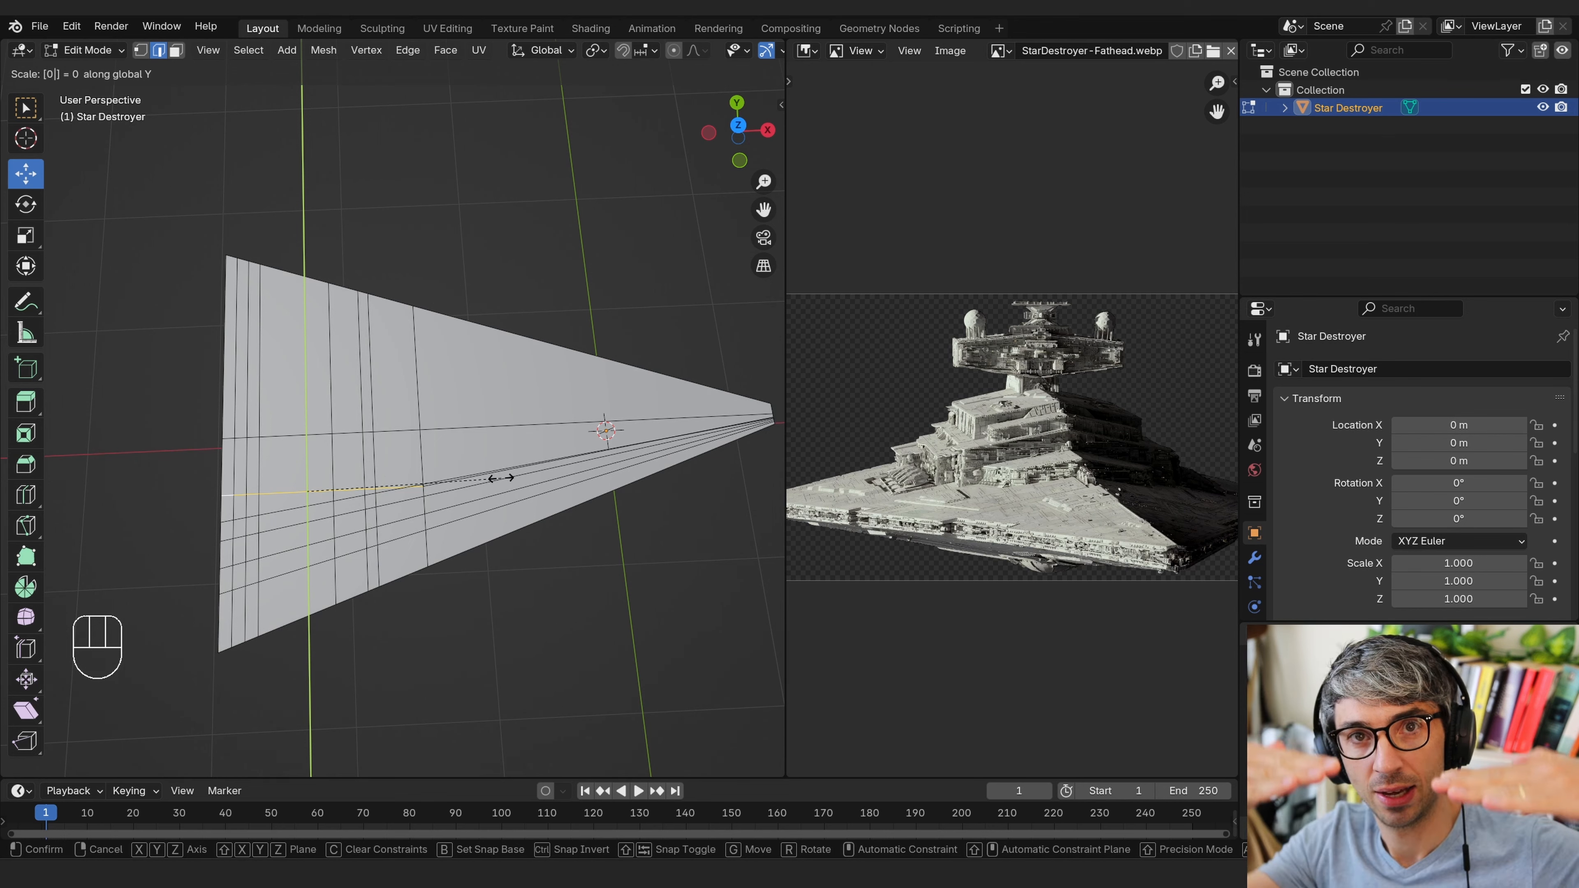
key("Return")
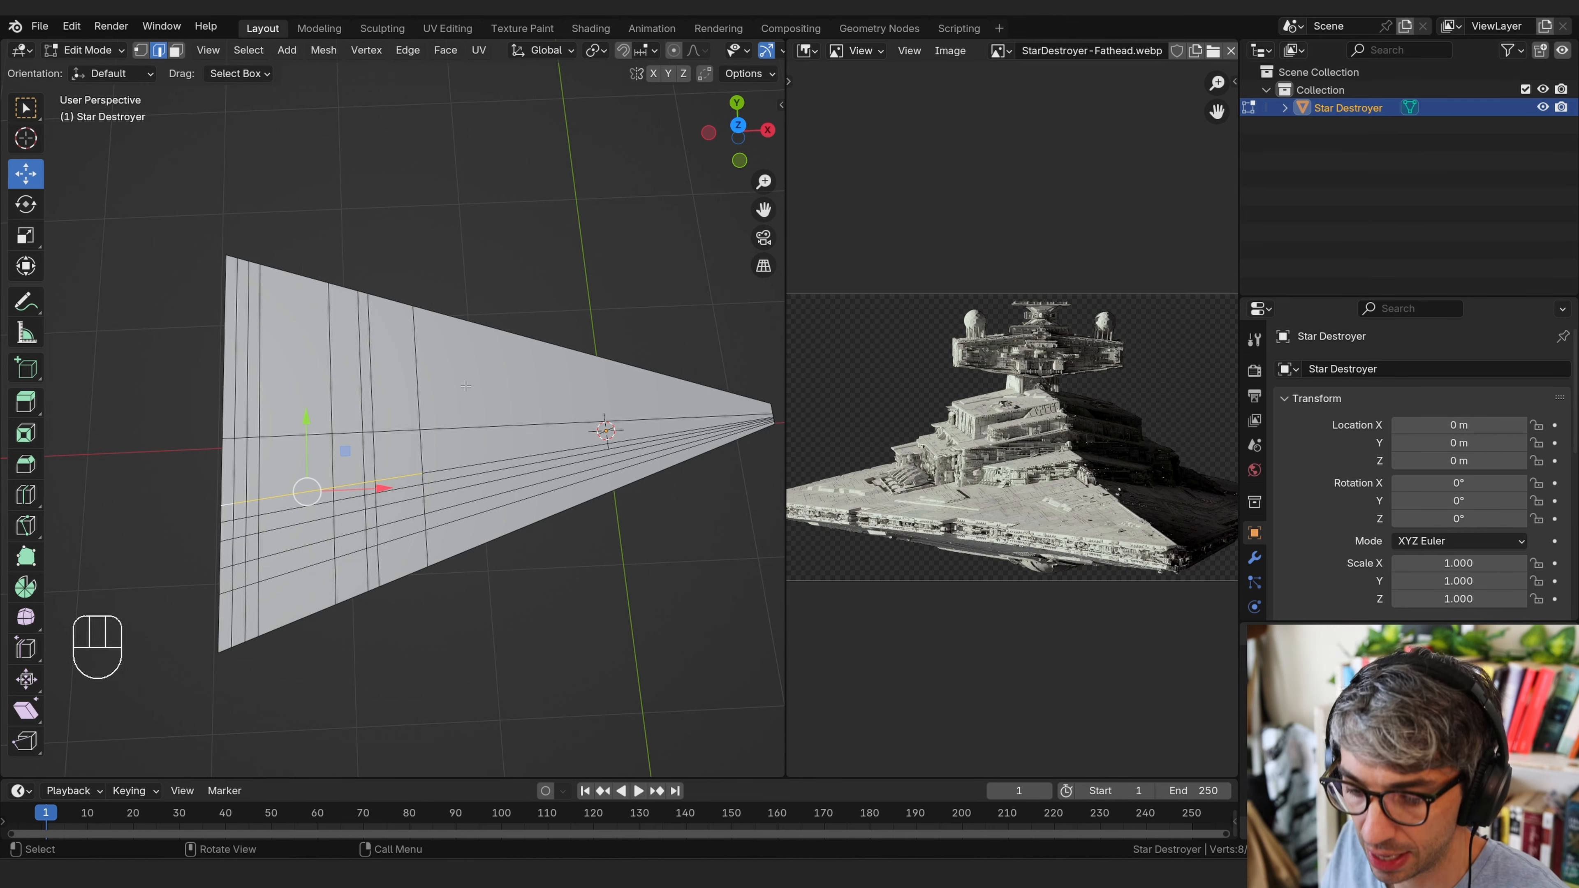
key("y")
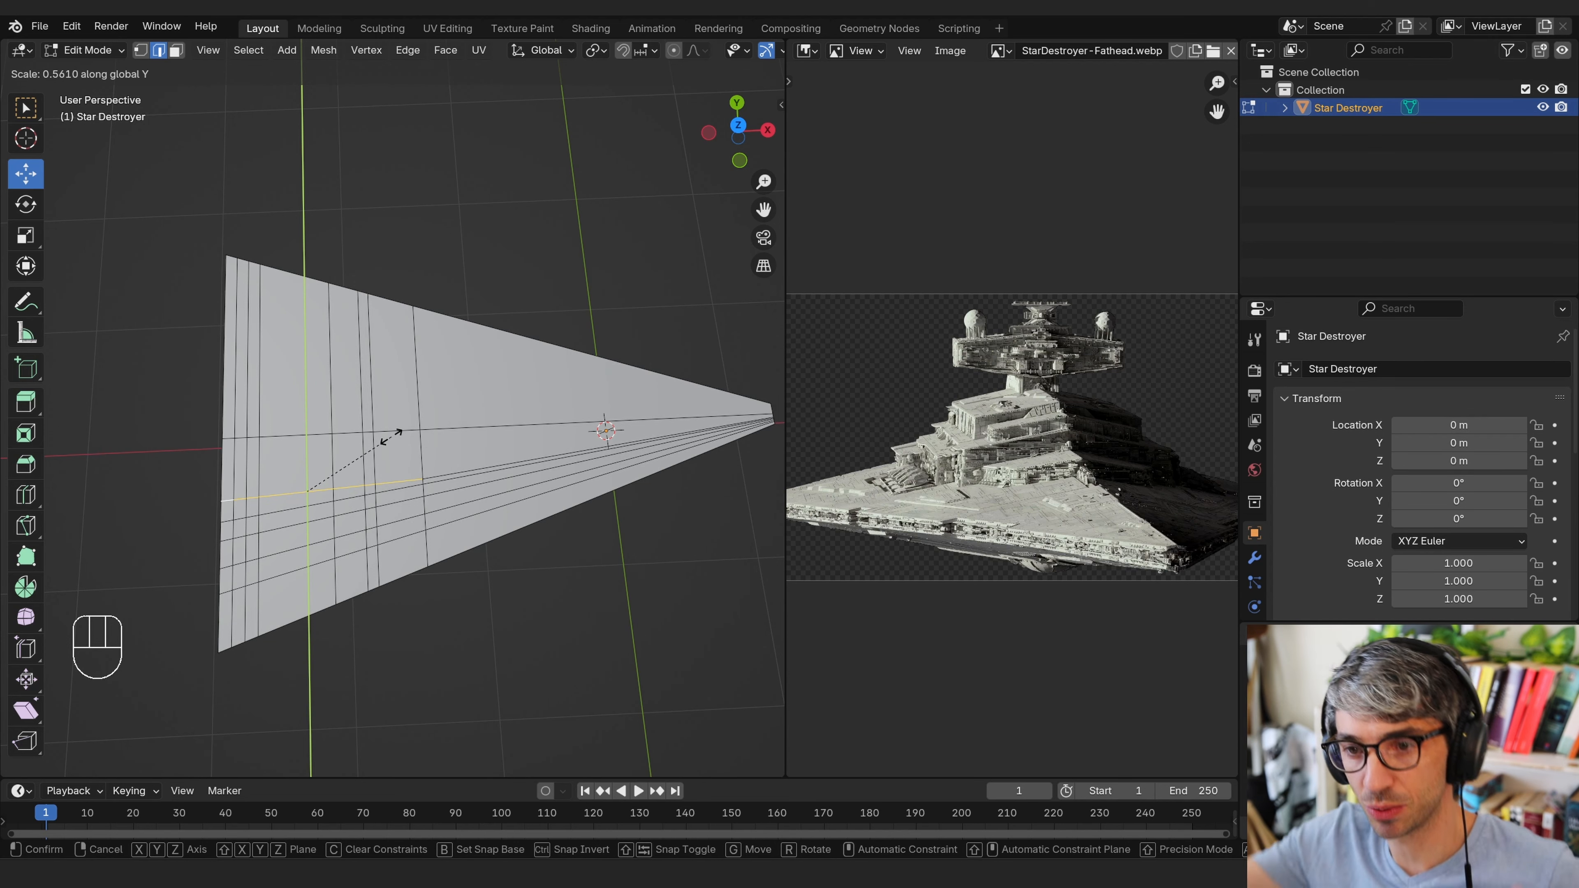
left_click(390, 437)
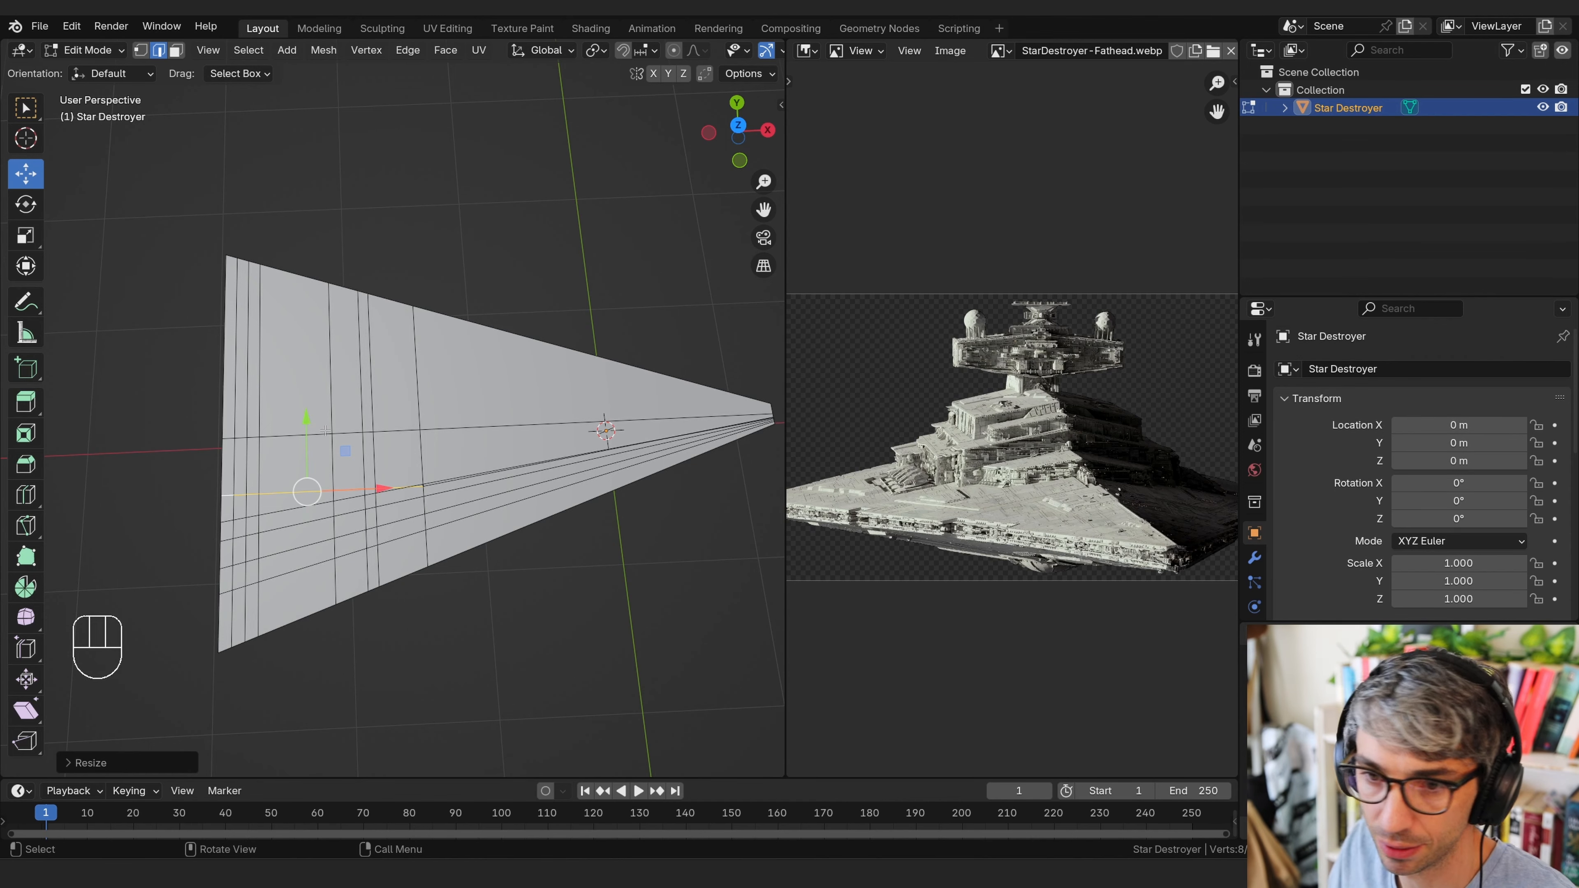
left_click_drag(306, 418, 304, 401)
Straighten the matching section of the second lengthwise loop along Y and move it about 0.09 m along Y toward the centre line
left_click(292, 507)
key("s")
left_click(293, 505)
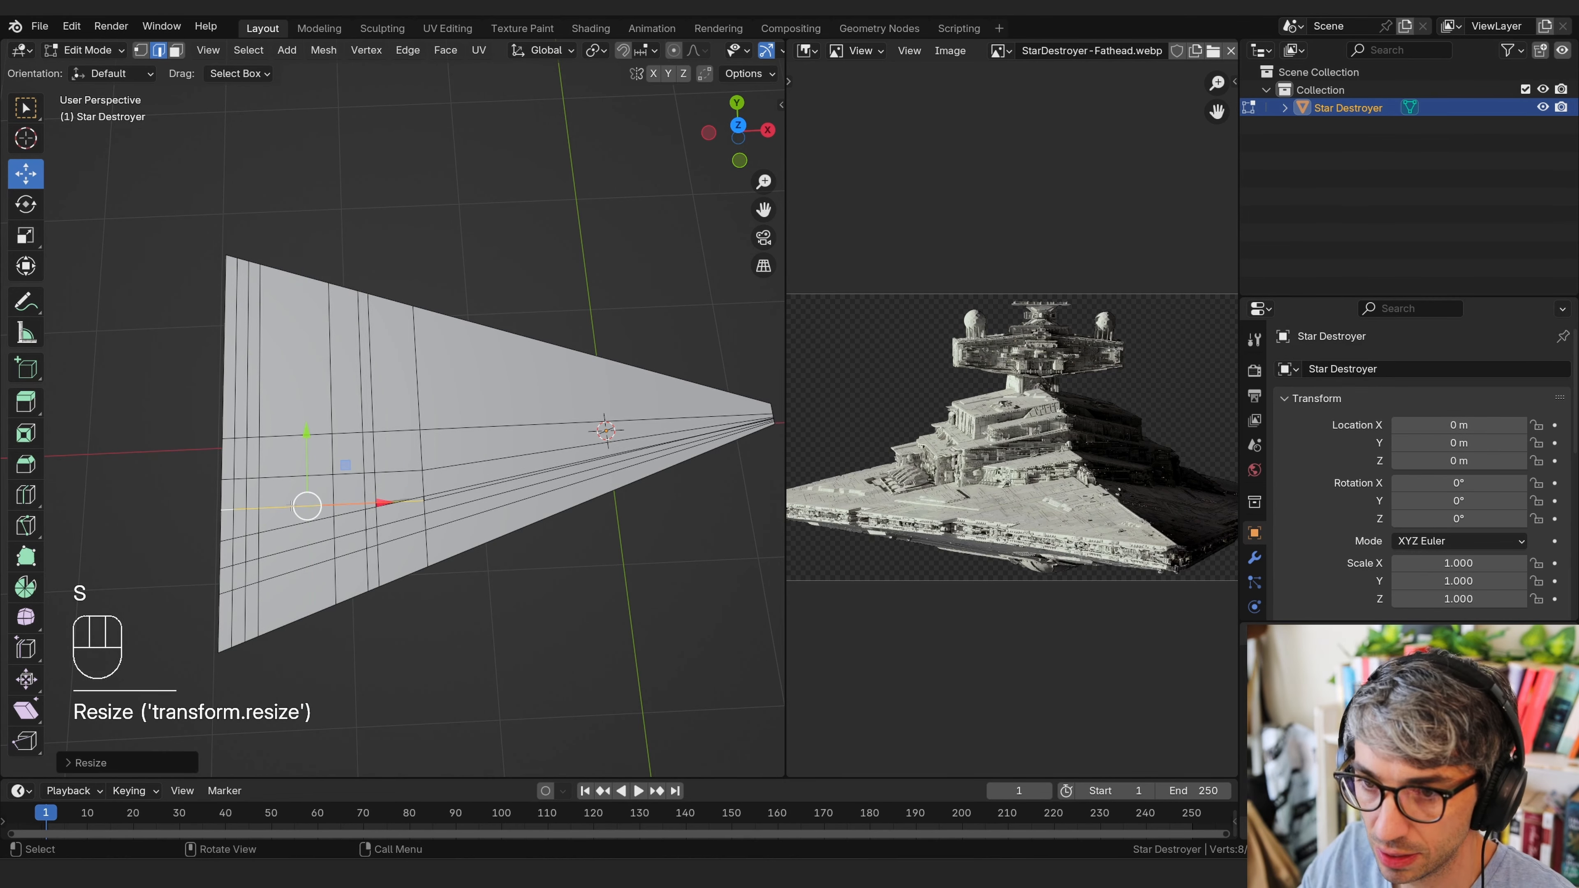
key("g")
key("y")
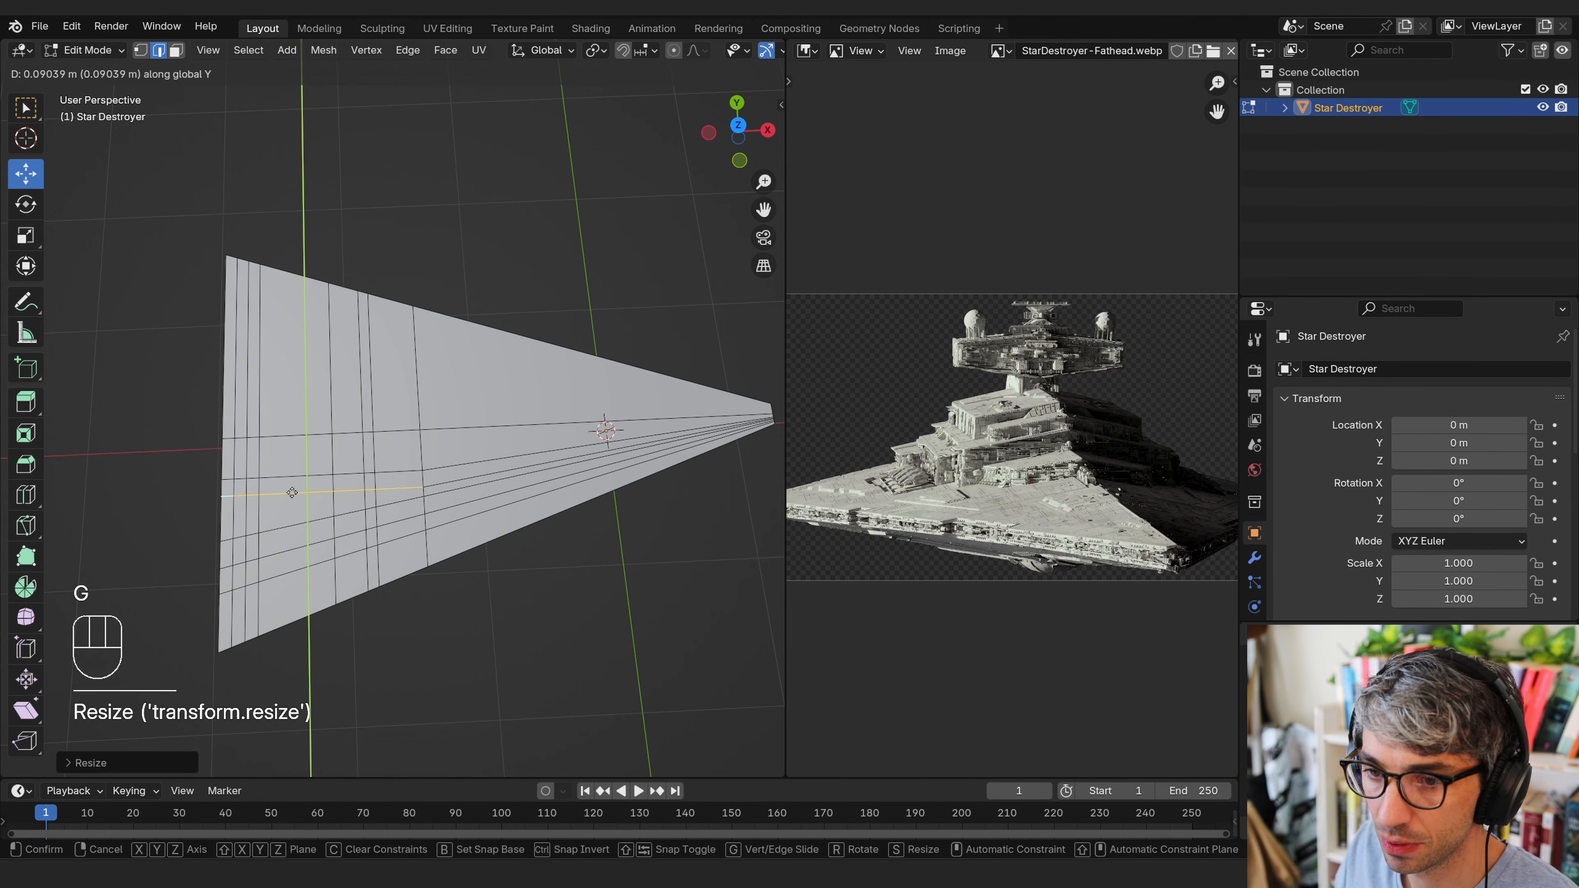
left_click(292, 492)
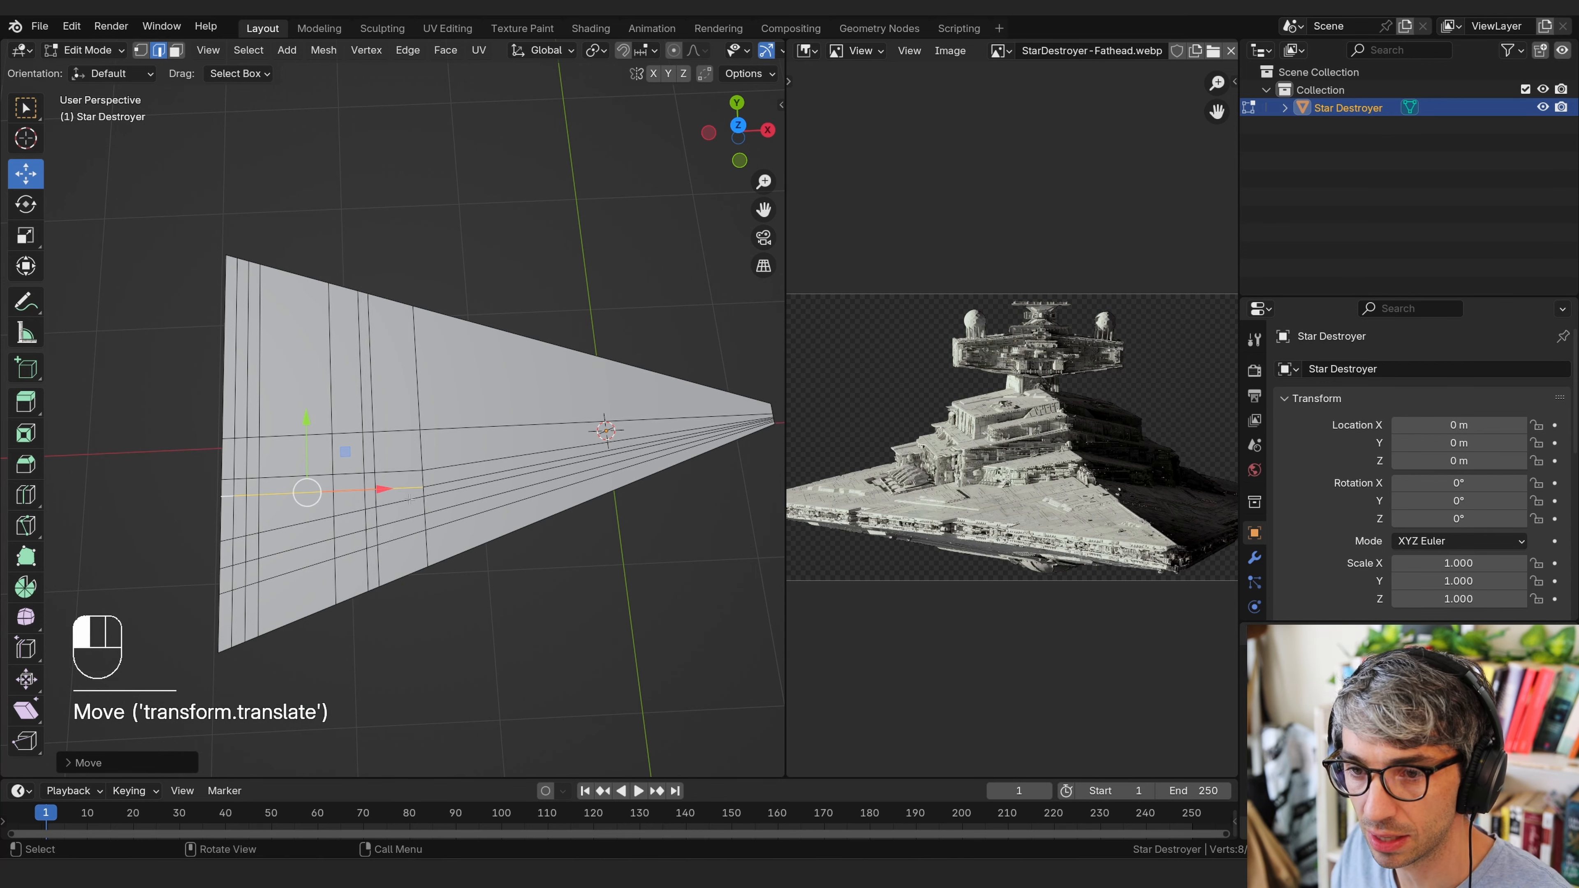
Straighten the remaining lengthwise loop sections along Y from the foremost crosswise loop to the rear edge, parallel to the centre line
left_click(372, 506, "shift")
key("ctrl+z")
middle_click_drag(330, 515, 460, 578)
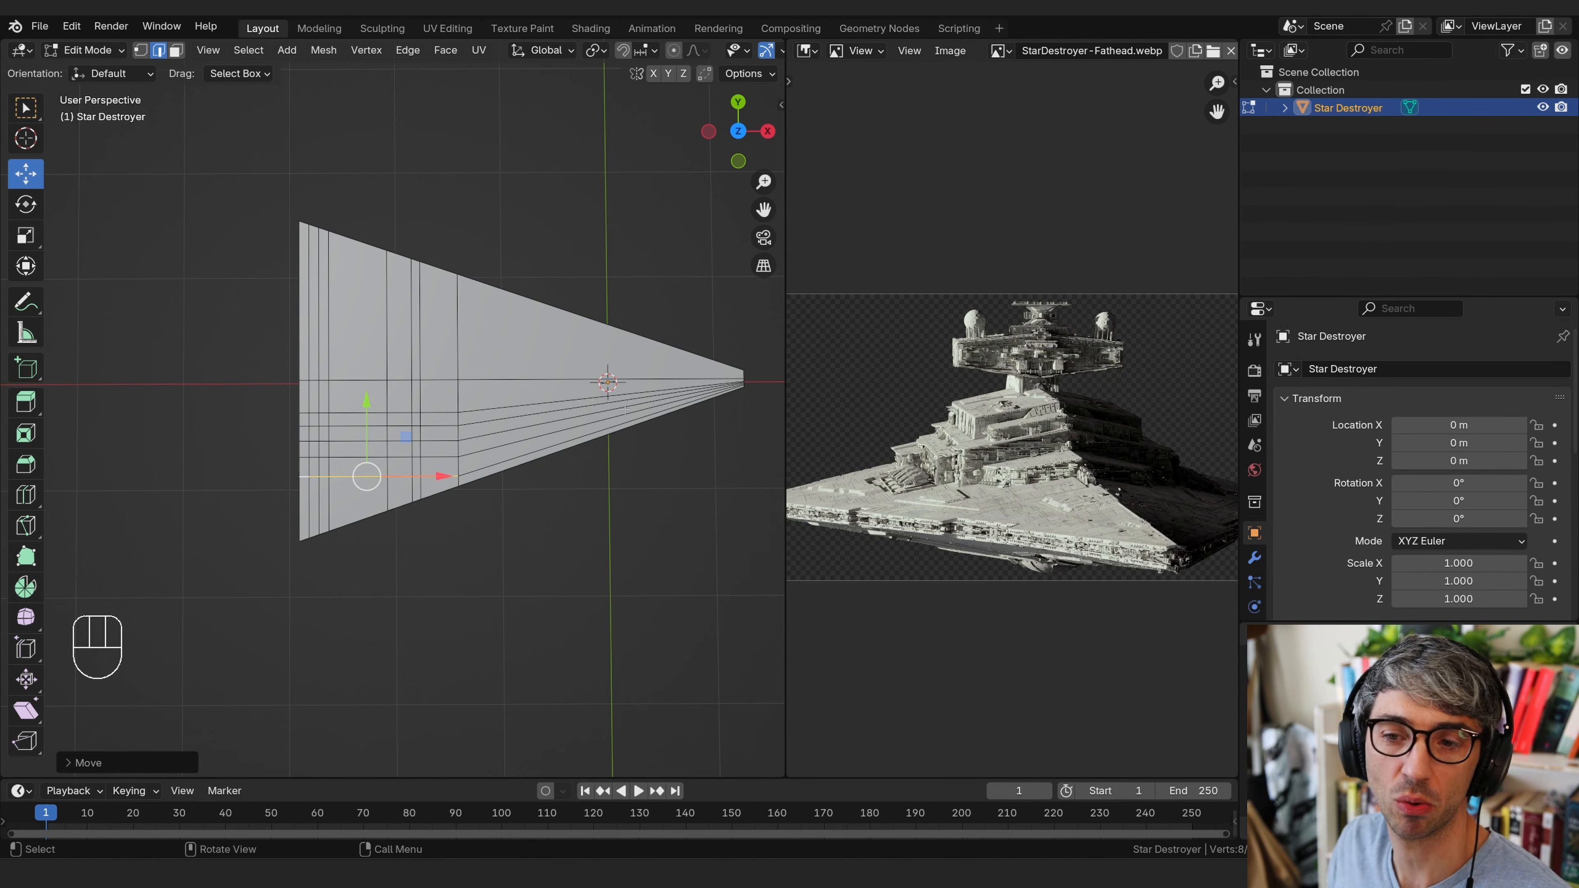
middle_click_drag(762, 498, 751, 504, "shift")
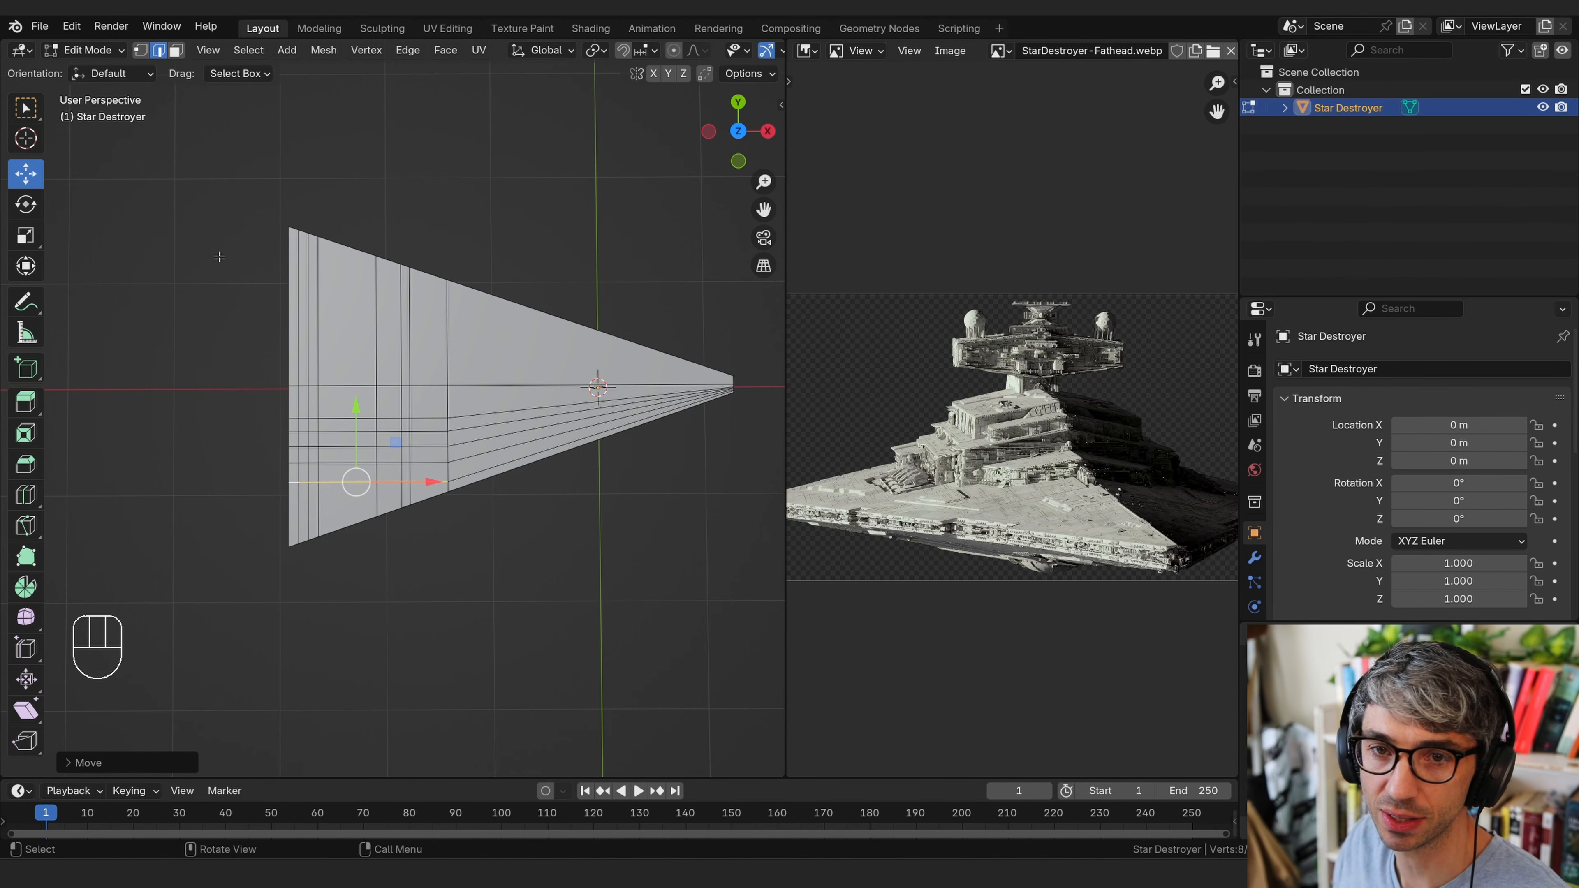
In vertex select mode, box-select the outer vertices of the hull half without lengthwise loops and delete them, keeping only the detailed half
left_click(140, 51)
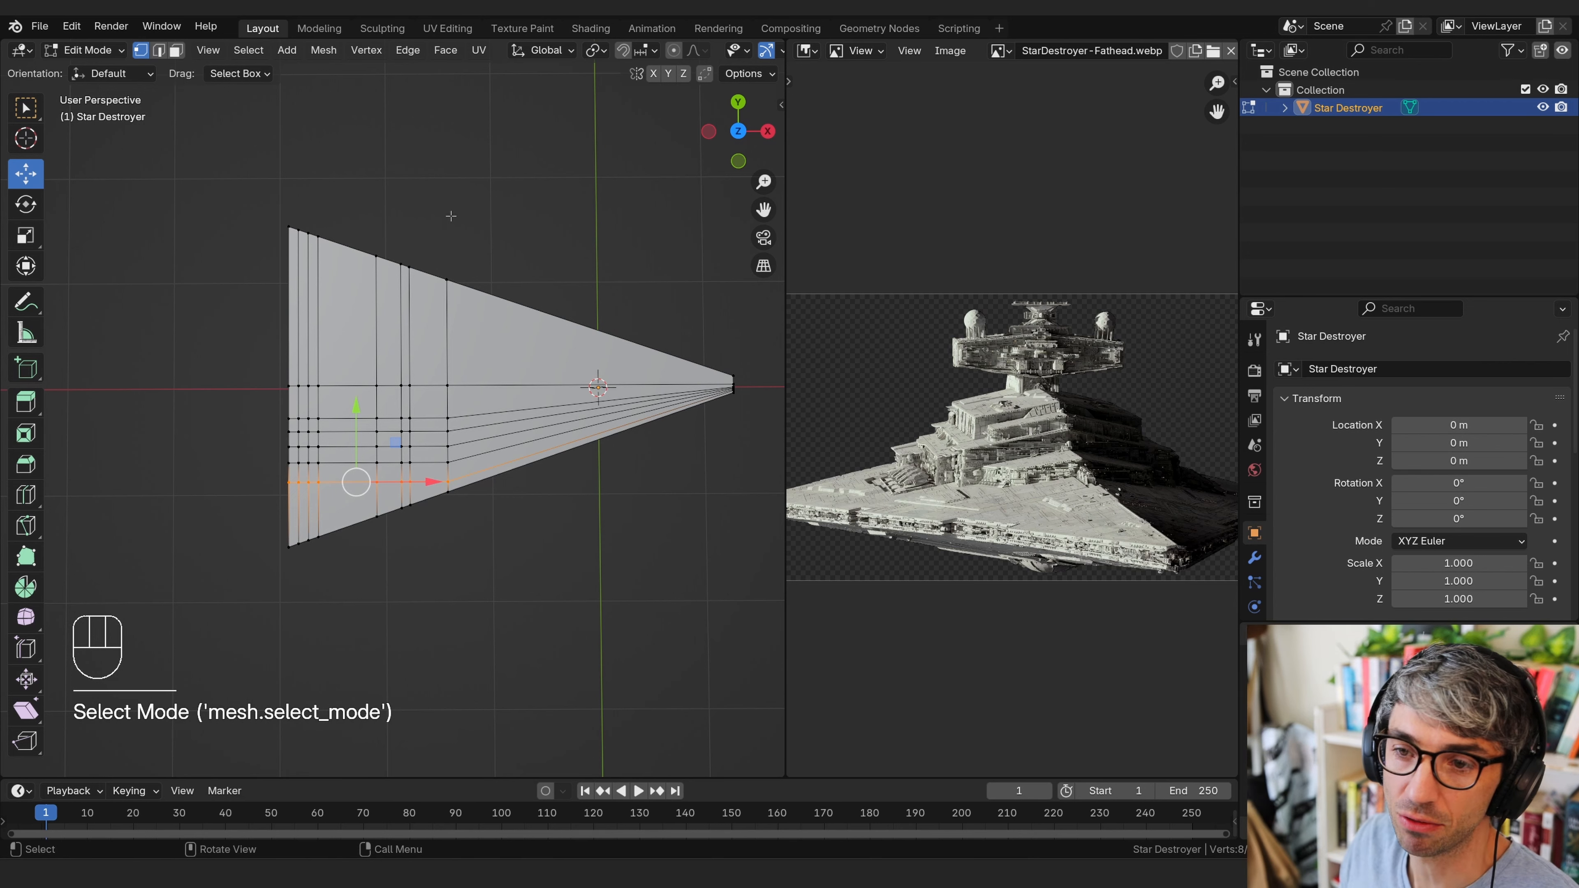
left_click(325, 160)
left_click_drag(186, 174, 779, 380)
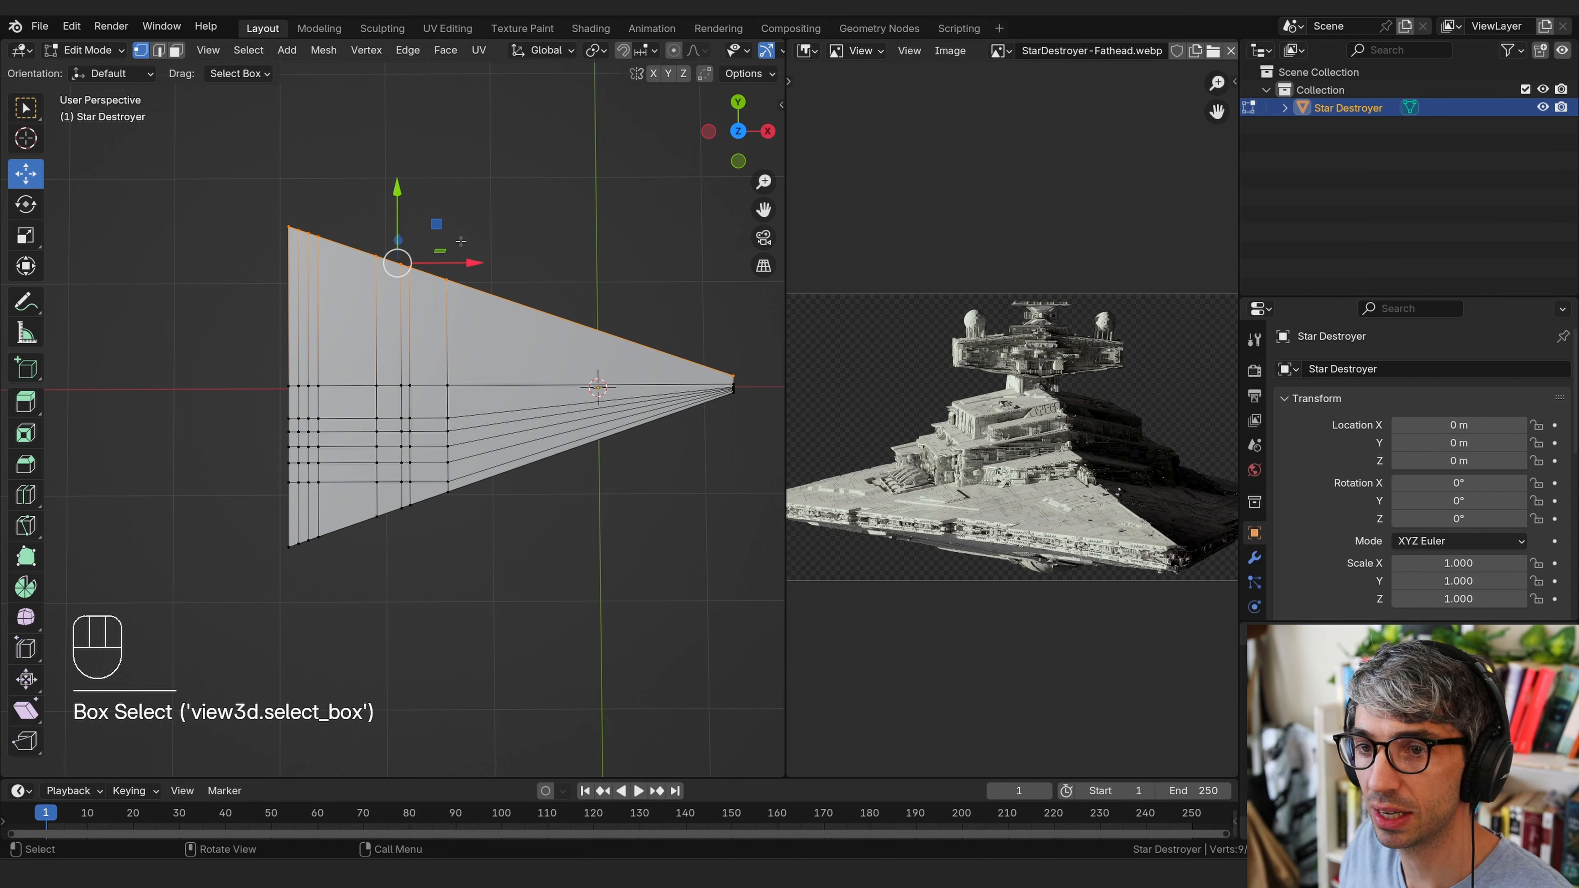
key("x")
left_click(489, 162)
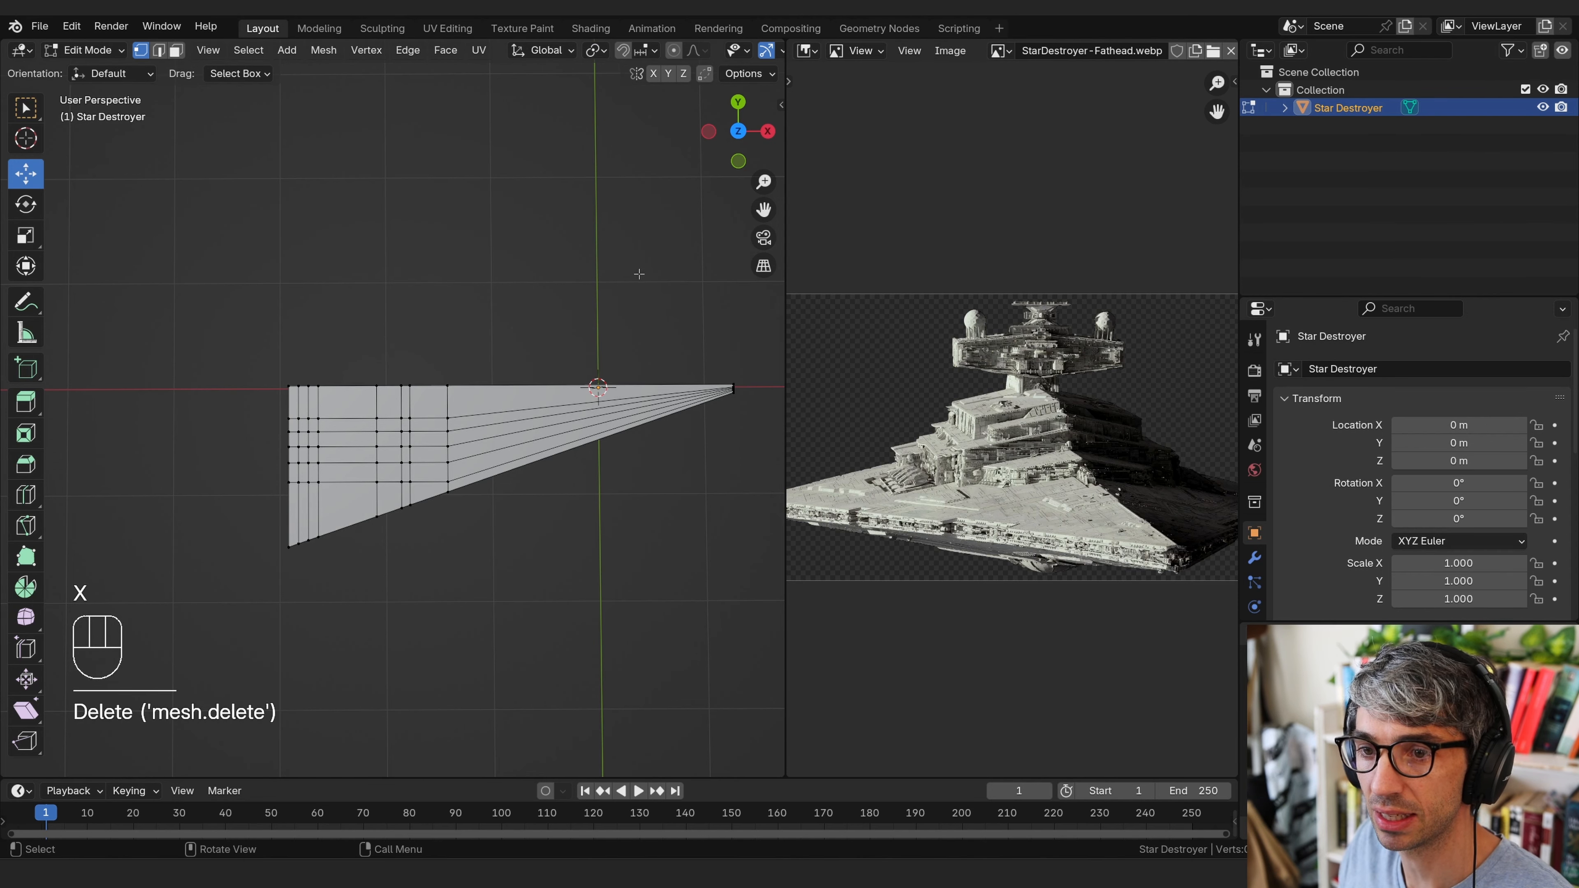
Switch to Object Mode and examine where the half hull sits relative to its origin and the 3D cursor
key("Tab")
left_click(472, 454)
middle_click_drag(472, 454, 414, 314)
middle_click_drag(590, 333, 460, 353, "shift")
middle_click_drag(338, 319, 398, 353)
scroll(448, 360, "up", 5)
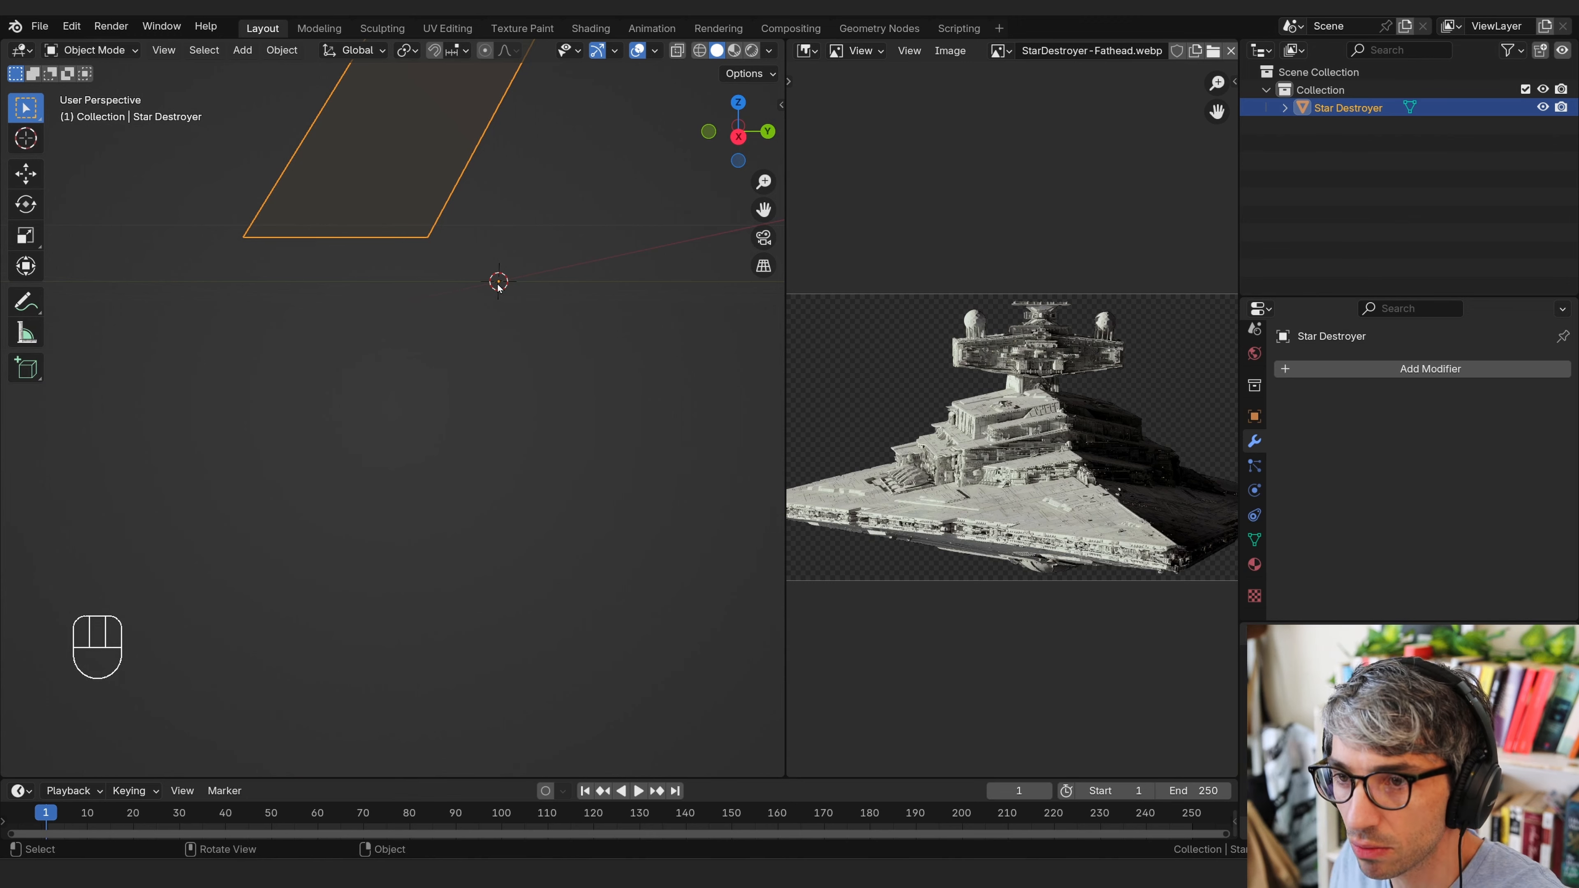
scroll(498, 286, "down", 3)
mouse_move(539, 316)
middle_mouse_down()
mouse_move(542, 353)
mouse_move(532, 324)
middle_mouse_up()
Add a cube mesh to the scene and move it beside the half hull
key("shift+a")
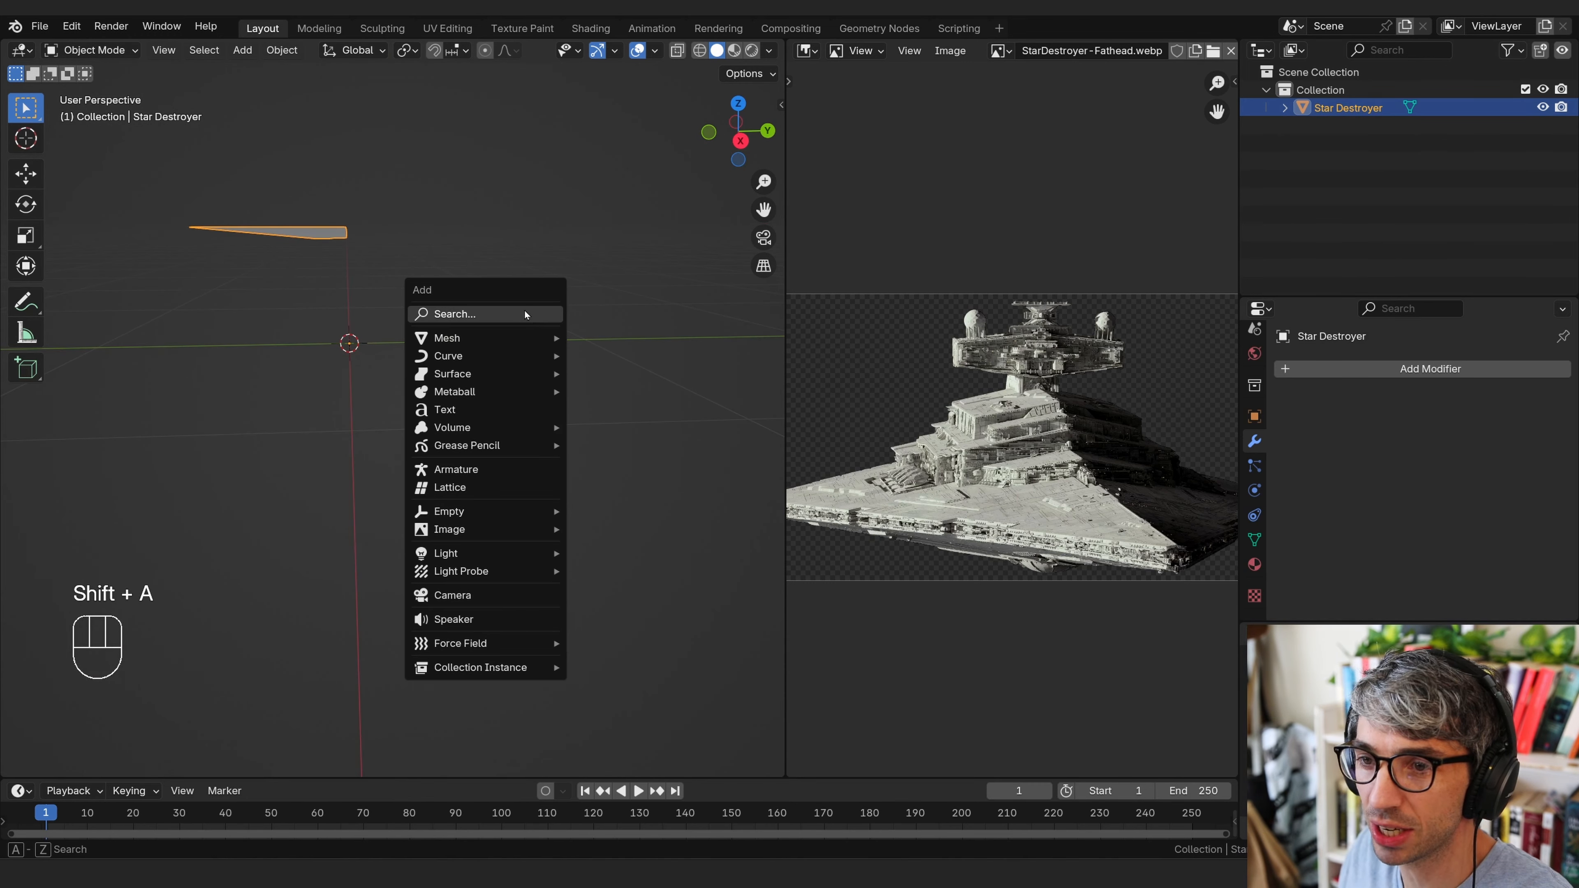
mouse_move(519, 336)
left_click(628, 356)
key("g")
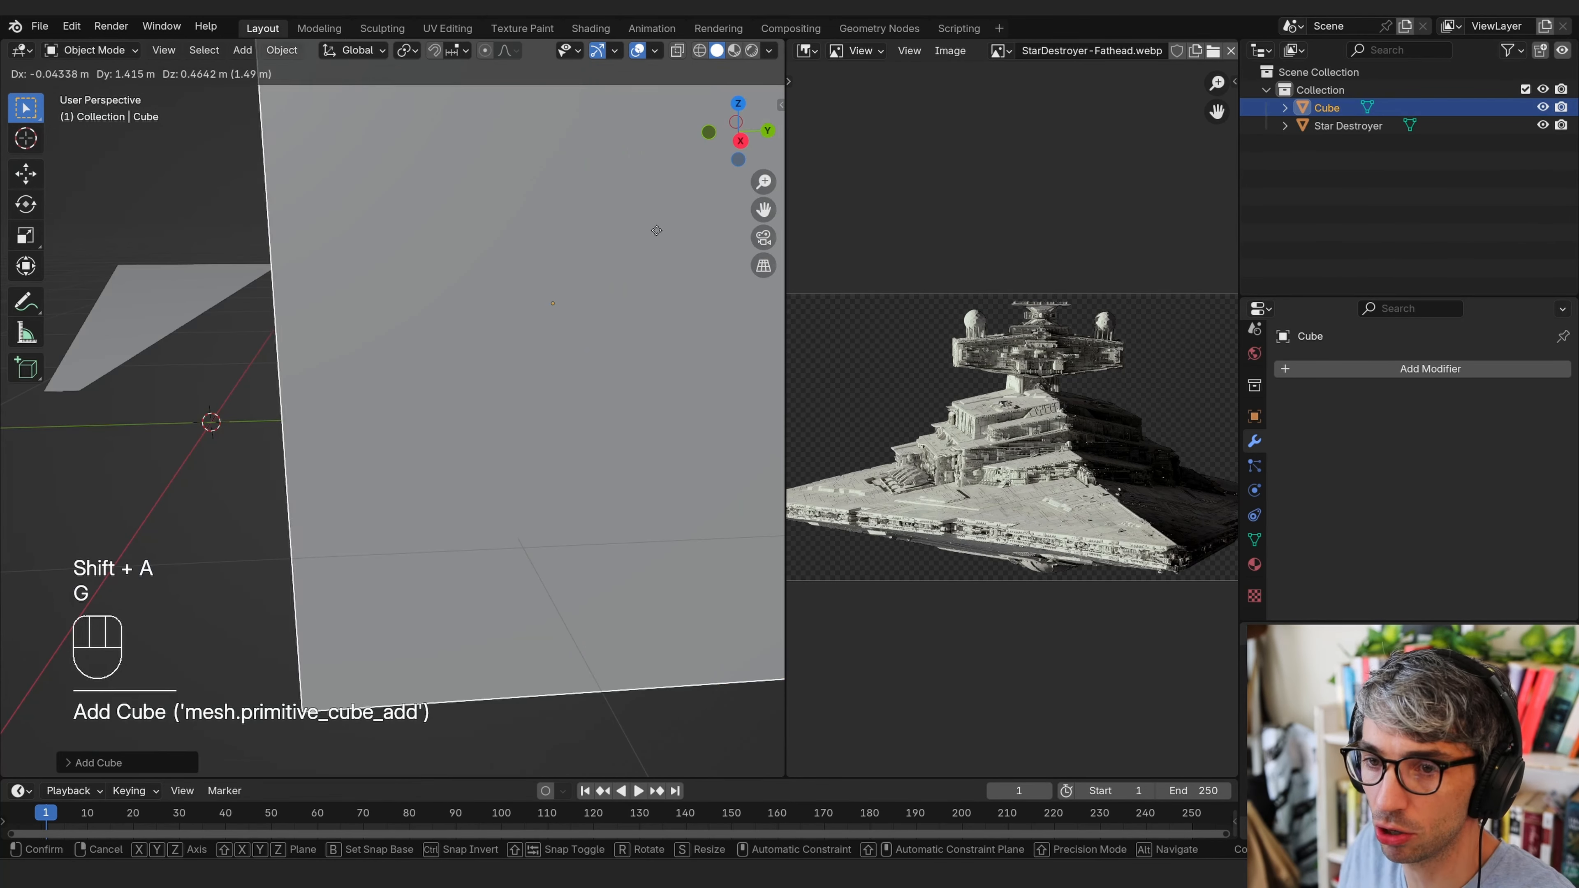
left_click(657, 230)
scroll(640, 255, "down", 7)
middle_click_drag(433, 343, 464, 367)
left_click(464, 366)
middle_click_drag(536, 410, 610, 363)
scroll(541, 381, "up", 3)
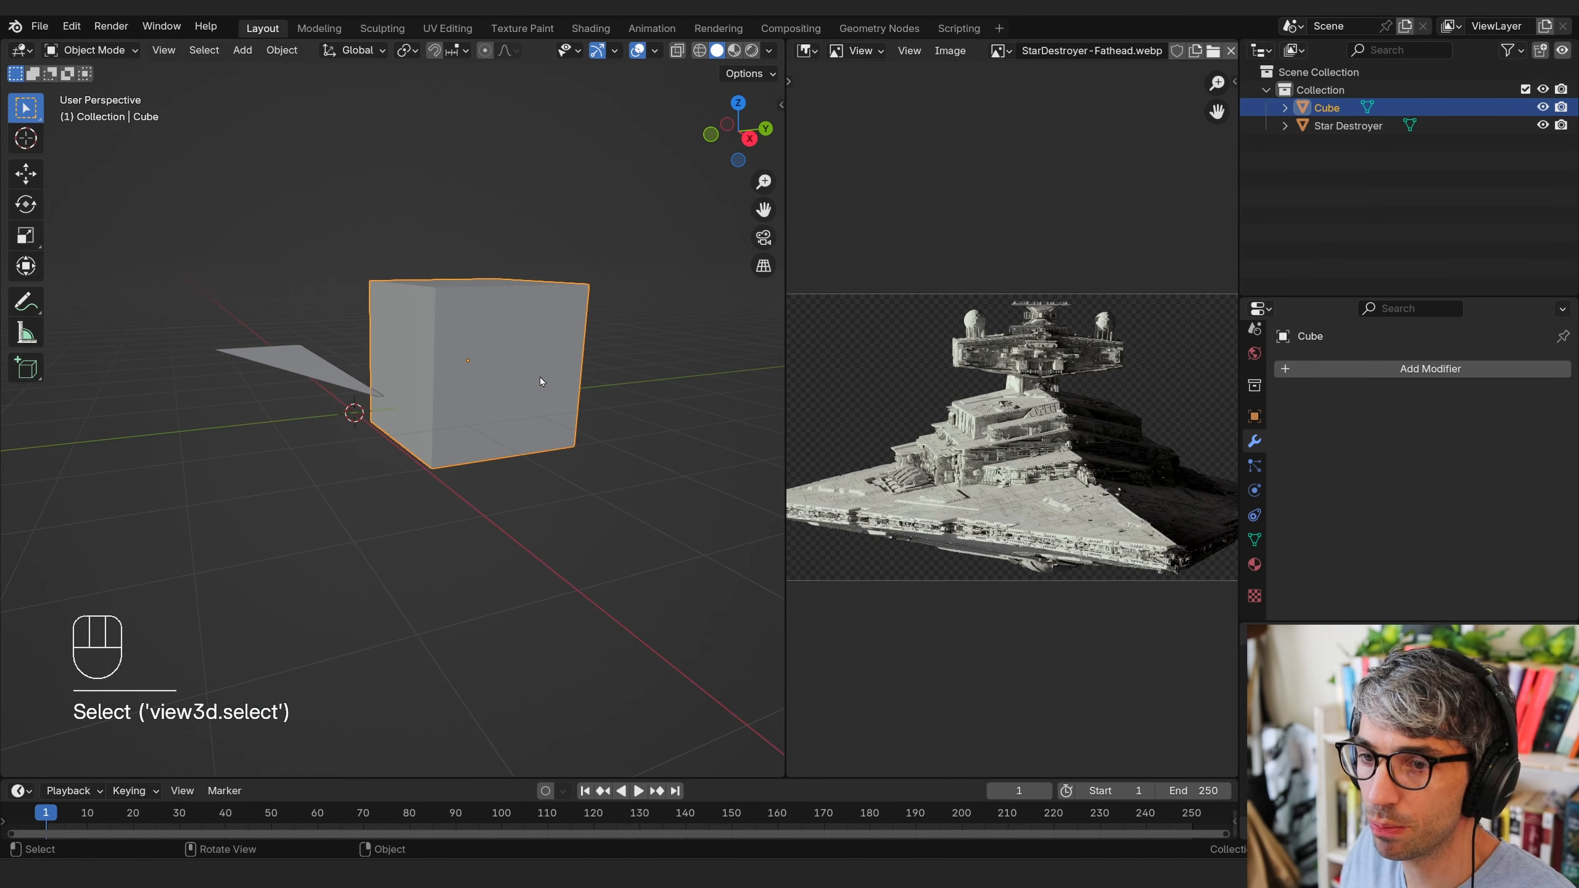
Check the transform pivot point options and rotate the cube about its own centre with Median Point kept
middle_click_drag(486, 244, 575, 363)
key("r")
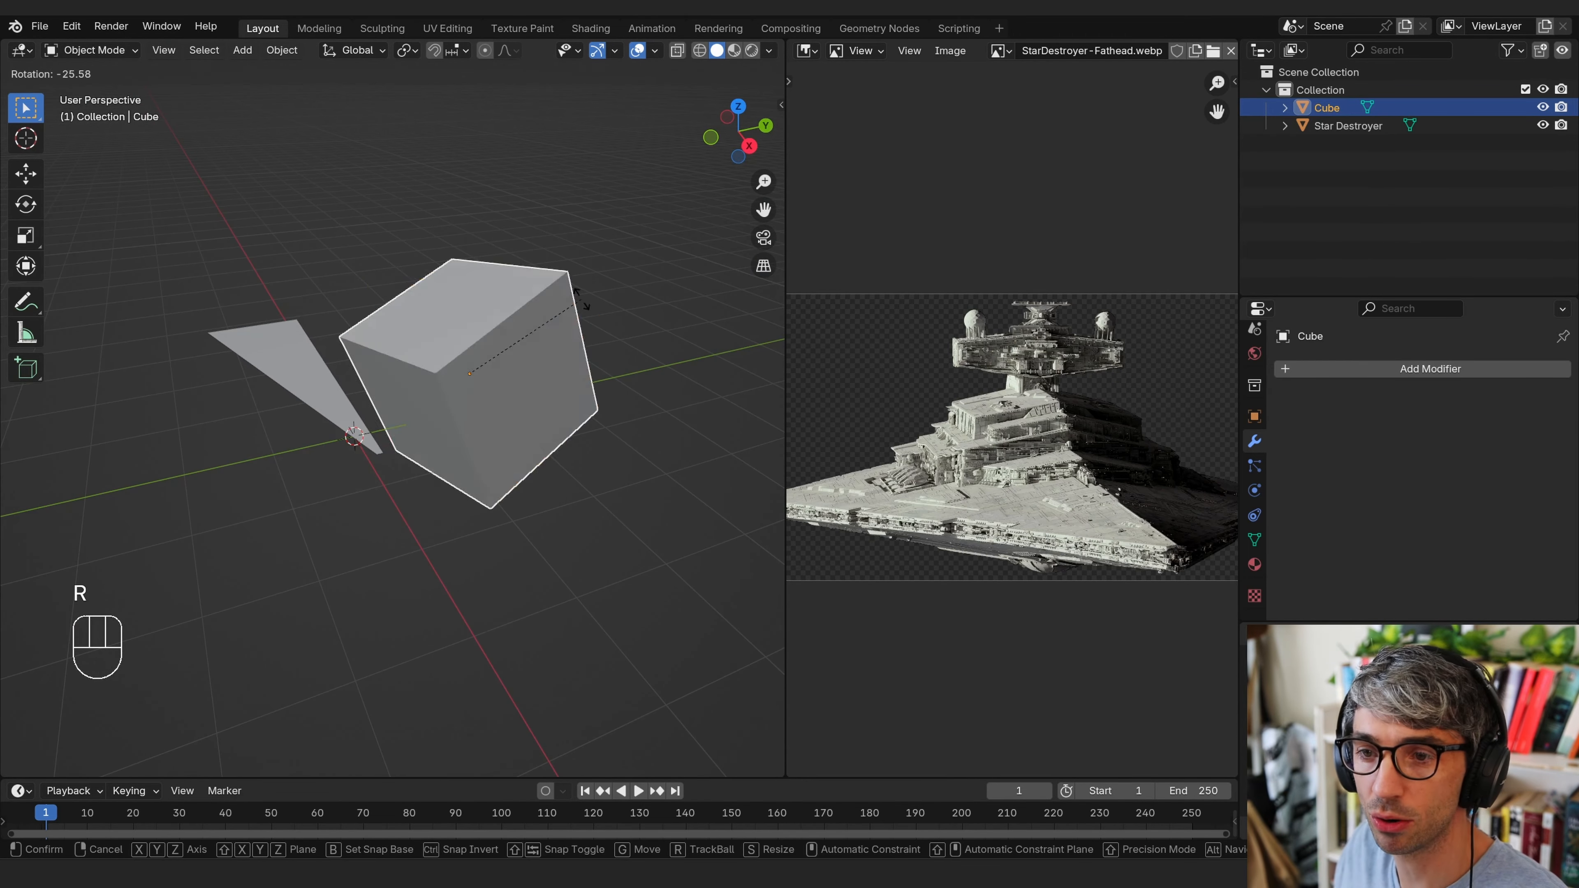
right_click(396, 442)
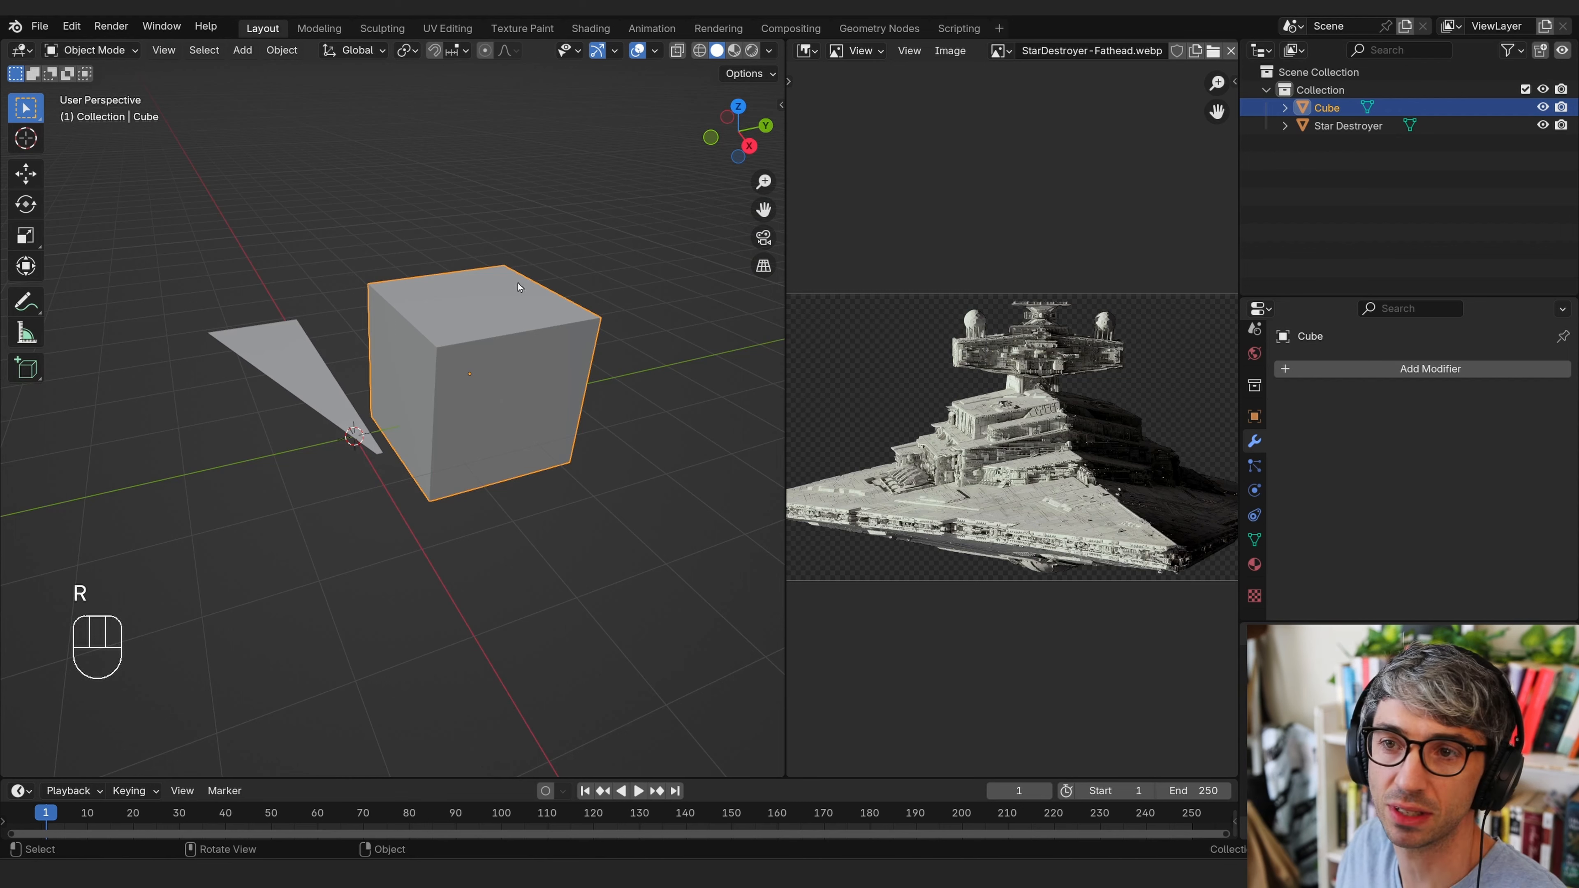
left_click(411, 51)
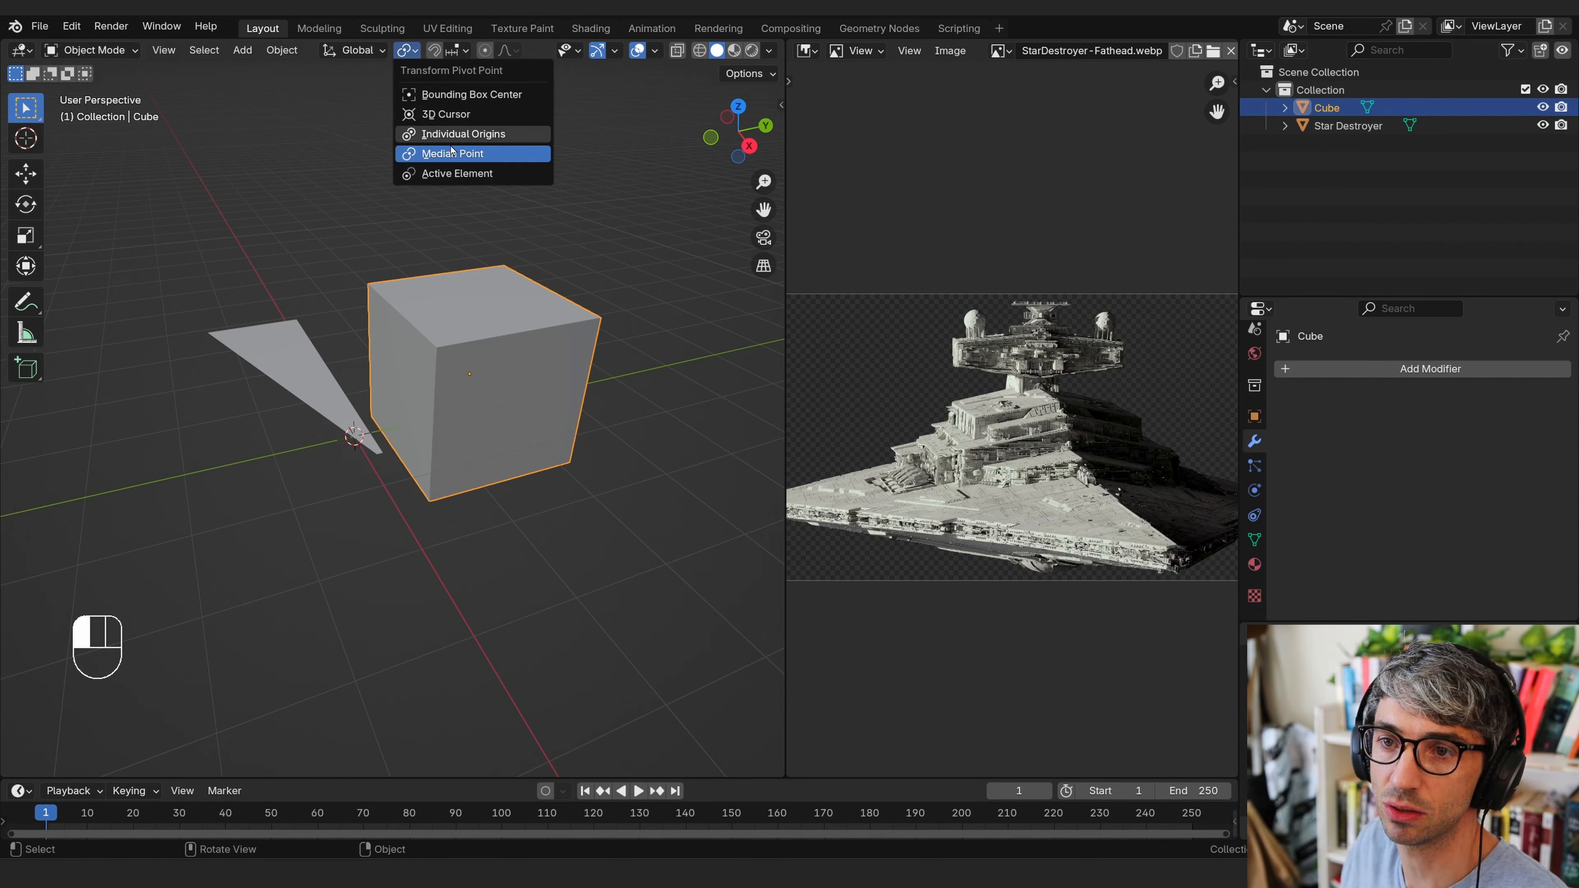
left_click(543, 360)
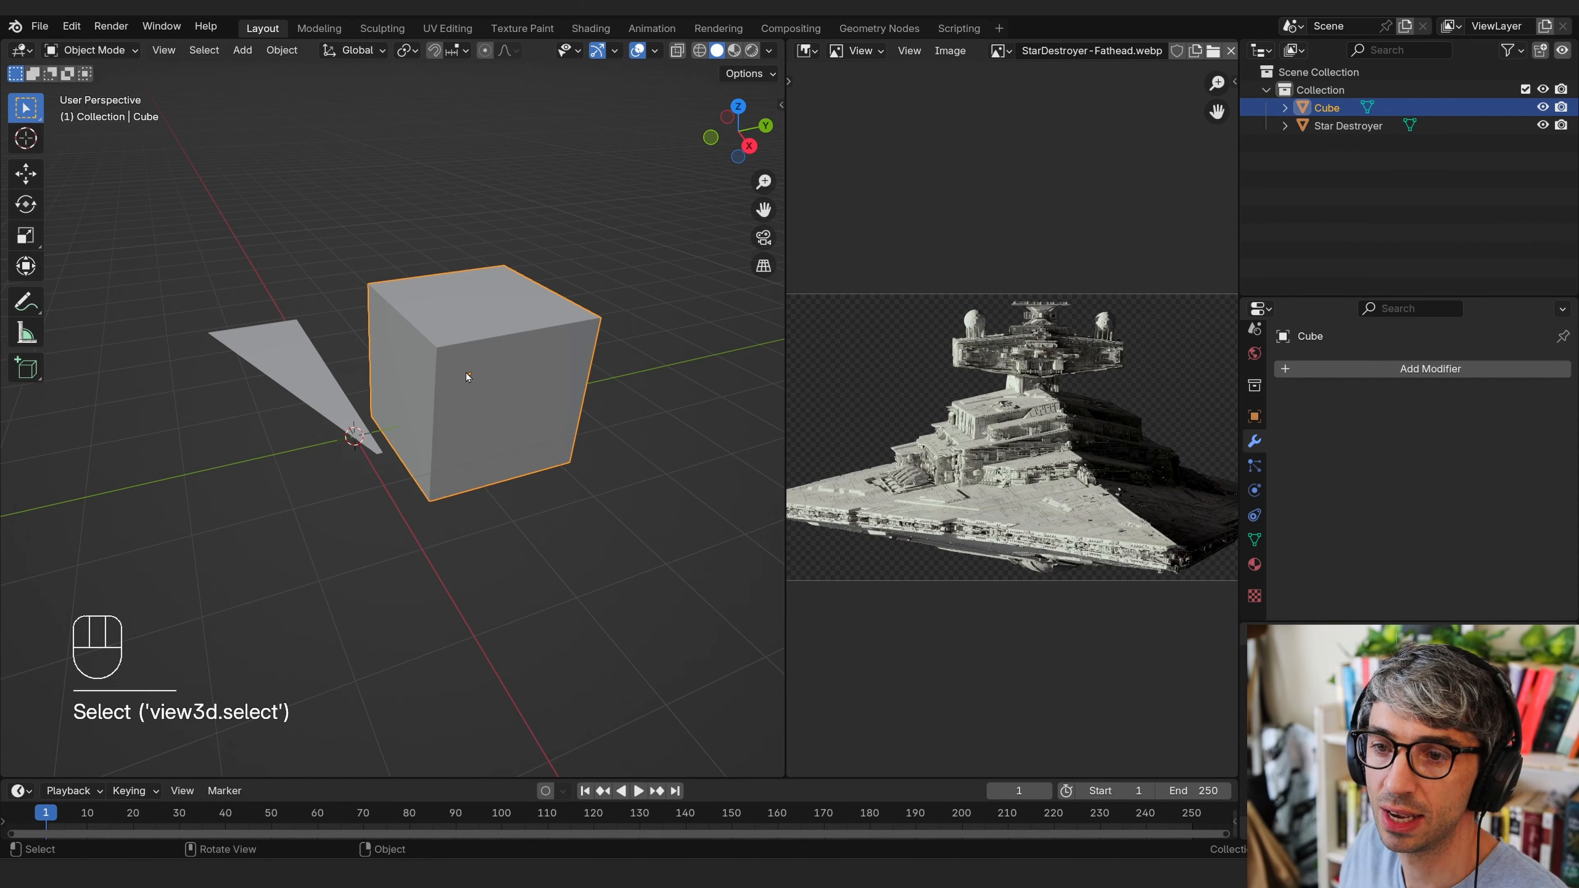
key("r")
left_click(498, 373)
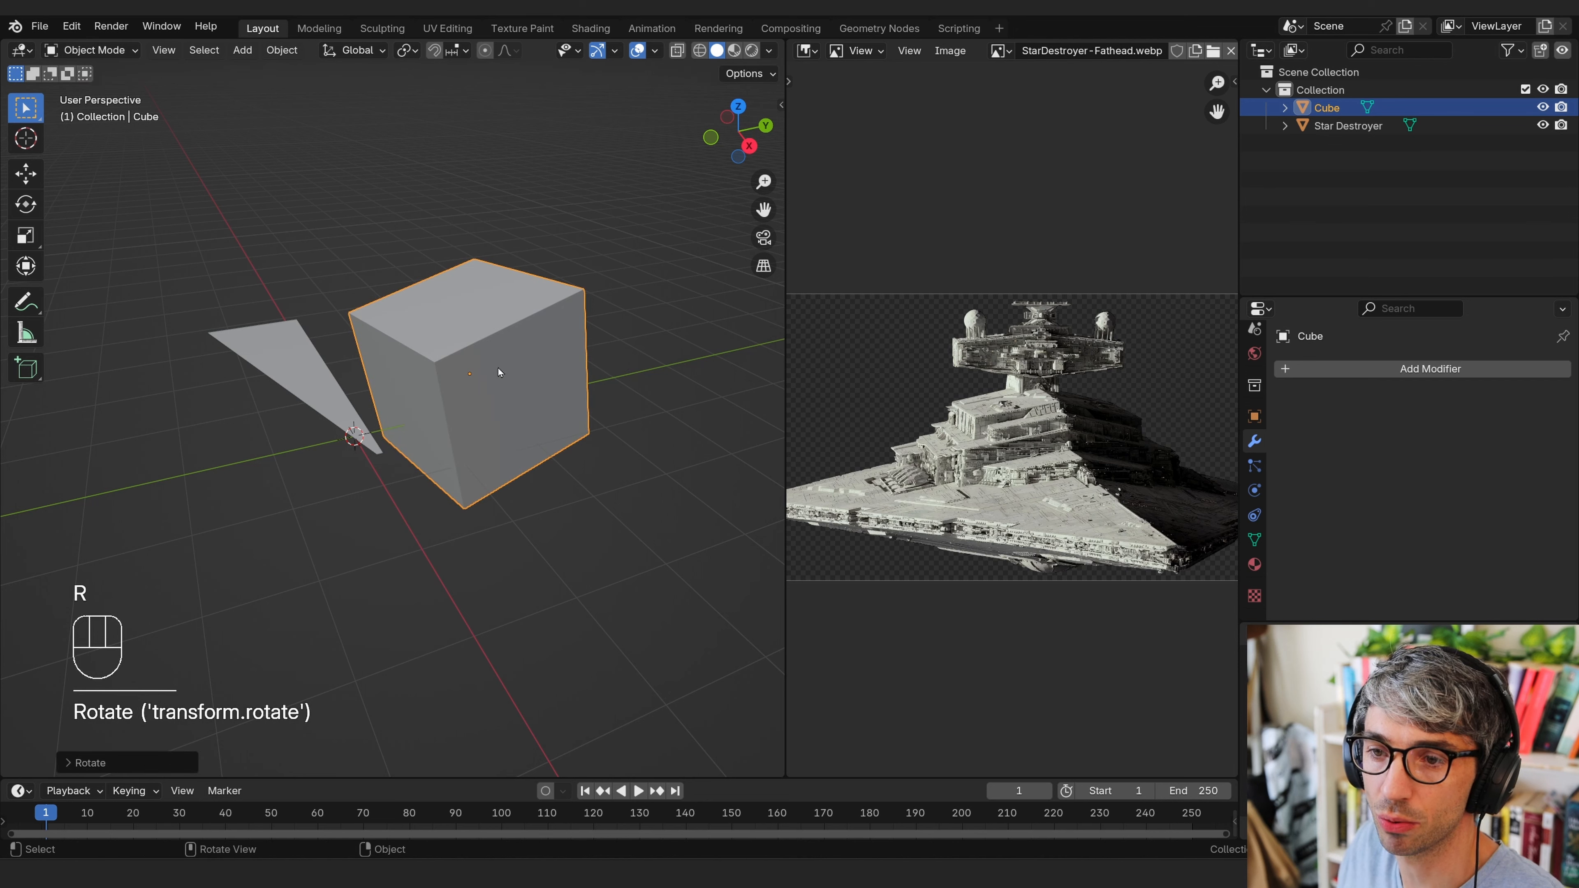
In Edit Mode, select one upper corner vertex of the cube and snap the 3D cursor to it
key("Tab")
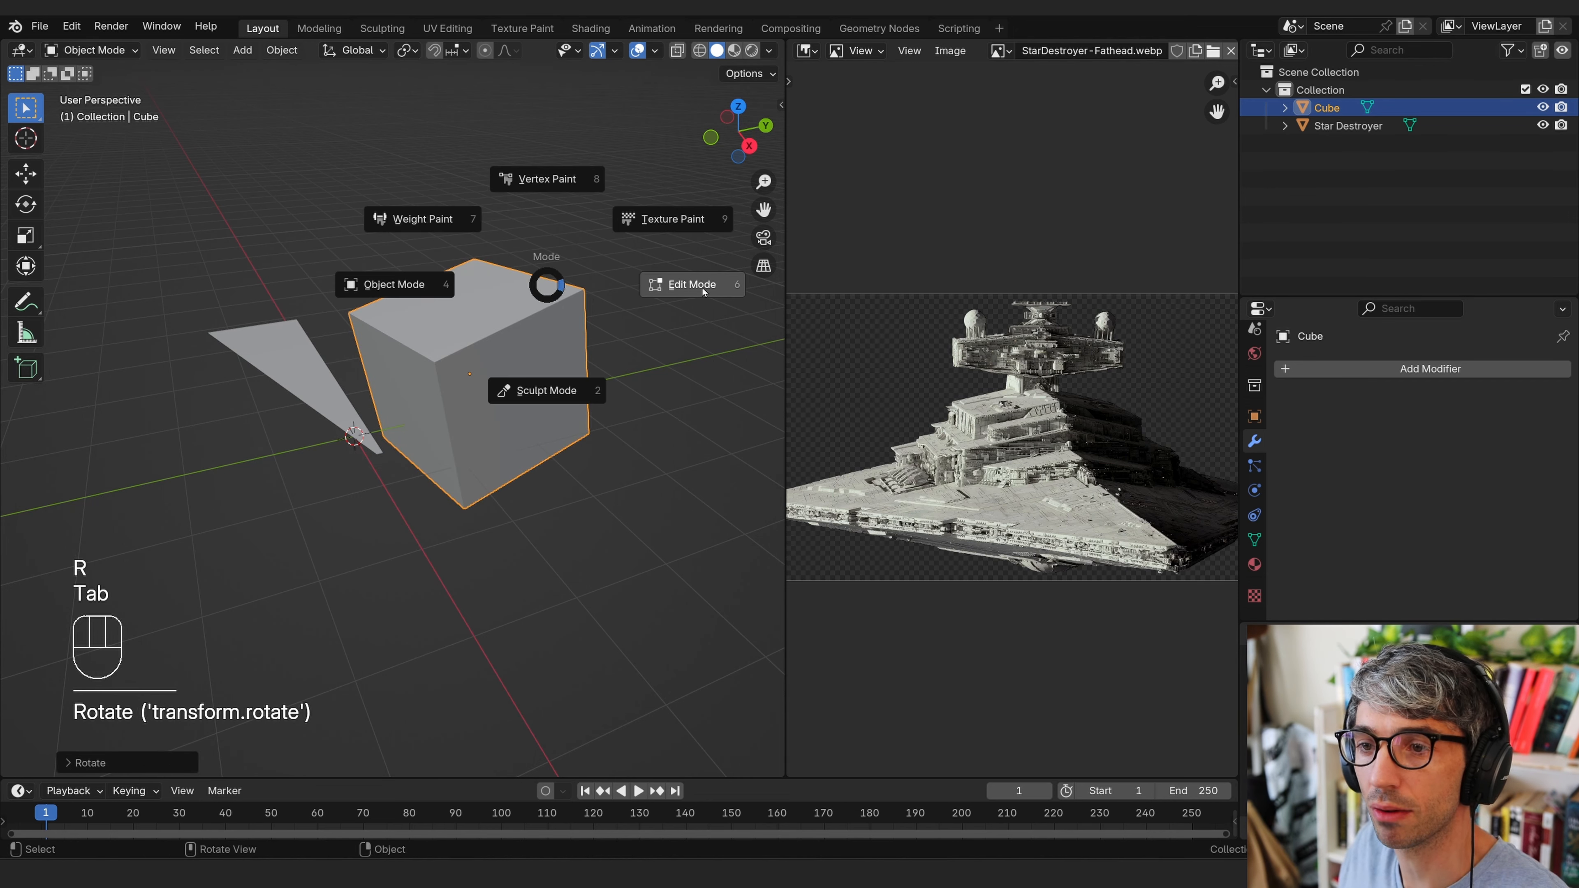
key("Escape")
middle_click_drag(533, 313, 553, 316)
key("Tab")
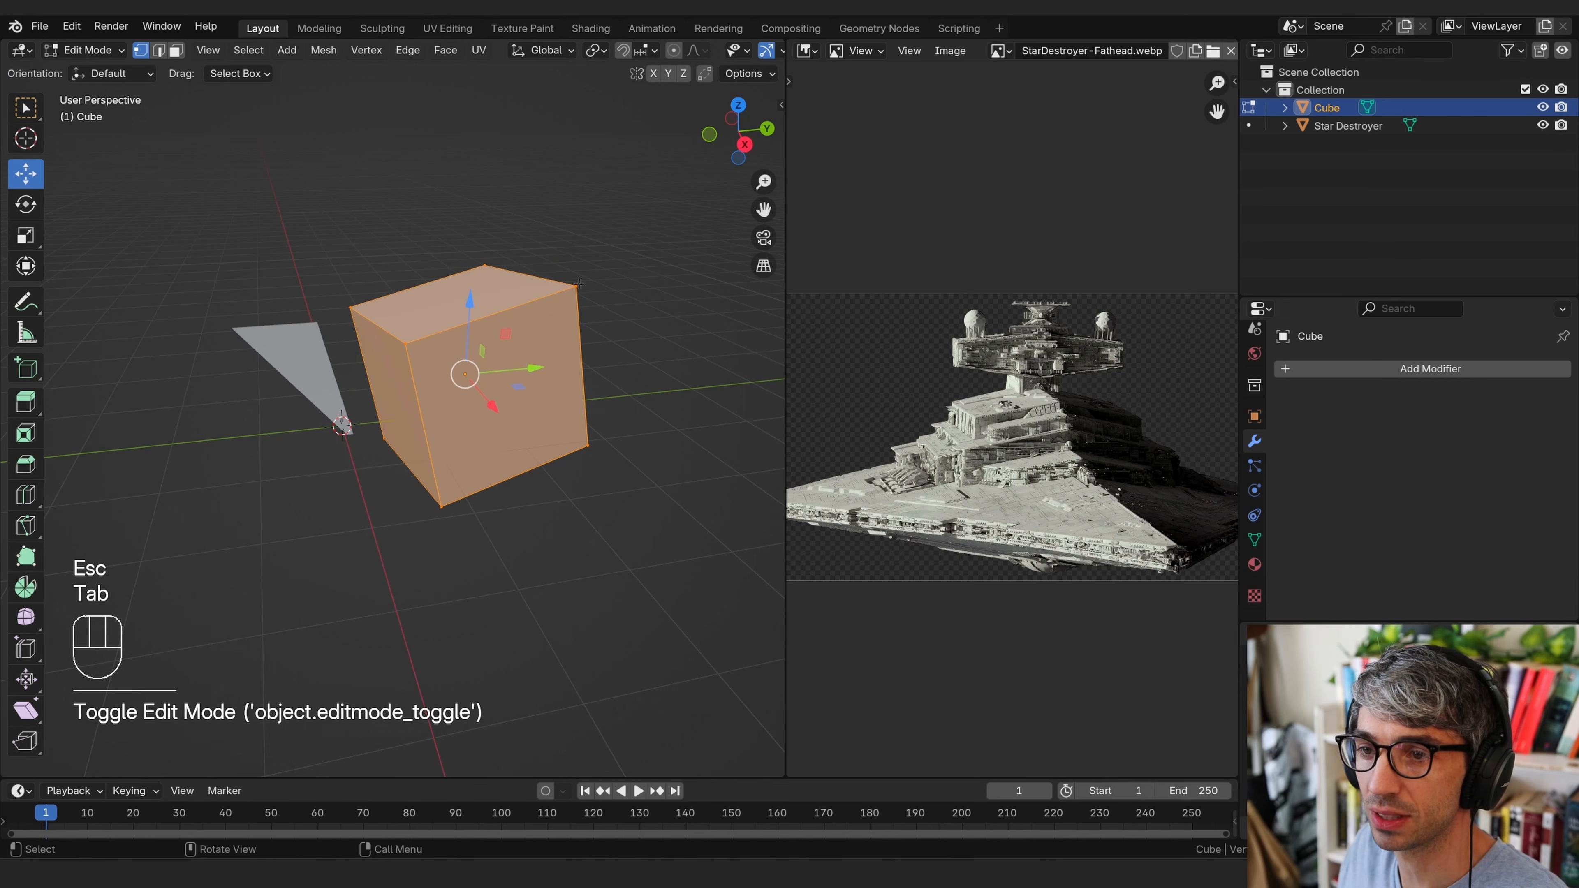
left_click(577, 285)
key("shift+s")
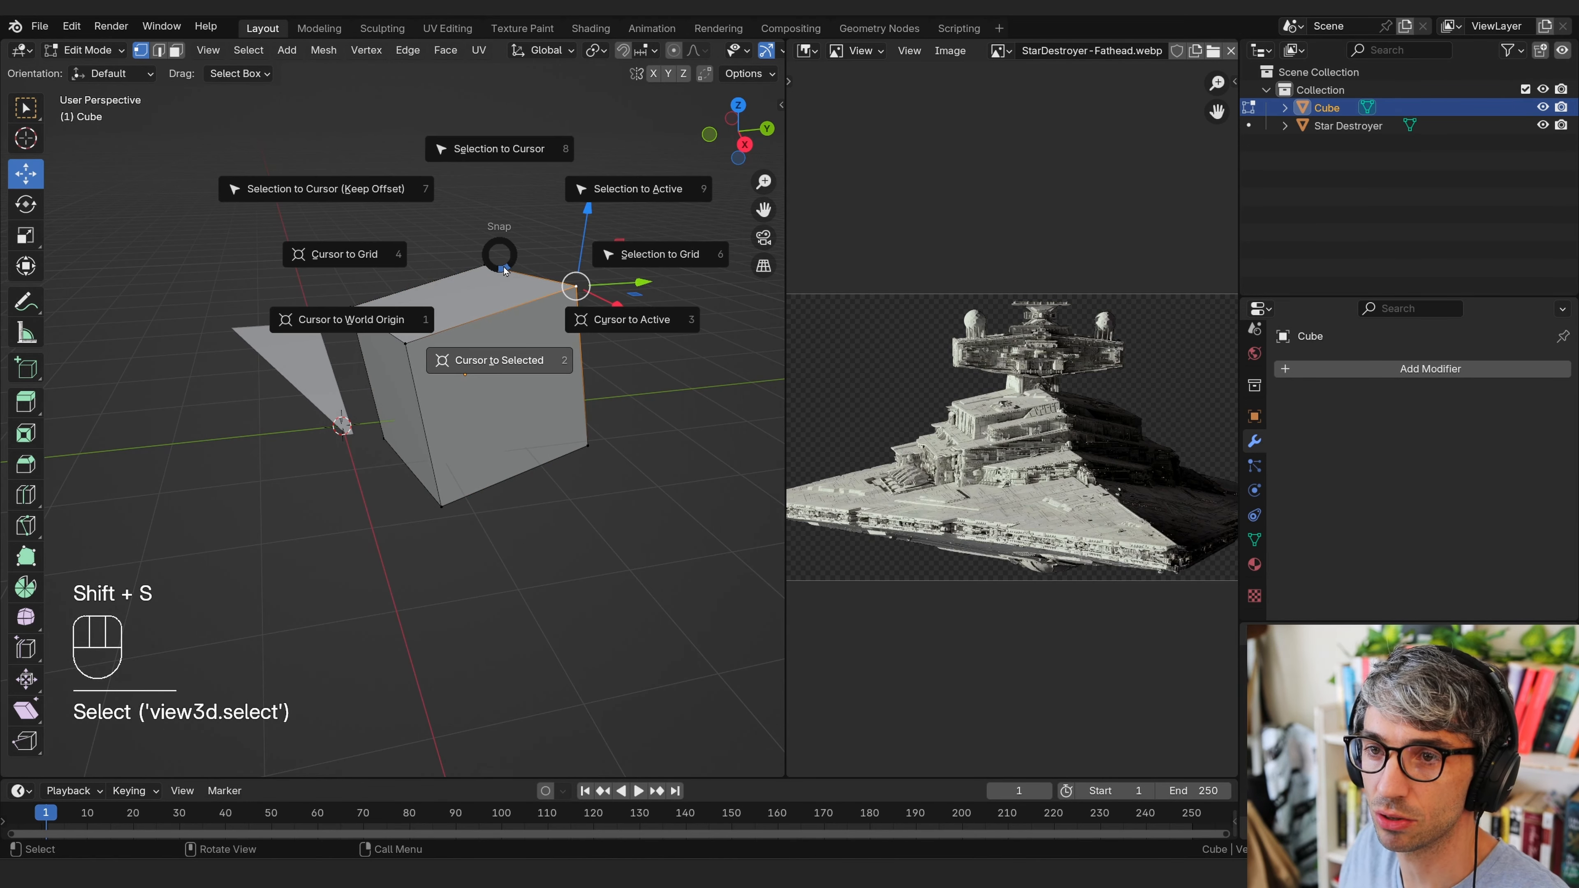
left_click(505, 336)
Return to Object Mode and set the cube's origin to the 3D cursor
key("Tab")
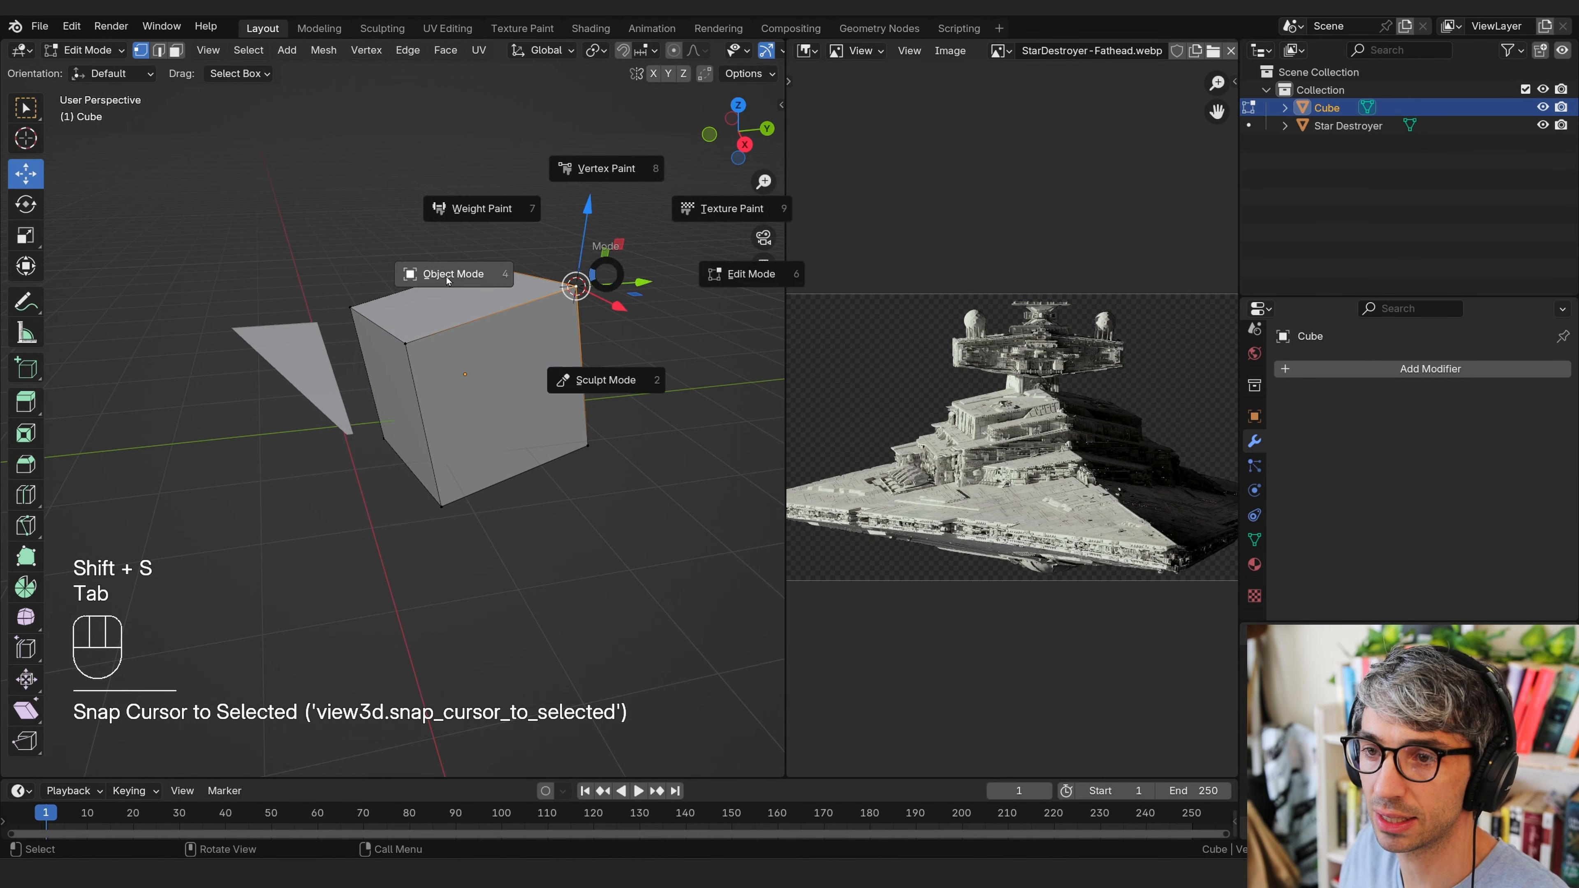
left_click(281, 50)
mouse_move(313, 89)
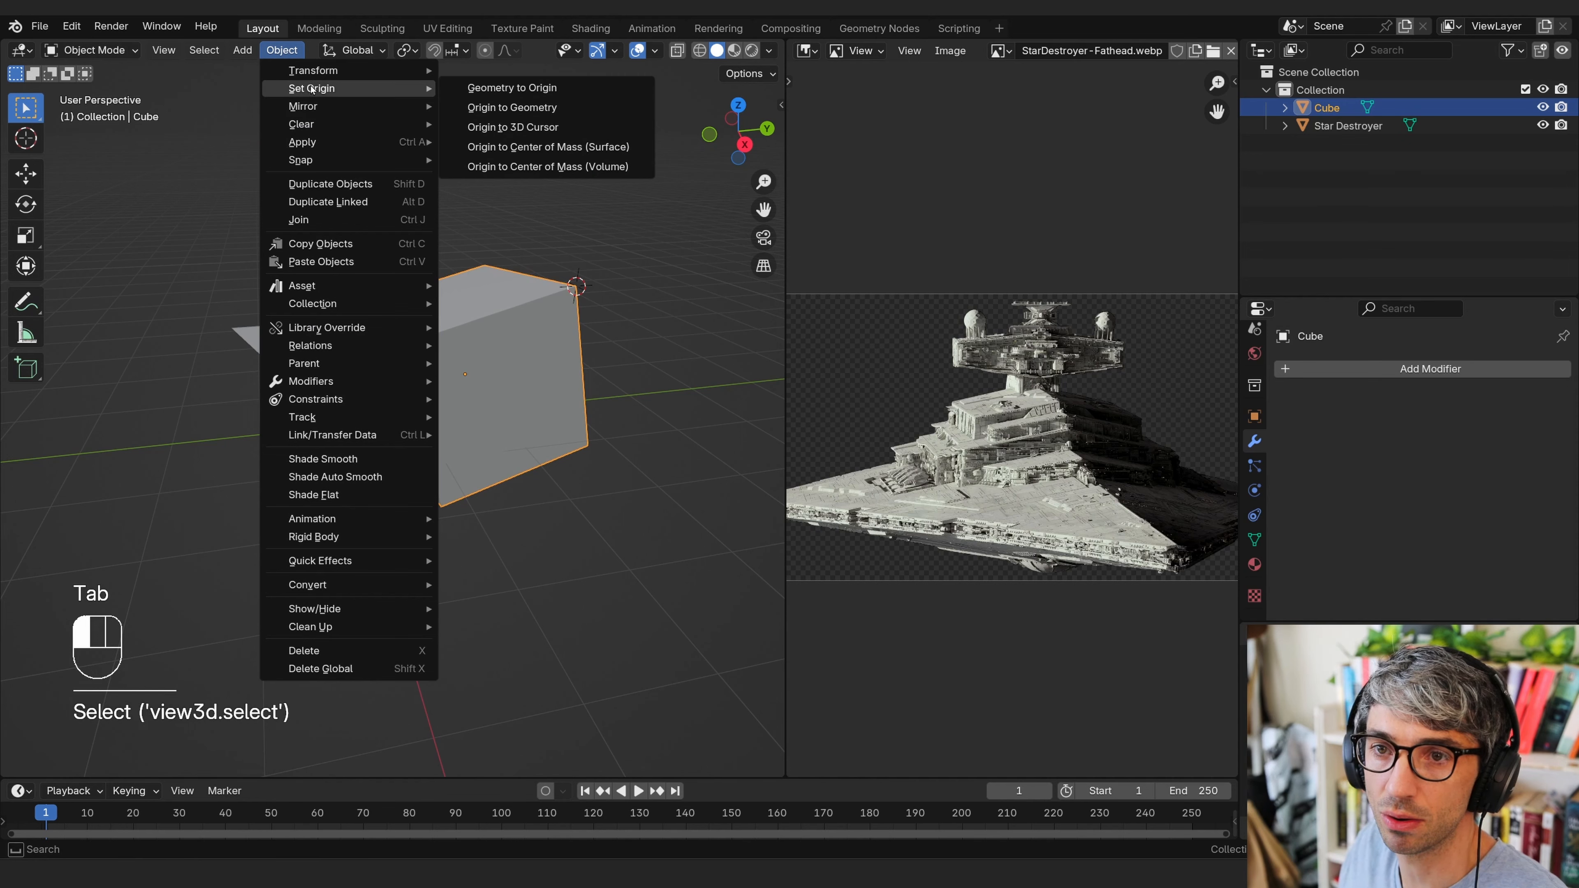
left_click(544, 127)
left_click(581, 283)
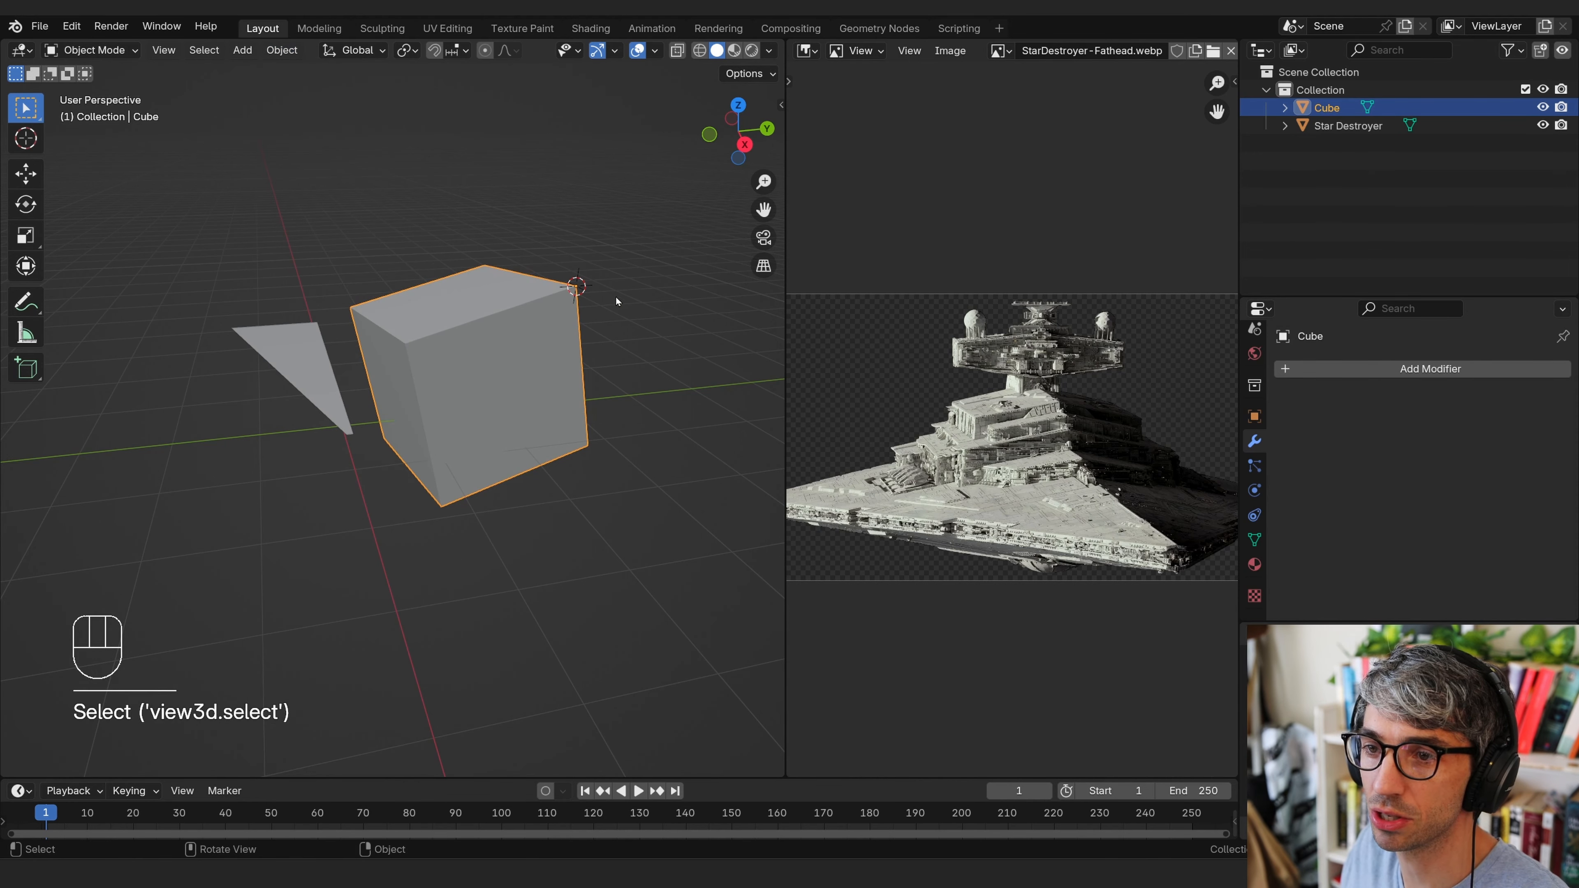
Move the cube away from the 3D cursor and rotate it around its new corner origin
key("g")
left_click(638, 207)
middle_click_drag(637, 207, 577, 196, "shift")
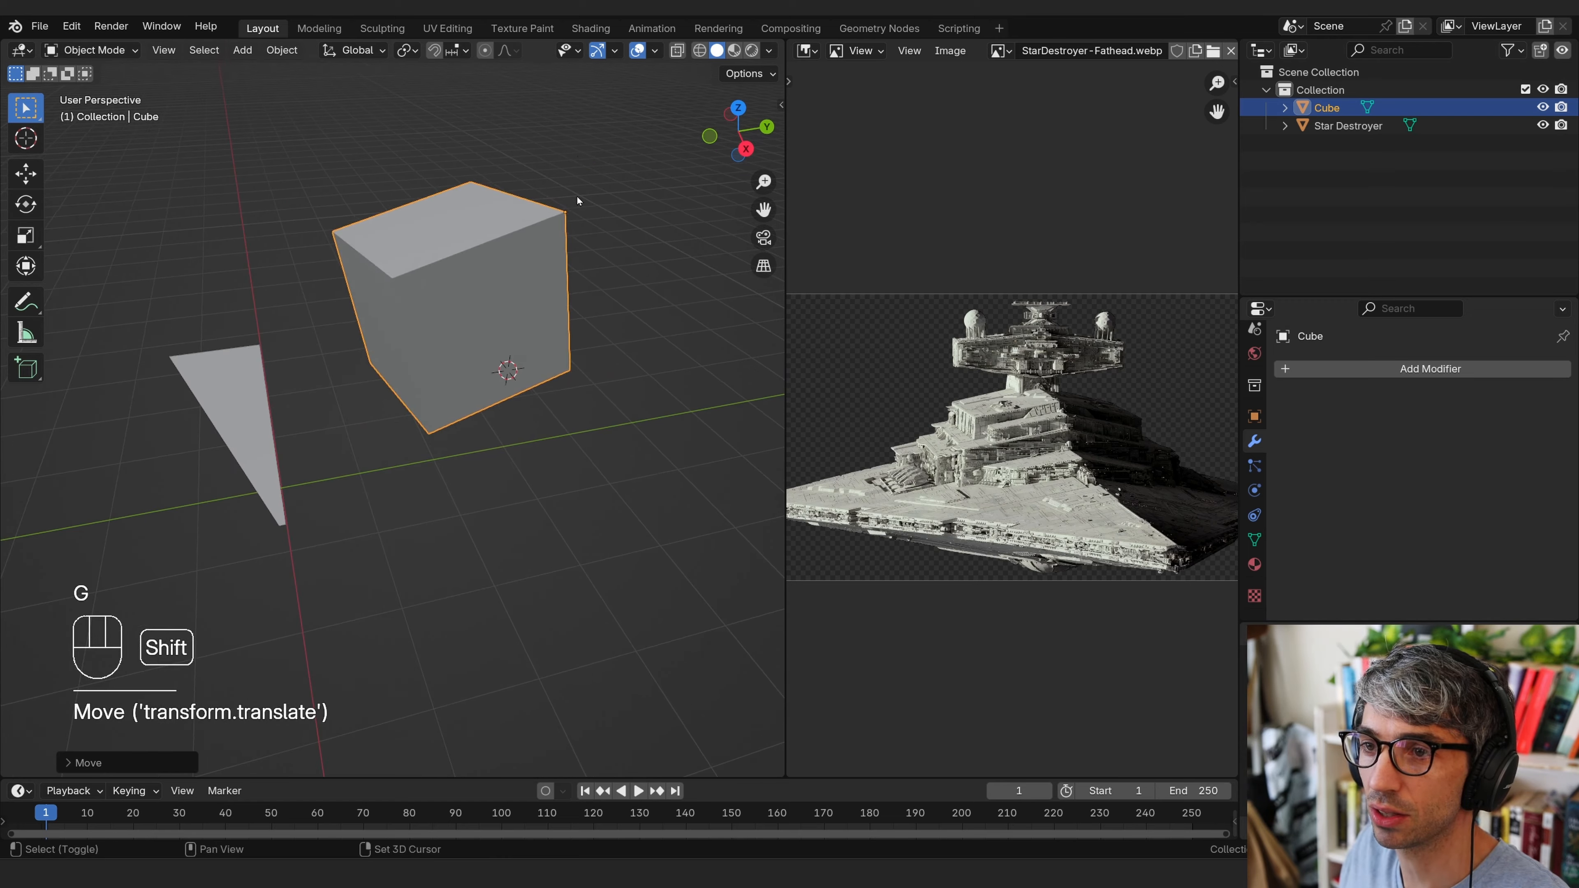
key("r")
key("r")
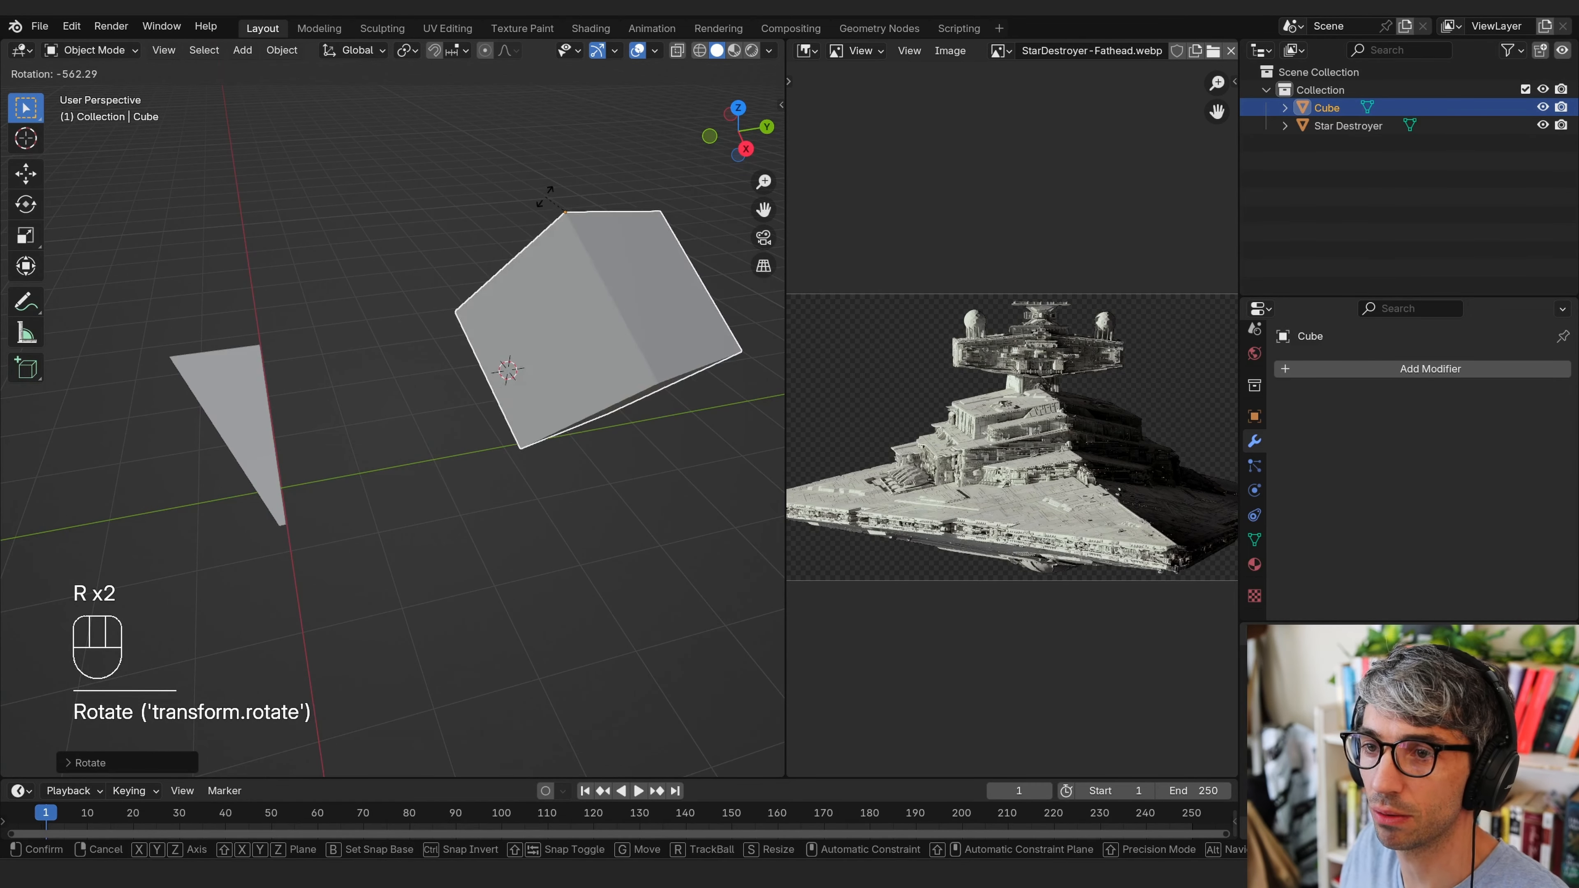
left_click(556, 187)
Delete the test cube from the scene
key("x")
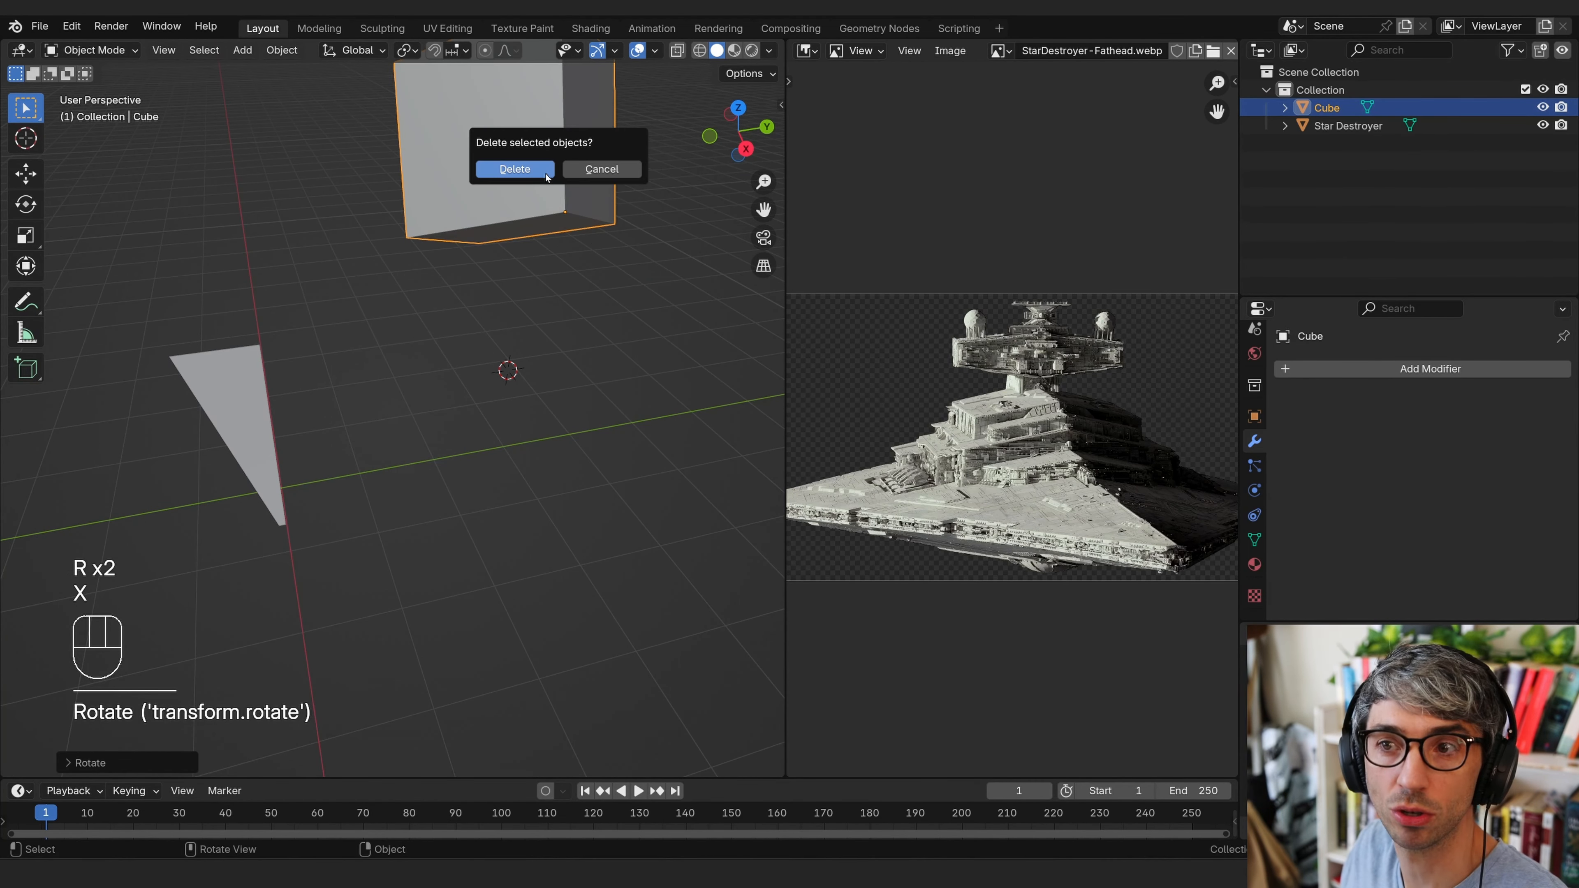
left_click(544, 174)
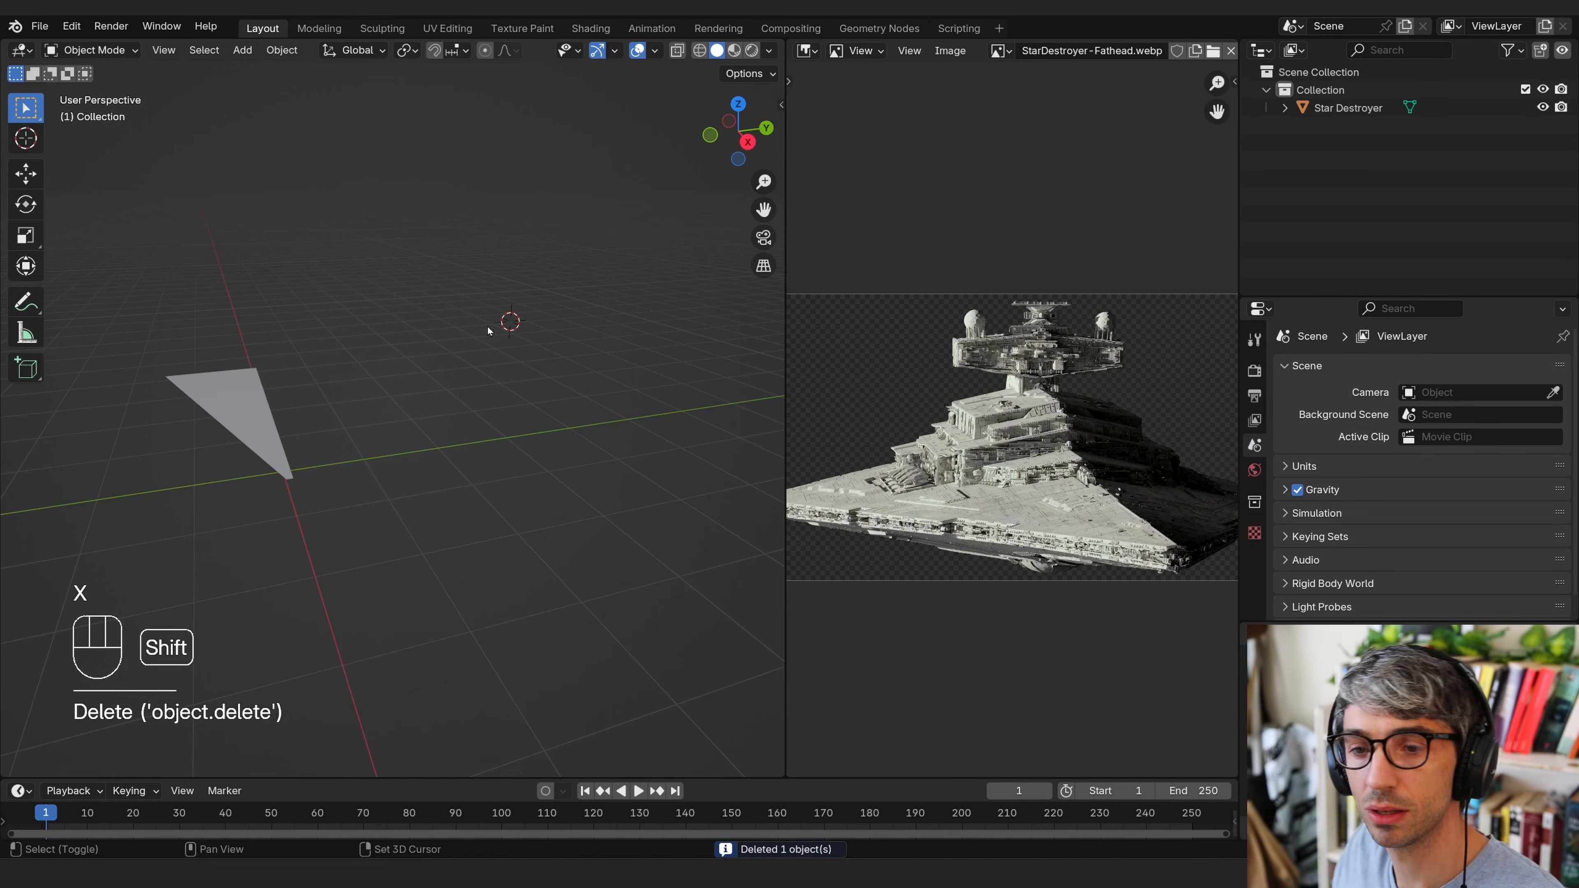
middle_click_drag(490, 331, 640, 248, "shift")
middle_click_drag(640, 249, 525, 322)
Select all of the Star Destroyer's vertices in Edit Mode and set their median Z to 0 m
left_click(369, 307)
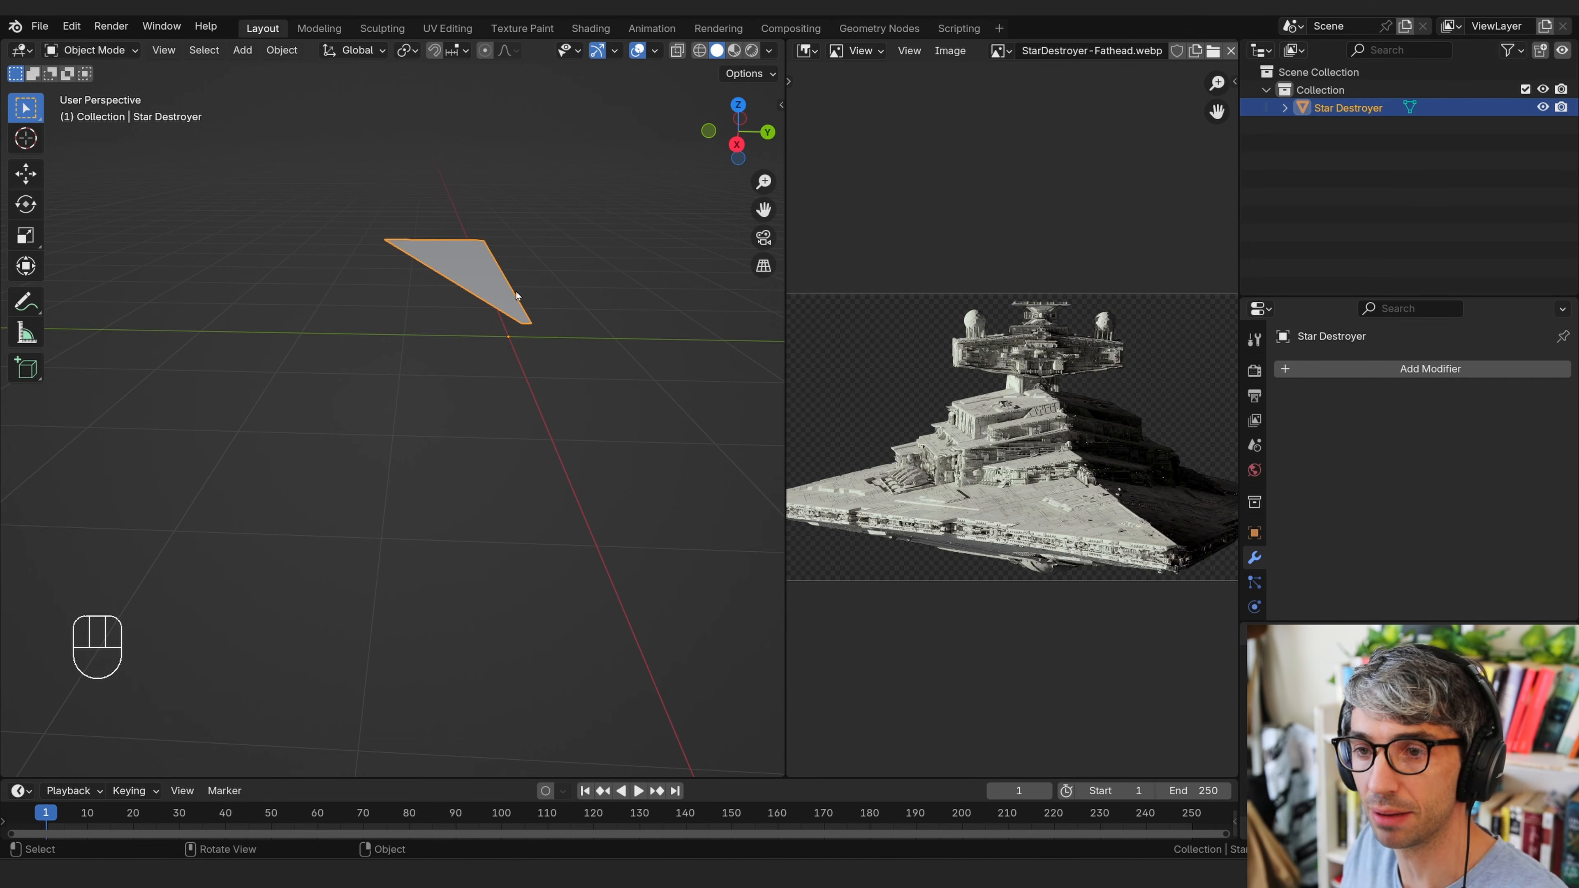
middle_click_drag(507, 296, 453, 259)
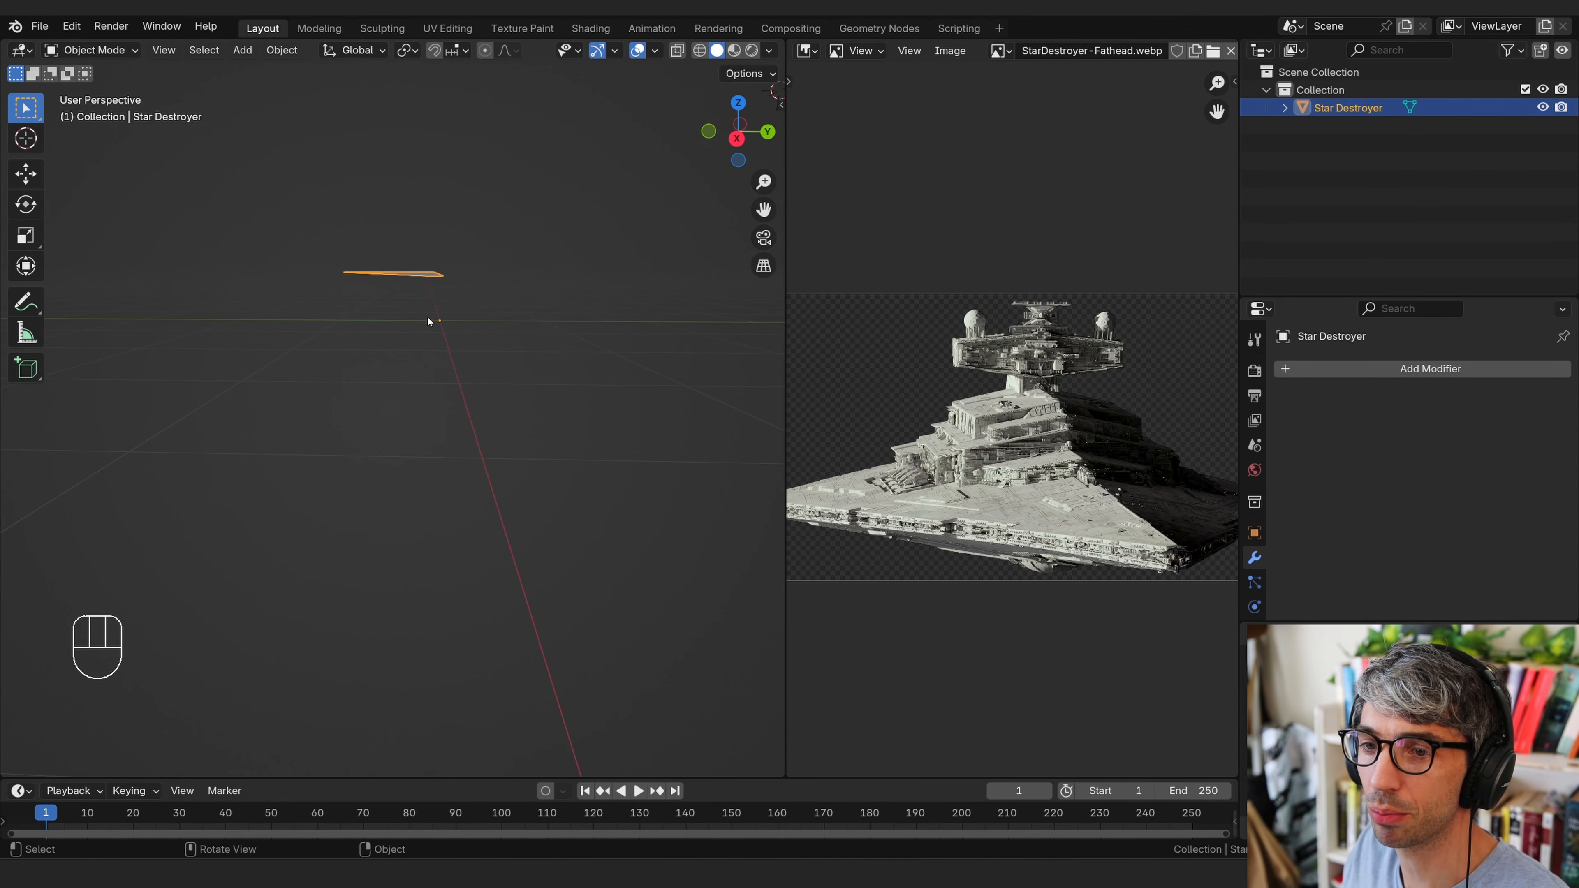
middle_click_drag(428, 321, 501, 283)
key("Tab")
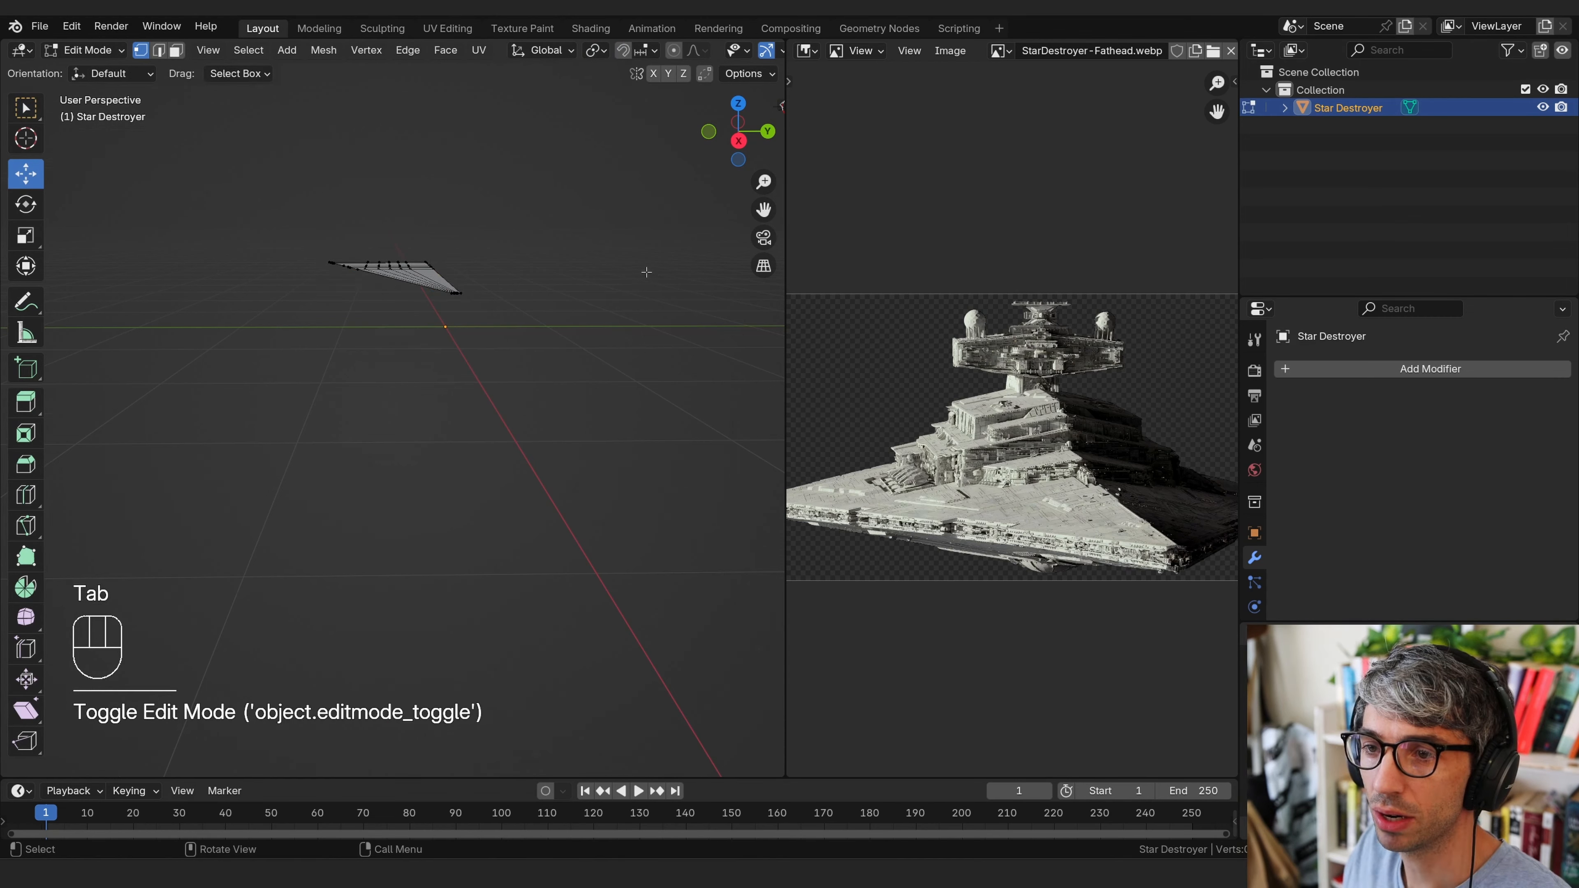
middle_click_drag(646, 272, 560, 257)
key("a")
left_click(781, 106)
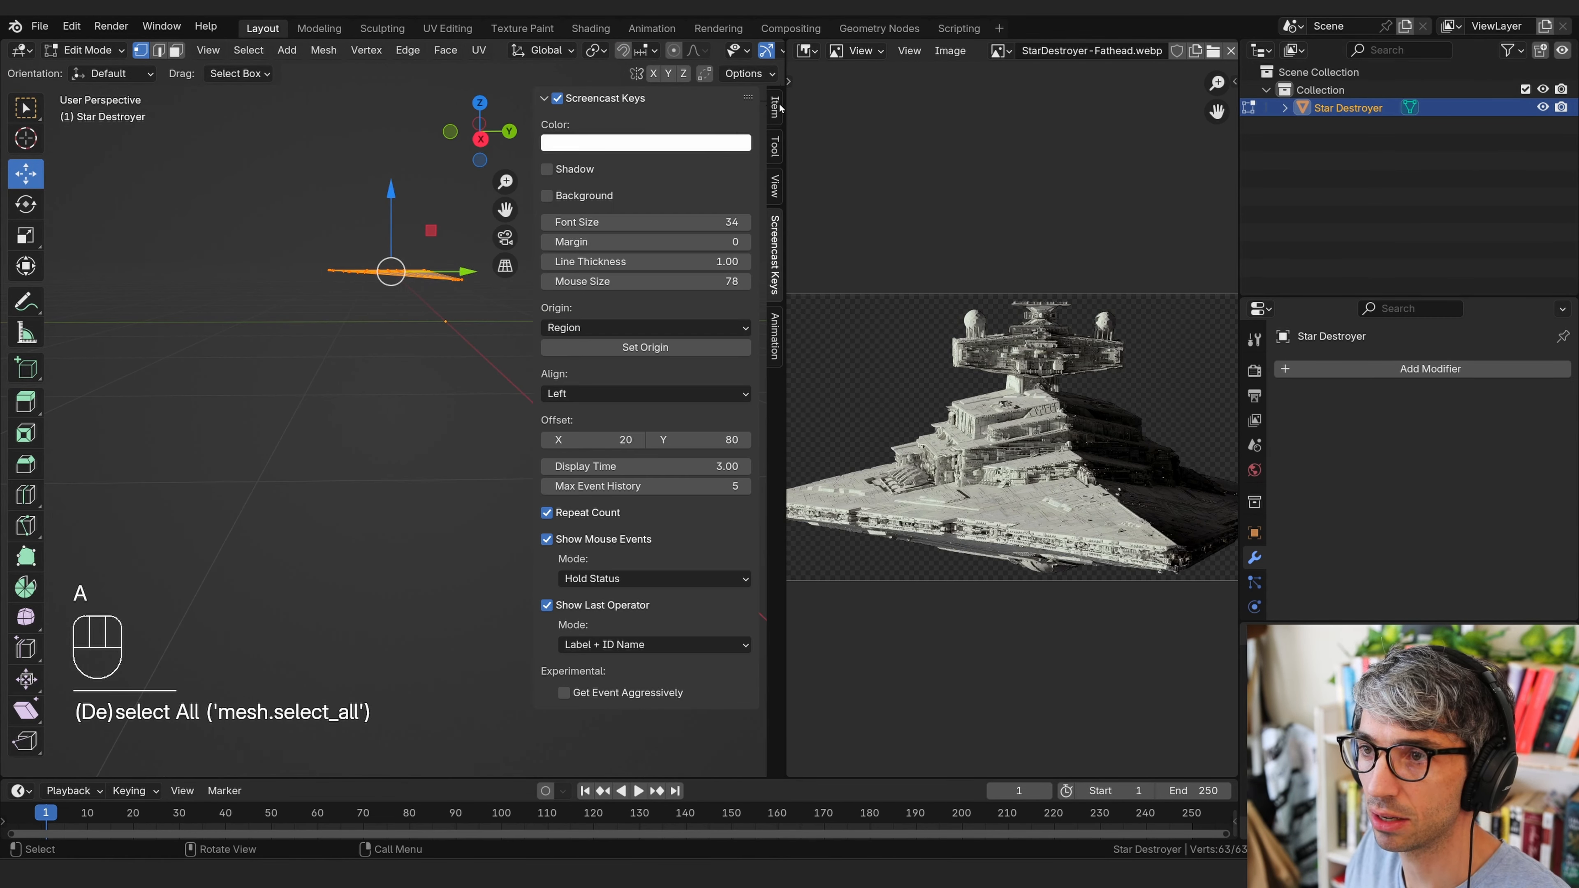
left_click(775, 107)
left_click(775, 146)
left_click(775, 106)
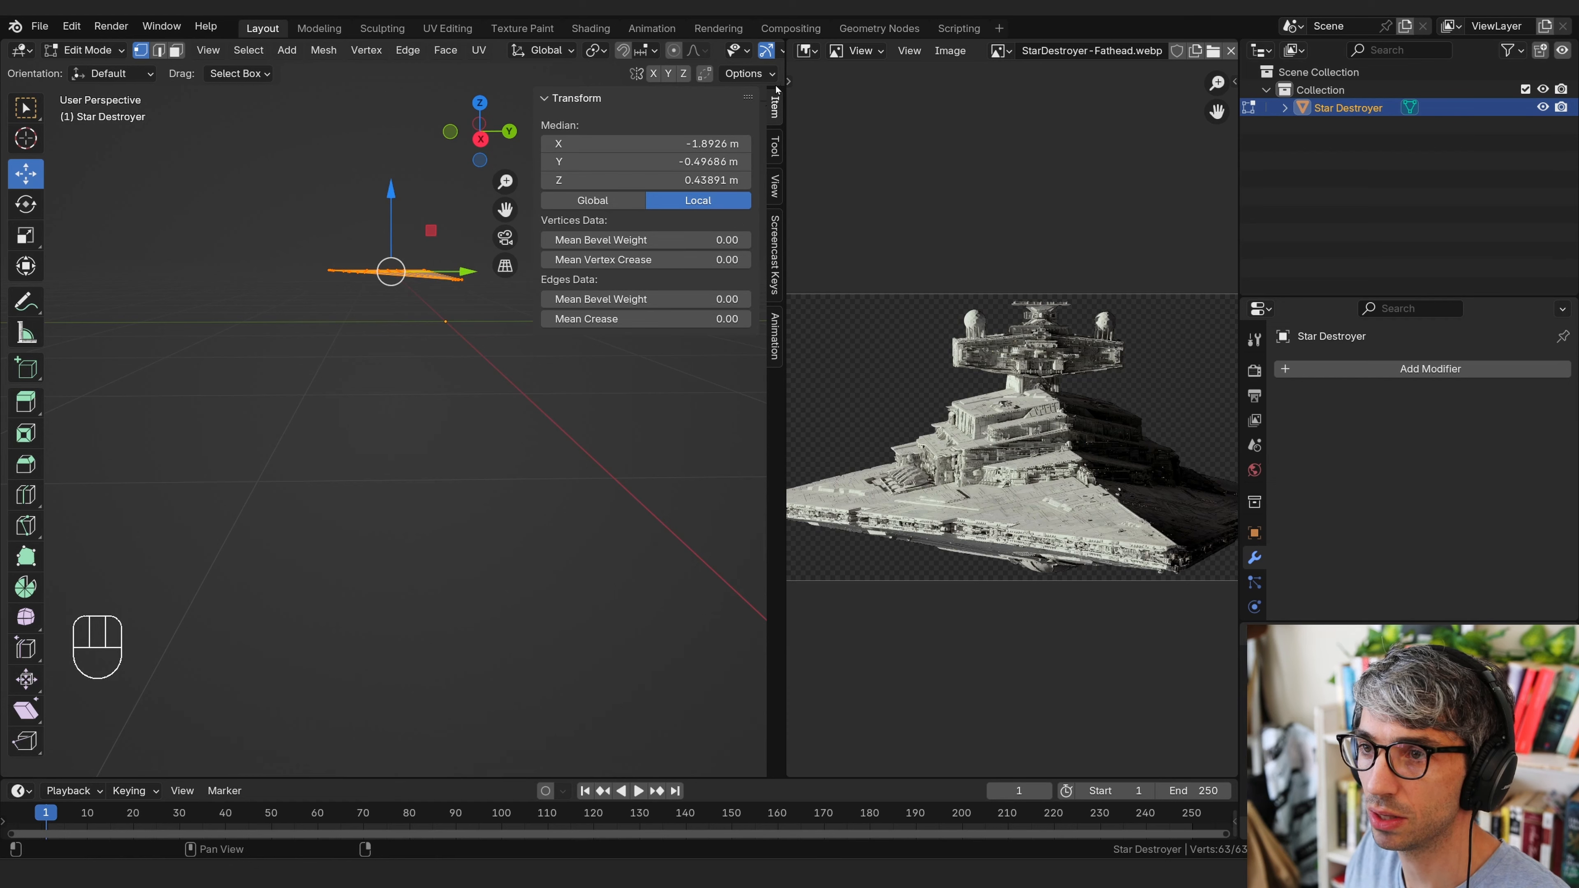
left_click(656, 178)
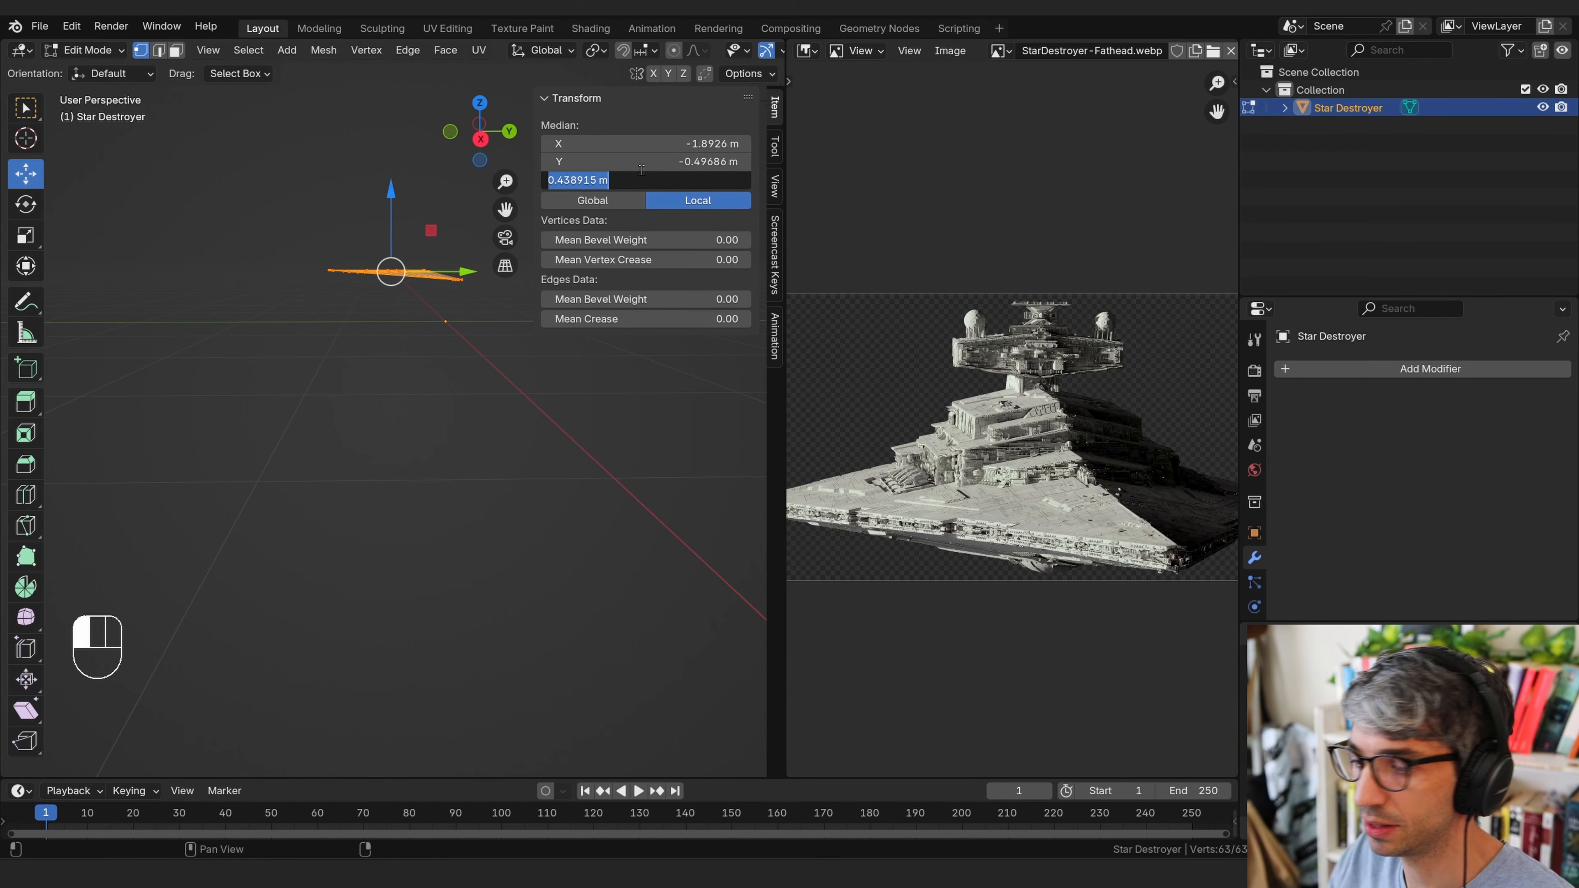
type("0")
key("Return")
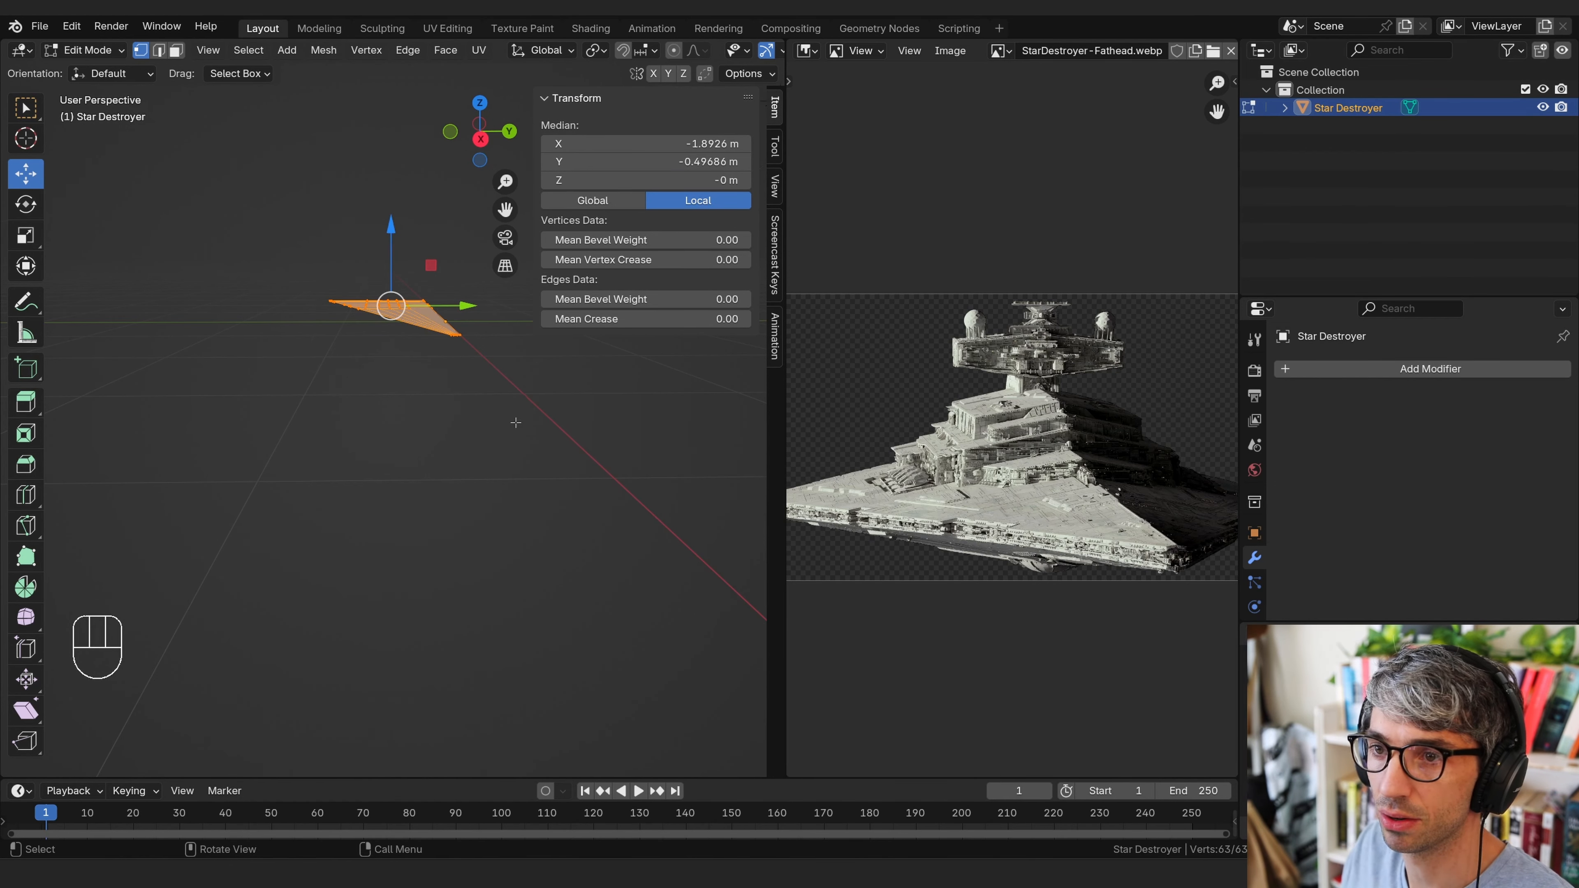
middle_click_drag(515, 422, 491, 398)
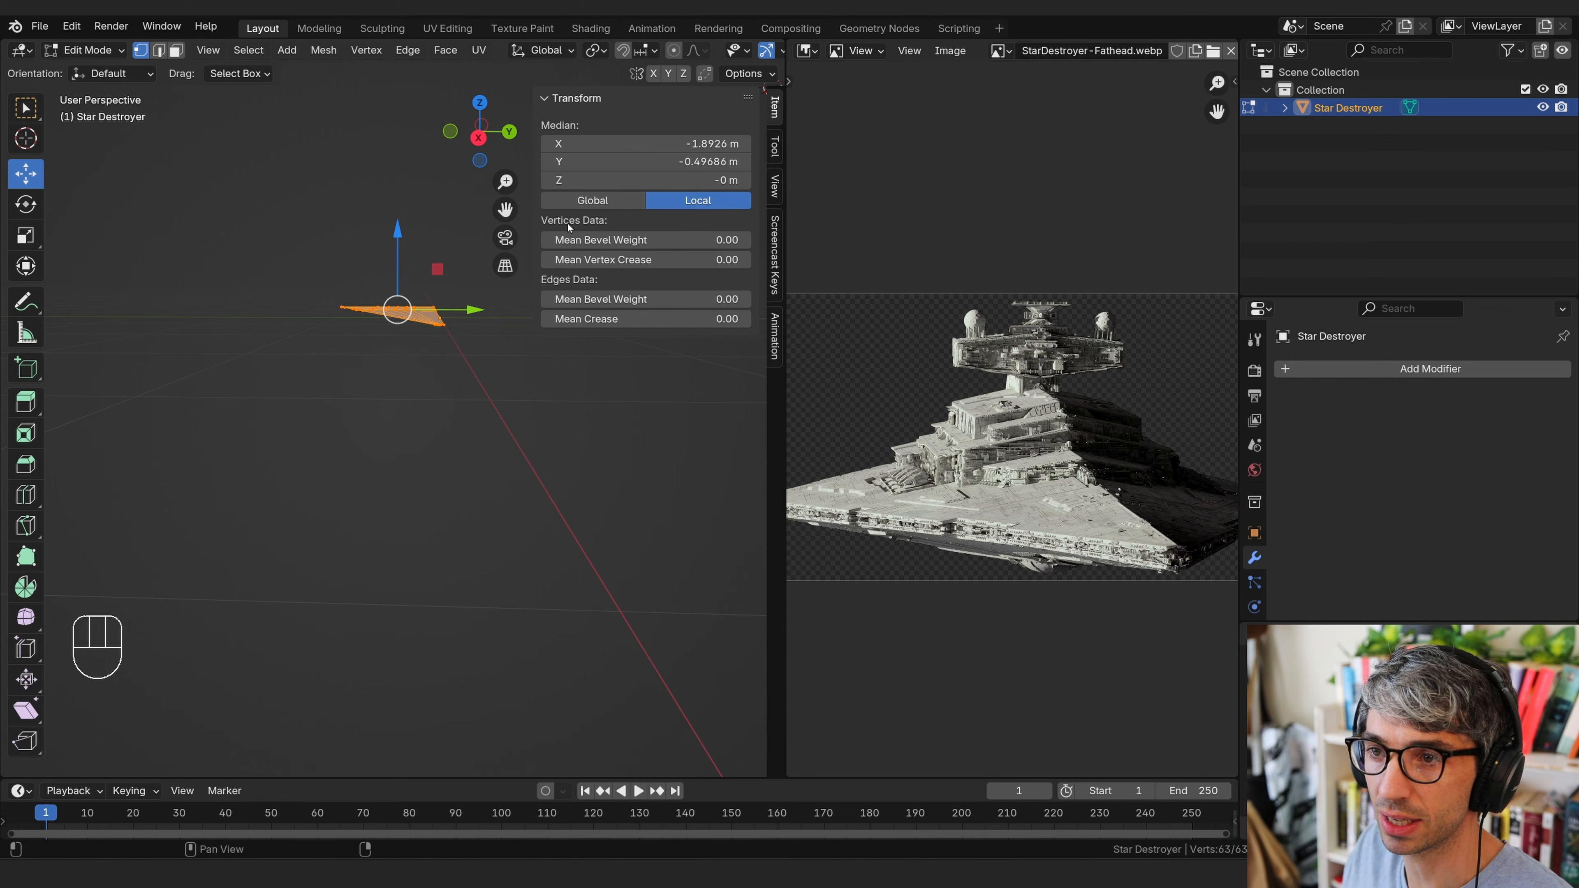
Move the whole half-hull mesh about 1.3 m along X in Edit Mode toward the object's origin, and return to Object Mode
key("Tab")
middle_click_drag(436, 210, 410, 243)
mouse_move(410, 242)
middle_mouse_down()
mouse_move(426, 236)
mouse_move(406, 217)
middle_mouse_up()
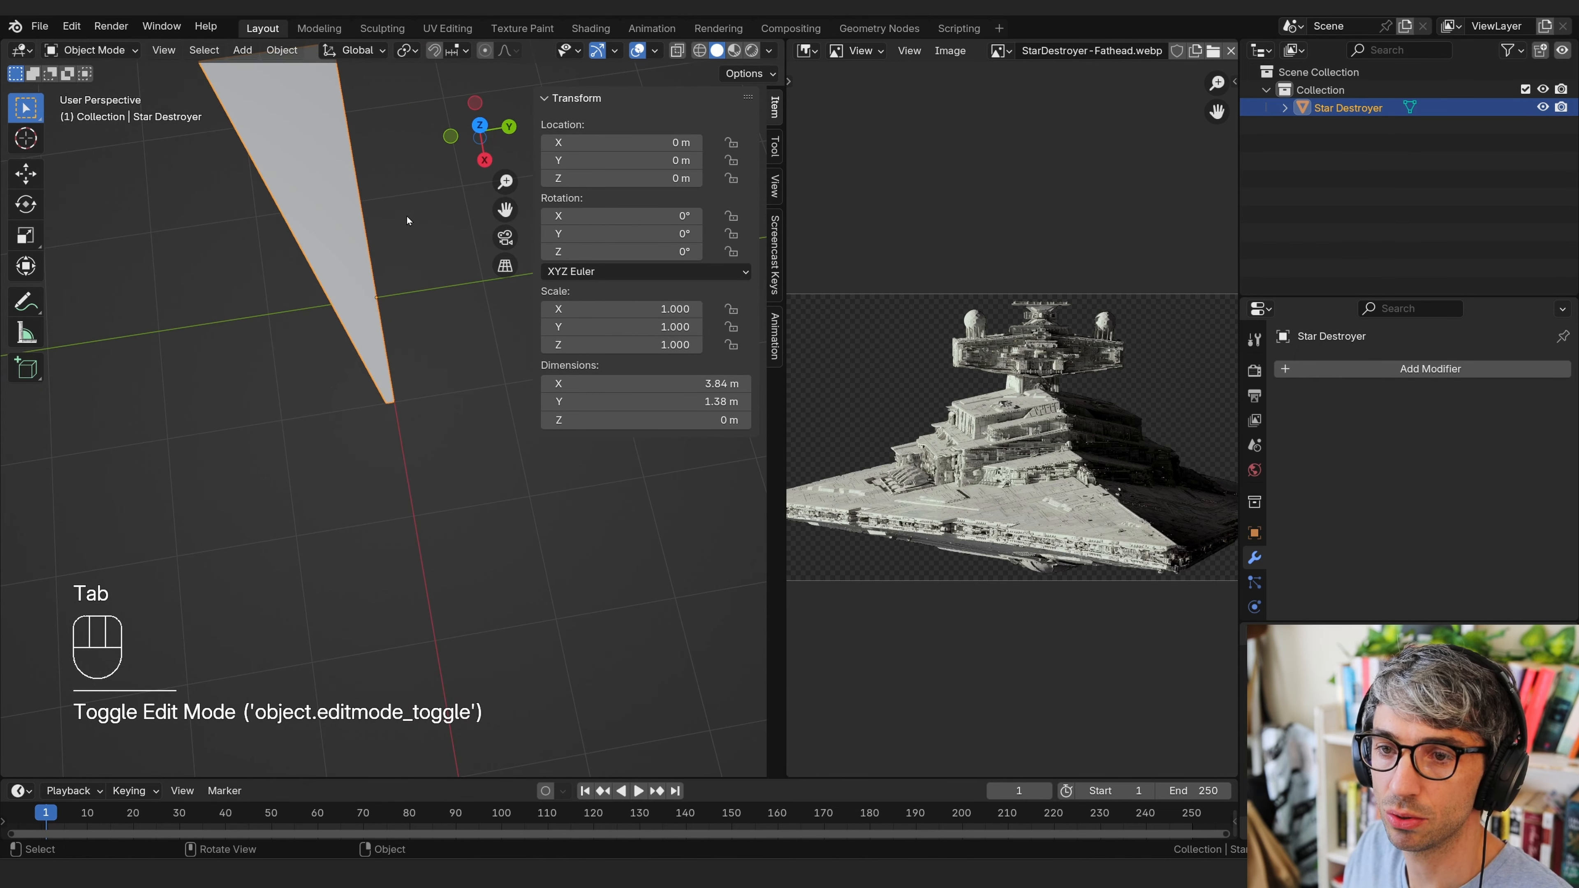
middle_click_drag(317, 146, 398, 261)
key("Tab")
key("Tab")
key("g")
key("x")
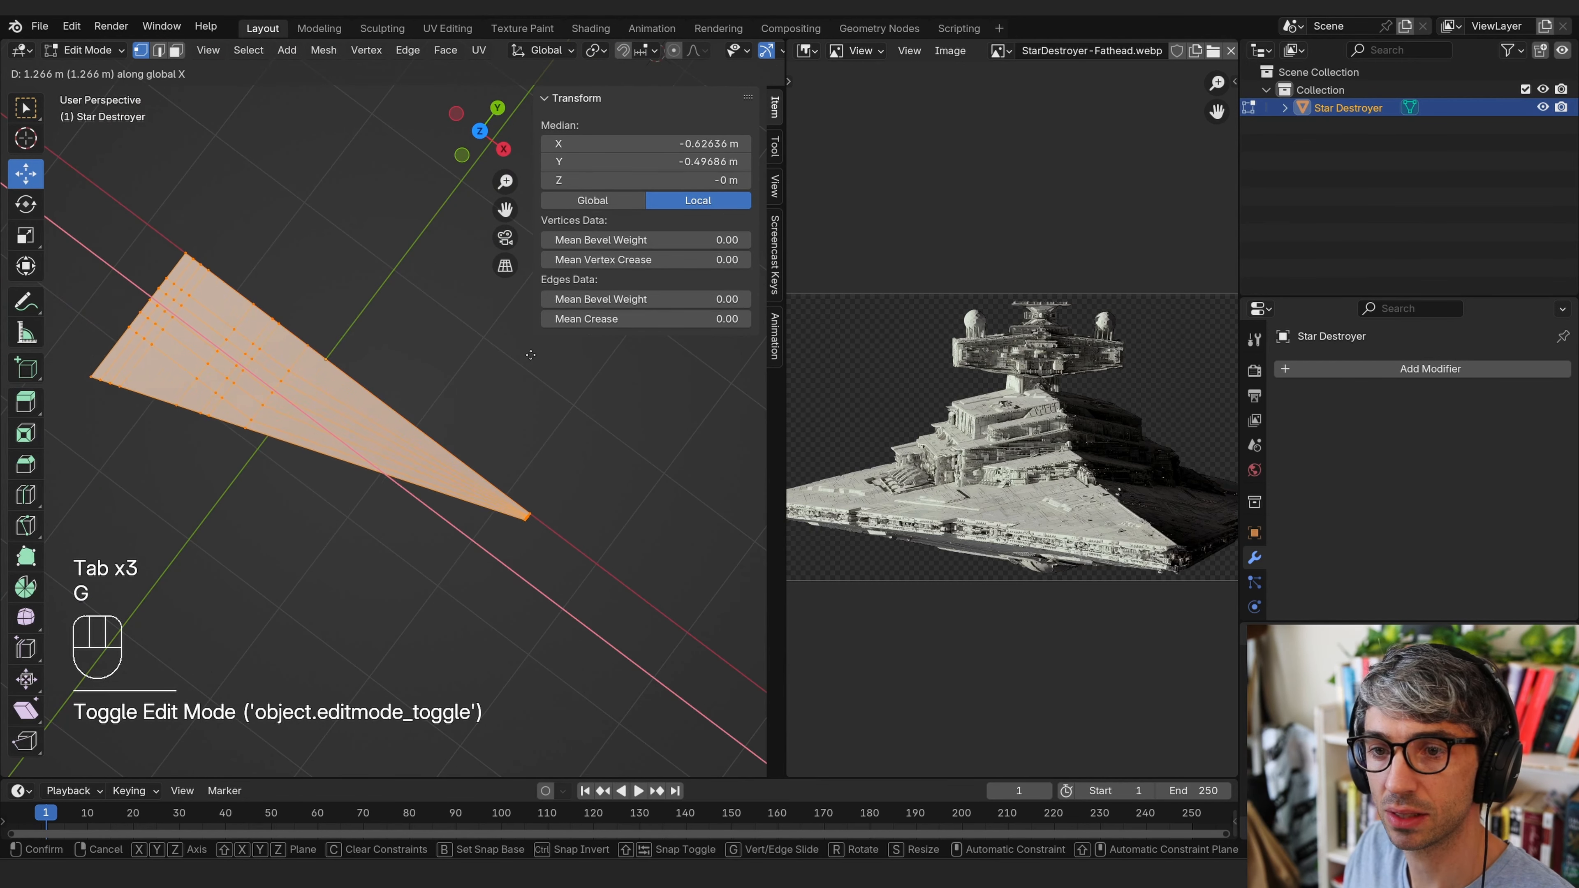
left_click(536, 376)
middle_click_drag(535, 377, 381, 269)
key("Tab")
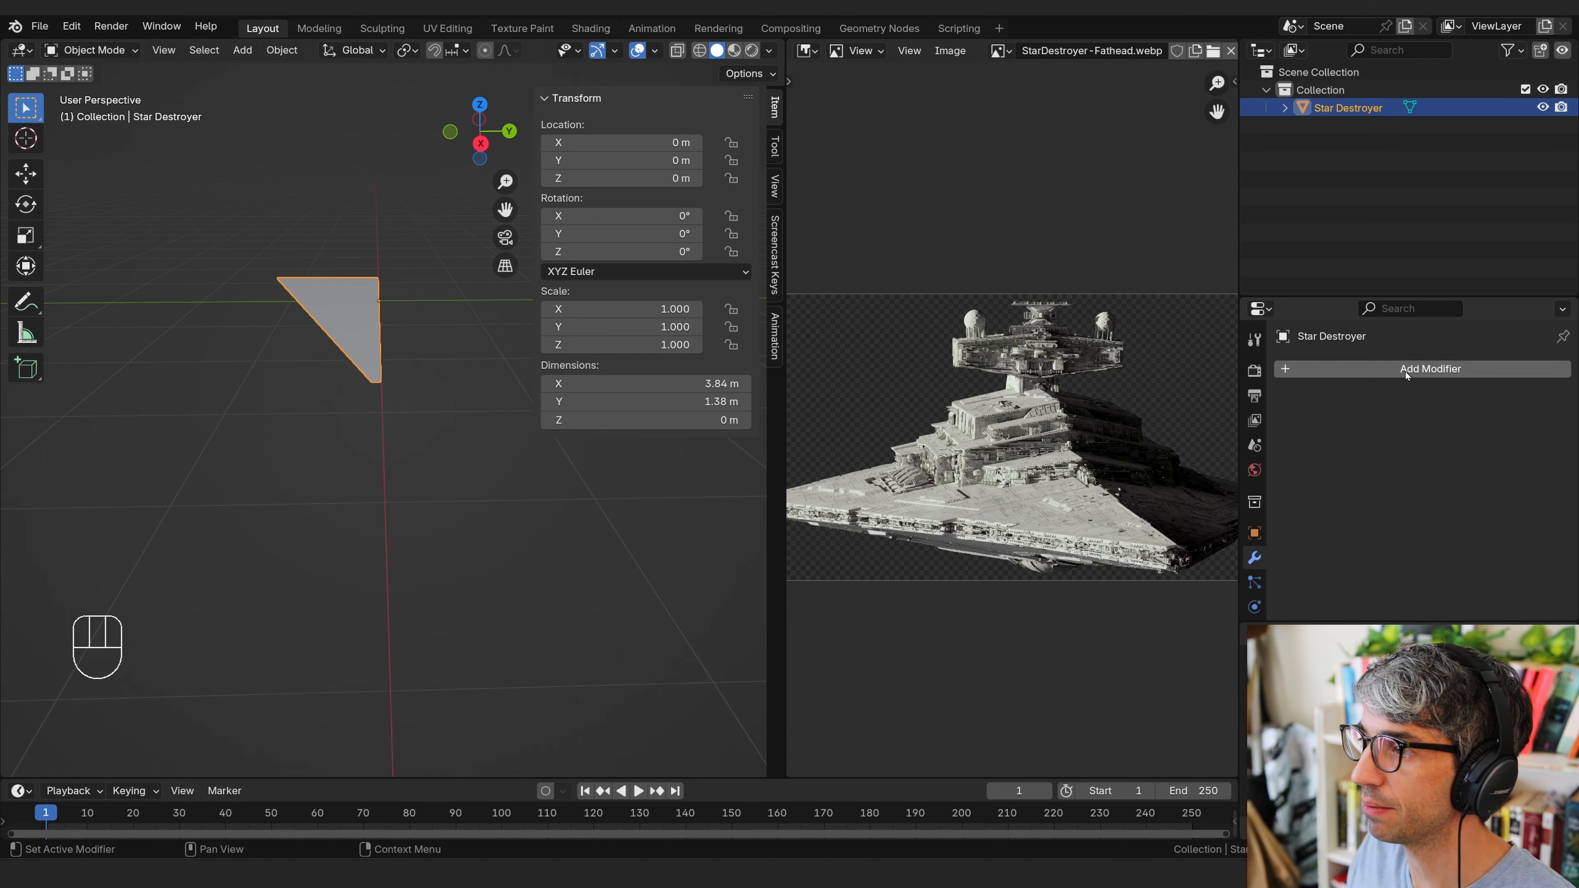
Add a Mirror modifier to the Star Destroyer that mirrors across the Y axis only, and enter Edit Mode
left_click(283, 294)
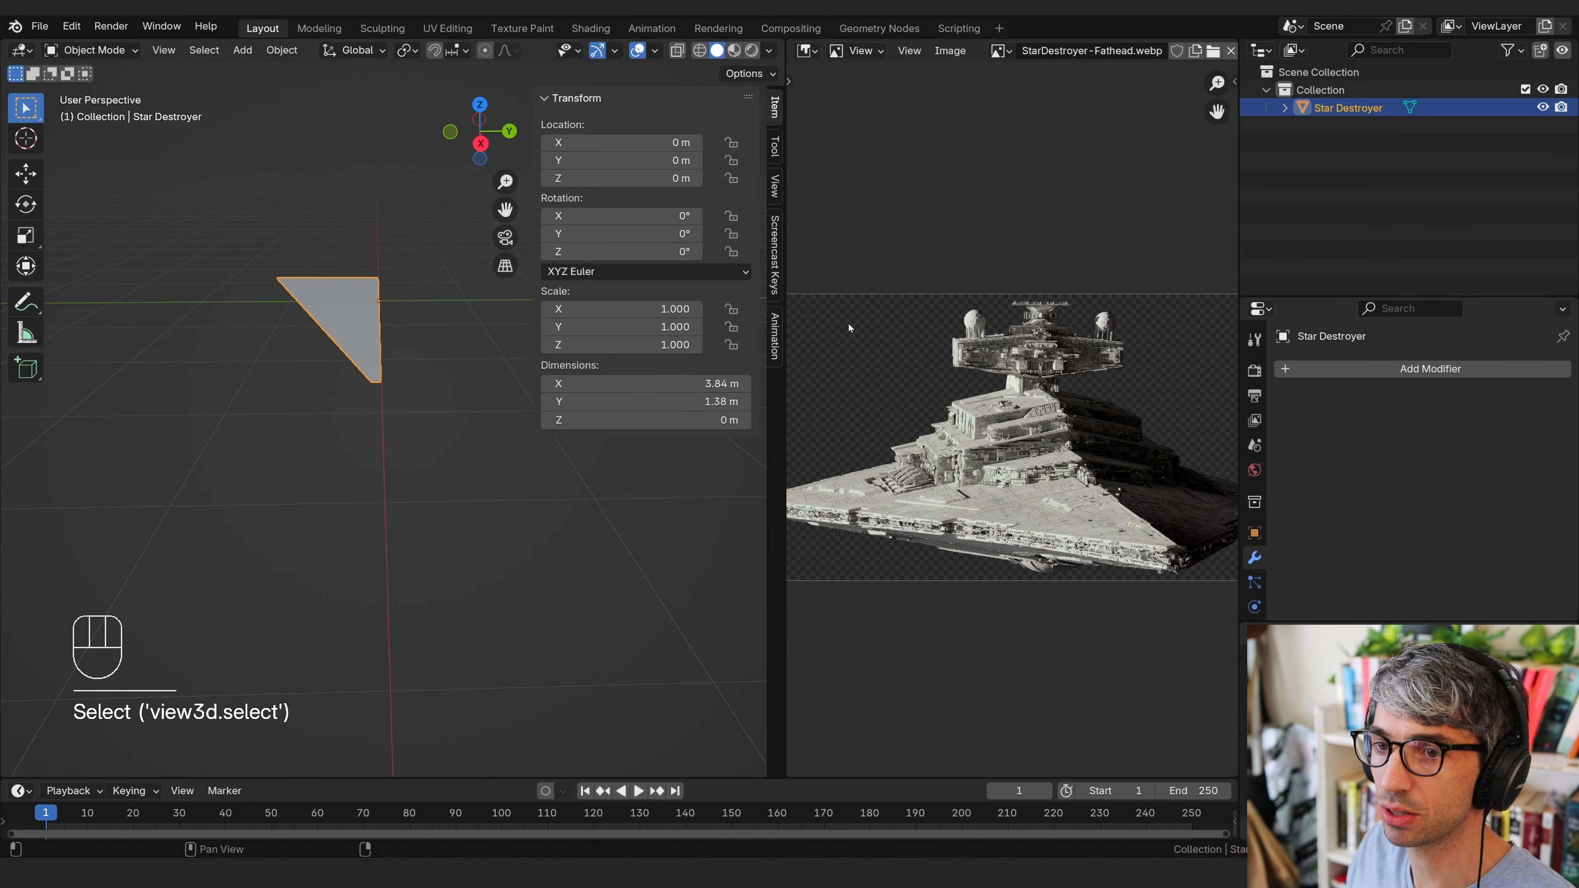
left_click(1316, 368)
left_click(1314, 365)
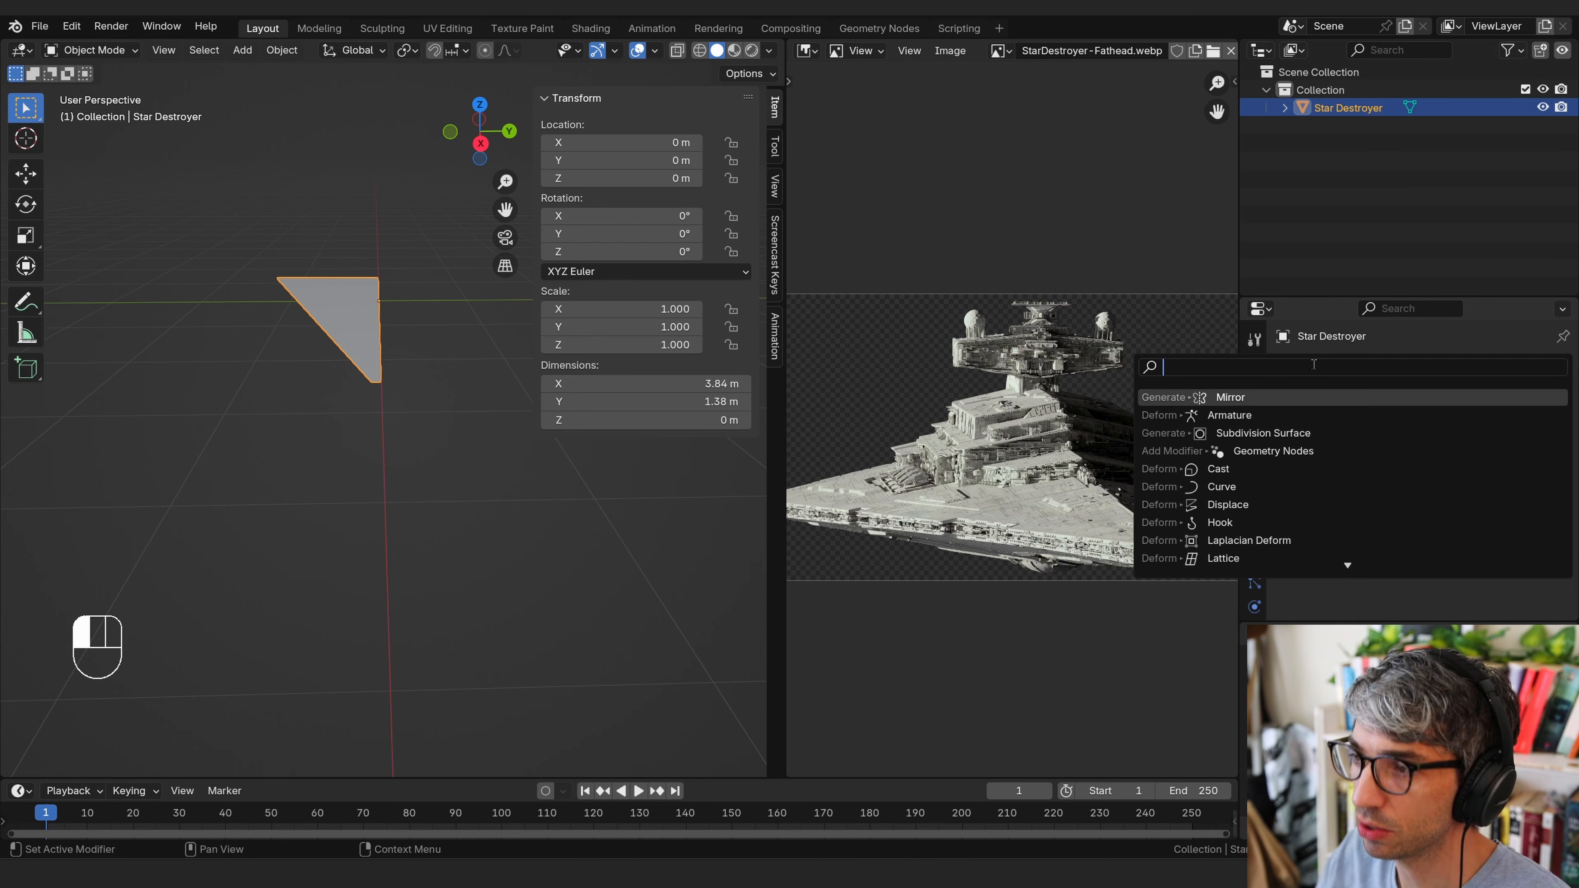
type("mir")
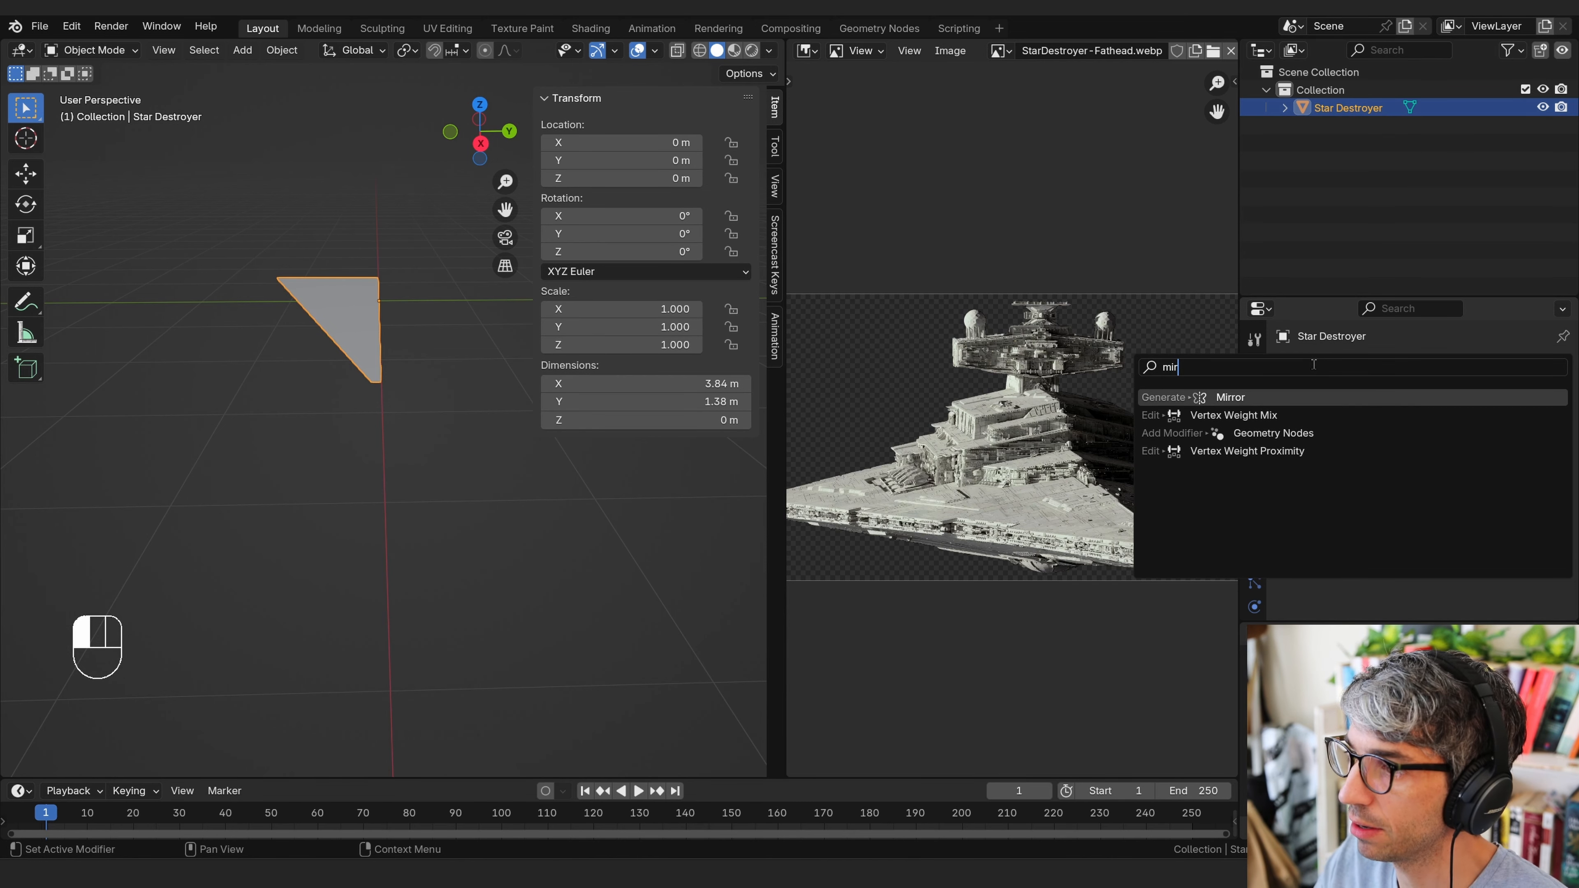
key("Return")
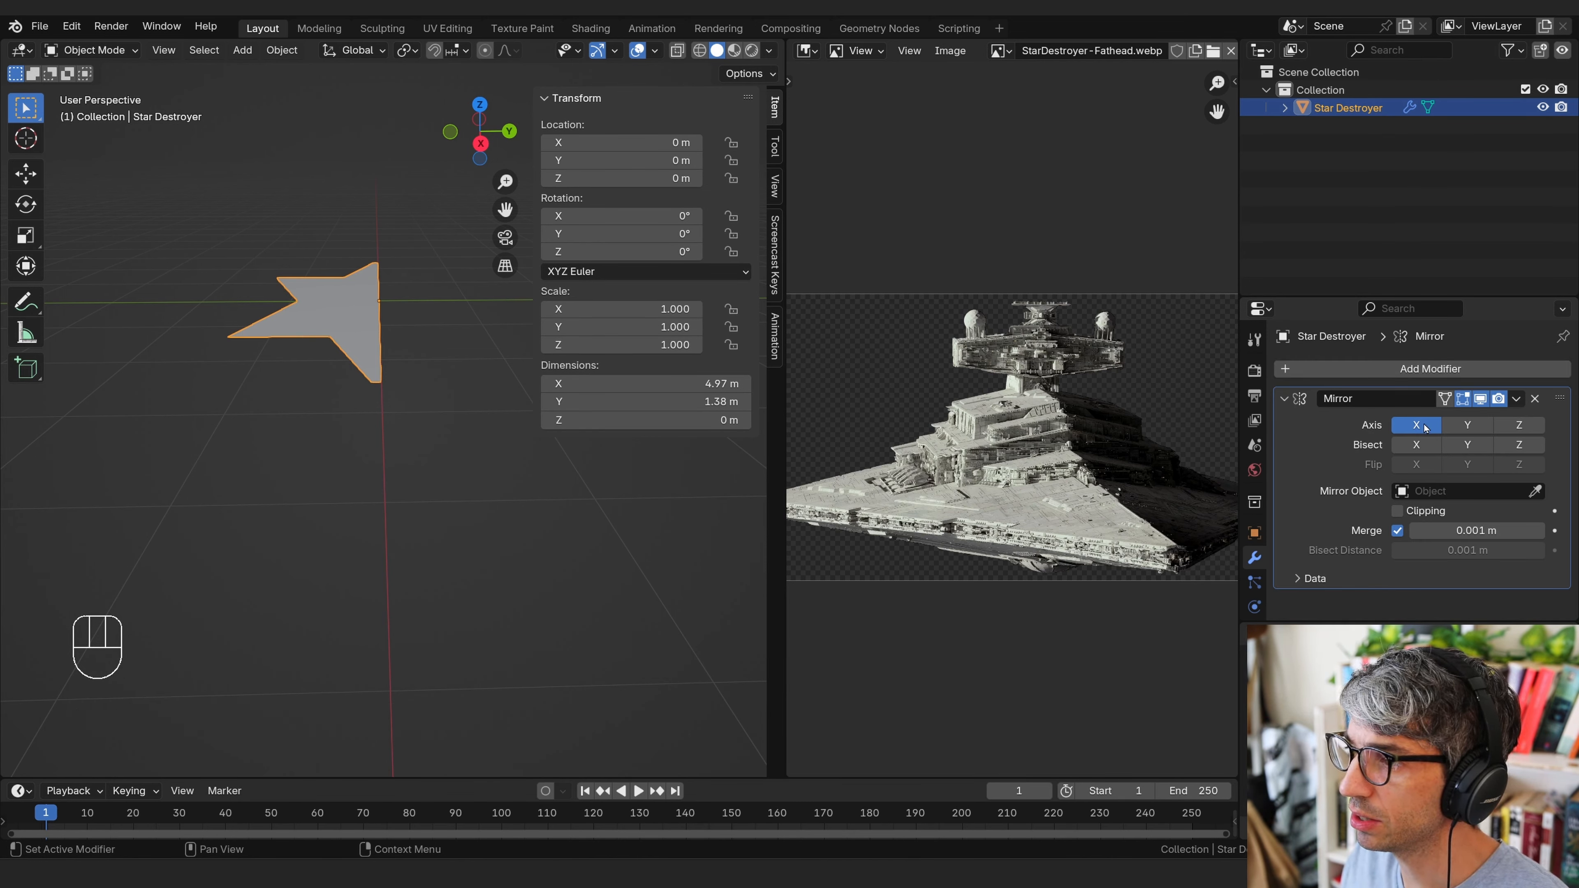
left_click(1468, 427)
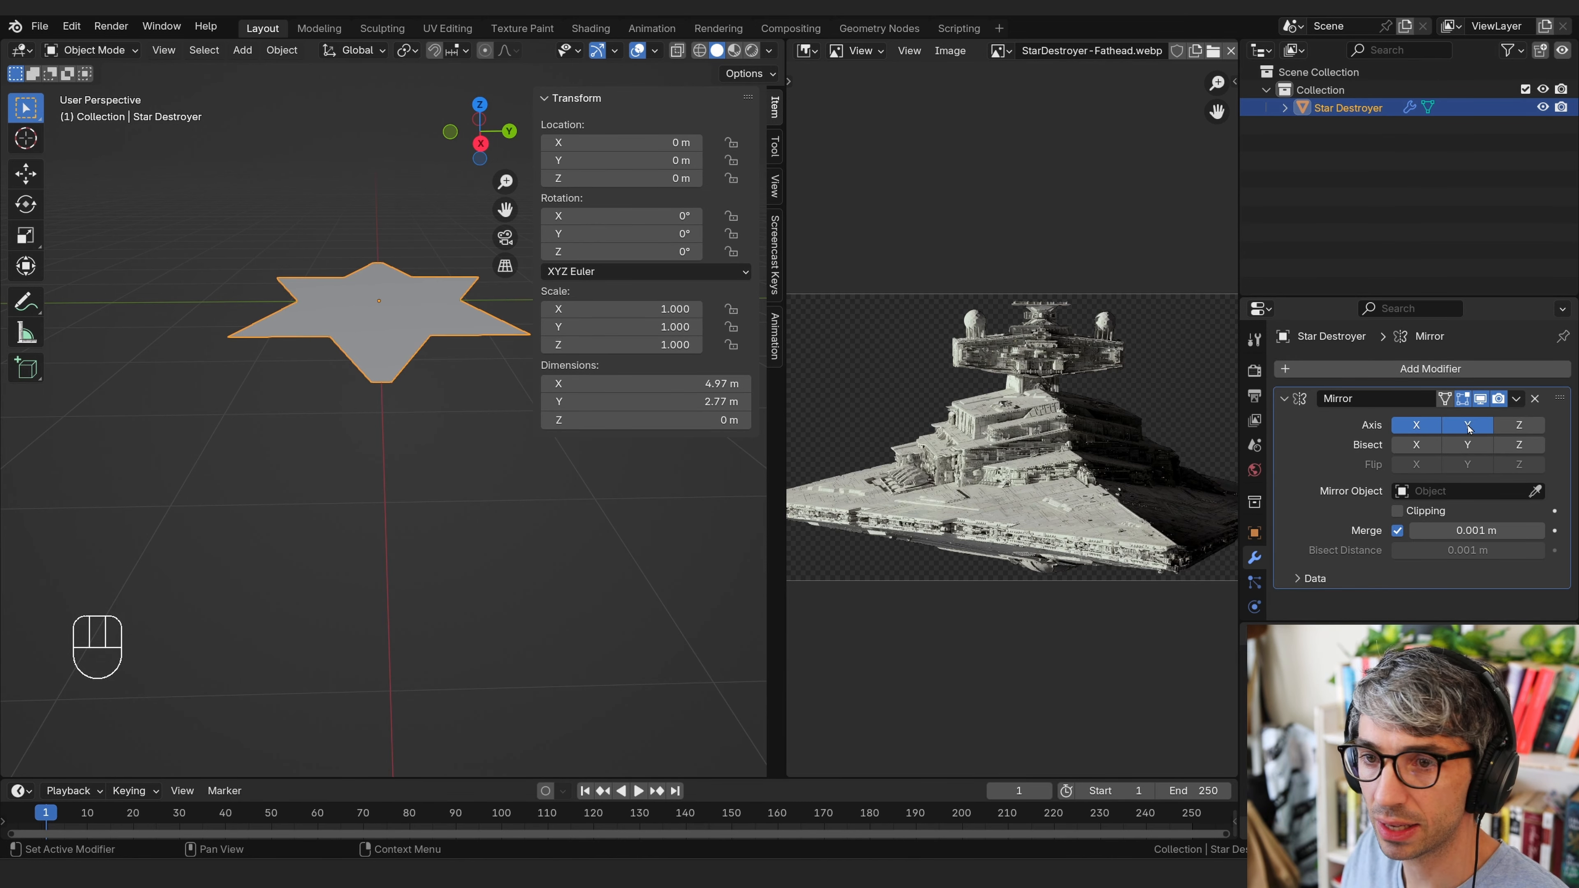
left_click(1427, 428)
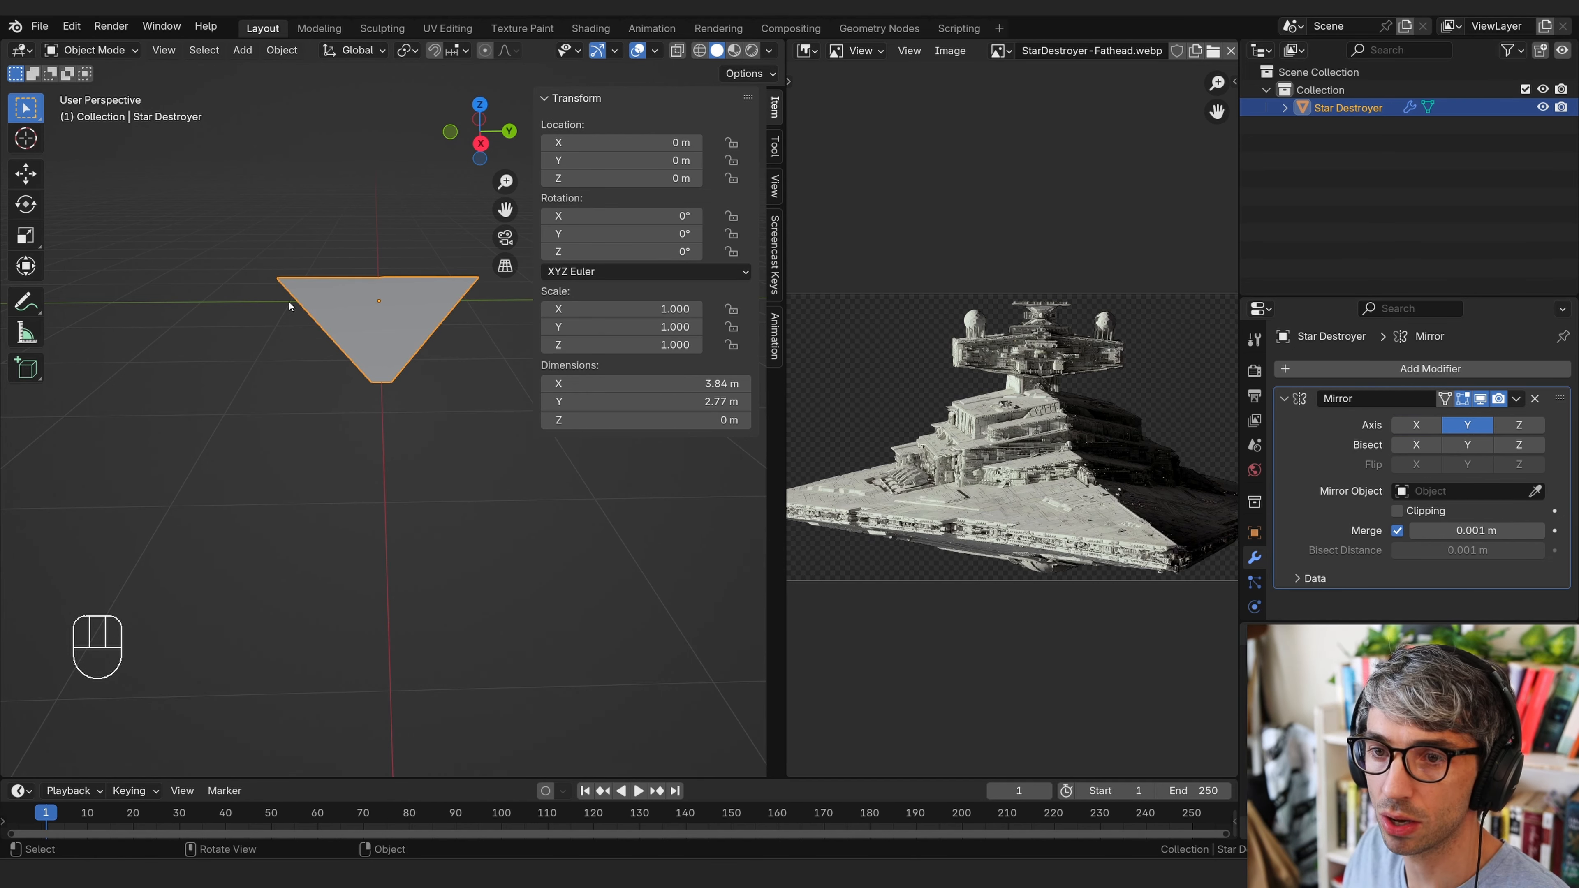
middle_click_drag(289, 301, 341, 391)
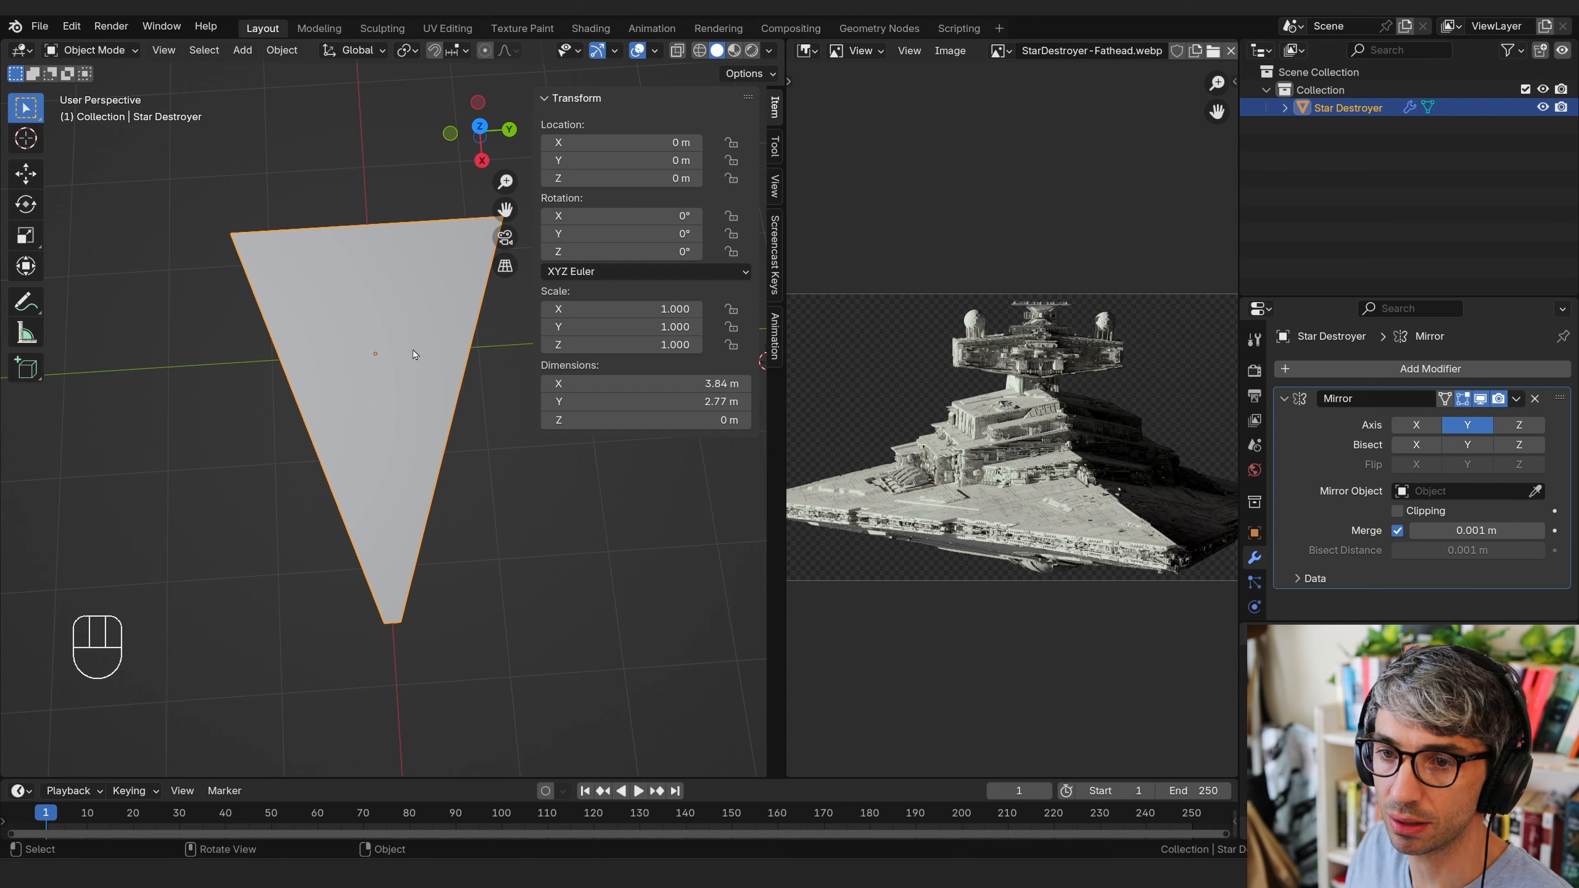
middle_click_drag(414, 354, 409, 307)
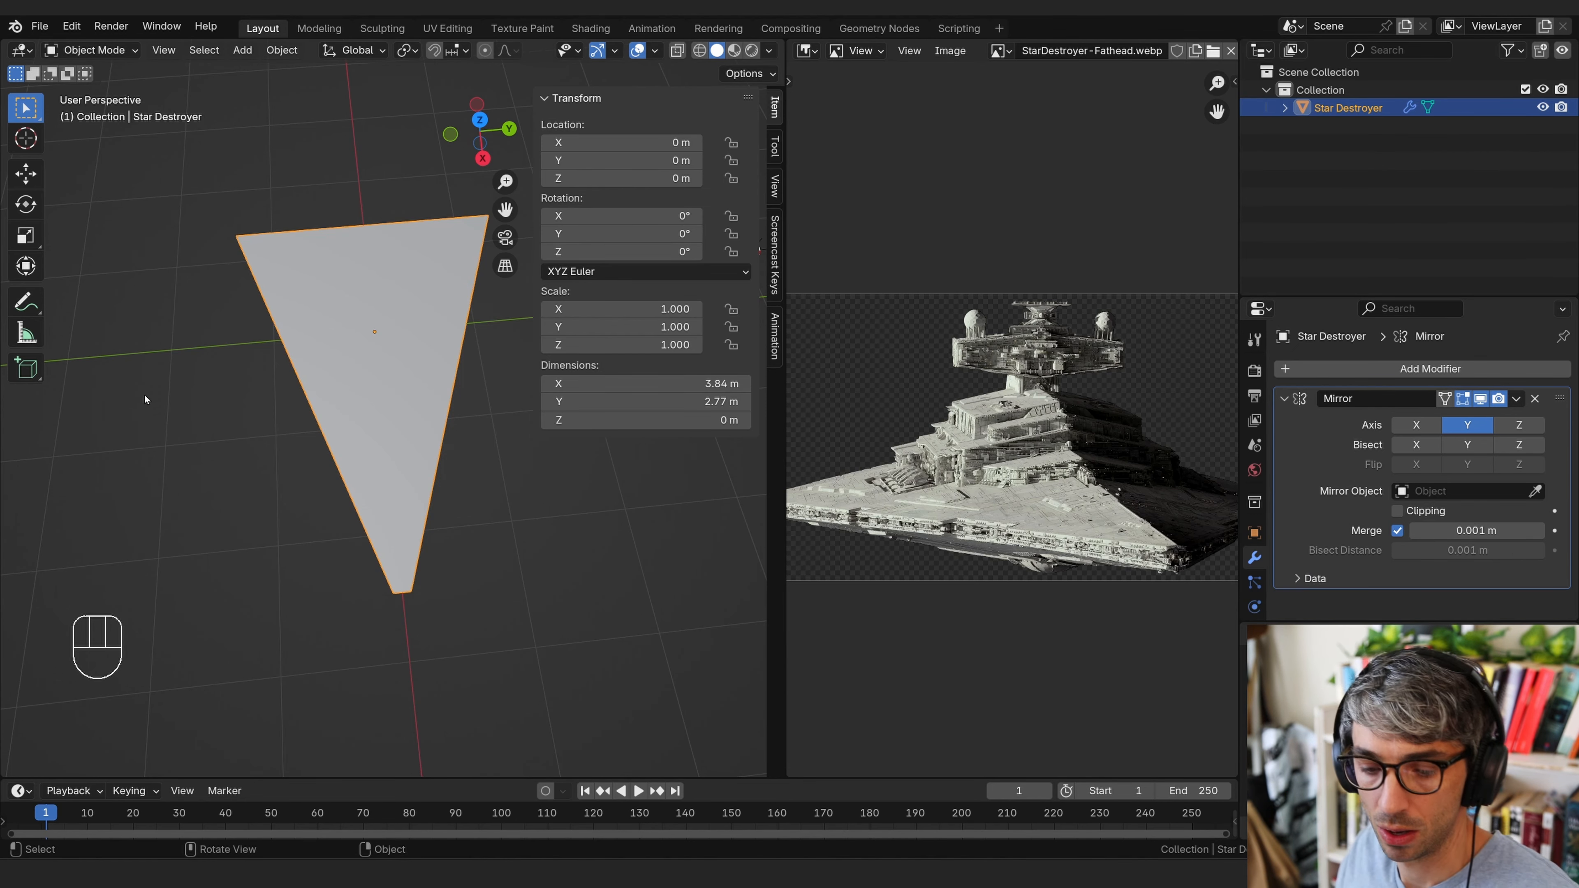
key("Tab")
Try moving a vertex on the hull's outer edge to test the mirrored side
left_click(352, 388)
middle_click_drag(352, 388, 373, 348)
left_click(284, 360)
key("g")
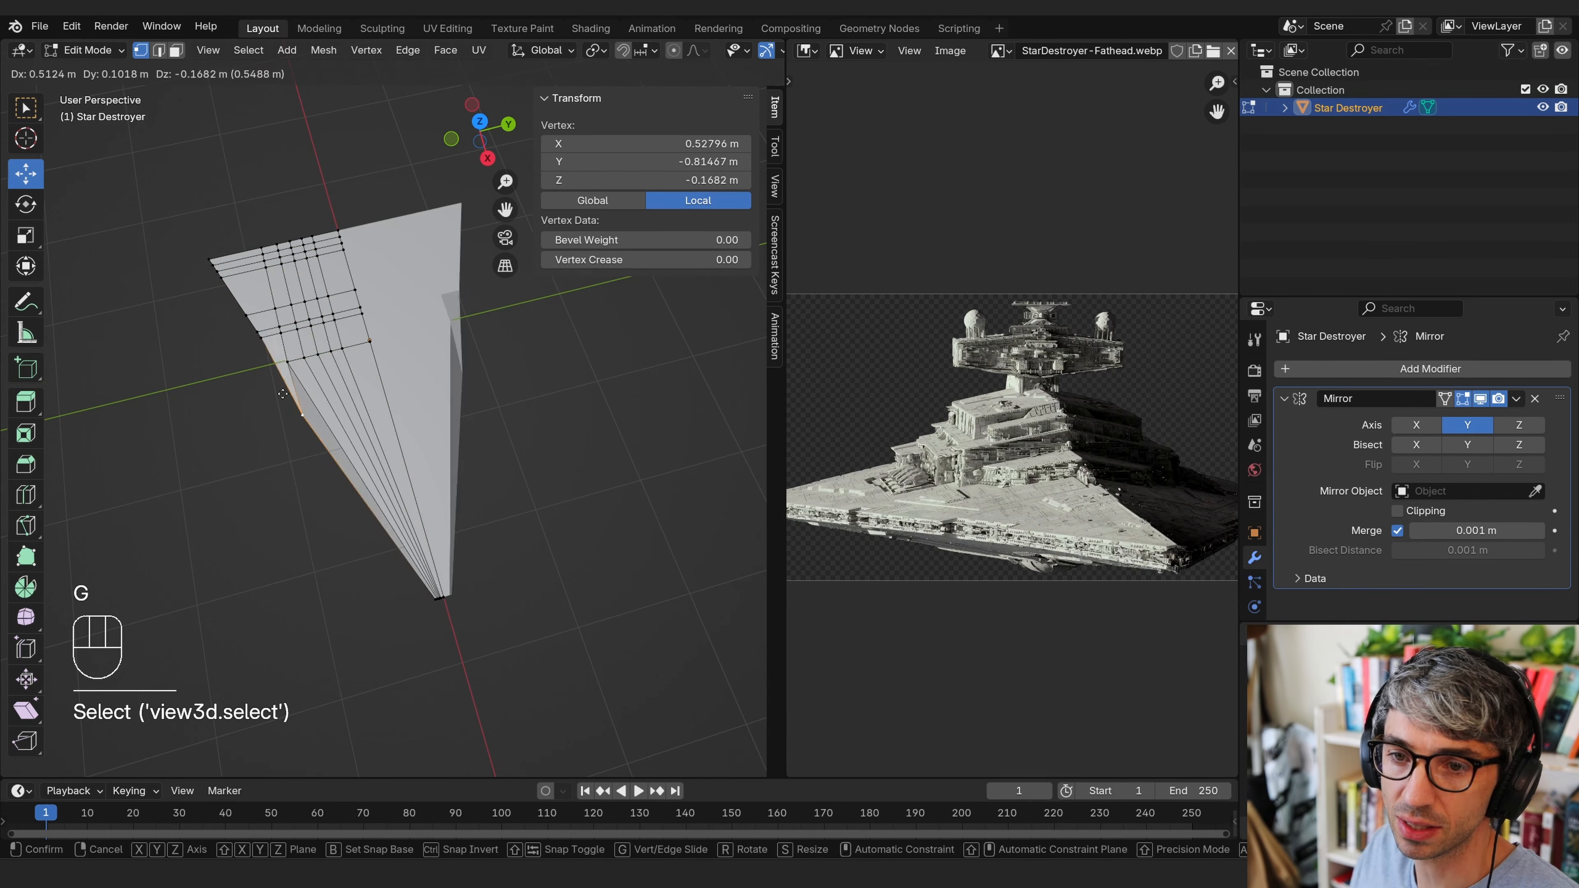
right_click(439, 293)
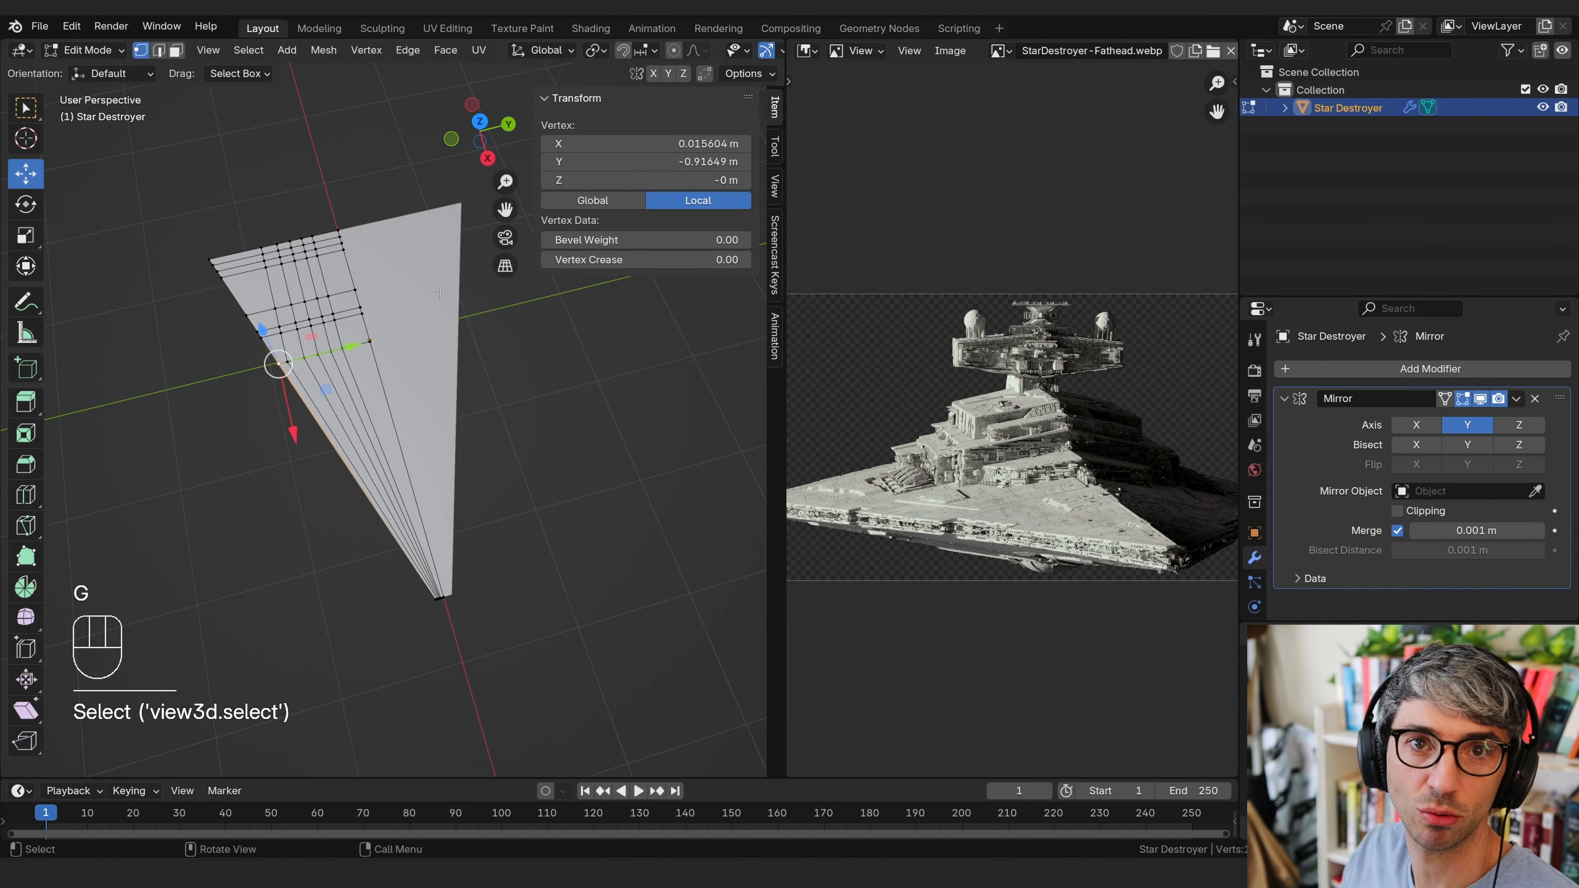
In top view with the sidebar hidden, select the crosswise edge loop just behind the one at the origin
scroll(440, 294, "up", 4)
middle_click_drag(440, 294, 492, 325, "shift")
middle_click_drag(372, 423, 498, 390)
key("2")
key("KP_7")
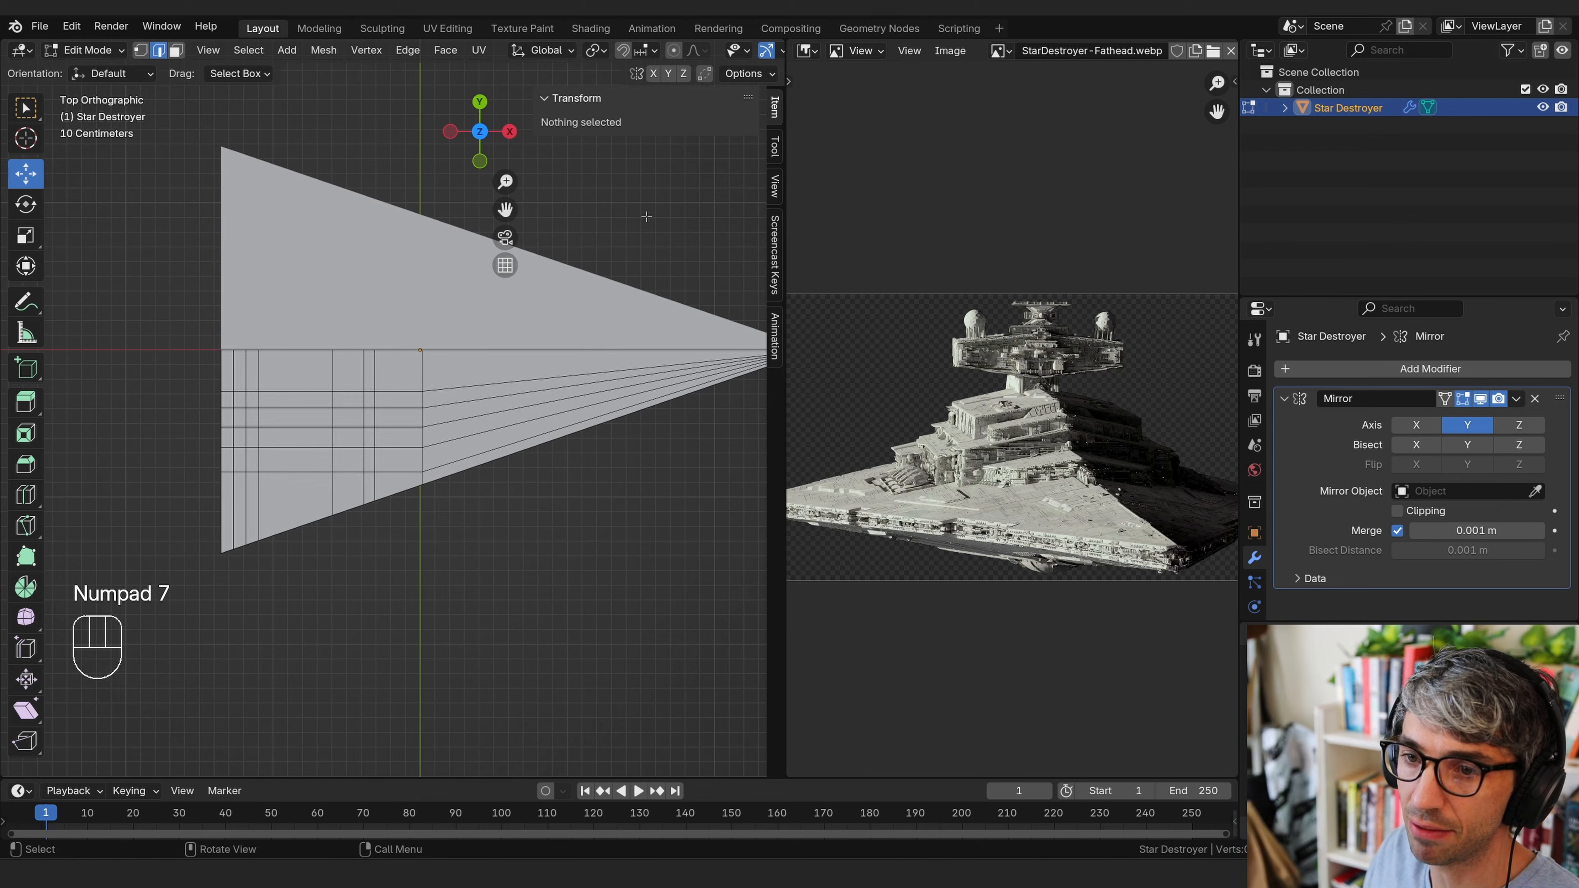
left_click_drag(484, 136, 765, 103)
left_click(483, 117)
left_click(539, 100)
middle_click_drag(503, 410, 550, 456, "shift")
scroll(576, 404, "up", 1)
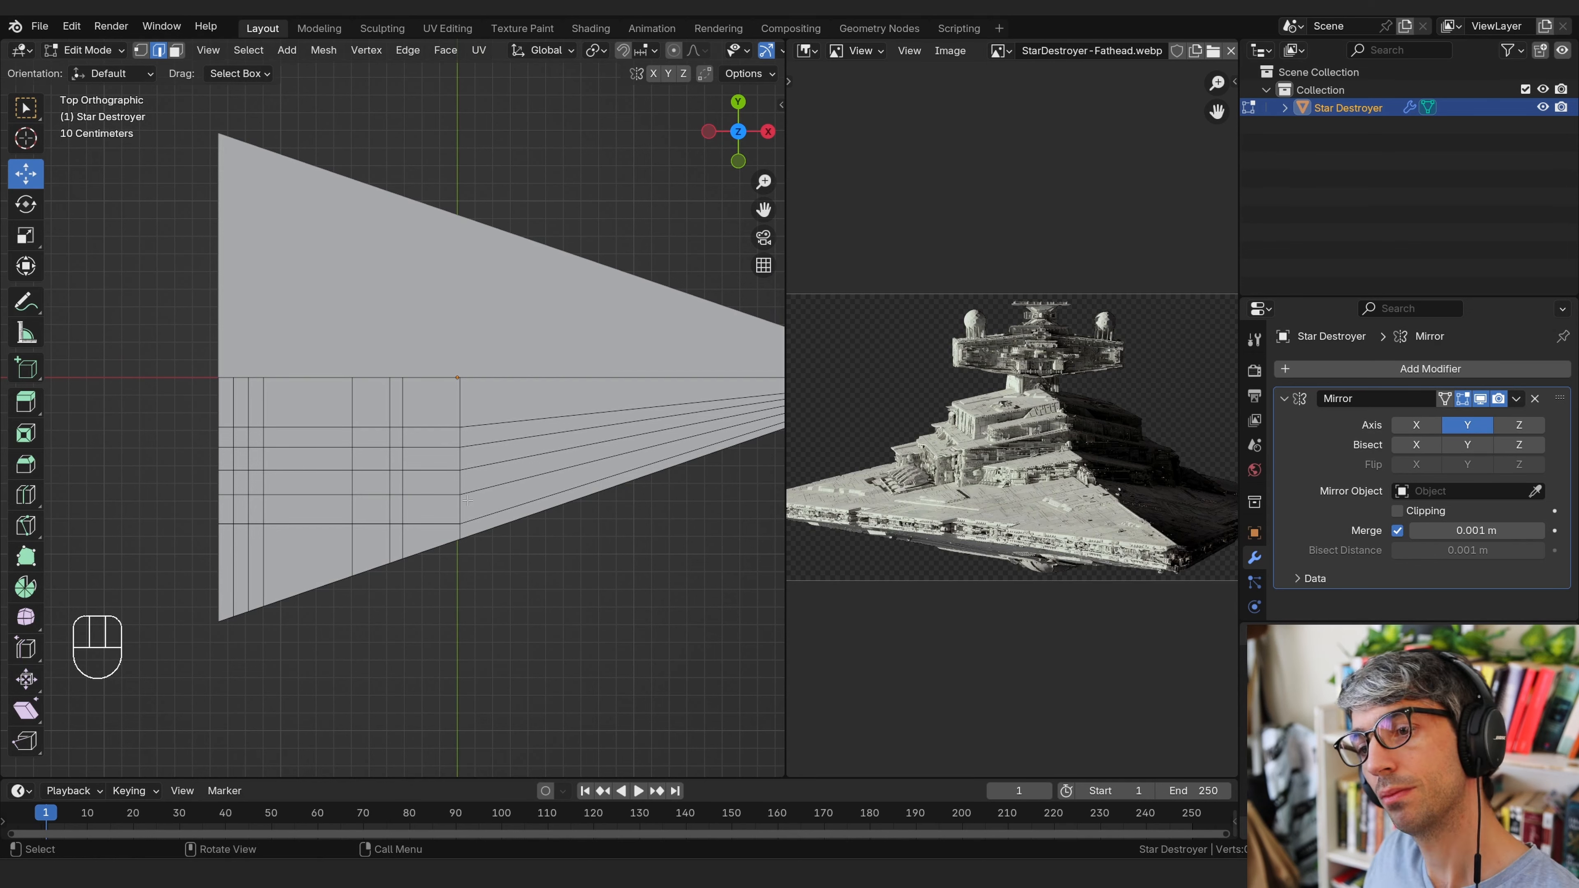
middle_click_drag(543, 484, 555, 484, "shift")
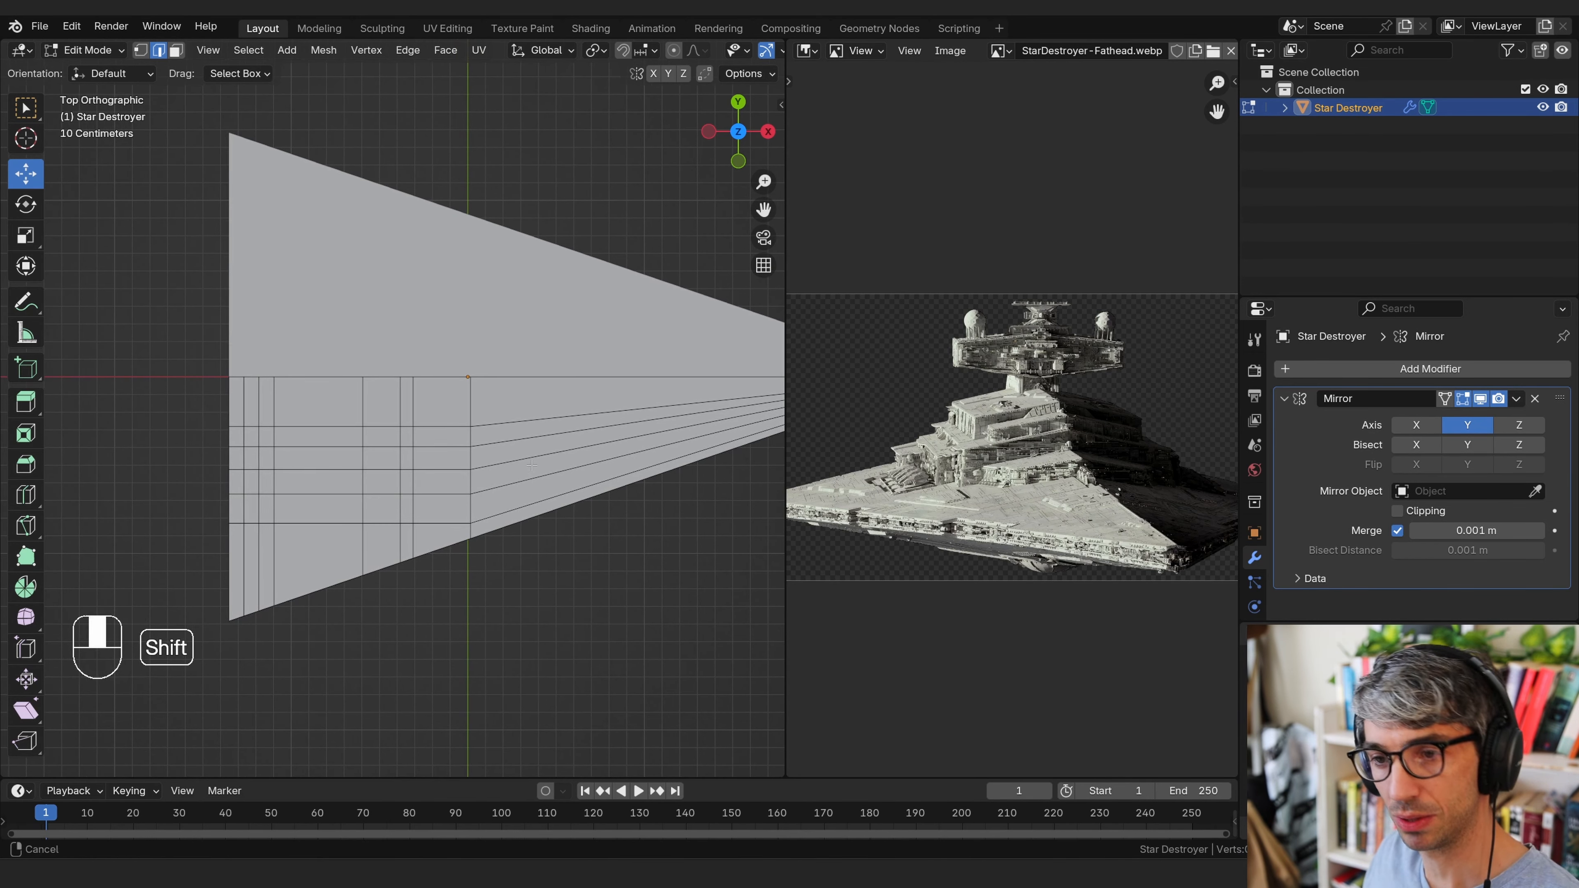
left_click(428, 400, "alt")
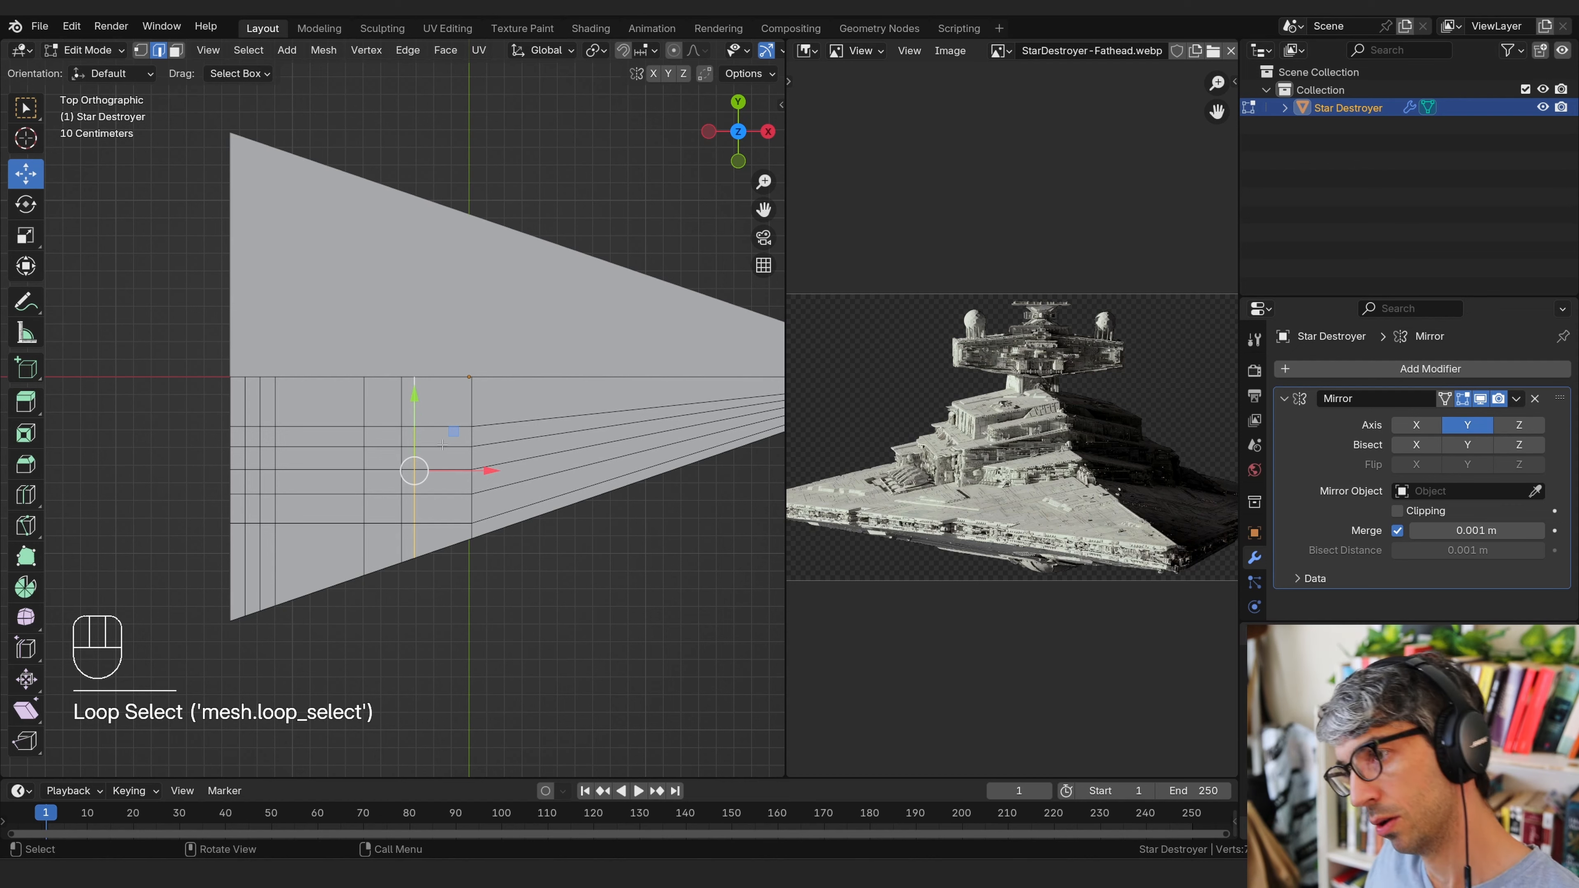
Try edge-sliding the selected crosswise loop and moving it straight along X to compare both methods
key("g")
key("g")
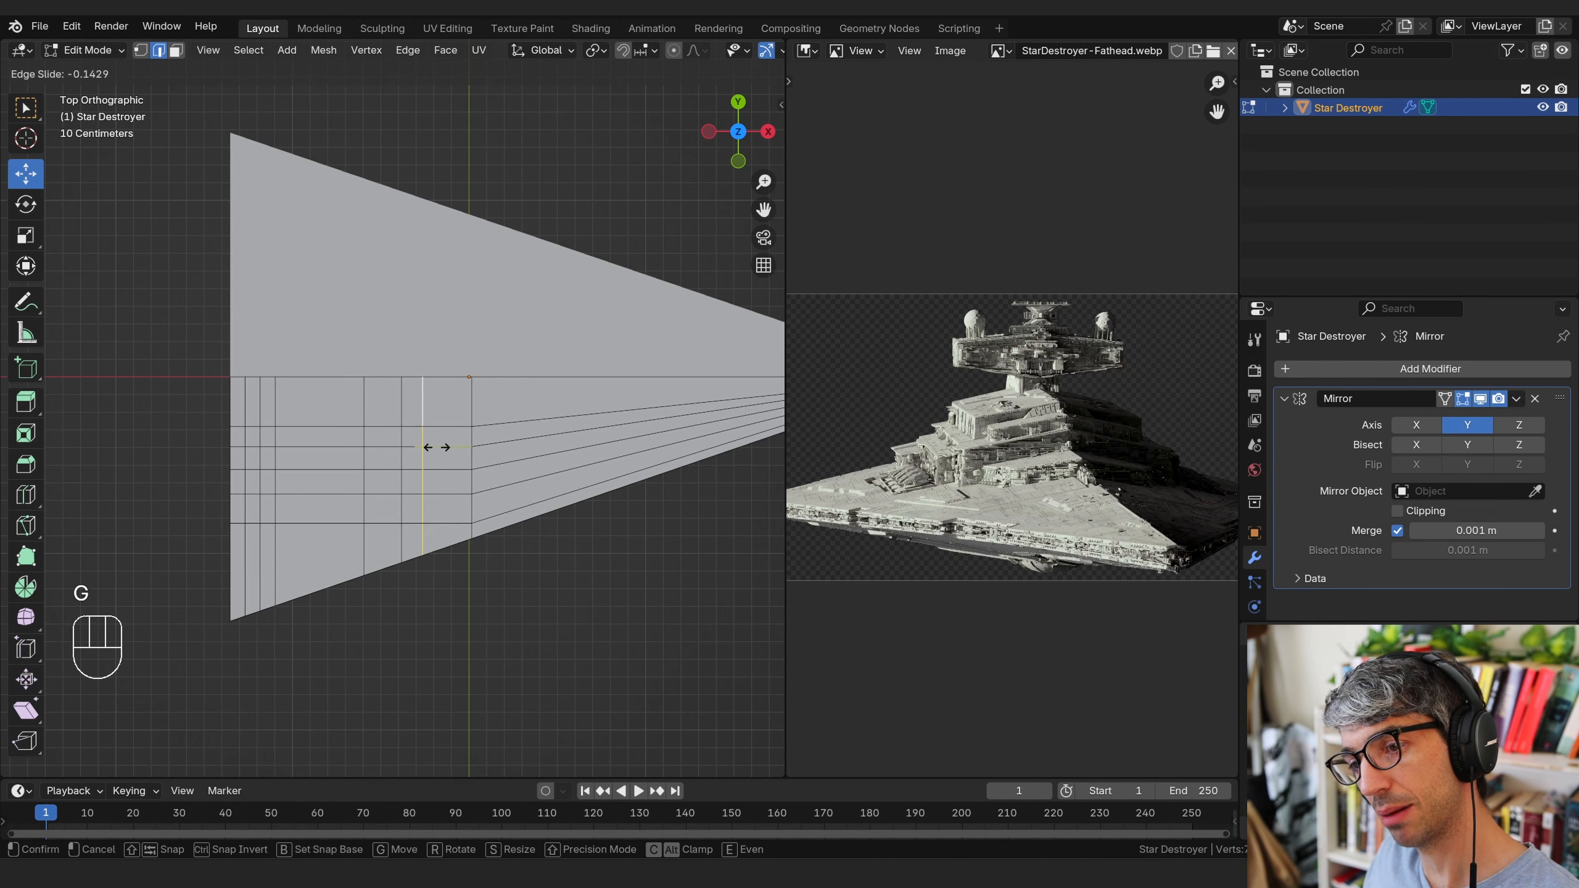
left_click(445, 445)
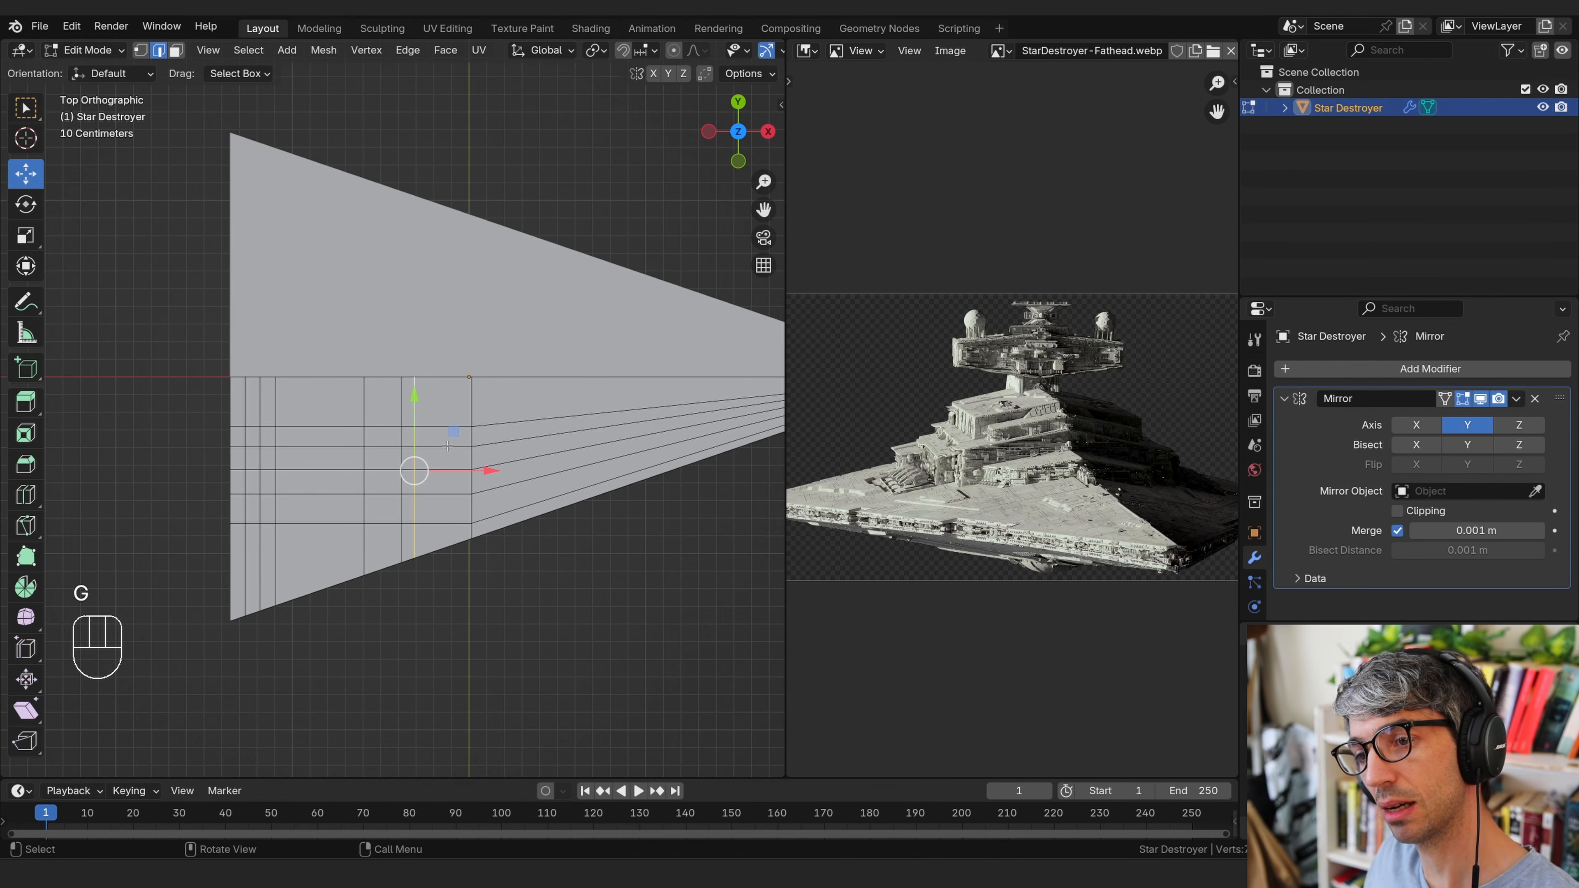
left_click_drag(445, 463, 484, 457)
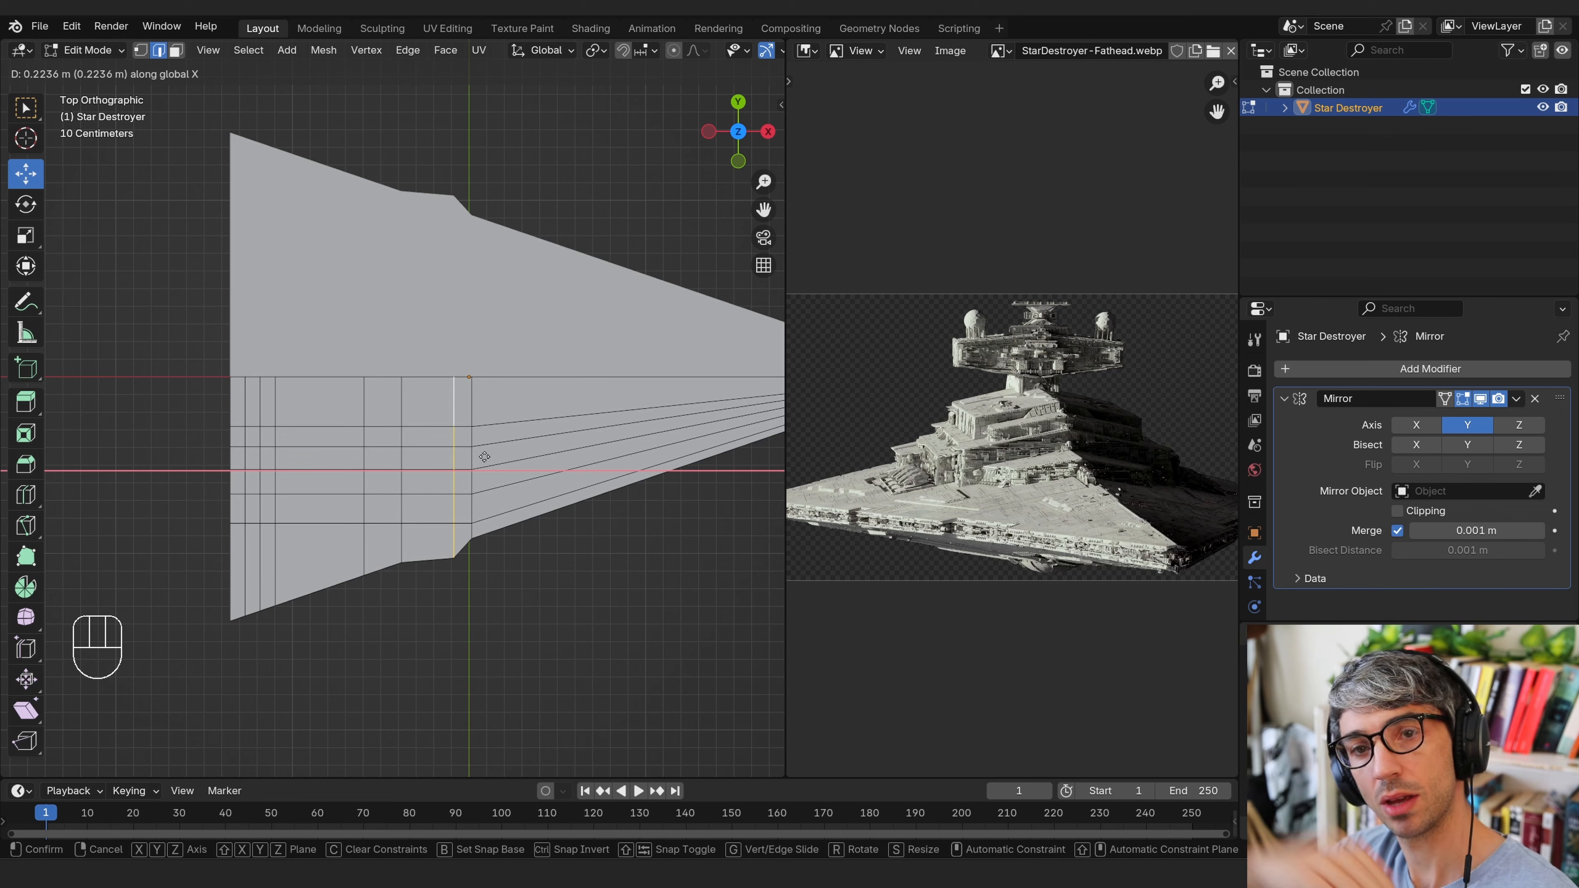
right_click(484, 457)
key("g")
key("g")
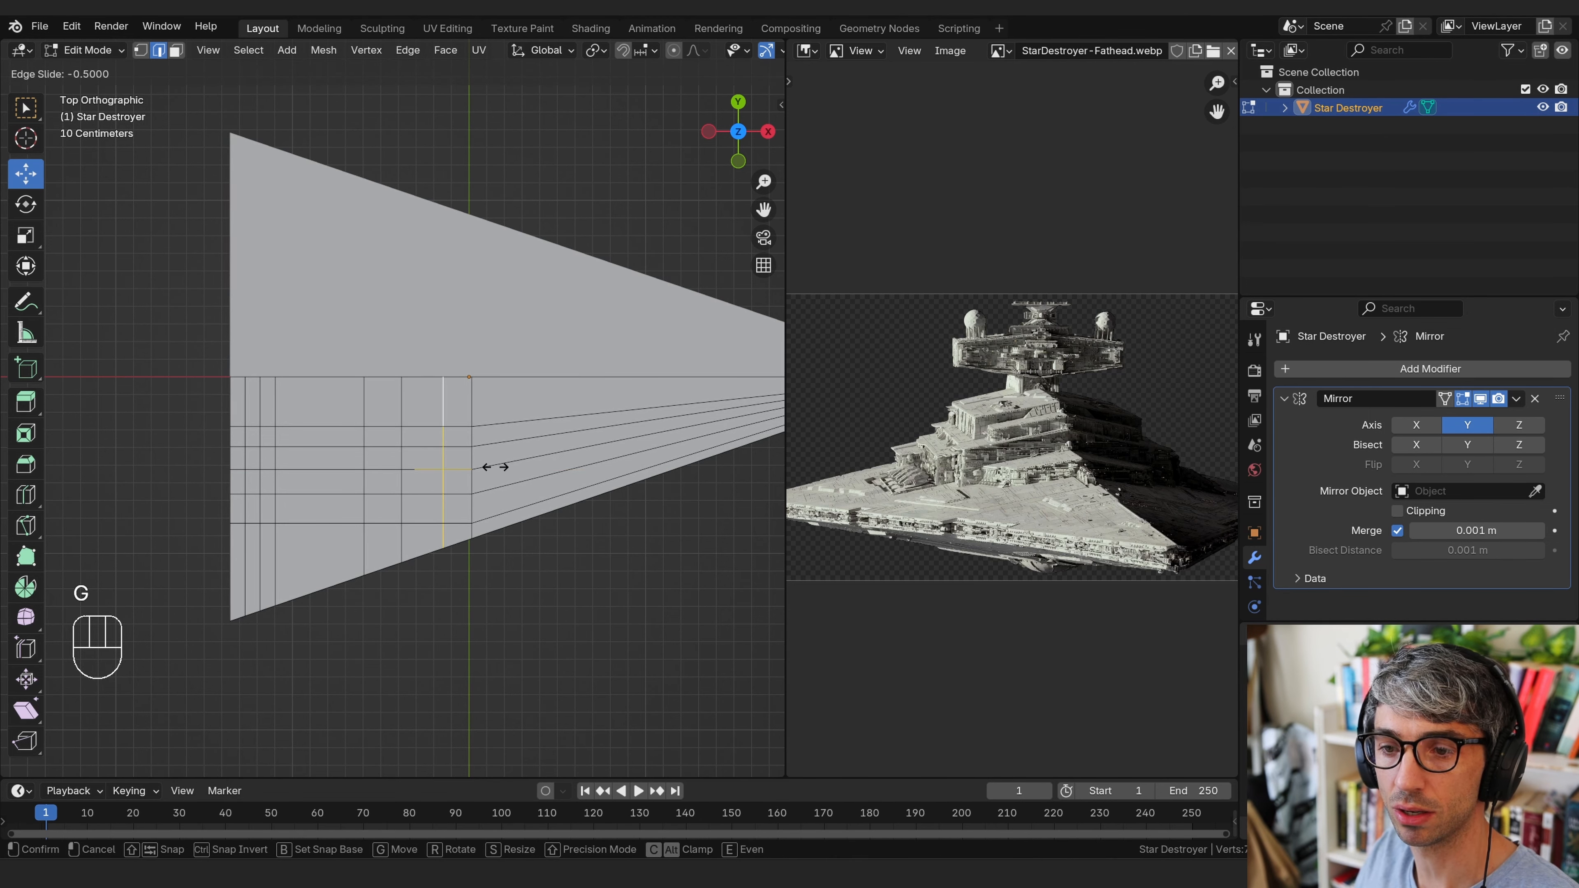
right_click(495, 466)
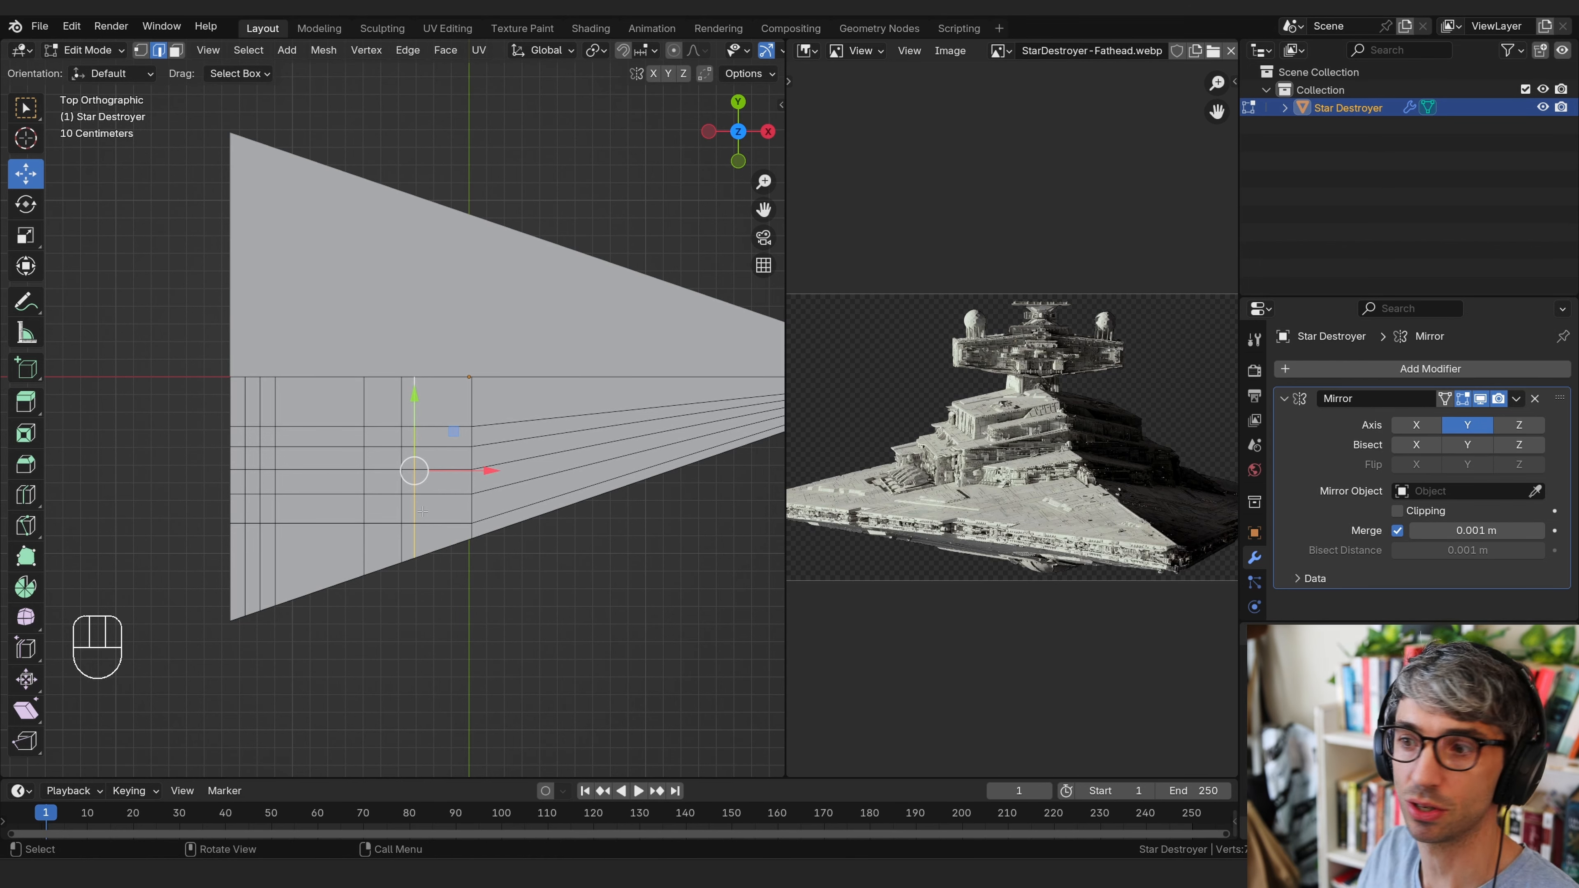
Edge-slide the crosswise loops near the origin along the hull to respace them to match the reference superstructure
key("g")
key("g")
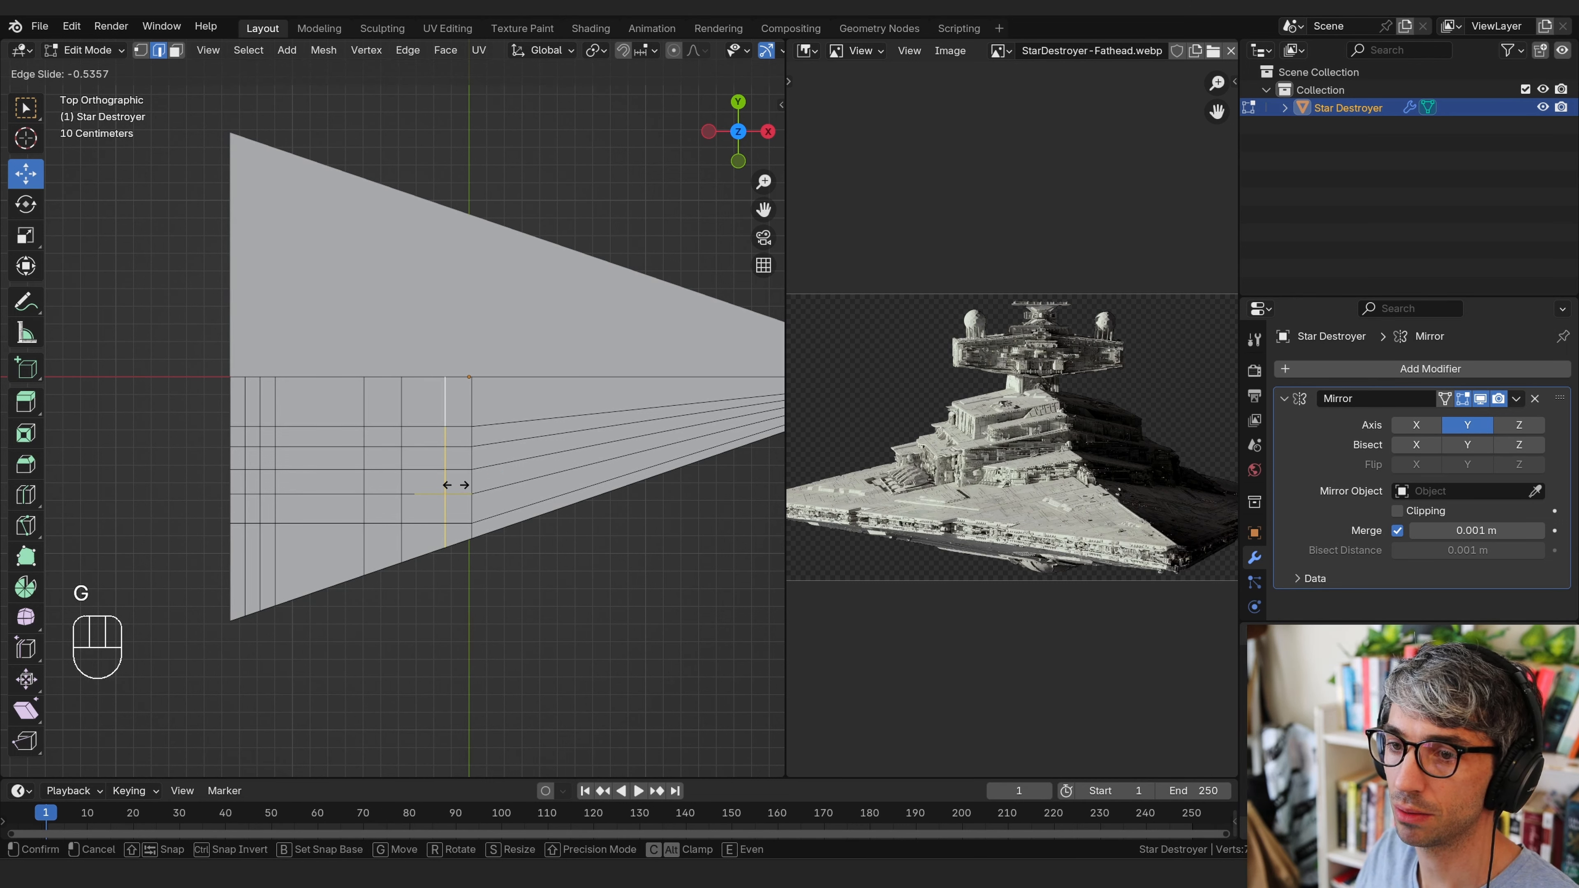
left_click(449, 487)
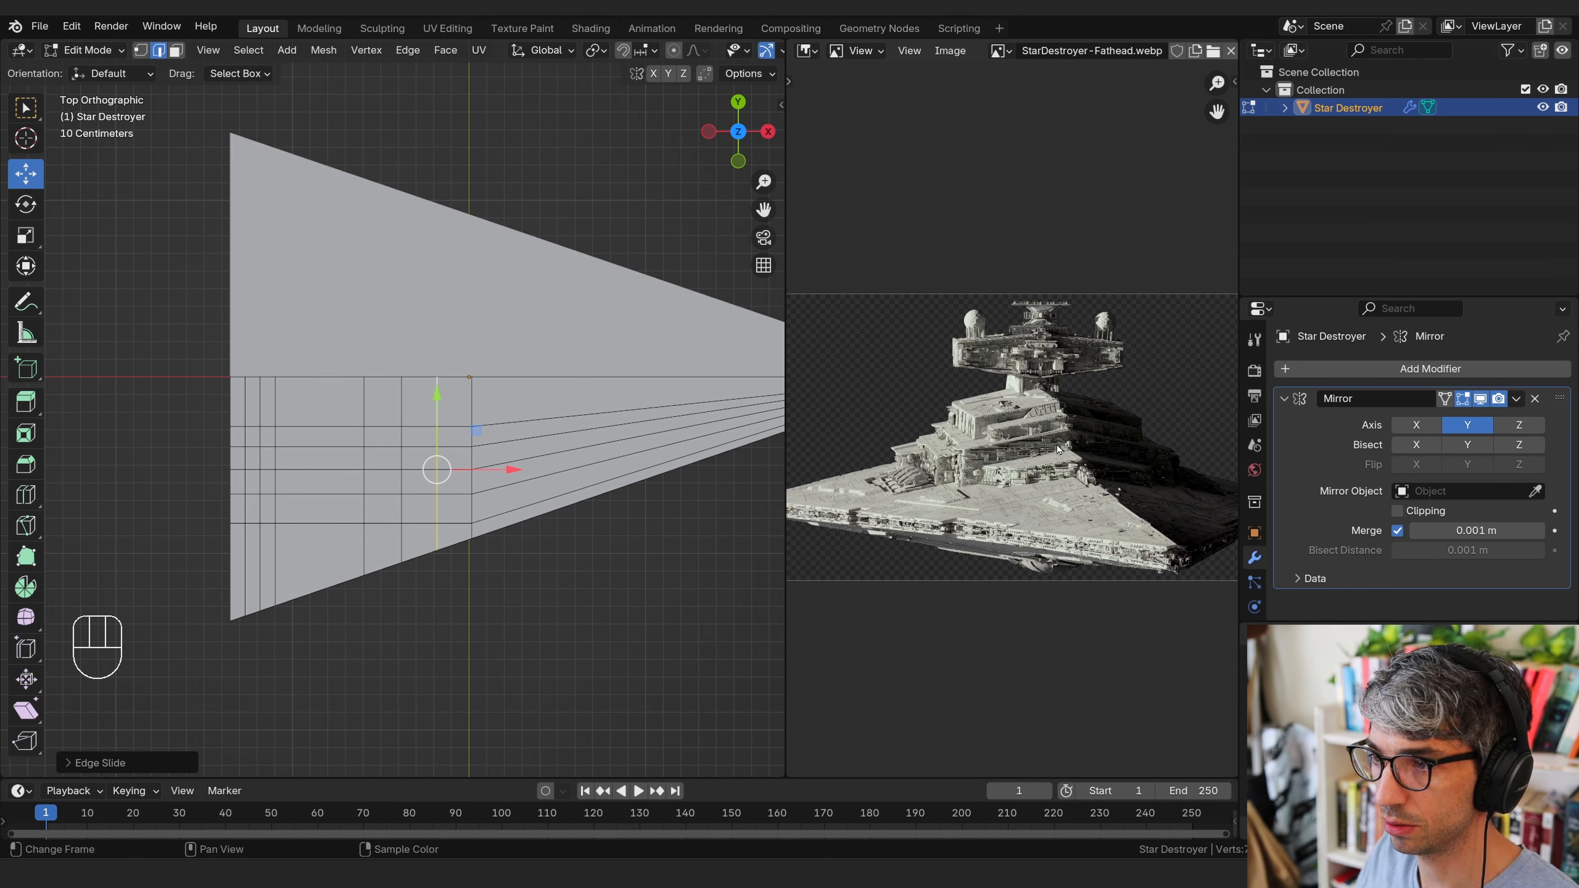
left_click(402, 510, "alt")
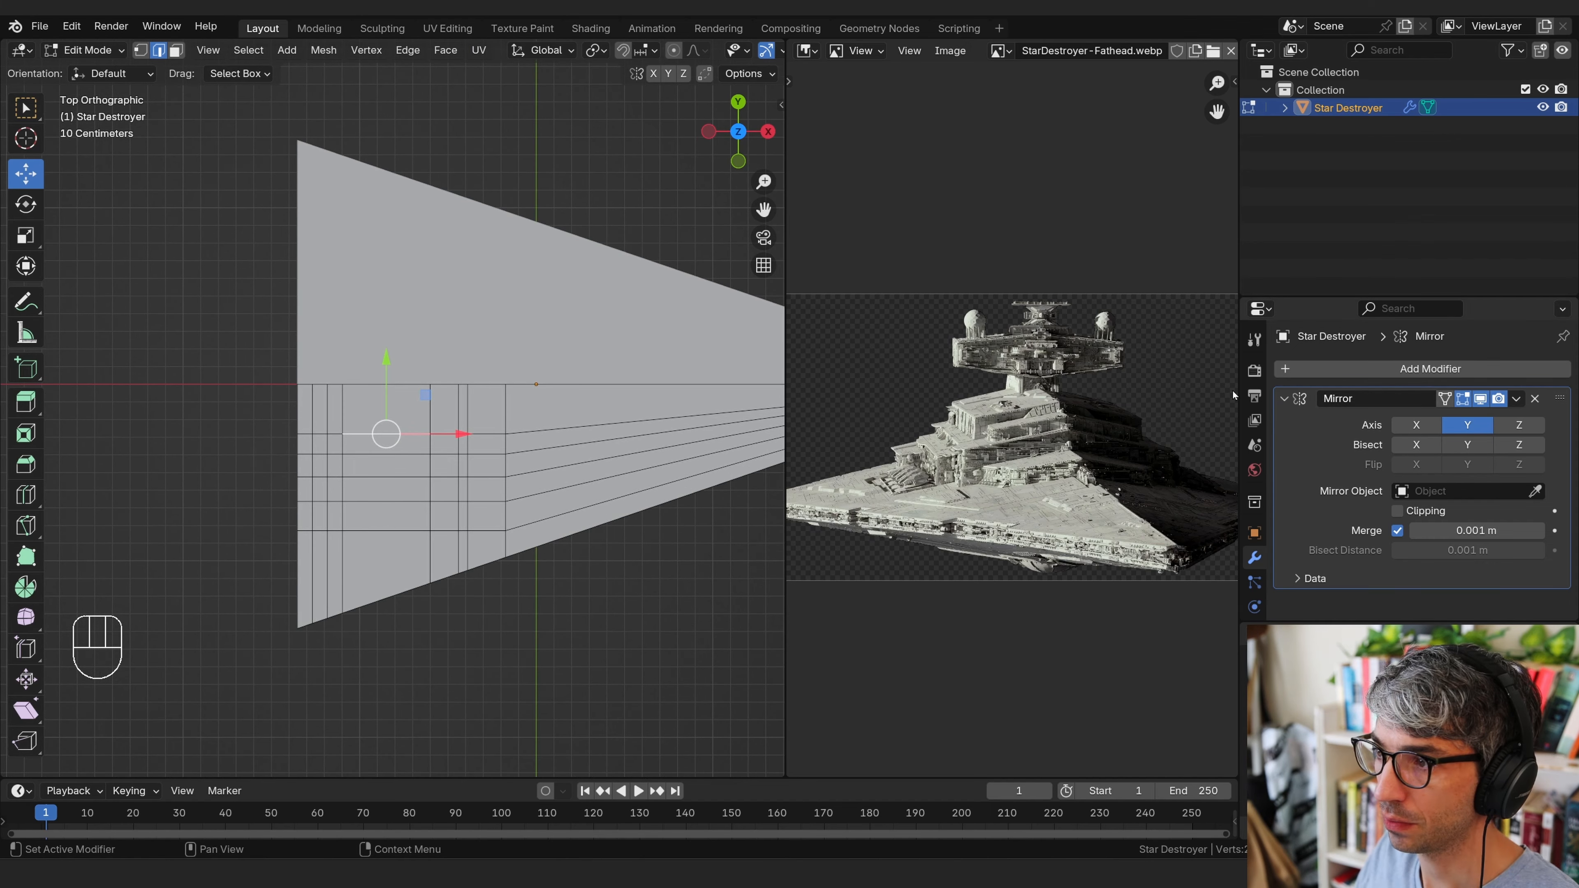
Show the Mirror modifier's result on the edit cage and edge-slide the innermost lengthwise loop slightly outward
left_click(1443, 400)
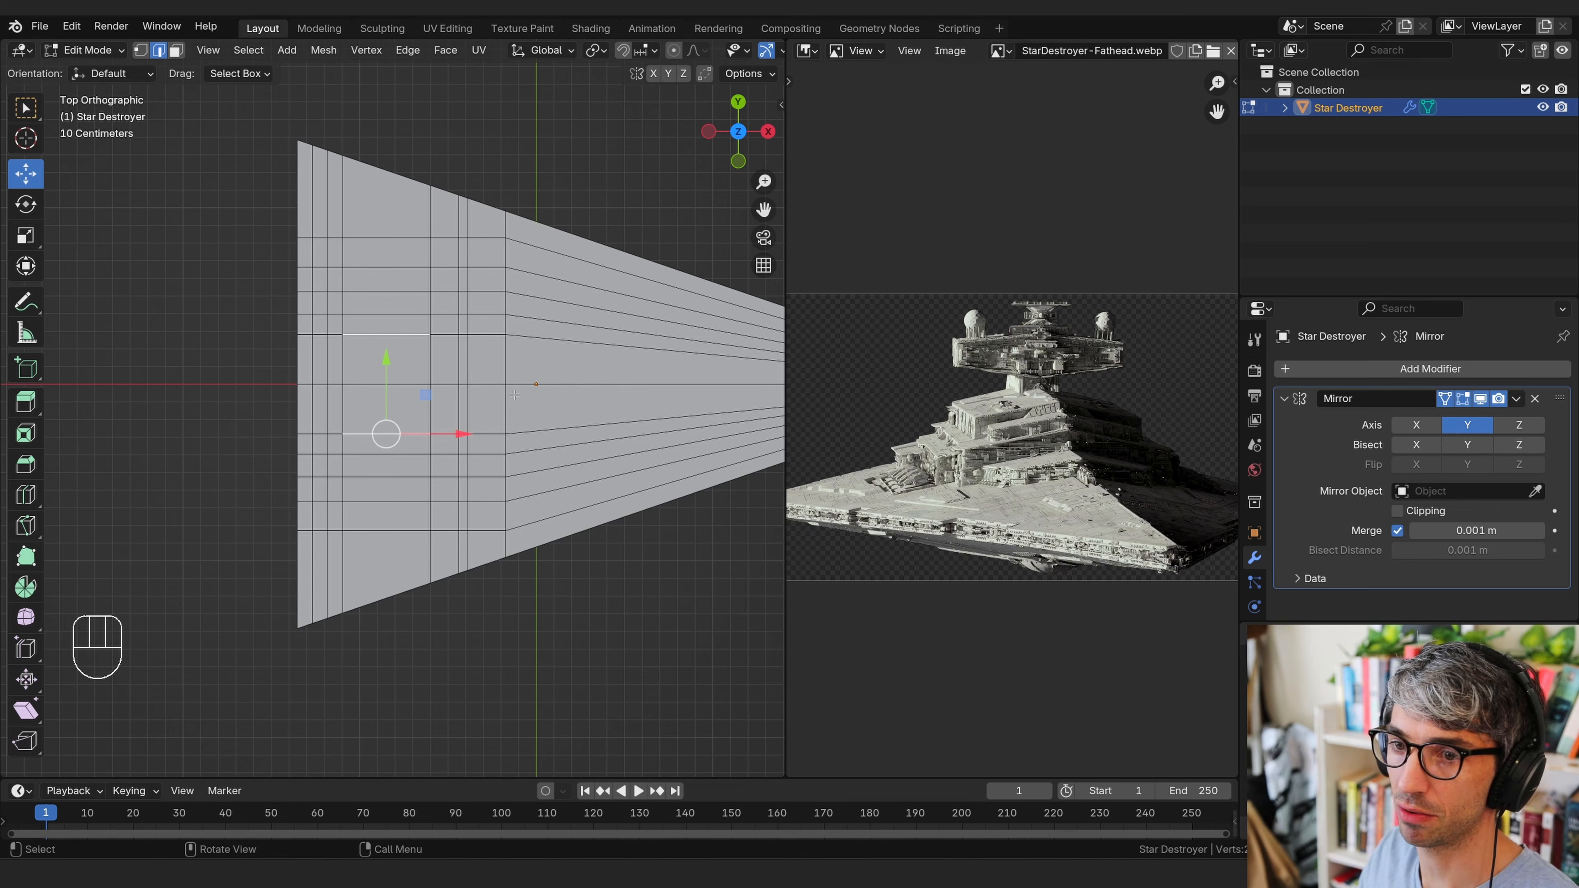
left_click(416, 429, "alt")
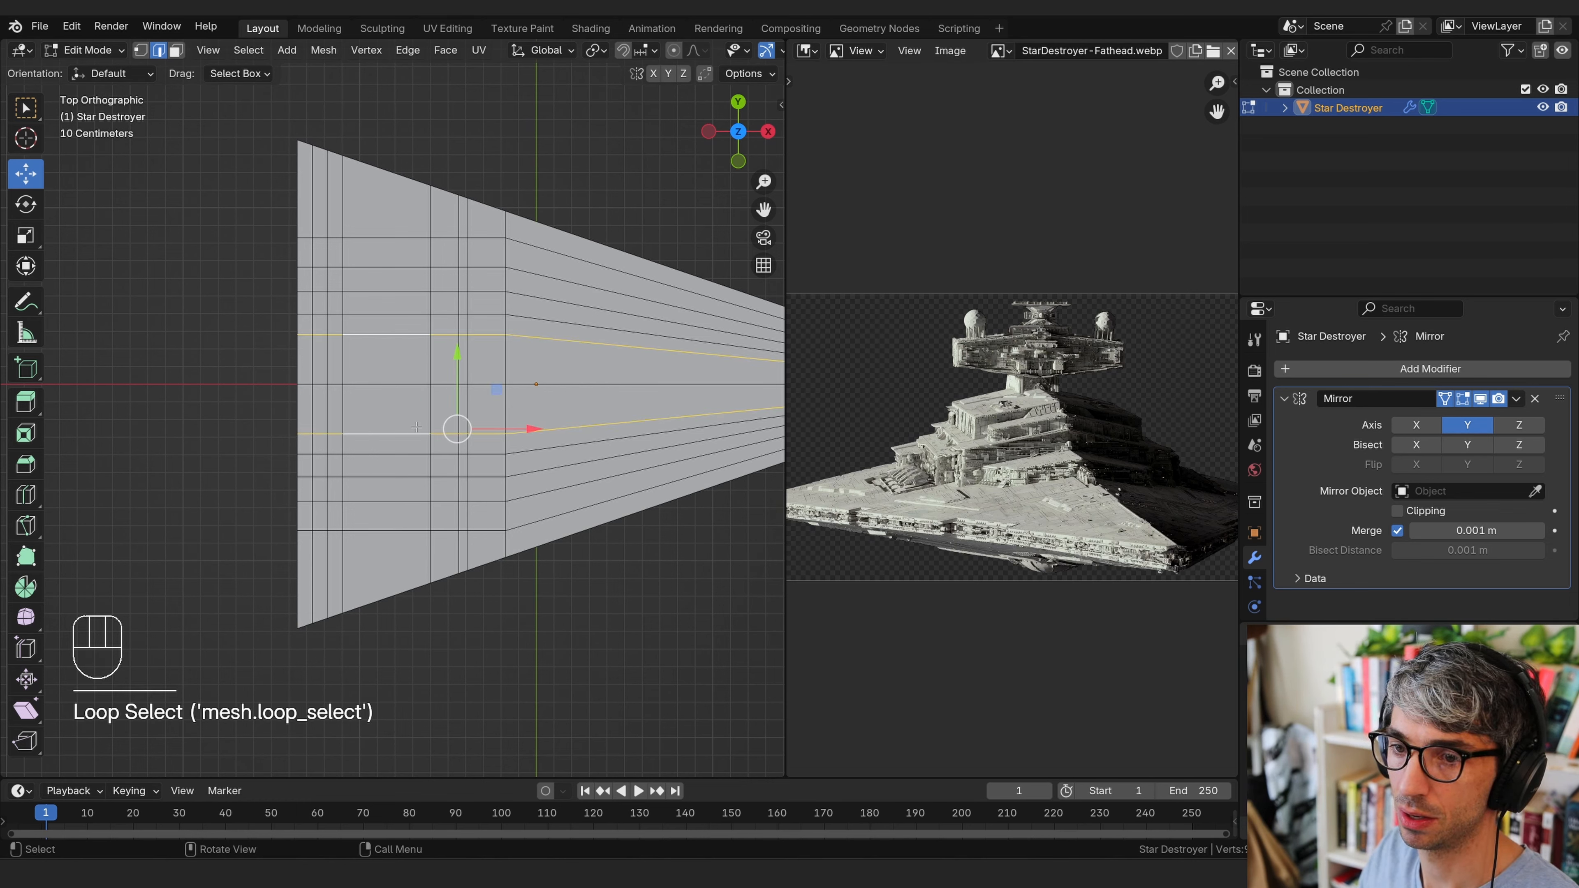
key("g")
key("g")
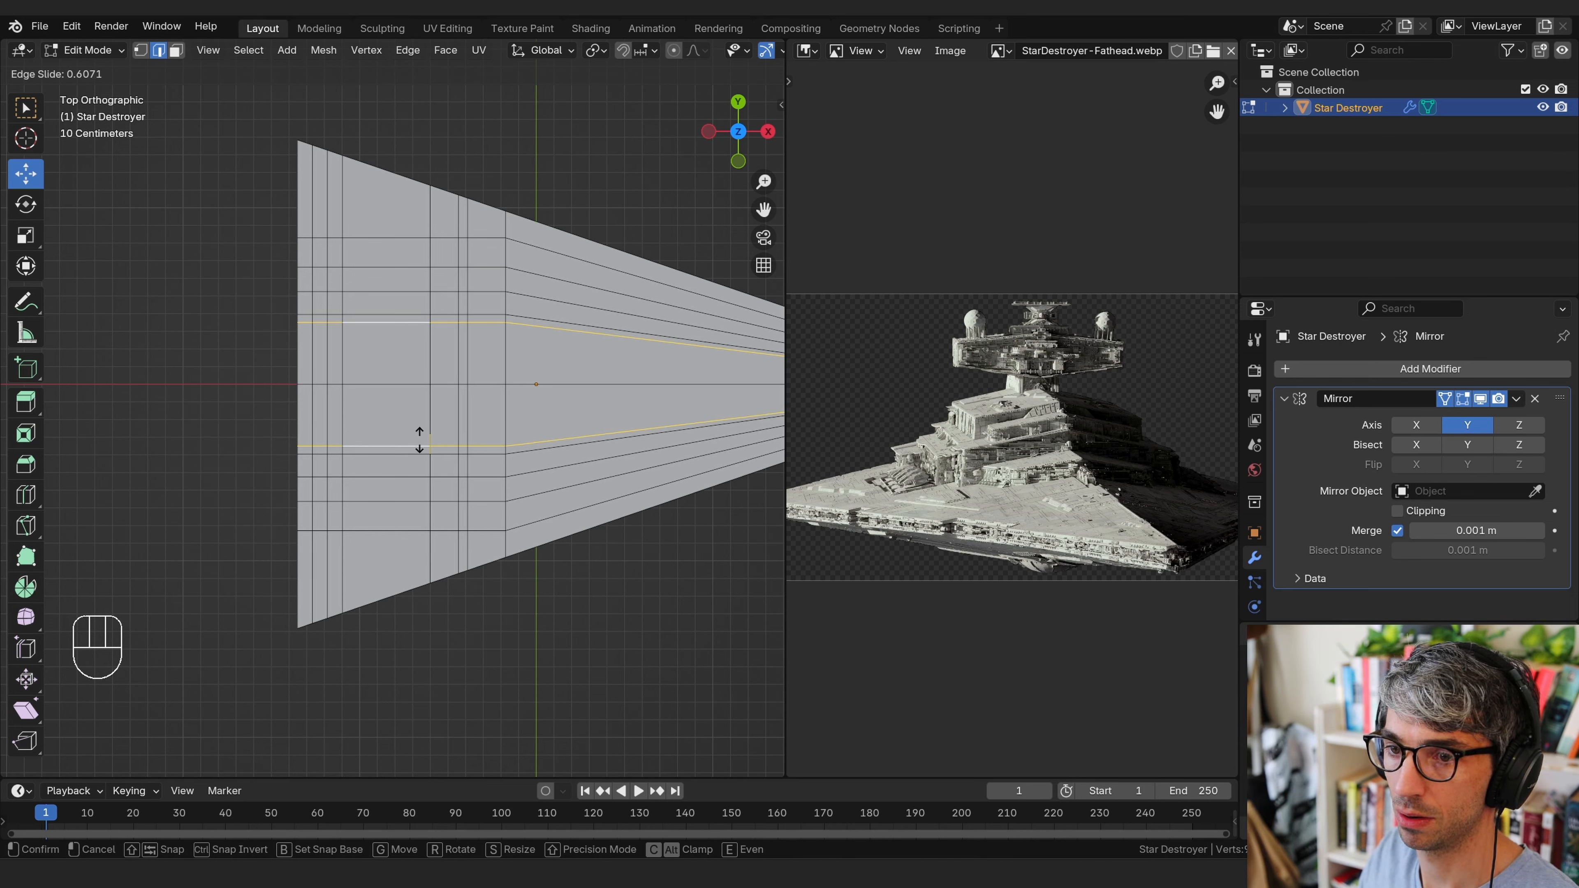
left_click(421, 443)
left_click(718, 530)
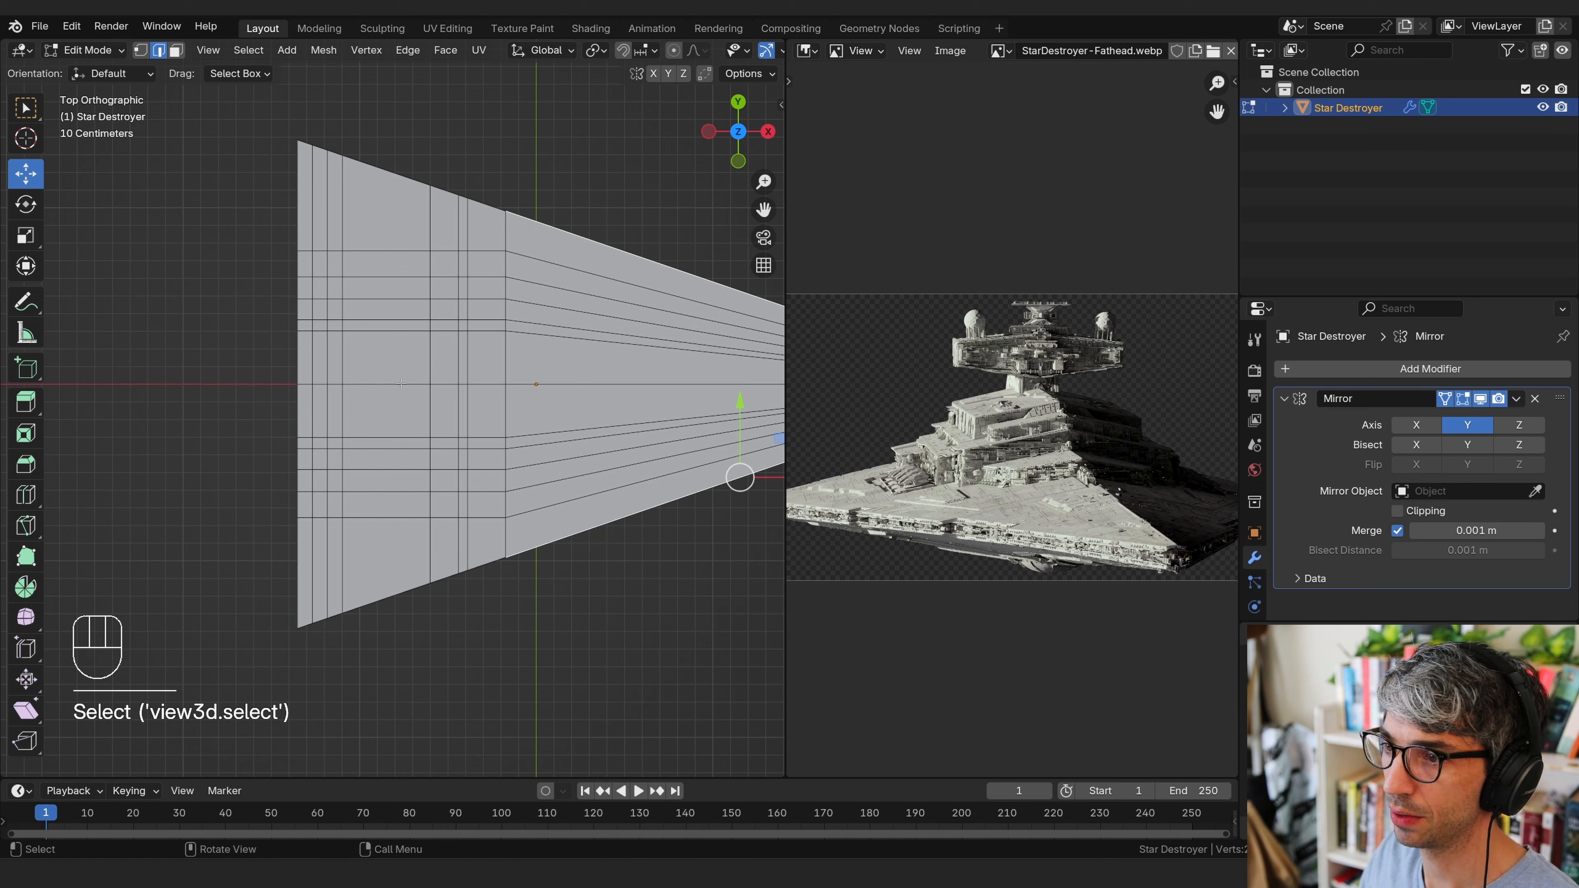
Switch to face selection and select the wide central face beside the centre line at the rear of the hull
left_click(400, 423)
key("3")
left_click(406, 422)
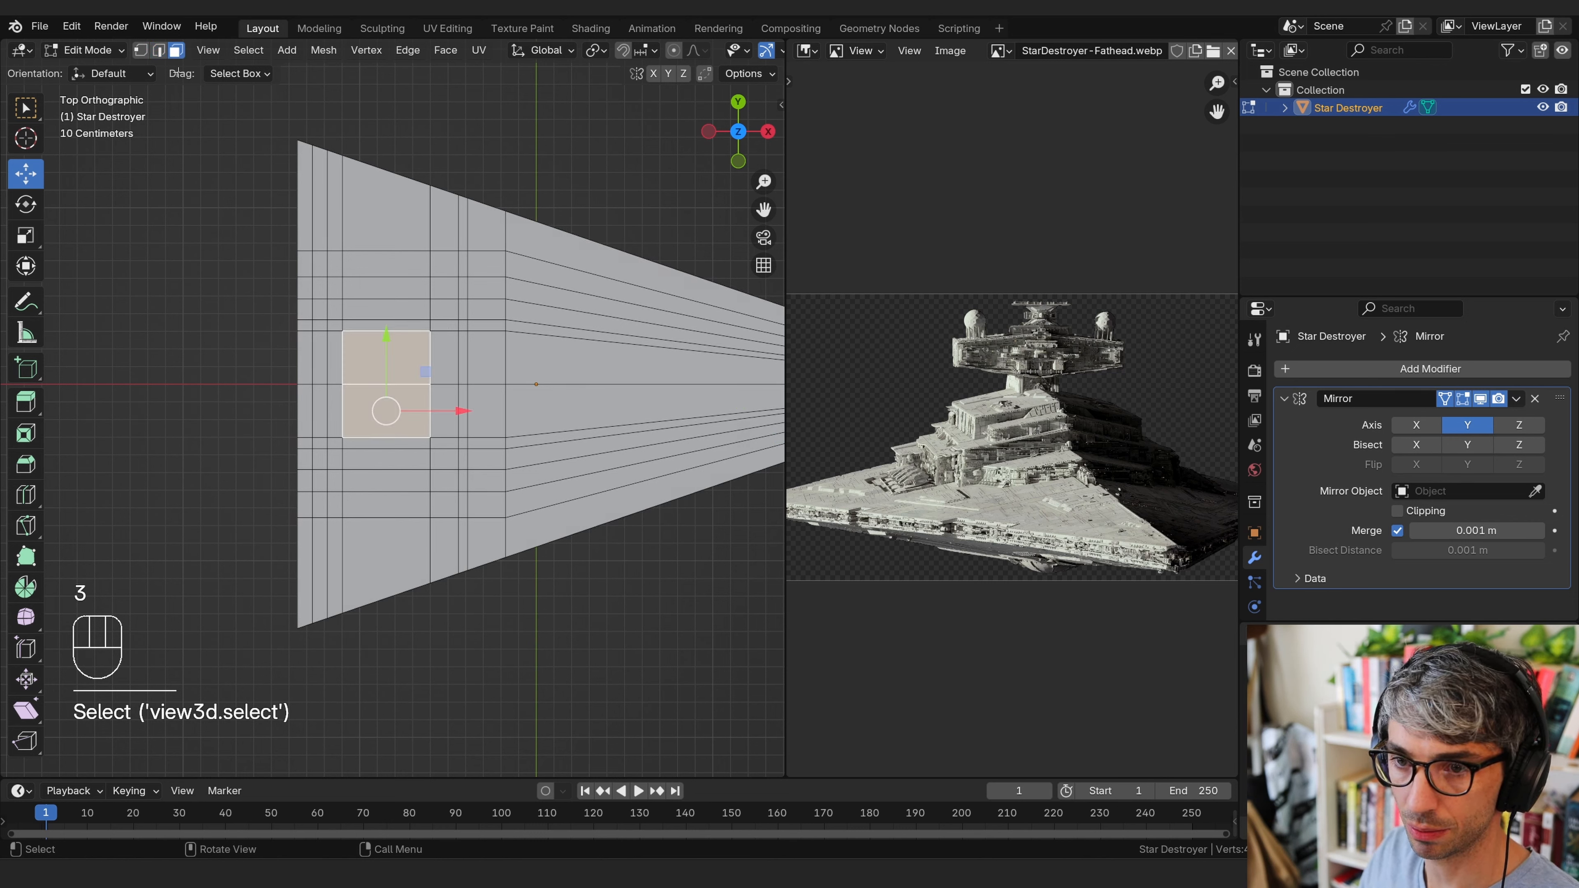
Cycle the selected face through vertex, edge and face selection modes, ending in face selection
left_click(176, 52)
key("2")
key("1")
key("2")
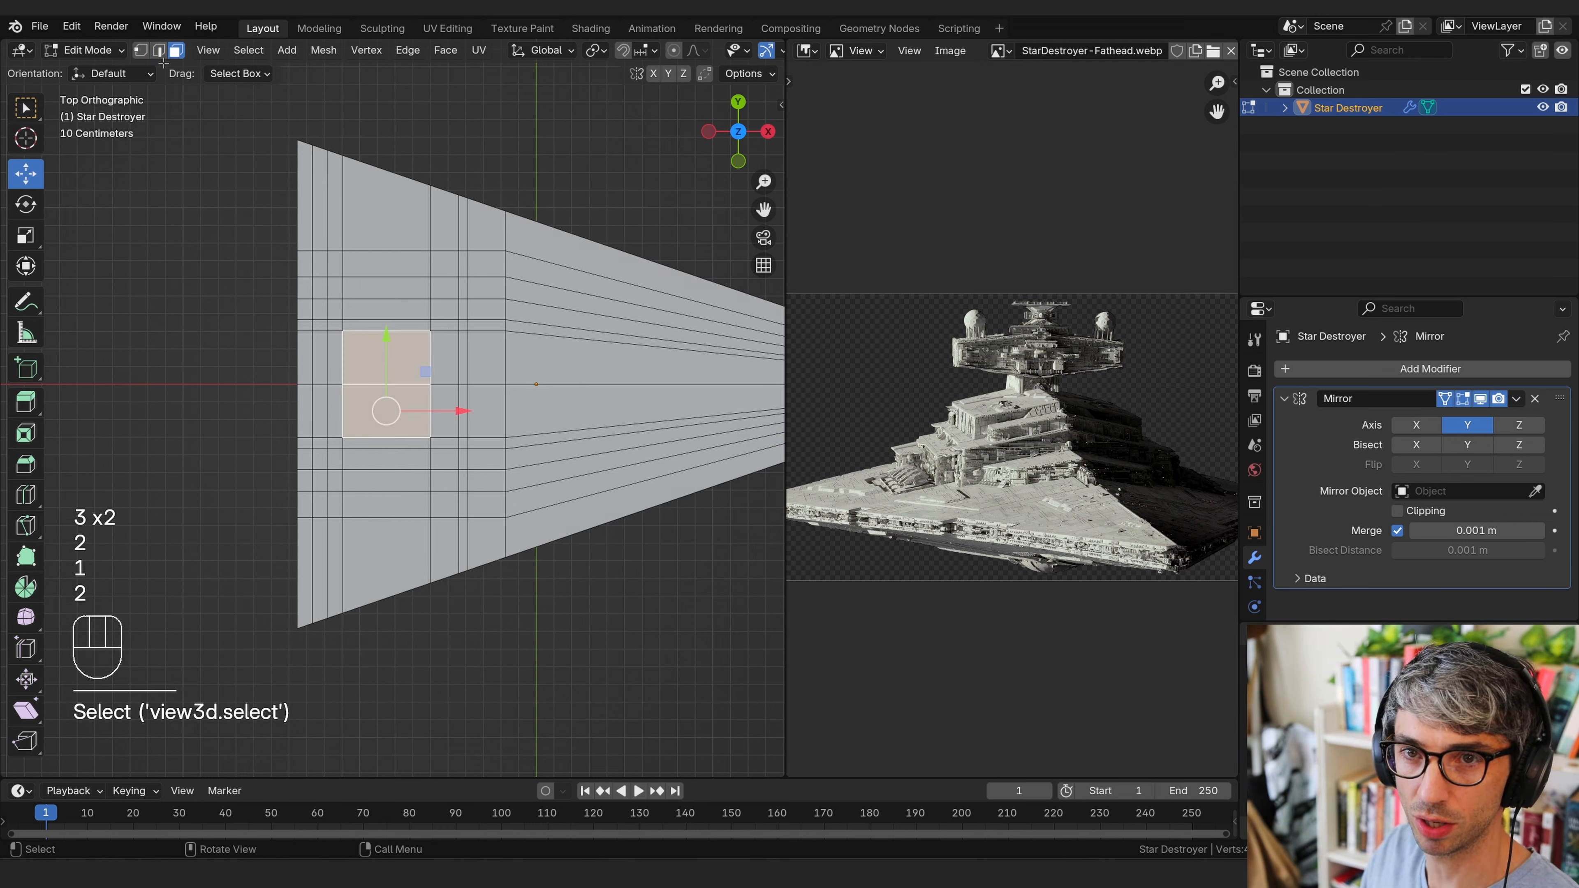
key("3")
key("1")
key("2")
key("1")
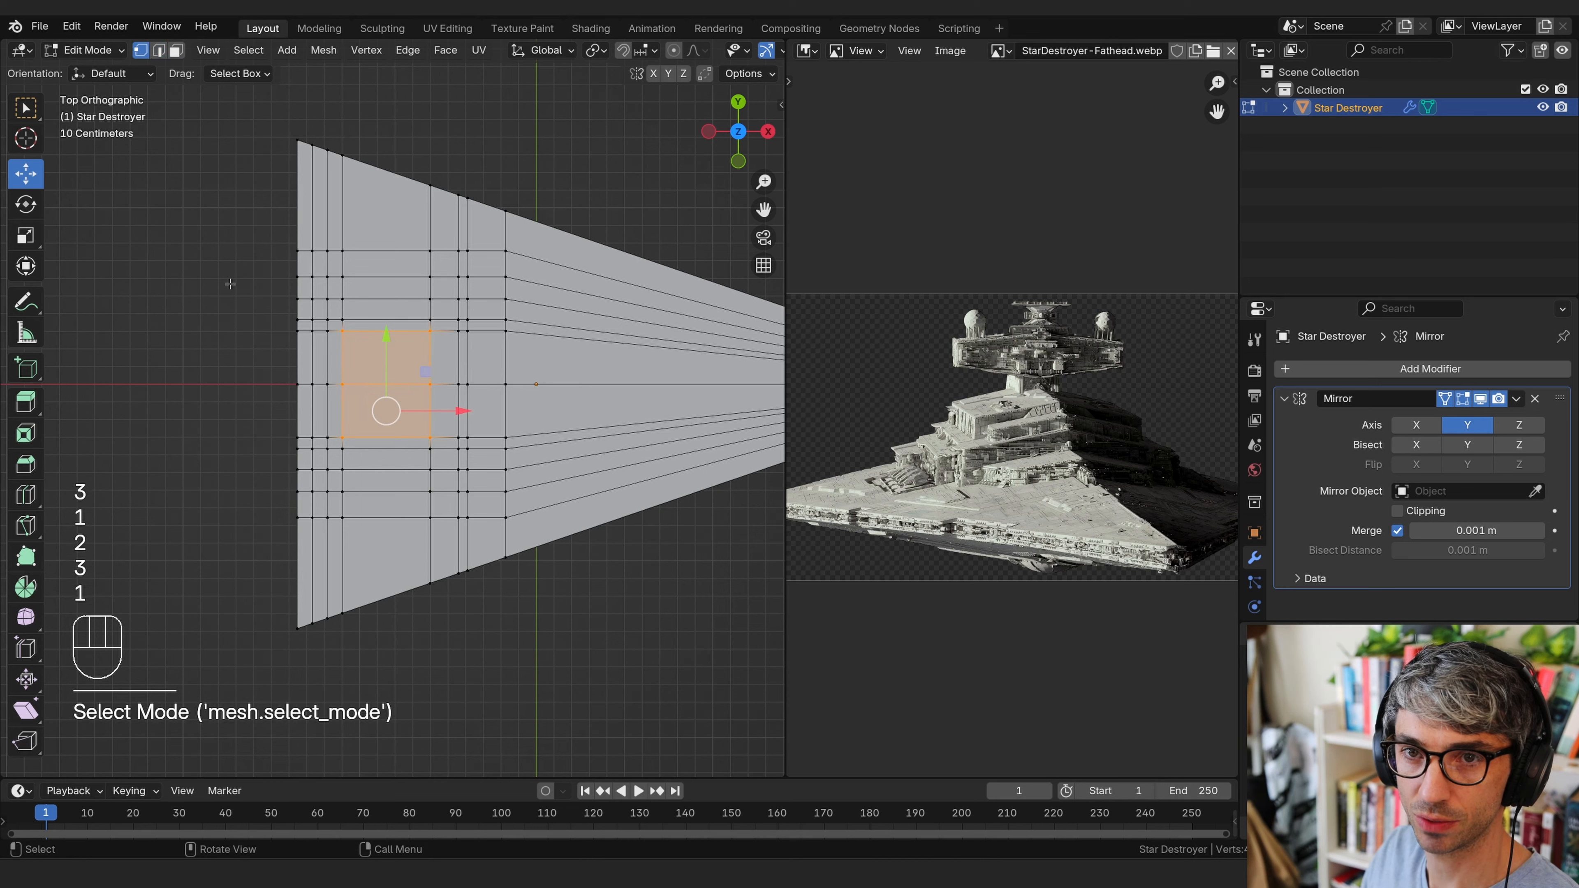
key("2")
key("3")
key("3")
key("3")
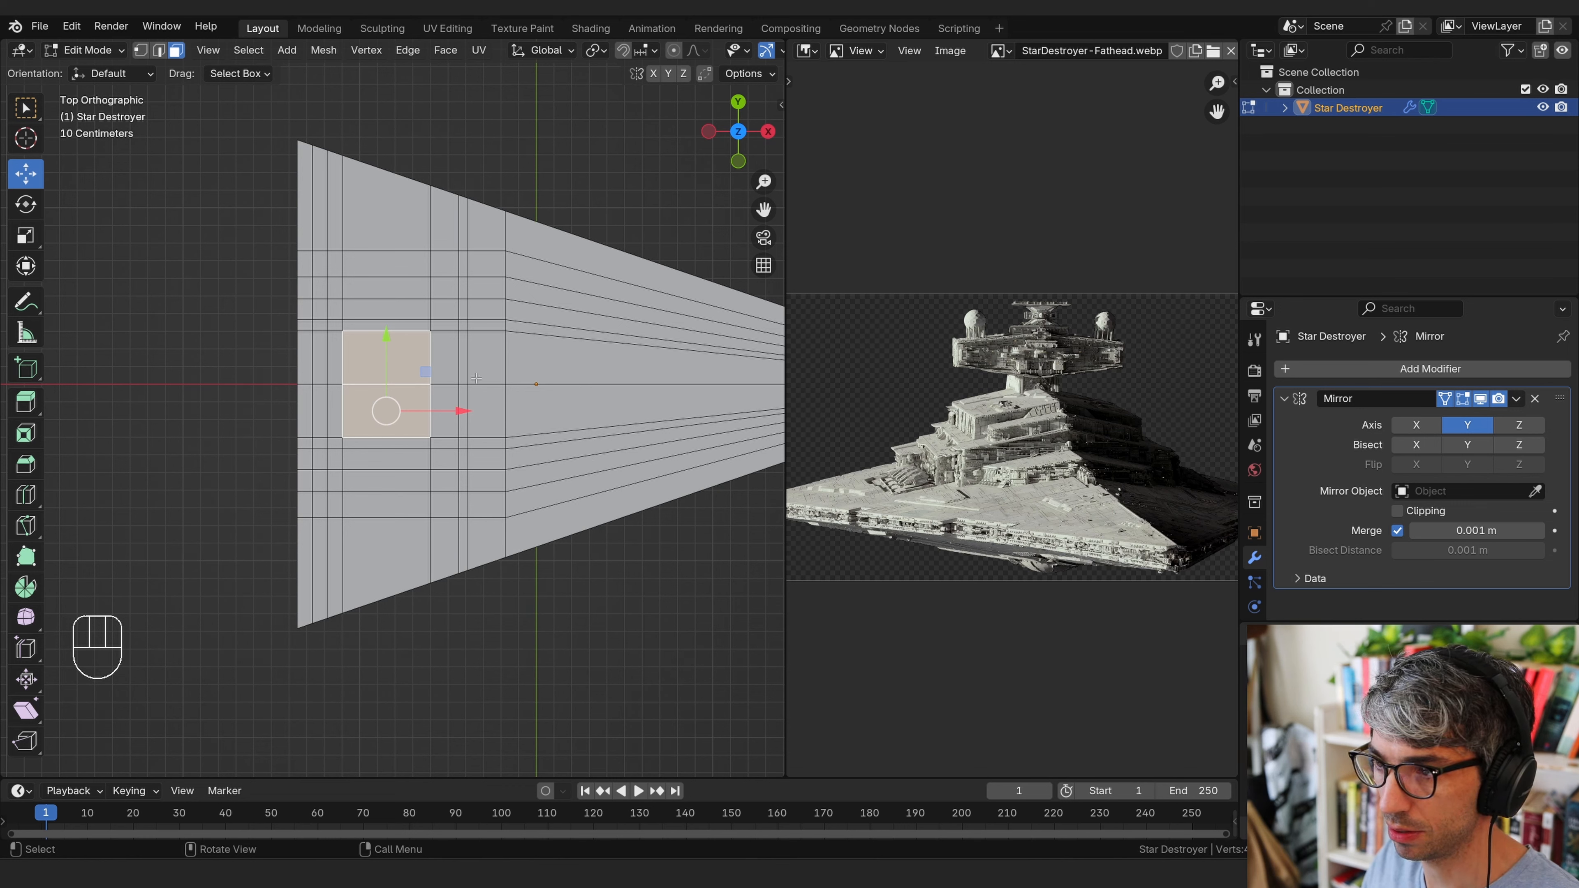
Extrude the front central face of the superstructure grid about 0.09 m upward along Z
left_click(497, 368)
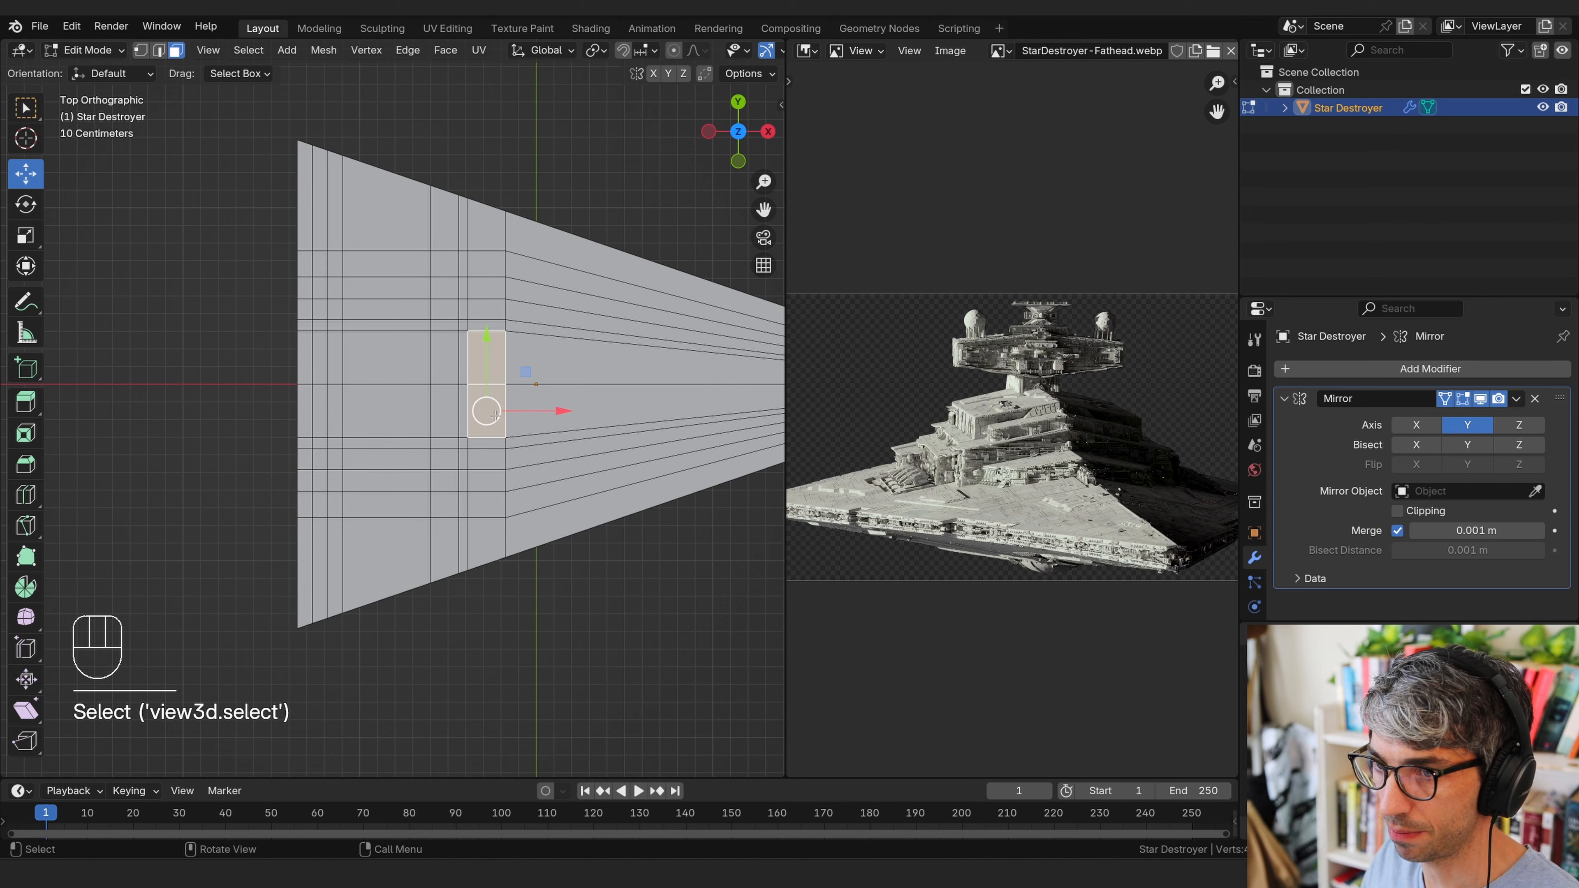
middle_click_drag(494, 415, 562, 438)
key("e")
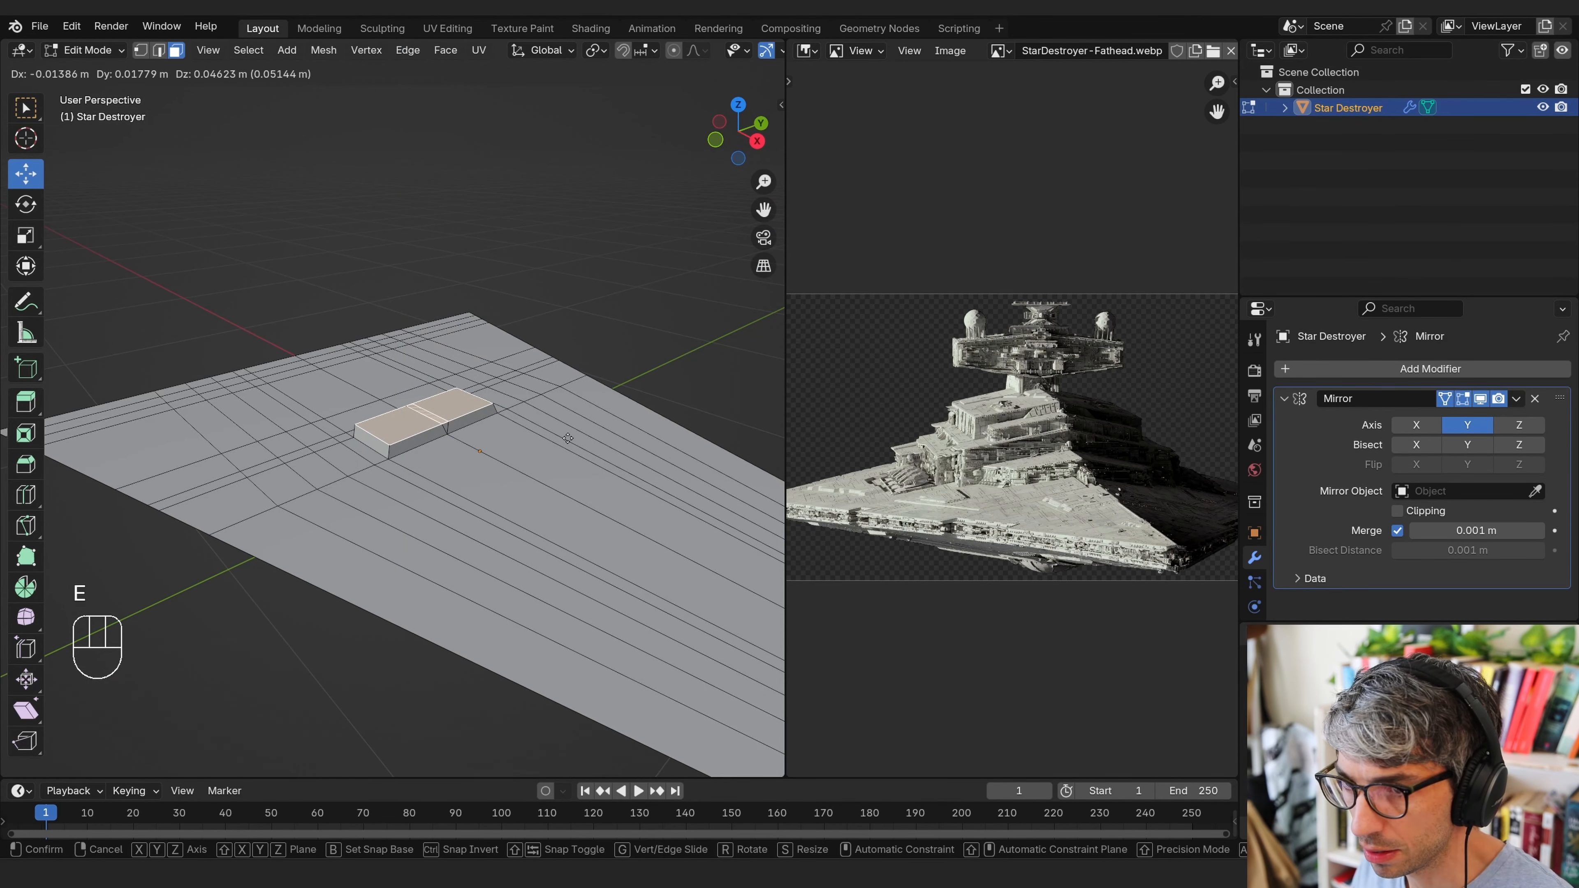
key("z")
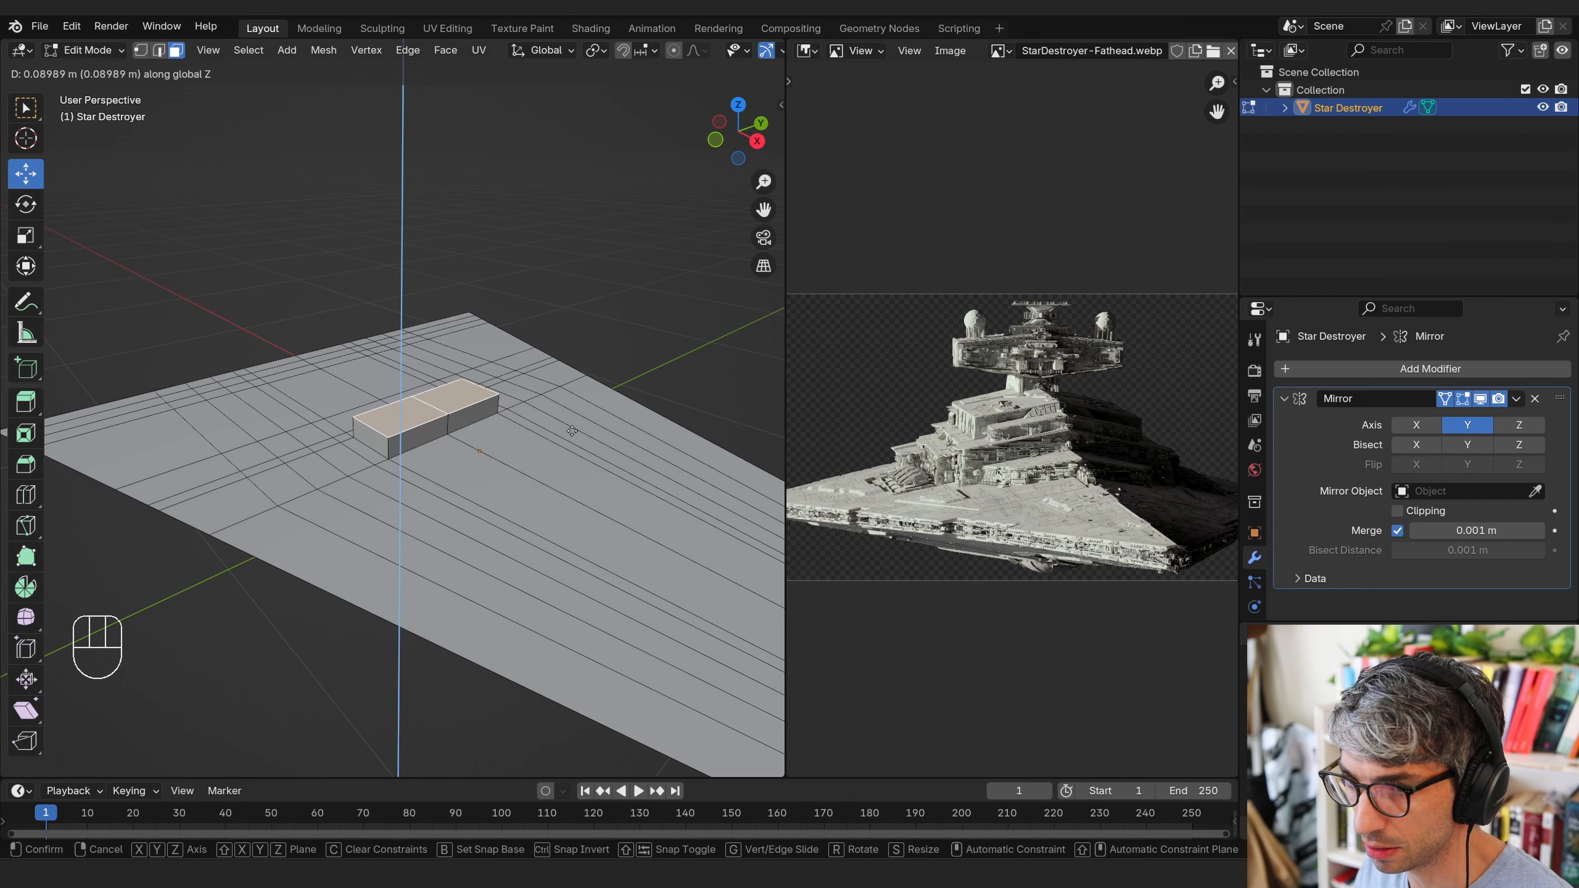
left_click(572, 430)
Extrude the central hull faces directly behind the front step upward by 0.15 m as one raised deck
middle_click_drag(572, 431, 715, 348)
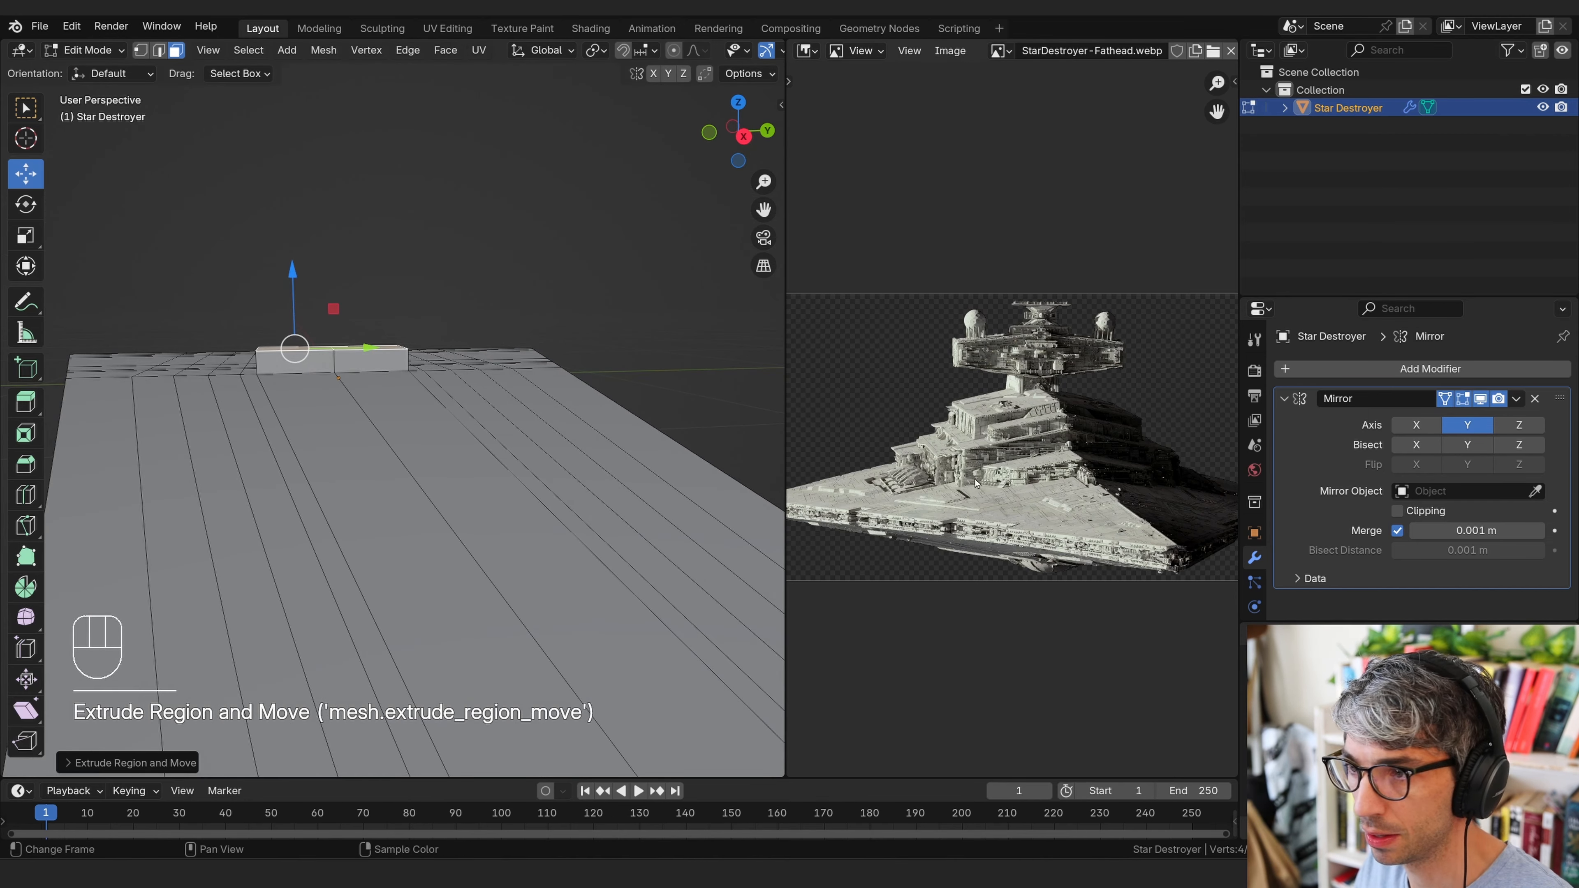
middle_click_drag(448, 473, 465, 510)
left_click(483, 502)
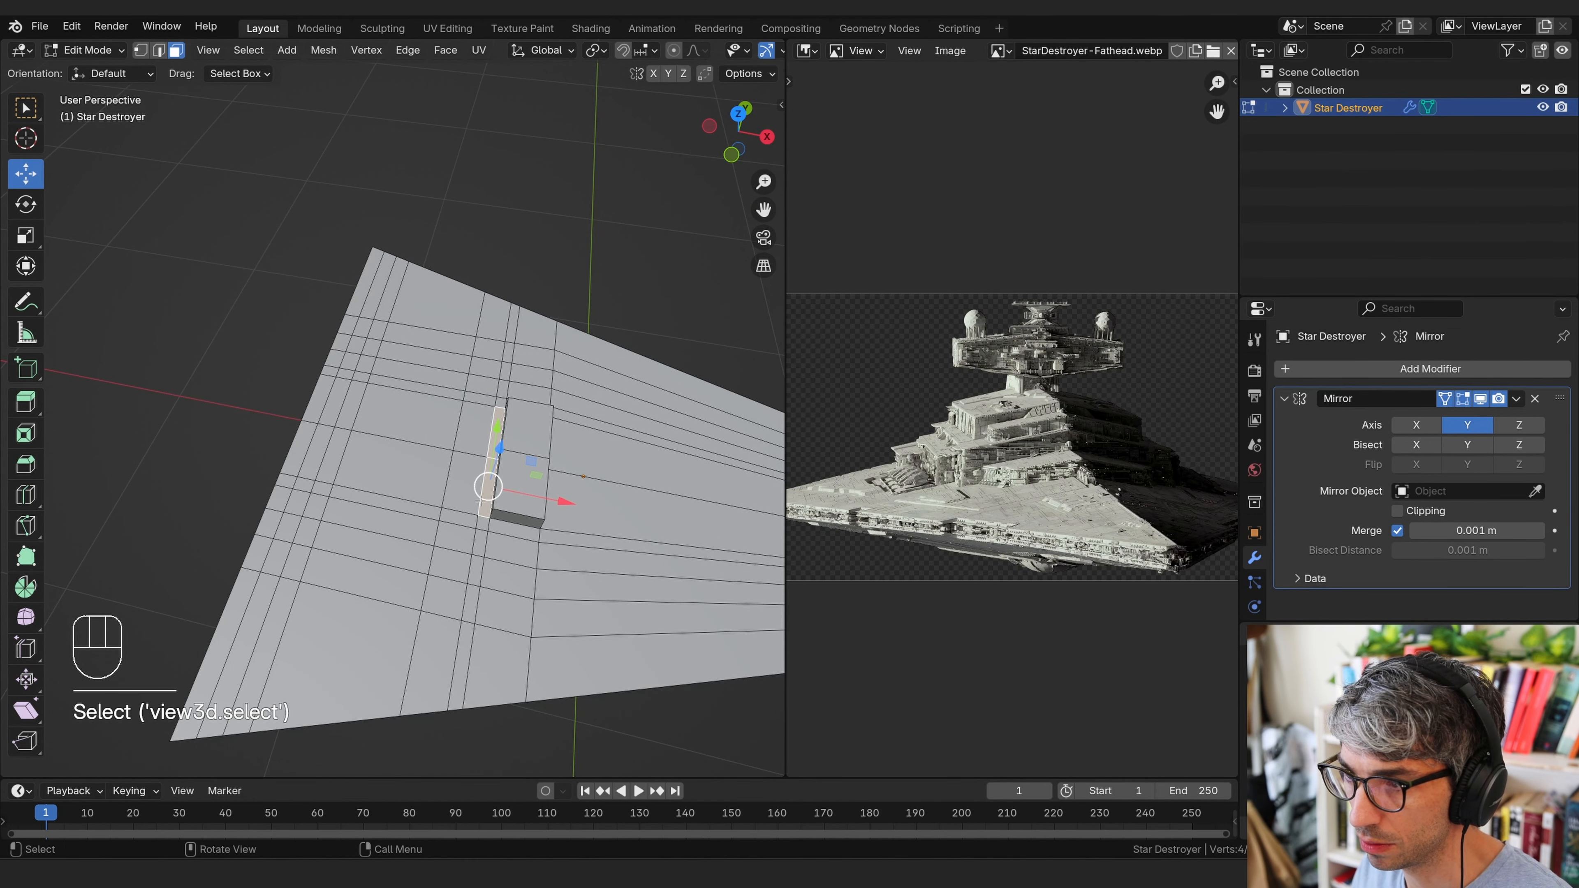
left_click(472, 489, "shift")
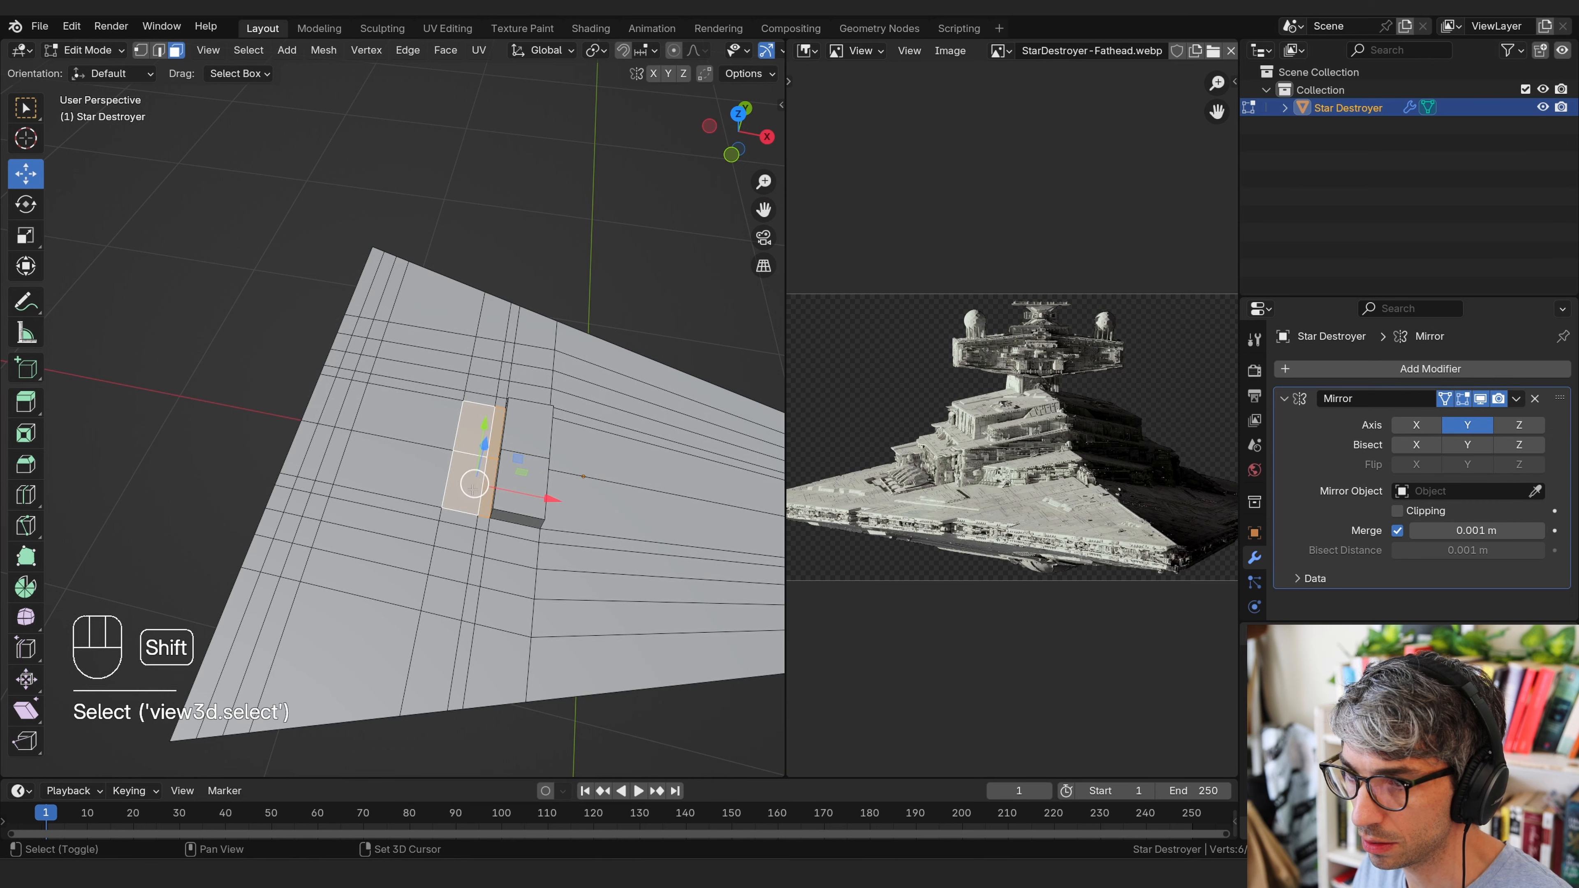
left_click(387, 461, "shift")
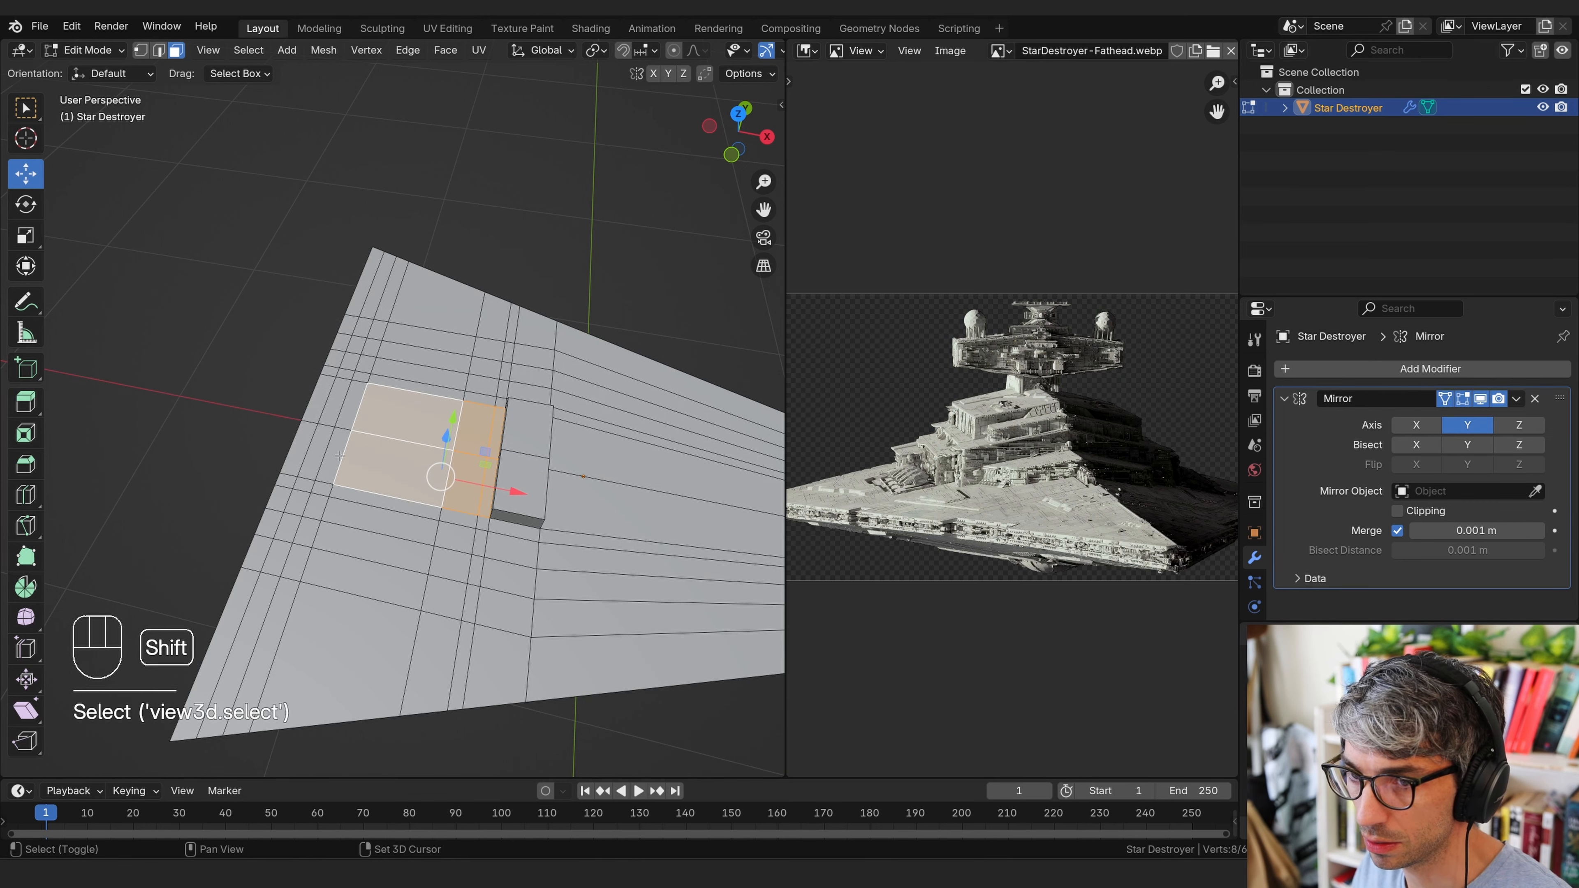
middle_click_drag(339, 456, 373, 449)
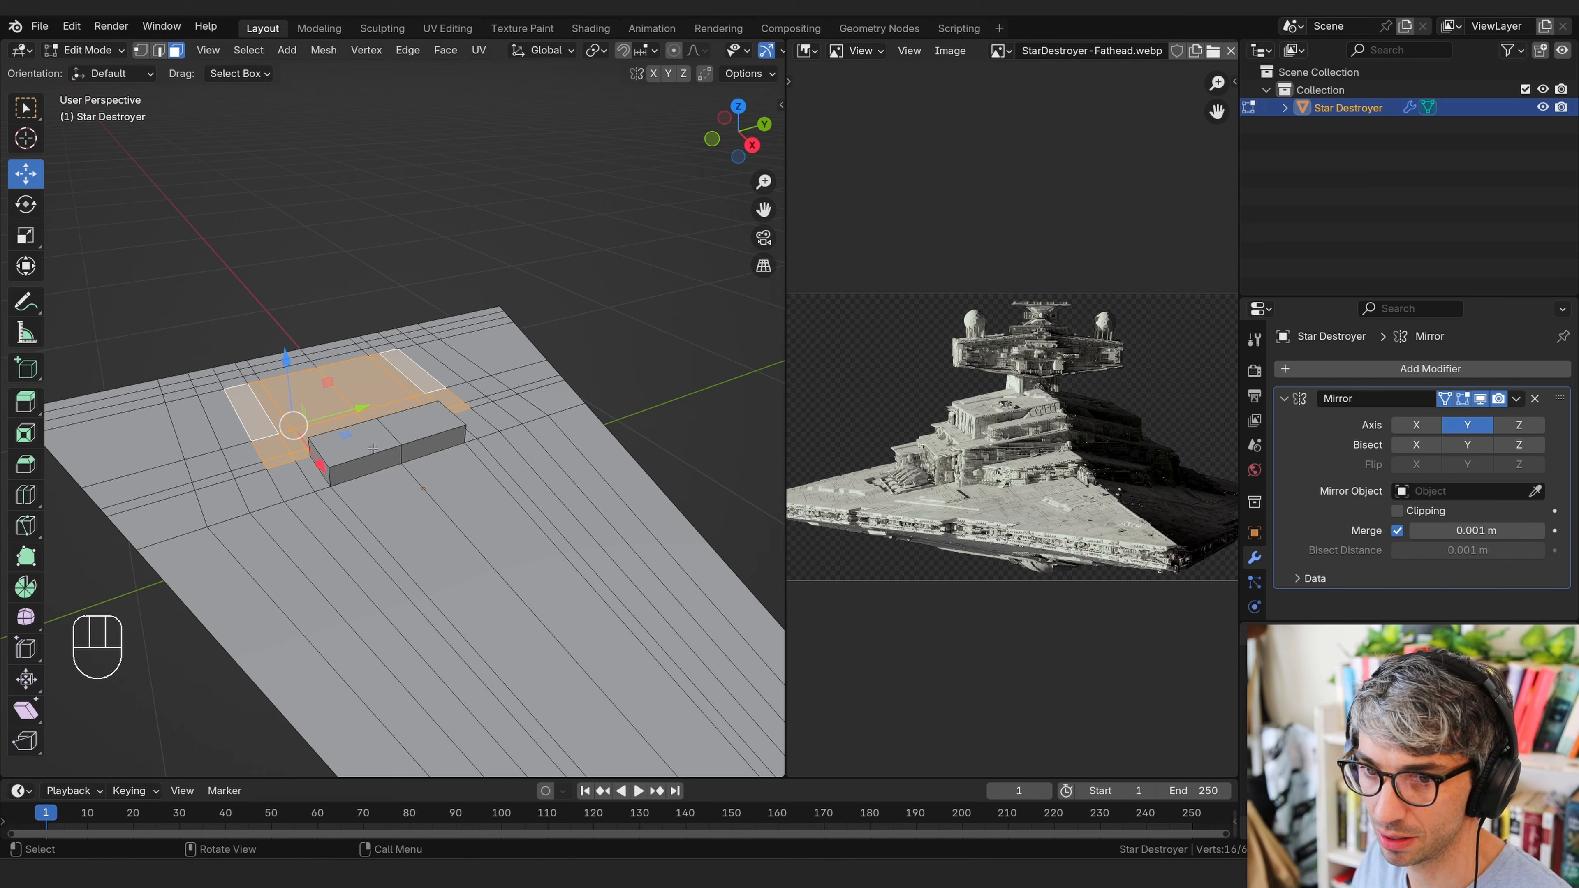
middle_click_drag(372, 449, 438, 443)
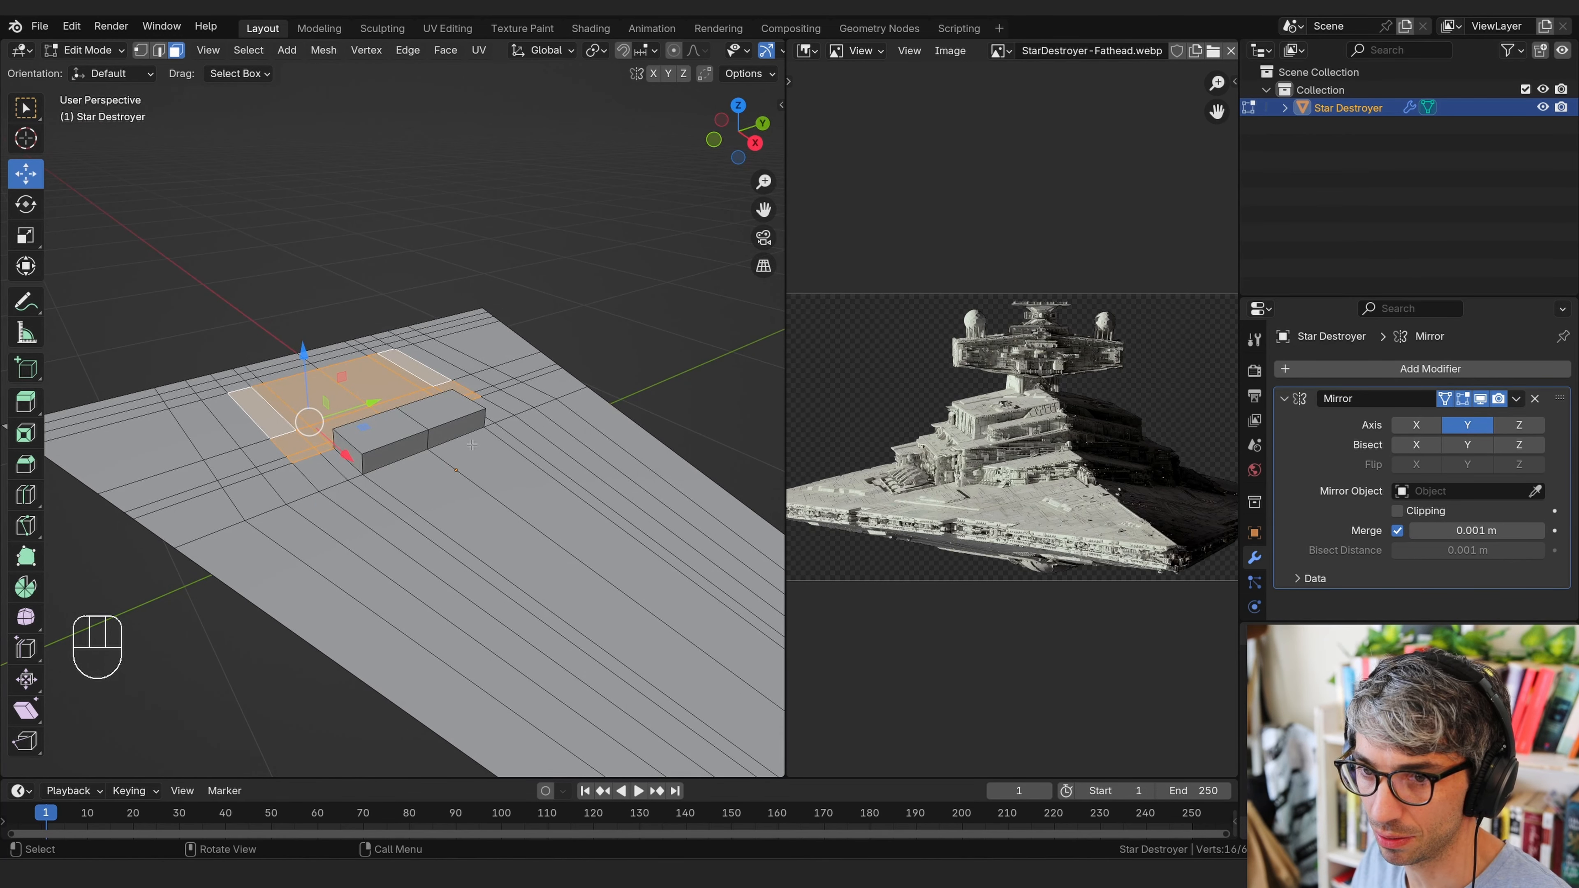
key("e")
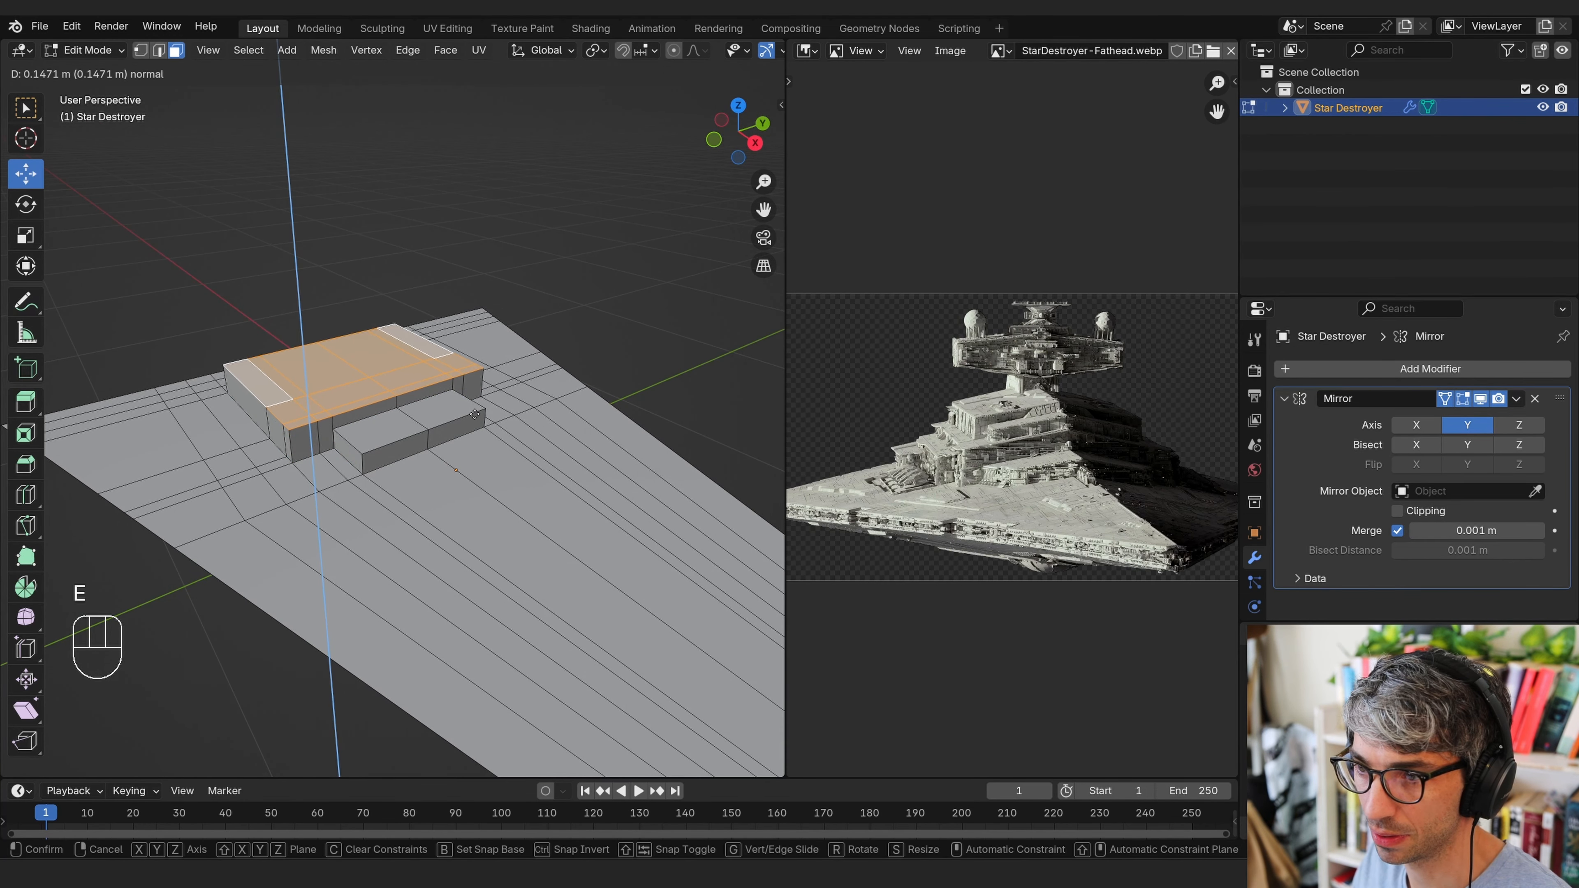
key("ctrl")
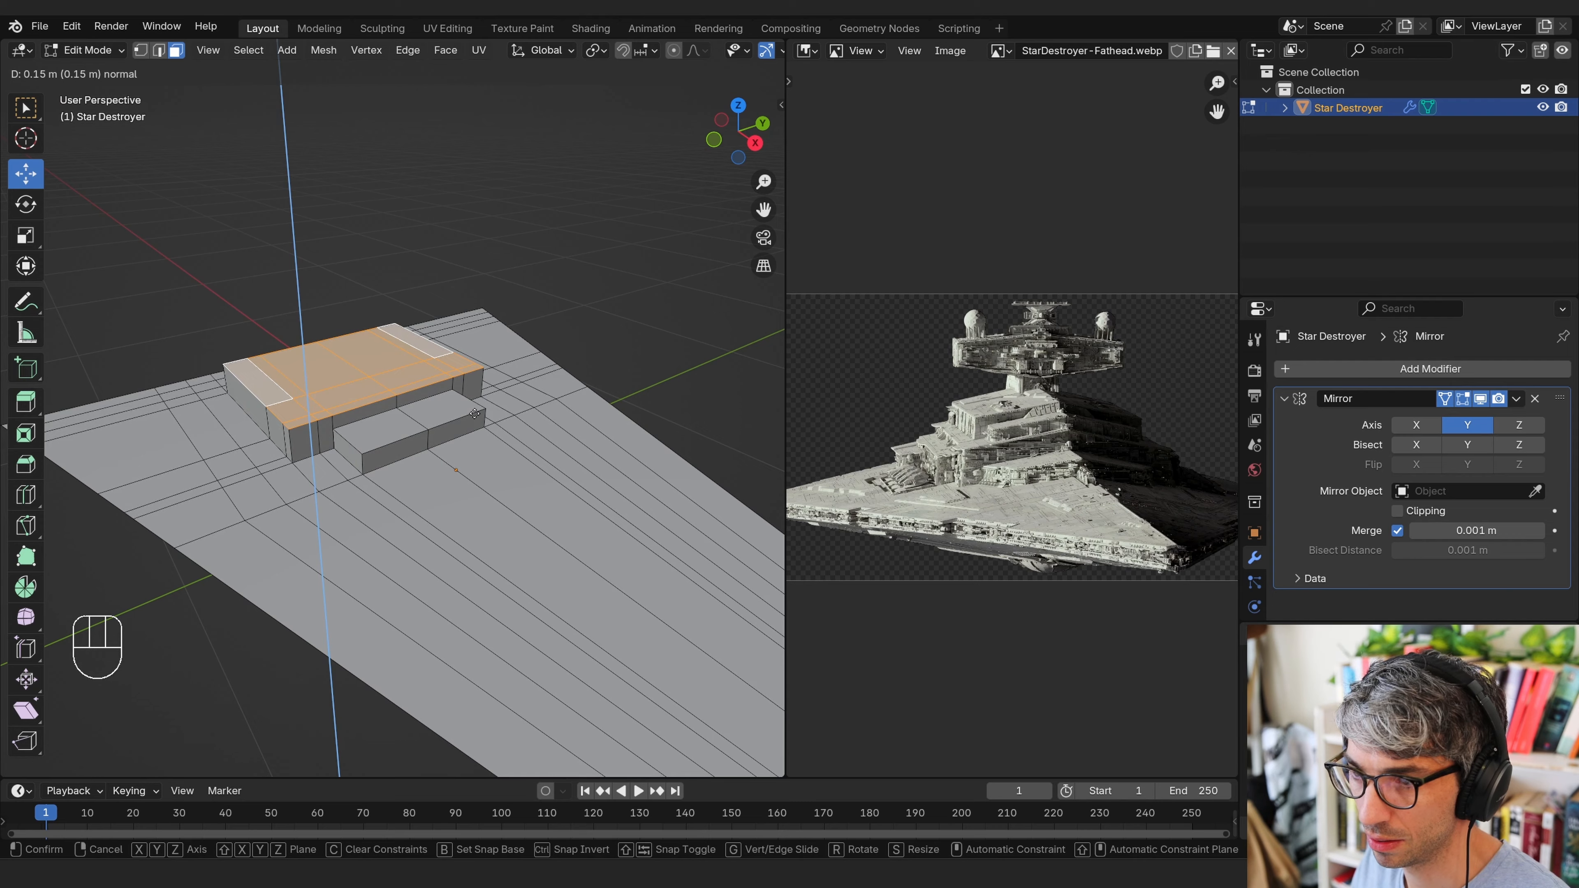
left_click(475, 414)
Extrude the central front strip on top of the raised deck upward into a further step
middle_click_drag(474, 414, 425, 435)
key("e")
left_click(542, 453)
Extrude the large rear central face of the deck and its narrow outer neighbour about 0.12 m upward as the top tier
left_click(425, 436)
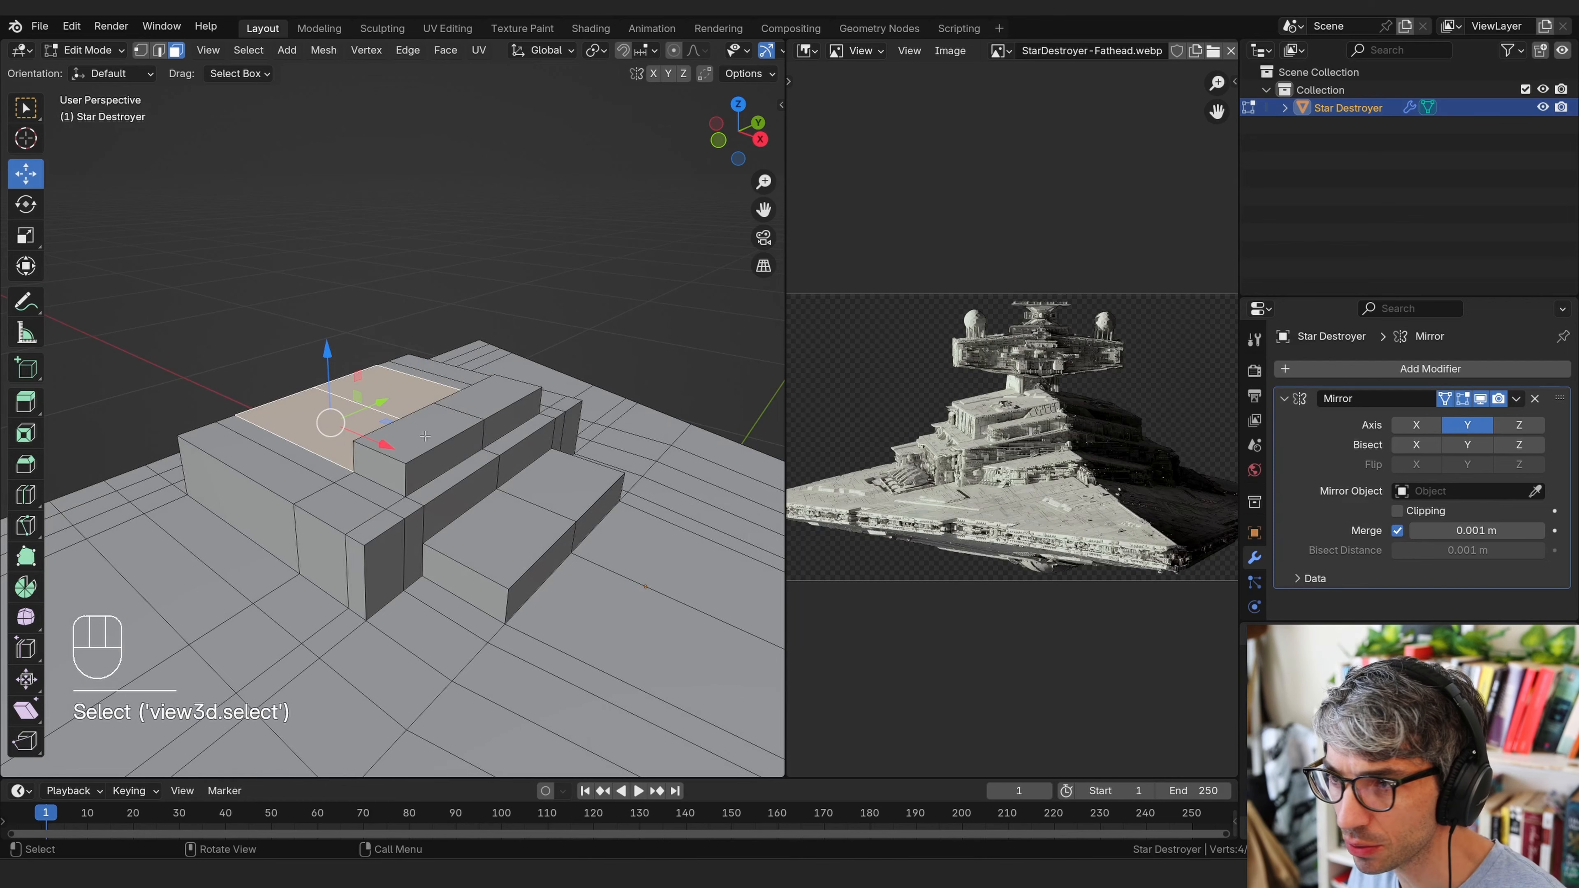
left_click(333, 467, "shift")
middle_click_drag(511, 485, 451, 449)
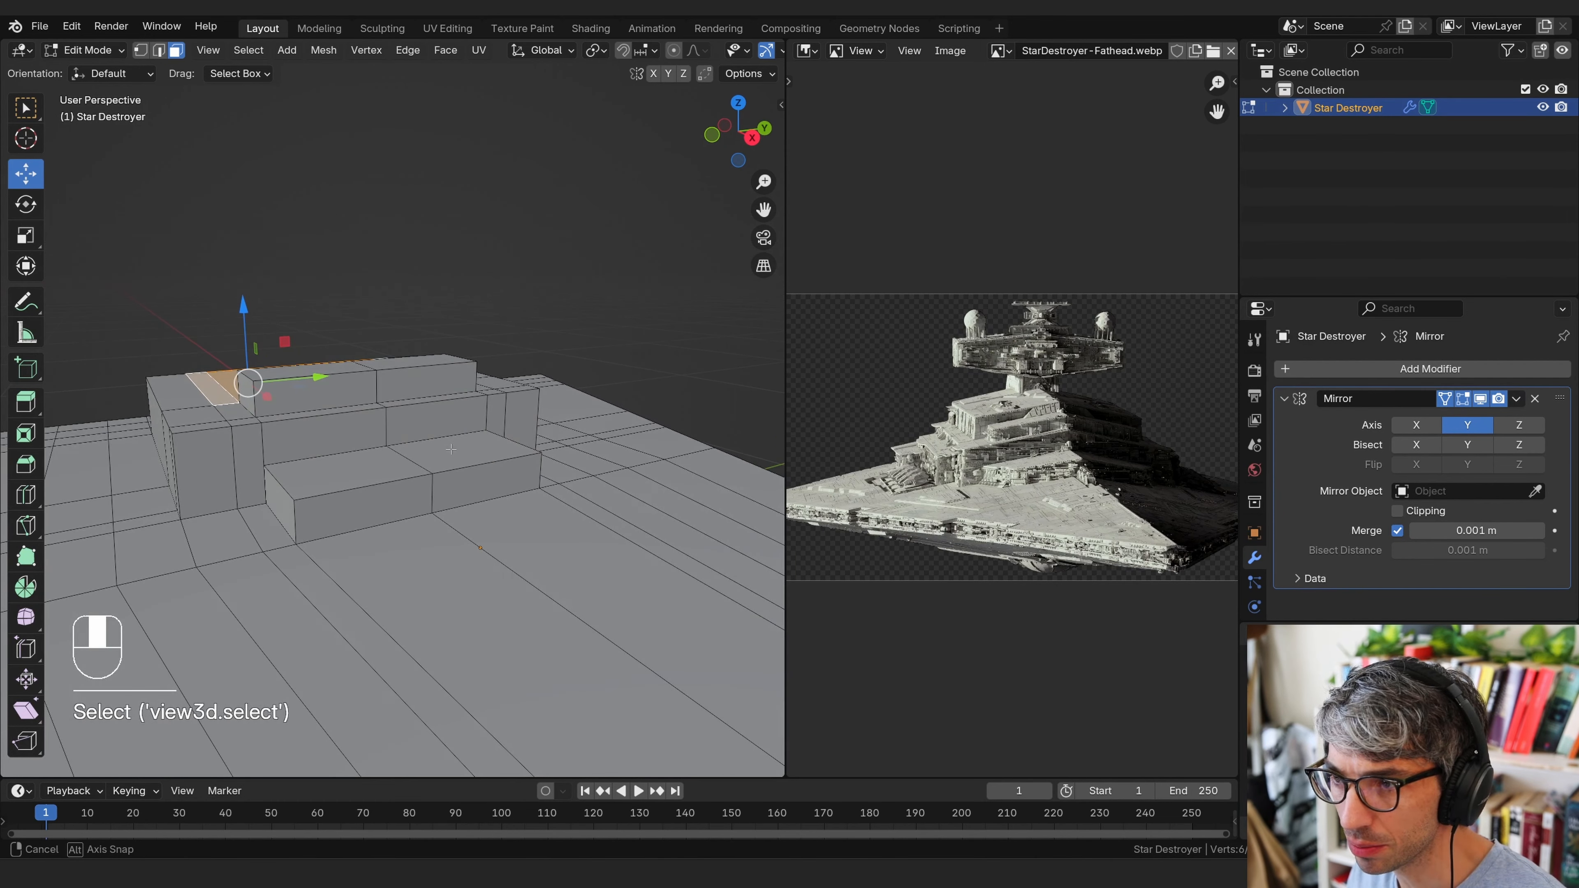
key("e")
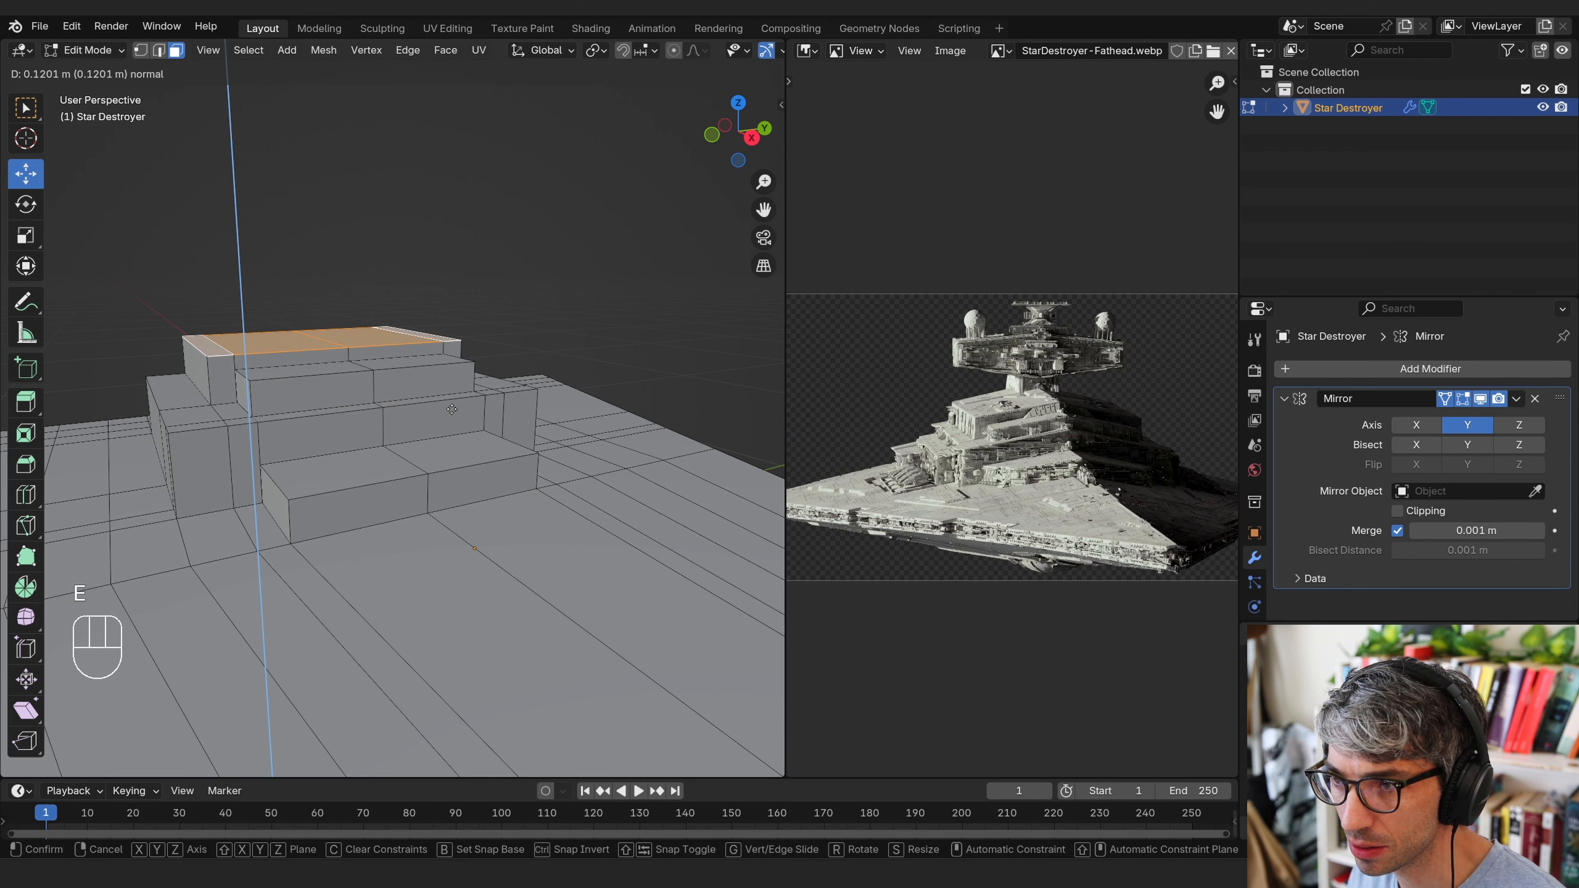
left_click(451, 409)
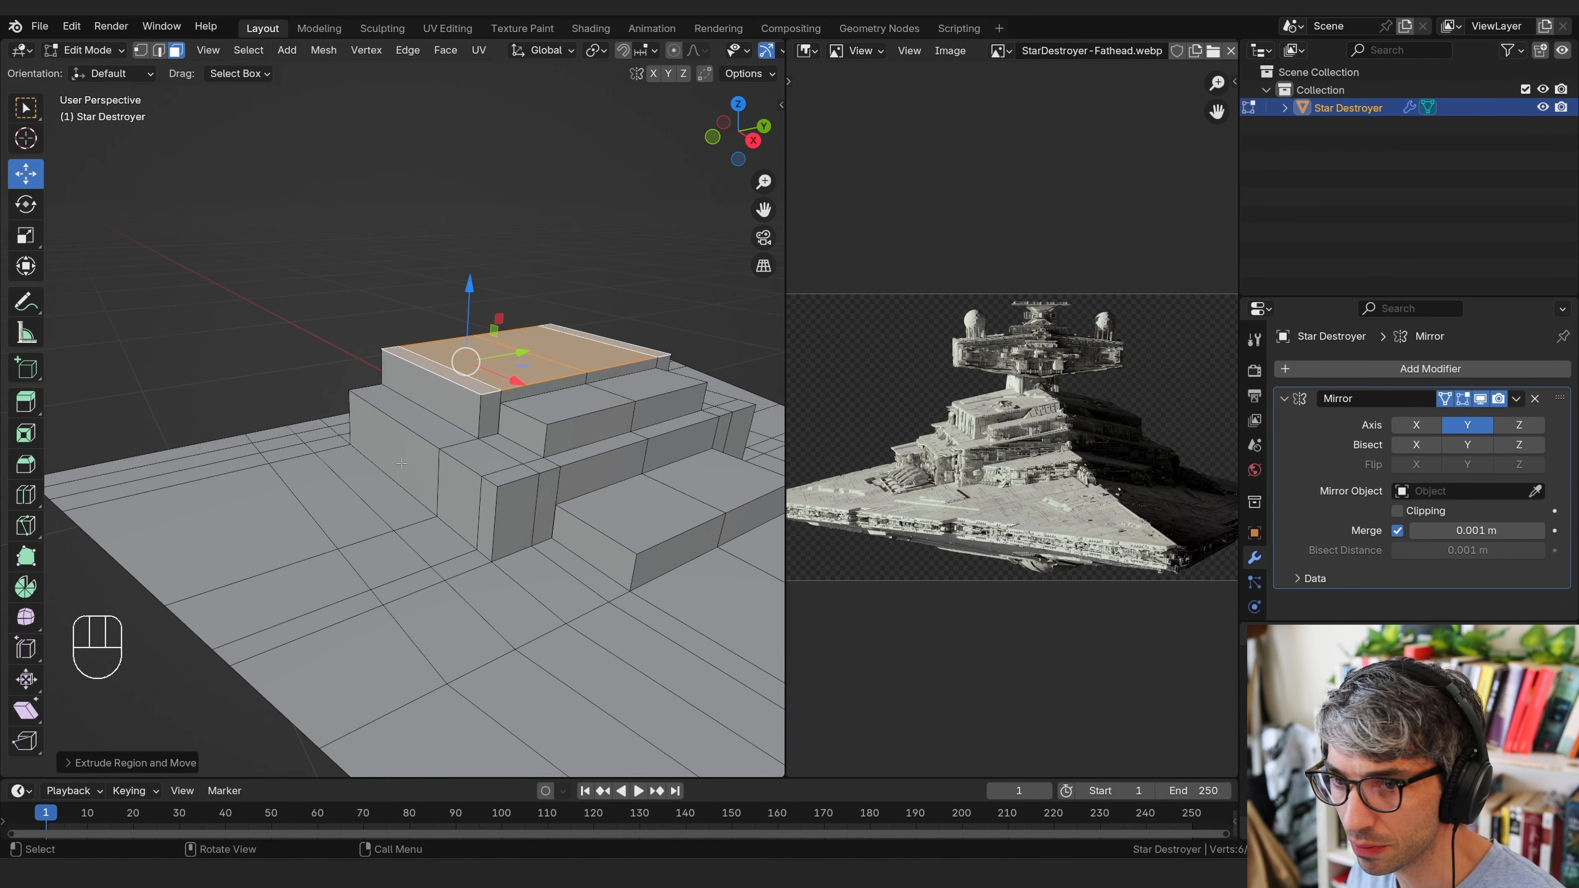
Extrude the two hull faces running alongside the main block upward into a side step lower than the block
left_click(357, 483)
middle_click_drag(405, 525, 386, 513)
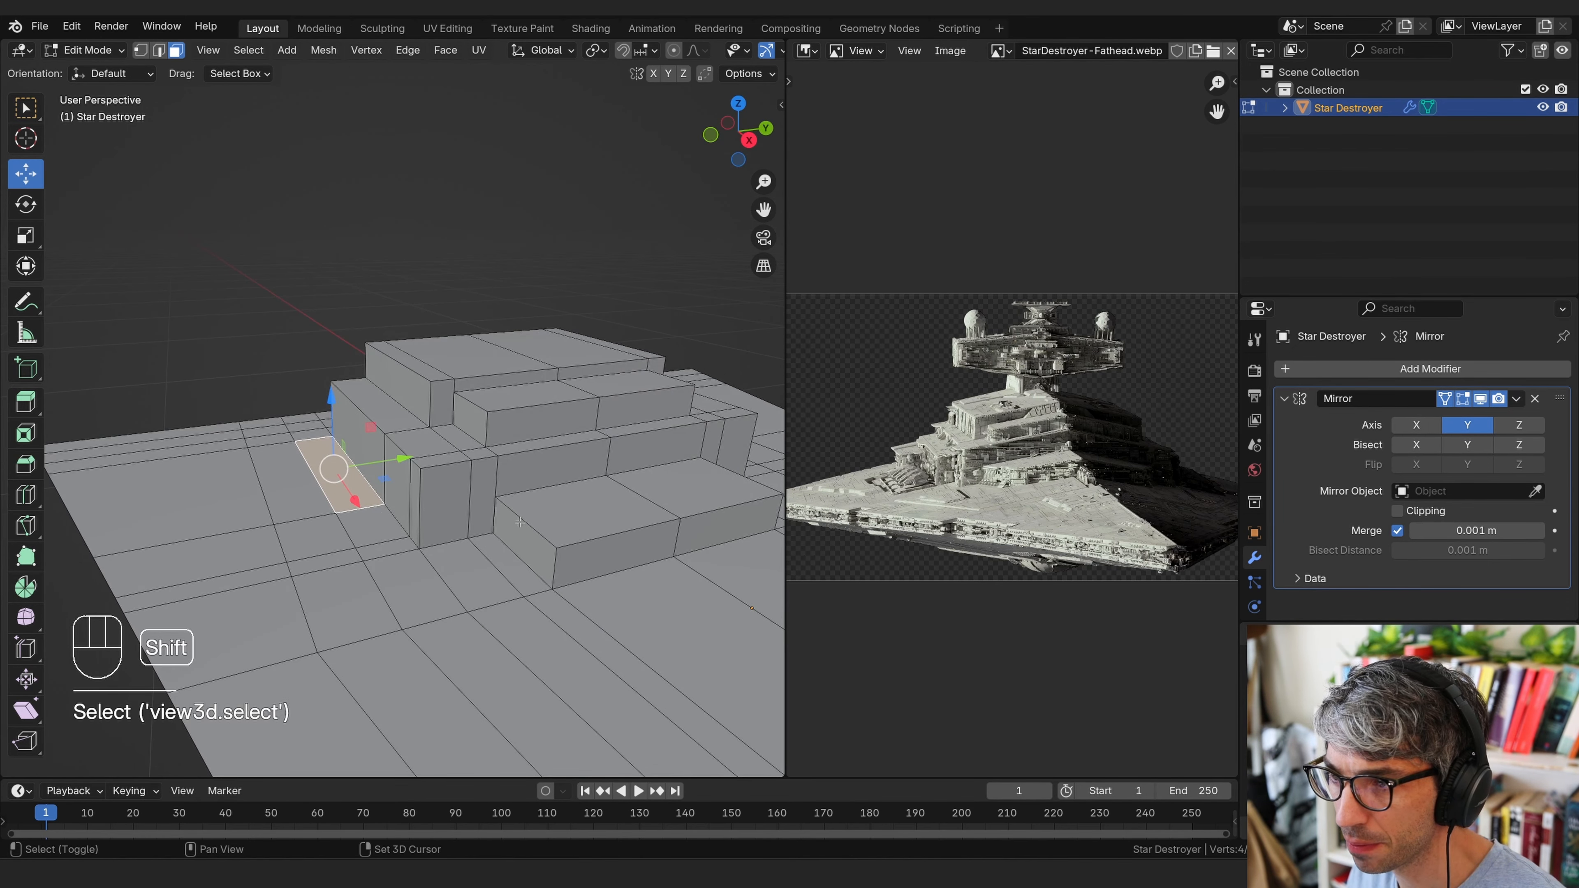
middle_click_drag(520, 522, 563, 579)
left_click(448, 569, "shift")
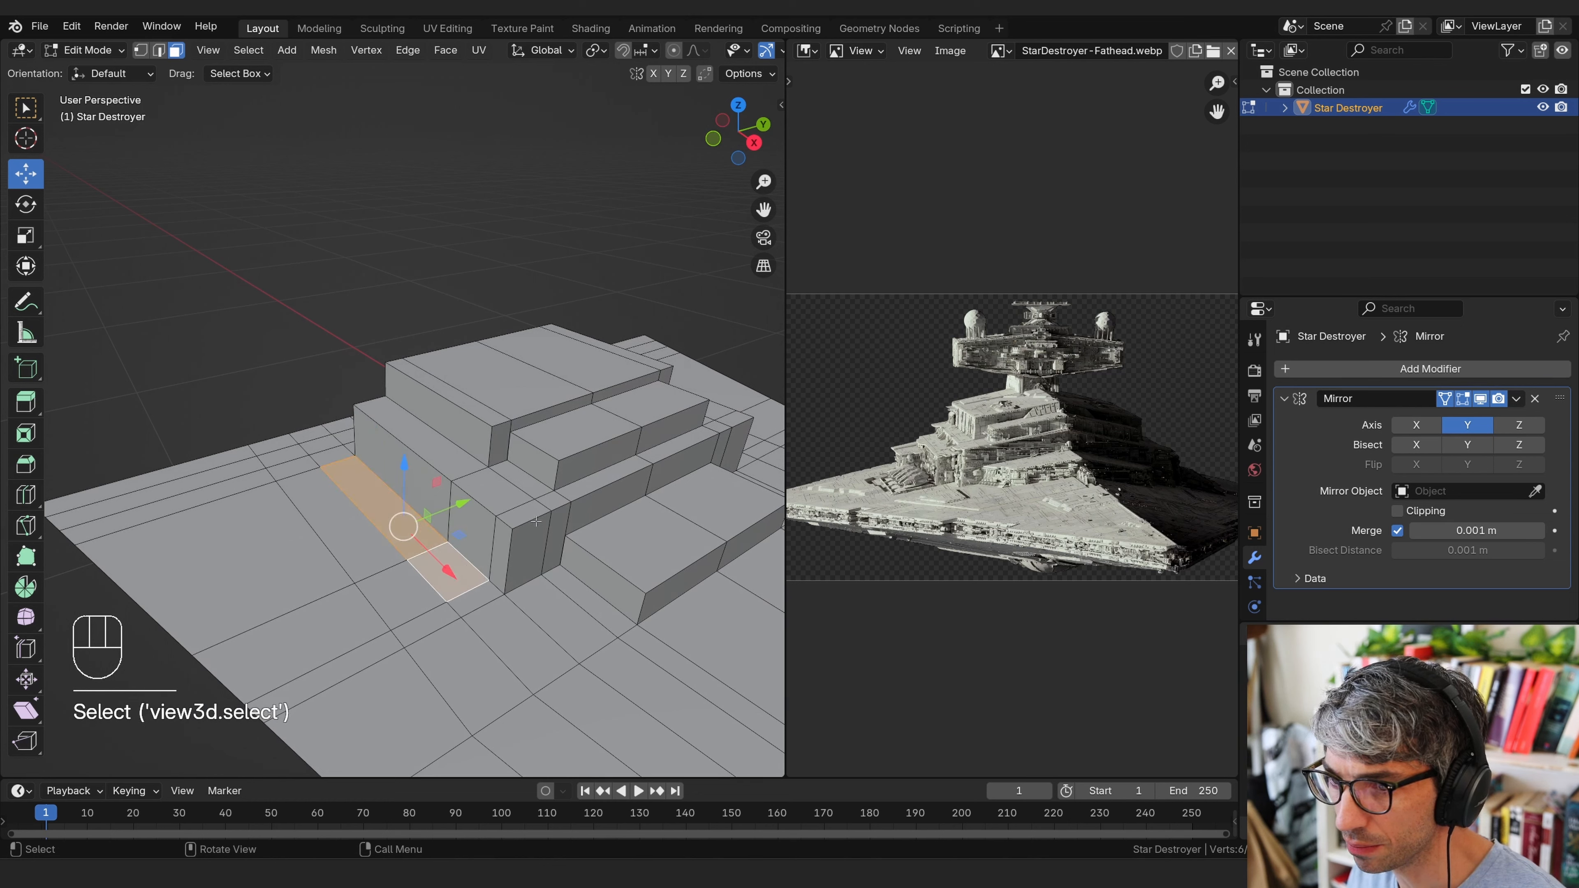
key("e")
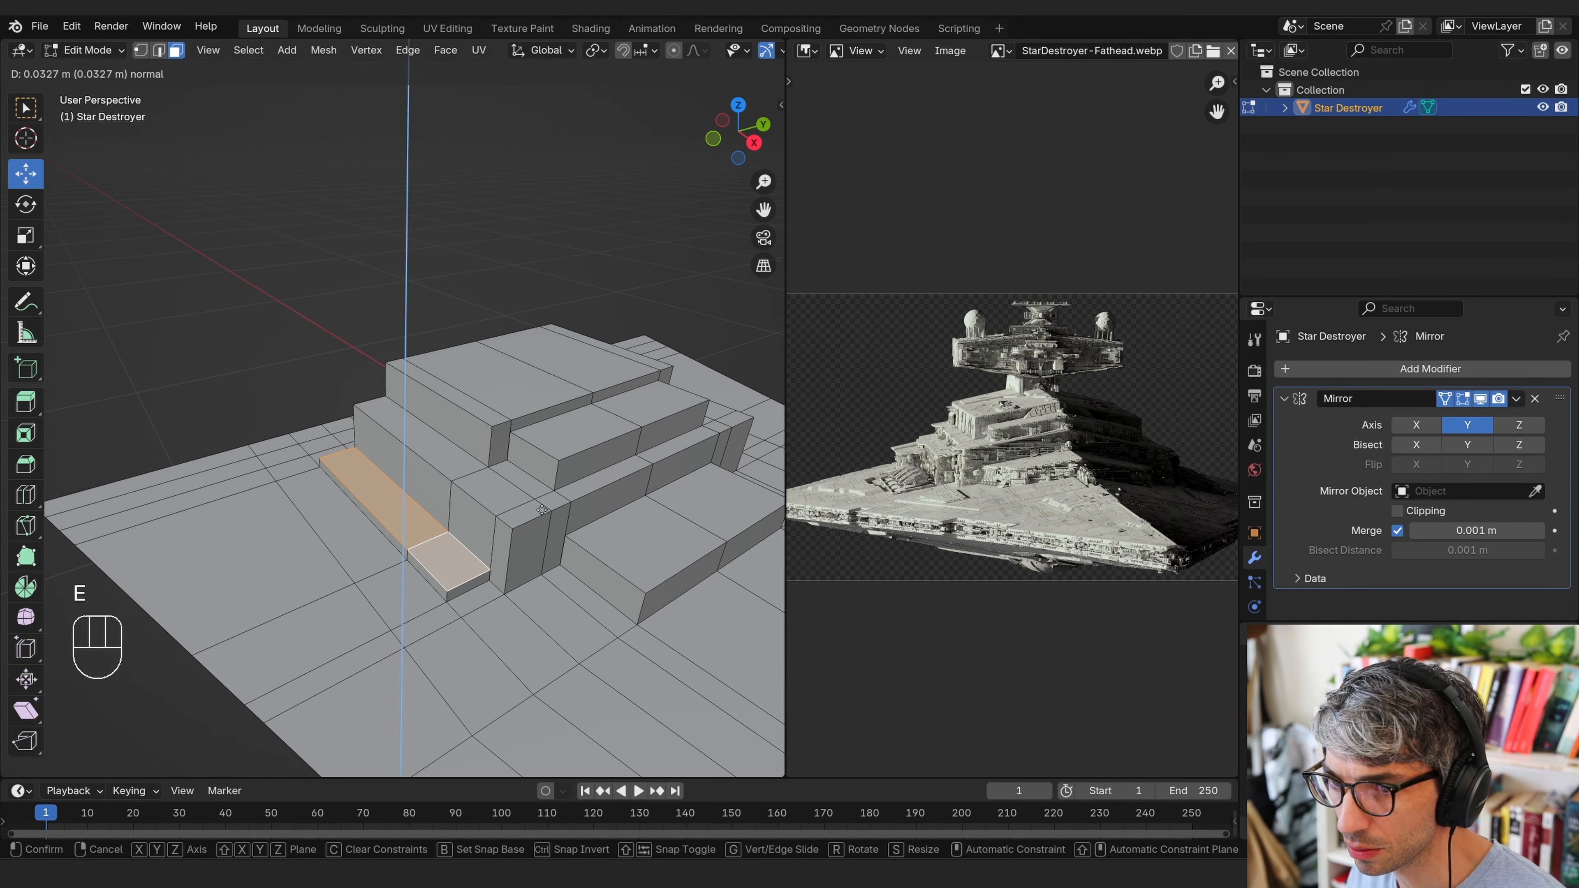
left_click(547, 492)
Extrude the long hull face just outside the side step slightly upward into a low outer step
middle_click_drag(547, 491, 491, 531)
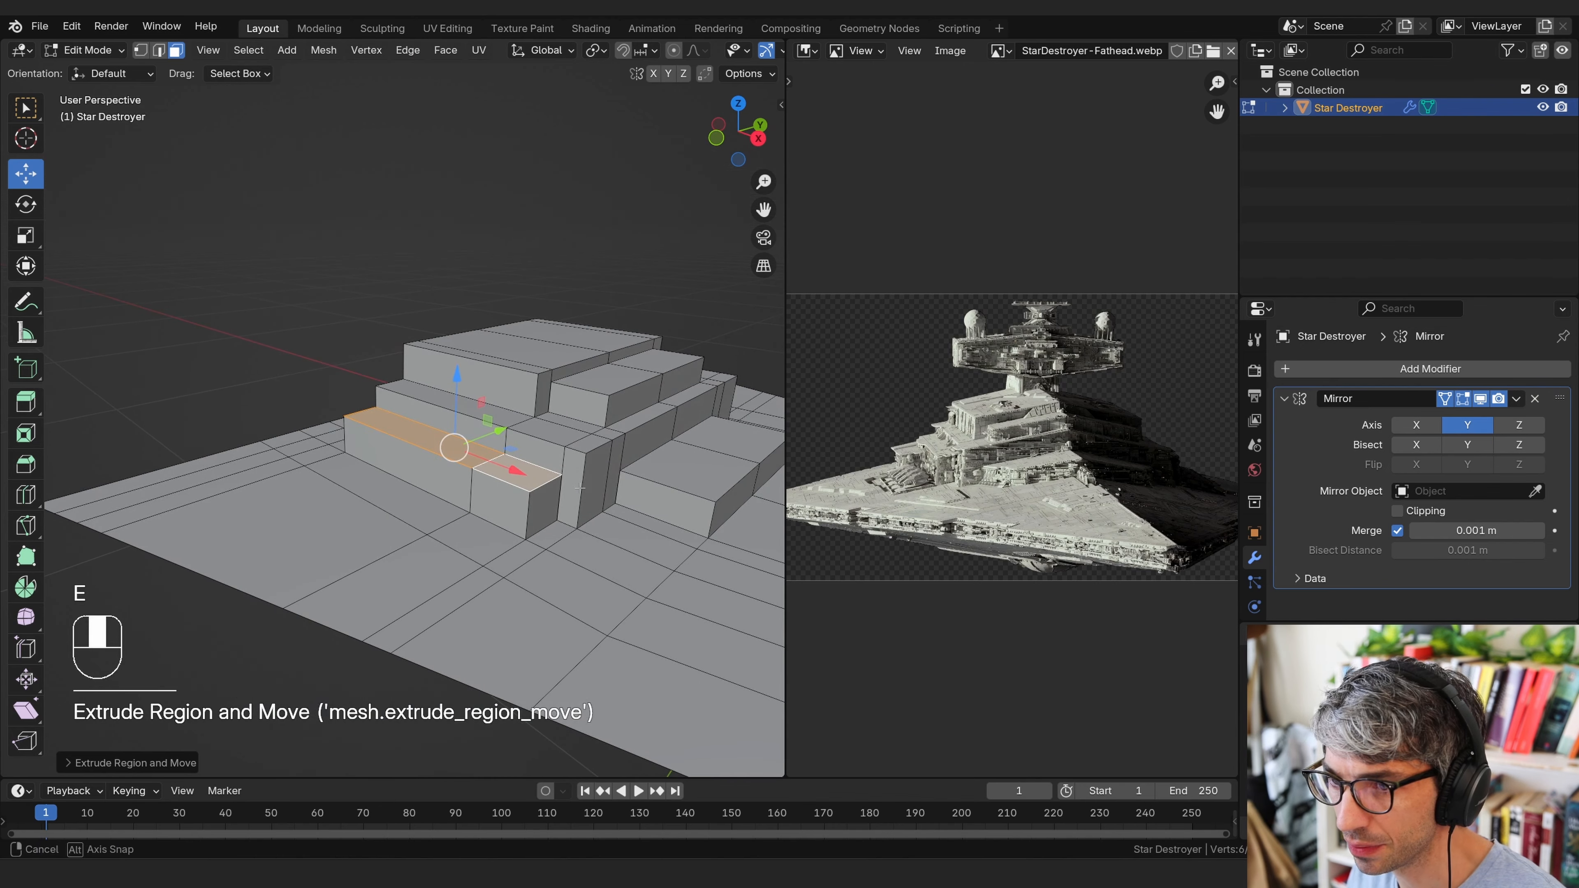
left_click(477, 535)
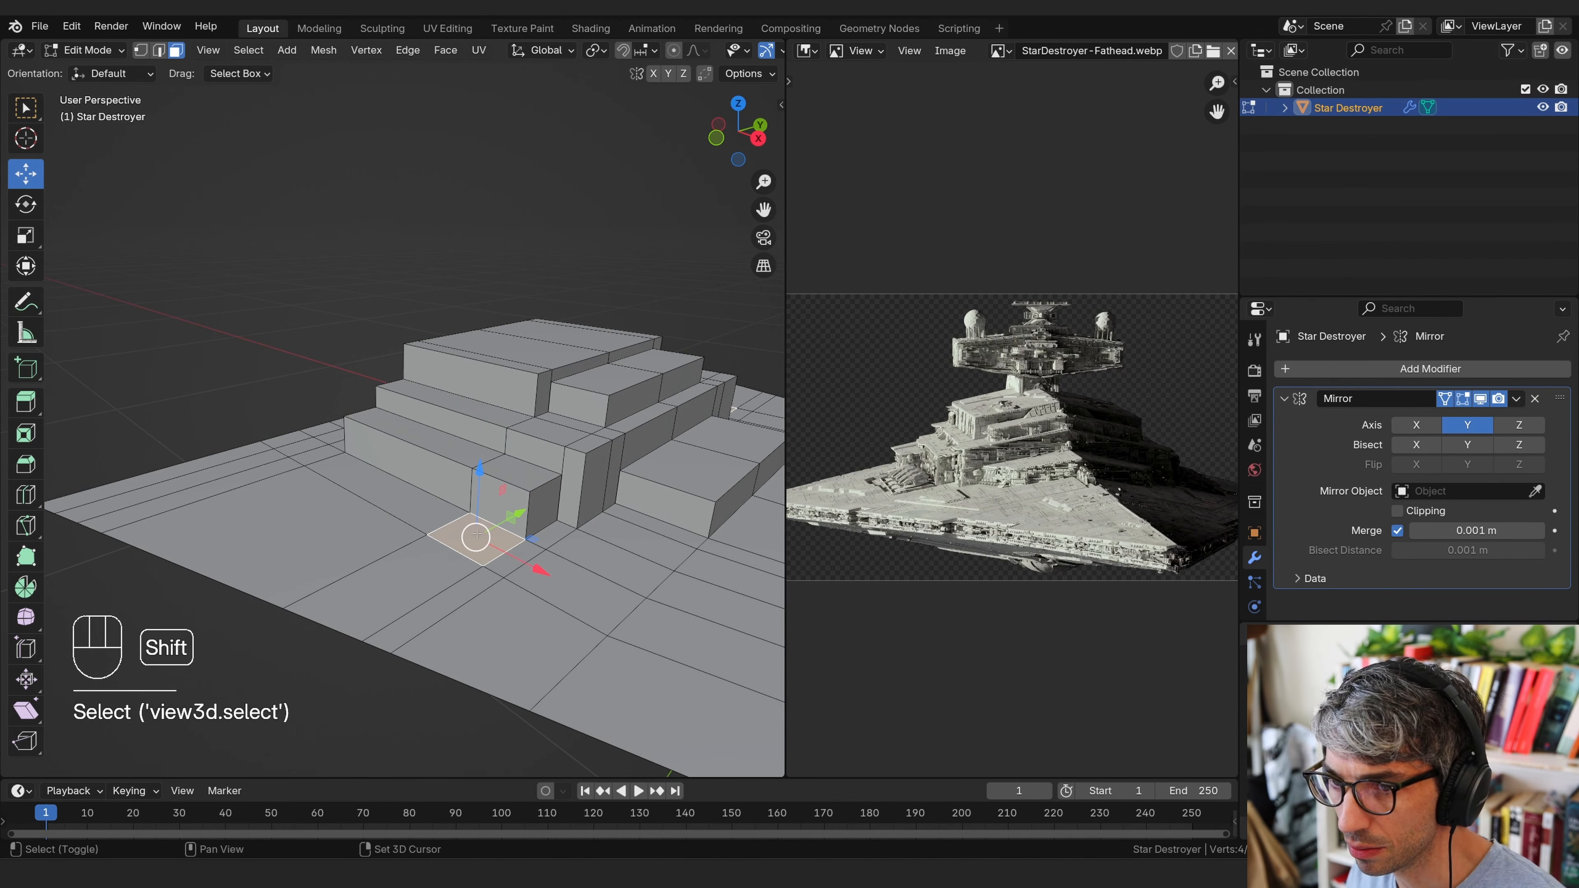
left_click(423, 510)
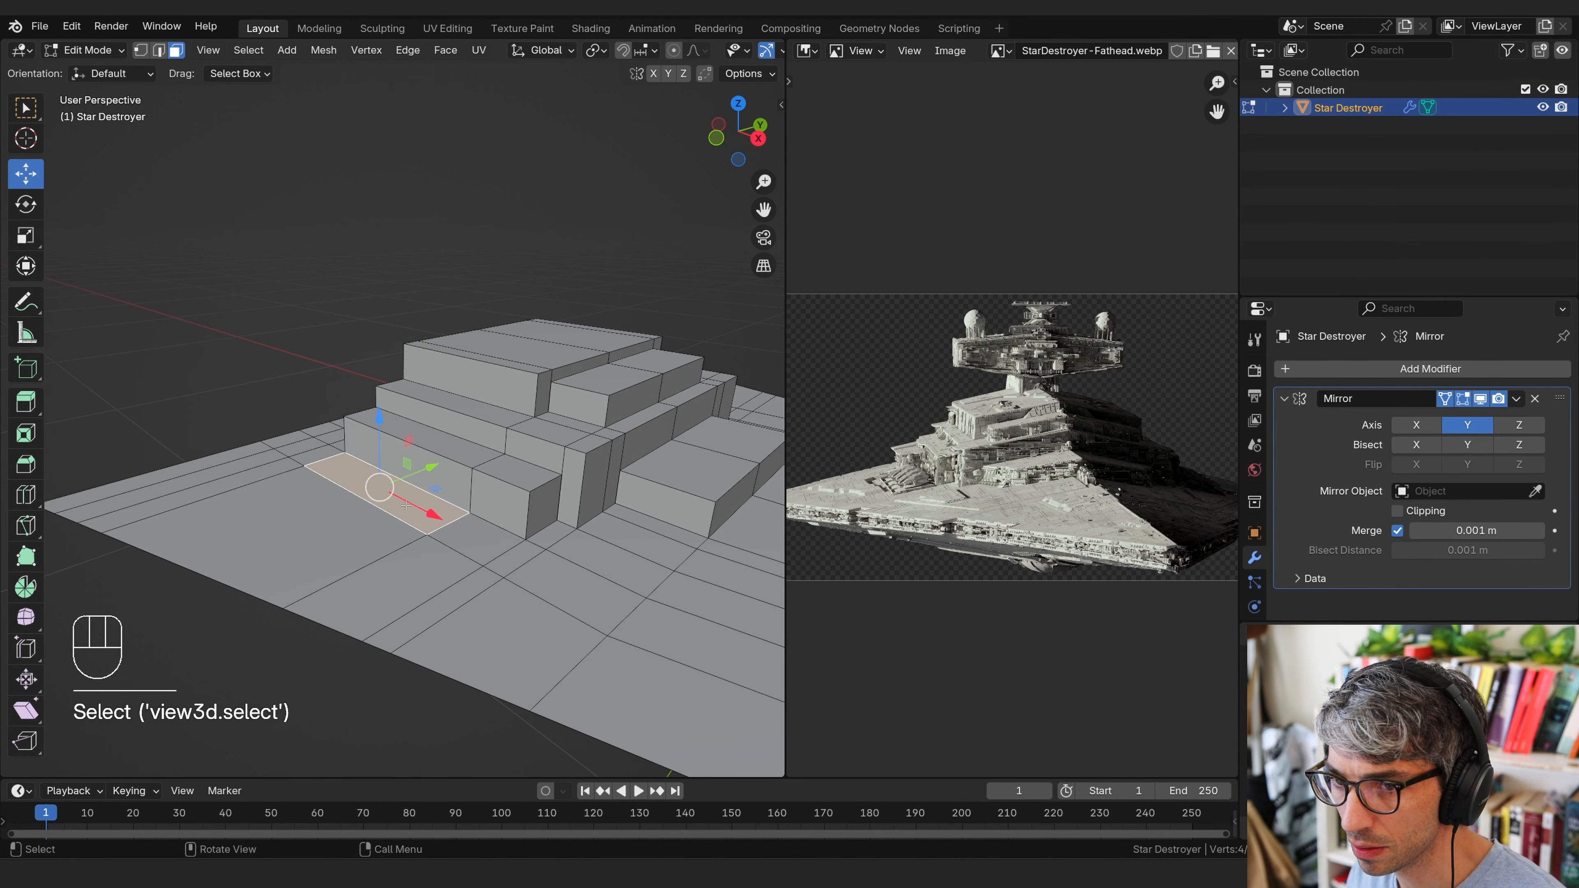
middle_click_drag(423, 510, 603, 514)
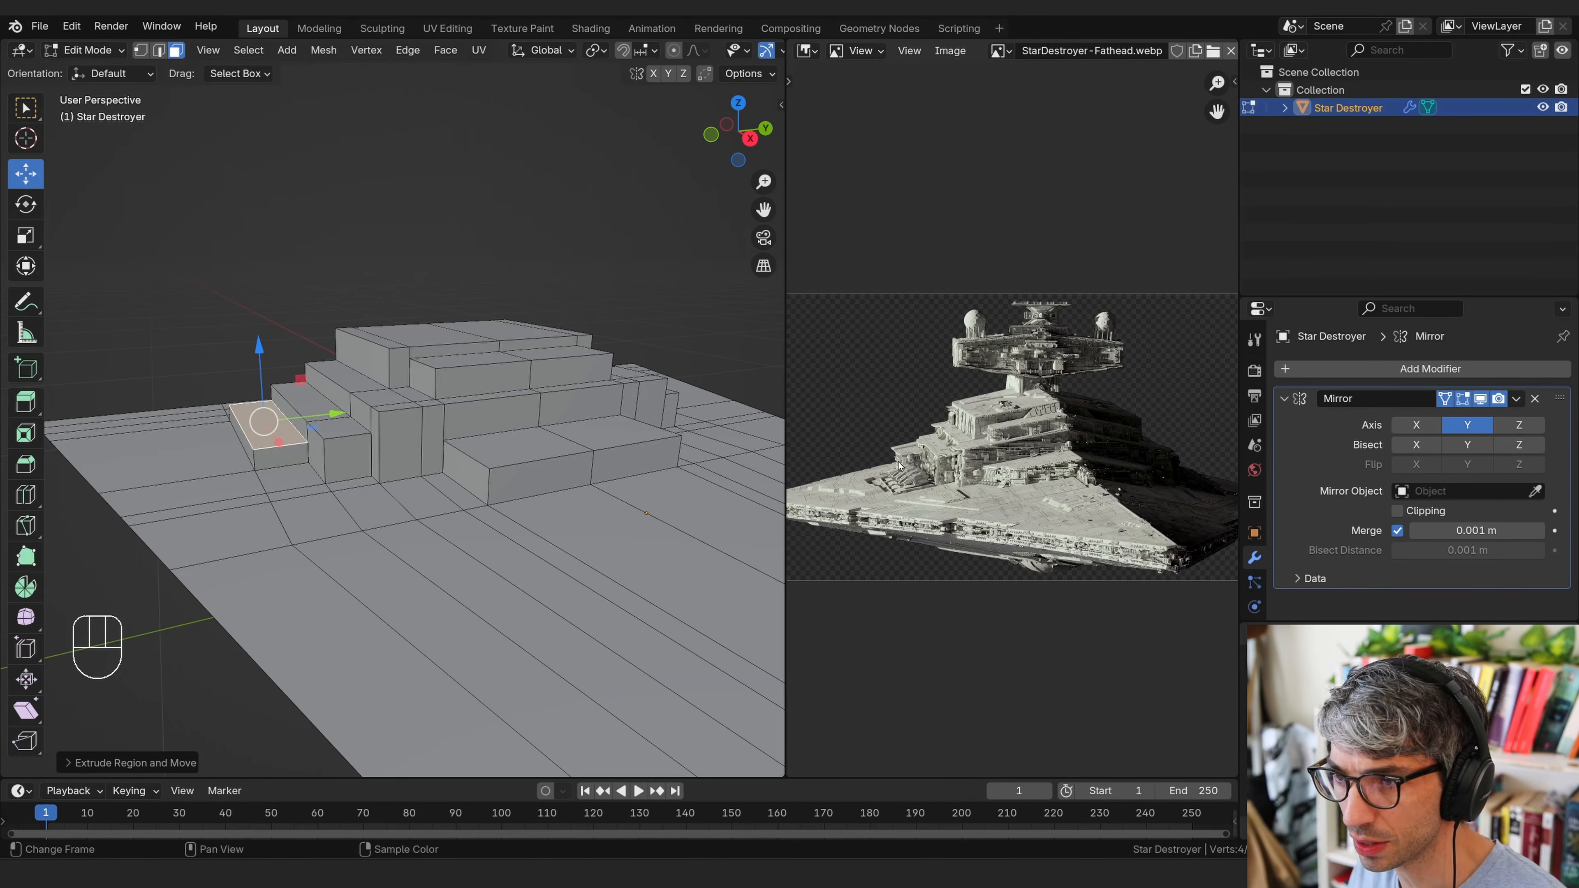
Select the strip of hull faces along the rear of the superstructure and extrude it upward into a rear ledge
middle_click_drag(317, 467, 466, 452)
left_click(395, 486)
left_click(463, 449, "shift")
left_click(444, 438, "shift")
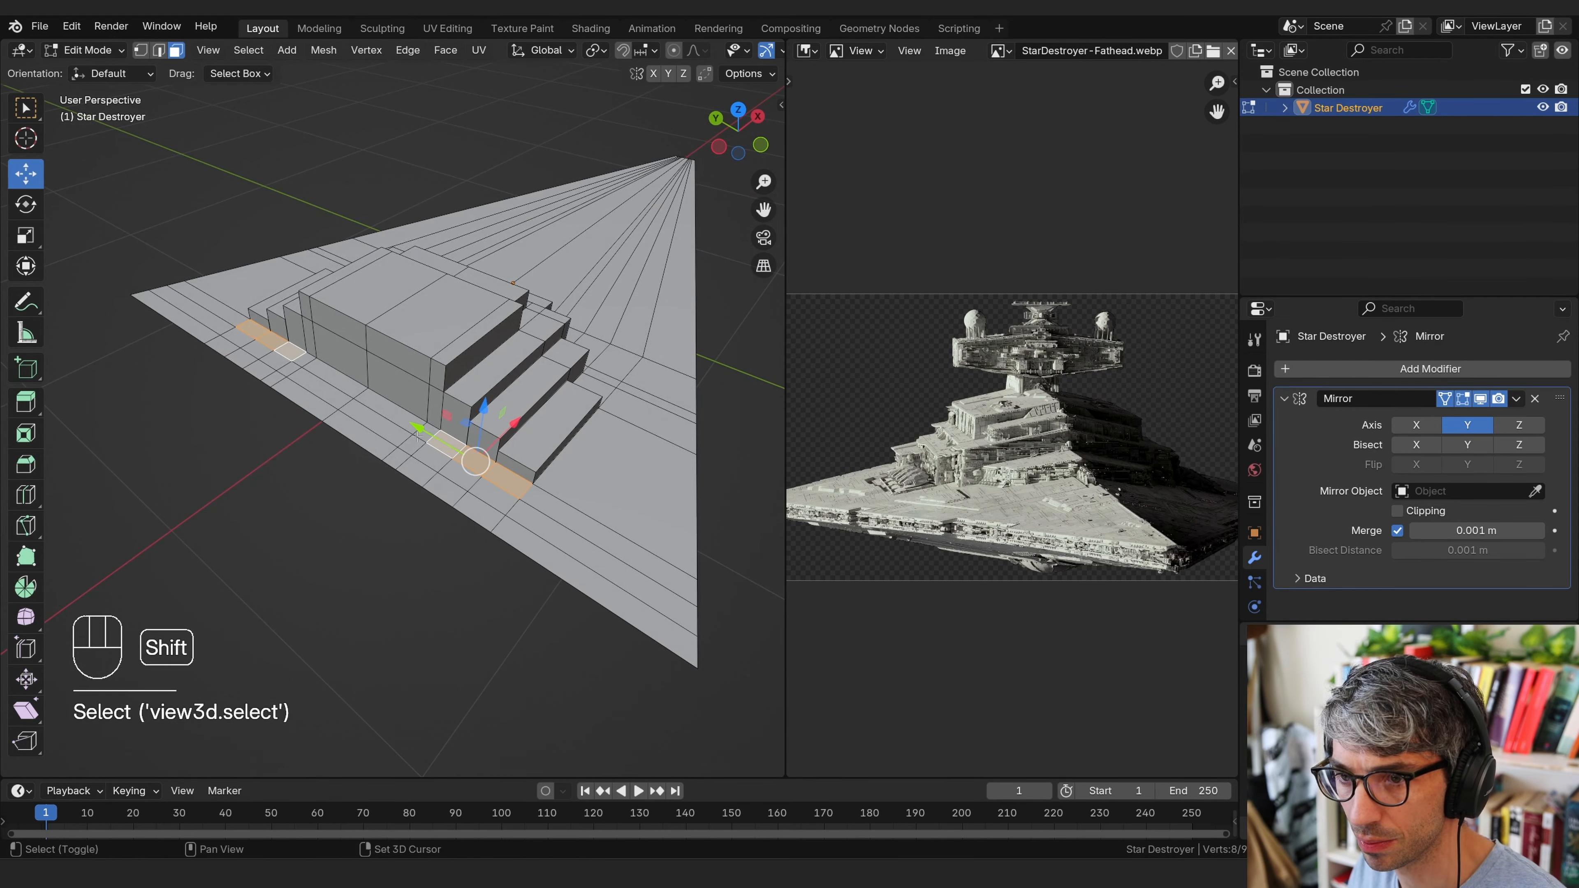
left_click(432, 432, "shift")
left_click(428, 432, "shift")
left_click(428, 432, "shift")
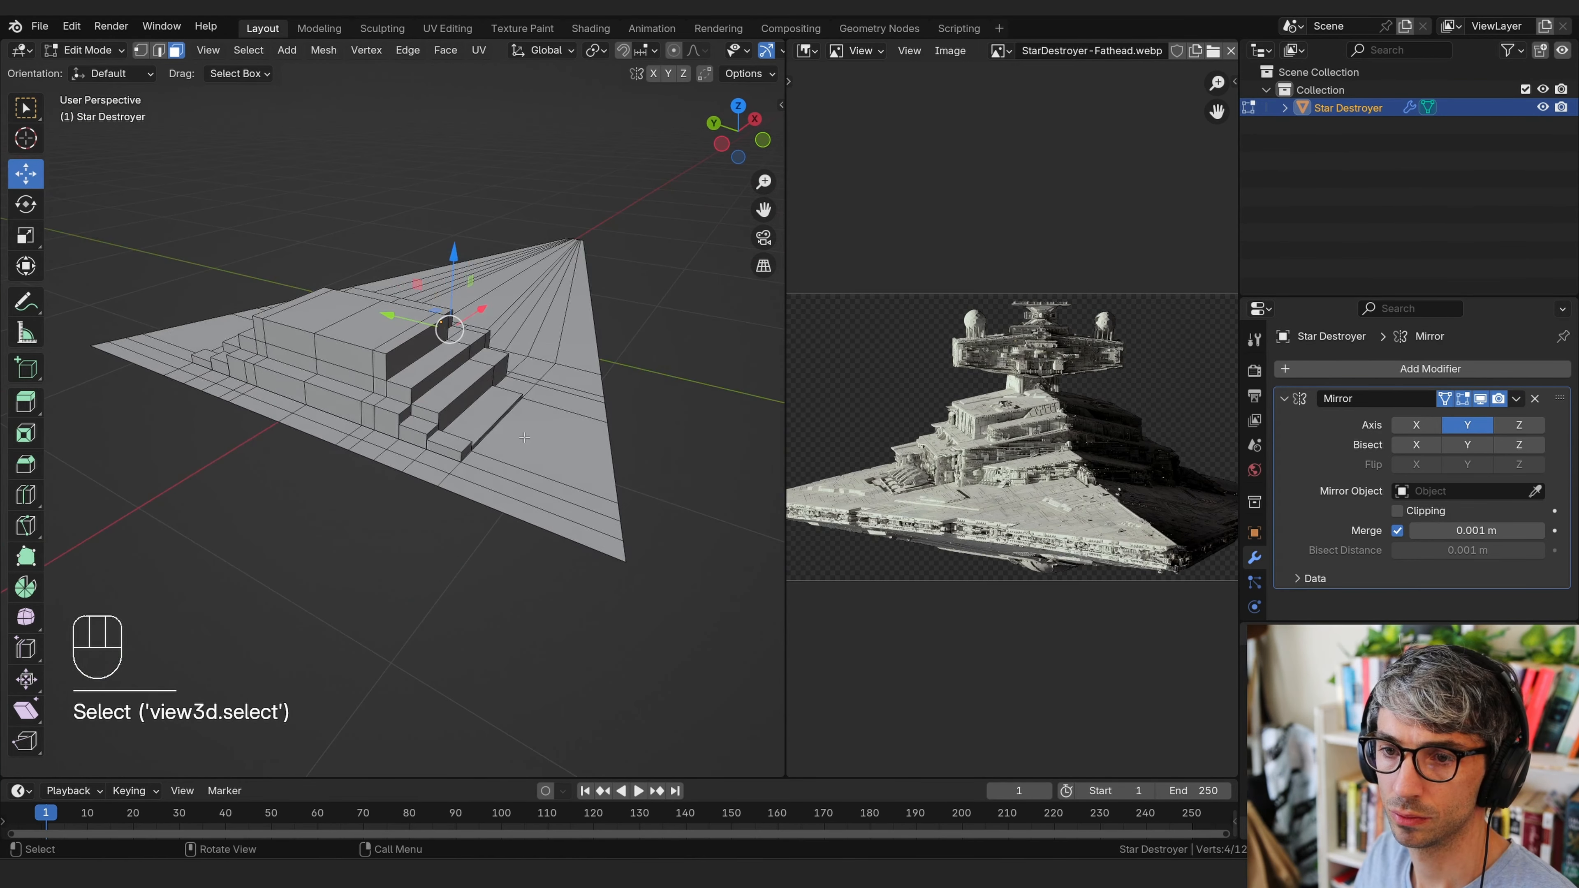
Move the outer front corner edge of the lowest front step inward so the step tapers toward the bow
middle_click_drag(524, 437, 285, 397)
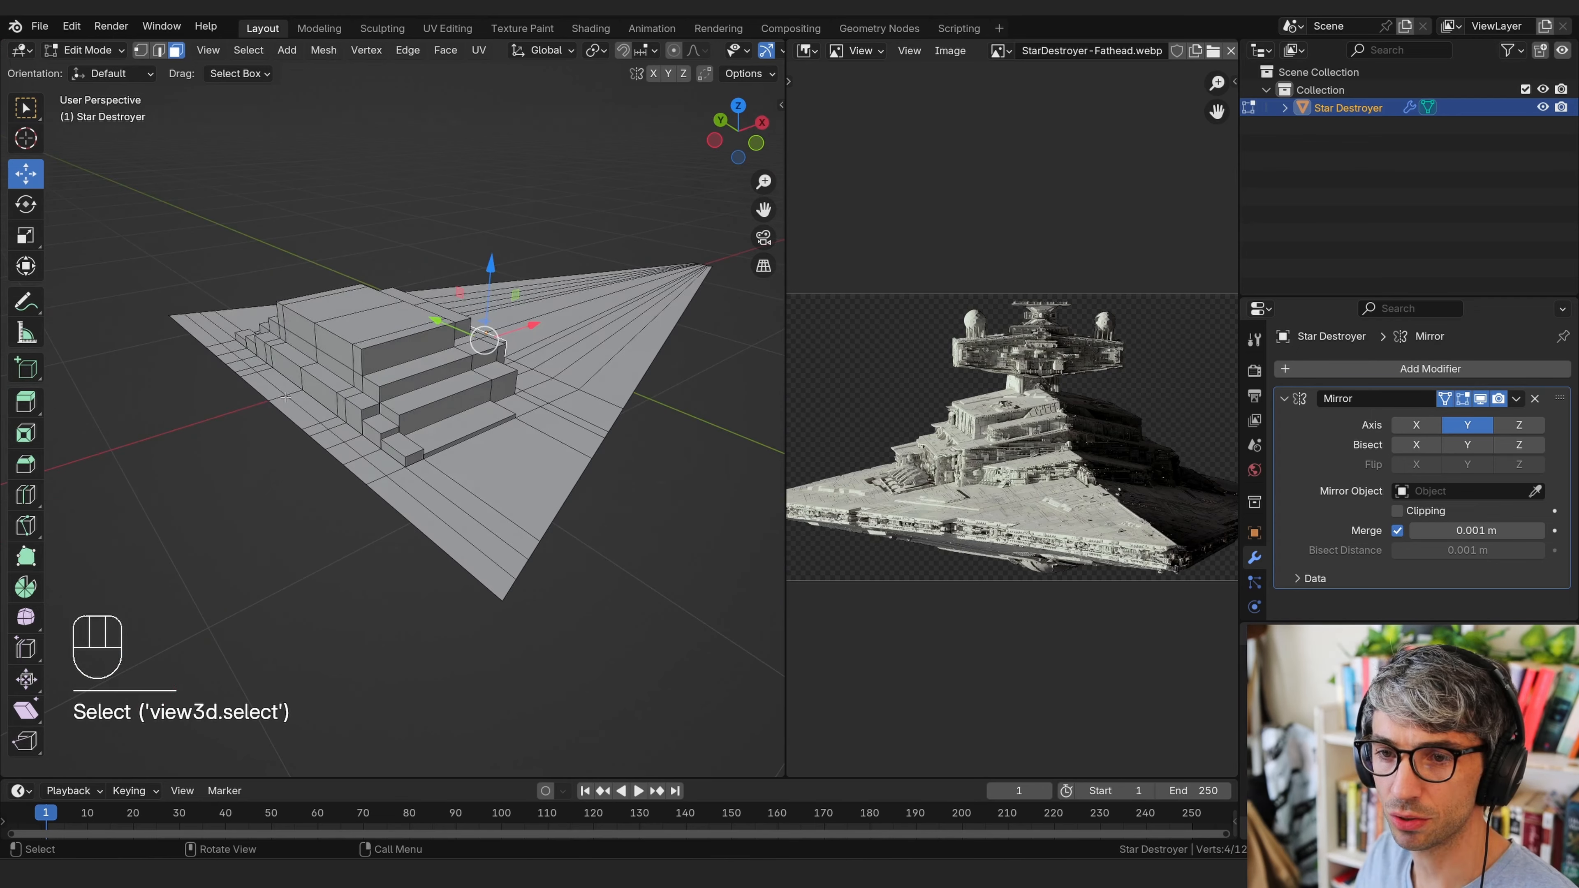
middle_click_drag(476, 396, 300, 359)
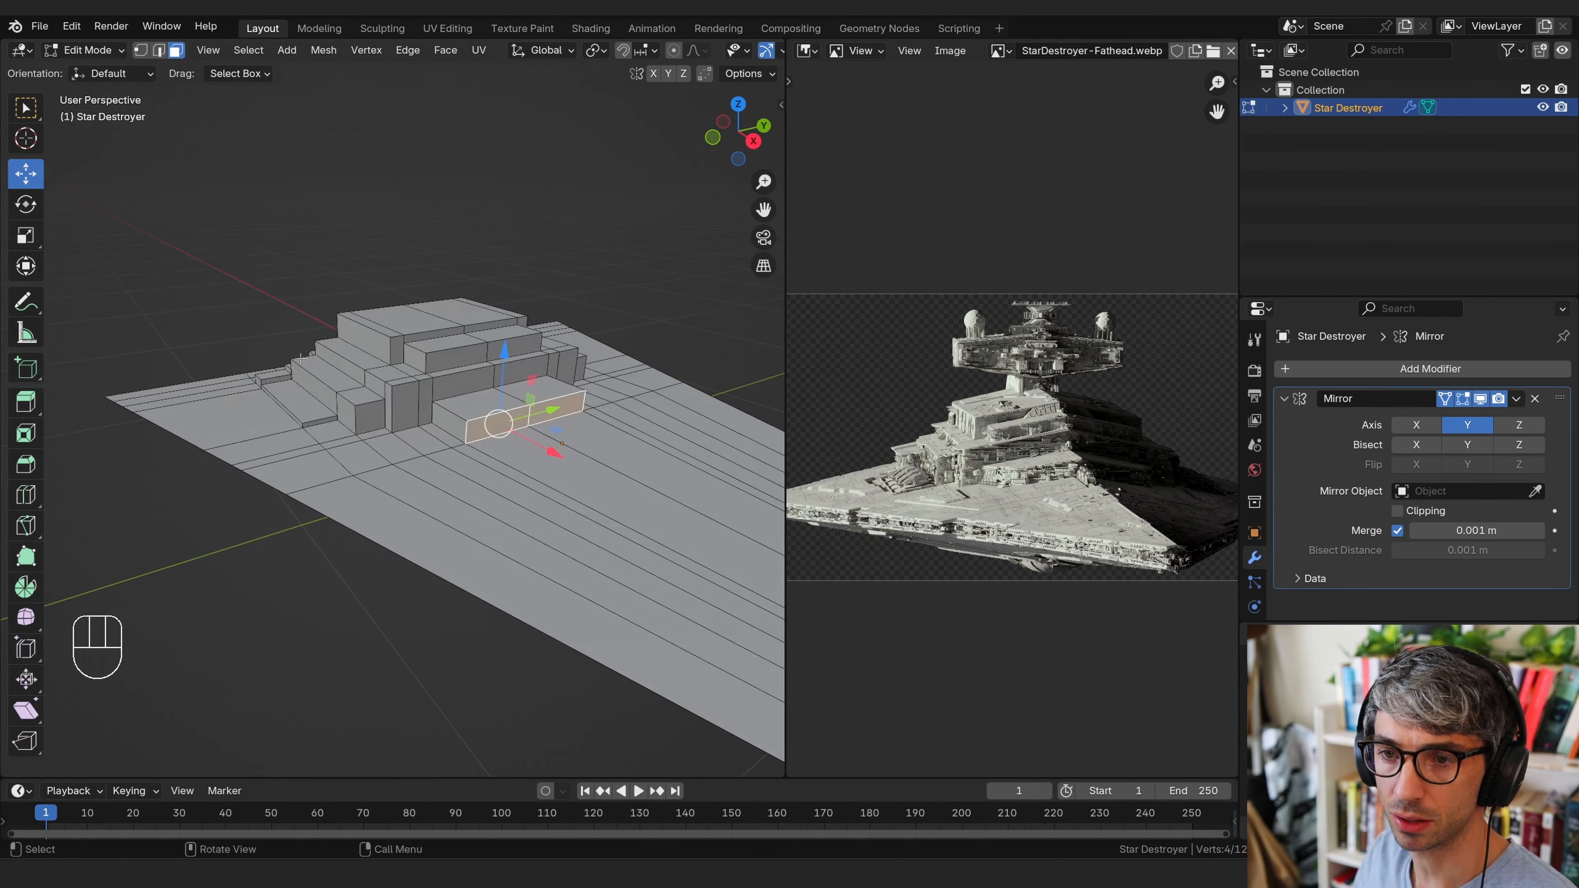
middle_click_drag(491, 305, 423, 322, "shift")
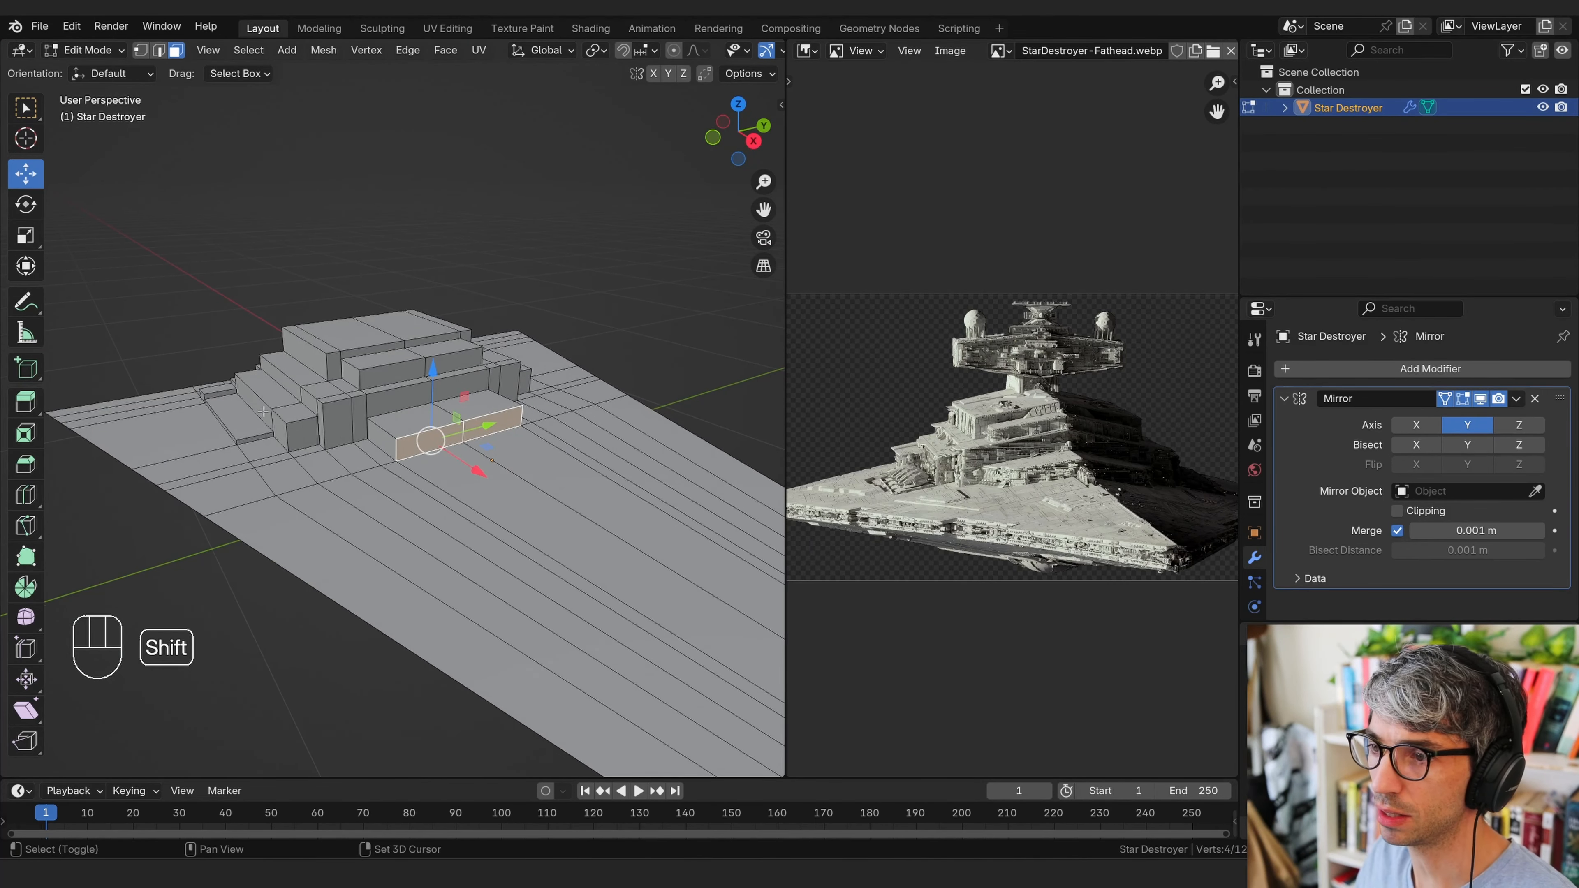
middle_click_drag(454, 434, 417, 456, "shift")
middle_click_drag(417, 456, 368, 447)
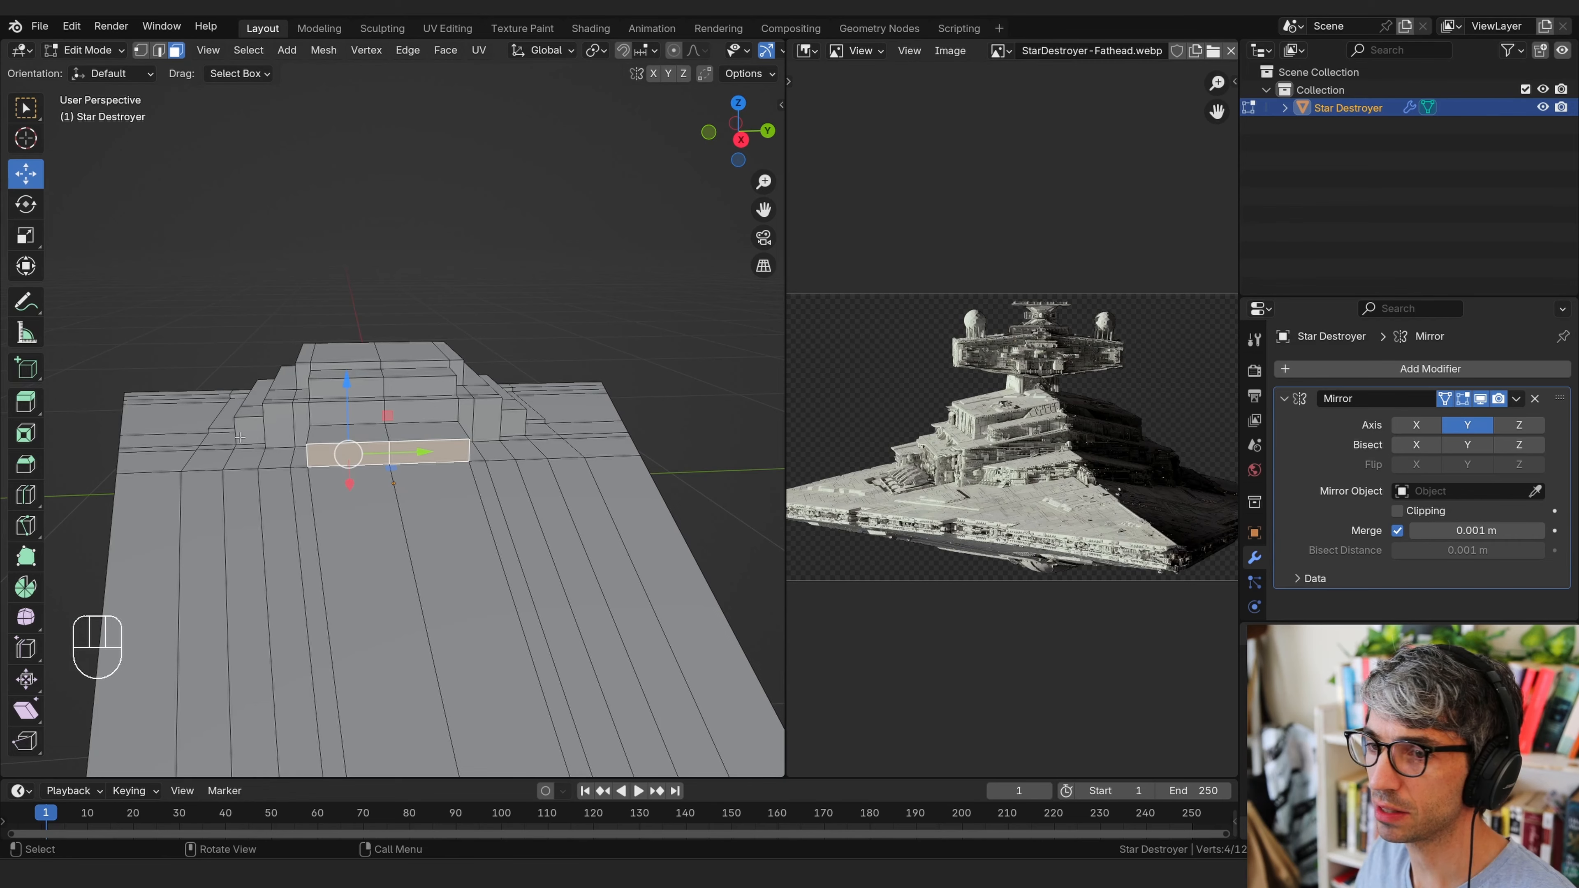
scroll(243, 460, "up", 3)
middle_click_drag(243, 460, 650, 486, "shift")
key("2")
left_click(365, 502)
left_click(452, 533)
key("g")
left_click(428, 492)
Try to shift the vertical front face of the lowest front step rearward along X
key("2")
left_click(559, 482)
key("3")
left_click(552, 479)
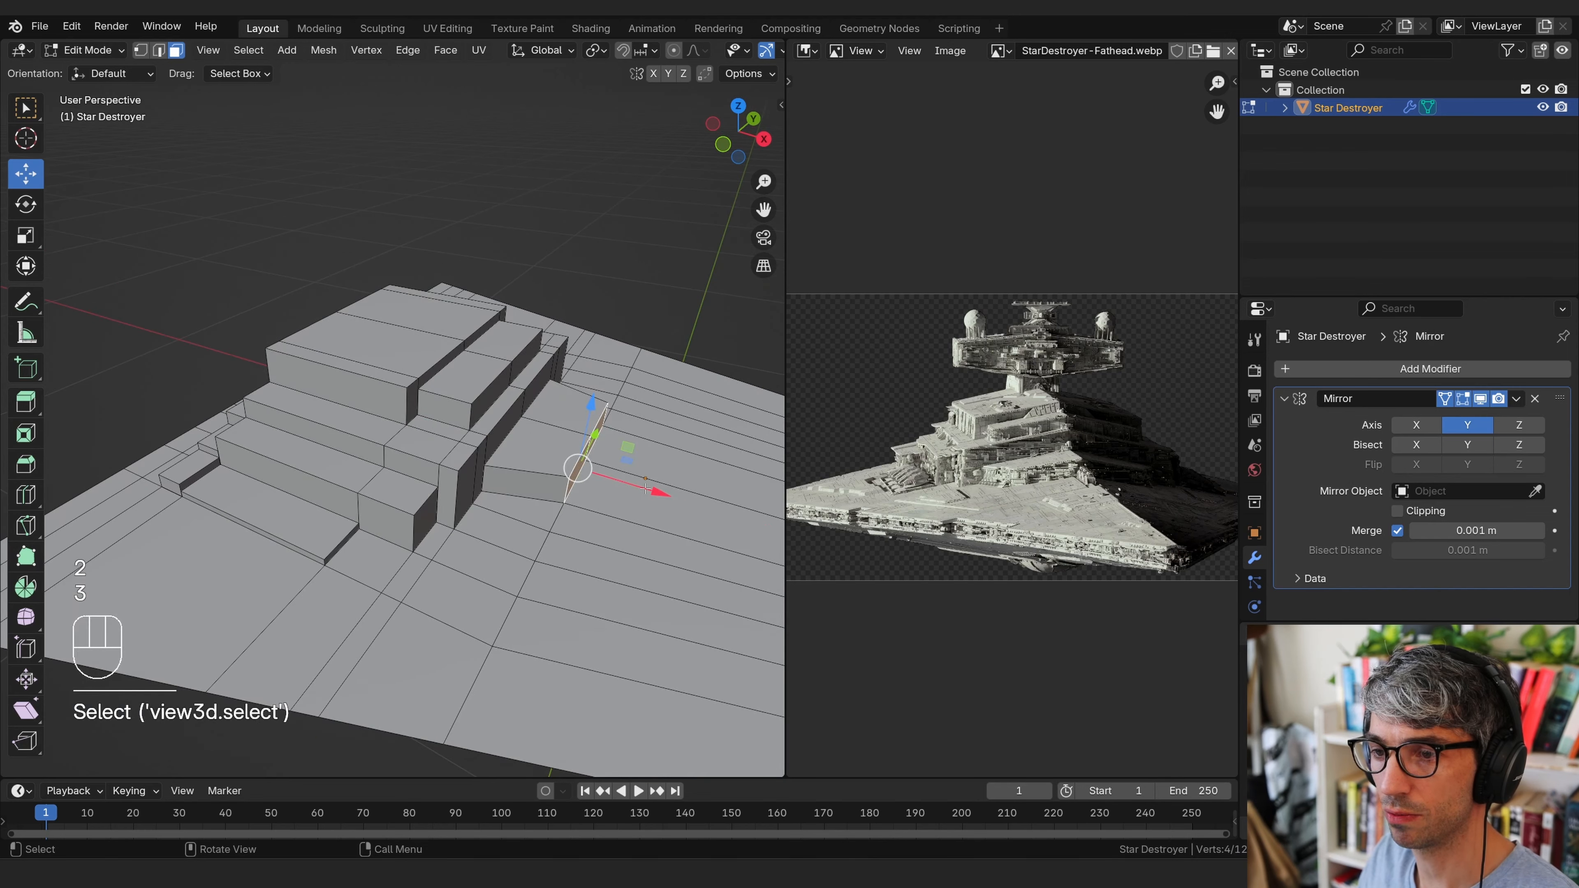
left_click_drag(650, 486, 624, 486)
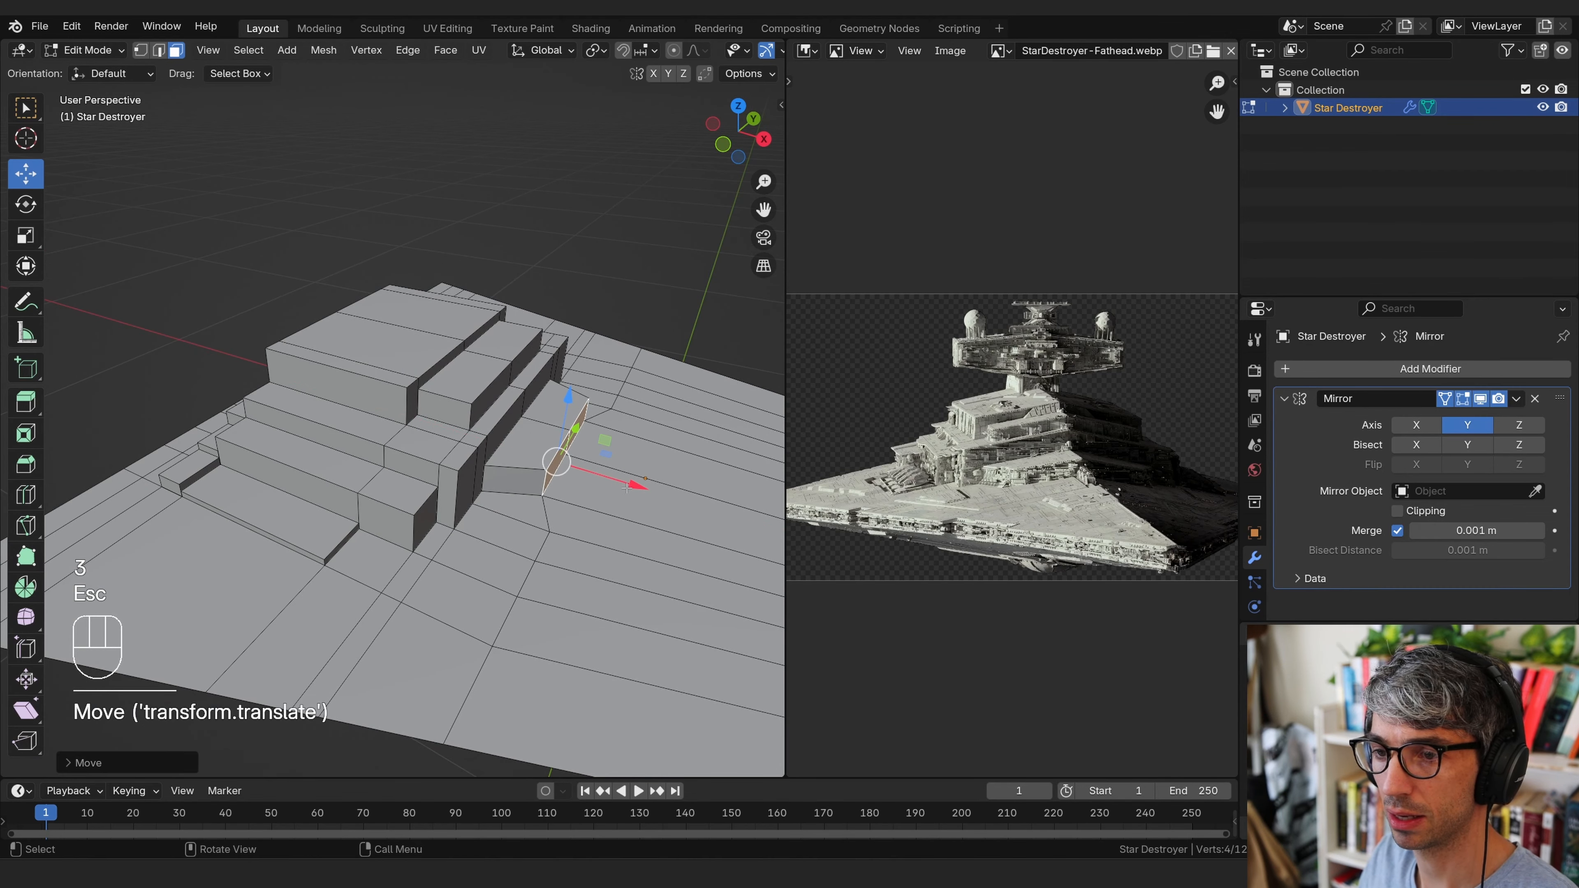
key("Escape")
key("ctrl+z")
Select the crosswise edge loop at the lowest front step with its front edges and move them about 0.08 m rearward along X
middle_click_drag(623, 486, 577, 564)
left_click(481, 552, "alt+shift")
key("2")
left_click(473, 558, "alt")
left_click(529, 512, "shift")
key("g")
key("x")
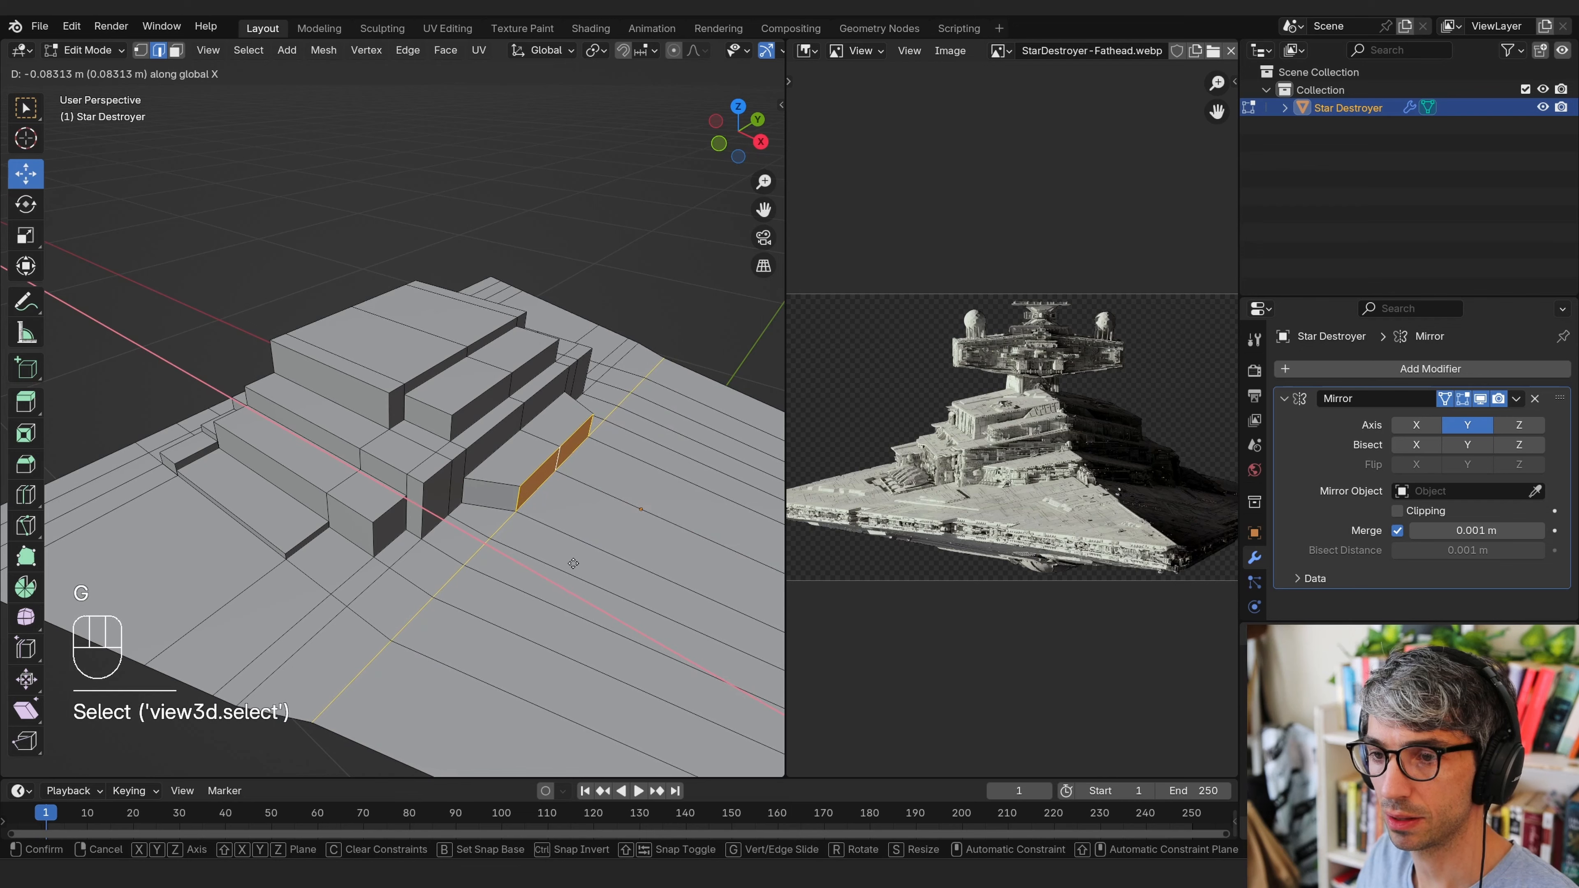
left_click(576, 560)
Show the whole hull in top orthographic view with X-ray enabled
middle_click_drag(576, 560, 587, 496)
scroll(524, 423, "up", 3)
key("KP_7")
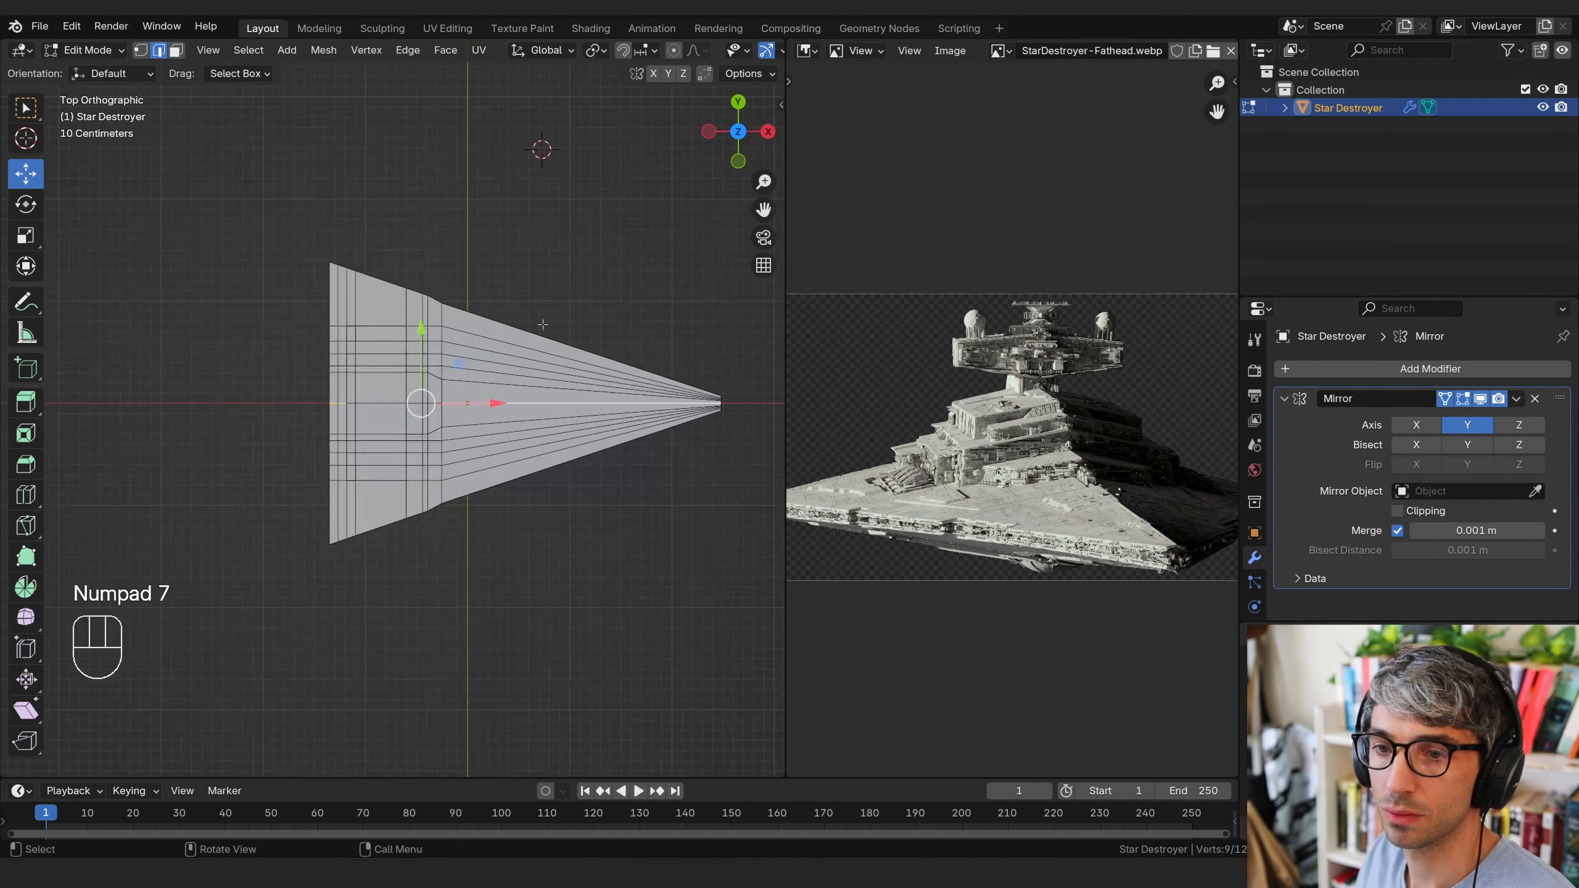
scroll(554, 201, "down", 2)
scroll(643, 371, "up", 3)
middle_click_drag(643, 371, 687, 371, "shift")
scroll(686, 371, "up", 2)
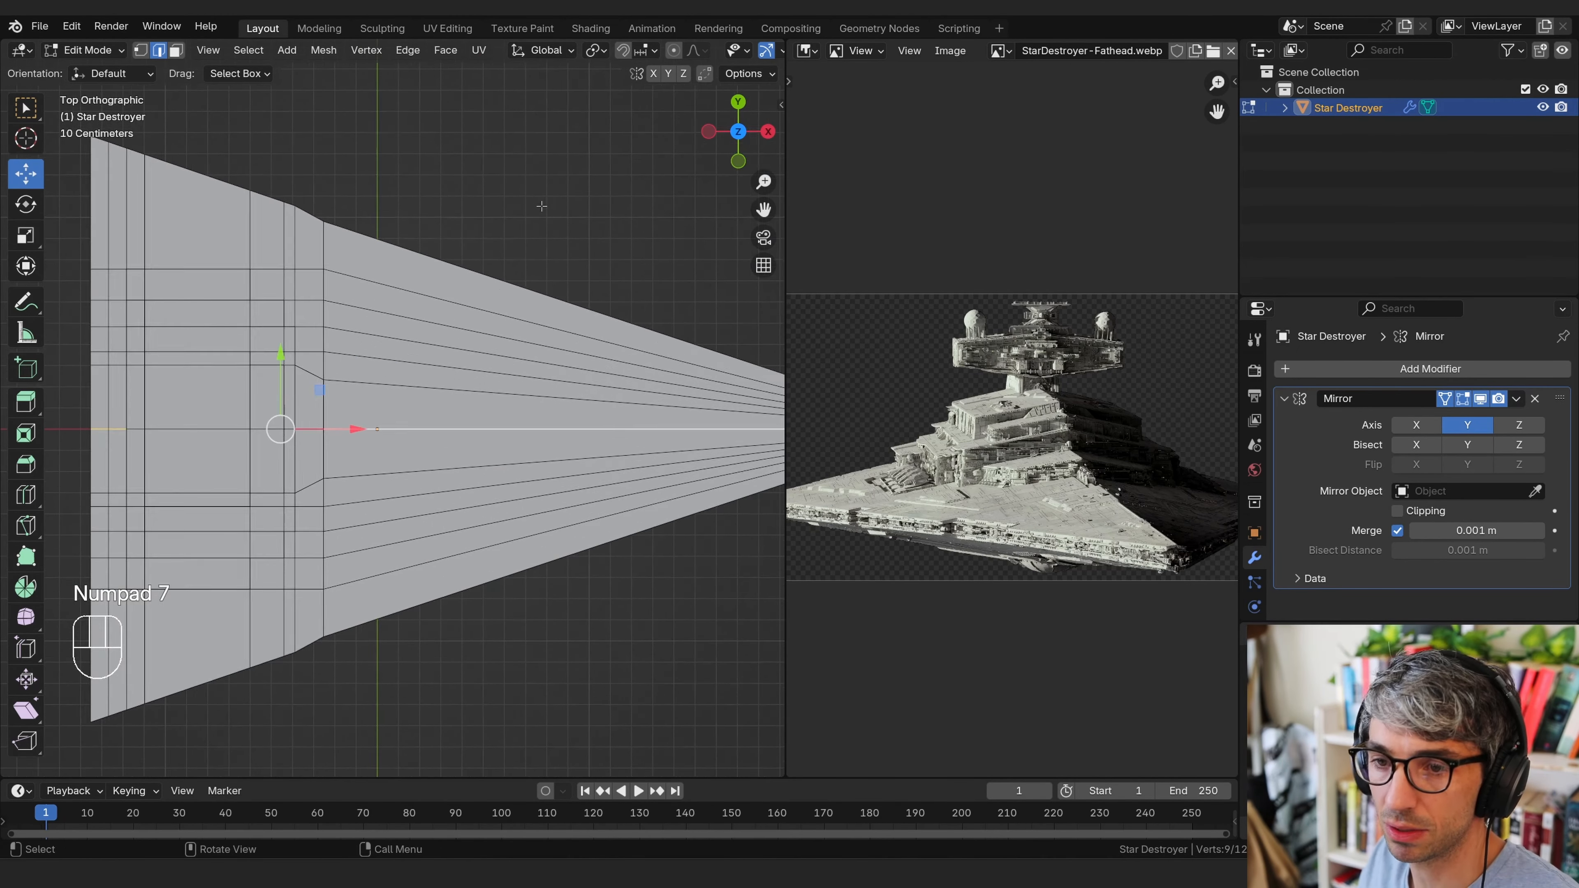
scroll(686, 371, "down", 1)
scroll(739, 51, "down", 5)
scroll(554, 271, "down", 4)
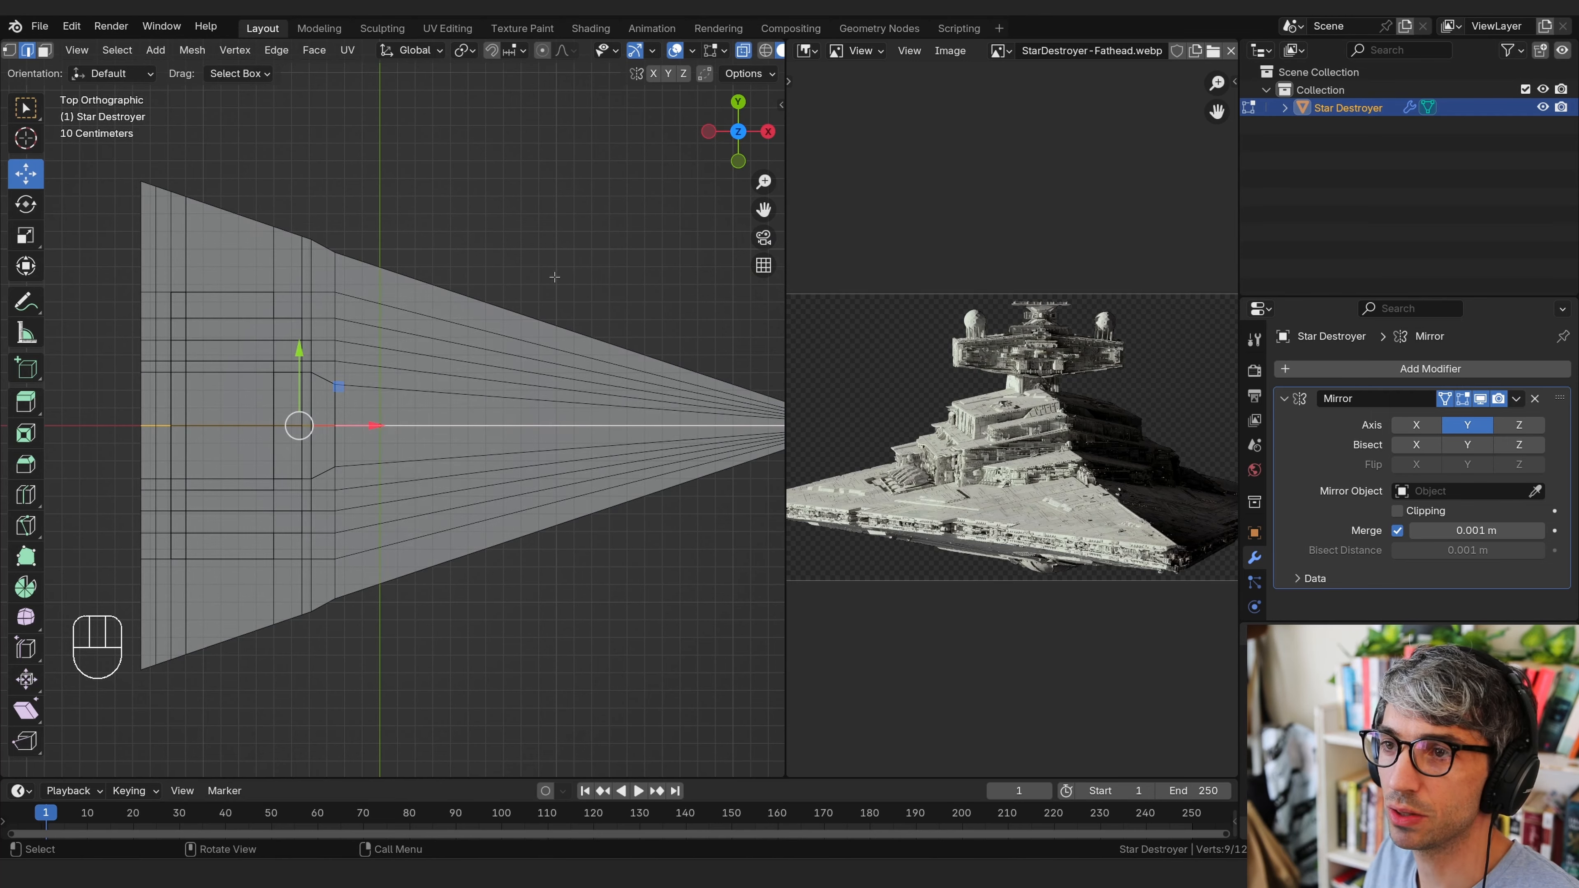
Try to box-select a thin strip along the hull's centre line from stern to bow
left_click(300, 415)
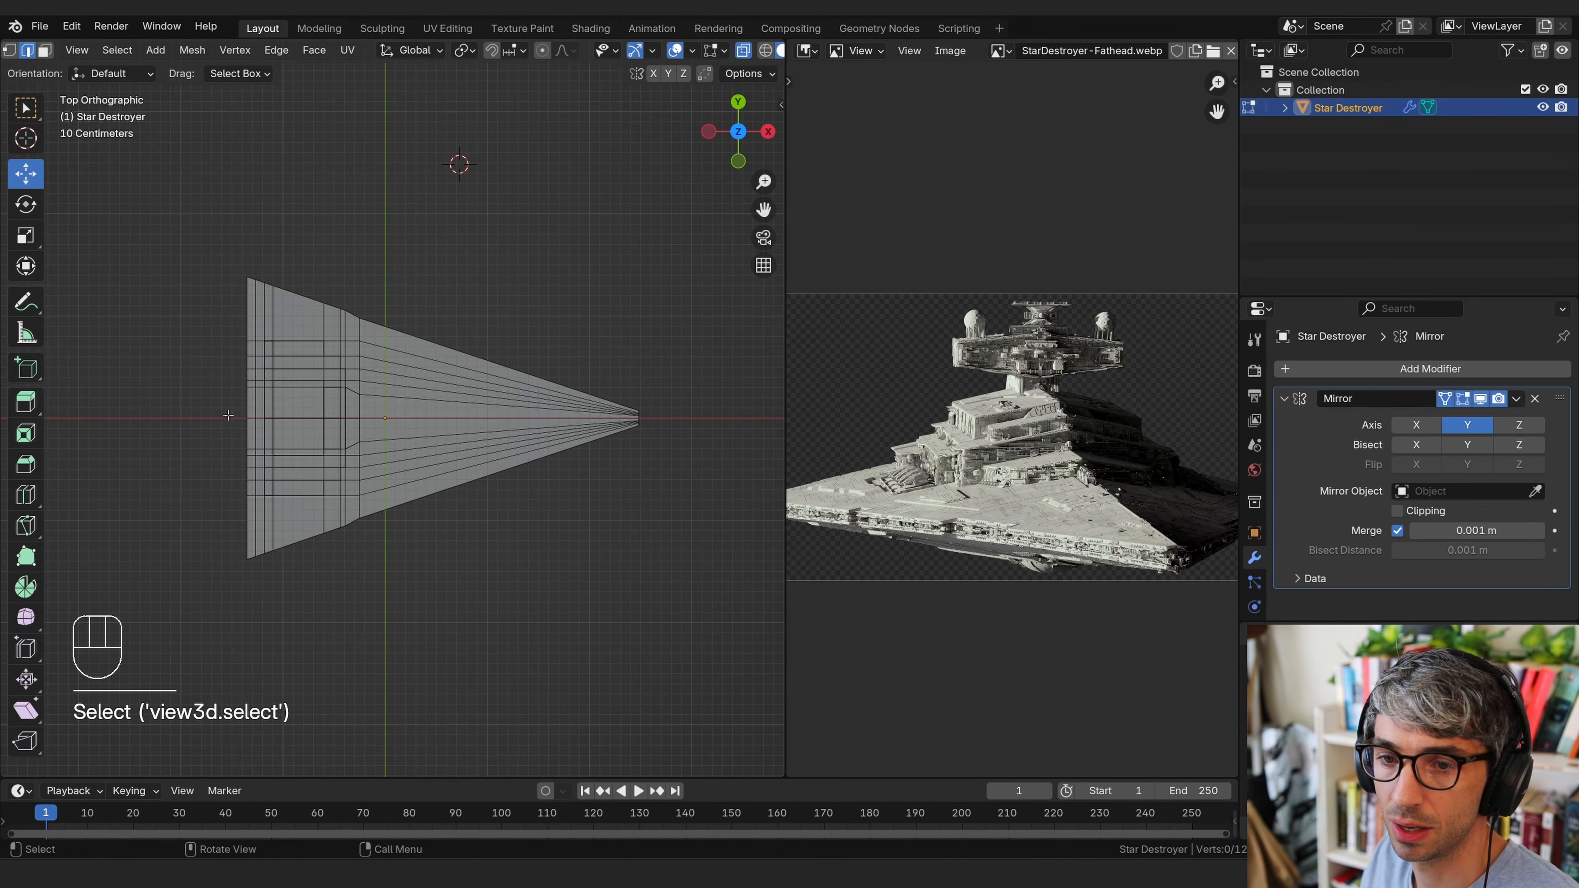
key("b")
left_click_drag(226, 413, 341, 415)
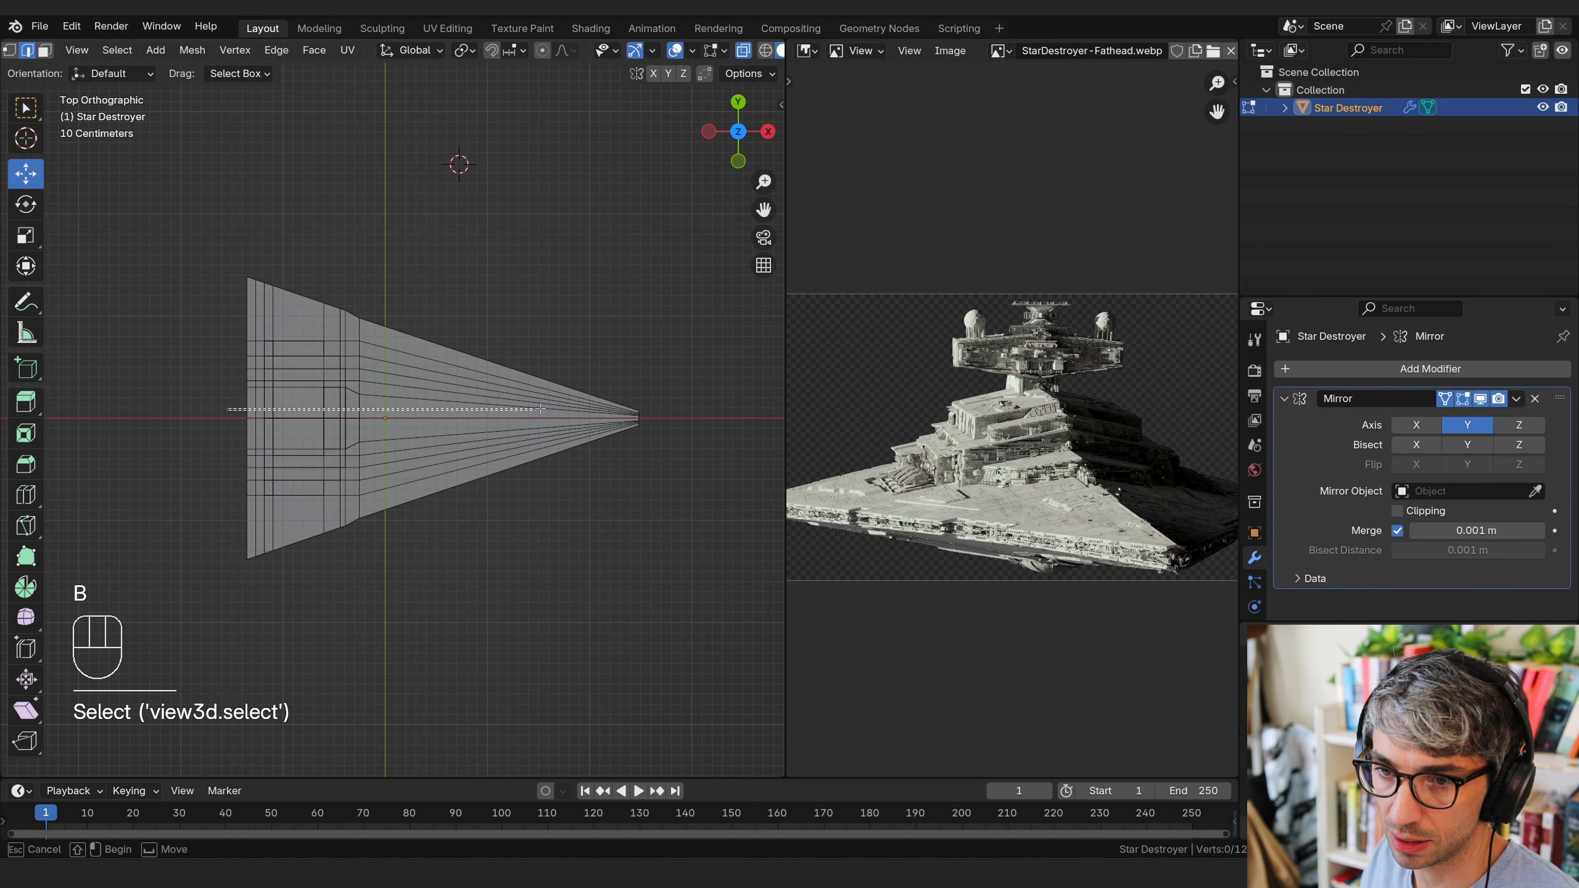
left_click_drag(540, 409, 655, 411)
left_click(649, 346)
scroll(648, 346, "up", 4)
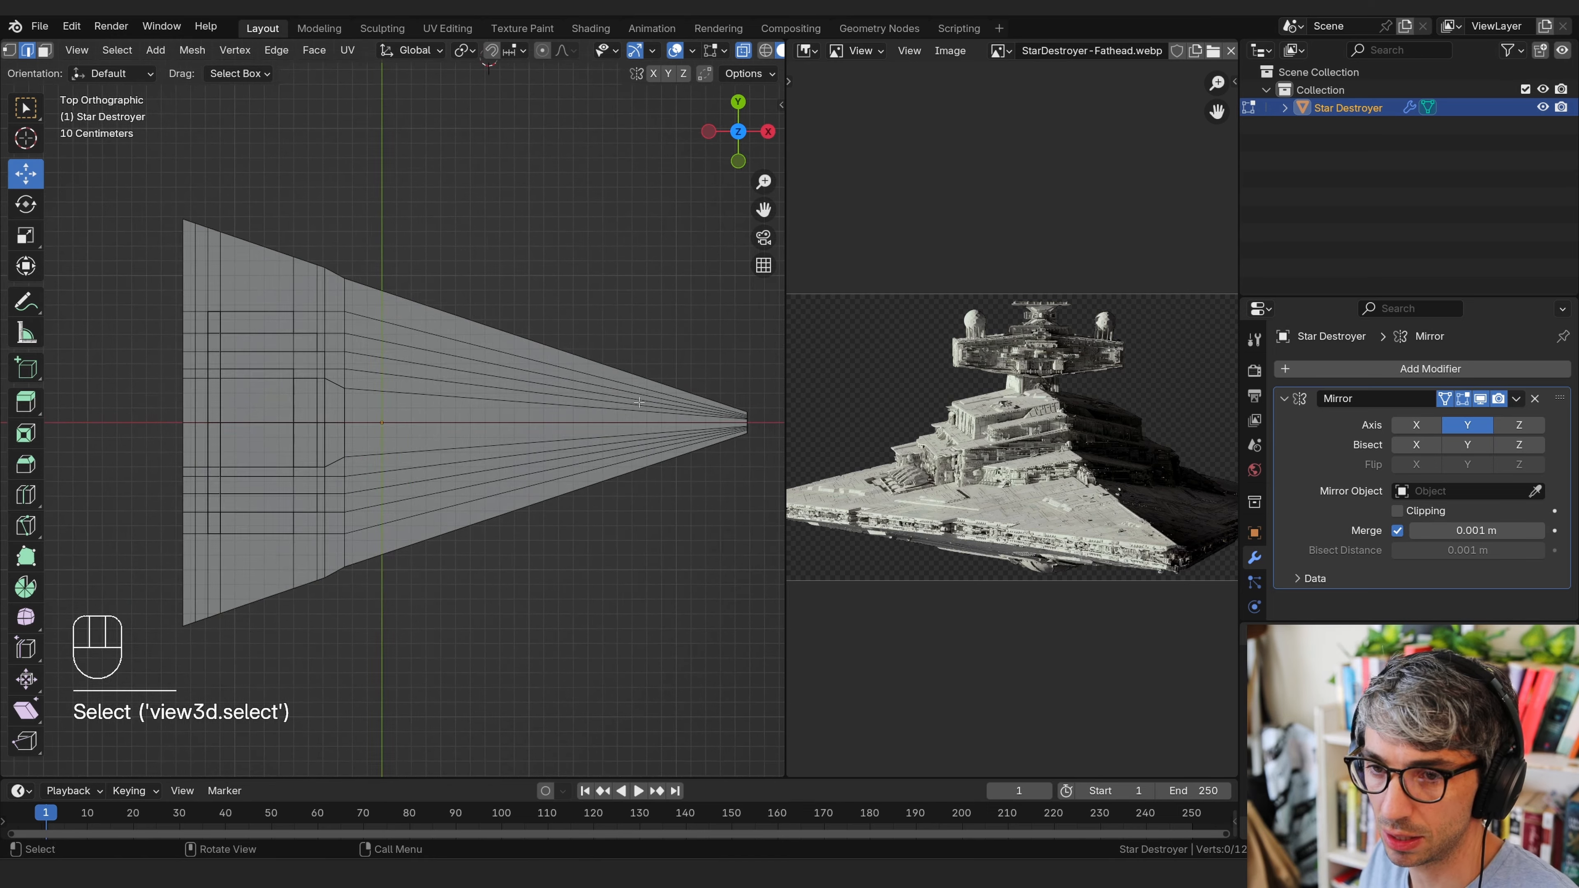
scroll(435, 427, "down", 1)
middle_click_drag(435, 428, 368, 434, "shift")
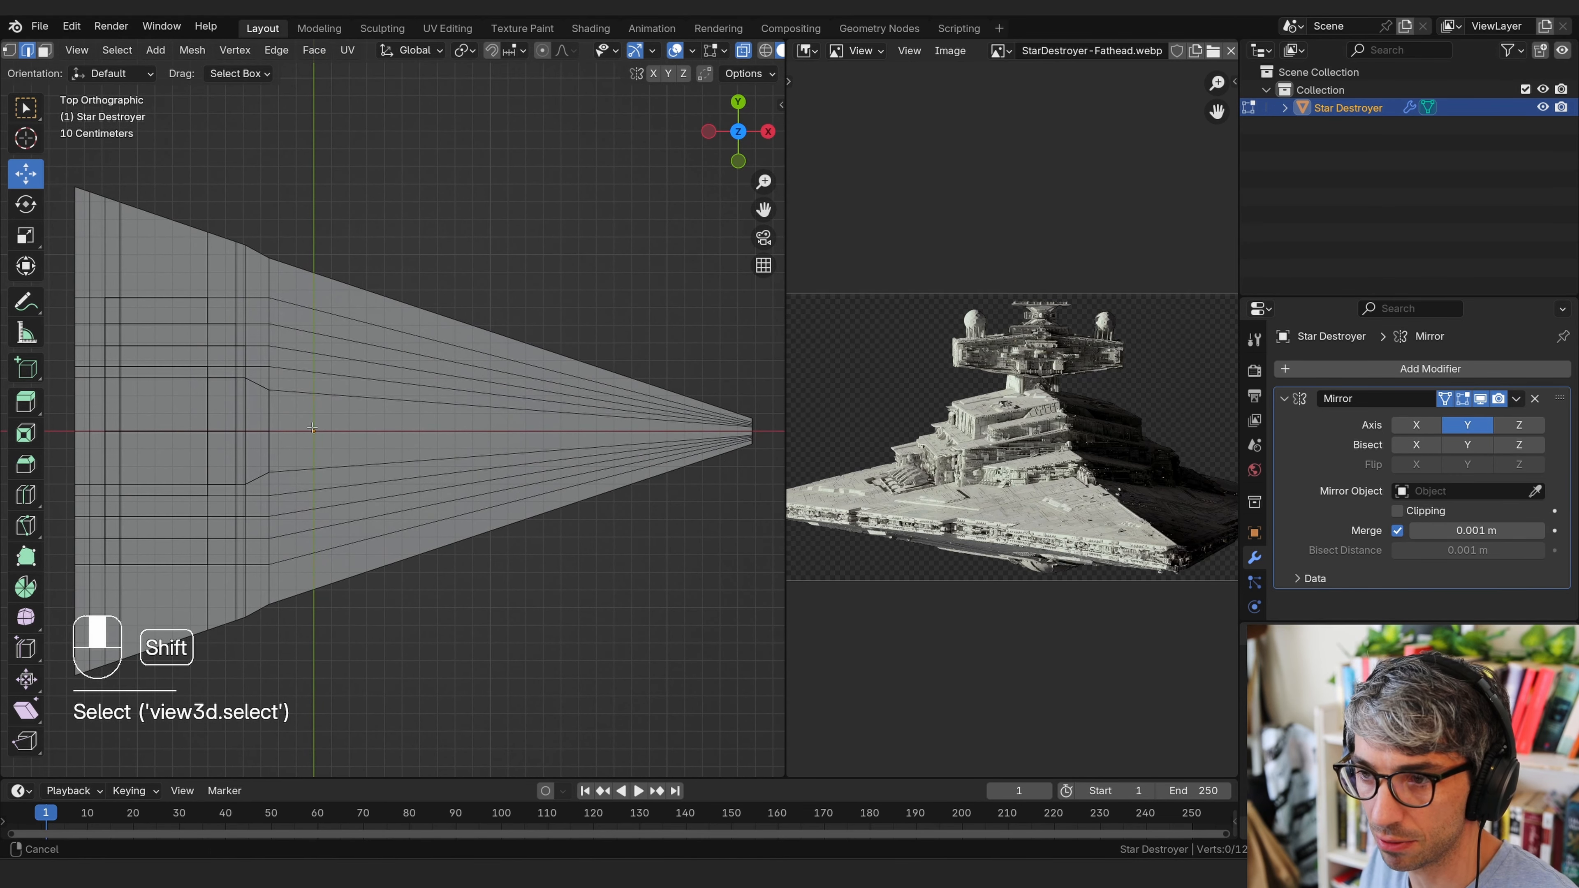
Select all edges of the hull's centre line, from the superstructure at the stern through to the bow
key("b")
left_click_drag(62, 429, 99, 440)
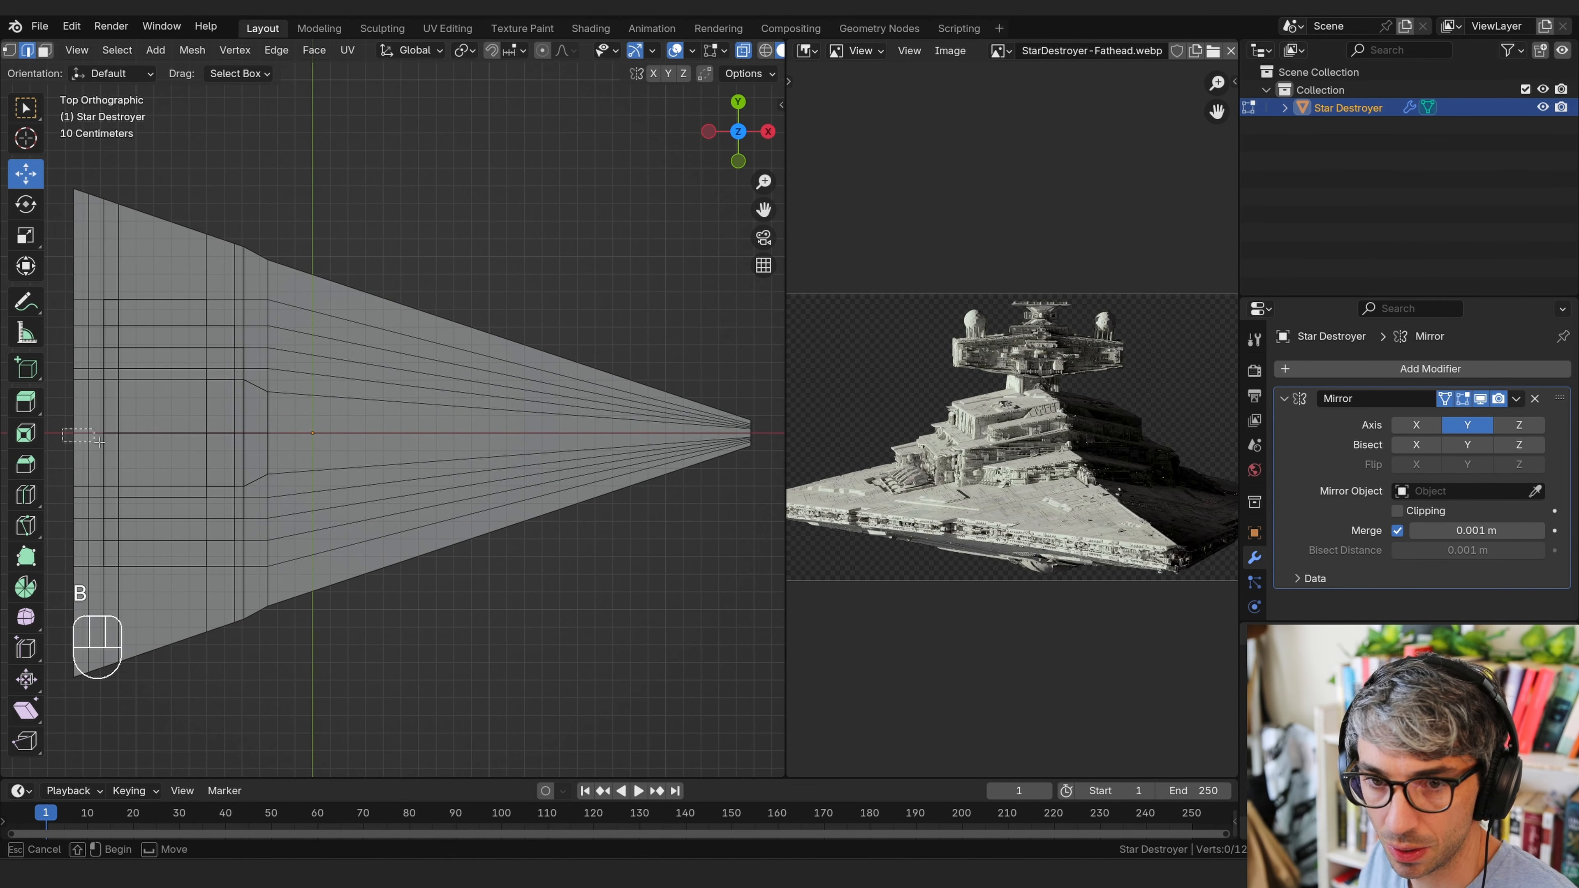
left_click_drag(354, 434, 359, 436)
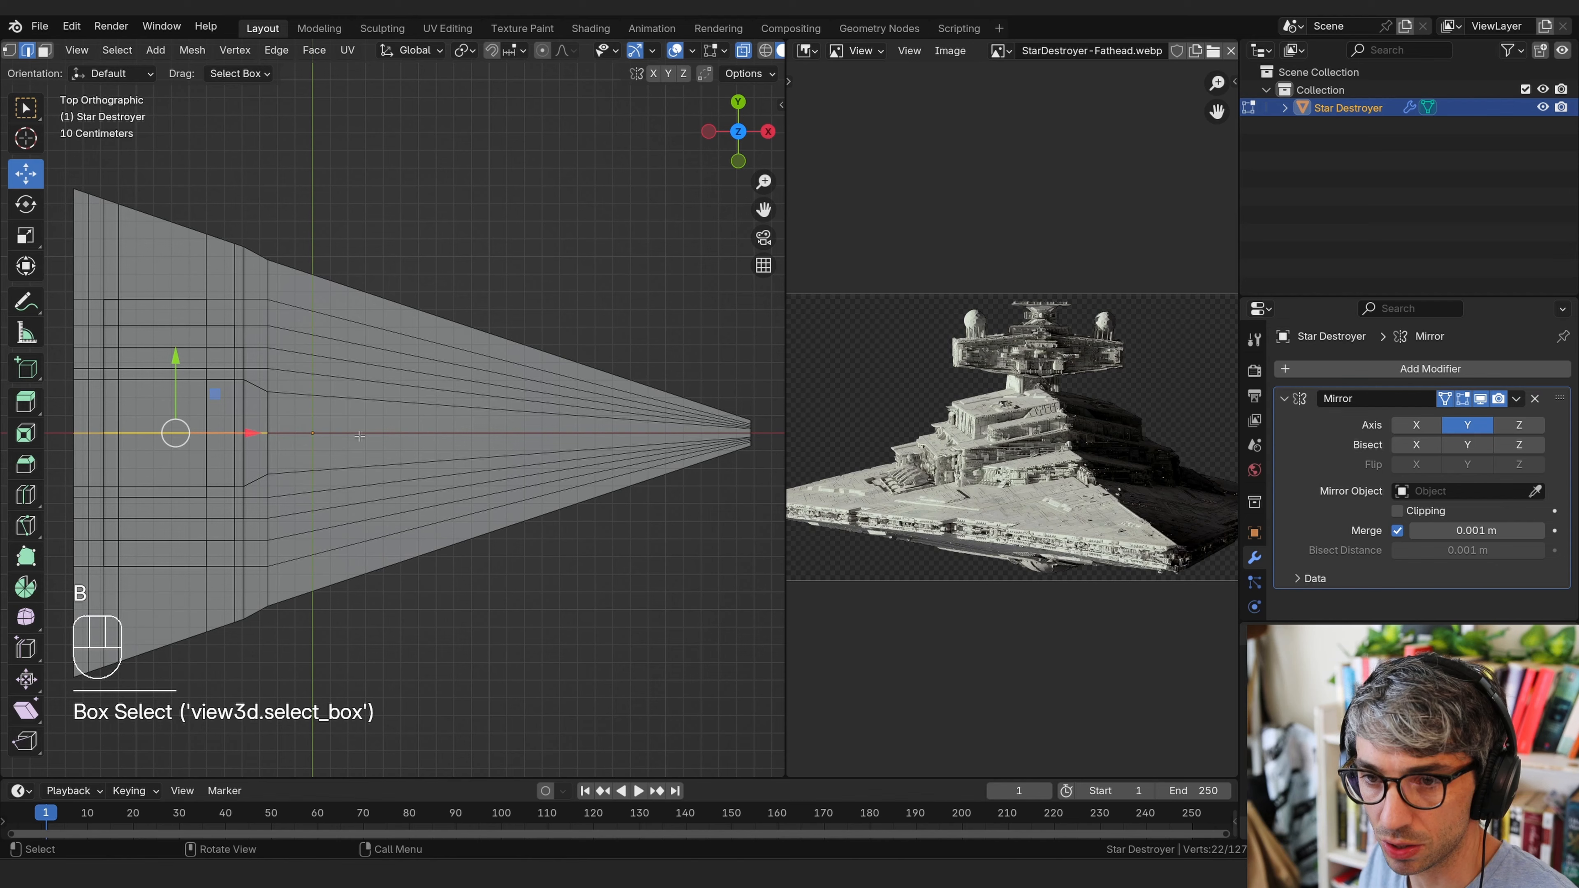
left_click(426, 431, "shift")
middle_click_drag(590, 477, 403, 388)
key("g")
key("g")
middle_click(366, 348)
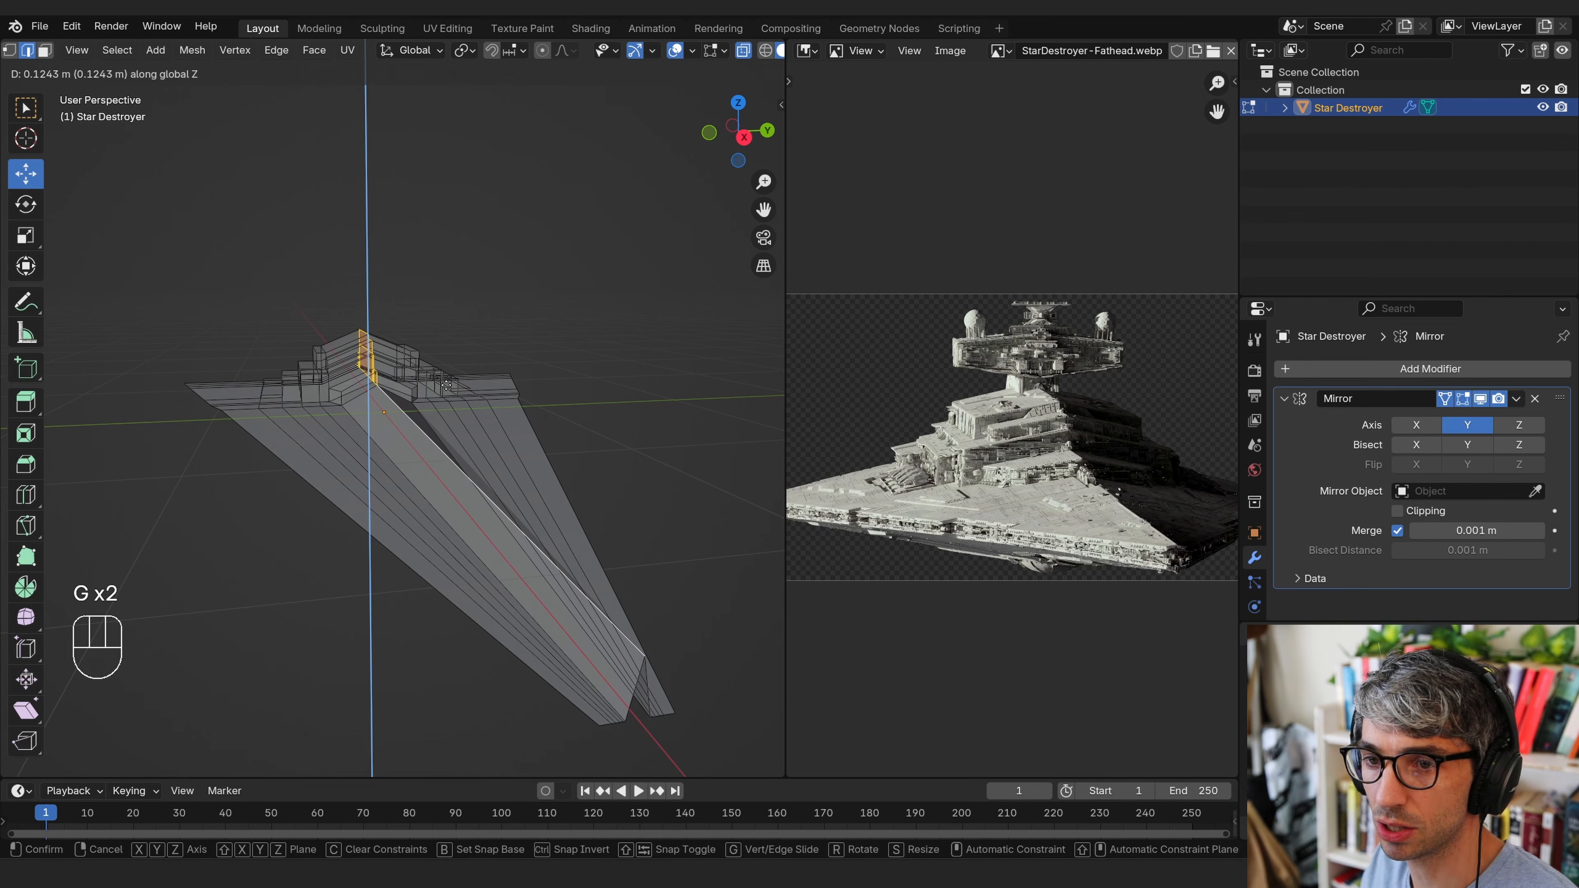
right_click(279, 363)
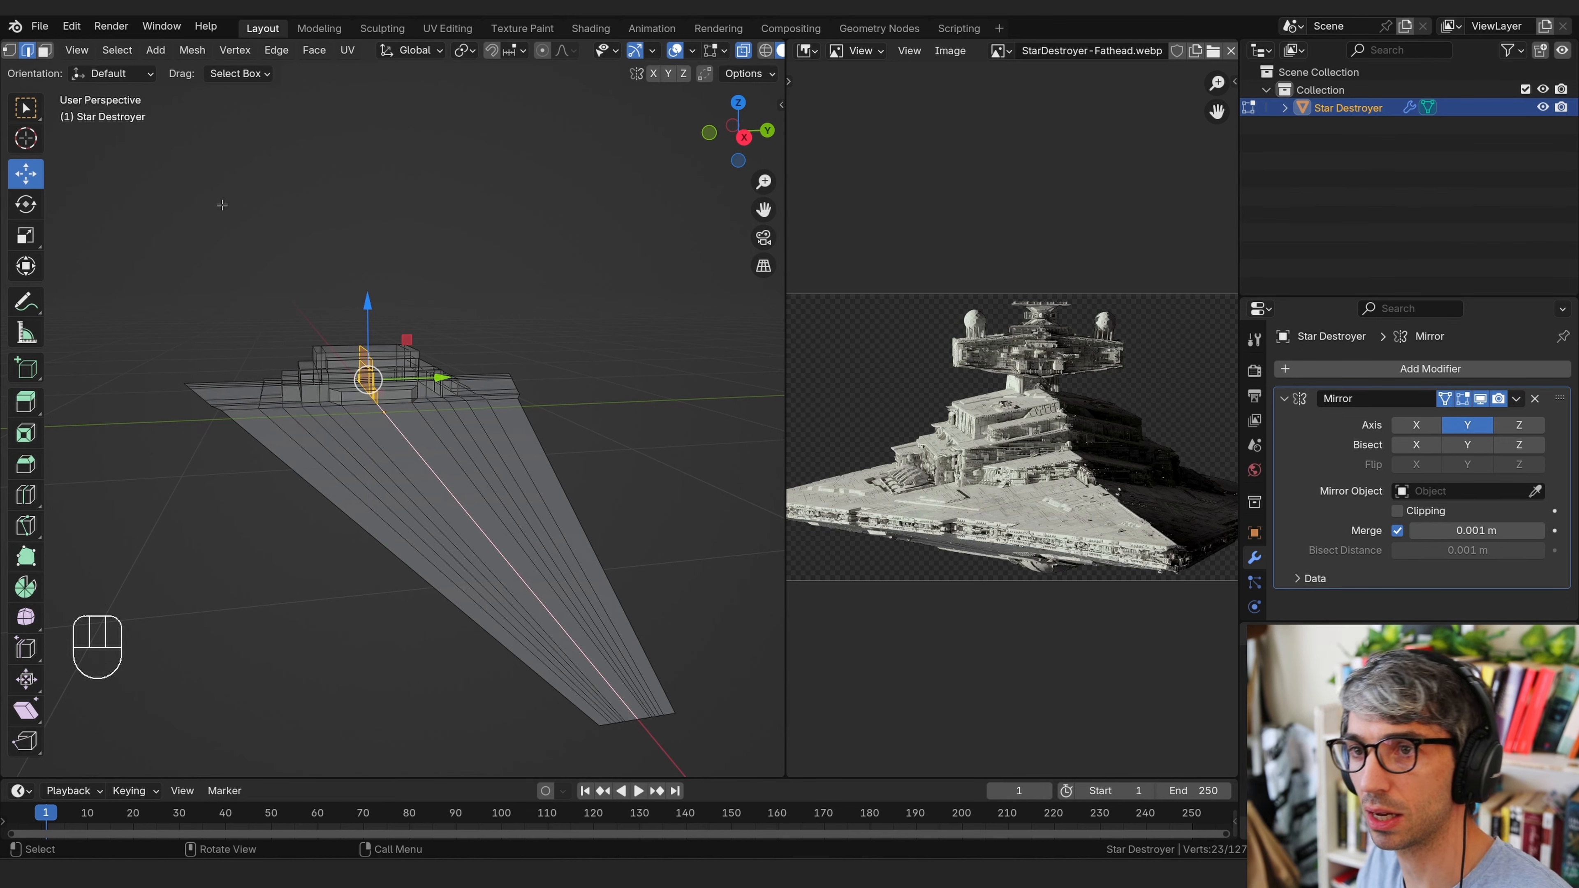
Enable proportional editing and raise the selected centre-line edges along Z so the hull slopes down towards its sides
middle_click_drag(535, 275, 460, 303)
scroll(459, 303, "up", 1)
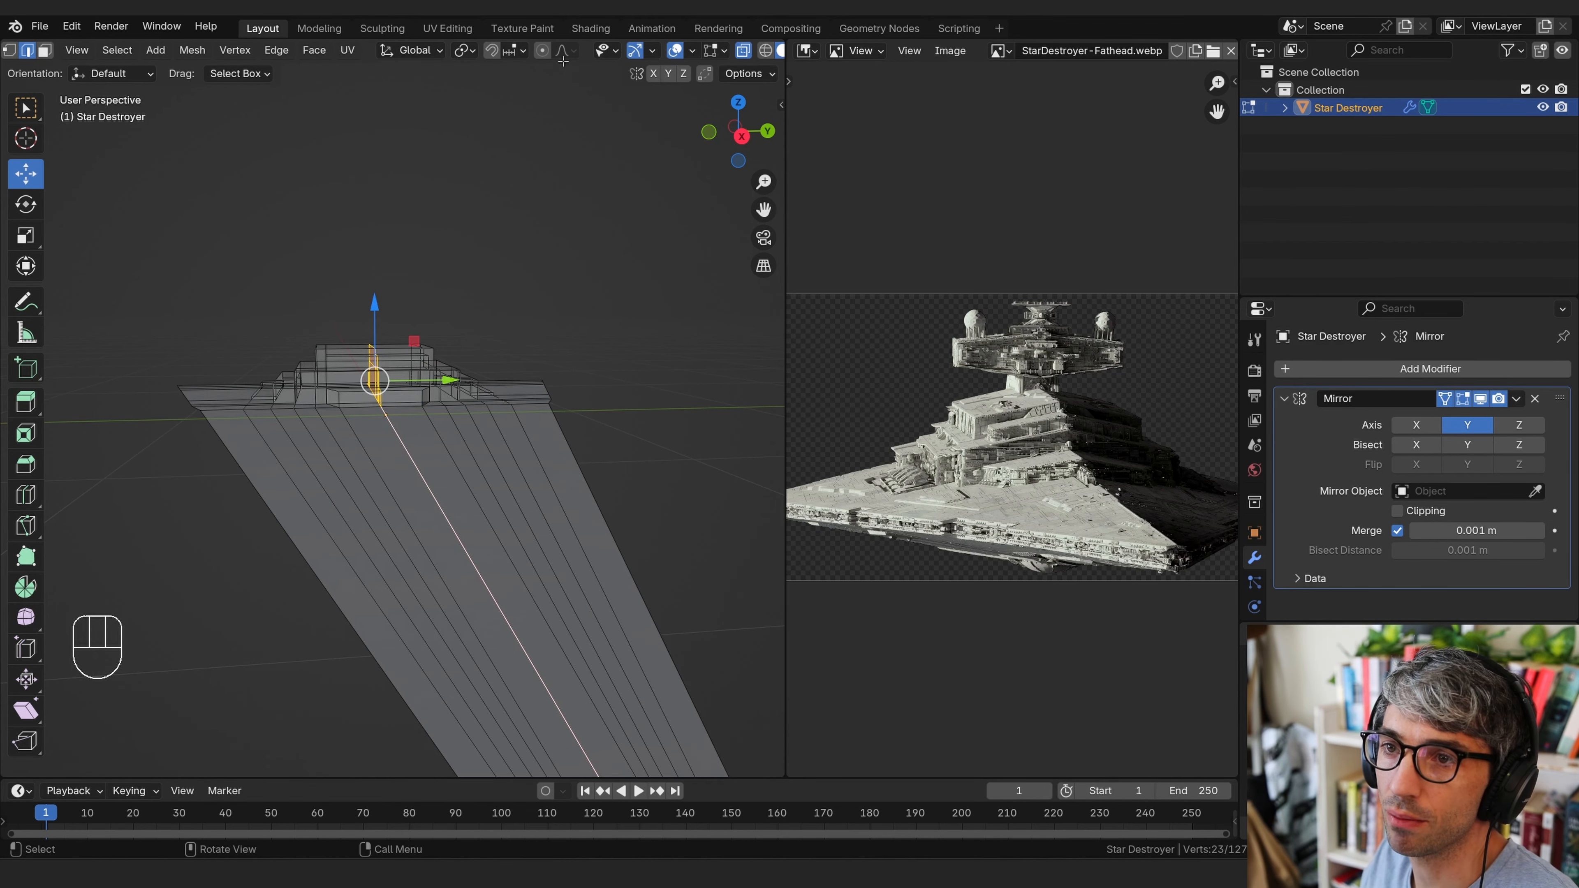
left_click(543, 51)
left_click(564, 51)
left_click(547, 248)
left_click_drag(374, 303, 375, 275)
scroll(563, 405, "down", 3)
middle_click_drag(472, 406, 591, 374)
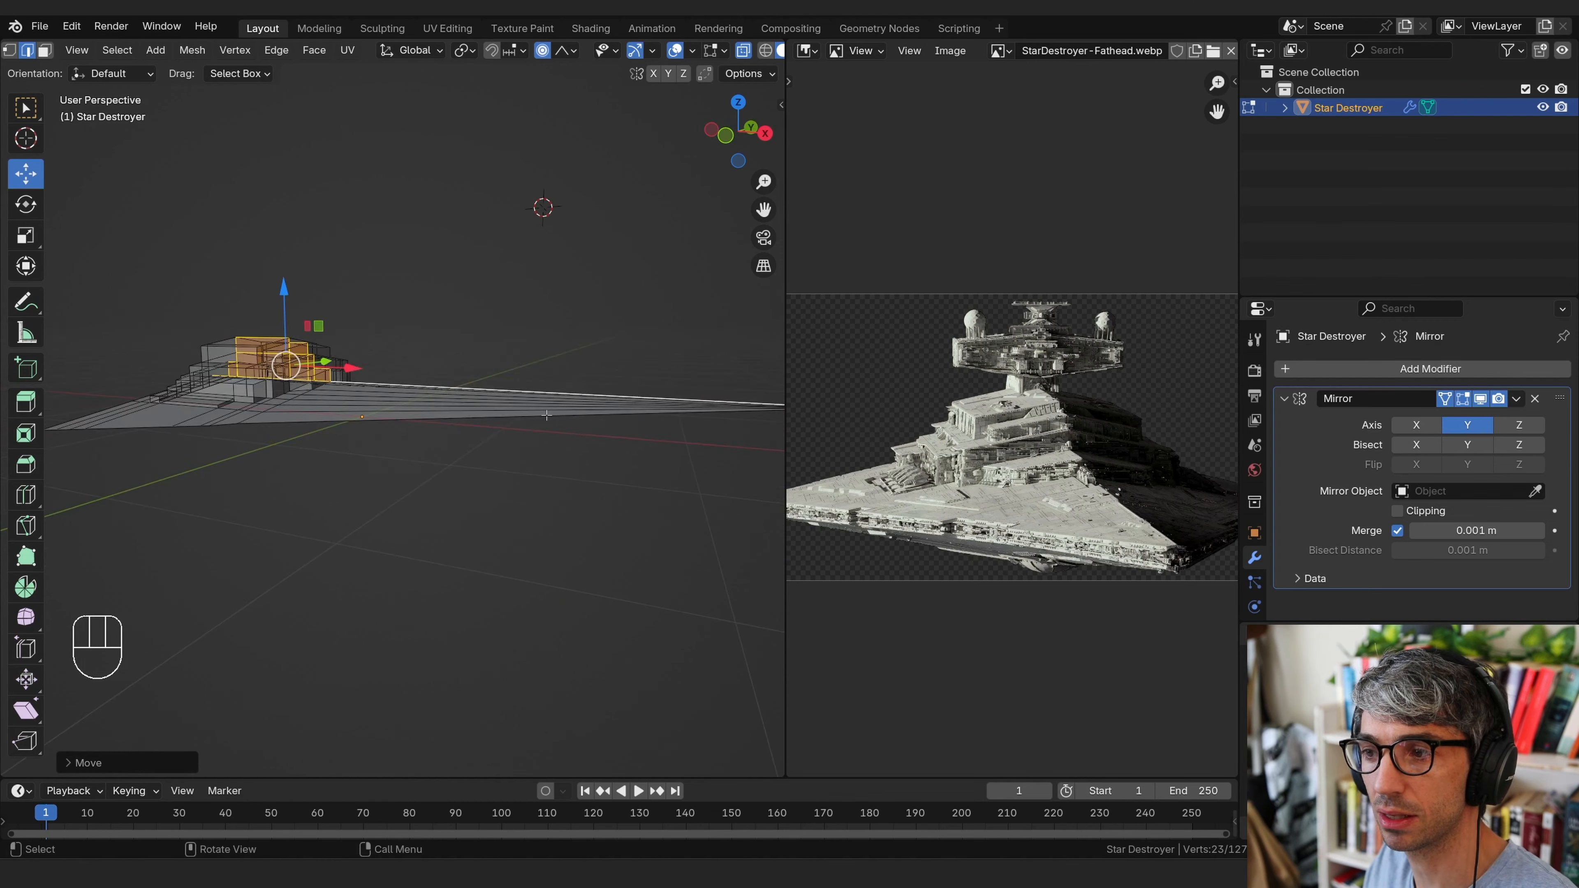
middle_click_drag(739, 373, 560, 376)
key("g")
key("z")
left_click(578, 377)
Select the hull's outer rim edges along the side, bow and stern in Edit Mode, extrude them, and lower the new edges slightly along Z
key("Tab")
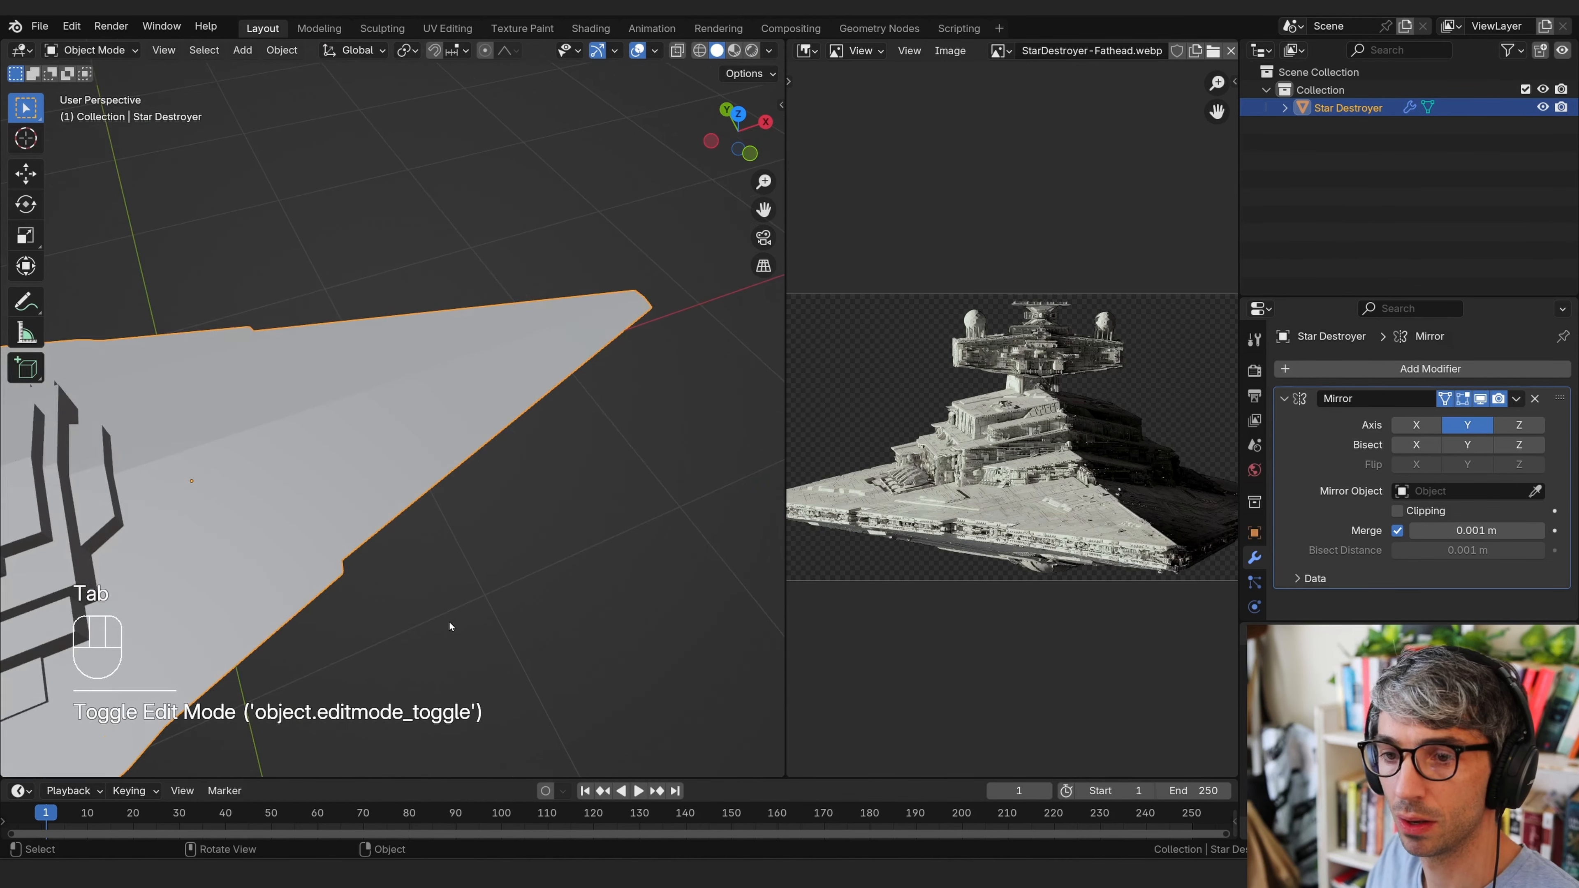
middle_click_drag(449, 622, 520, 541)
key("Tab")
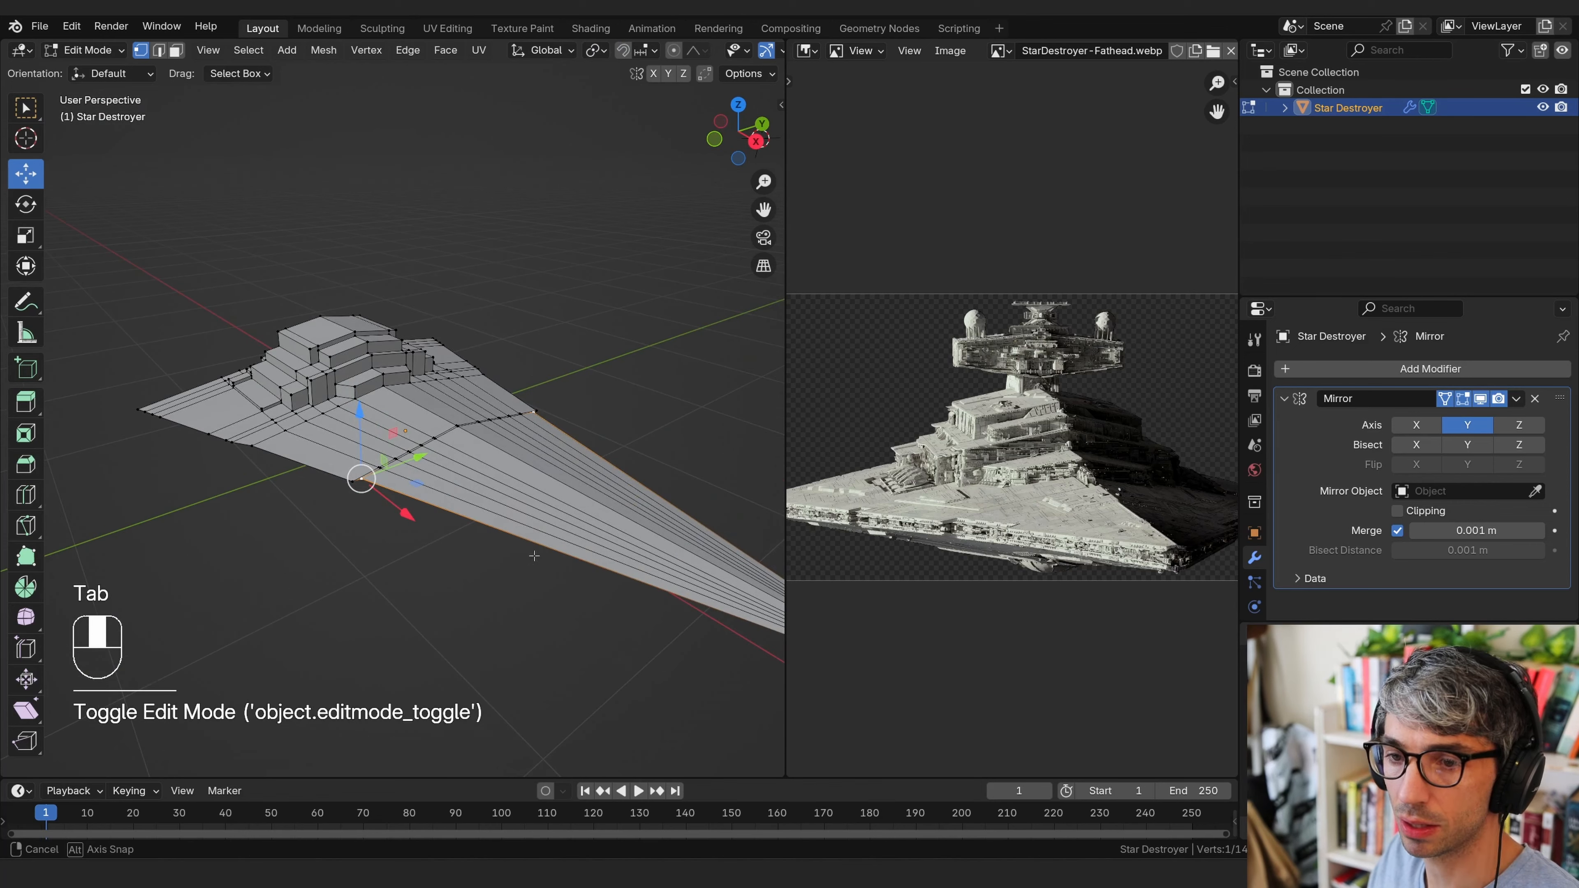
left_click(520, 541, "alt")
middle_click_drag(430, 491, 516, 531)
left_click(653, 476, "alt+shift")
left_click(106, 436, "alt+shift")
middle_click_drag(516, 531, 404, 575)
key("e")
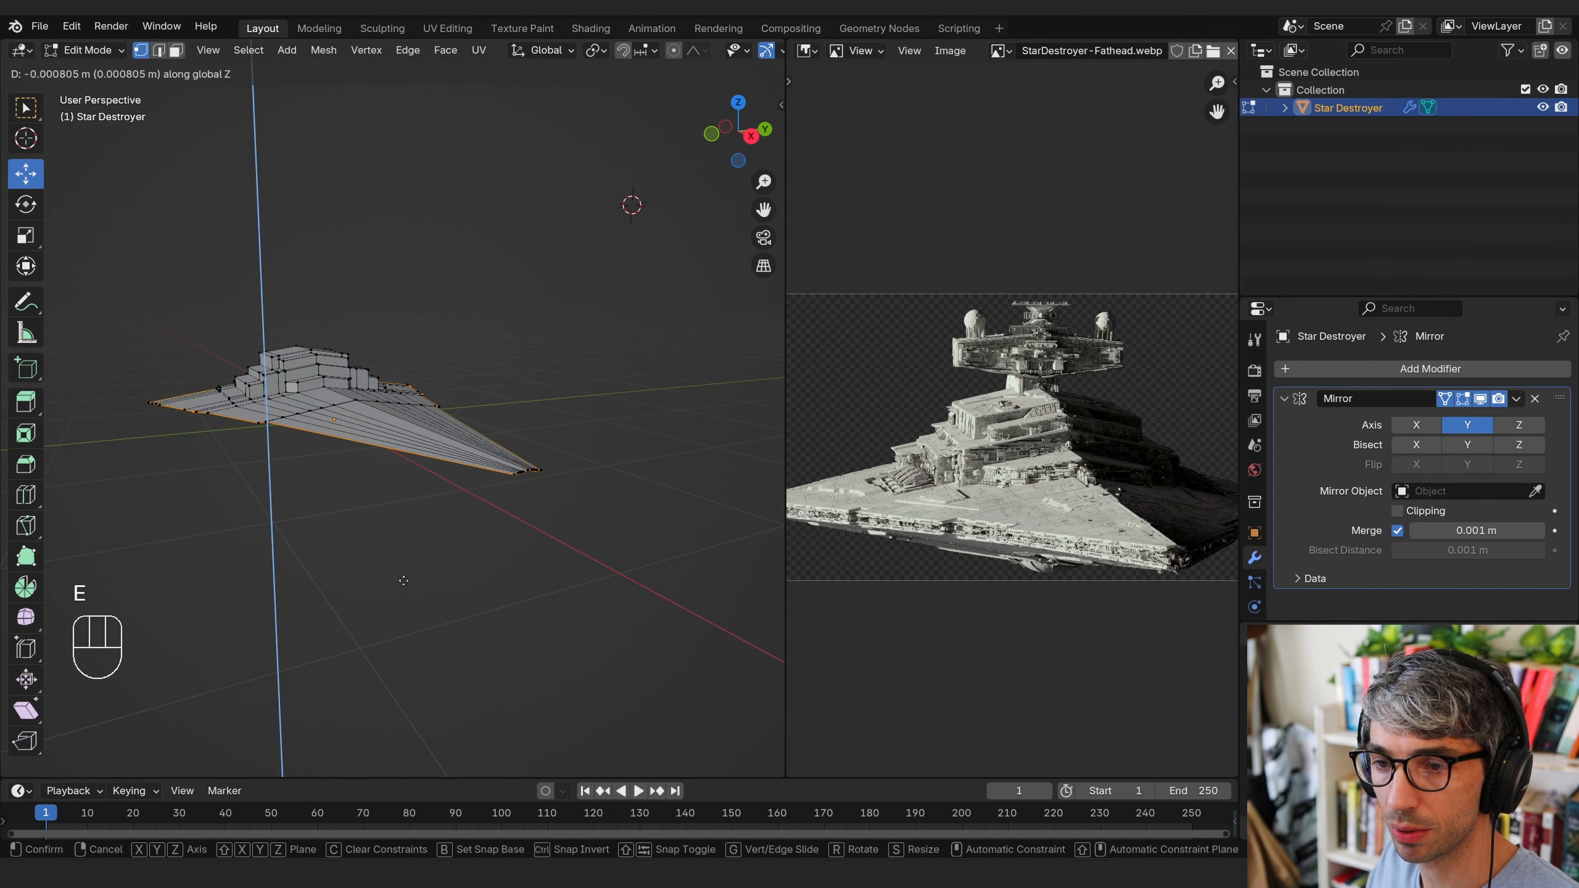
left_click(403, 580)
middle_click_drag(403, 580, 387, 523)
key("g")
key("z")
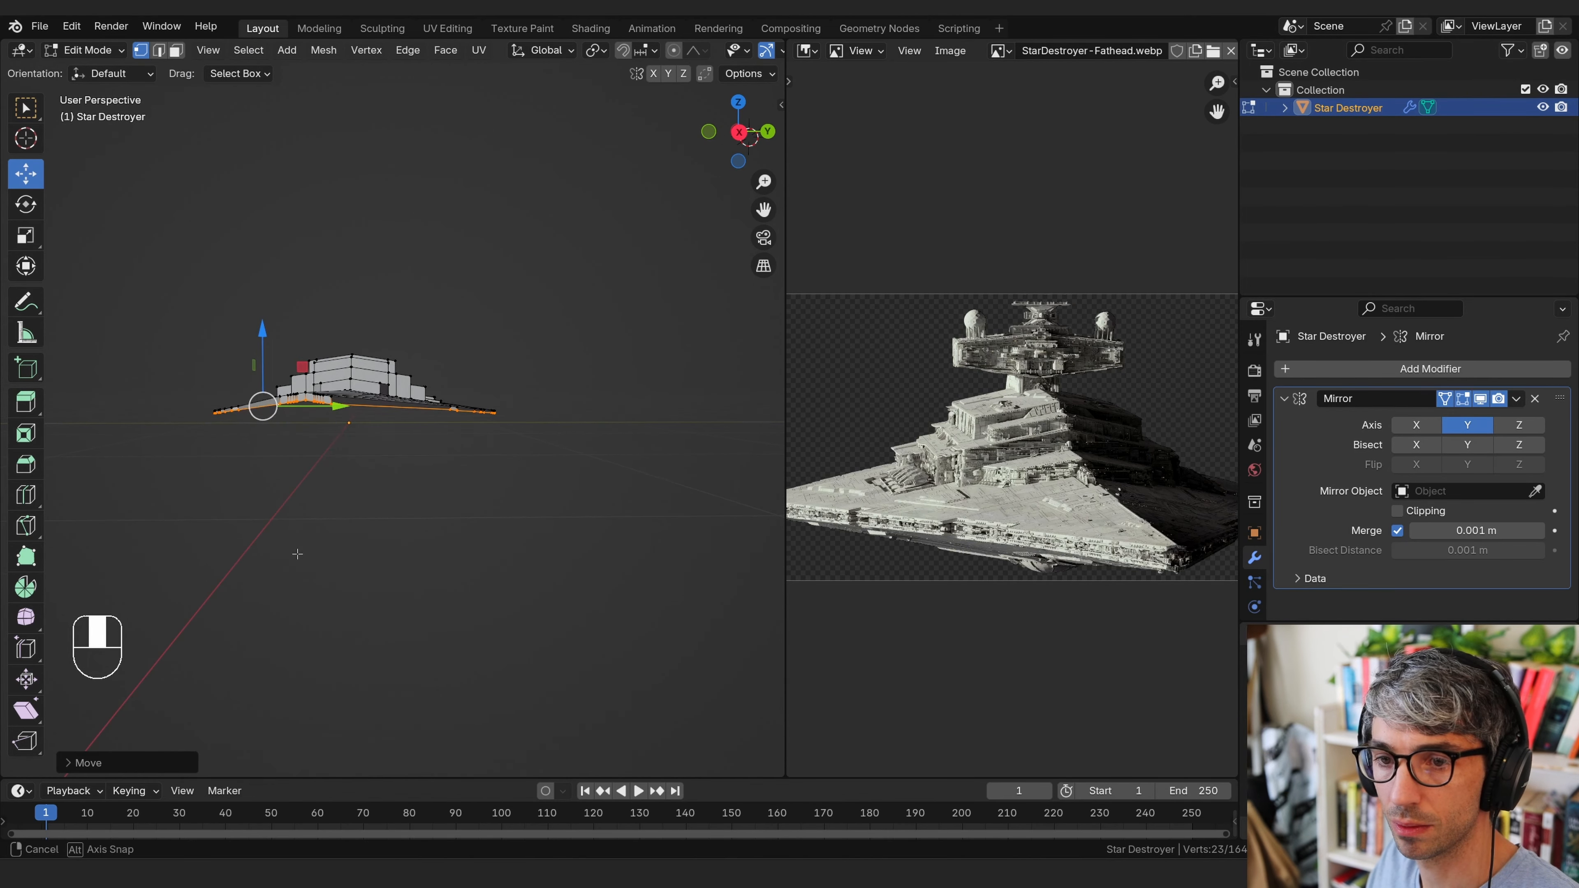
Extrude the lowered rim edges once more
middle_click_drag(297, 553, 373, 553)
key("e")
left_click(620, 563)
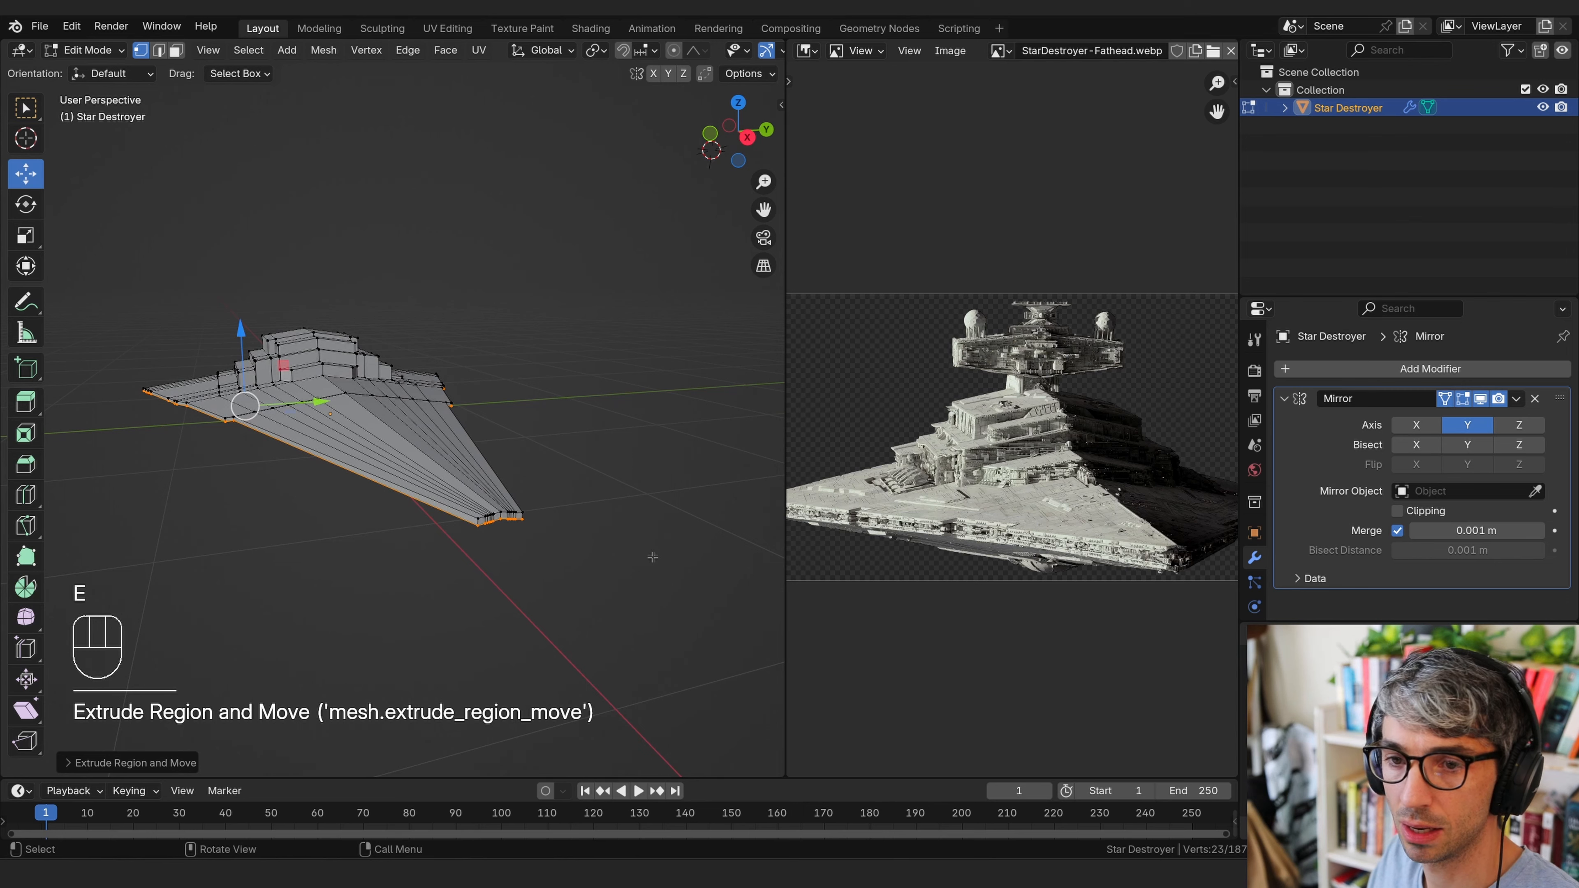
middle_click_drag(648, 553, 546, 574)
key("s")
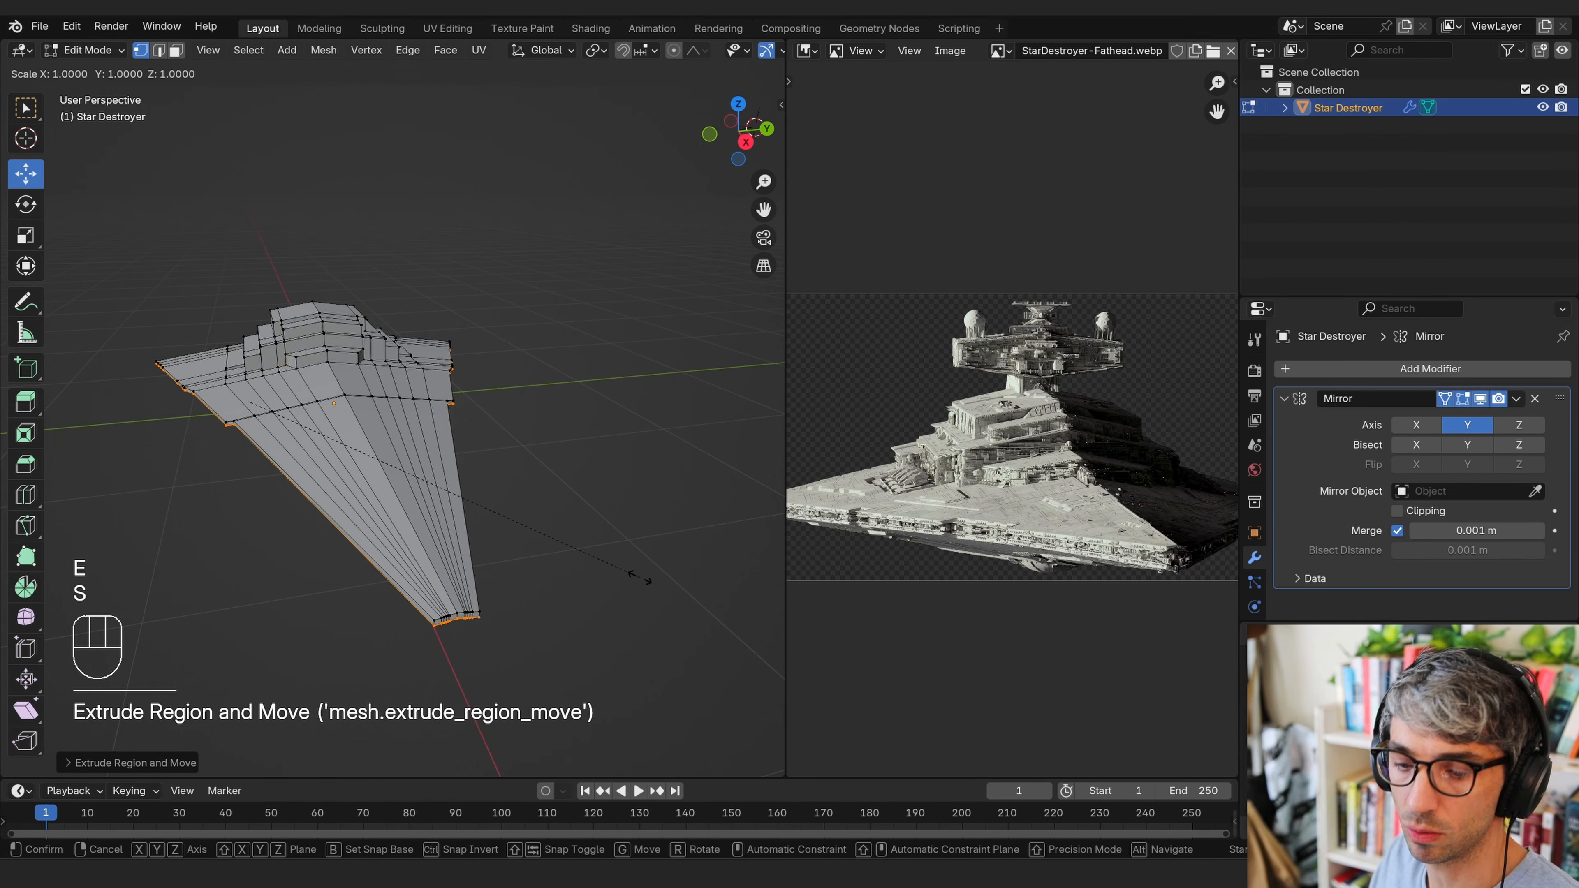
key("y")
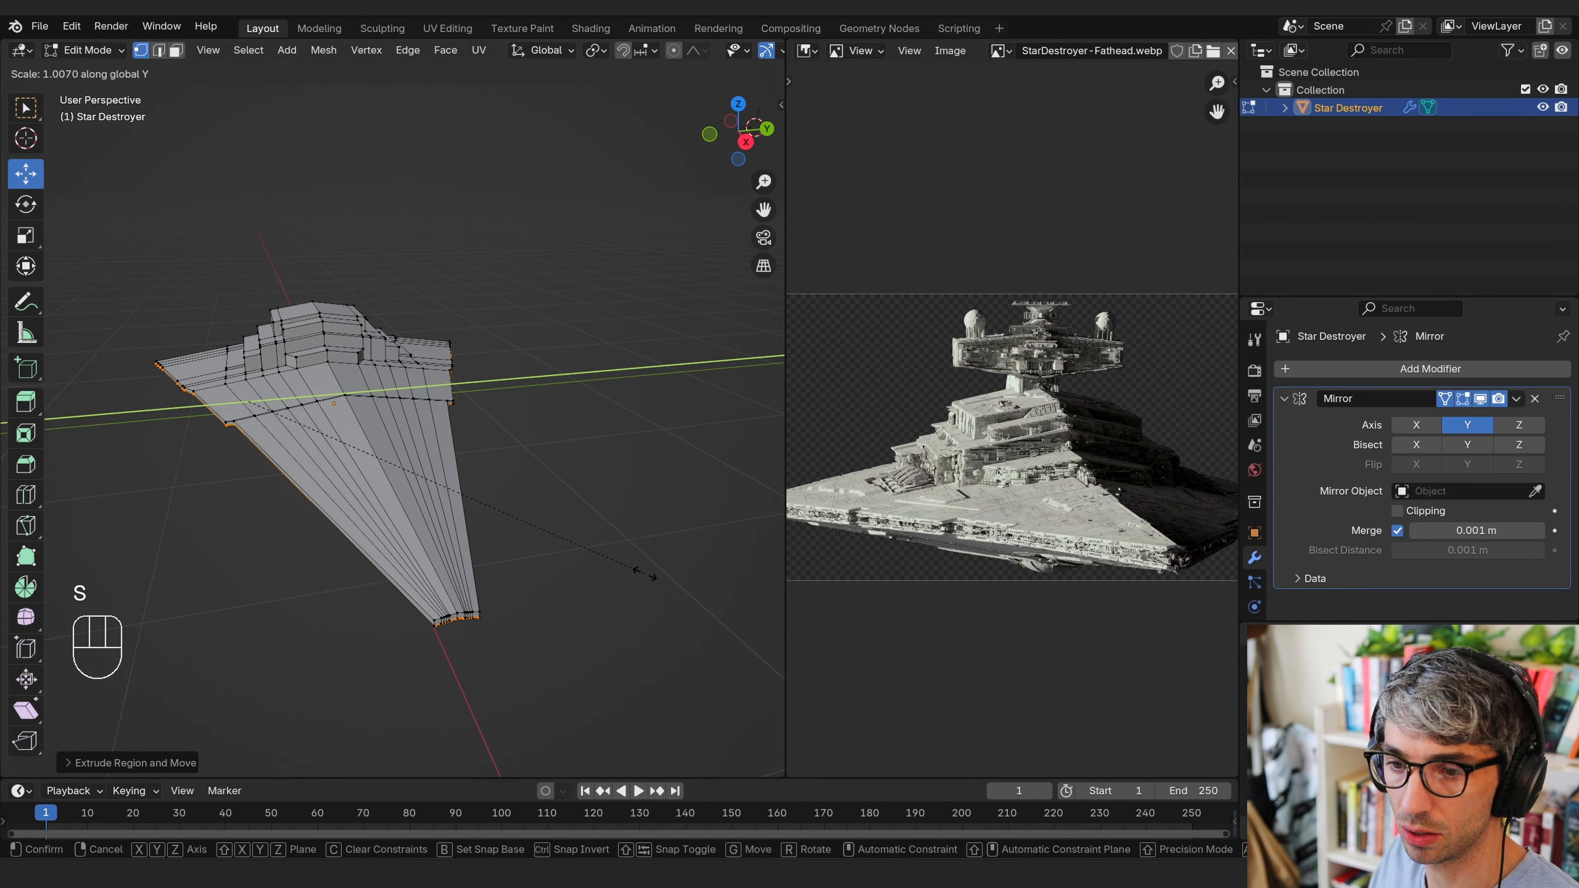
right_click(657, 574)
middle_click_drag(657, 575, 661, 546)
key("s")
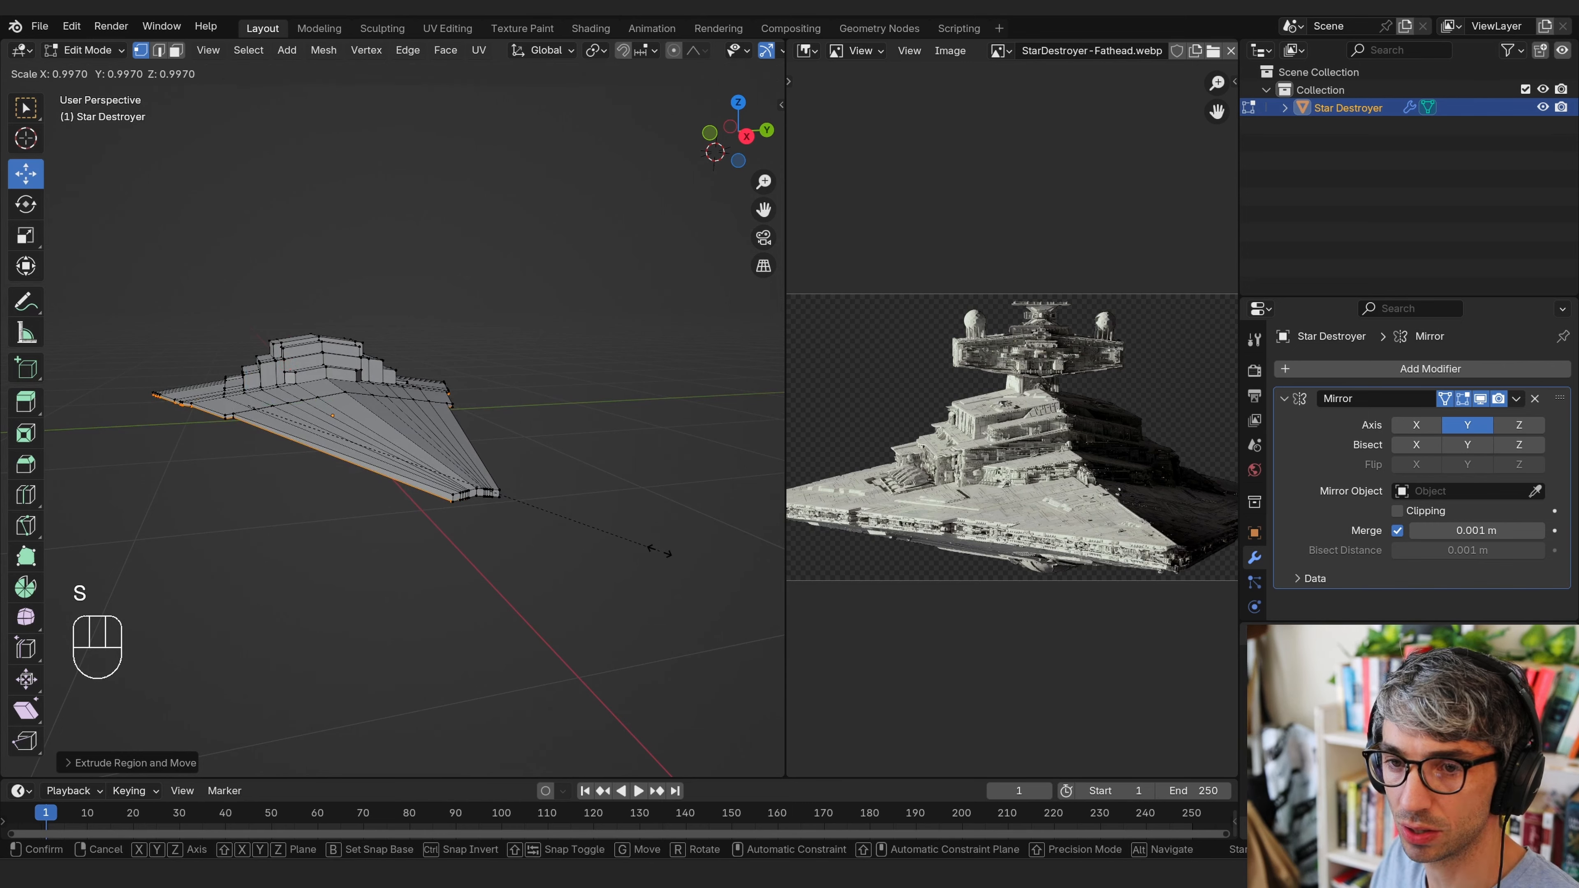
right_click(659, 548)
Snap the 3D cursor to the world origin and set the transform pivot point to 3D Cursor
middle_click_drag(522, 463, 479, 124)
left_click(604, 52)
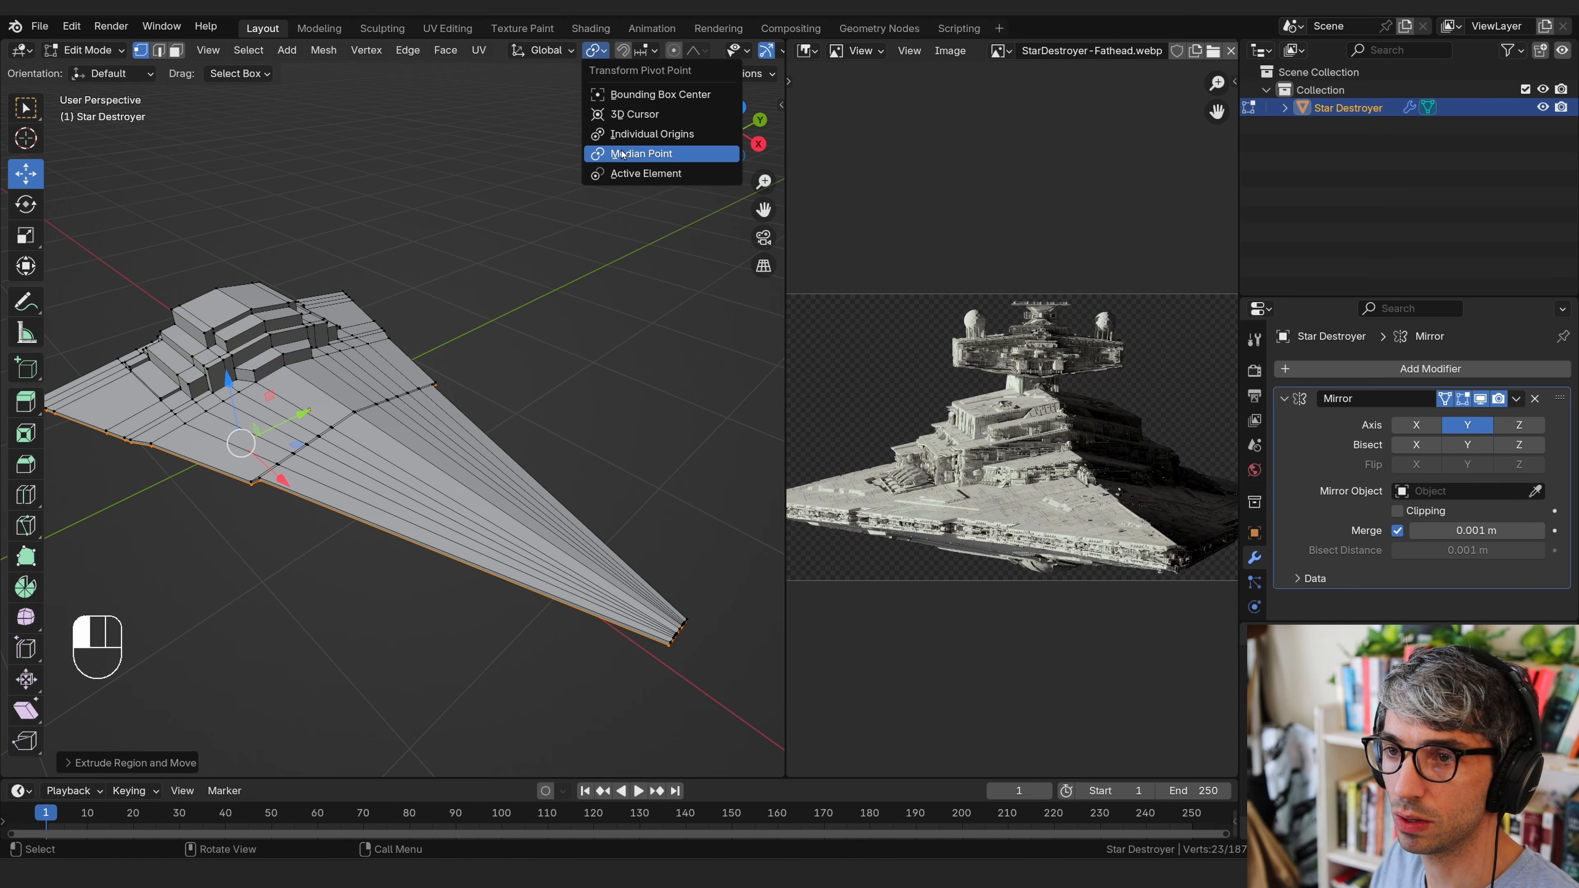
left_click(640, 152)
middle_click_drag(373, 217, 479, 343)
key("shift+s")
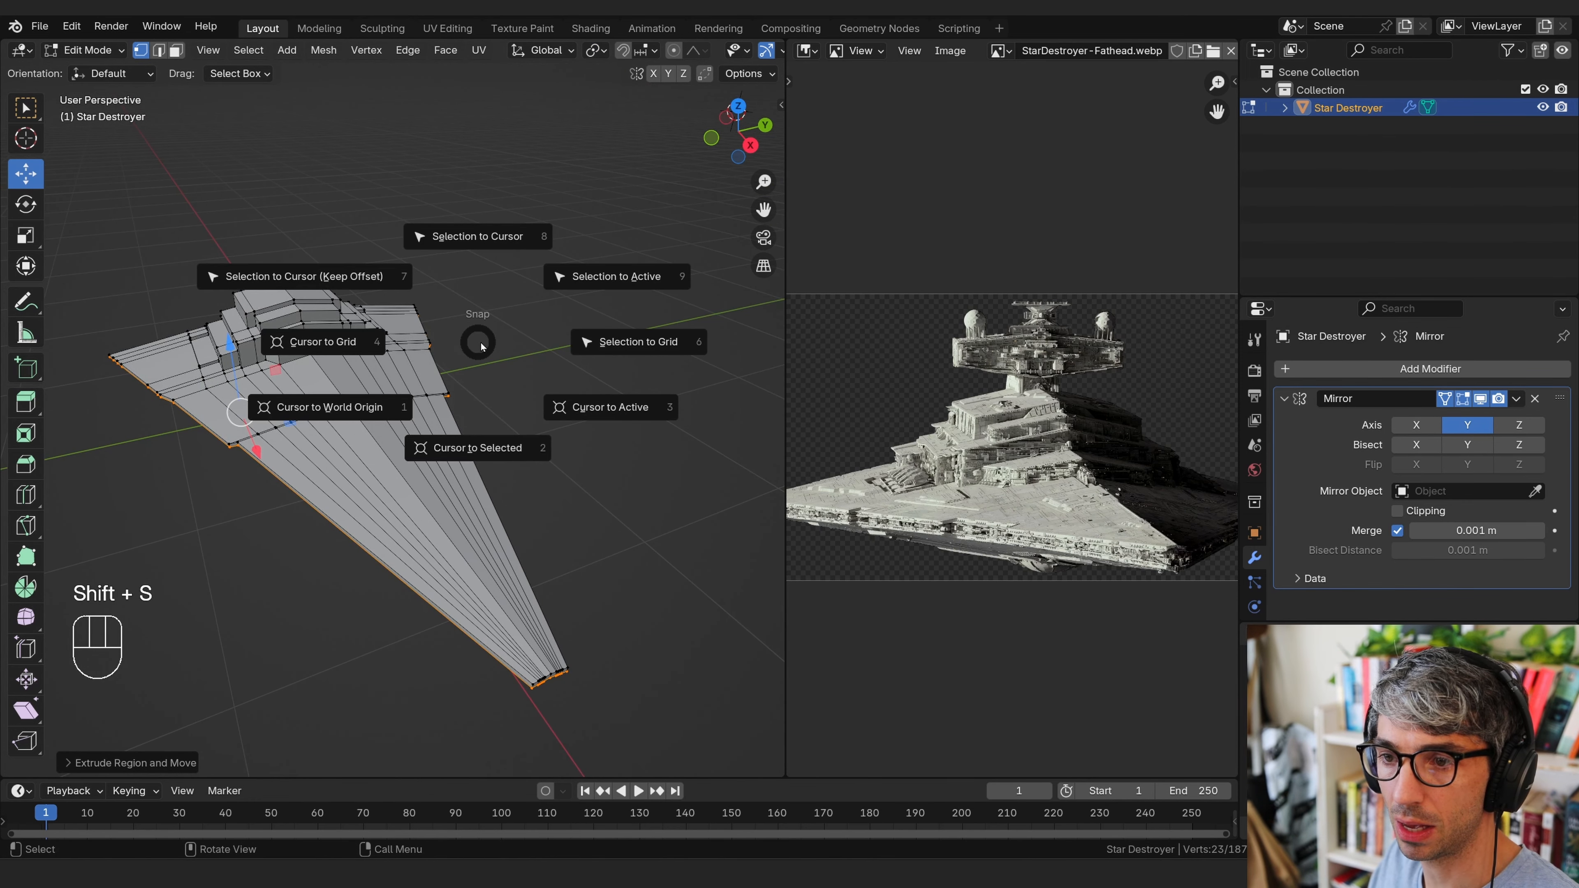
left_click(392, 403)
middle_click_drag(392, 403, 528, 274)
left_click(595, 50)
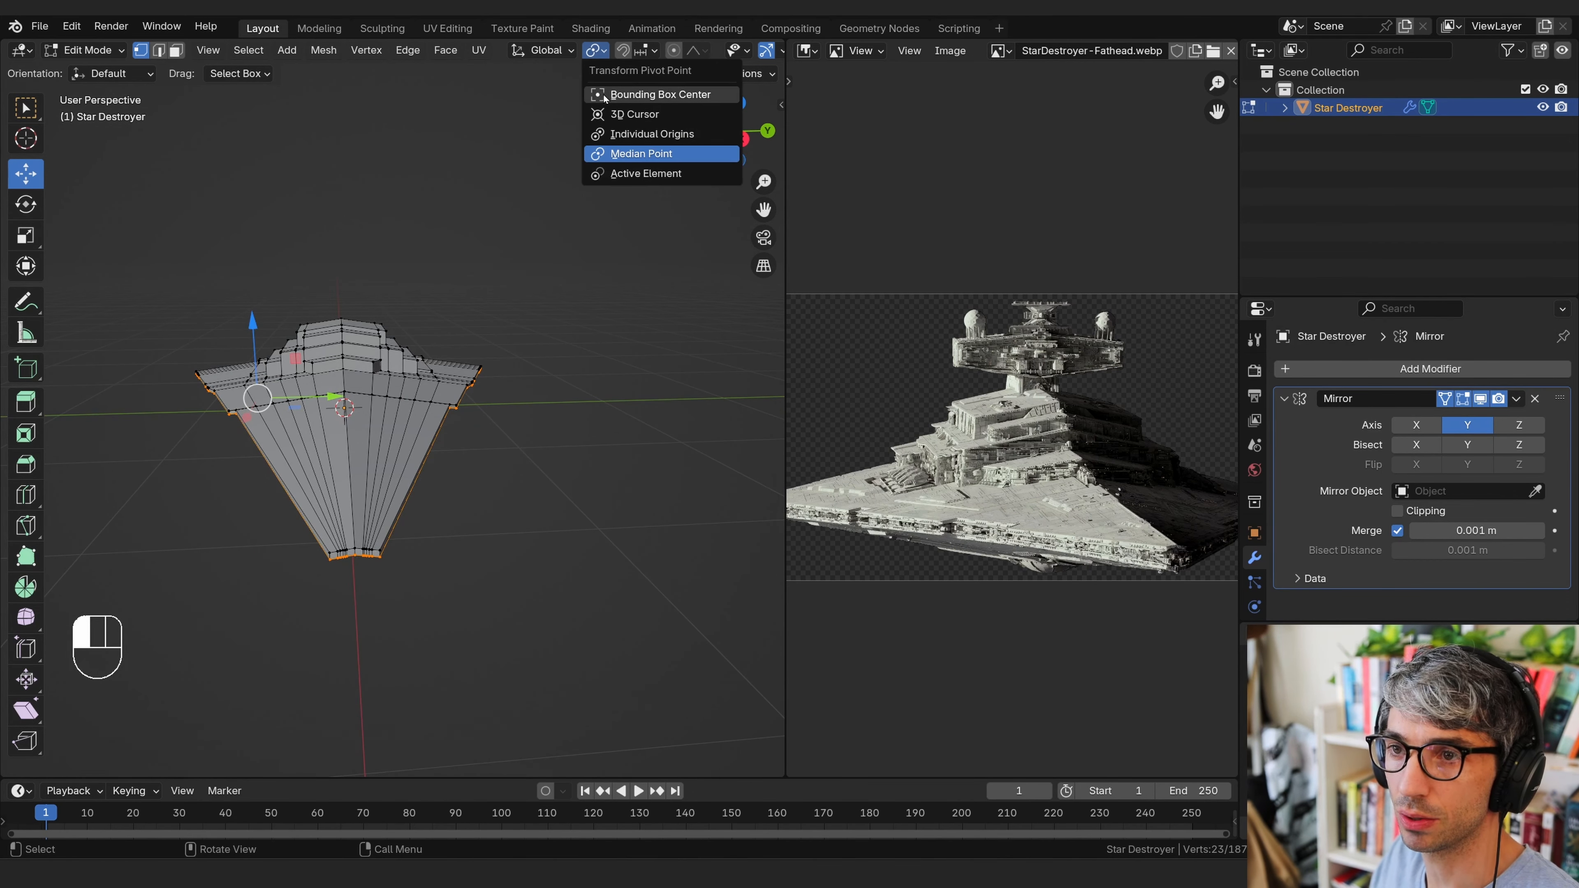
left_click(612, 114)
Scale the newly extruded rim edges inward about the 3D cursor to form a narrow lip on the underside
middle_click_drag(541, 299, 598, 449)
key("s")
left_click(616, 417)
key("s")
left_click(596, 317)
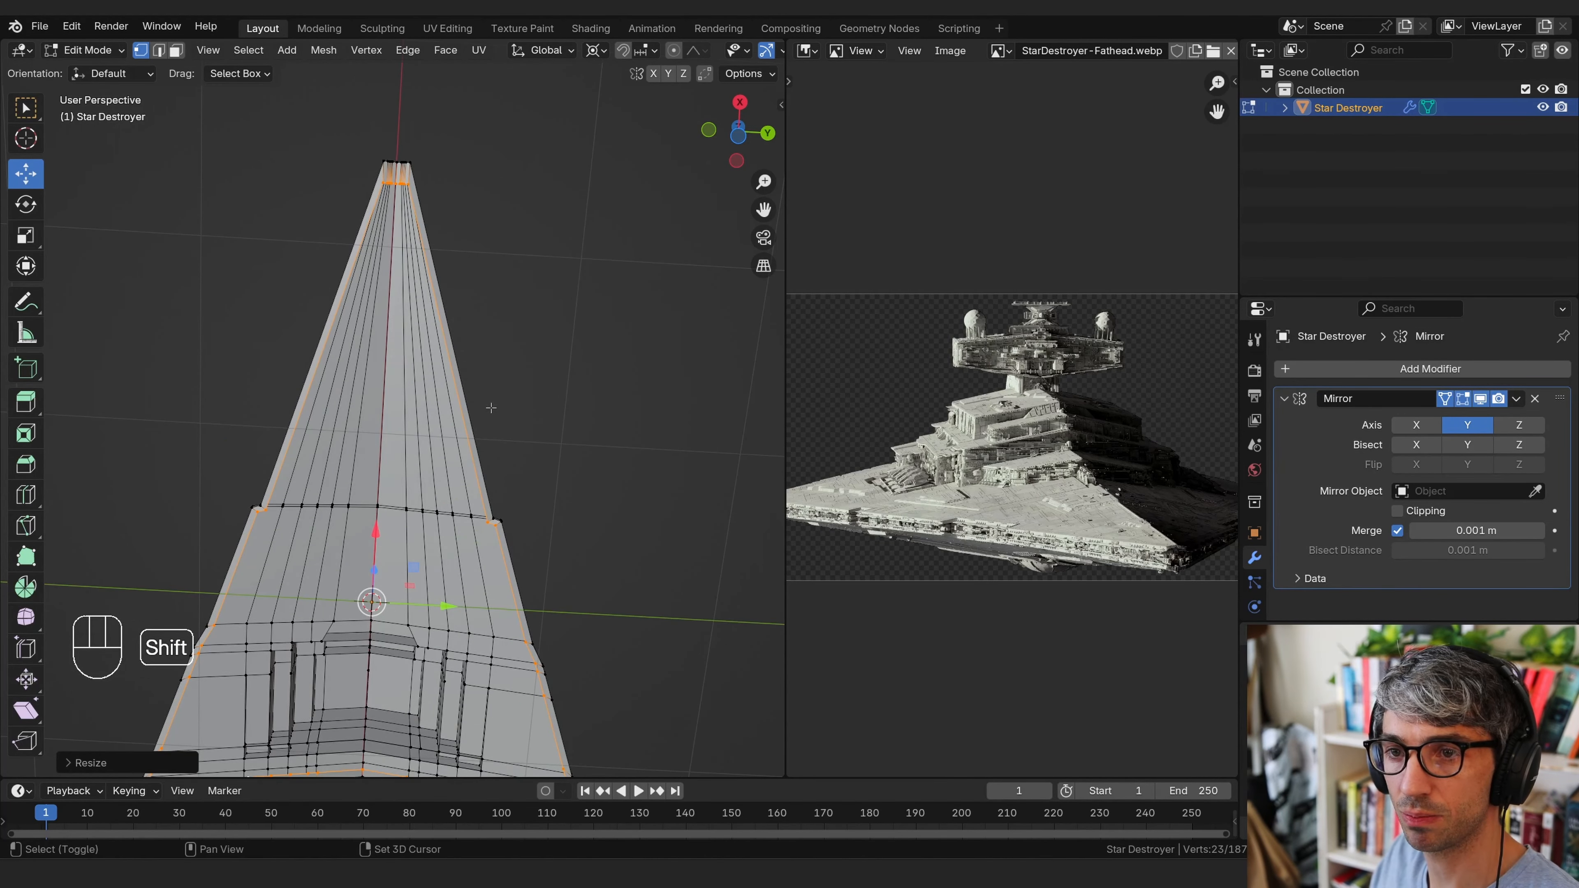
middle_click_drag(547, 644, 563, 391, "shift")
key("s")
left_click(552, 395)
Stretch the inner rim edges slightly lengthwise along X to even out the lip at bow and stern
key("s")
middle_click(562, 390)
key("shift")
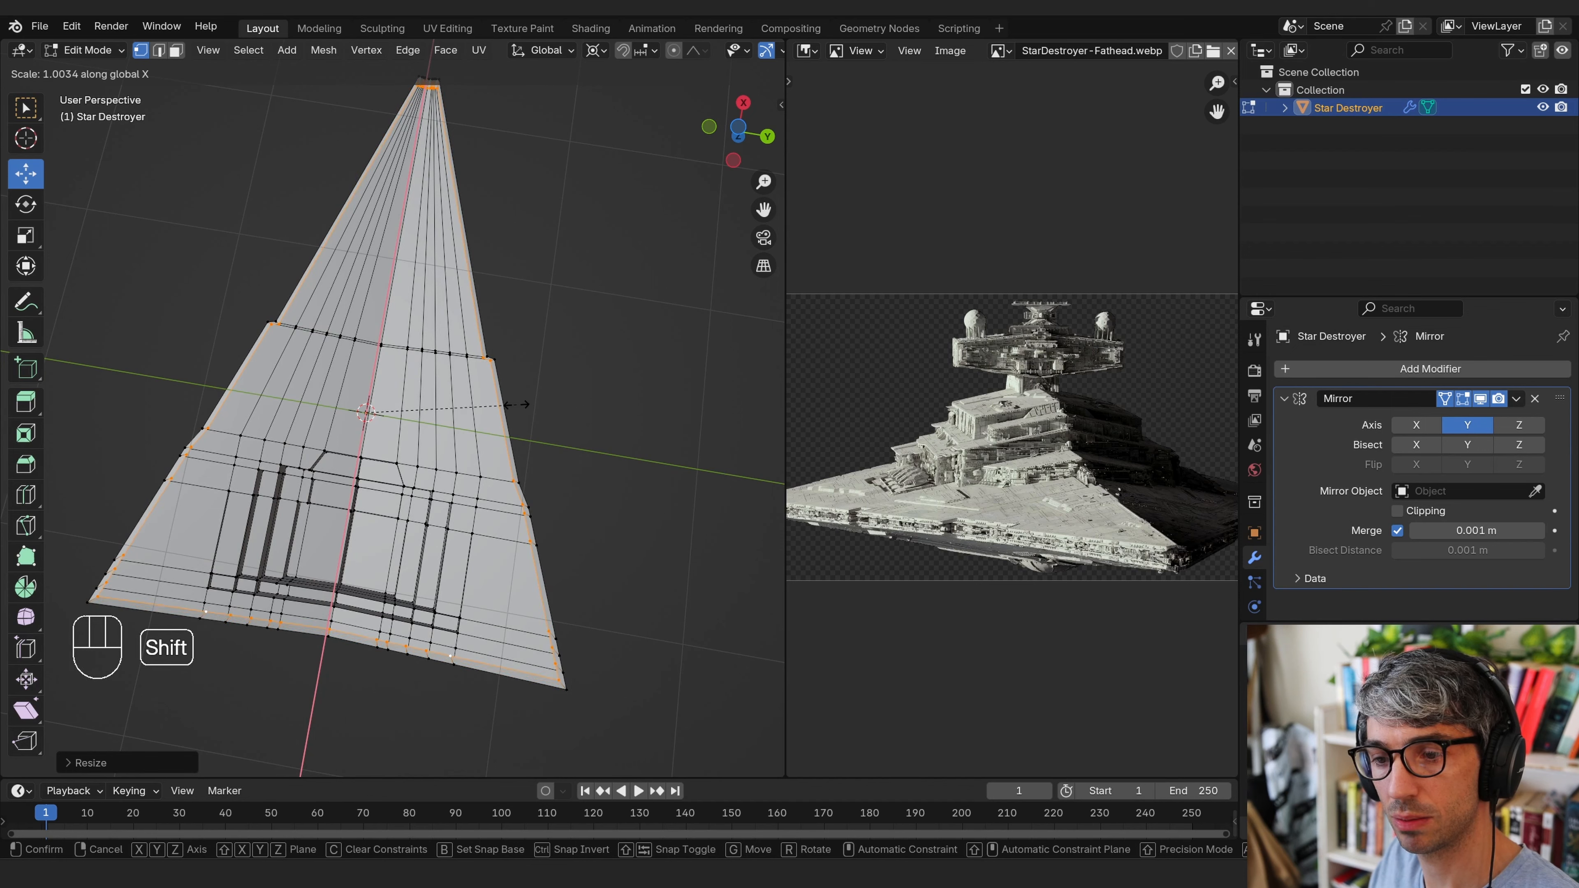
left_click(539, 400)
middle_click_drag(540, 400, 553, 454, "shift")
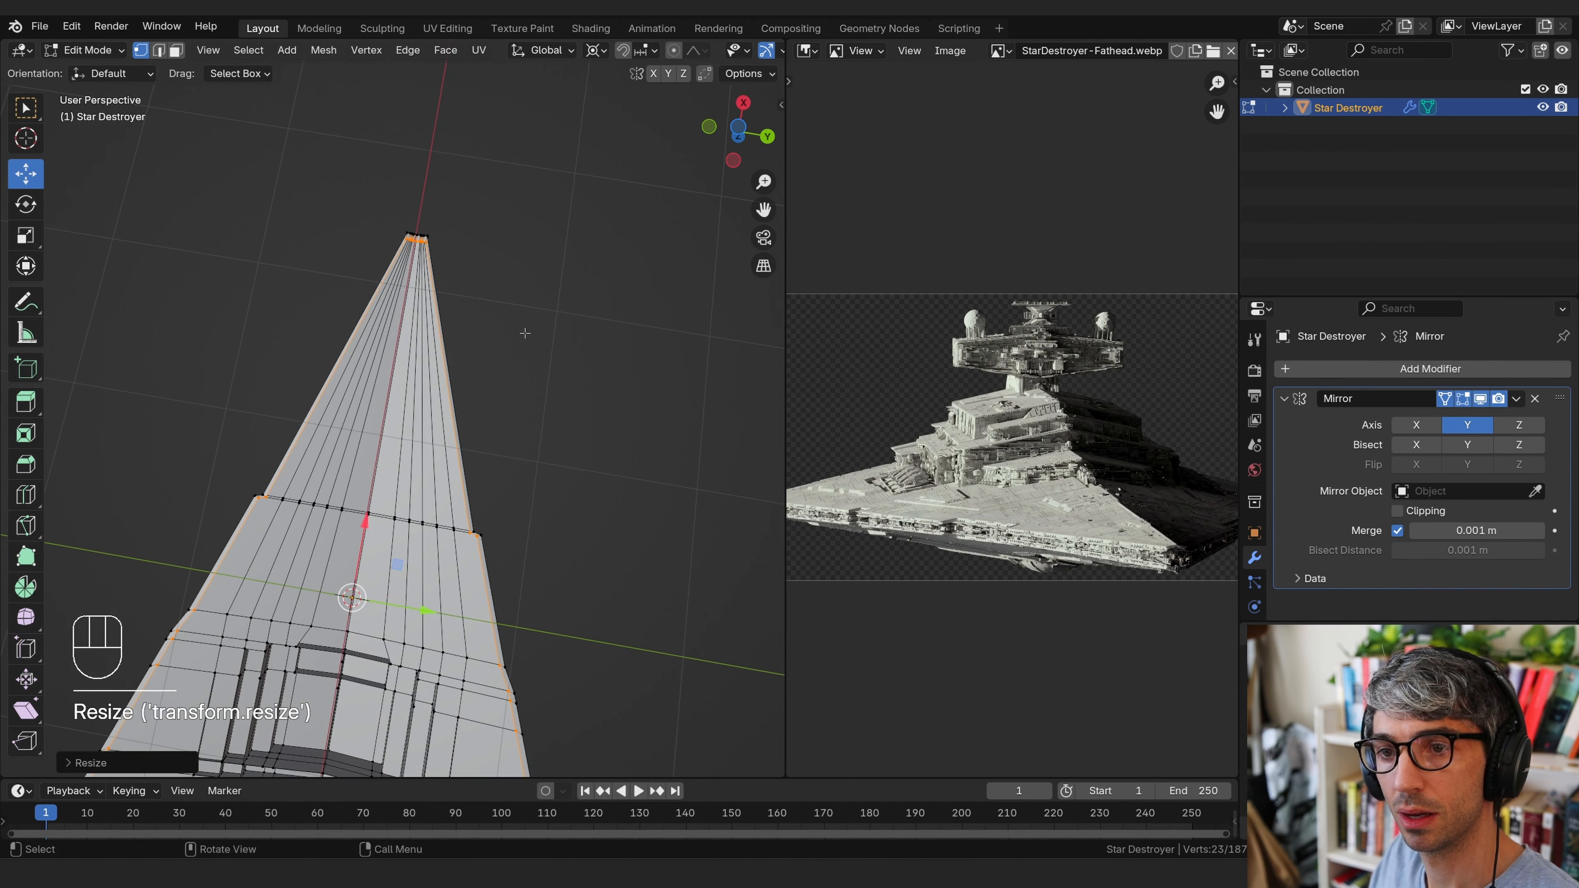
middle_click_drag(509, 300, 534, 346, "shift")
left_click(492, 305)
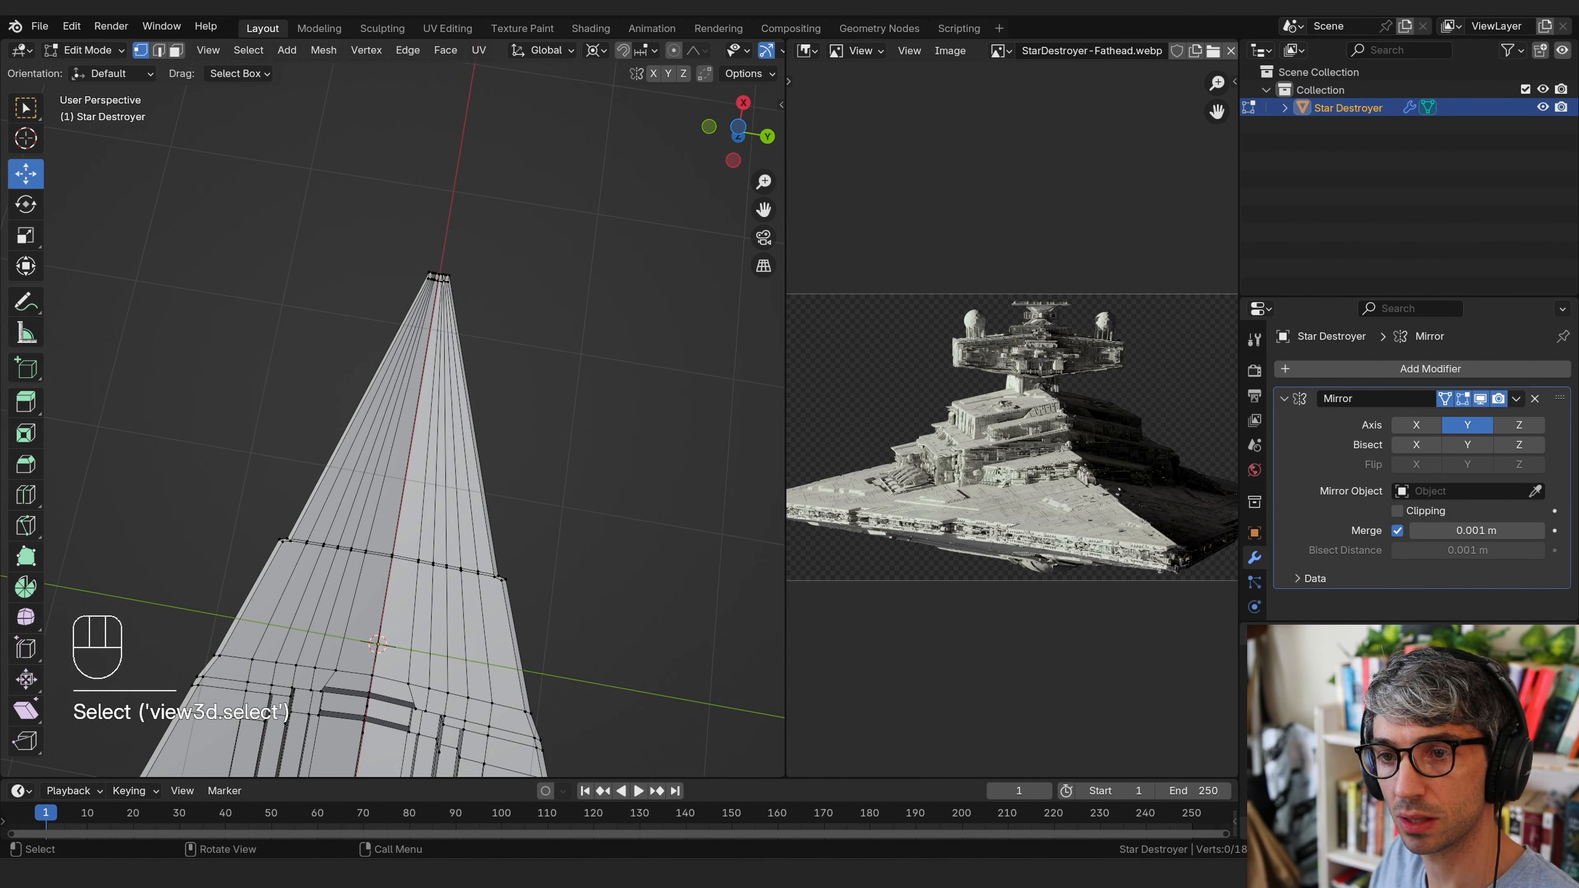
left_click(453, 415, "alt")
scroll(508, 275, "up", 5)
middle_click_drag(569, 146, 464, 398, "shift")
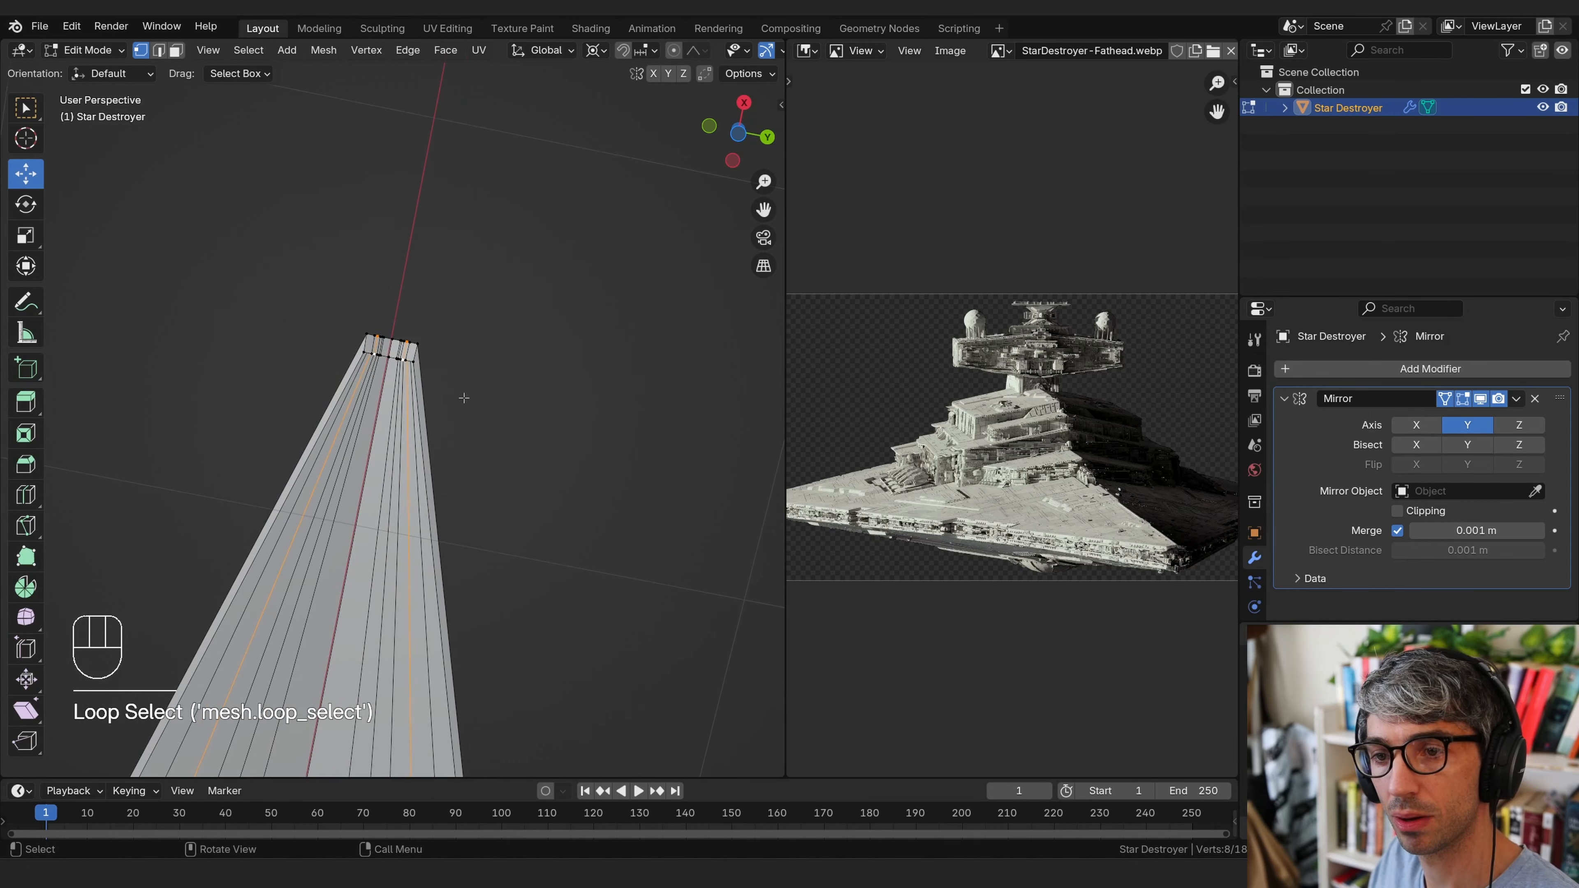
scroll(464, 398, "up", 4)
key("alt+a")
Circle-select the inner lip vertices at the bow tip and move them about 0.03 m forward along X
key("c")
left_click_drag(400, 312, 373, 298)
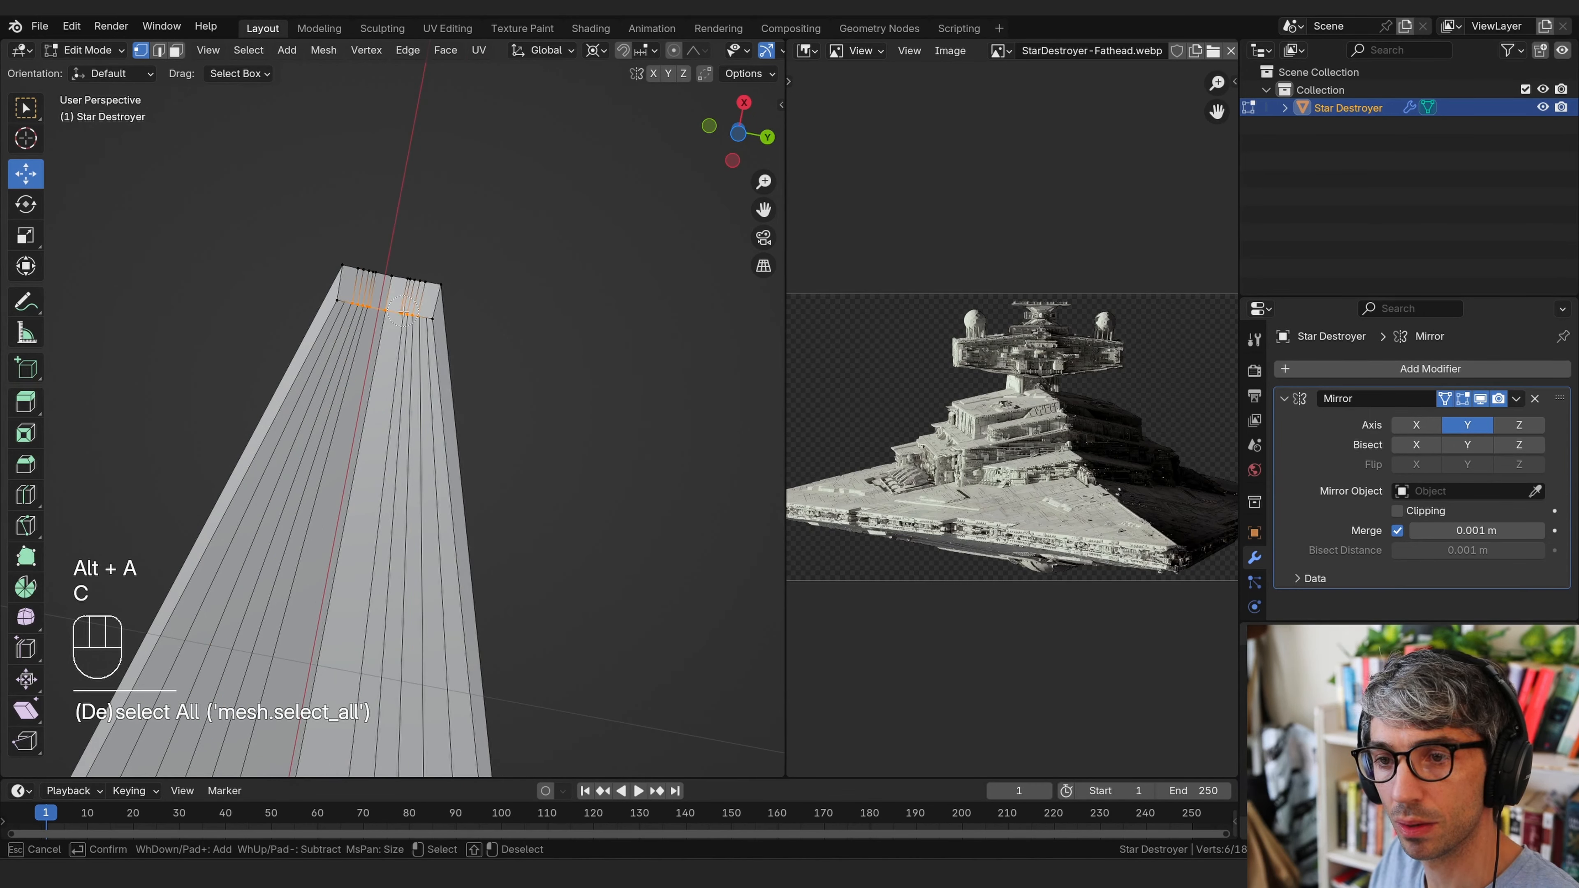
key("c")
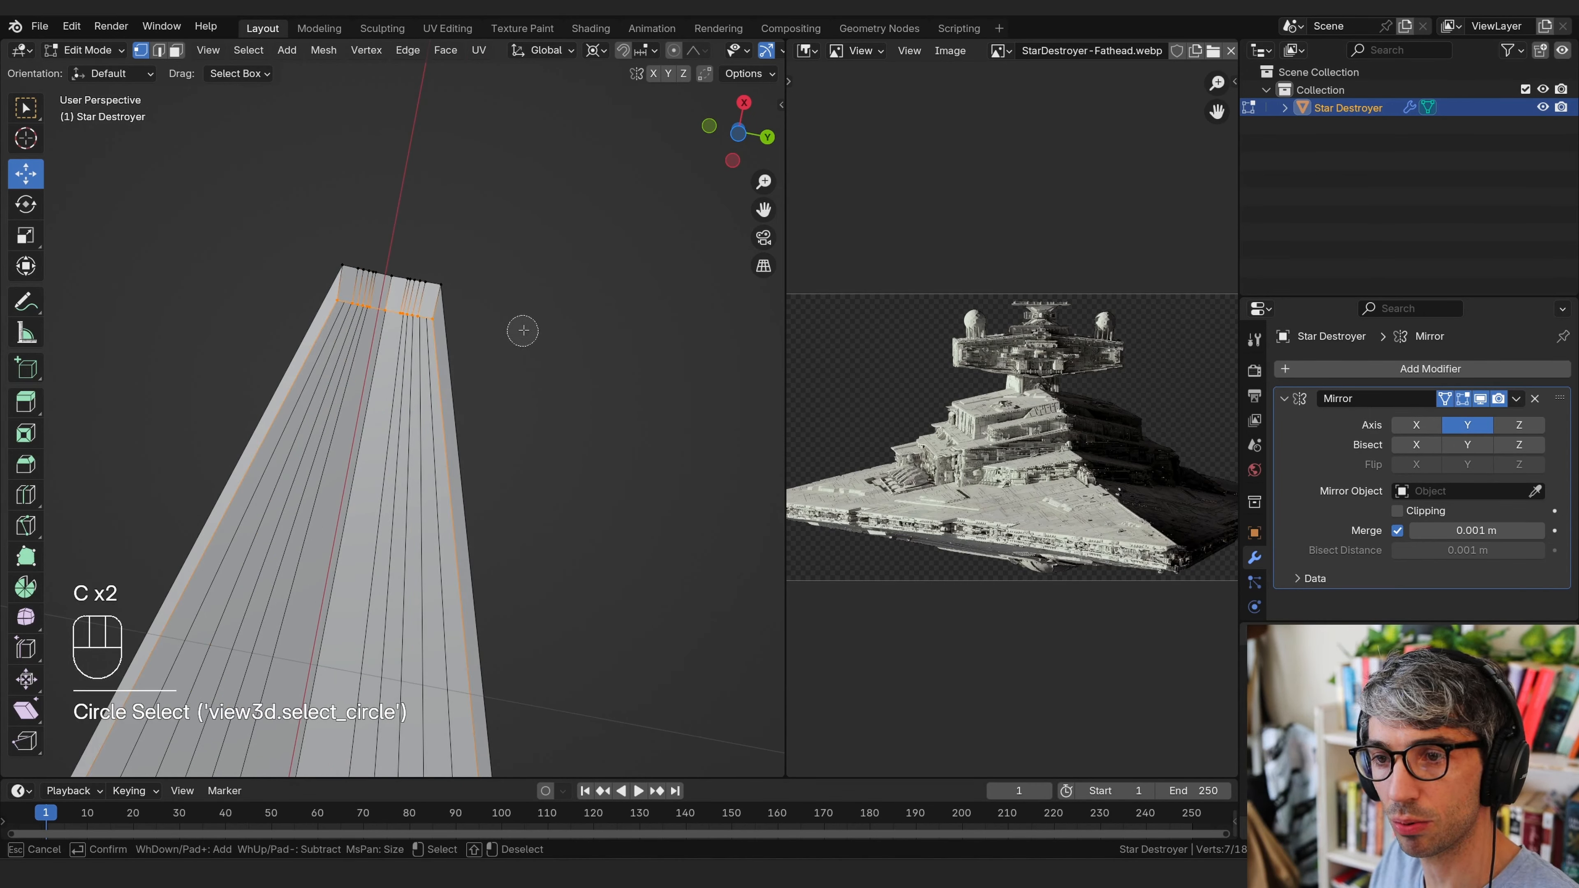
right_click(522, 330)
mouse_move(522, 330)
middle_mouse_down()
mouse_move(525, 351)
mouse_move(511, 274)
mouse_move(505, 411)
mouse_move(521, 363)
mouse_move(511, 335)
middle_mouse_up()
middle_click_drag(535, 459, 537, 352)
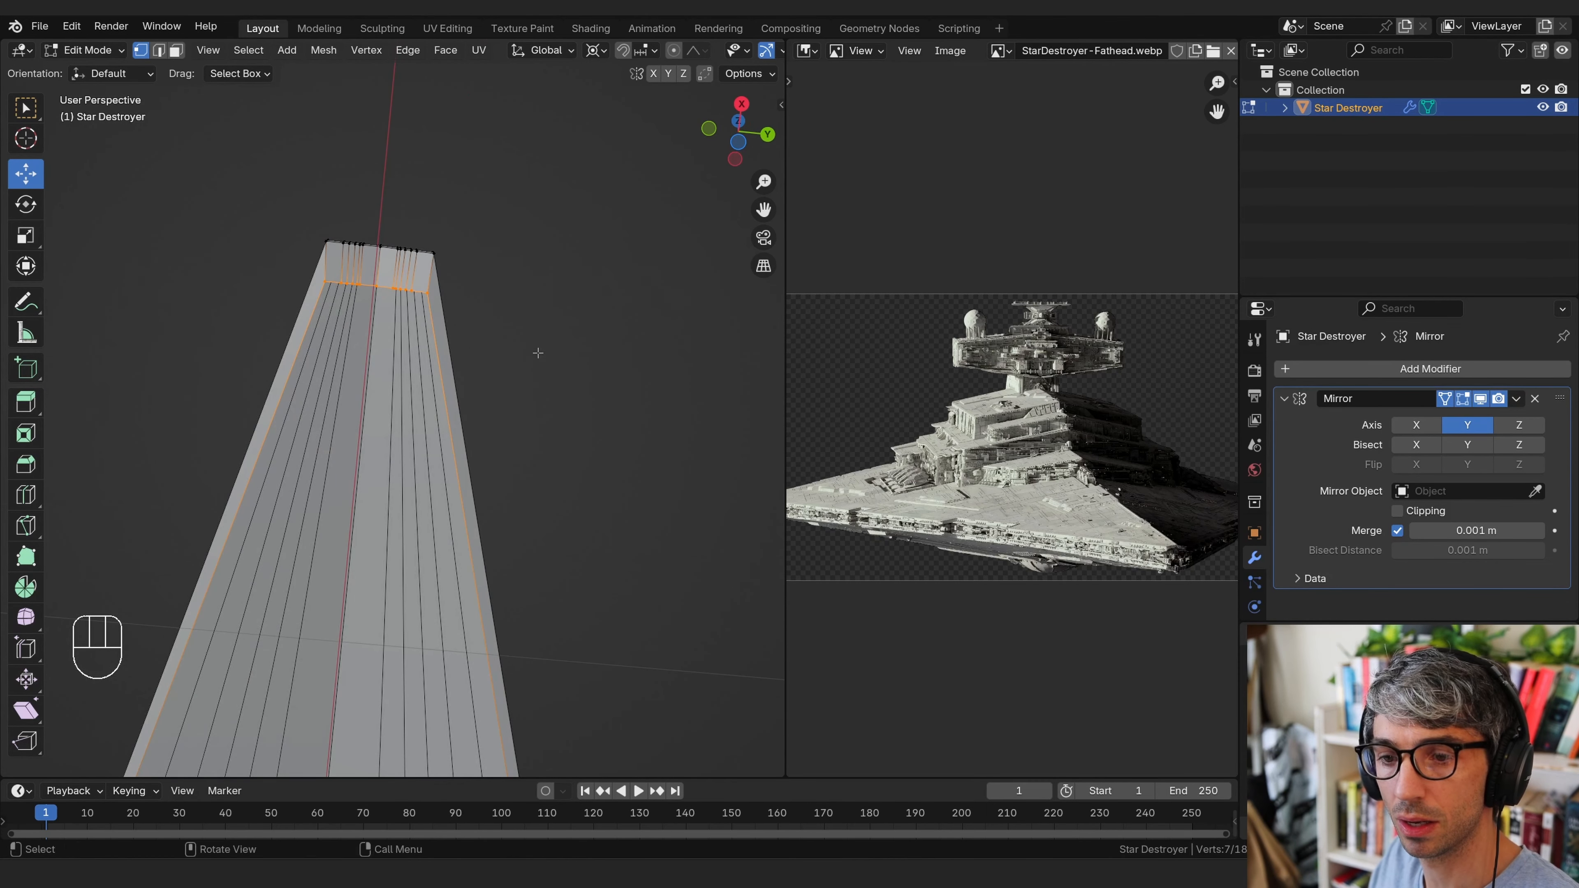
key("g")
key("x")
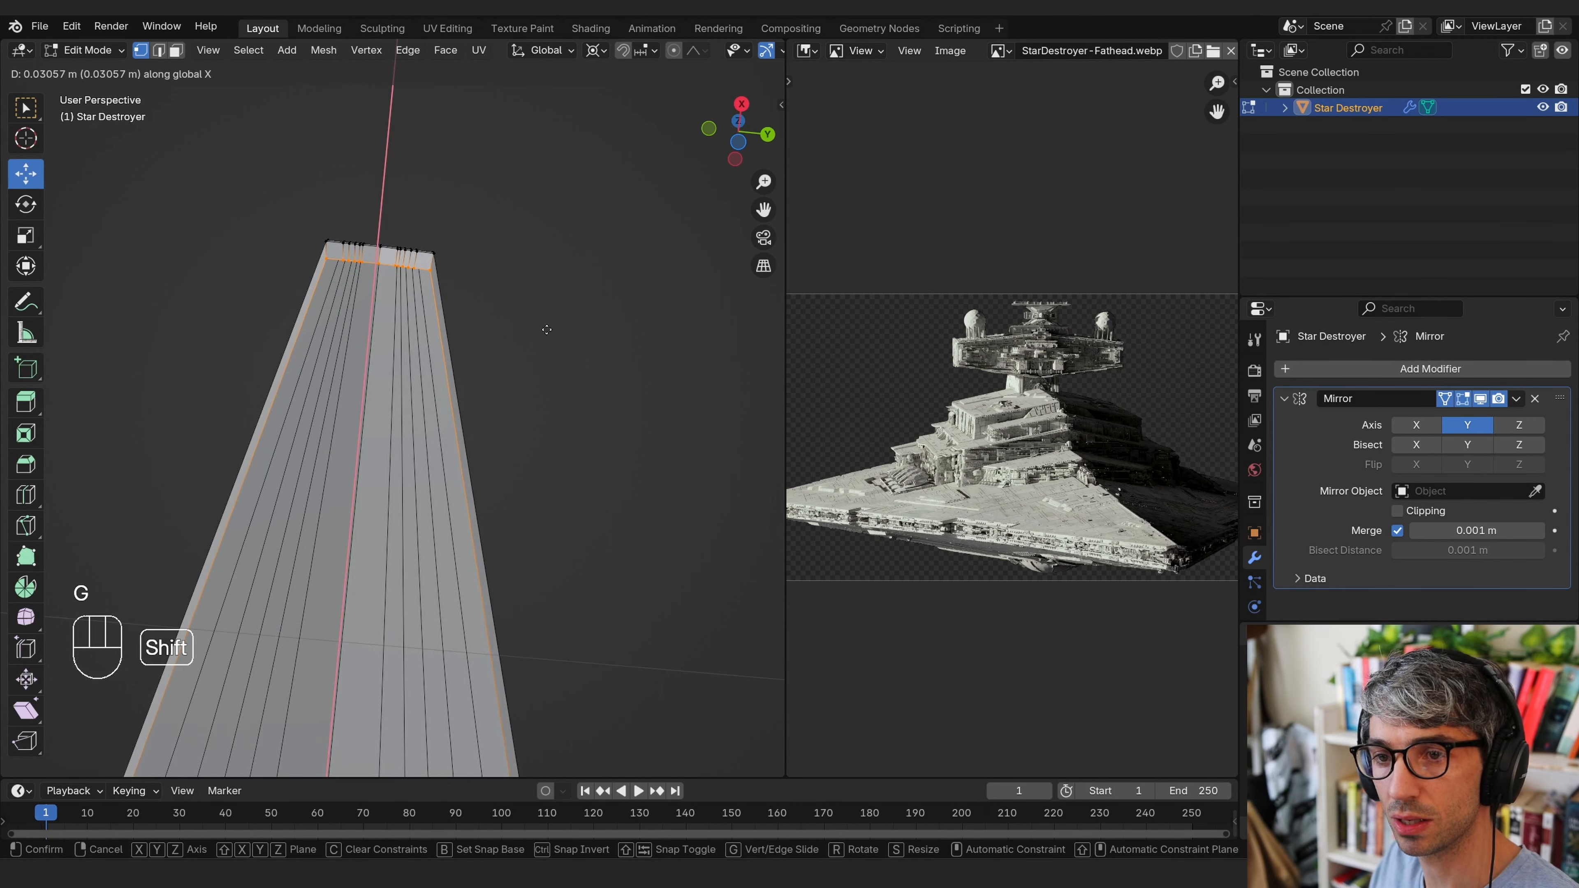
left_click(549, 318)
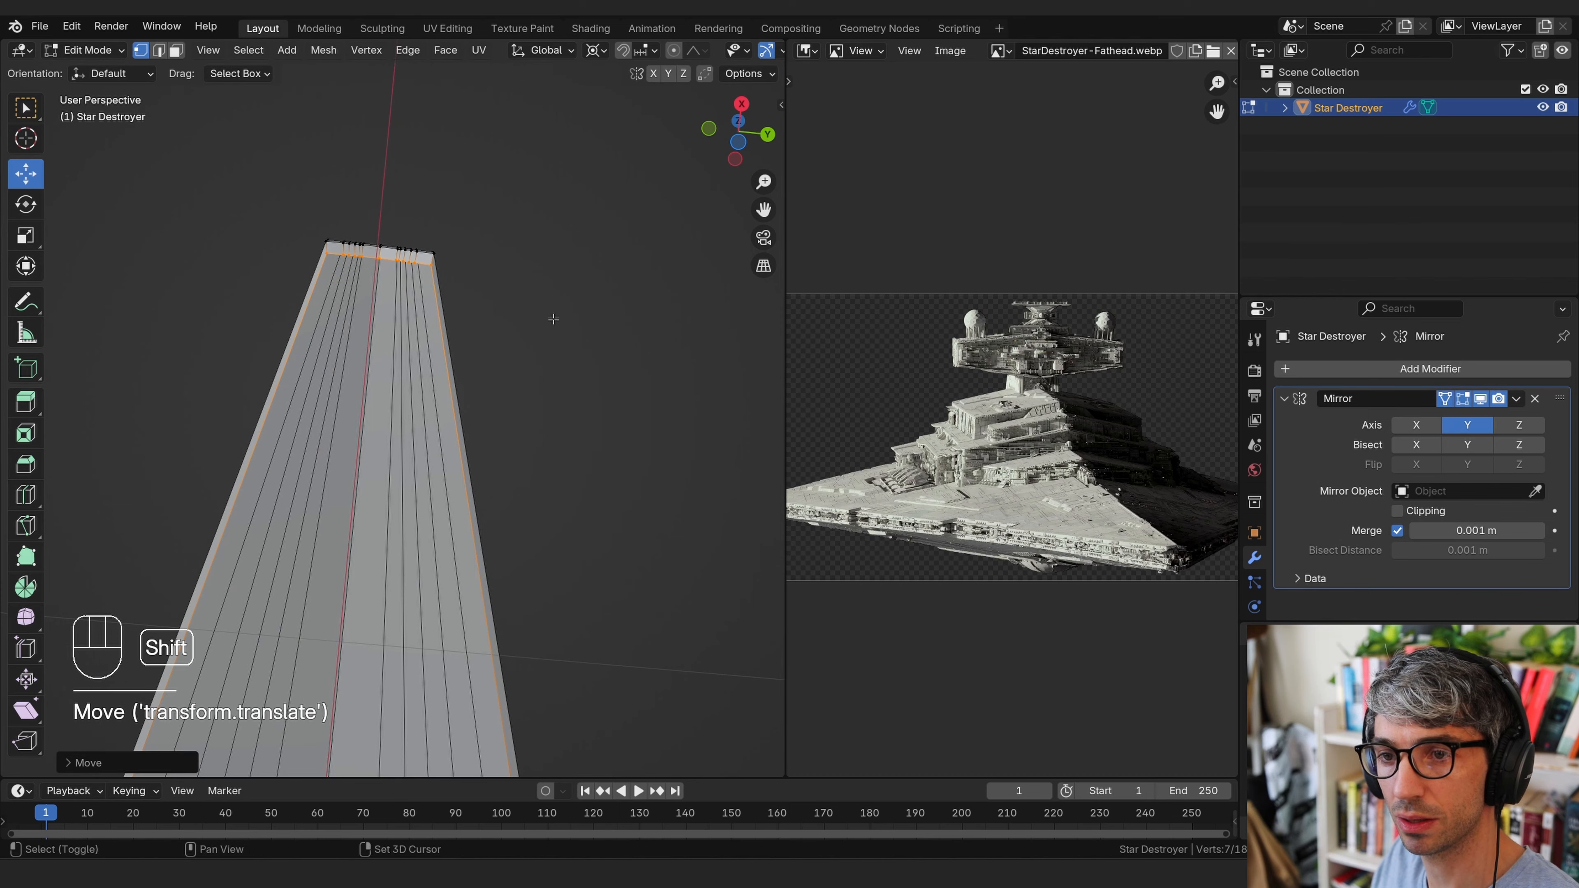
Select the whole inner rim loop on the hull's underside and extrude it downward along Z
scroll(546, 324, "down", 5)
middle_click_drag(556, 417, 578, 321, "shift")
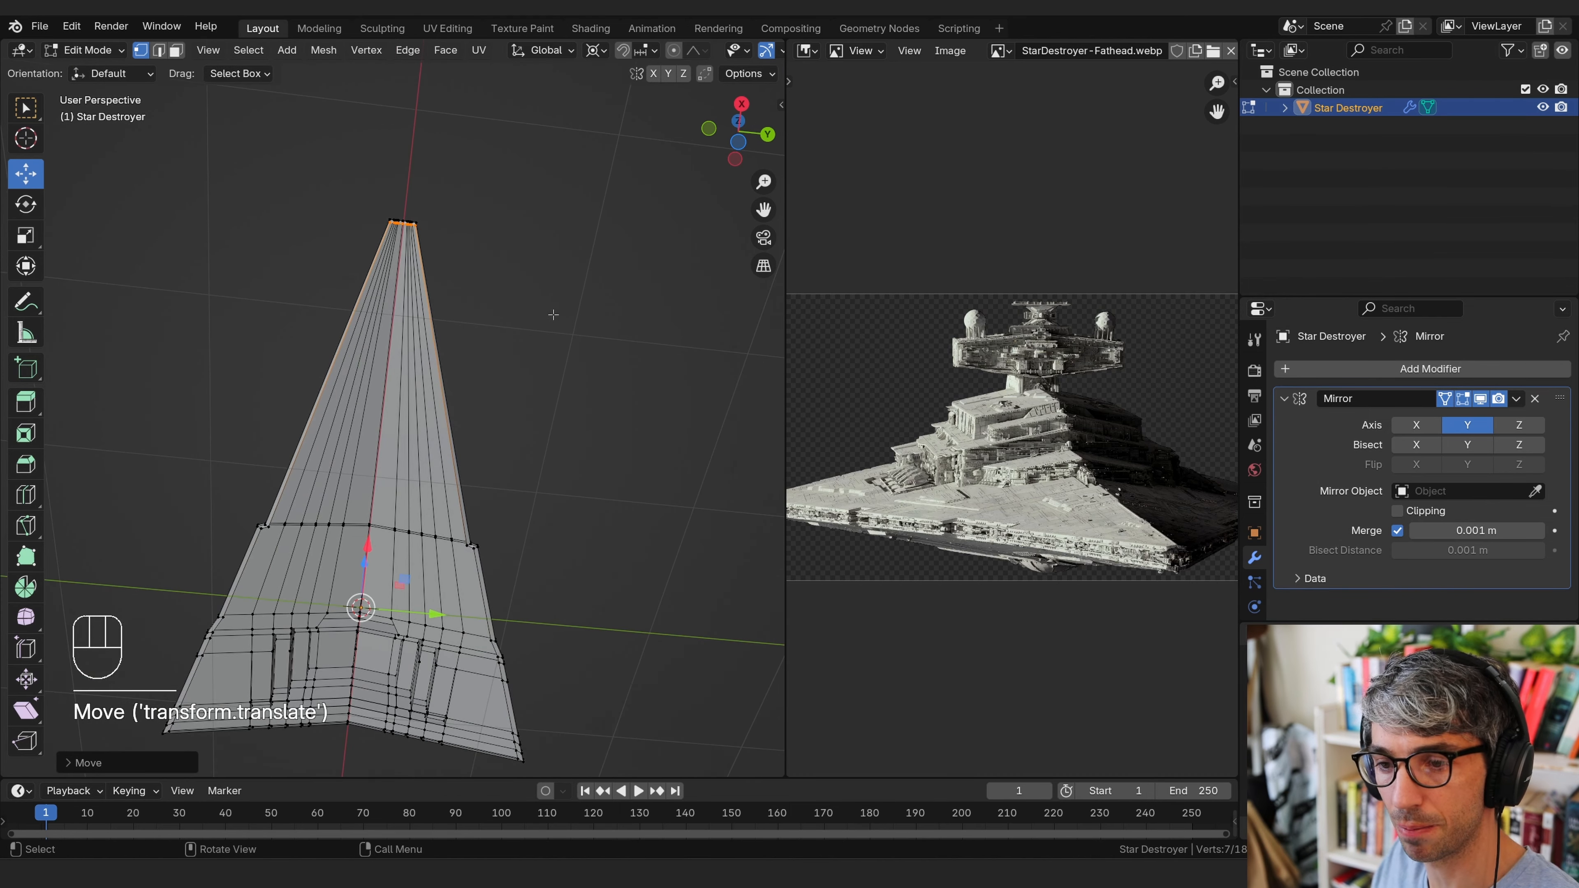
middle_click_drag(504, 284, 417, 233)
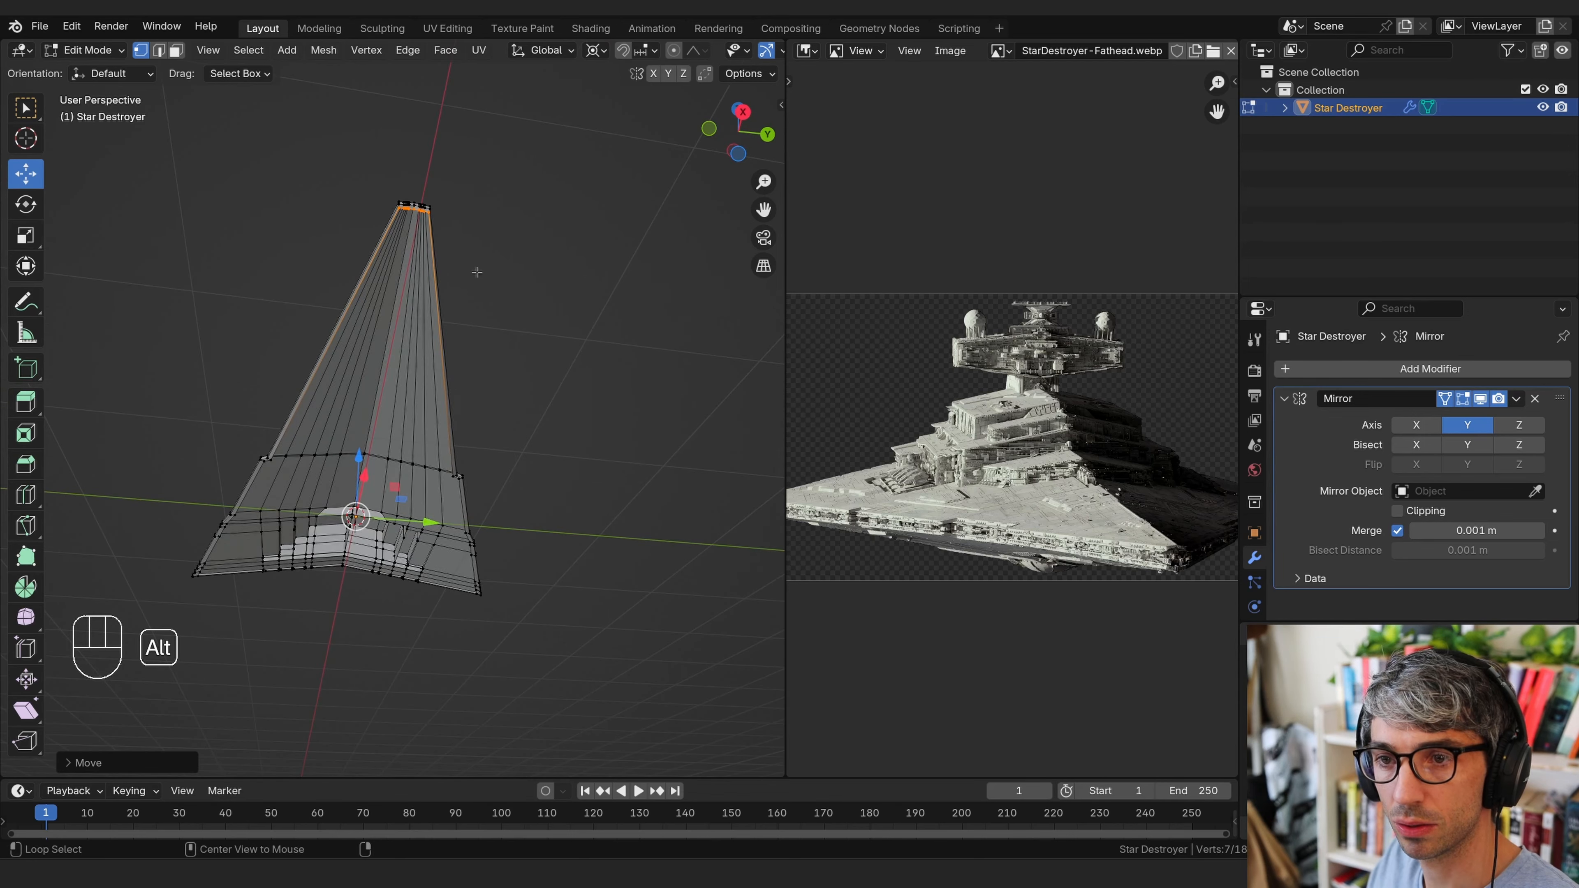
left_click(430, 235, "alt")
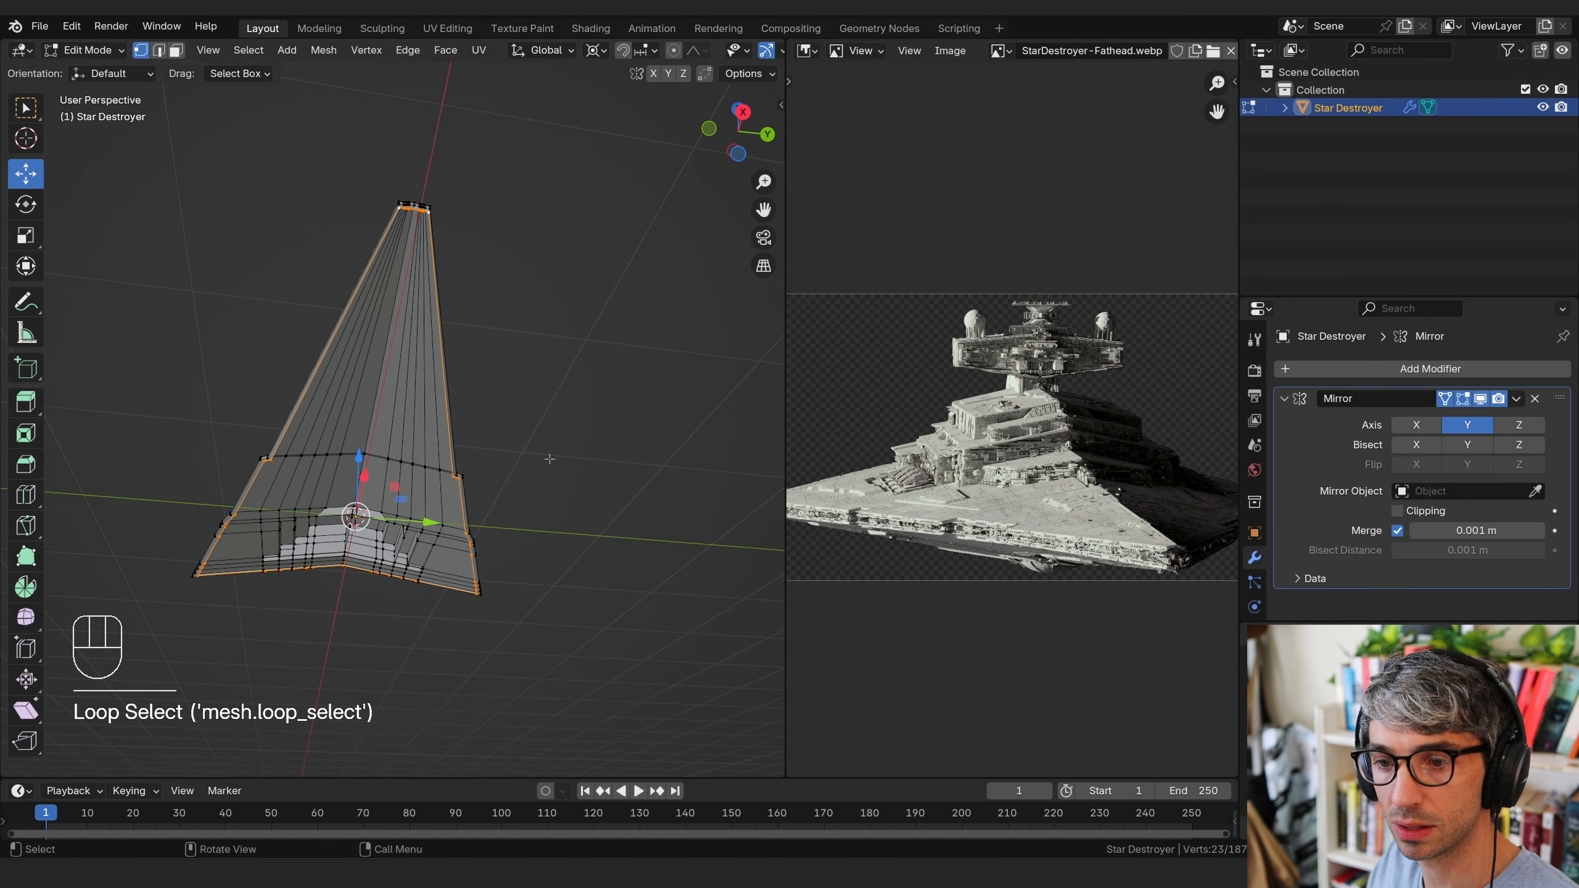
middle_click_drag(549, 459, 478, 492, "shift")
key("e")
key("z")
left_click(500, 419)
Circle-select the lowest row of vertices at the bow and try to scale them
key("space")
key("c")
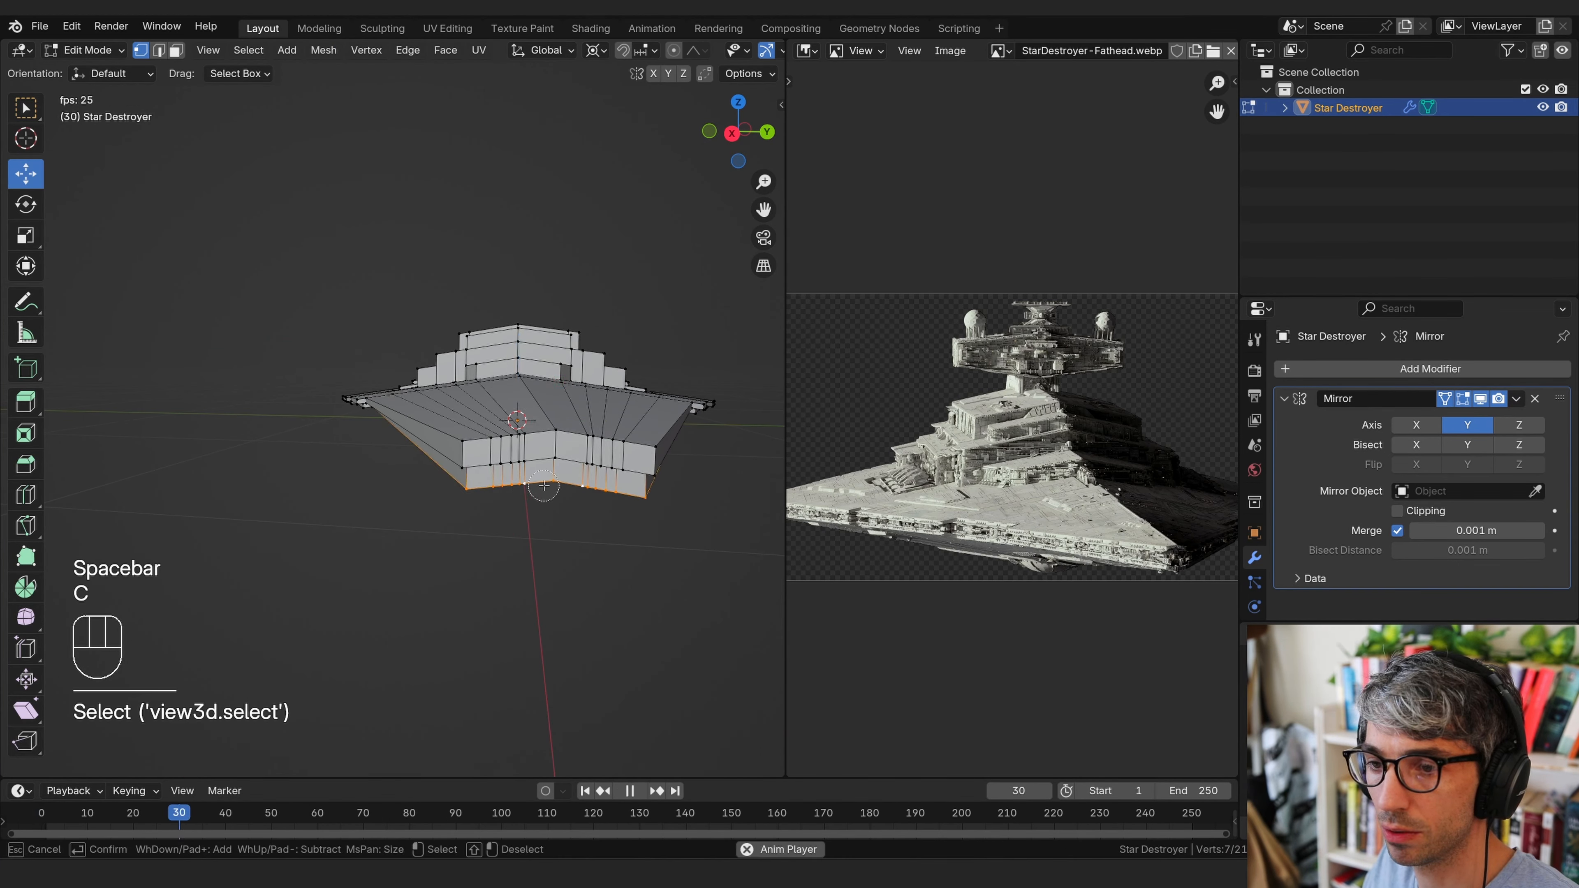
right_click(537, 510)
mouse_move(575, 543)
middle_mouse_down()
mouse_move(571, 526)
mouse_move(581, 547)
middle_mouse_up()
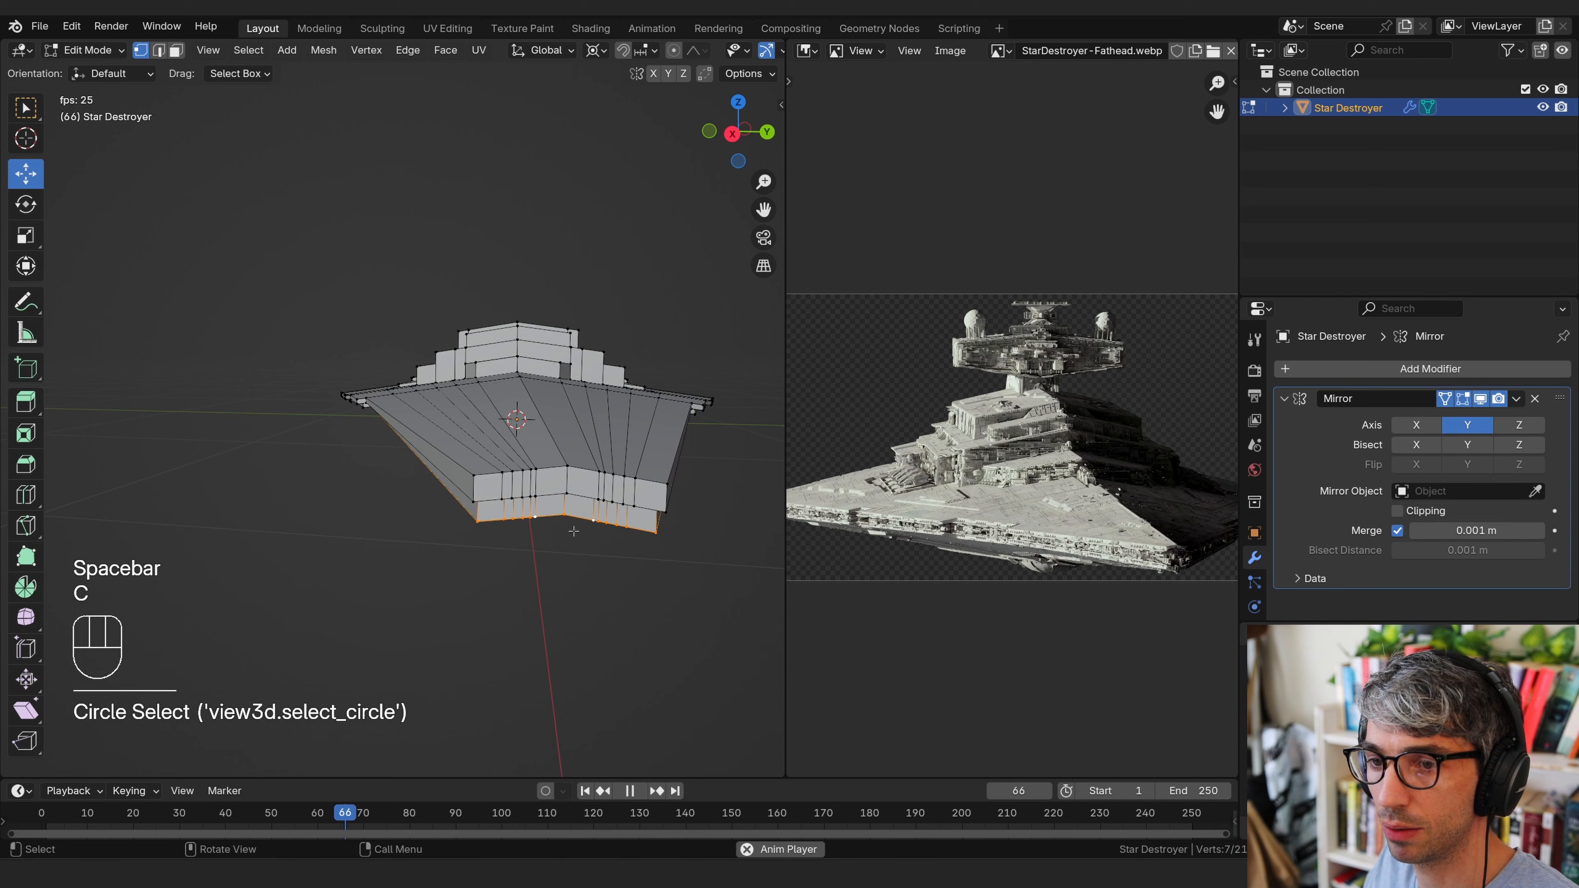
key("s")
right_click(605, 541)
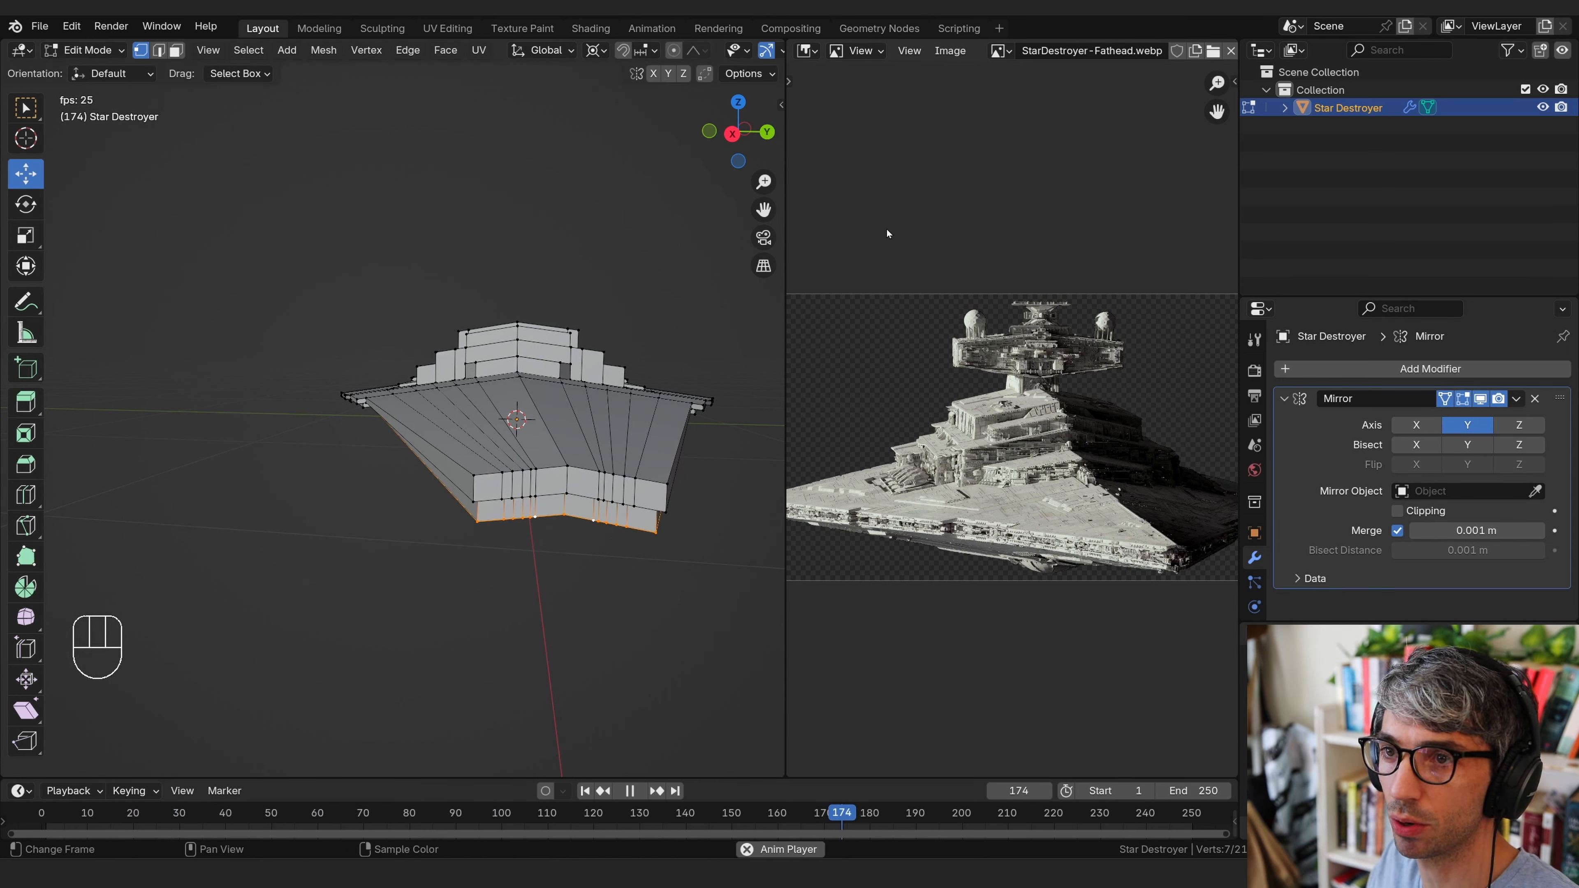
Set the pivot point to Median Point and scale the lowest bow vertices along Z to level them
left_click(595, 49)
left_click(628, 154)
middle_click_drag(721, 323, 736, 341)
key("s")
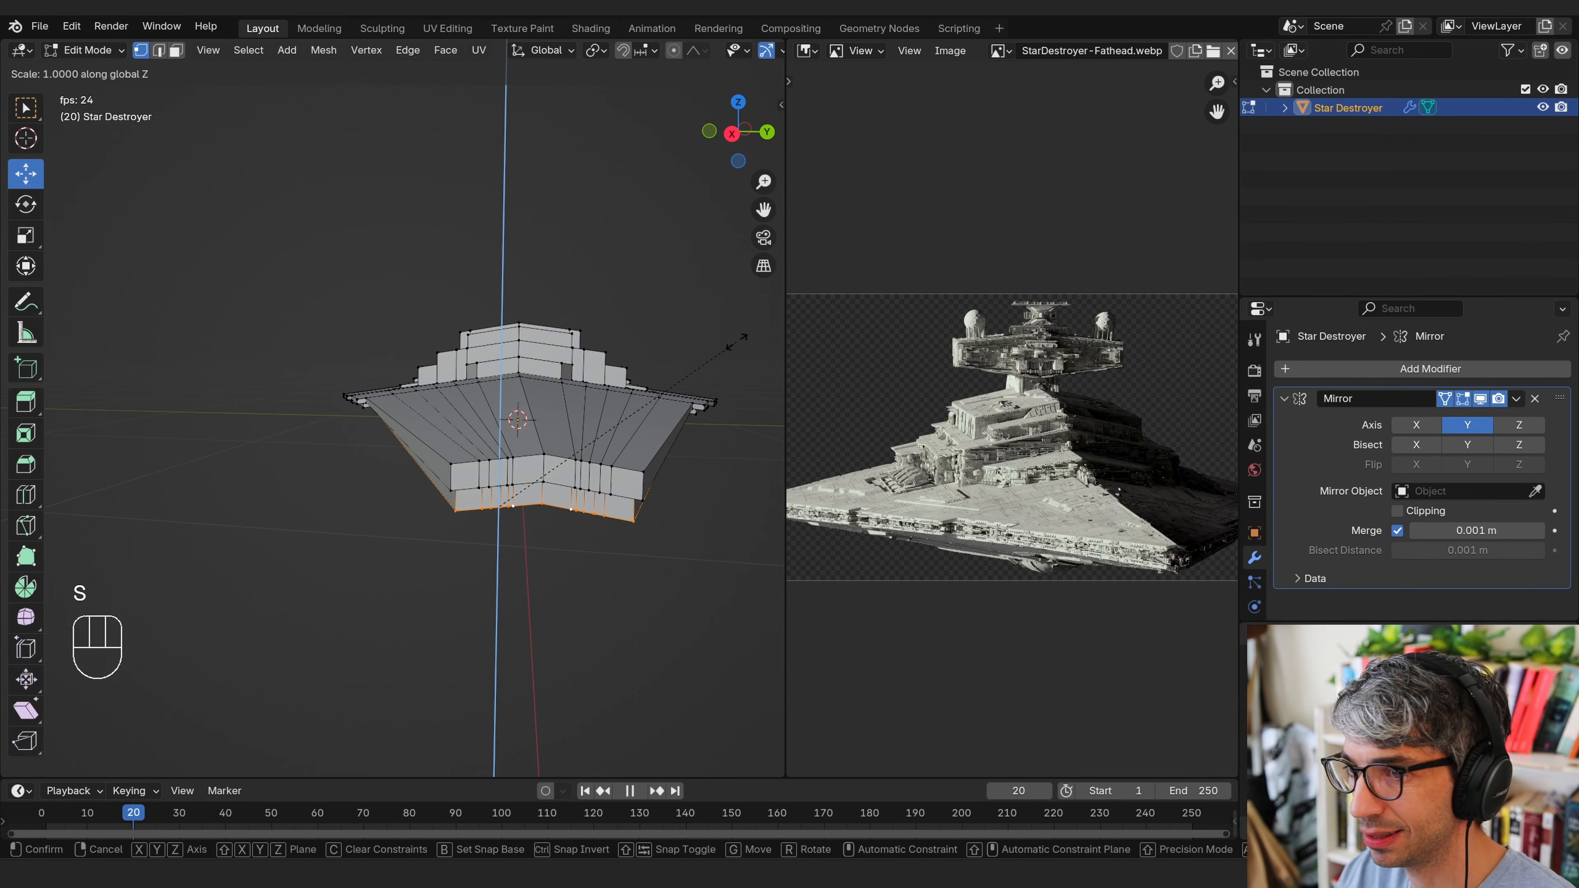
left_click(626, 466)
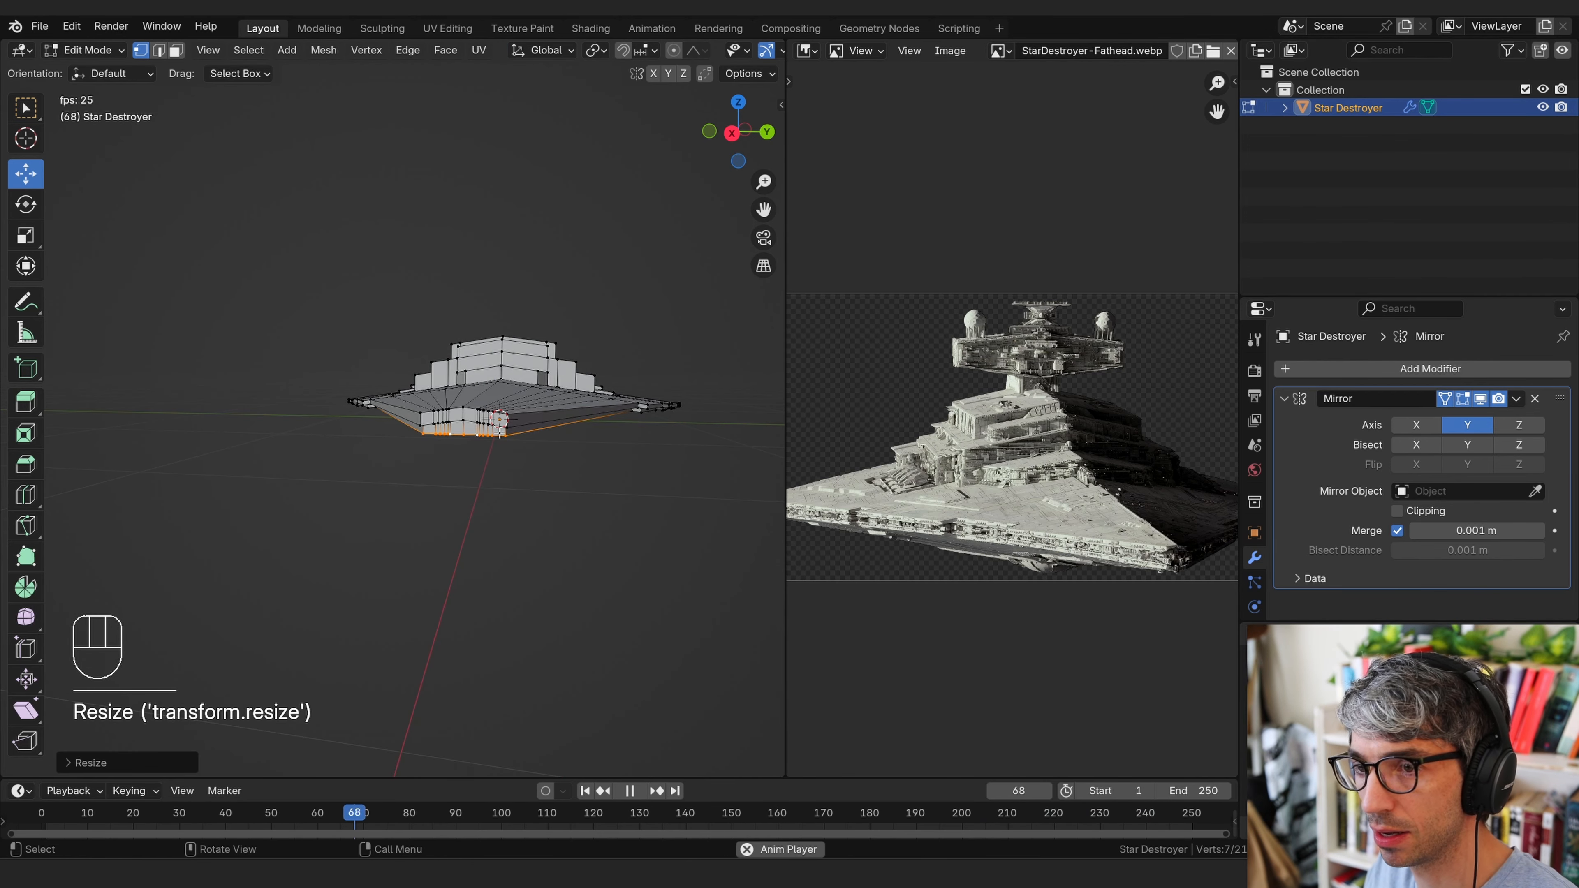
Try to flatten the loop along the hull's lower rim by scaling it to 0 along Z
middle_click_drag(626, 466, 324, 415)
left_click(320, 409, "alt")
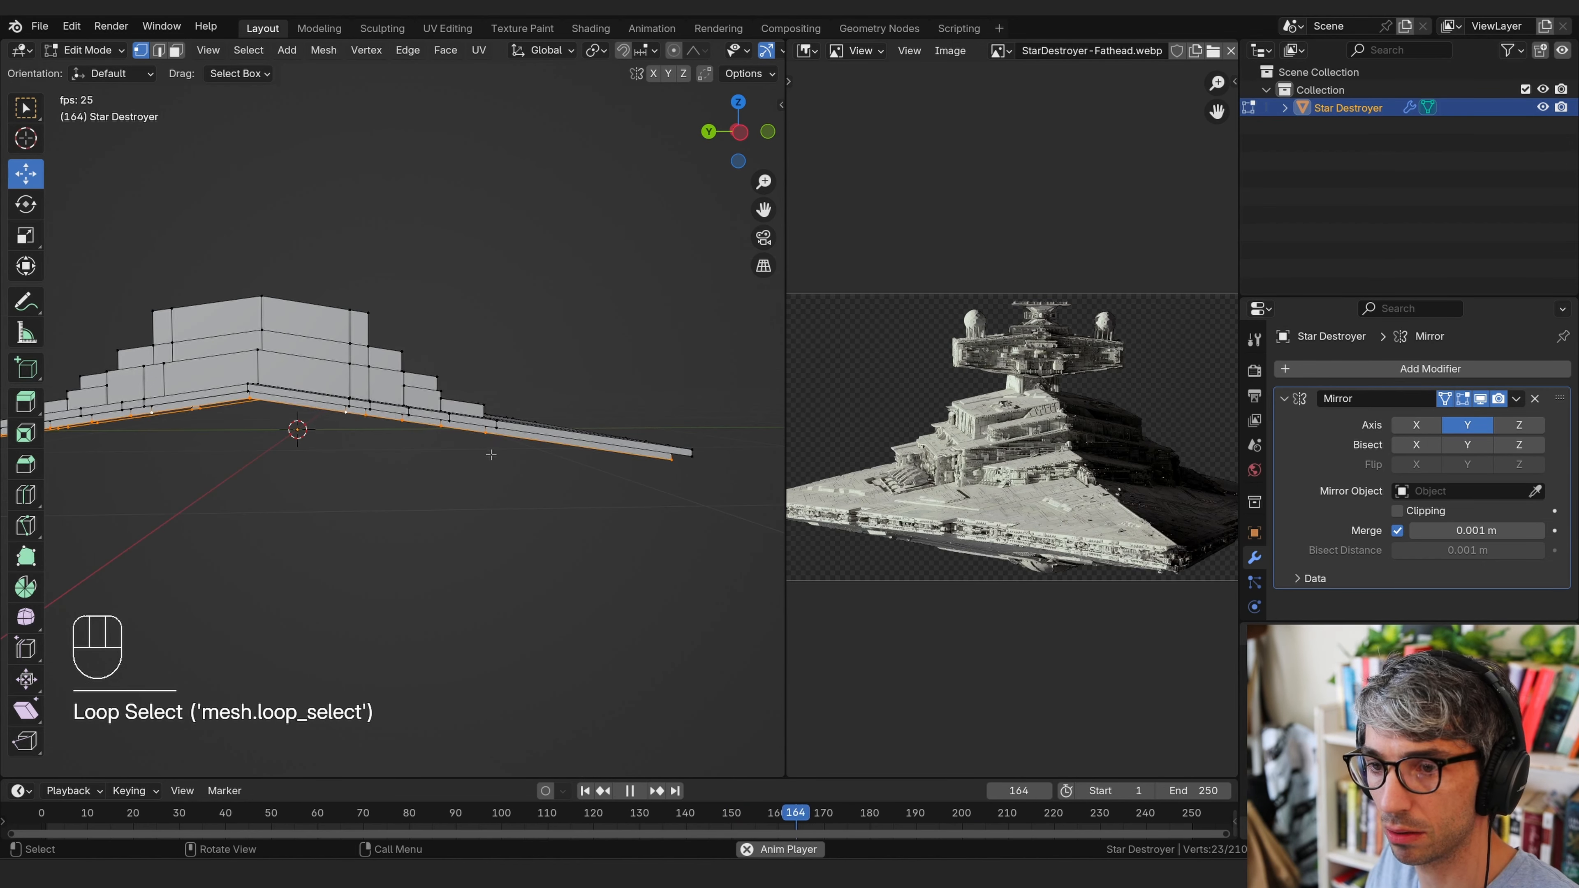
scroll(473, 448, "up", 4)
left_click(622, 477, "shift")
middle_click_drag(696, 519, 449, 488, "shift")
left_click(390, 467, "shift")
type("s")
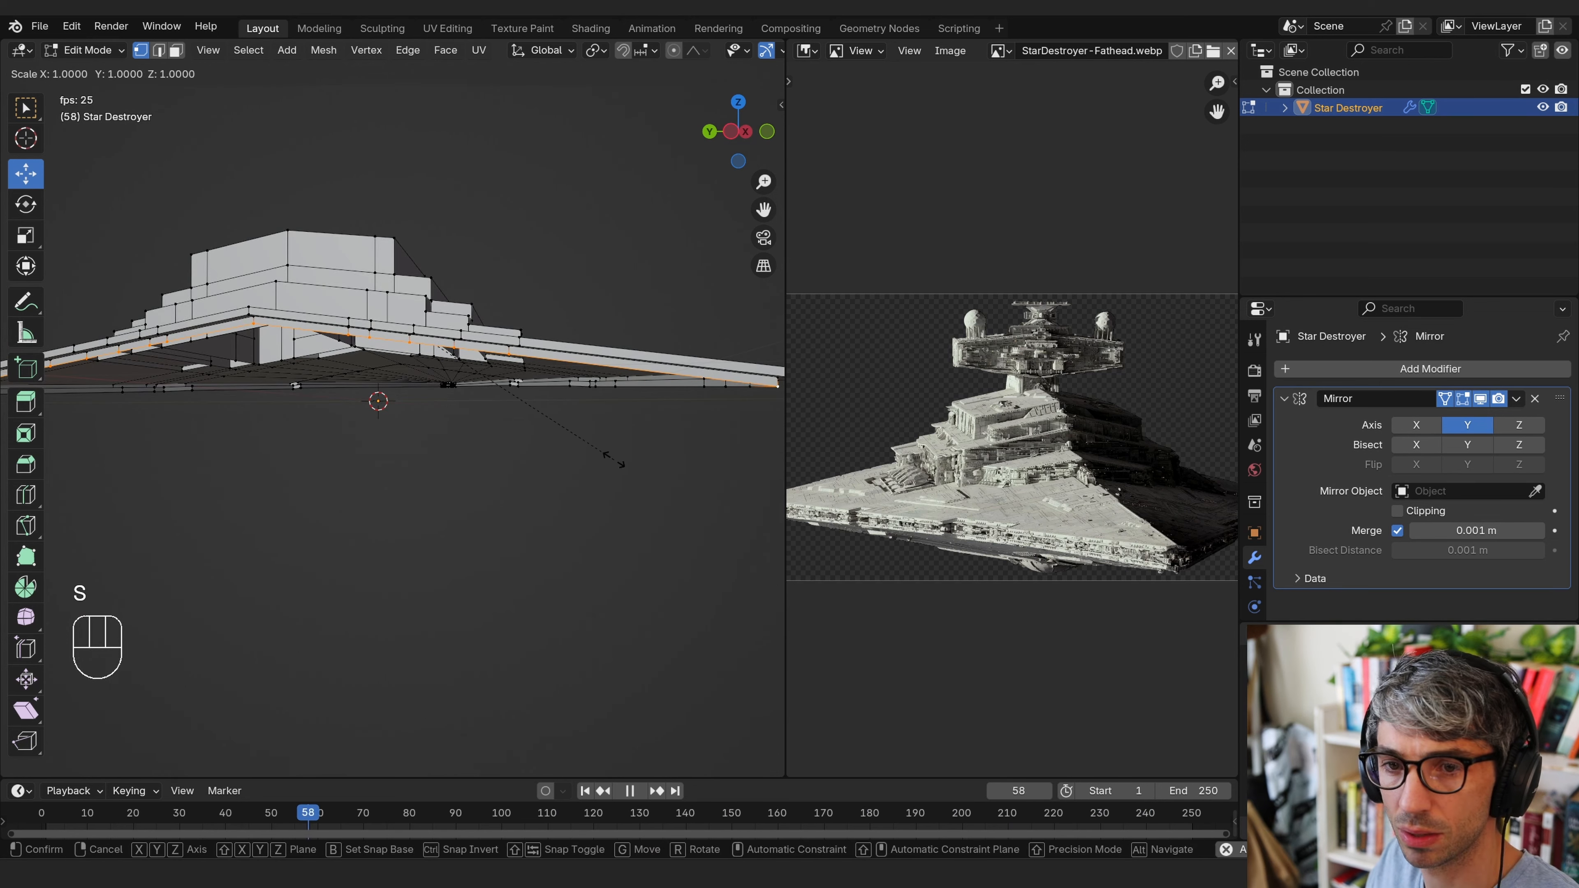
type("z")
type("0")
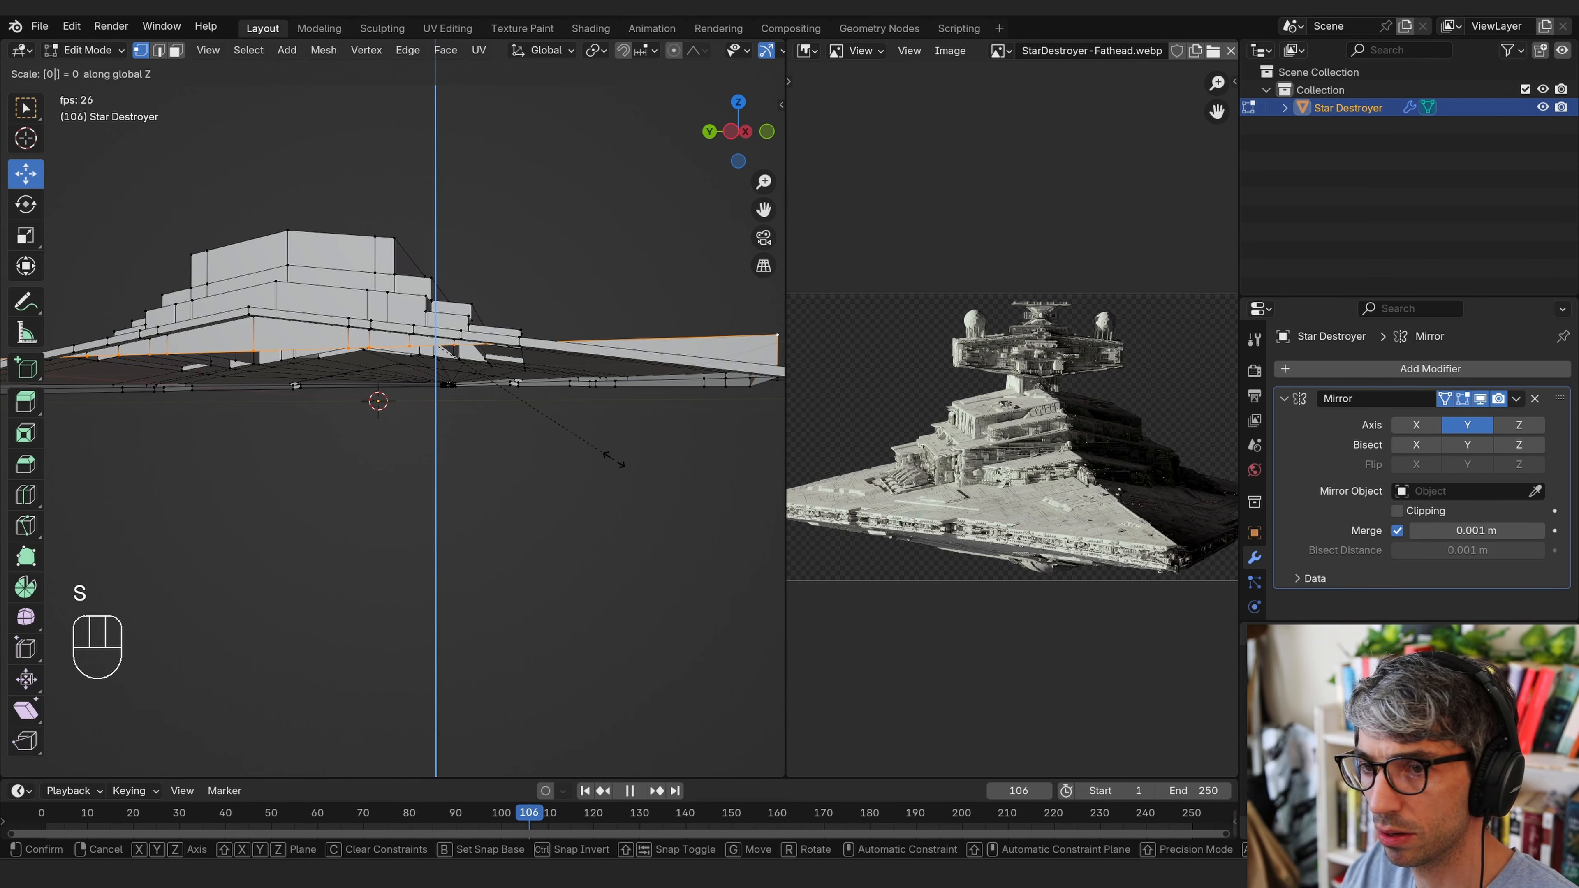
left_click(613, 460)
Try to move the flattened rim loop down along Z by about 0.06 m
middle_click_drag(659, 429, 581, 416, "shift")
key("g")
key("z")
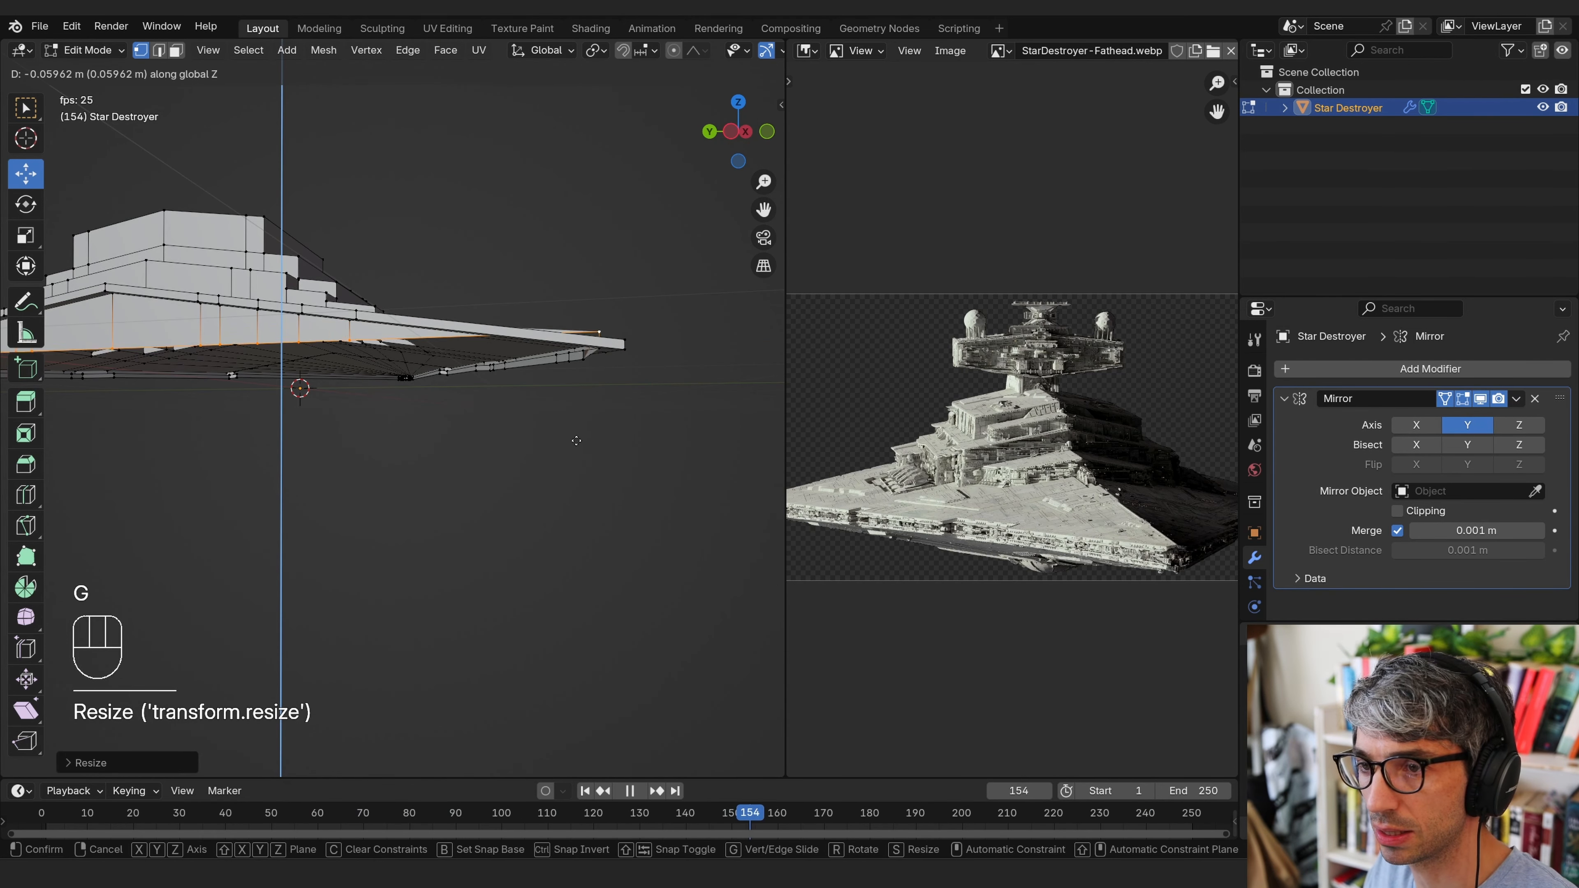
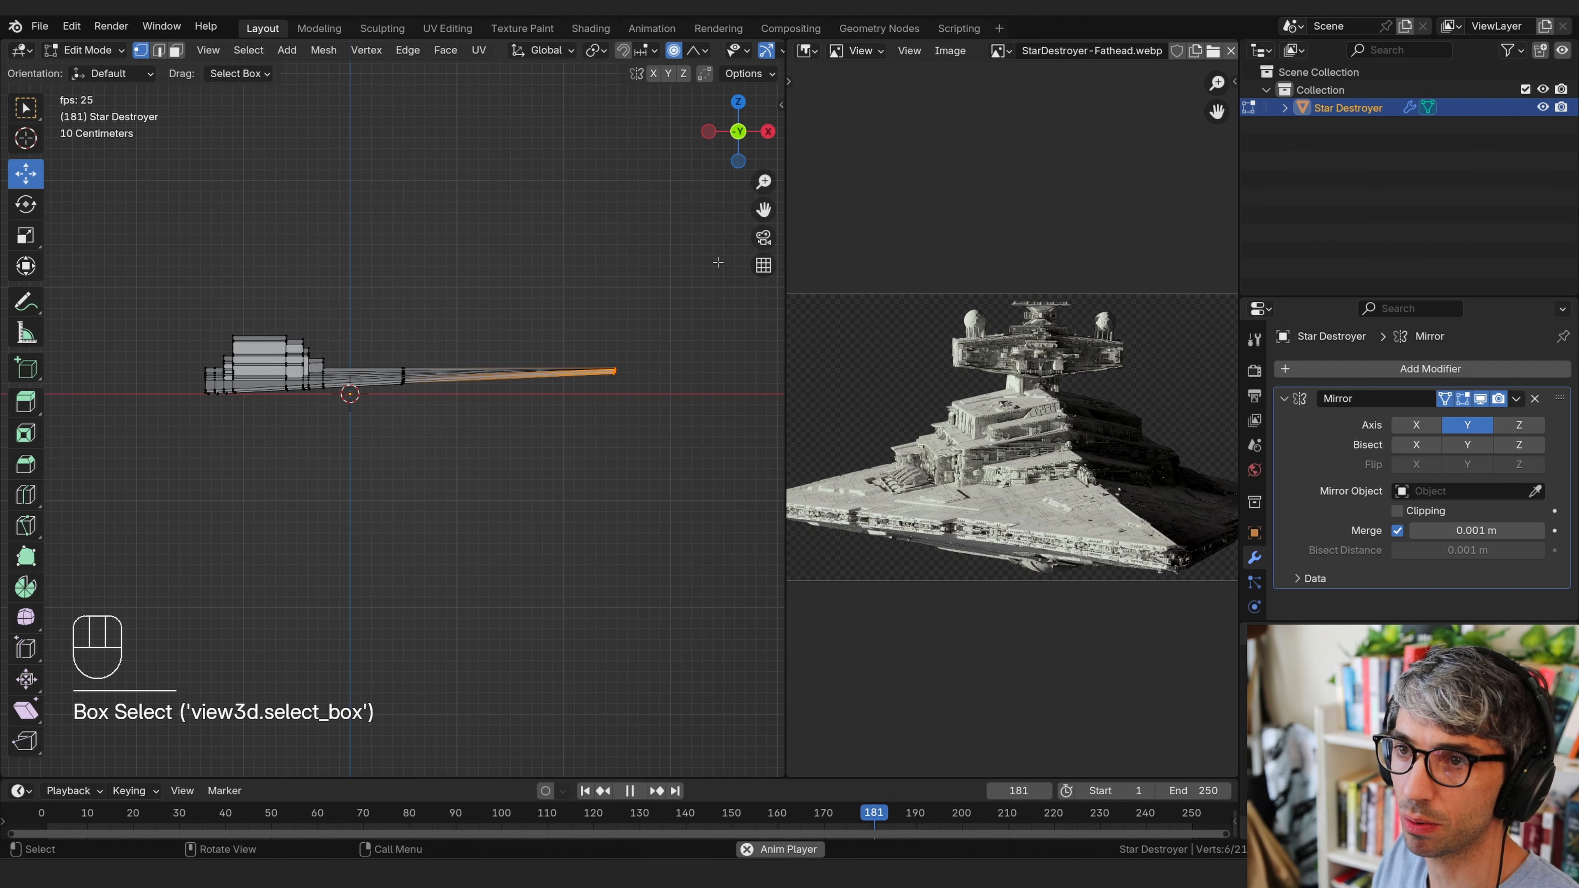
Move the selected bow tip vertices down along Z using proportional editing with an enlarged linear falloff radius
key("g")
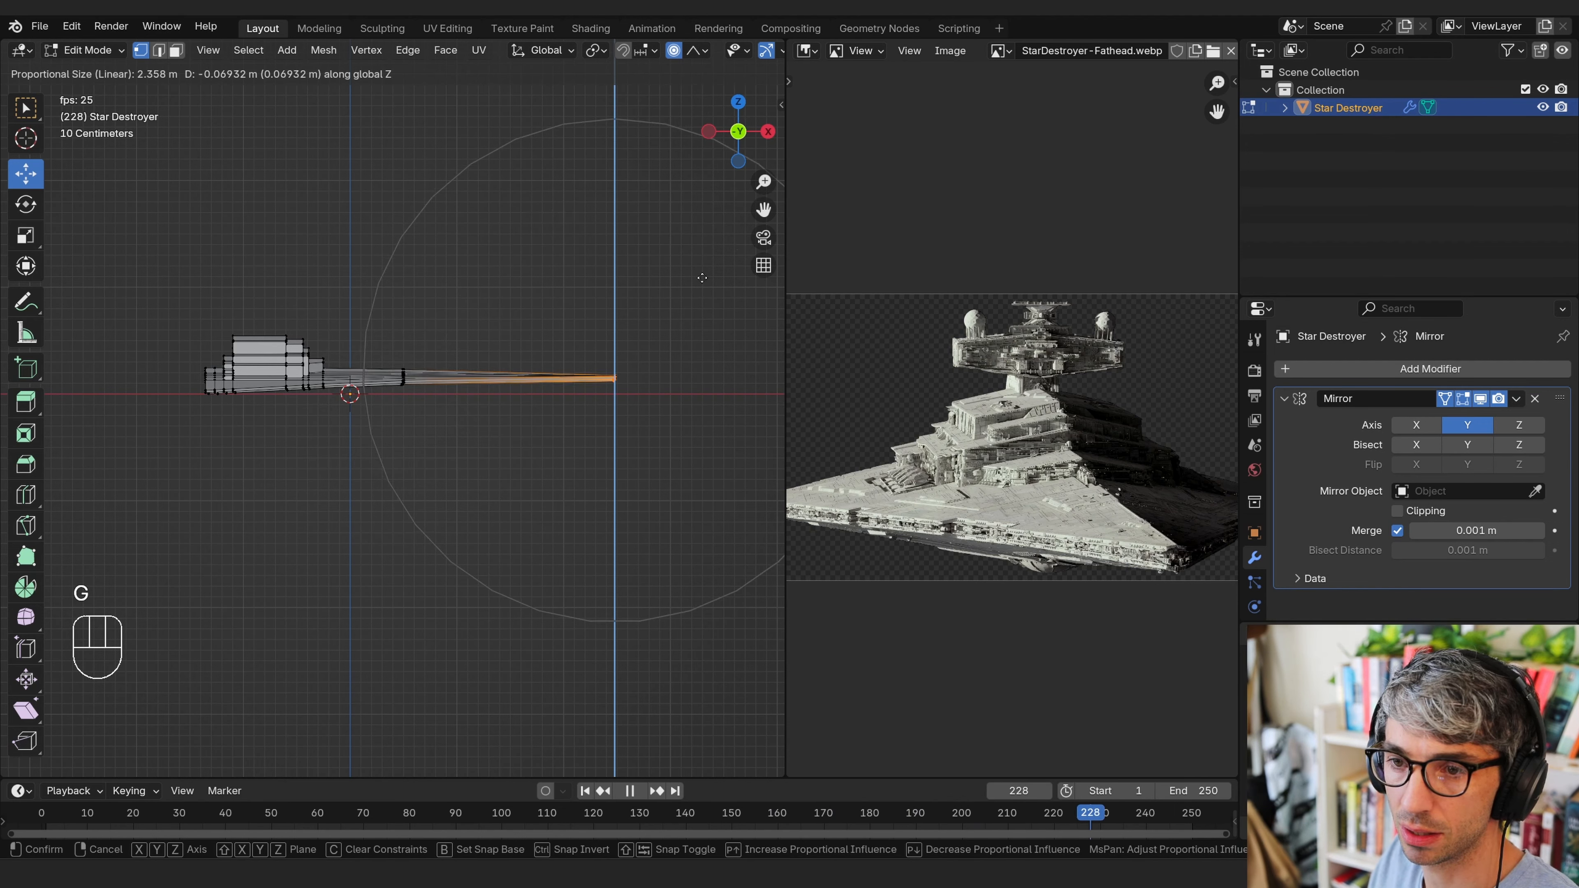
scroll(702, 278, "down", 7)
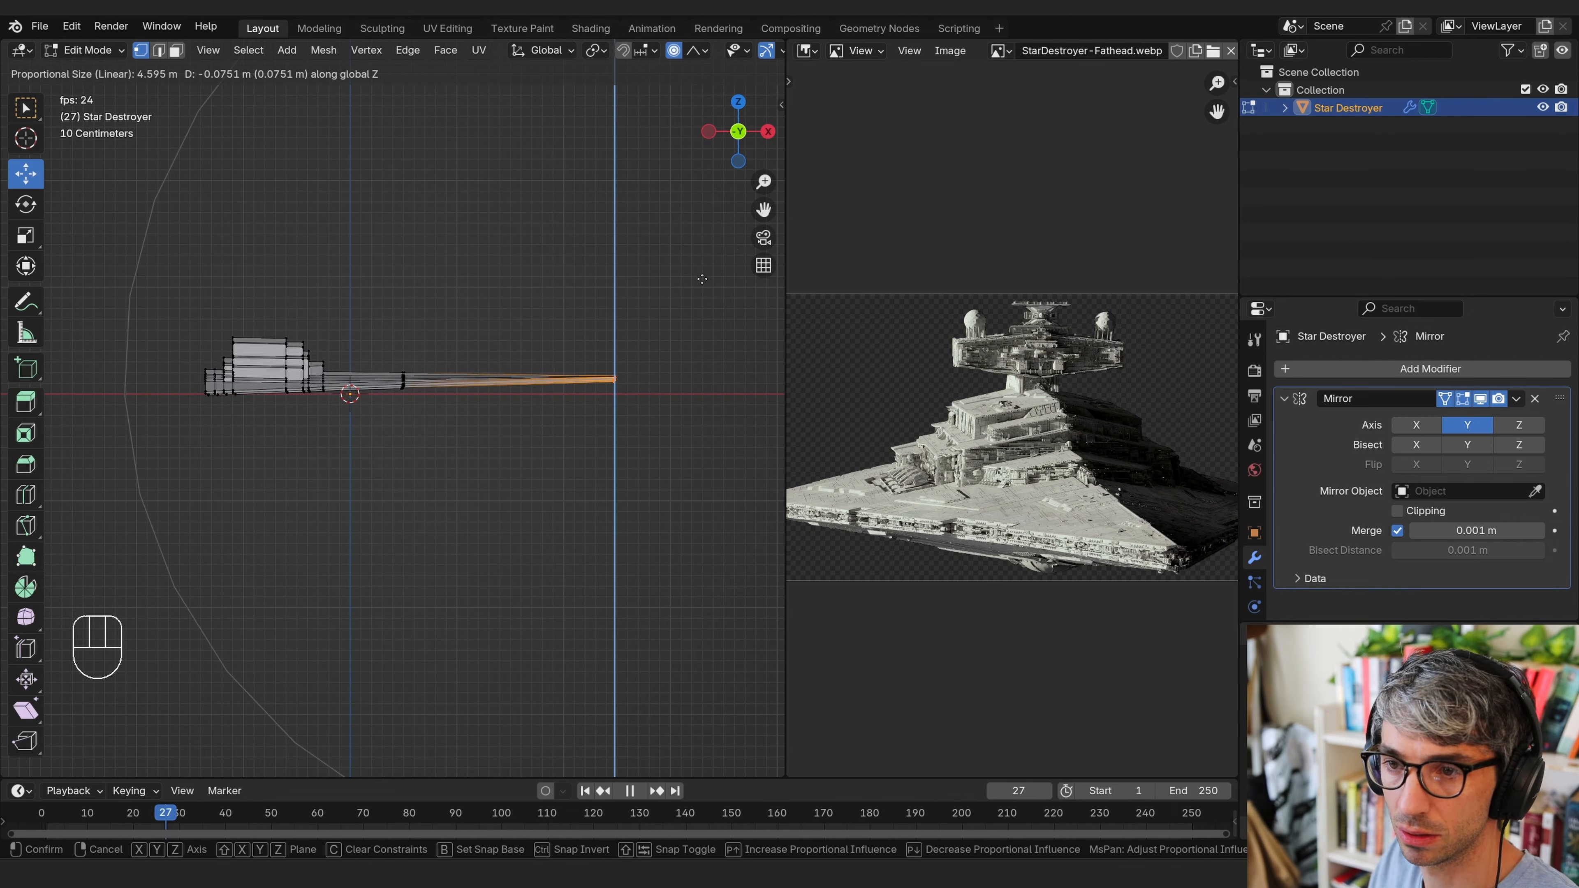
scroll(703, 289, "up", 2)
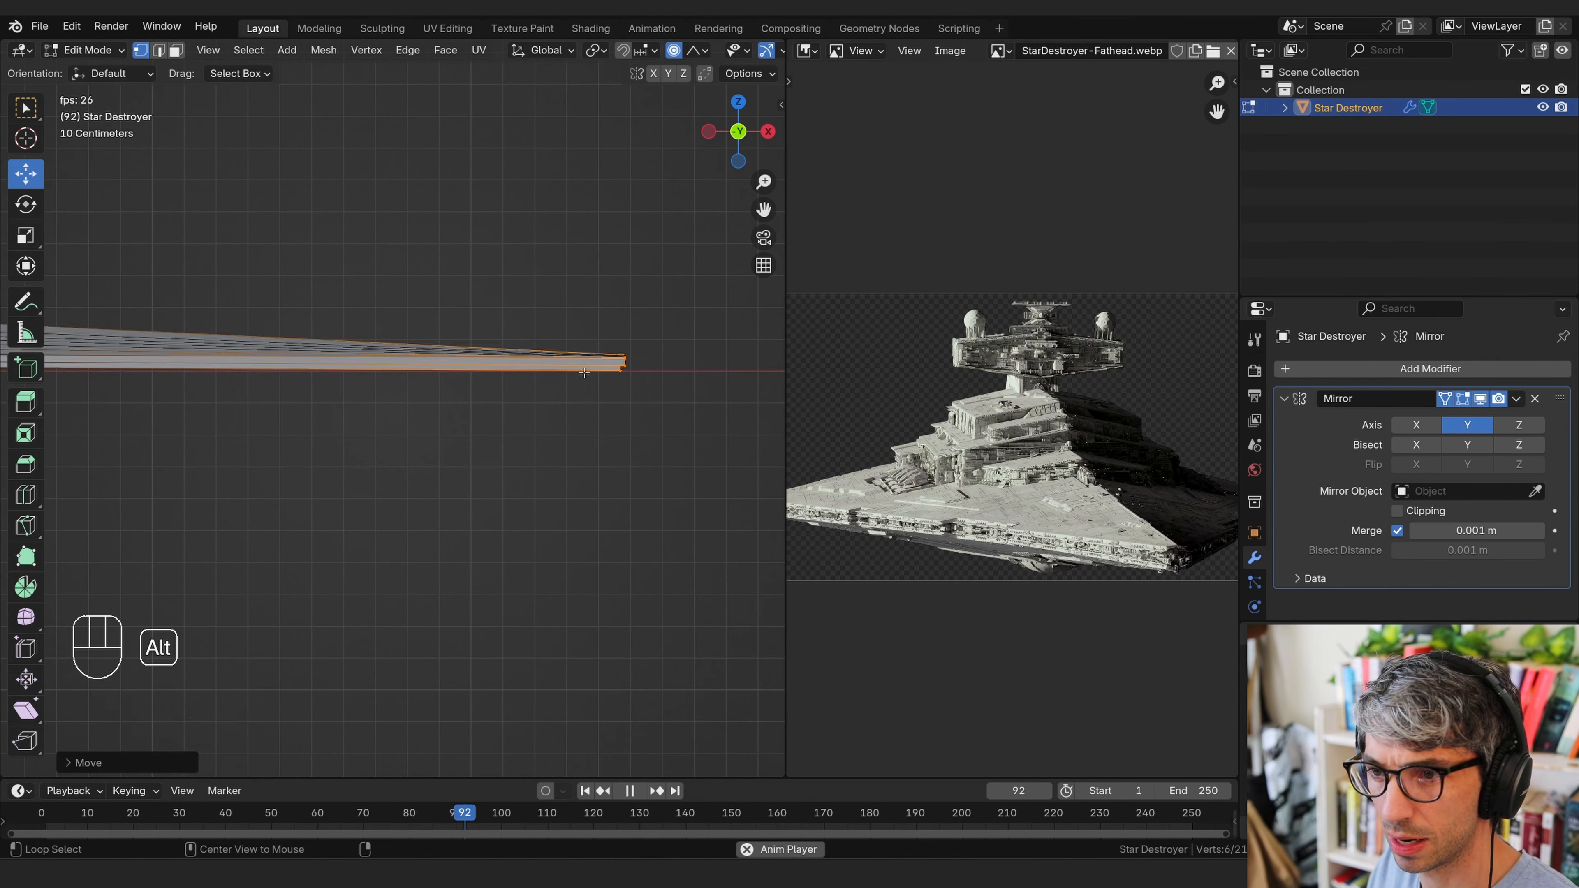
Select the edge loop running along the bottom of the hull's rim
left_click(622, 359, "alt")
scroll(658, 393, "up", 3)
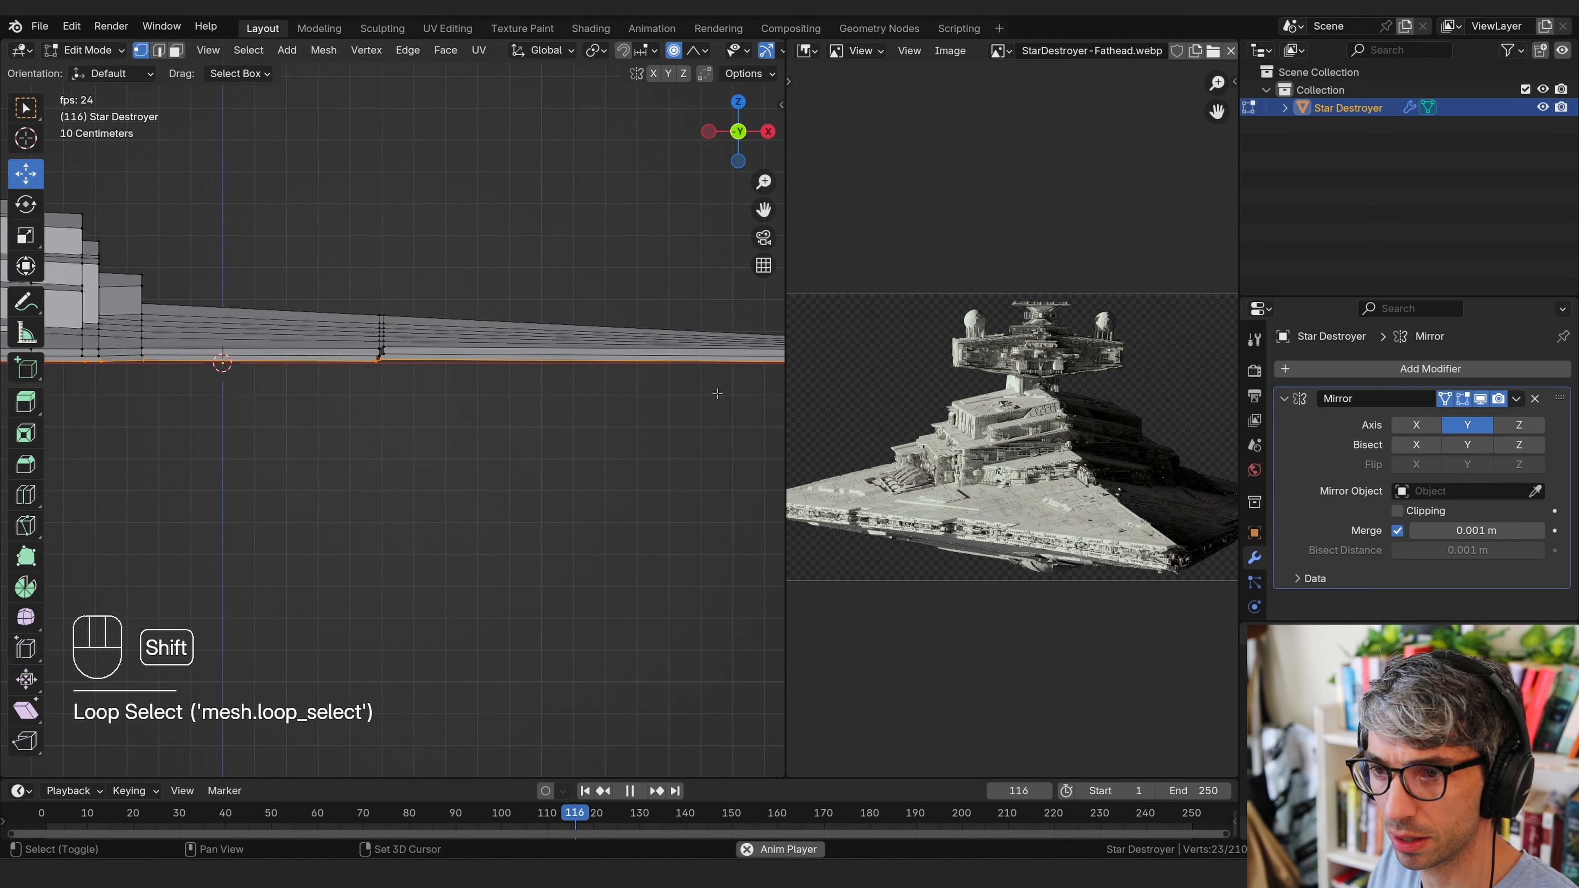
scroll(659, 393, "down", 3)
middle_click_drag(658, 393, 701, 399)
key("s")
key("z")
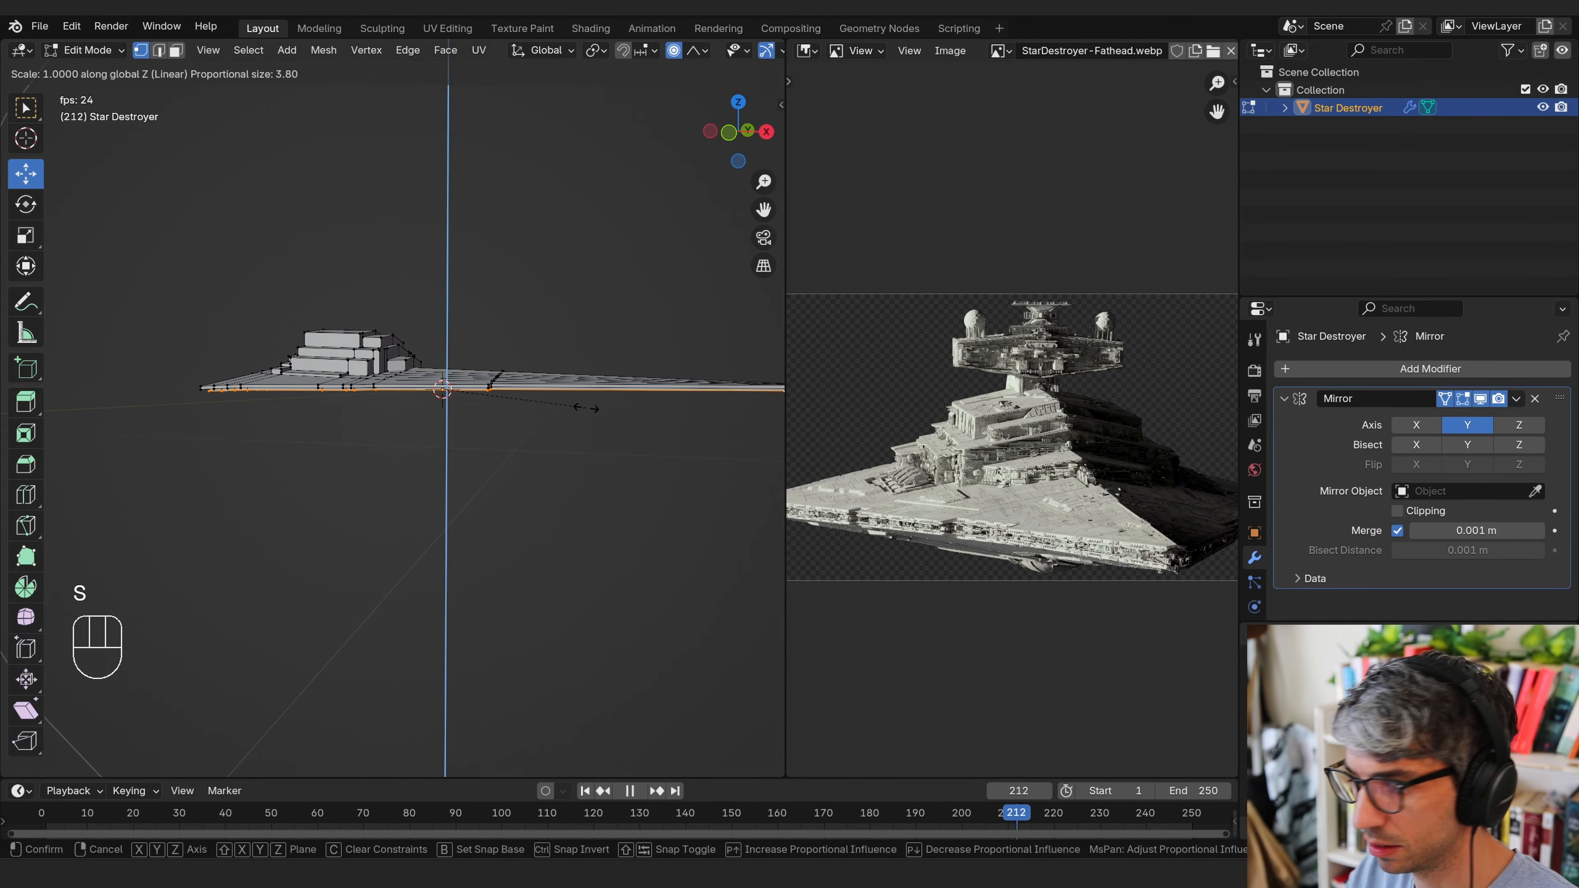
left_click(586, 407)
key("ctrl+z")
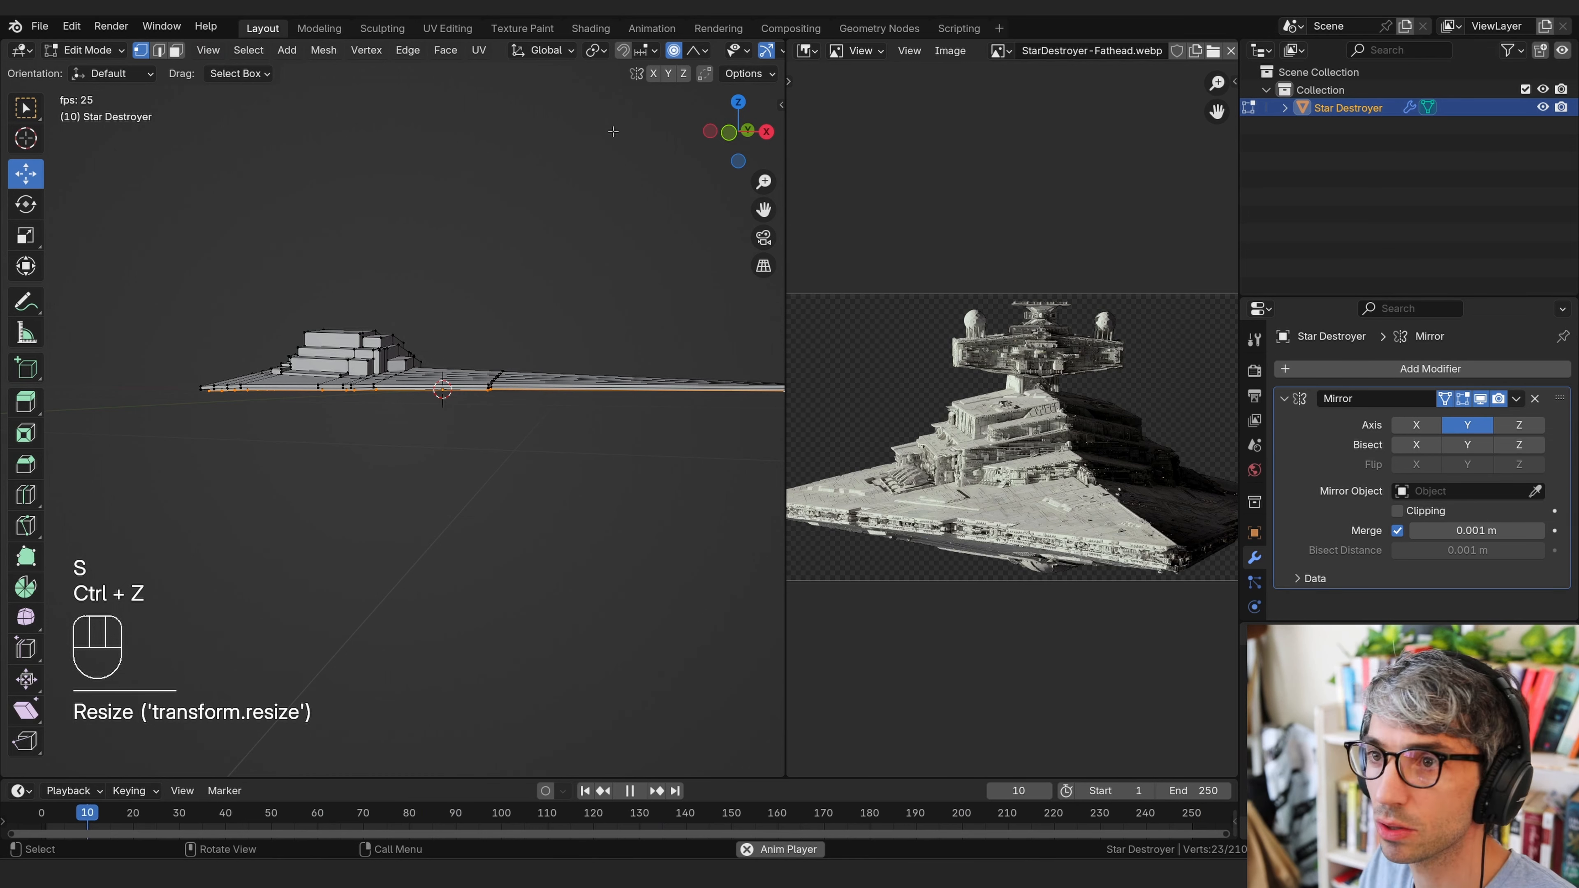
Turn off proportional editing and flatten the bottom rim loop by scaling it along Z
key("s")
key("z")
left_click(521, 347)
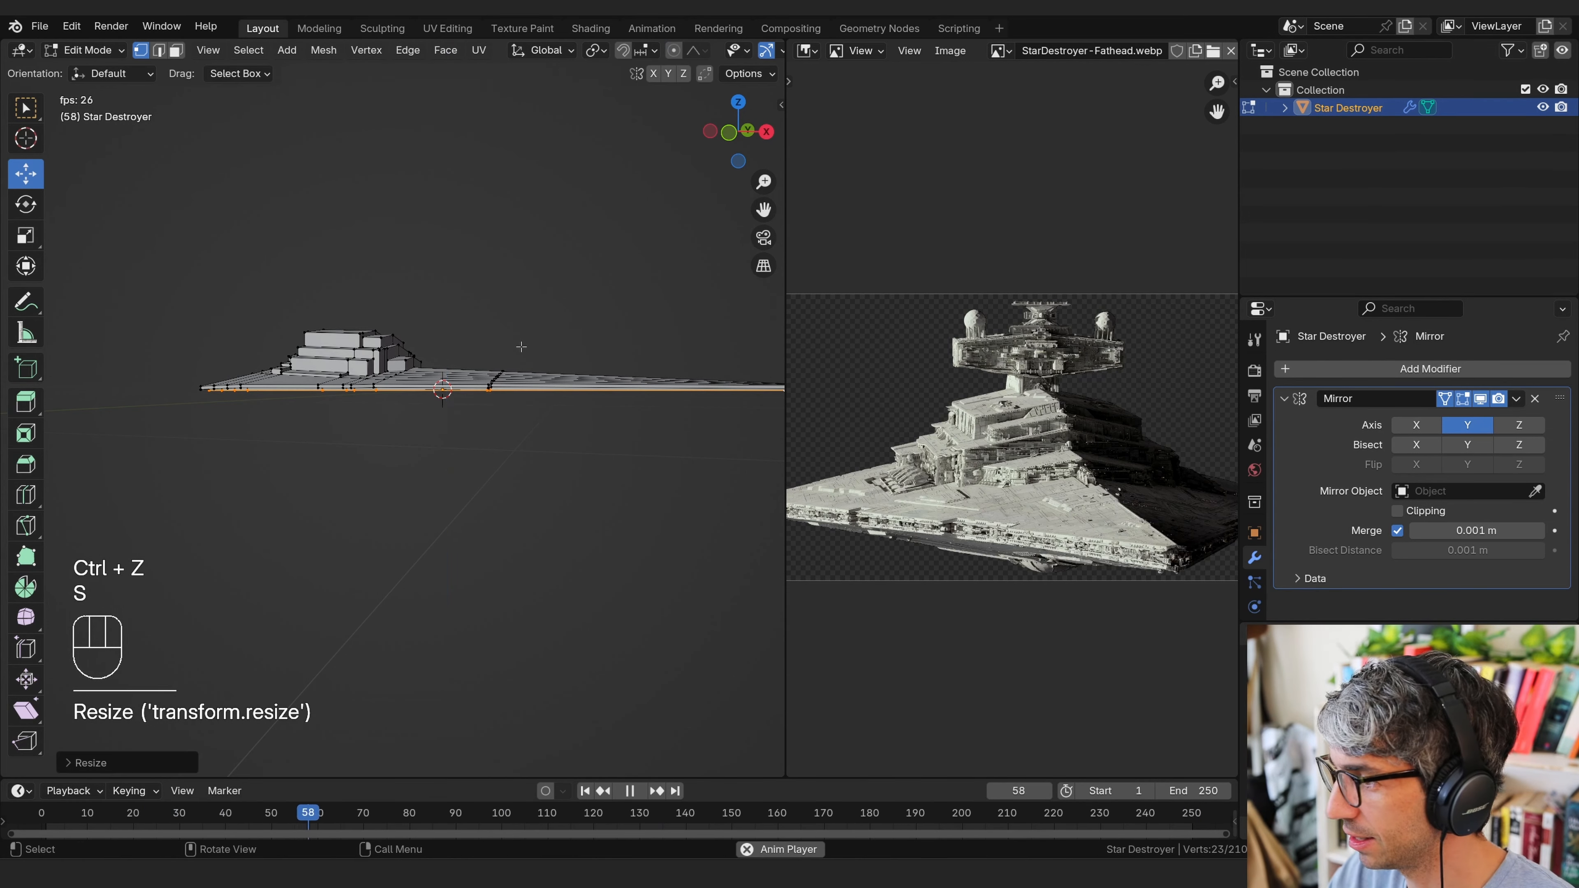
Switch to Object Mode and examine the hull's shape and rim from several angles
key("Tab")
mouse_move(527, 357)
middle_mouse_down()
mouse_move(543, 477)
mouse_move(546, 393)
middle_mouse_up()
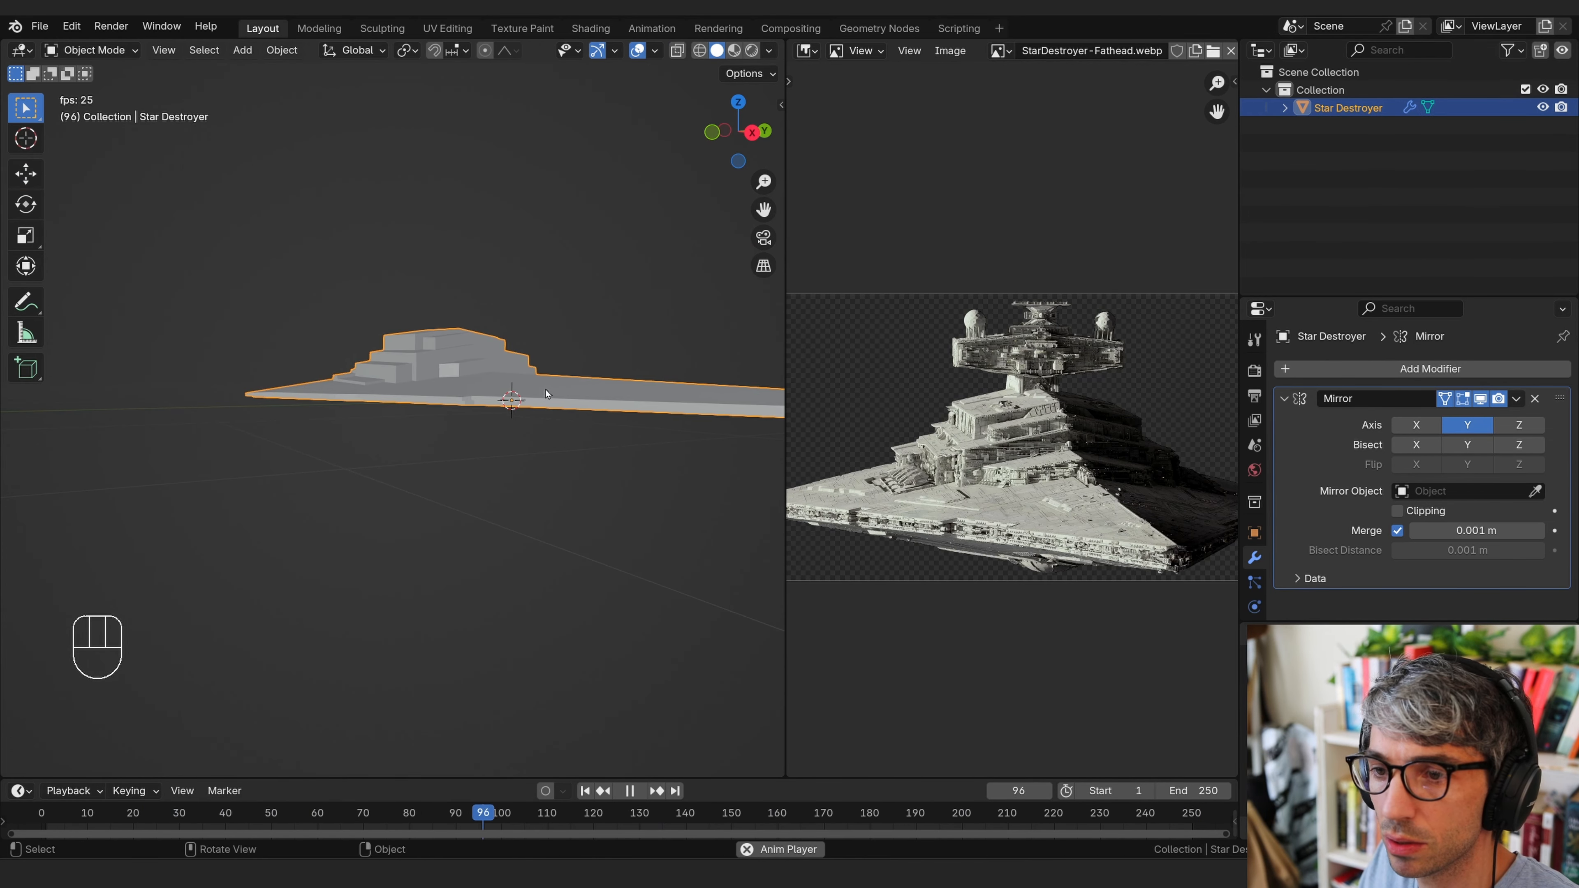
middle_click_drag(638, 463, 418, 398)
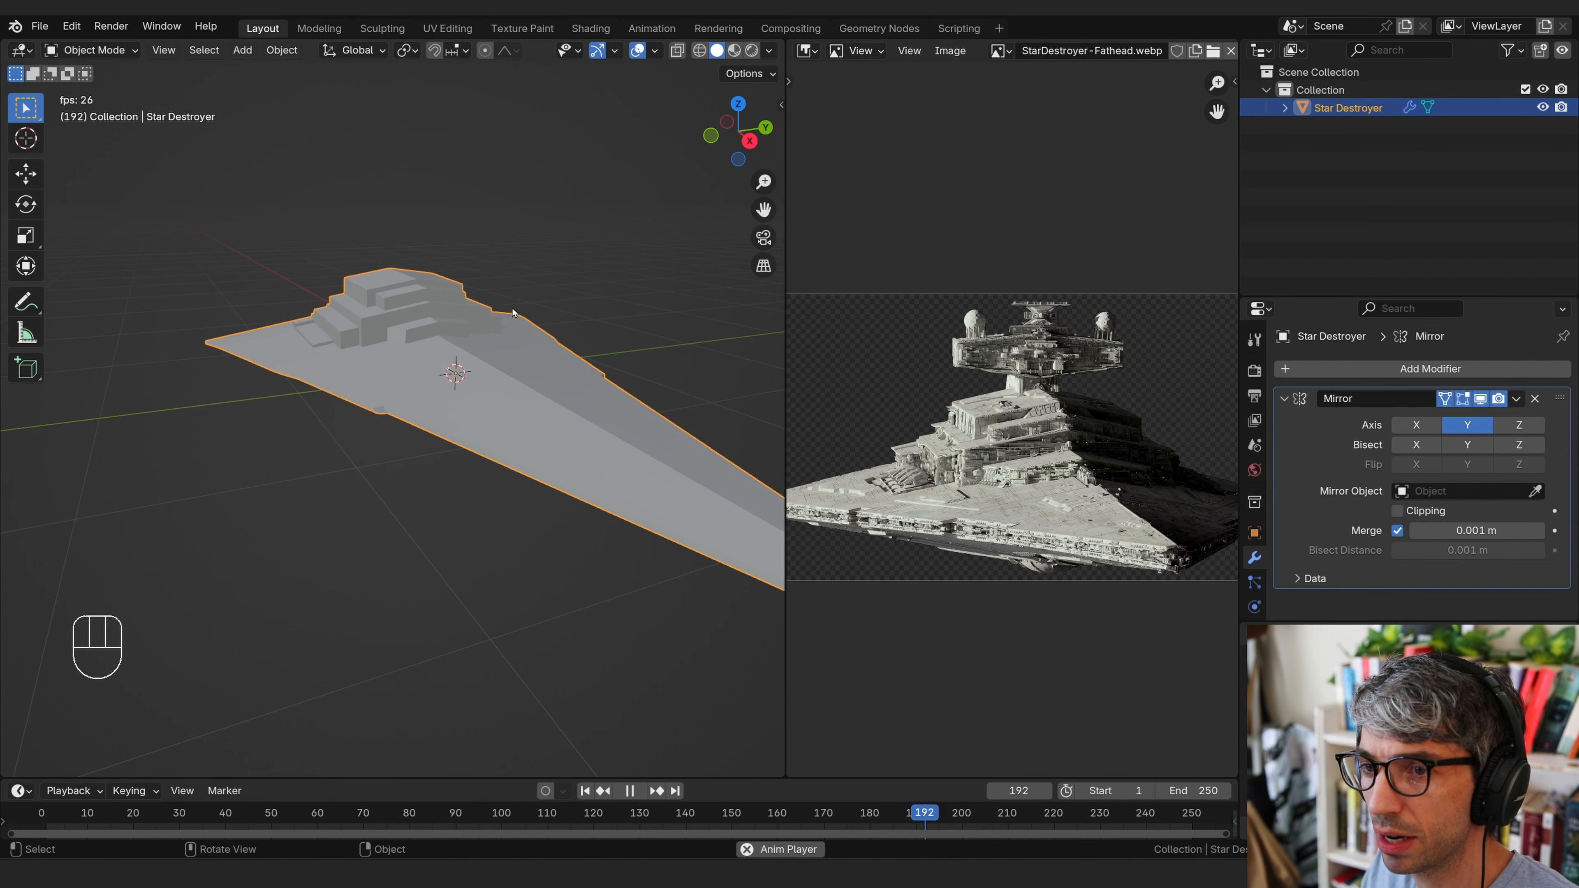
middle_click_drag(513, 312, 372, 436)
middle_click_drag(312, 251, 429, 444)
In Edit Mode, box-select the lowest hull vertices from the front view and grow the selection onto the outer deck
key("Tab")
key("a")
key("KP_1")
scroll(412, 444, "down", 5)
left_click(358, 438)
key("b")
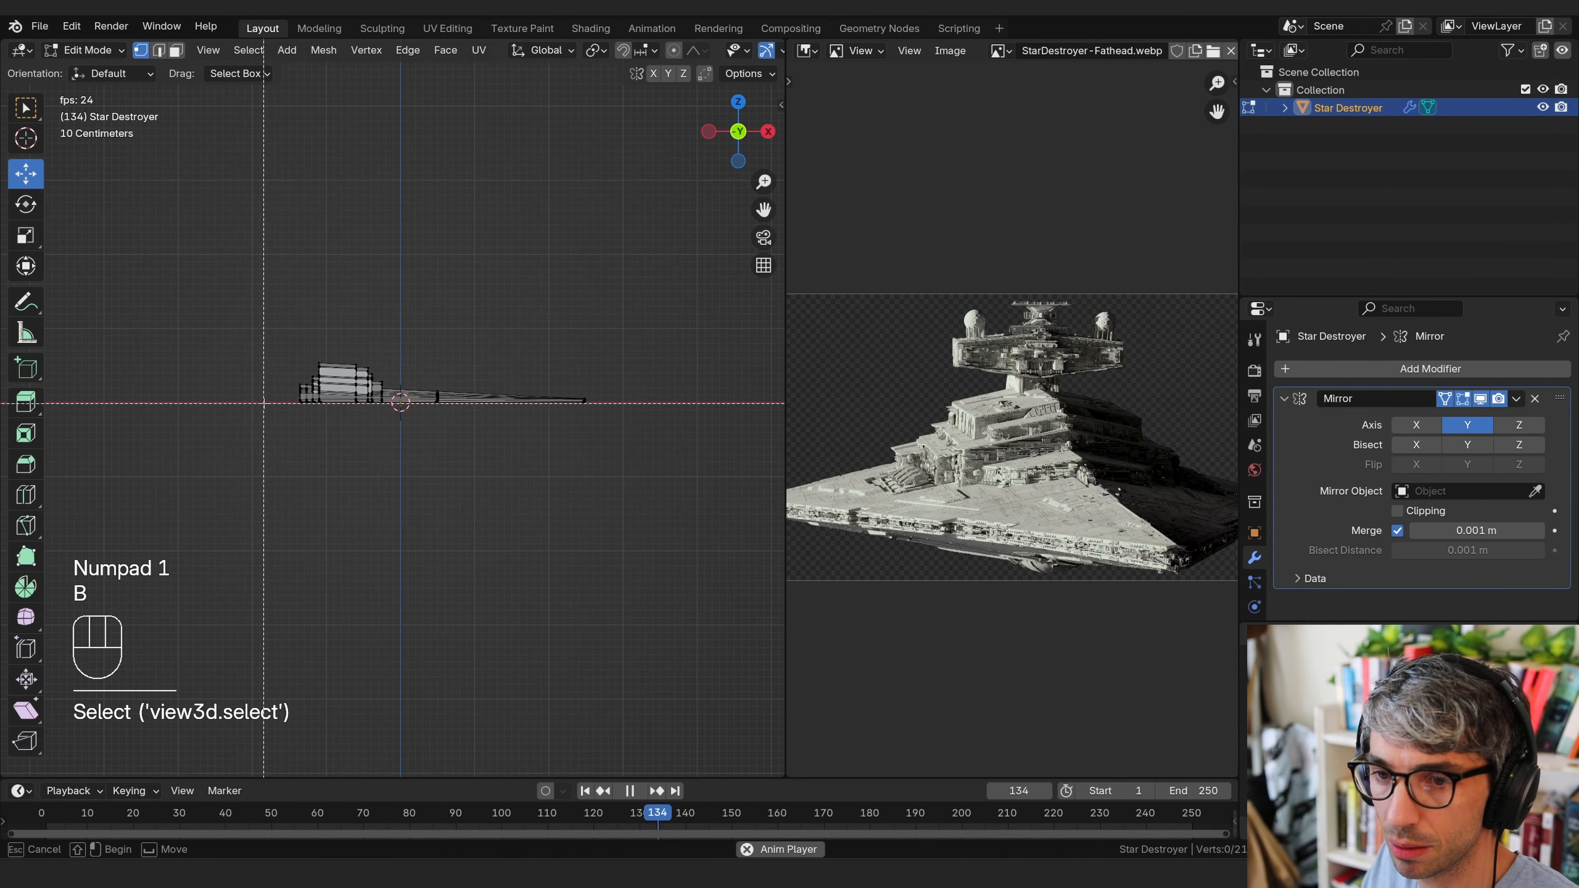
left_click_drag(312, 412, 650, 446)
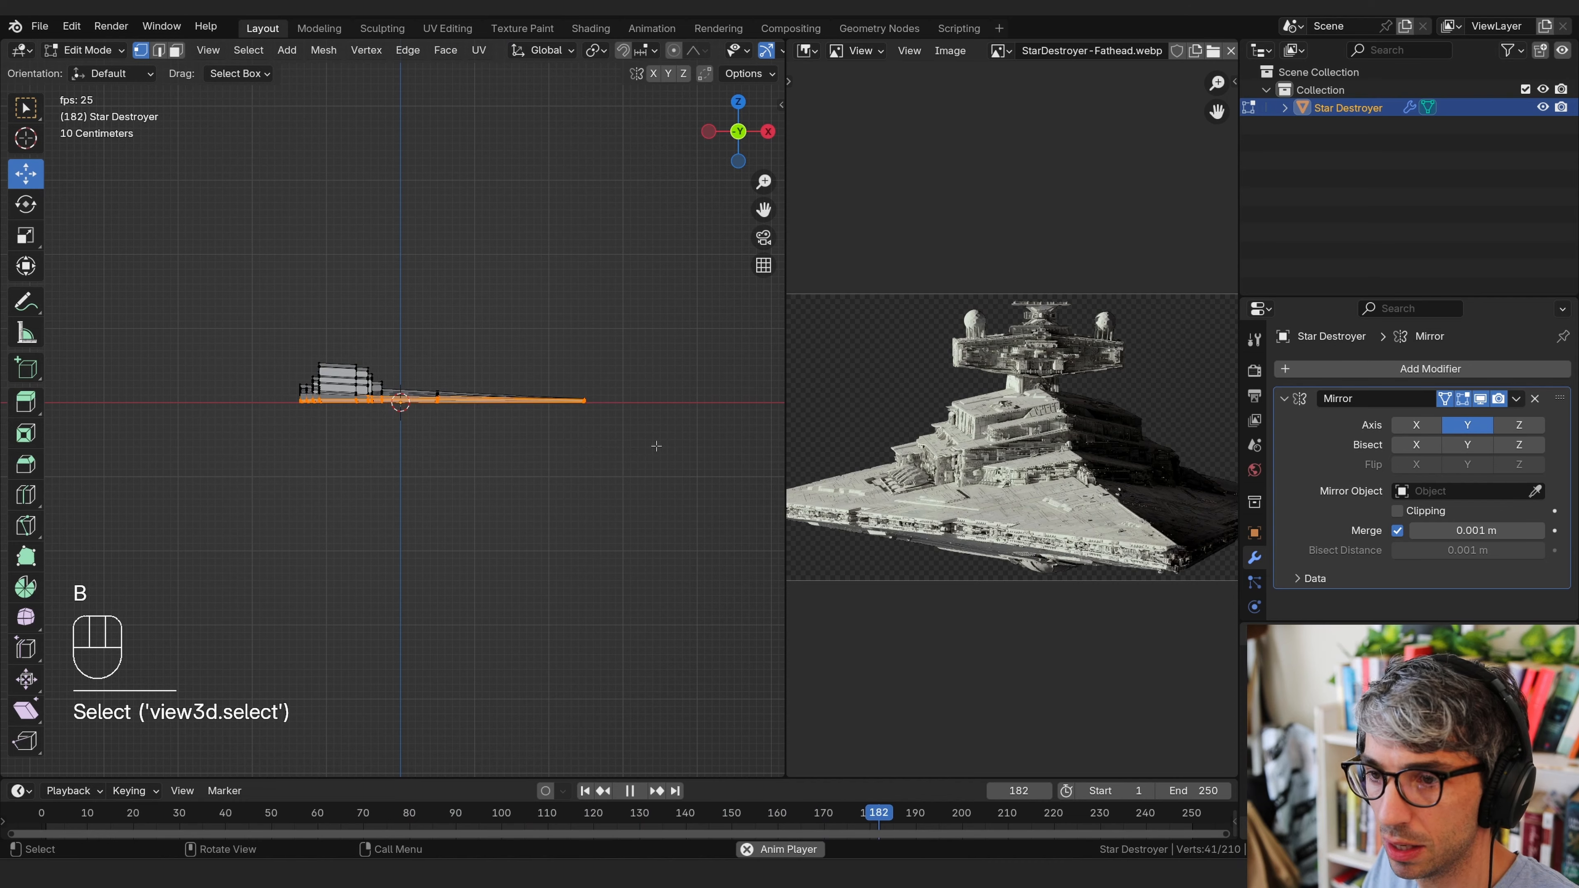
scroll(638, 448, "up", 5)
middle_click_drag(638, 448, 405, 649, "shift")
key("ctrl+KP_Add")
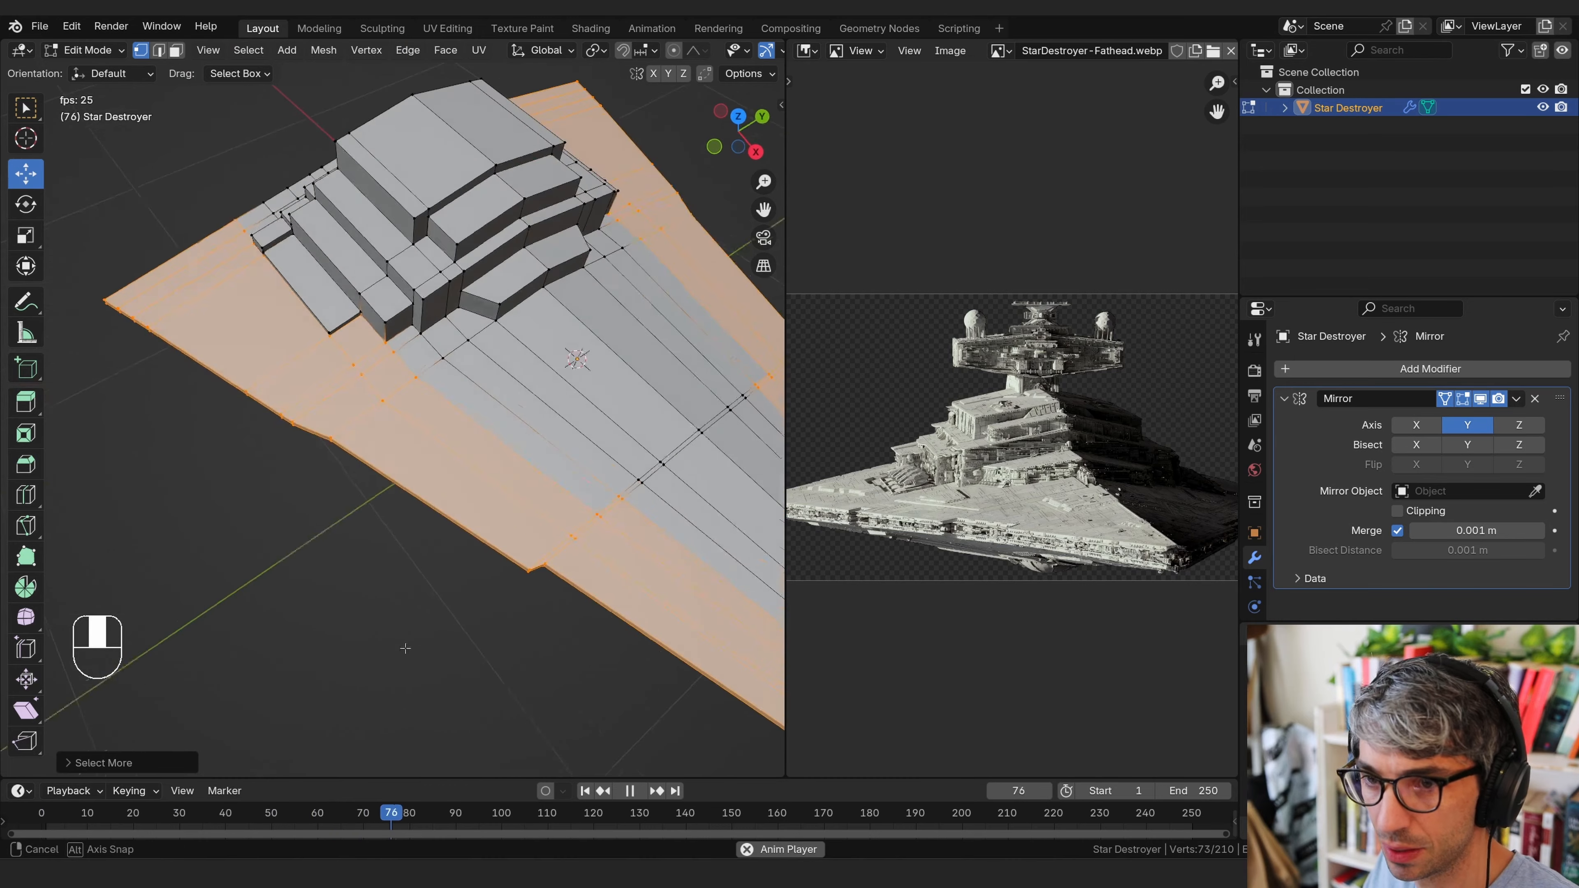
Circle-select the remaining vertices across the middle of the deck and at the bow tip to add them to the selection
middle_click_drag(520, 672, 329, 606, "shift")
middle_click_drag(437, 667, 323, 498, "shift")
middle_click_drag(323, 497, 415, 541, "shift")
scroll(450, 420, "down", 3)
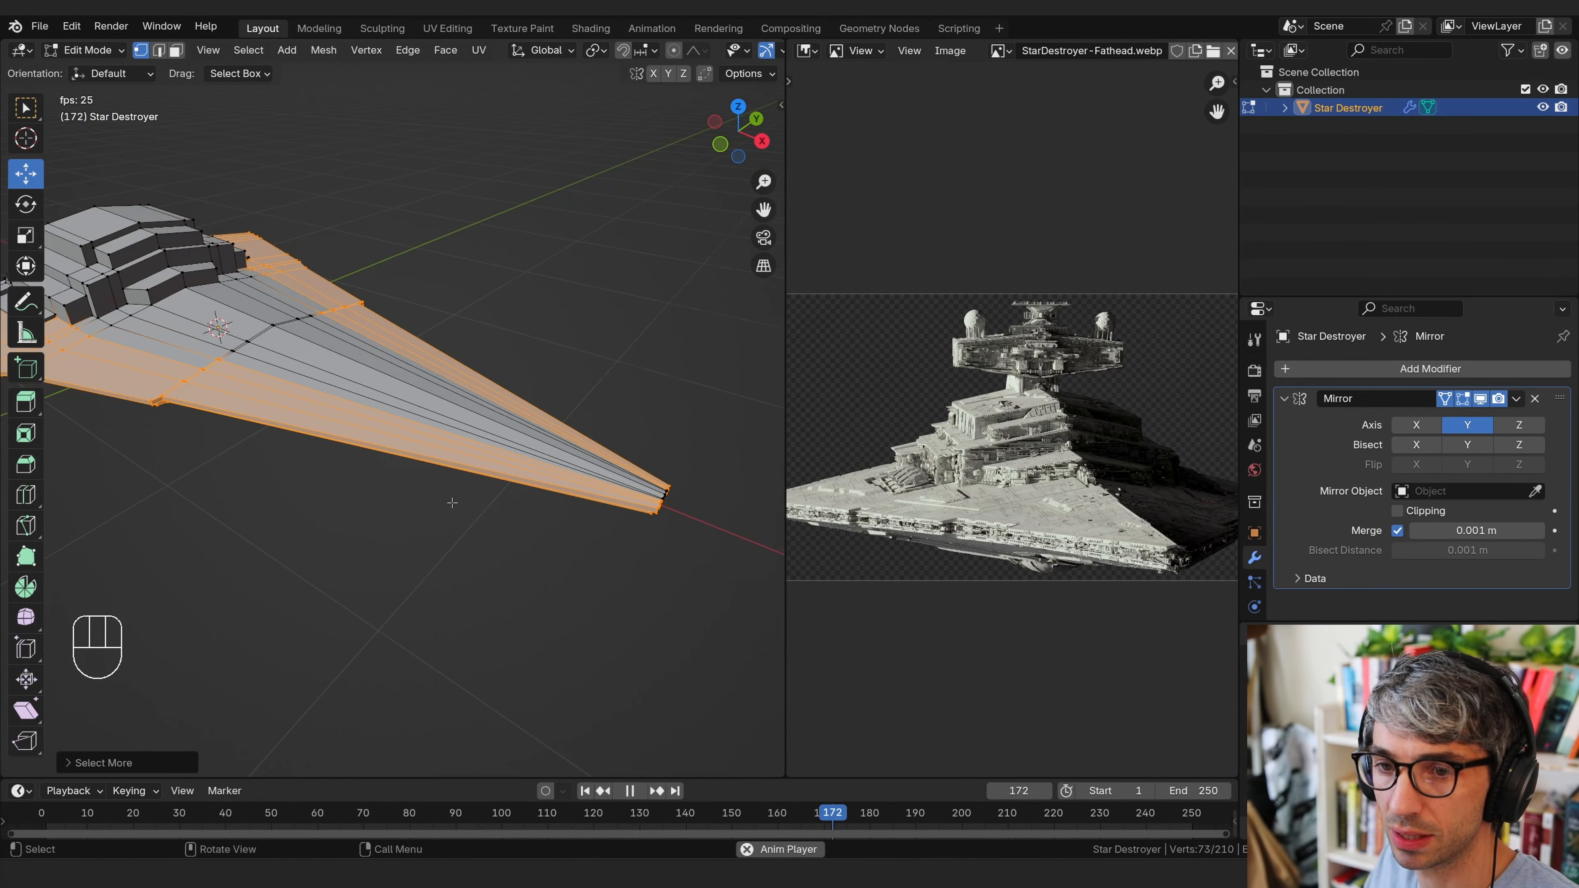
middle_click_drag(451, 420, 475, 526, "shift")
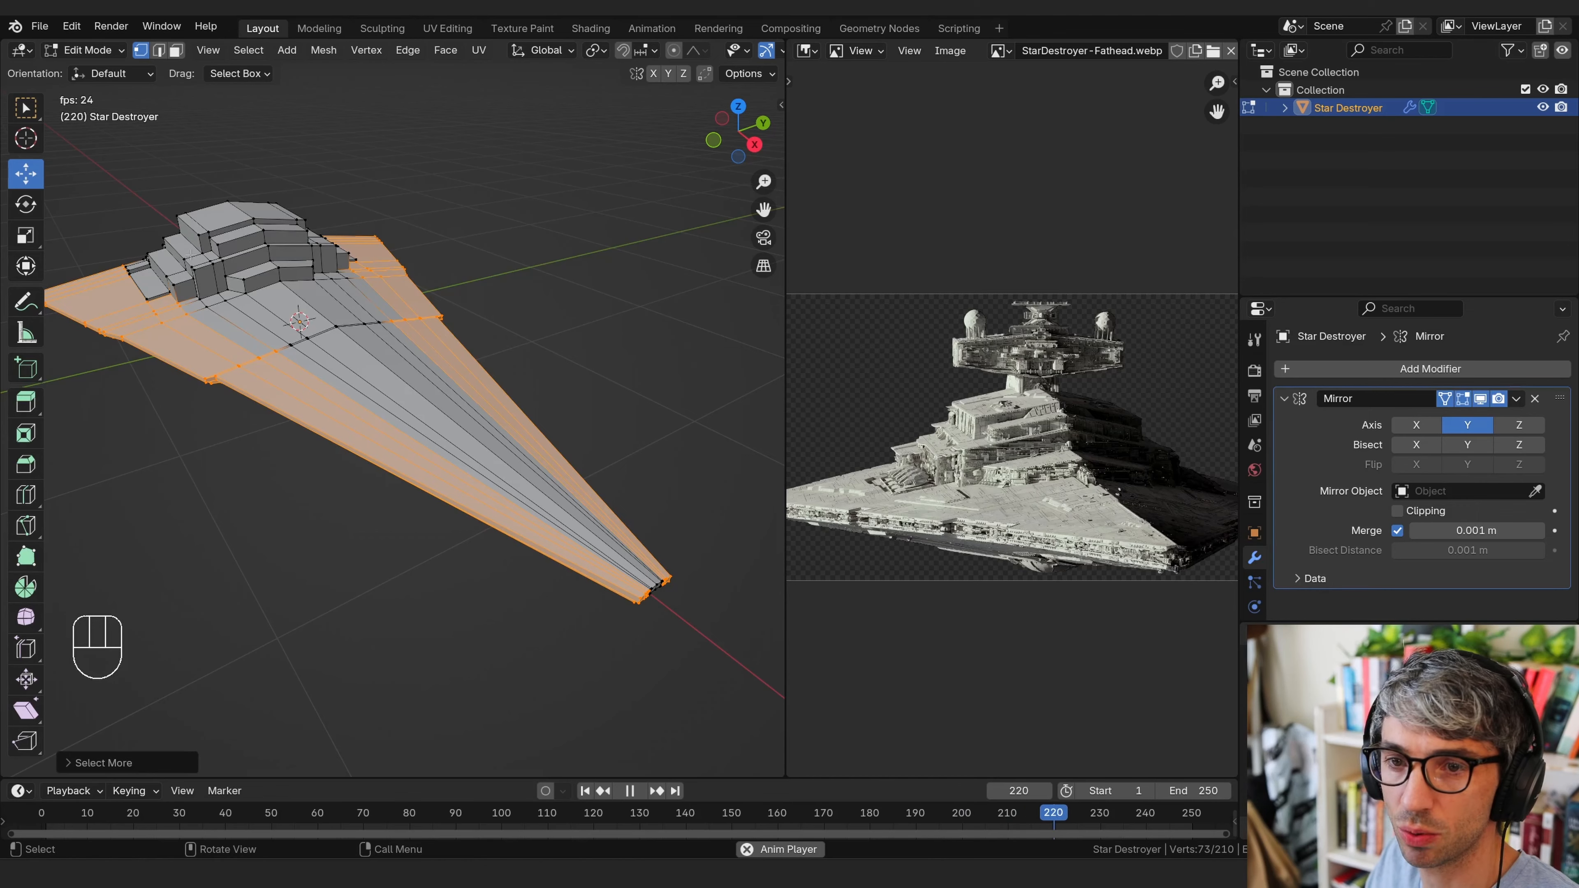
middle_click_drag(301, 347, 290, 456)
scroll(290, 455, "up", 3)
key("c")
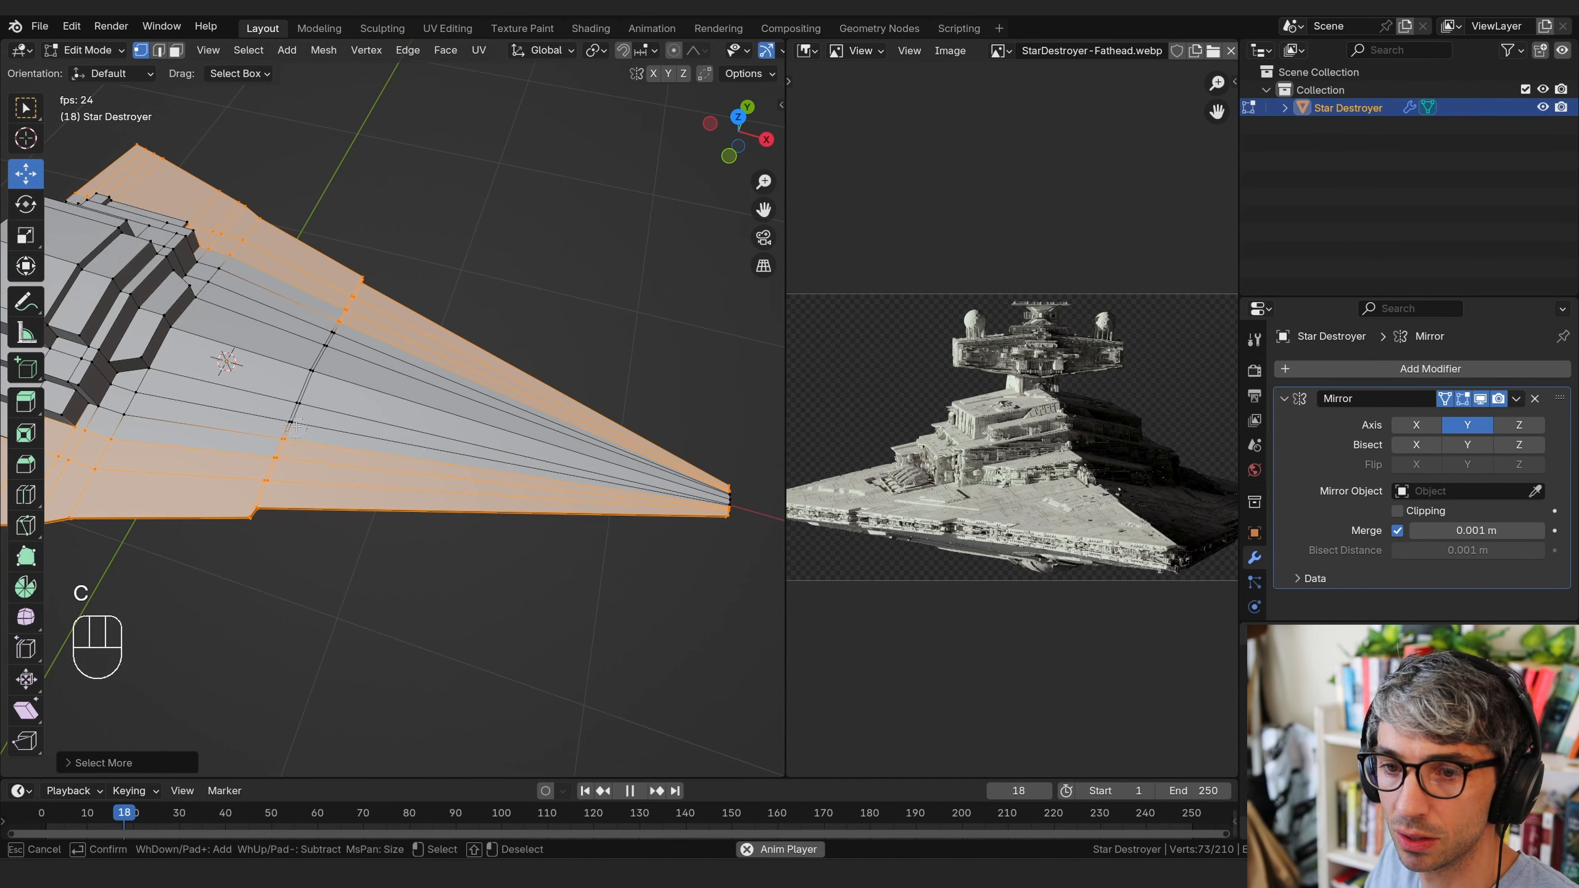
left_click_drag(289, 427, 309, 390)
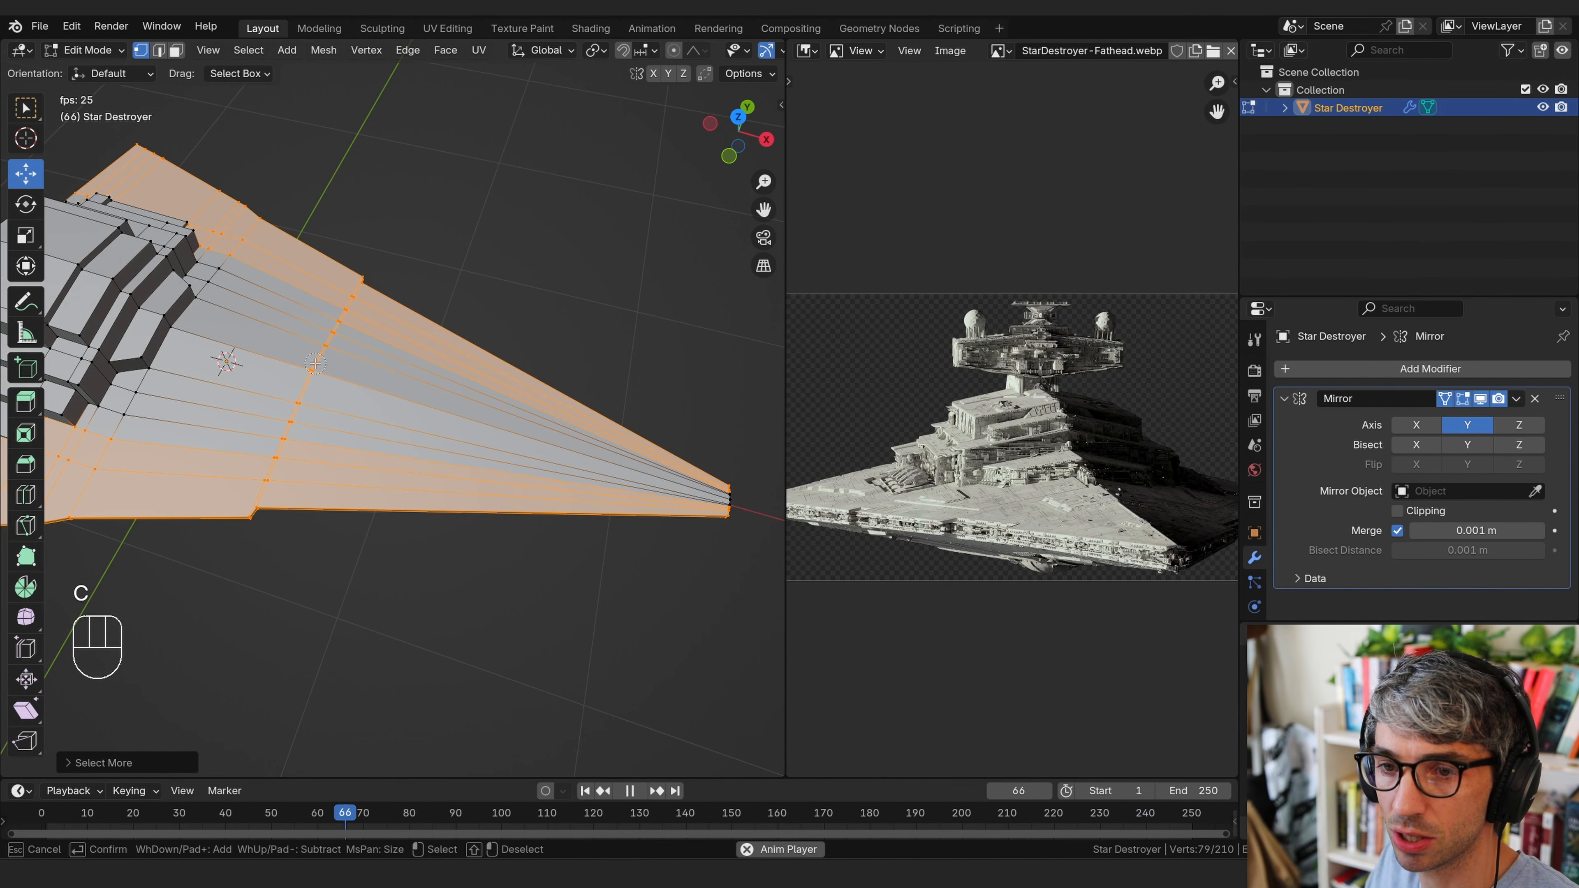
left_click_drag(678, 465, 731, 496)
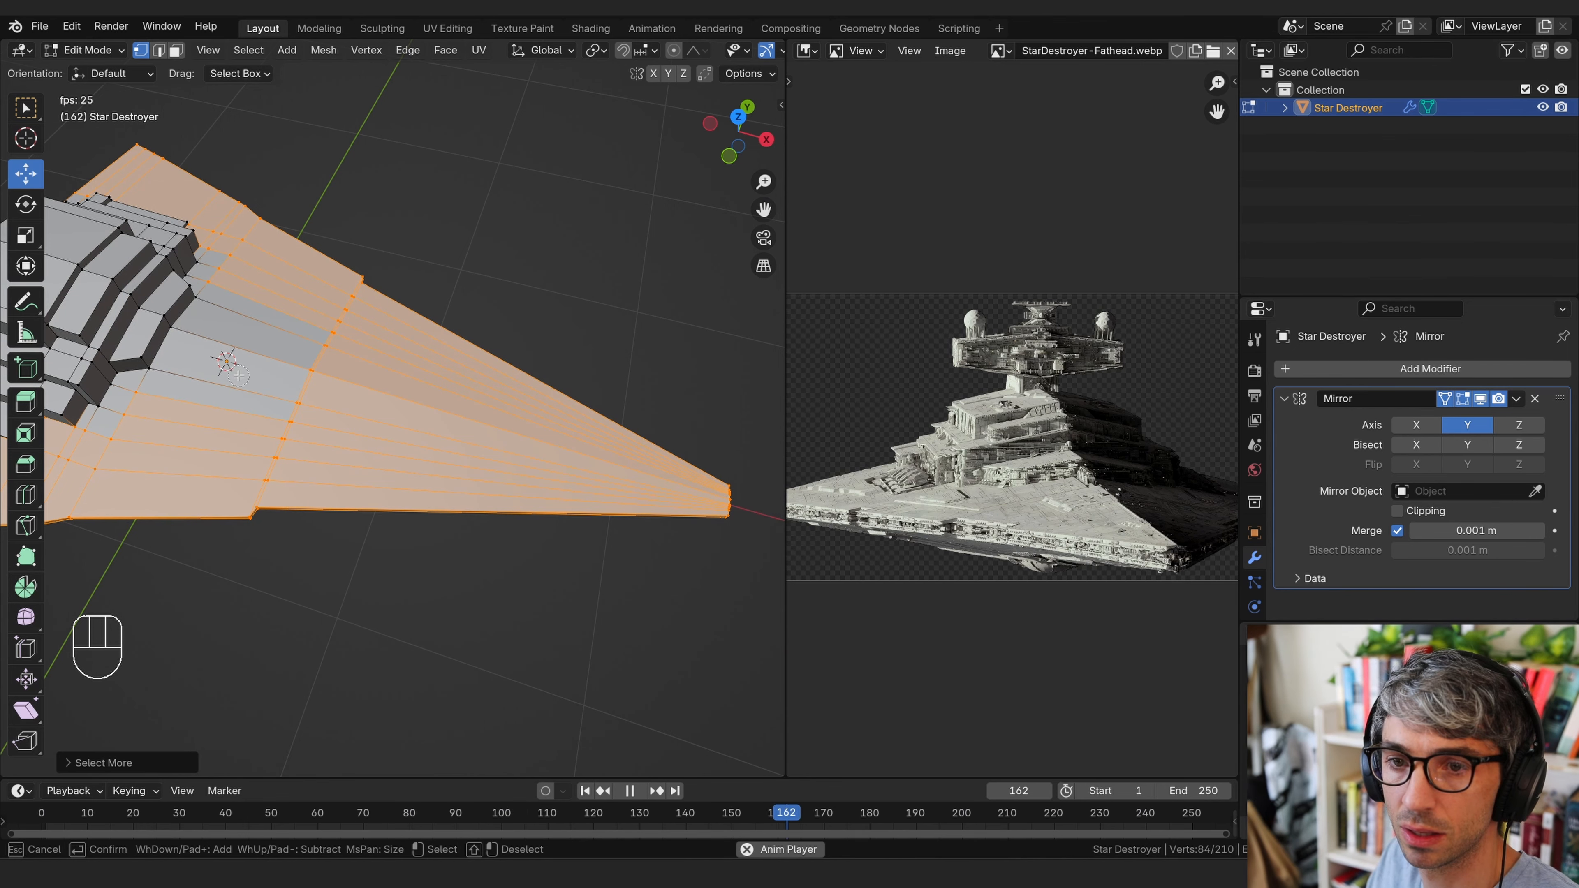
Switch to face selection and duplicate the selected hull faces without the superstructure, keeping the copy in place
middle_click_drag(475, 364, 525, 383)
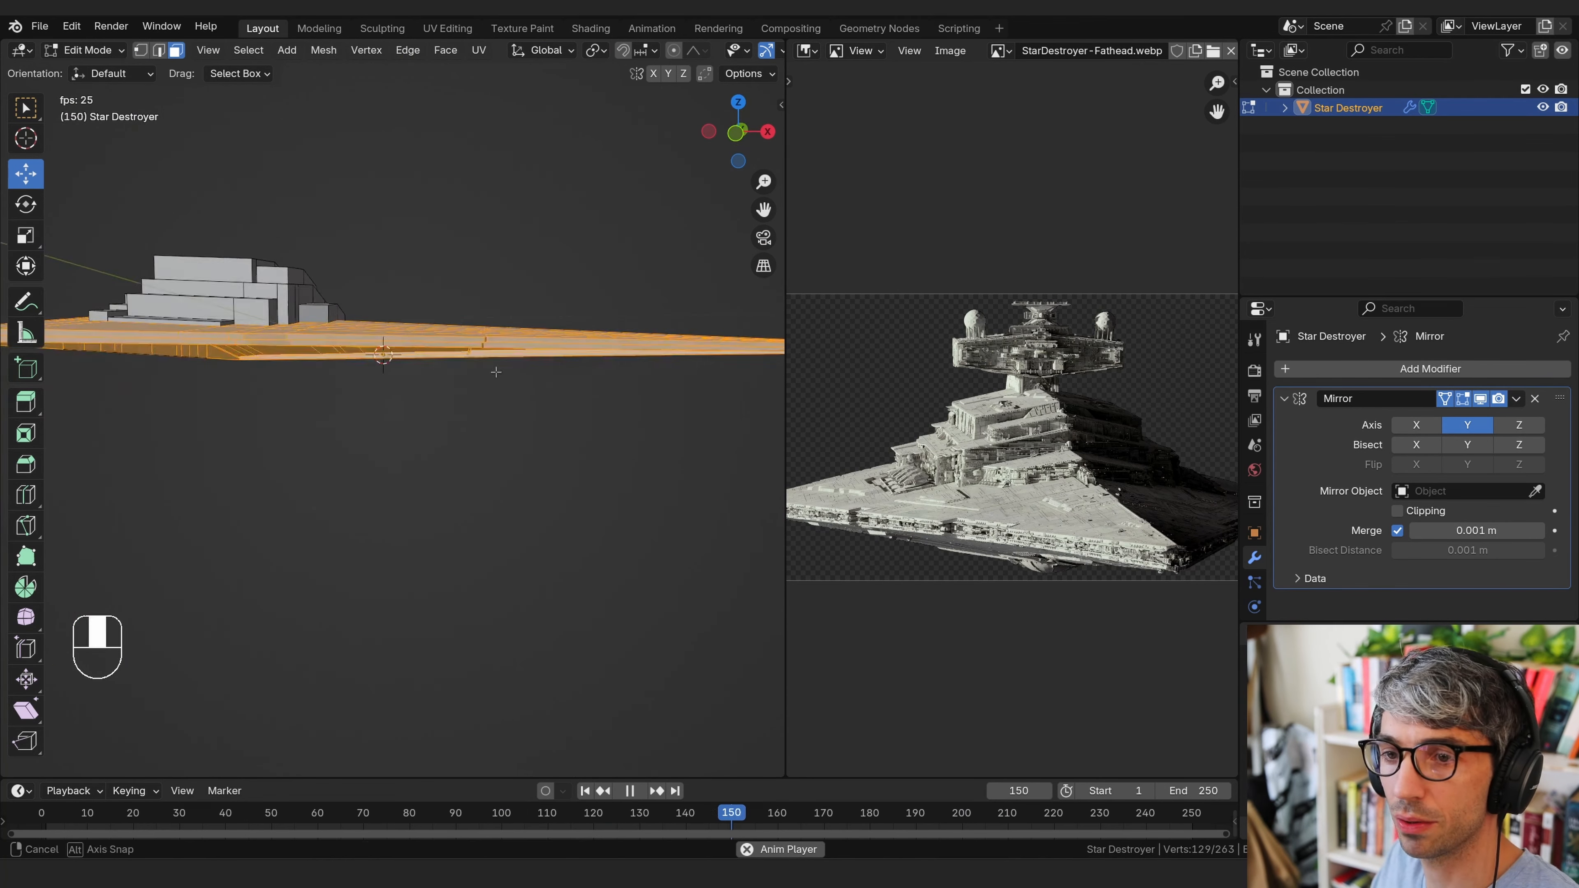
middle_click_drag(525, 383, 486, 423, "shift")
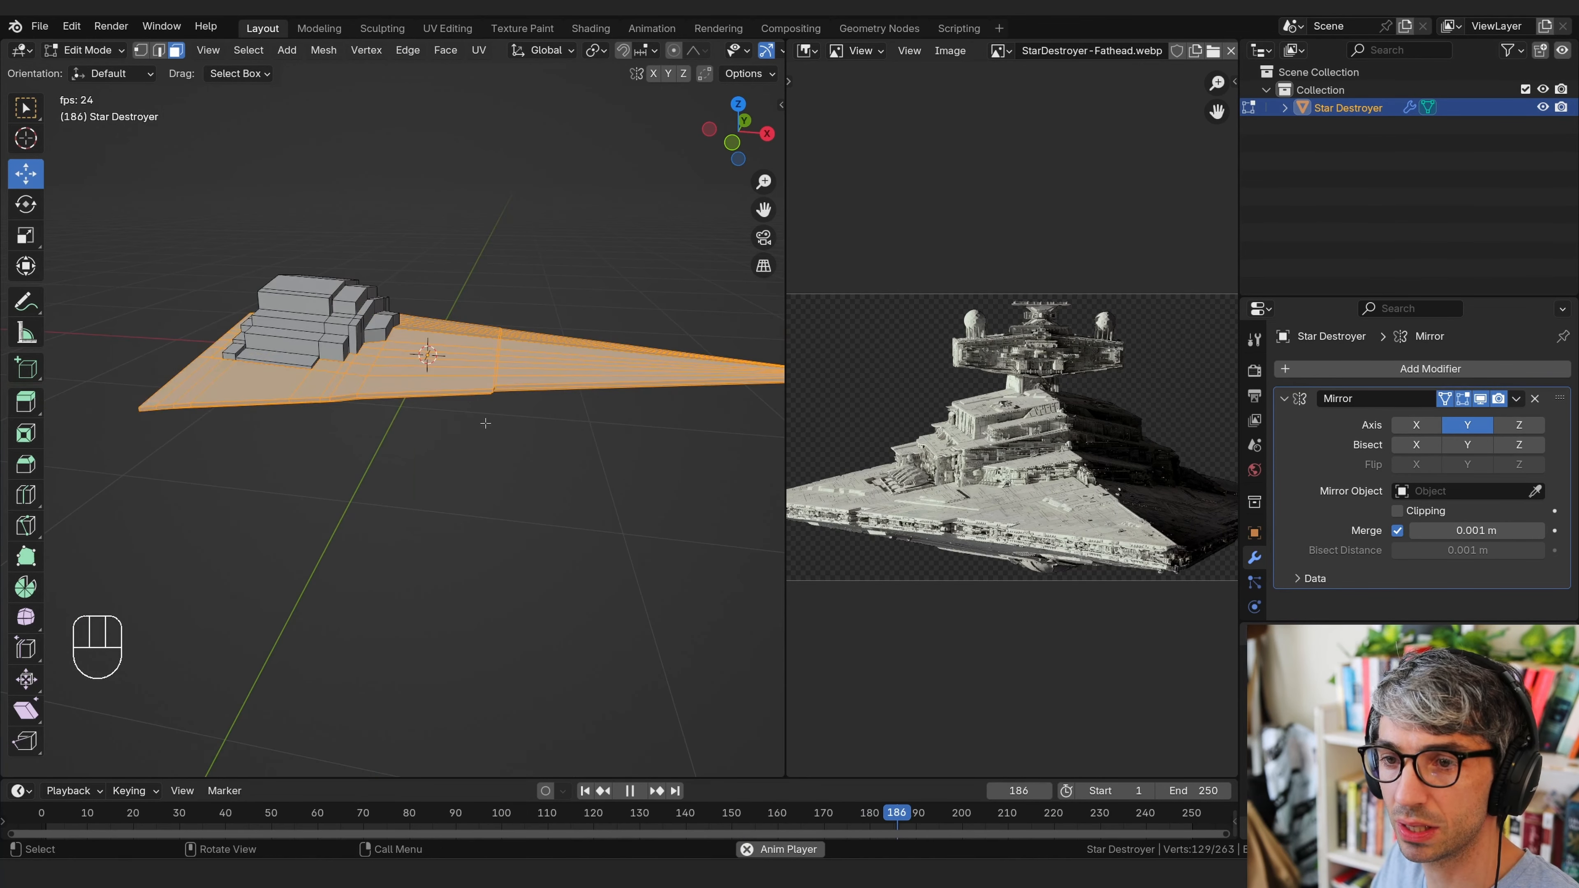
key("shift+d")
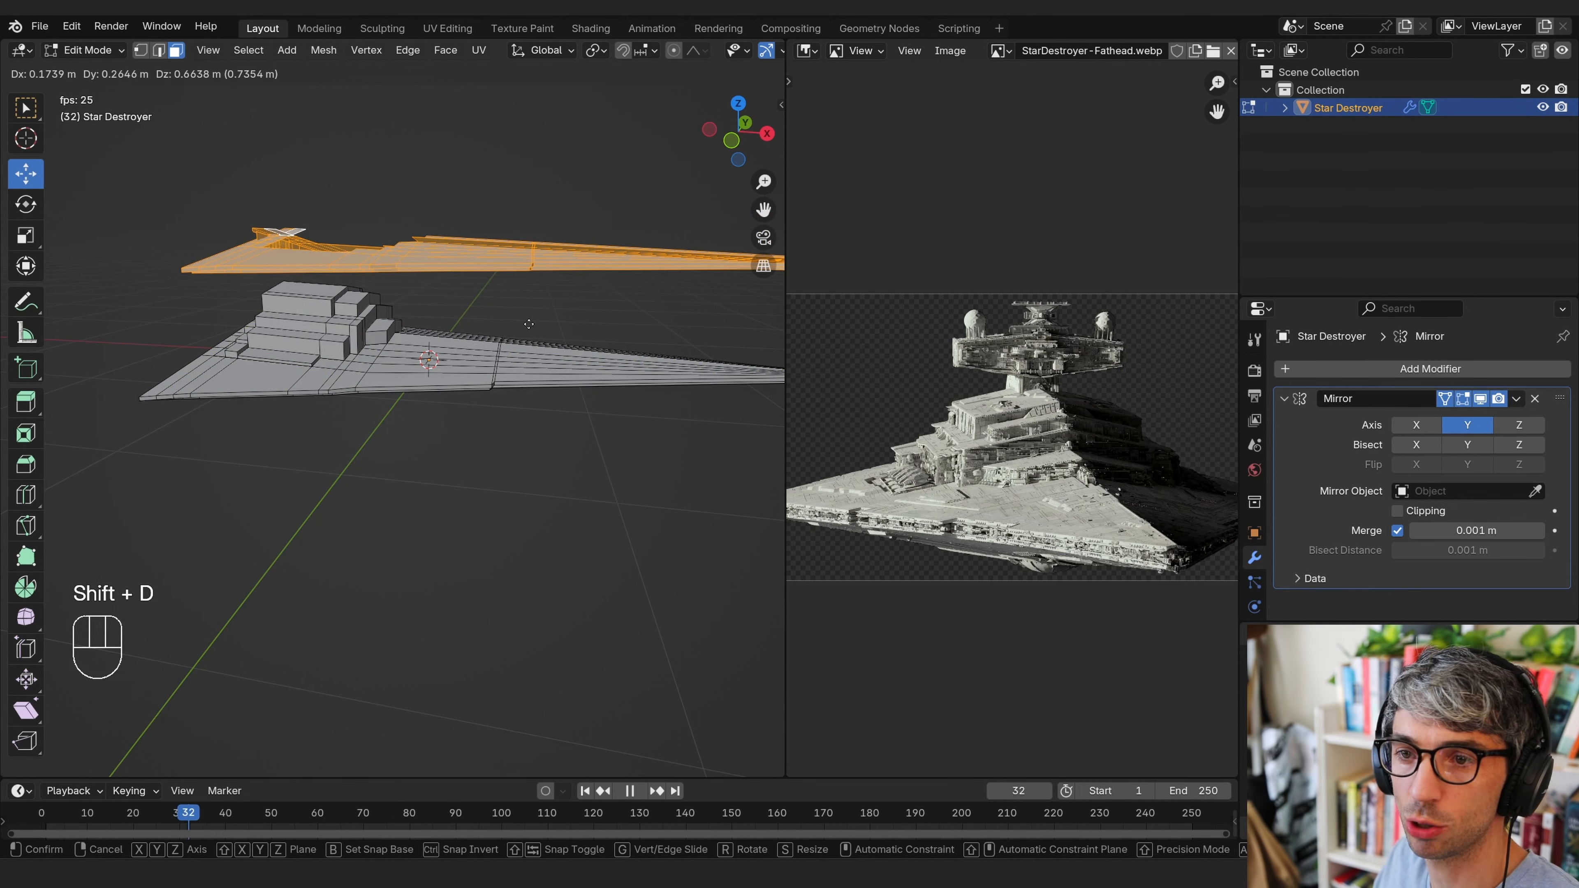
left_click(531, 398)
middle_click_drag(531, 398, 563, 435)
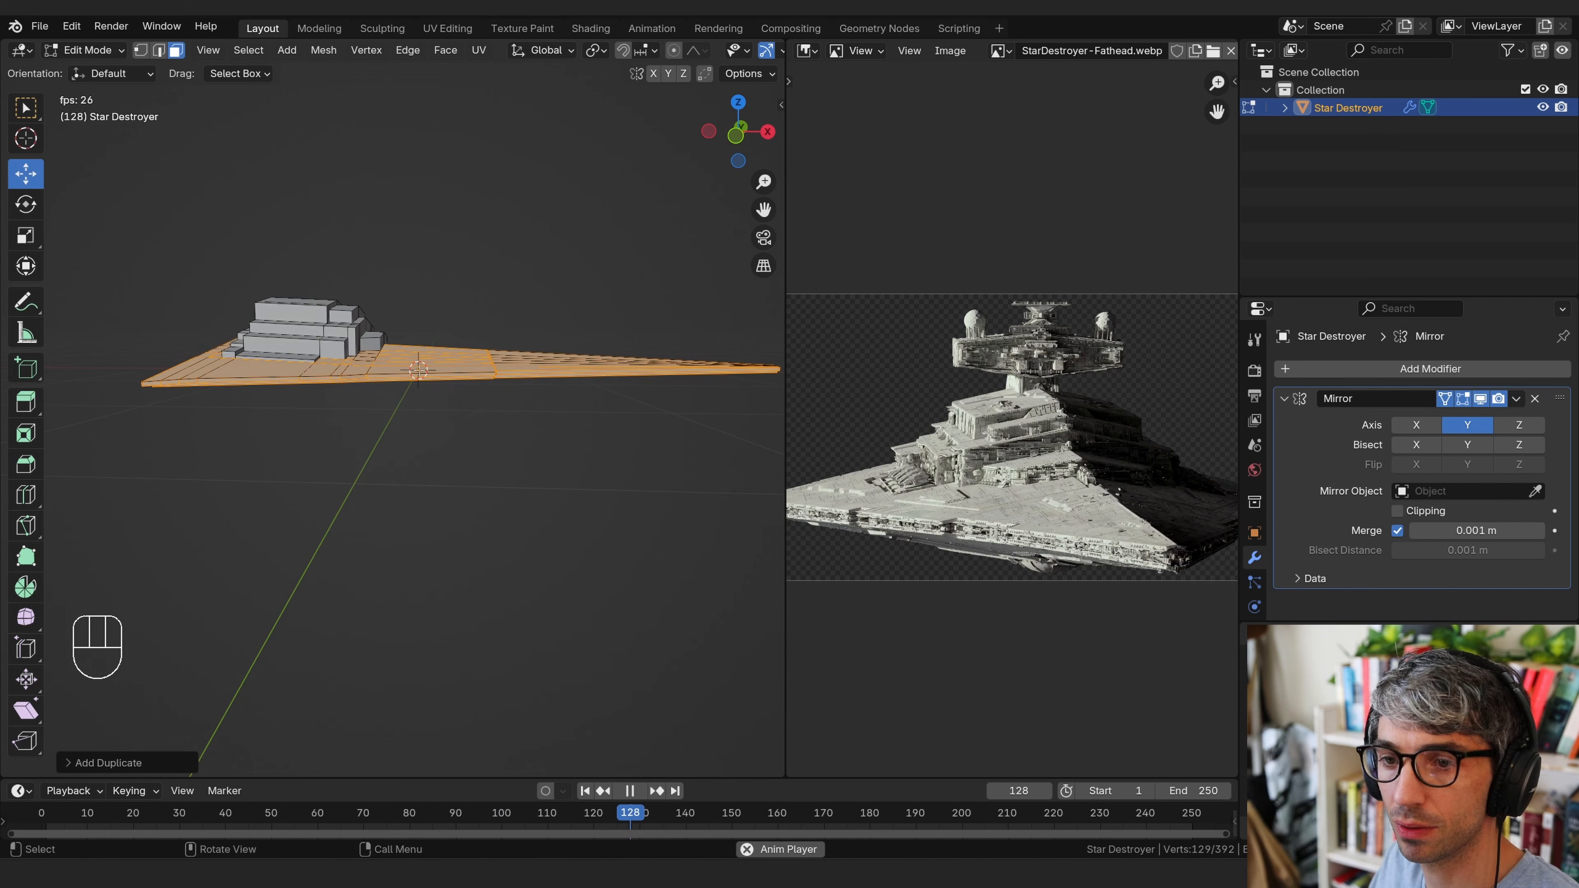
middle_click_drag(411, 382, 434, 385)
Set the pivot point to 3D Cursor, flip the duplicated hull downward by scaling it -1 along Z, and clear the selection
key("KP_1")
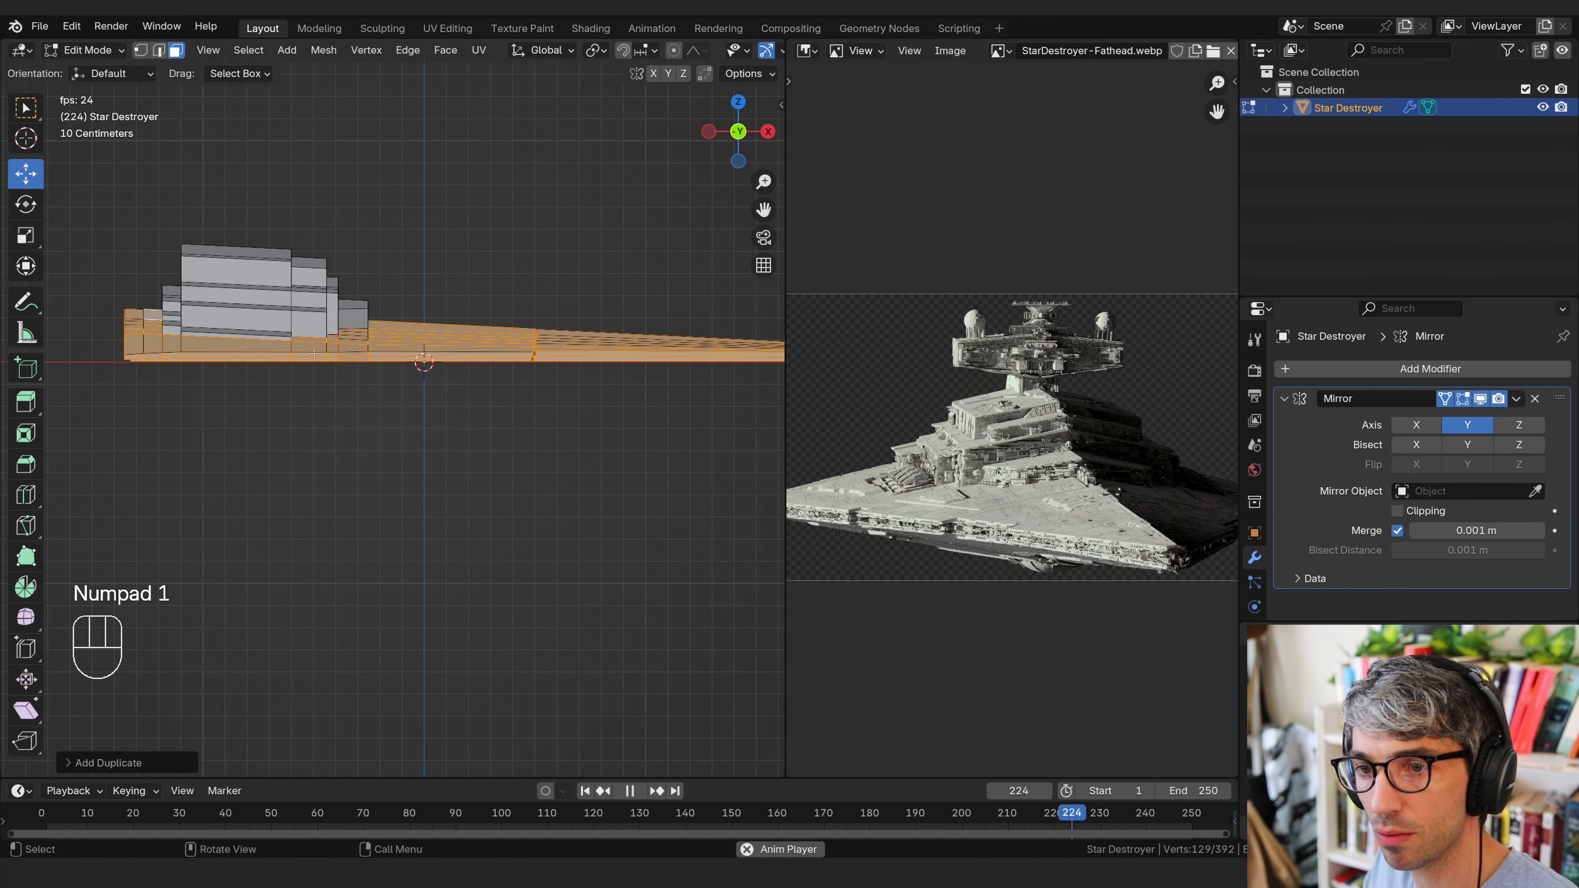
scroll(396, 324, "up", 4)
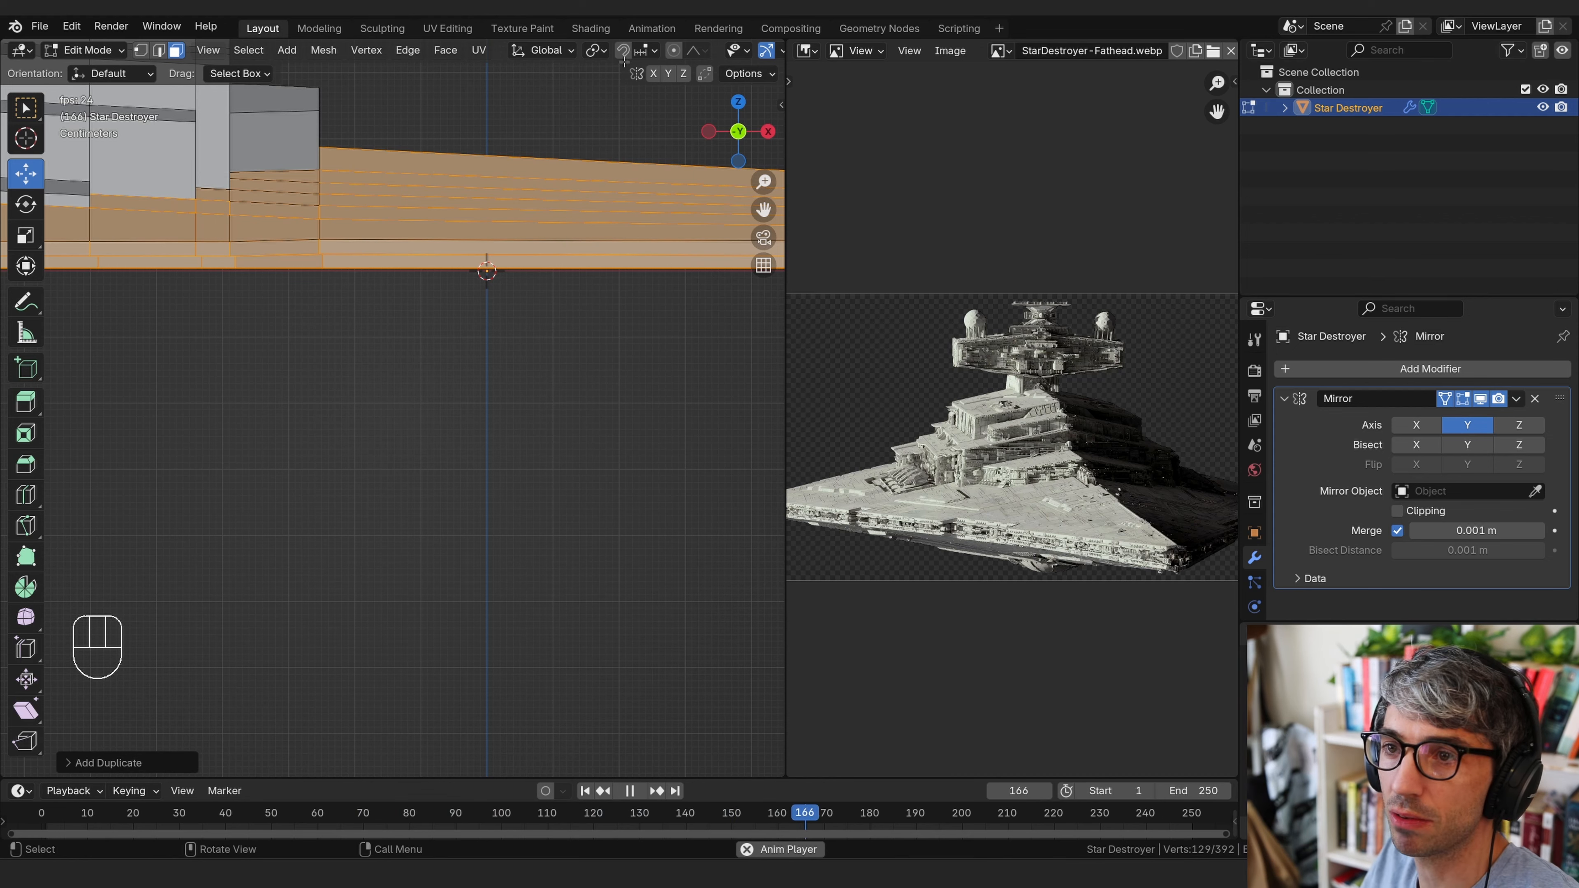
left_click(595, 50)
left_click(606, 114)
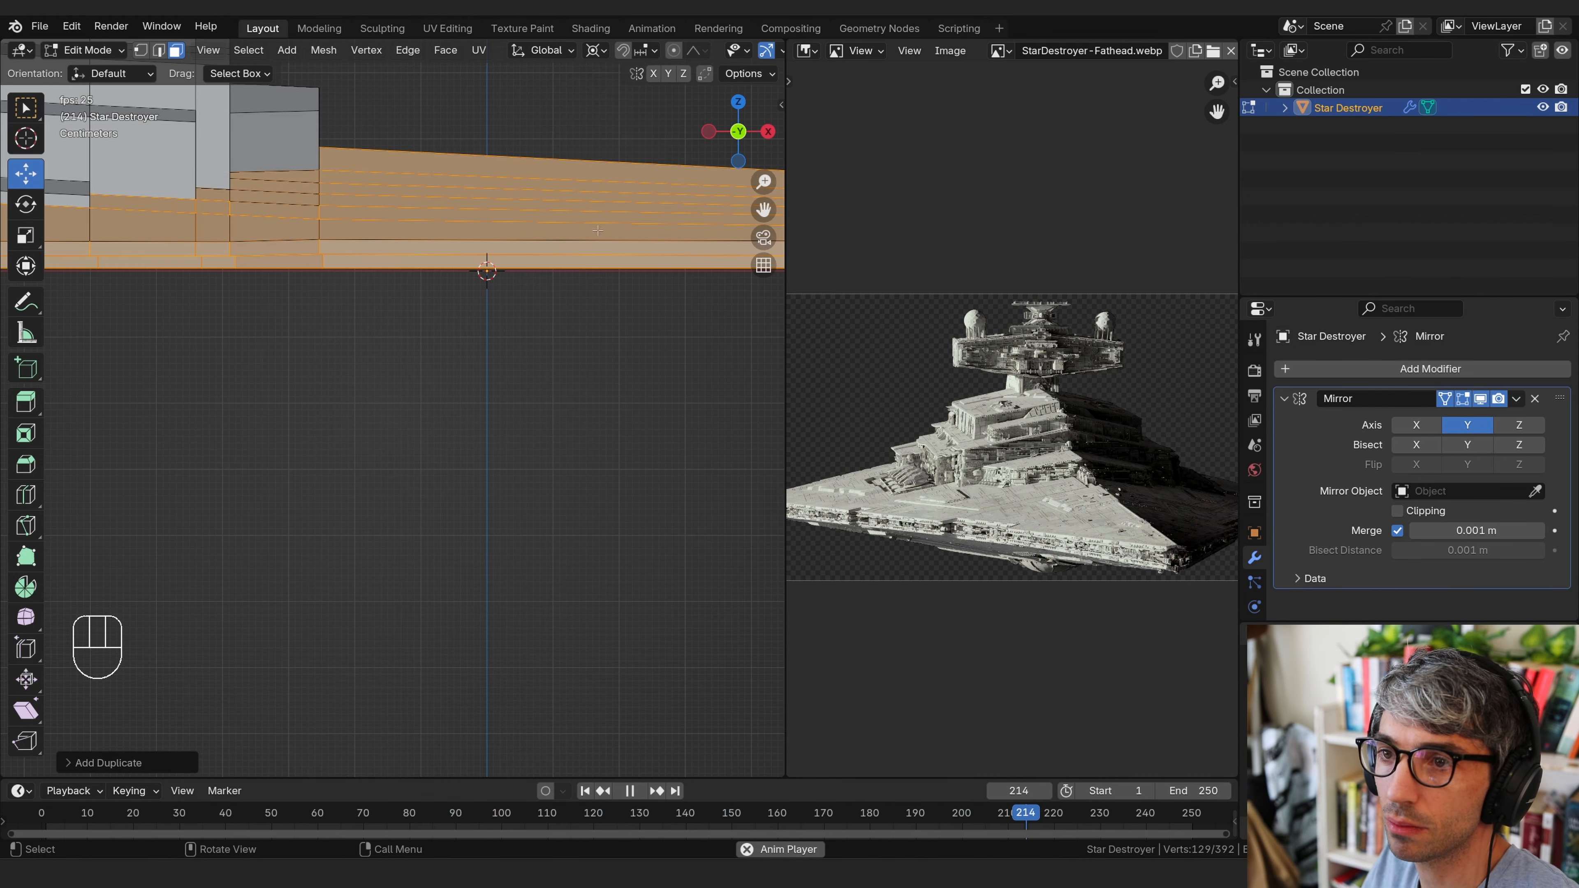
scroll(607, 324, "down", 5)
scroll(607, 324, "down", 1)
middle_click_drag(598, 327, 595, 313, "shift")
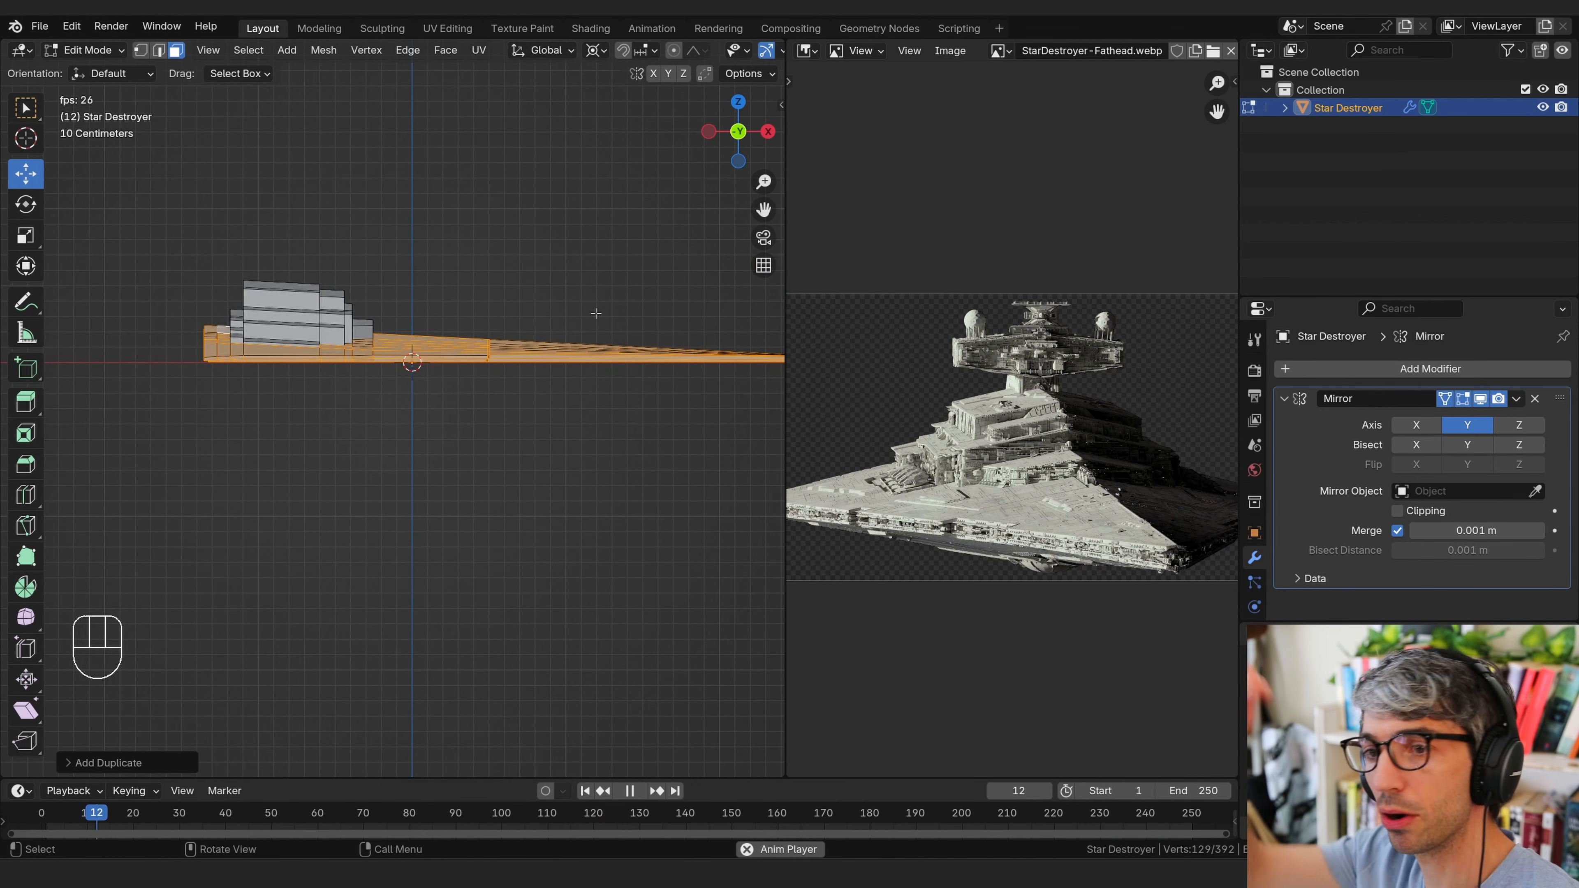
key("s")
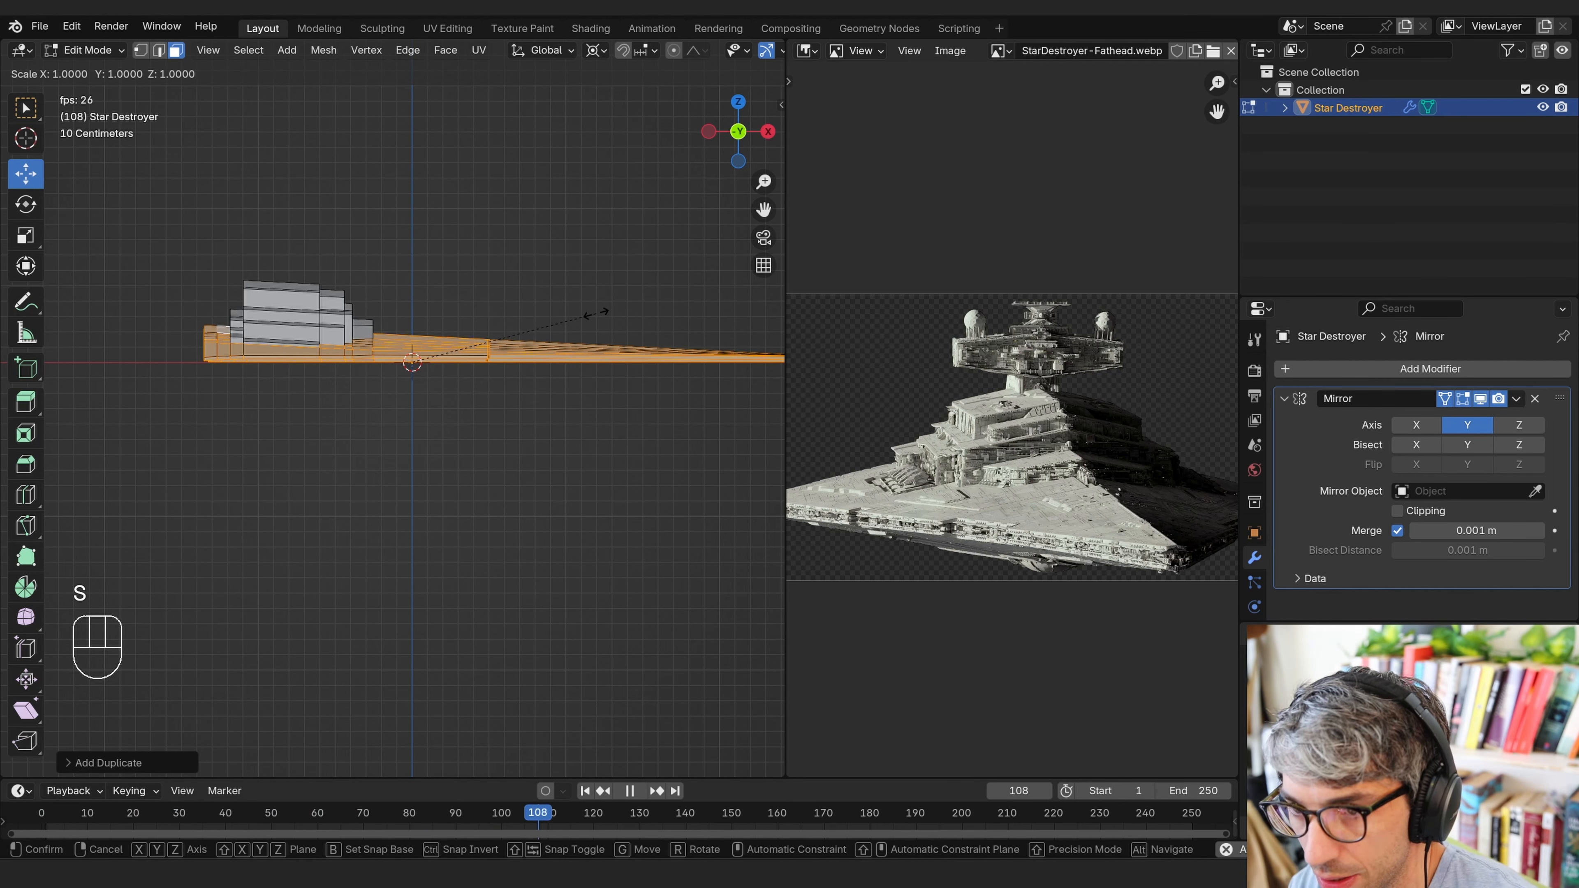
type("z")
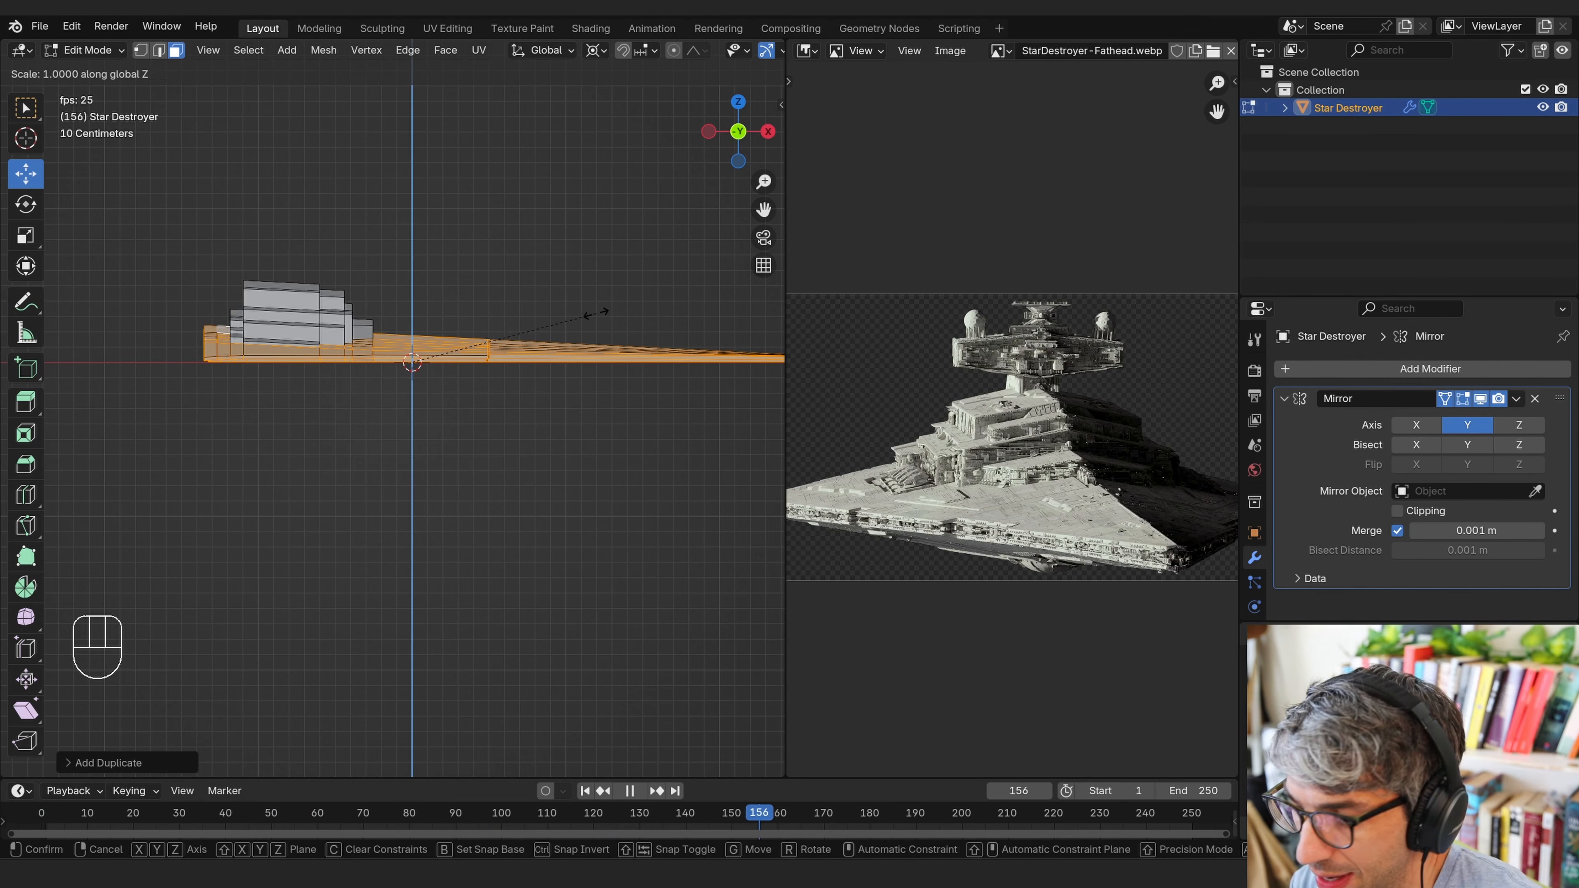
type("-1")
key("Return")
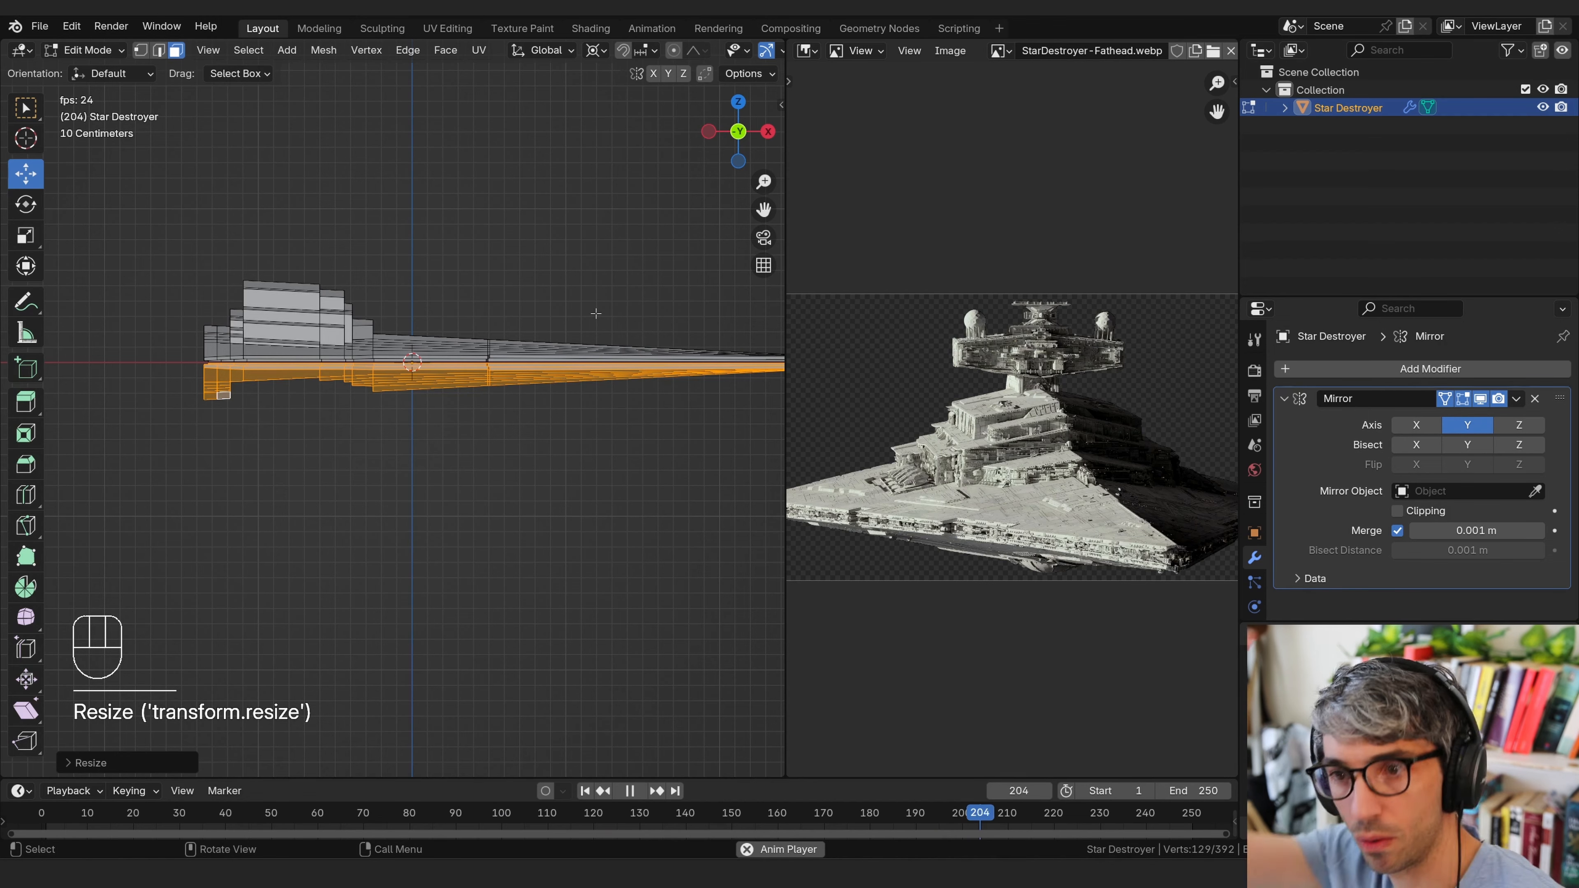
left_click(584, 541)
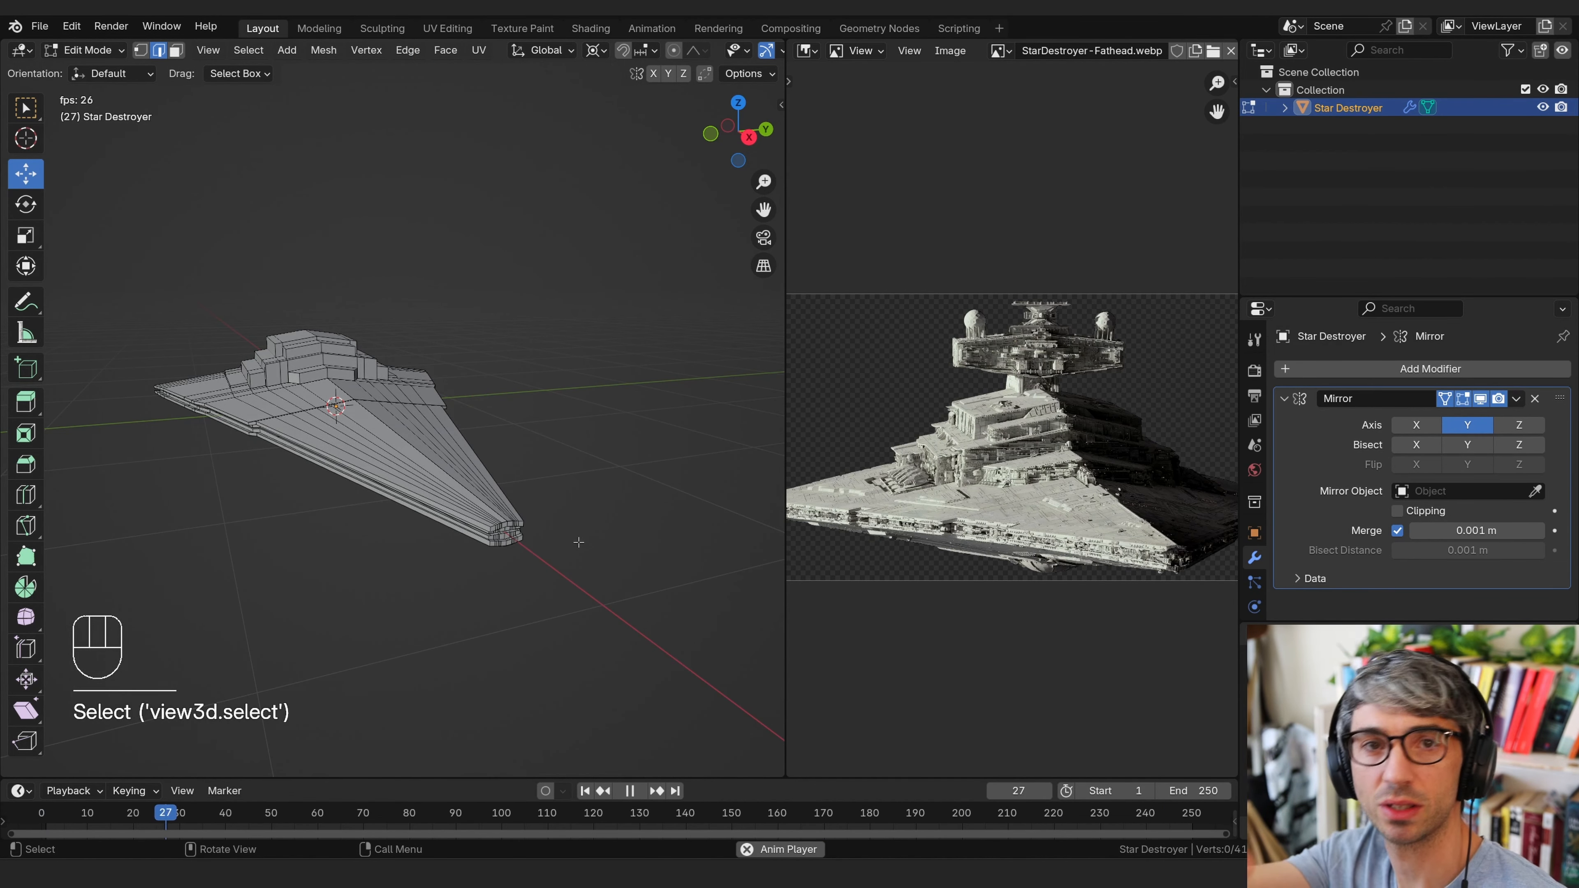
middle_click_drag(578, 542, 595, 585, "shift")
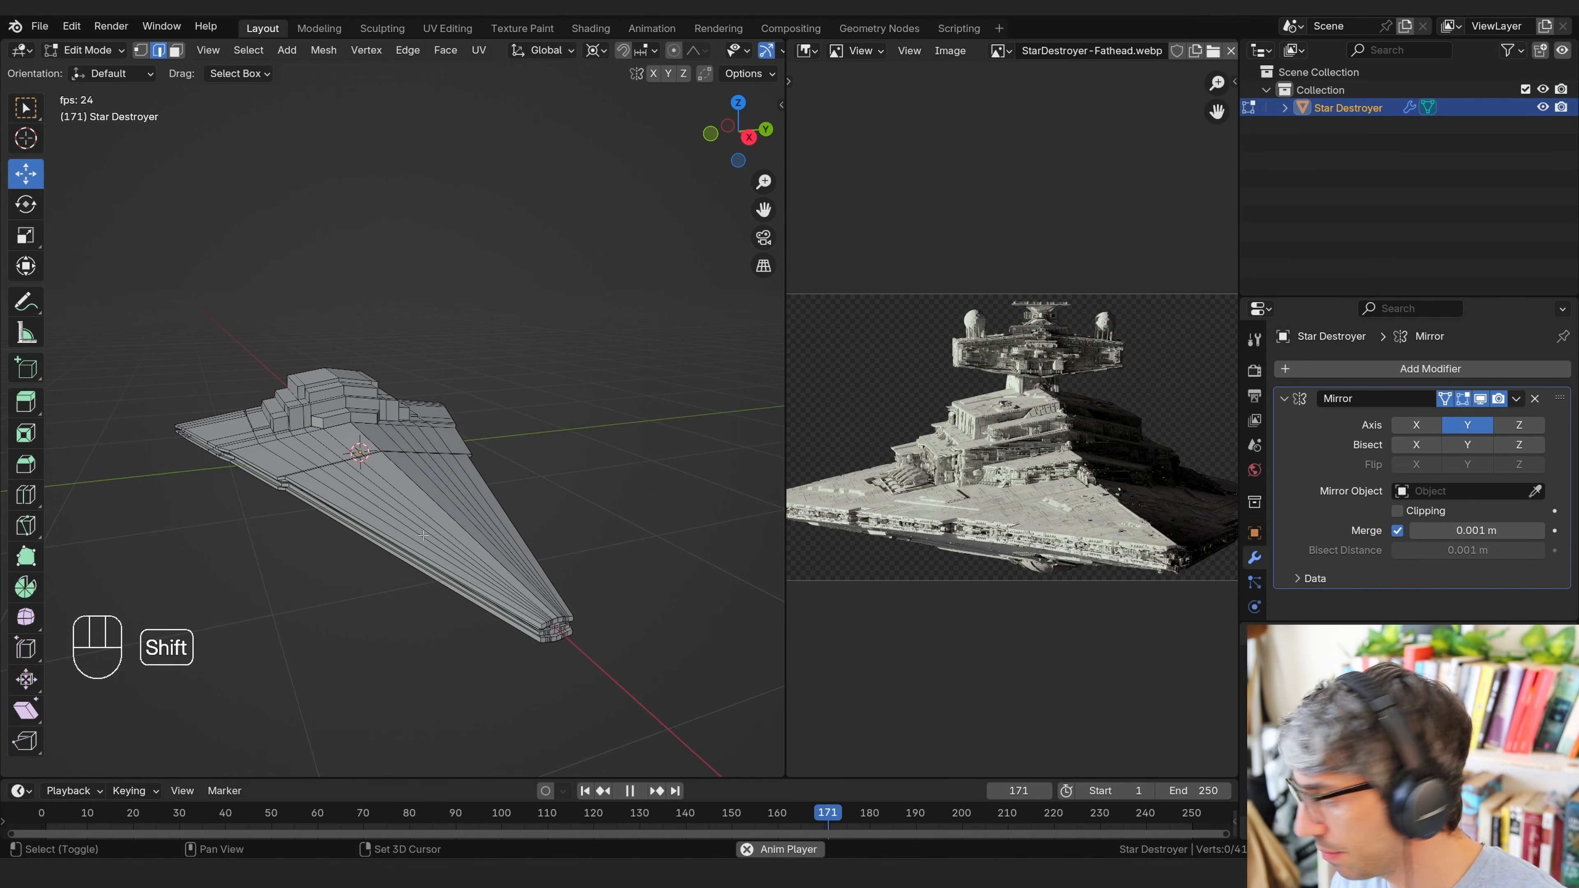
Select the whole mesh and merge its overlapping vertices by distance
key("a")
middle_click_drag(595, 585, 572, 505)
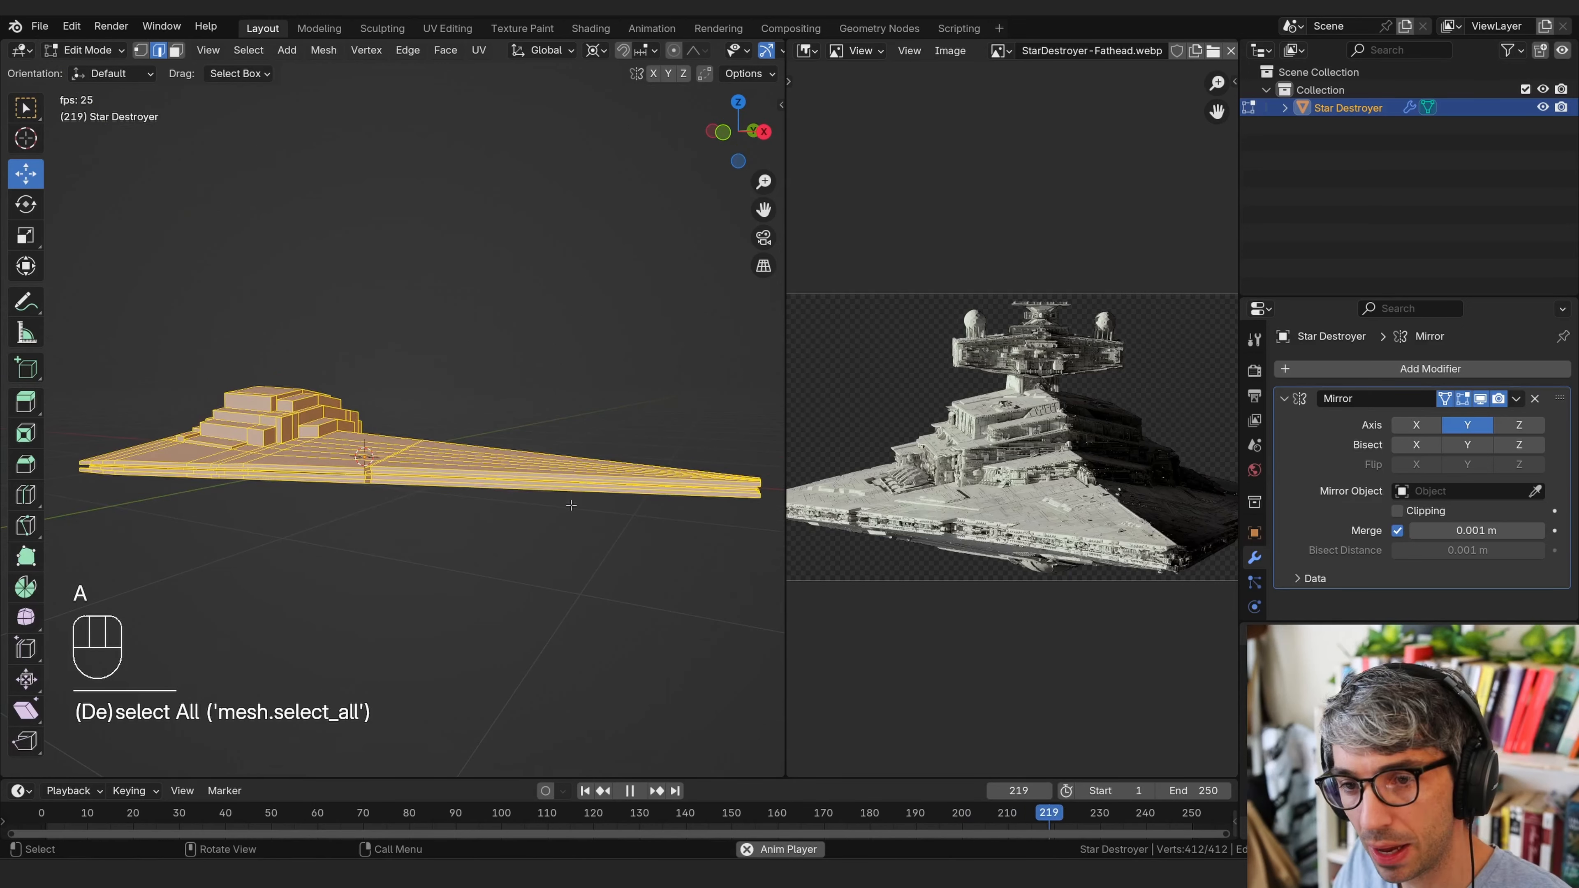
key("m")
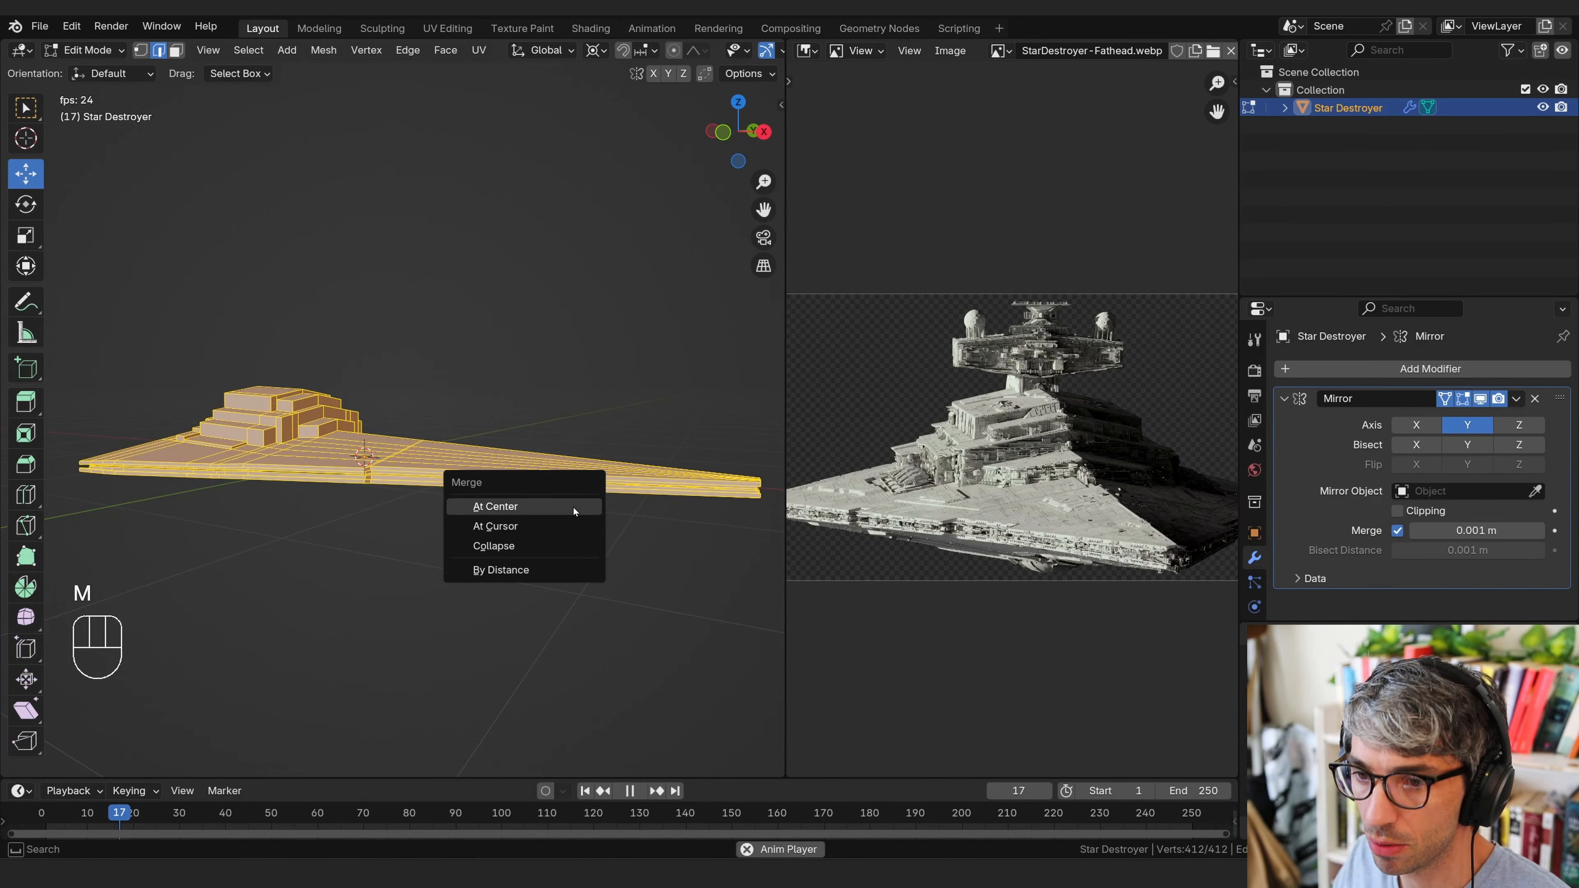
left_click(546, 569)
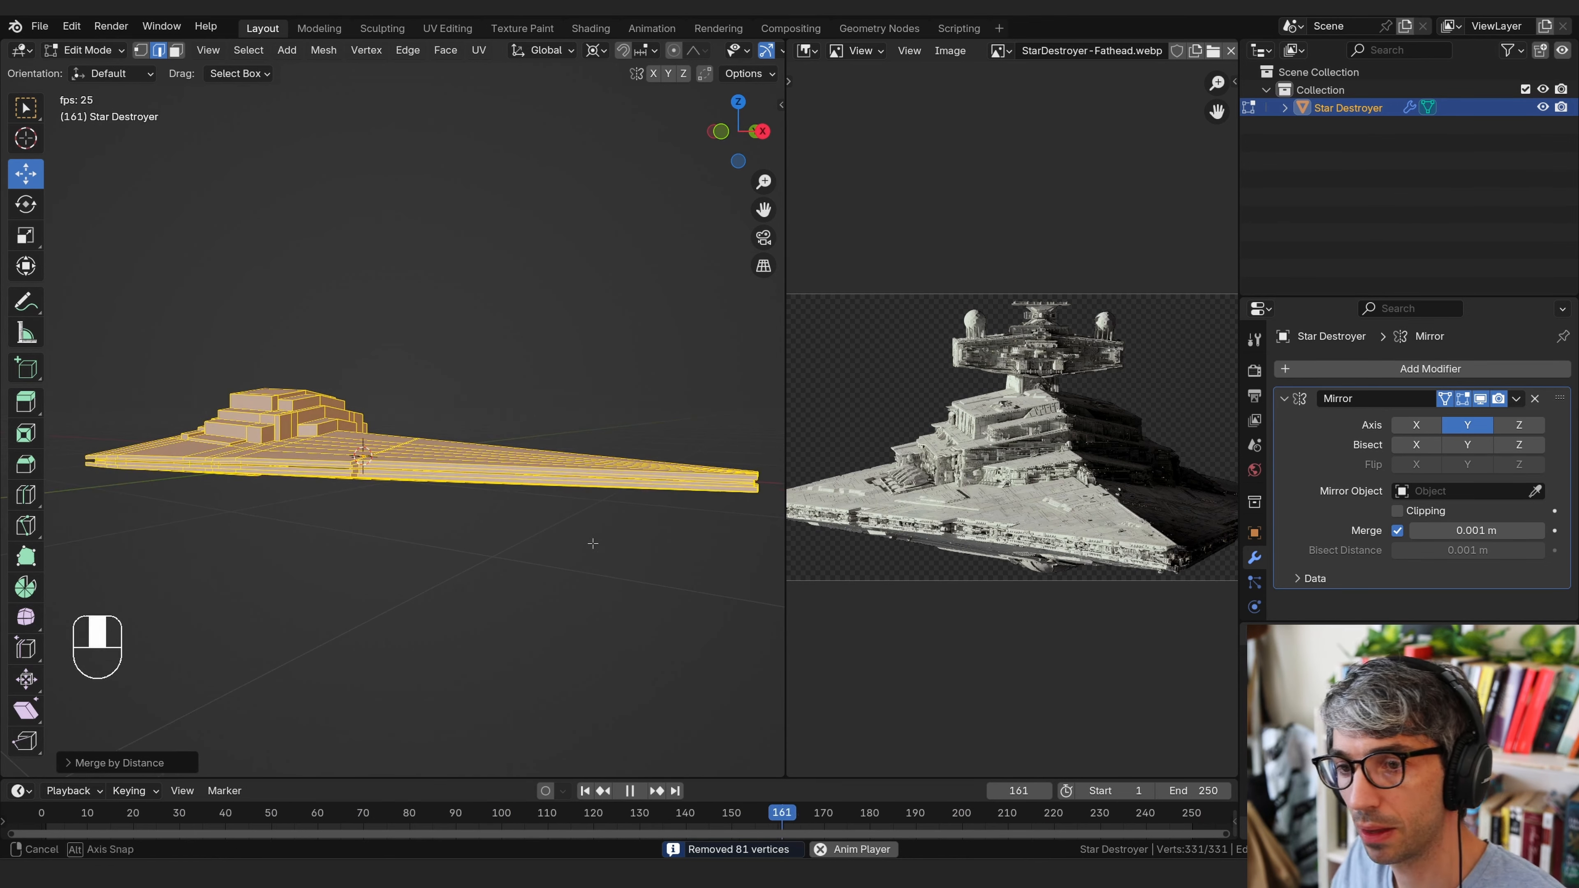
Select the two facing edge loops along the gap between the upper and lower hull and join them with Bridge Edge Loops
middle_click_drag(759, 735, 545, 604)
mouse_move(545, 605)
middle_mouse_down("shift")
mouse_move(564, 617)
mouse_move(518, 575)
mouse_move(545, 597)
middle_mouse_up("shift")
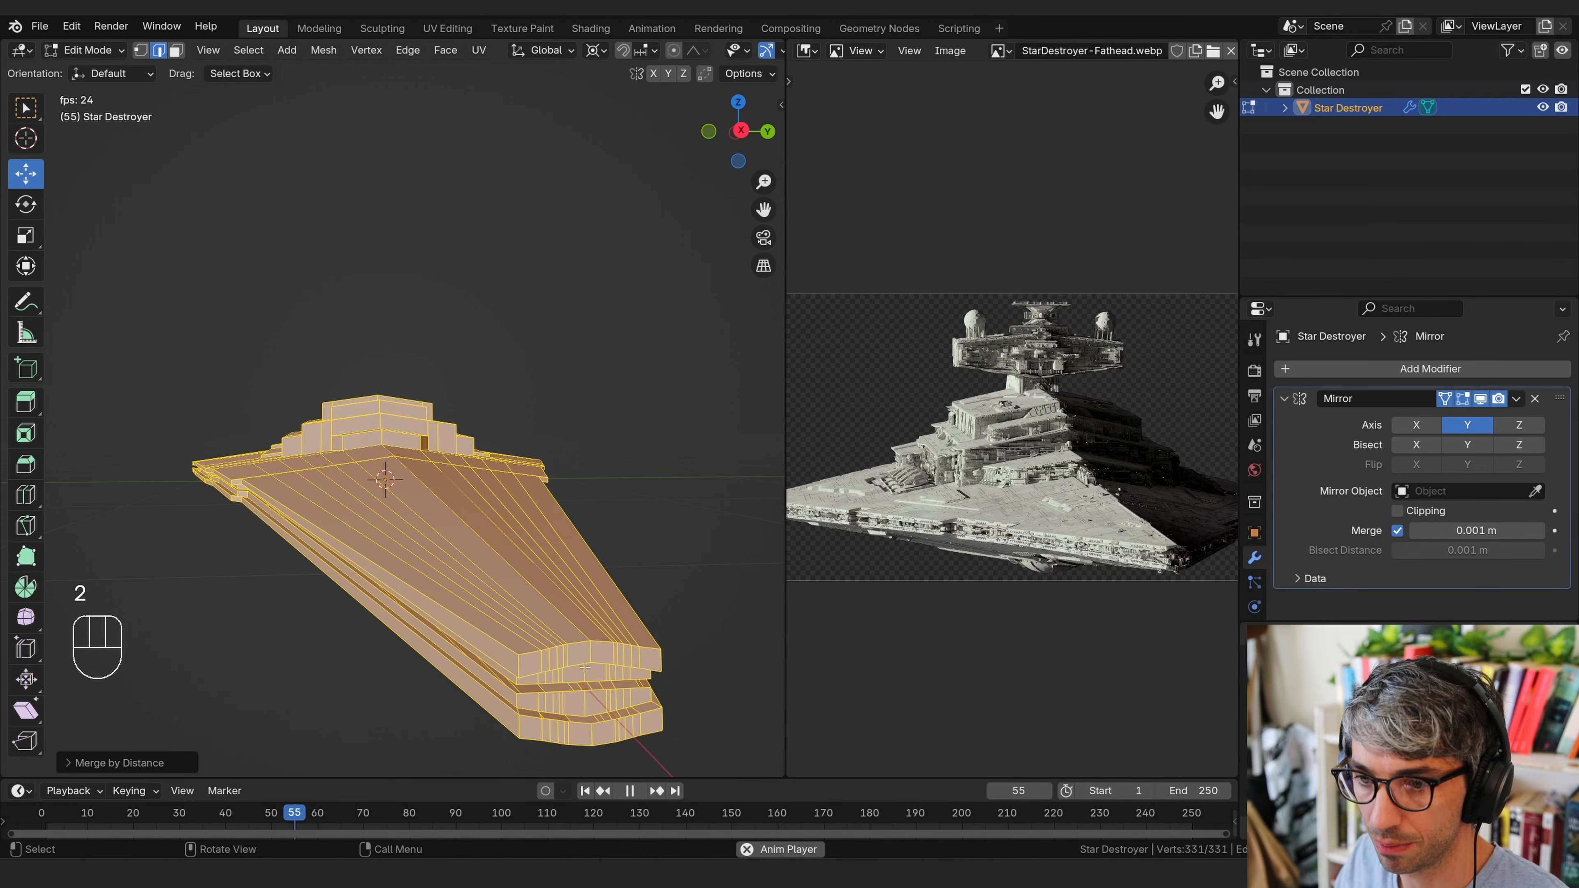
left_click(586, 551)
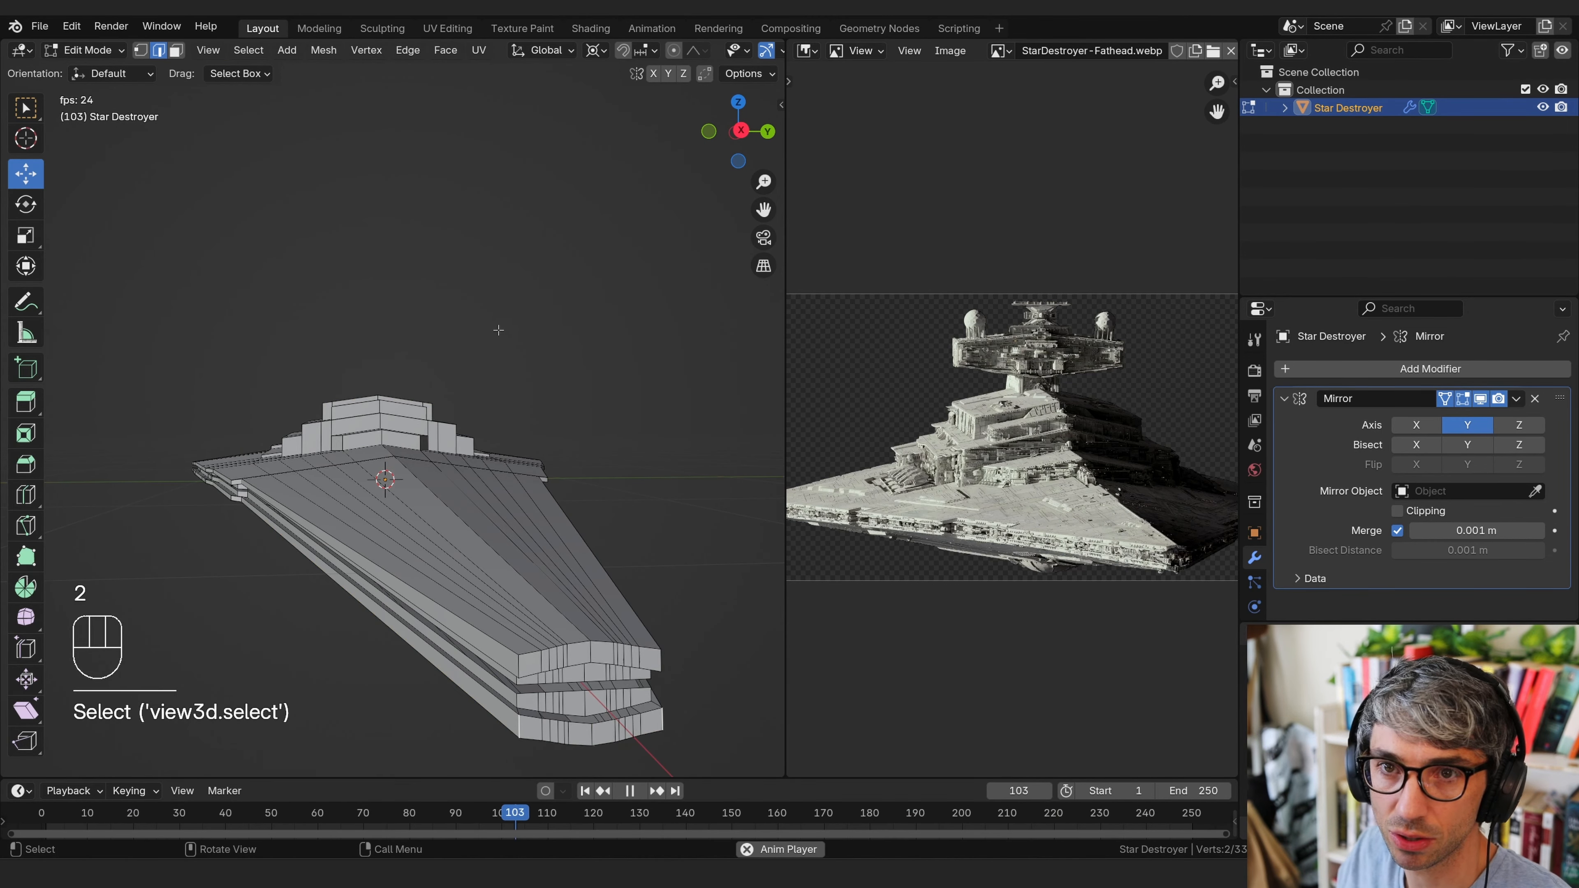
middle_click_drag(498, 330, 432, 539, "alt")
left_click(422, 627, "alt")
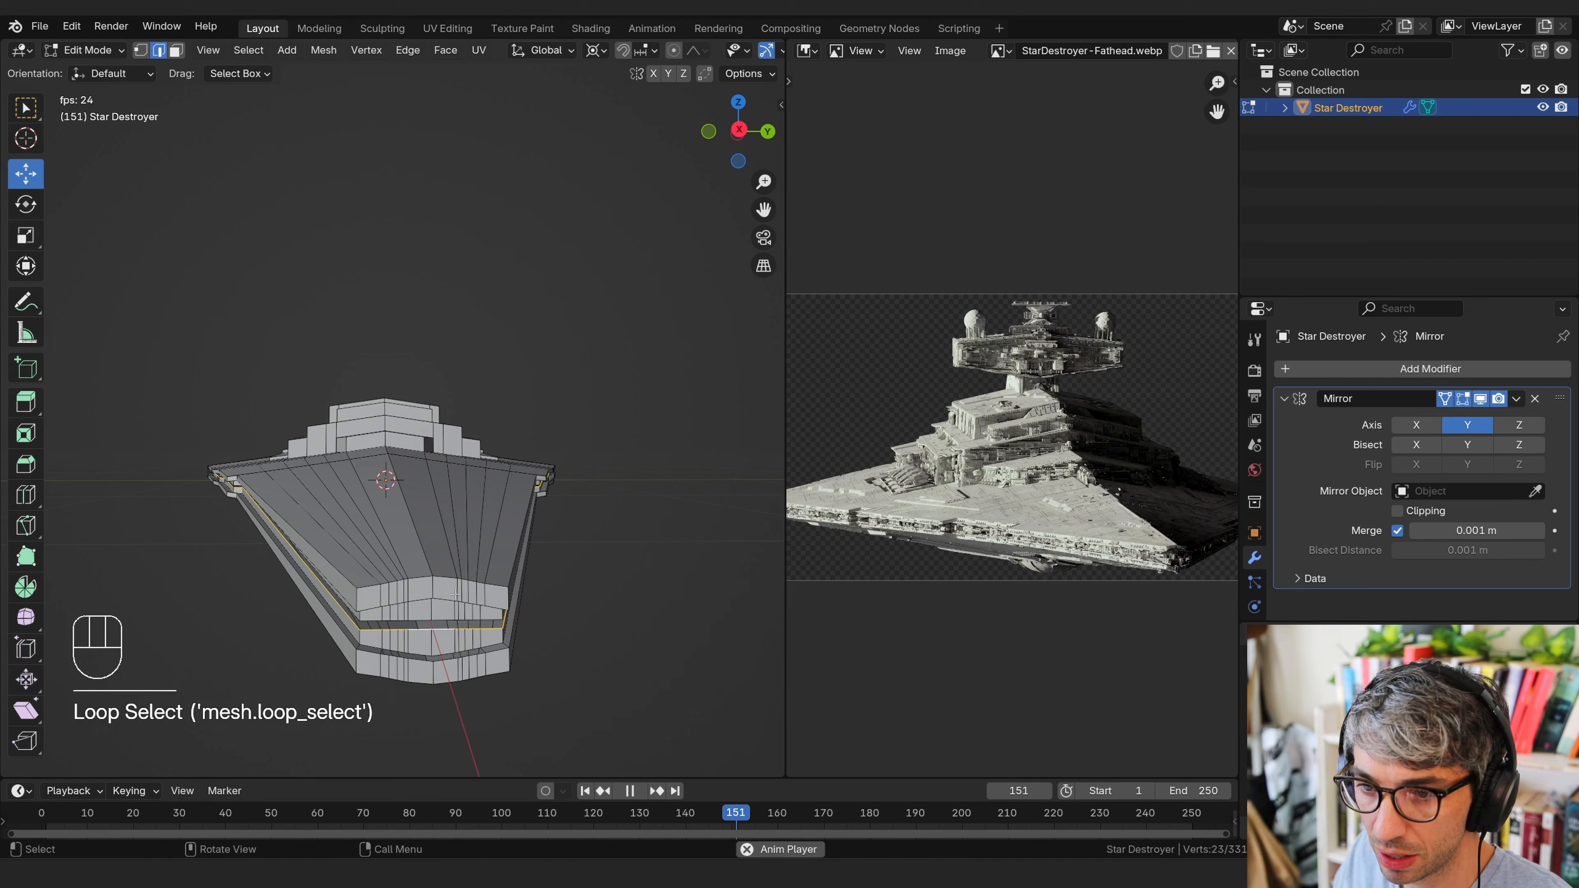
left_click(423, 620, "alt+shift")
middle_click_drag(423, 622, 482, 572)
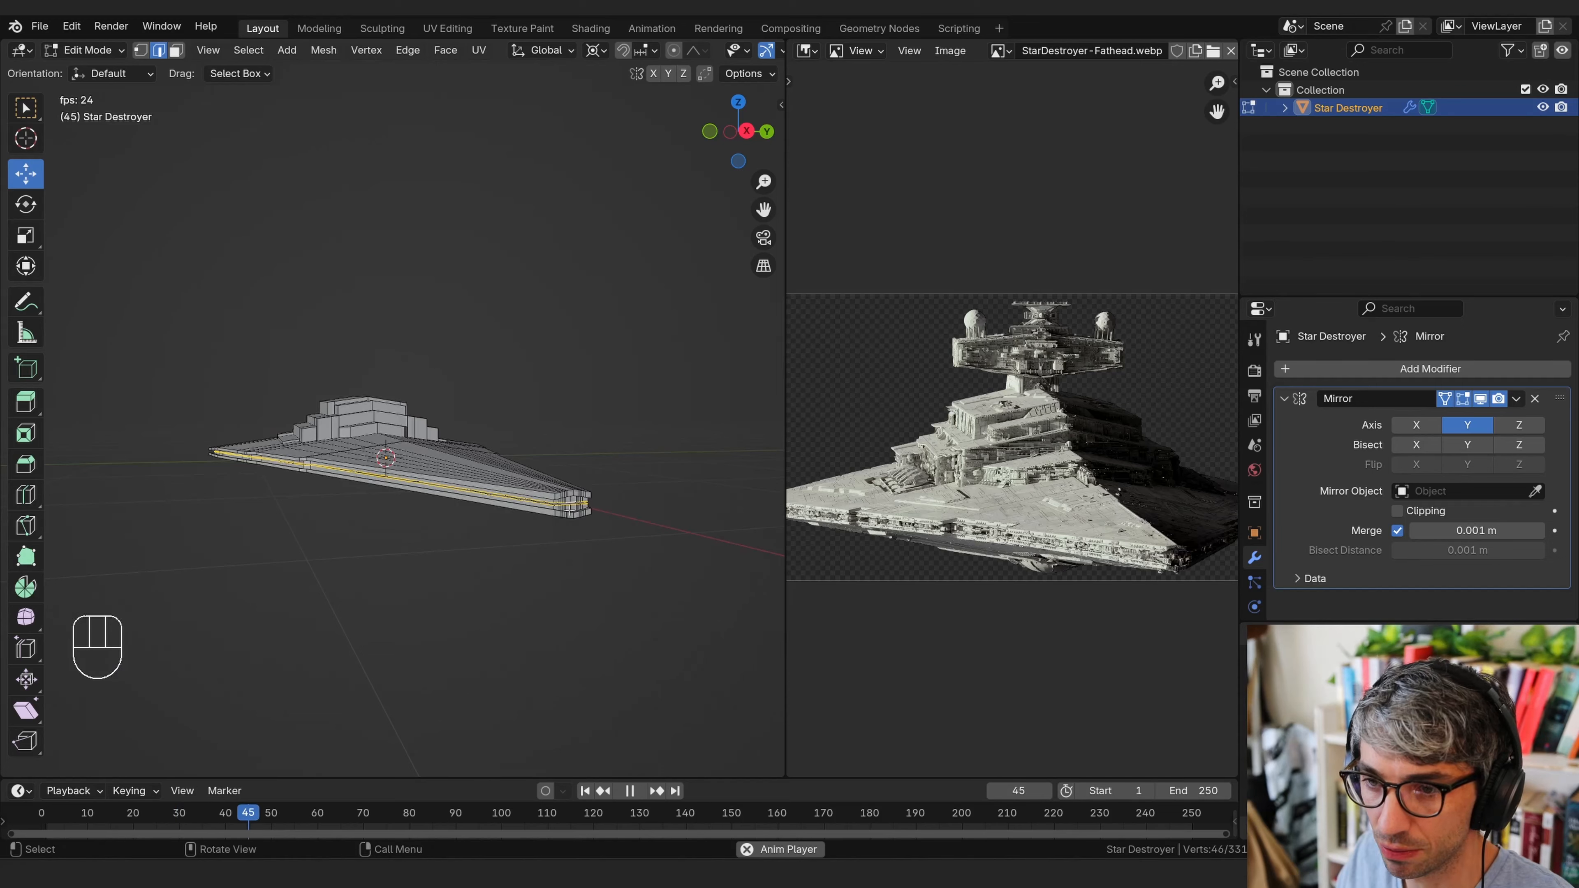
middle_click_drag(570, 506, 553, 534, "shift")
scroll(554, 543, "up", 1)
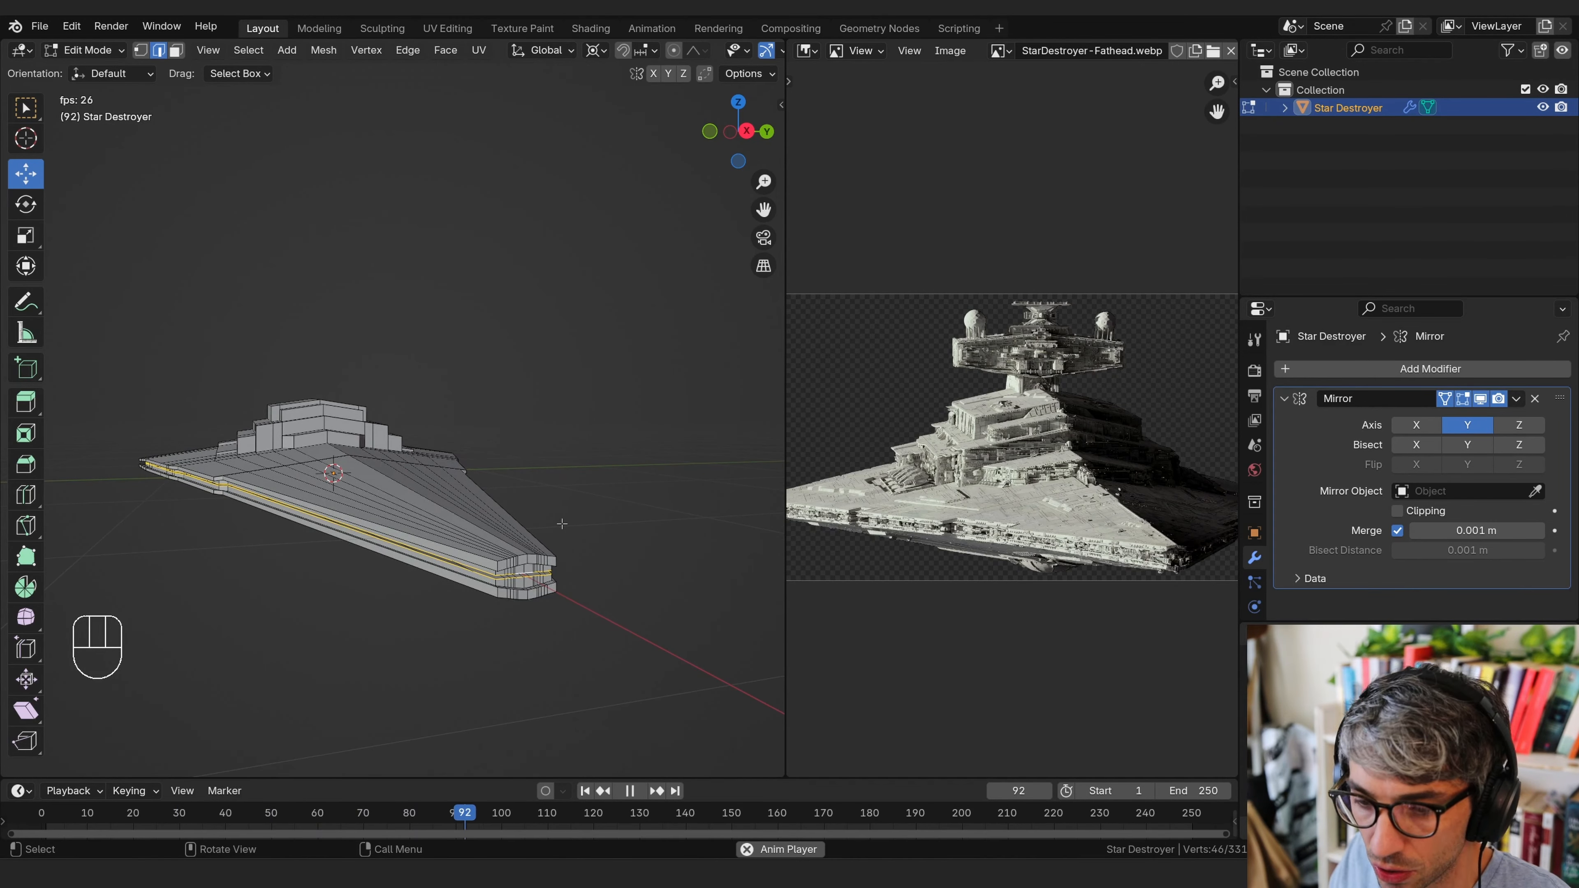
key("F3")
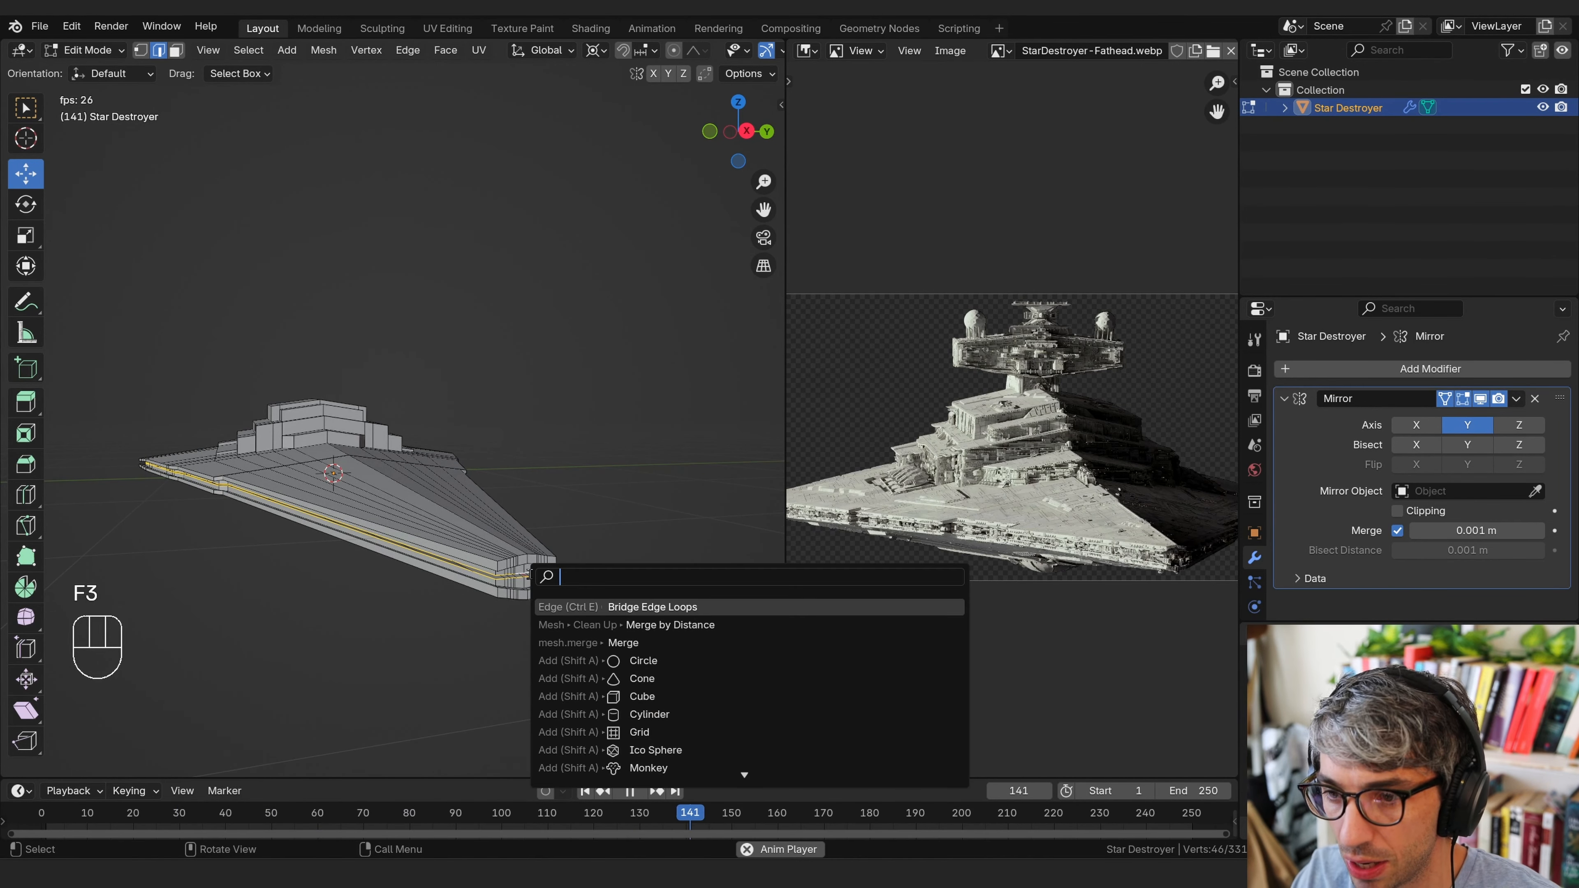
type("bridge")
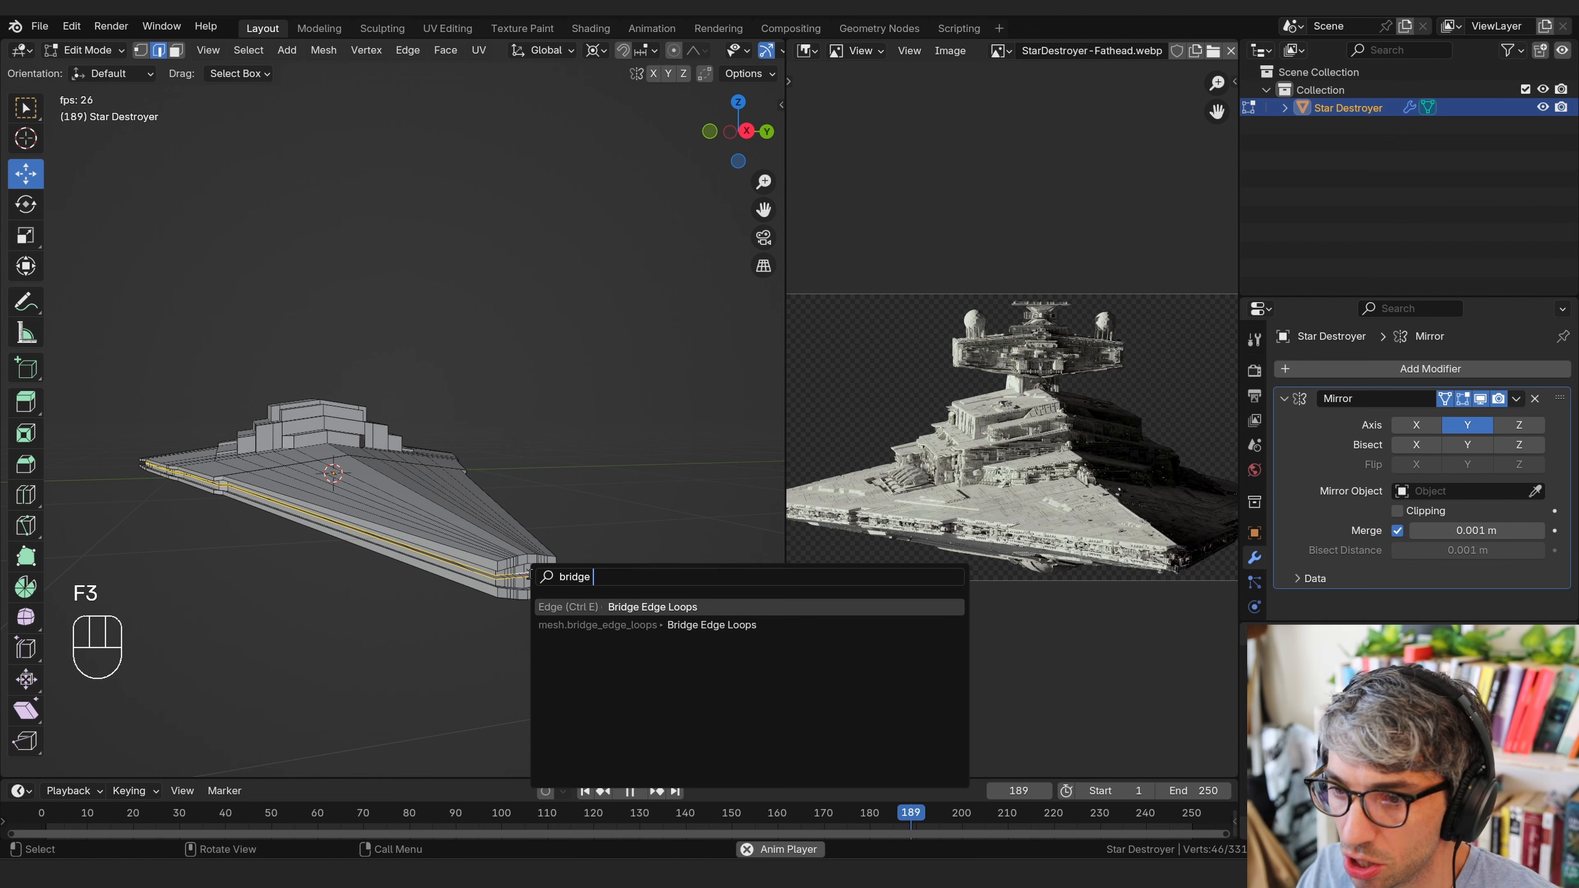
key("Return")
Inspect the hull's underside in Object Mode, return to Edit Mode and select the middle inner edges bordering the open stern
middle_click_drag(588, 571, 450, 603)
key("Tab")
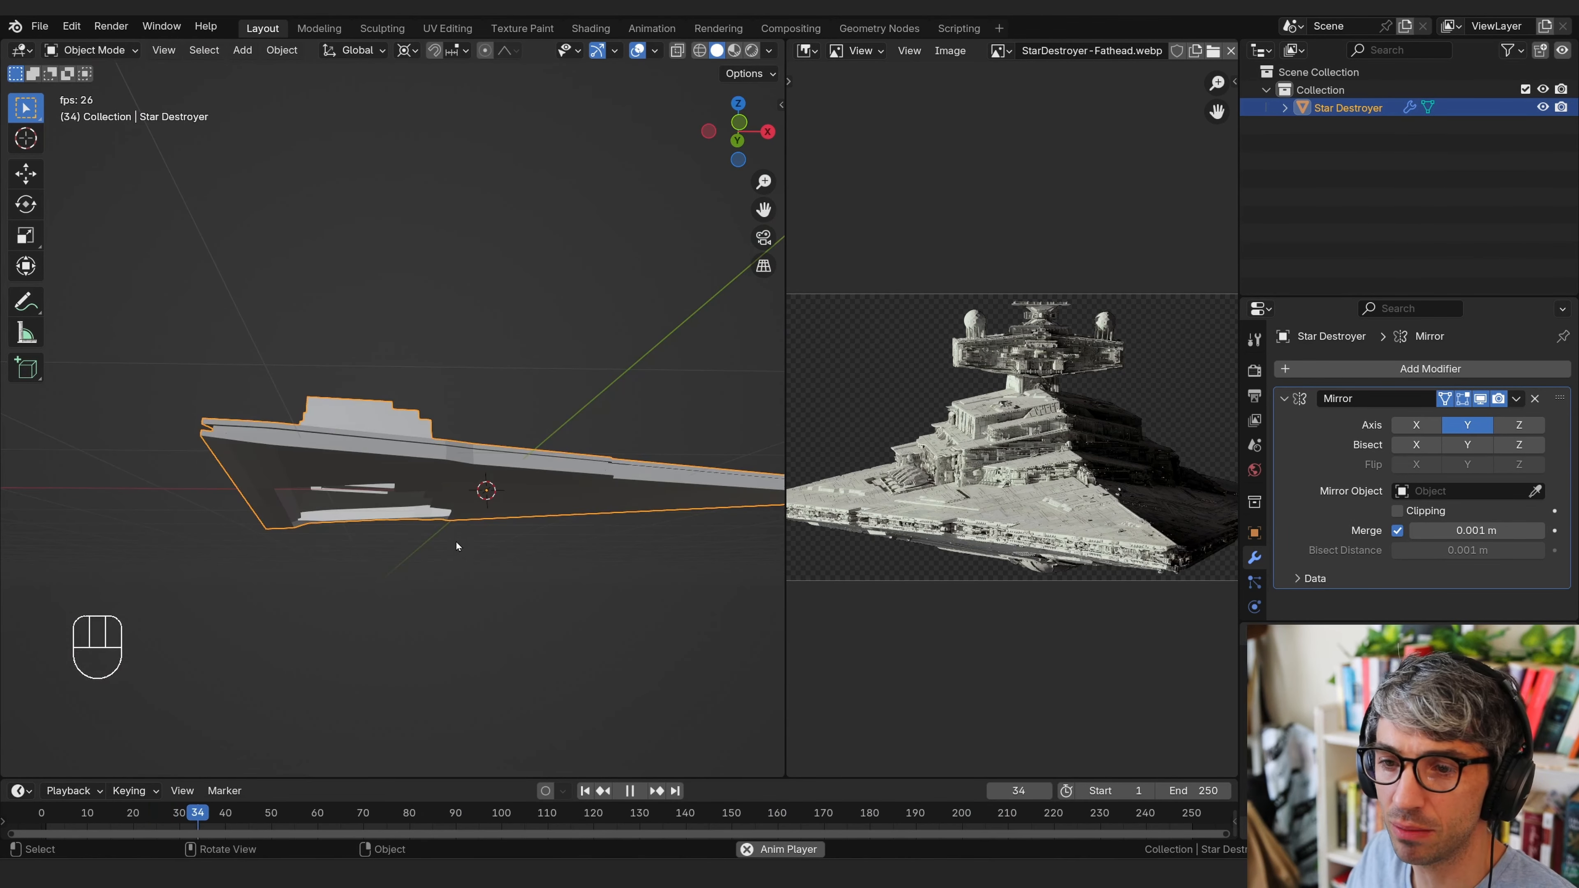
middle_click_drag(456, 542, 507, 404)
middle_click_drag(594, 383, 619, 489)
left_click(573, 486)
key("Tab")
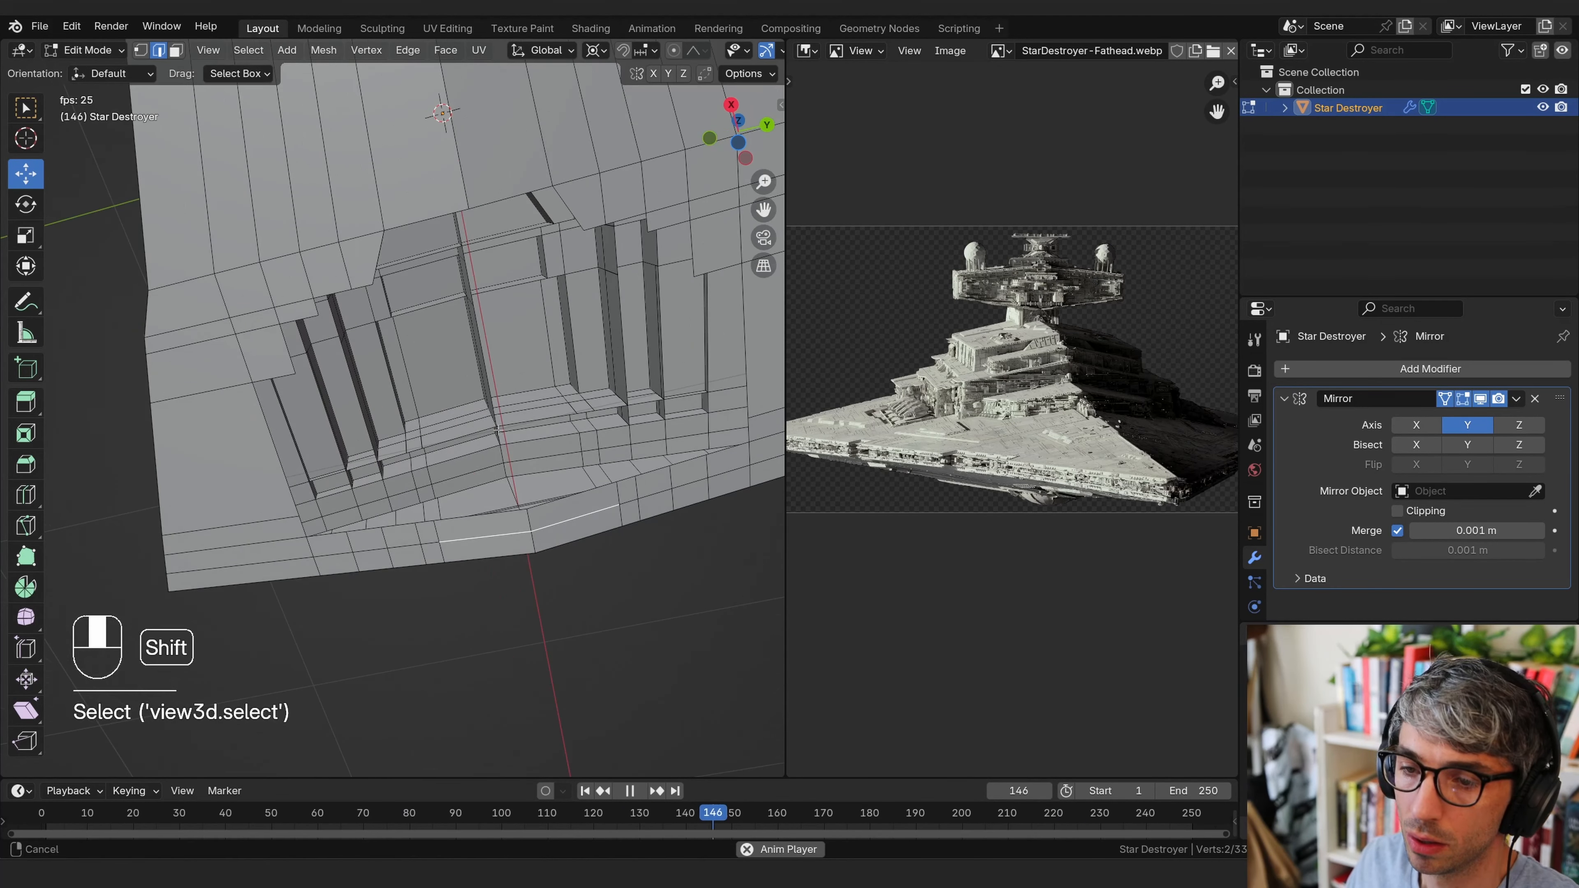
left_click(484, 511)
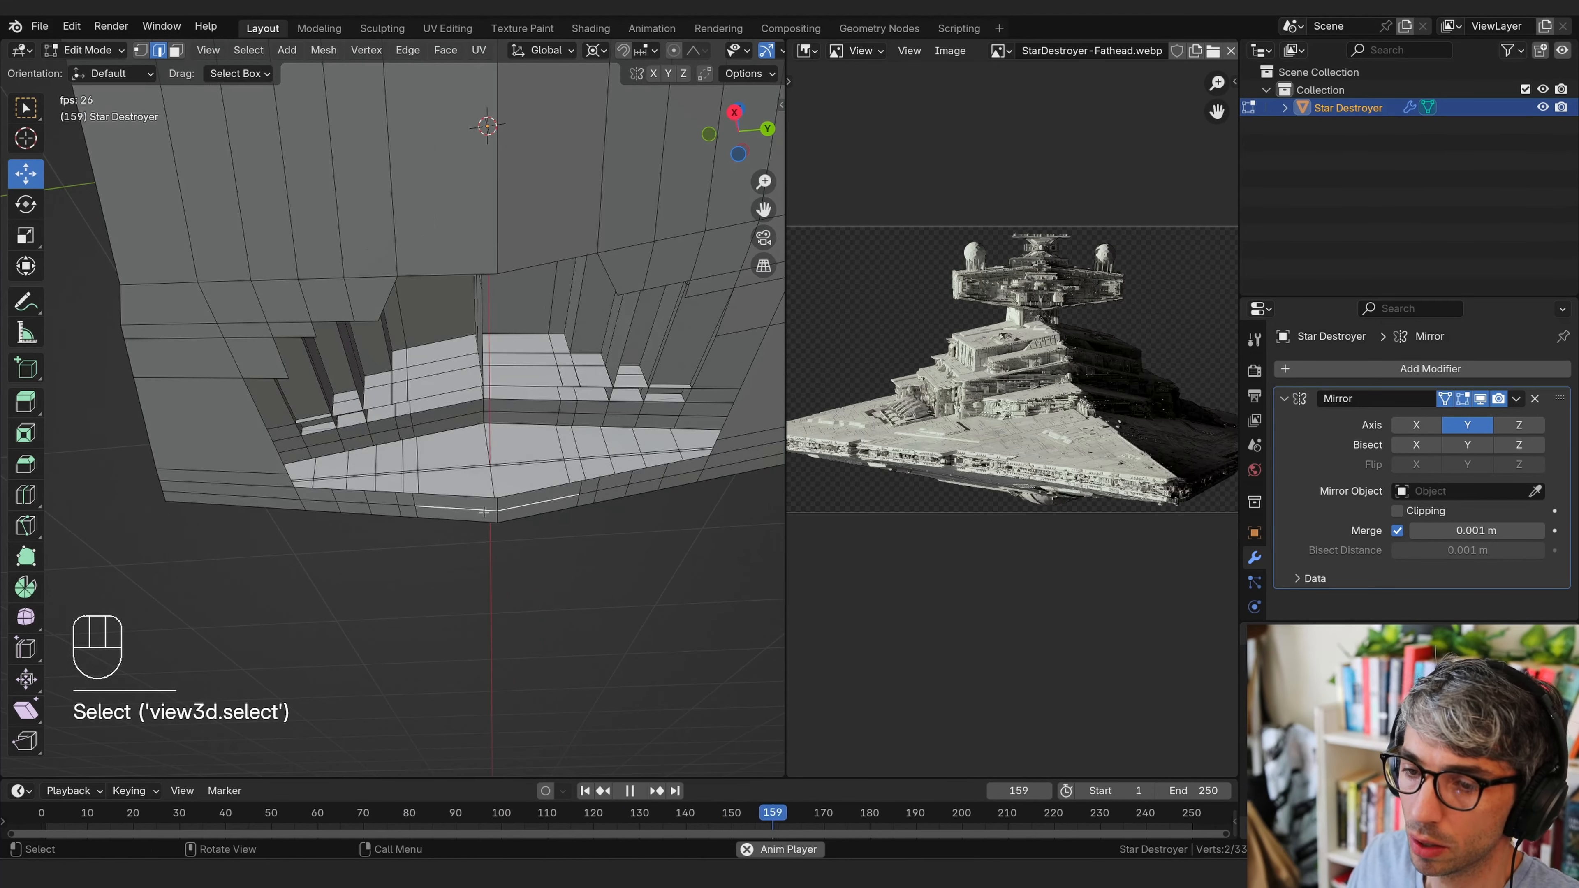
left_click(400, 493)
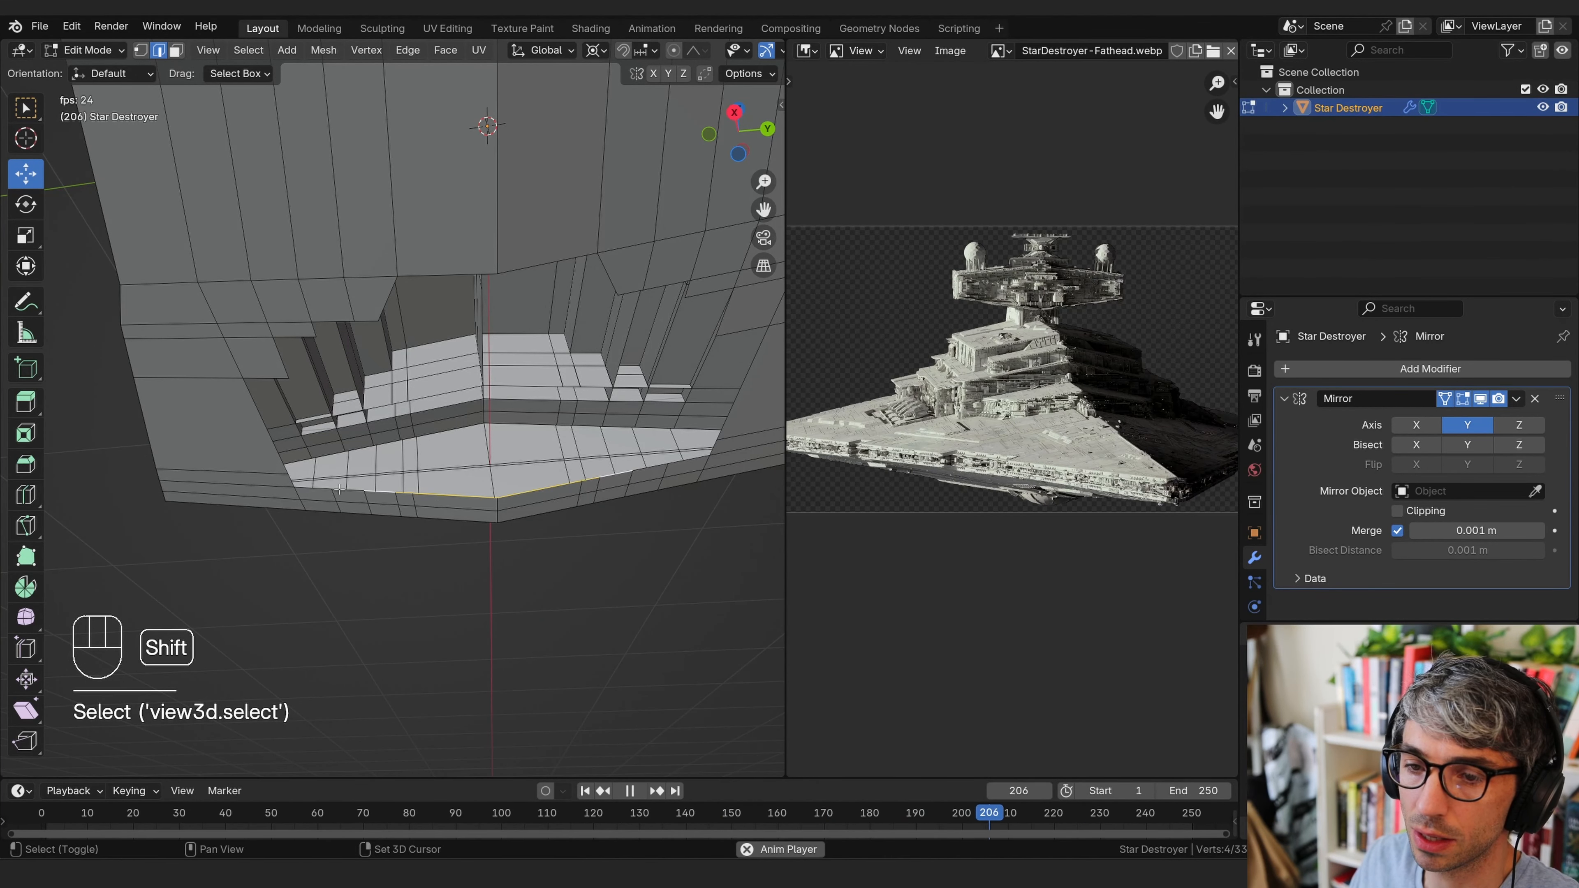
Select the chain of edges along the near lower rim of the hull's underside opening and extrude it in place
left_click(313, 486, "shift")
middle_click_drag(312, 487, 610, 477)
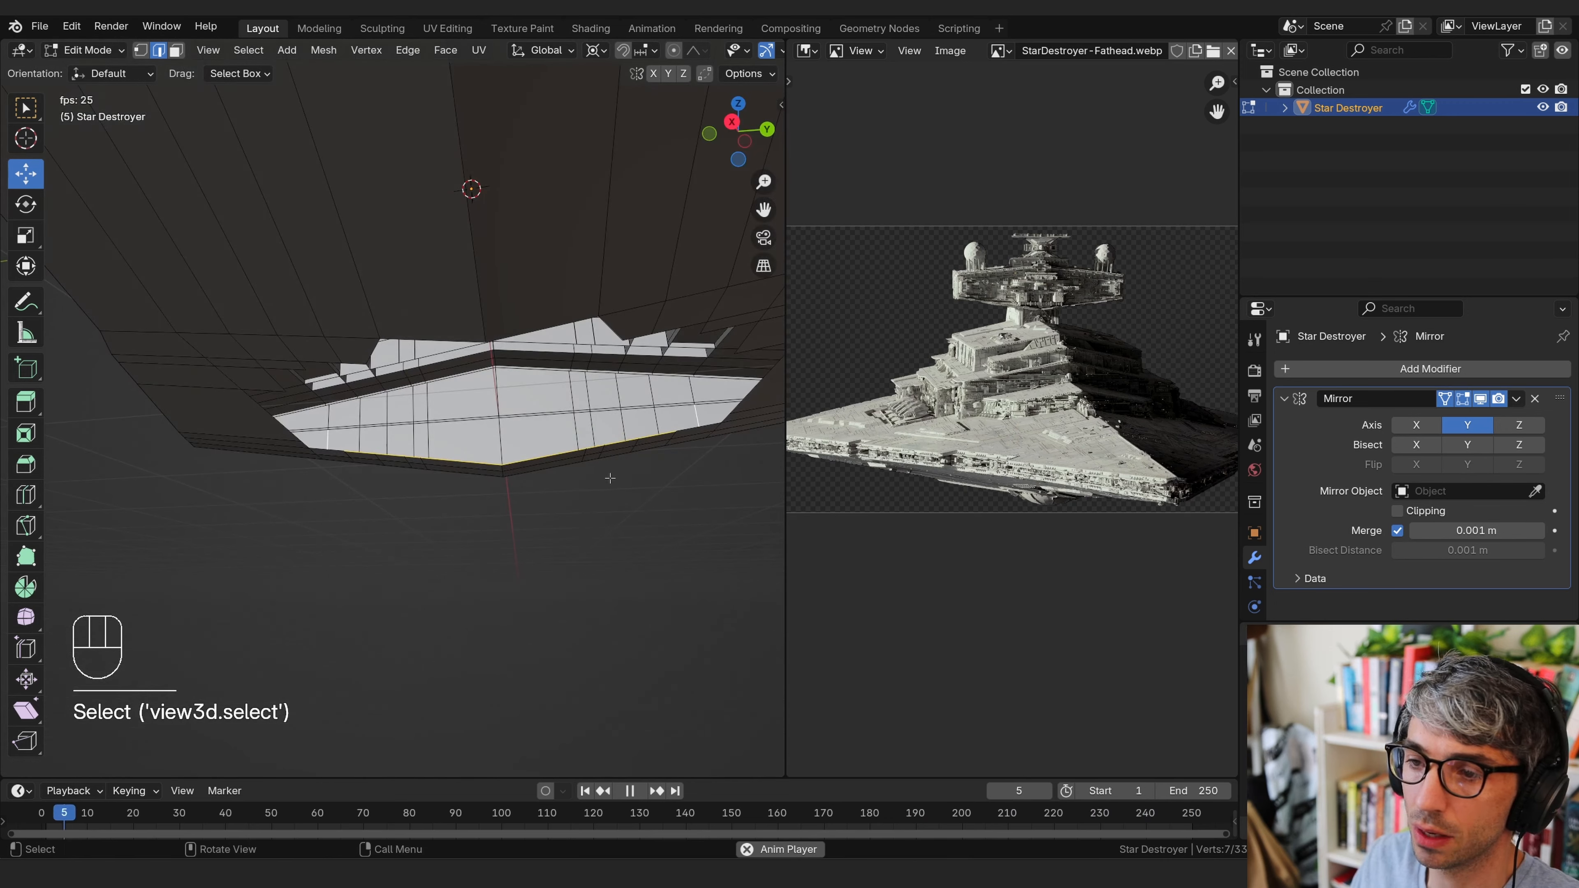
key("c")
left_click(694, 414, "shift")
right_click(511, 511)
middle_click_drag(511, 511, 536, 401)
left_click(284, 528)
middle_click_drag(284, 527, 590, 547)
key("e")
right_click(503, 611)
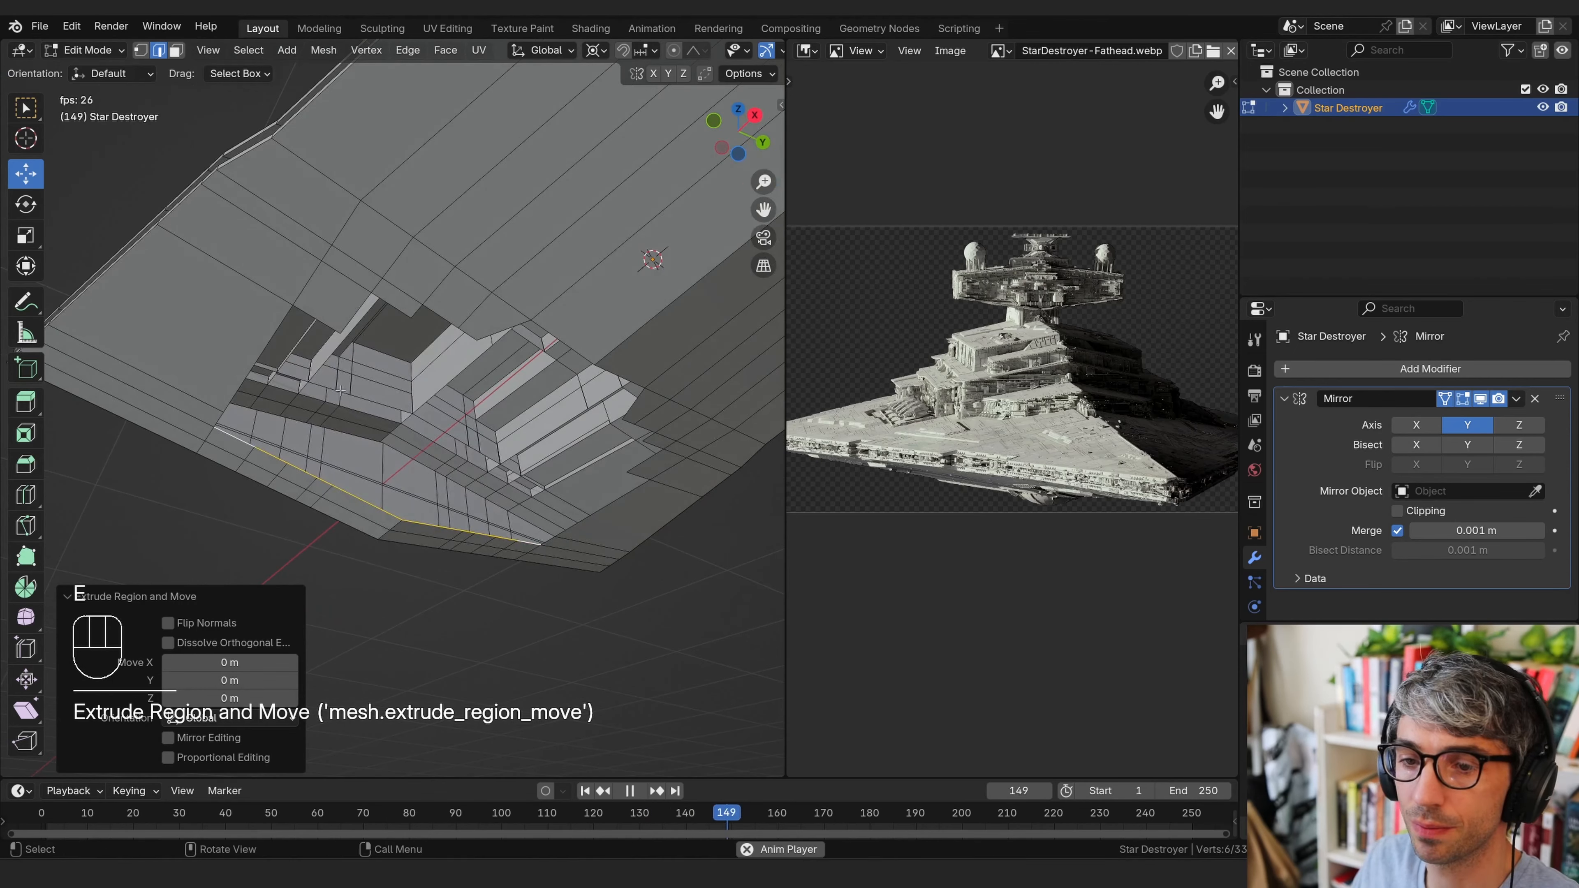
key("g")
key("x")
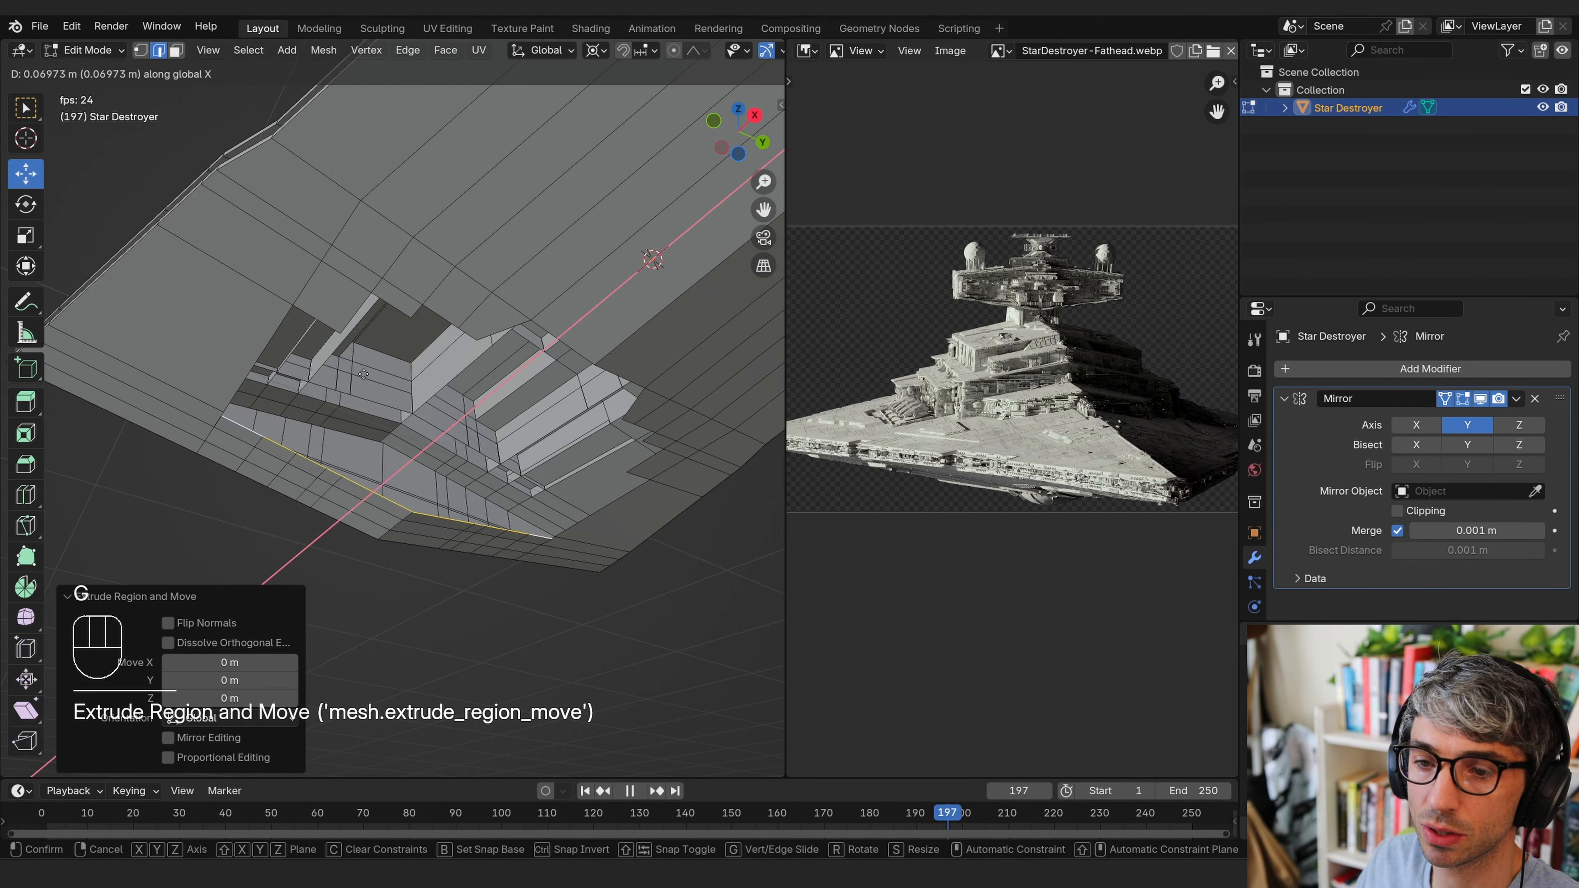
right_click(219, 410)
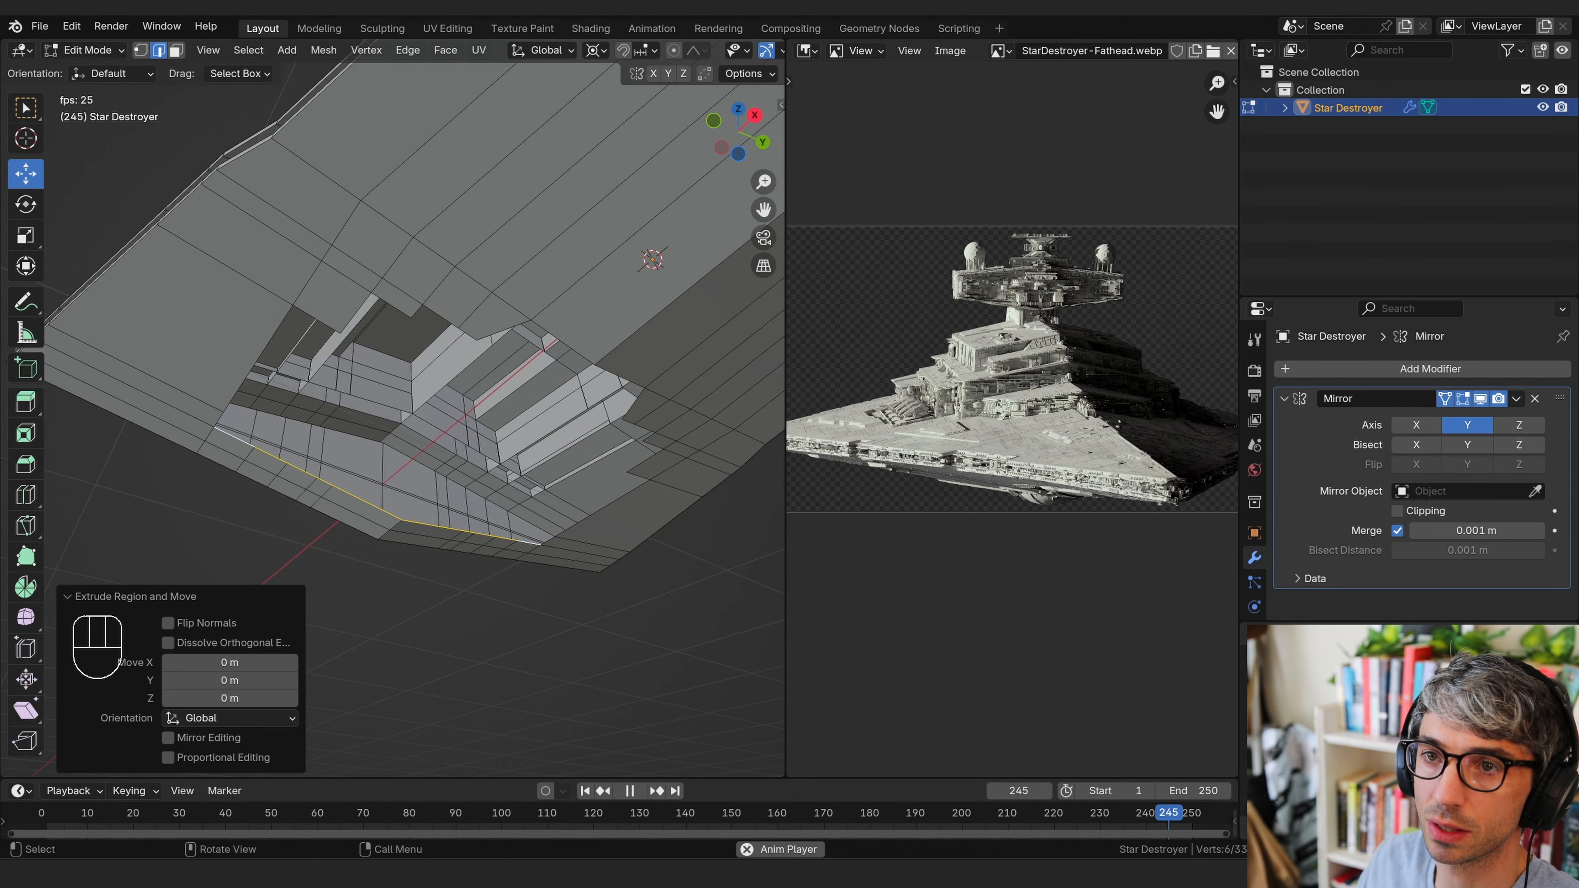
Set the snap target to Vertex and move the extruded edges about 0.085 m along X onto the matching vertex
left_click(647, 51)
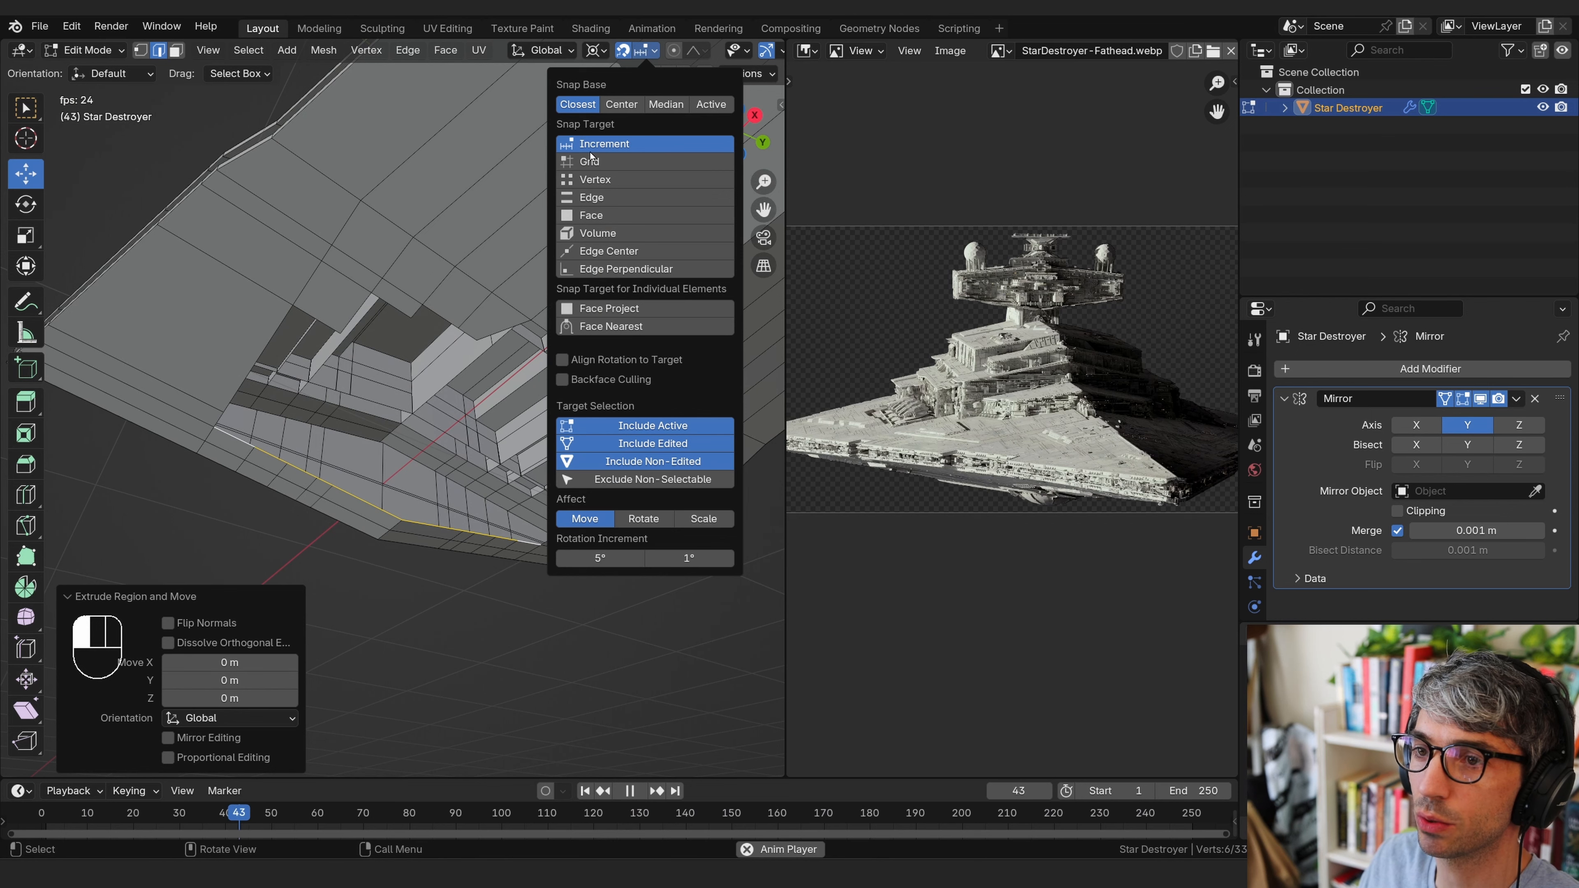
left_click(595, 179)
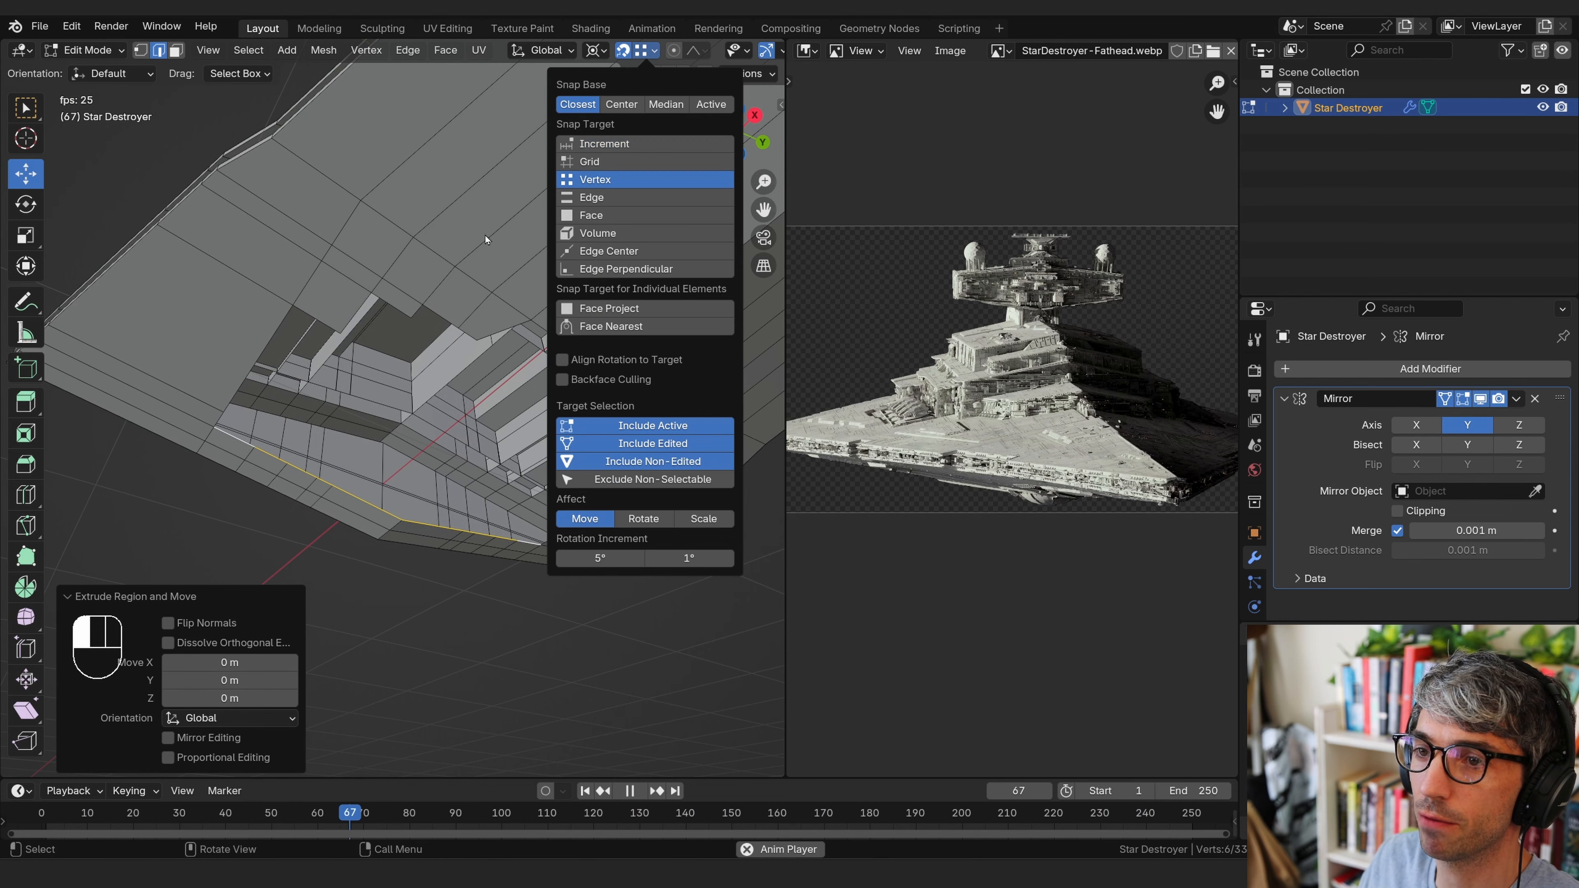
key("g")
left_click(219, 411)
mouse_move(219, 411)
middle_mouse_down()
mouse_move(224, 460)
mouse_move(227, 439)
mouse_move(208, 435)
middle_mouse_up()
Extrude the rim edges again and snap the new edges to the next row of vertices across the opening
key("e")
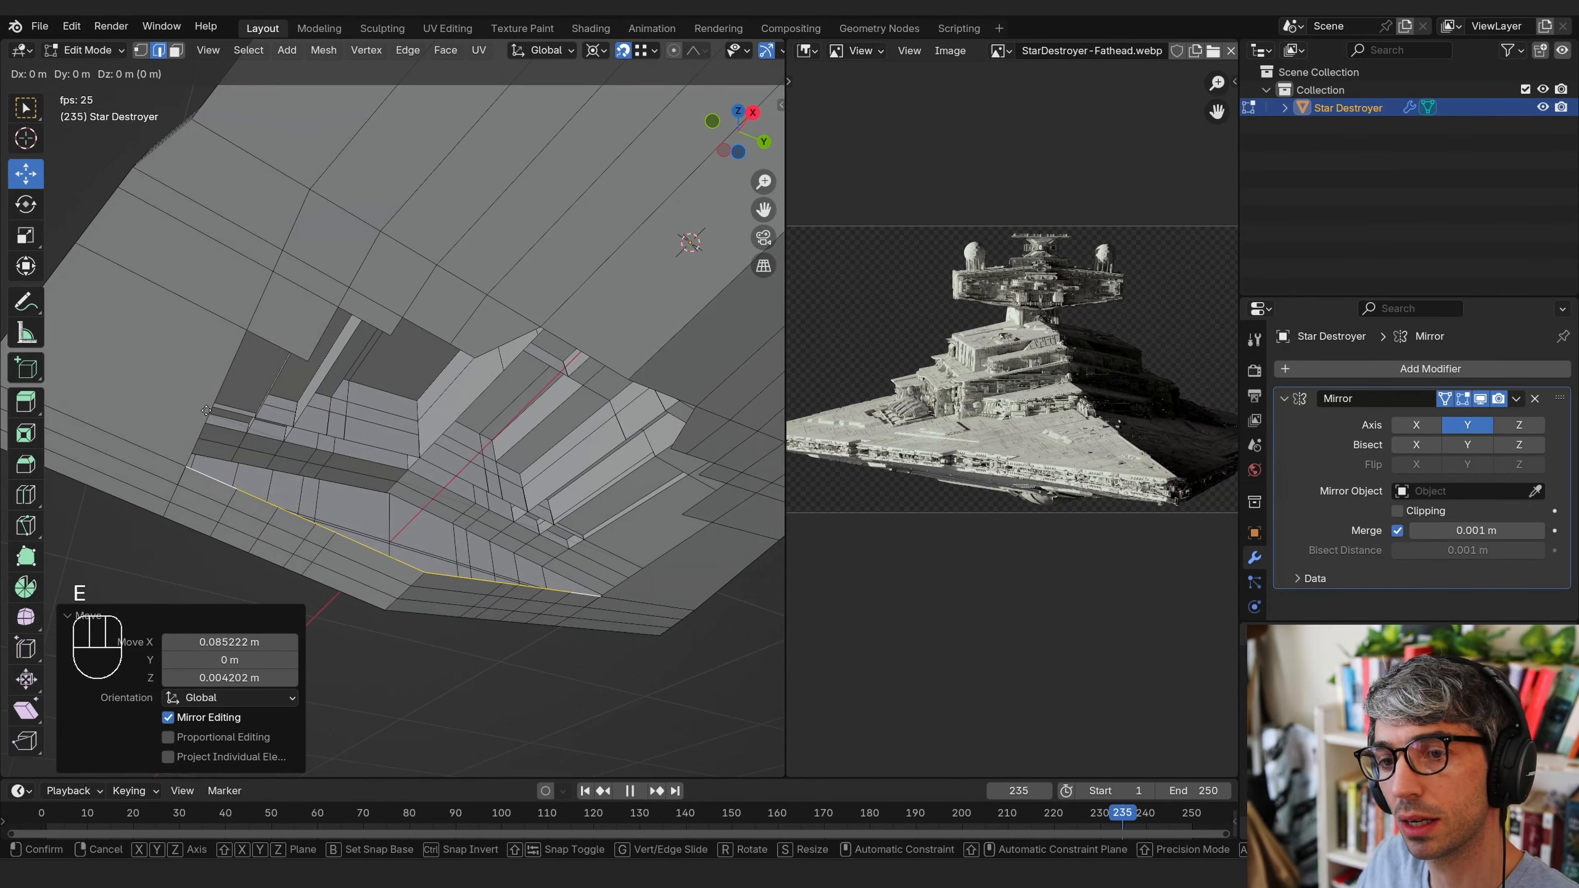
right_click(243, 331)
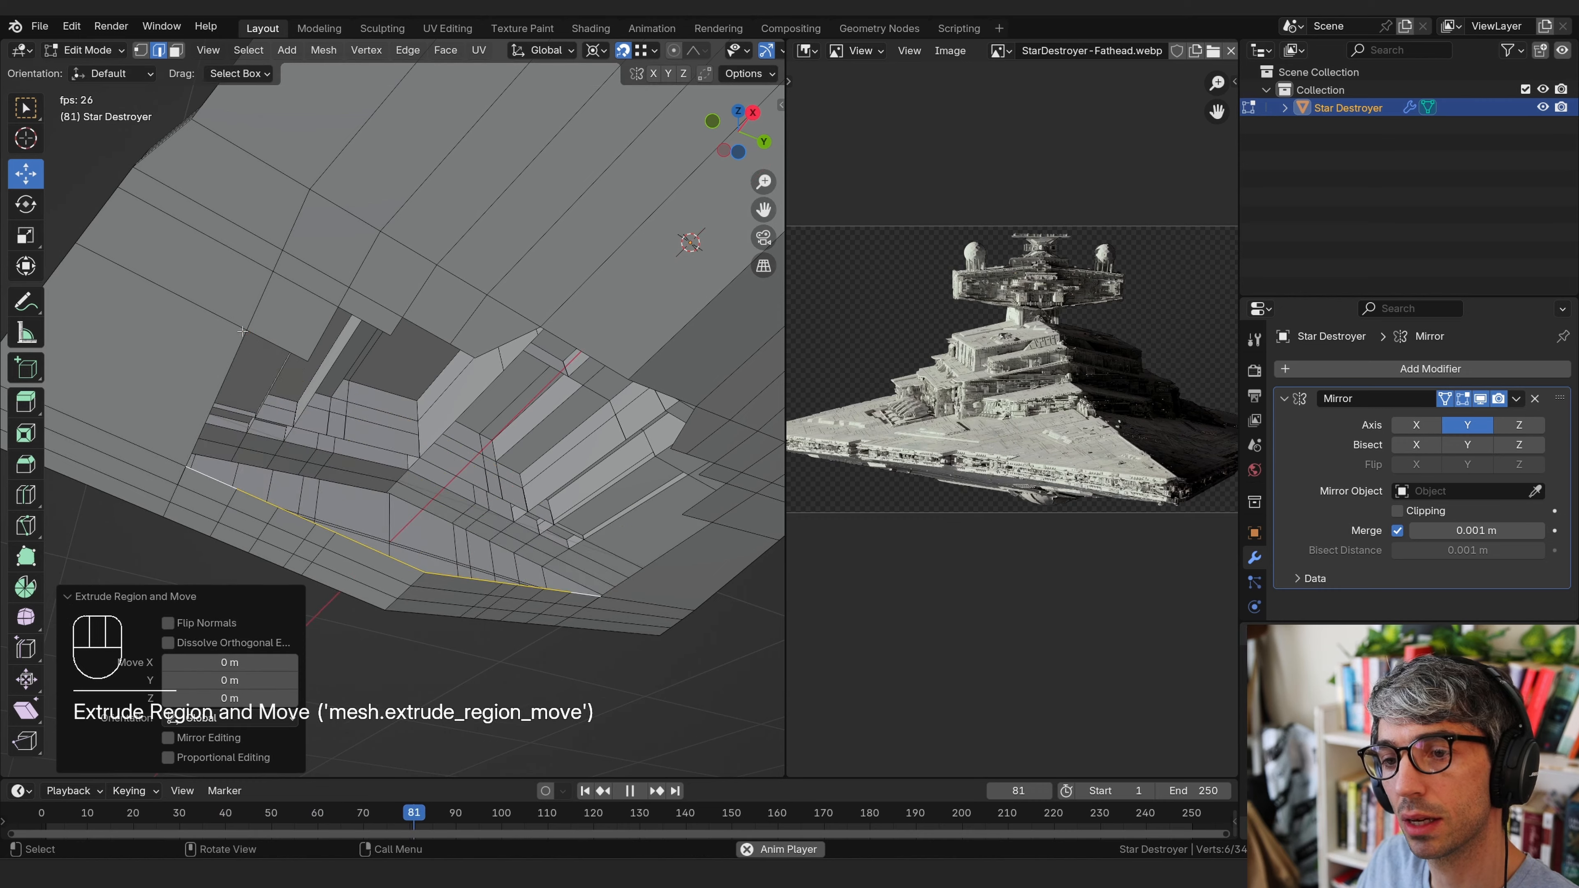
middle_click_drag(243, 331, 262, 409)
key("g")
left_click(262, 409)
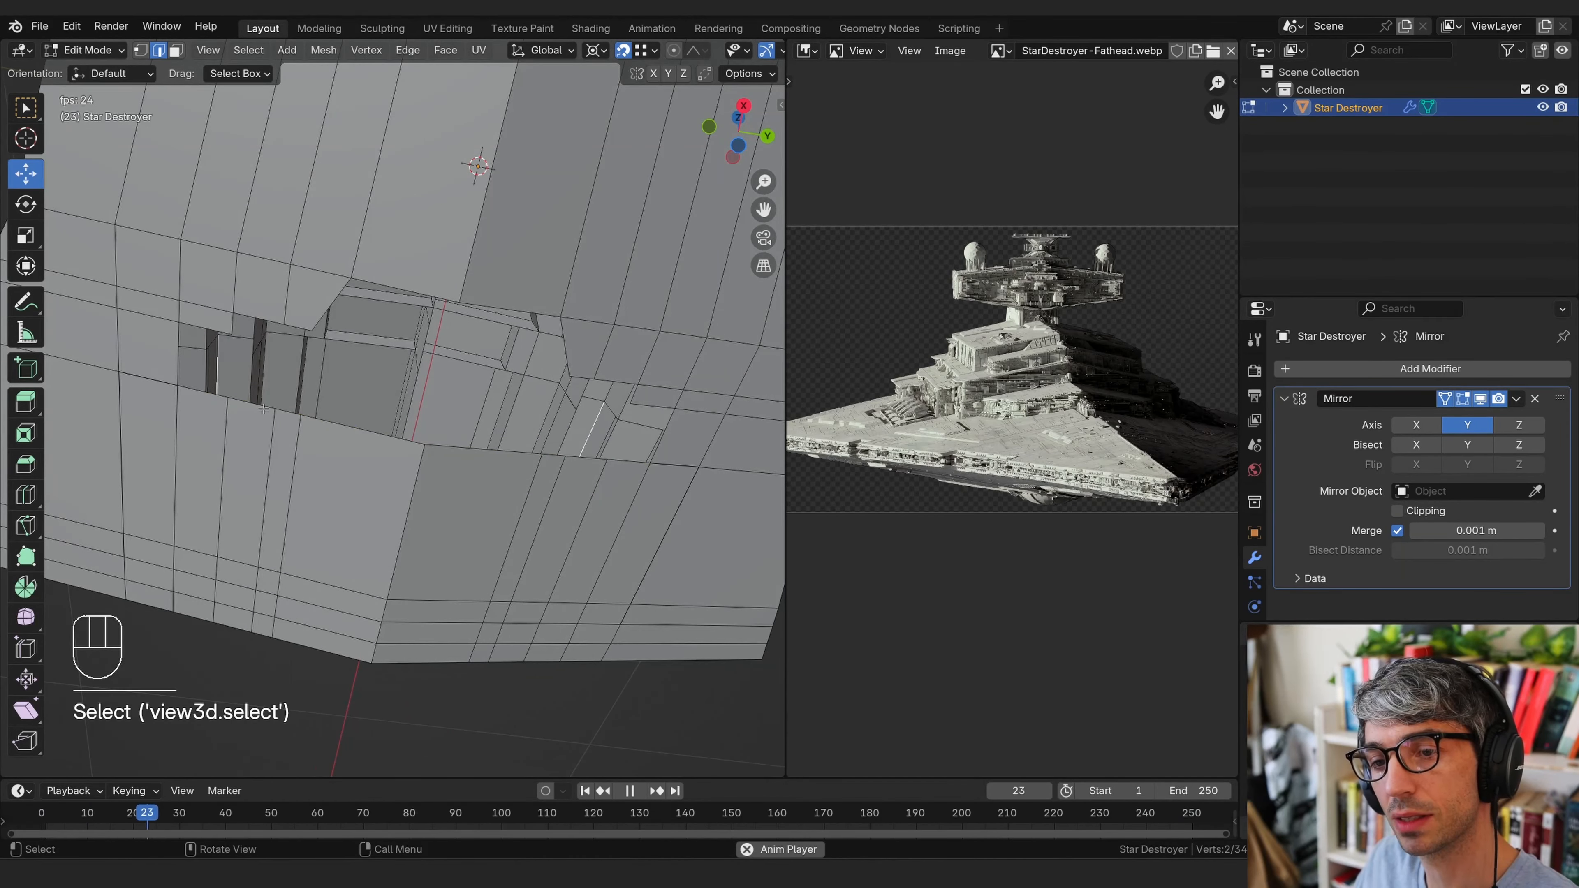
Select the leading edges of the new faces and extrude them about 0.16 m along X, snapped to the next vertex
left_click(312, 419, "shift")
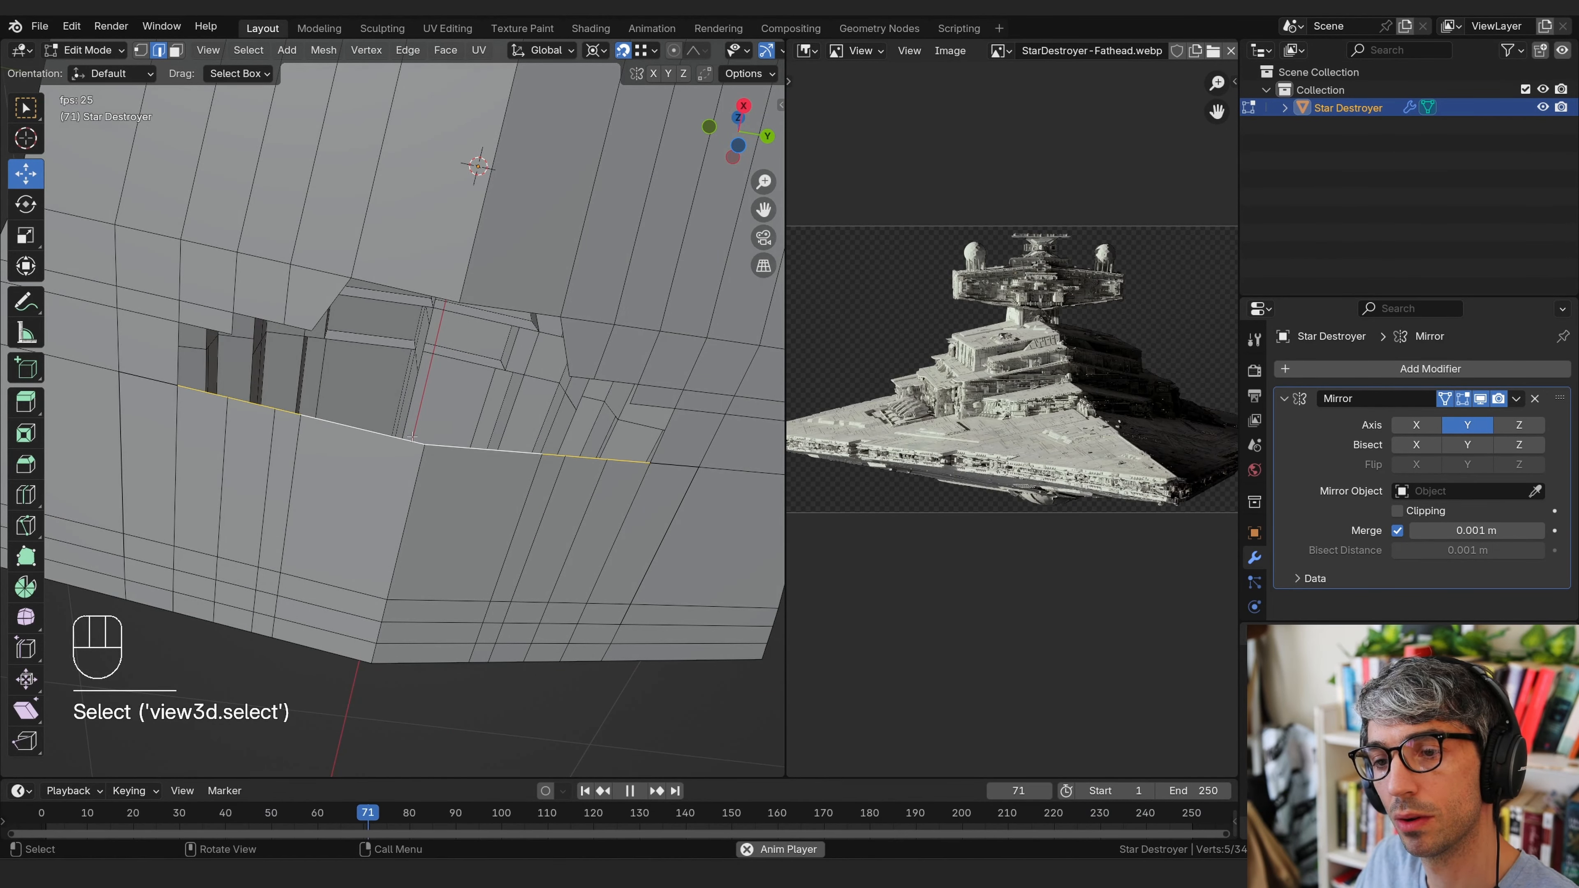
middle_click_drag(311, 419, 126, 299)
key("e")
left_click(201, 284)
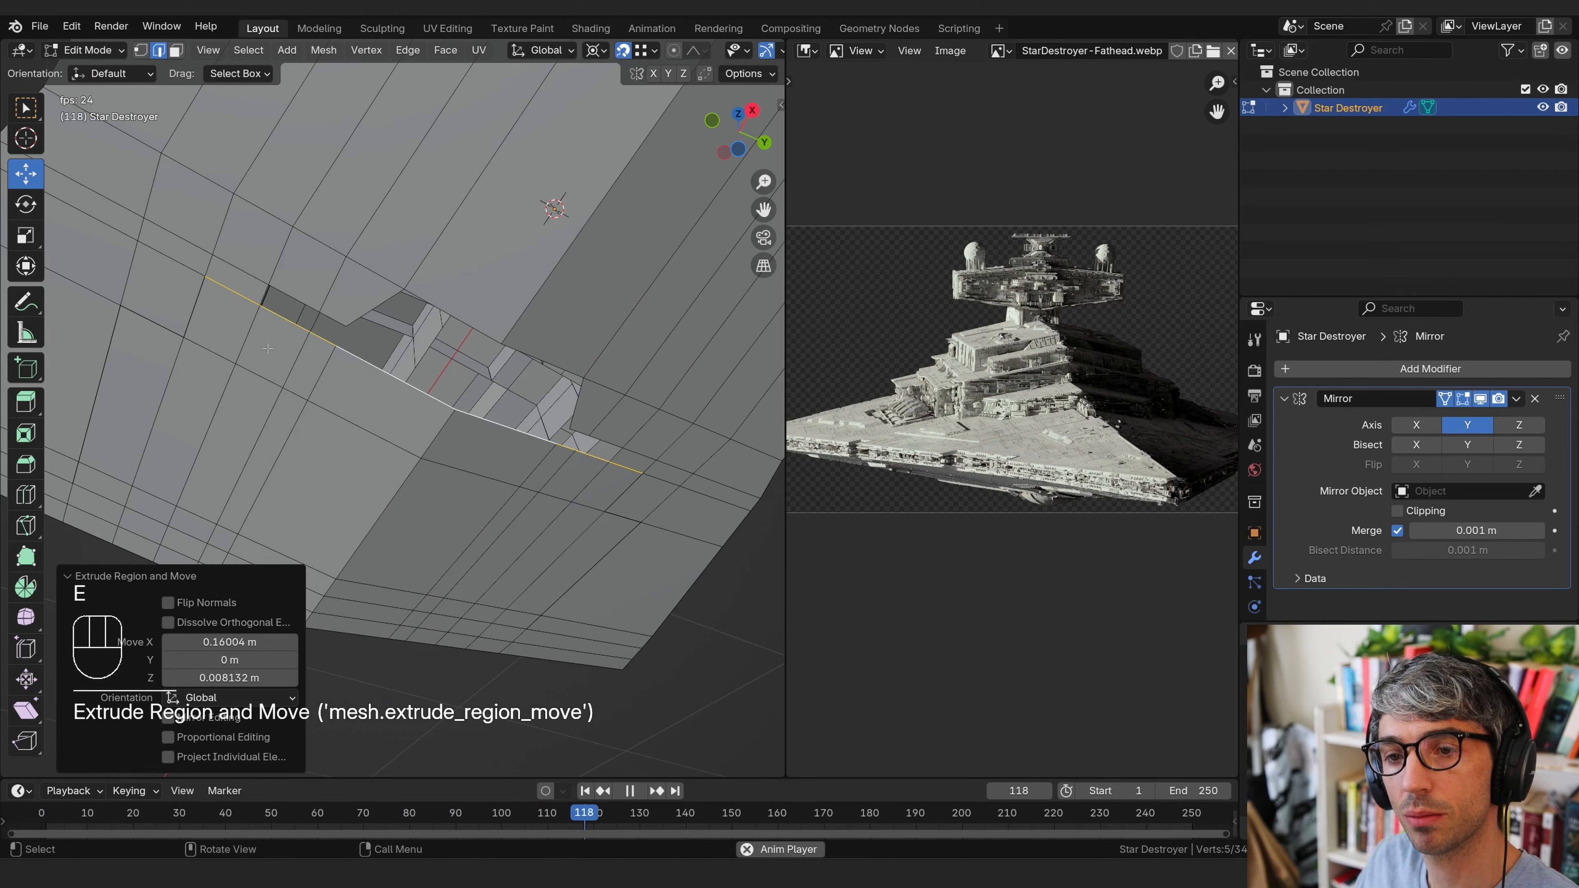
Fill the remaining gap in the underside with faces, and merge the overlapping vertices of the whole mesh
left_click(319, 336, "shift")
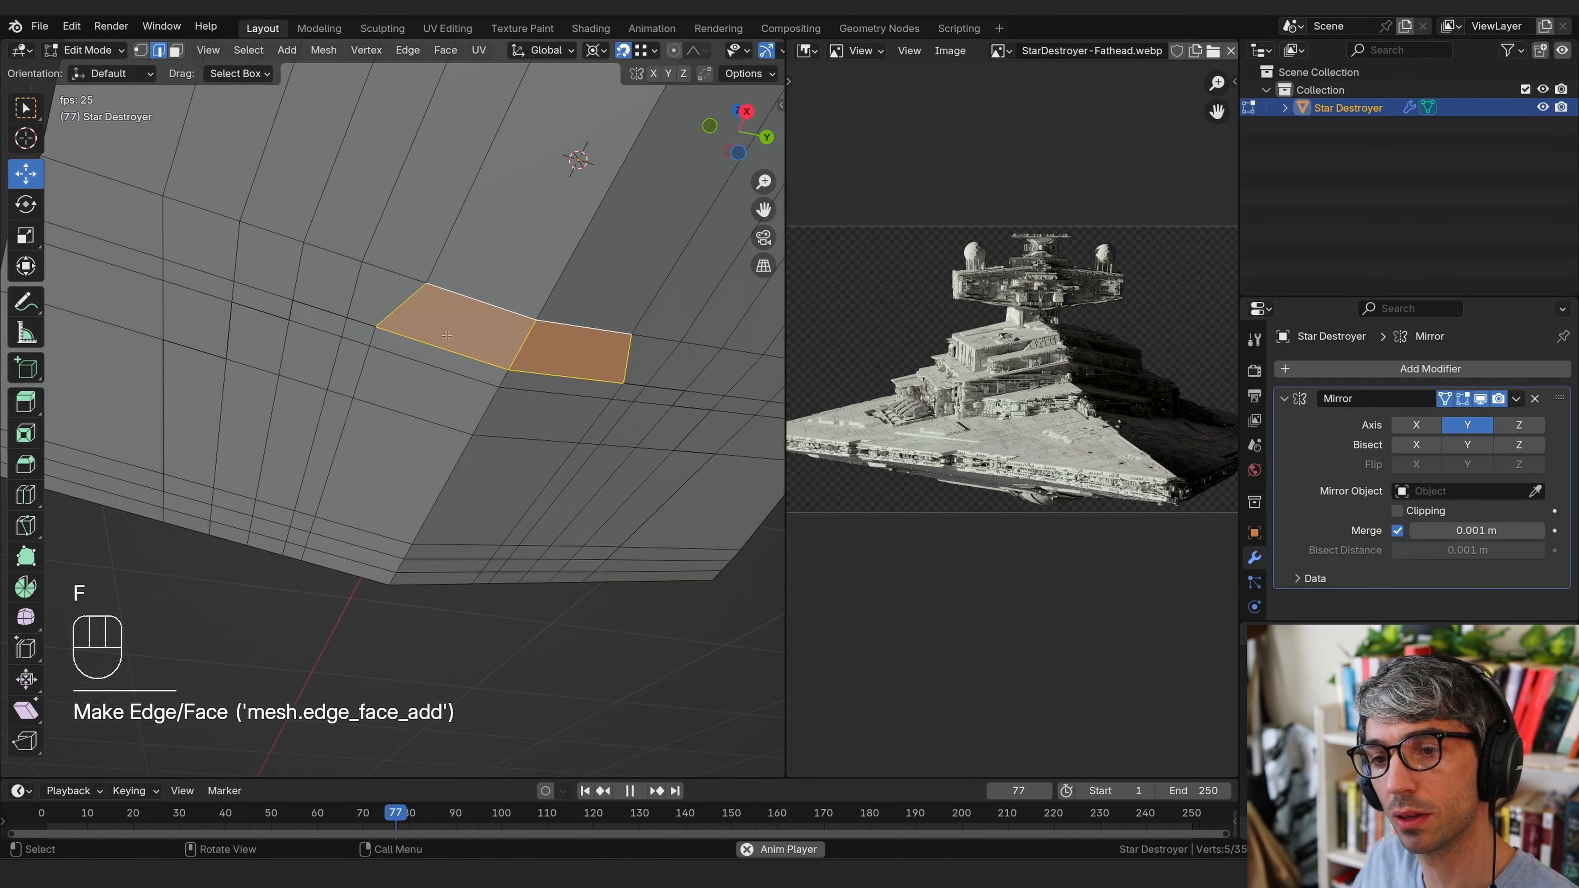
key("a")
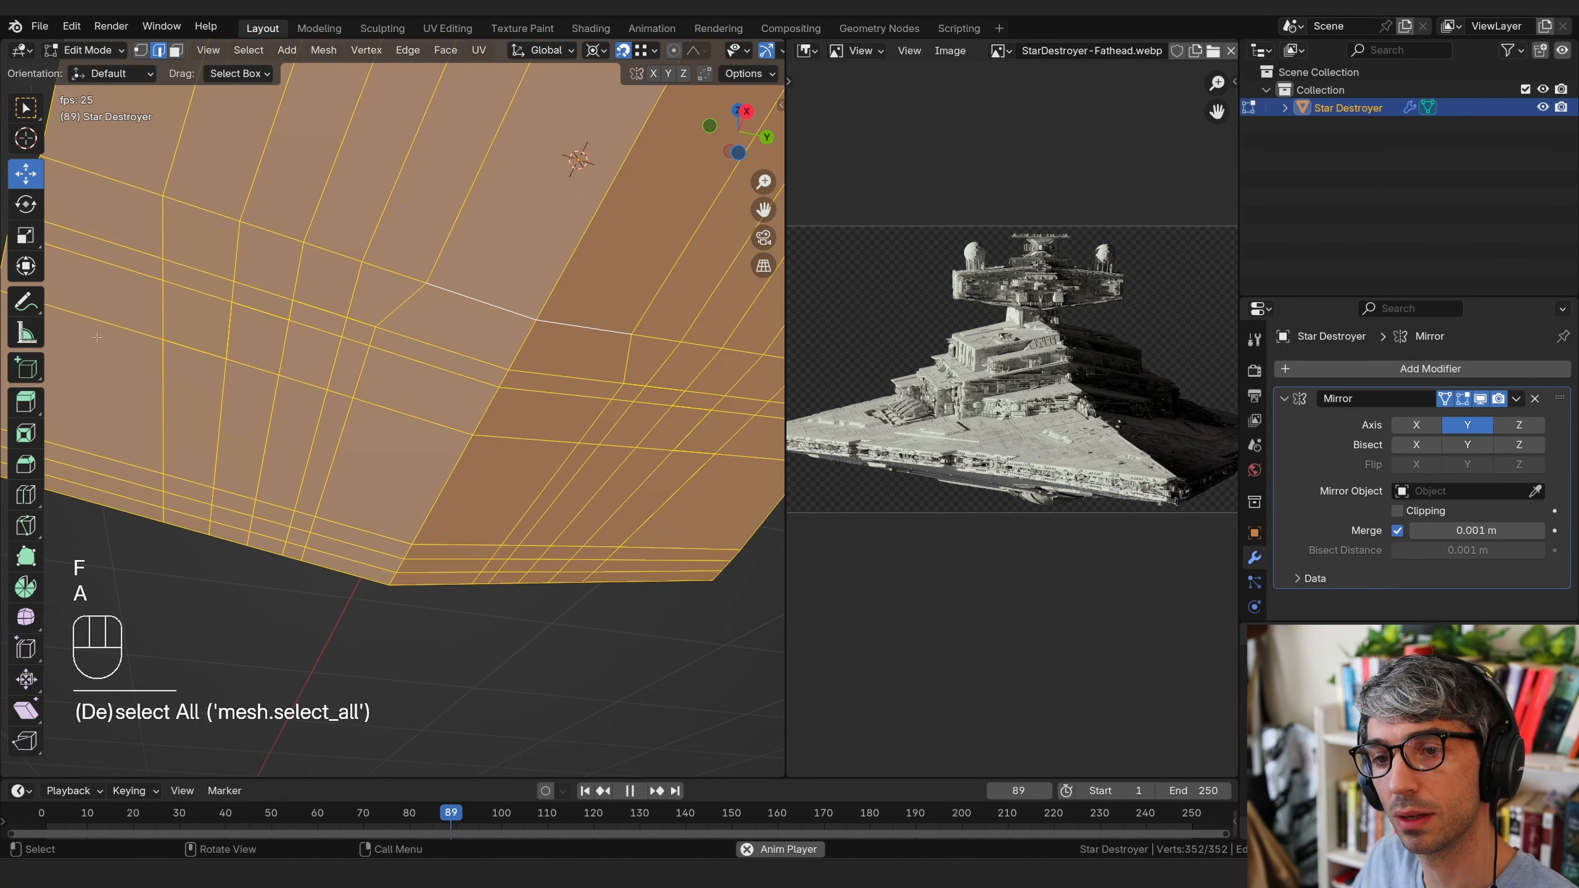
key("m")
left_click(390, 379)
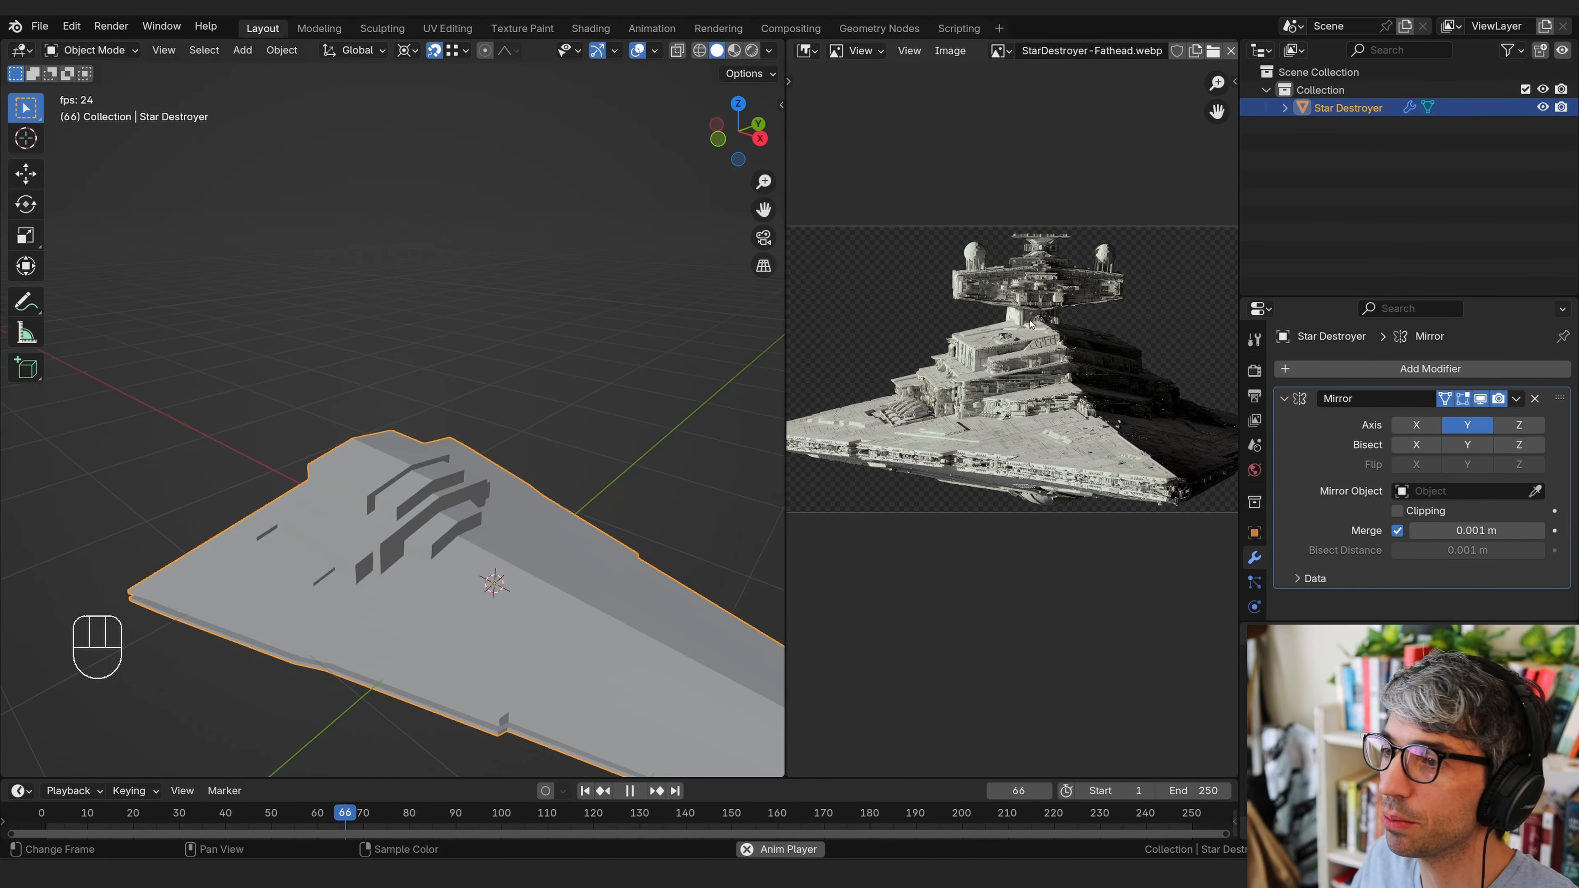
Return to Edit Mode and duplicate the group of terrace faces at the rear of the superstructure in place
middle_click_drag(435, 510, 402, 539, "shift")
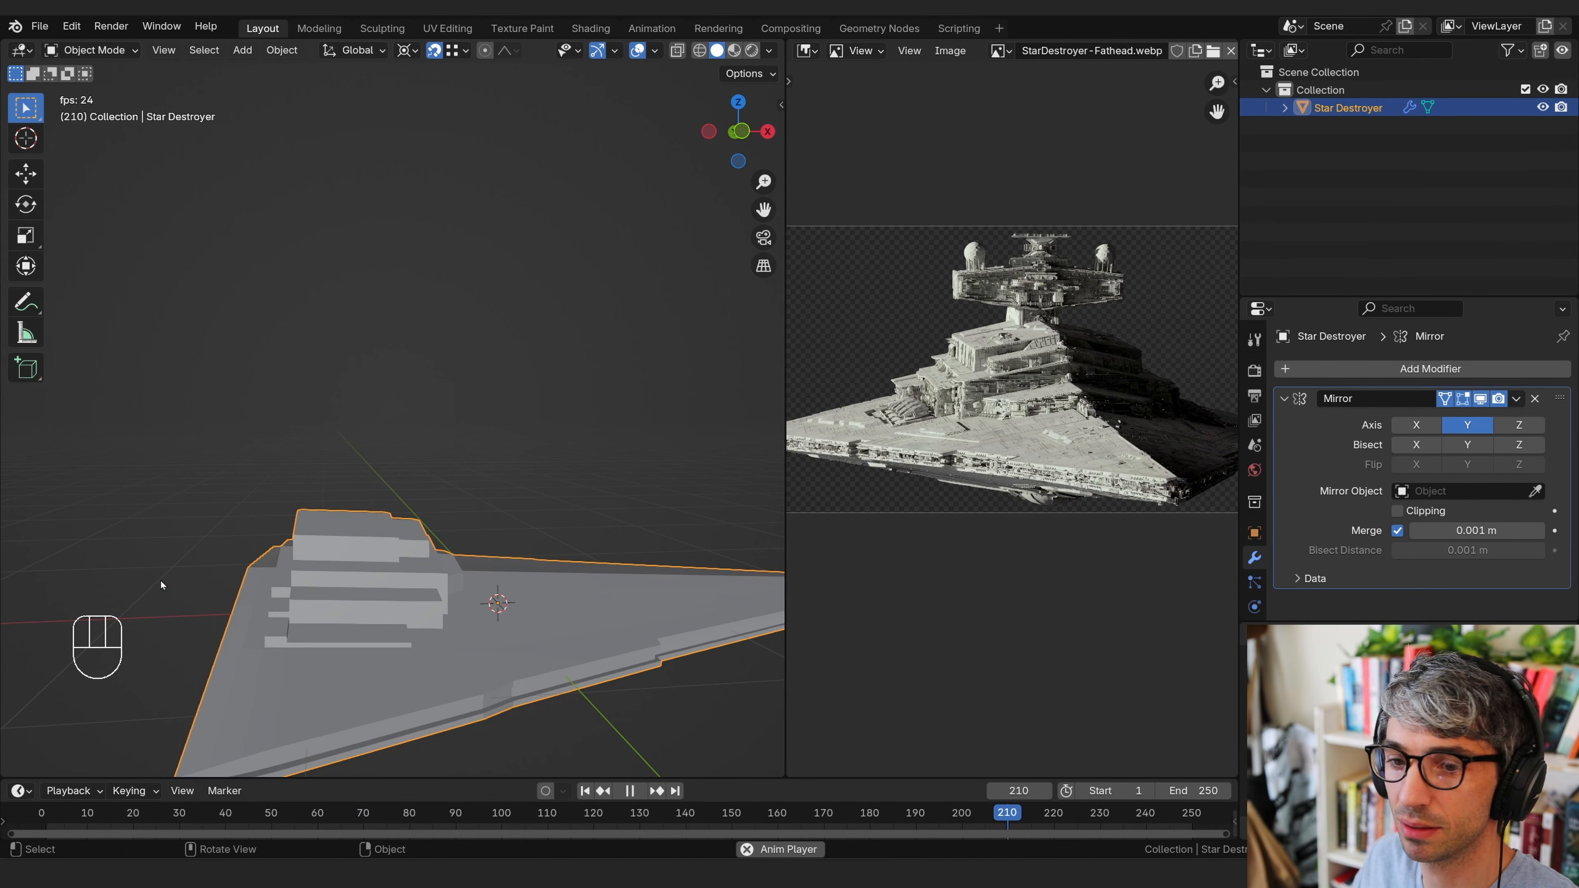
middle_click_drag(293, 550, 412, 617)
key("Tab")
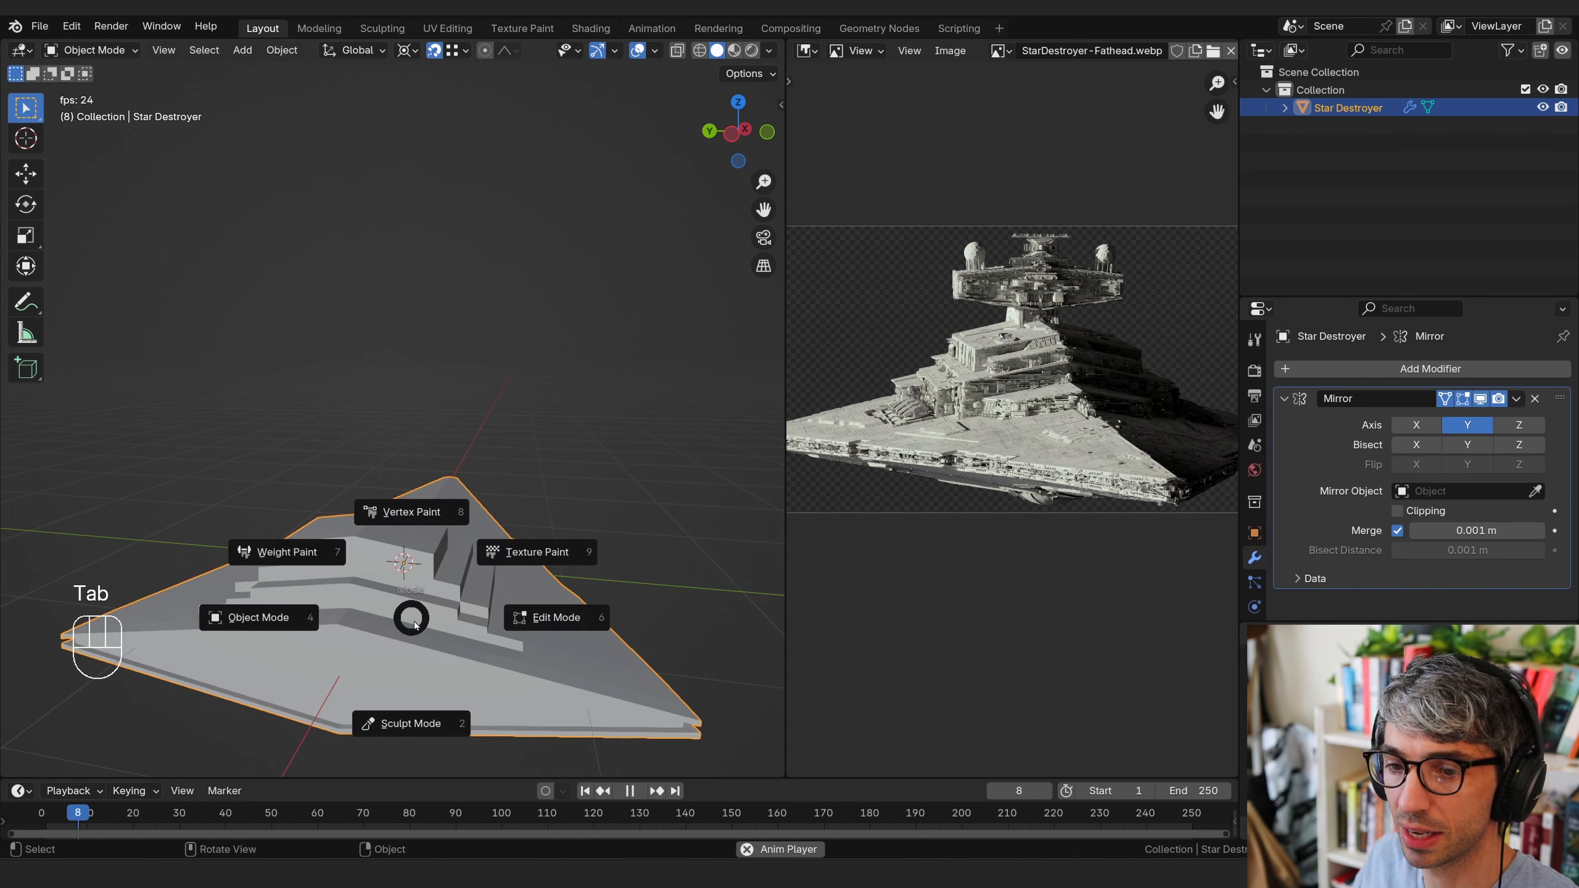
left_click(547, 617)
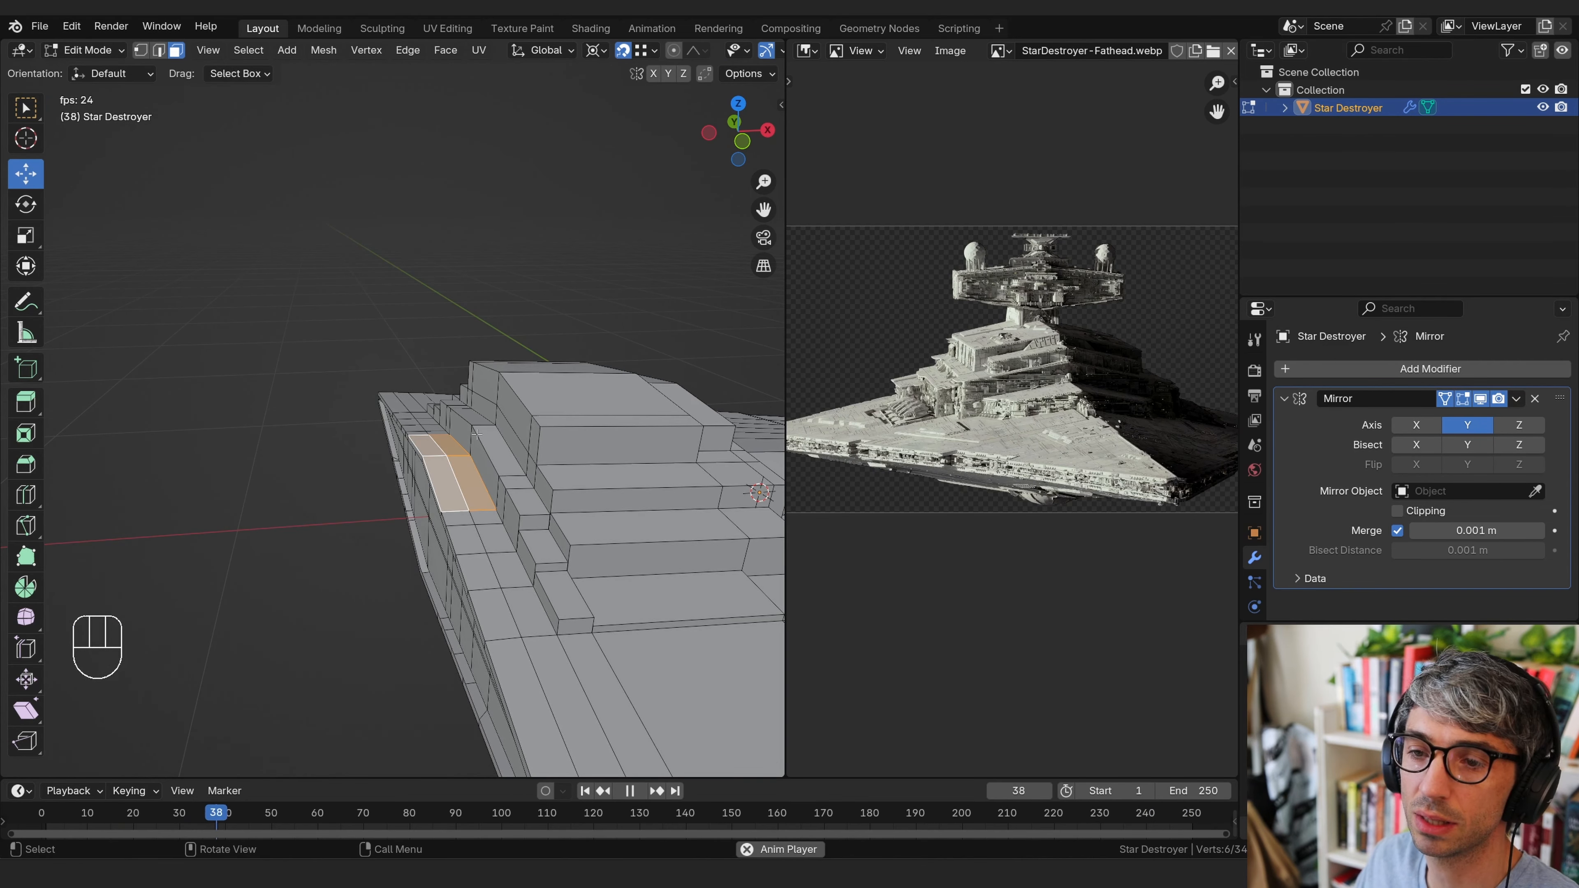
middle_click_drag(476, 434, 359, 491)
key("shift+d")
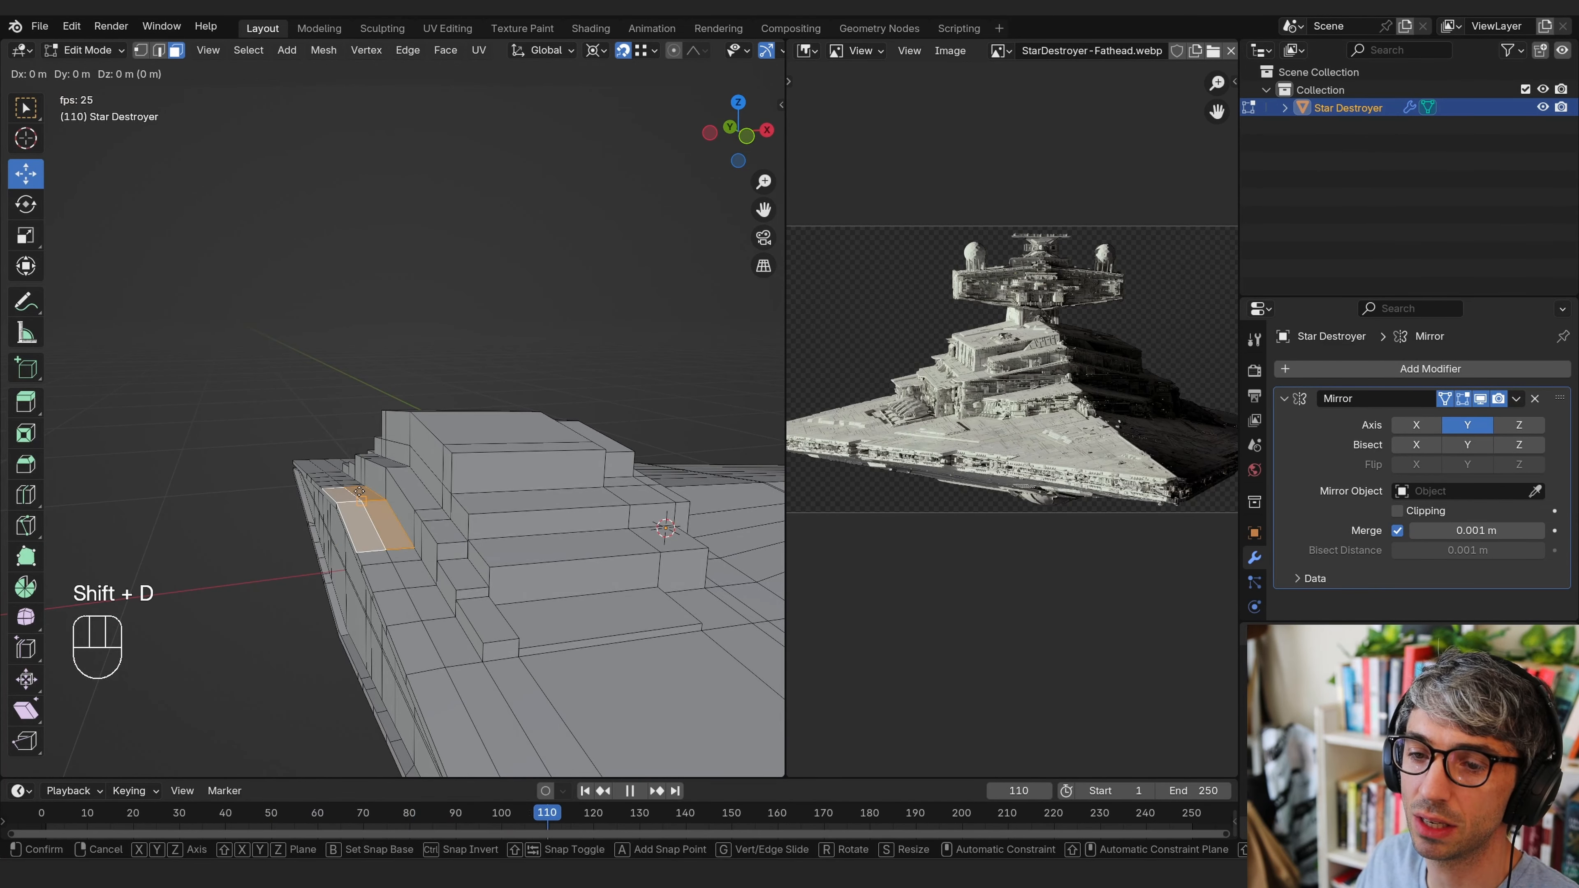
right_click(355, 489)
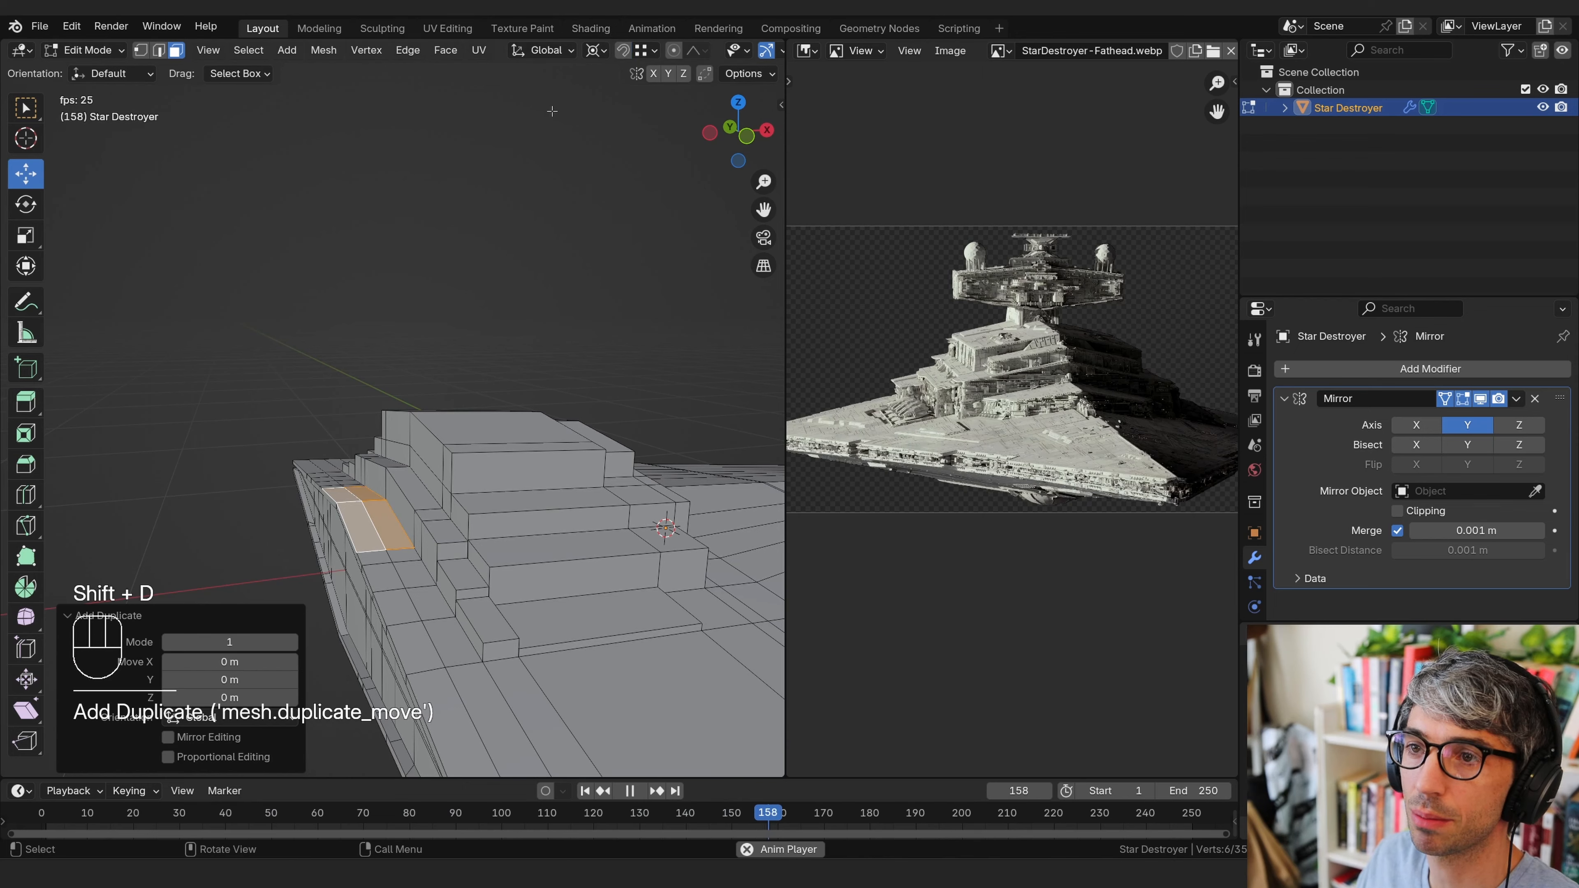
Move the duplicated faces about -0.77 m along X, clear of the ship, with snapping turned off
middle_click_drag(552, 111, 604, 94, "shift")
key("g")
key("x")
left_click(310, 413)
middle_click_drag(268, 477, 249, 532)
middle_click_drag(249, 532, 356, 465, "shift")
middle_click_drag(356, 465, 355, 477)
key("s")
key("x")
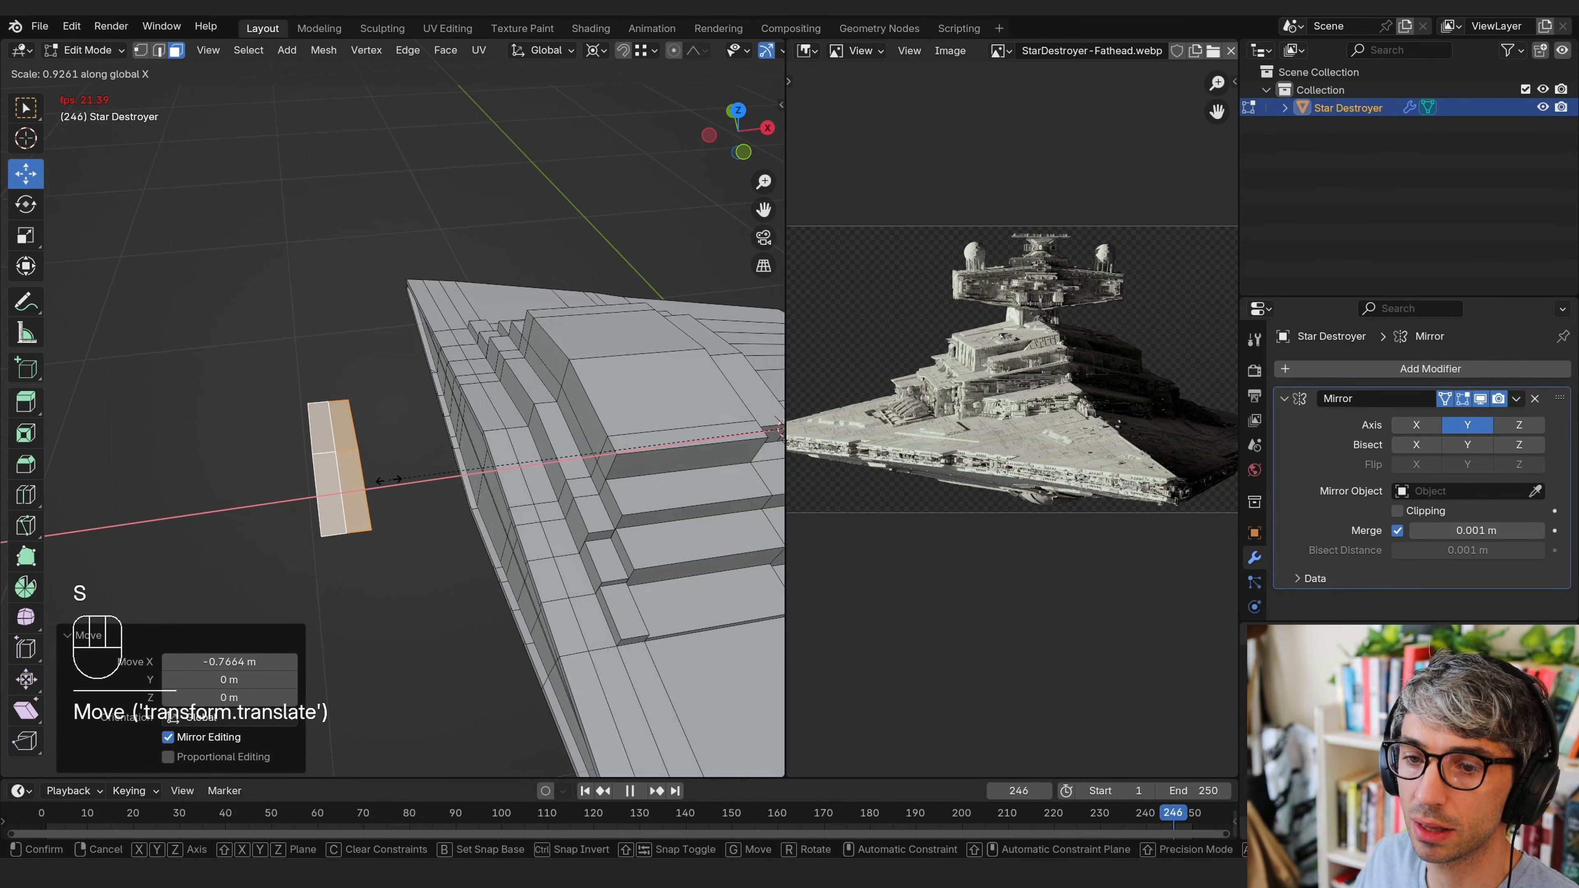
right_click(284, 493)
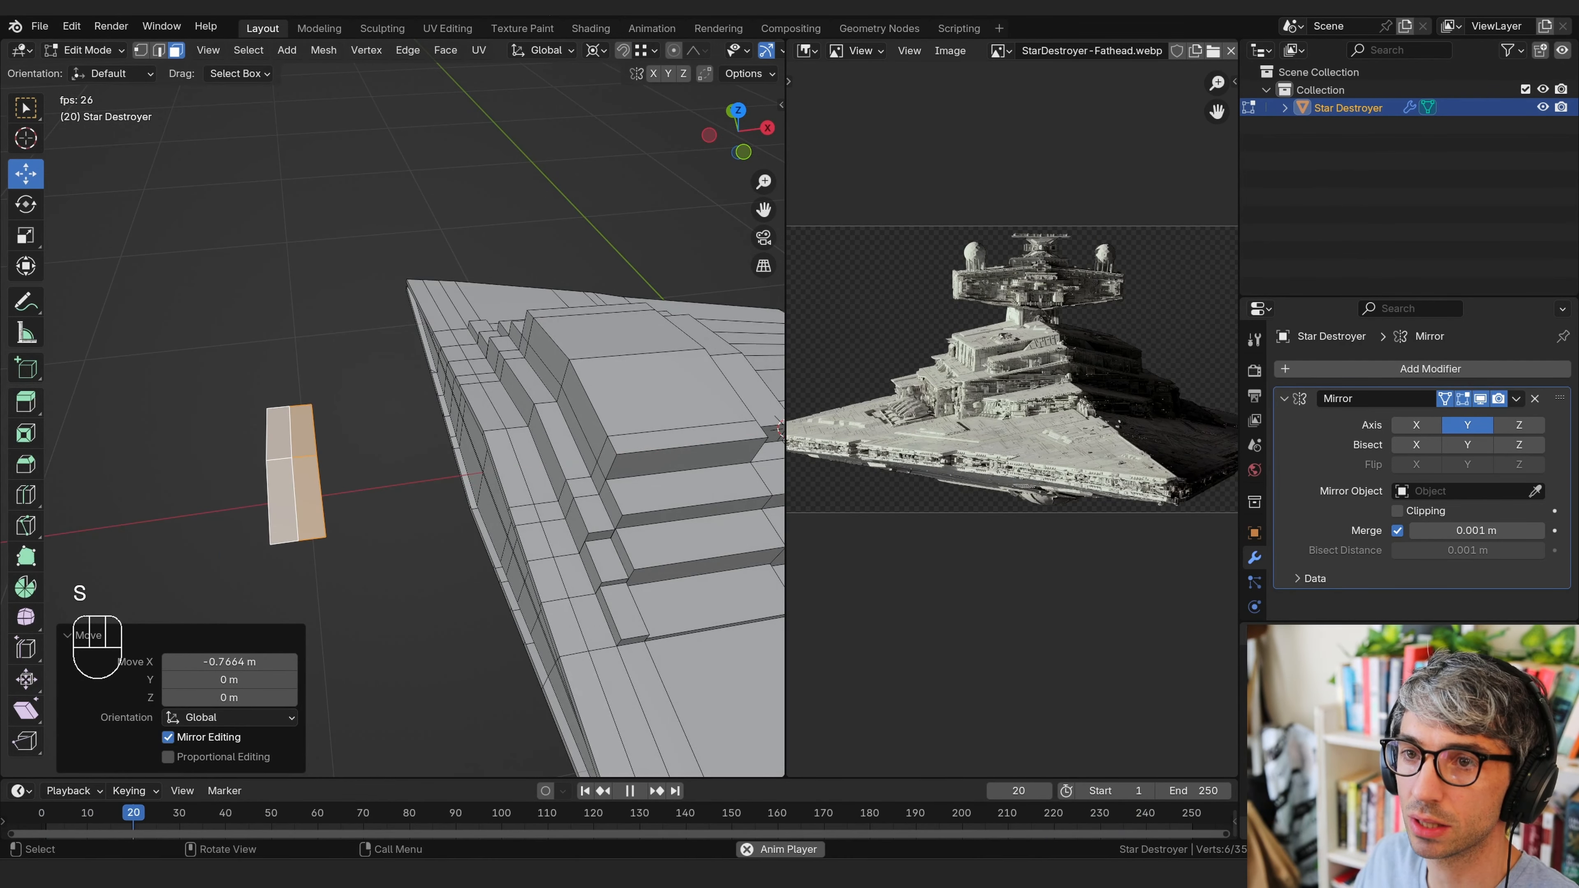
Set the transform pivot to Median Point and scale the duplicated faces by about 2.23 along X
left_click(593, 50)
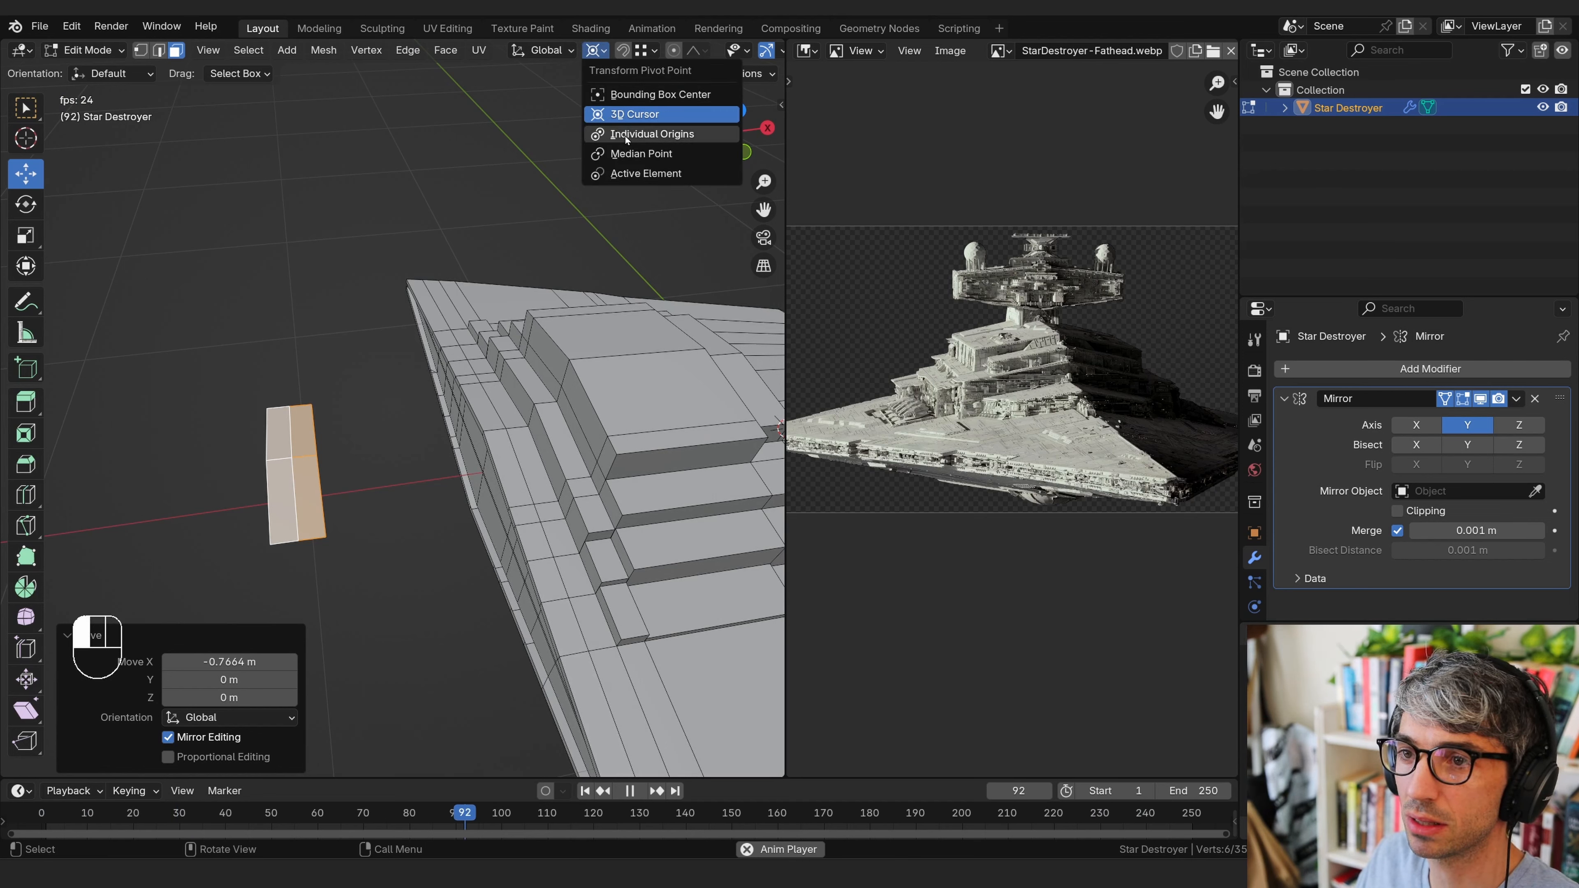
left_click(606, 153)
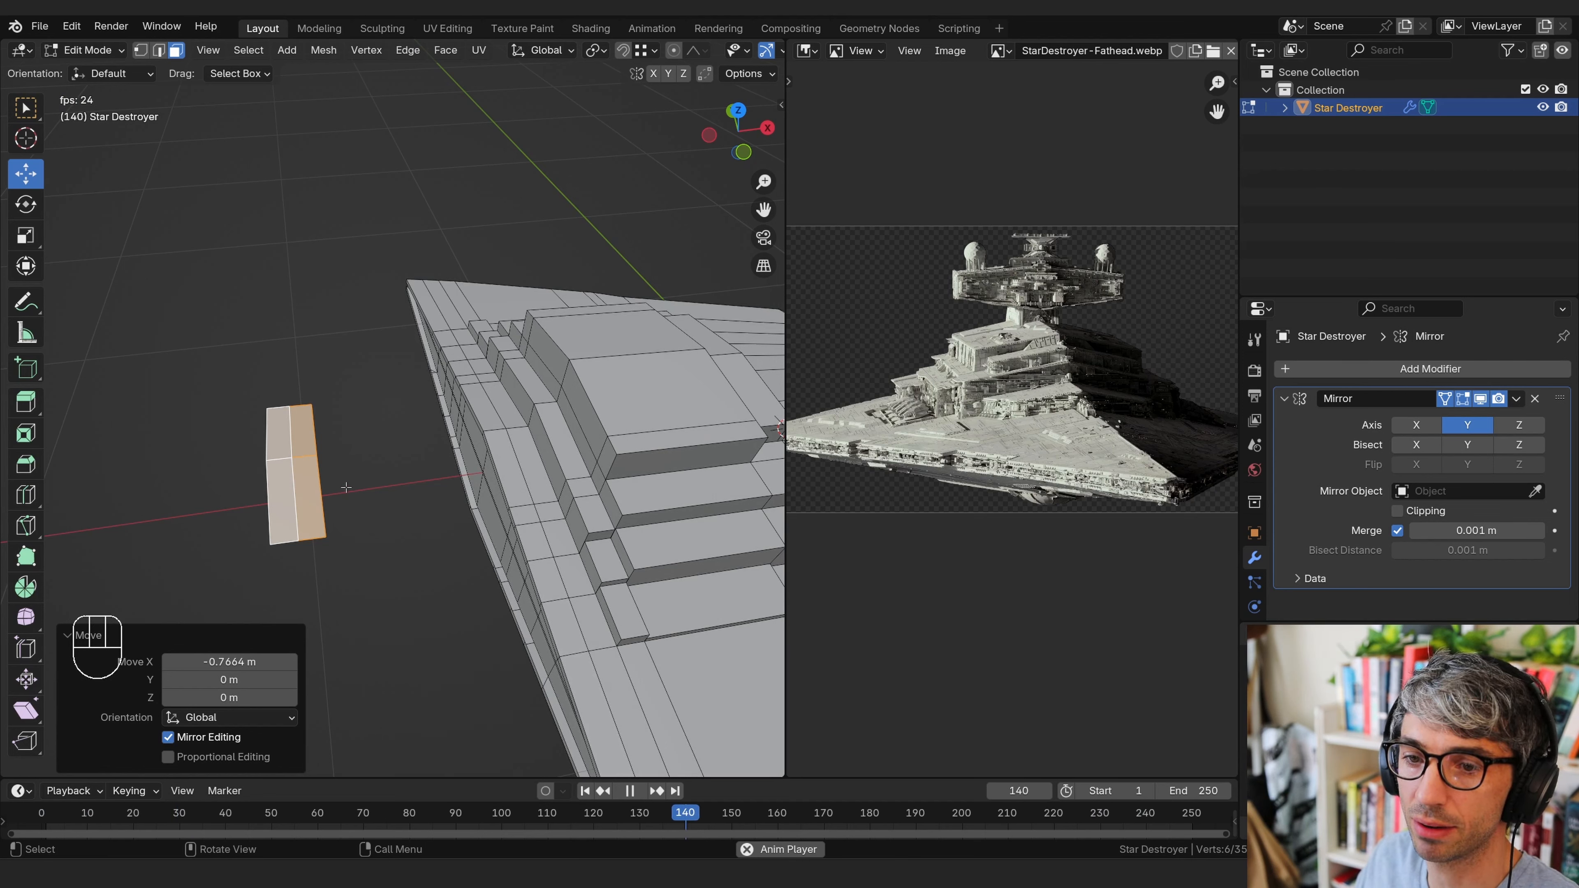
key("s")
key("x")
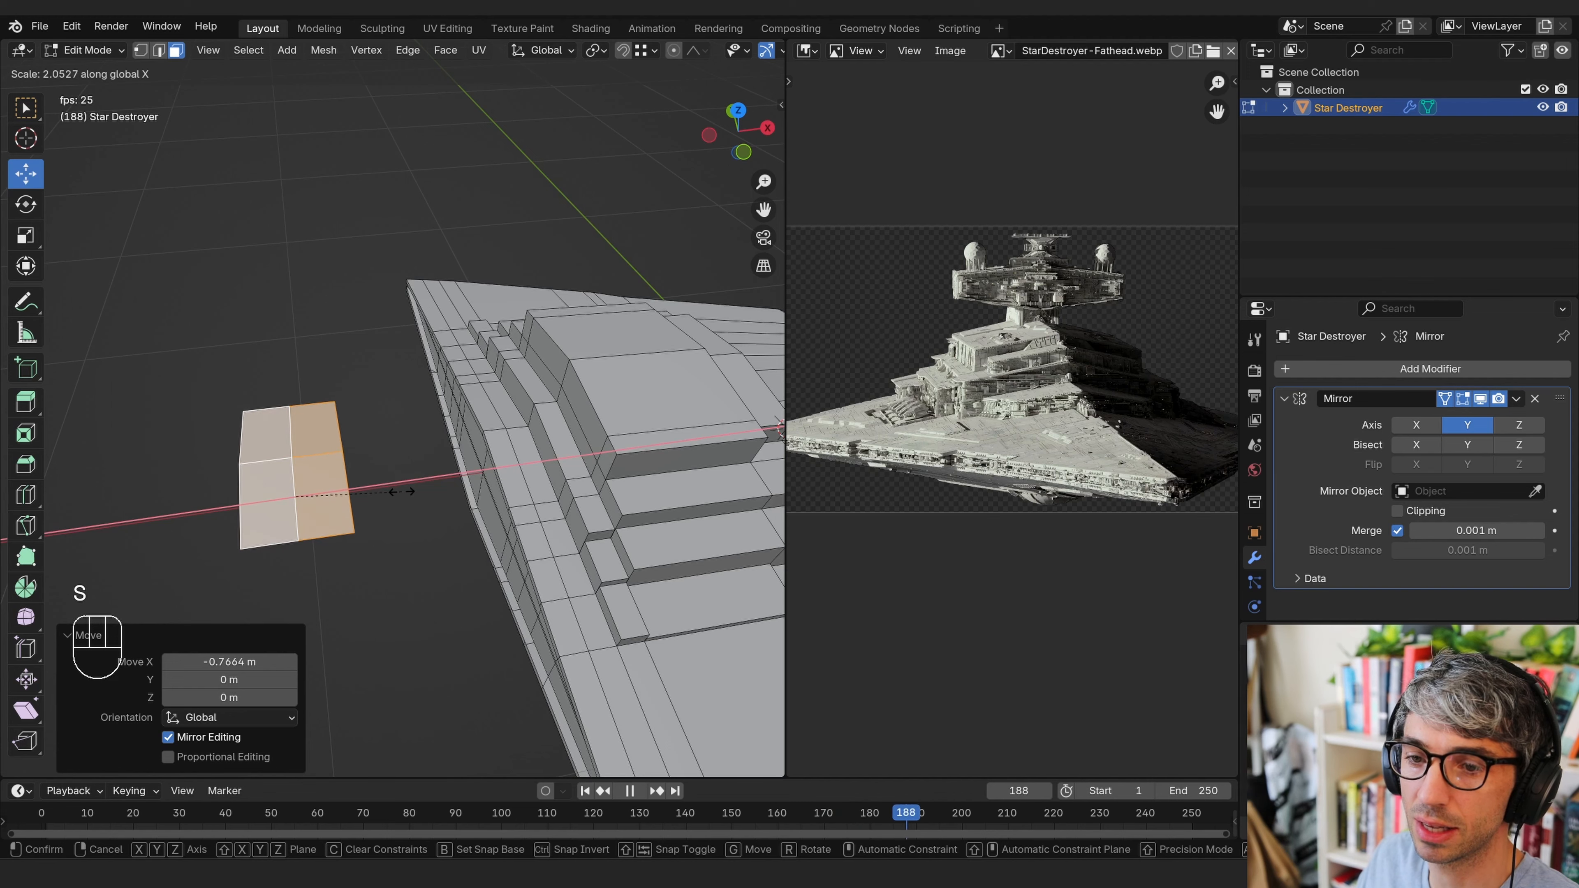
left_click(411, 490)
Extrude the duplicated faces upward about 0.52 m along Z into a block
middle_click_drag(404, 491, 324, 493)
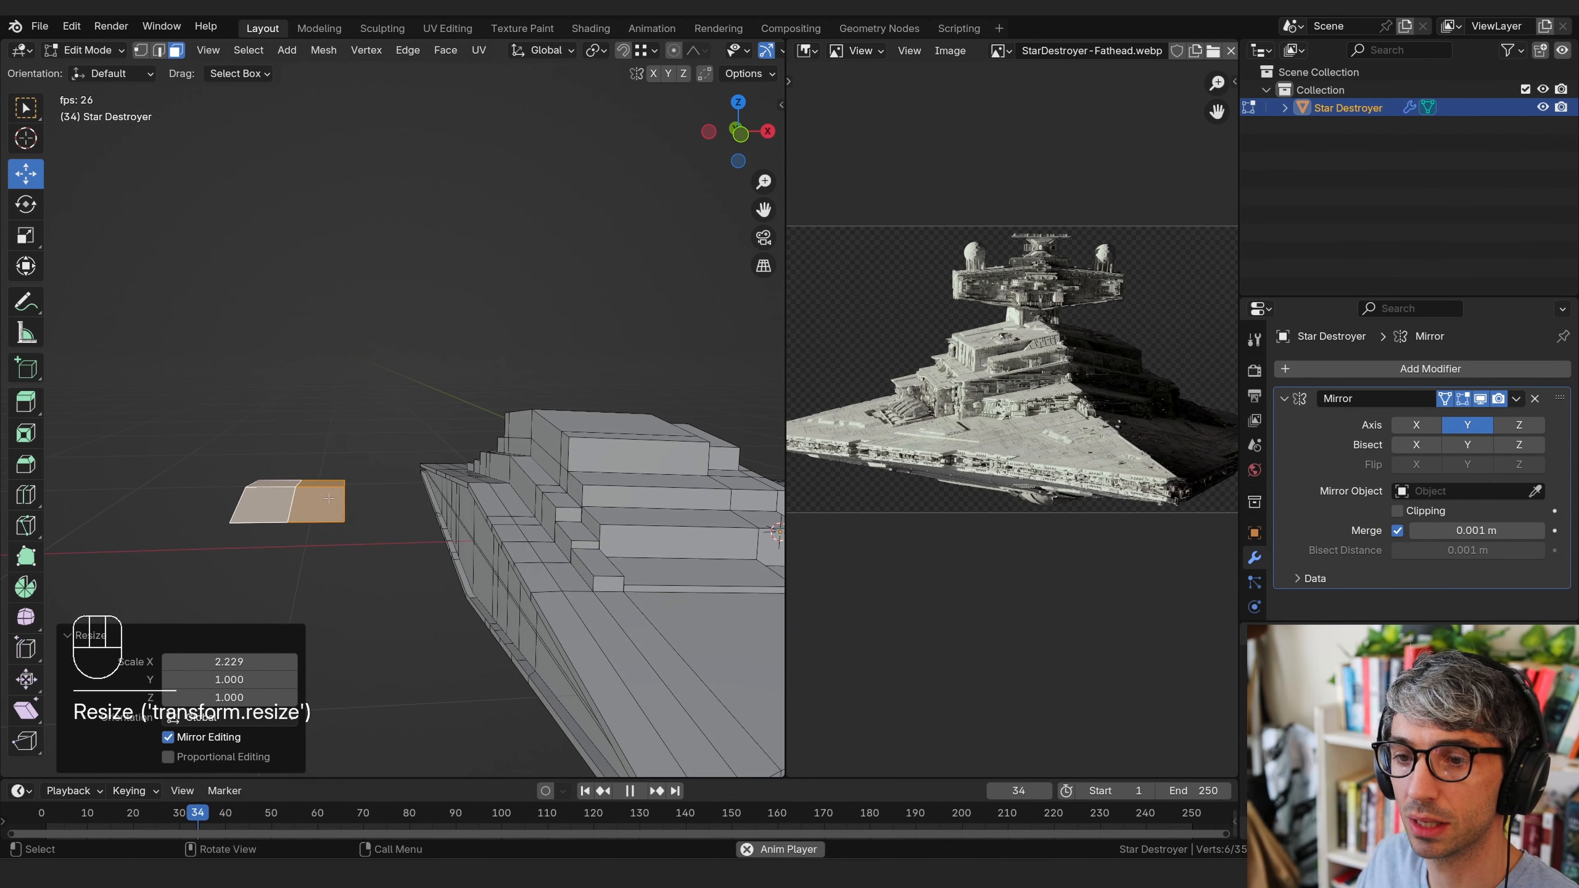
key("e")
key("z")
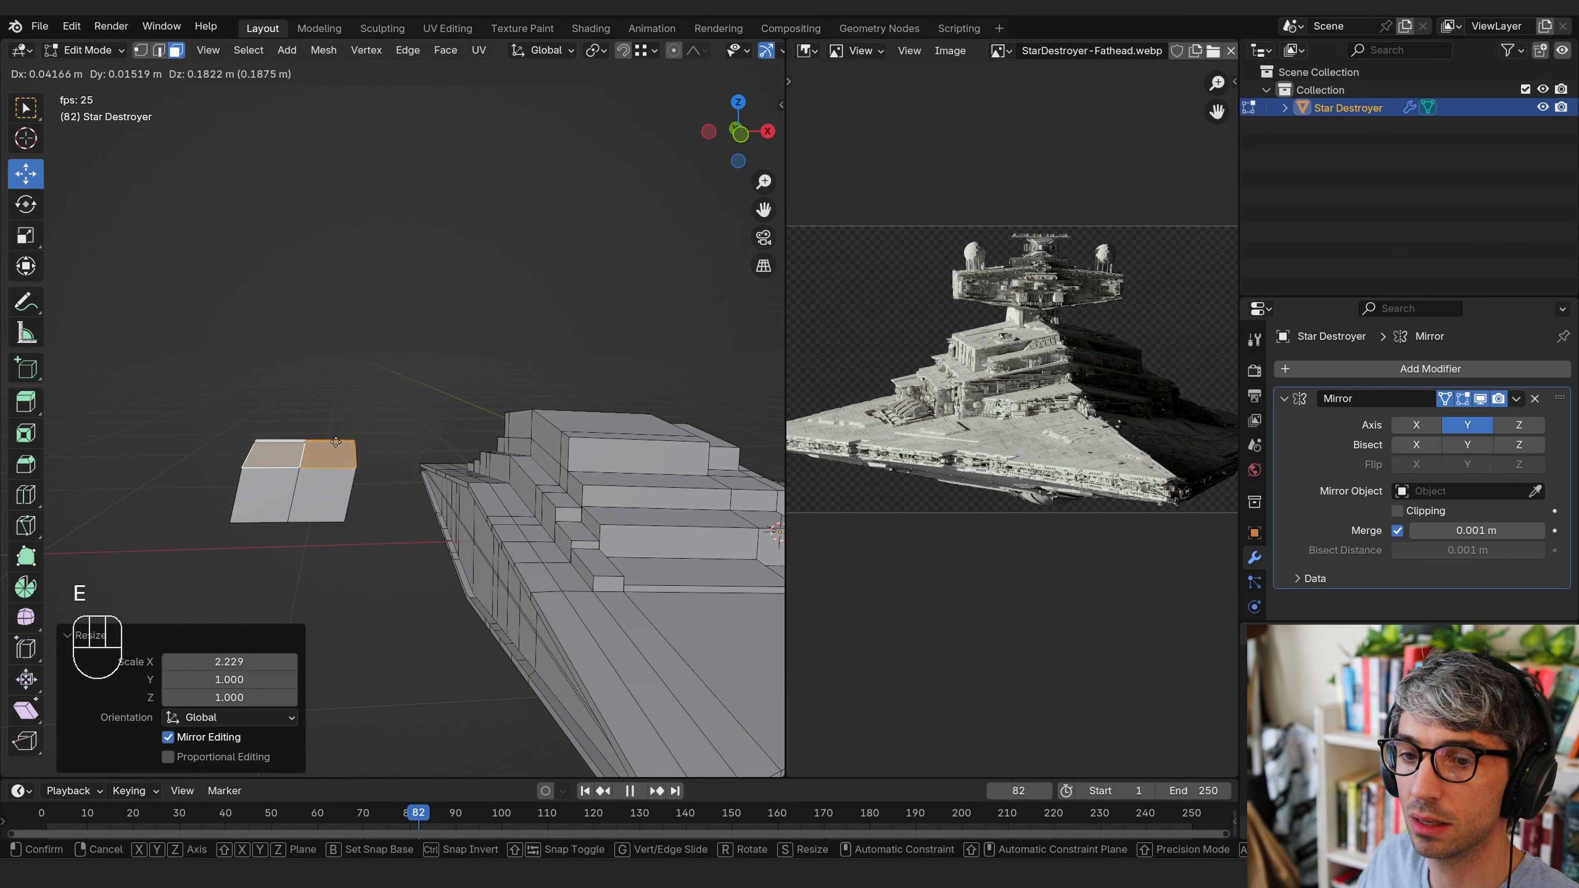
left_click(331, 347)
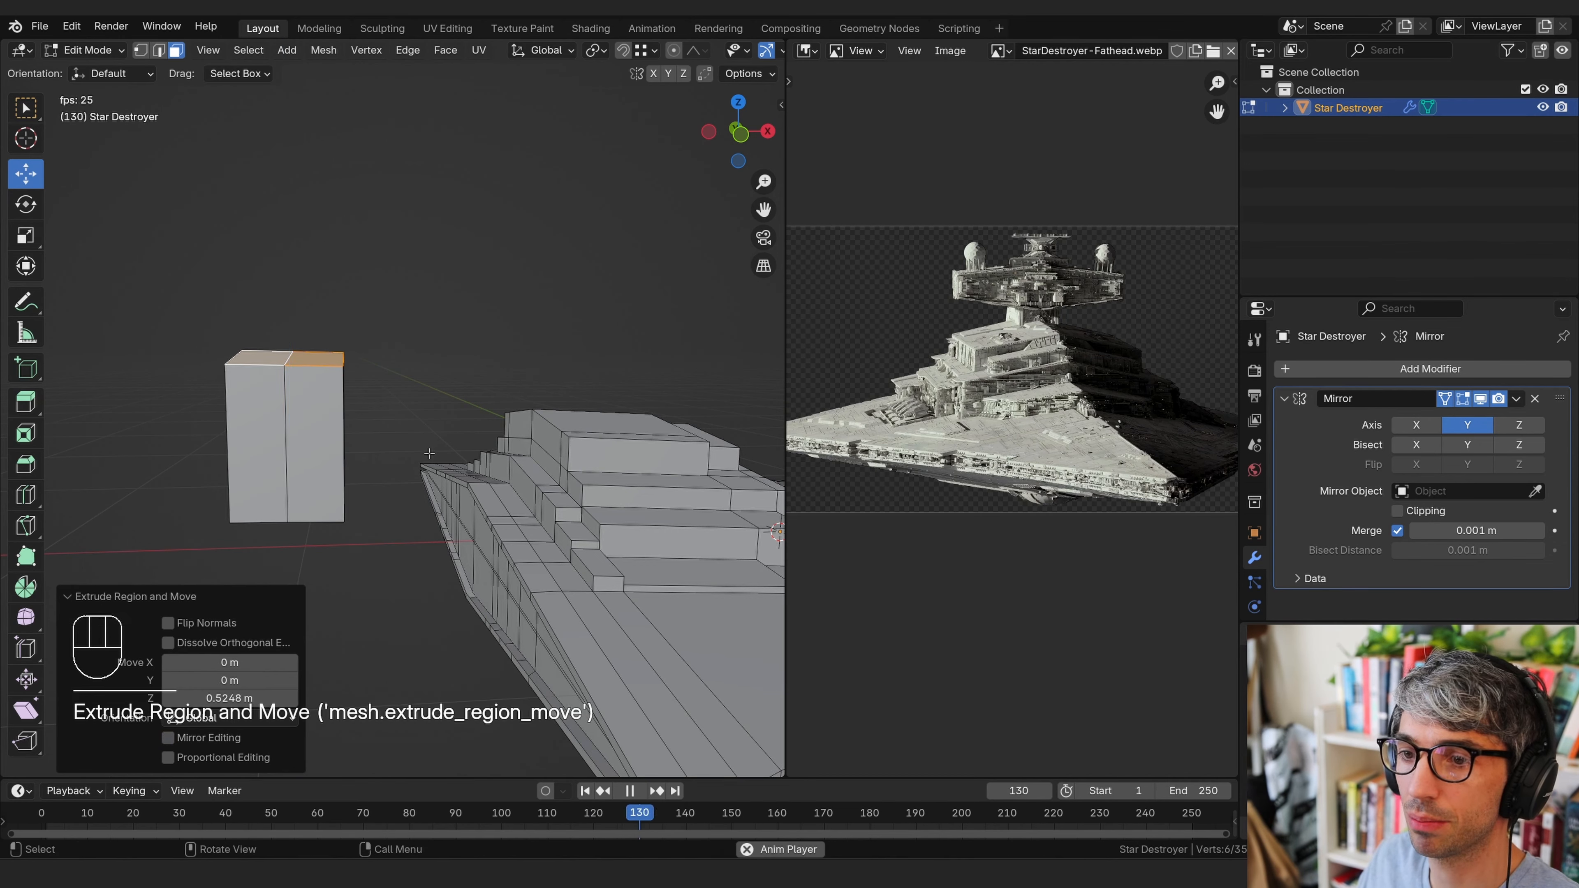
In front view, lower the block's top faces slightly along Z
middle_click_drag(335, 351, 704, 408)
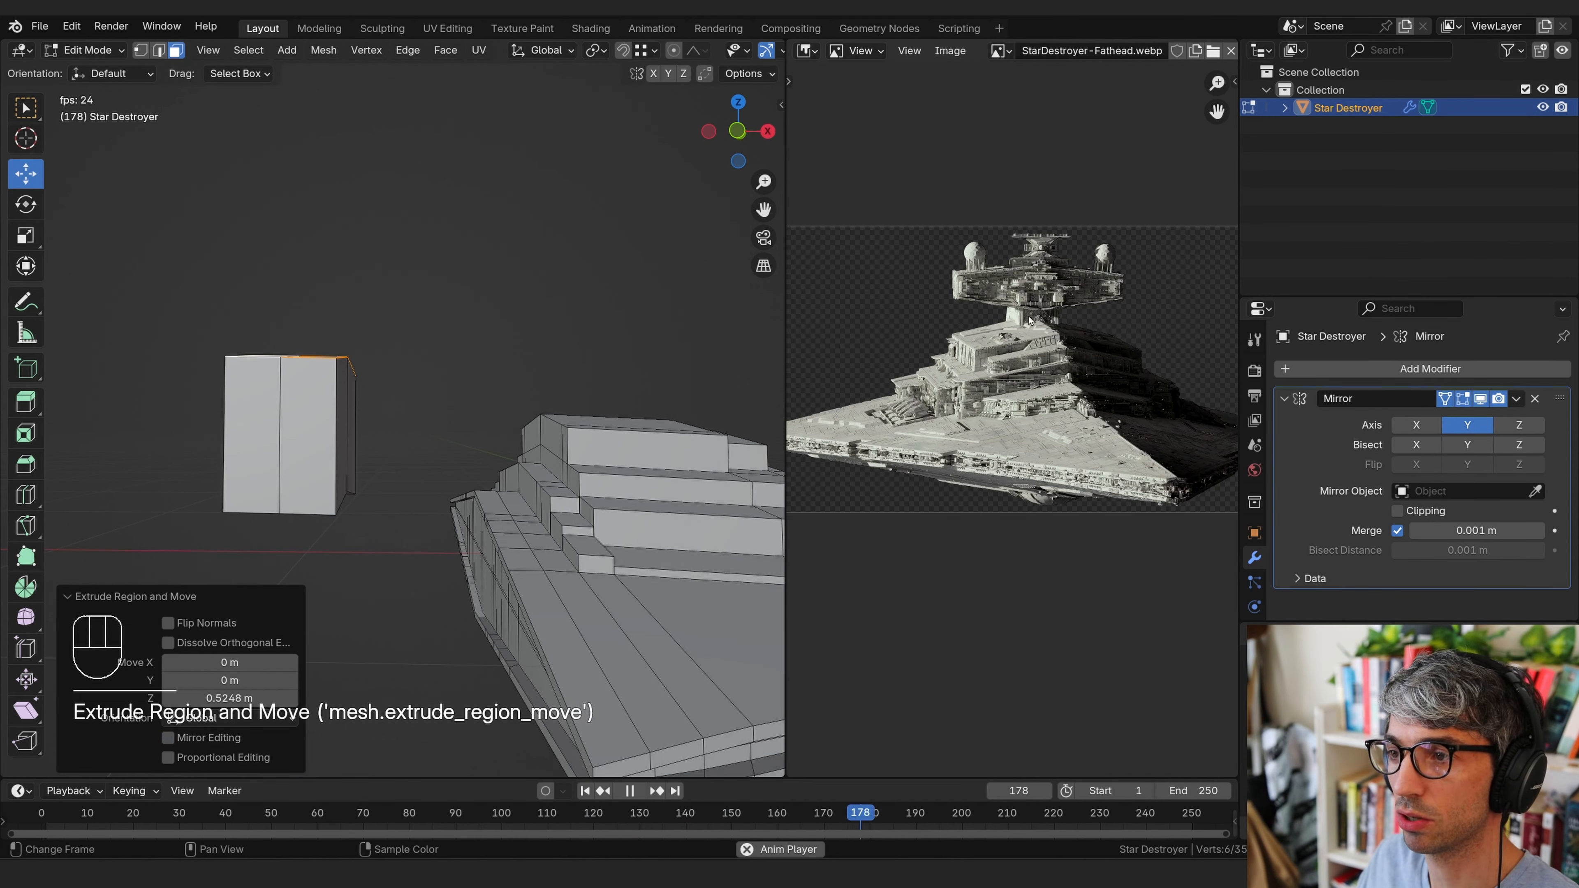
key("KP_1")
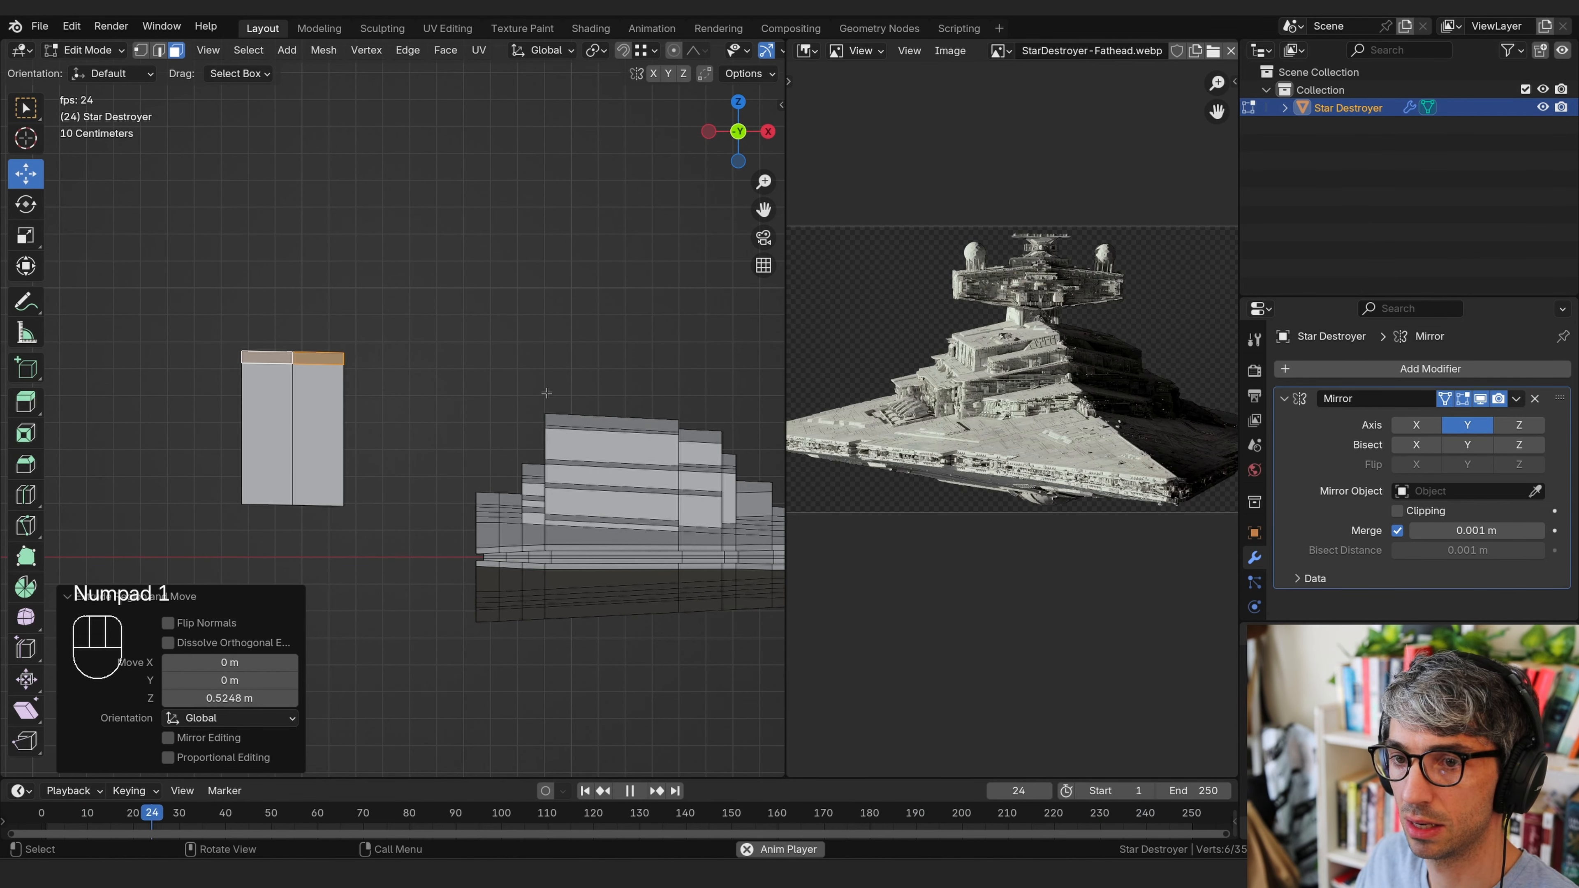
key("g")
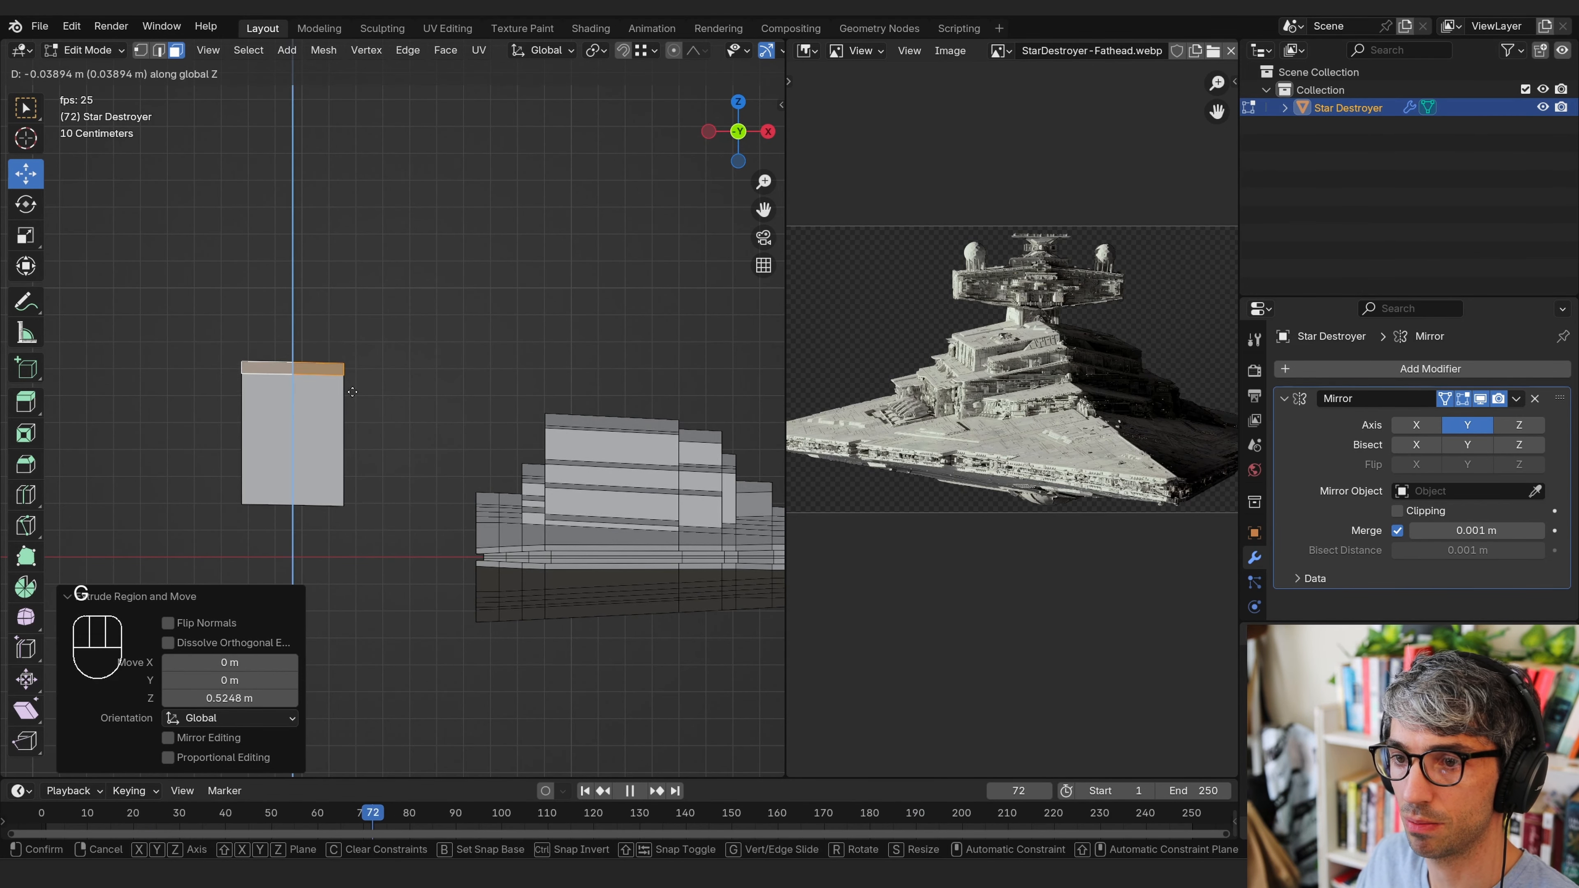
left_click(348, 387)
mouse_move(380, 397)
middle_mouse_down("shift")
mouse_move(405, 390)
mouse_move(367, 404)
middle_mouse_up("shift")
Select the block's upper rear edge in edge mode and try to move it along X
left_click(269, 364, "shift")
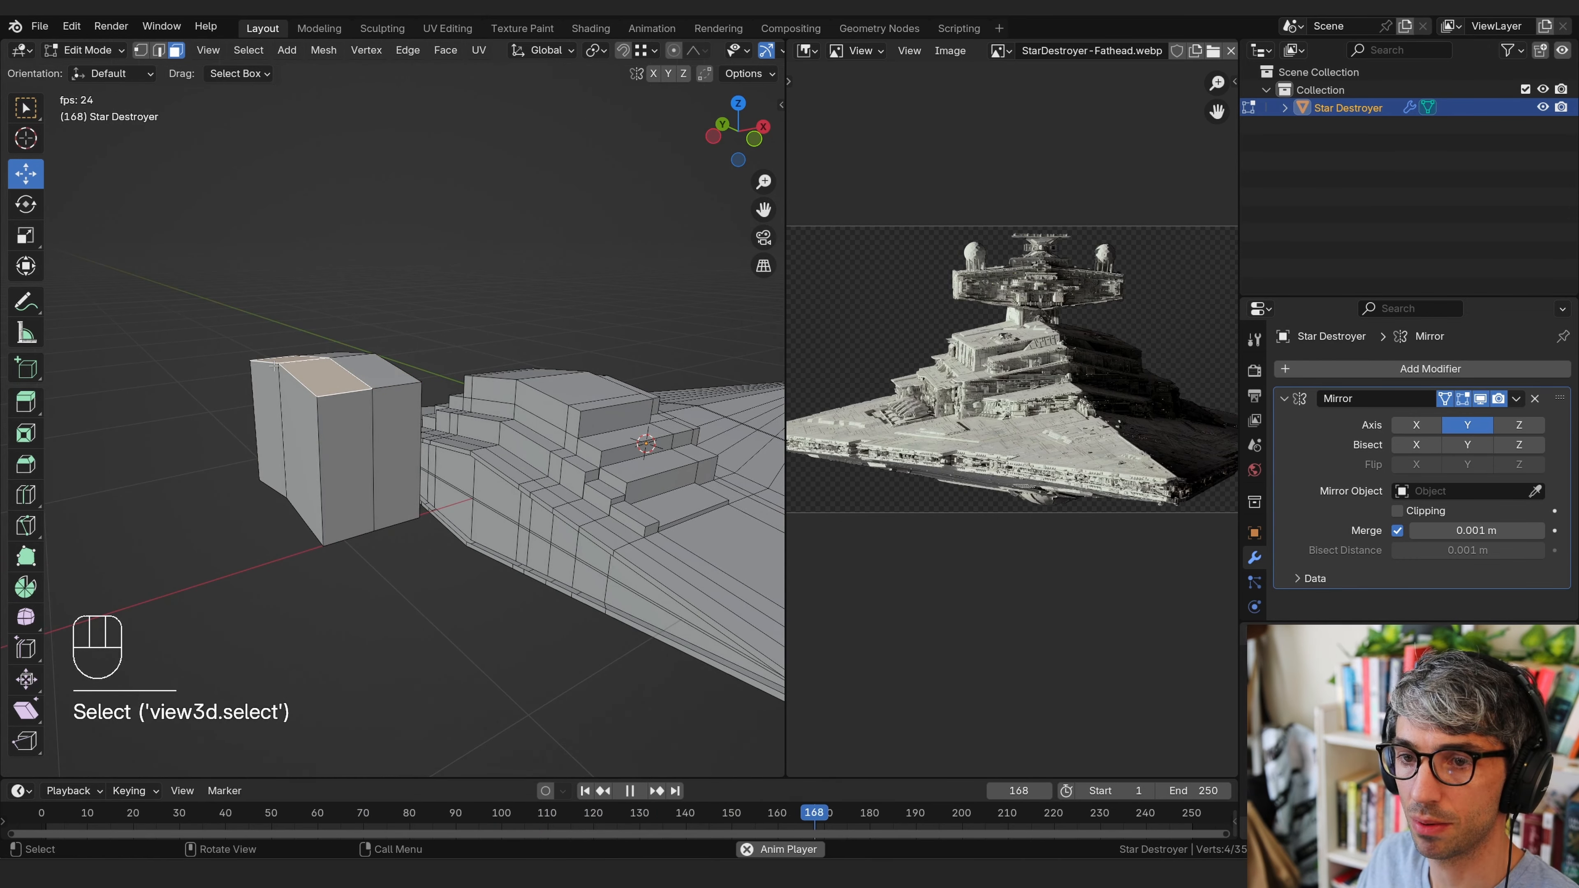
key("2")
left_click(323, 317)
middle_click_drag(296, 381, 324, 417)
key("g")
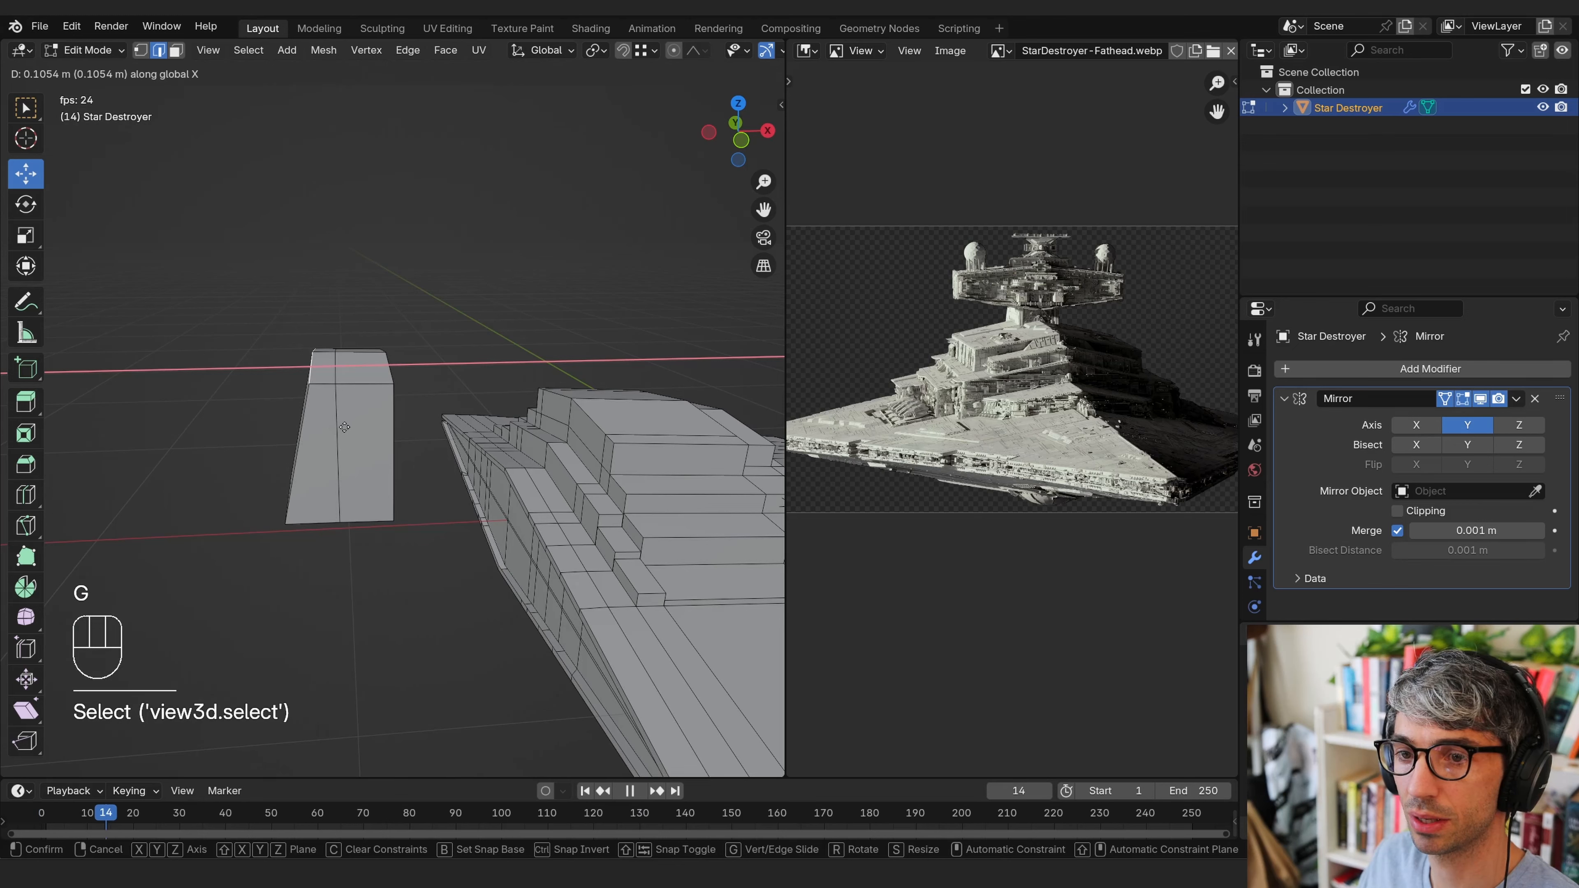
right_click(348, 428)
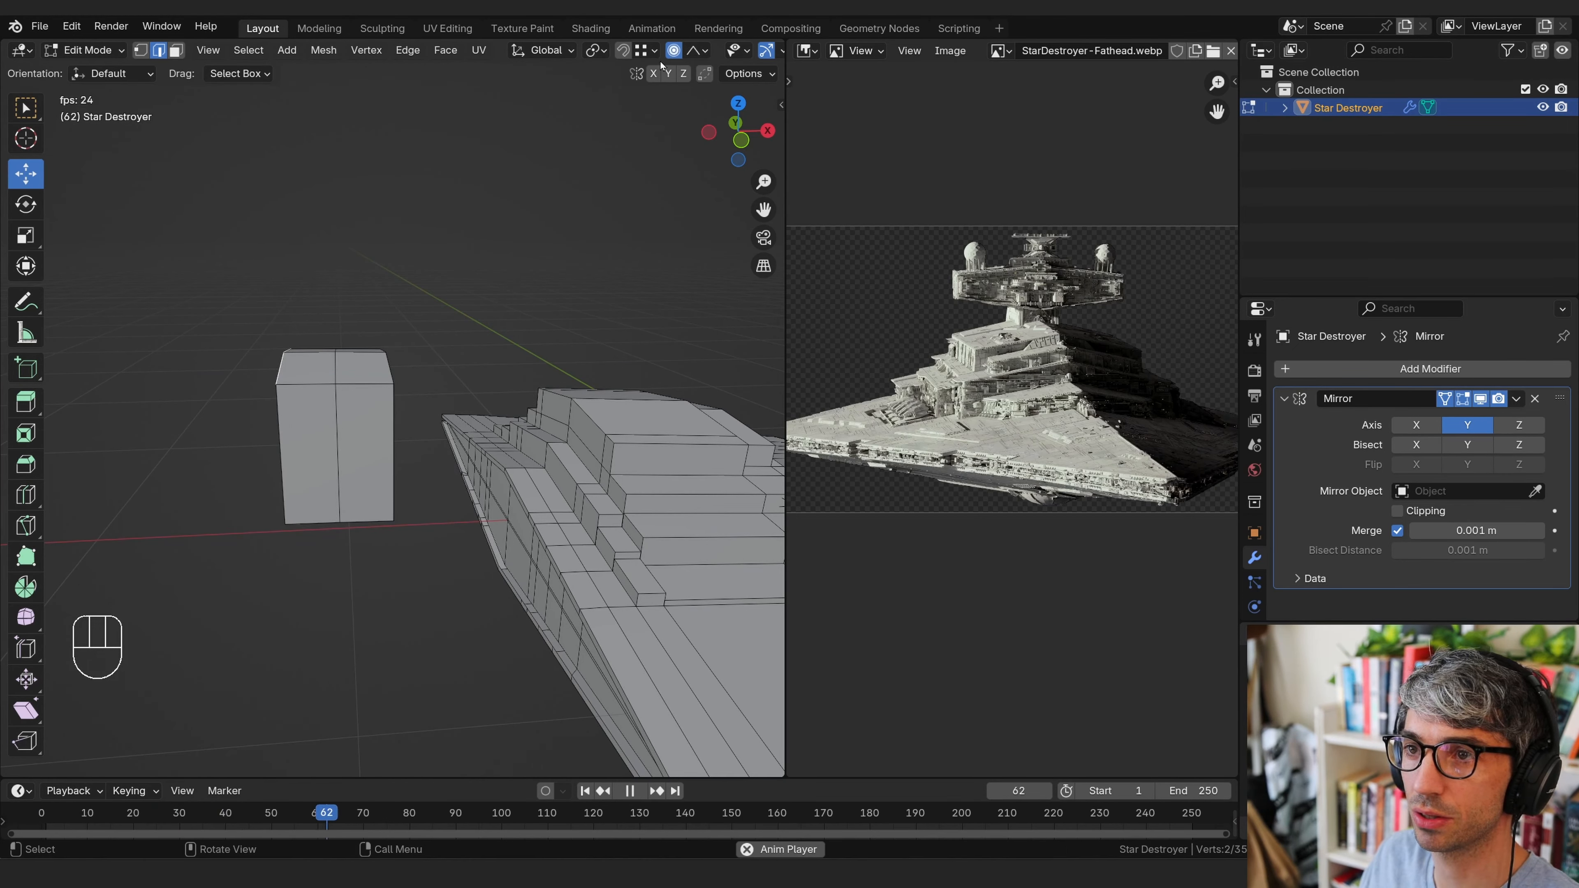
Move the block's upper rear edge forward along X with linear proportional editing, shrinking the influence radius to slant the rear side
key("g")
key("x")
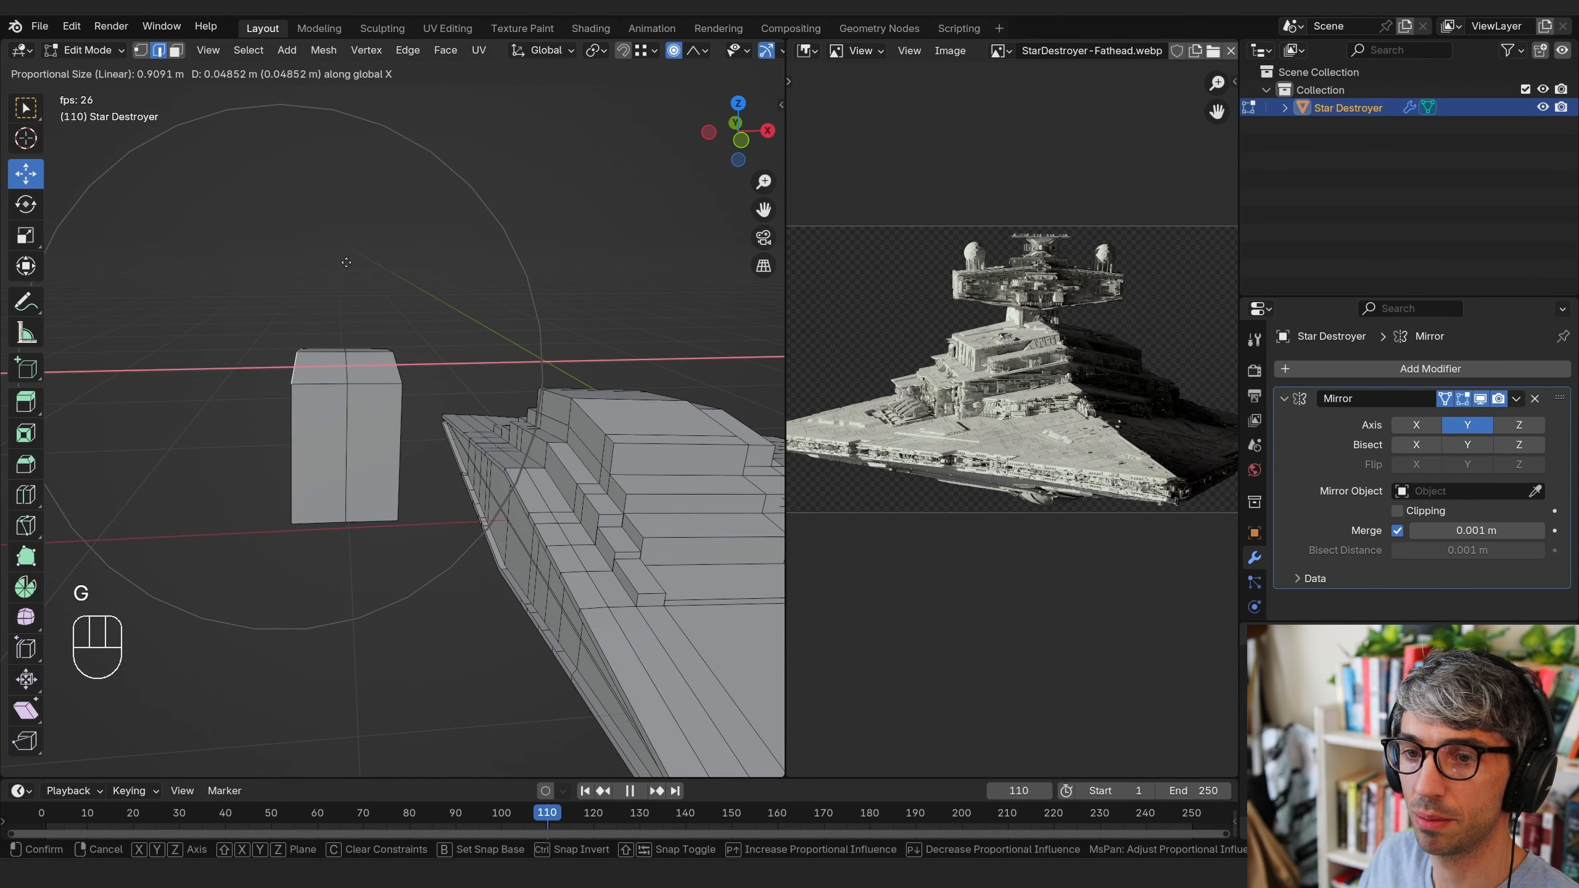
scroll(346, 263, "up", 11)
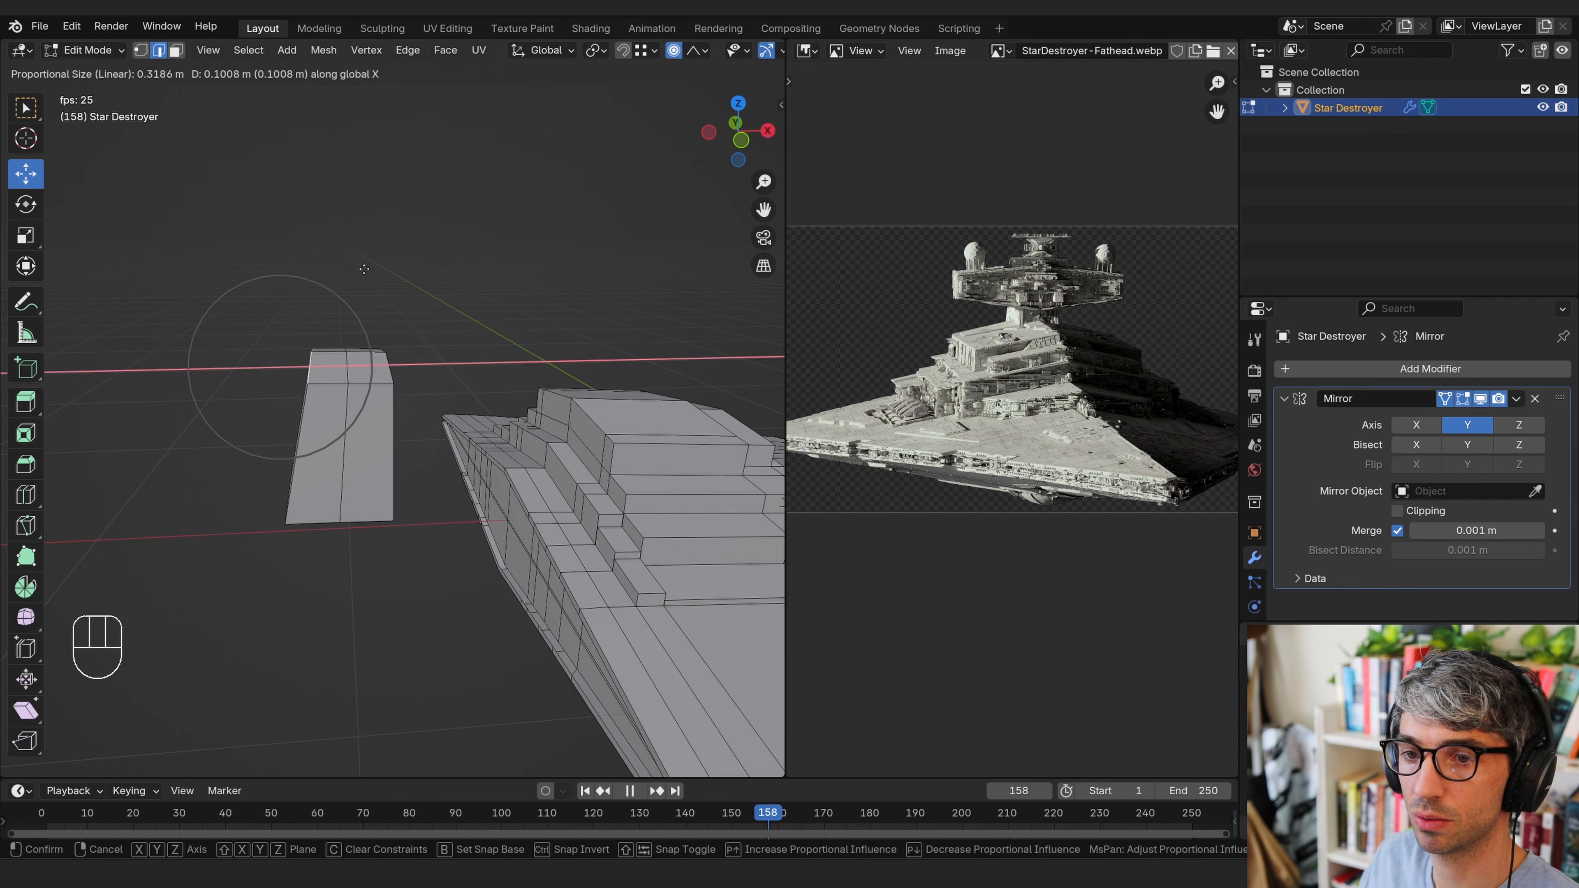
scroll(377, 271, "down", 2)
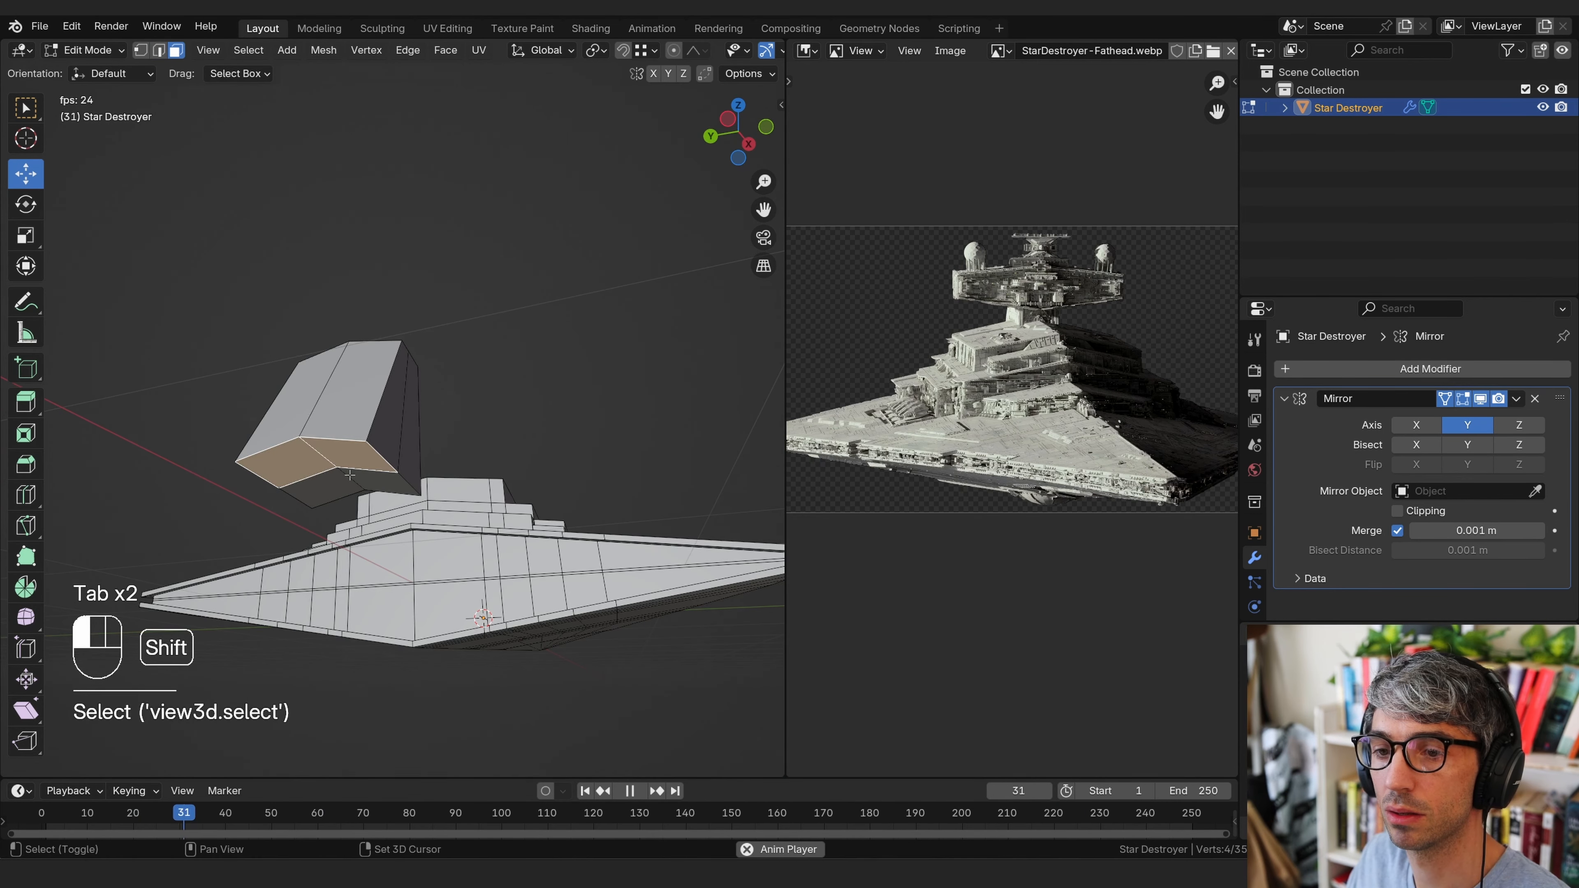
Select the block's bottom faces and flatten them by scaling to 0 along Z
left_click(289, 490, "shift")
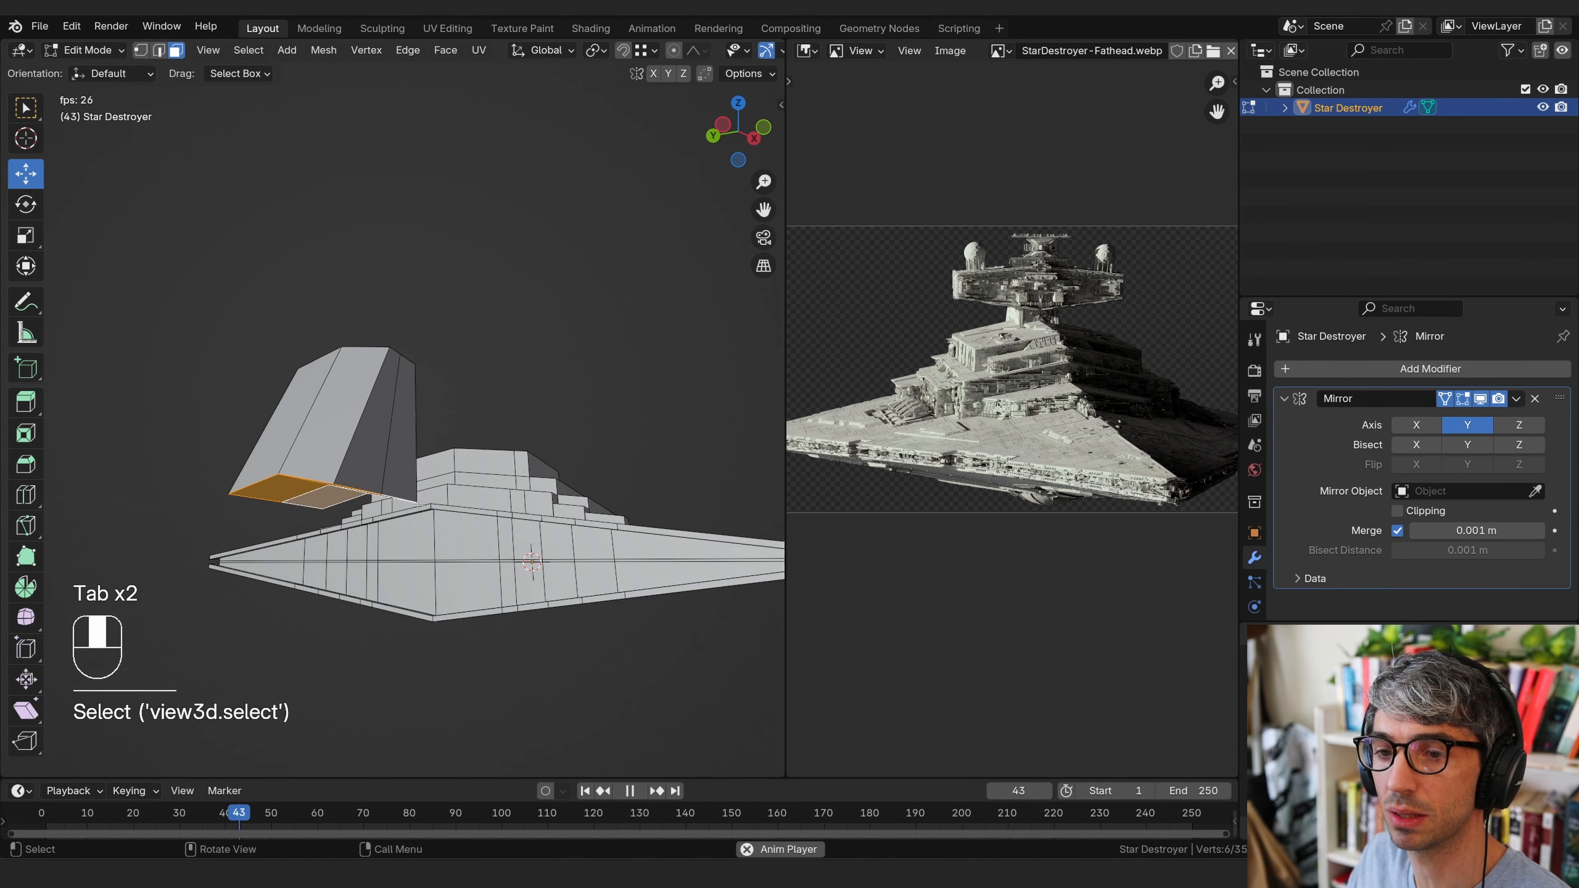
key("s")
key("z")
key("0")
key("Return")
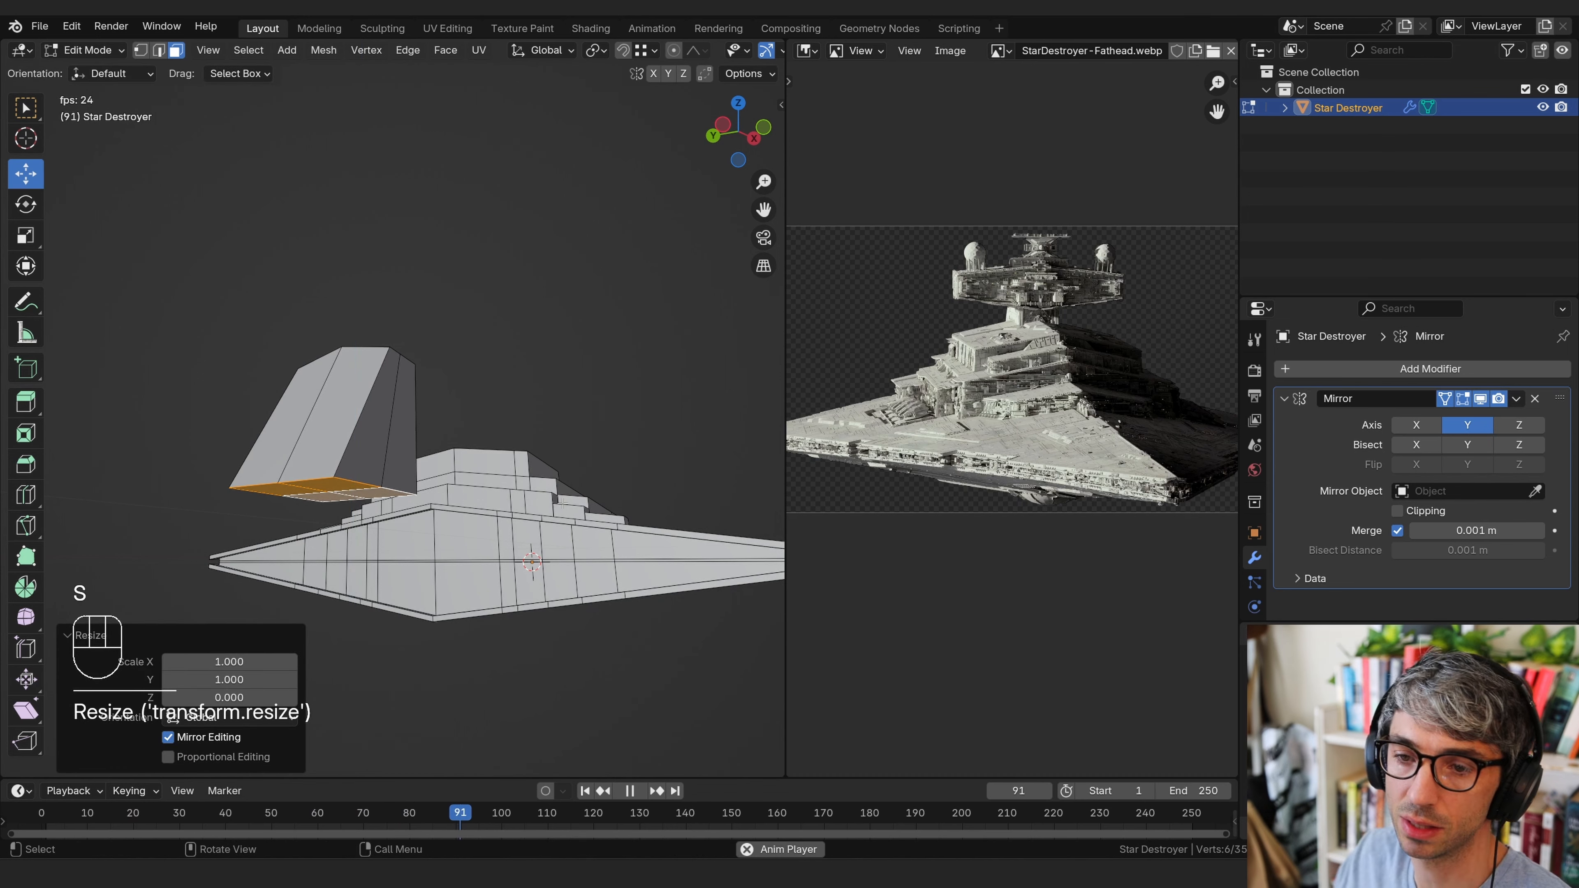
Move the flattened bottom faces of the block along Z to adjust its height
key("g")
key("z")
left_click(493, 520)
middle_click_drag(493, 520, 421, 516)
key("Tab")
key("Tab")
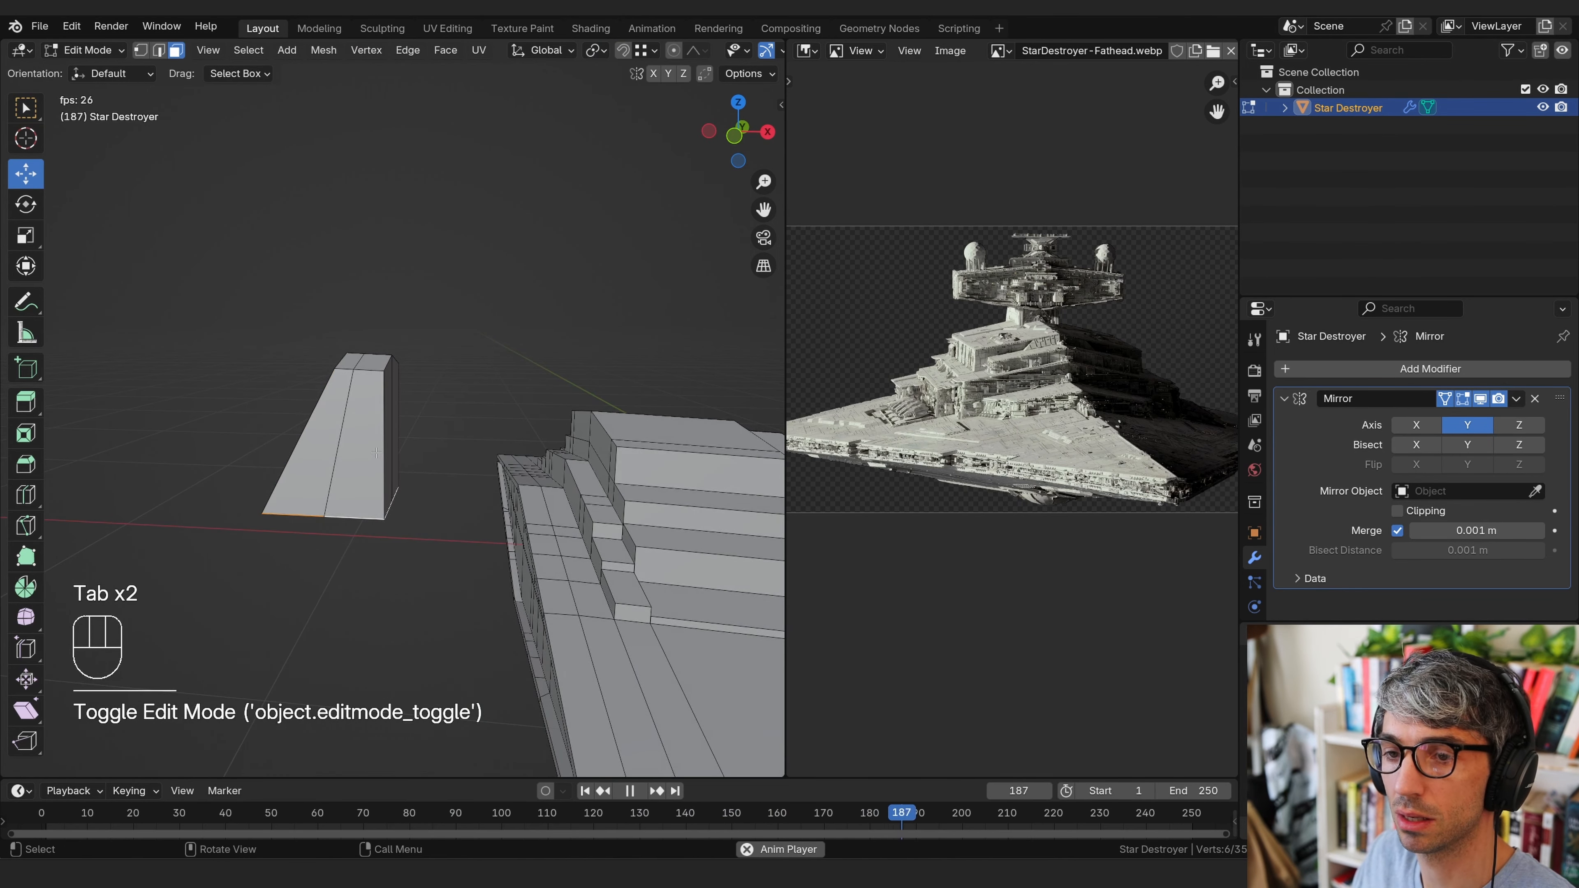
Move the whole linked block onto the hull's top tier and shift its side faces about 0.048 m inward along Y
left_click(373, 435)
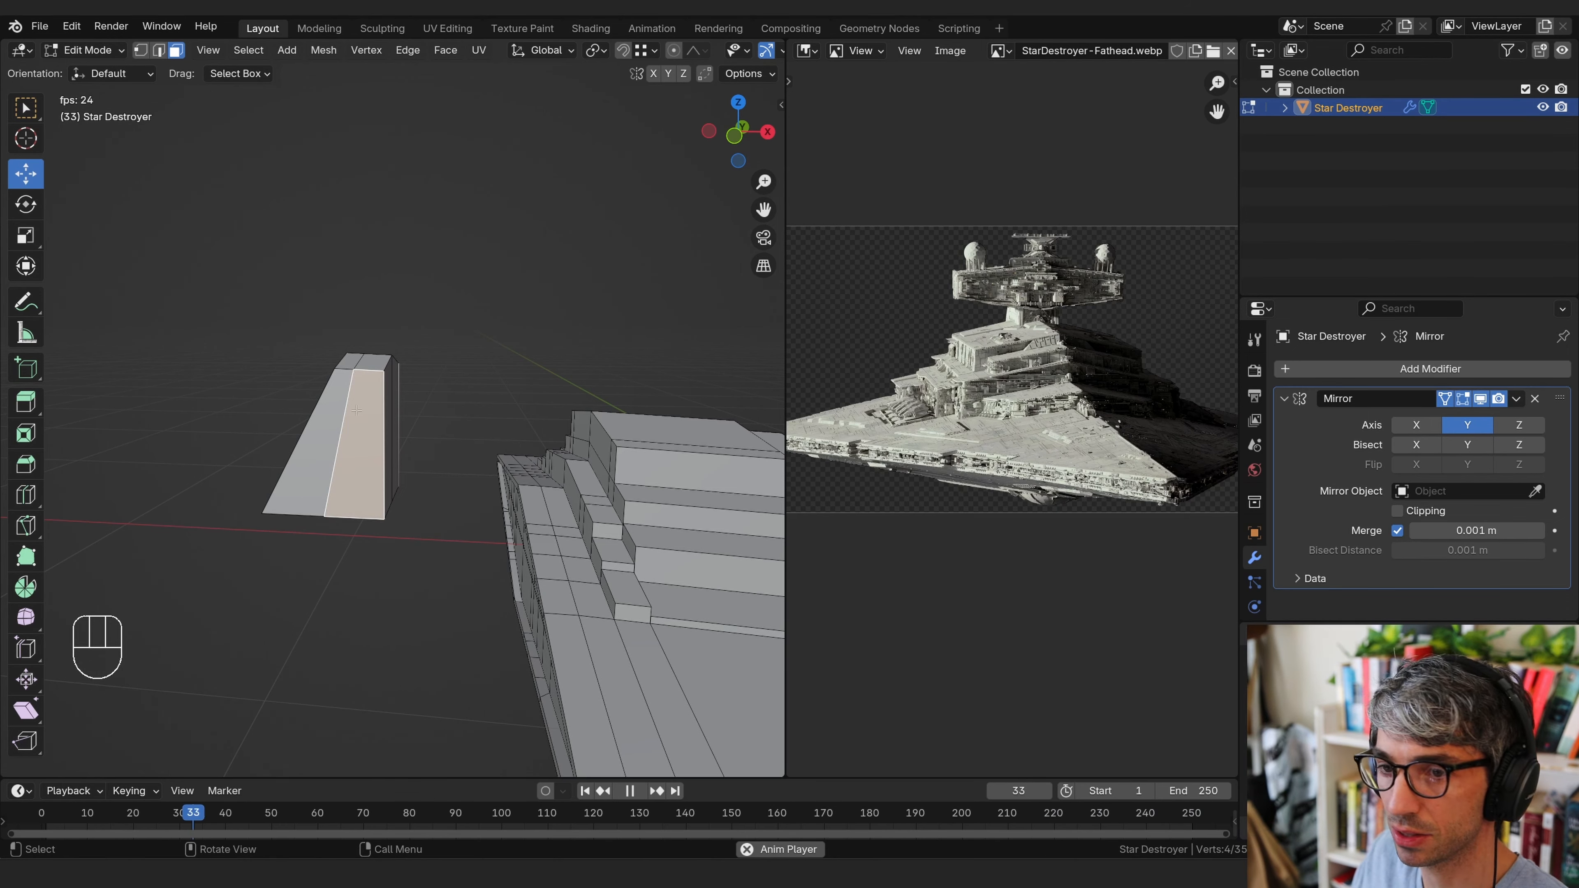
key("l")
middle_click_drag(311, 448, 319, 484)
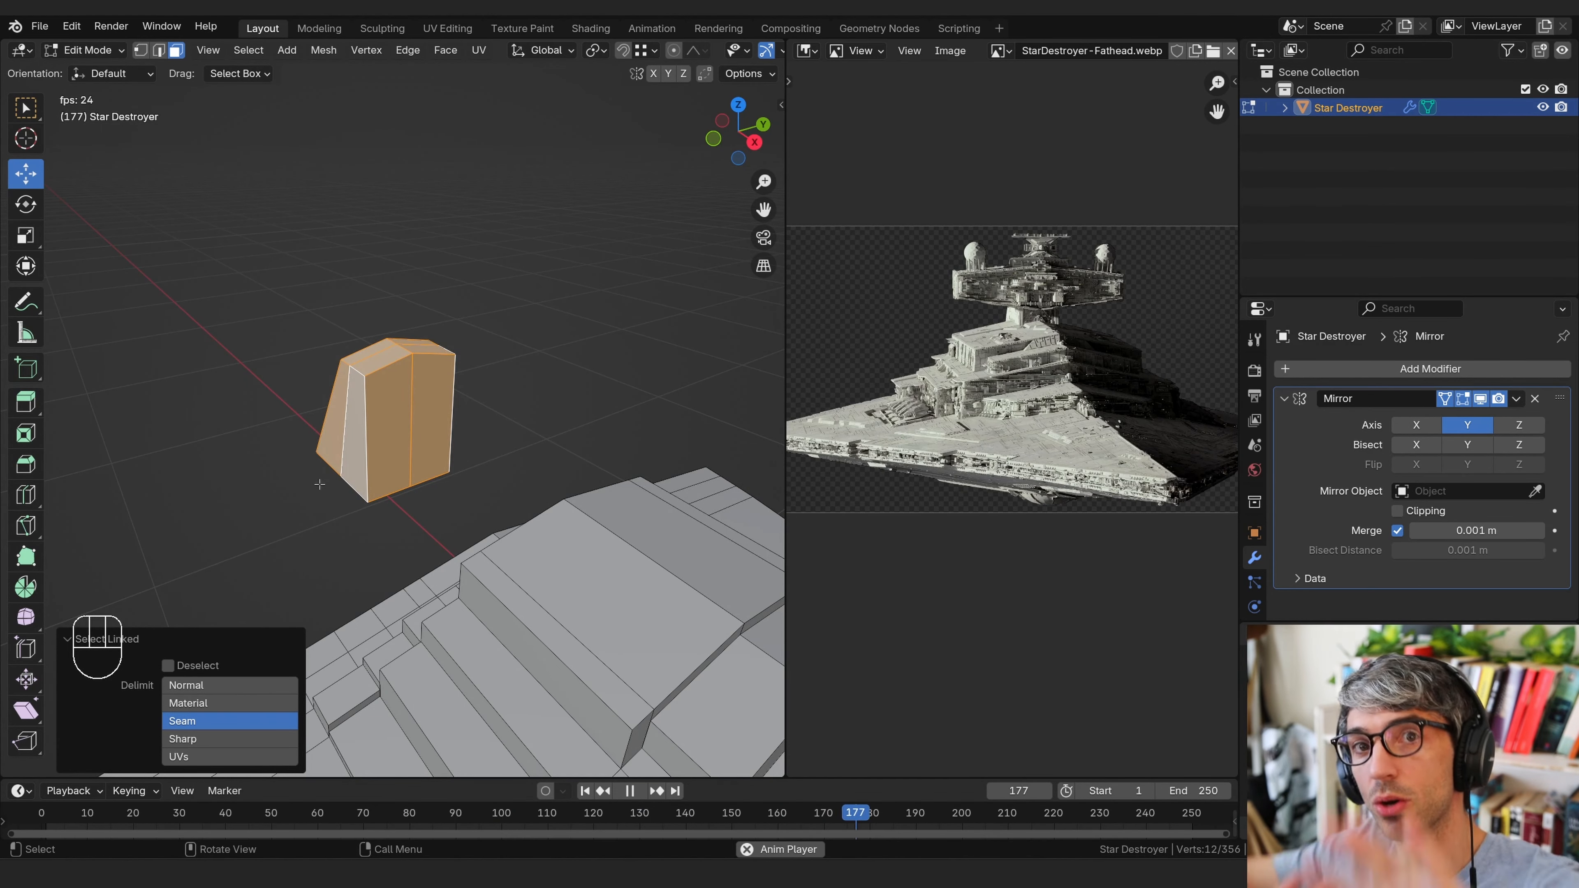
middle_click_drag(429, 448, 414, 491)
key("g")
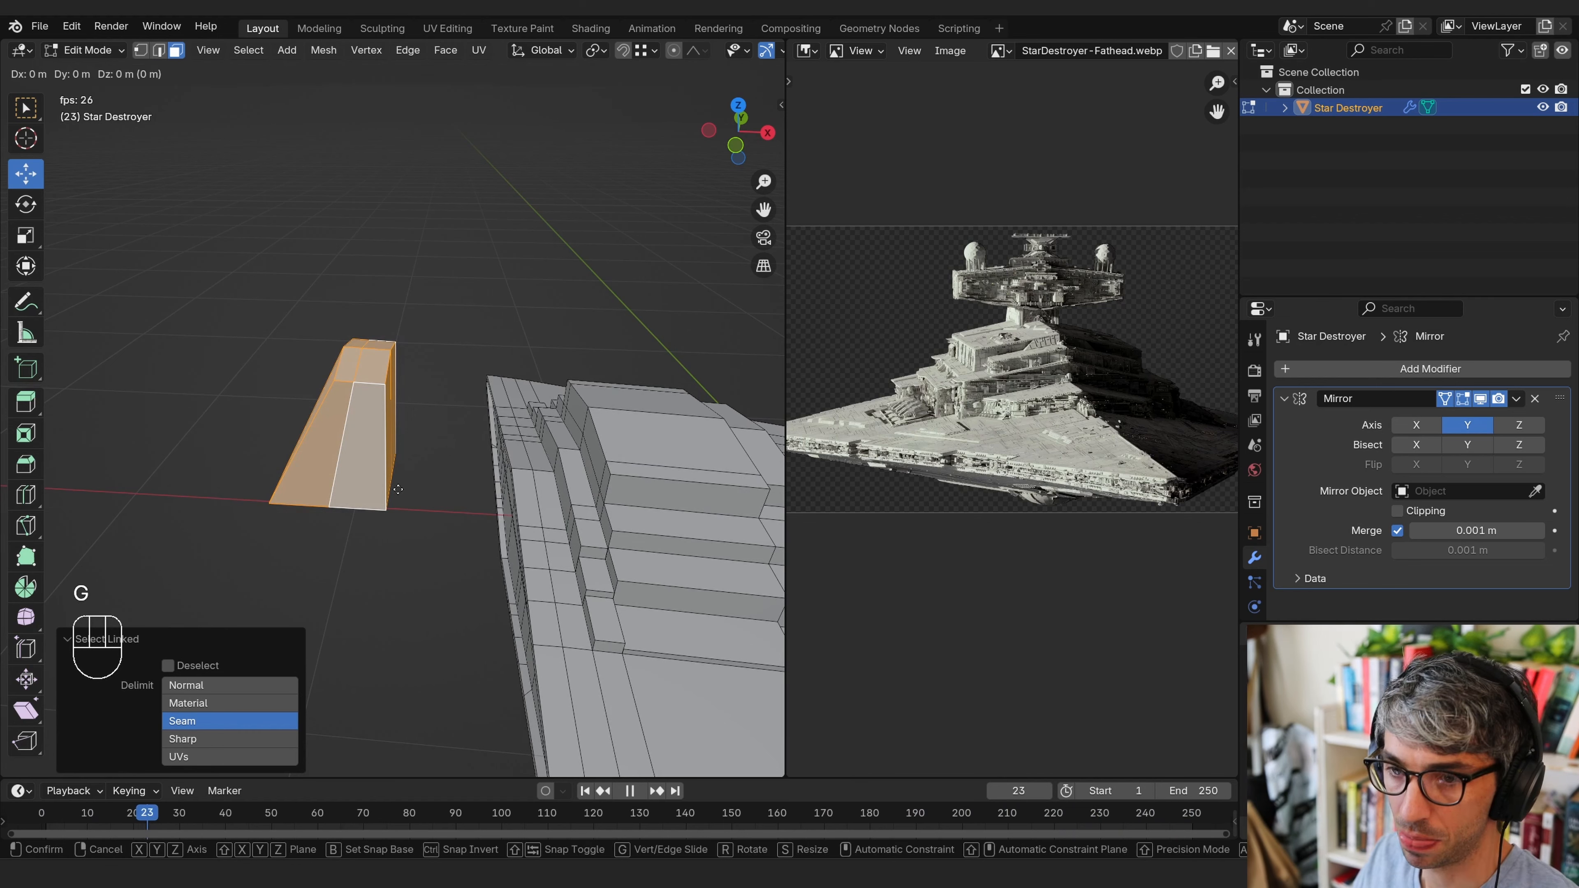
key("x")
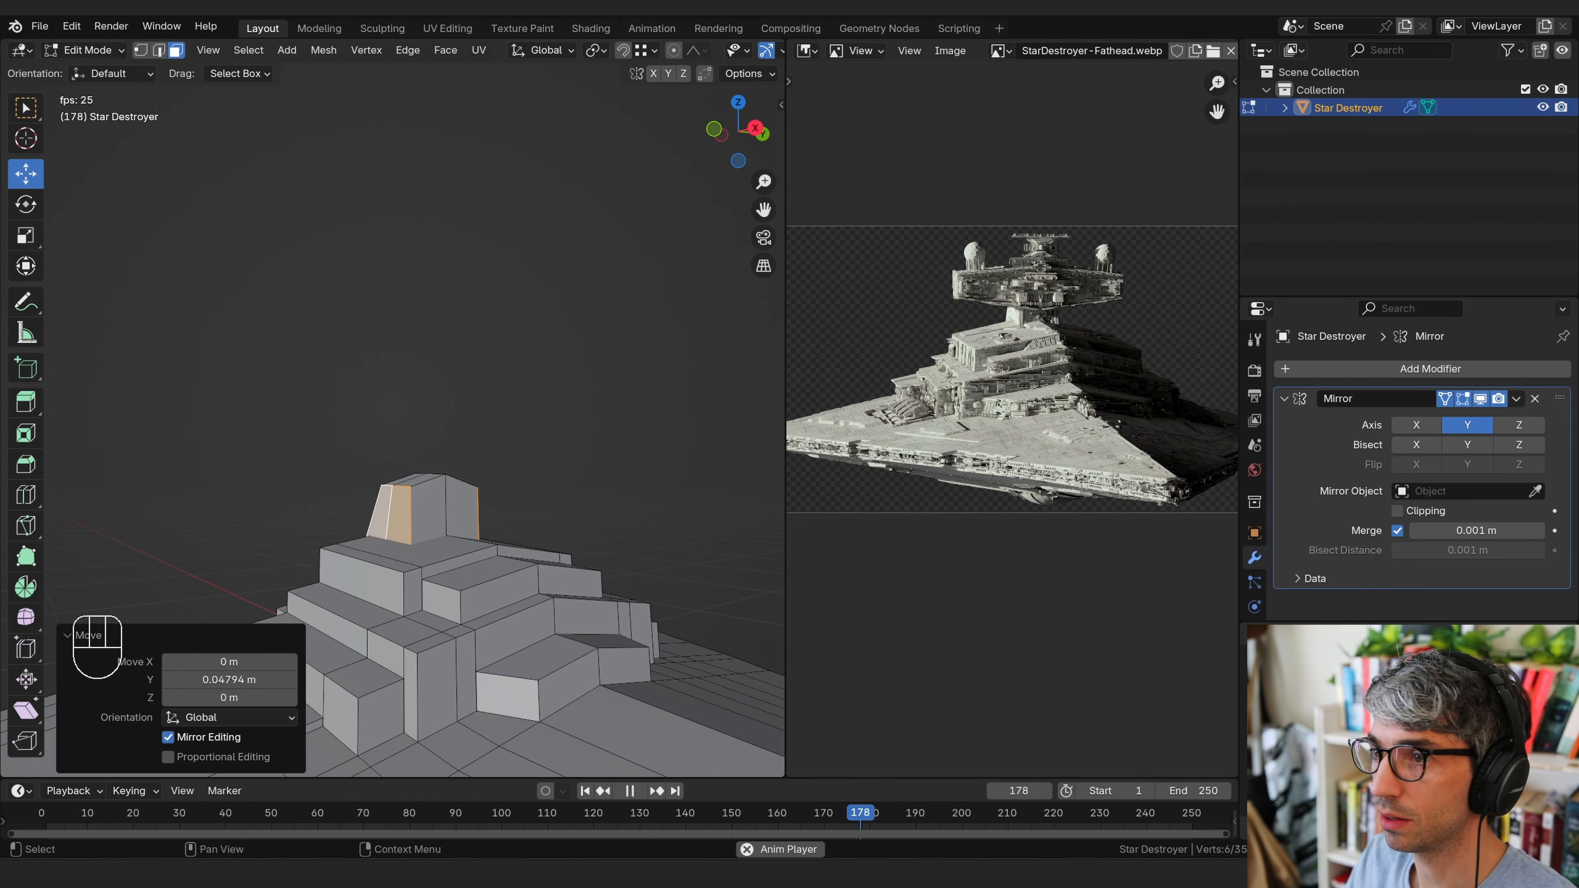
Select the tower block's top faces and snap the 3D cursor to them
key("Tab")
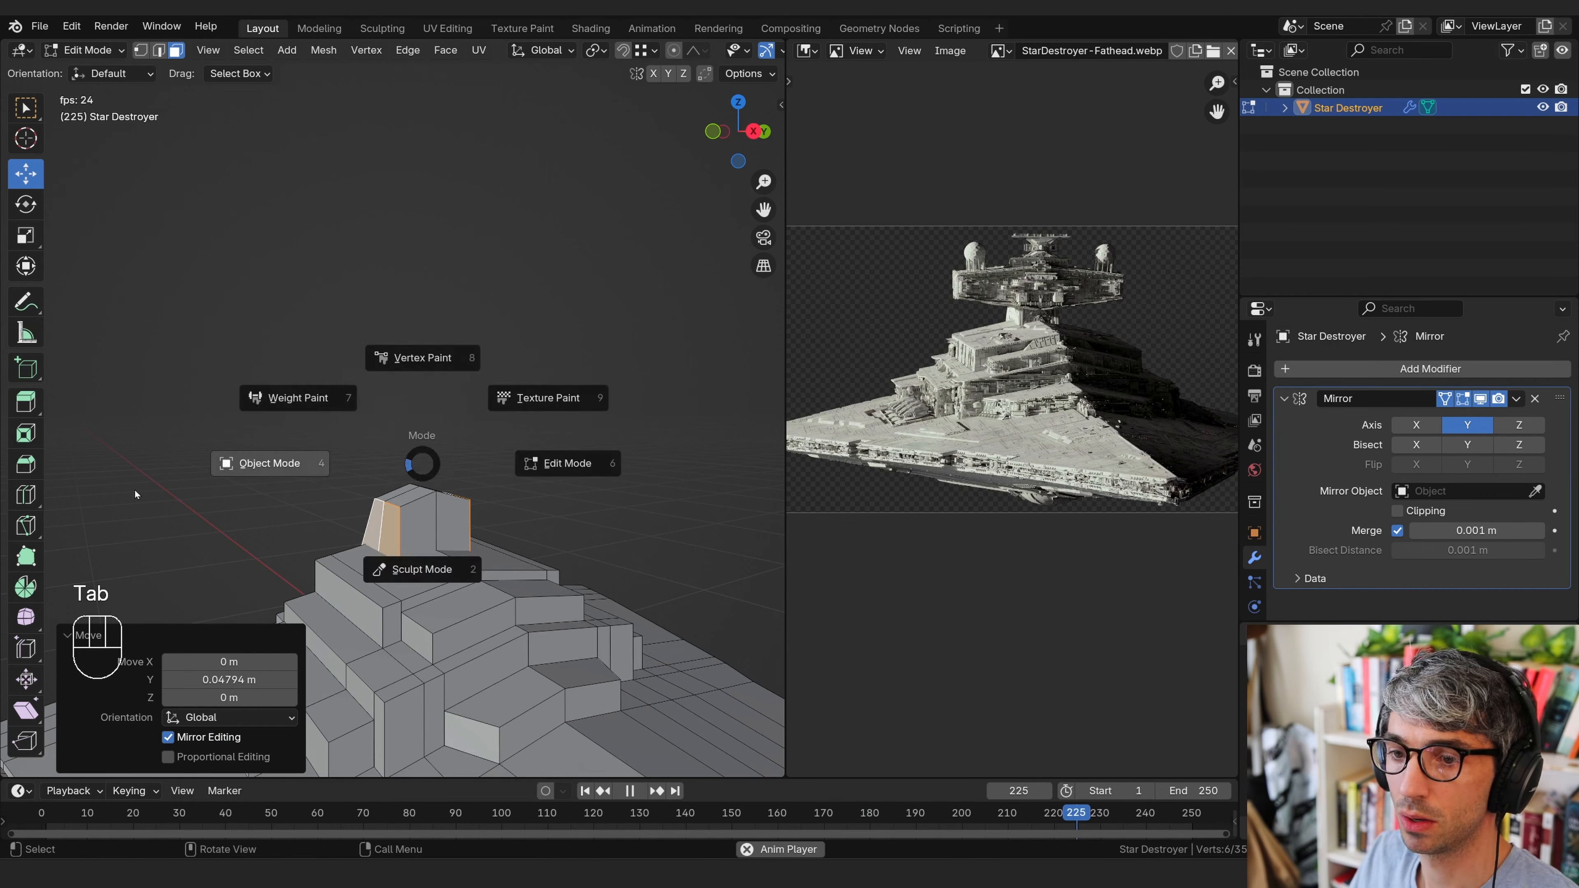
middle_click_drag(535, 454, 573, 441, "shift")
key("Tab")
middle_click_drag(528, 503, 482, 510)
left_click(430, 500, "shift")
left_click(430, 500, "shift")
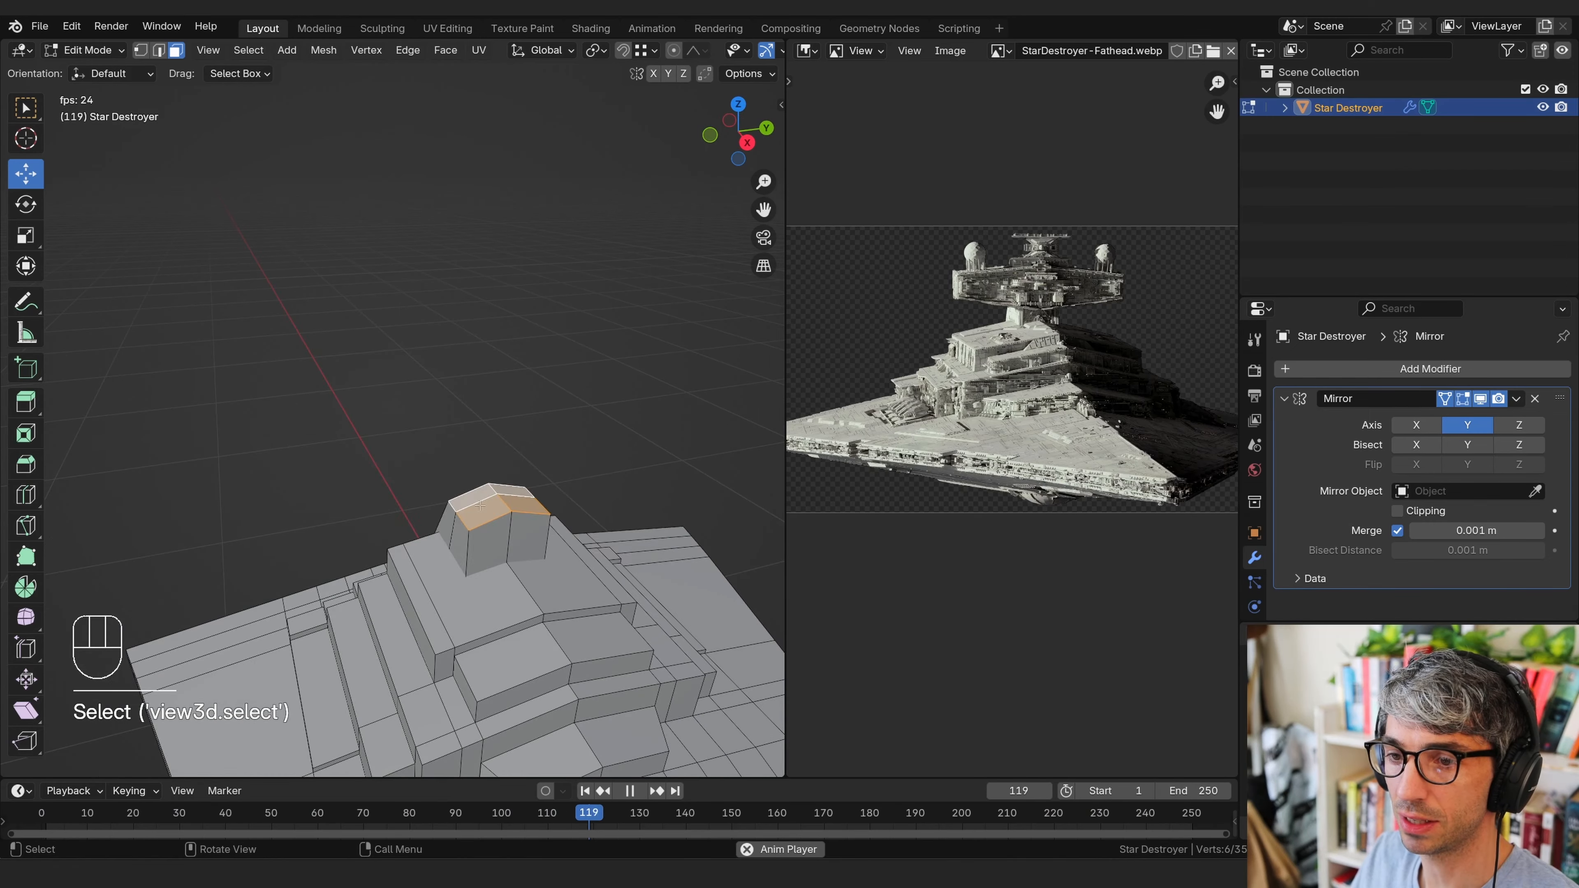
key("shift+s")
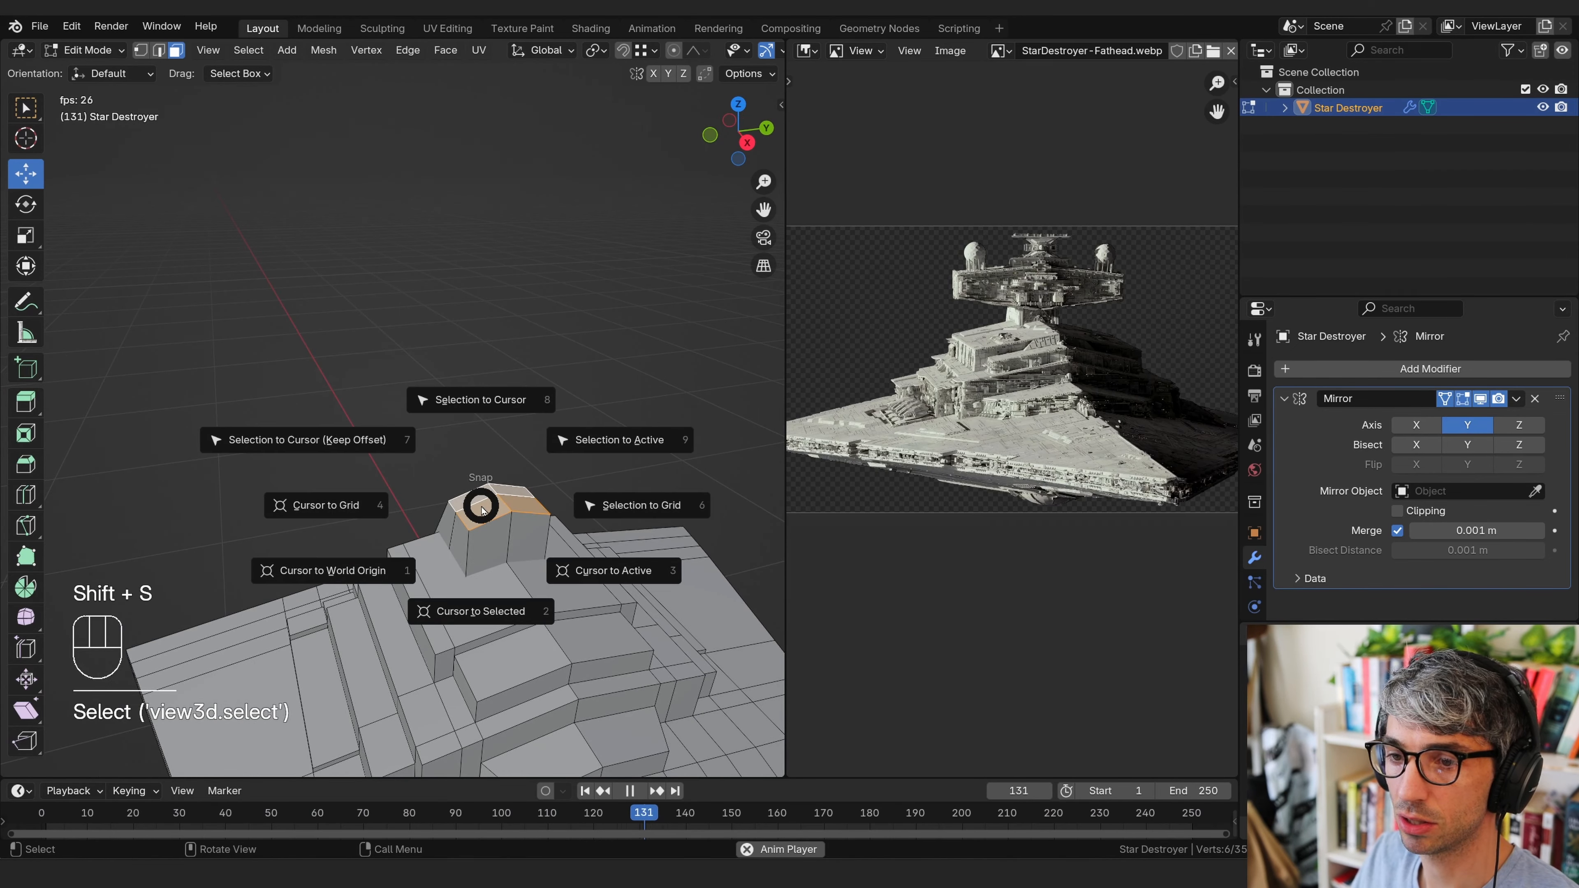
left_click(465, 607)
middle_click_drag(465, 606, 459, 505)
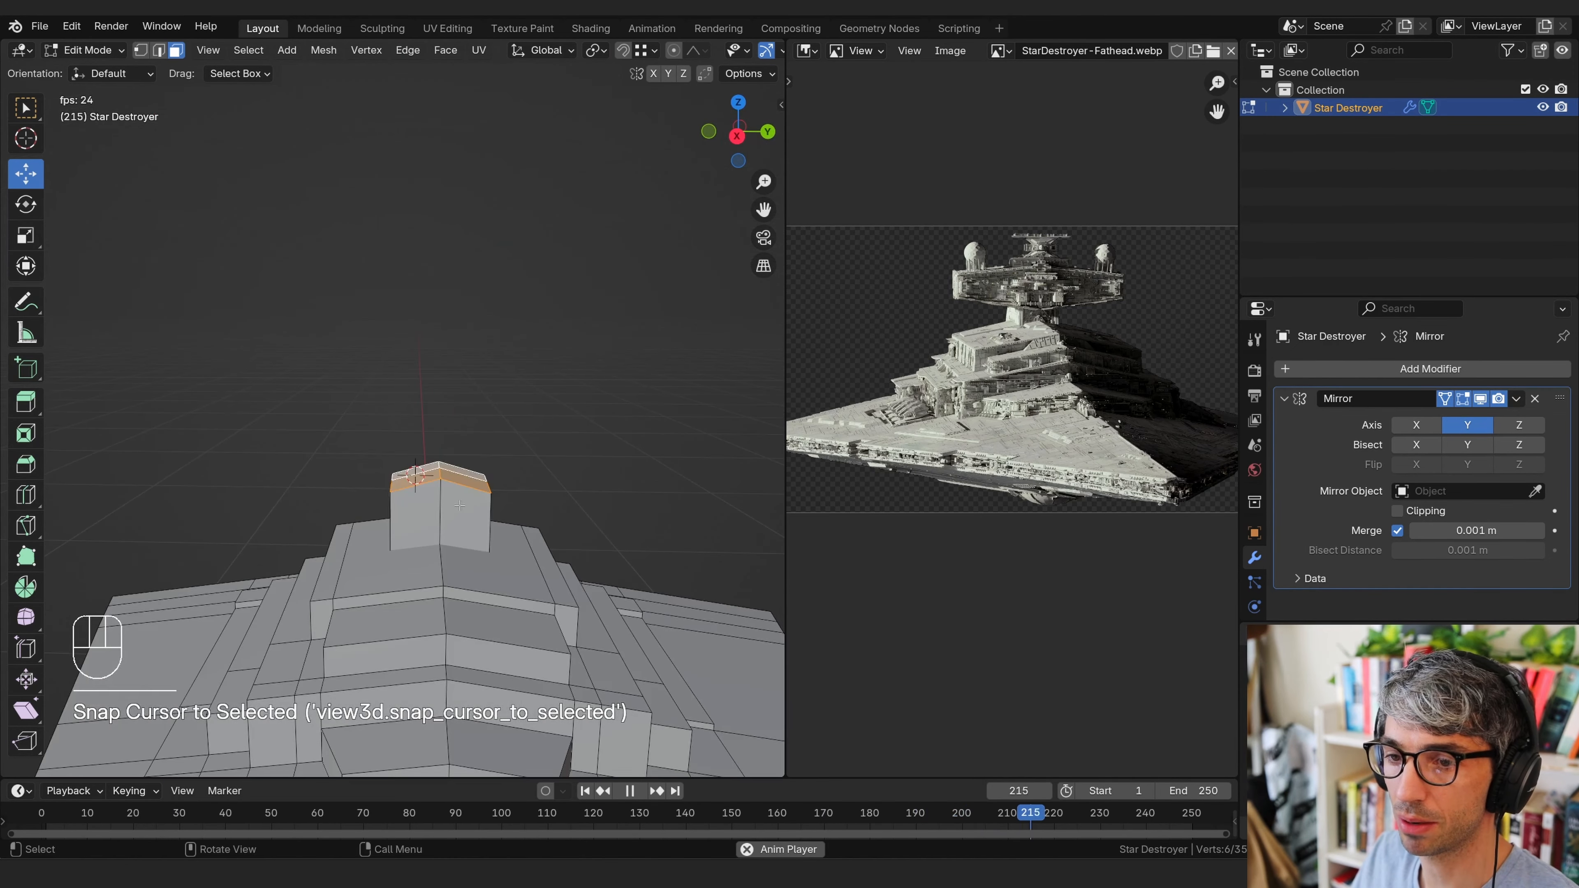
Add a cube at the 3D cursor and scale it uniformly to about 0.109
key("shift+a")
left_click(388, 514)
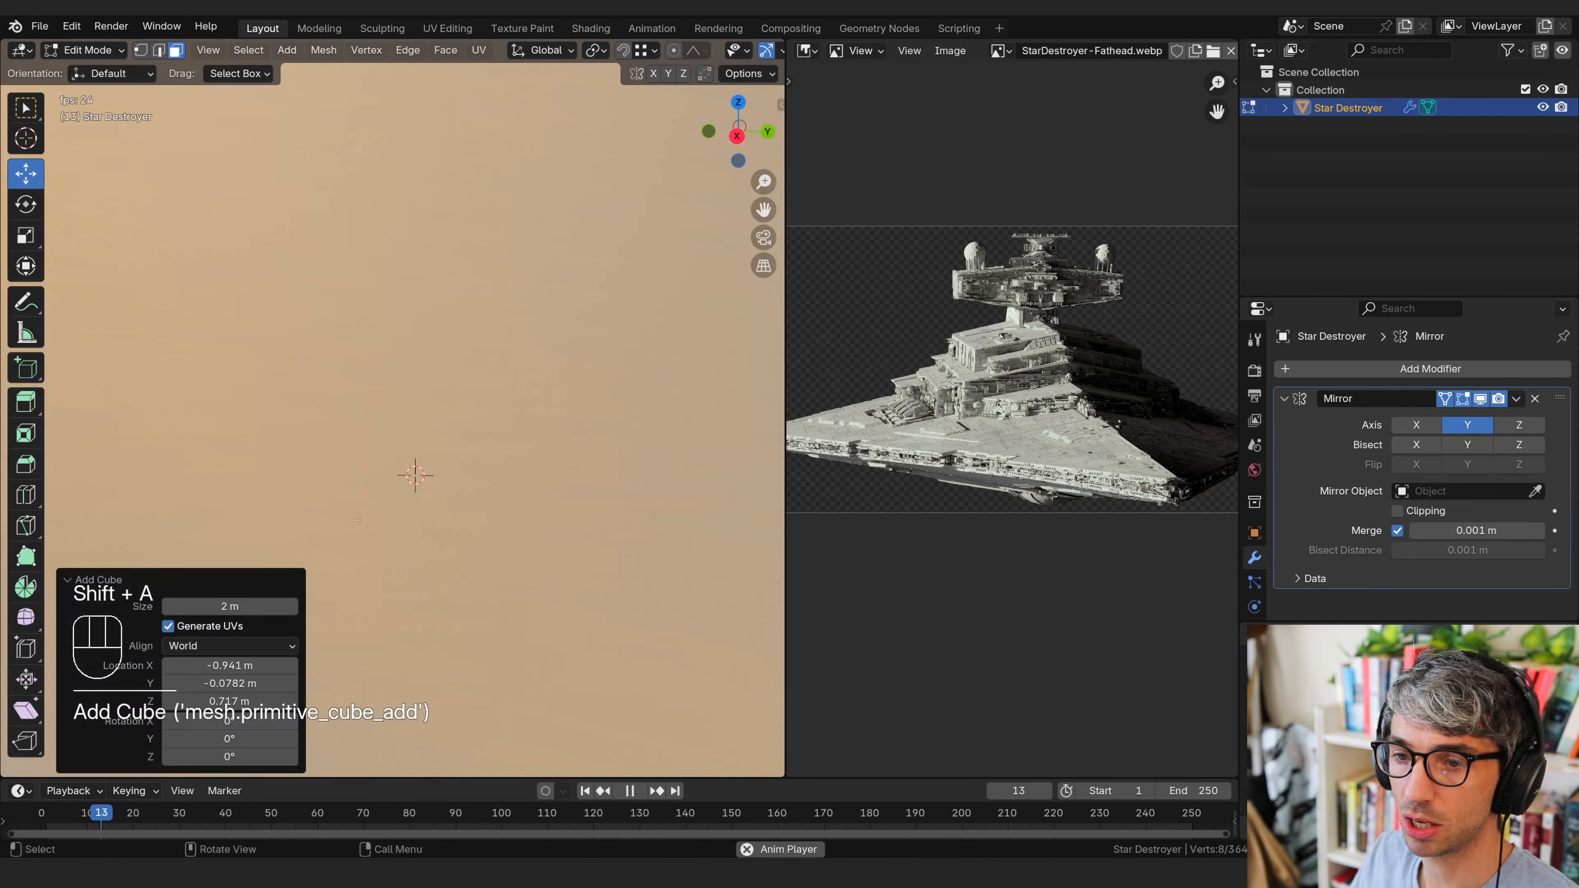
key("s")
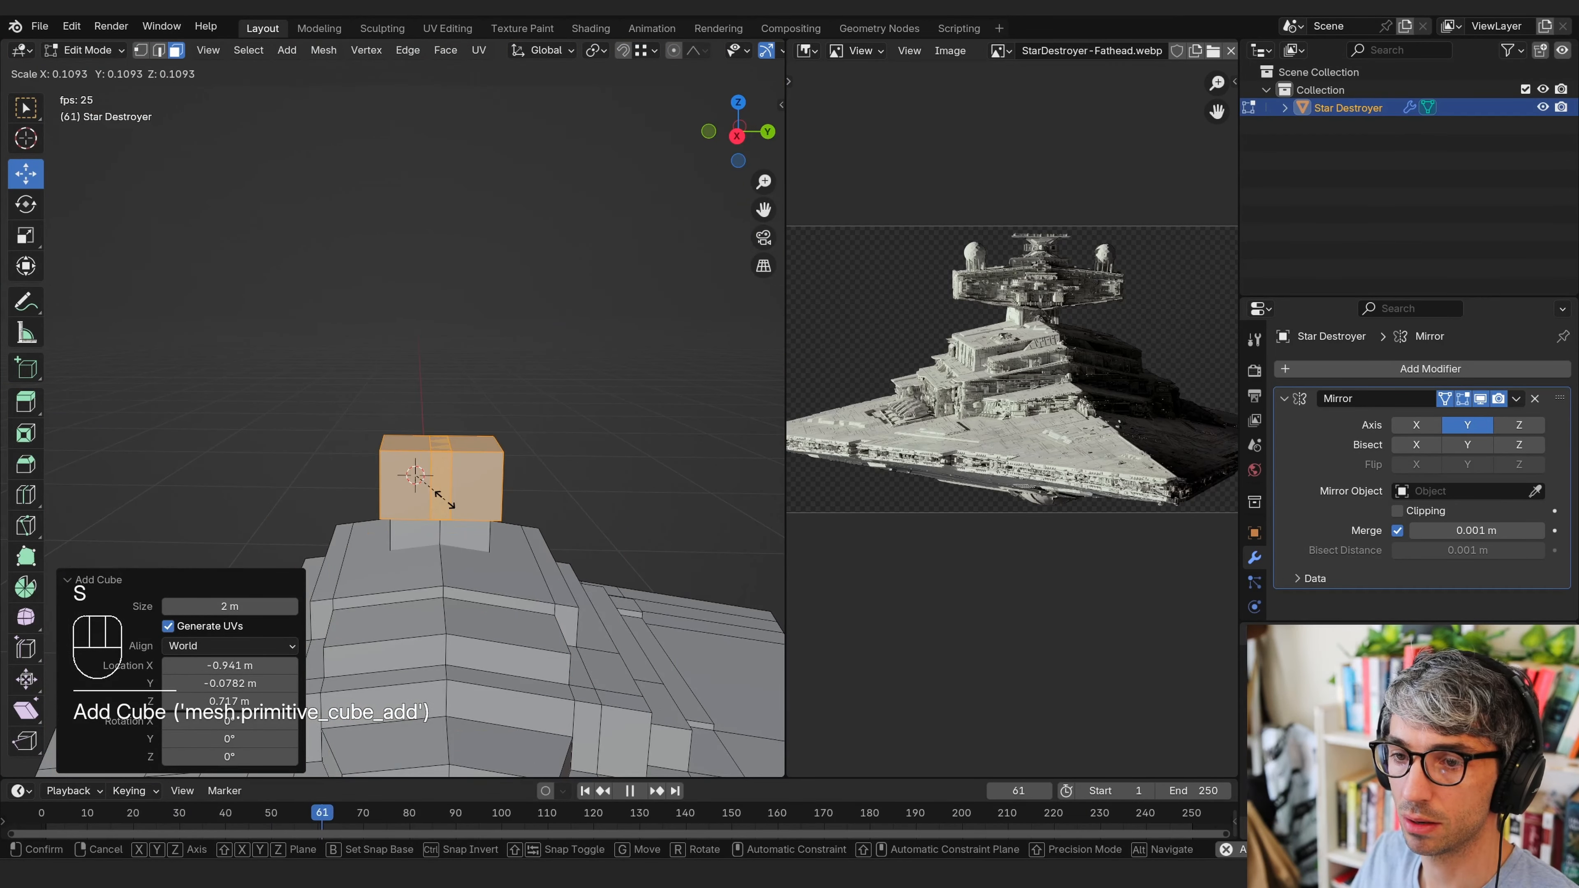
left_click(443, 500)
middle_click_drag(470, 481, 382, 487)
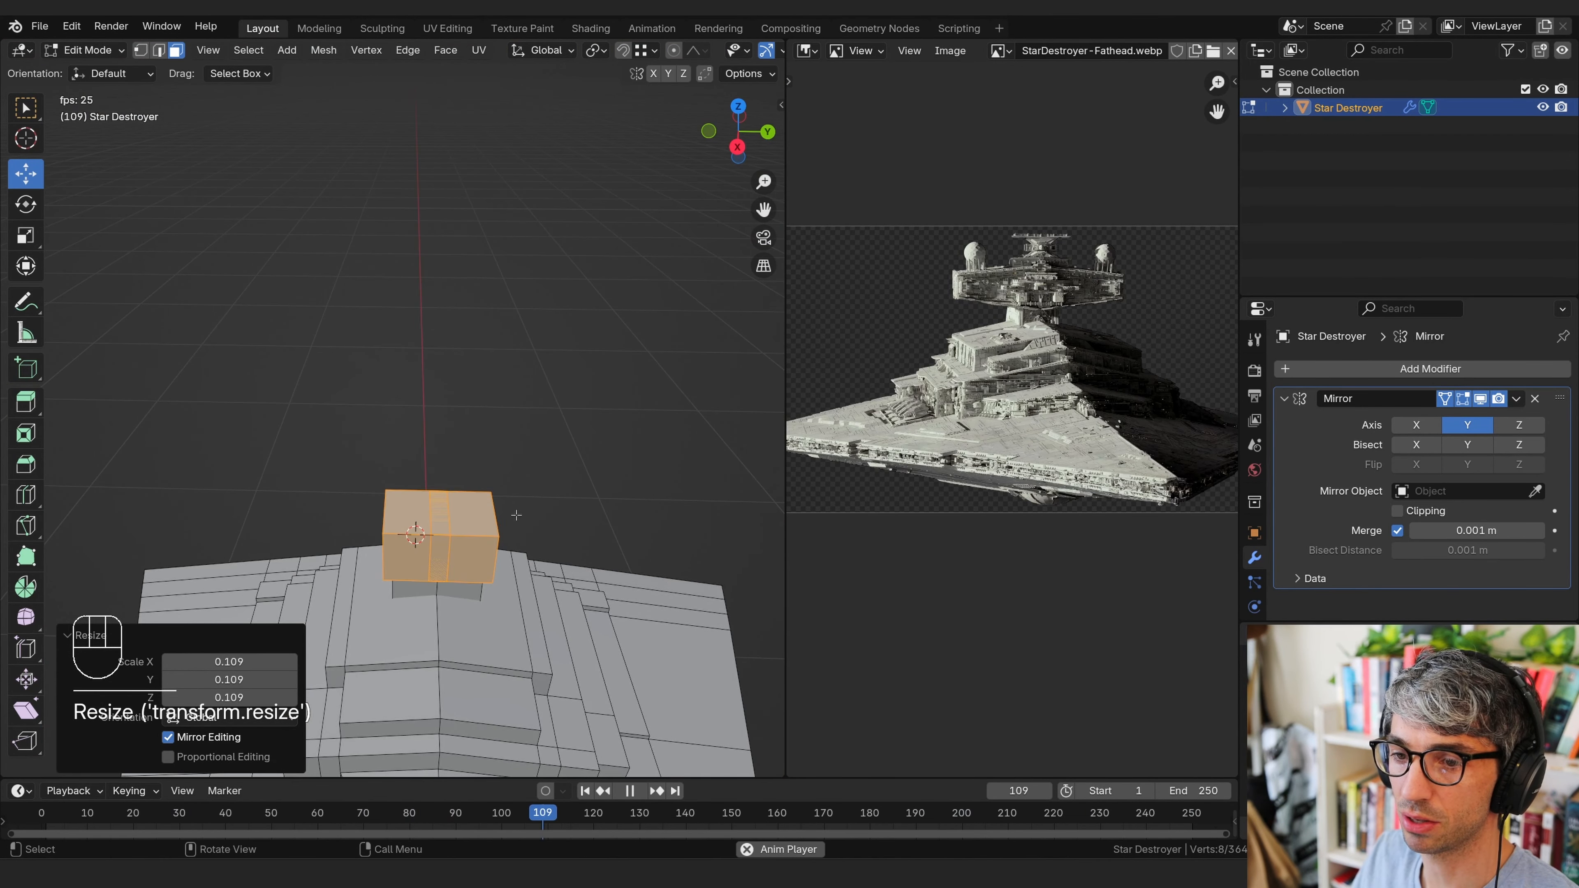
Move the cube outward along Y clear of its mirrored copy and delete its inner face
key("g")
key("y")
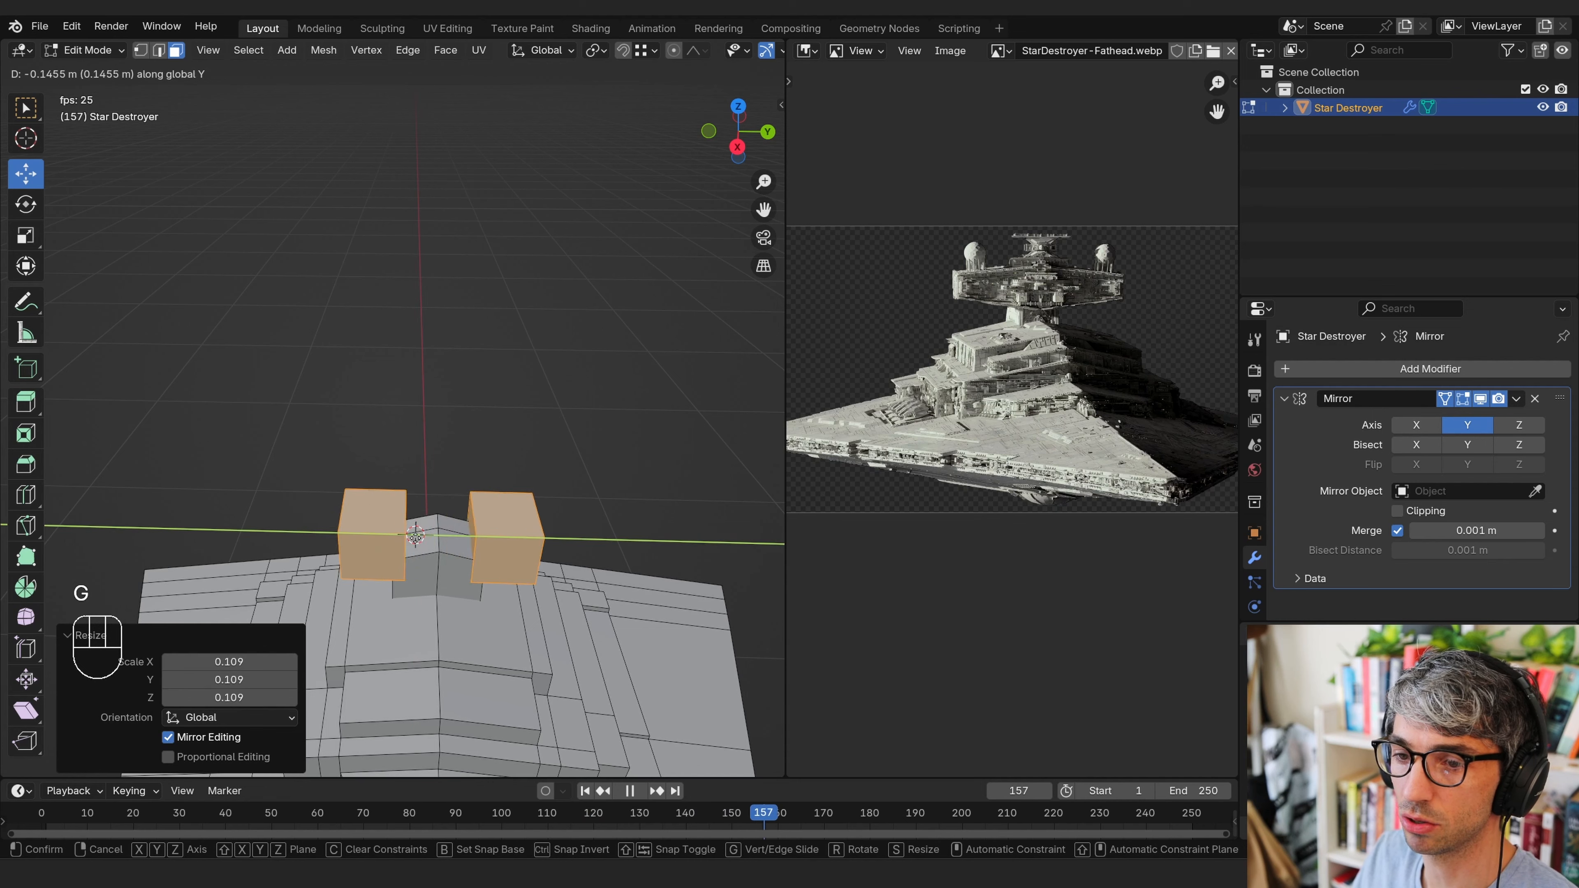
left_click(438, 533)
middle_click_drag(437, 532, 422, 501)
left_click(401, 497)
key("x")
left_click(395, 515)
key("a")
left_click(428, 497)
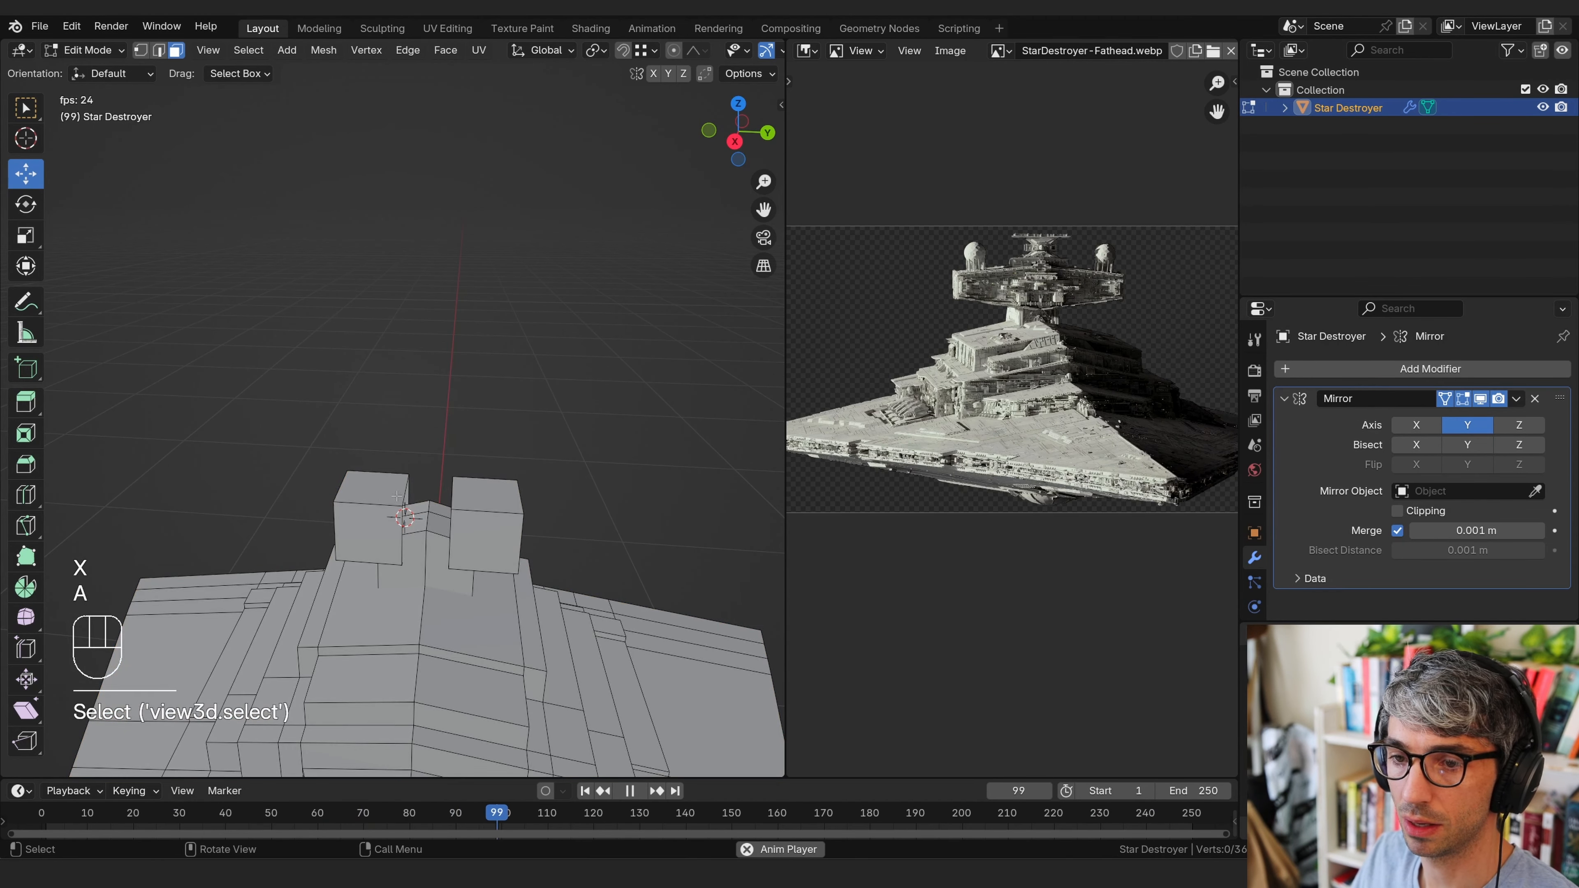
Select the whole linked cube and raise it about 0.26 m along Z above the tower block
left_click(378, 493)
key("l")
middle_click_drag(378, 493, 402, 475)
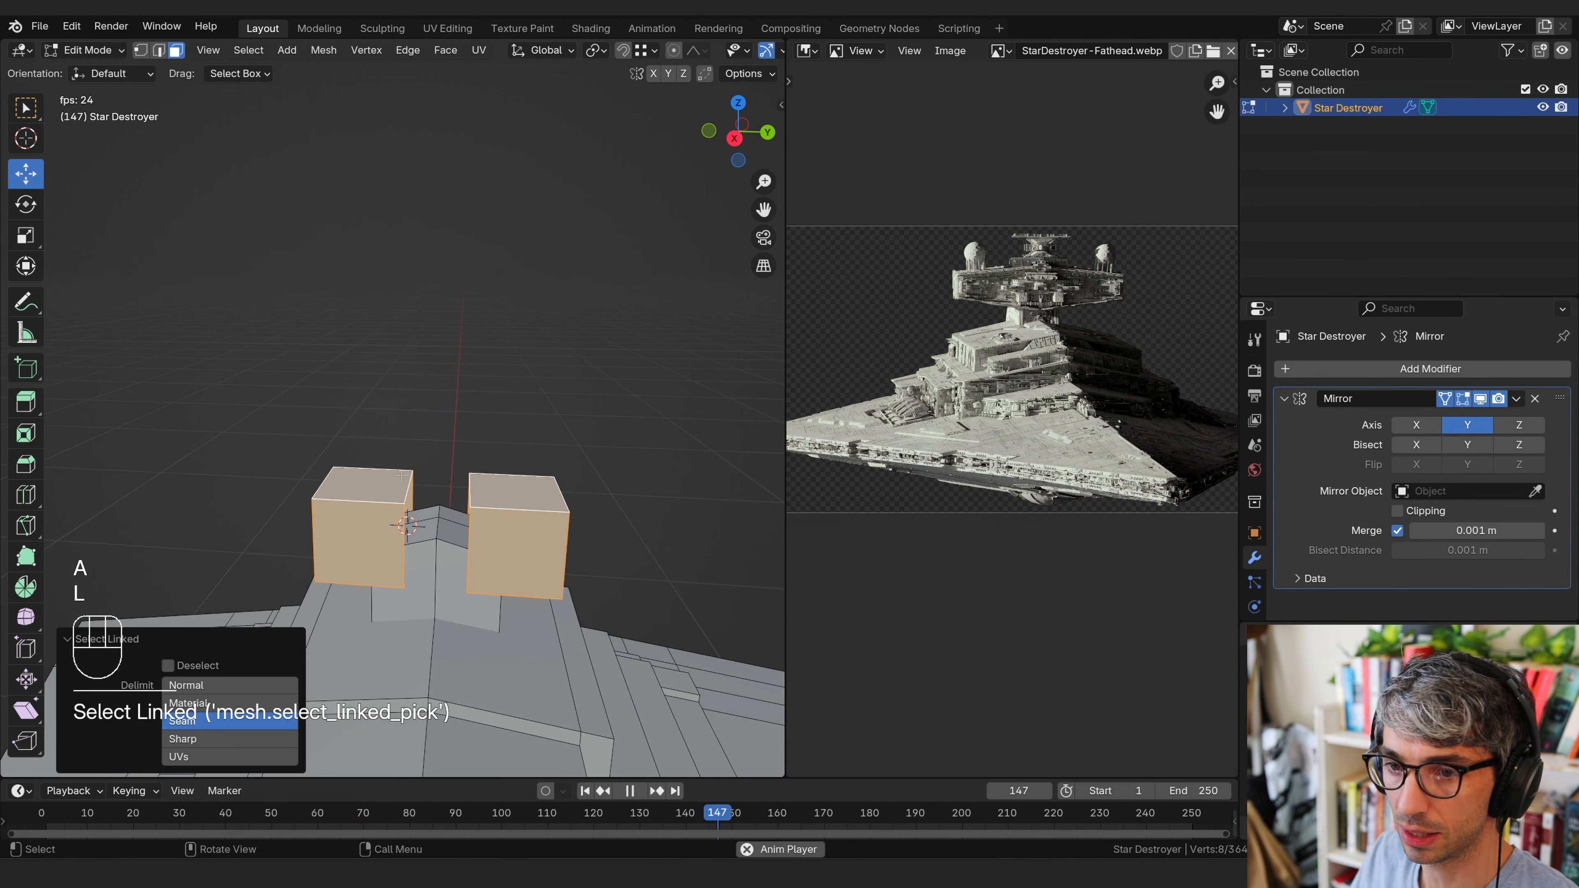
key("g")
middle_click(401, 473)
left_click(466, 411)
middle_click_drag(482, 430, 479, 411)
Move the cube about 0.076 m along Y so it meets its mirrored half at the centreline
key("g")
middle_click(488, 411)
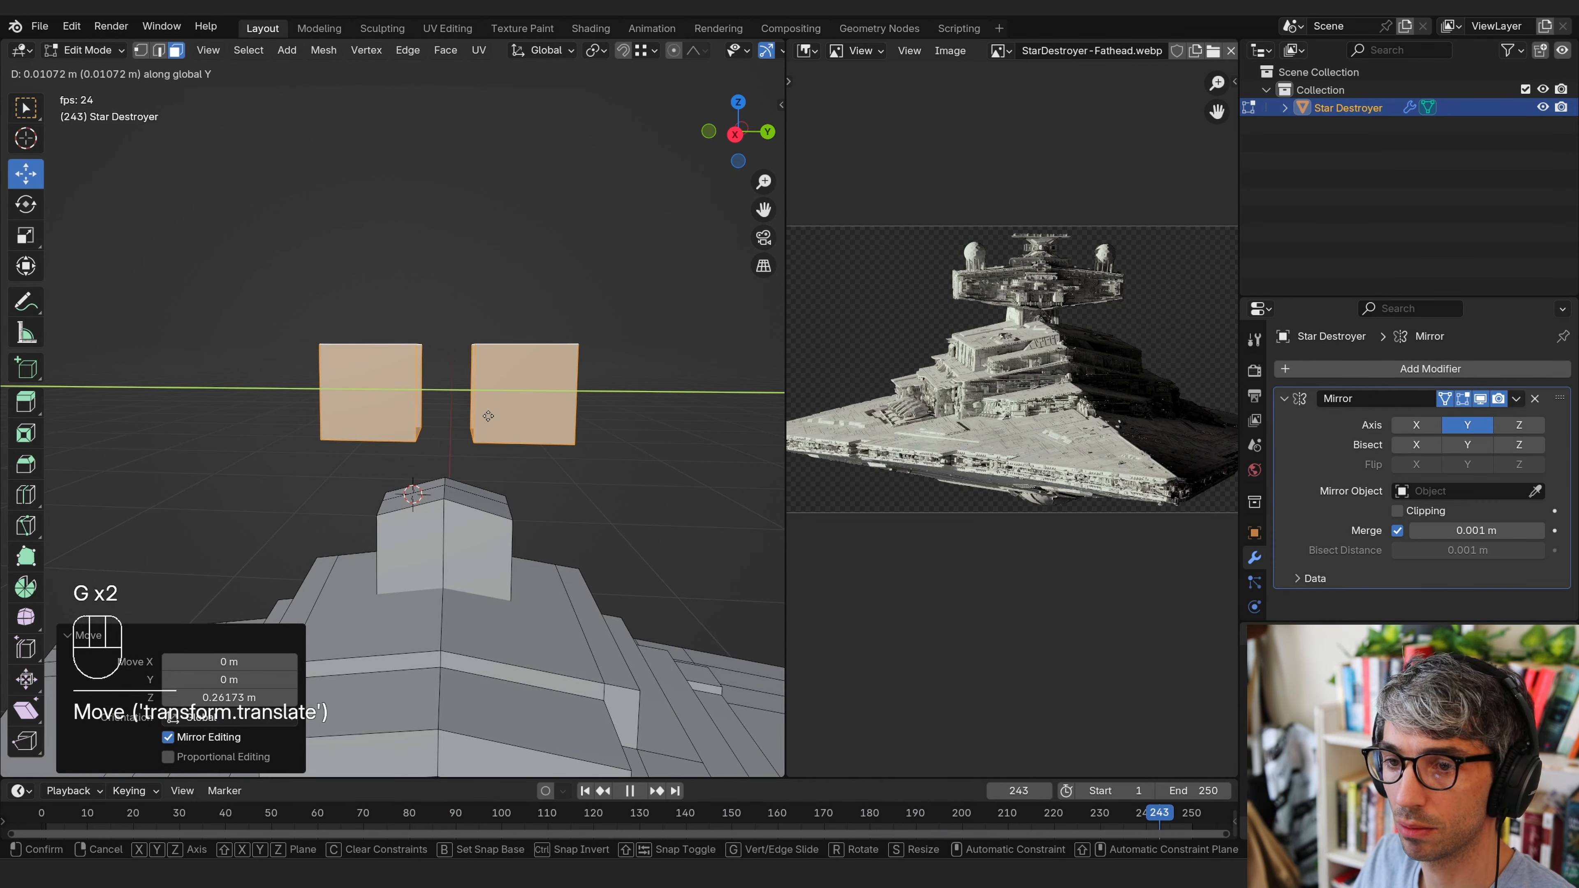
left_click(514, 421)
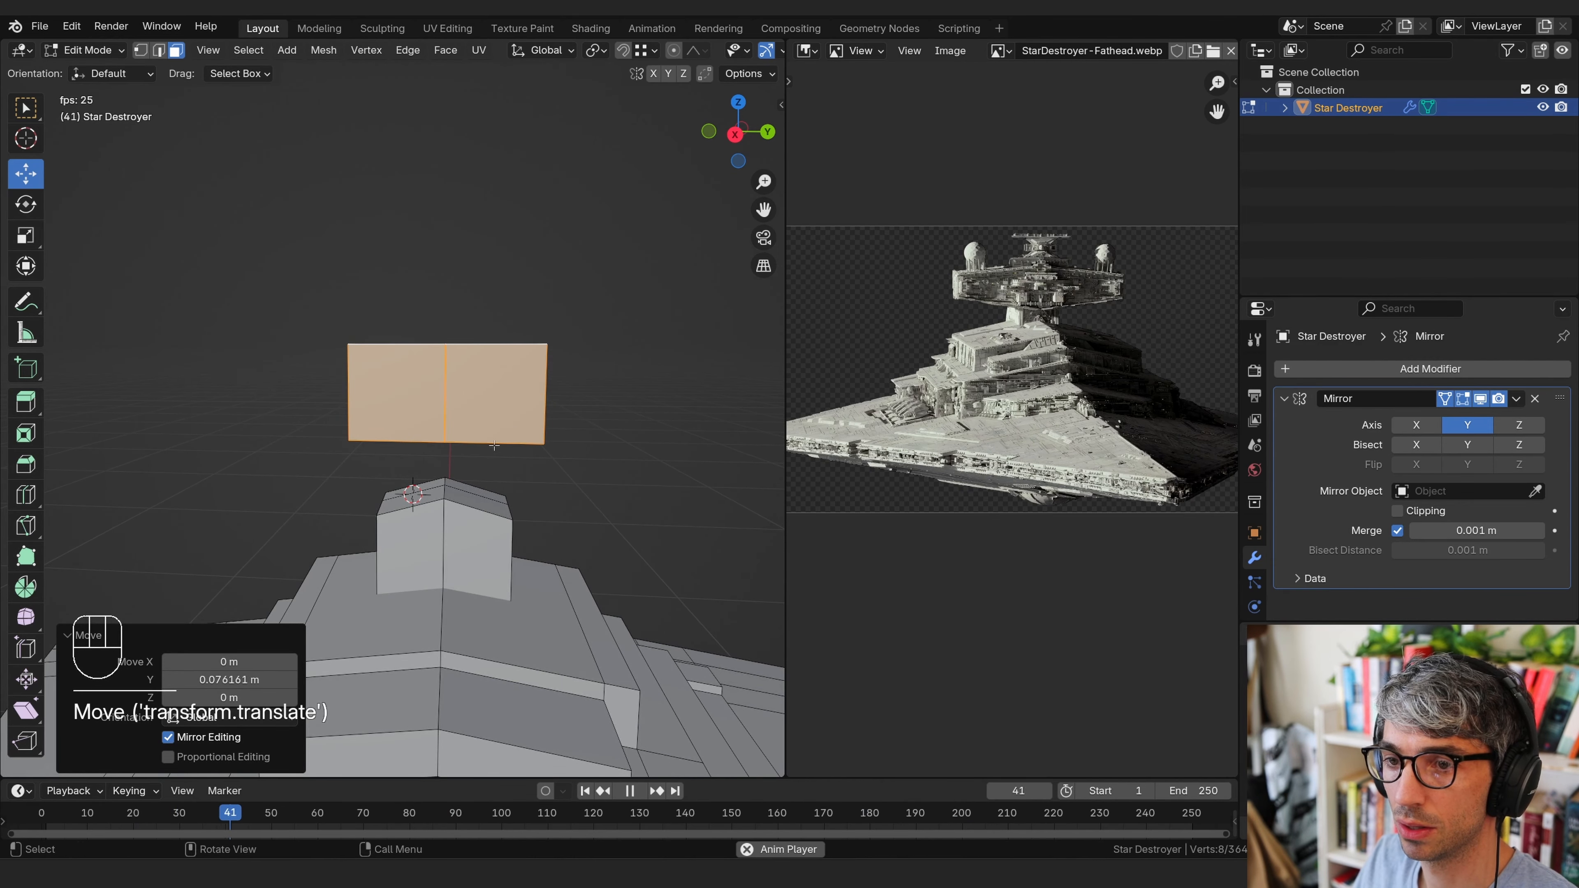
middle_click_drag(513, 421, 766, 435)
Scale the cube's outer side face to about 0.666 and move it about 0.16 m outward along Y
left_click(559, 393)
key("s")
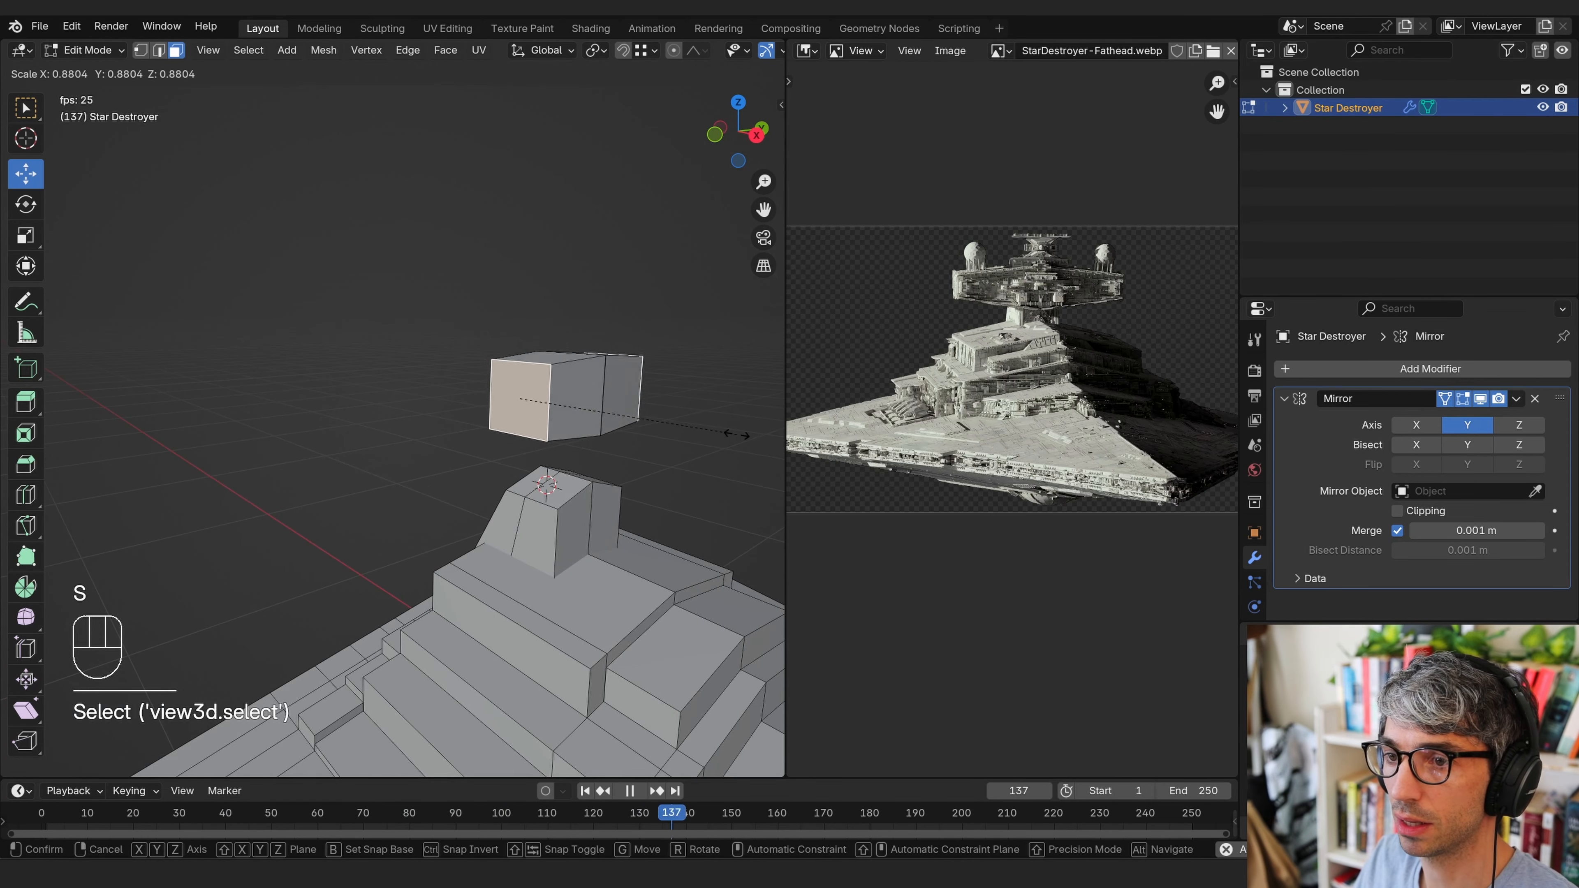
left_click(684, 437)
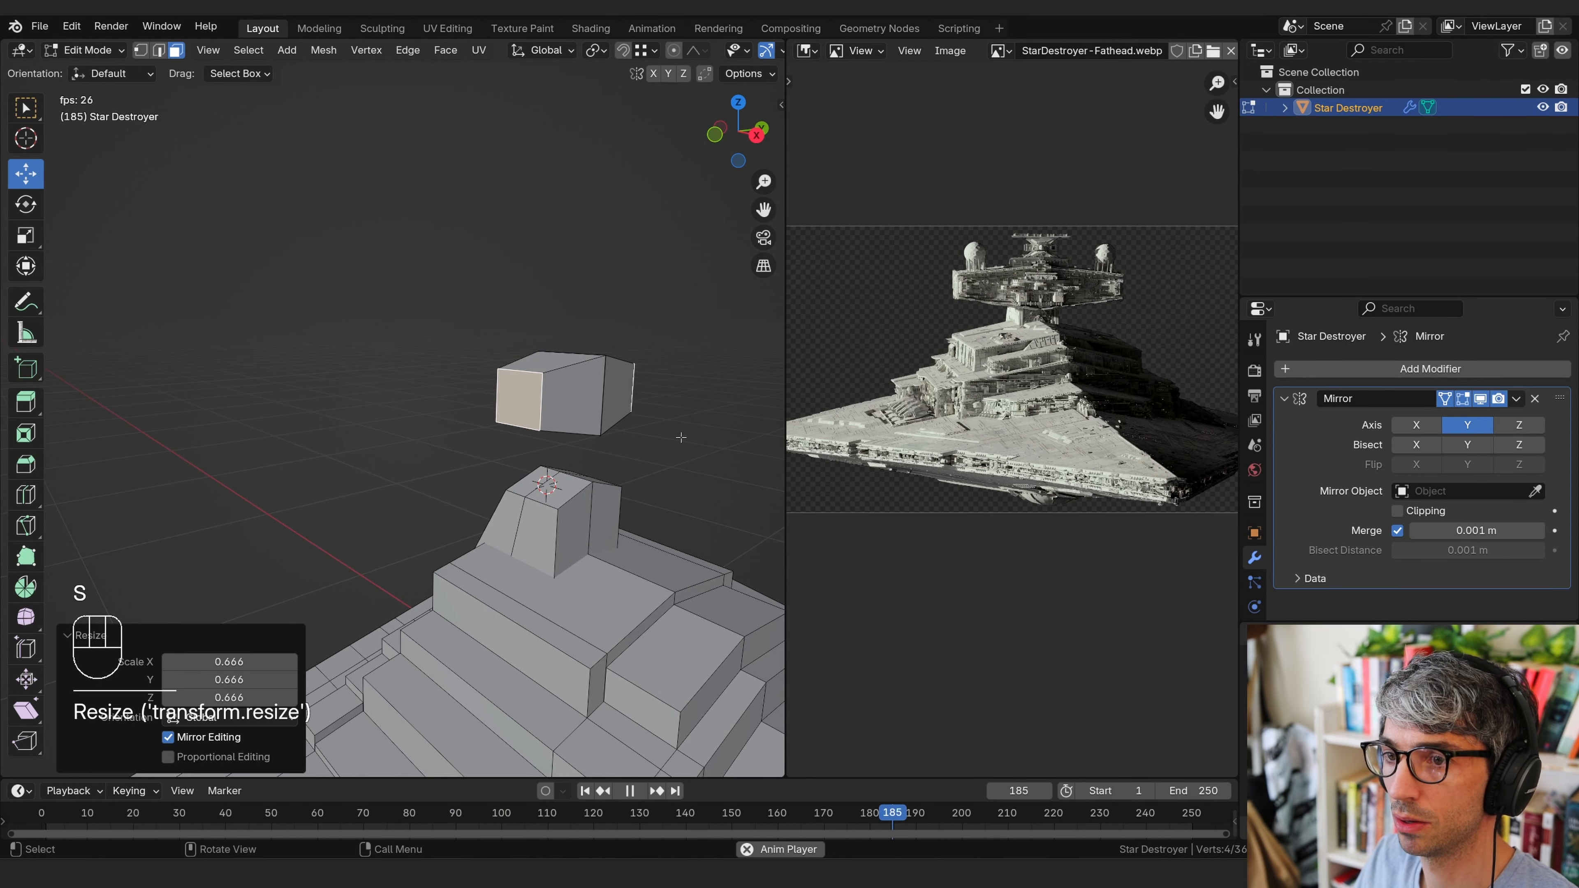
middle_click_drag(684, 437, 555, 414)
key("g")
key("y")
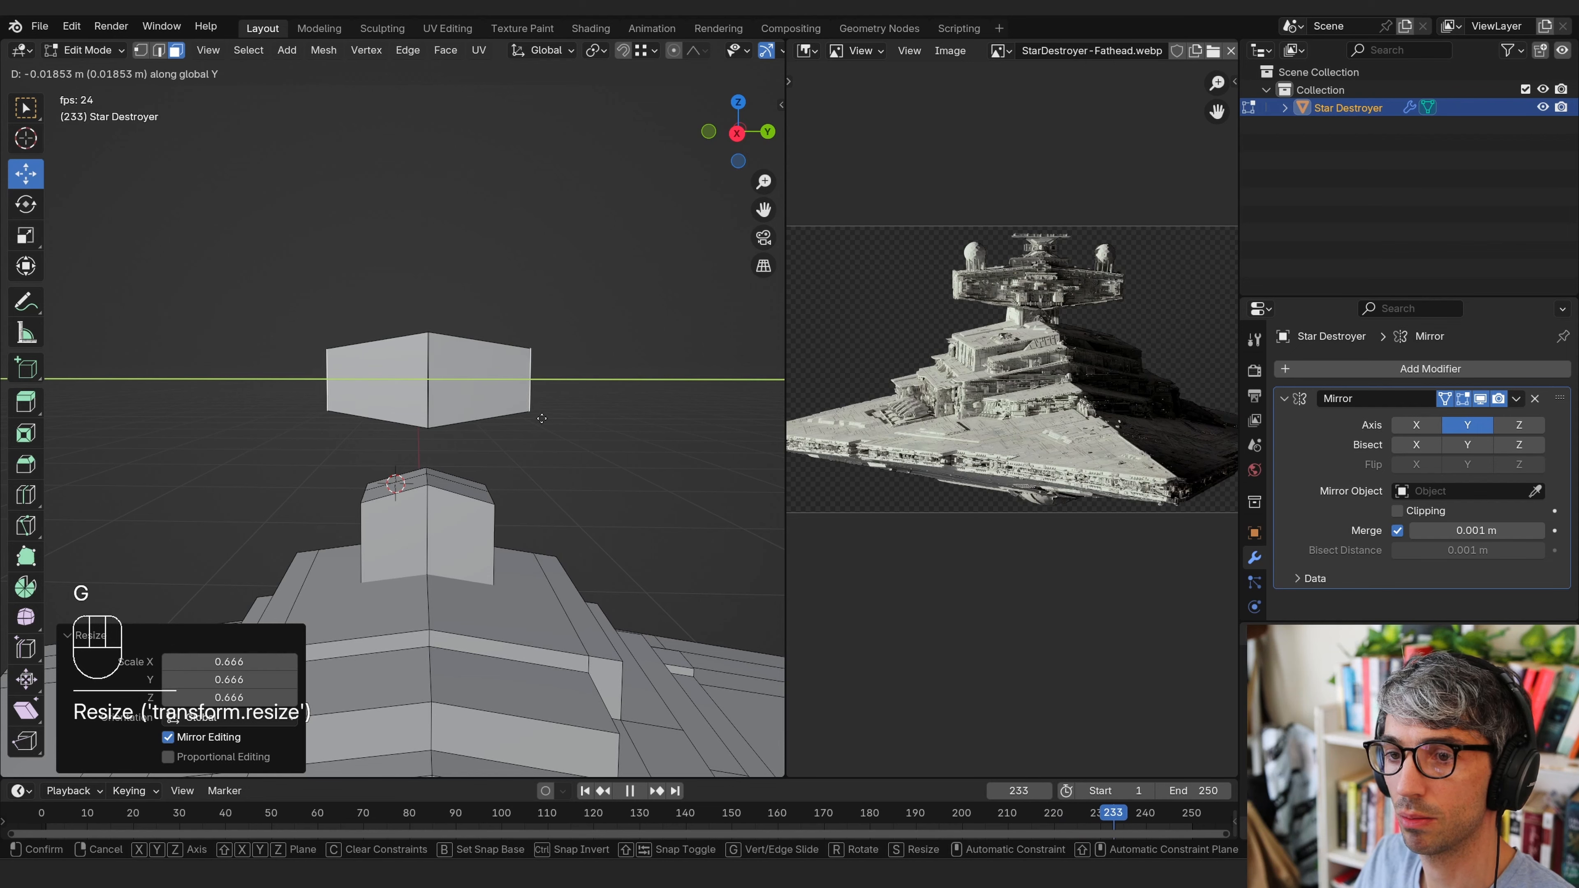
left_click(487, 434)
middle_click_drag(488, 434, 508, 456)
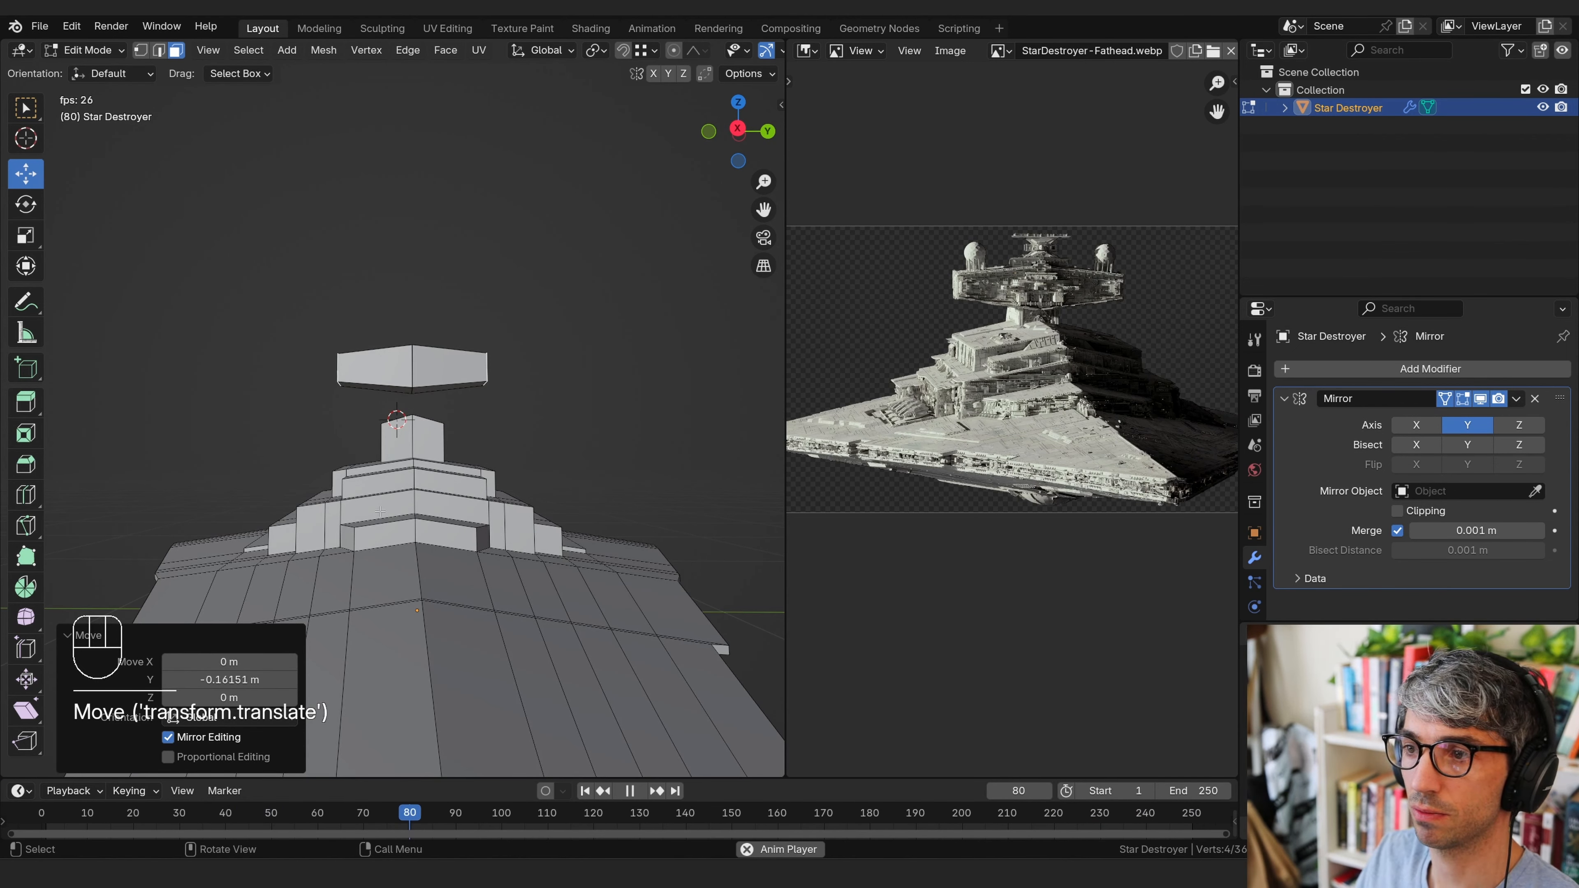
Select the front face of the widened bridge block and flatten it by scaling to 0 along X
left_click(399, 457)
middle_click_drag(400, 458, 501, 452)
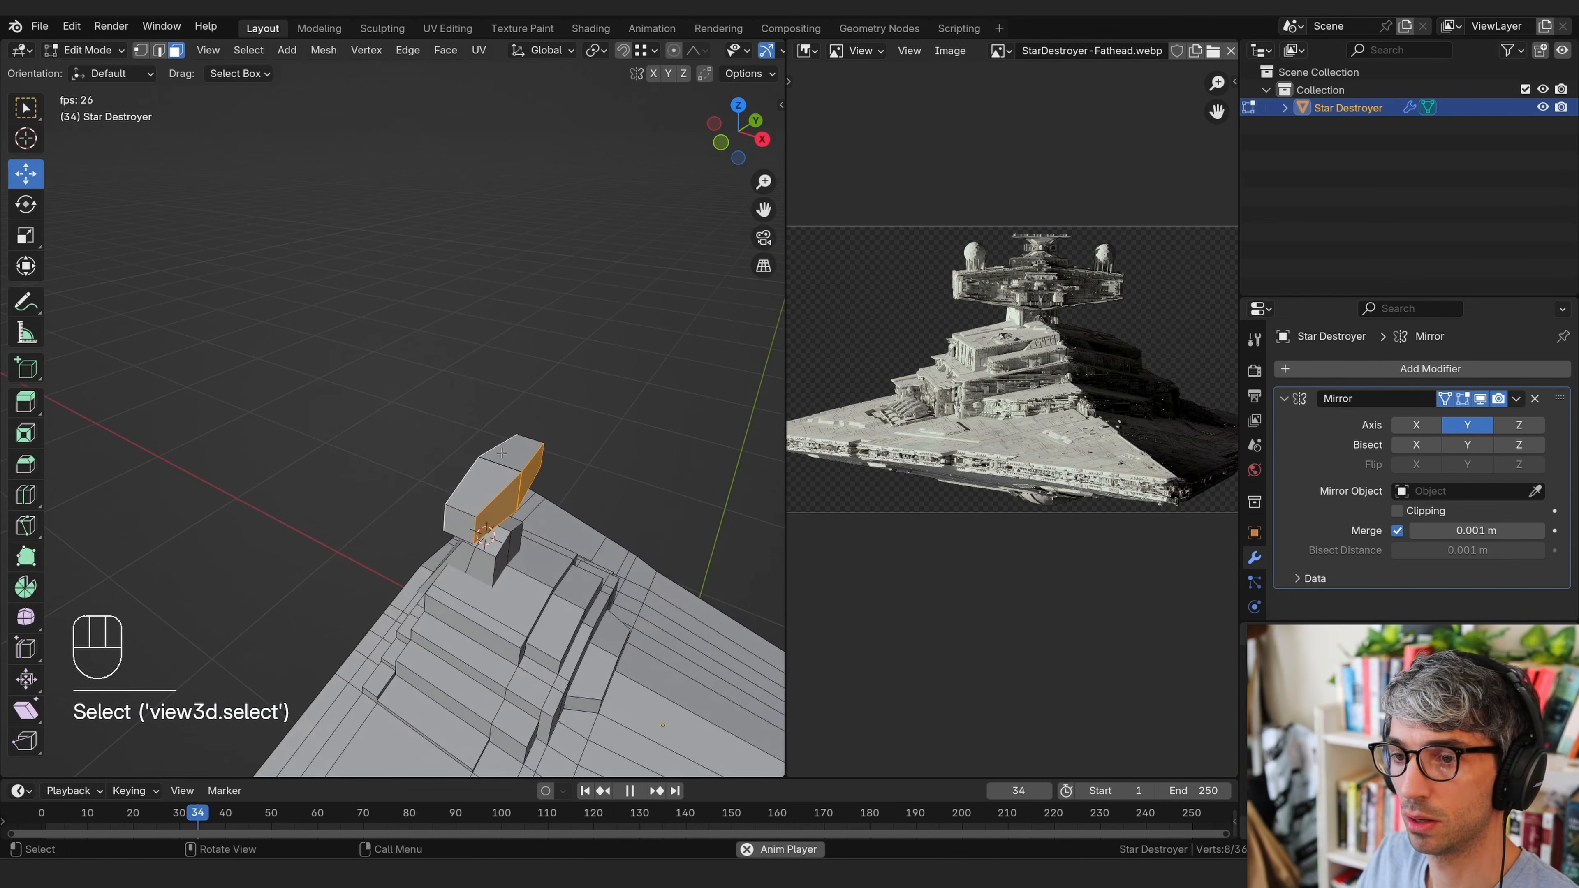
middle_click_drag(518, 511, 528, 508)
key("s")
key("x")
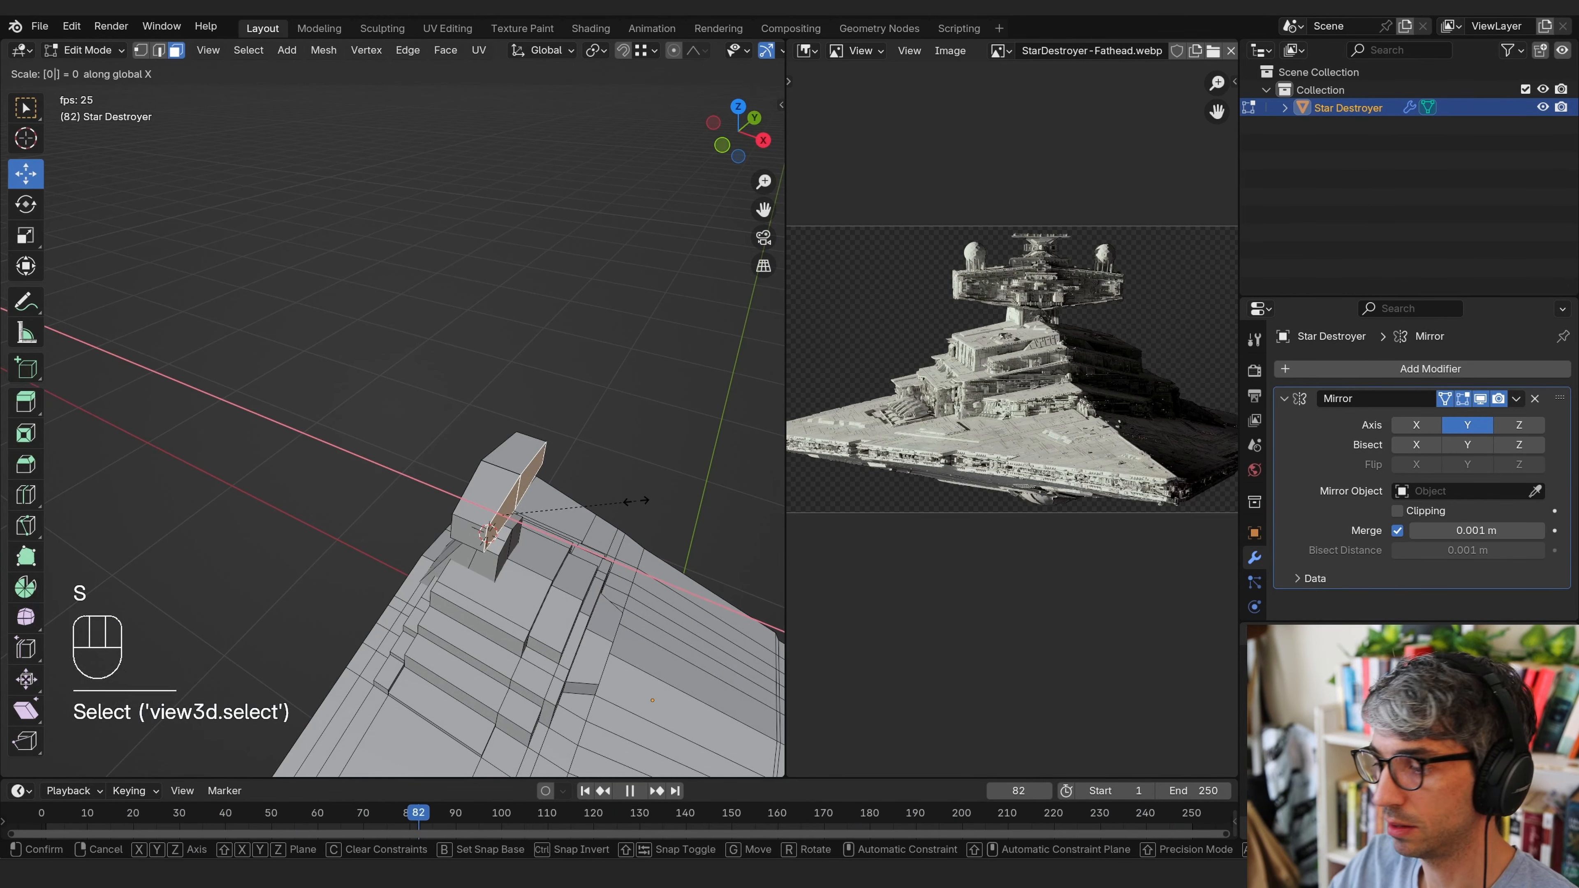
left_click(636, 501)
Select the bridge block's rear face and flatten it by scaling to 0 along X
middle_click_drag(636, 501, 746, 488)
left_click(493, 421)
type("sx")
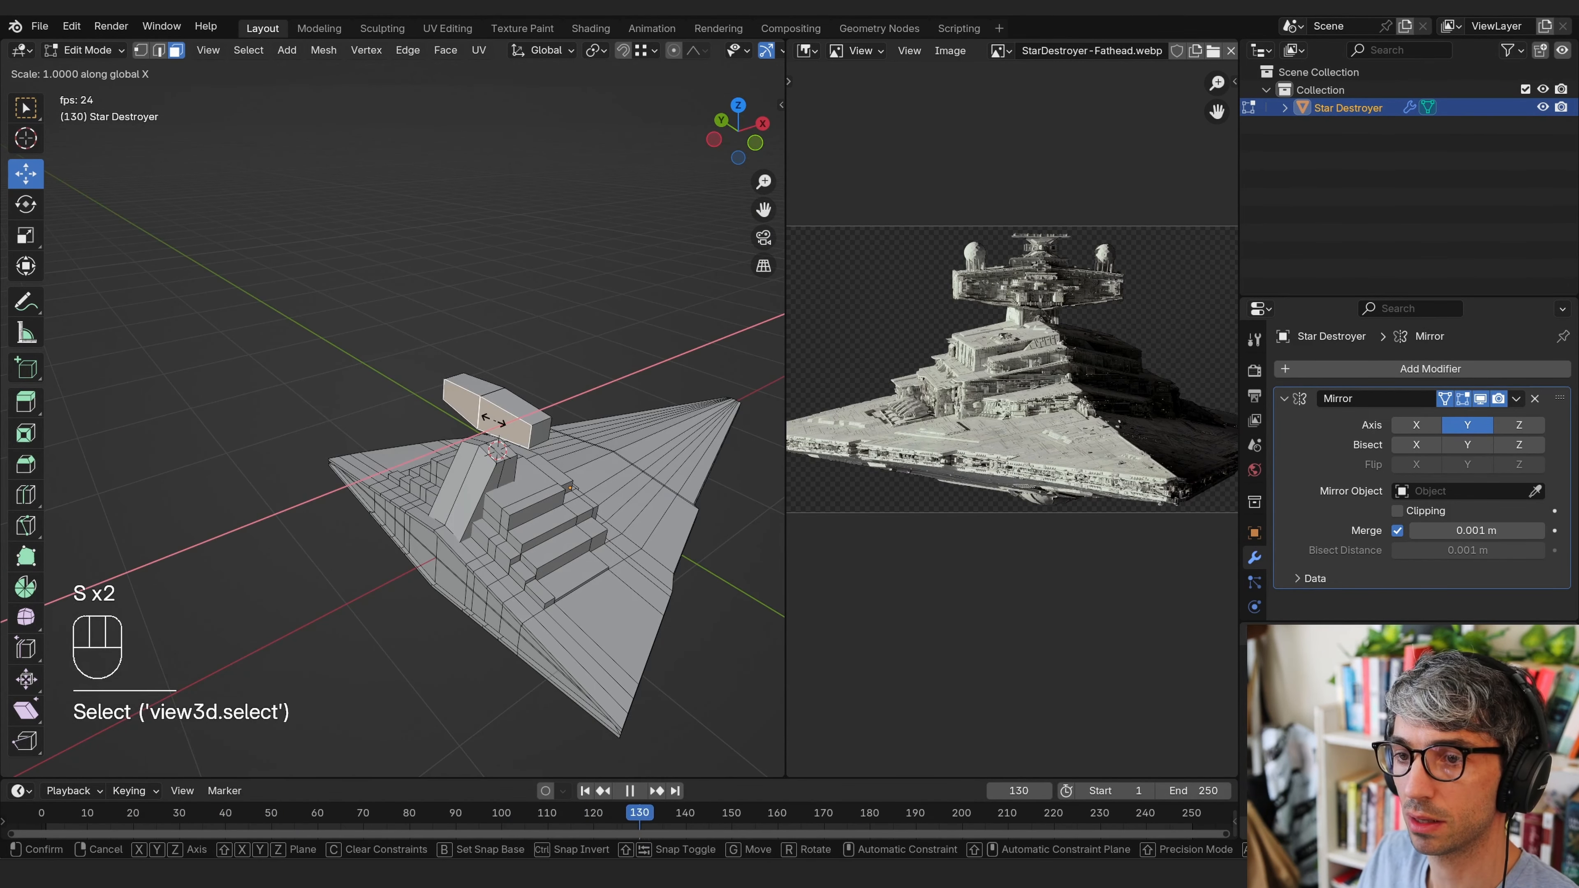
type("0")
key("Return")
Select the whole linked bridge block and lower it about 0.19 m along Z onto the tower
middle_click_drag(494, 421, 501, 422)
key("l")
key("g")
key("z")
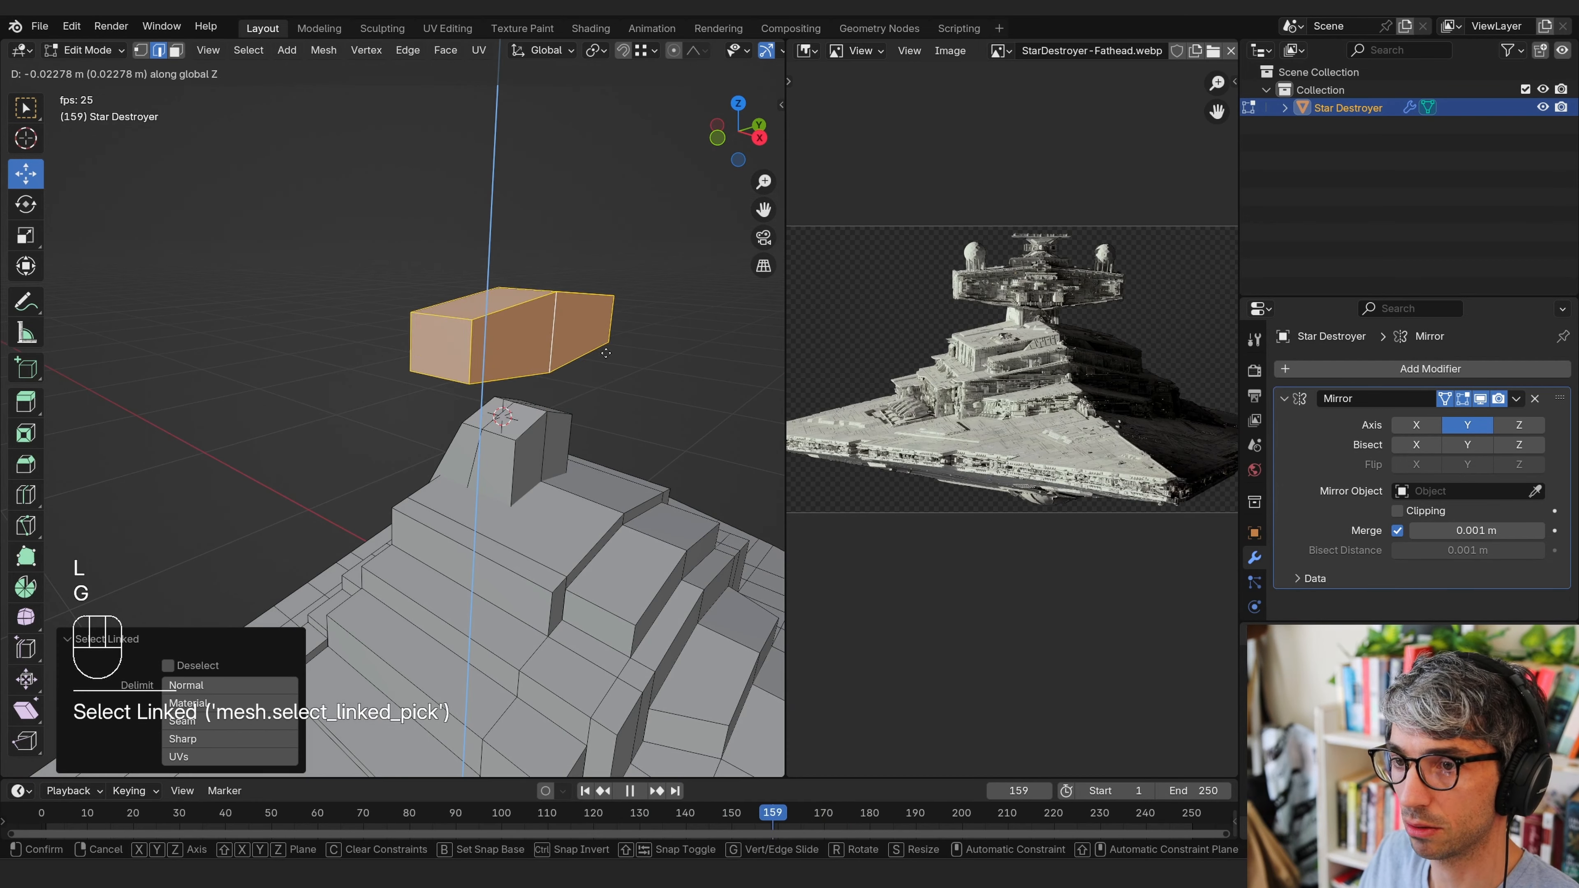
left_click(605, 407)
Shift the bridge block about 0.005 m along X over the tower
middle_click_drag(604, 408, 643, 379)
key("g")
key("x")
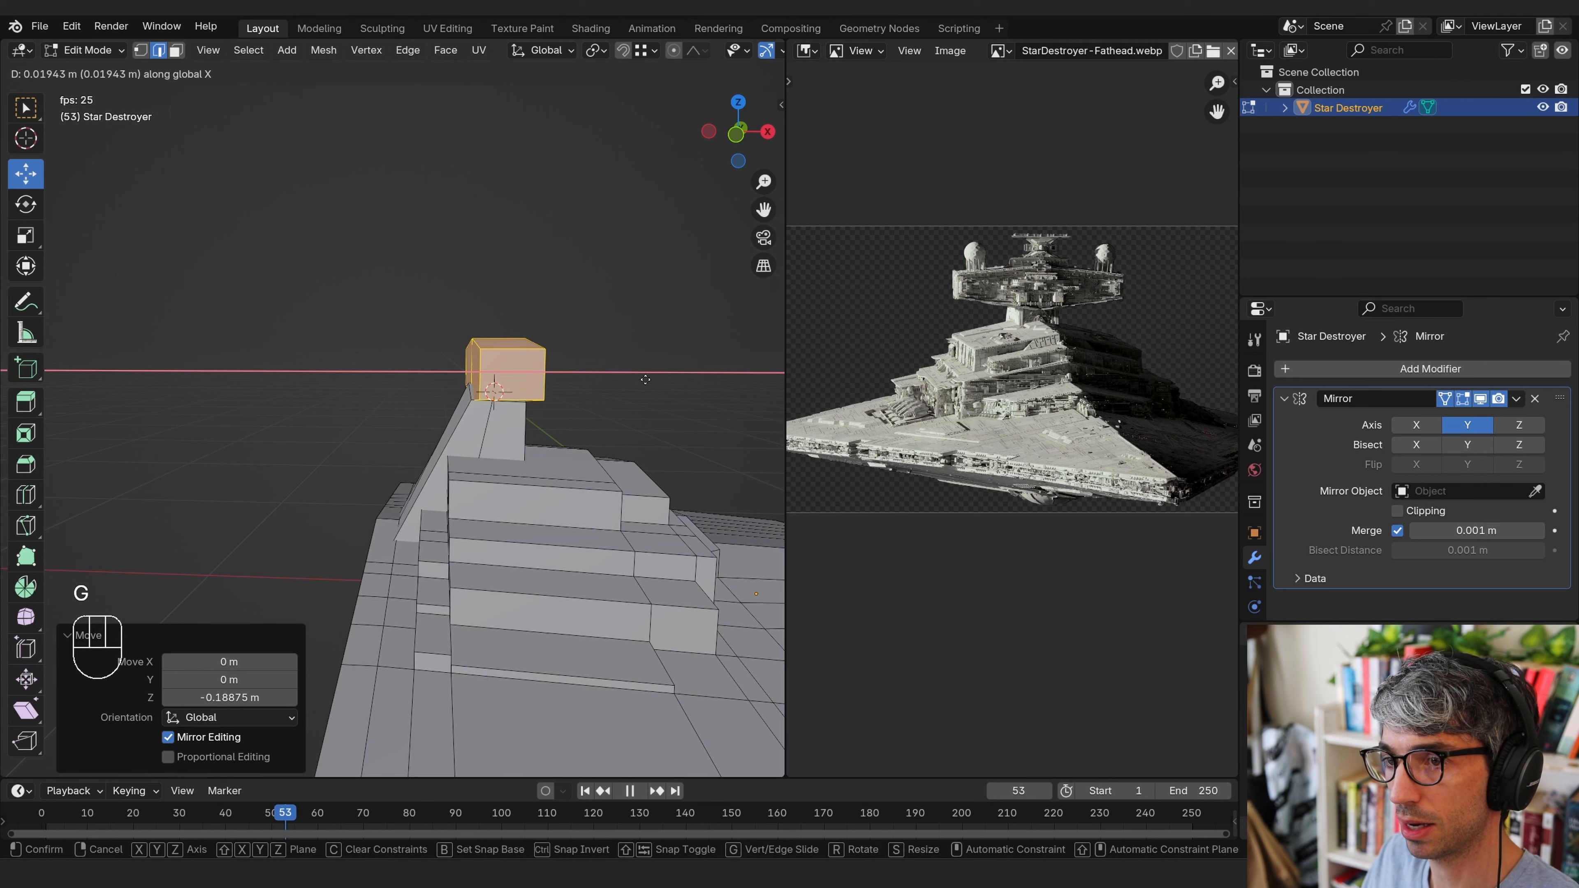
left_click(642, 381)
Add two centred loop cuts to the bridge block, one running lengthwise and one crossing each mirrored half
middle_click_drag(643, 381, 458, 398)
key("3")
left_click(458, 397)
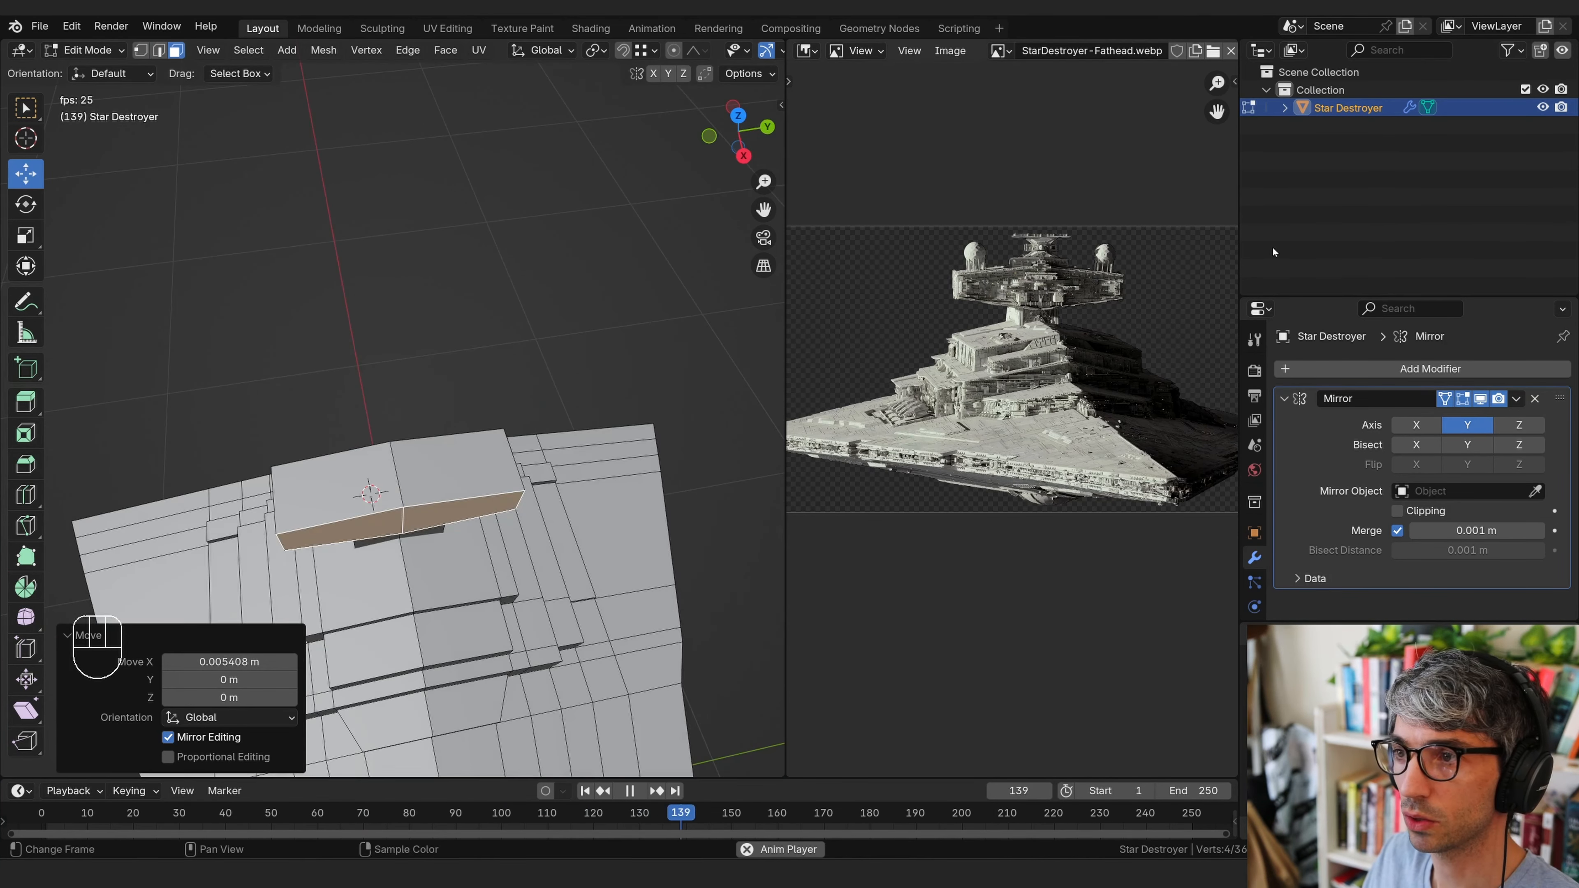
middle_click_drag(499, 390, 485, 415)
middle_click_drag(485, 415, 517, 401, "shift")
left_click(475, 466)
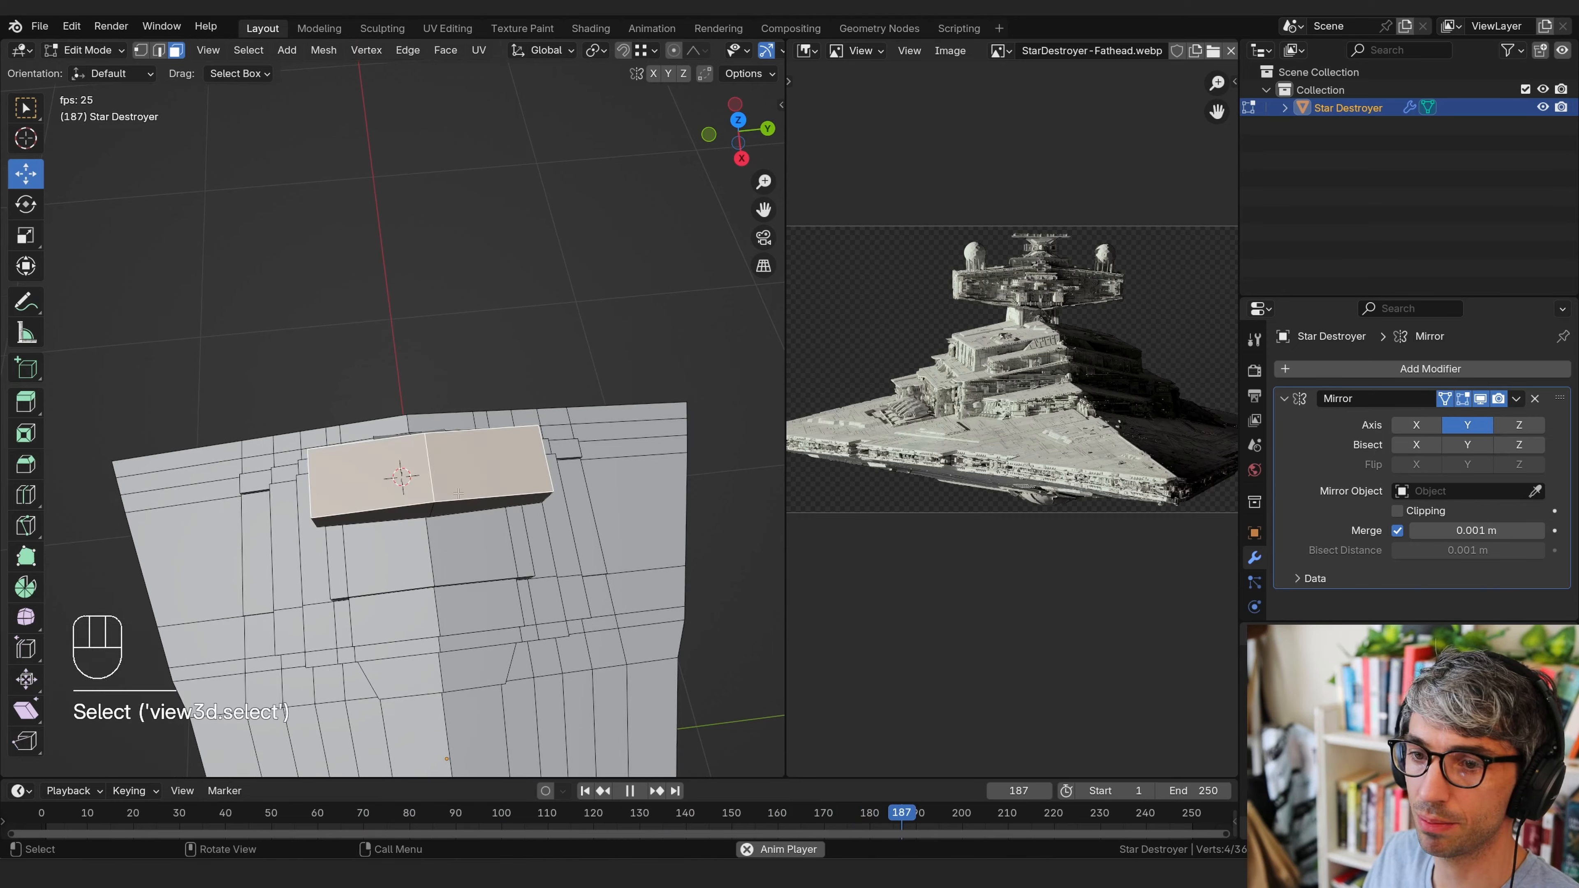
mouse_move(476, 466)
middle_mouse_down()
mouse_move(516, 379)
mouse_move(518, 408)
mouse_move(475, 470)
middle_mouse_up()
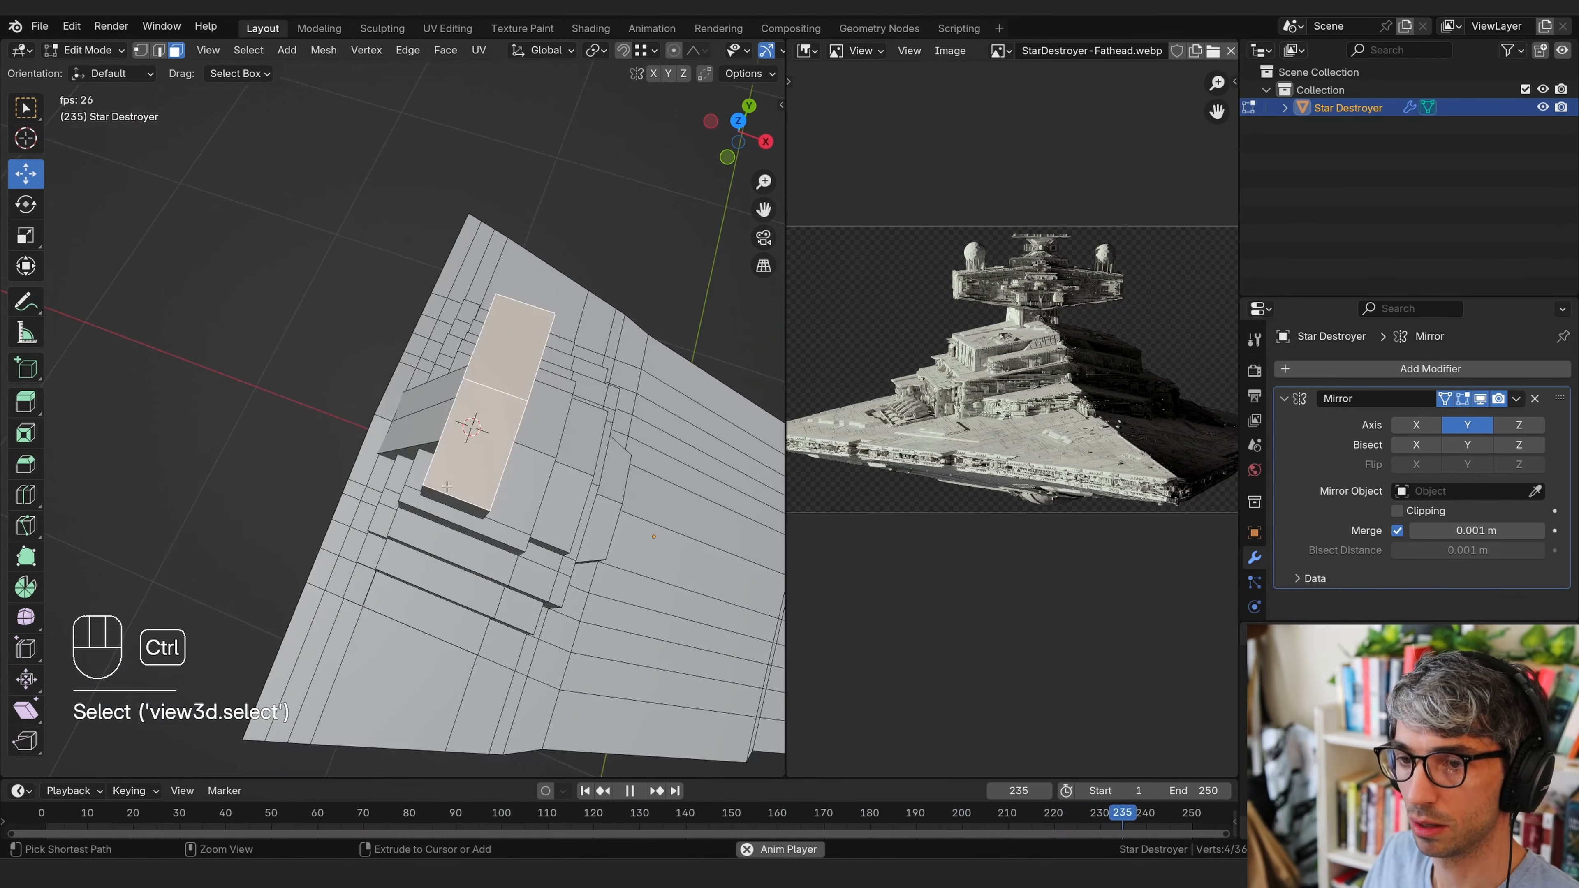
key("ctrl+r")
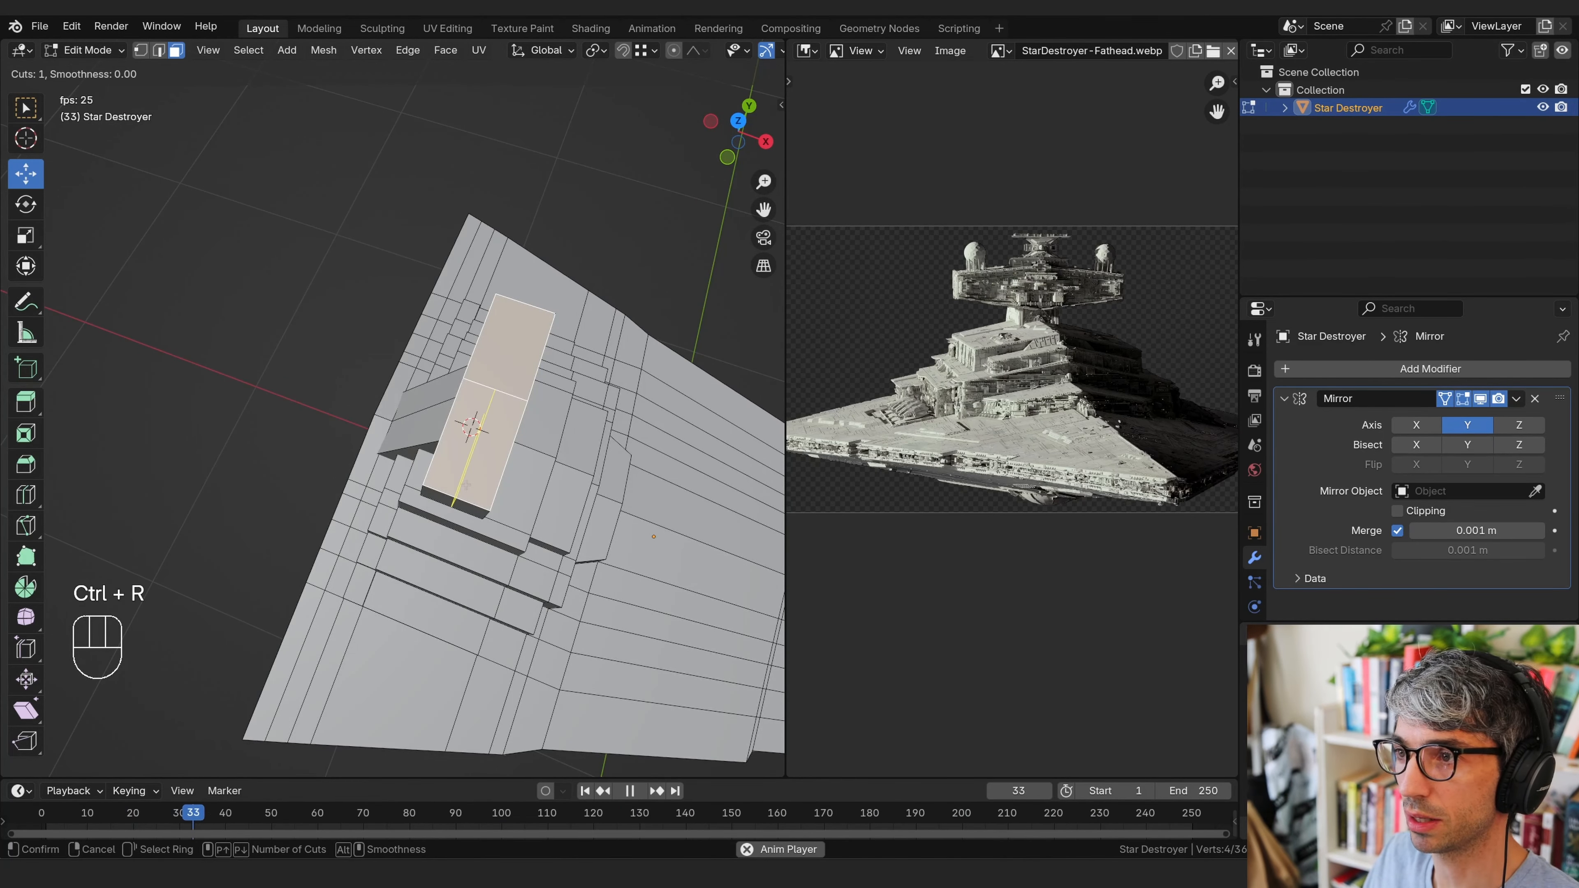
left_click(467, 485)
right_click(468, 457)
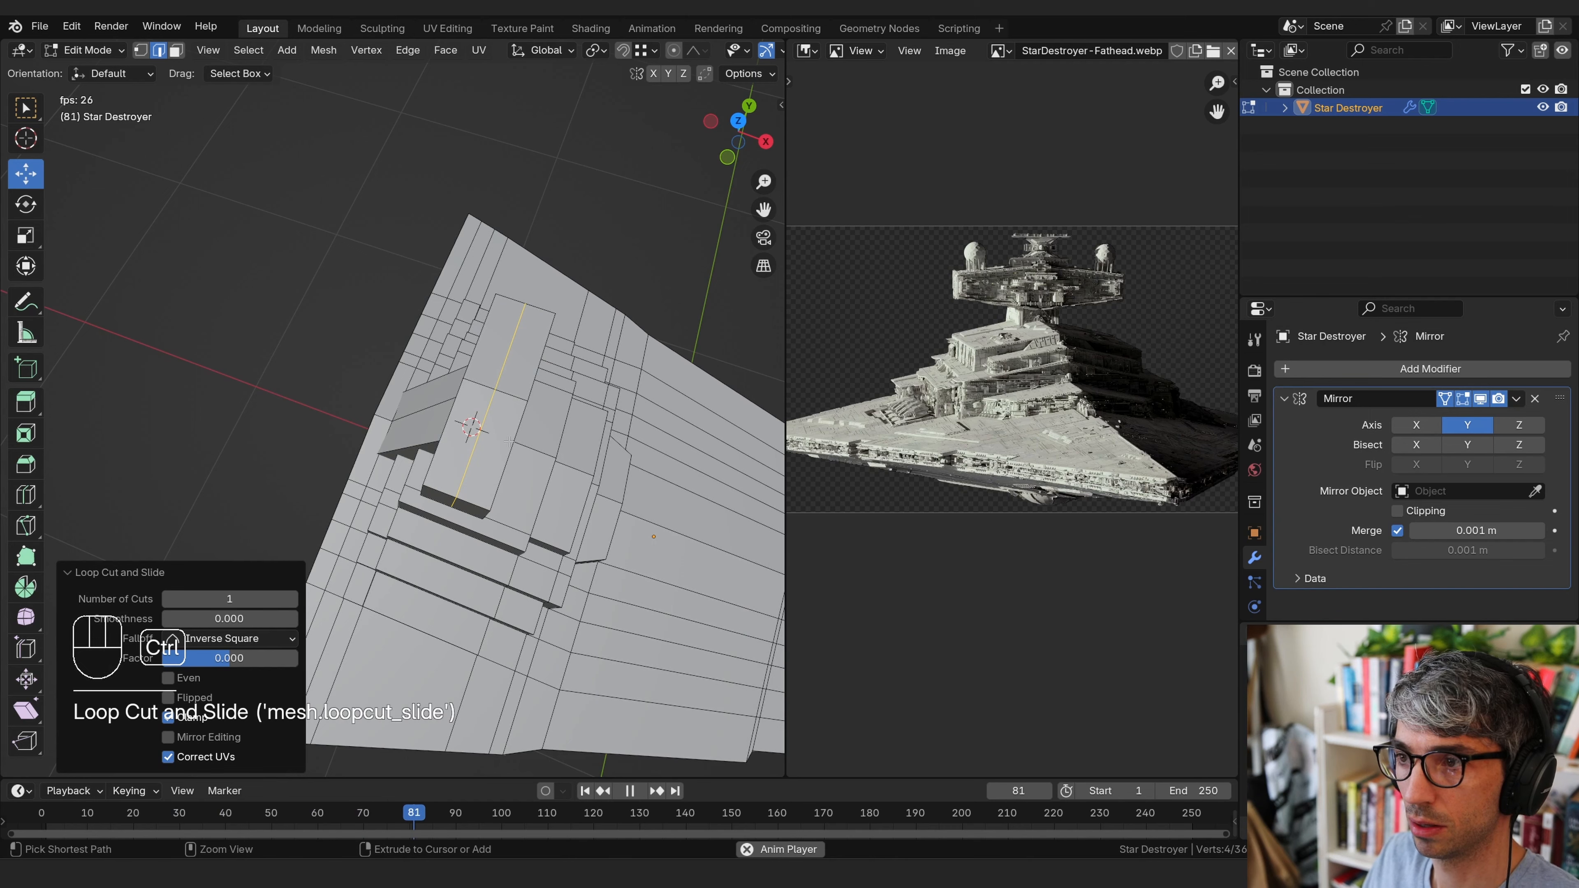
key("ctrl+r")
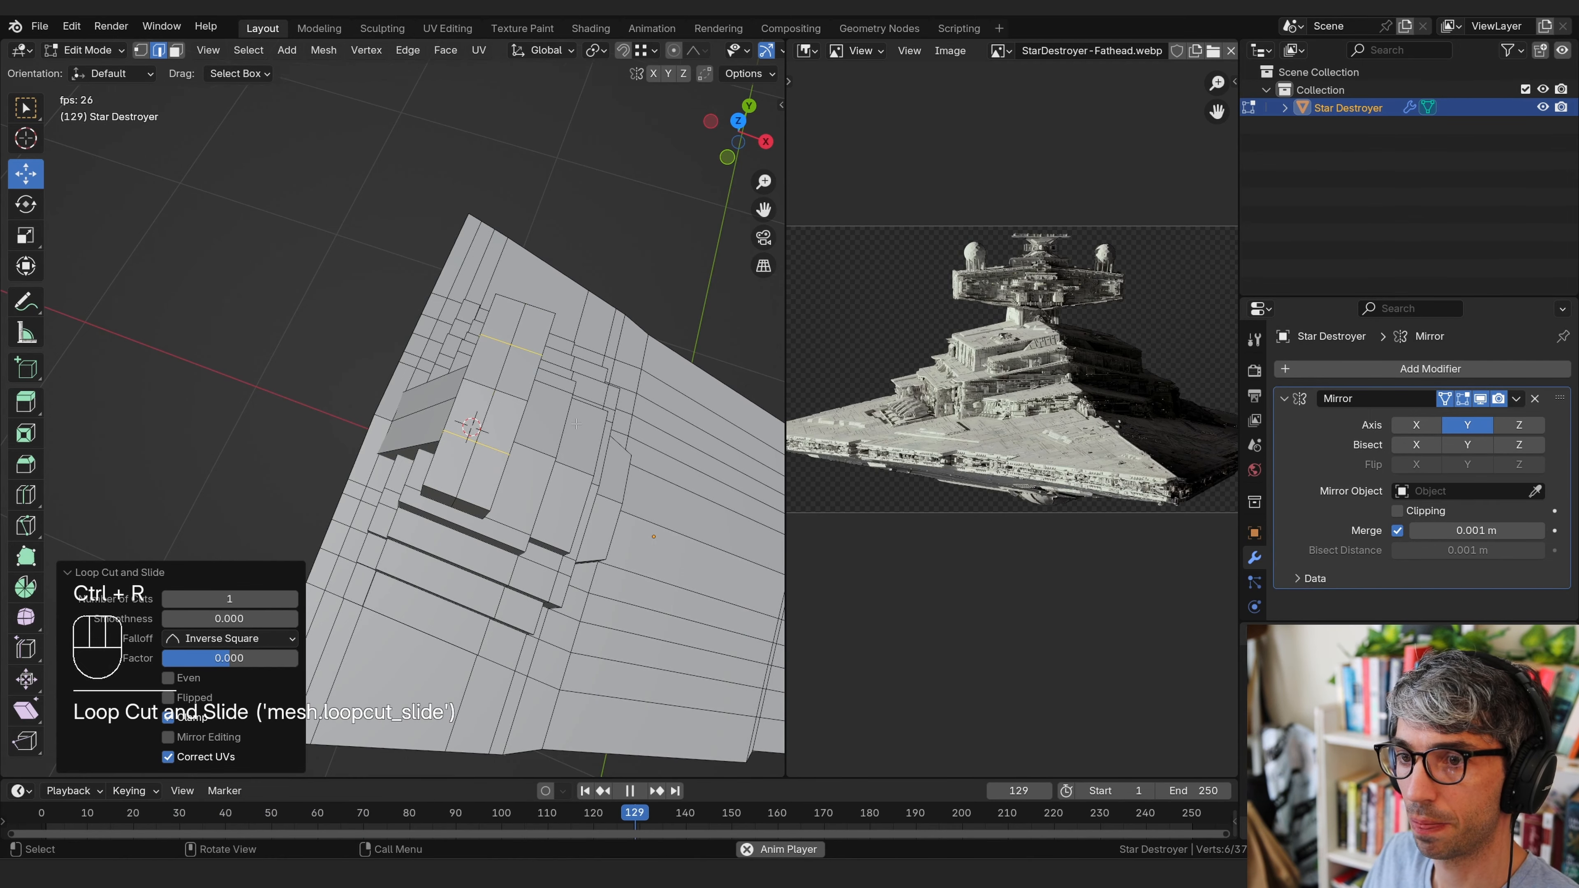
Select the bridge block's inner rear top face and extrude it about 0.039 m upward along Z
middle_click_drag(512, 433, 575, 387)
left_click(480, 408)
key("3")
left_click(463, 401)
key("e")
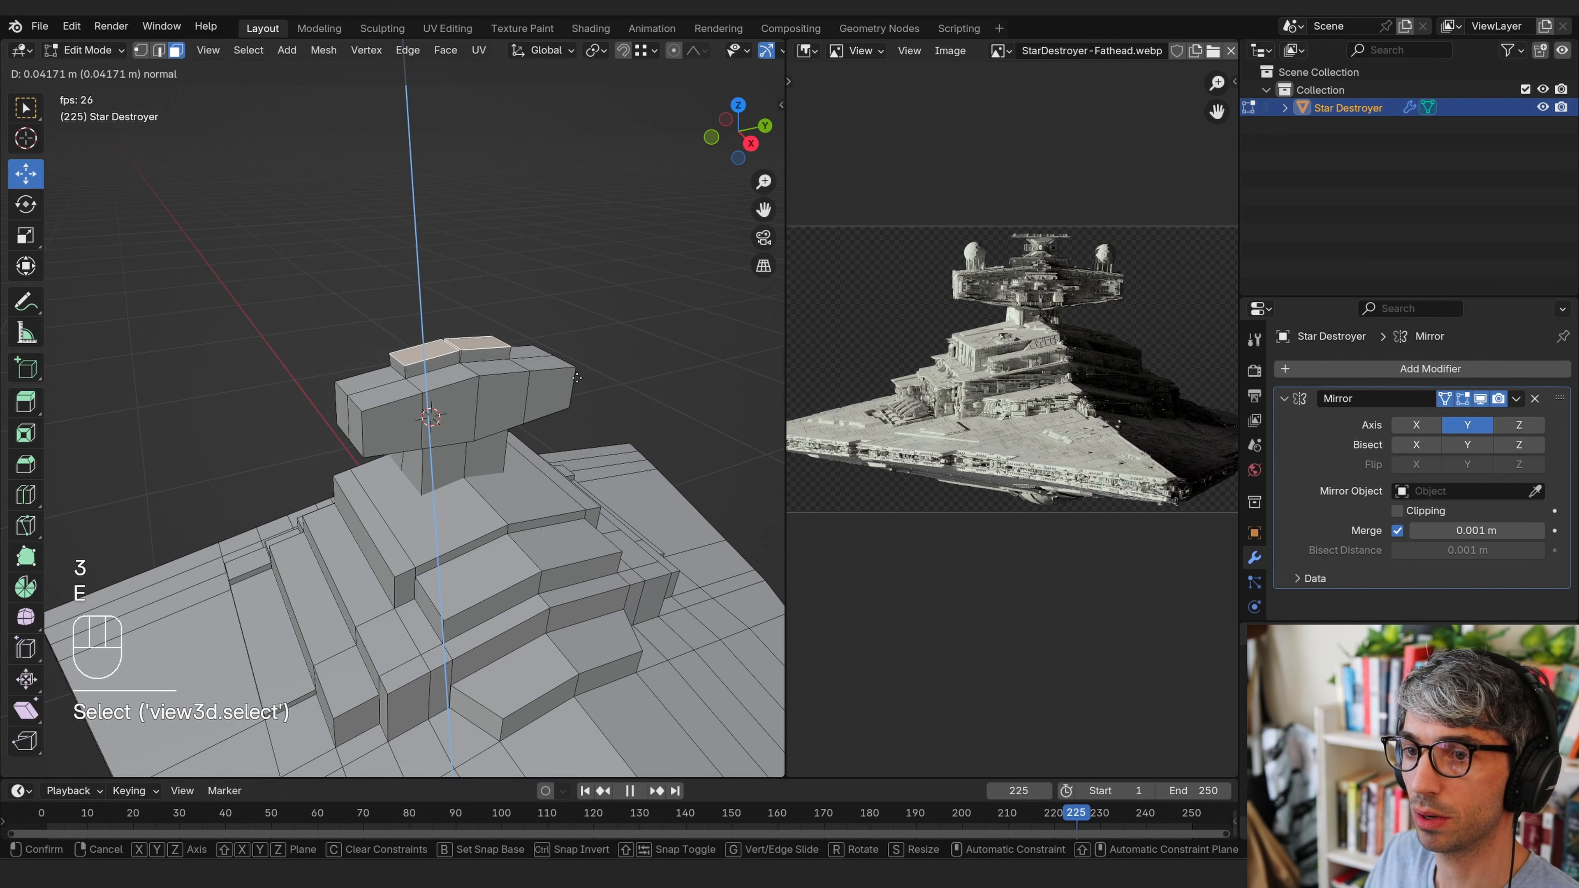
key("c")
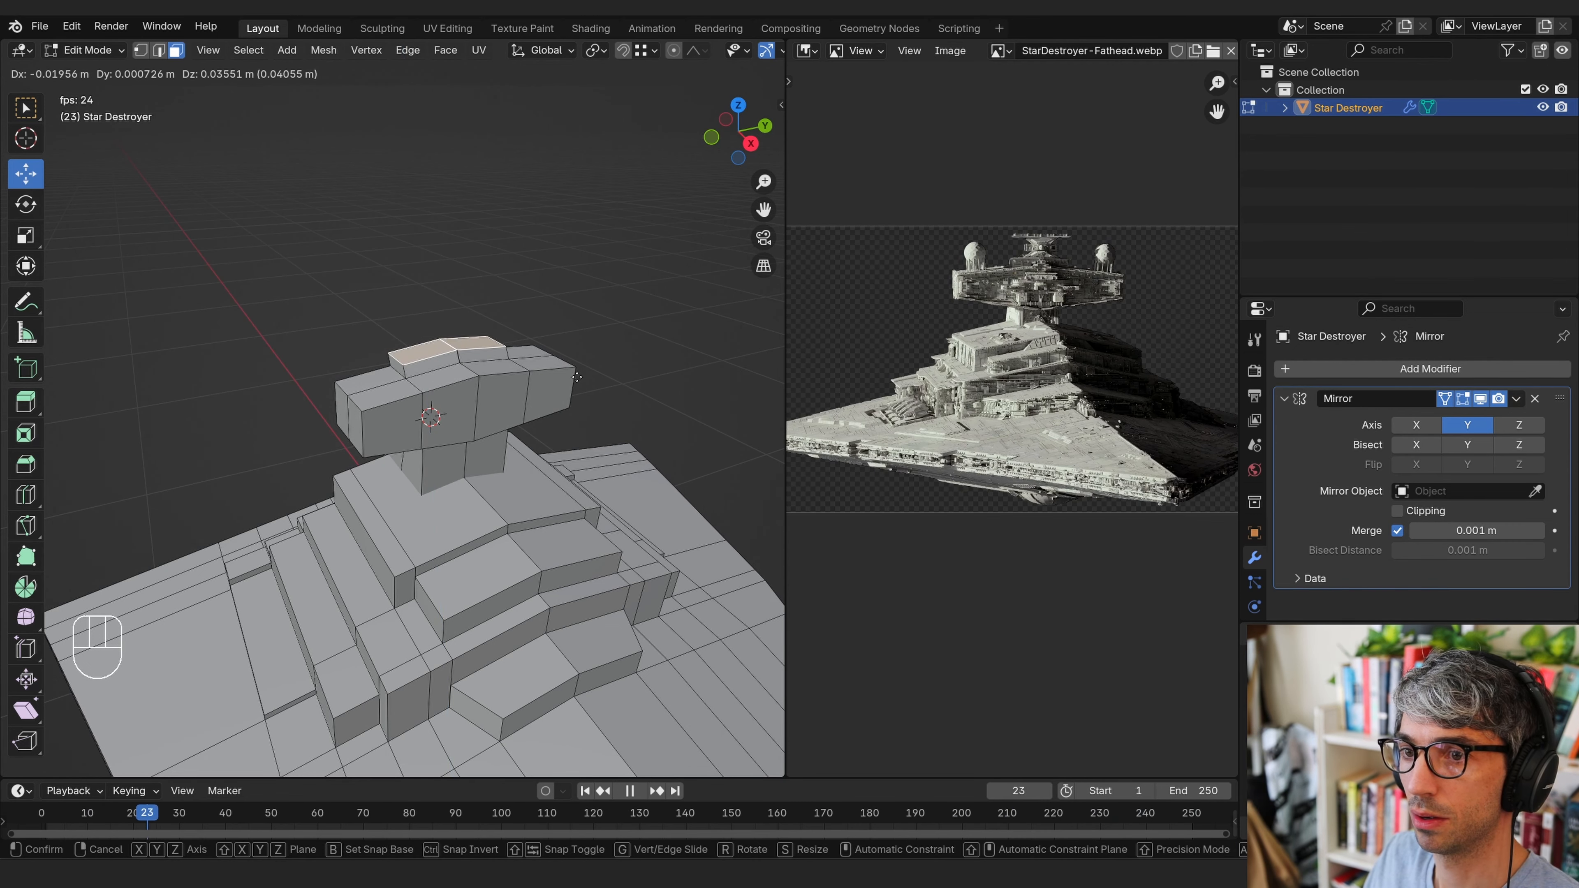
key("z")
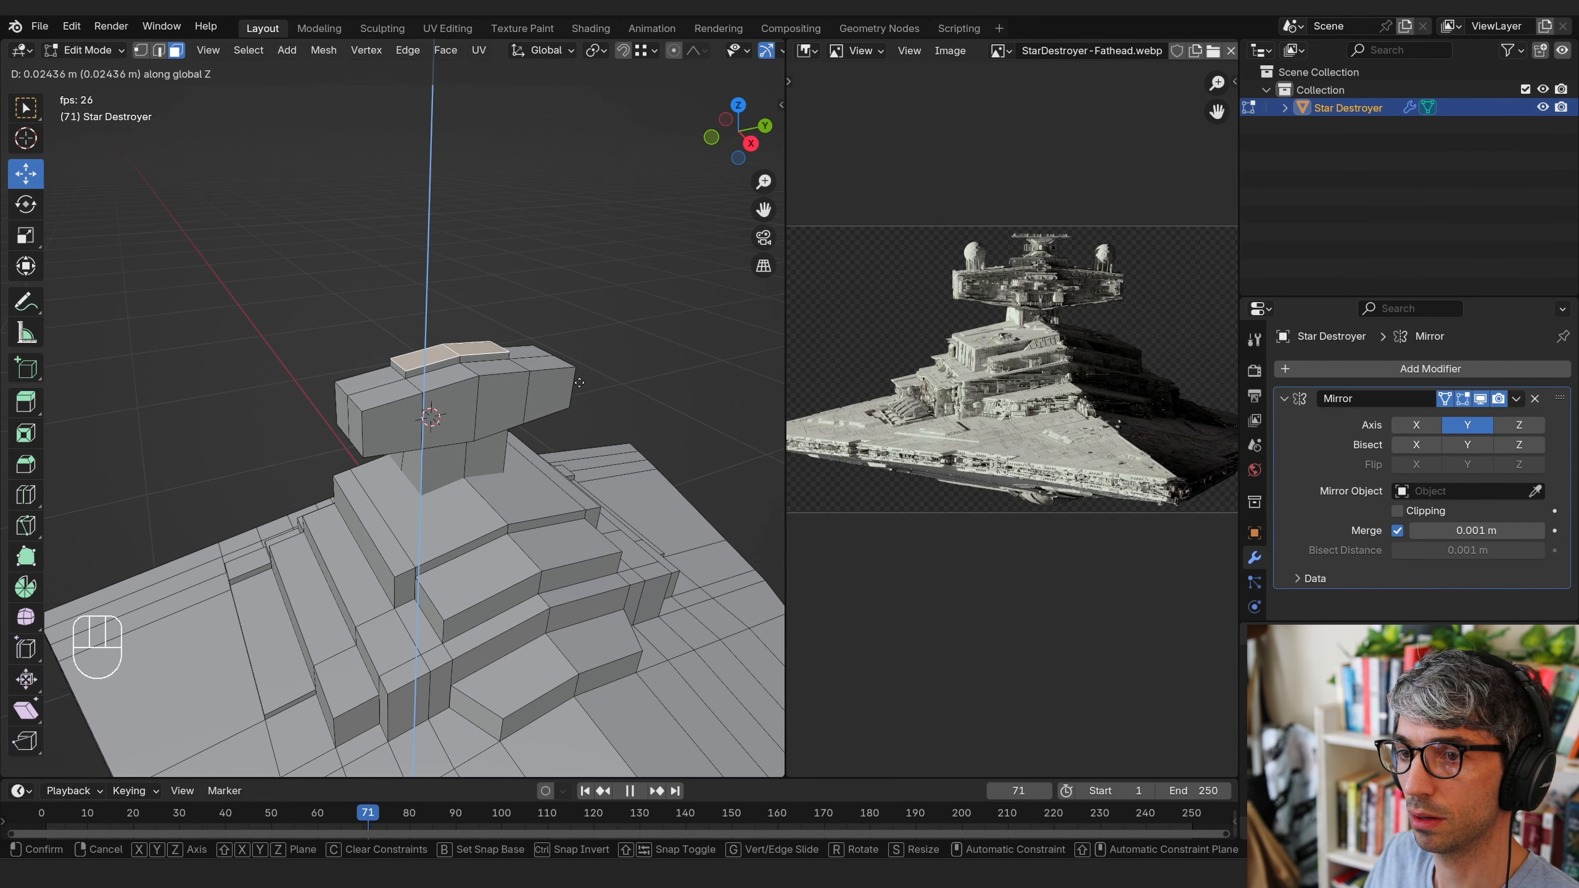
left_click(578, 382)
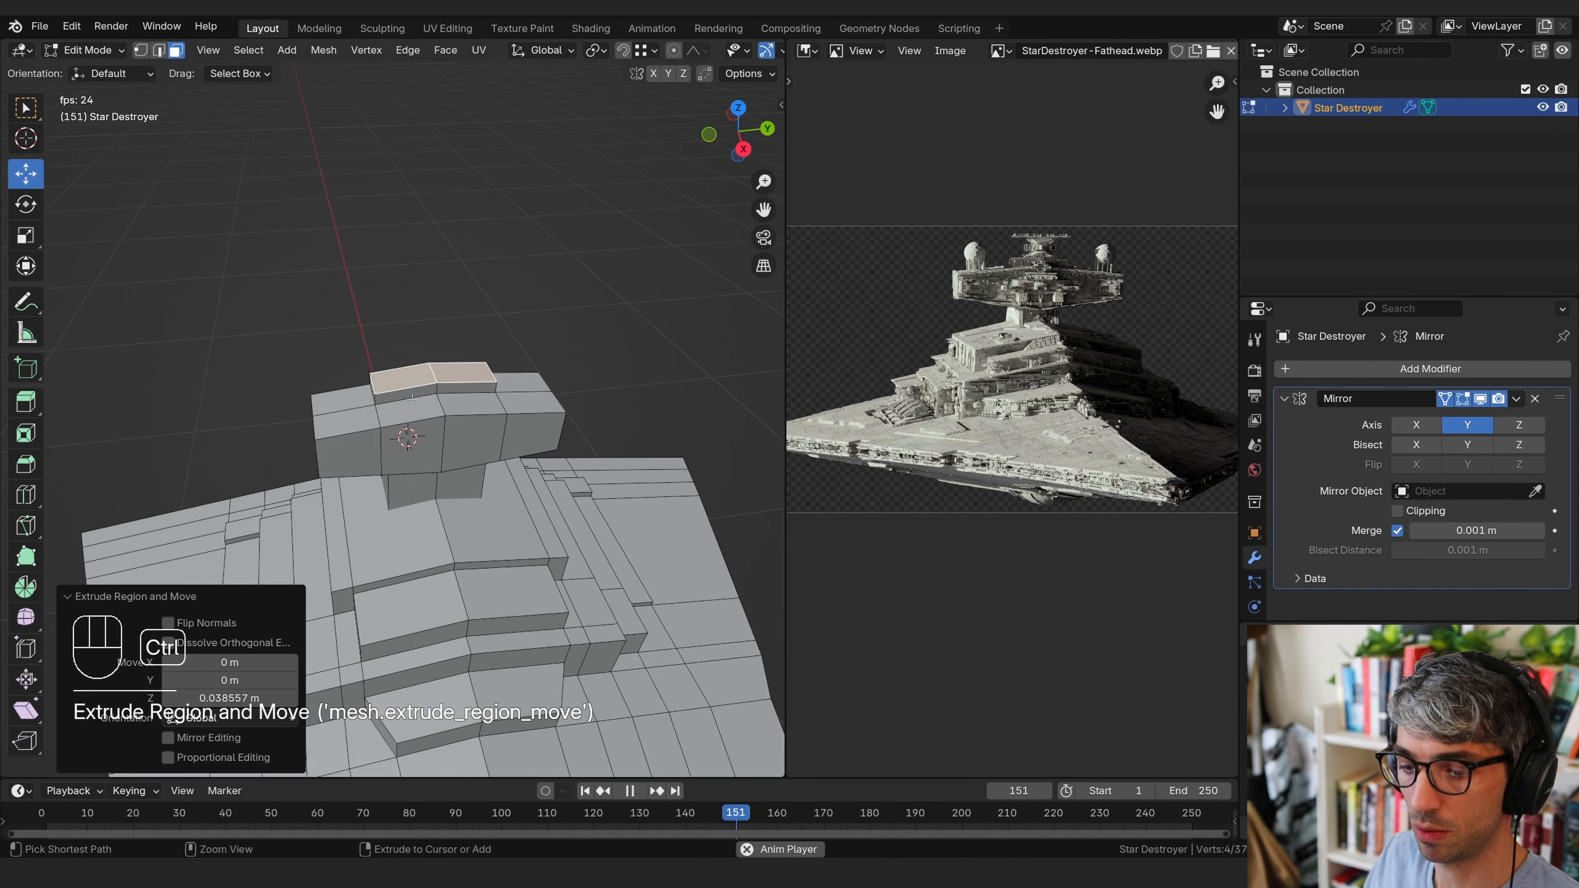
Add a loop cut through the raised tier and extrude its inner top face about 0.026 m along Z
key("ctrl+r")
left_click(413, 389)
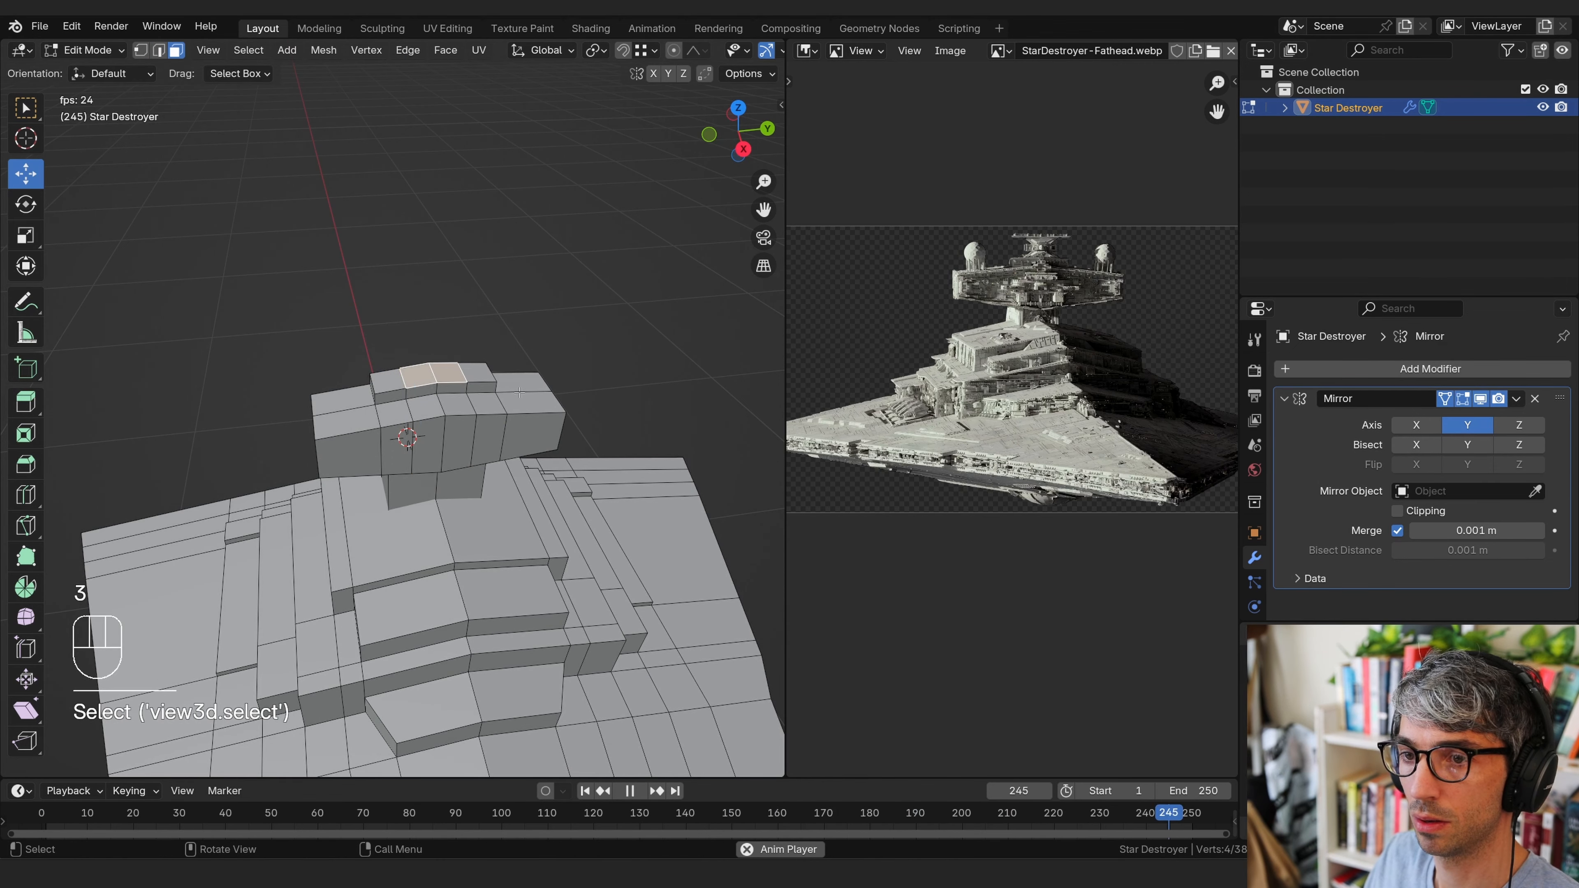
key("e")
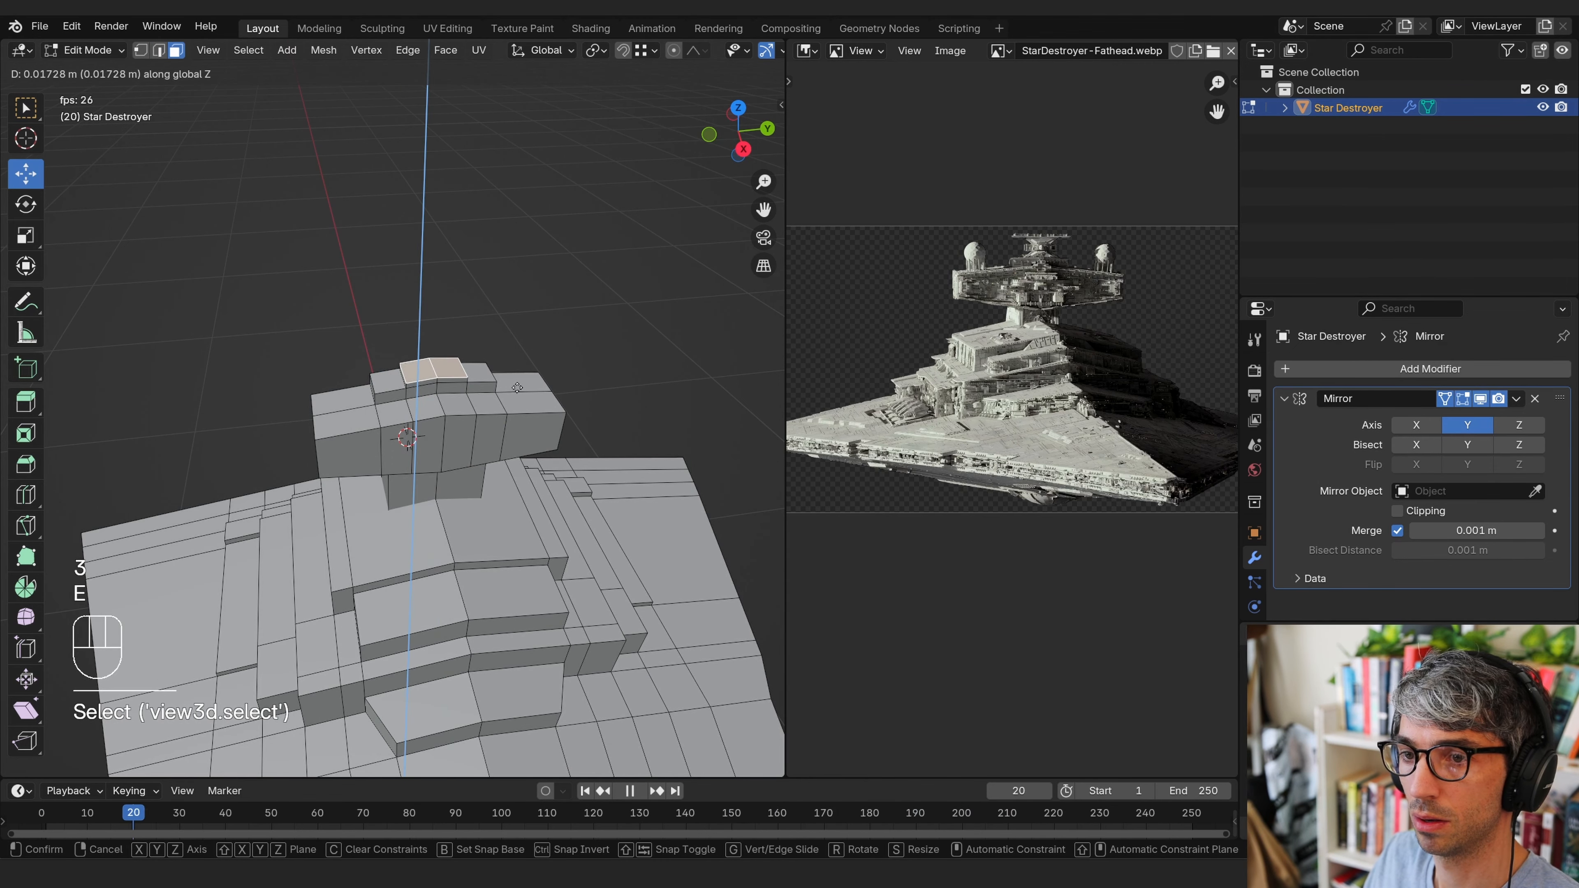
left_click(514, 385)
Adjust the height of the uppermost tier's top face along Z
middle_click_drag(515, 384, 490, 332)
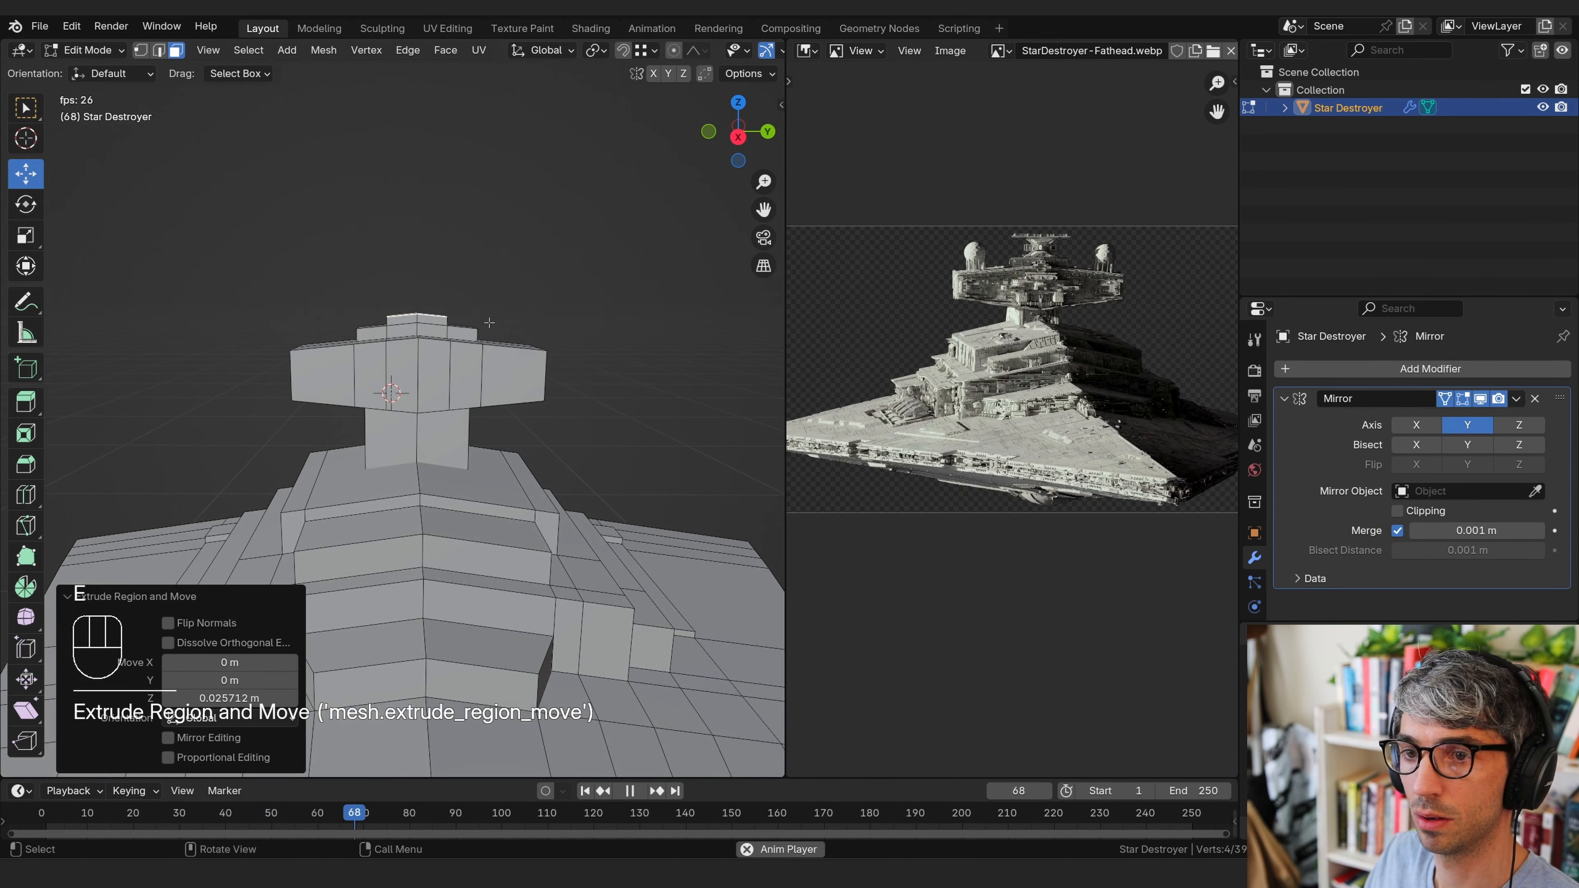
key("g")
key("z")
left_click(490, 332)
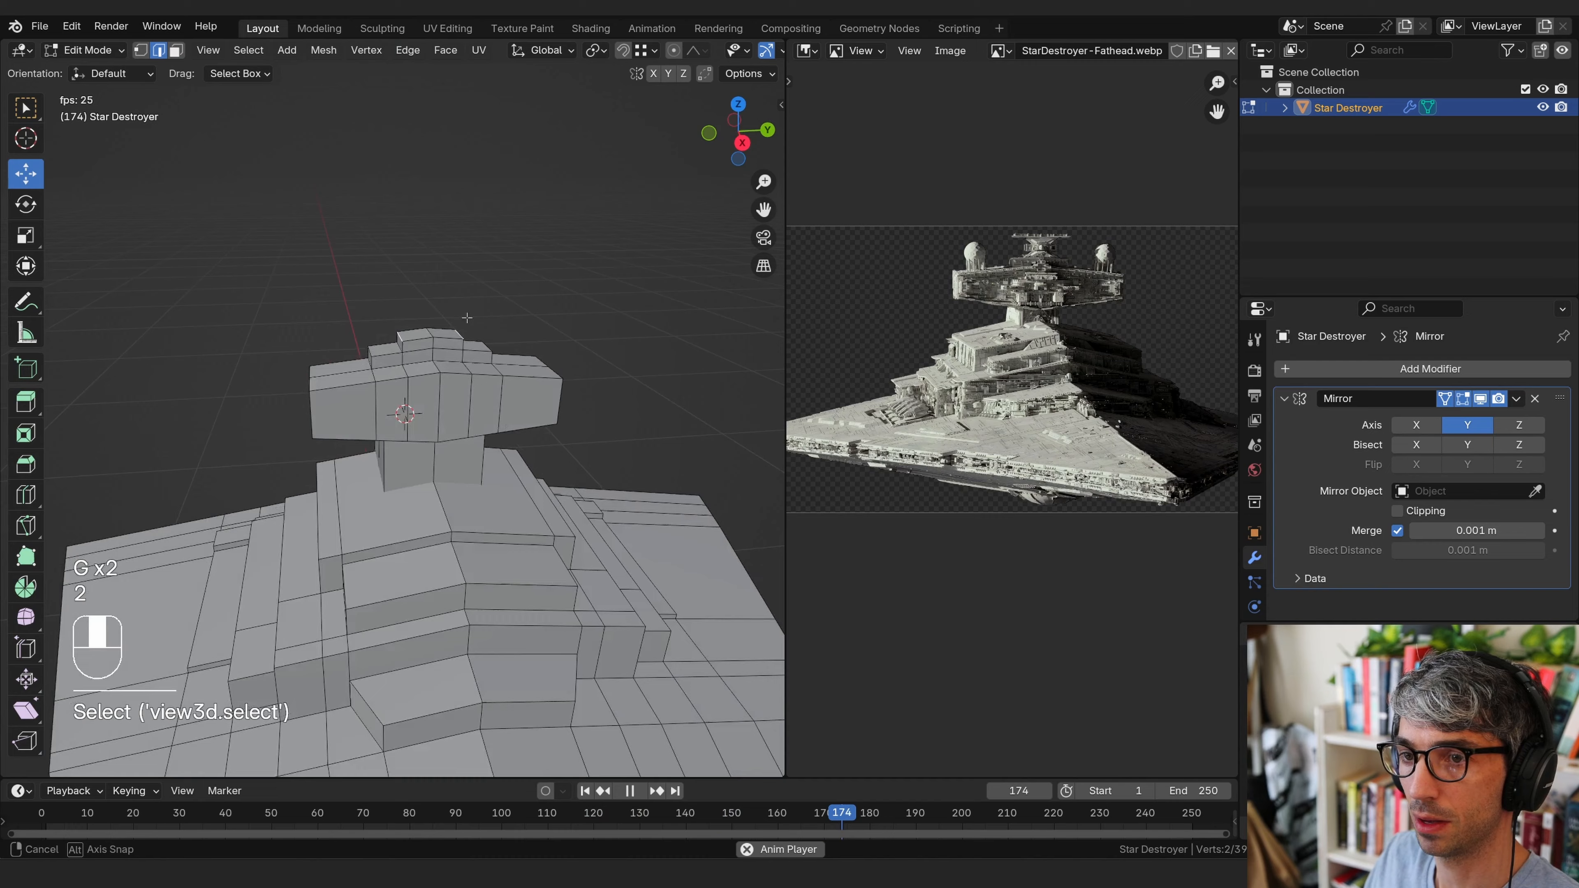
Slide the outer top edge of the uppermost tier inward by a factor of about 0.47 to slope its side
middle_click_drag(491, 332, 435, 413)
key("2")
left_click(410, 431)
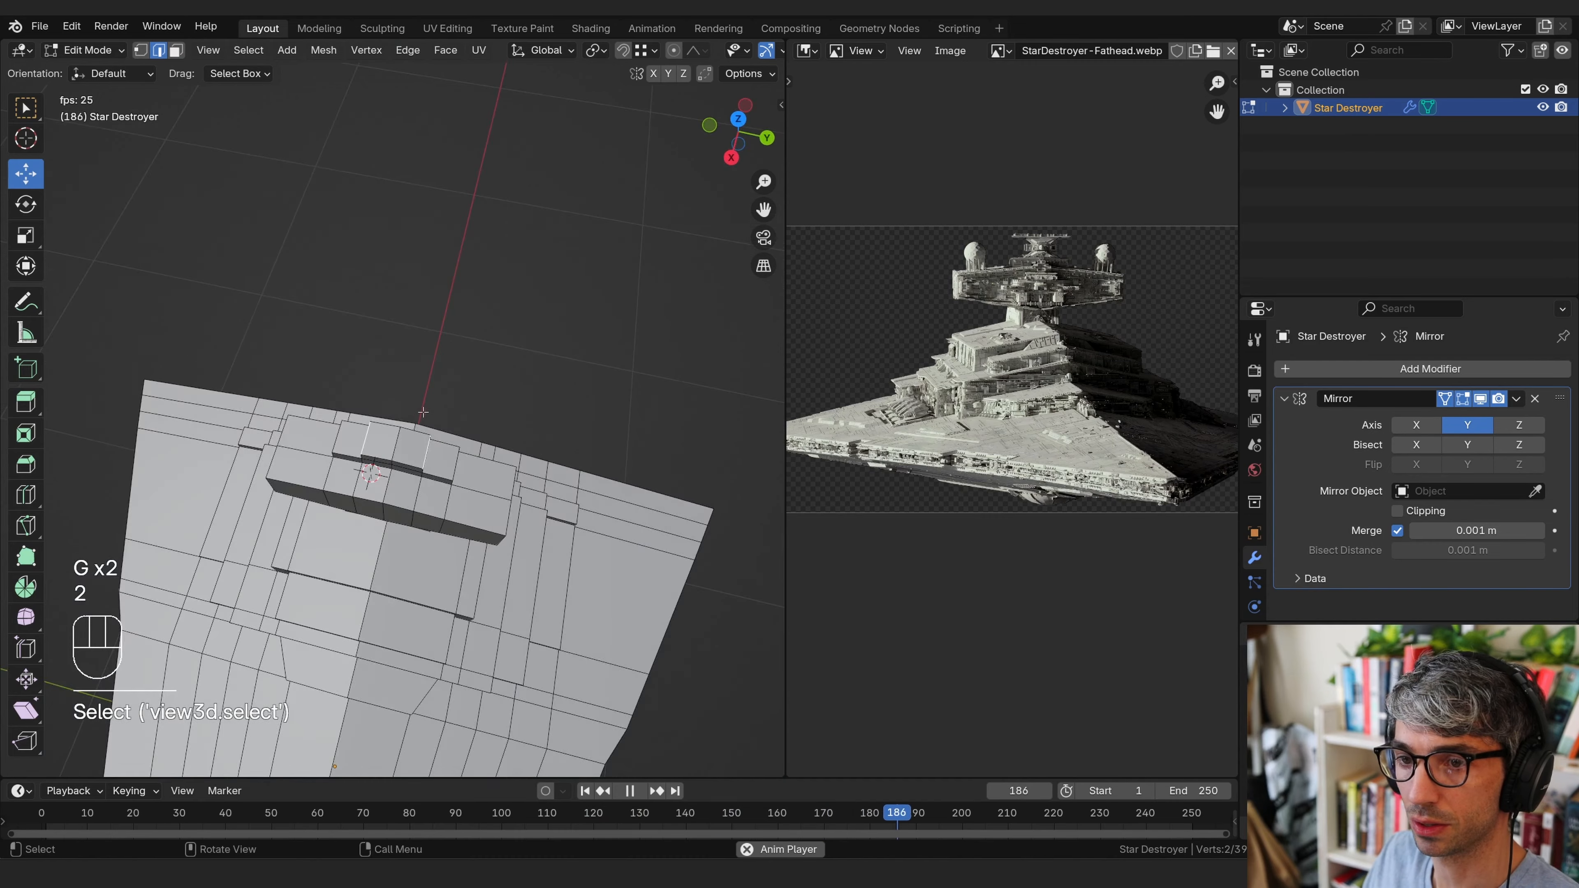
key("g")
key("g")
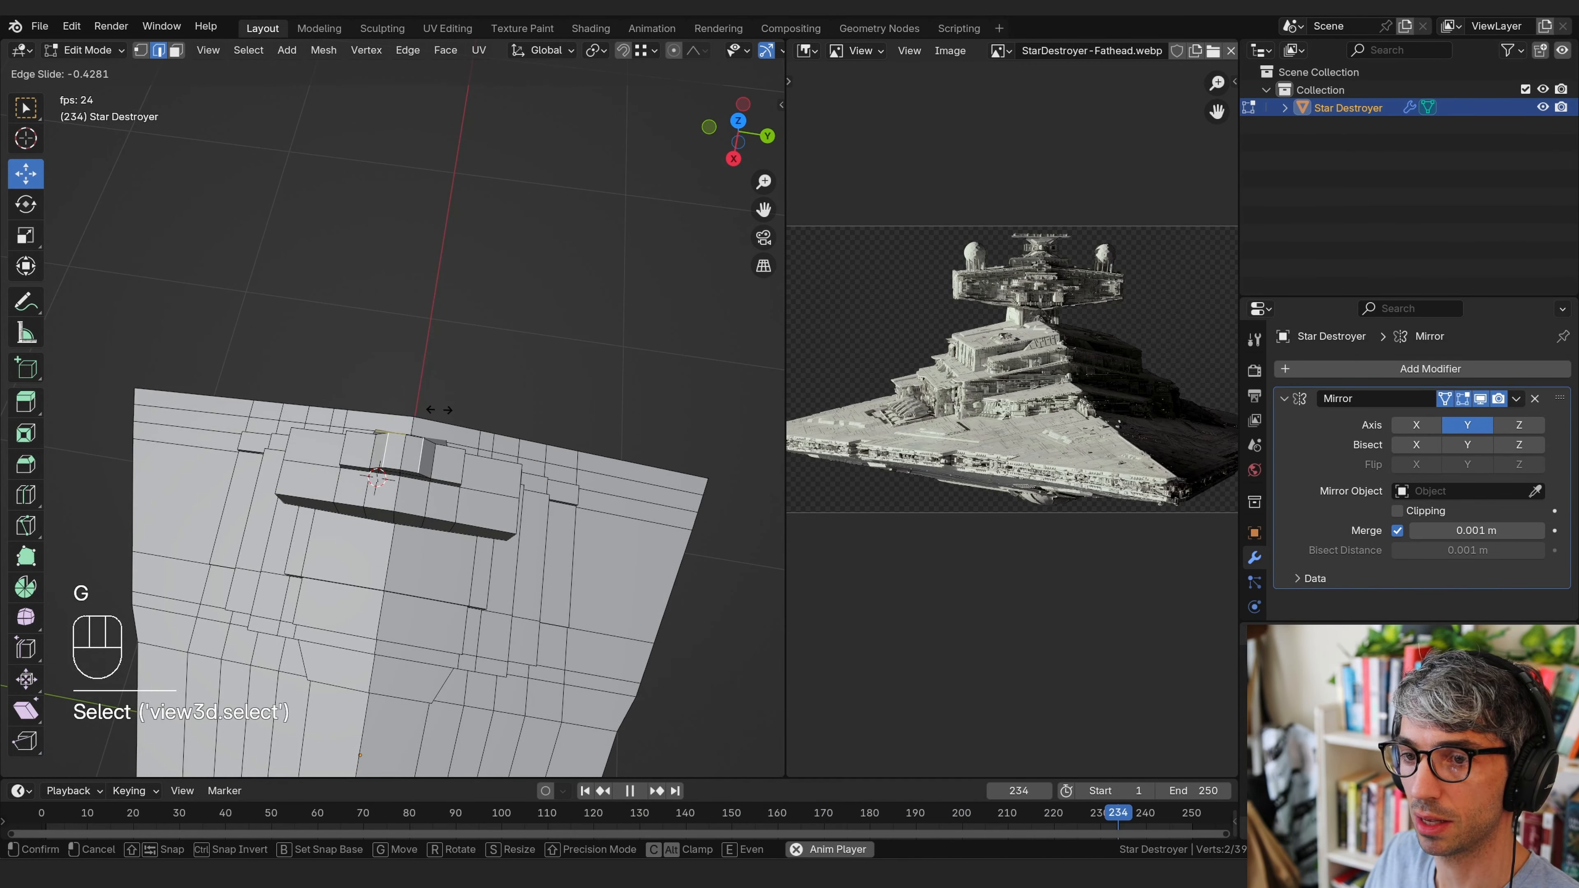
left_click(439, 409)
middle_click_drag(438, 409, 490, 455)
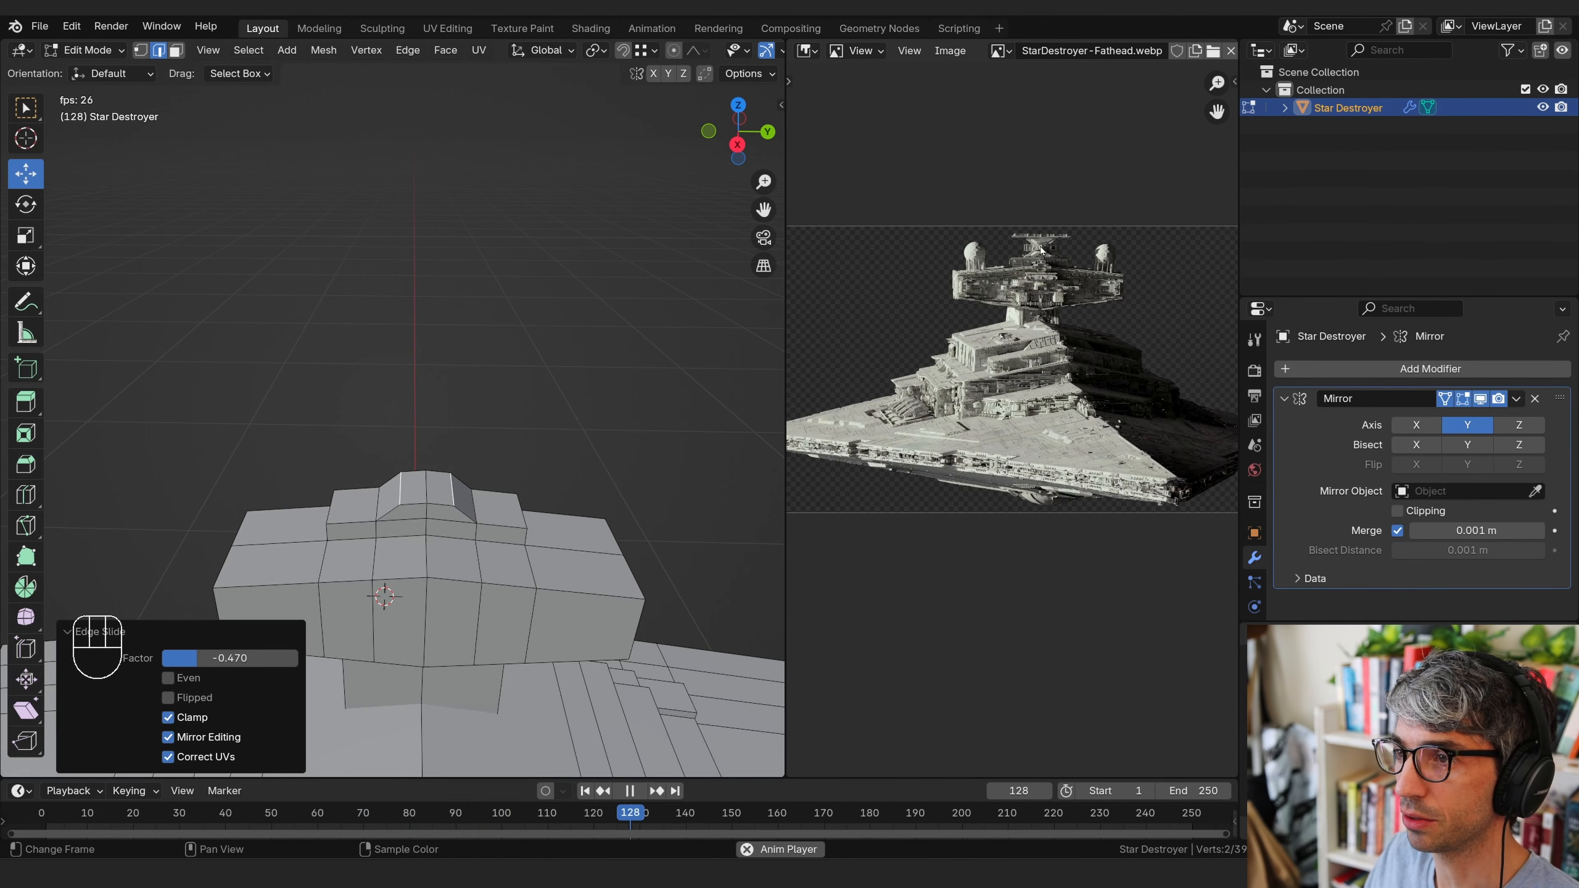
Select the narrowed top face of the uppermost tier and extrude it about 0.008 m upward
key("3")
left_click(415, 490)
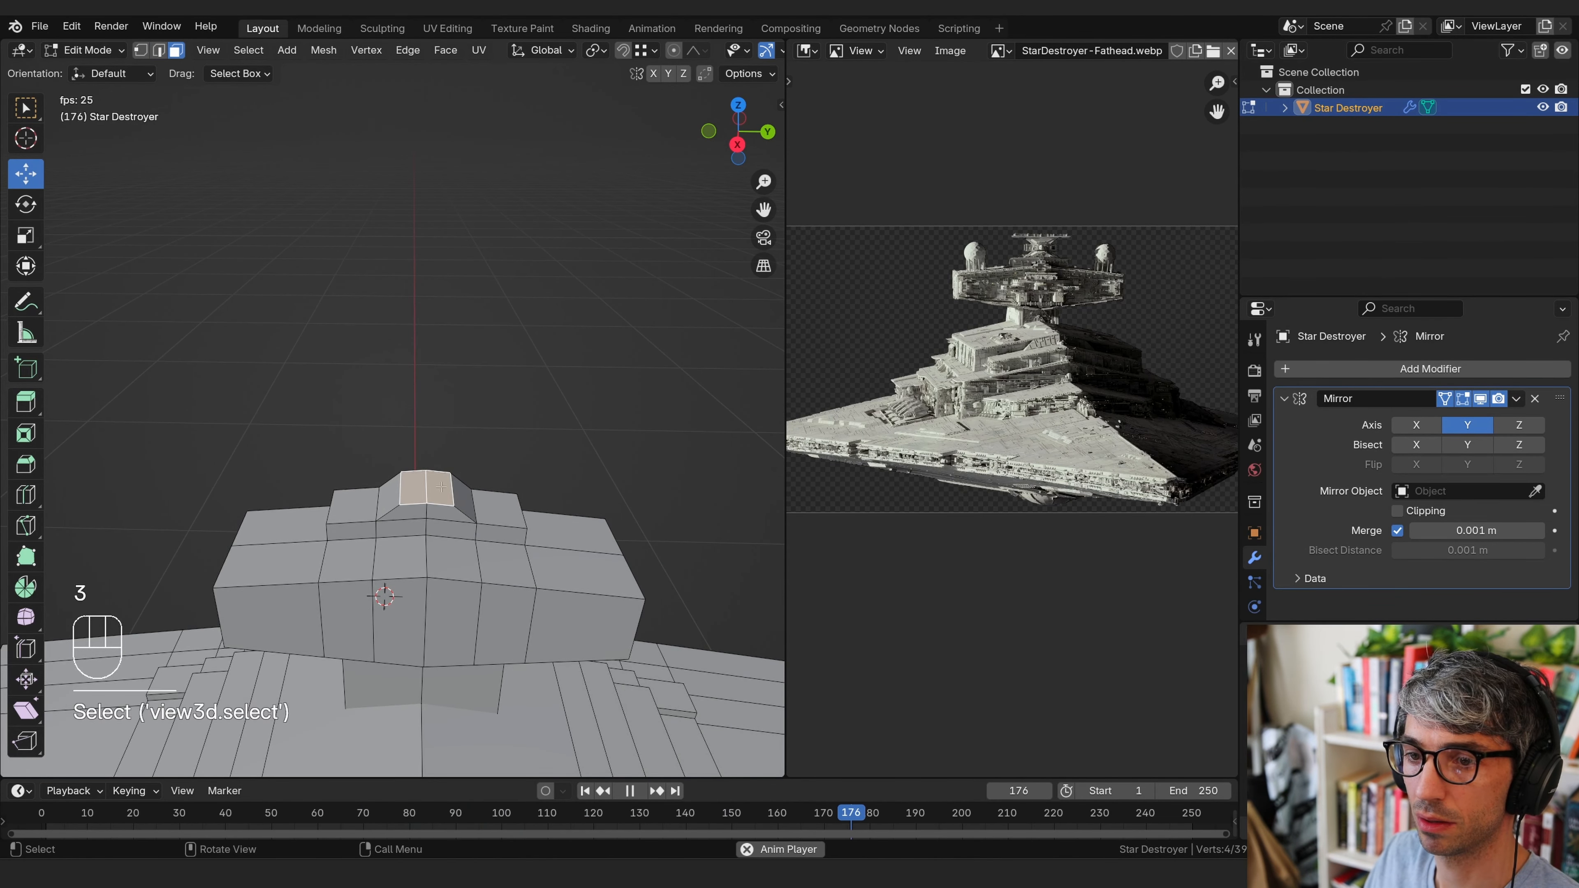
middle_click_drag(415, 491, 529, 405)
key("e")
key("c")
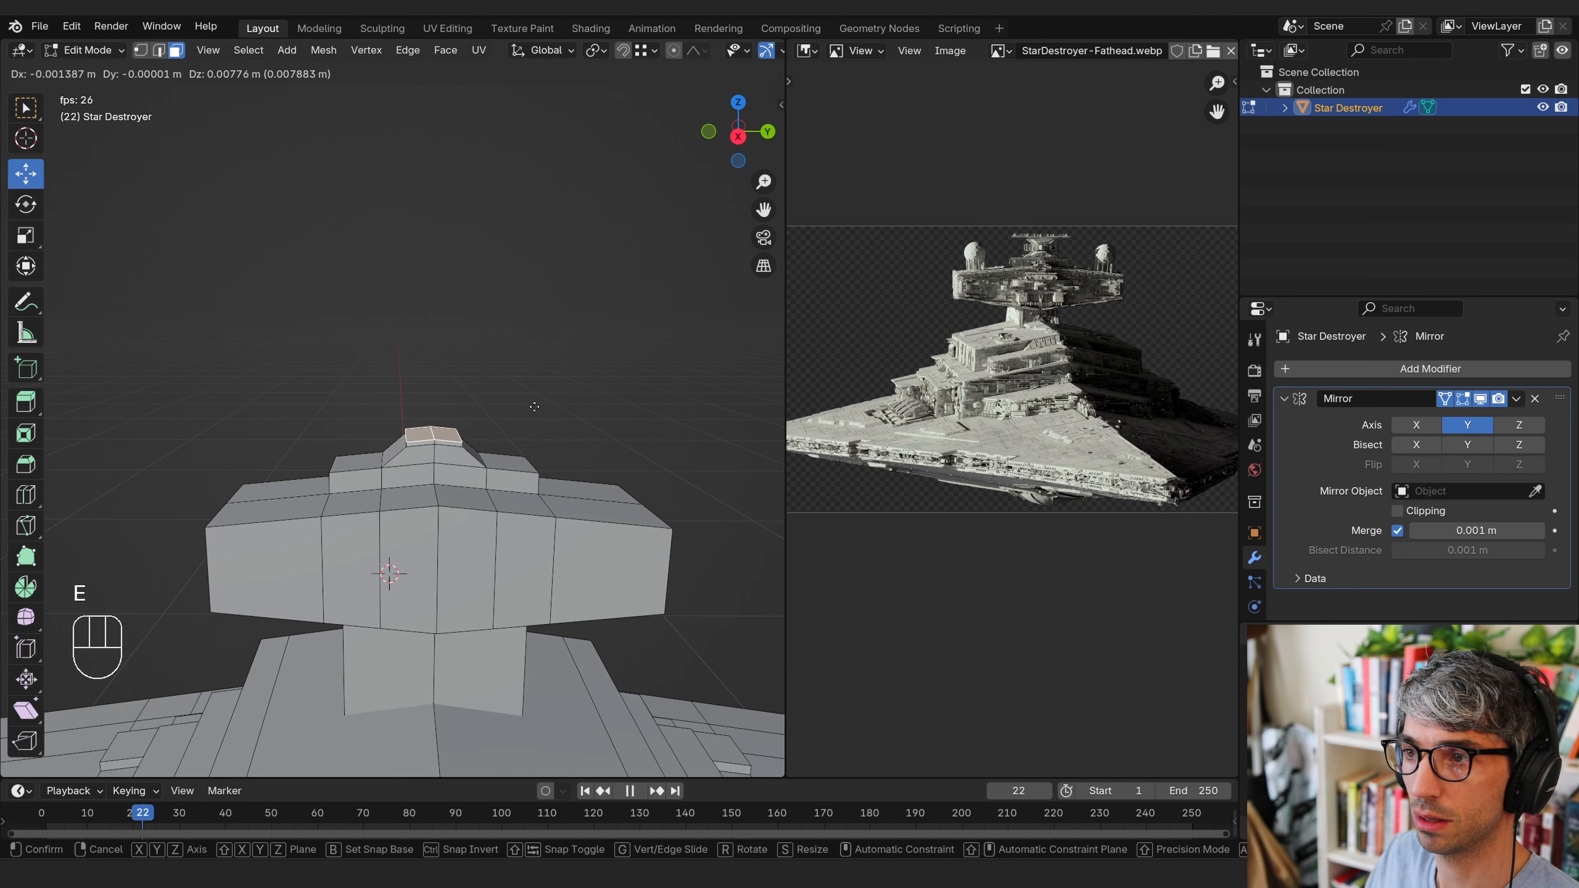
left_click(535, 407)
Extrude the same top face again about 0.007 m and raise it about 0.008 m along Z
key("e")
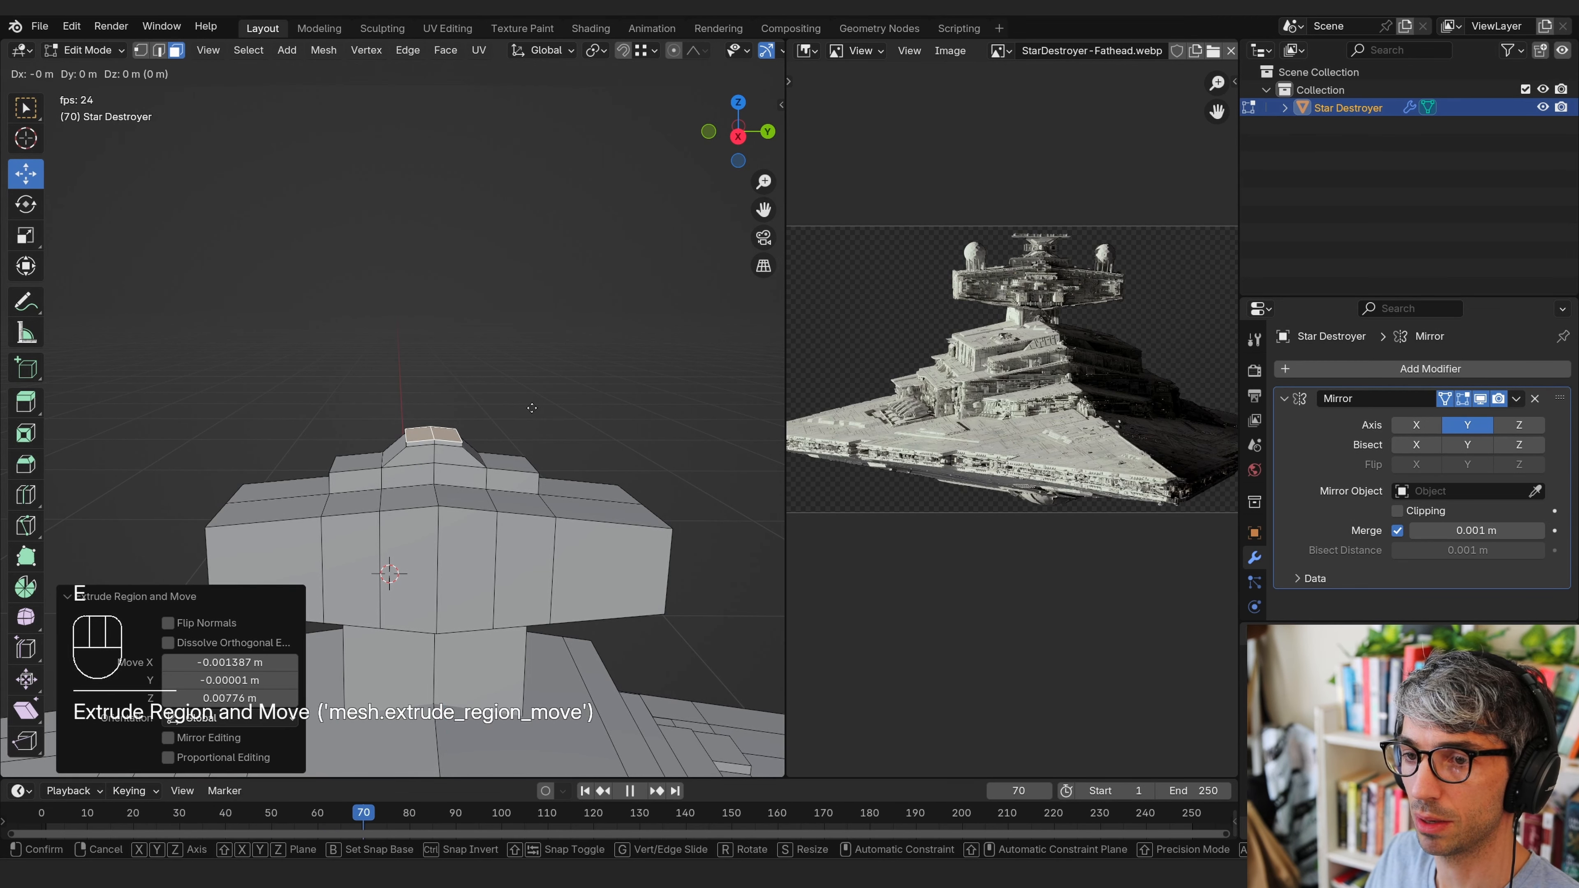
left_click(532, 404)
key("s")
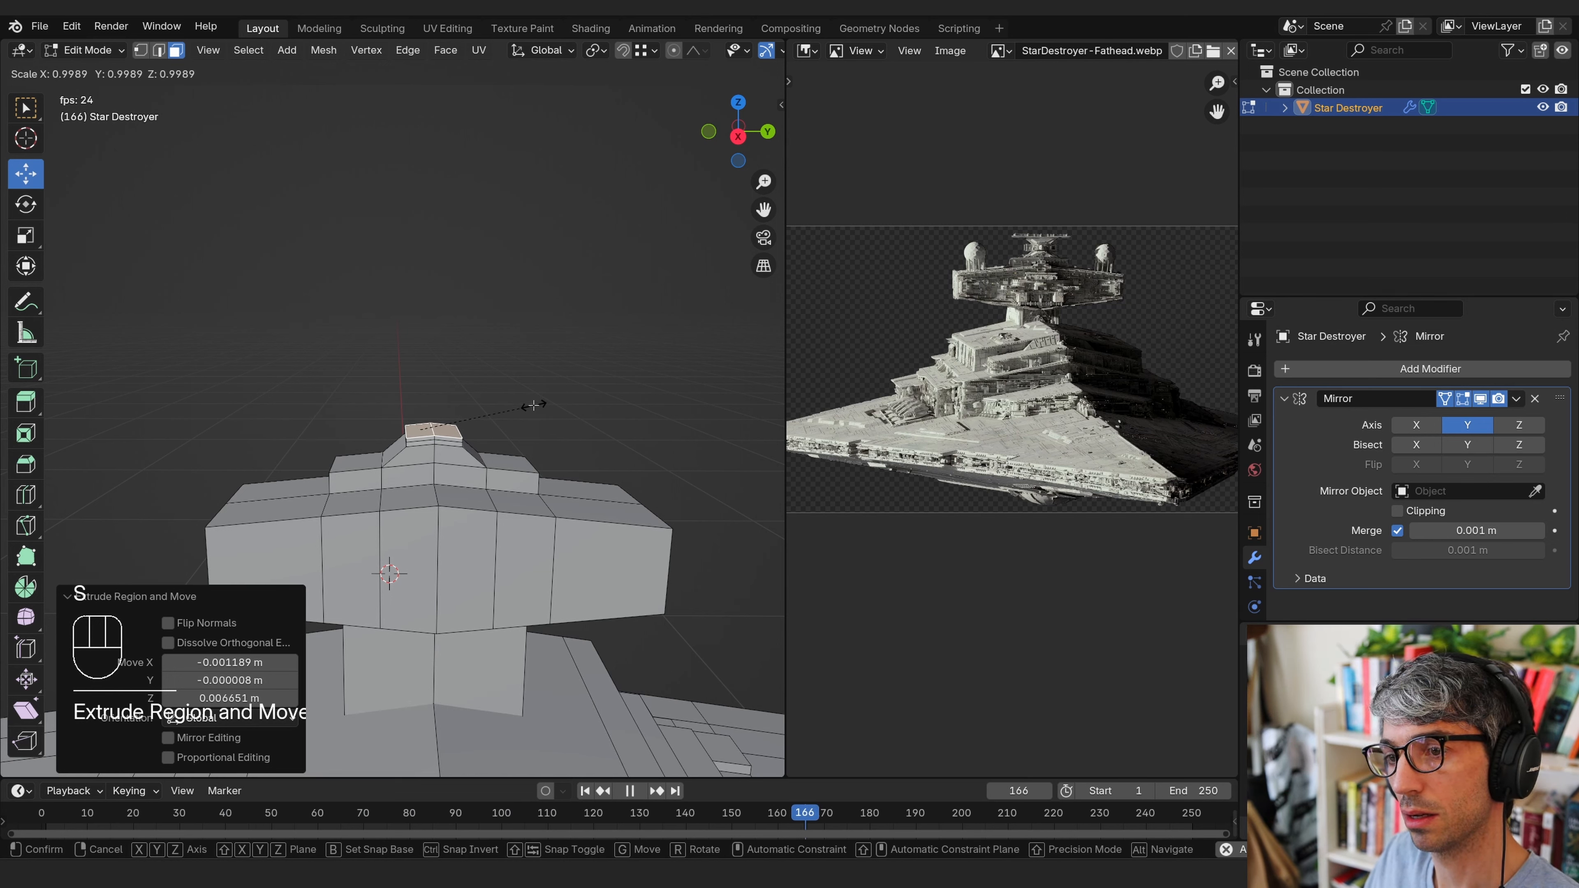
key("g")
key("z")
left_click(532, 401)
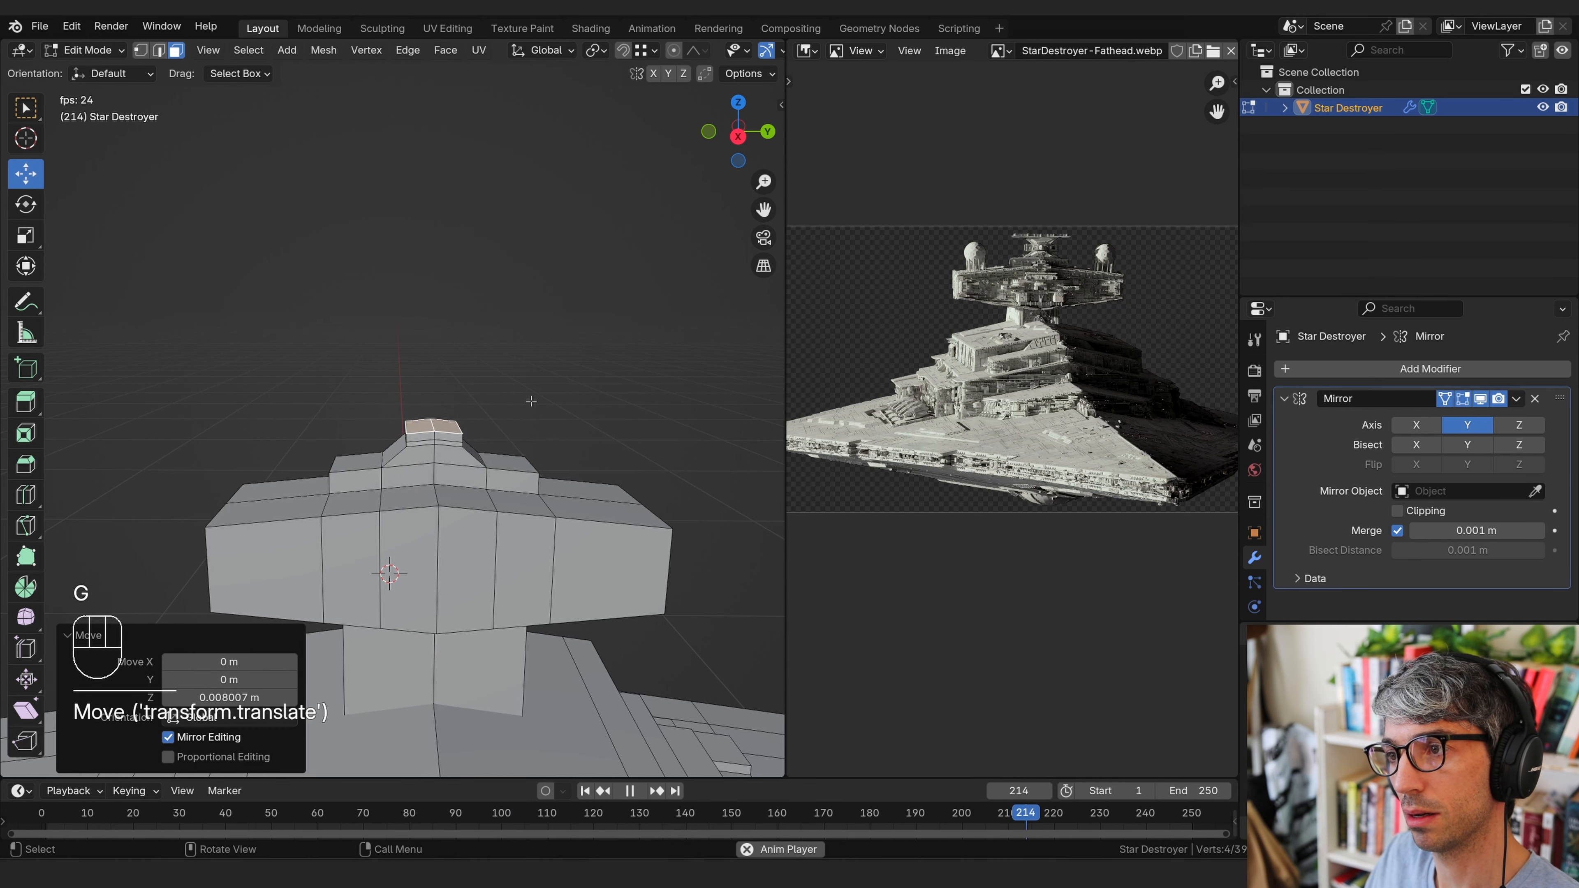
Extrude the top face once more, raise it about 0.006 m along Z, and try widening it along Y
key("e")
right_click(533, 401)
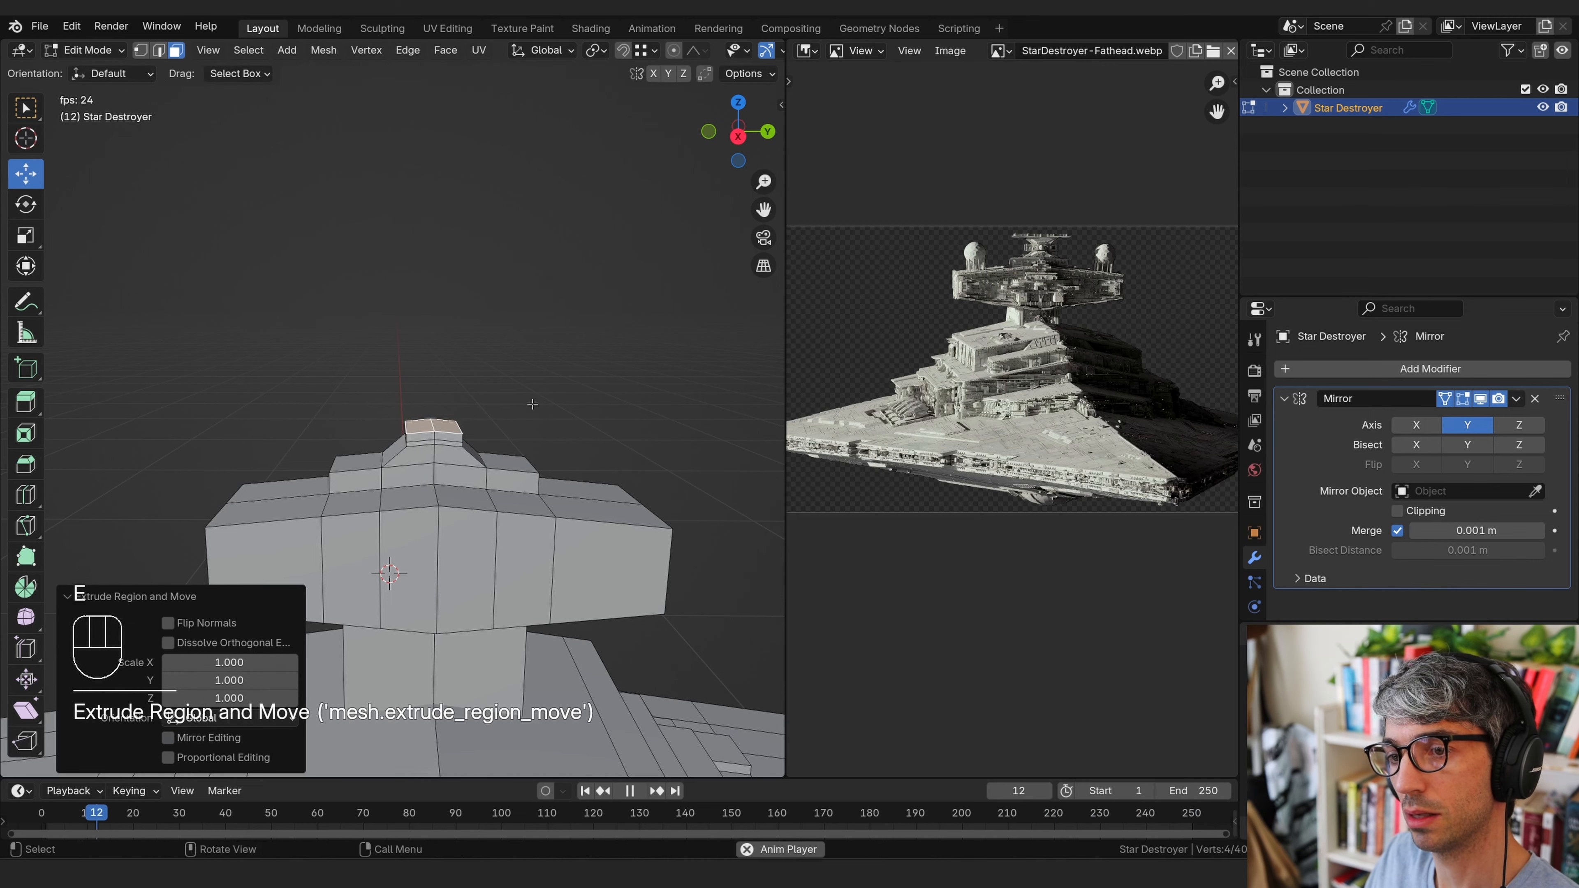
key("g")
key("z")
key("s")
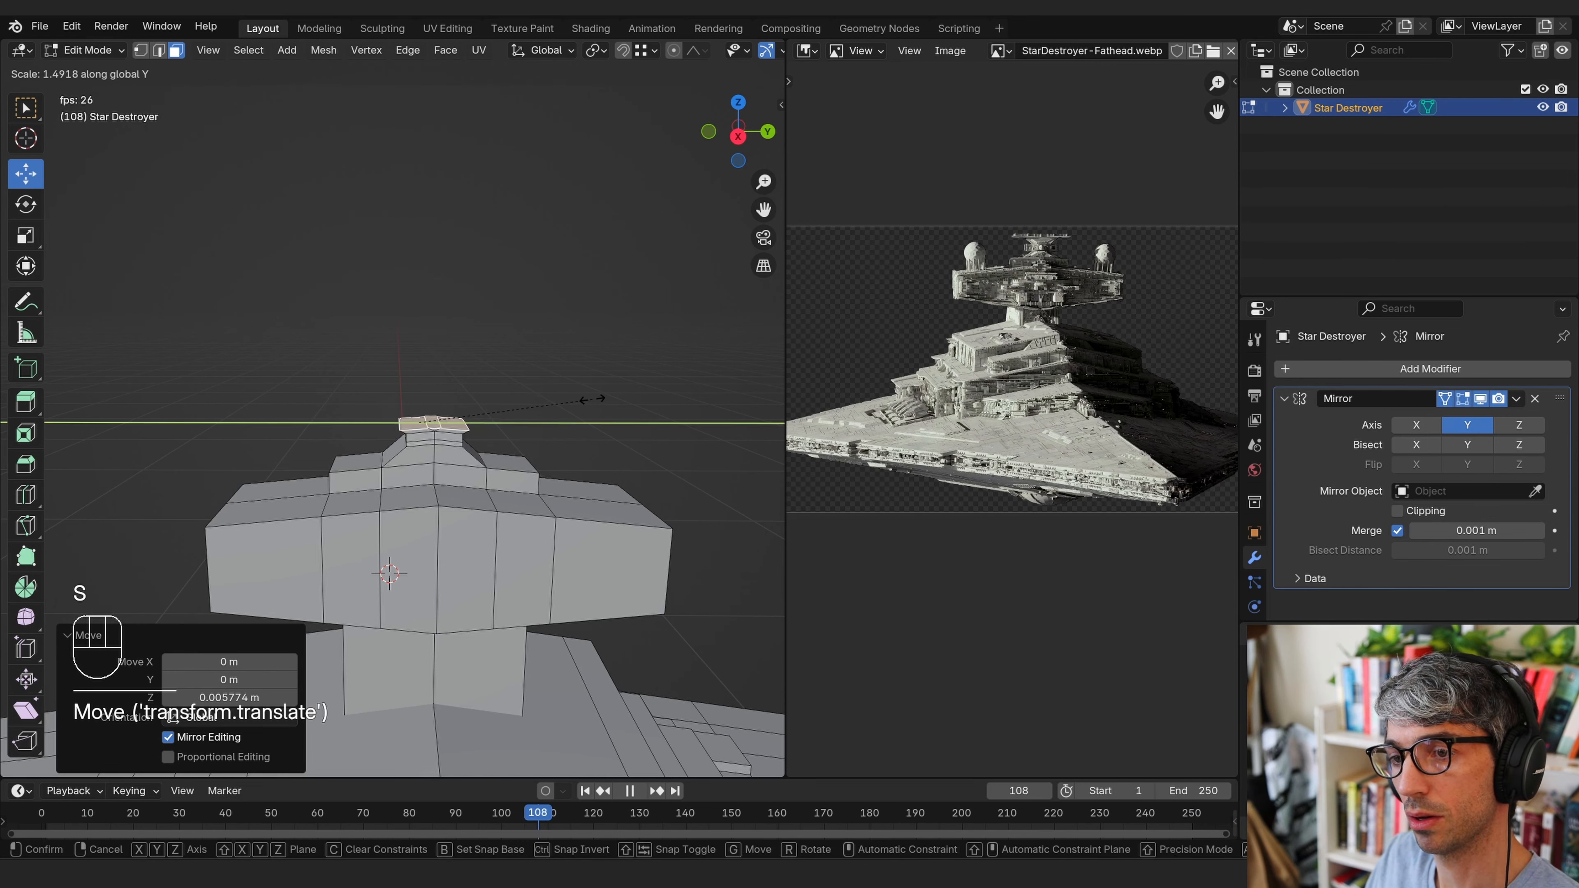
left_click(495, 409)
Select the outer edge of the topmost face and move it about 0.033 m outward along negative Y
key("2")
key("1")
left_click(409, 425)
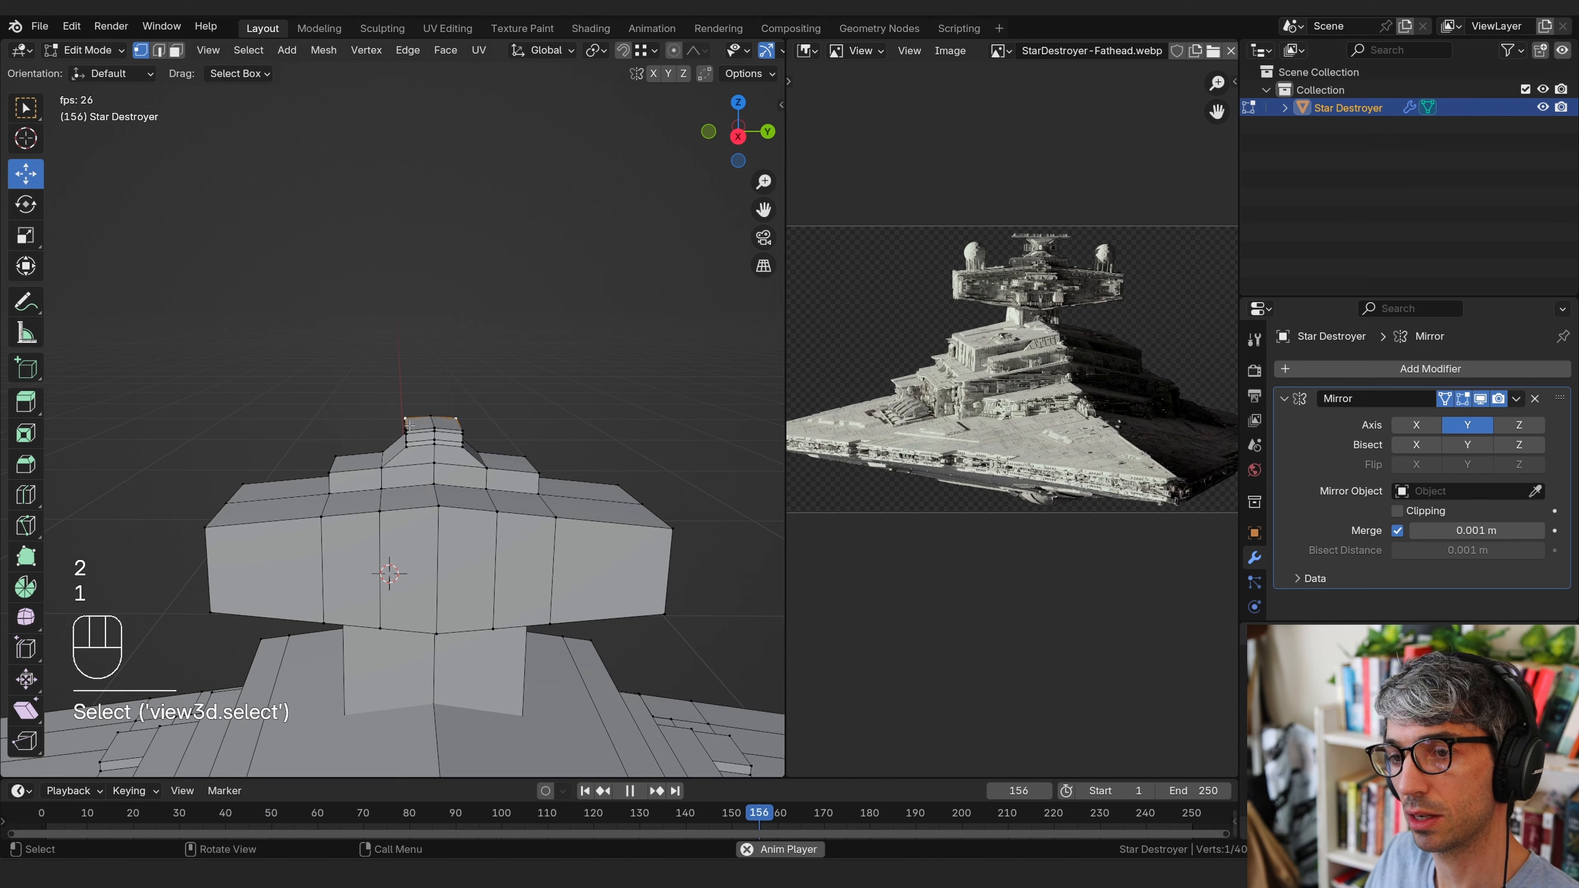
key("2")
left_click(416, 419)
mouse_move(473, 426)
middle_mouse_down()
mouse_move(502, 427)
mouse_move(497, 410)
middle_mouse_up()
key("g")
key("y")
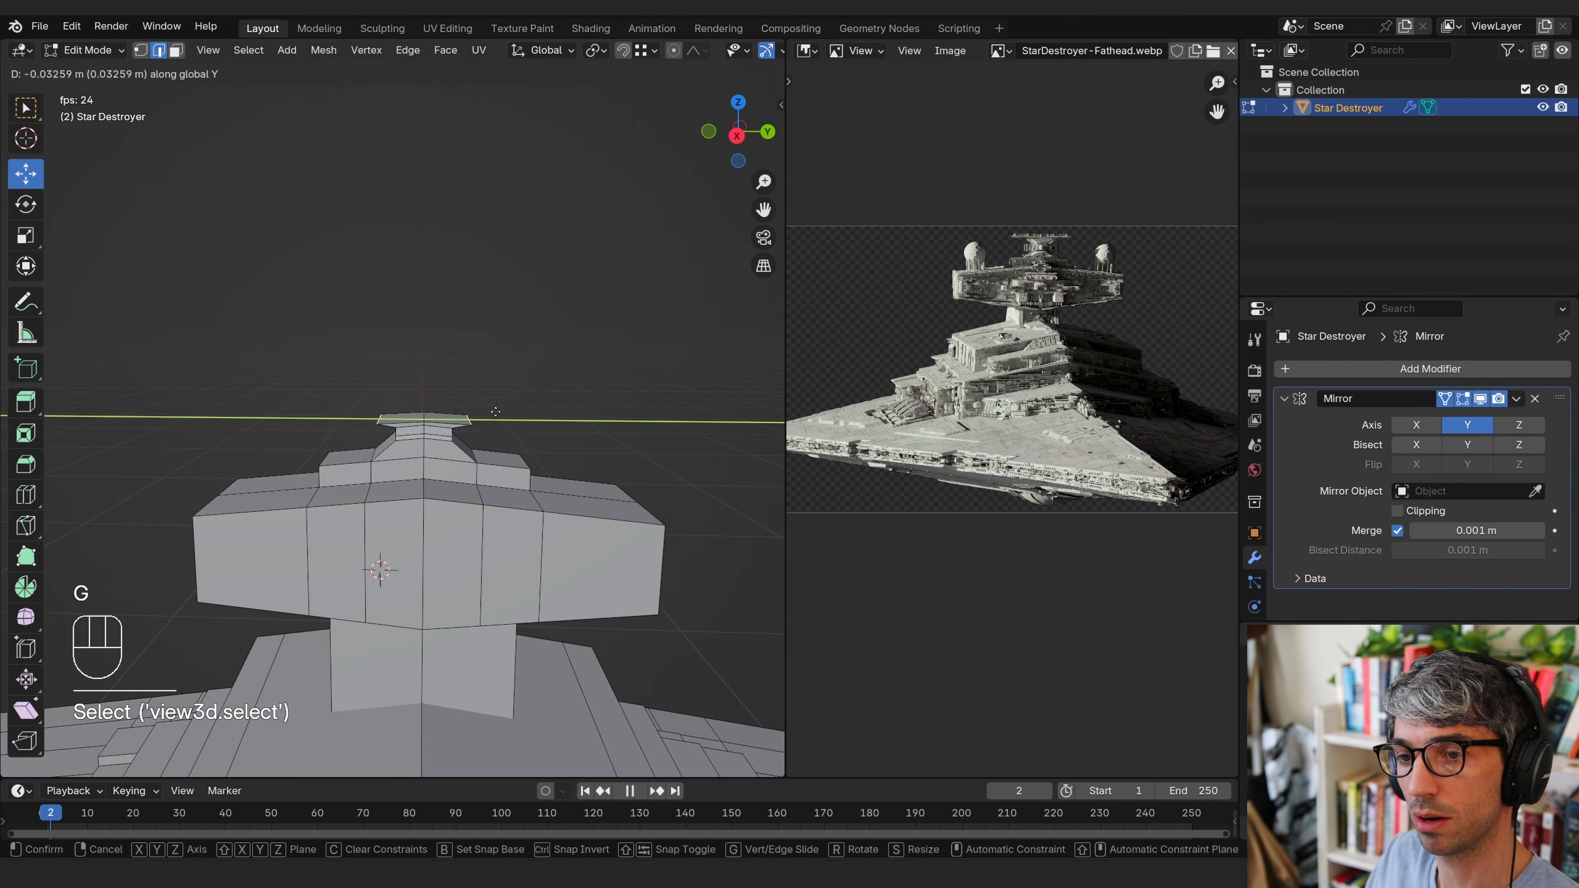
left_click(492, 412)
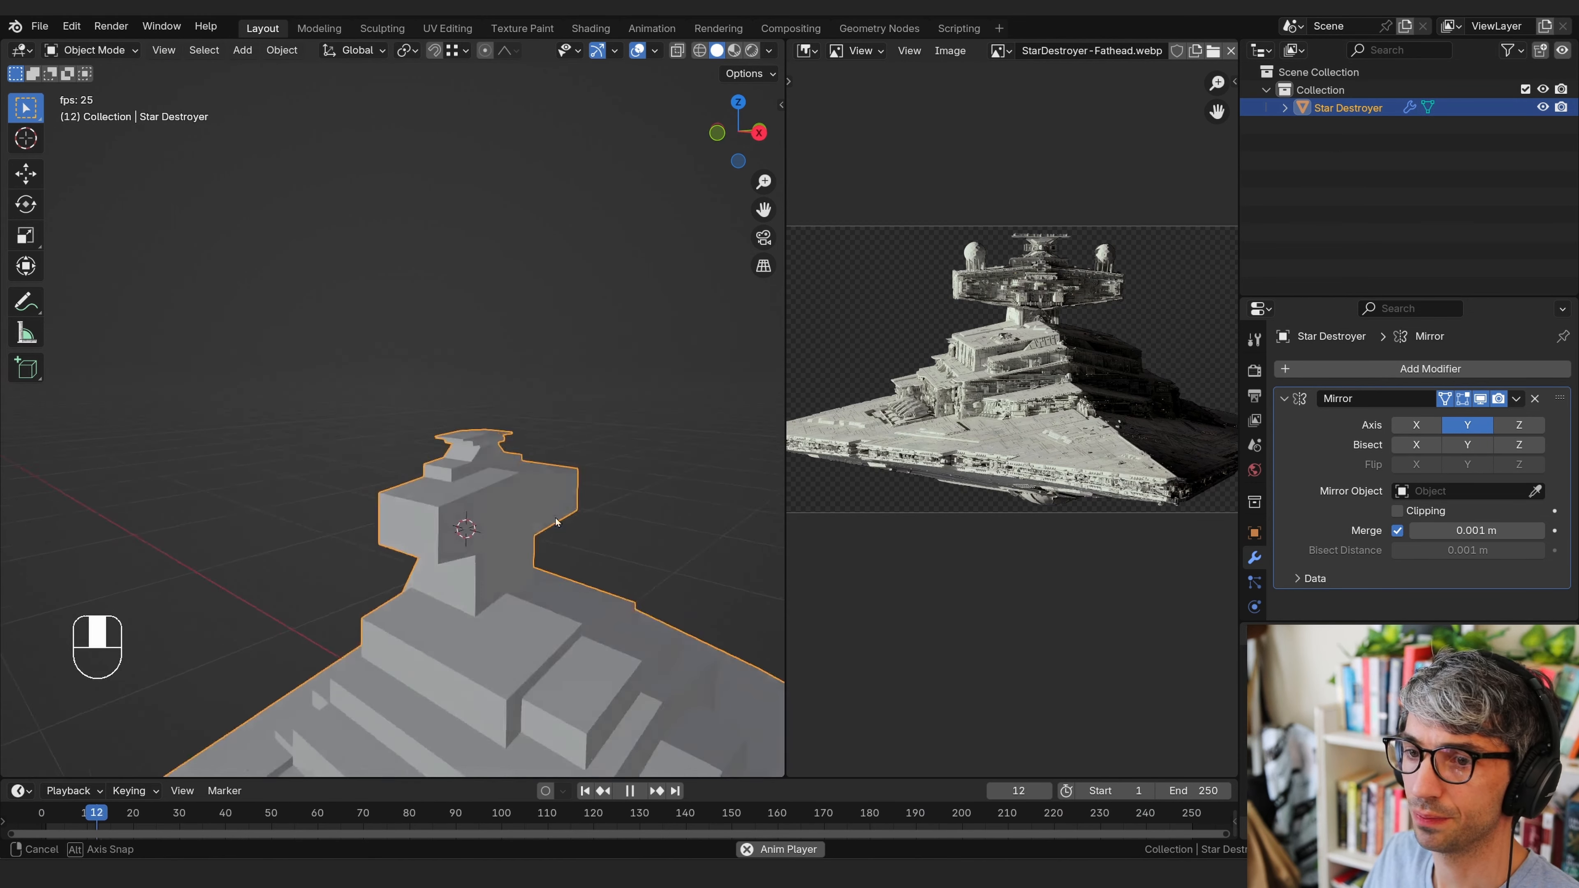
Snap the 3D cursor to the bridge block's outer rear top face and add an ico sphere there
mouse_move(513, 499)
middle_mouse_down()
mouse_move(395, 503)
mouse_move(435, 453)
mouse_move(491, 486)
middle_mouse_up()
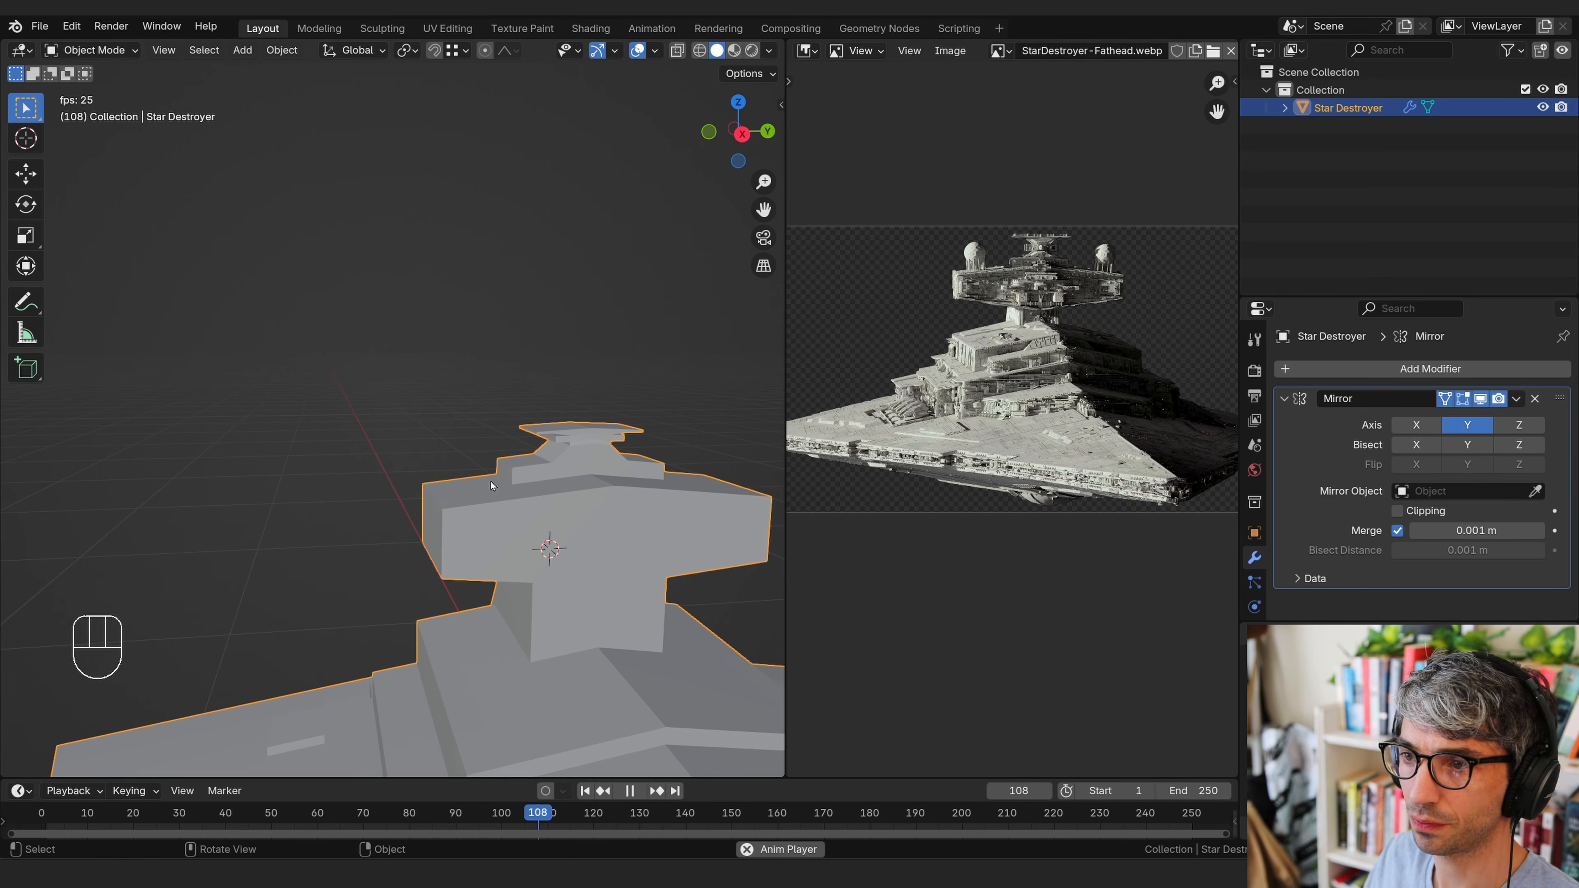
key("Tab")
left_click(467, 502)
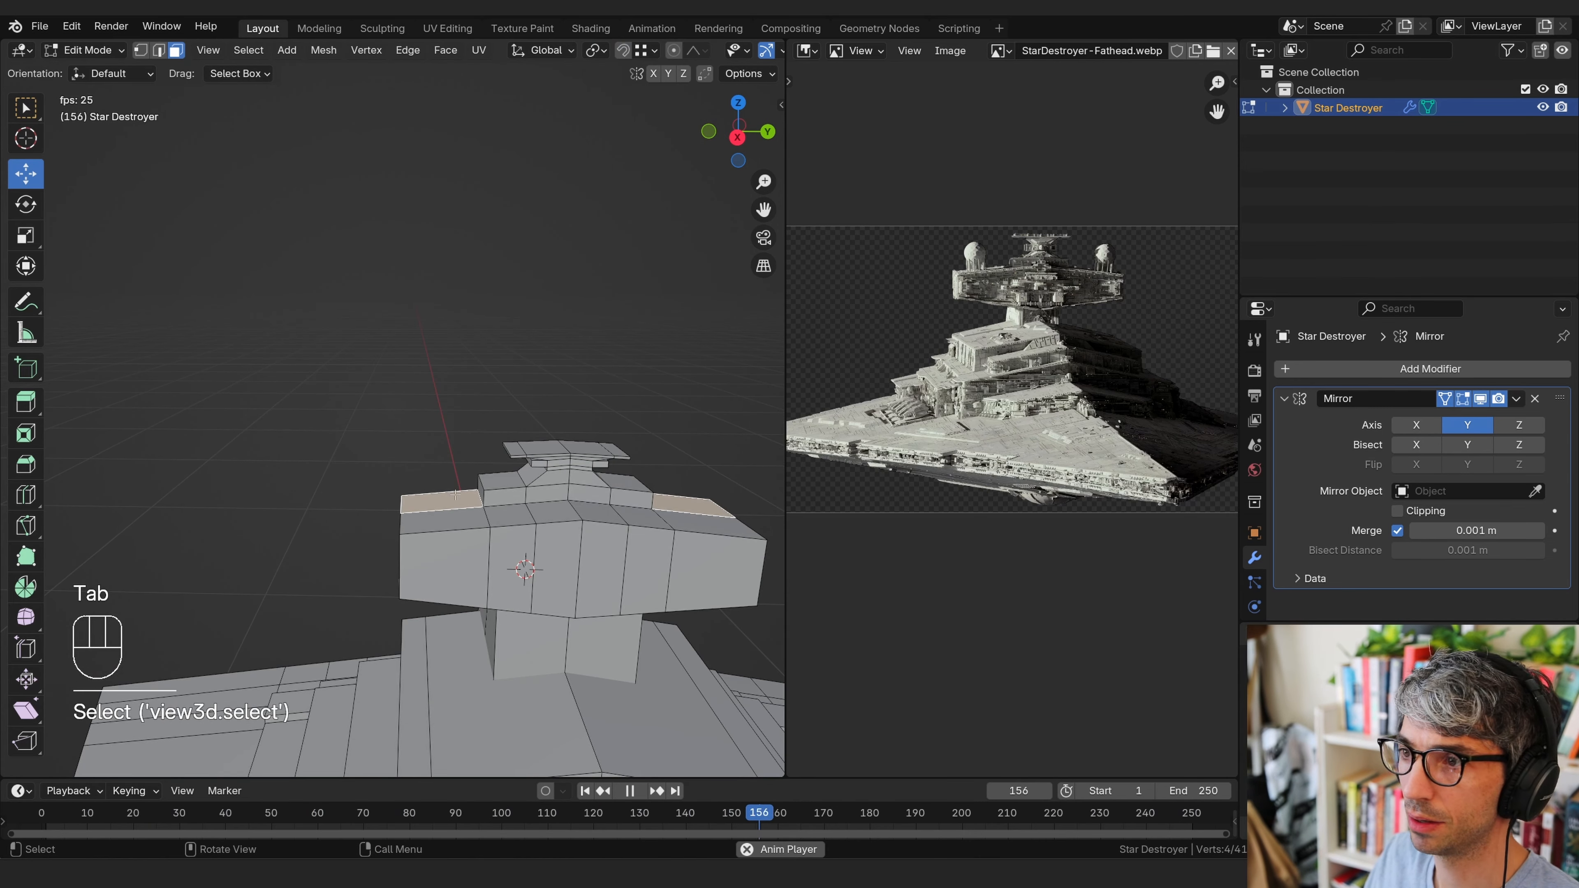
key("shift+s")
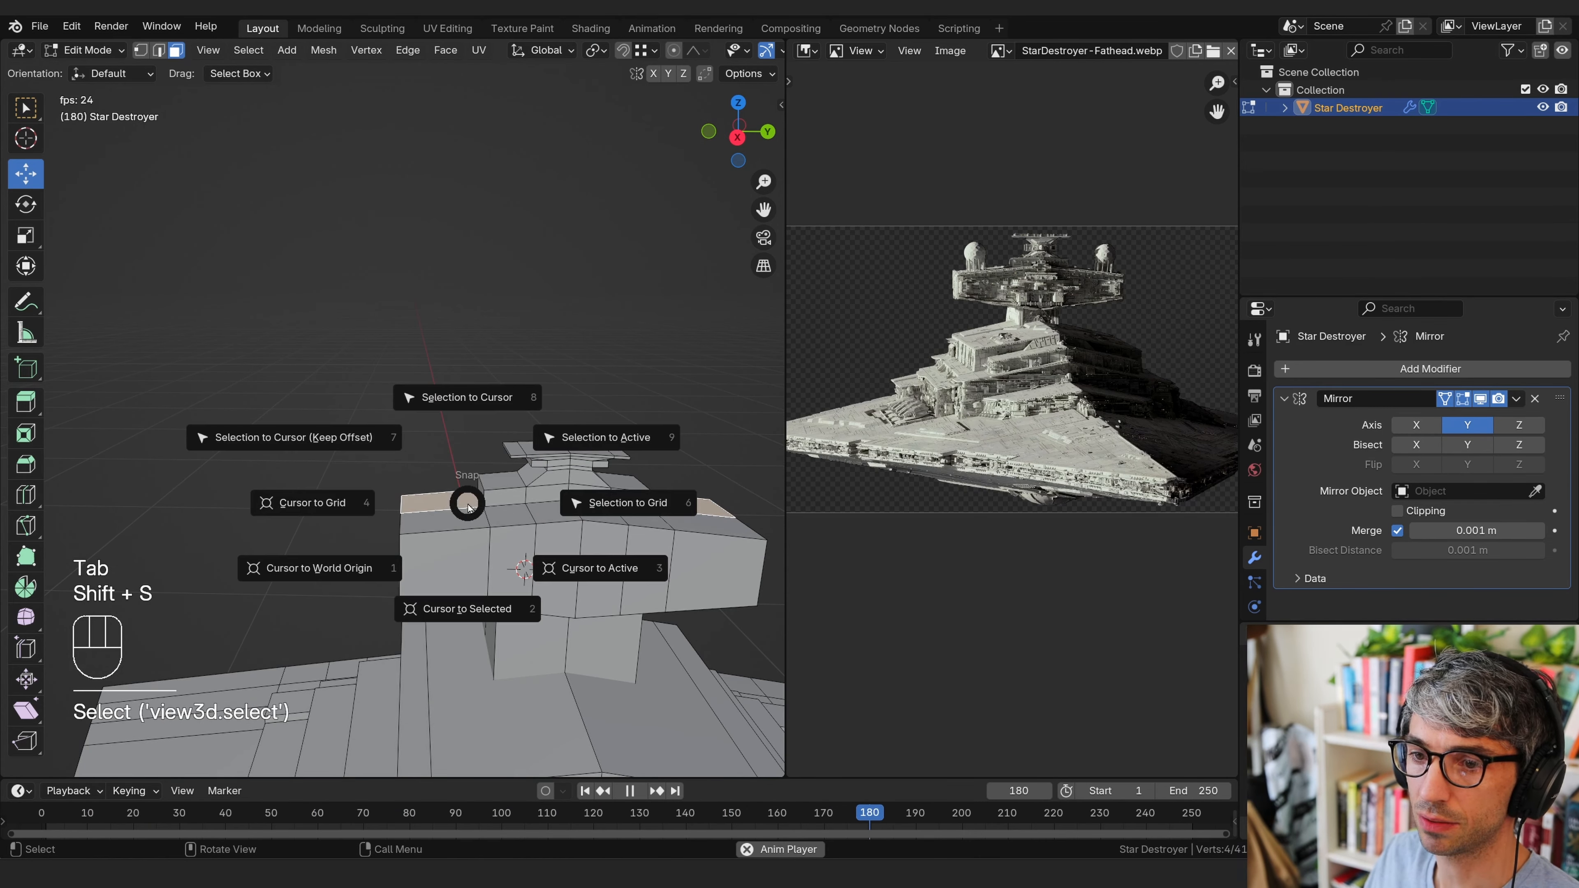
left_click(472, 618)
key("shift+a")
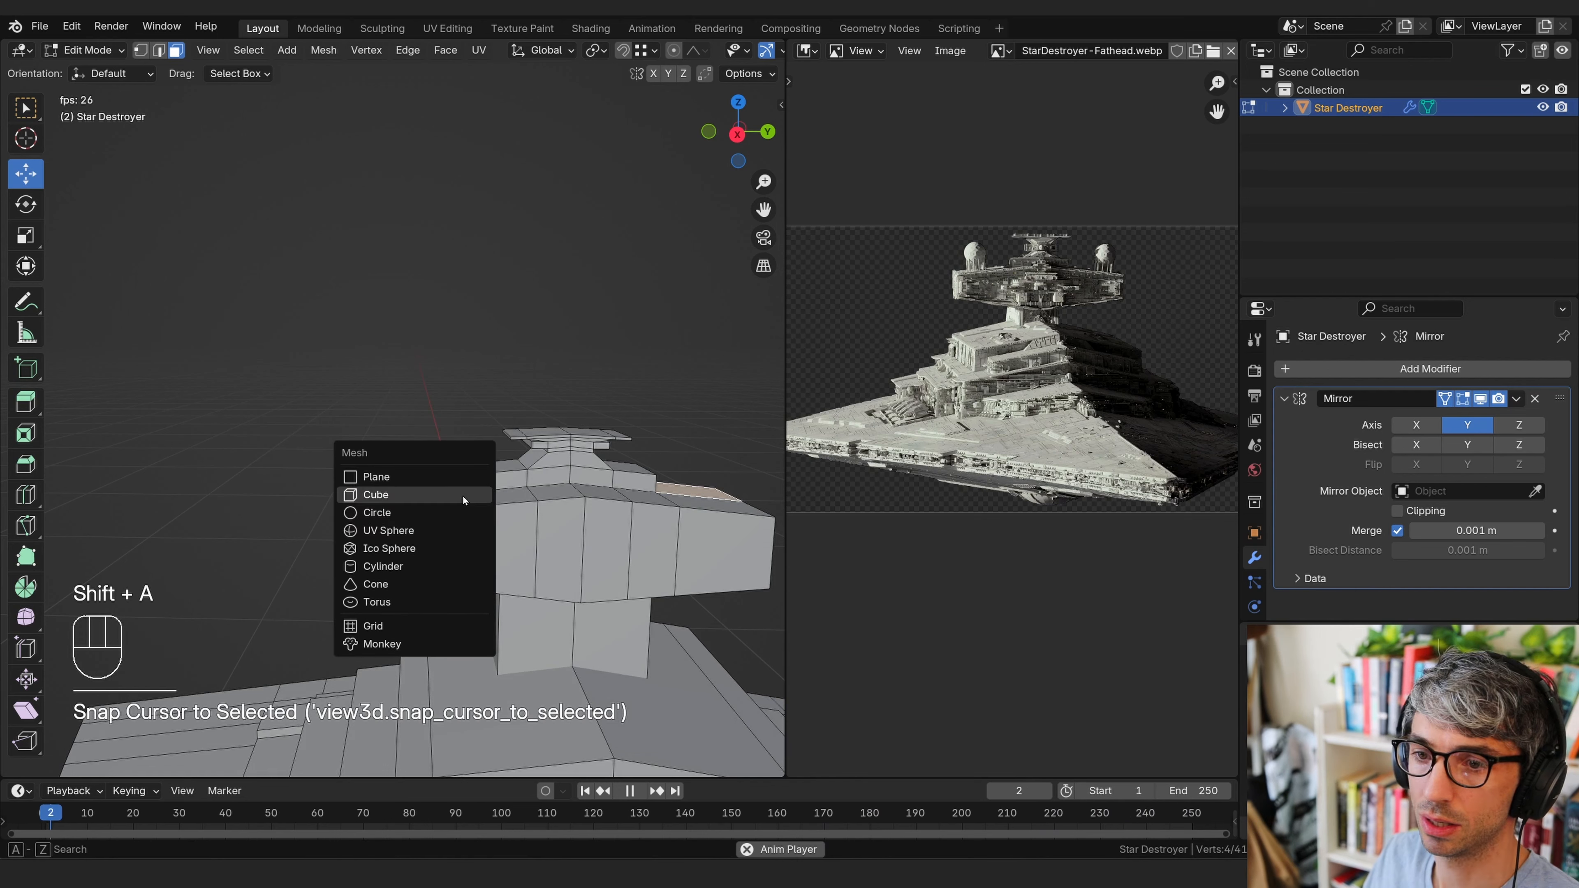
left_click(437, 545)
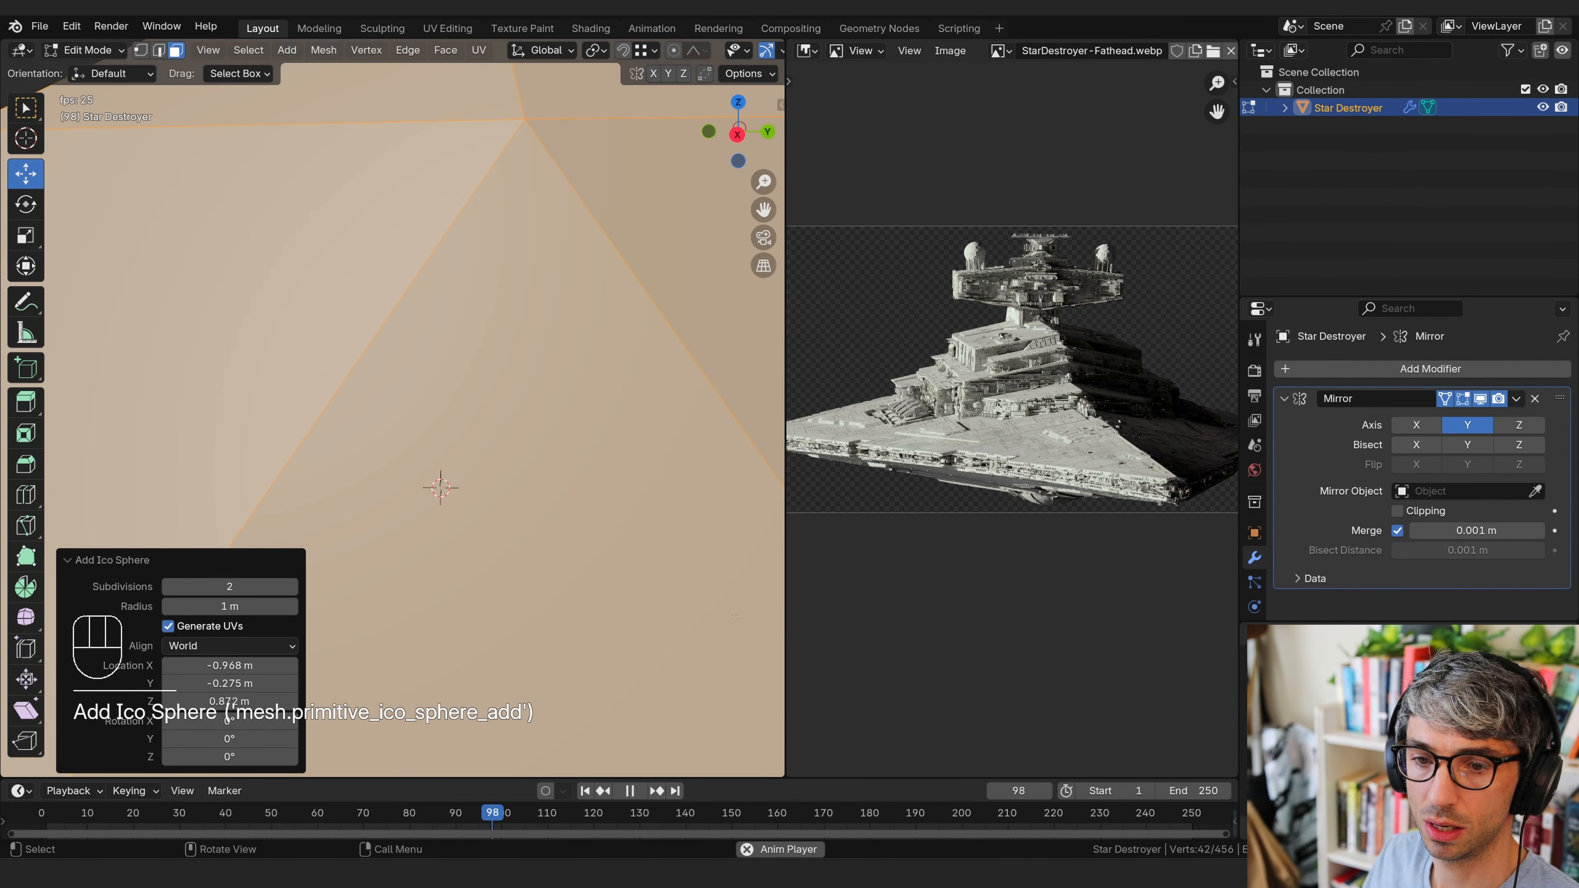
Reduce the ico sphere's radius, scale it by 0.469, and raise it about 0.047 m along Z above the bridge
mouse_move(229, 606)
left_mouse_down()
mouse_move(201, 608)
mouse_move(215, 607)
left_mouse_up()
key("s")
left_click(590, 551)
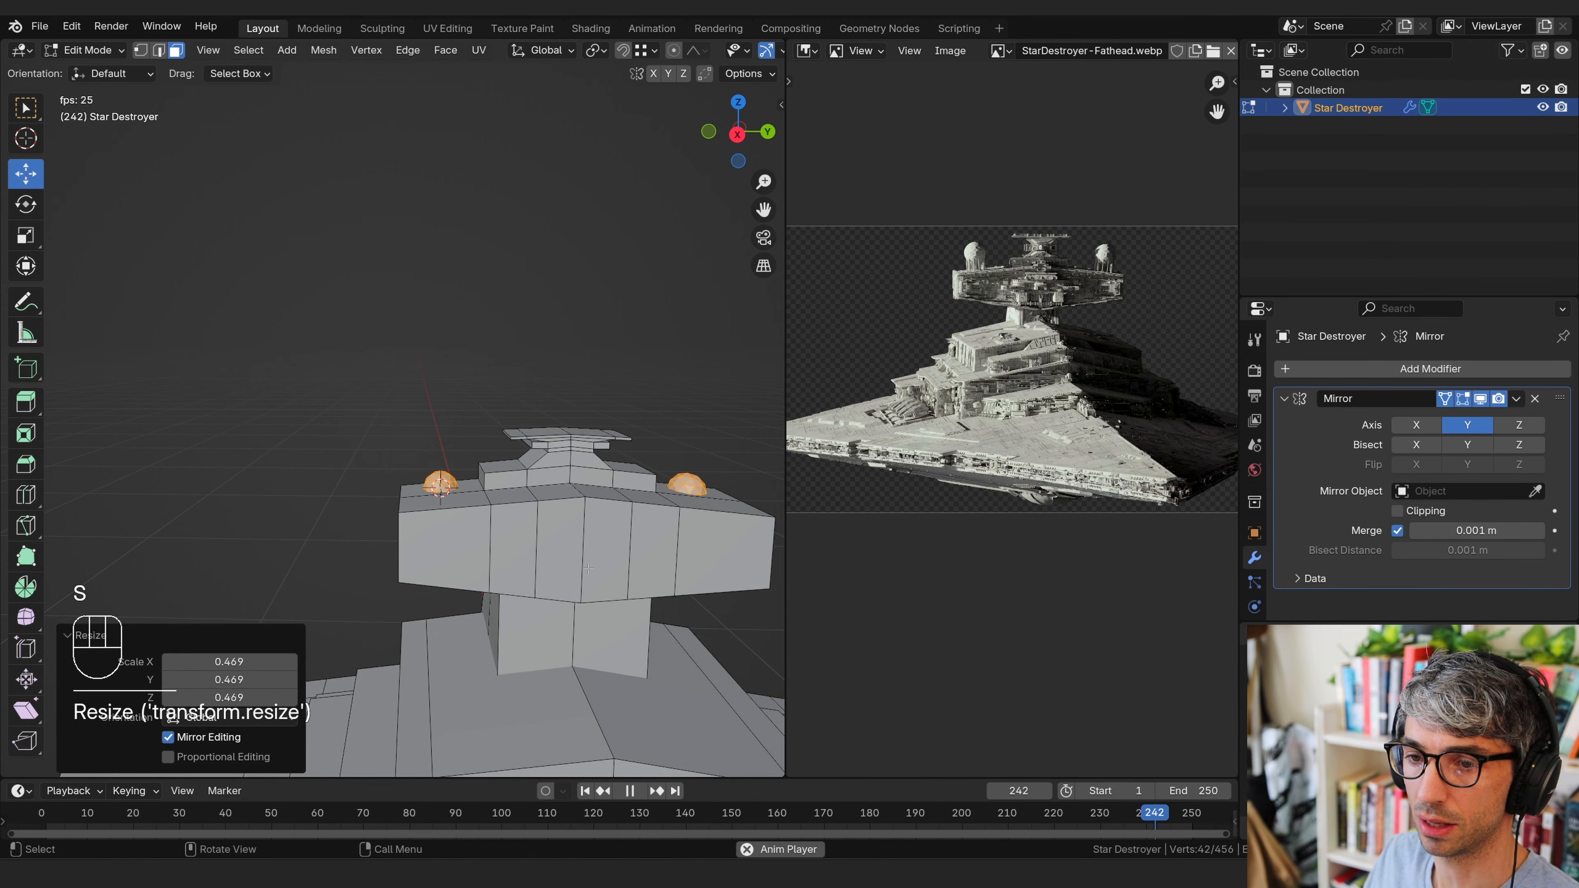
key("g")
key("z")
left_click(588, 549)
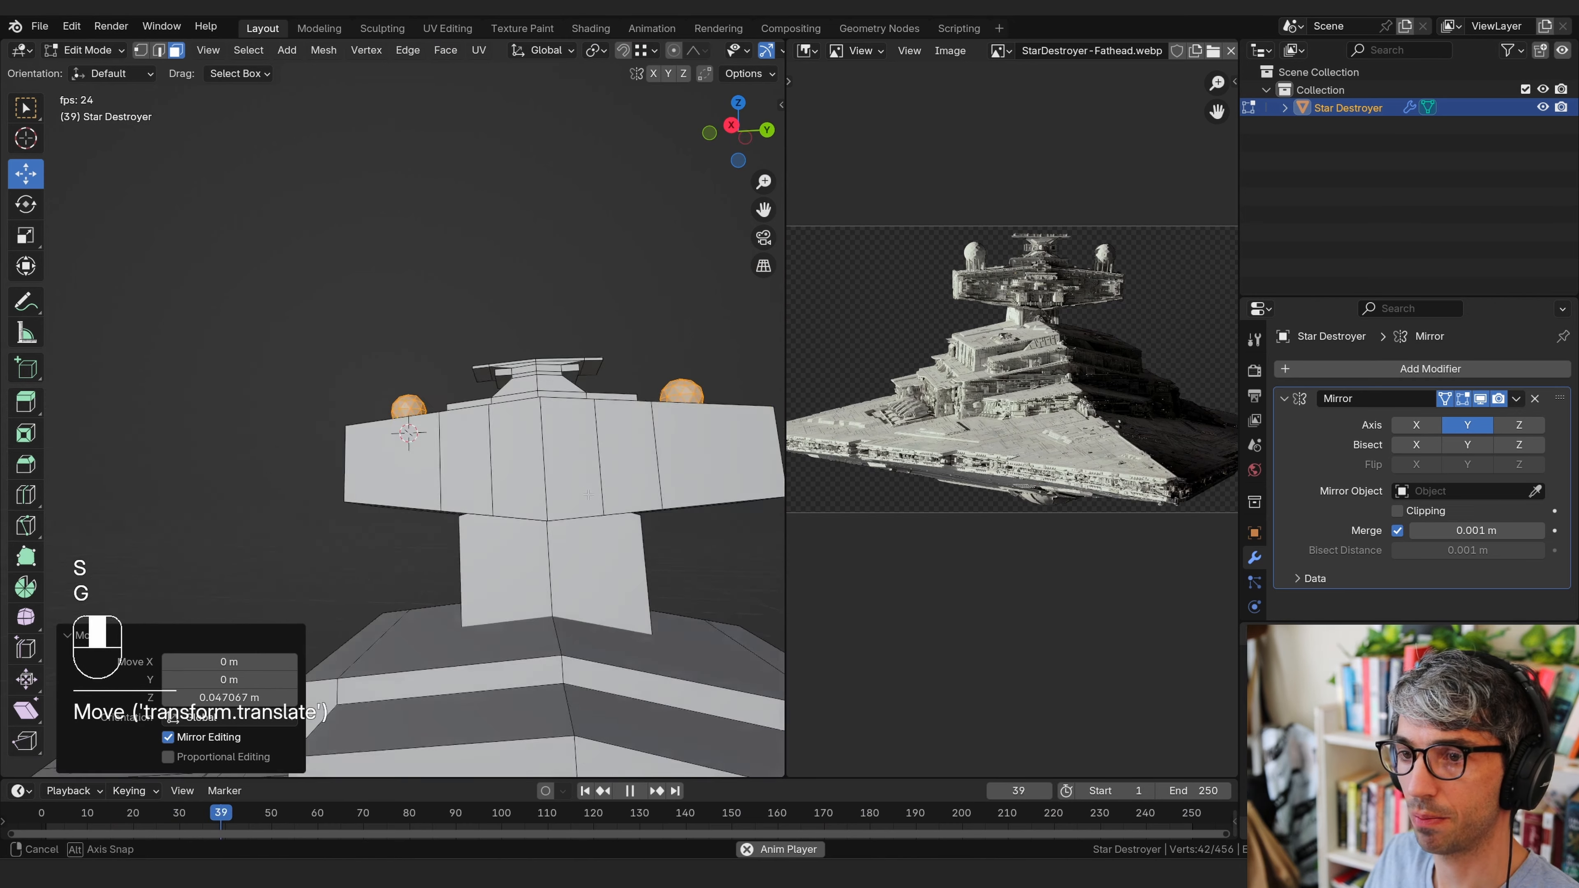
Extrude the five lowest faces of the ico sphere downward about 0.005 m and scale them by 0.709
left_click(528, 651, "shift")
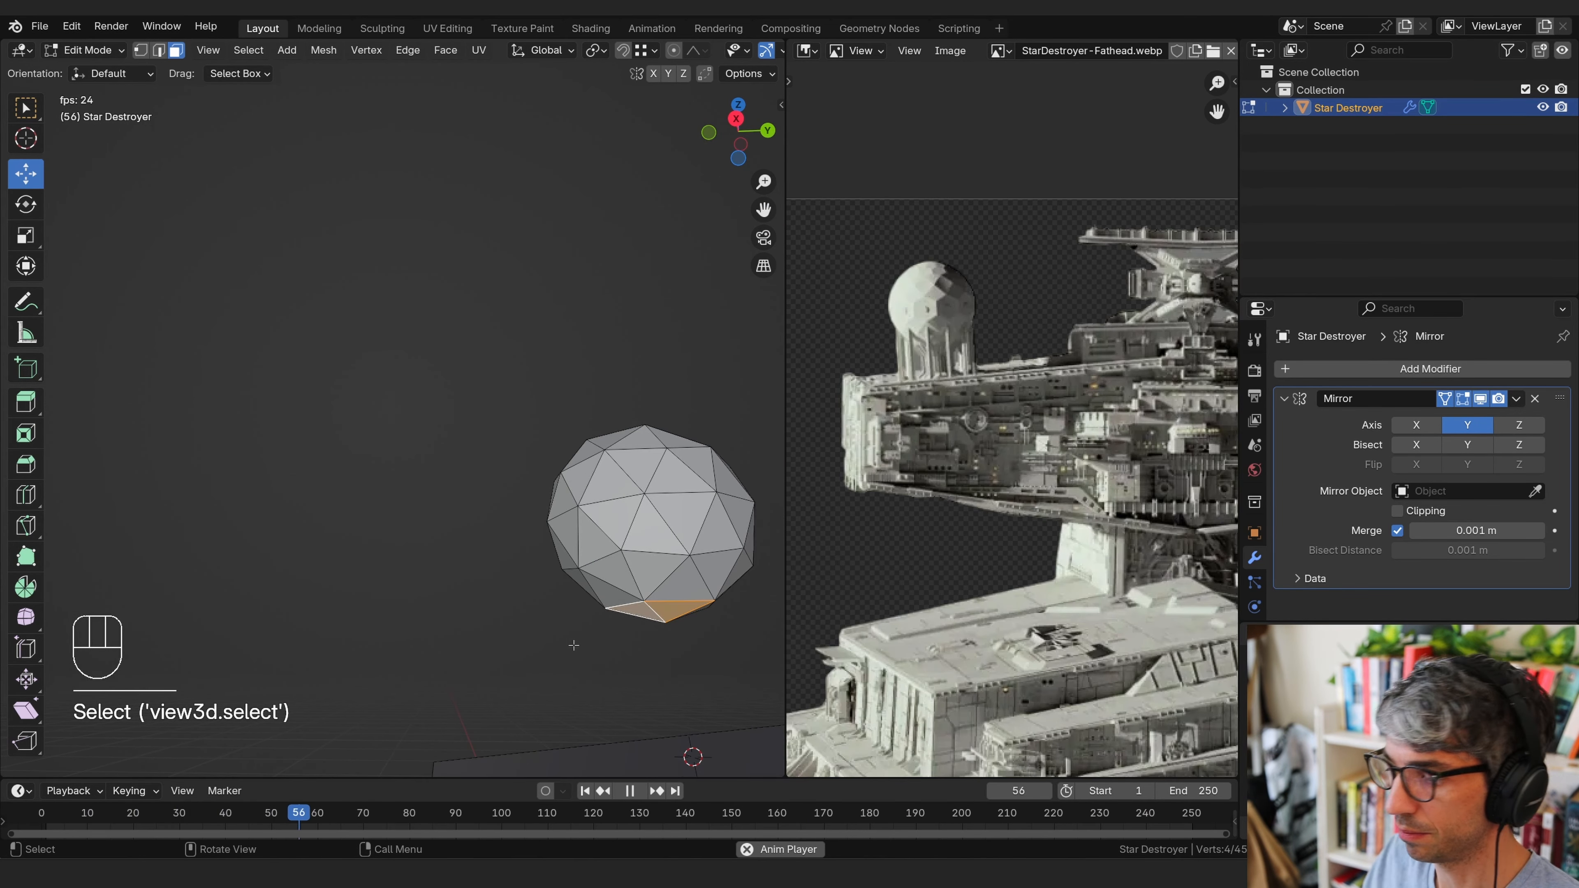
key("KP_Decimal")
left_click(521, 451)
key("KP_Decimal")
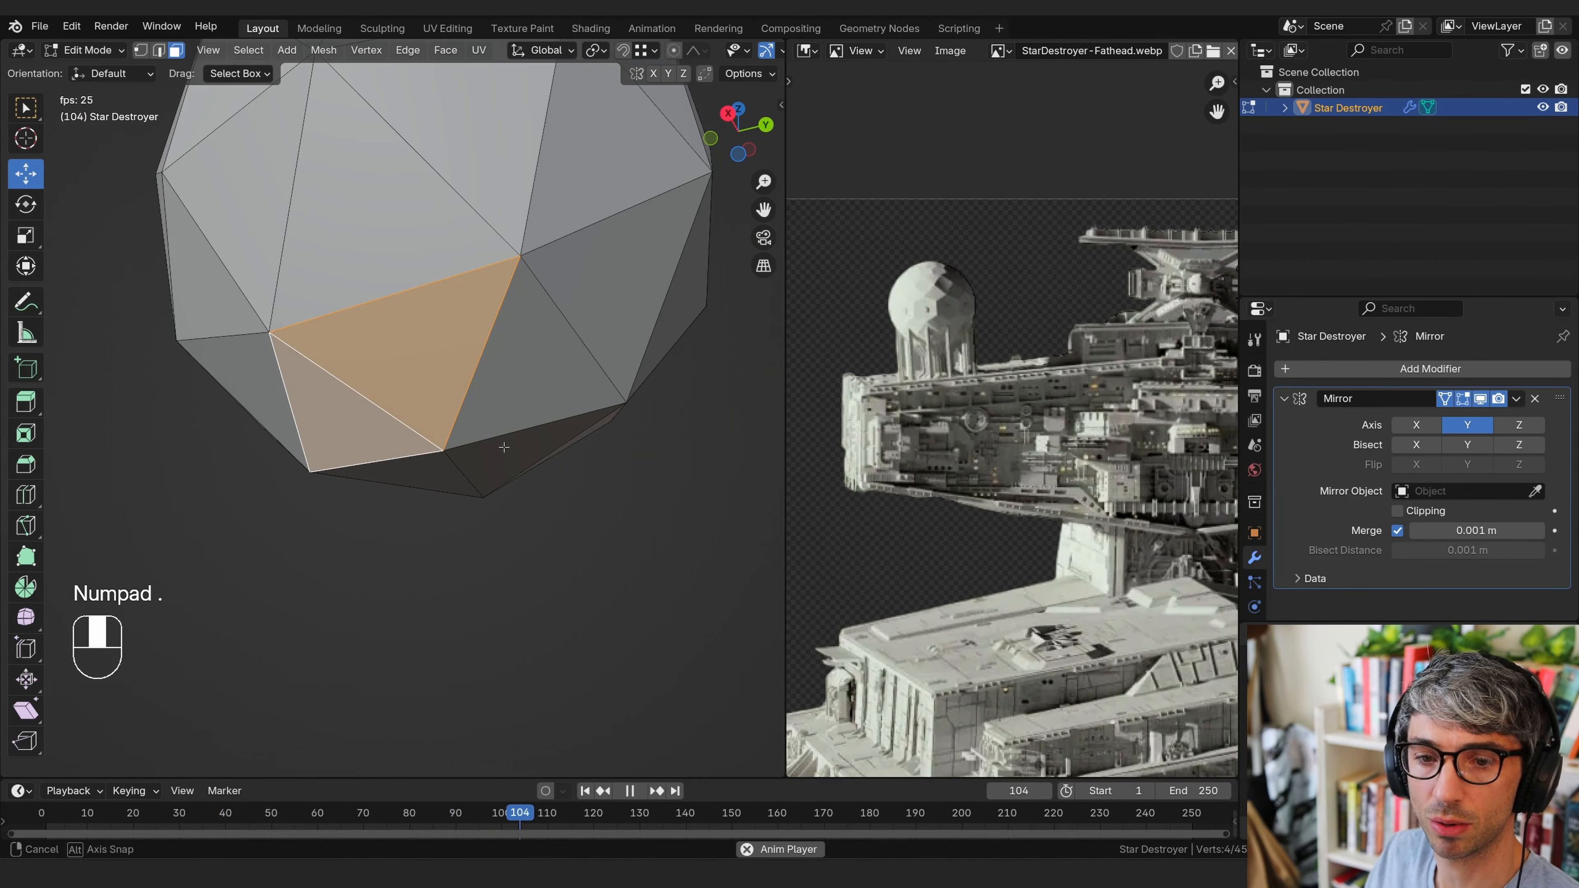
left_click(510, 381, "shift")
left_click_drag(547, 429, 389, 498, "shift")
left_click(441, 466, "shift")
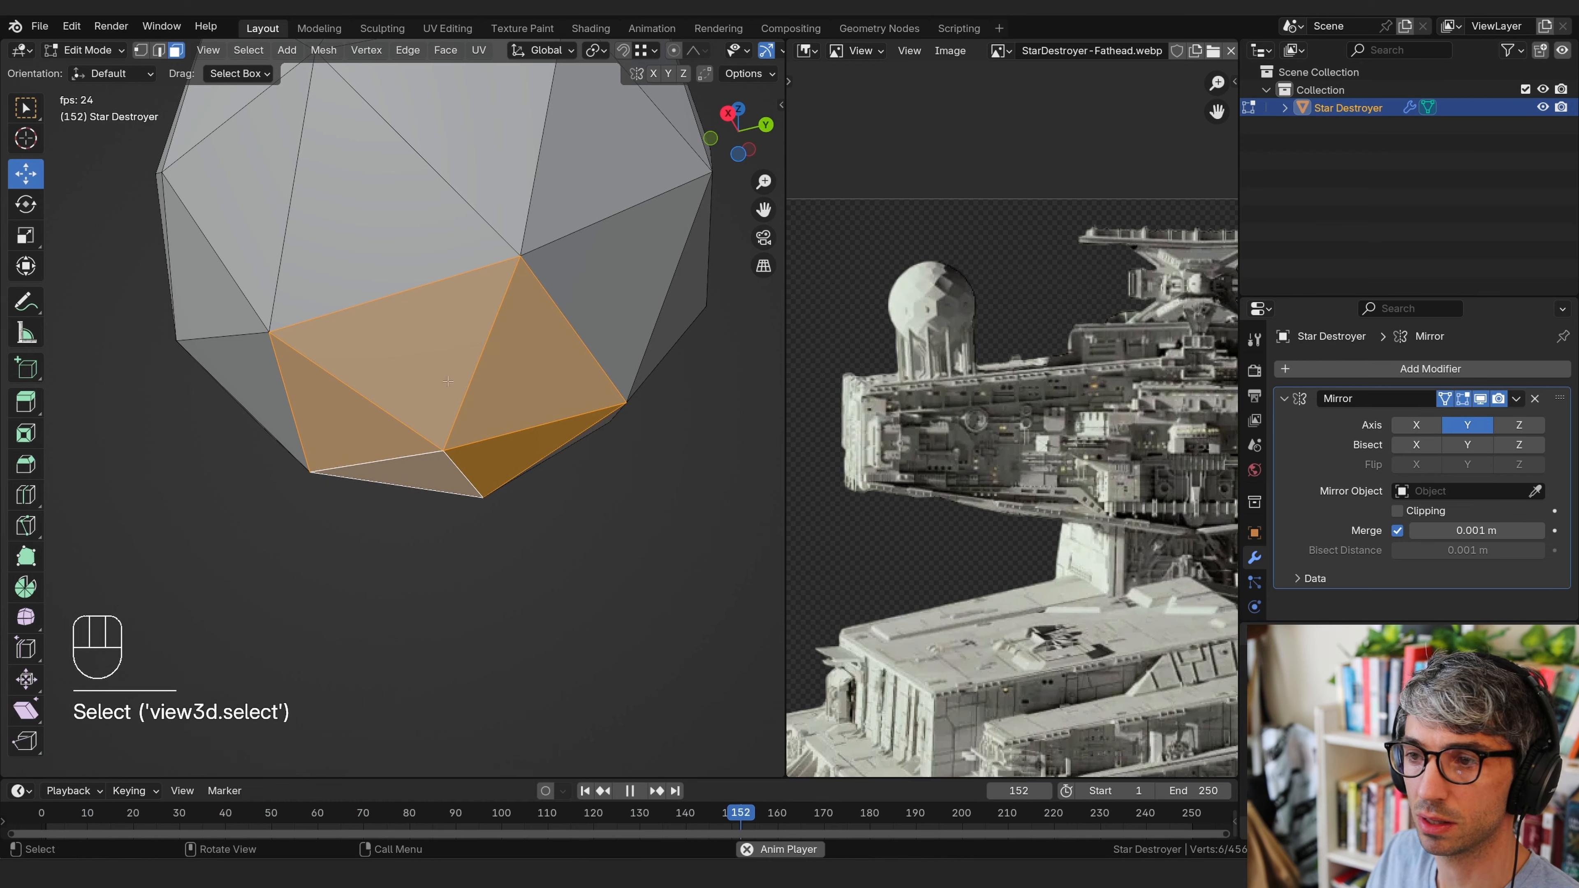
middle_click_drag(482, 338, 532, 385)
scroll(528, 395, "down", 1)
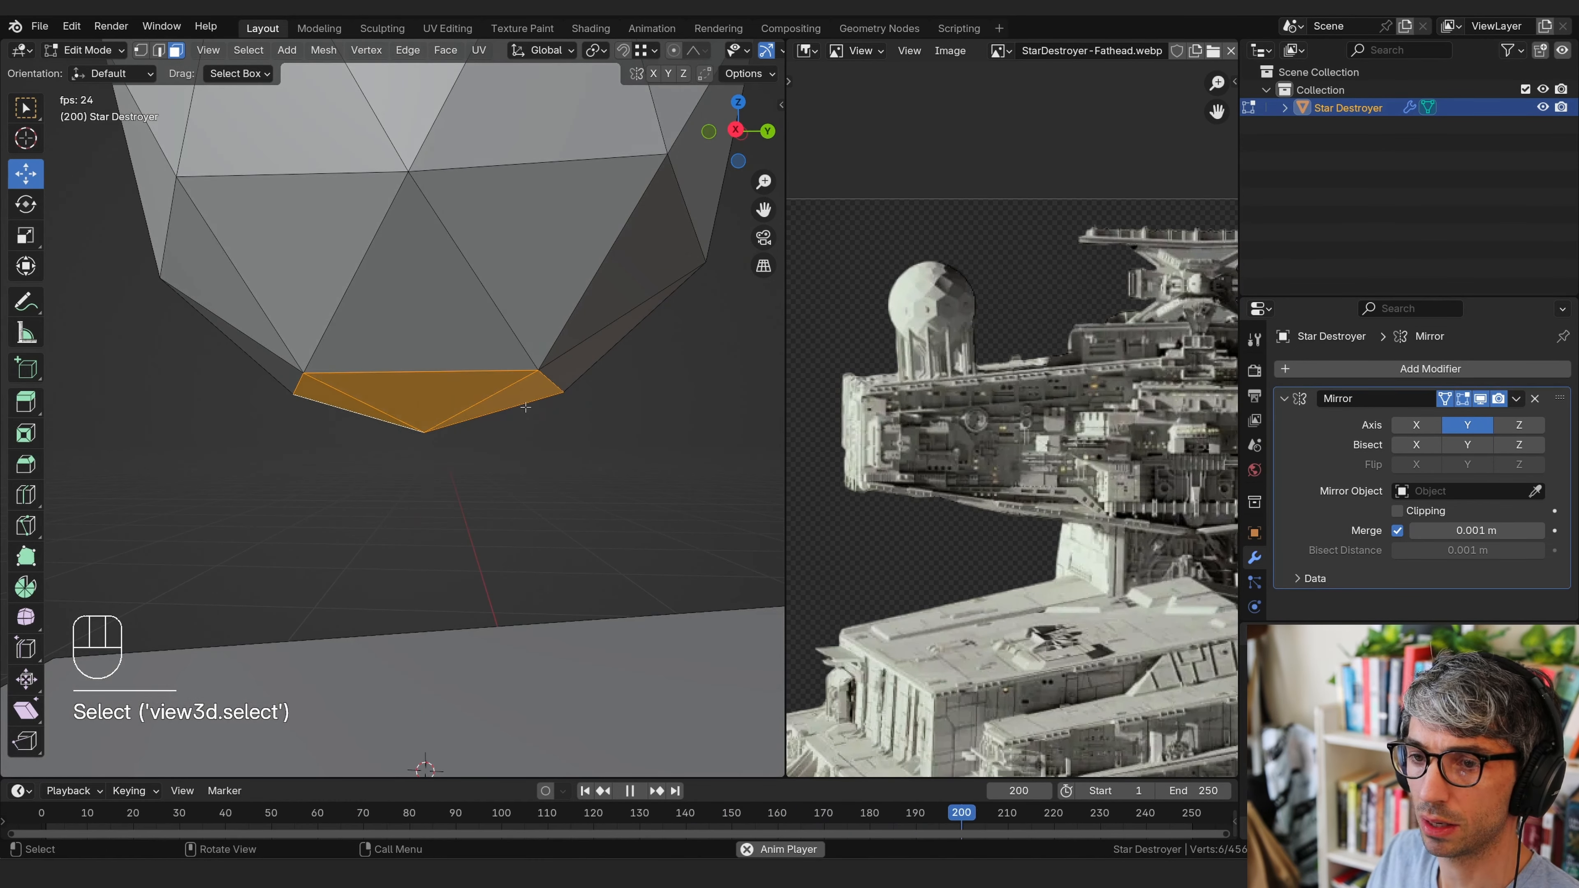
key("e")
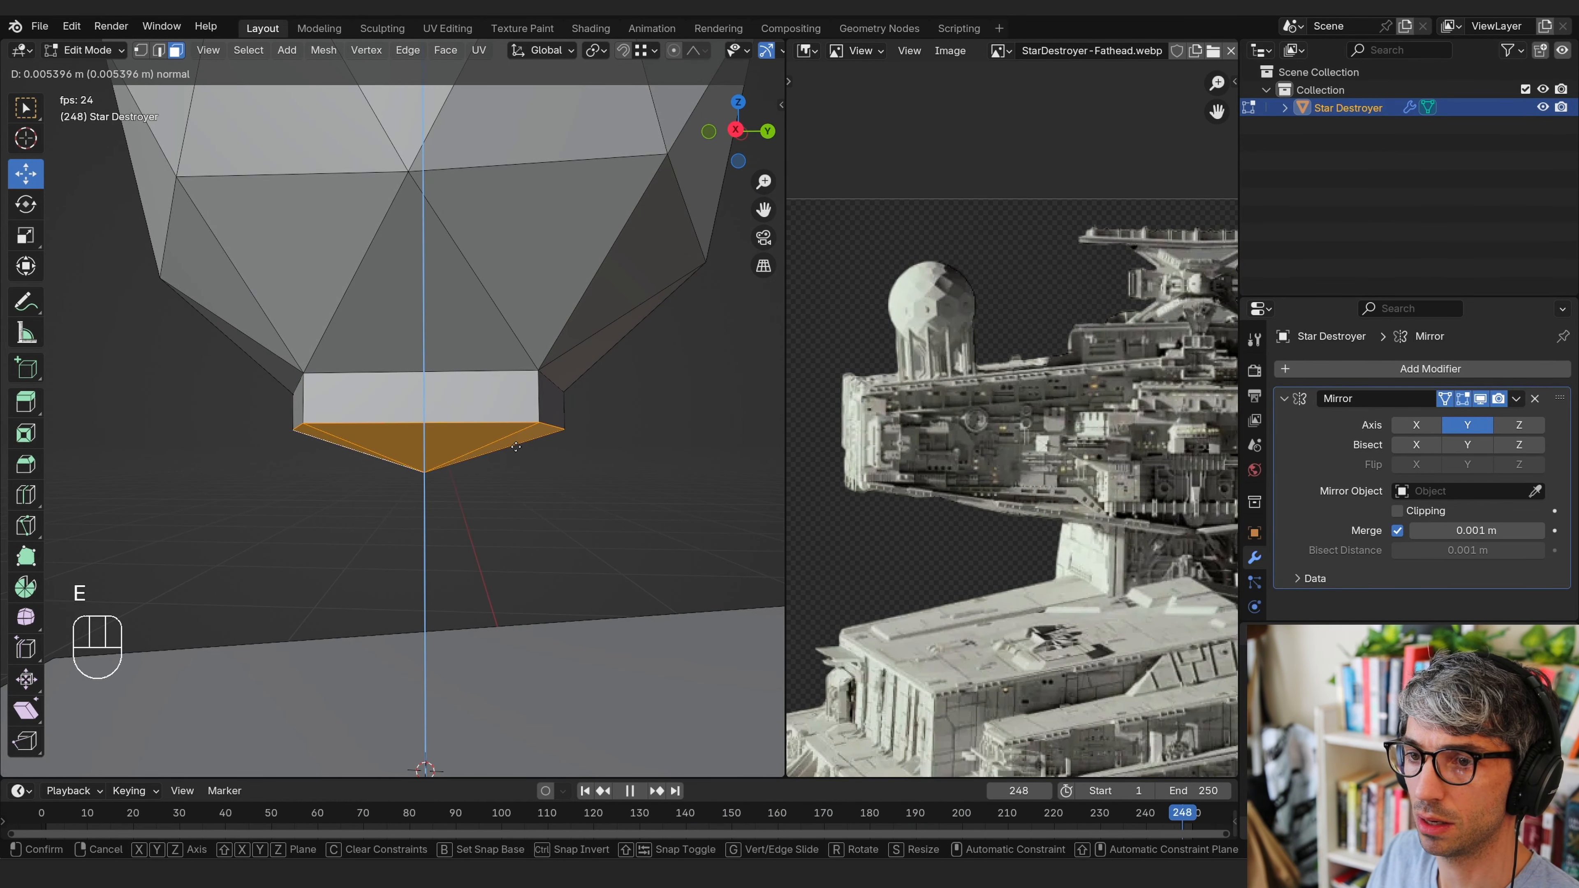
left_click(549, 446)
key("s")
left_click(516, 448)
Extrude the sphere's narrowed bottom faces down to the bridge roof to form a stem
scroll(490, 449, "down", 3)
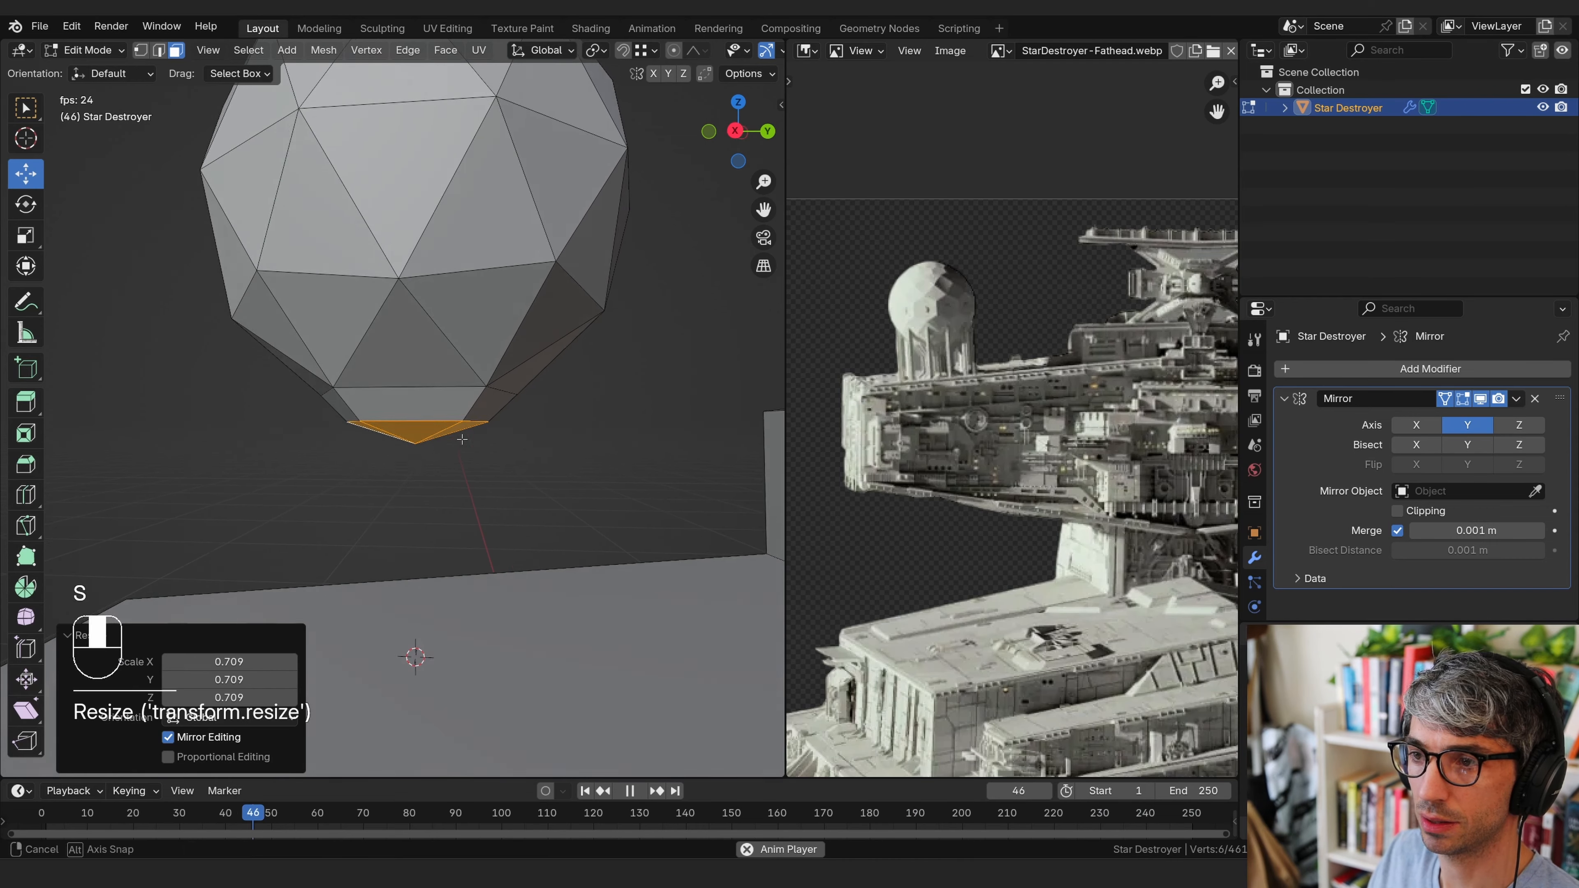
key("e")
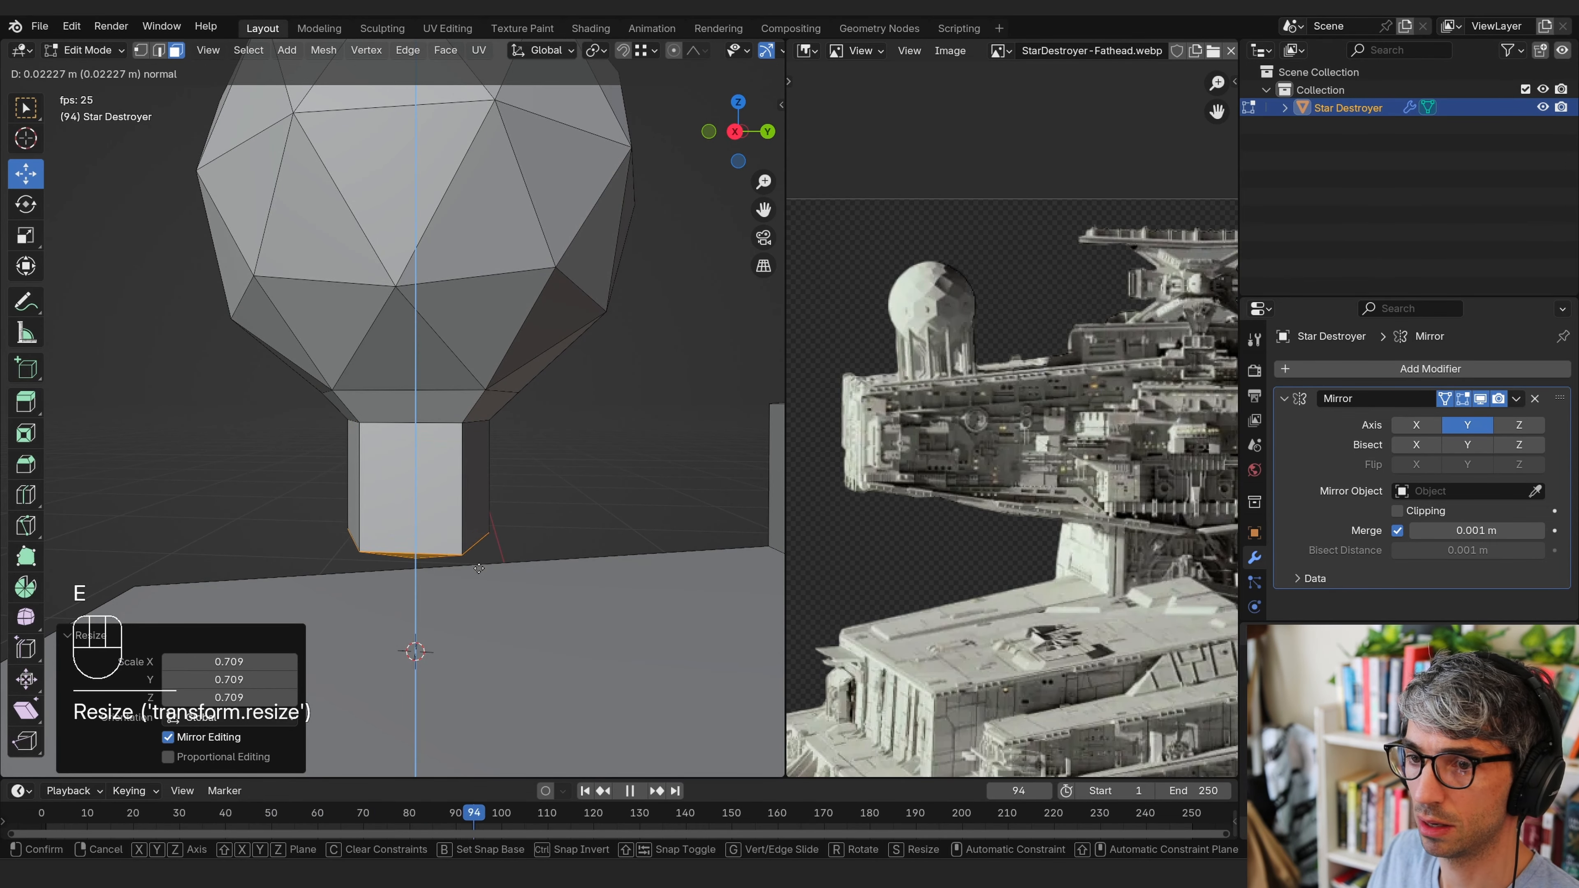
left_click(479, 665)
middle_click_drag(479, 665, 489, 581)
Extrude the stem's bottom about 0.0016 m and enlarge and lower the new end to form a flared foot
key("e")
left_click(491, 587)
key("s")
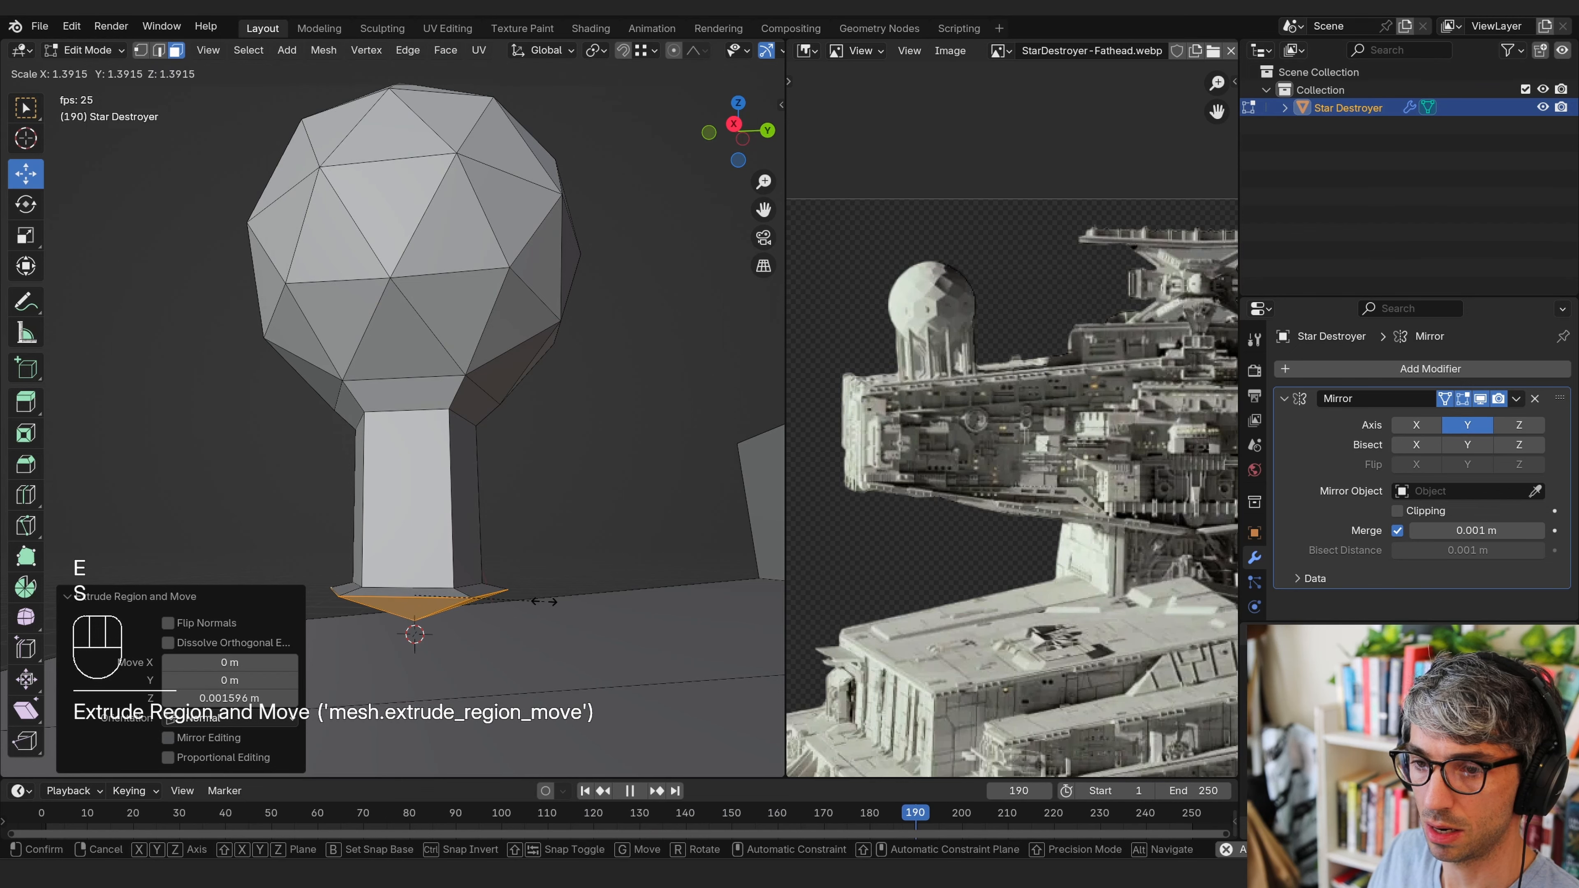
left_click(541, 609)
key("g")
left_click(541, 609)
key("s")
left_click(540, 611)
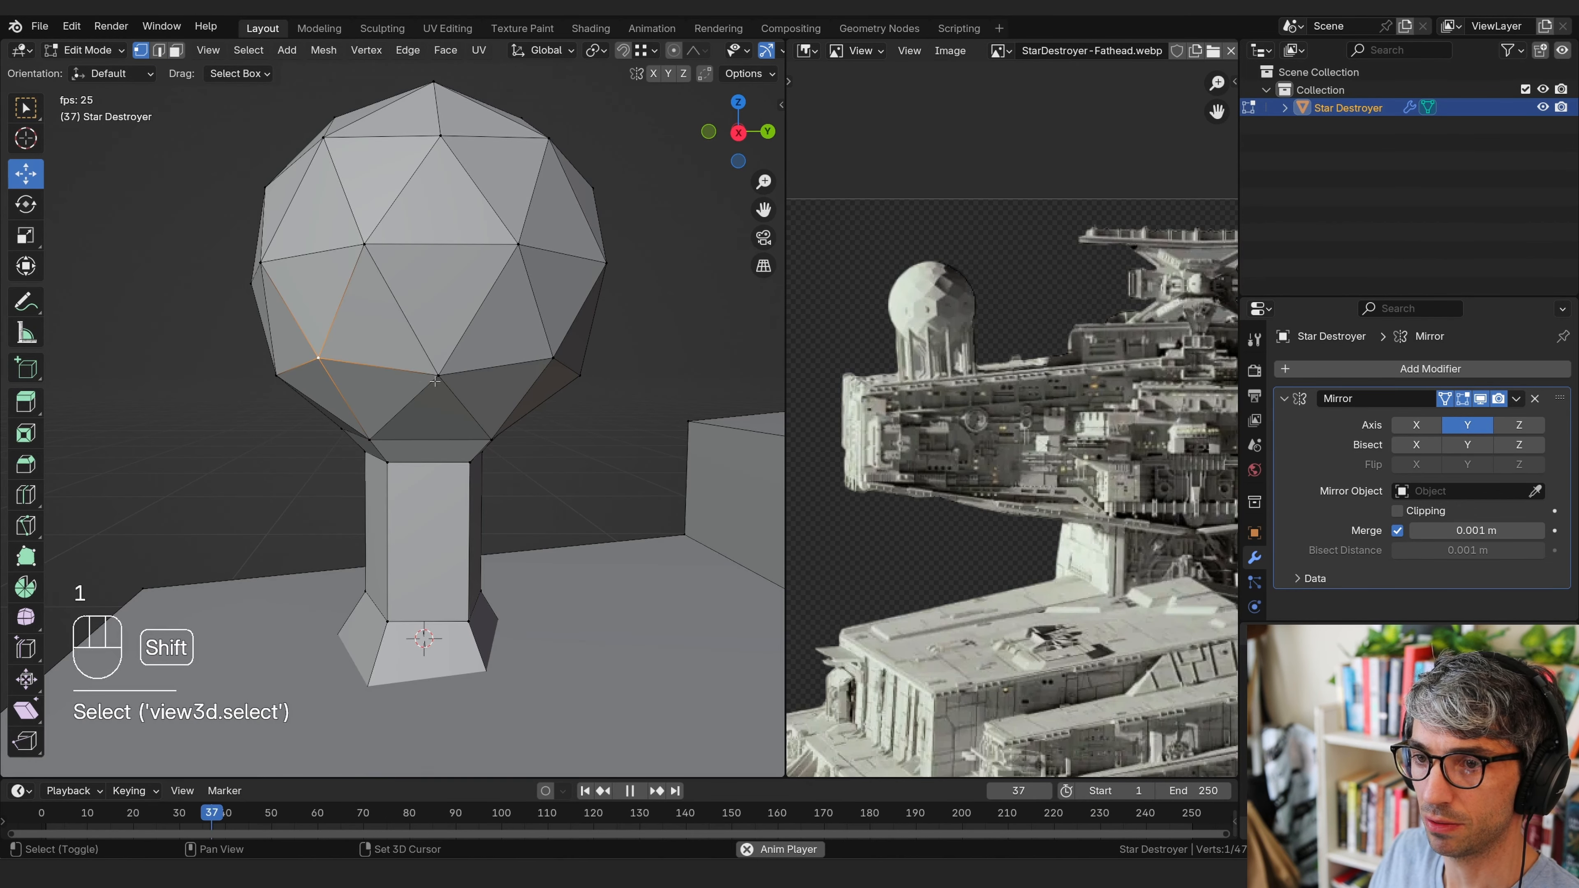
Select the ring of vertices around the sphere's lower part and bevel them with Affect set to Vertices and a 0.00221 m width
left_click(442, 378, "shift")
left_click(548, 358, "shift")
middle_click_drag(616, 423, 422, 417)
left_click(416, 418, "shift")
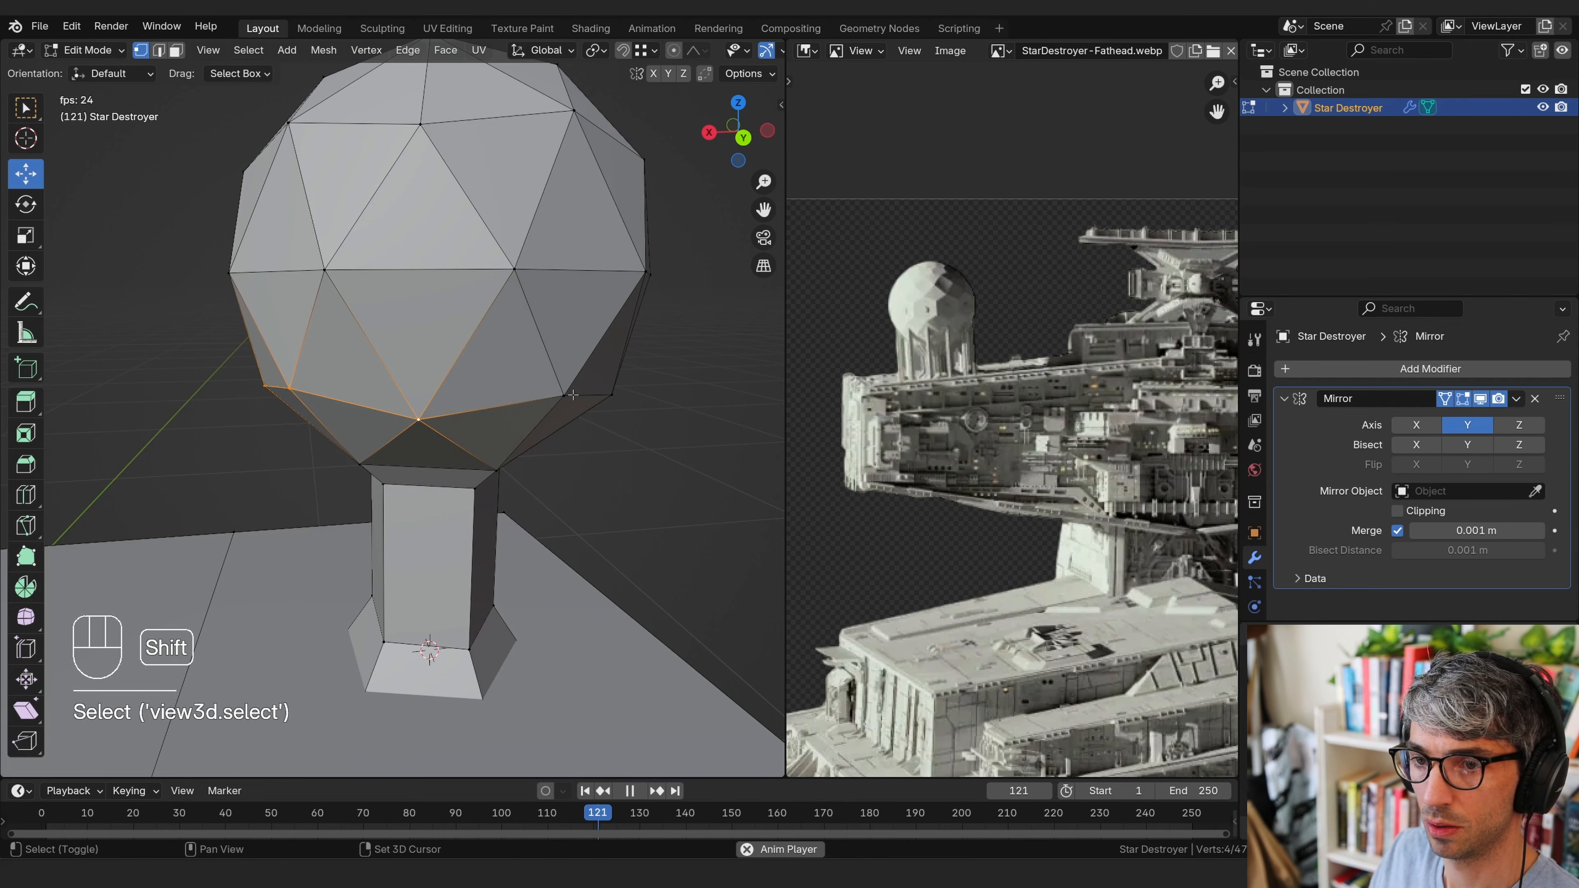
left_click(562, 396, "shift")
middle_click_drag(562, 398, 454, 422)
left_click(441, 421, "shift")
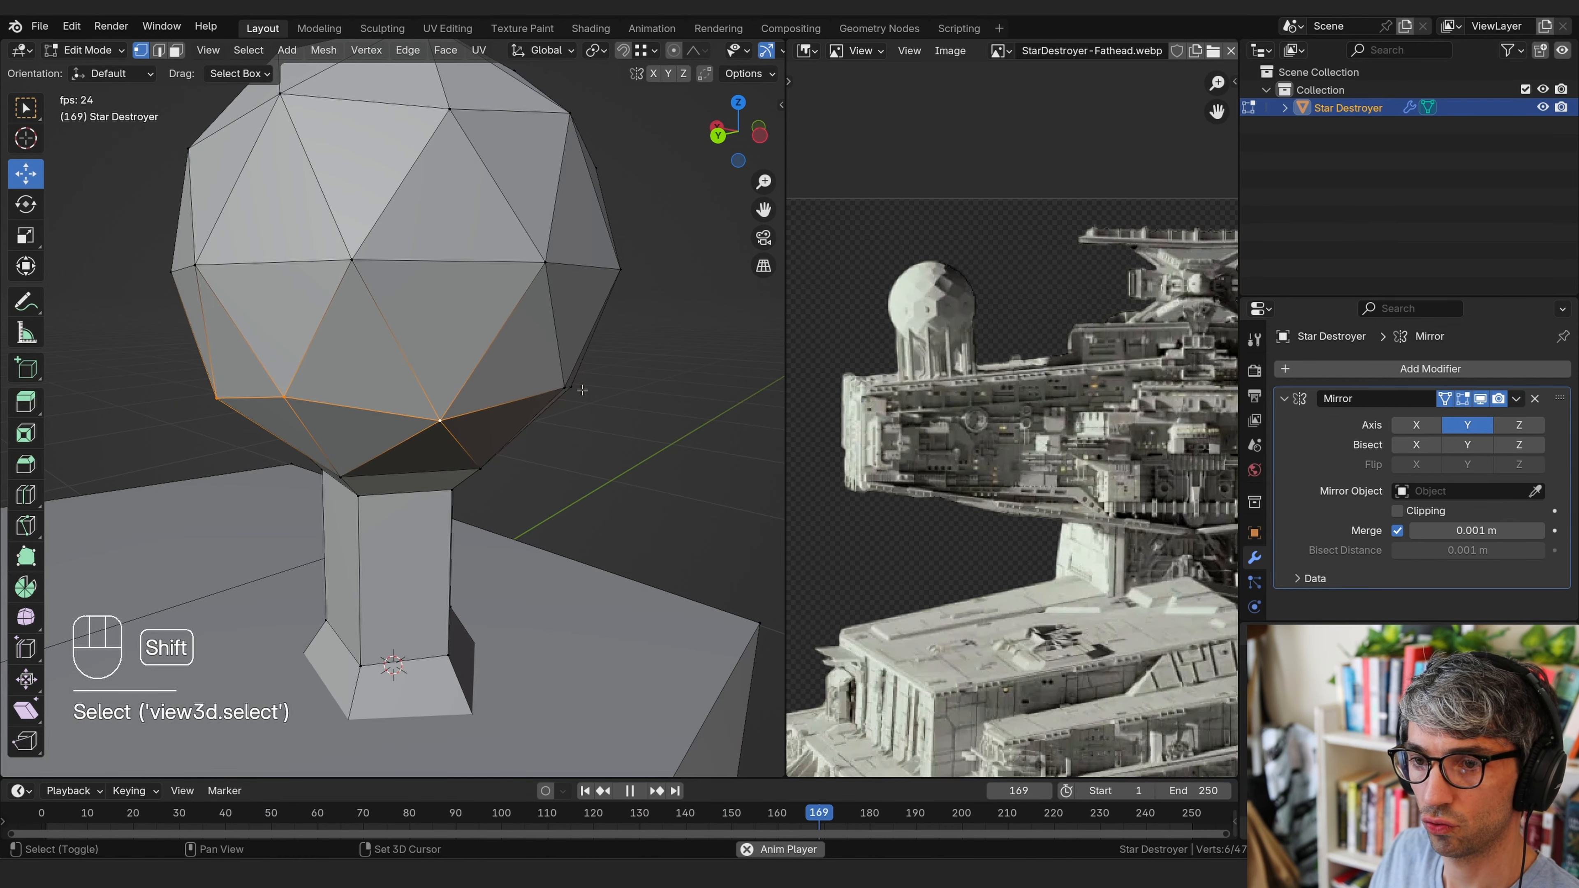
left_click(563, 389, "shift")
middle_click_drag(562, 392, 426, 414)
left_click(411, 416, "shift")
left_click(513, 381, "shift")
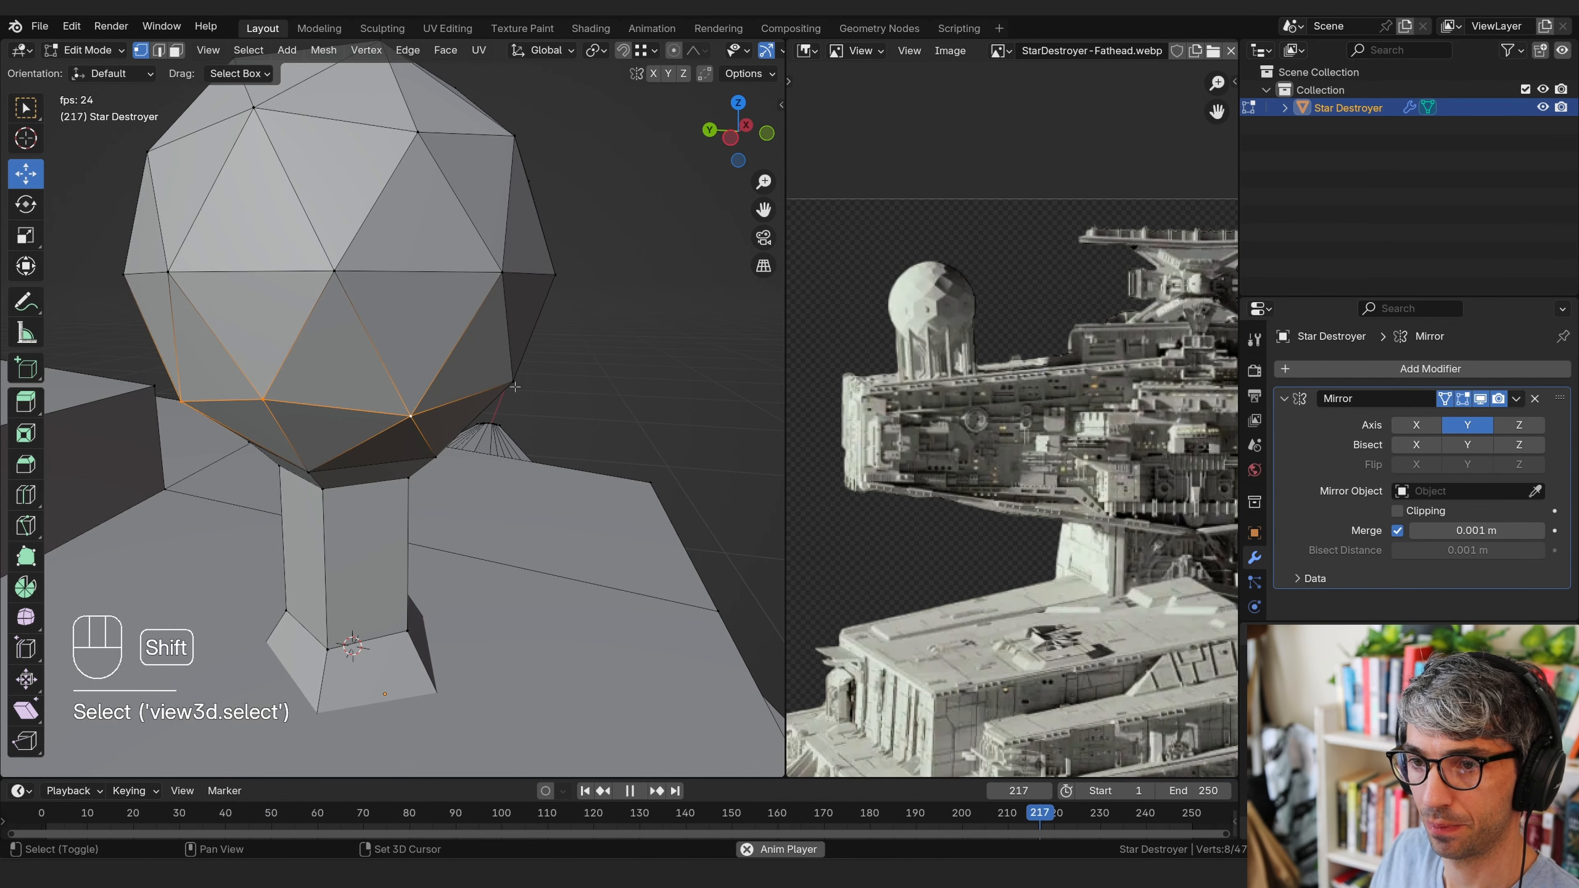
middle_click_drag(516, 385, 471, 482)
left_click(311, 392, "shift")
key("ctrl+b")
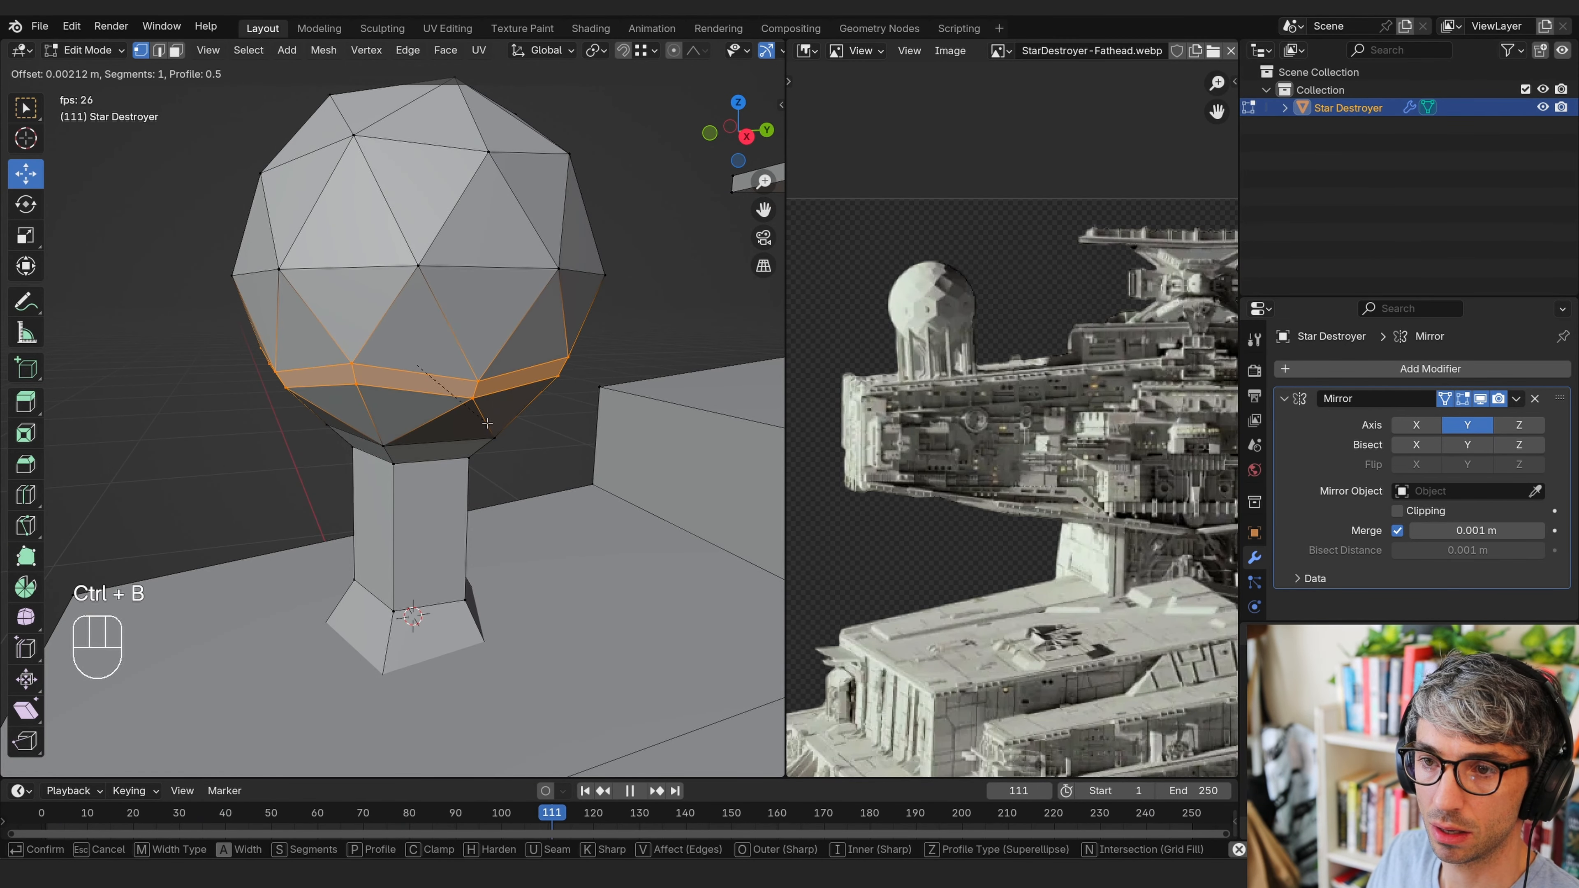
left_click(491, 416)
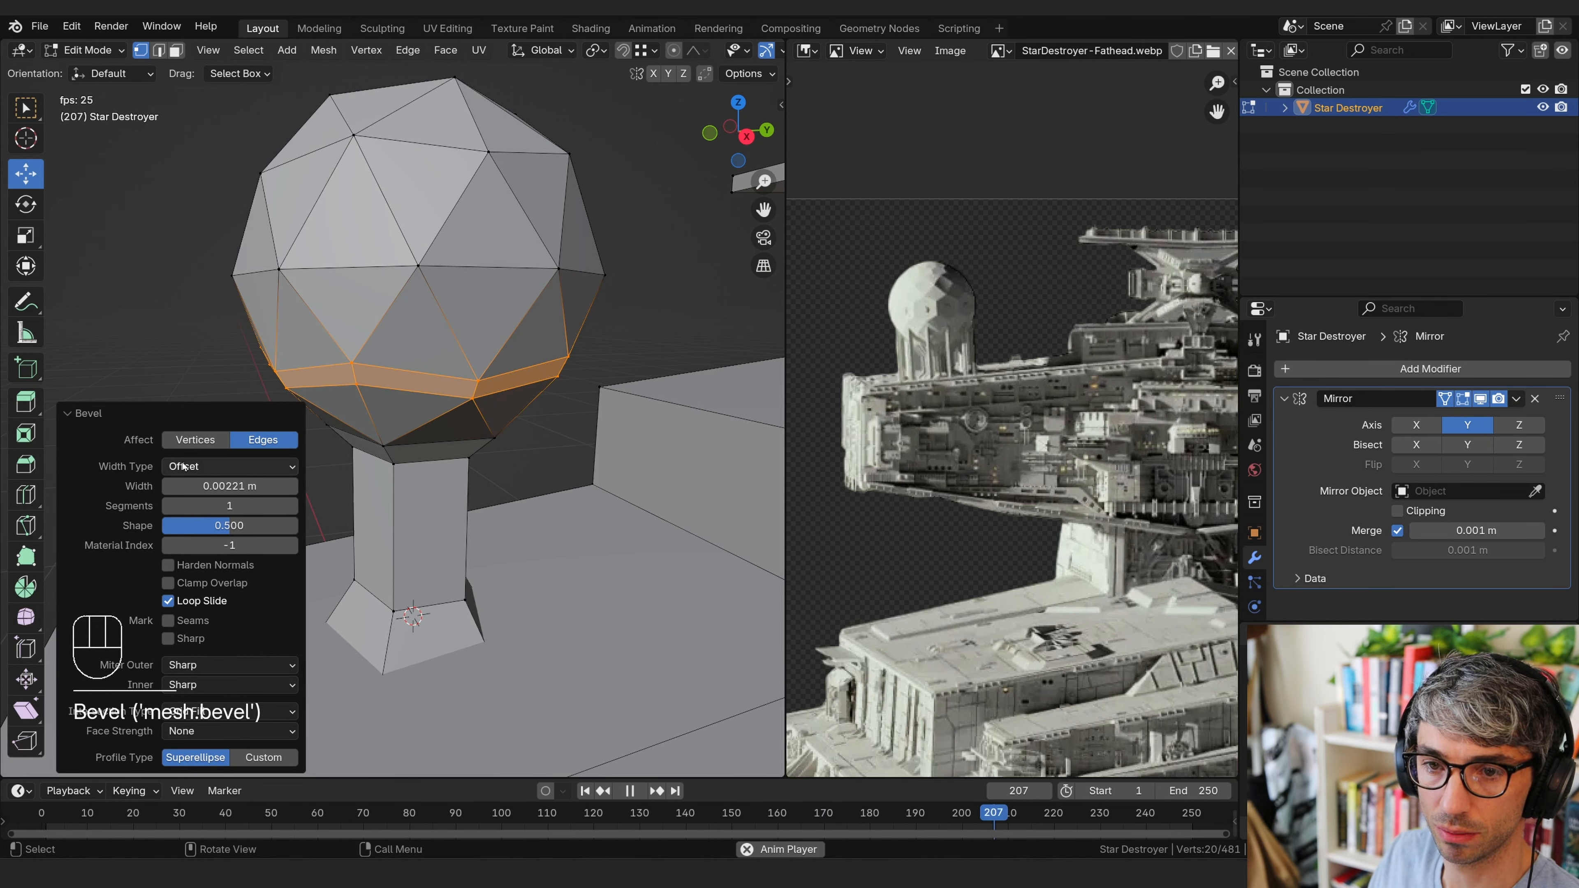
left_click(208, 440)
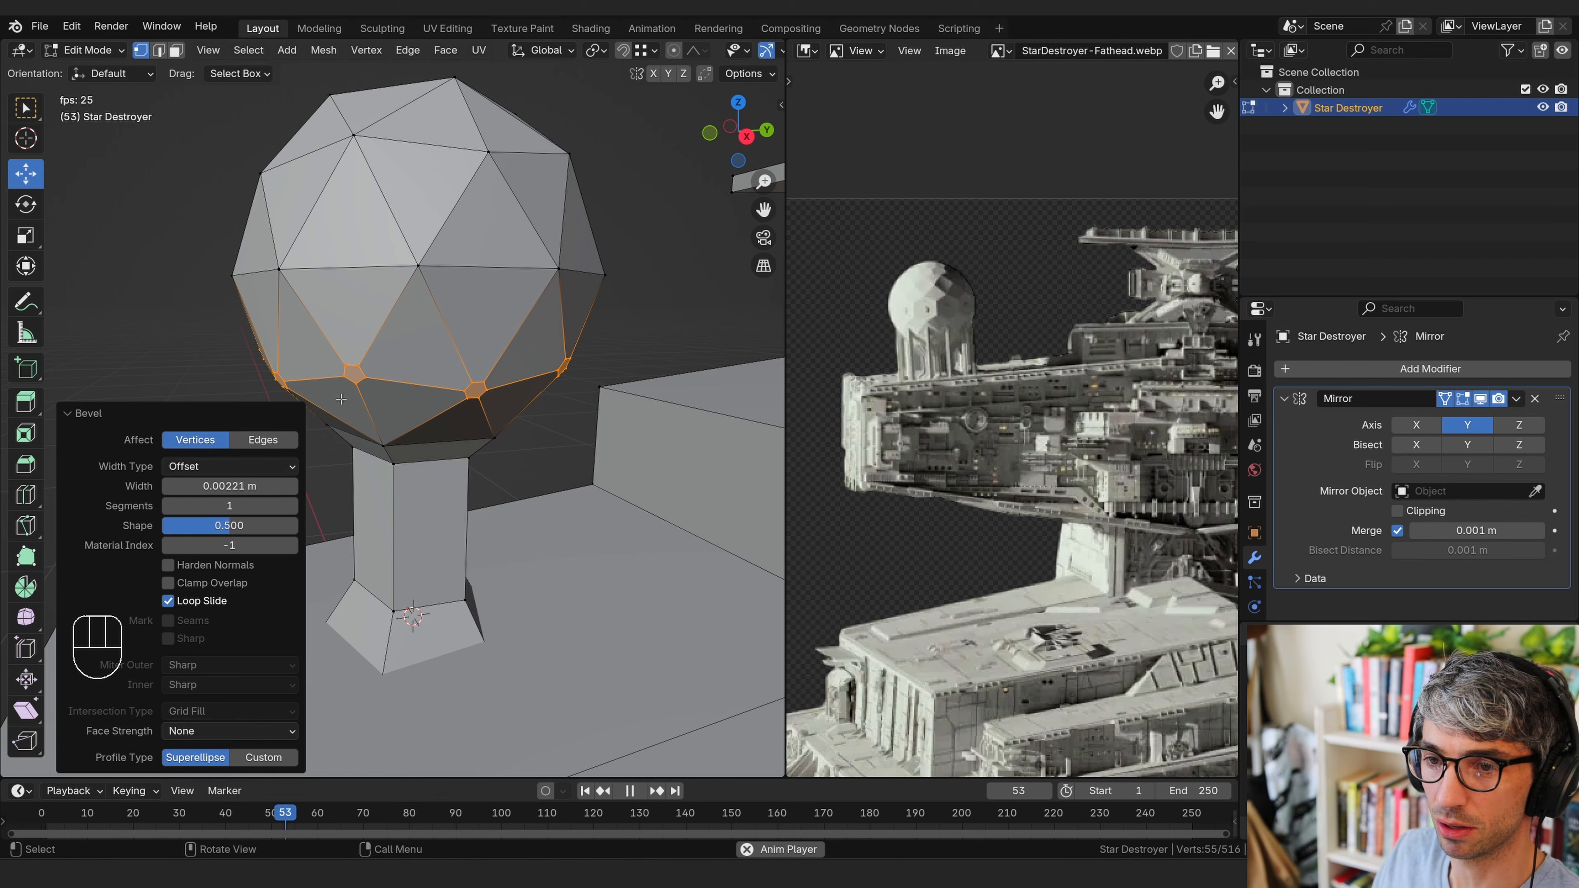
Set the pivot point to Median Point and extrude the small bevelled faces straight down along Z to the bridge roof as struts
middle_click_drag(331, 421, 644, 473)
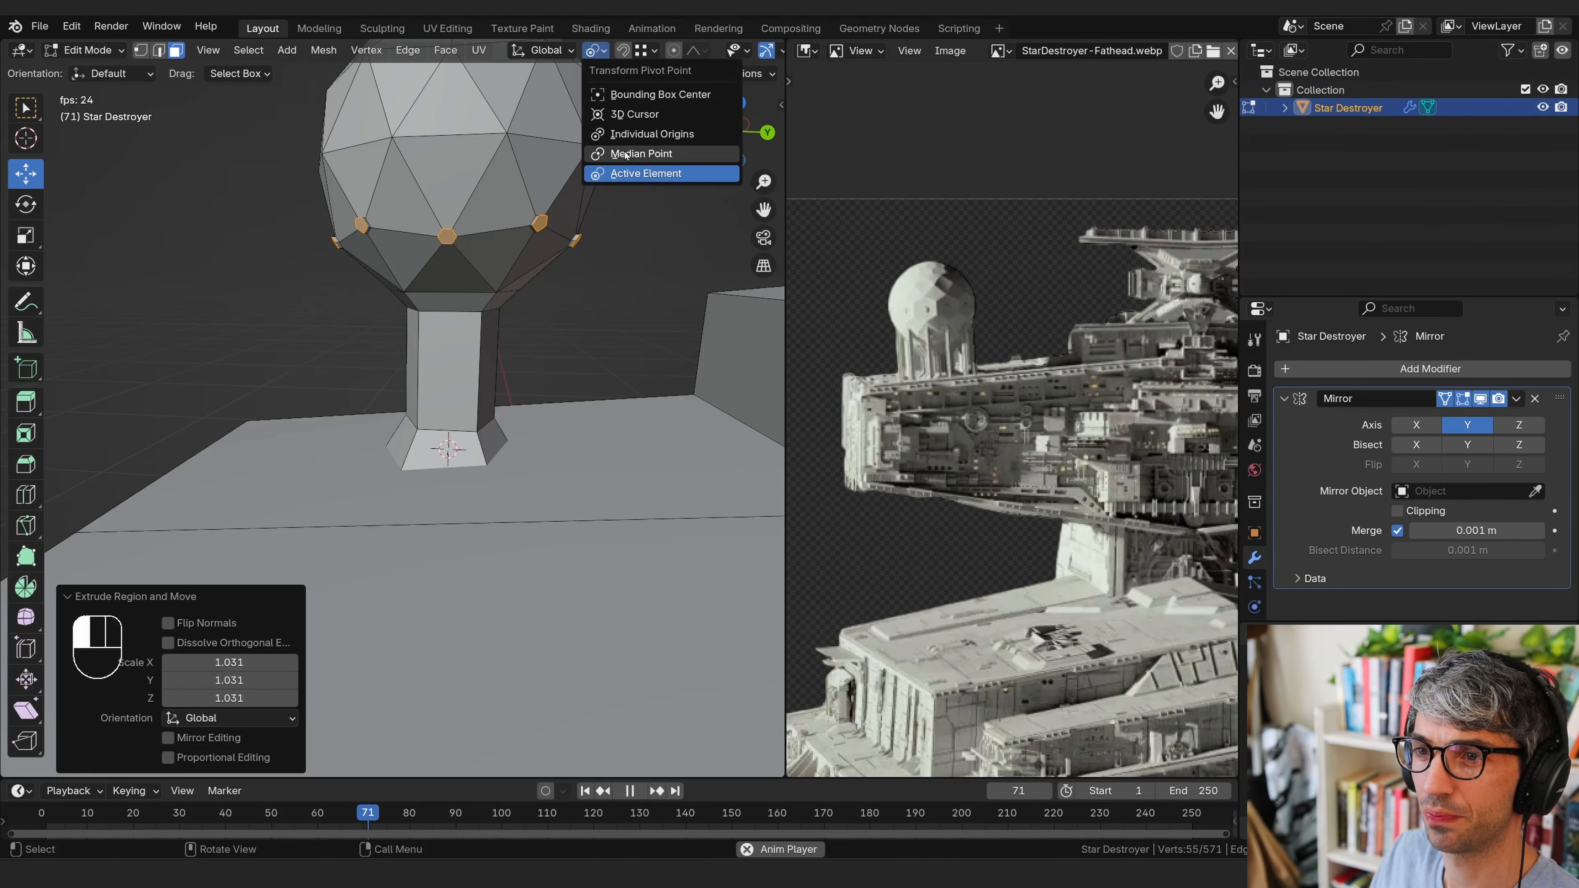
left_click(625, 154)
key("e")
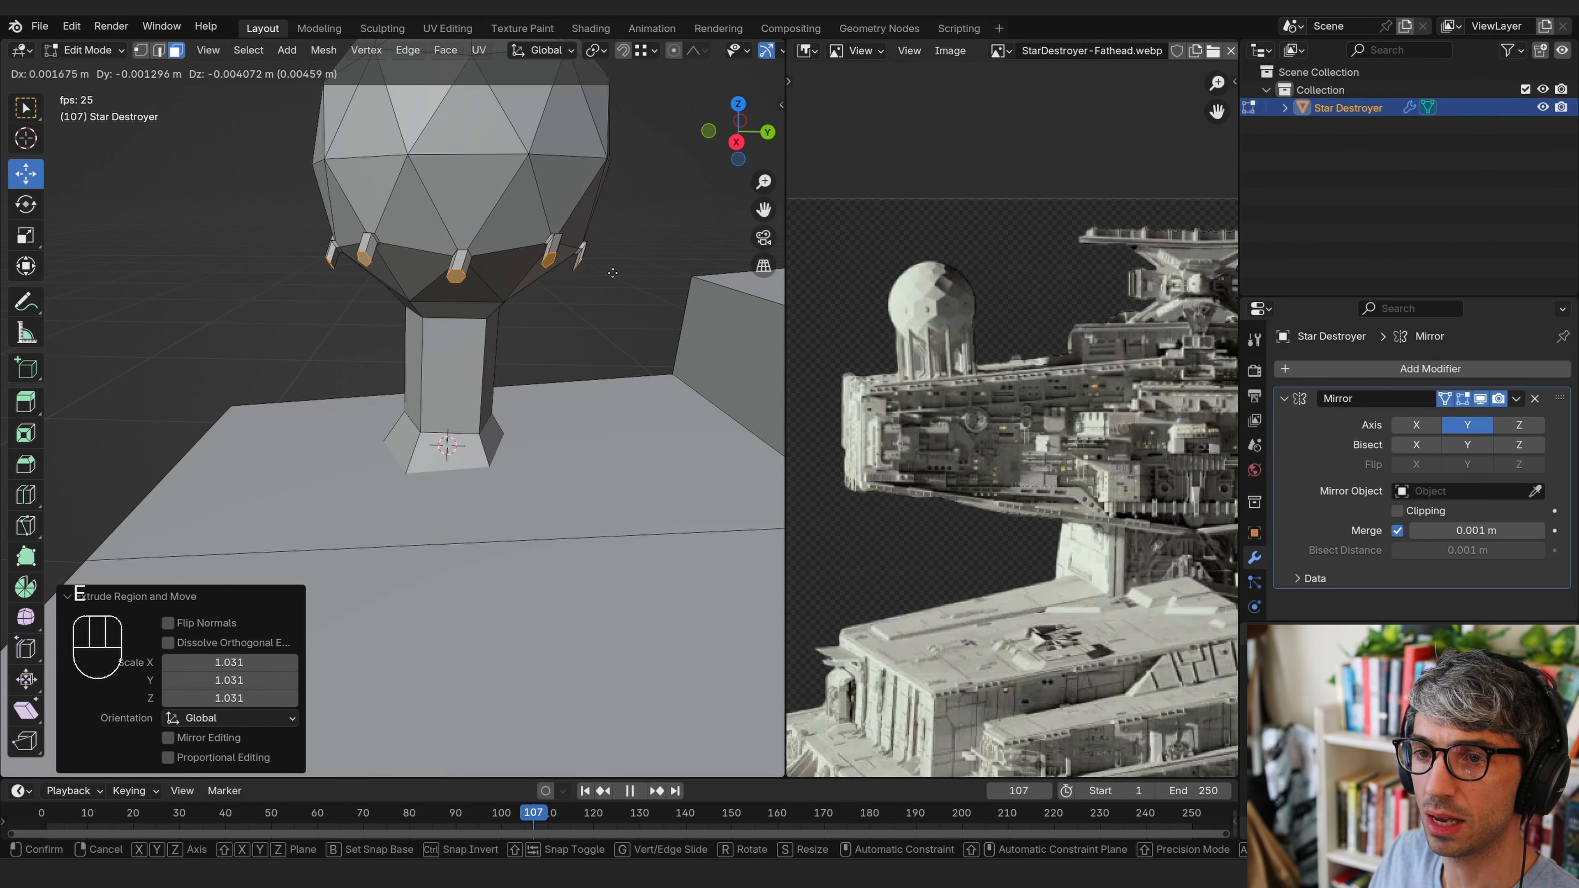
key("z")
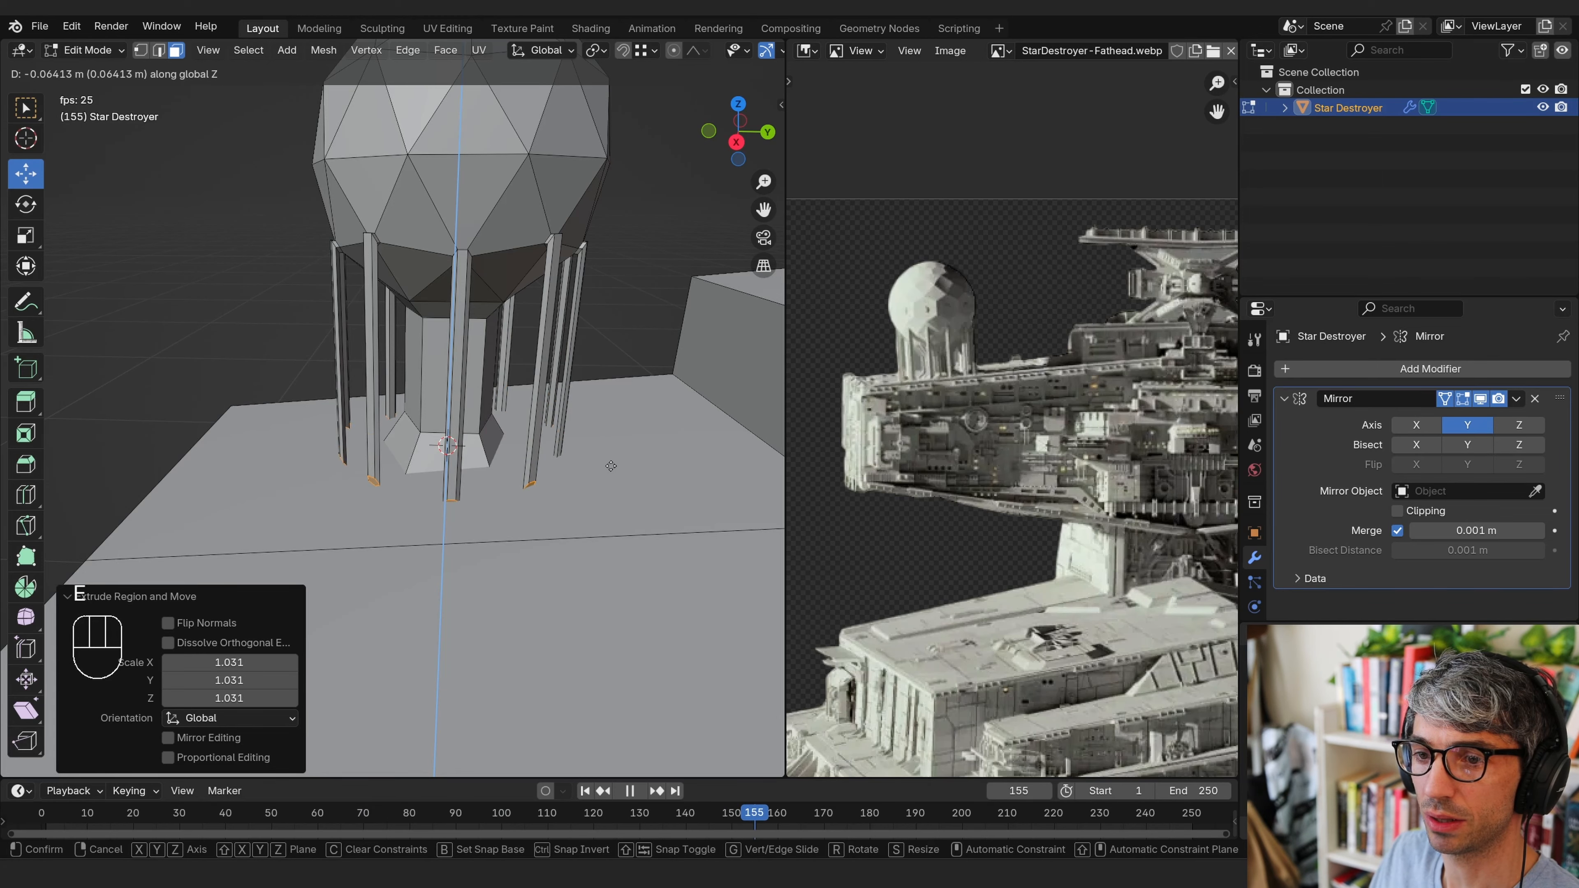
left_click(607, 497)
Return to Object Mode and examine the sensor domes and the overall ship against the reference image
scroll(607, 497, "down", 3)
middle_click_drag(607, 497, 251, 455)
key("Tab")
scroll(254, 455, "down", 6)
middle_click_drag(348, 454, 571, 449)
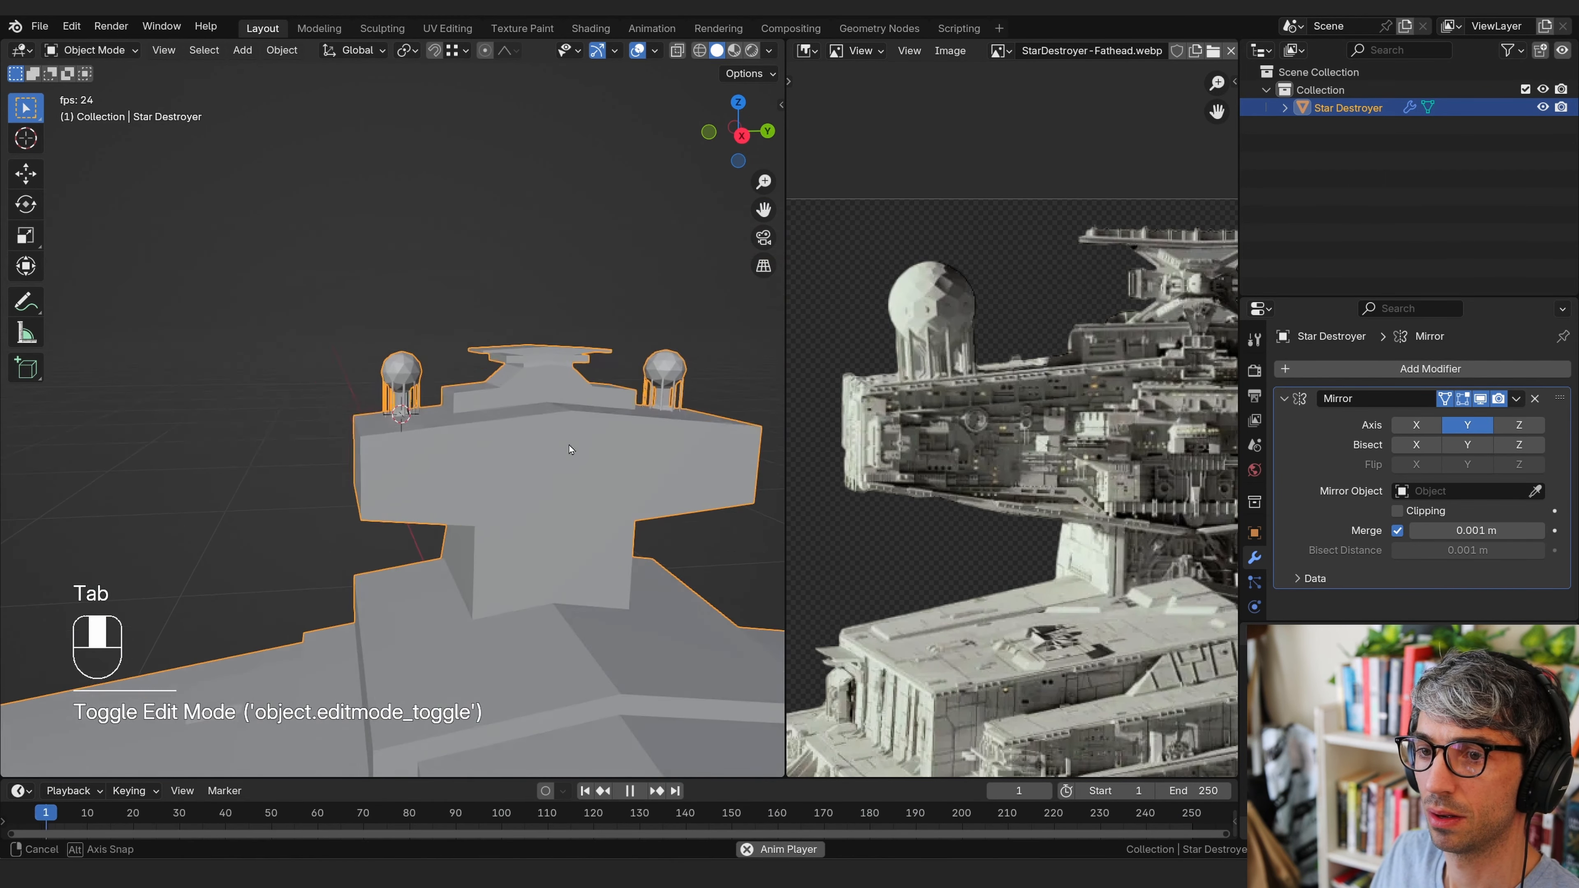
scroll(573, 445, "down", 3)
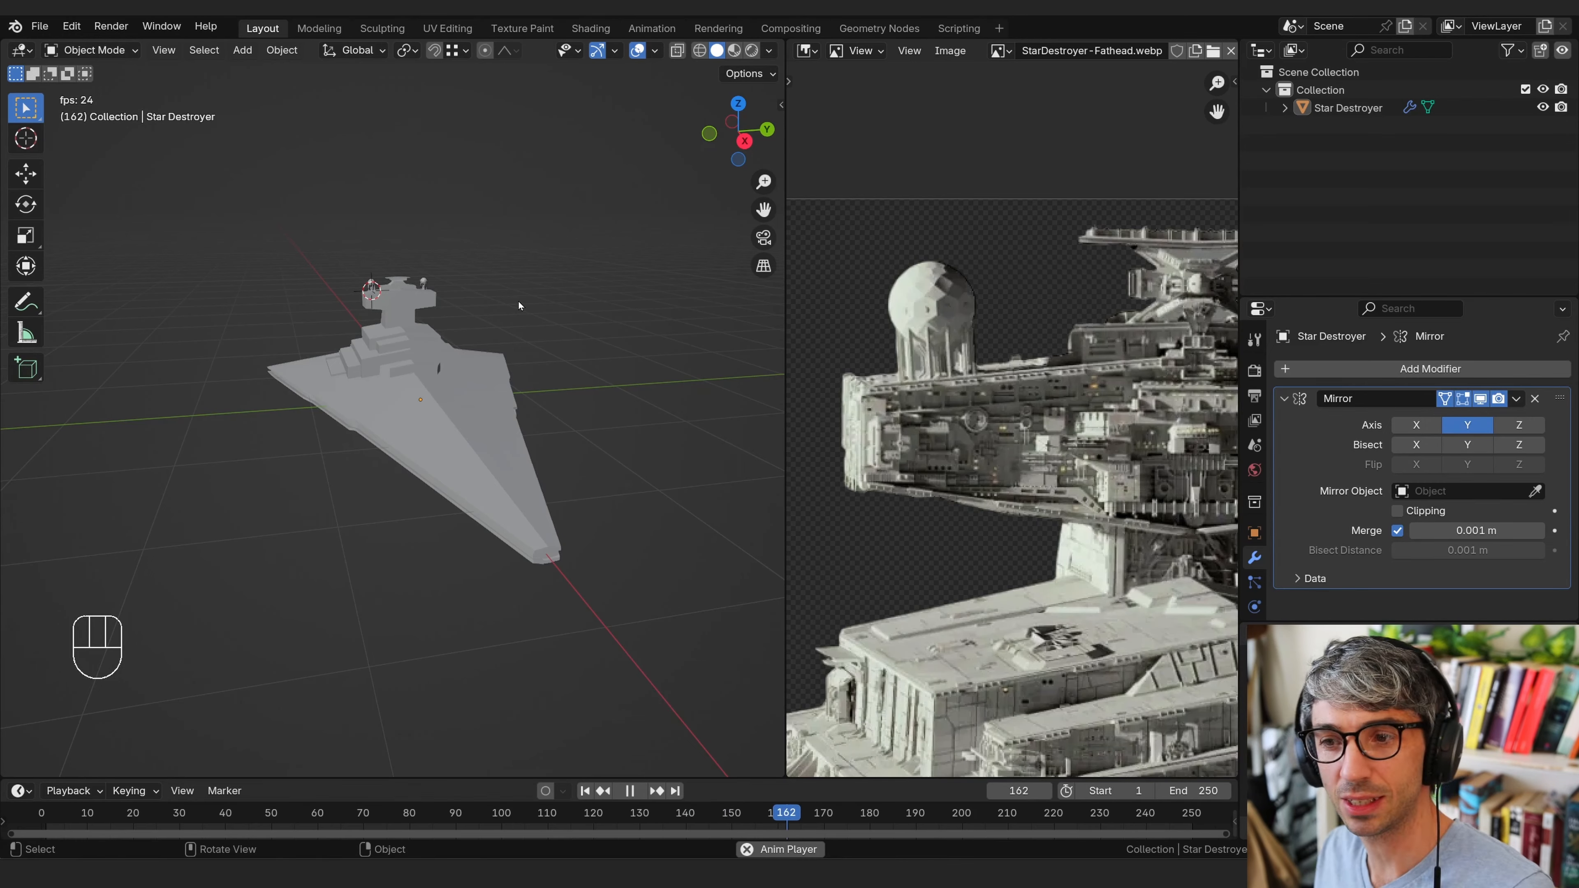
scroll(1011, 418, "down", 7)
middle_click_drag(389, 333, 411, 502)
scroll(458, 366, "up", 3)
middle_click_drag(347, 410, 485, 349, "shift")
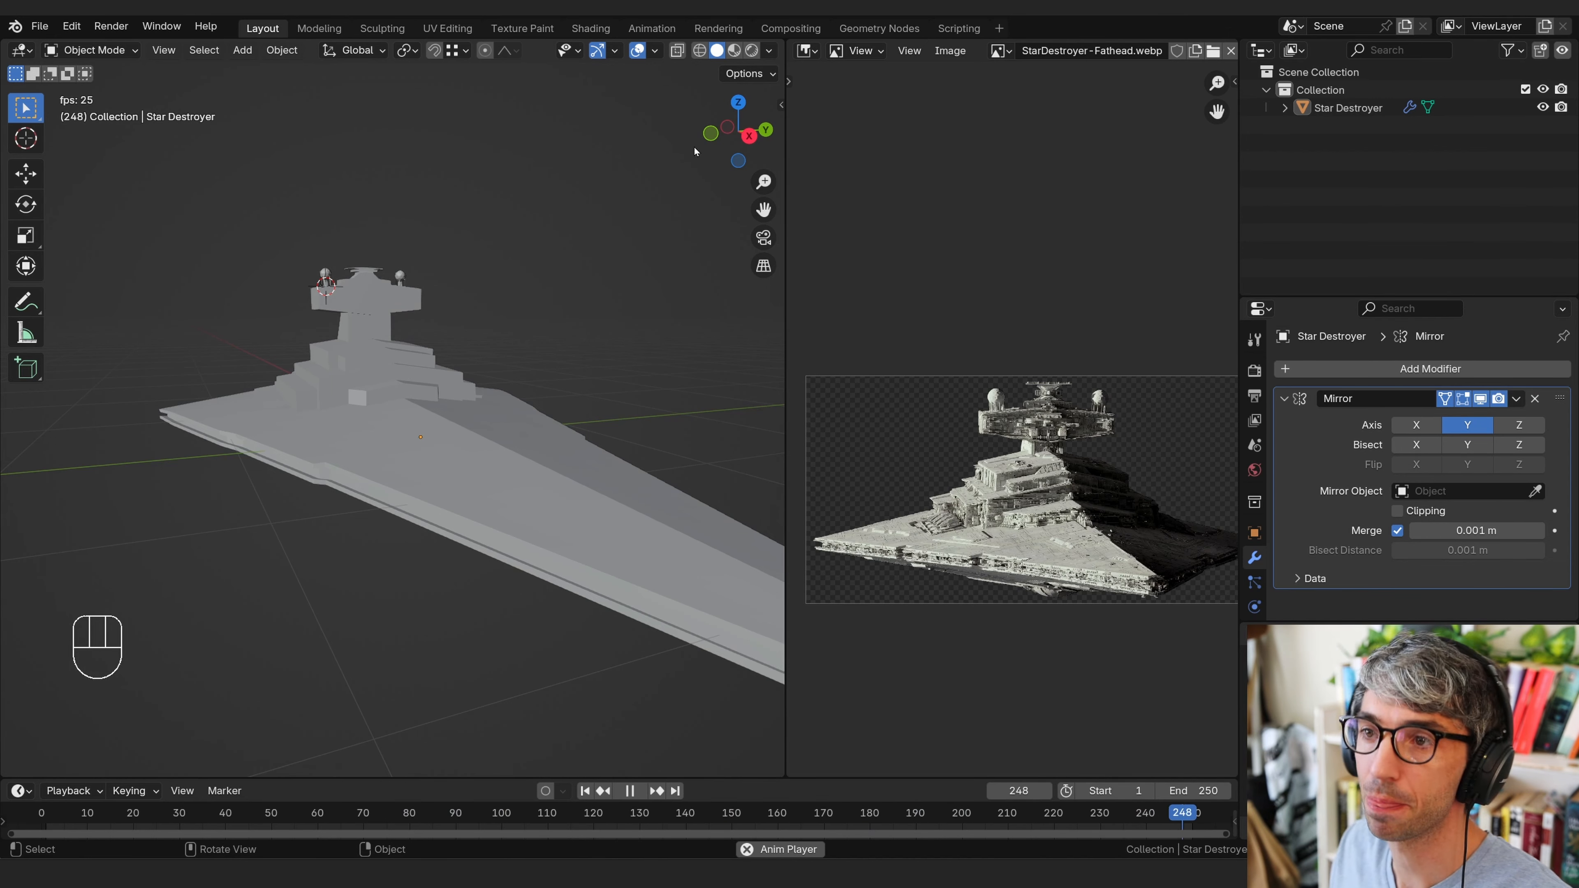
Set the viewport's solid lighting to MatCap with the matte red clay sphere
left_click(769, 50)
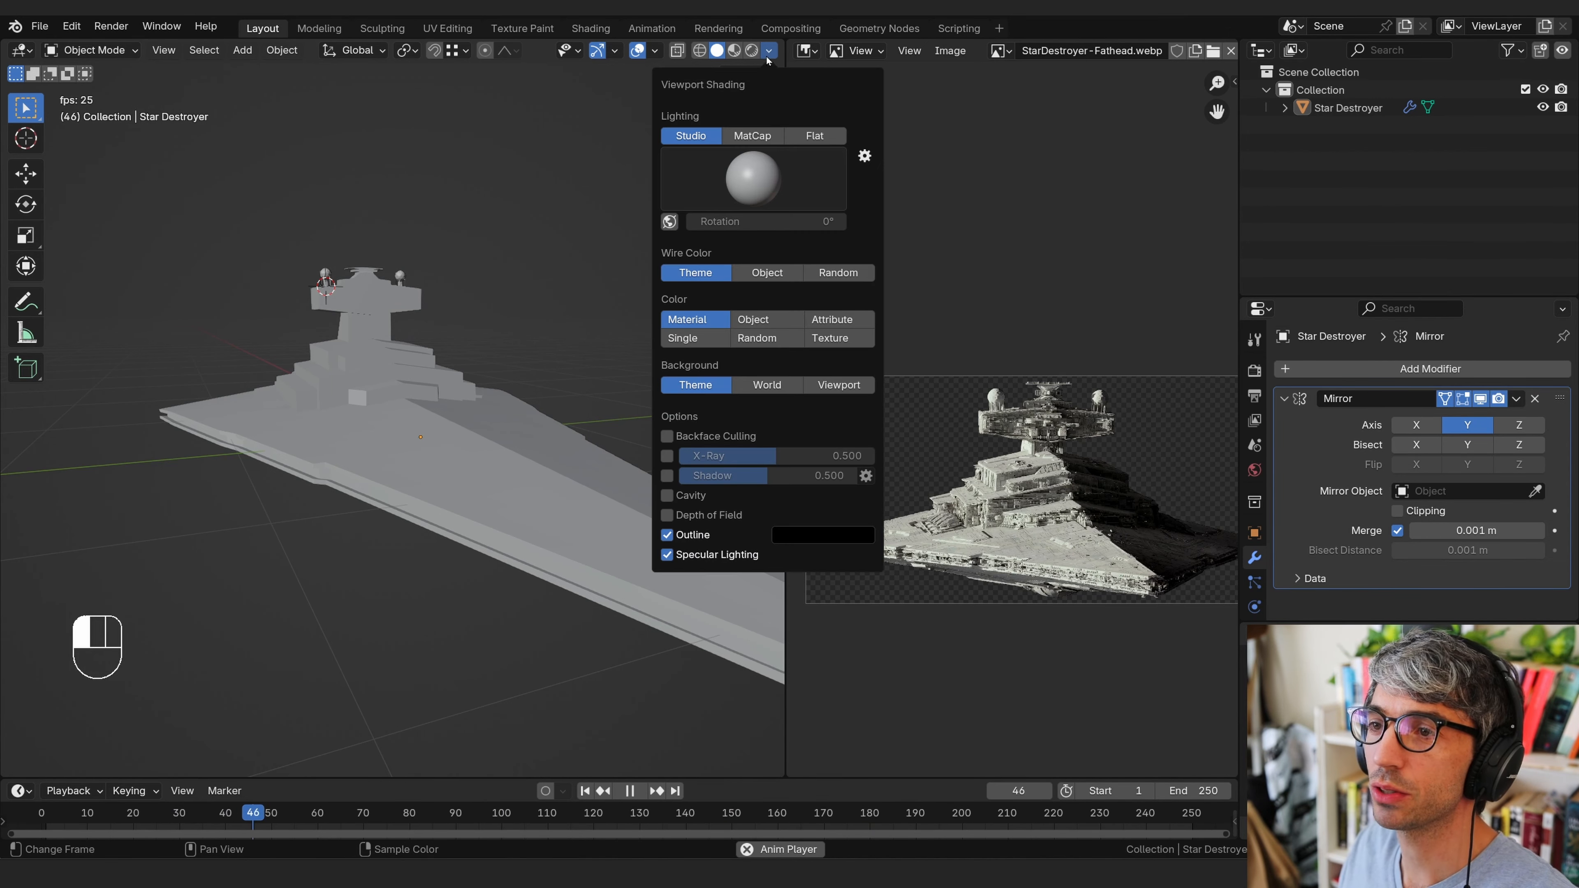
middle_click_drag(512, 417, 232, 253)
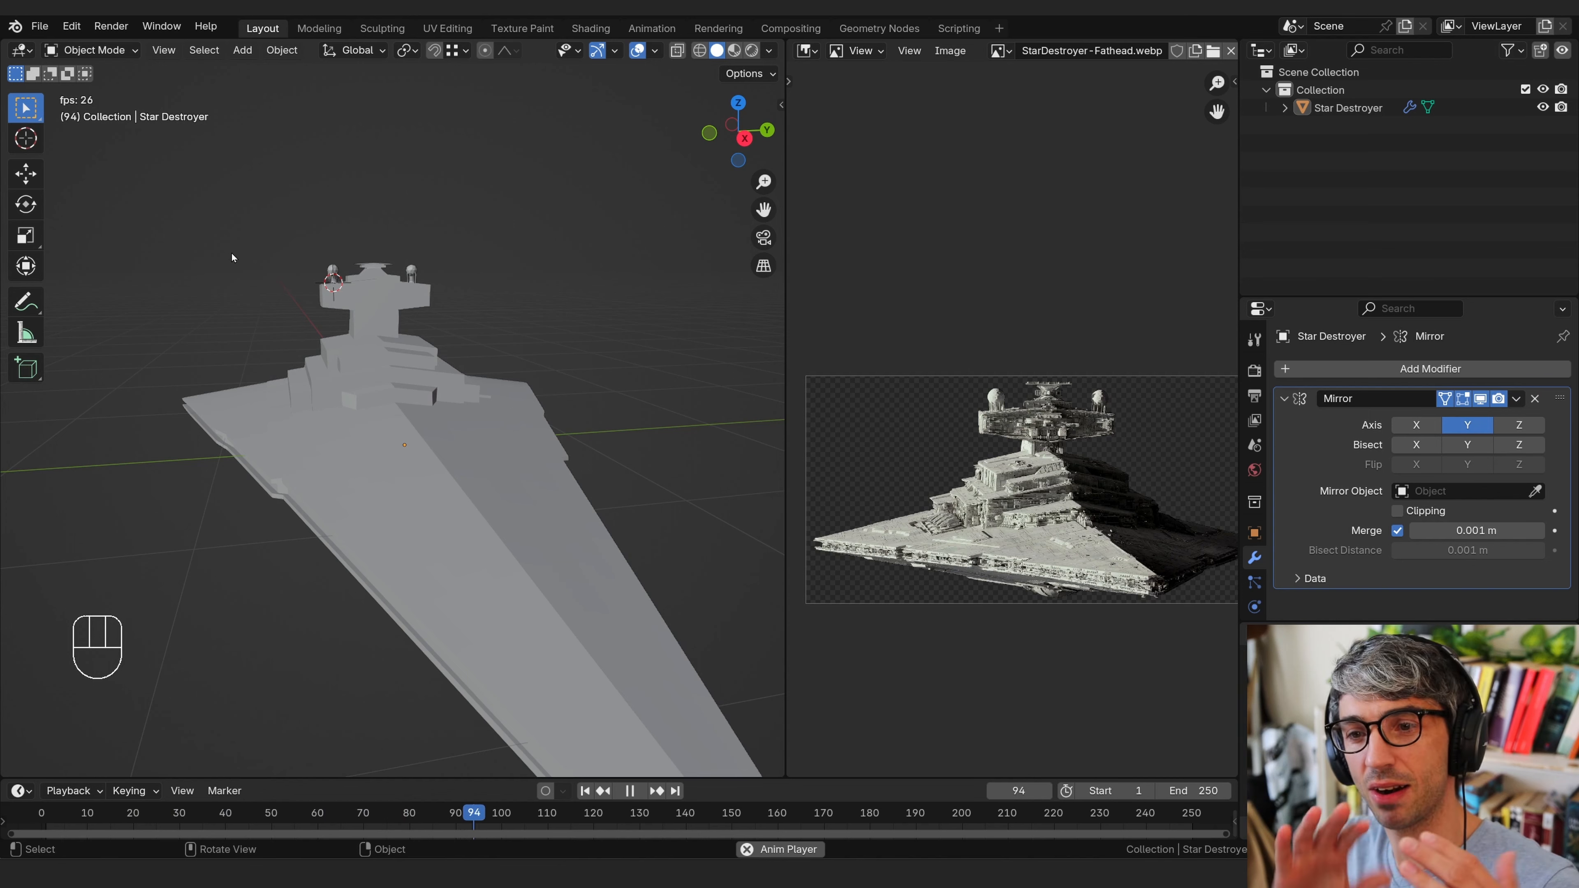
left_click(769, 50)
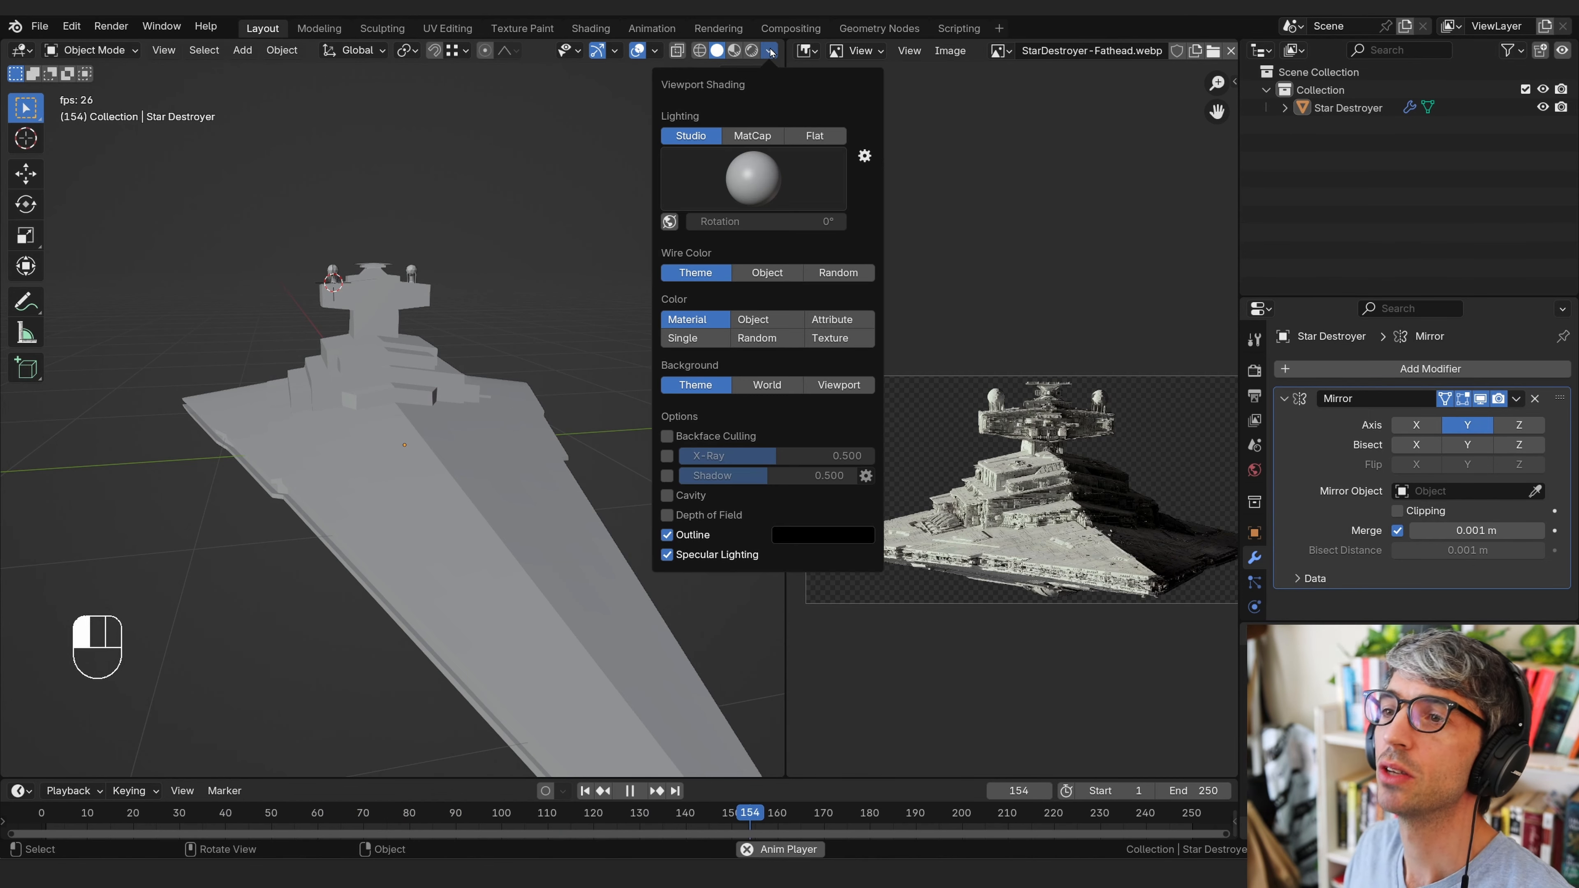
left_click(752, 136)
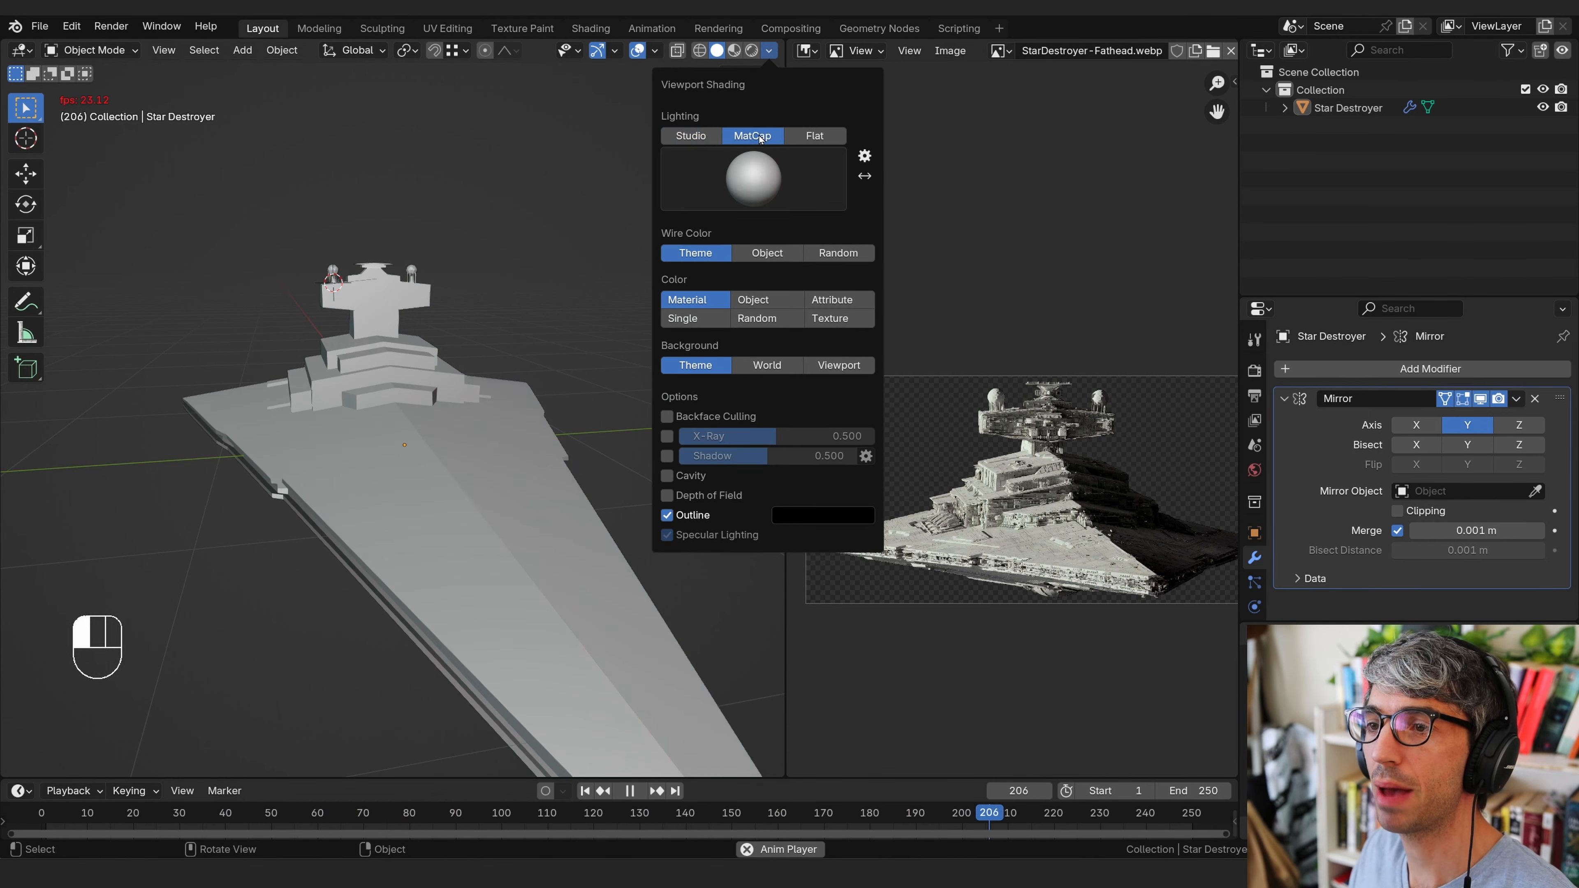
left_click(753, 187)
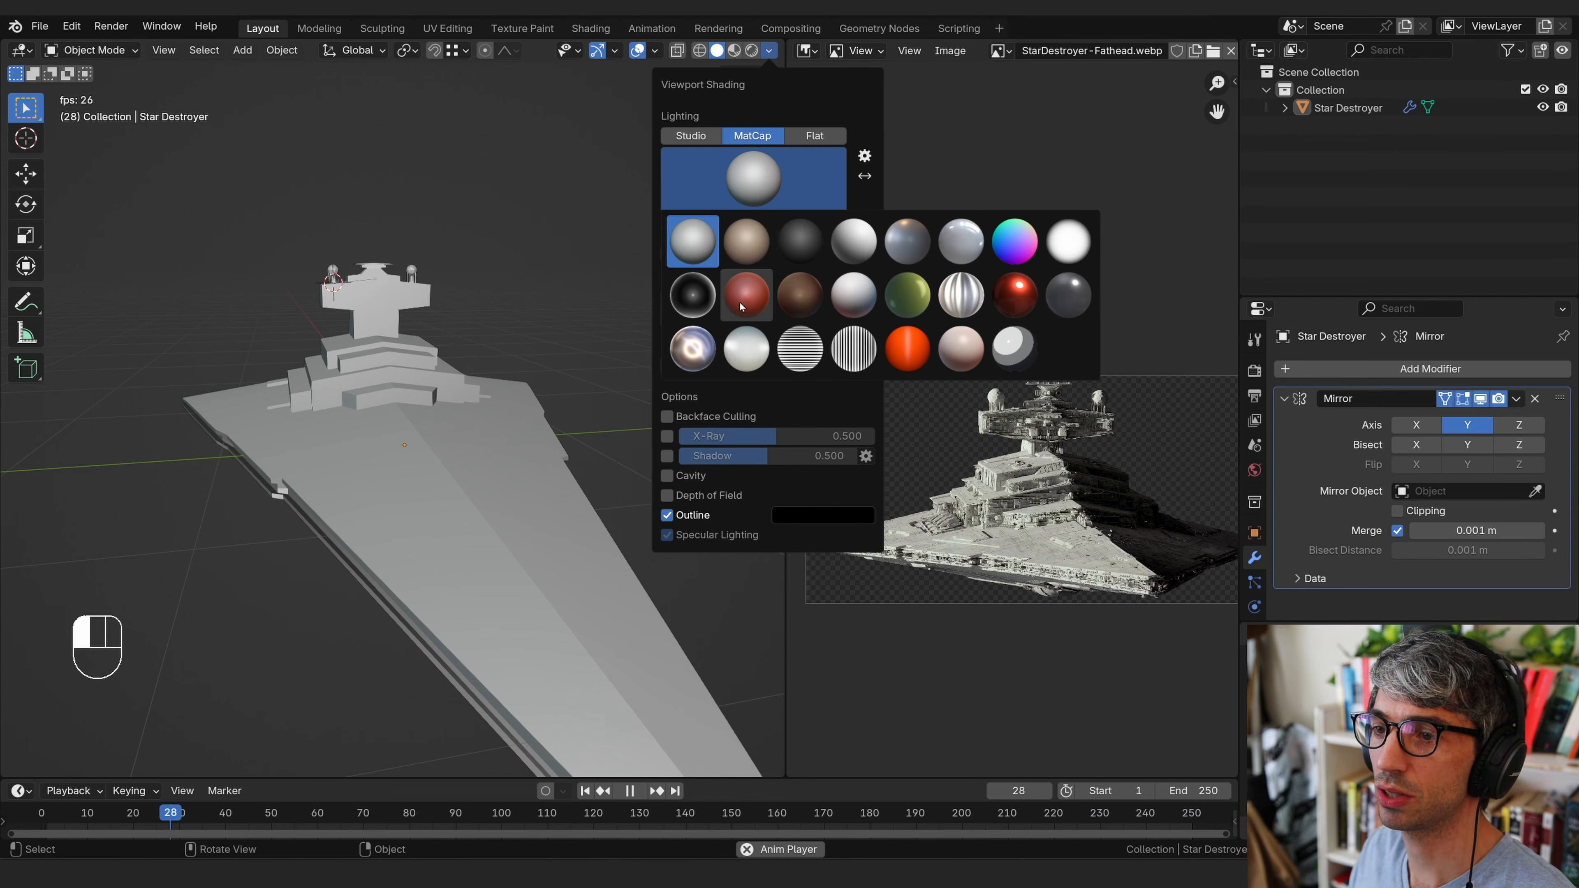
left_click(746, 294)
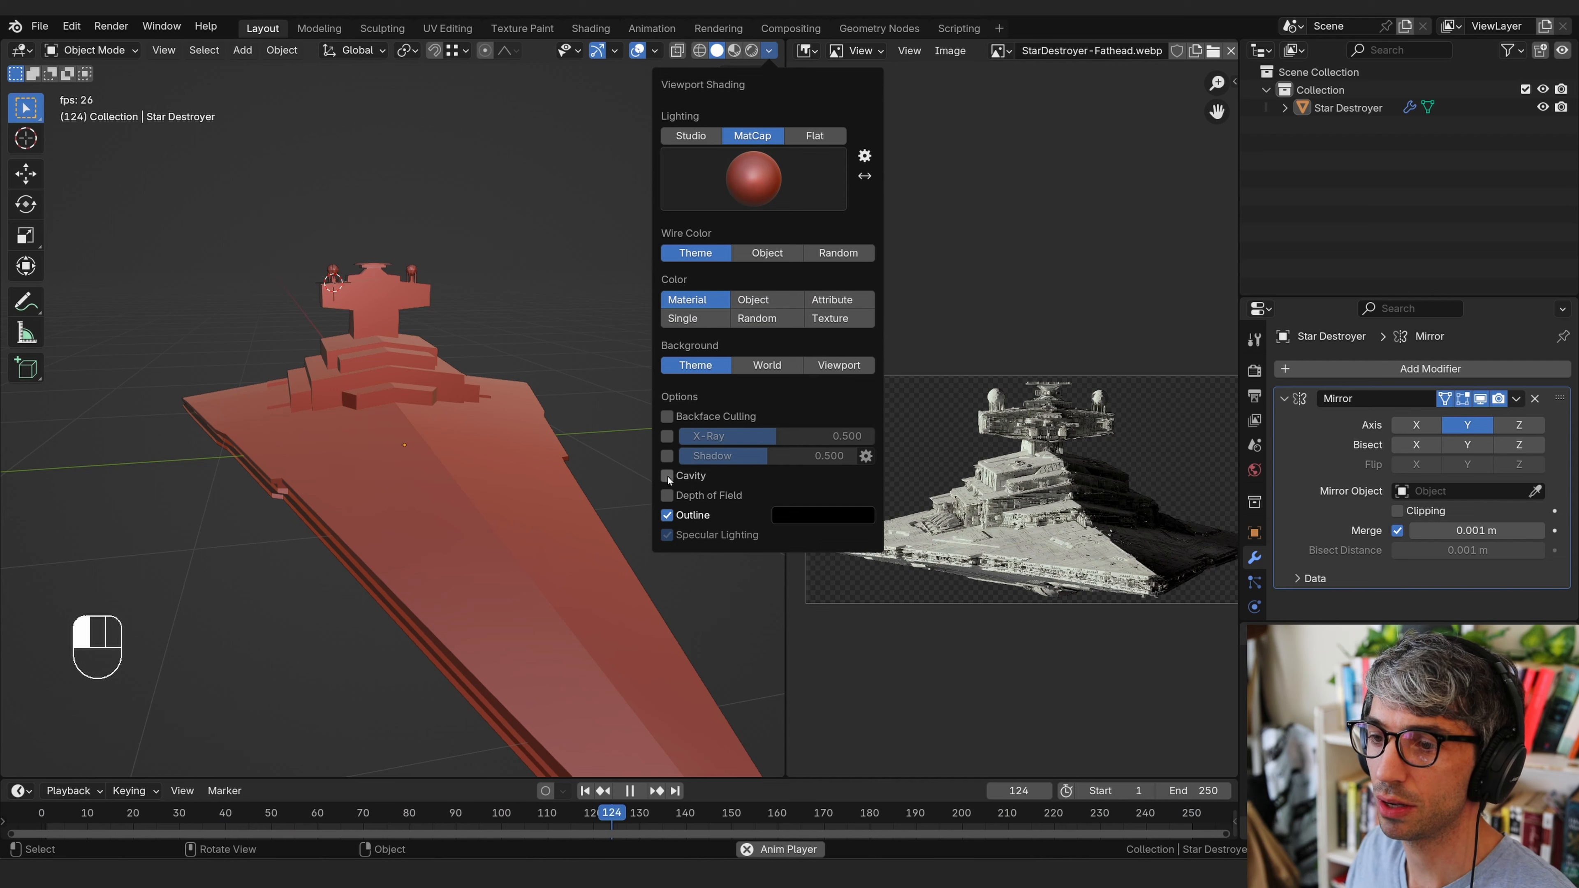
Enable Cavity in the viewport shading, set its type to Both, and adjust the ridge strength
left_click(667, 475)
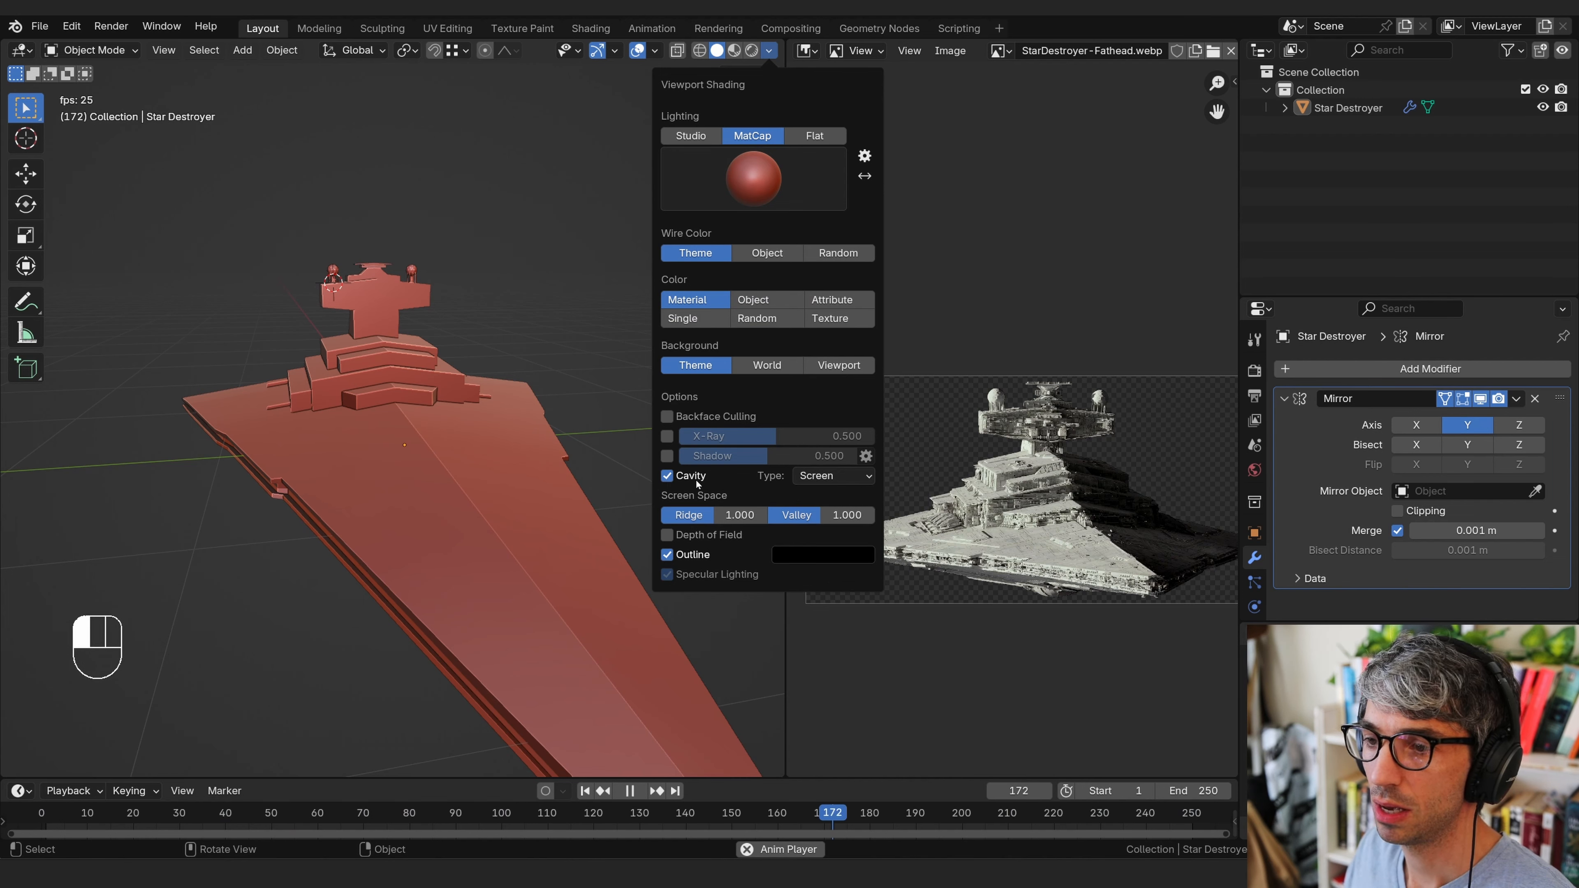
left_click(822, 476)
left_click(821, 512)
left_click(817, 478)
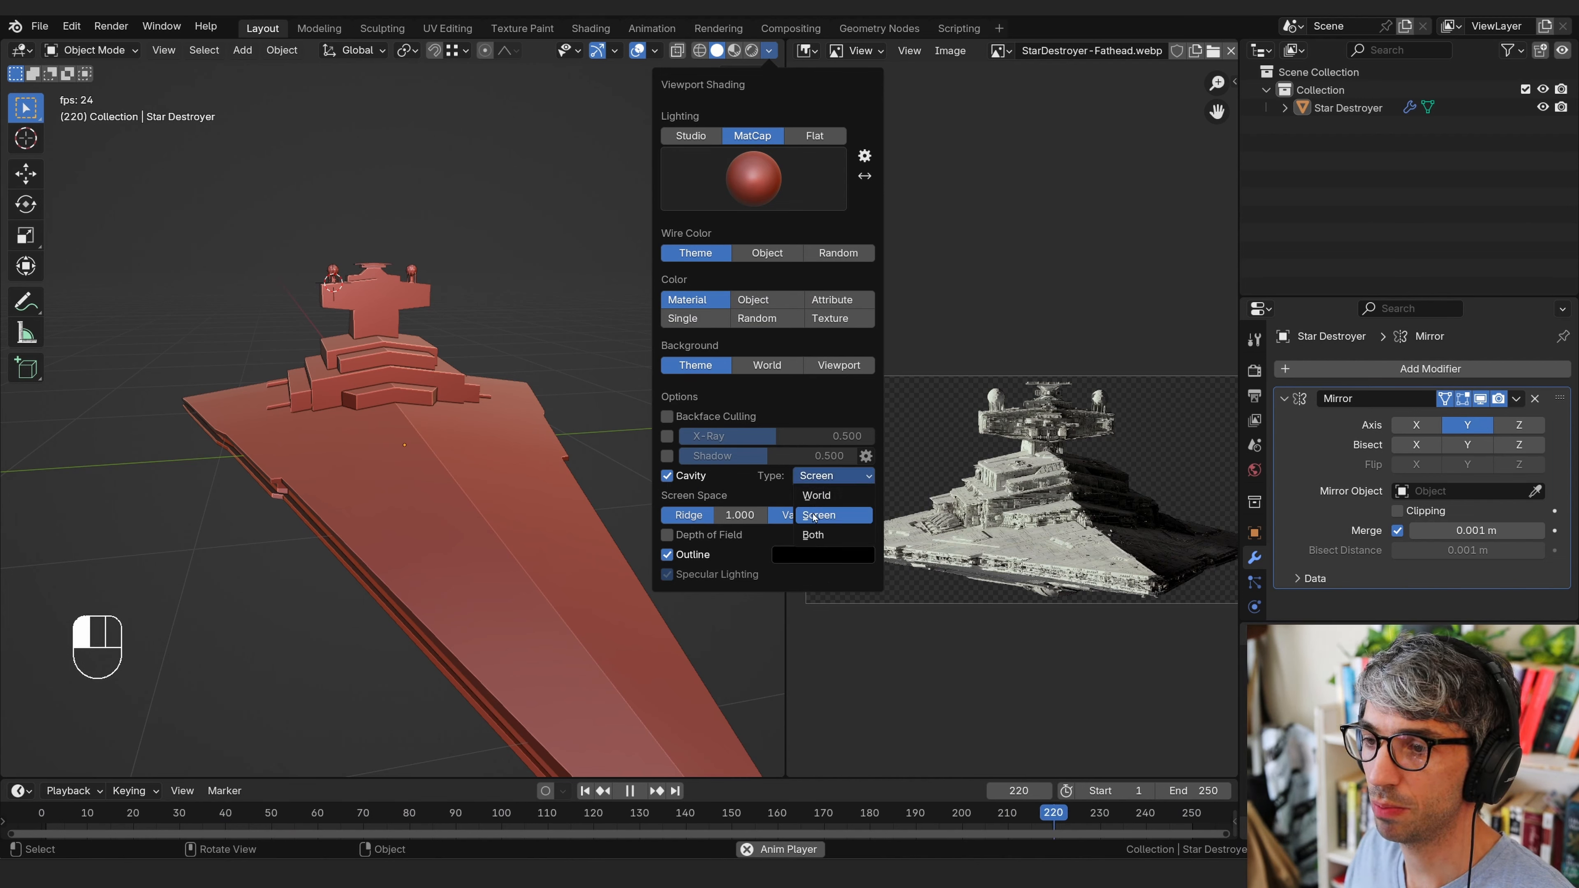
left_click(813, 535)
left_click_drag(700, 516, 799, 526)
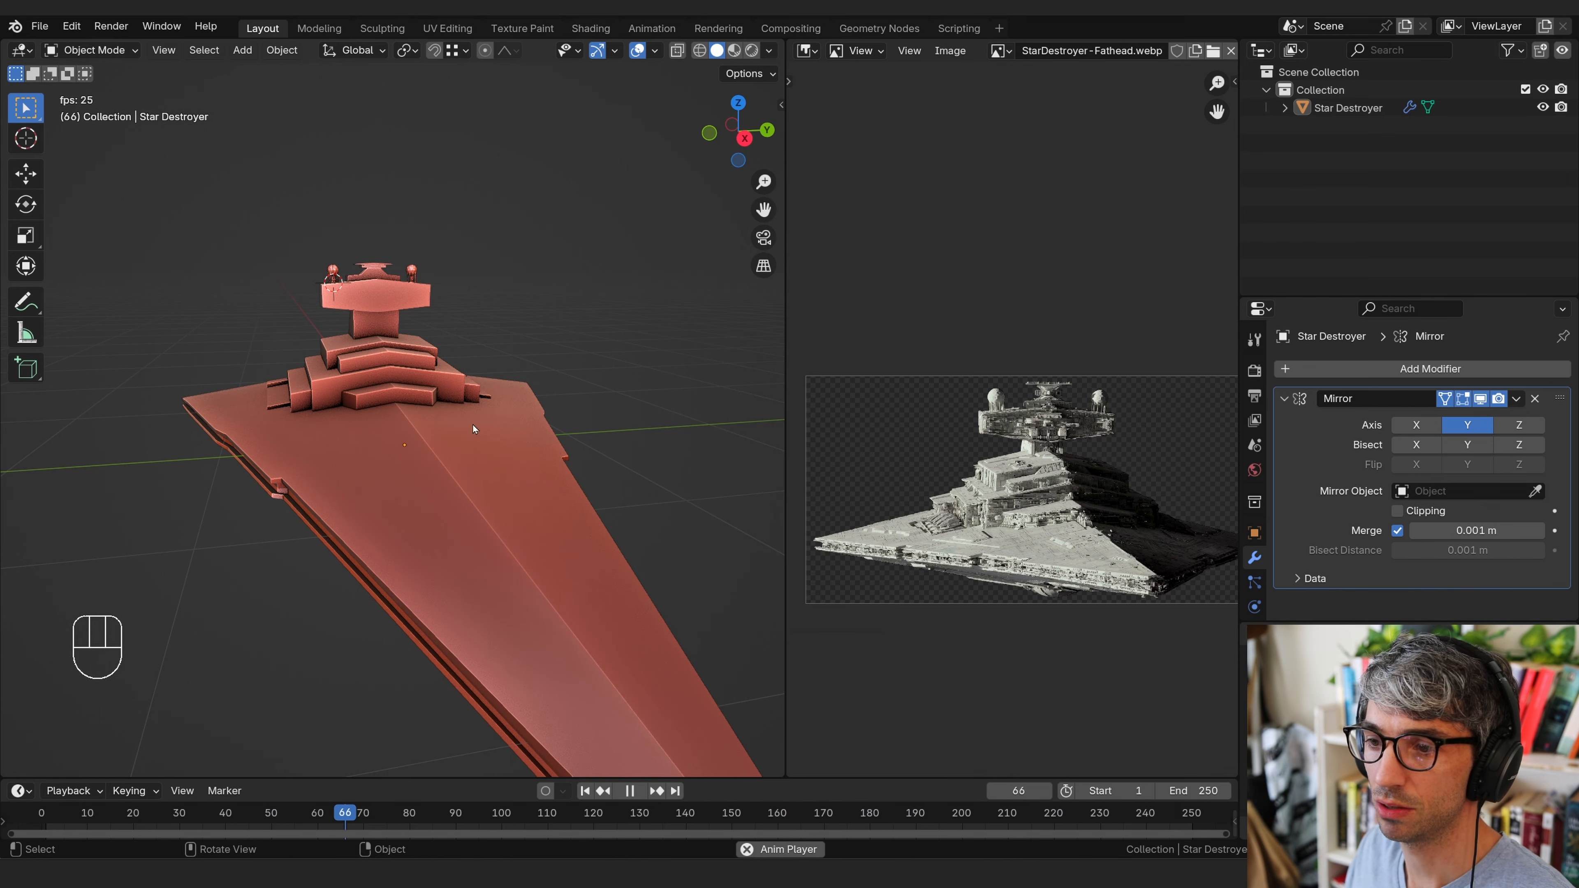
Examine the ship's bridge, stepped tiers and hull edges in the new viewport shading
middle_click_drag(601, 476, 478, 468)
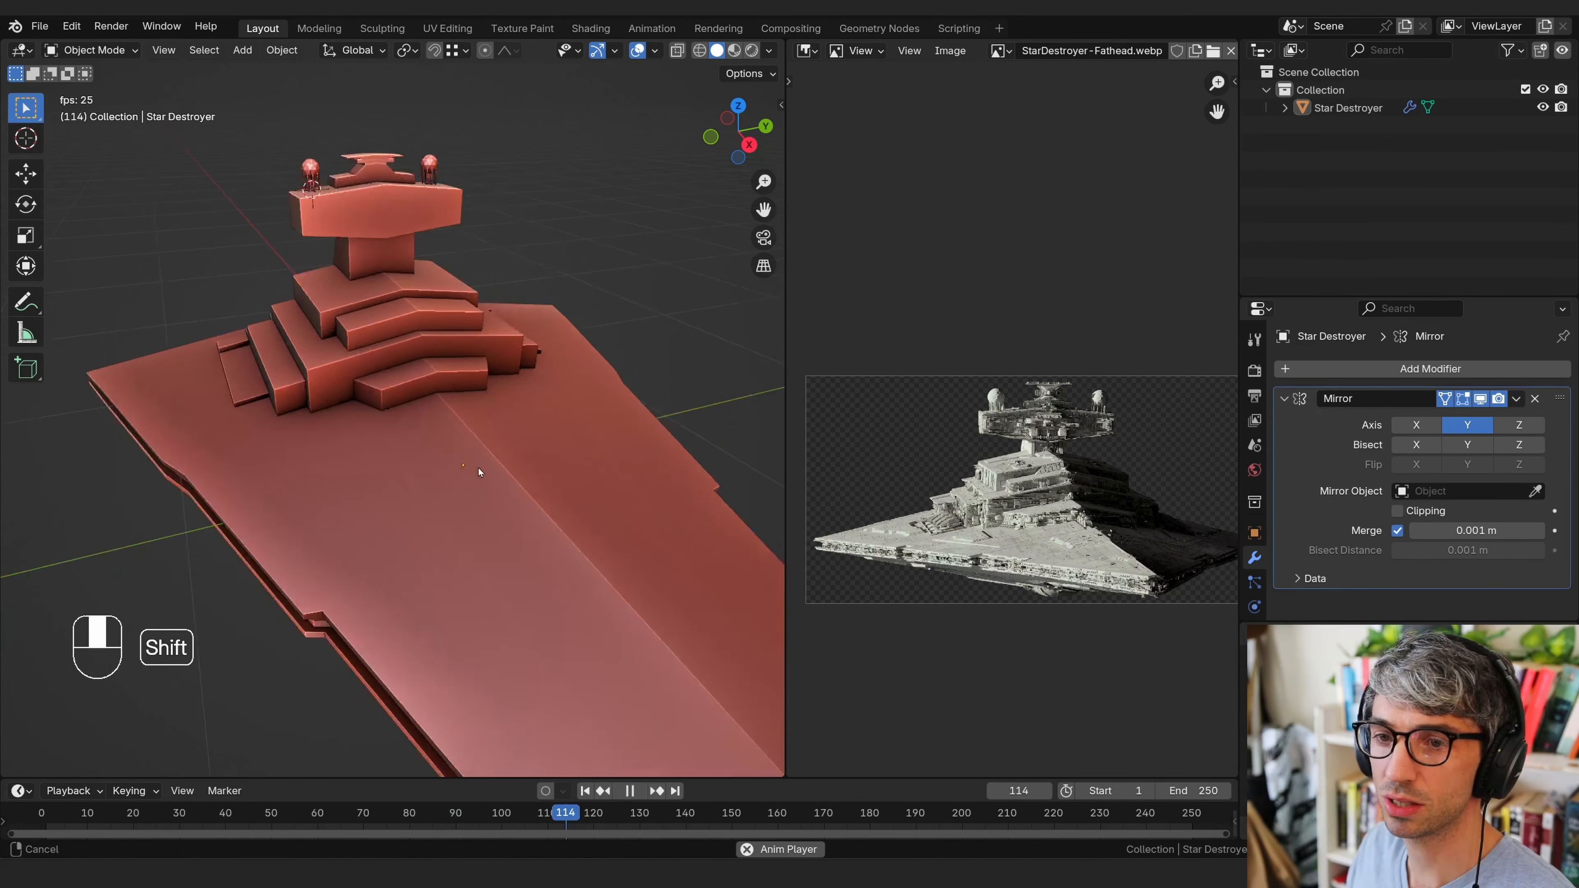
scroll(517, 411, "up", 2)
middle_click_drag(518, 411, 553, 454)
middle_click_drag(437, 438, 358, 463)
scroll(460, 426, "up", 2)
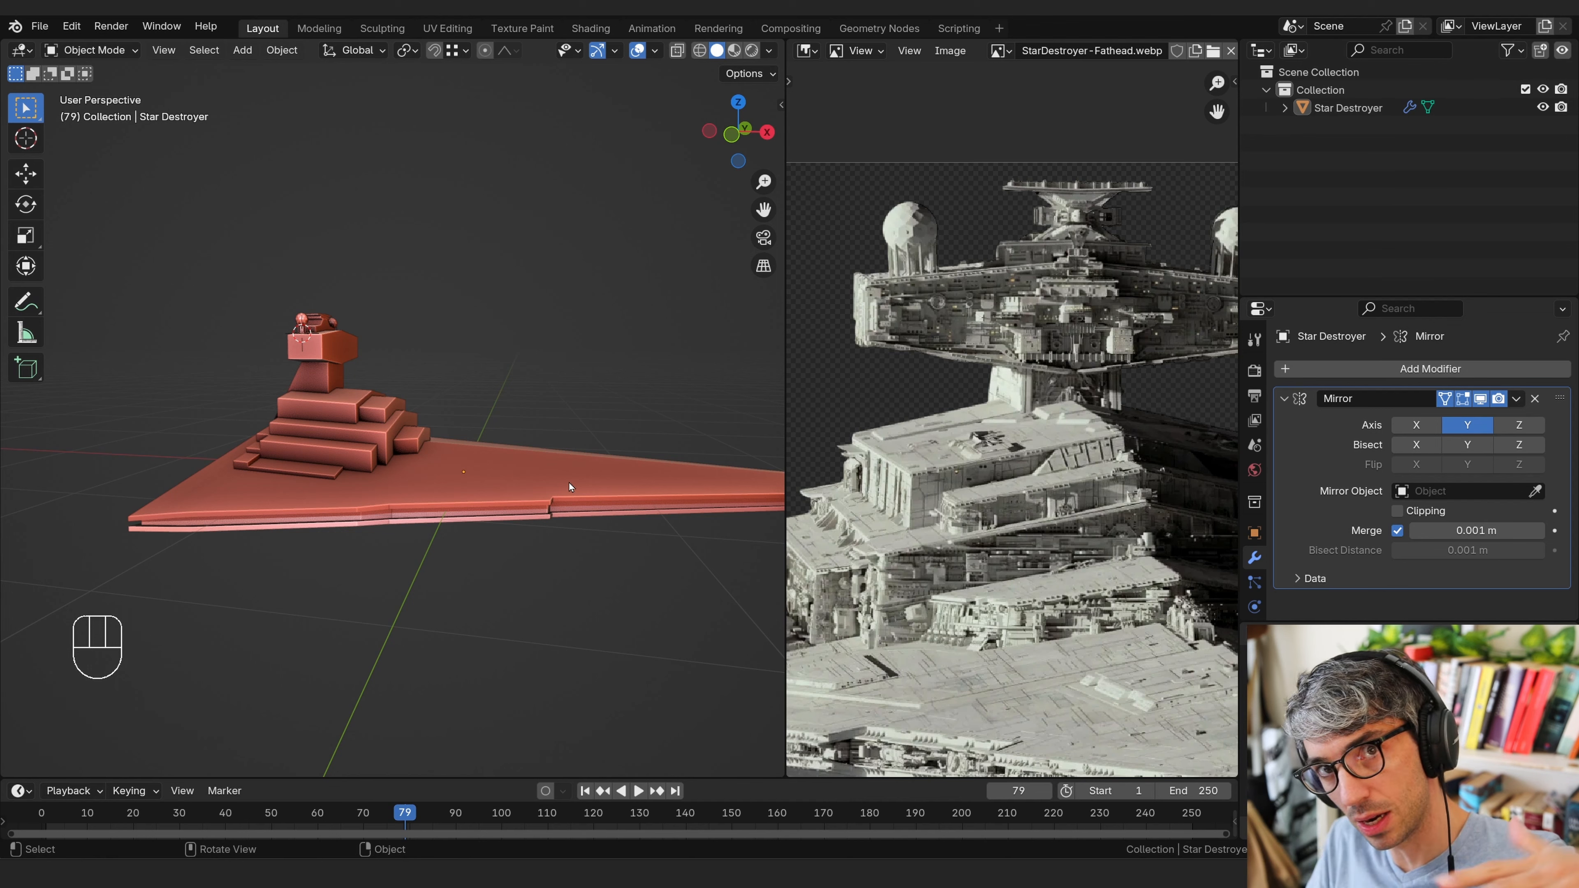
Turn on the Face Orientation overlay and view the ship's hull from below
middle_click_drag(694, 490, 663, 495)
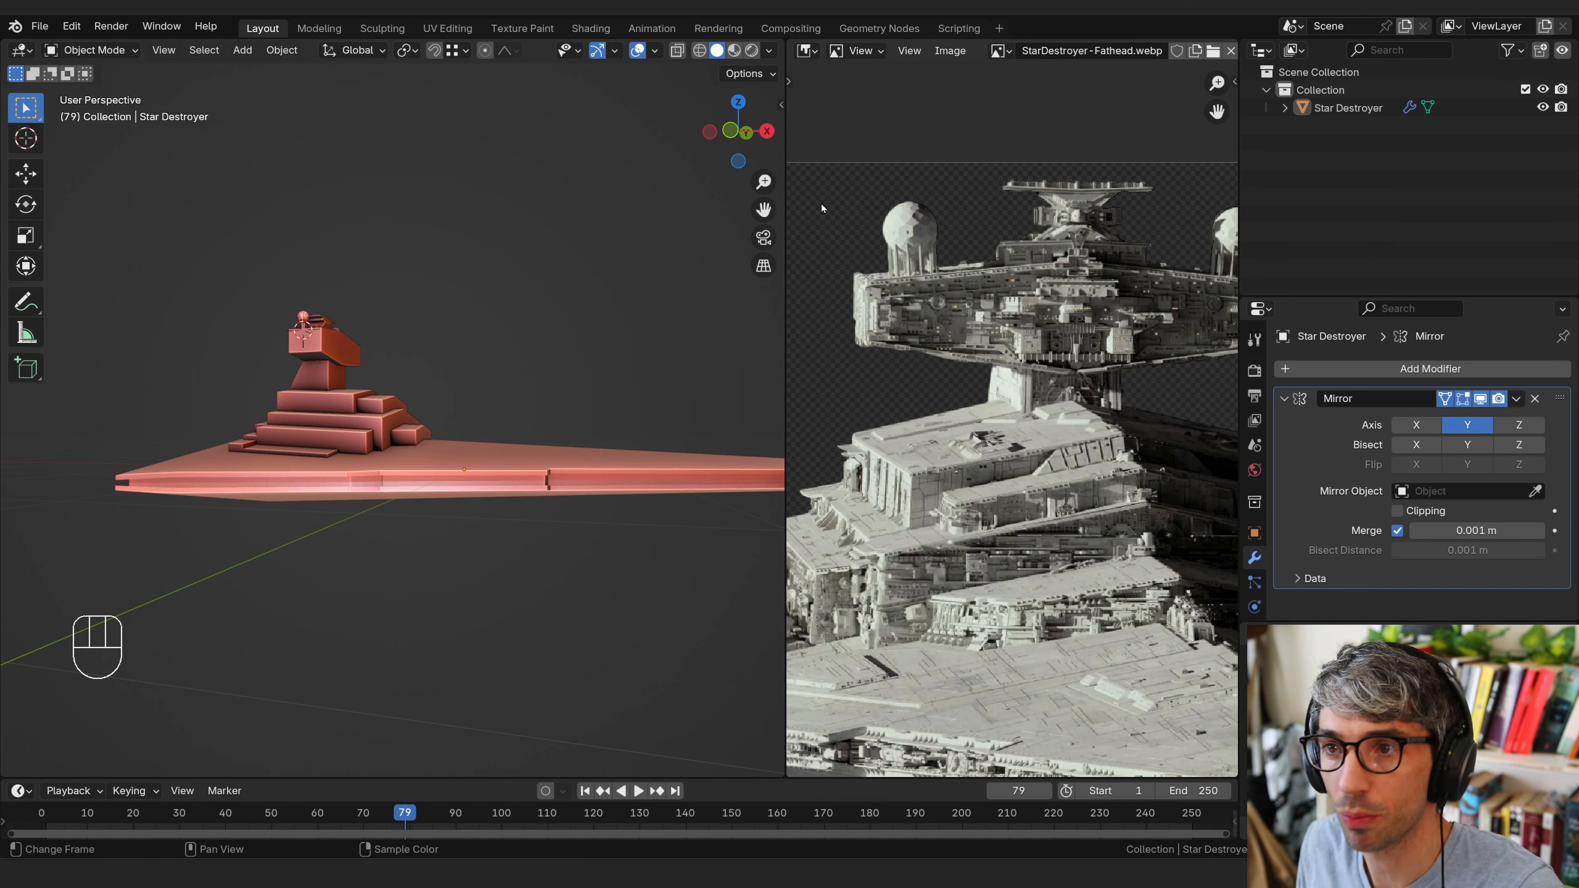
left_click(656, 49)
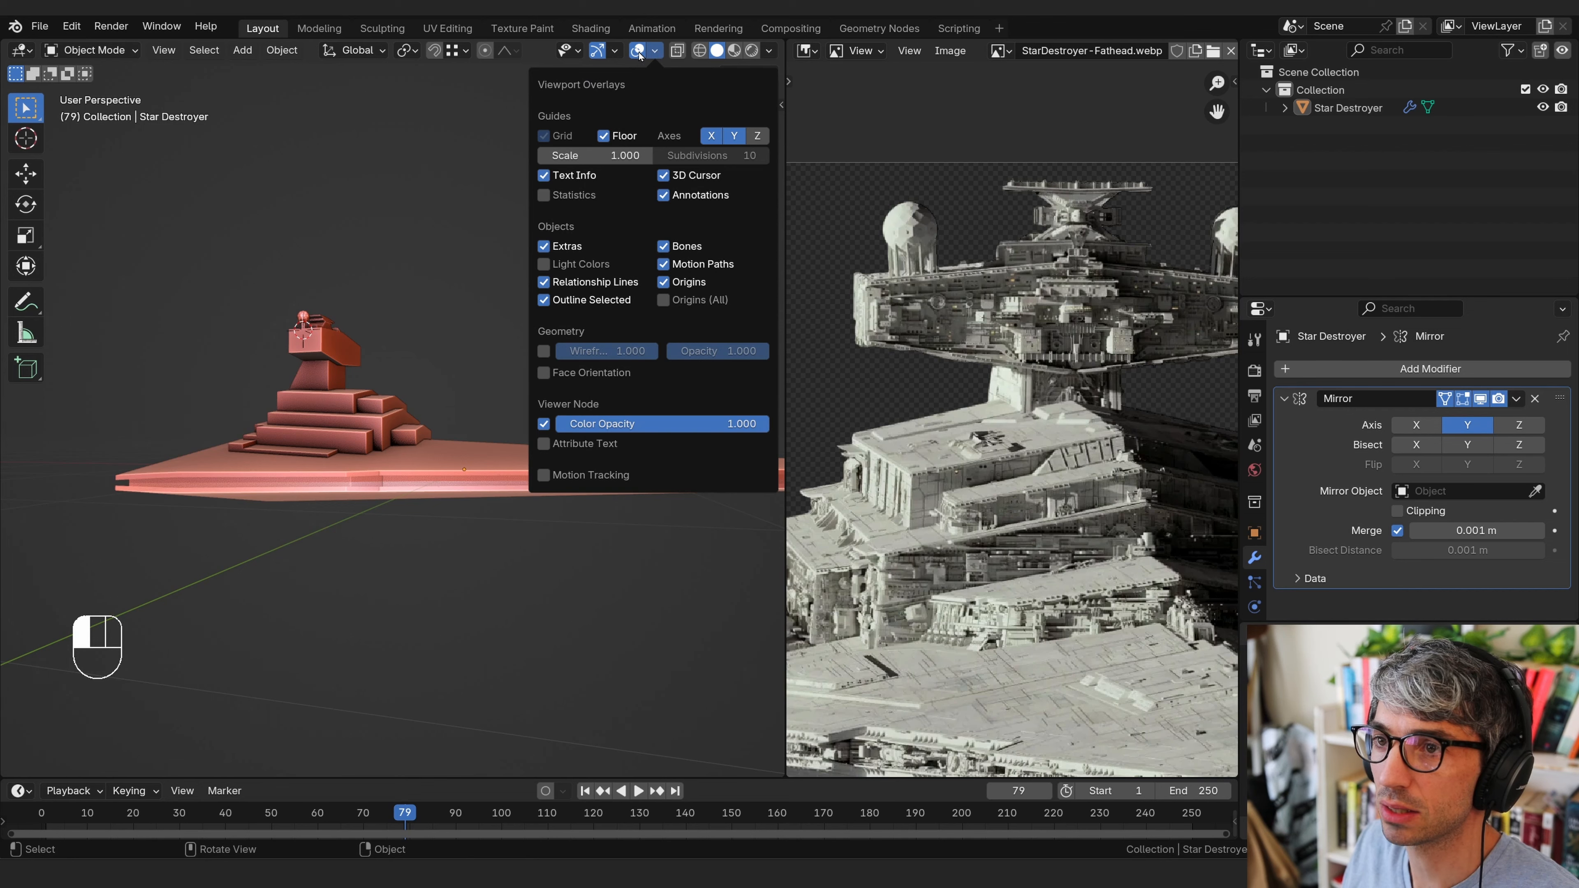
left_click(640, 56)
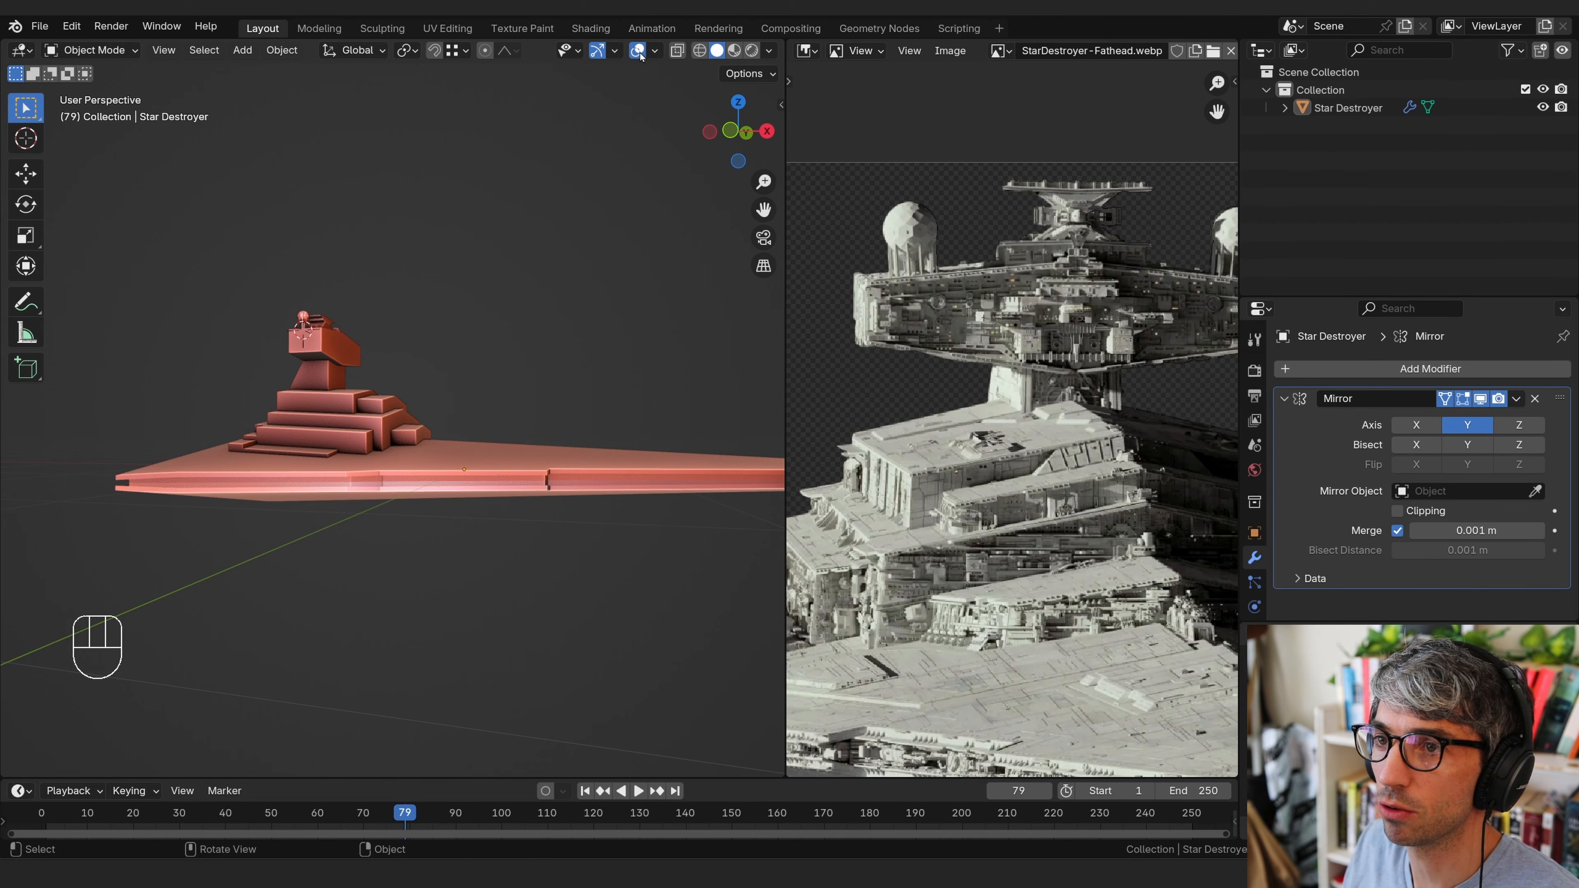
left_click(655, 50)
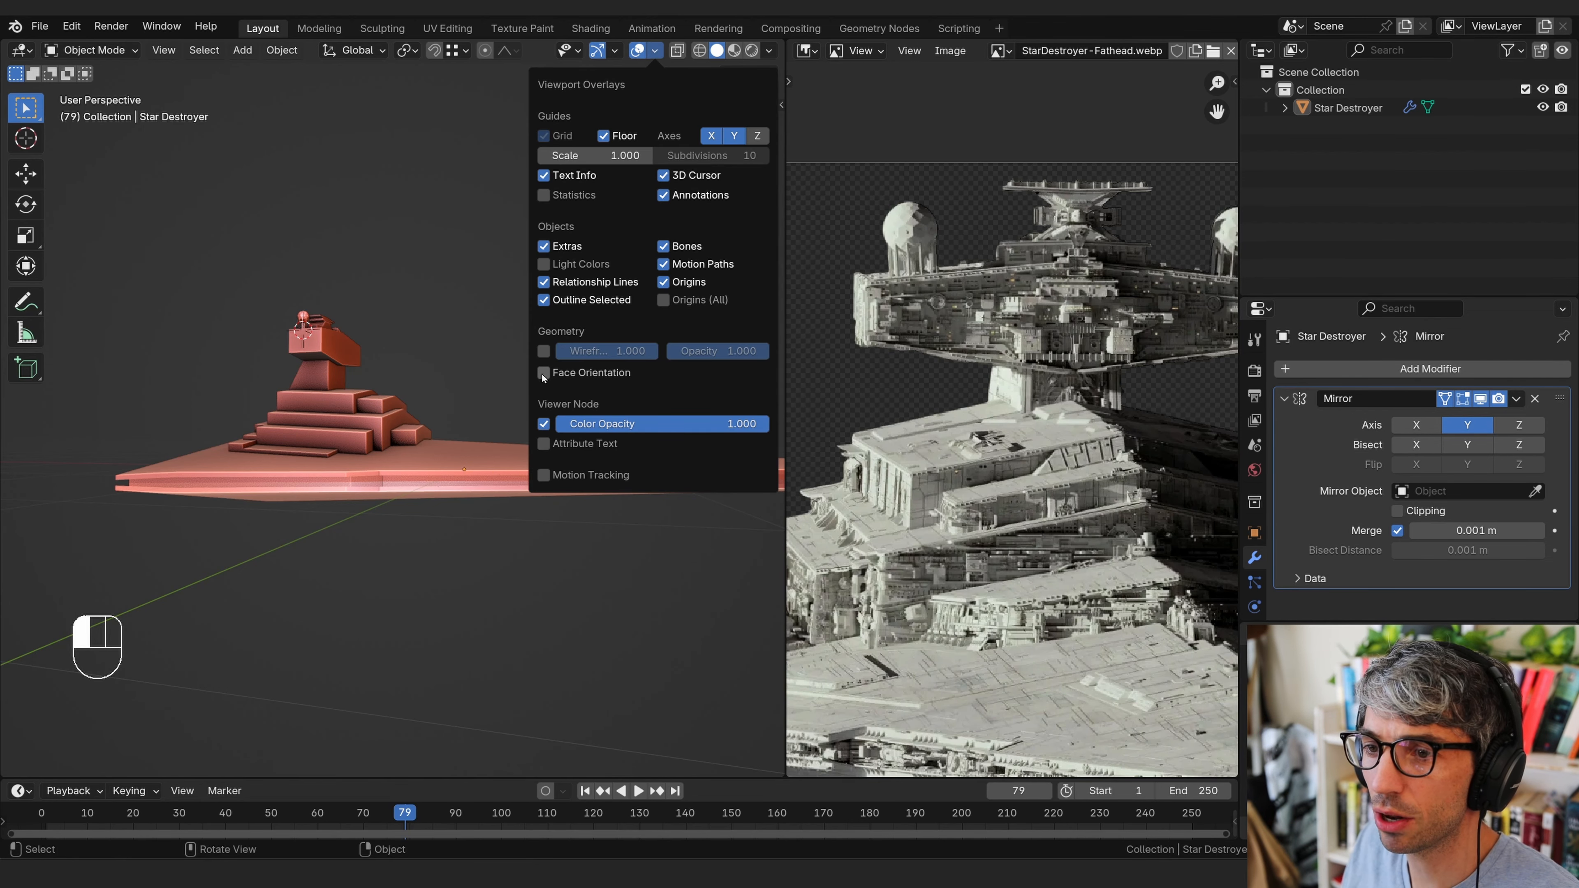
left_click(542, 372)
middle_click_drag(380, 382, 426, 462)
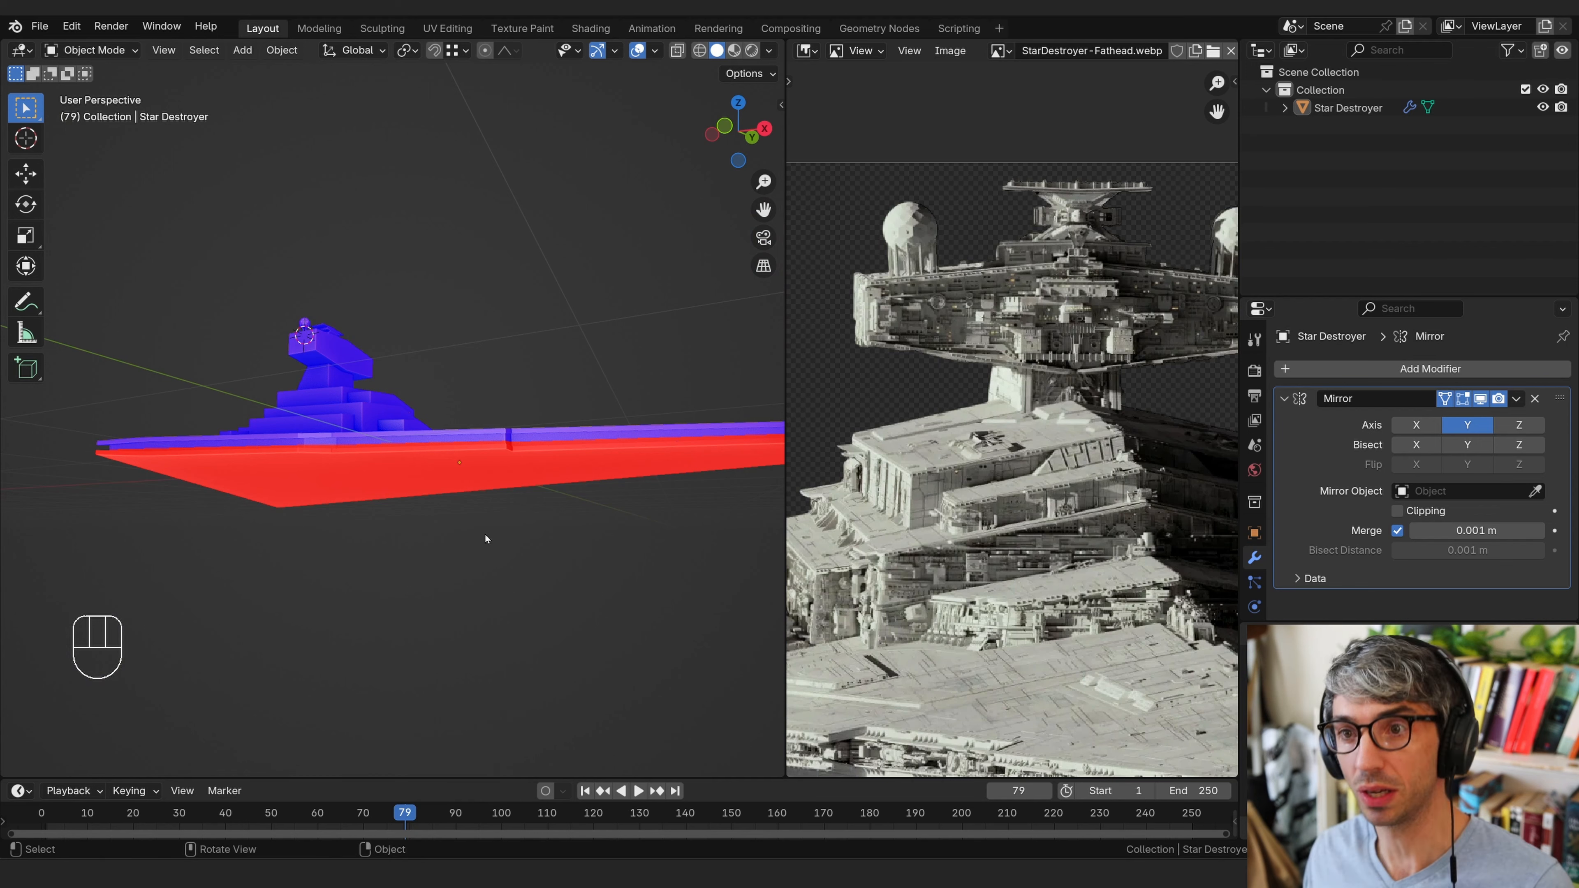
Enter Edit Mode on the Star Destroyer, display its face normals and increase the length of the normal lines
left_click(654, 50)
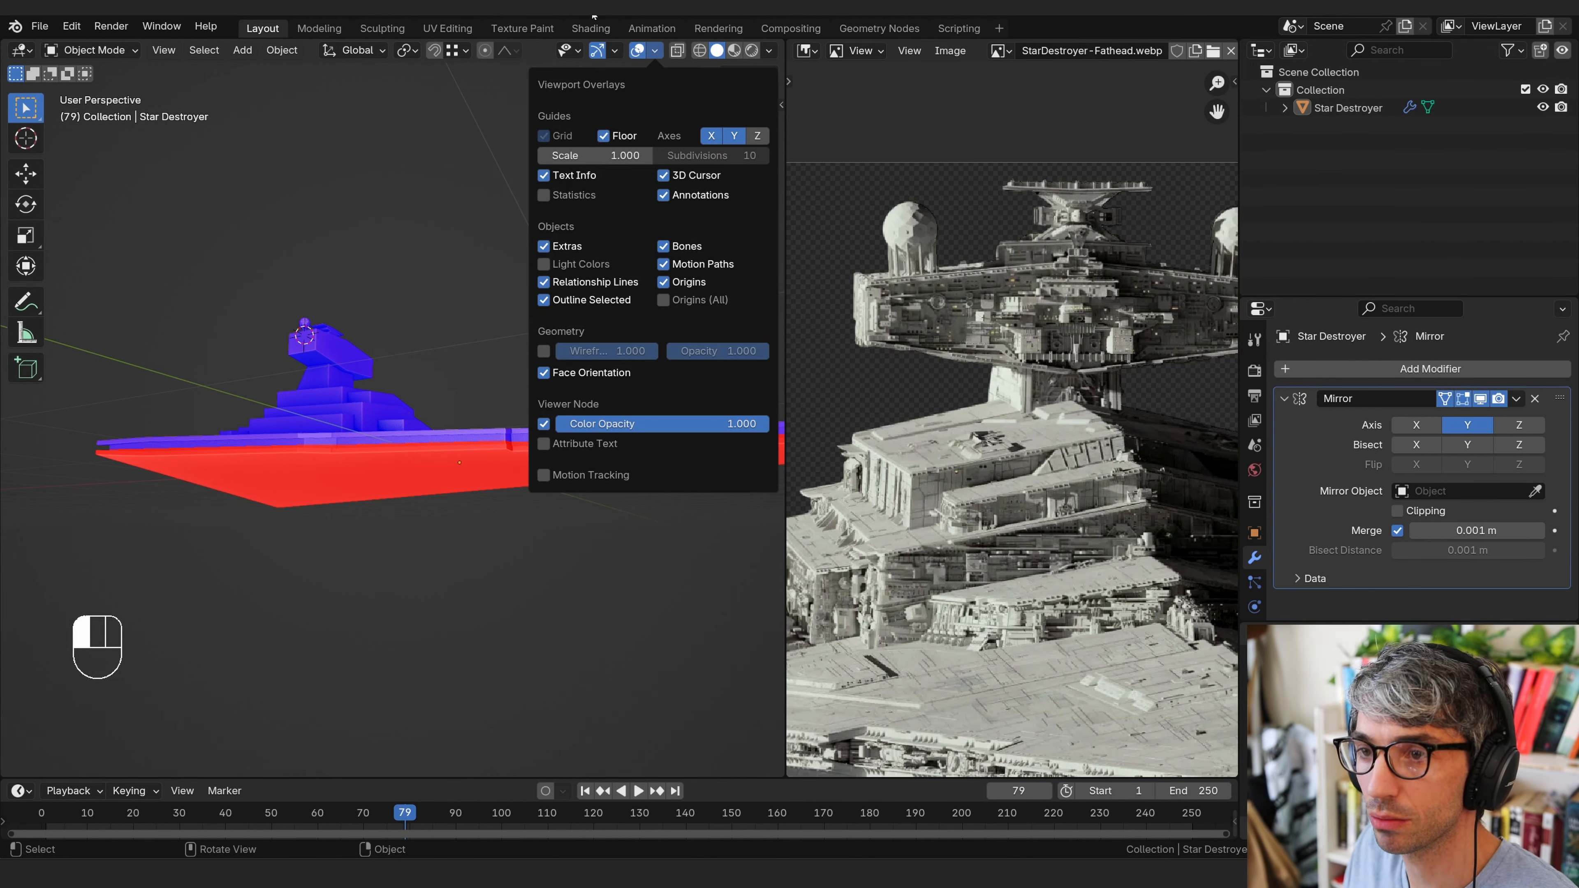
mouse_move(773, 51)
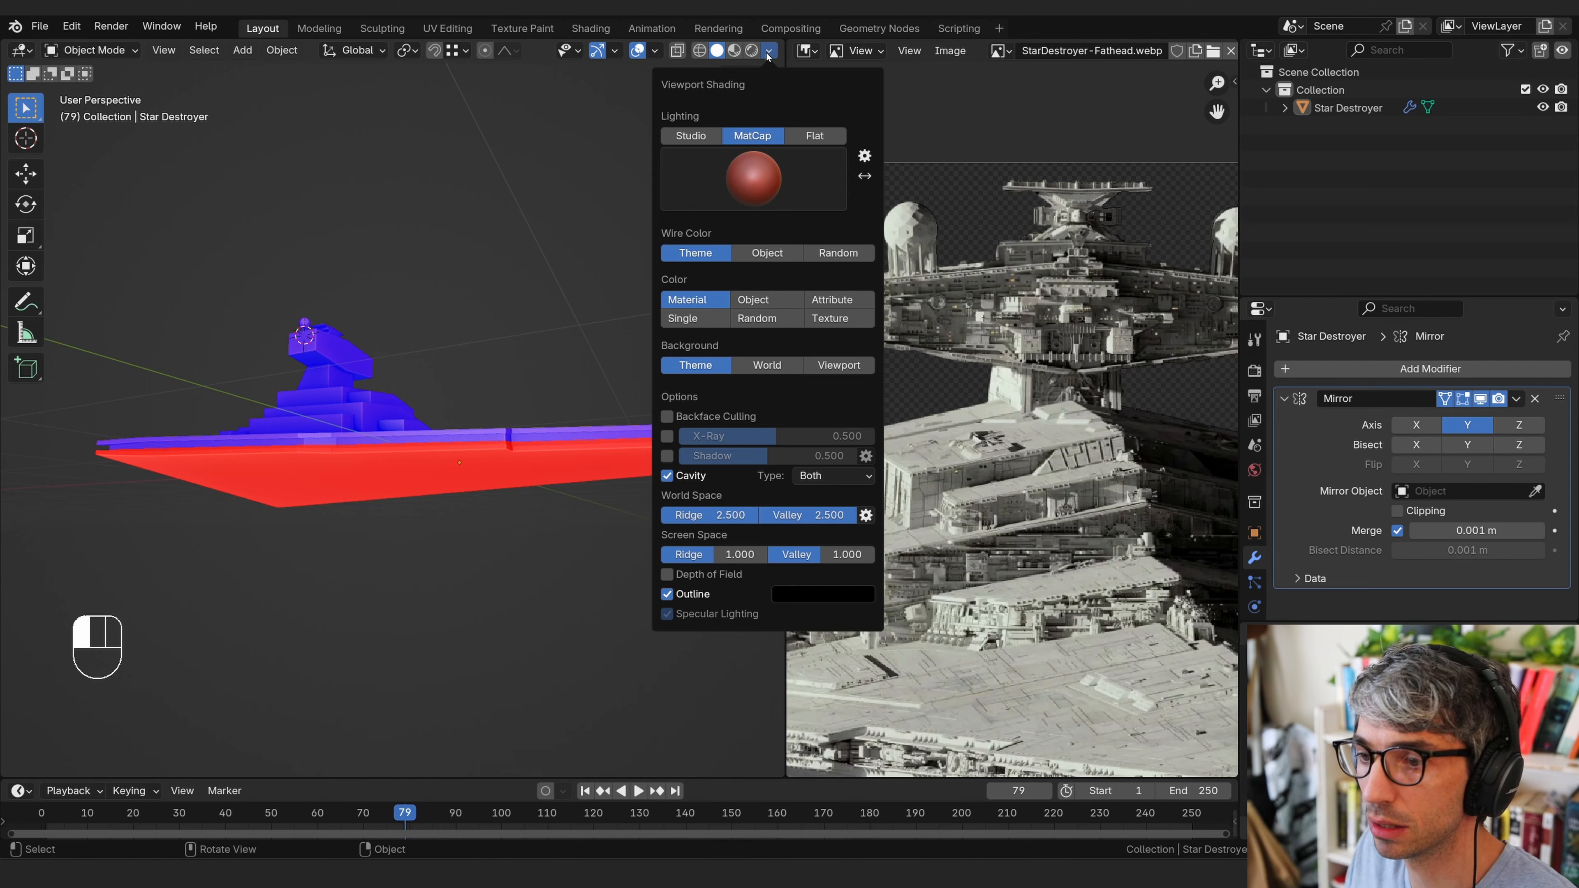
key("Tab")
left_click(653, 50)
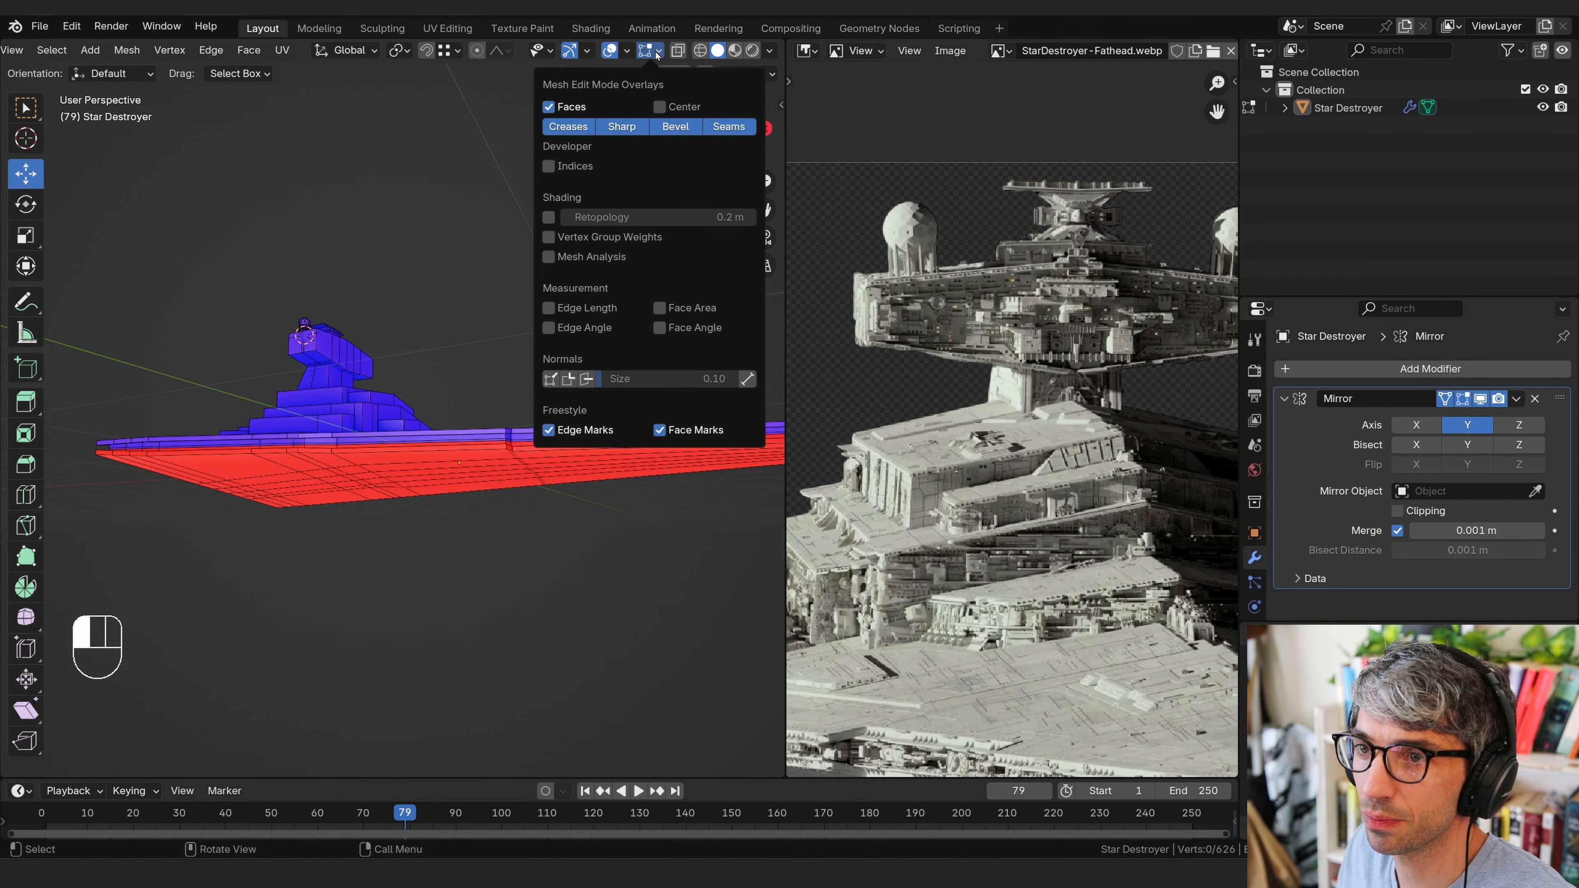
left_click(655, 51)
left_click(655, 50)
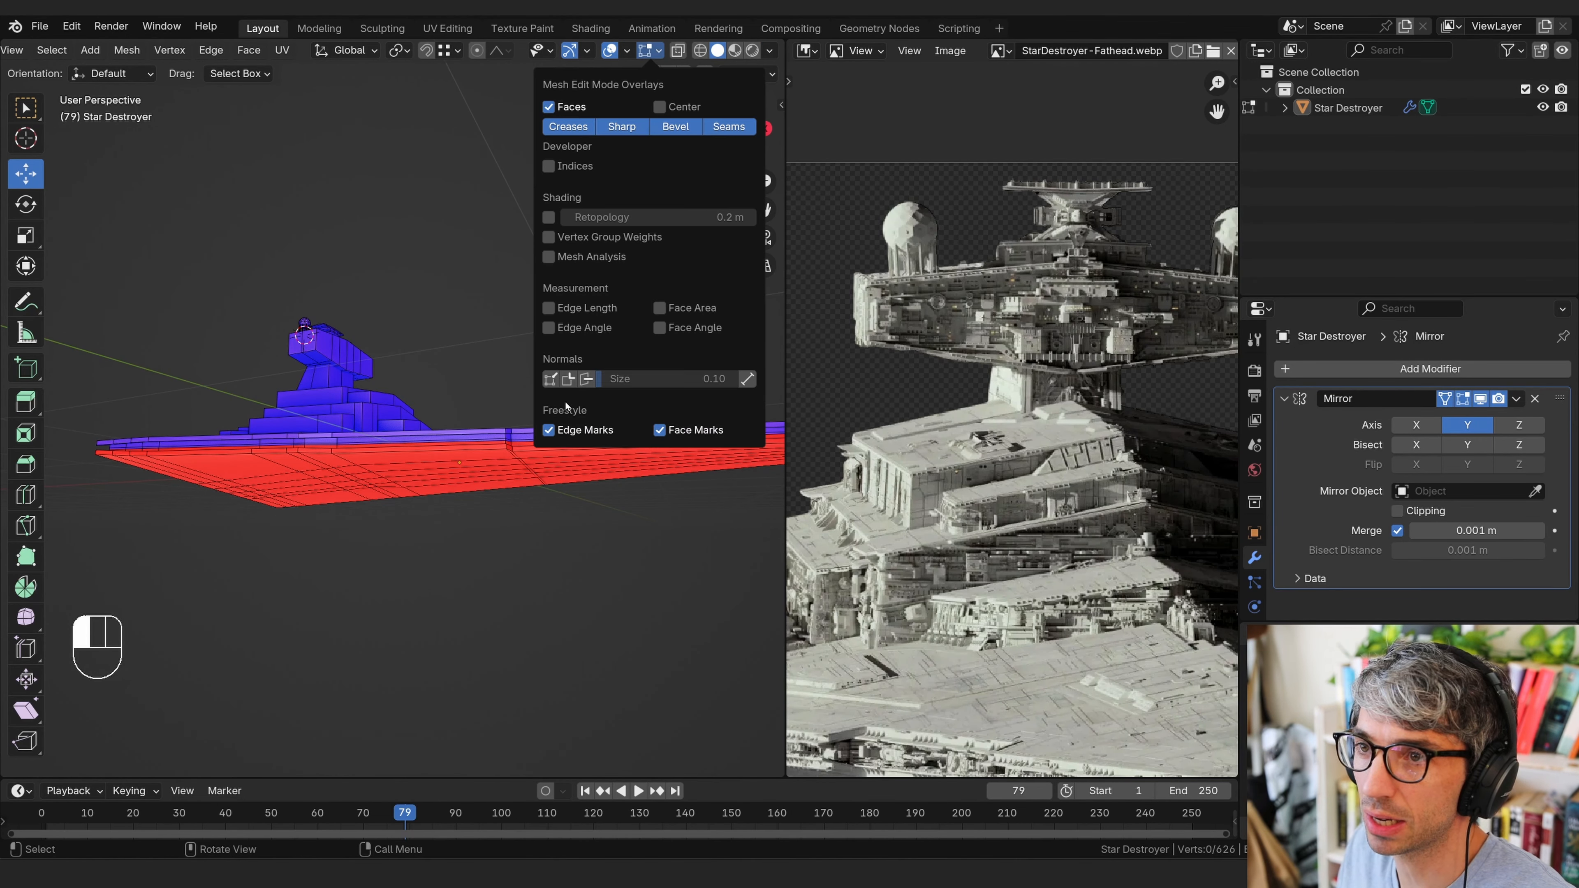
left_click(587, 378)
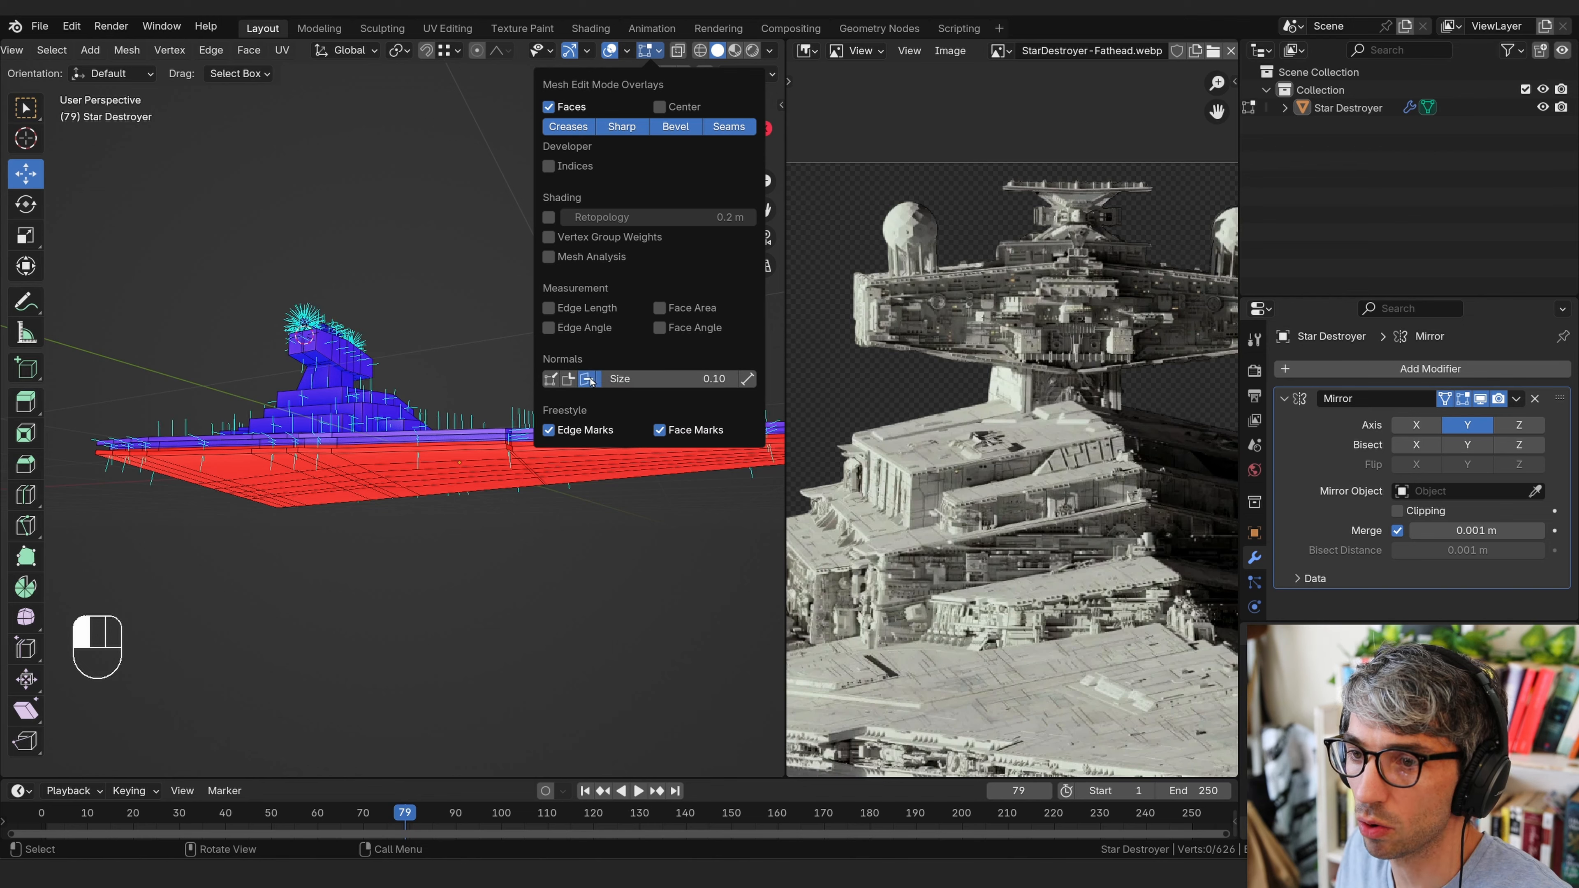
mouse_move(621, 379)
left_mouse_down()
mouse_move(640, 381)
mouse_move(627, 383)
left_mouse_up()
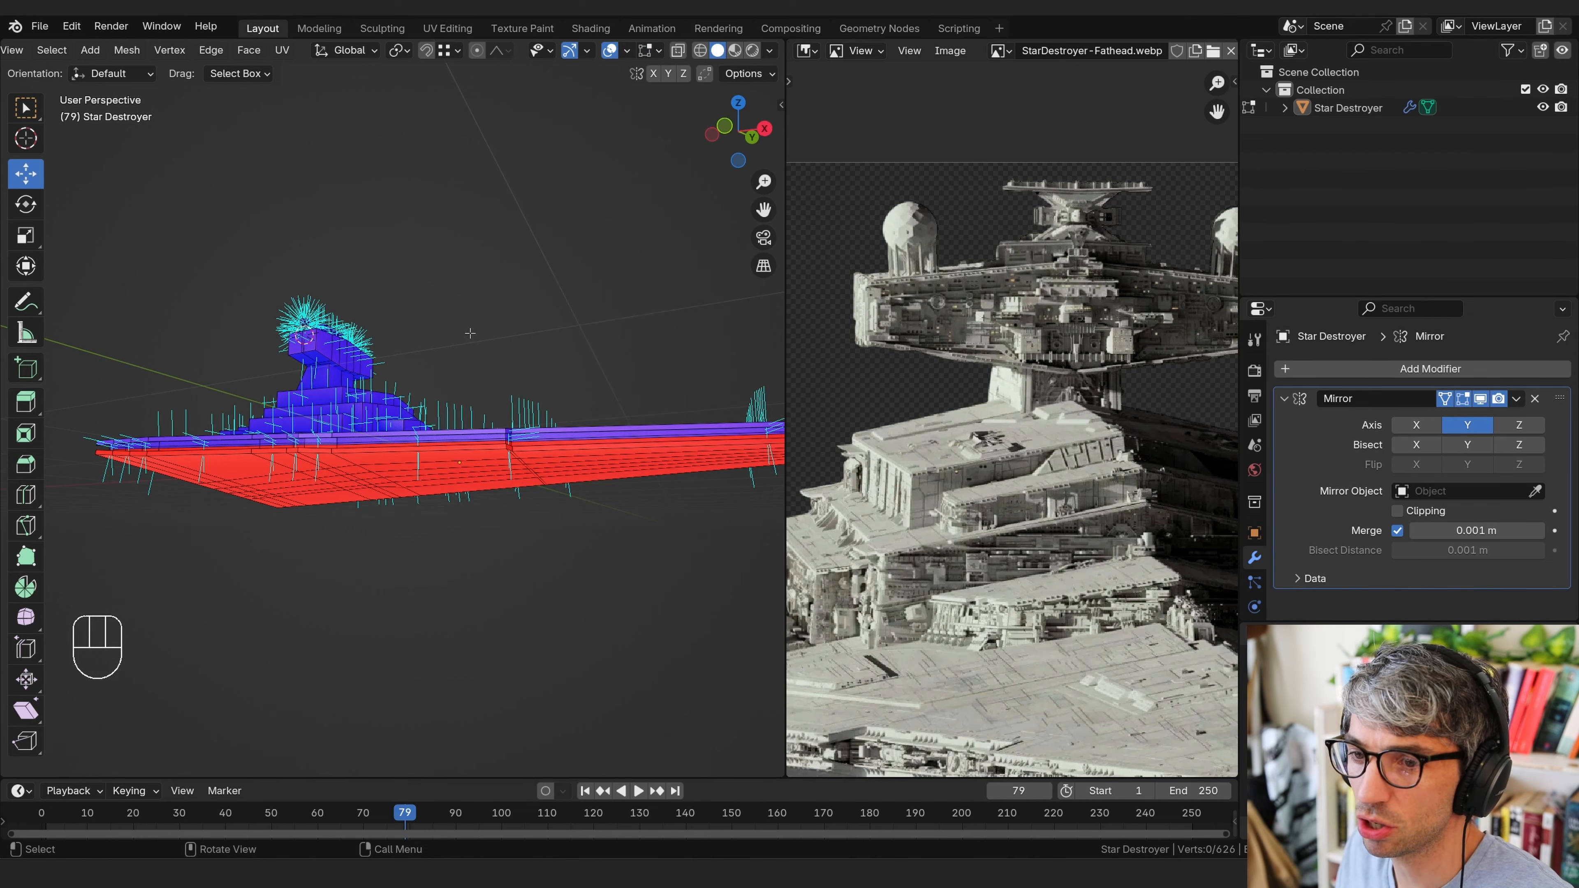
Inspect the hull's face directions from inside and outside, then select the whole mesh and recalculate its normals outside
middle_click_drag(469, 335, 660, 551)
scroll(489, 504, "up", 3)
left_click(445, 536)
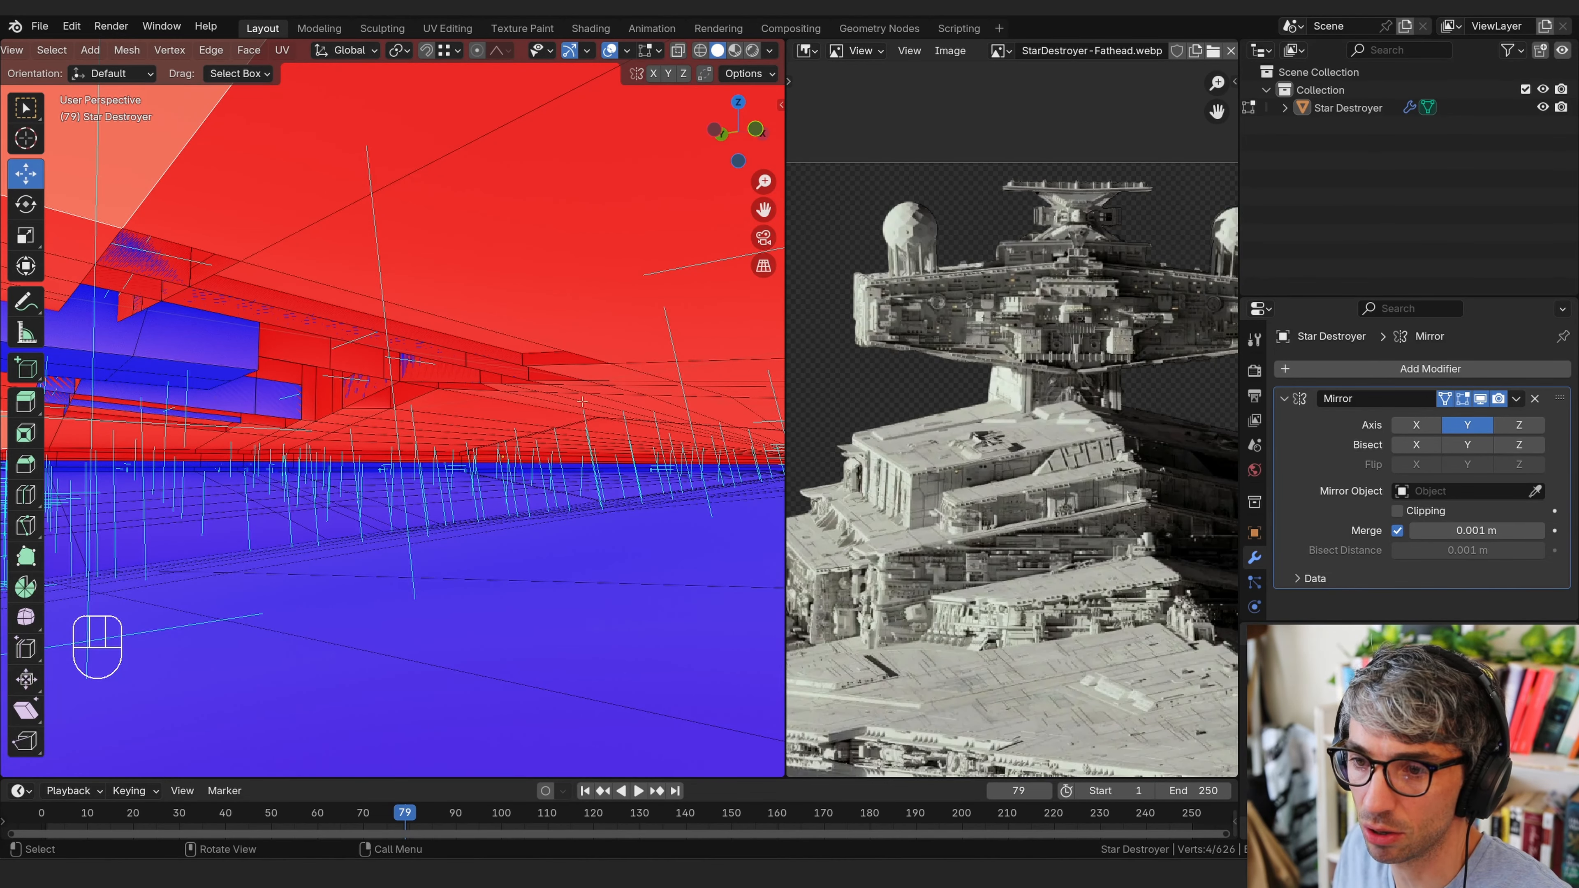
middle_click_drag(582, 401, 469, 492, "ctrl")
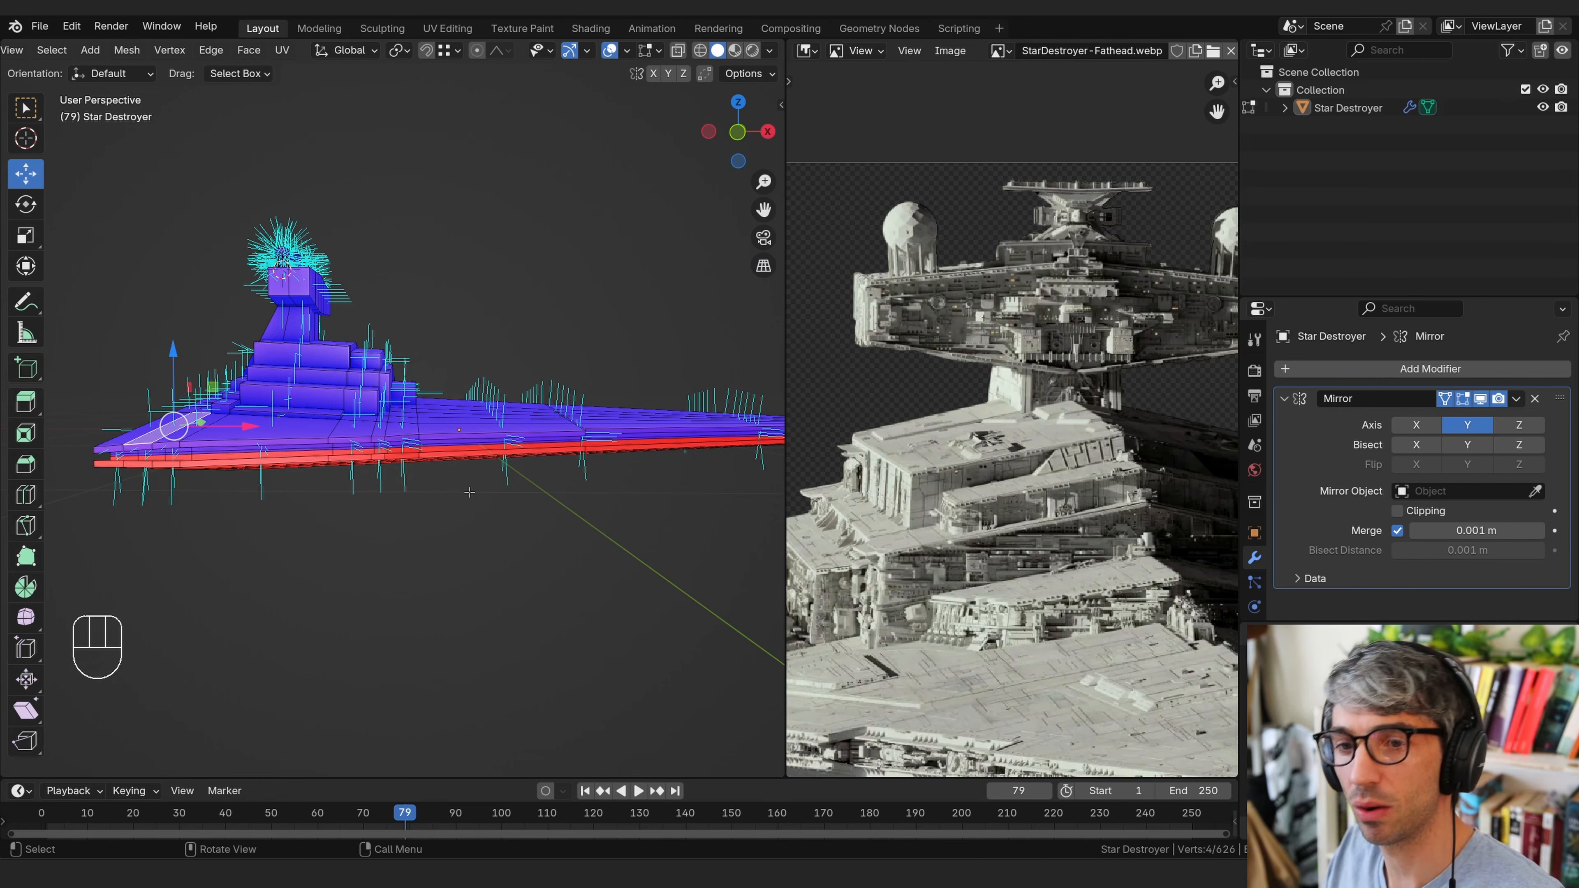
middle_click_drag(638, 423, 295, 83)
key("a")
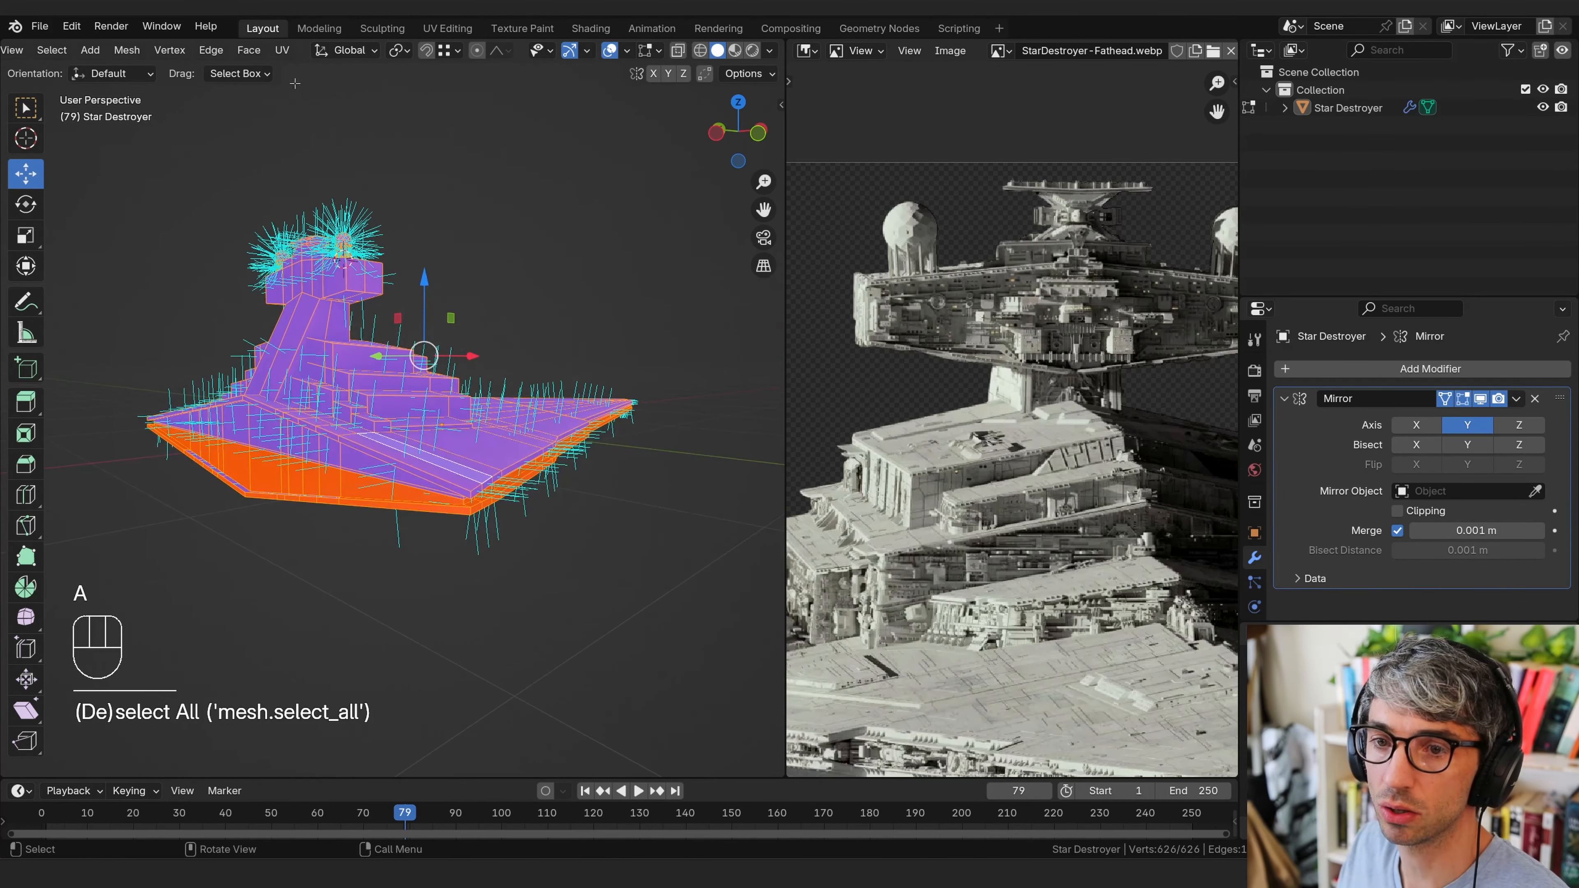
left_click(249, 50)
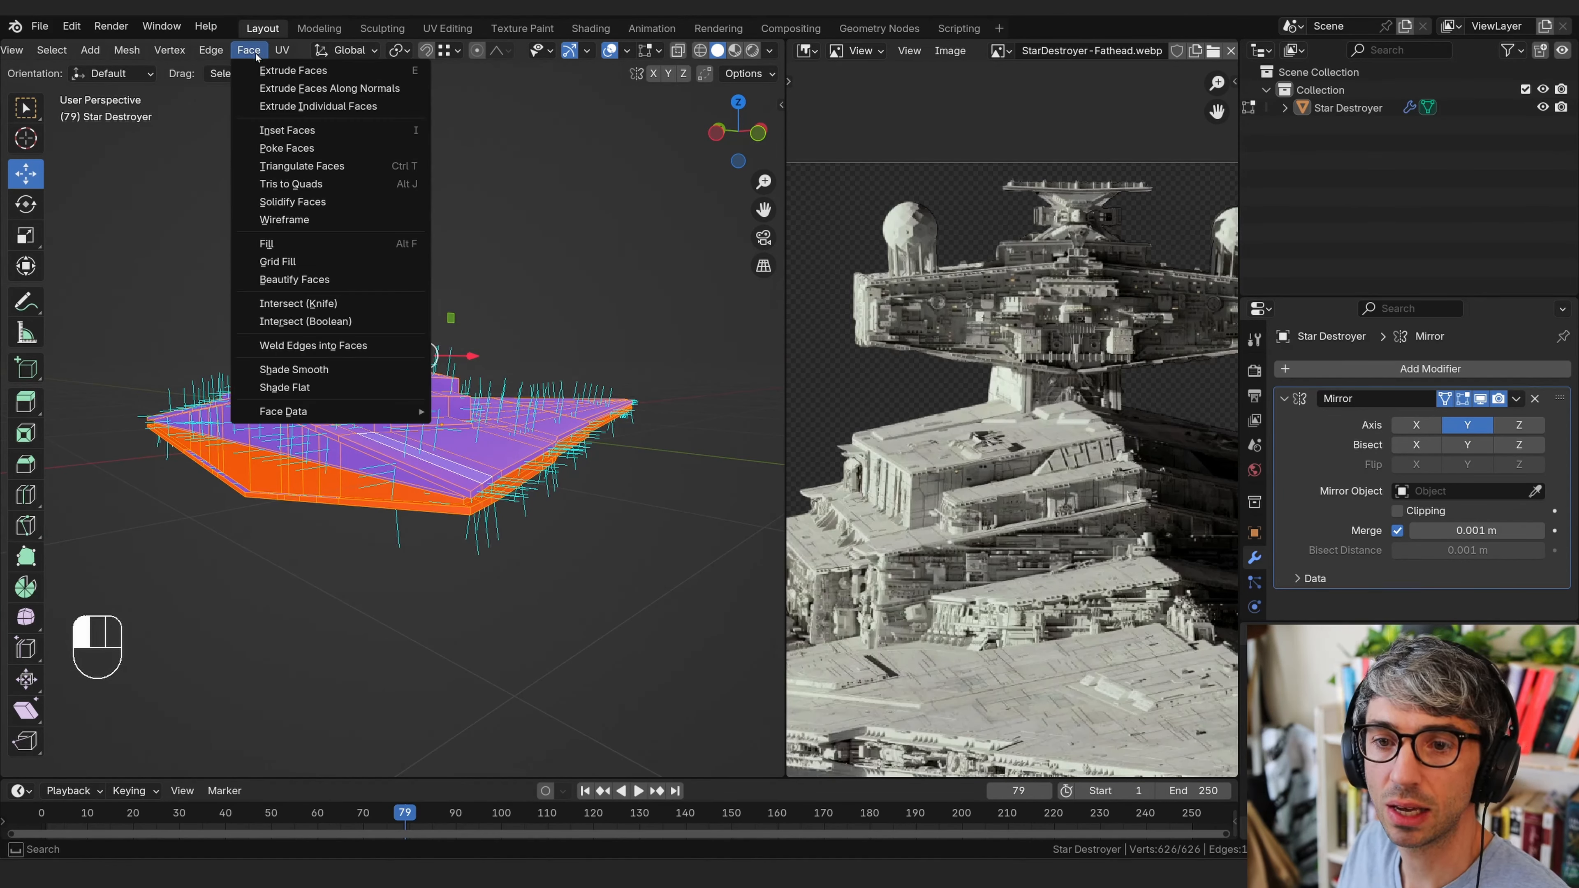
mouse_move(128, 51)
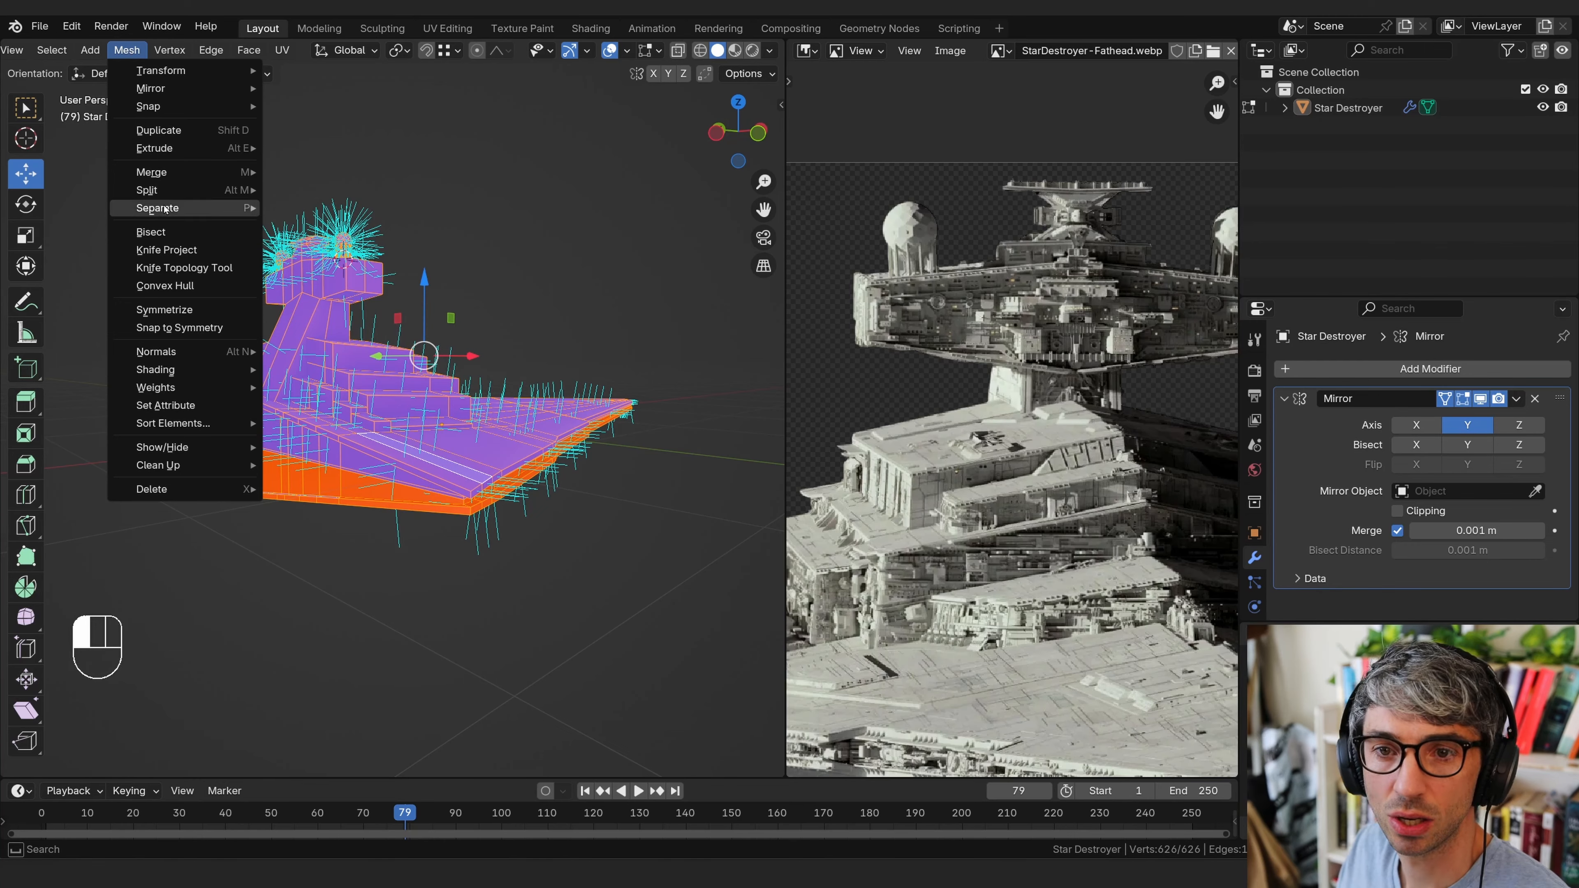
mouse_move(179, 352)
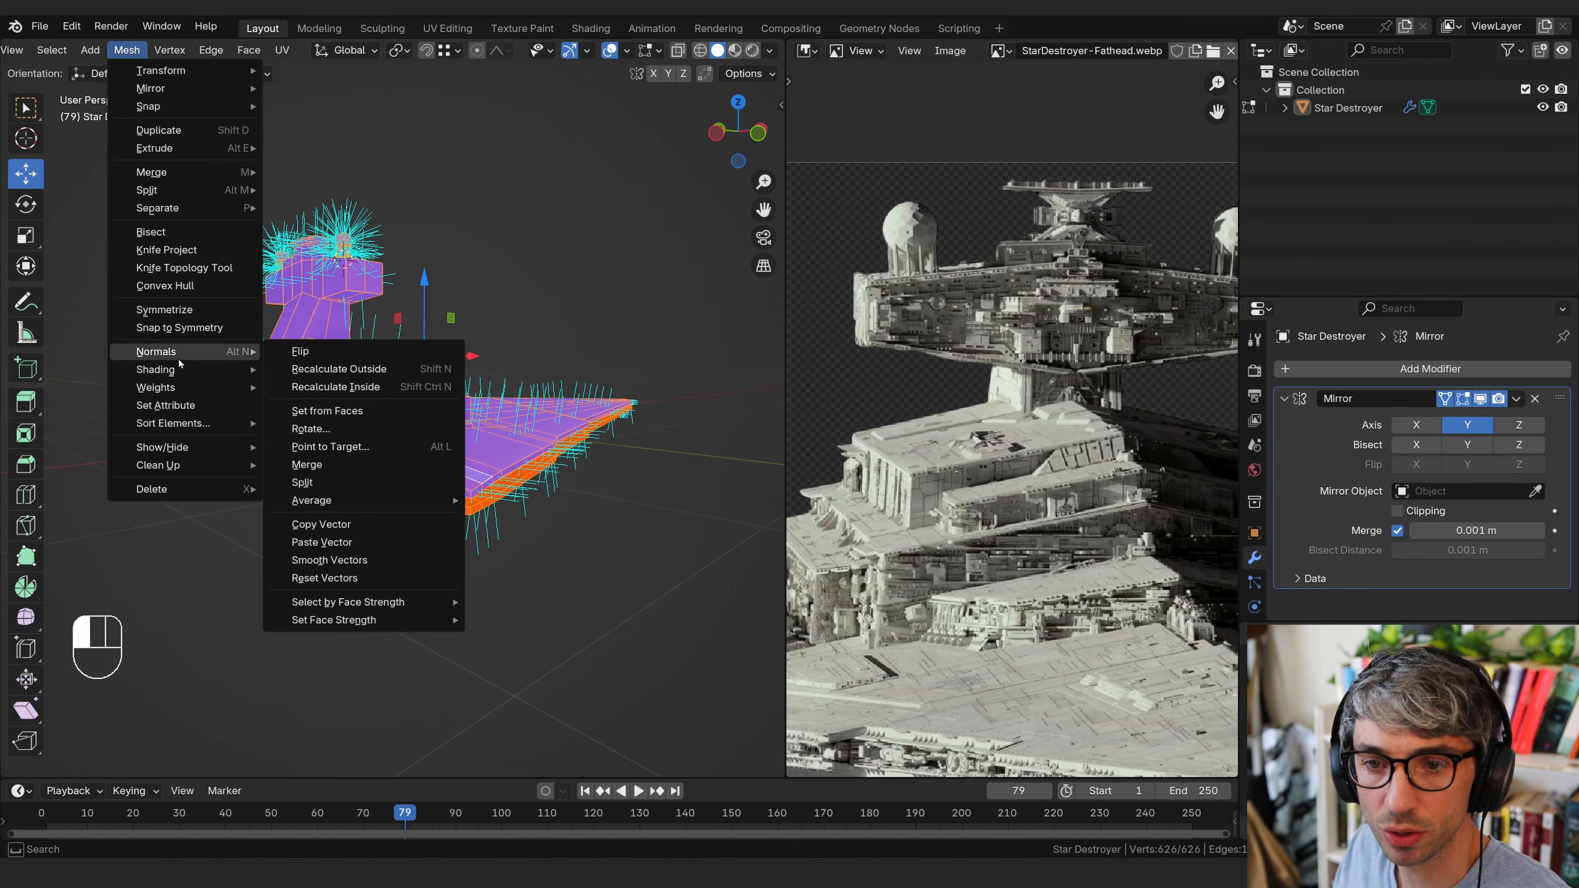
left_click(392, 369)
middle_click_drag(393, 369, 411, 373)
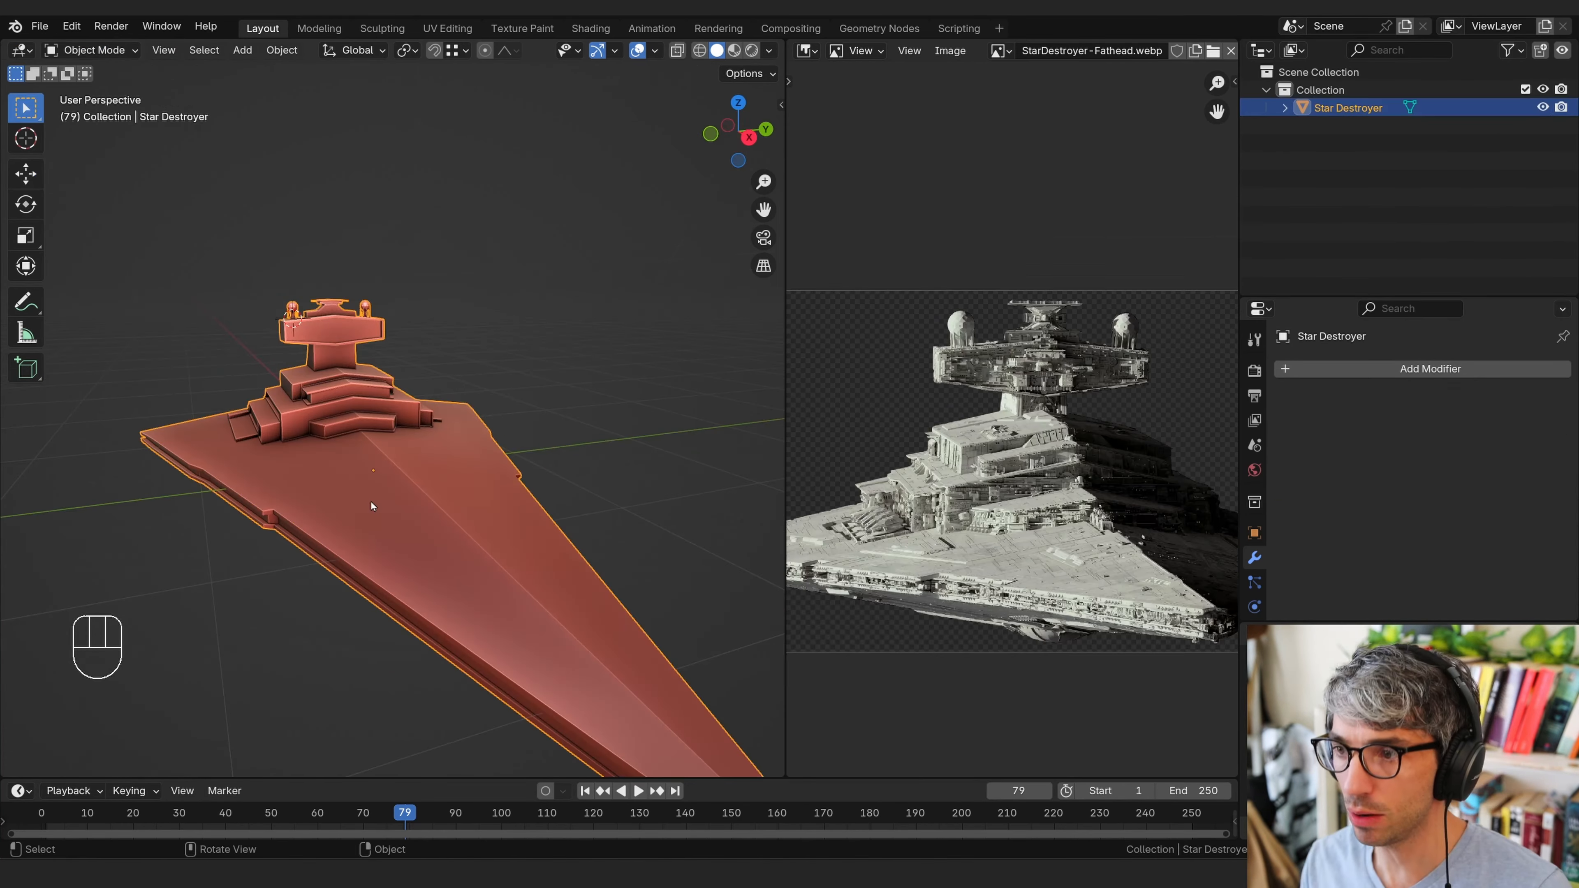
Examine the surface detail around the bridge in the reference image and compare it with the modelled ship
scroll(1203, 331, "up", 3)
scroll(1203, 331, "down", 4)
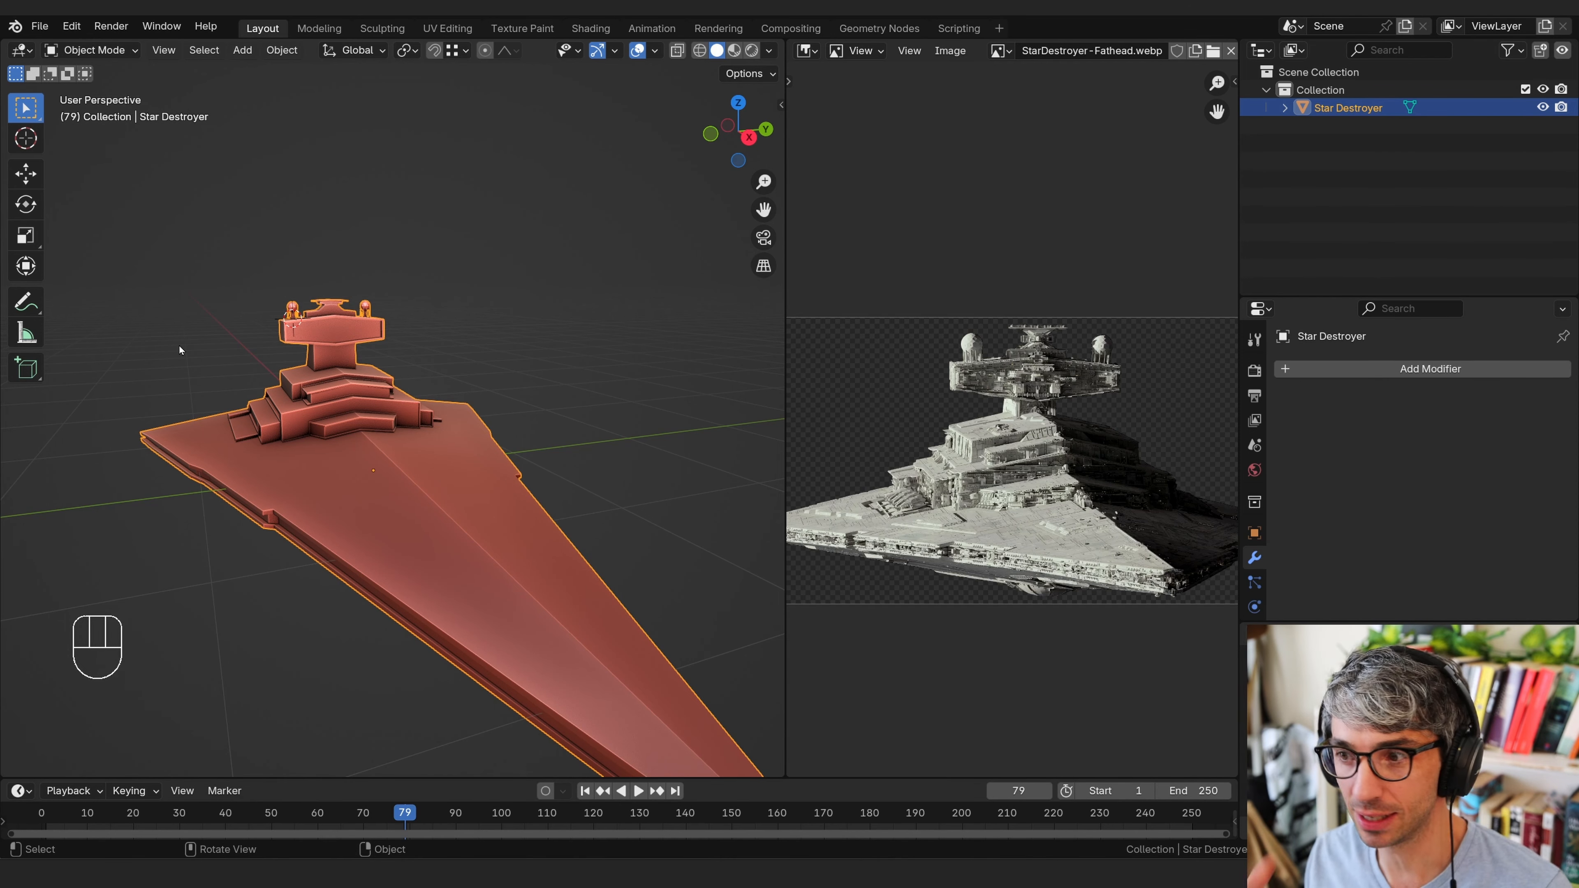
scroll(907, 169, "up", 8)
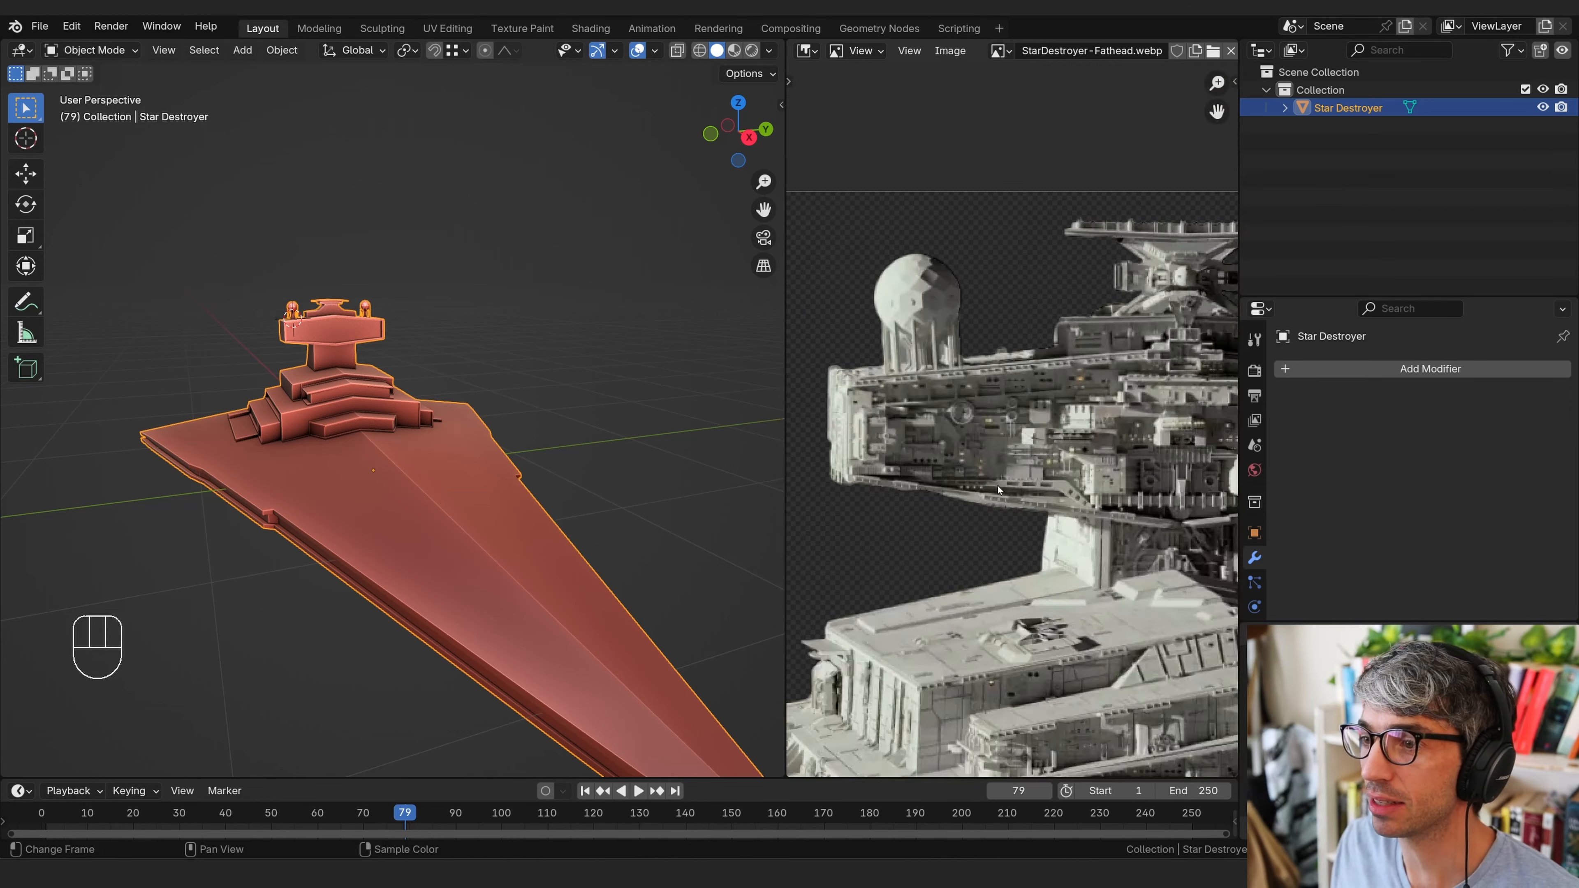
middle_click_drag(1139, 547, 1028, 537)
scroll(1122, 548, "down", 1)
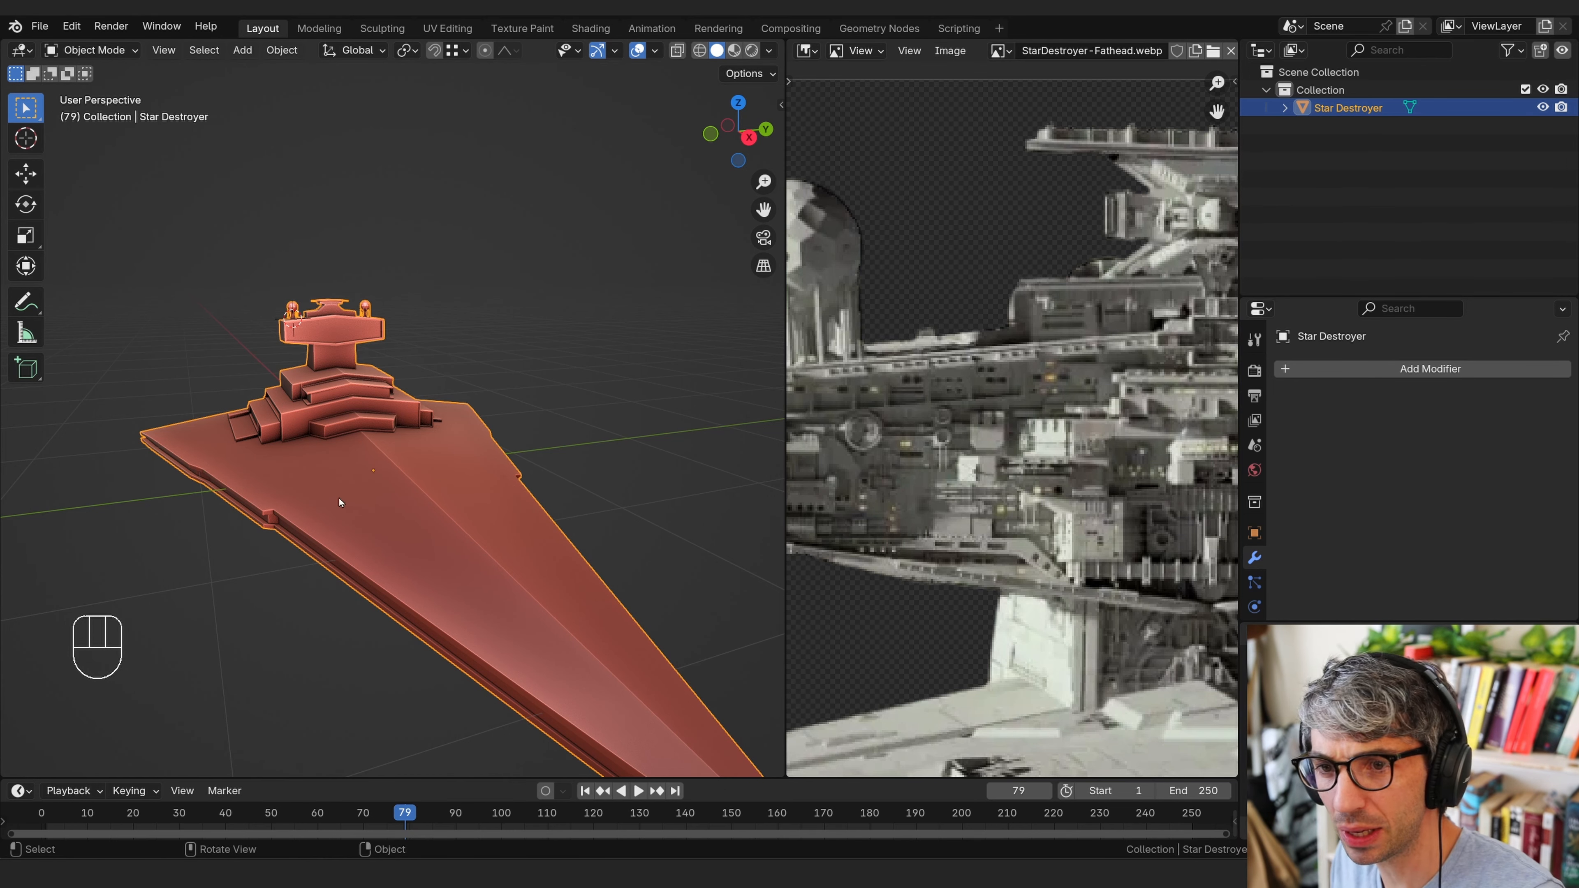
middle_click_drag(339, 497, 396, 547, "shift")
scroll(372, 473, "down", 1)
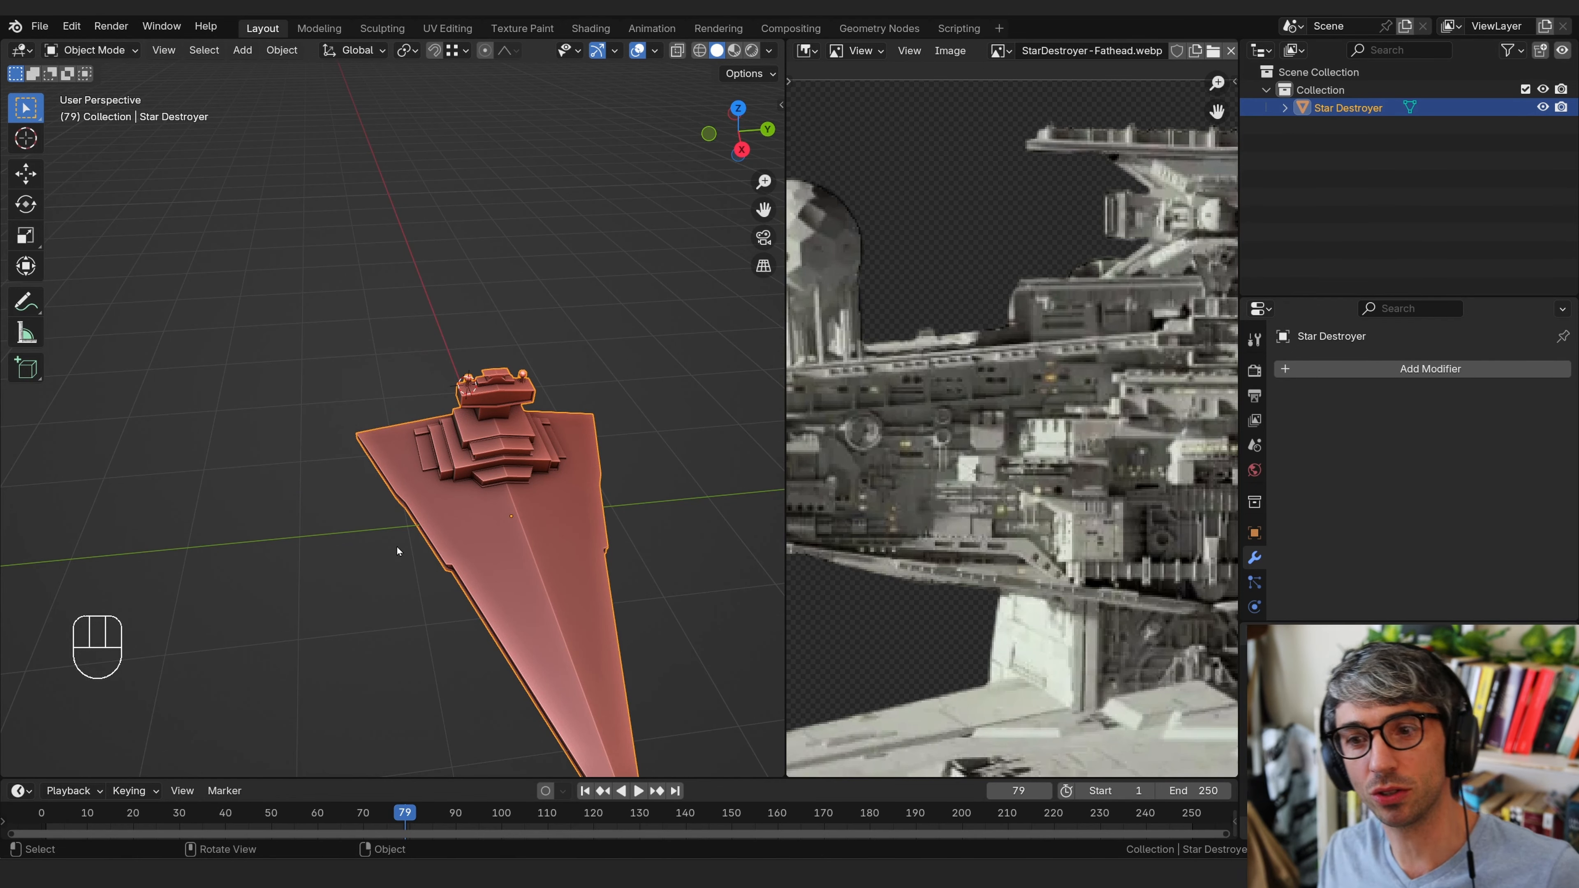
scroll(407, 512, "down", 2)
scroll(511, 585, "up", 3)
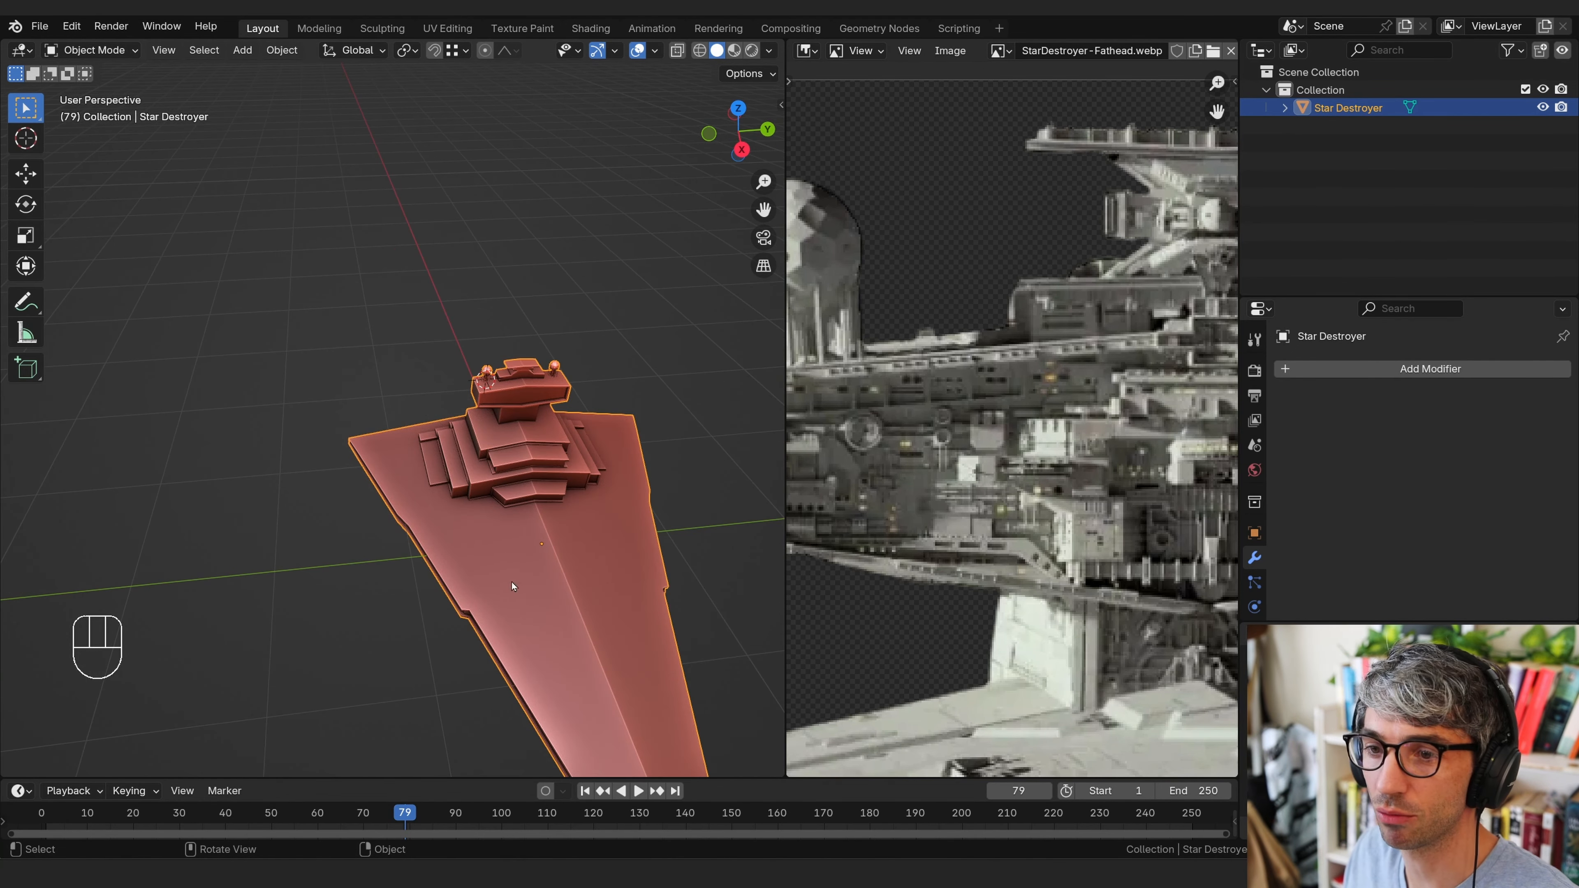
middle_click_drag(511, 585, 497, 534)
middle_click_drag(508, 342, 426, 488, "shift")
Add a plane as a new object and set its X, Y and Z location to 0 m
key("shift+a")
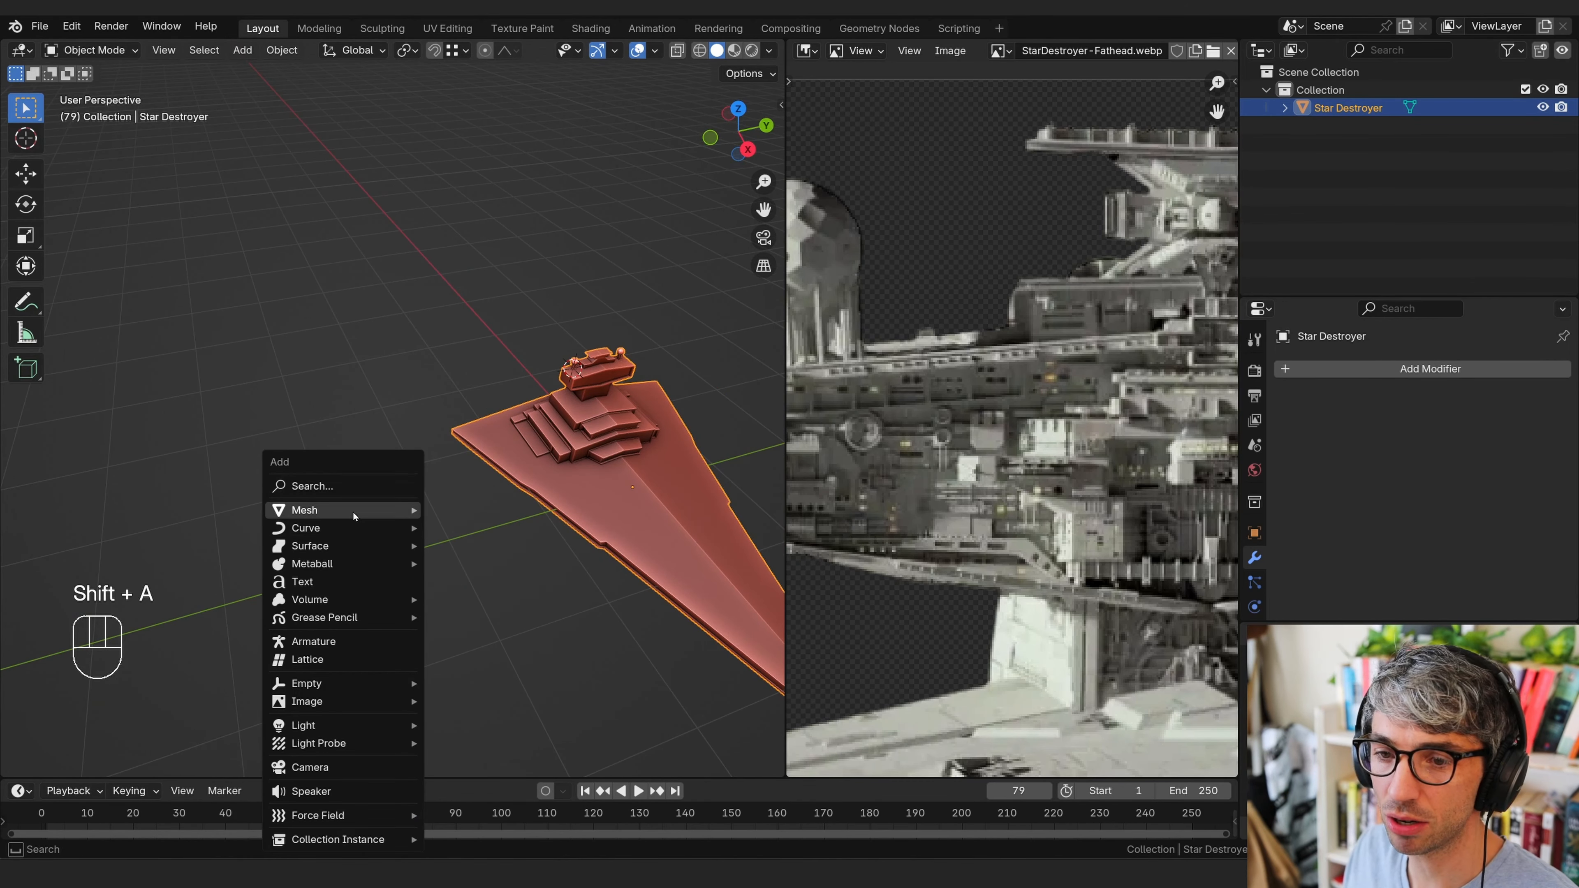
mouse_move(353, 511)
left_click(470, 514)
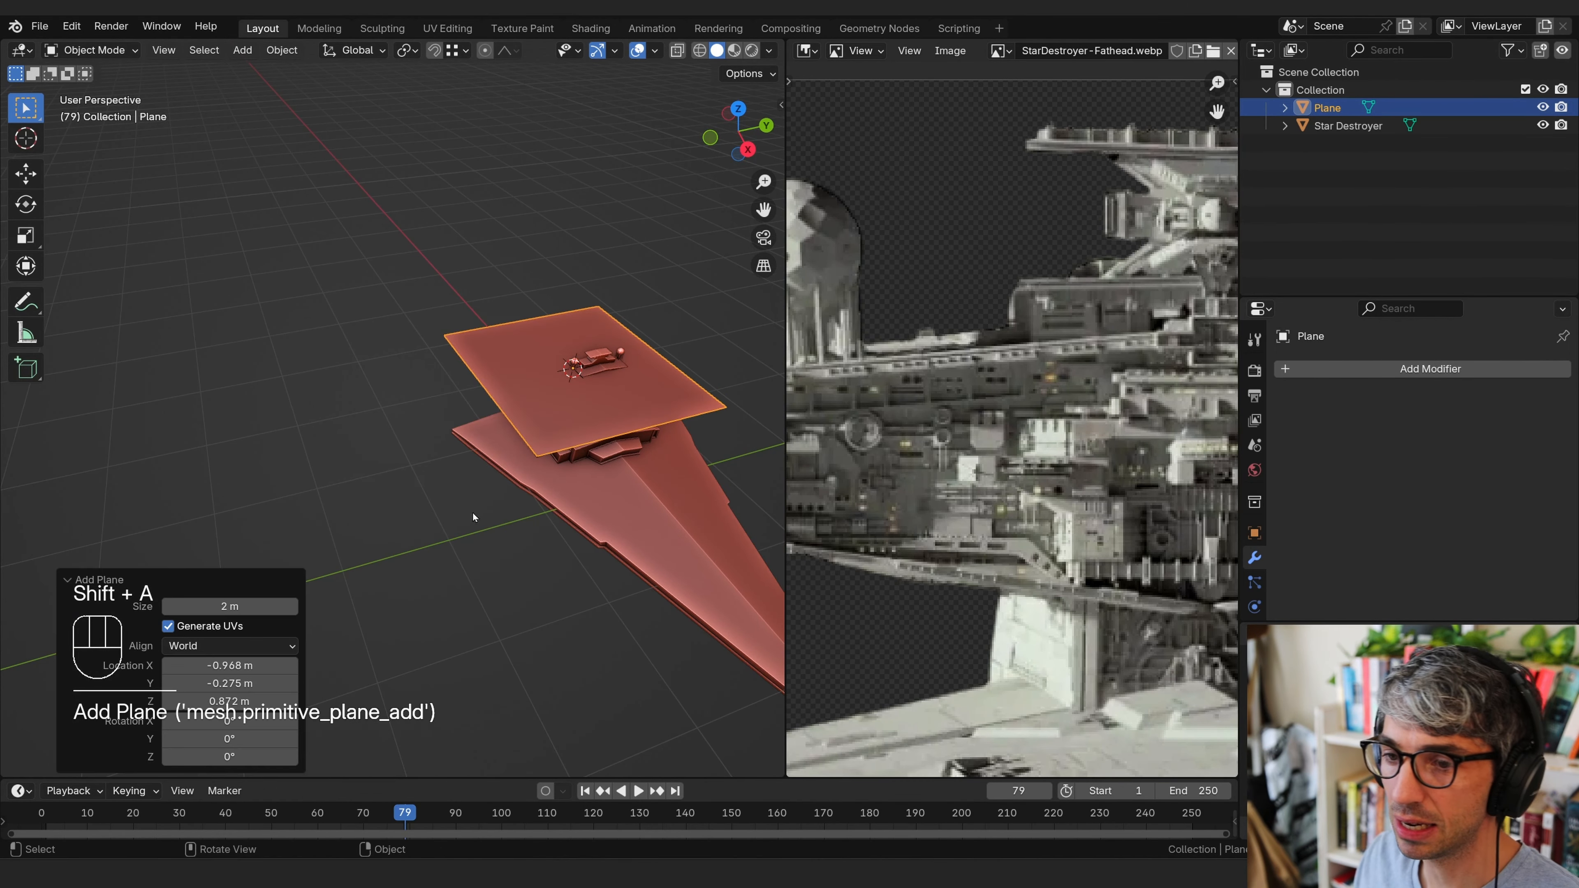
middle_click_drag(473, 512, 544, 404)
key("g")
key("z")
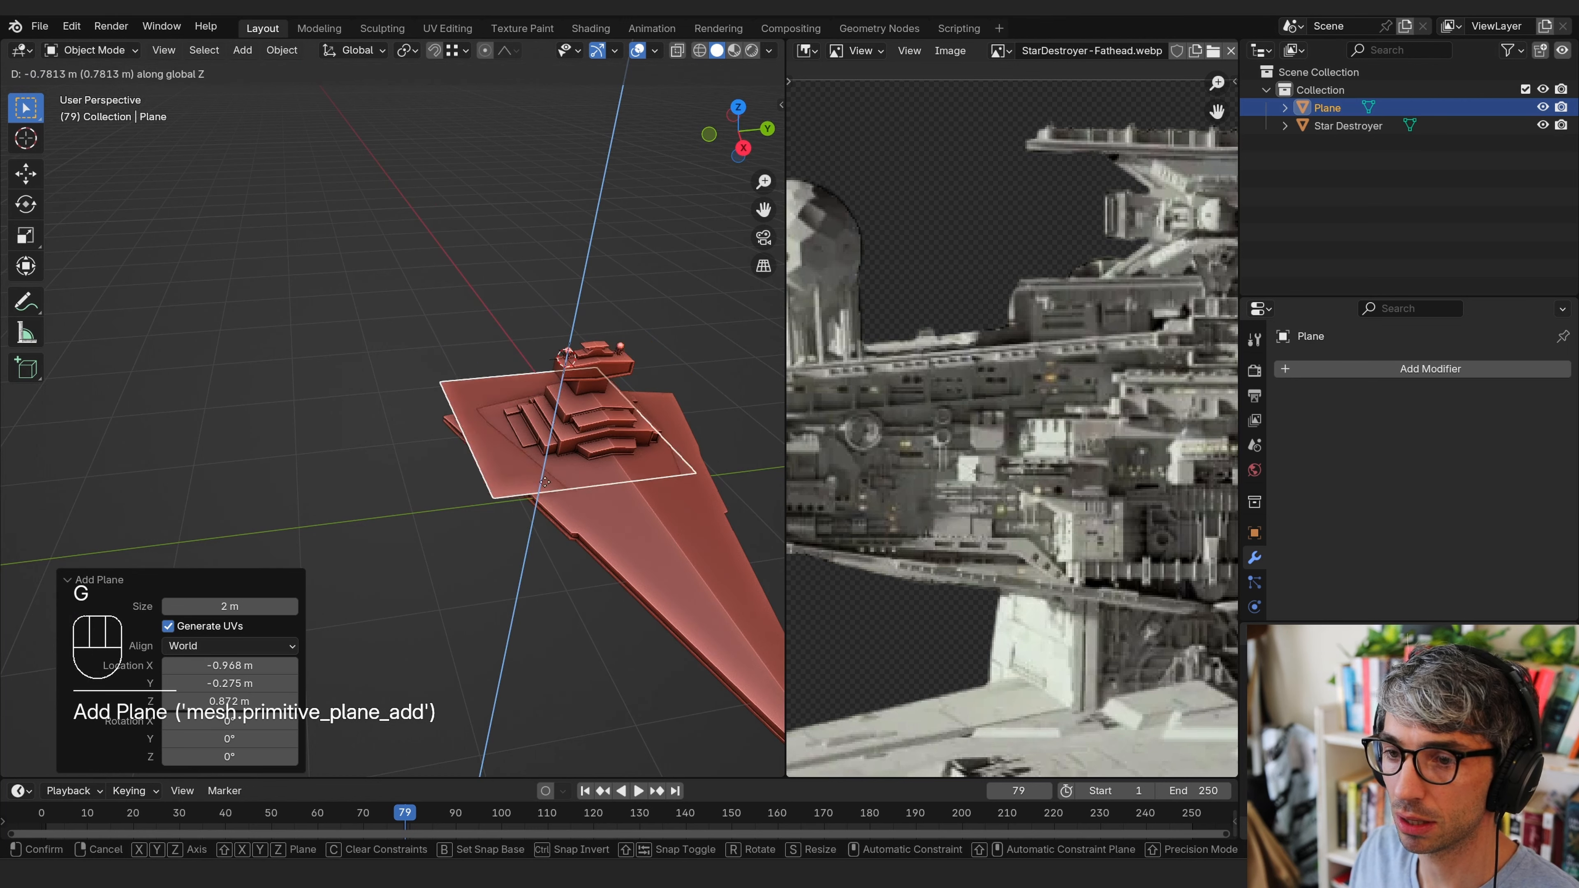
key("Escape")
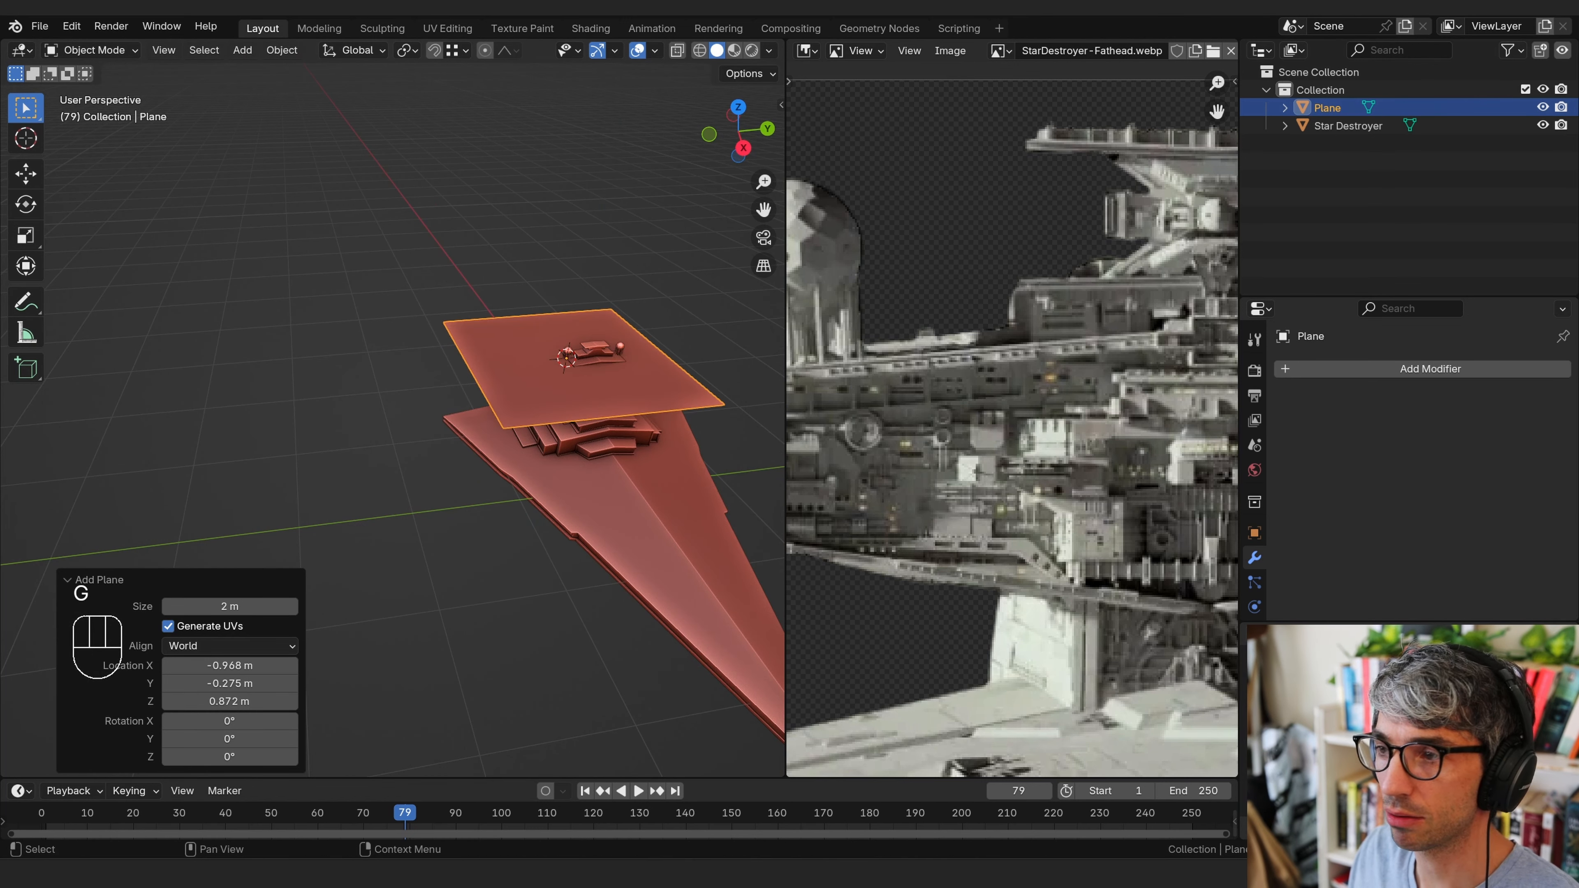
left_click(1253, 533)
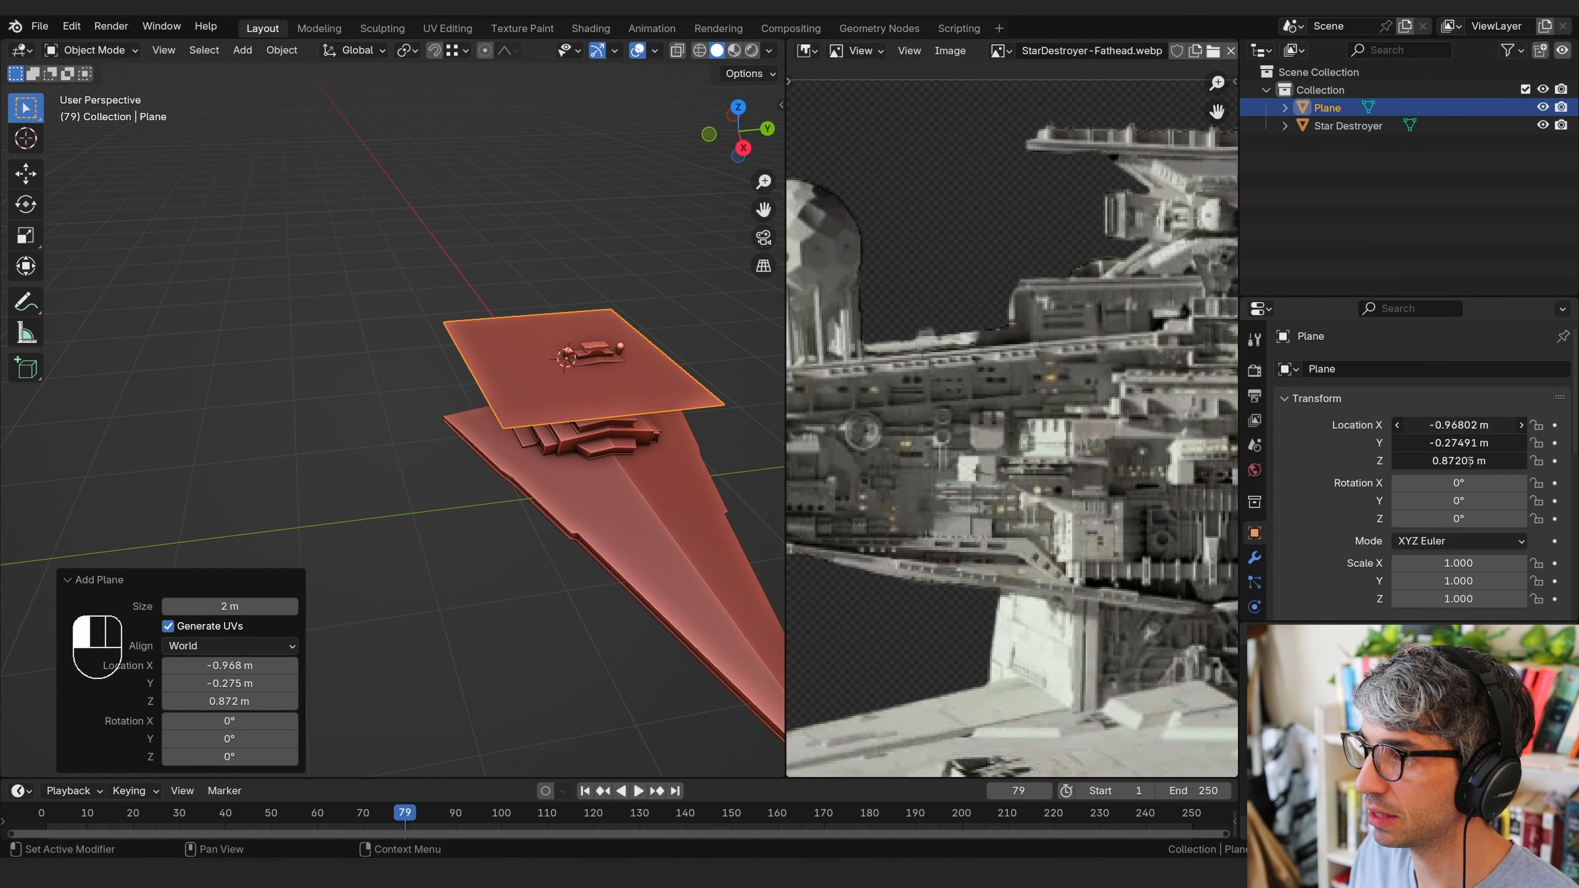
key("Return")
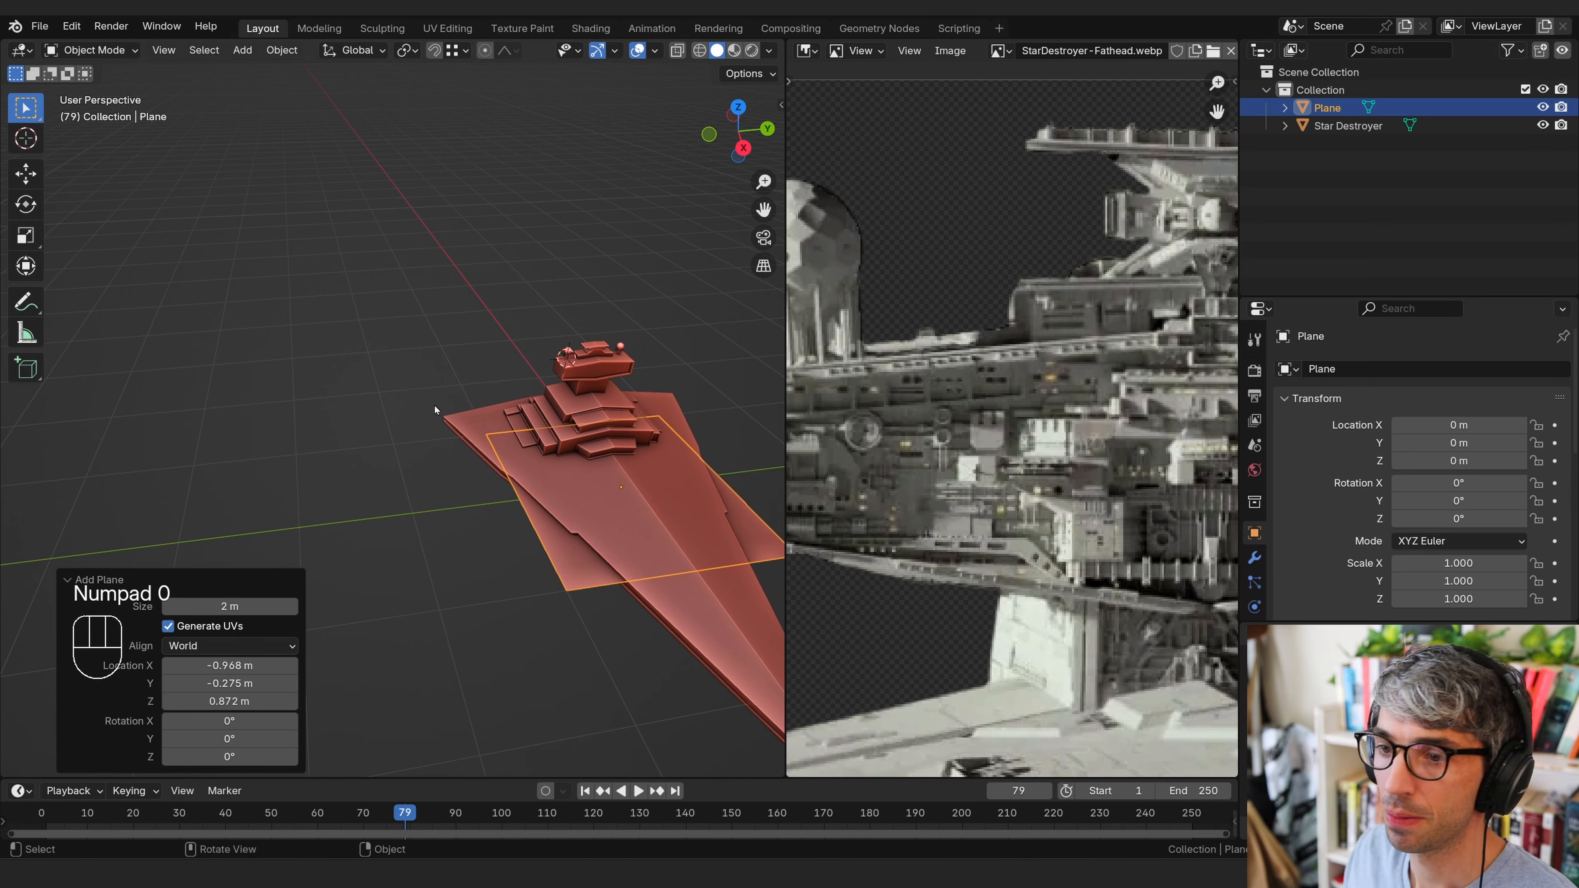
Move the plane along Y to about -3.83 m, away from the ship, and enter Edit Mode on it
middle_click_drag(435, 410, 689, 470)
key("g")
left_click(329, 514)
middle_click_drag(329, 514, 480, 420, "shift")
scroll(536, 412, "up", 3)
key("Tab")
middle_click_drag(479, 420, 436, 413)
scroll(399, 455, "up", 1)
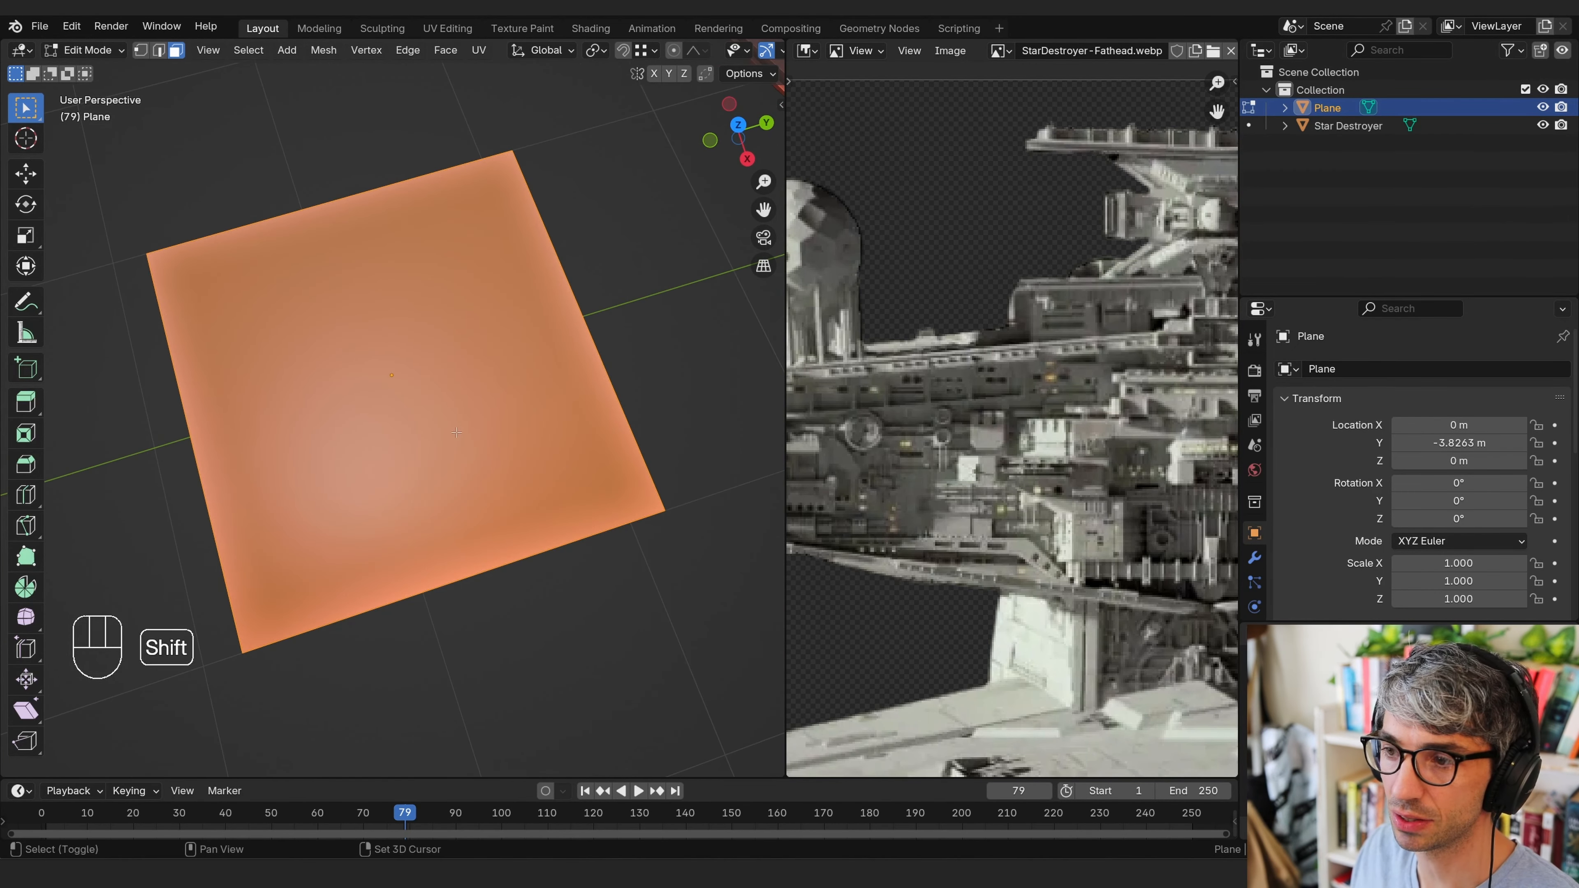
key("shift+a")
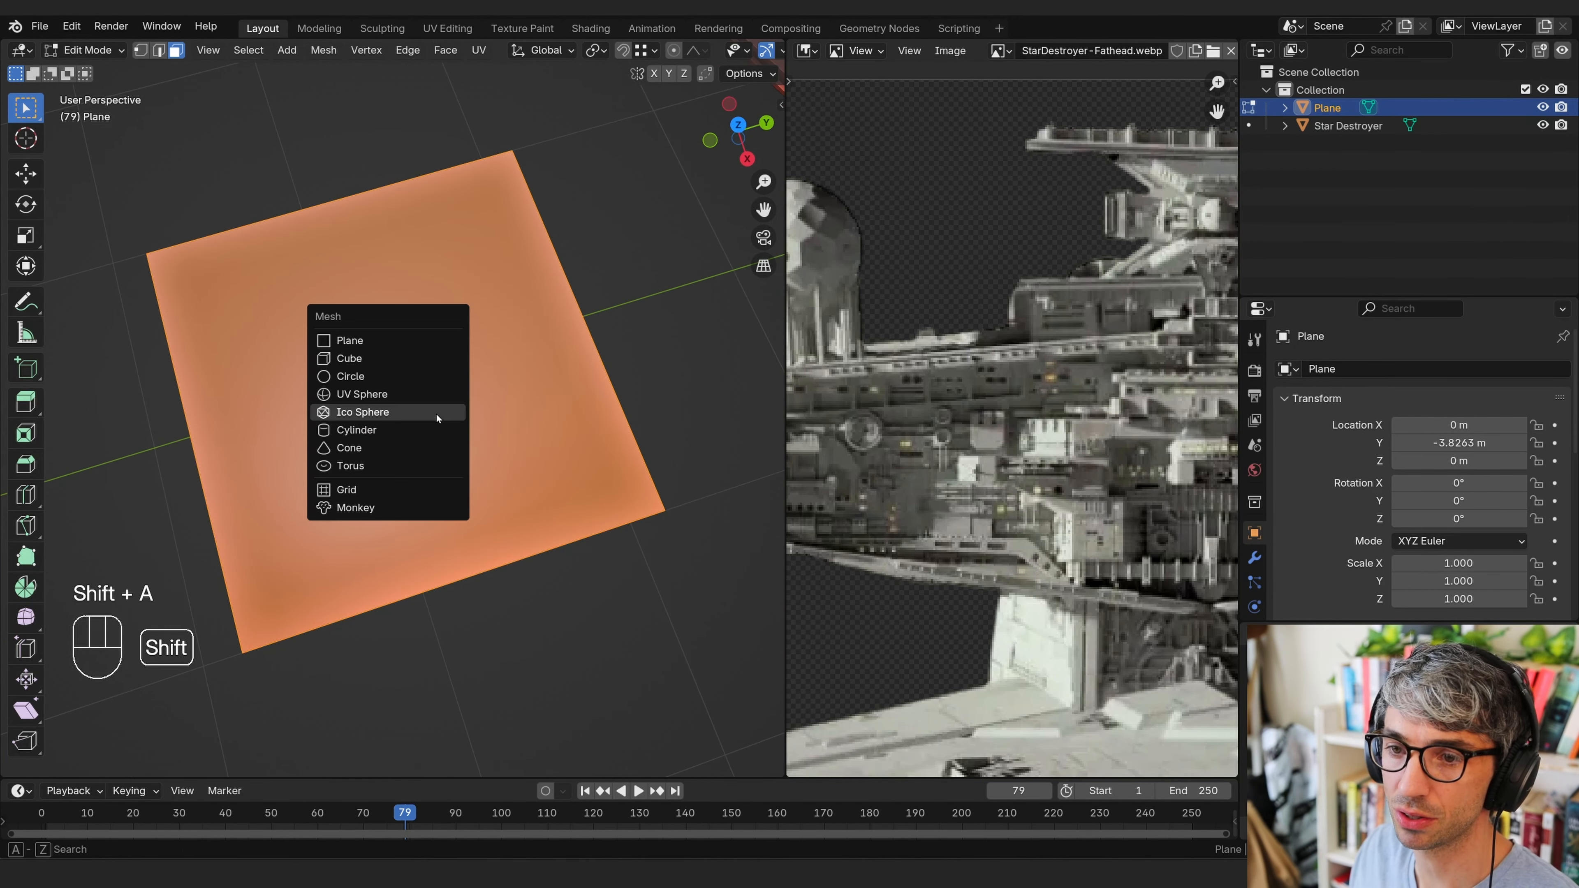
left_click(356, 360)
key("s")
right_click(599, 456)
middle_click_drag(609, 455, 563, 429)
key("ctrl+z")
Snap the 3D cursor to the selected plane face and add a cube there within the same mesh
key("shift+s")
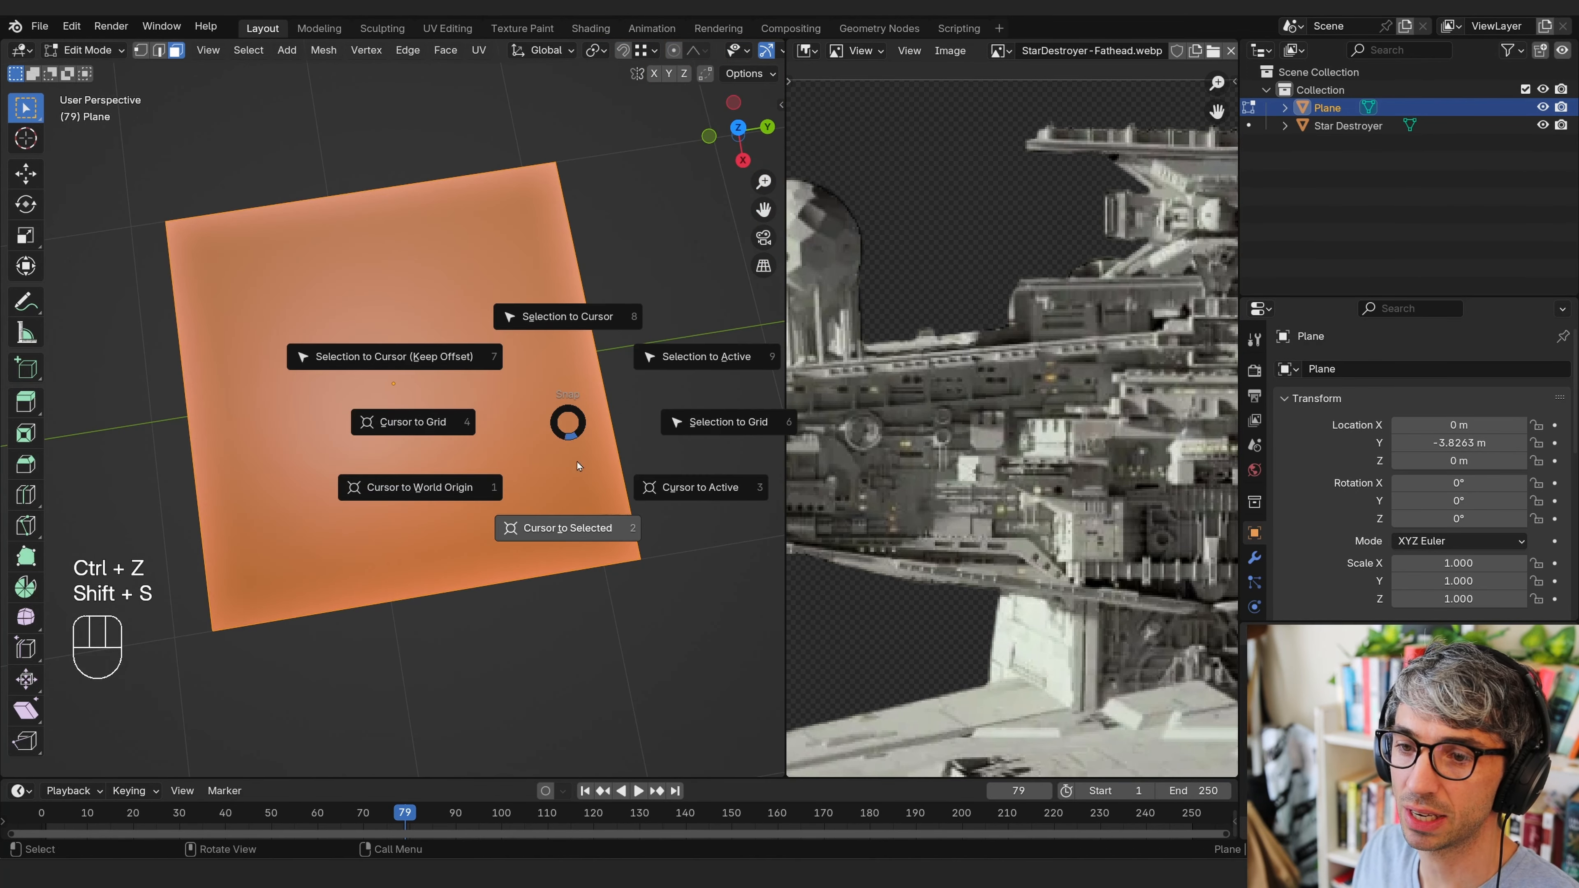
left_click(584, 525)
middle_click_drag(584, 521, 513, 379)
key("shift+a")
left_click(417, 405)
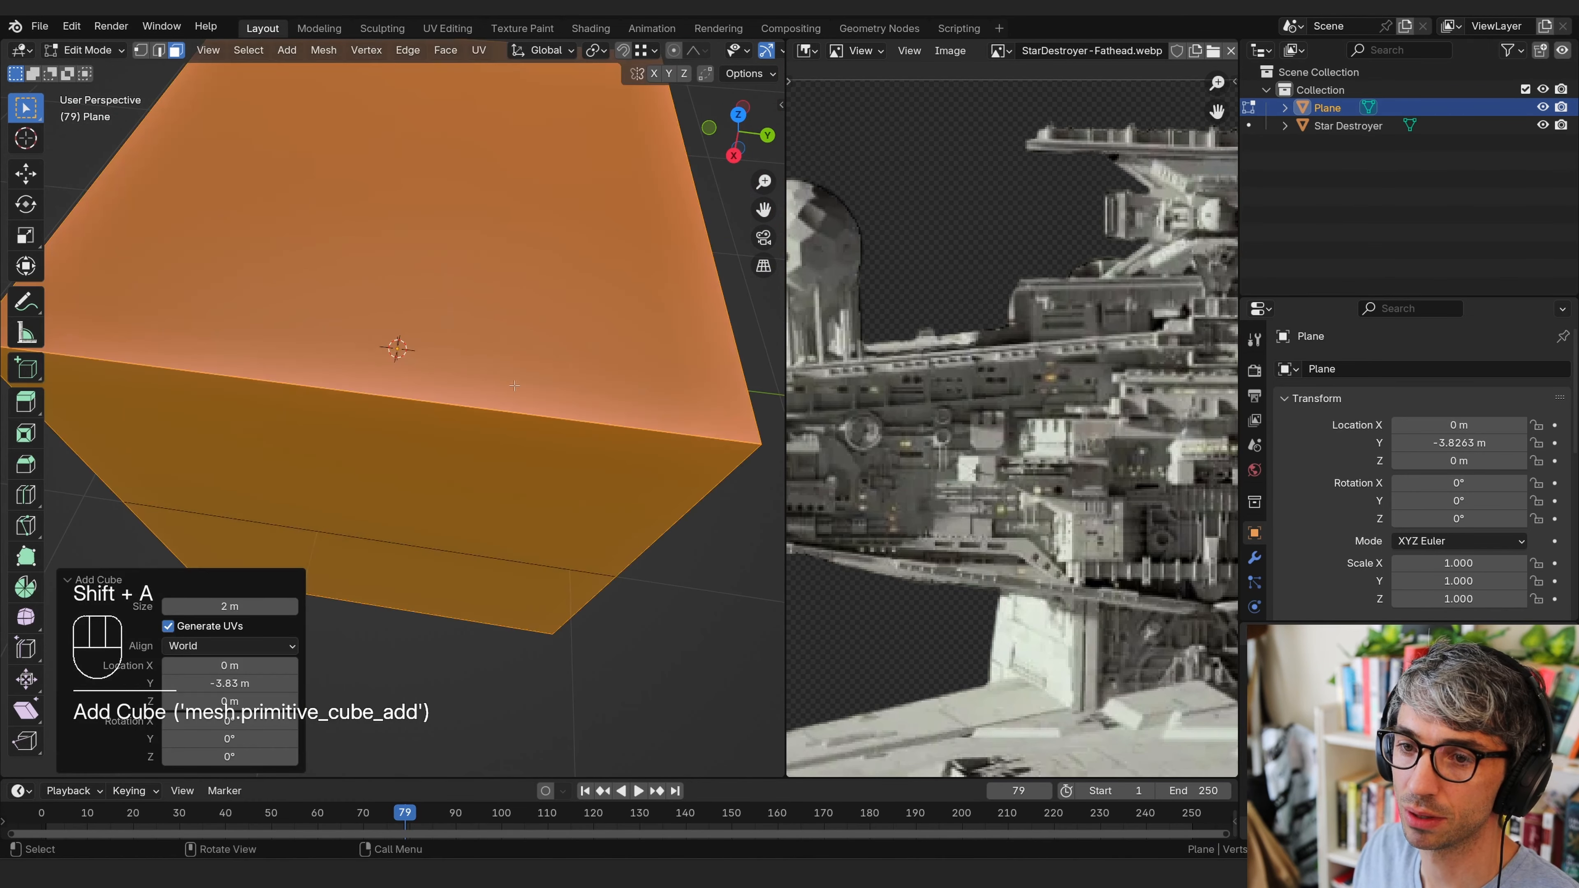
Scale the new cube down uniformly to 0.050 at the plane's center
middle_click_drag(417, 404, 627, 510)
key("s")
left_click(408, 398)
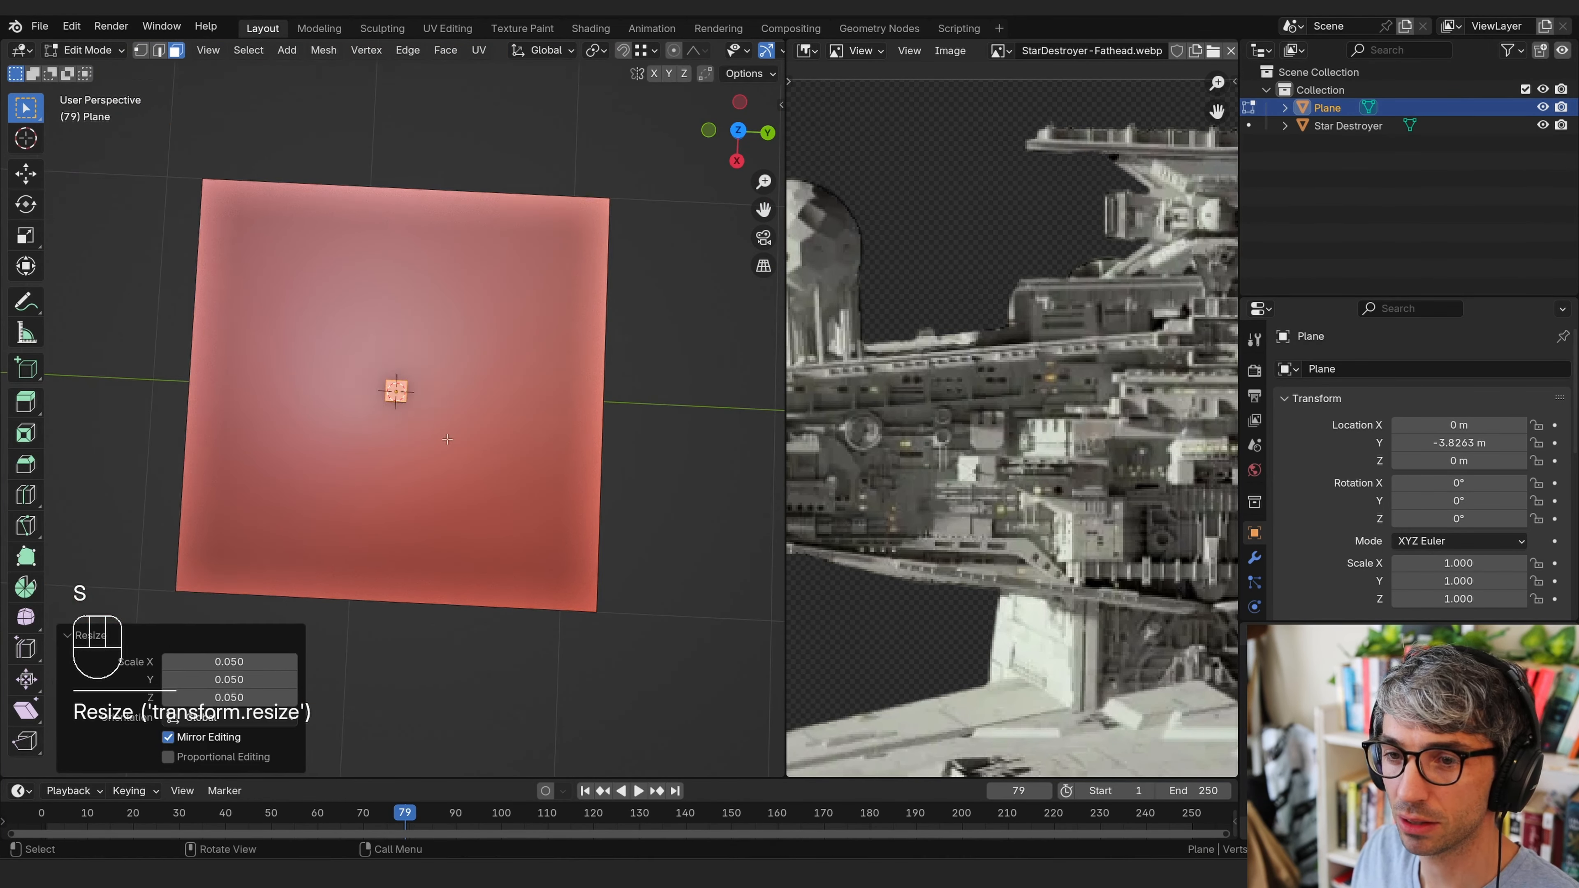
Raise the small cube along Z so that it stands on the plane
scroll(473, 475, "up", 3)
middle_click_drag(472, 475, 427, 252, "shift")
key("g")
key("z")
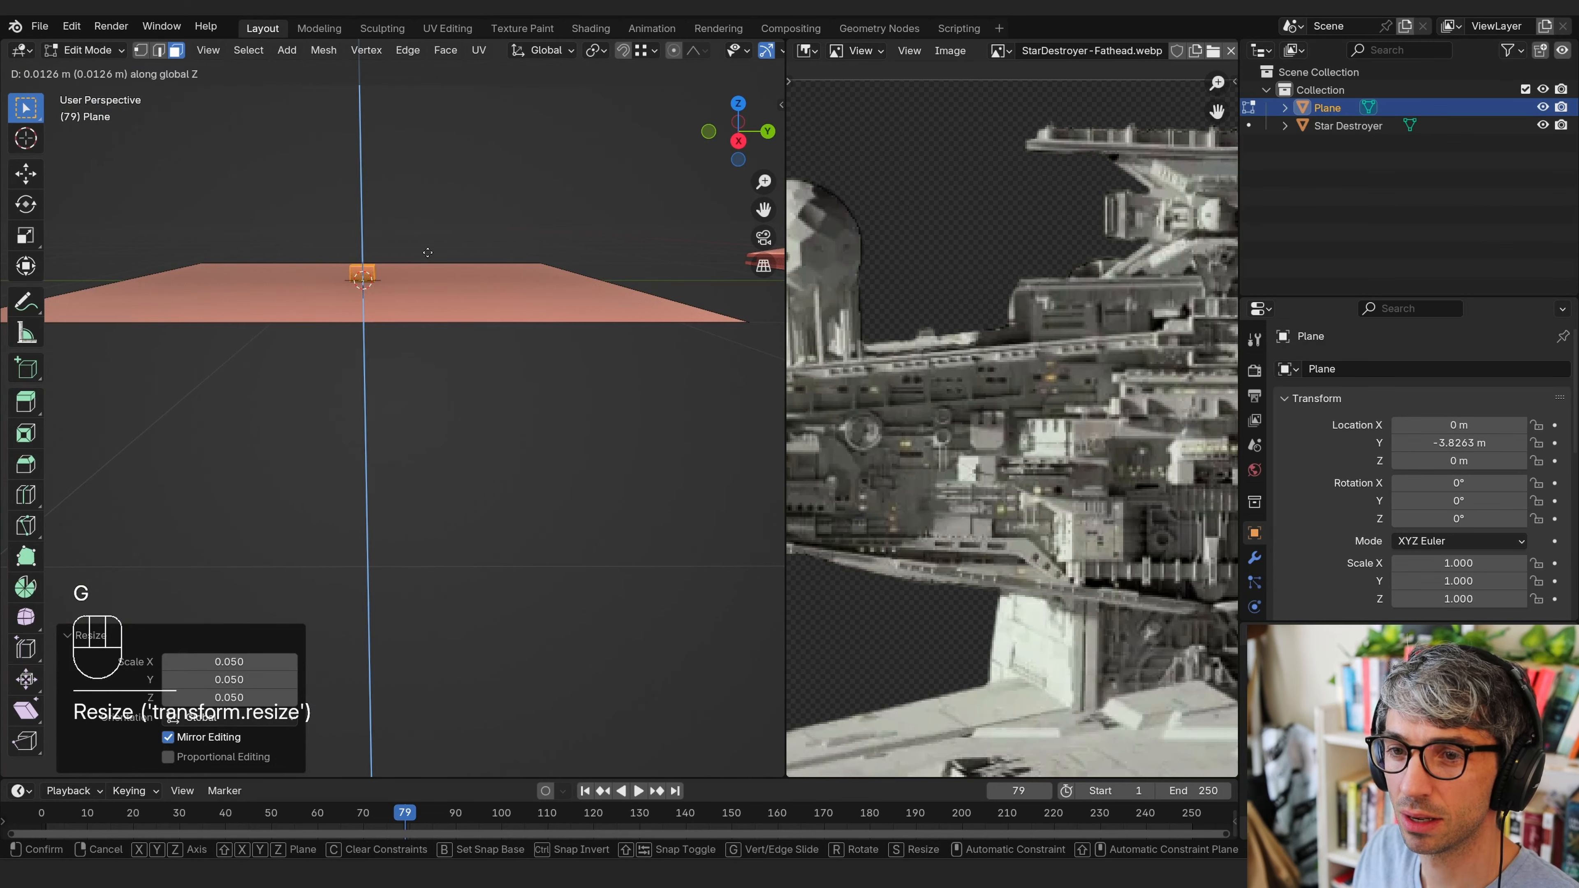
left_click(429, 247)
Inset the top face of the small cube by about 0.015 m
scroll(429, 247, "up", 2)
middle_click_drag(373, 187, 470, 463, "shift")
scroll(433, 279, "up", 2)
left_click(437, 384)
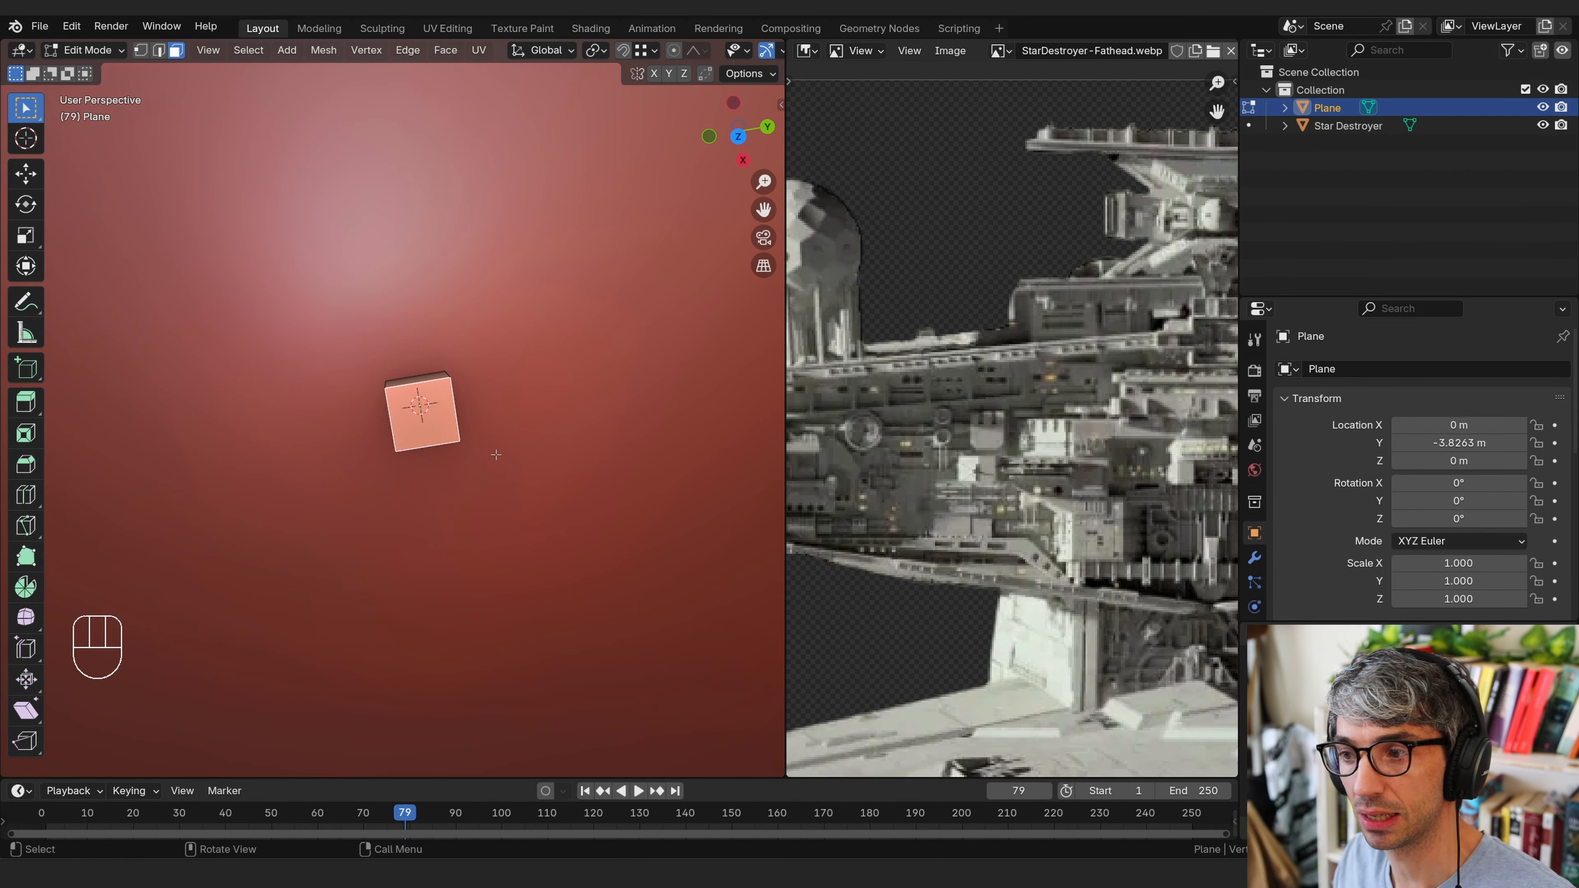
middle_click_drag(450, 428, 492, 368)
key("a")
left_click(420, 306)
key("i")
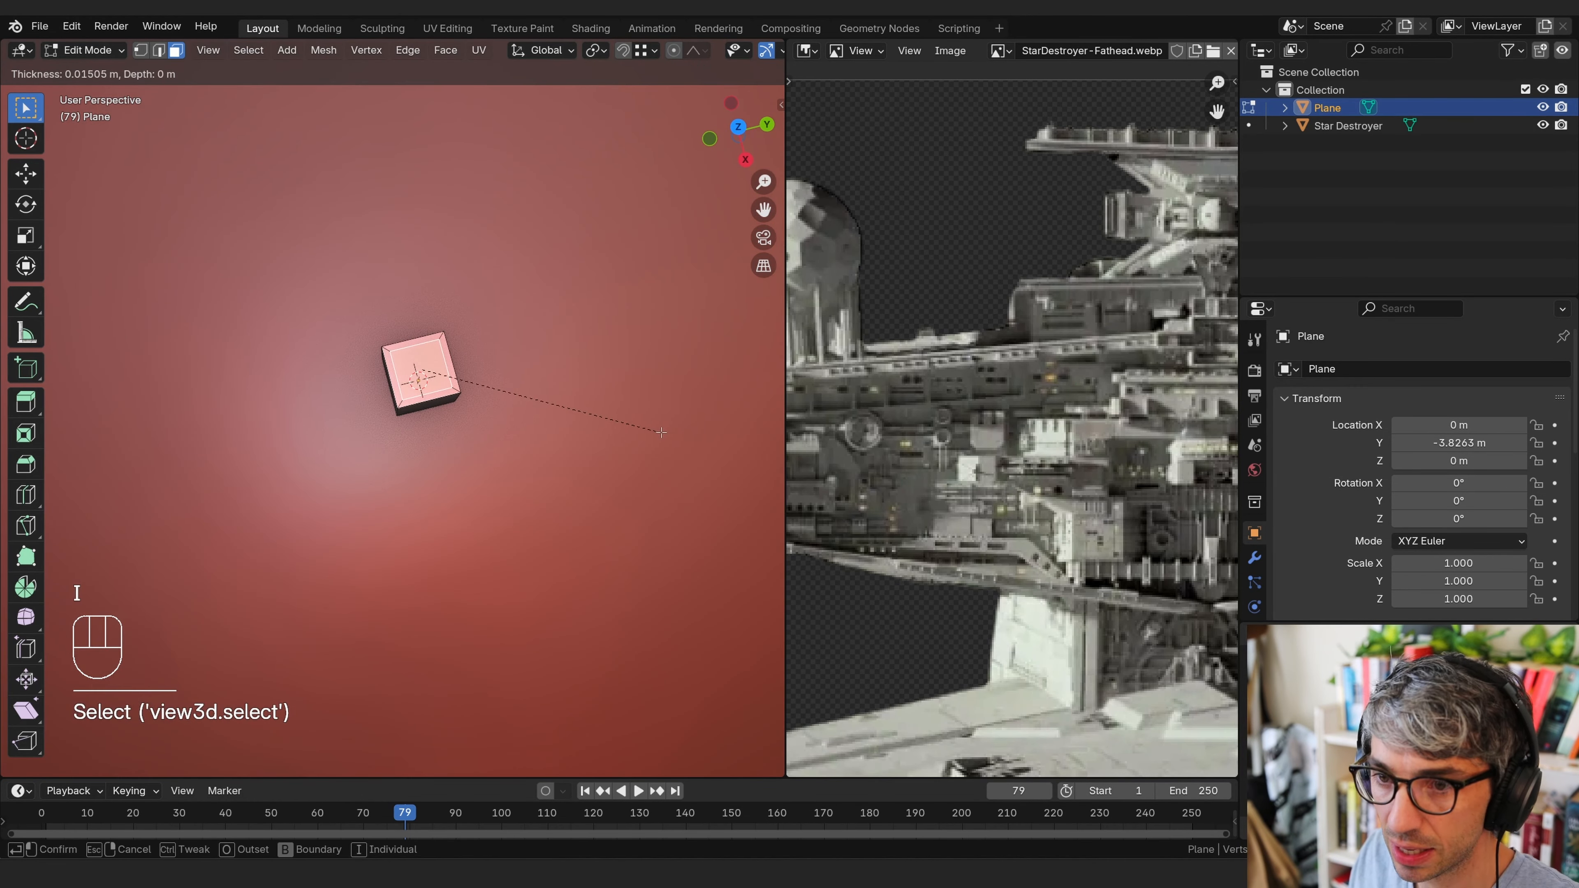
left_click(662, 435)
Extrude the inset face to recess it into the cube and extrude it again inward at scale 0.674
middle_click_drag(663, 435, 501, 298)
key("e")
left_click(630, 298)
key("e")
key("s")
left_click(568, 409)
Extrude the center face upward out of the recess and taper its tip to scale 0.270
key("e")
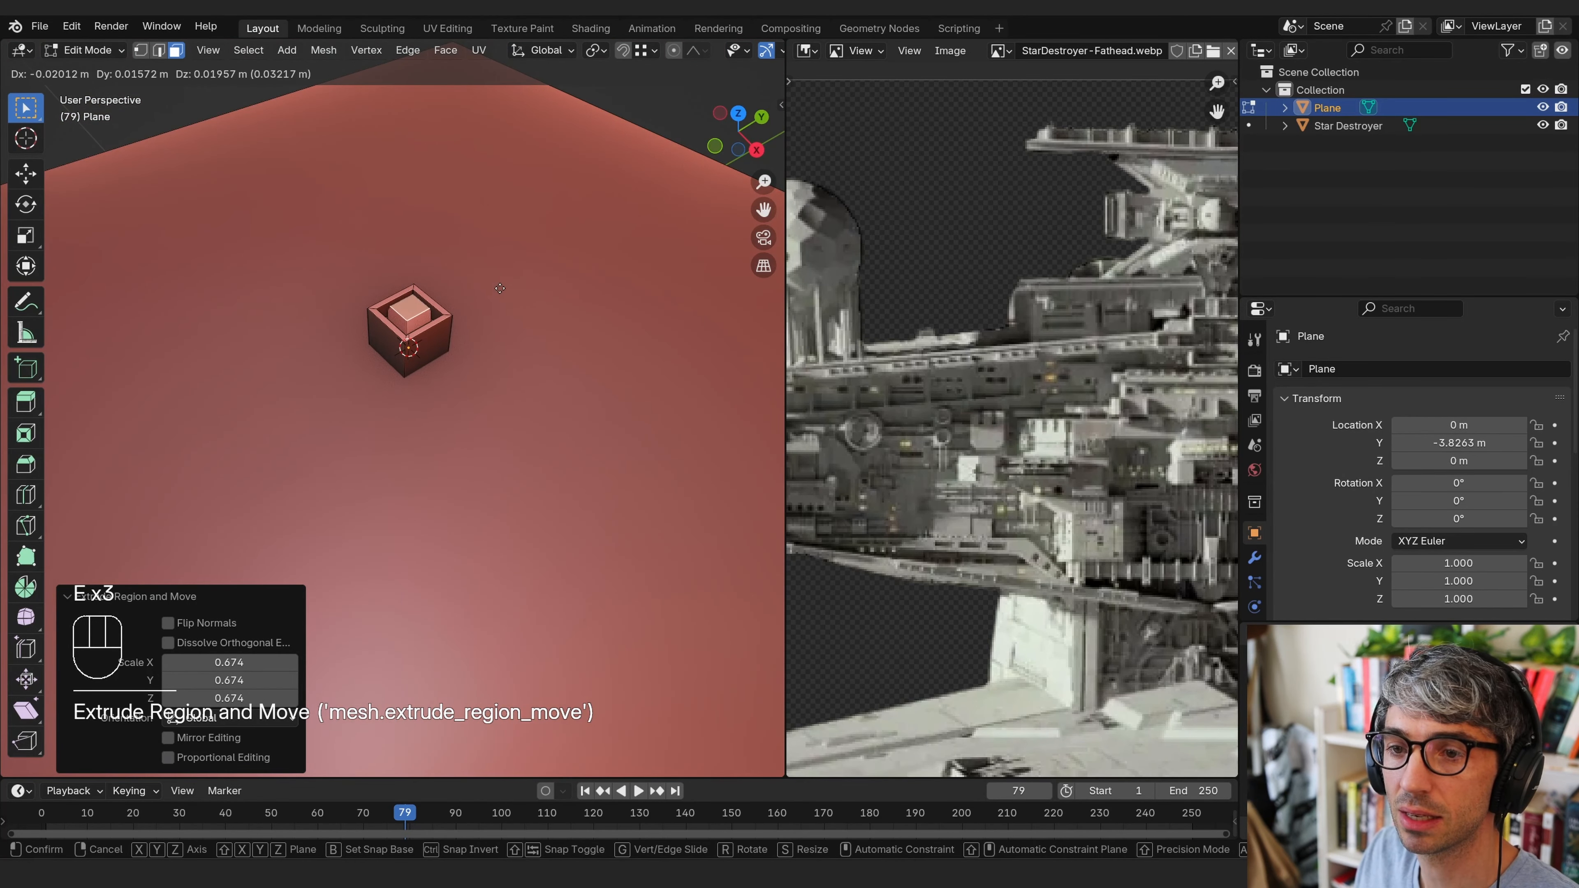
left_click(527, 258)
key("s")
left_click(473, 268)
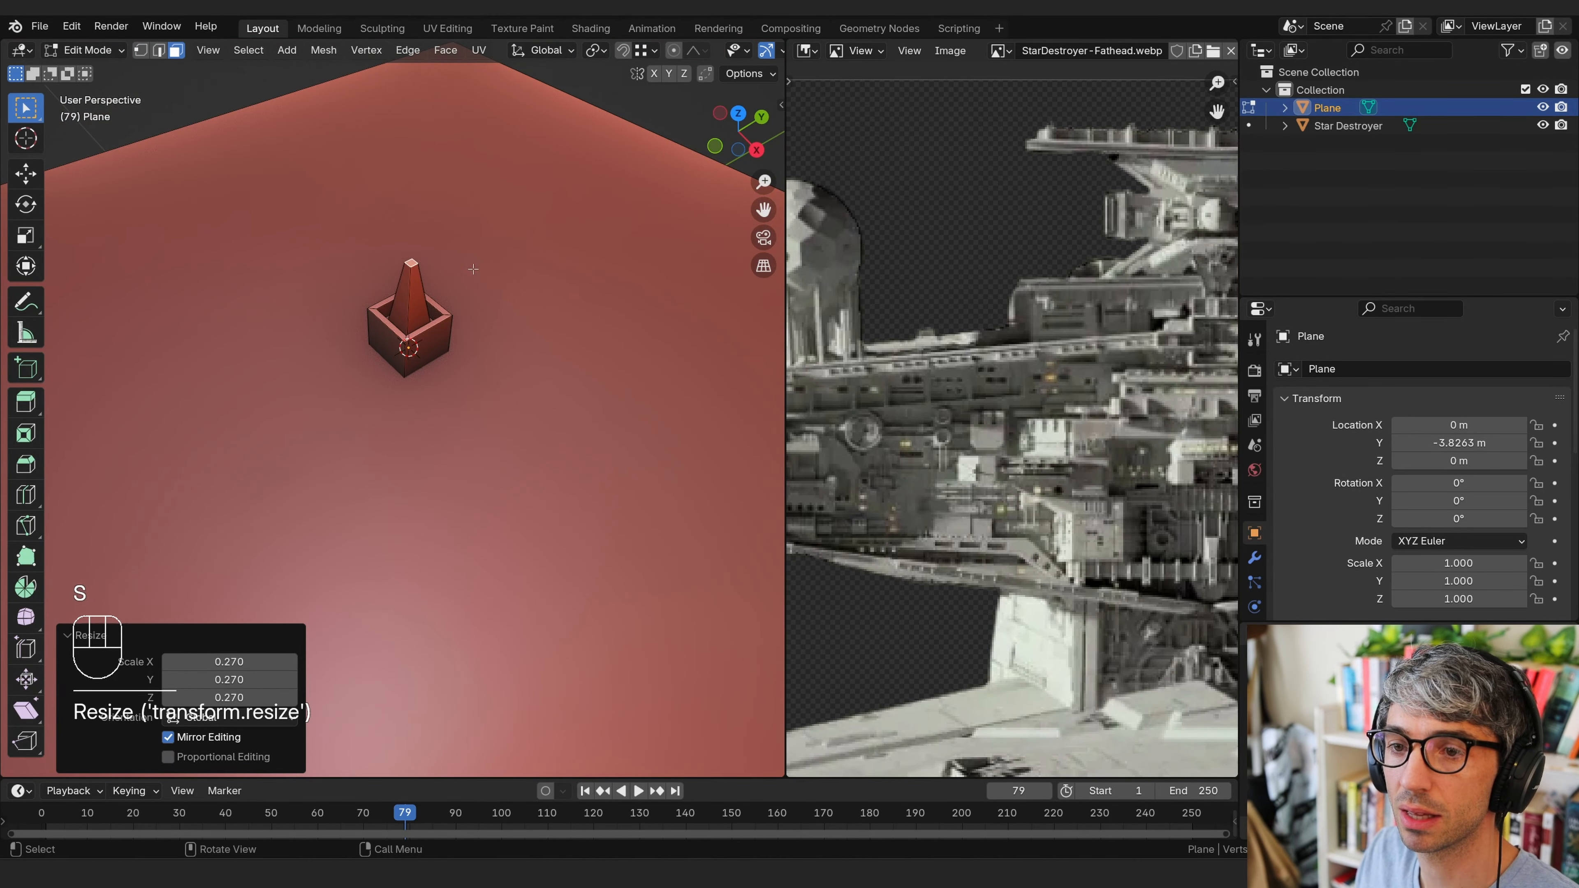
Bevel the block's outer edges narrowly with a single segment
middle_click_drag(473, 269, 435, 381)
key("3")
left_click(432, 376, "alt")
key("ctrl+b")
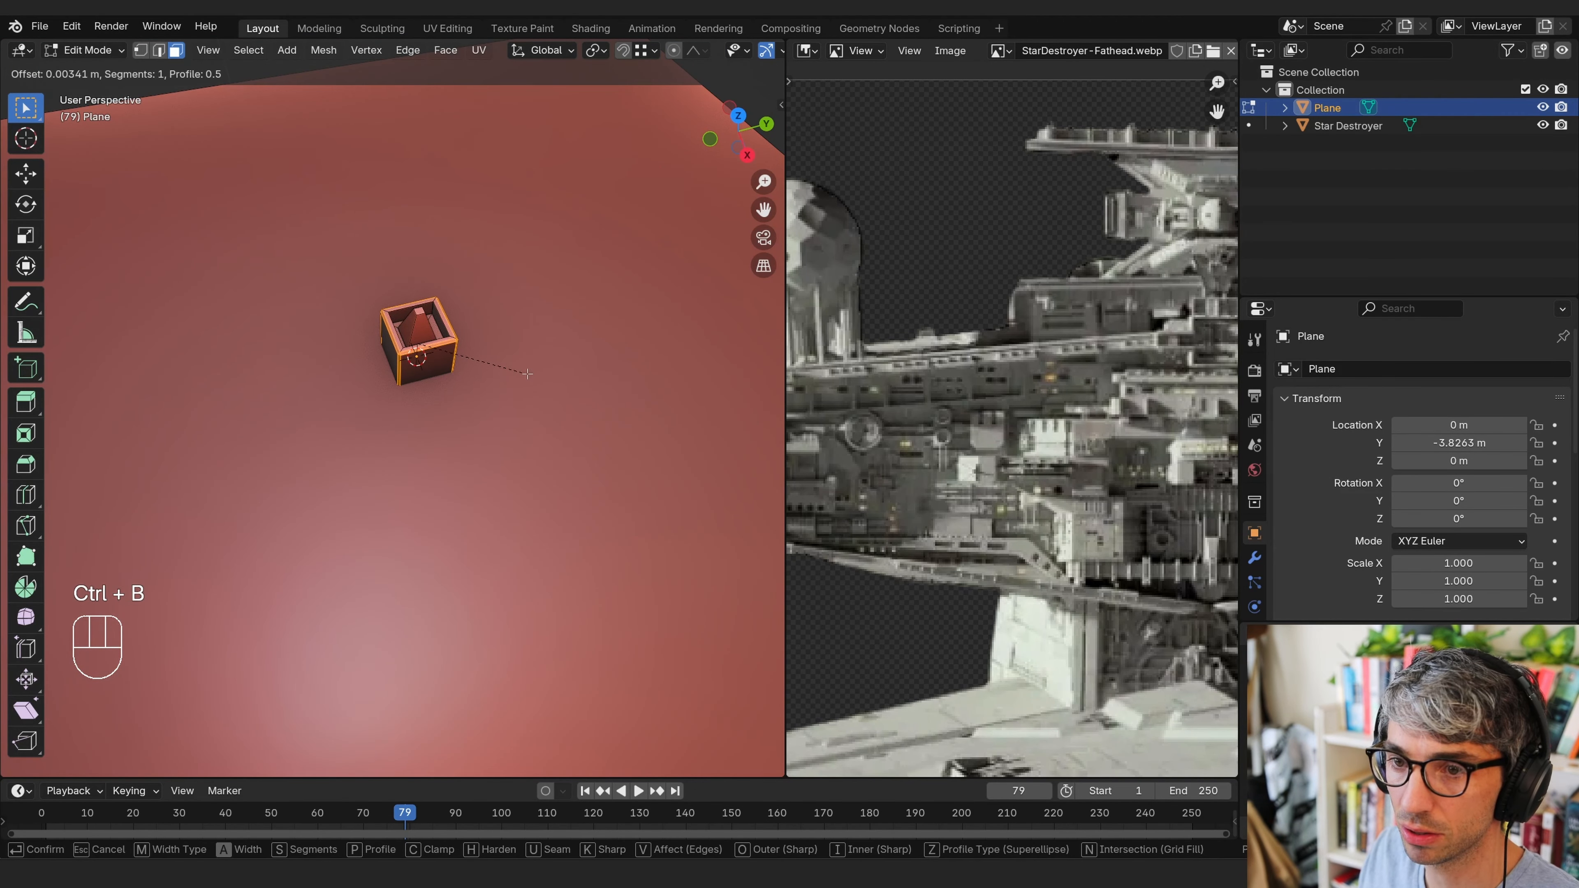
Move the whole linked block across the plane in X and Y, with Z locked, to the near corner
key("g")
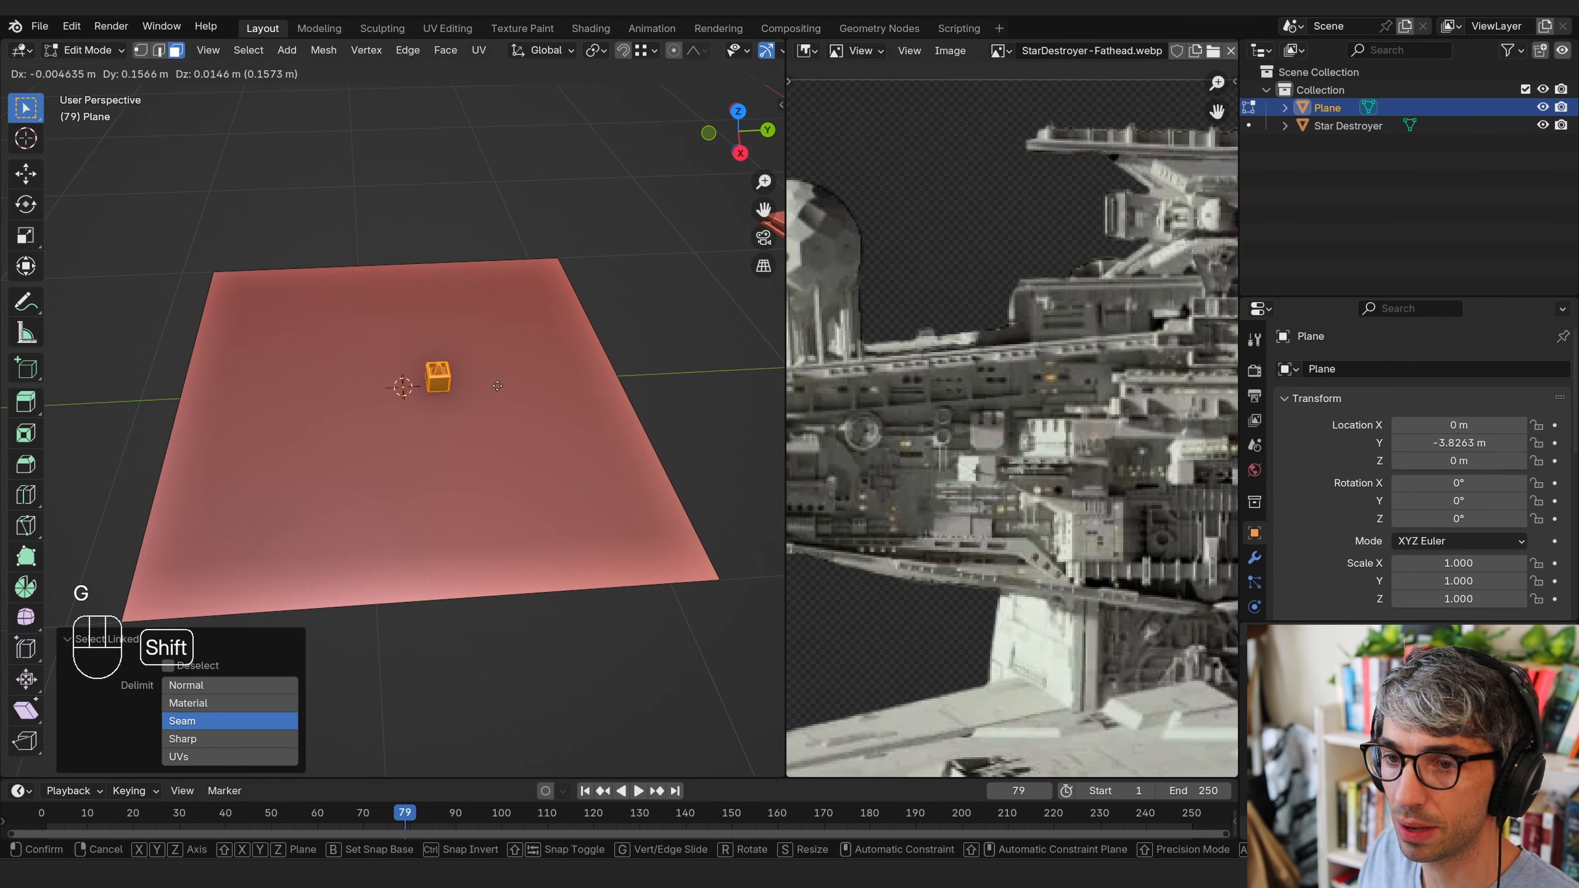
key("shift+z")
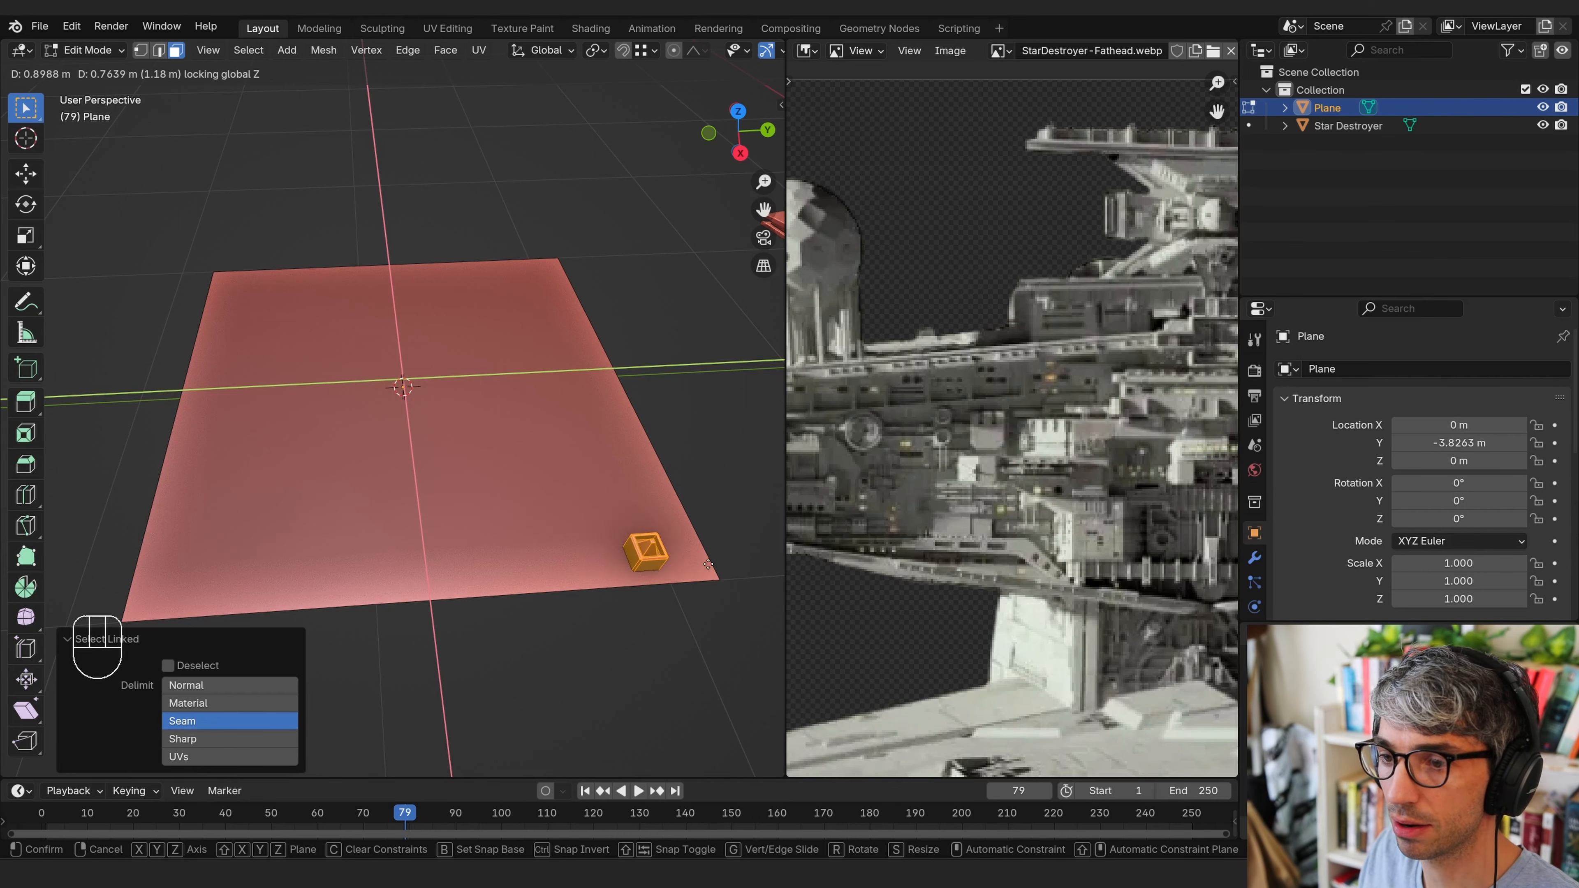
left_click(715, 497)
Flatten the corner block to 0.537 along Z and shift its height relative to the plane
middle_click_drag(715, 497, 671, 489)
key("s")
key("z")
left_click(675, 501)
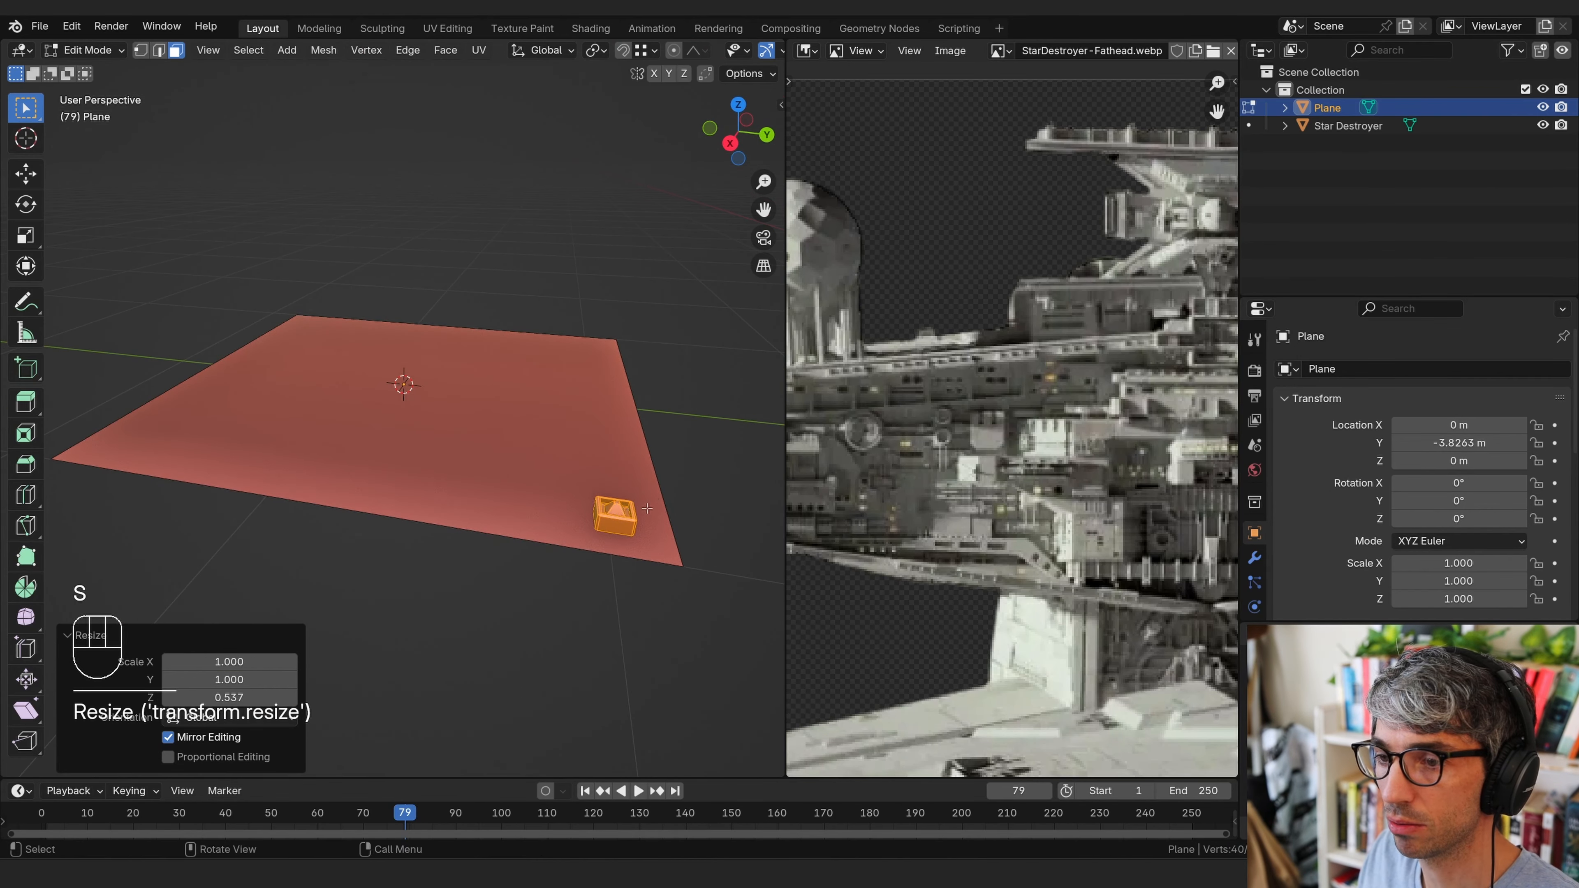
key("g")
key("z")
left_click(675, 511)
Enlarge the corner block uniformly by 1.598 and move it about 0.019 m up along Z
key("s")
left_click(696, 510)
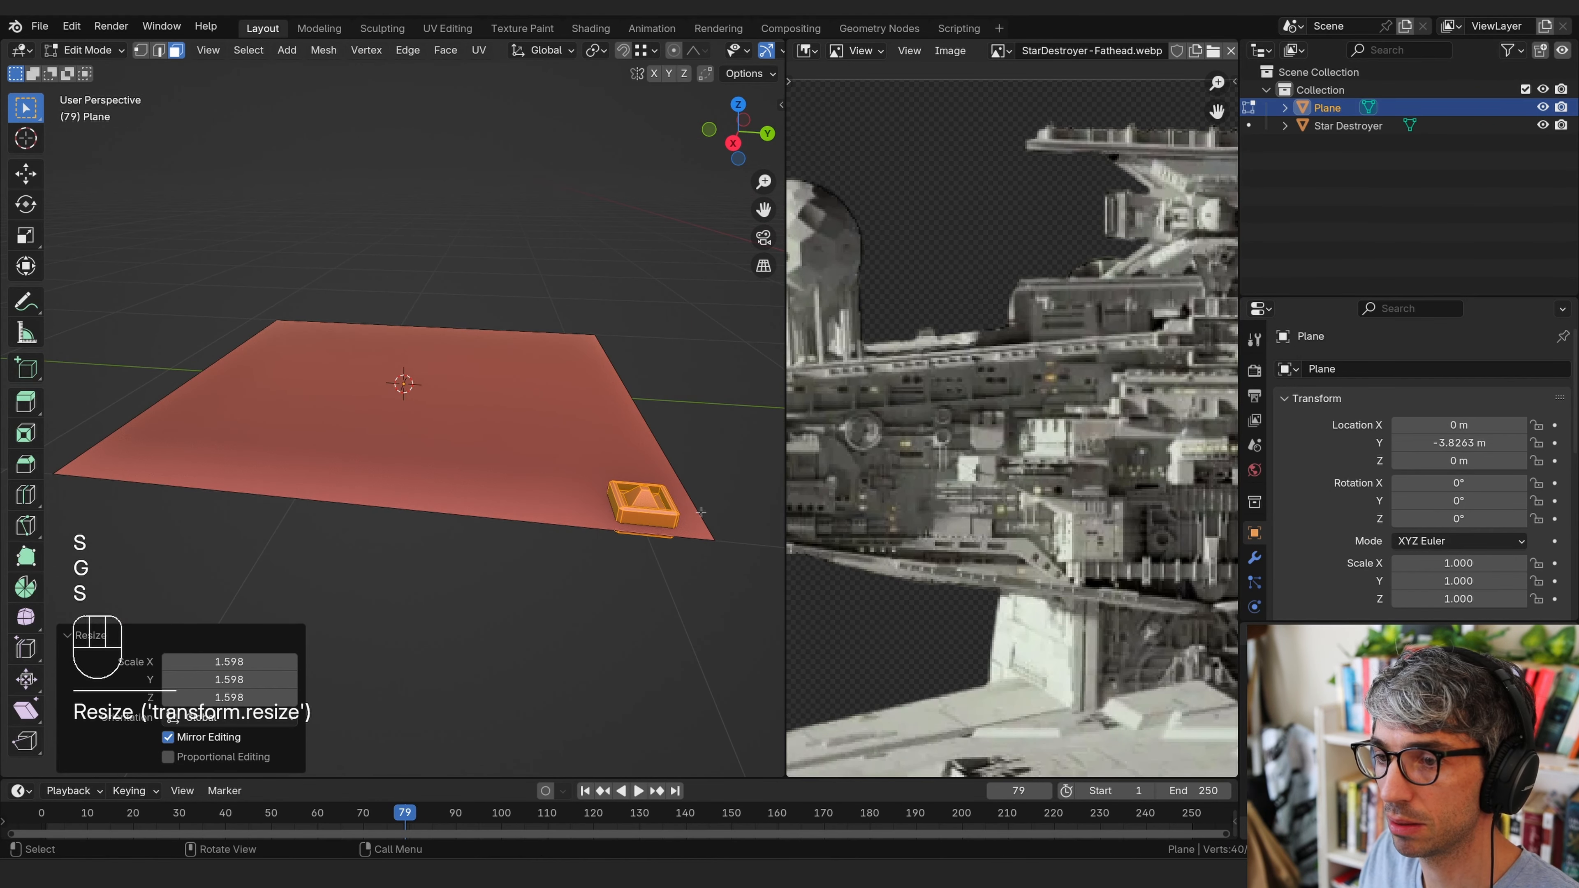
key("g")
key("z")
left_click(699, 507)
middle_click_drag(699, 507, 527, 507)
Duplicate the corner block about -0.17 m along Y and scale the copy to 0.573
key("shift+d")
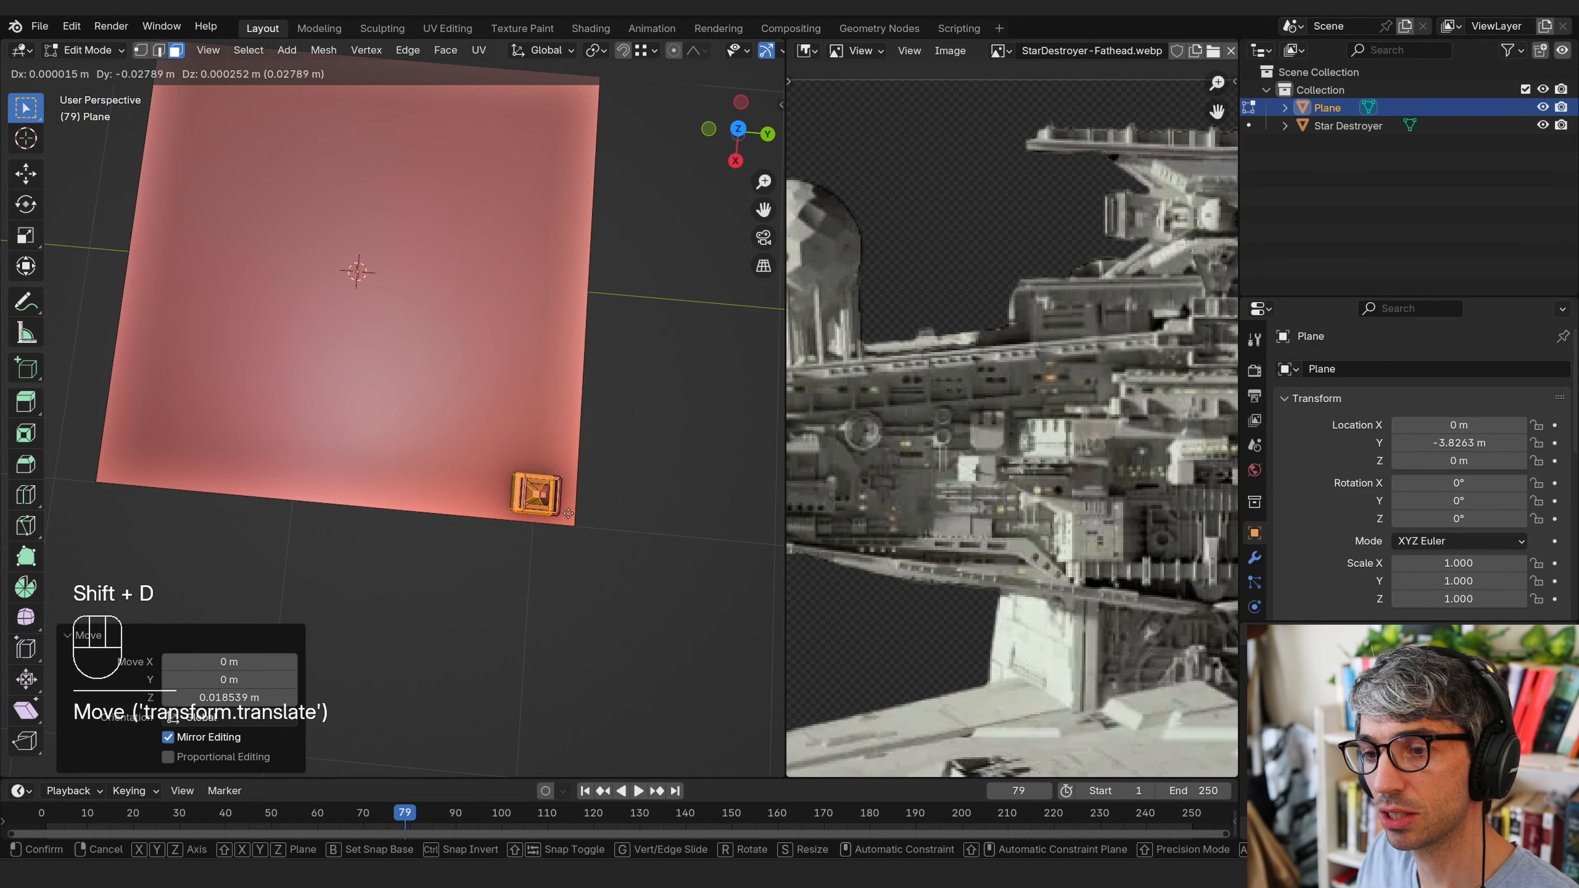
key("y")
left_click(545, 517)
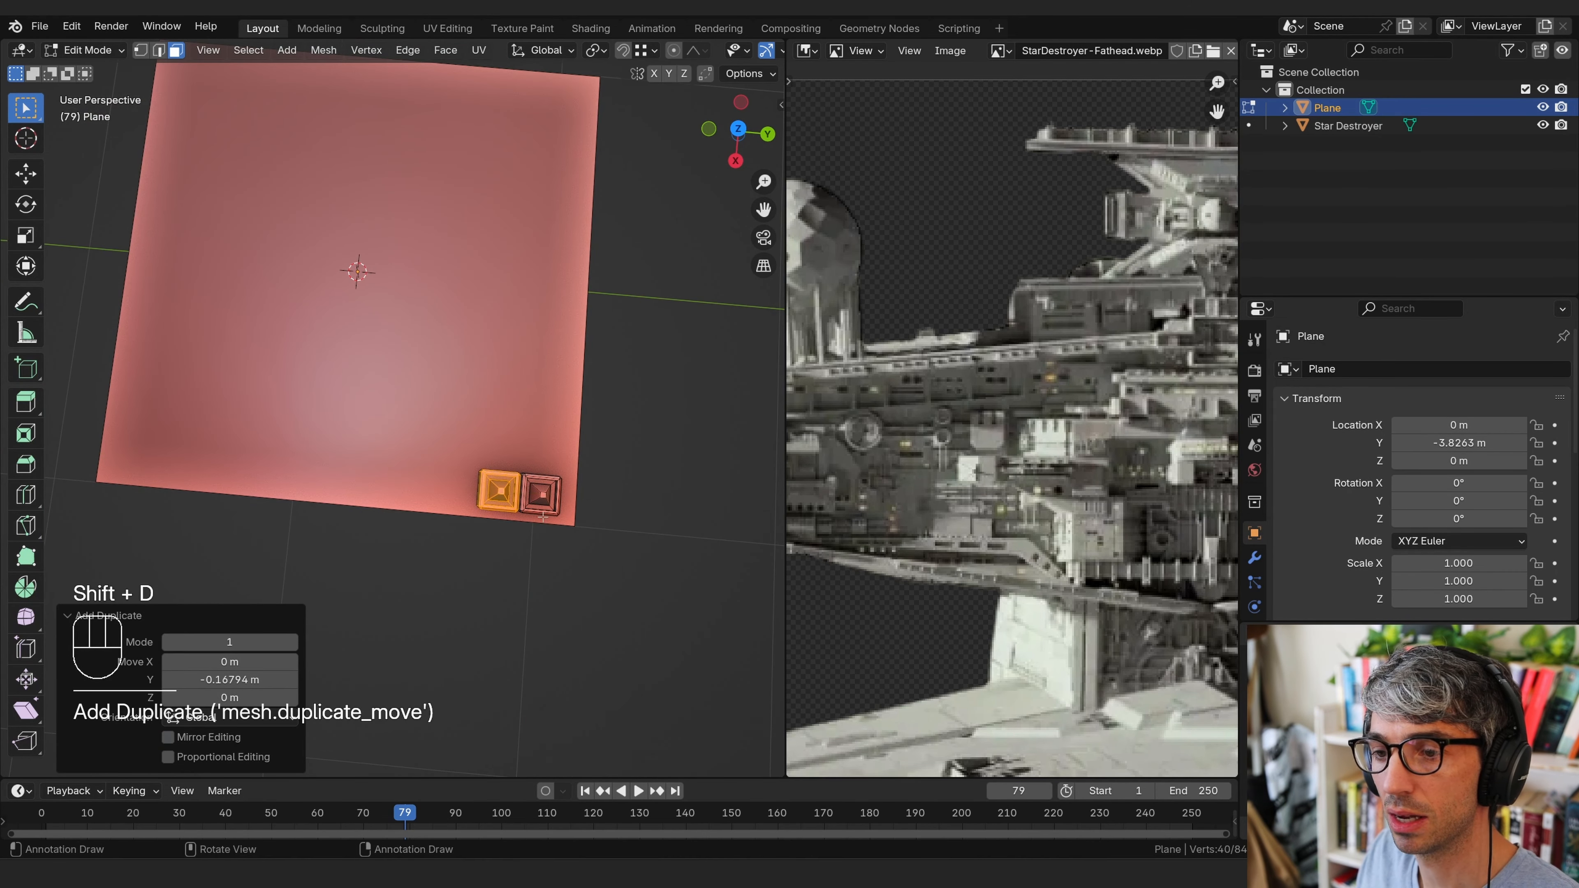
key("s")
left_click(553, 516)
Shift the small block copy along X beside the larger block and scale it further by 0.734
key("g")
key("x")
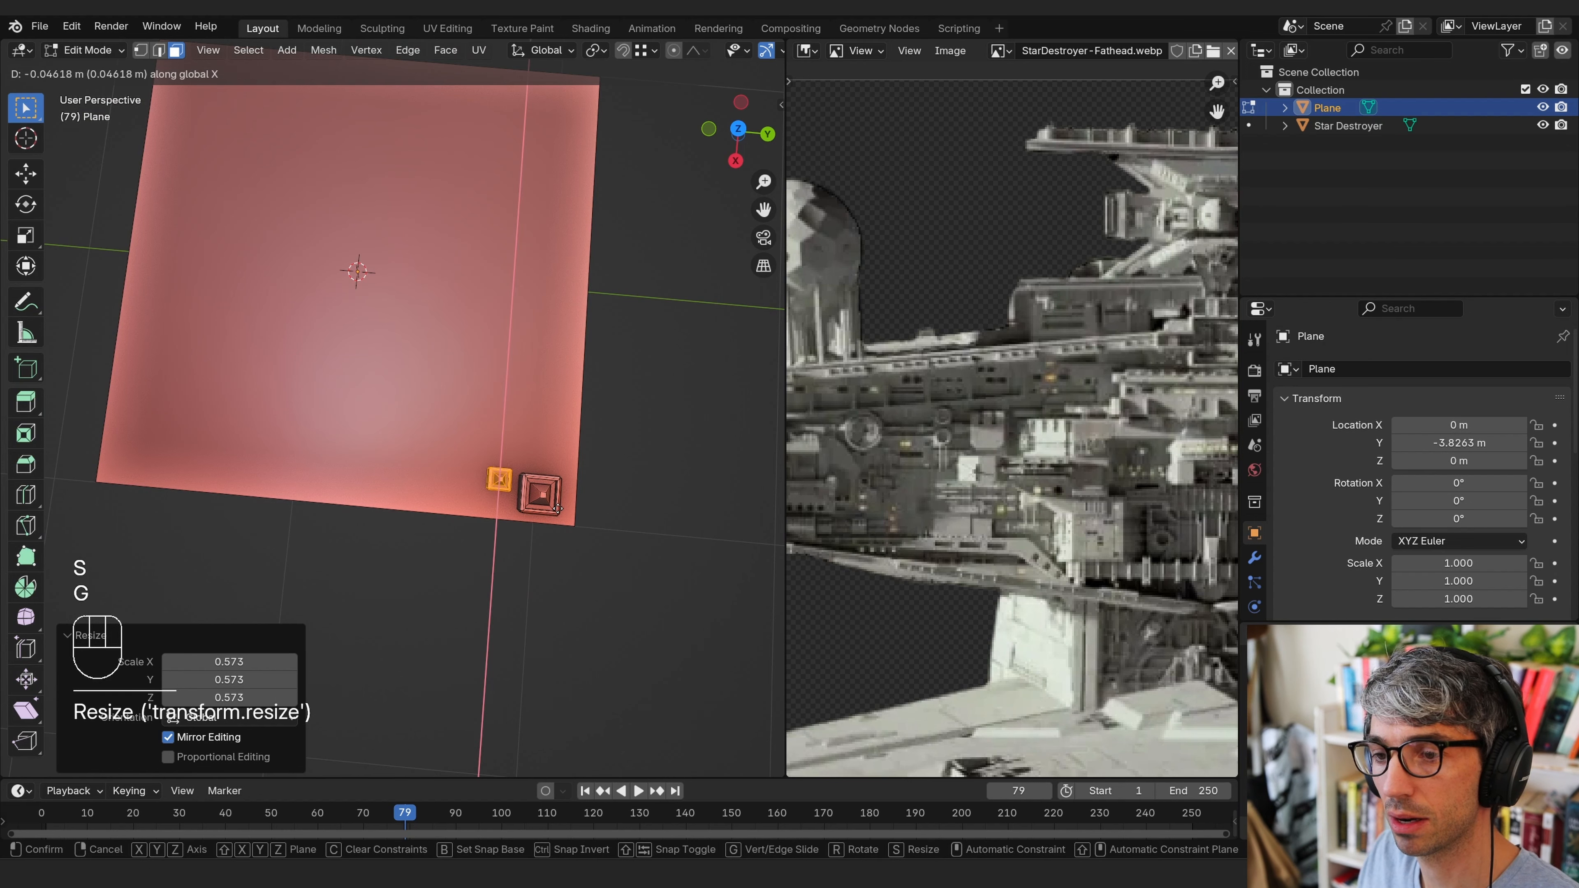
left_click(557, 510)
key("s")
left_click(558, 509)
key("g")
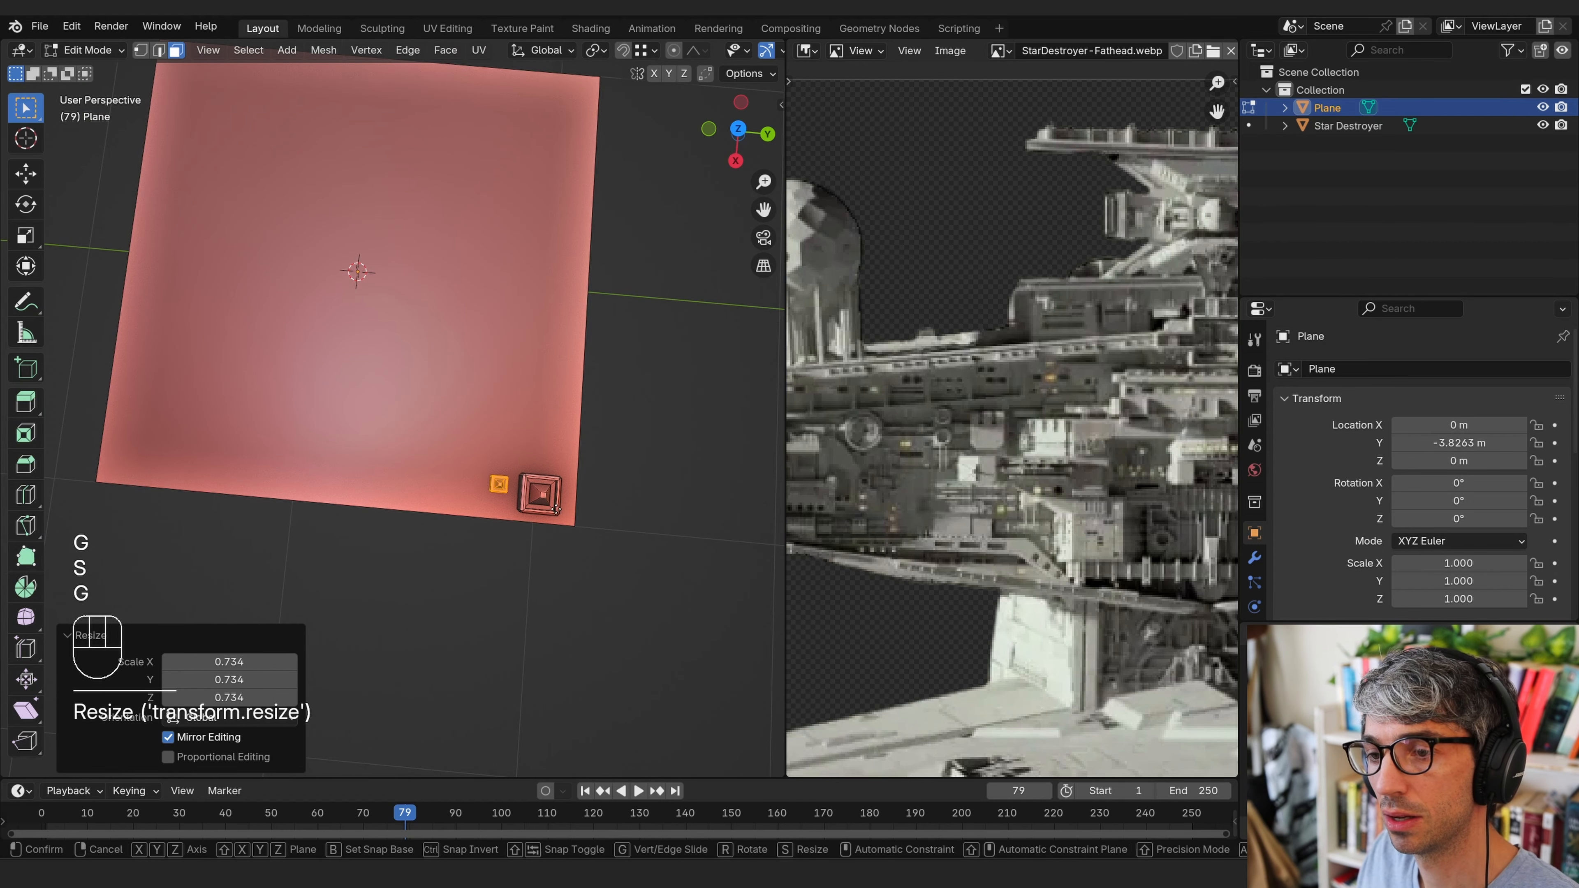
key("x")
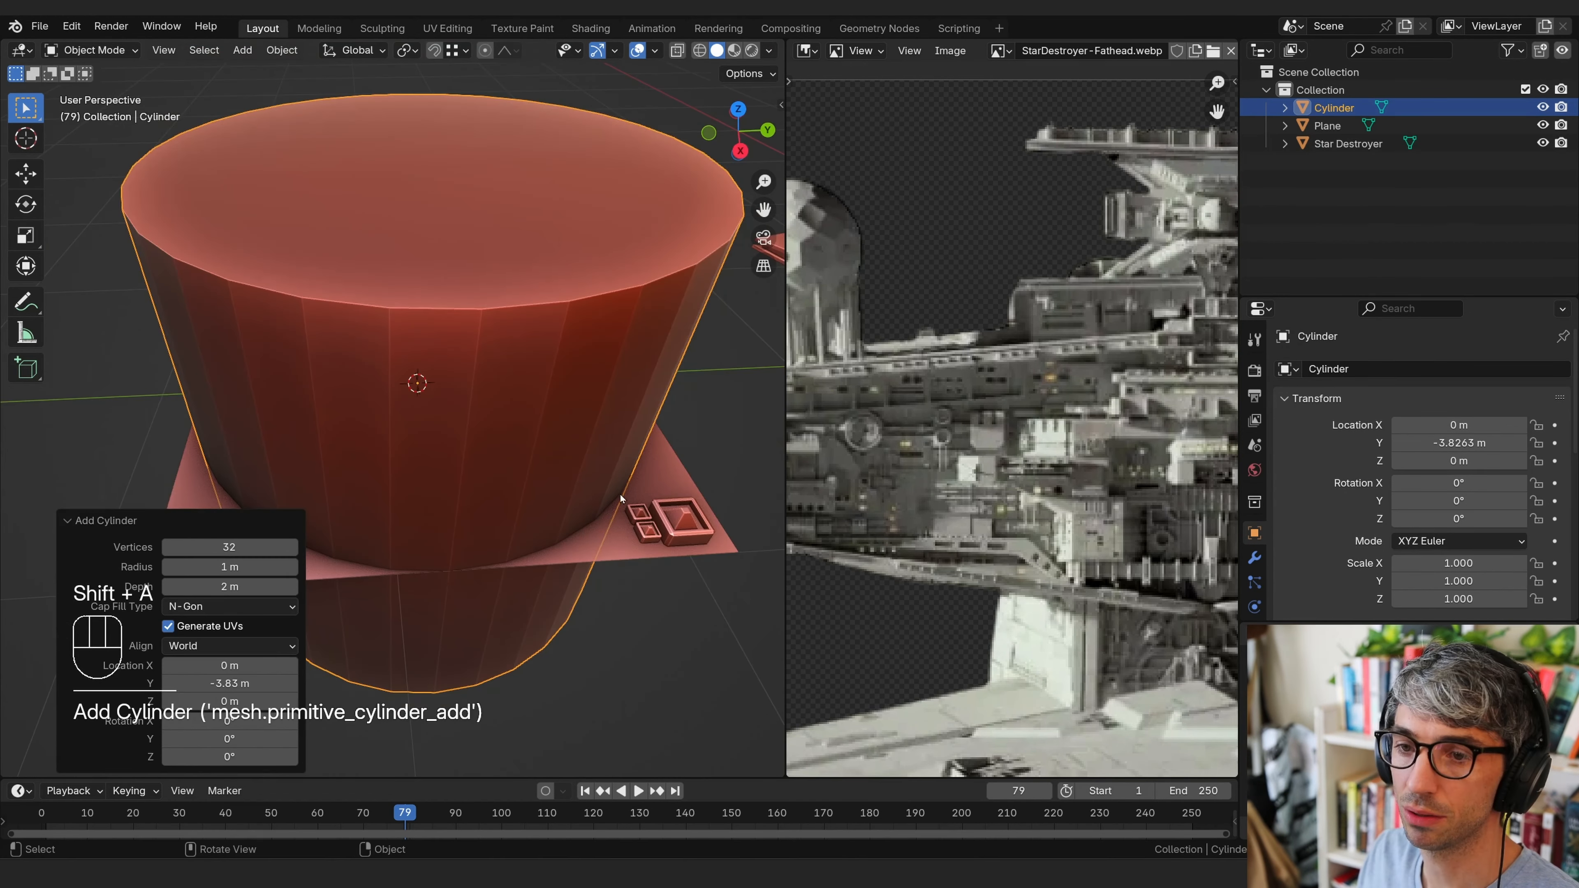
Scale the new cylinder down to 0.150 and raise it to about 0.160 m on Z
key("s")
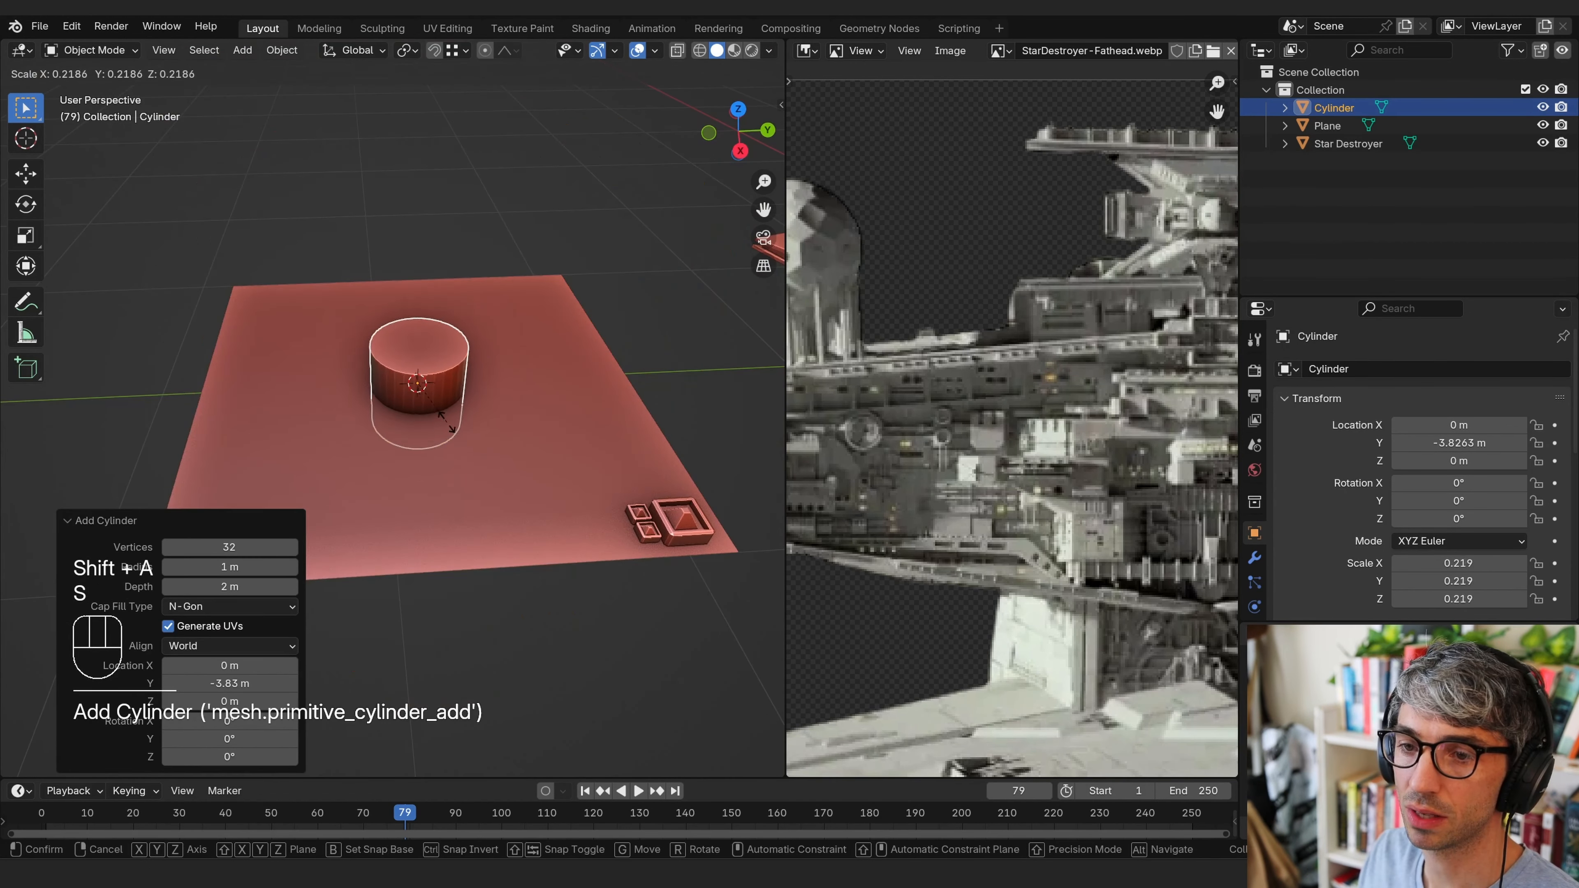
left_click(584, 416)
key("g")
key("z")
left_click(589, 414)
key("s")
left_click(521, 395)
In Edit Mode, extrude the cylinder's top face inward at scale 0.854 to form a rim
scroll(622, 436, "up", 4)
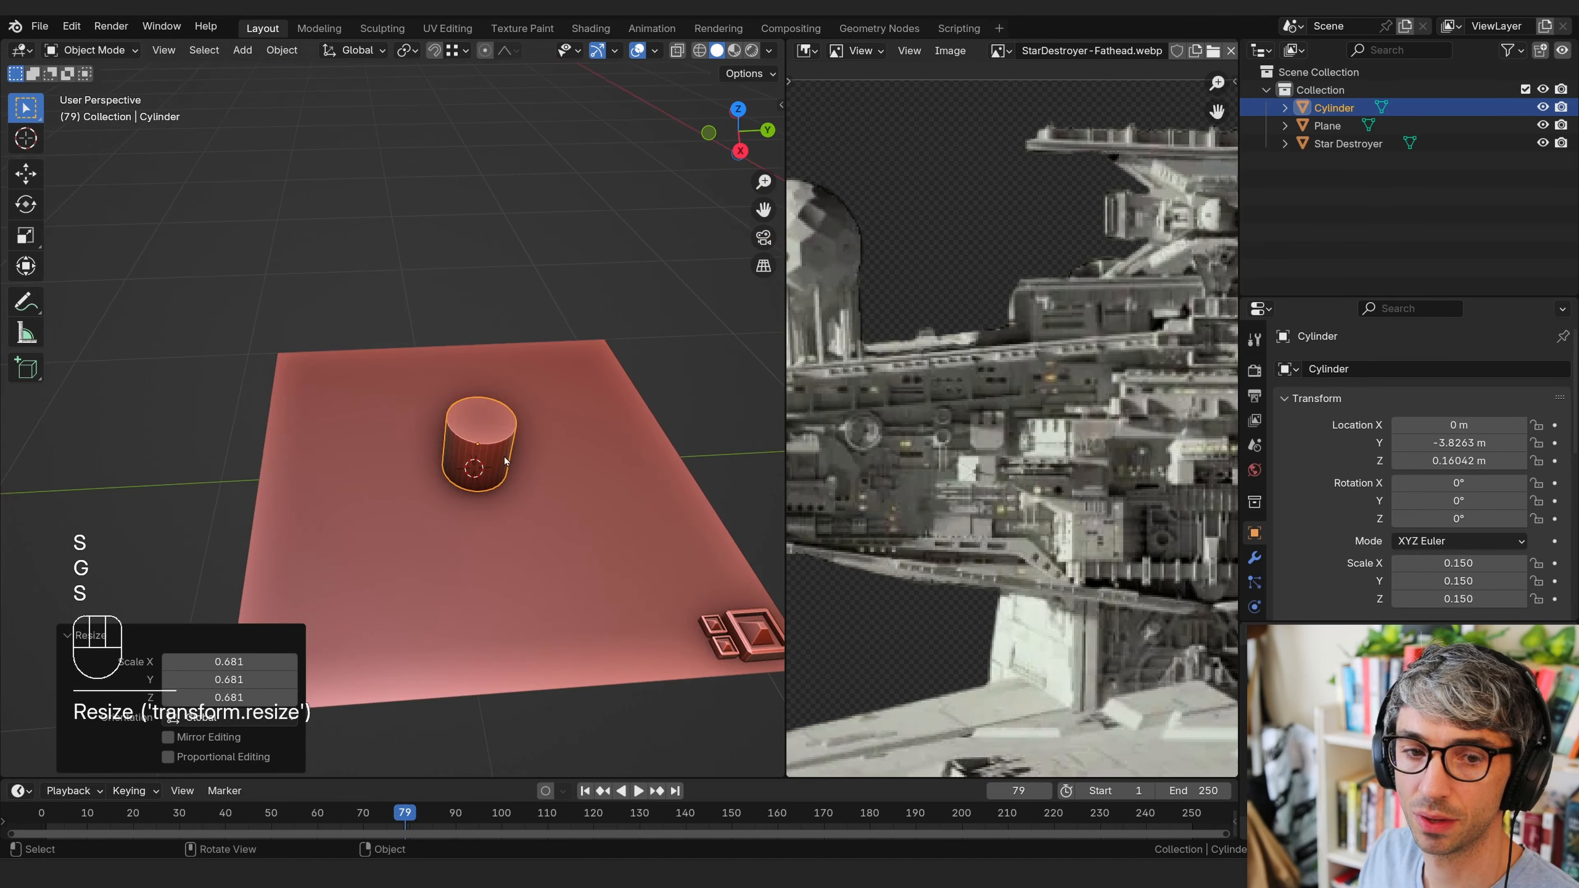
middle_click_drag(534, 501, 500, 553)
key("Tab")
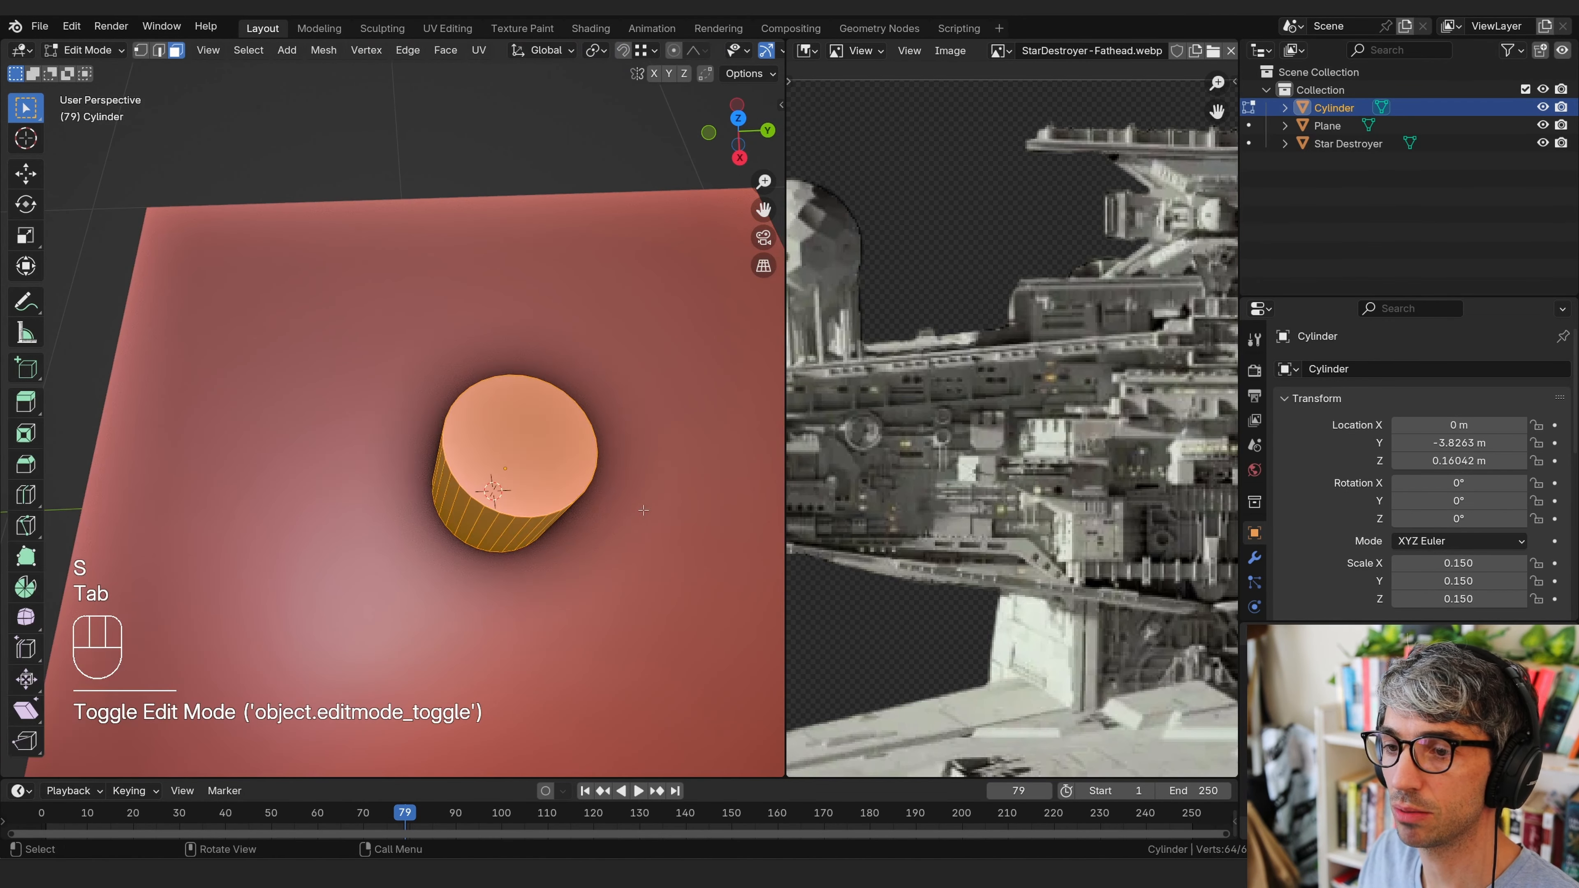
middle_click_drag(585, 509, 534, 398, "shift")
key("3")
left_click(472, 429)
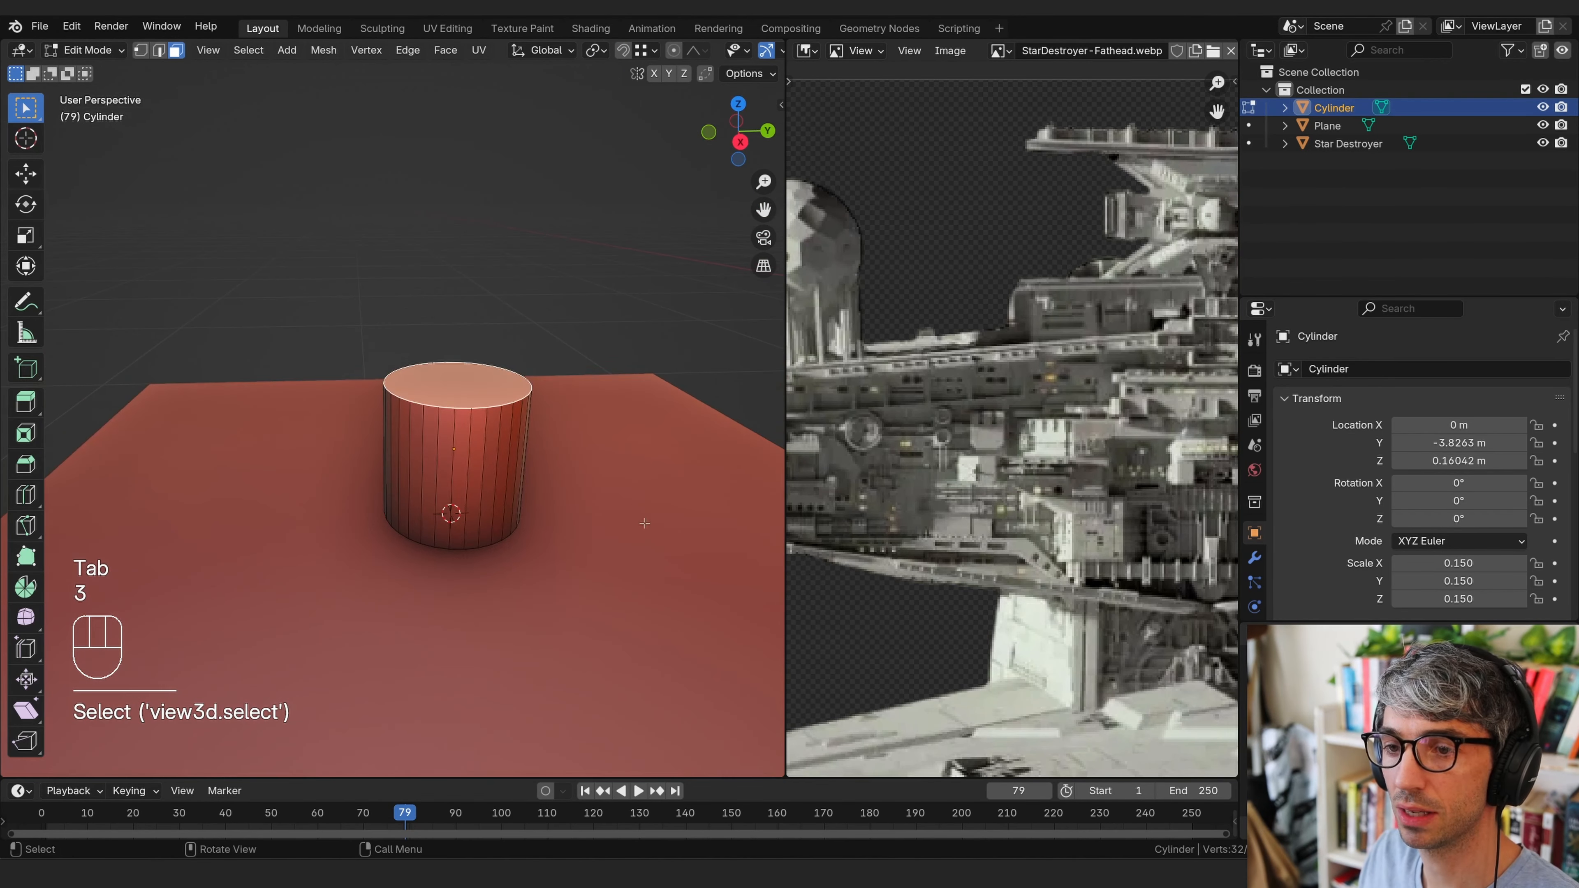
key("e")
key("s")
left_click(615, 512)
key("e")
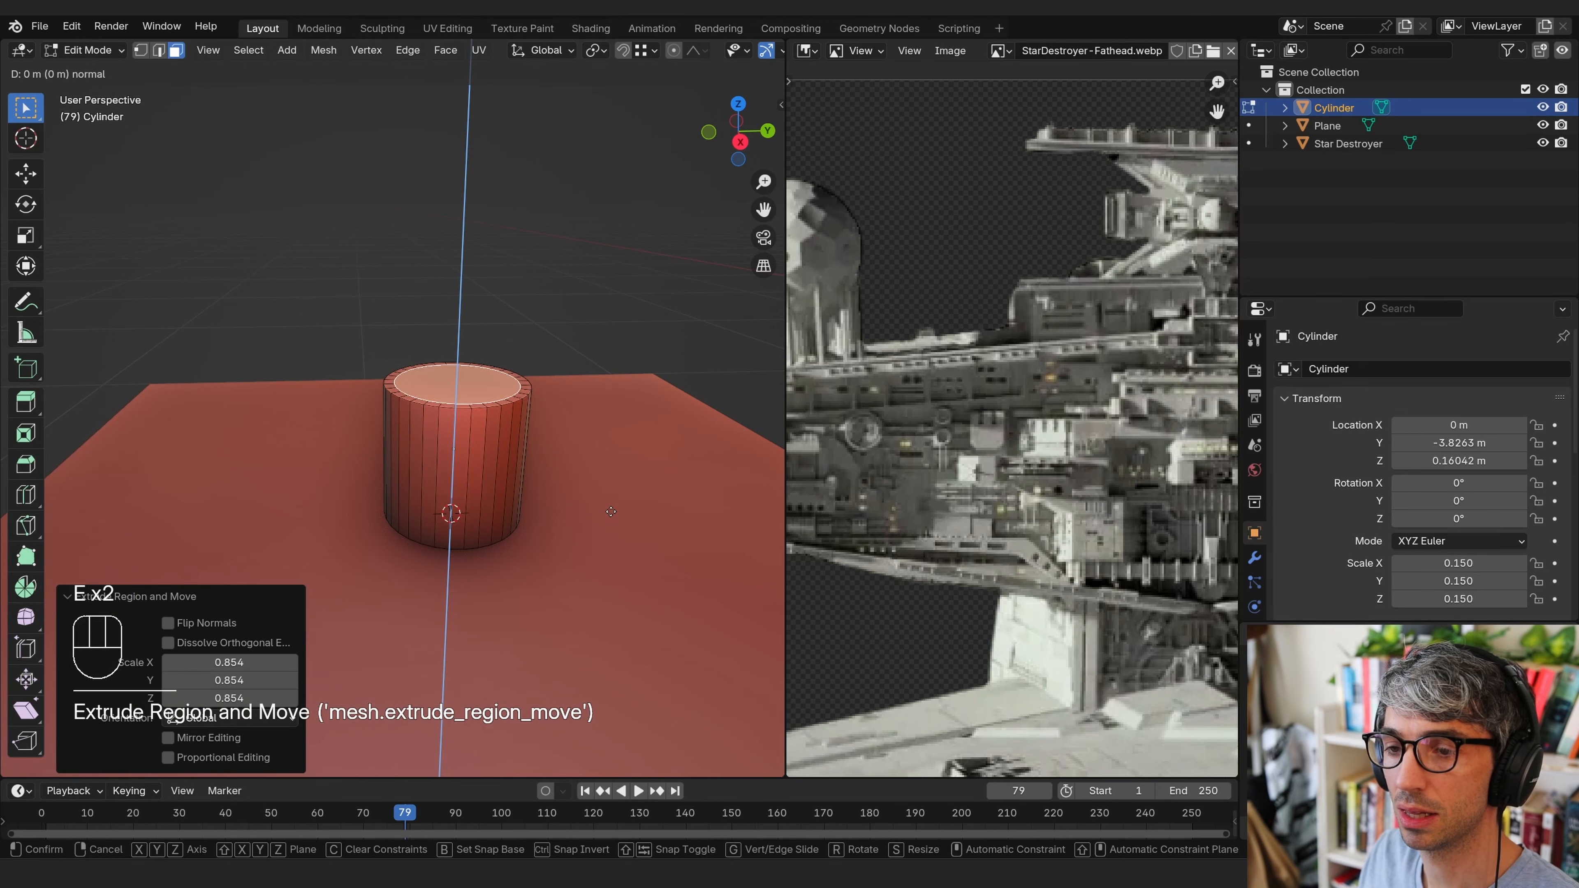
middle_click(608, 521)
left_click(608, 522)
mouse_move(610, 464)
middle_mouse_down()
mouse_move(613, 522)
mouse_move(617, 478)
middle_mouse_up()
key("ctrl+z")
key("g")
middle_click(620, 484)
right_click(623, 485)
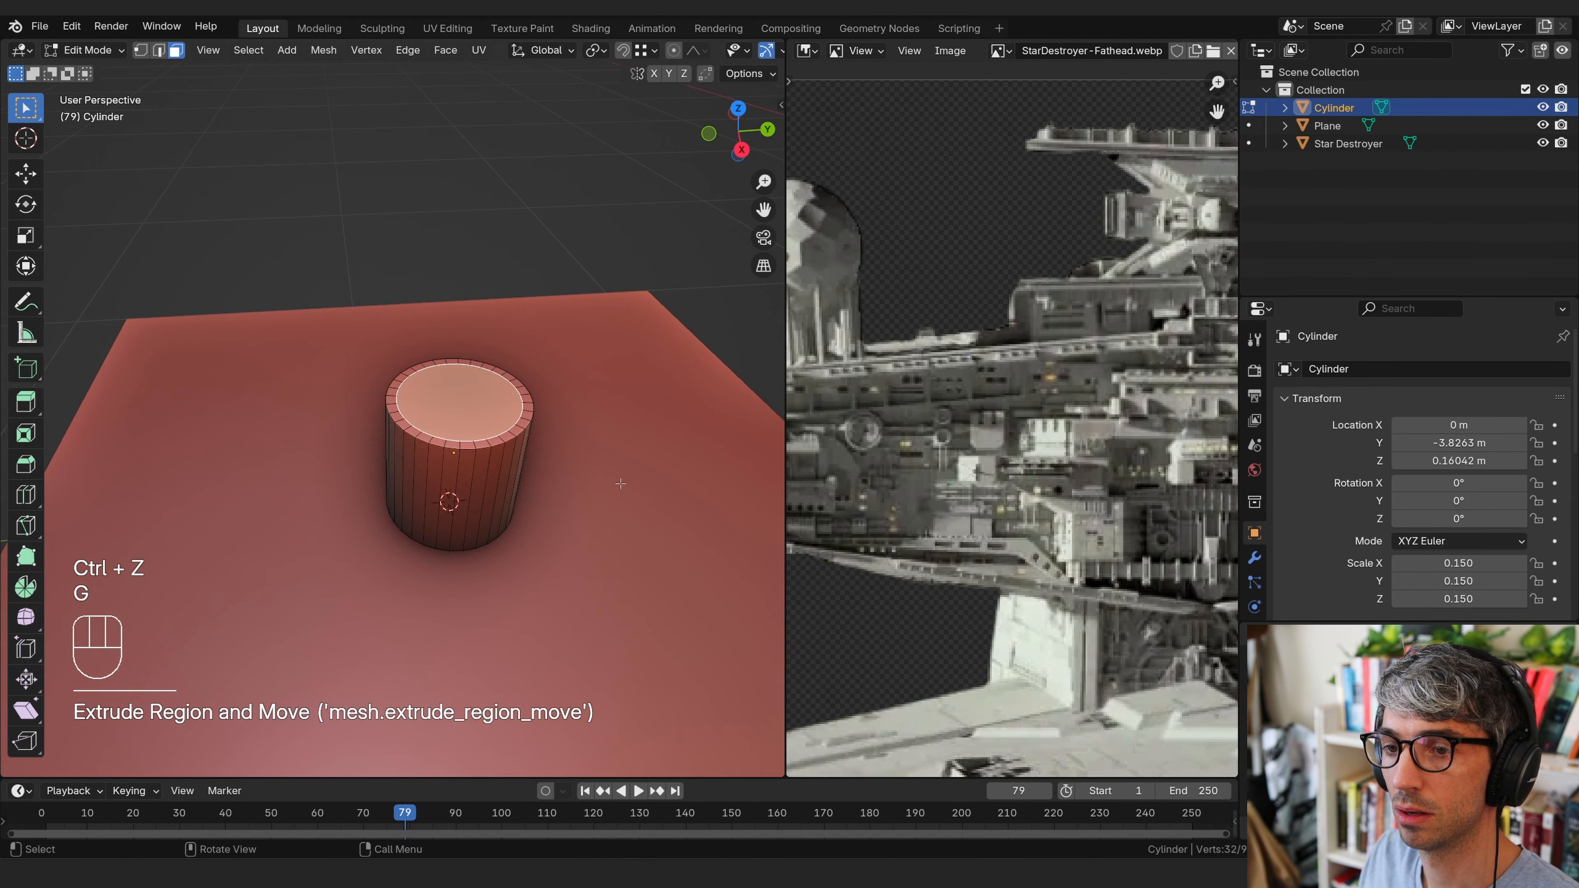
Extrude the cylinder's inner top face about 0.021 m down and extrude it again inward at scale 0.536
key("e")
left_click(648, 480)
middle_click_drag(646, 482, 643, 539)
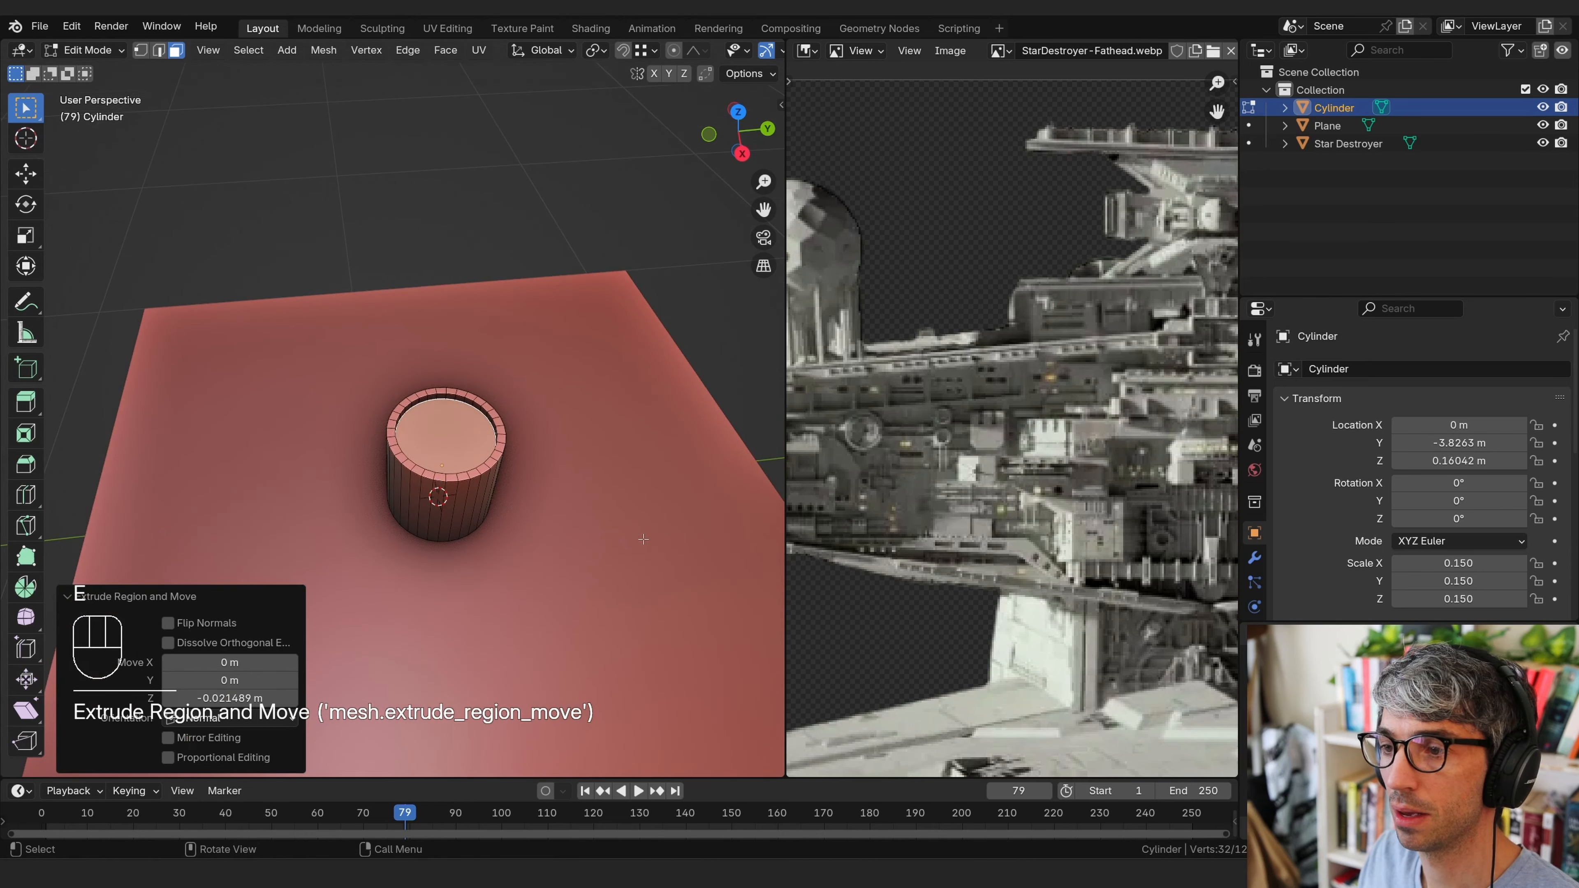
key("e")
key("s")
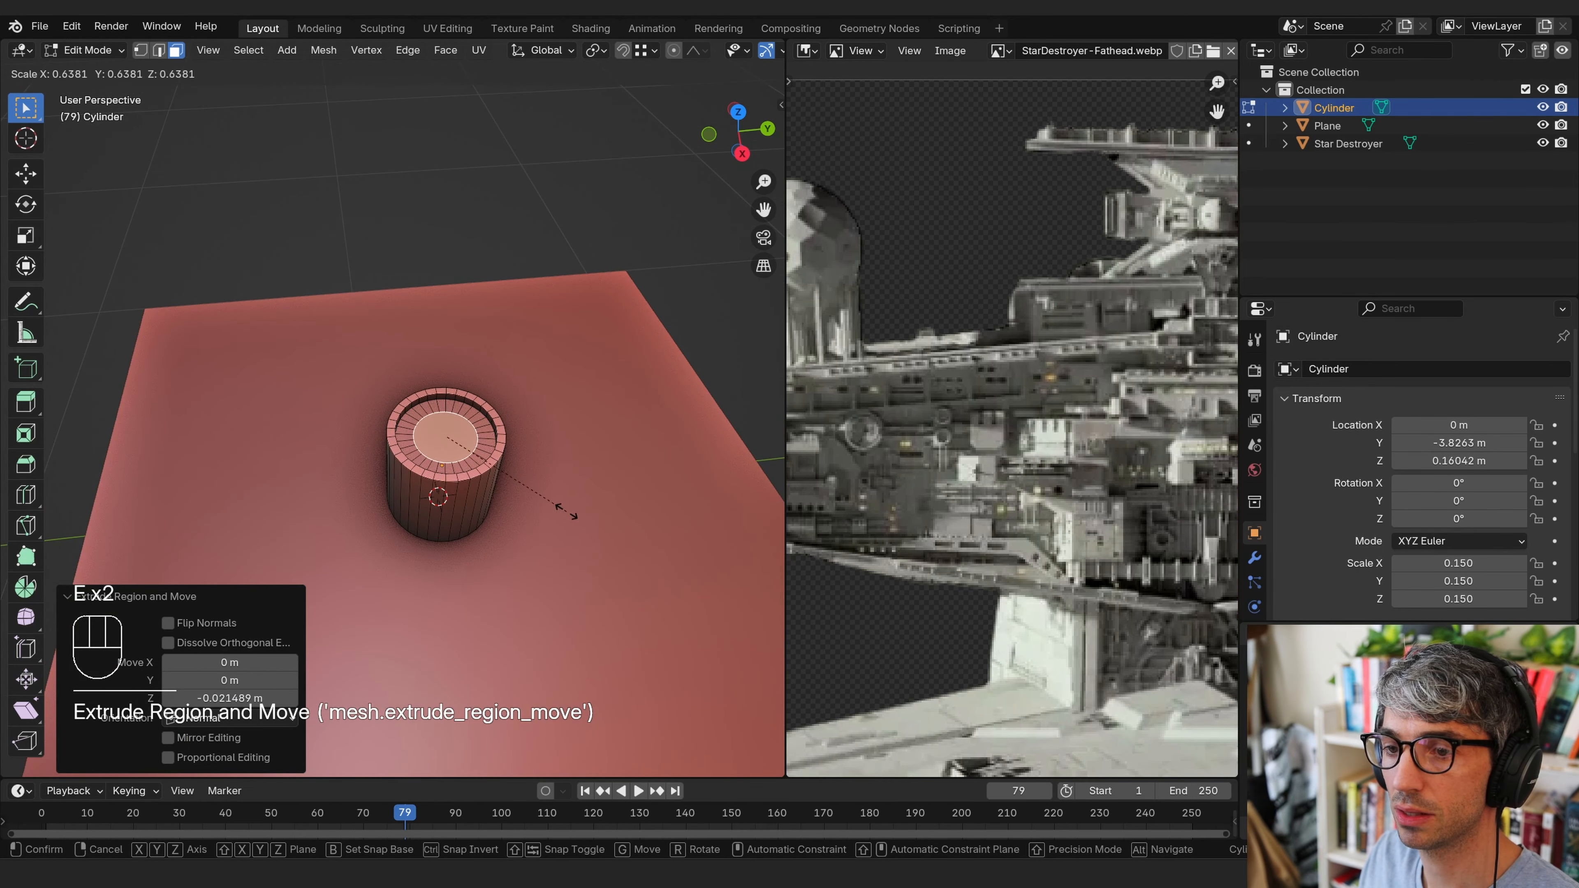
left_click(546, 500)
Raise the cylinder's center face about 0.032 m along Z to shape a shallow dome
key("g")
key("z")
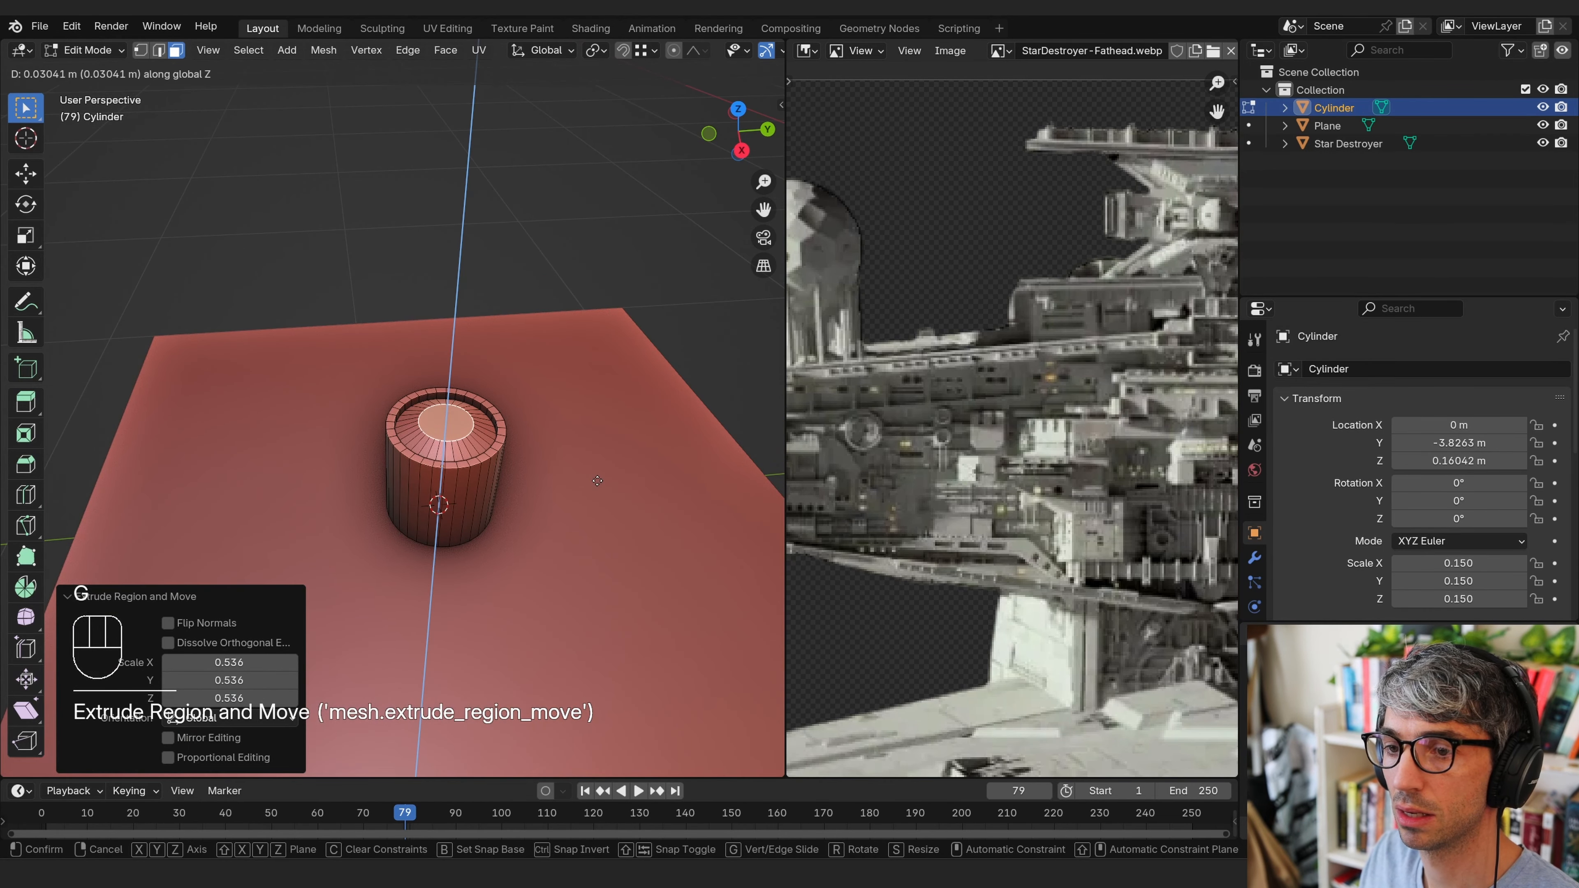
left_click(597, 481)
middle_click_drag(598, 481, 608, 439)
key("e")
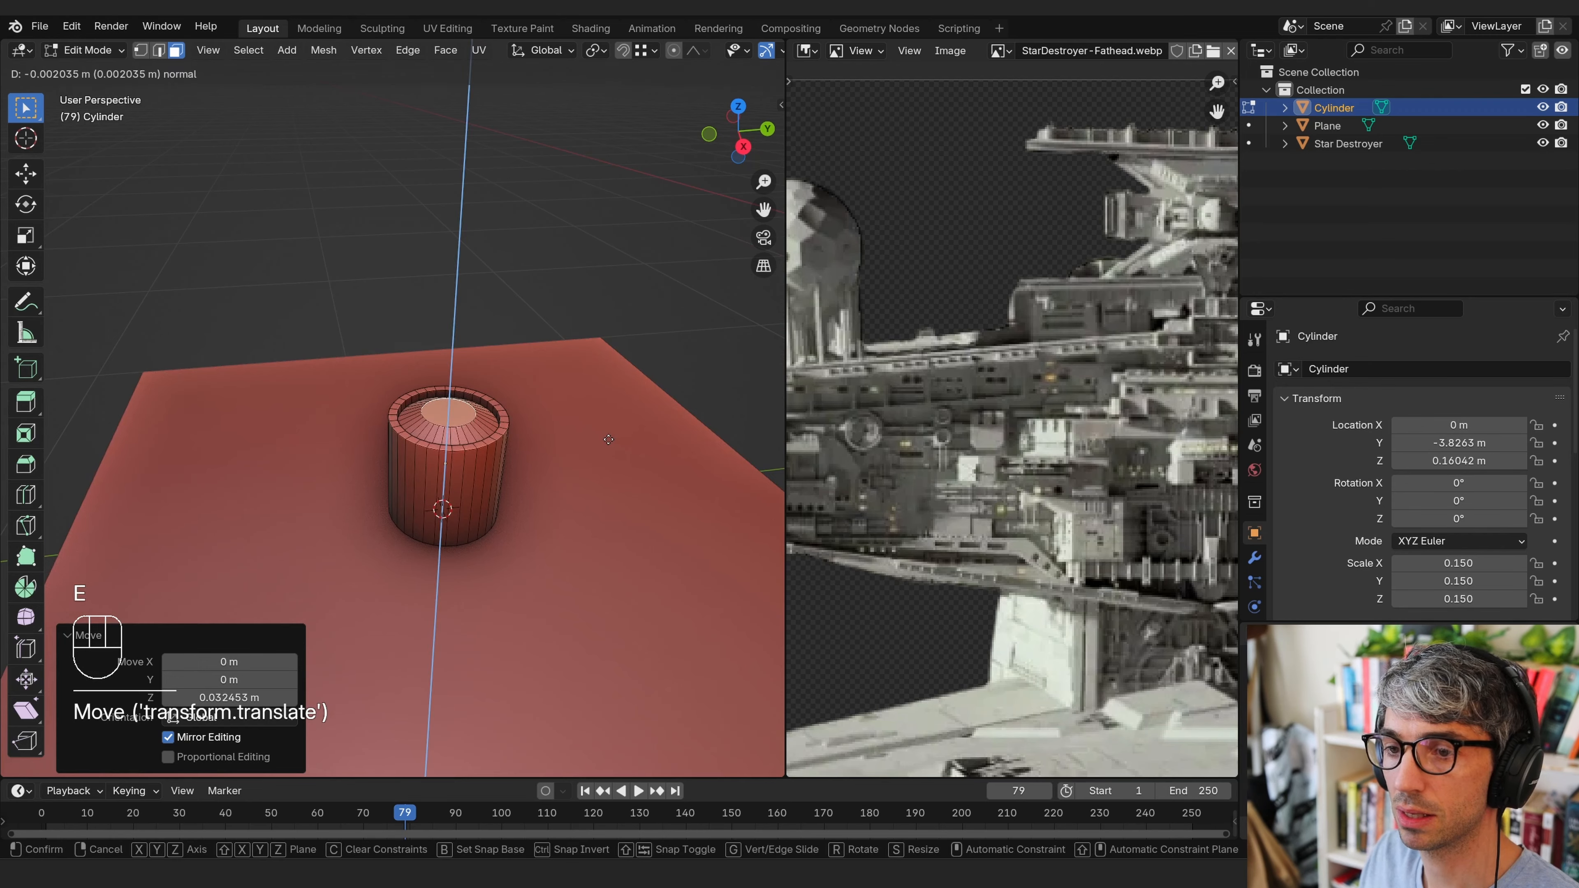
Return to Object Mode and lower the cylinder to about 0.031 m on Z so it rests on the plane
key("Tab")
middle_click_drag(467, 373, 469, 398)
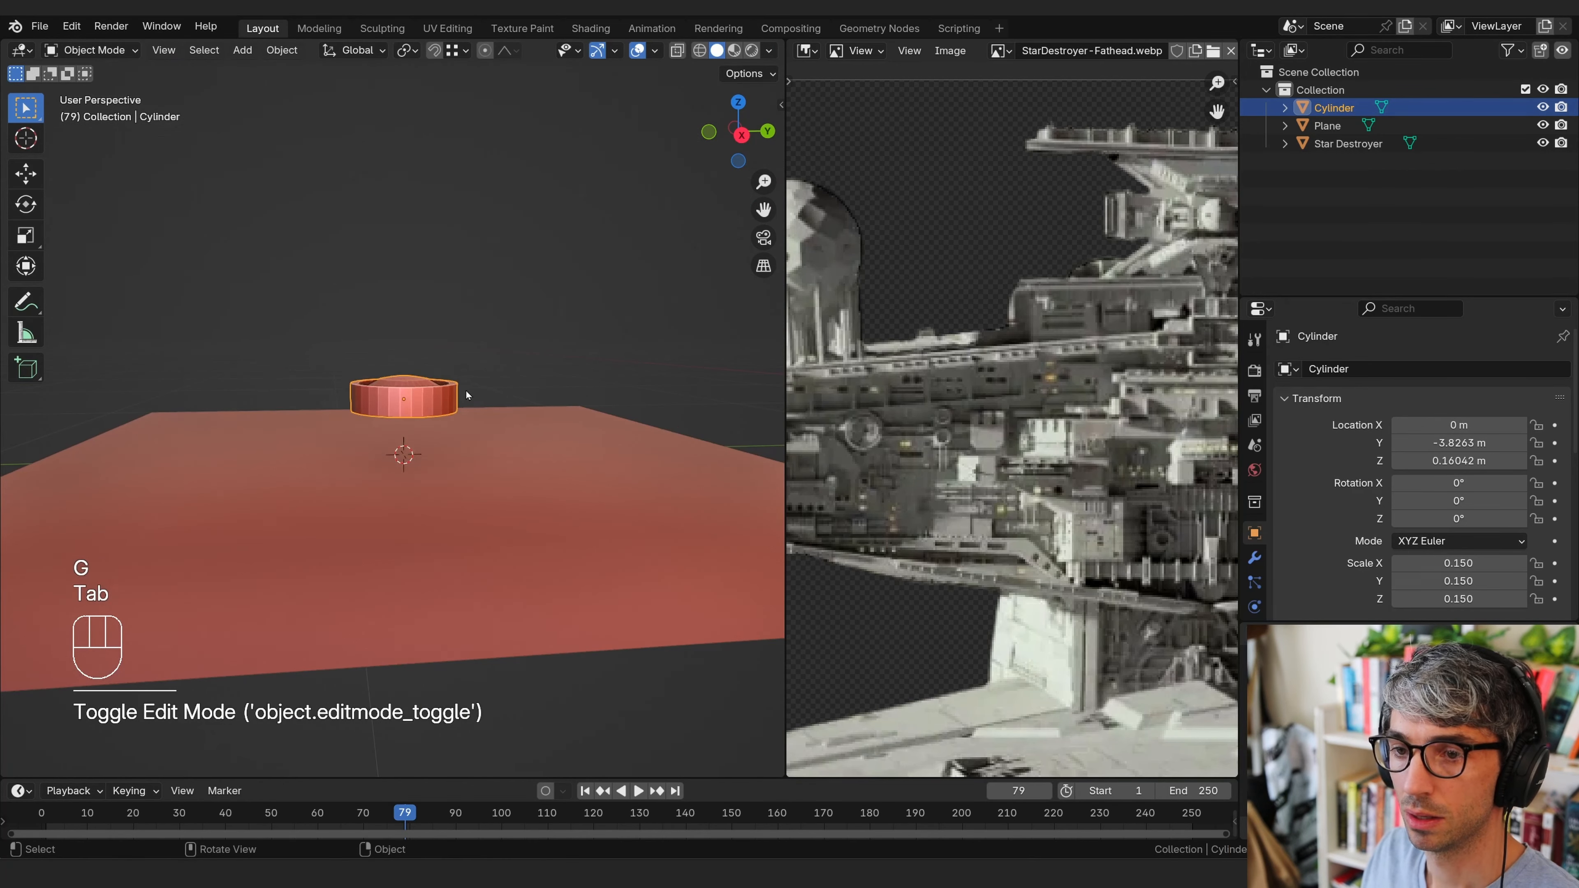
key("g")
middle_click(468, 429)
left_click(463, 458)
middle_click_drag(463, 457, 449, 606)
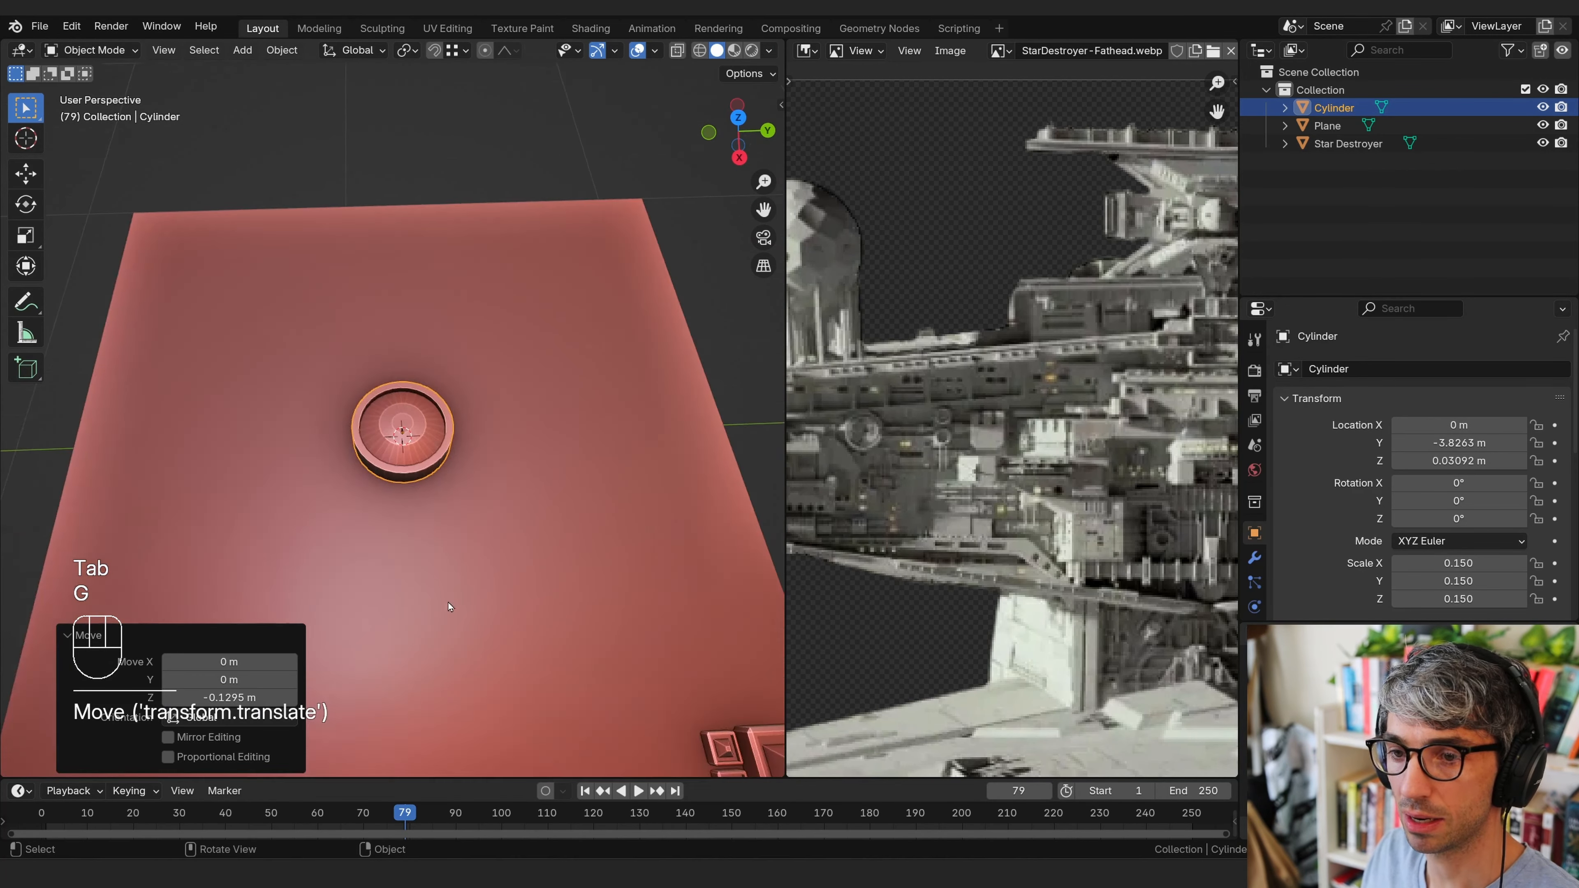
Move the cylinder beside the corner blocks to about X 0.523 m, Y -3.121 m, keeping Z locked
scroll(449, 607, "down", 3)
key("g")
key("shift+z")
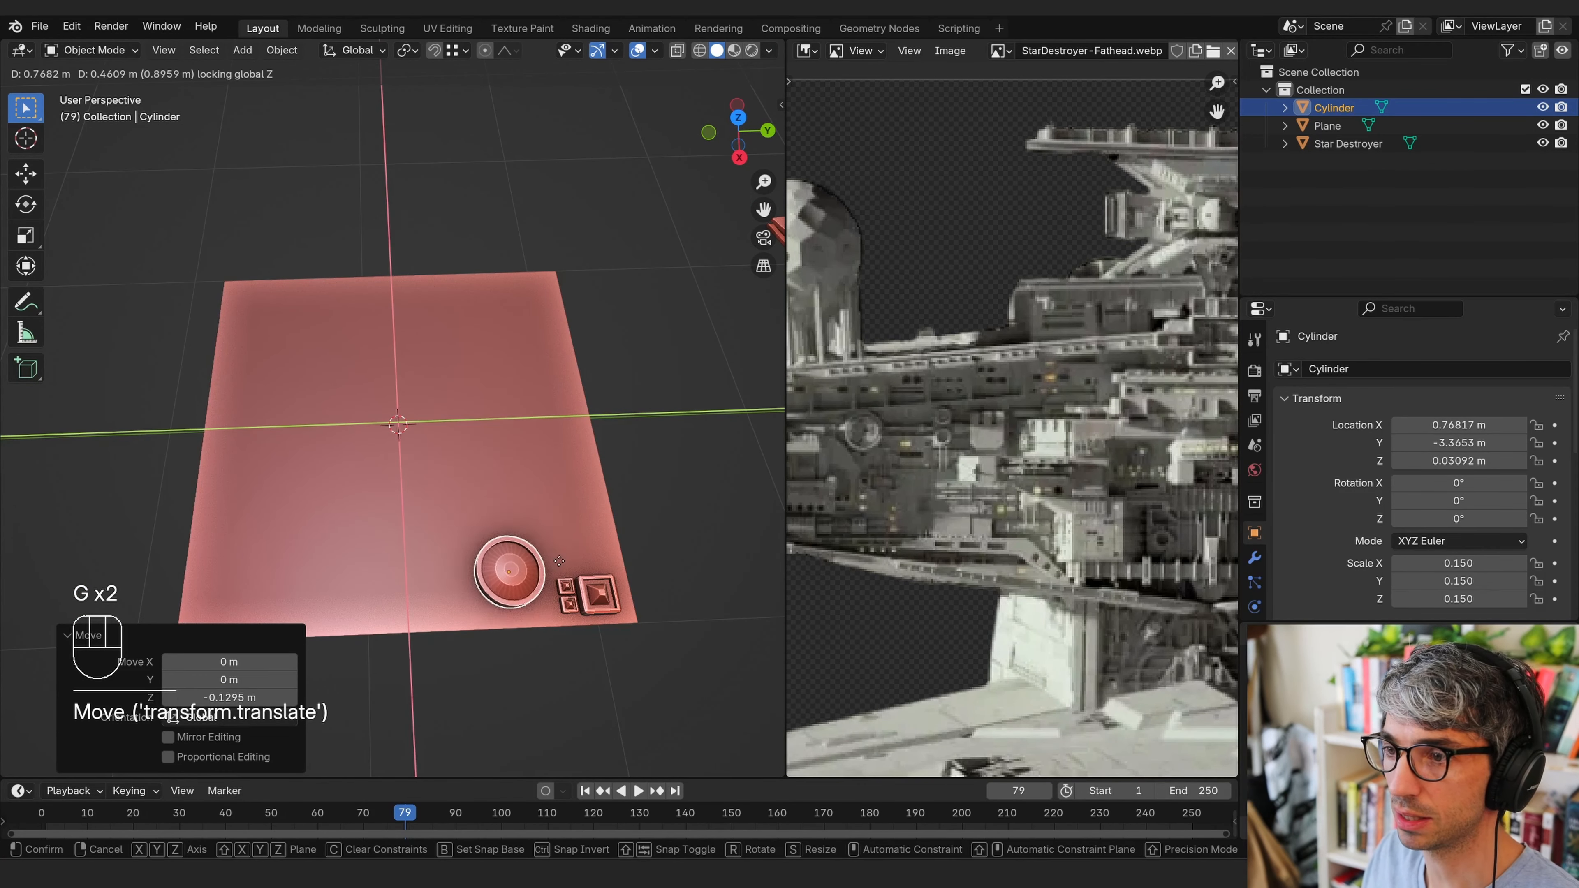
left_click(563, 582)
middle_click_drag(563, 582, 613, 402)
Switch to the top view and add a second 2 m plane as a new object at the existing plane's center
key("KP_7")
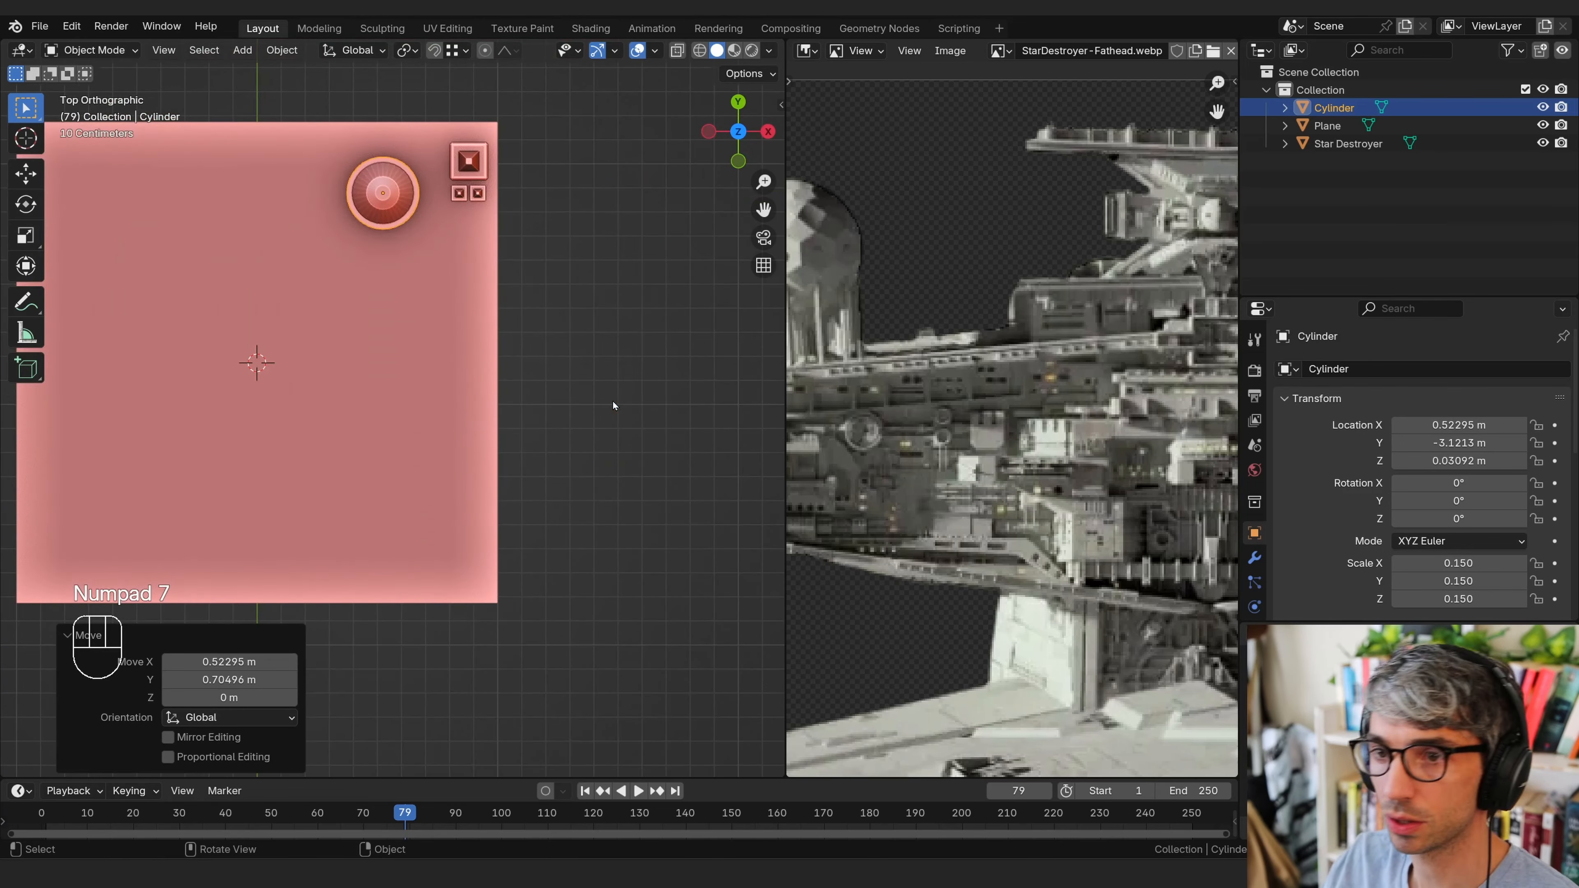
middle_click_drag(320, 344, 443, 356, "shift")
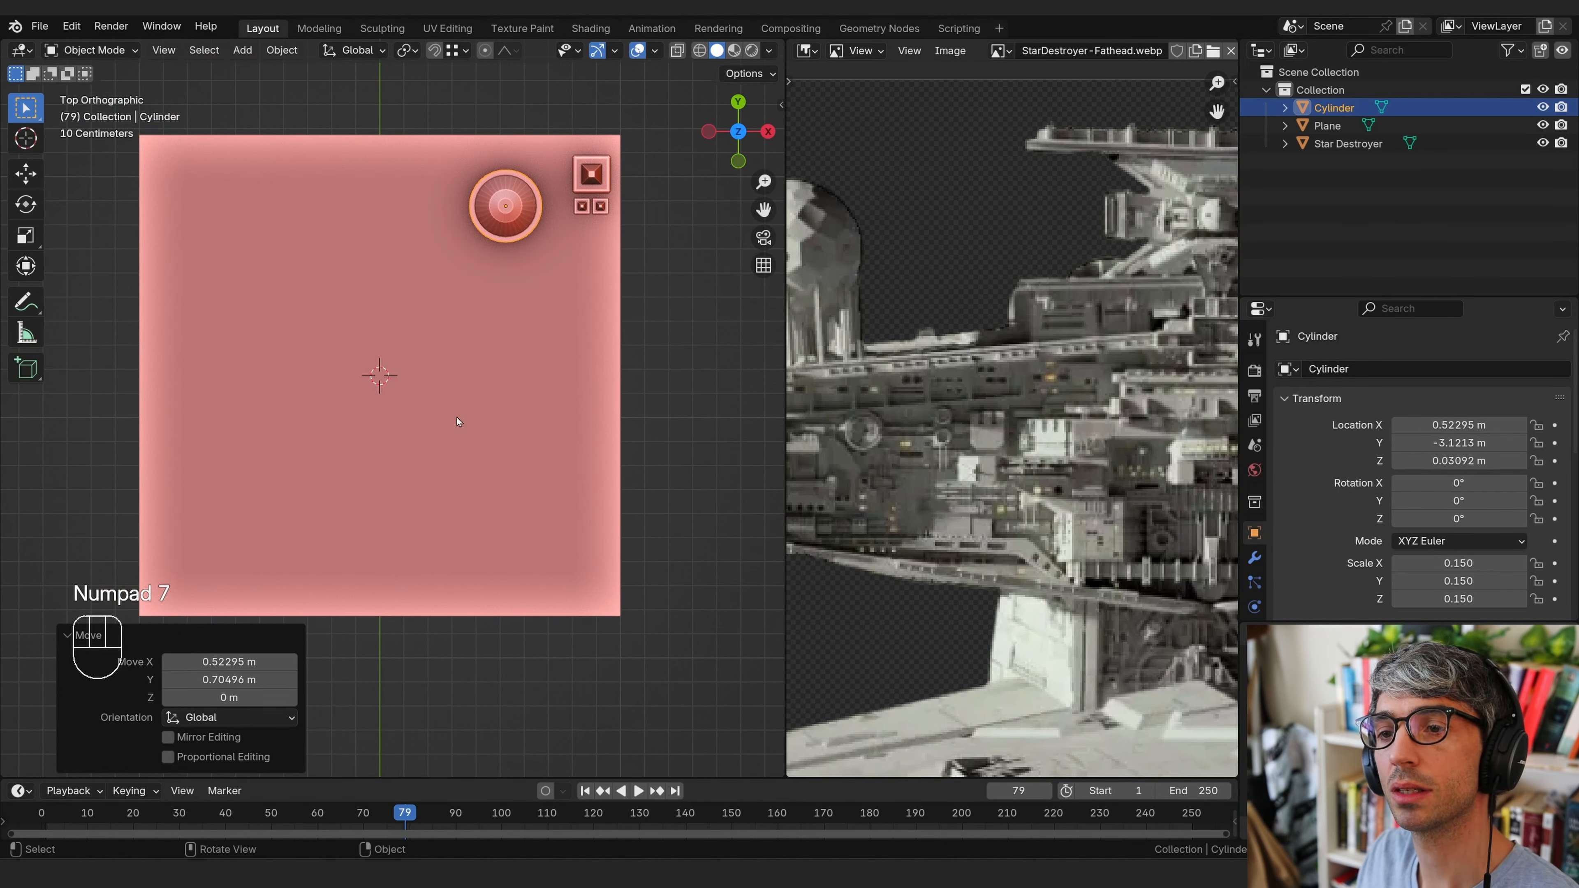
left_click(516, 425)
middle_click_drag(516, 425, 499, 454, "shift")
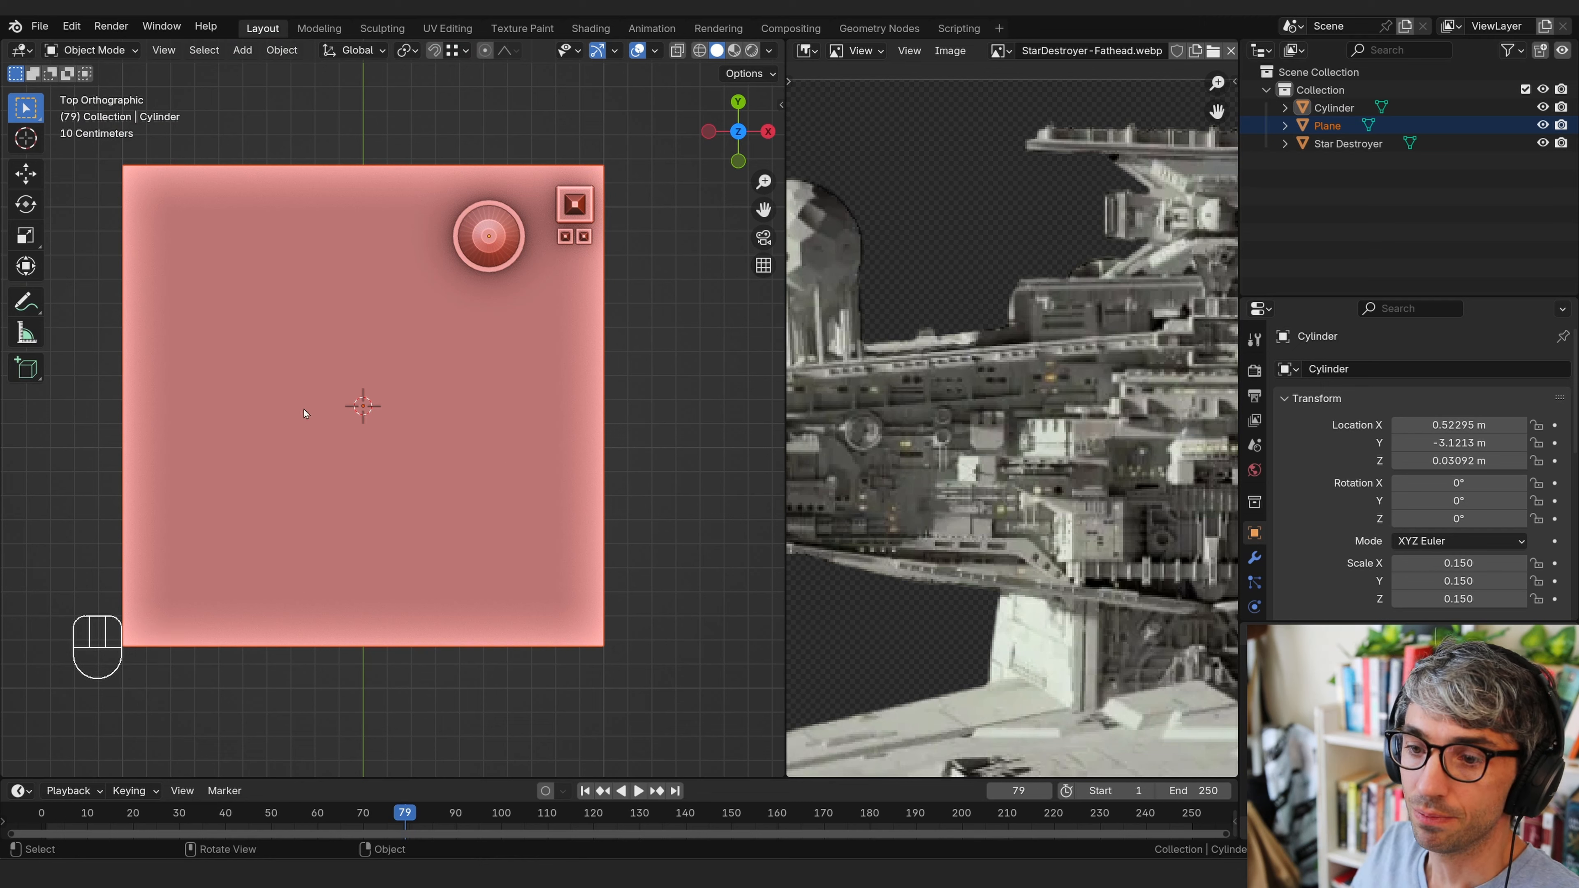
key("Tab")
key("shift+a")
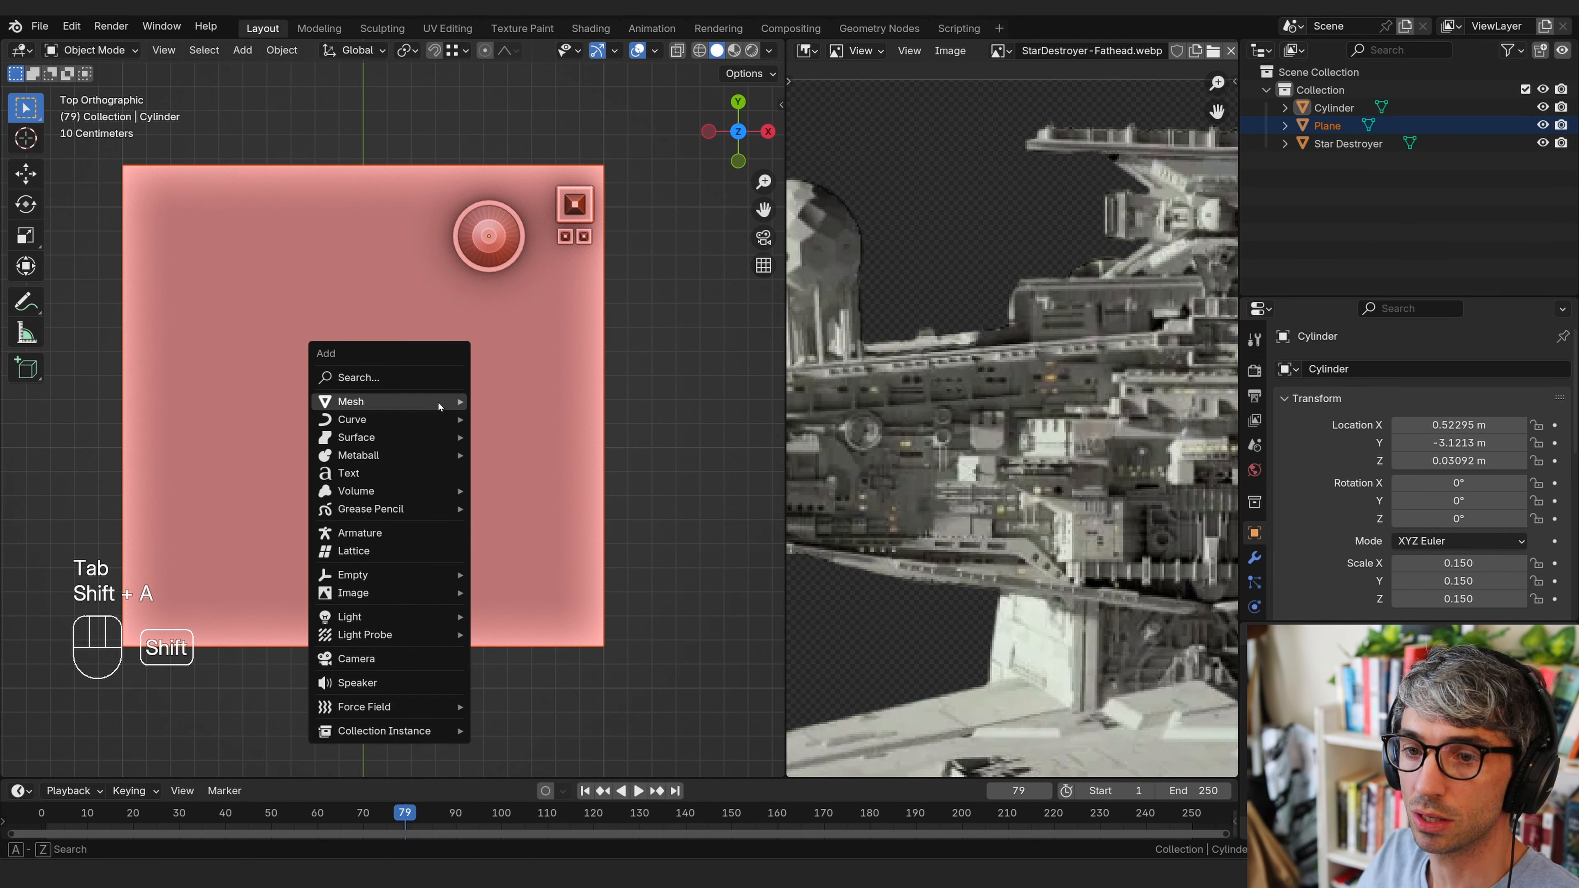
mouse_move(433, 413)
left_click(558, 407)
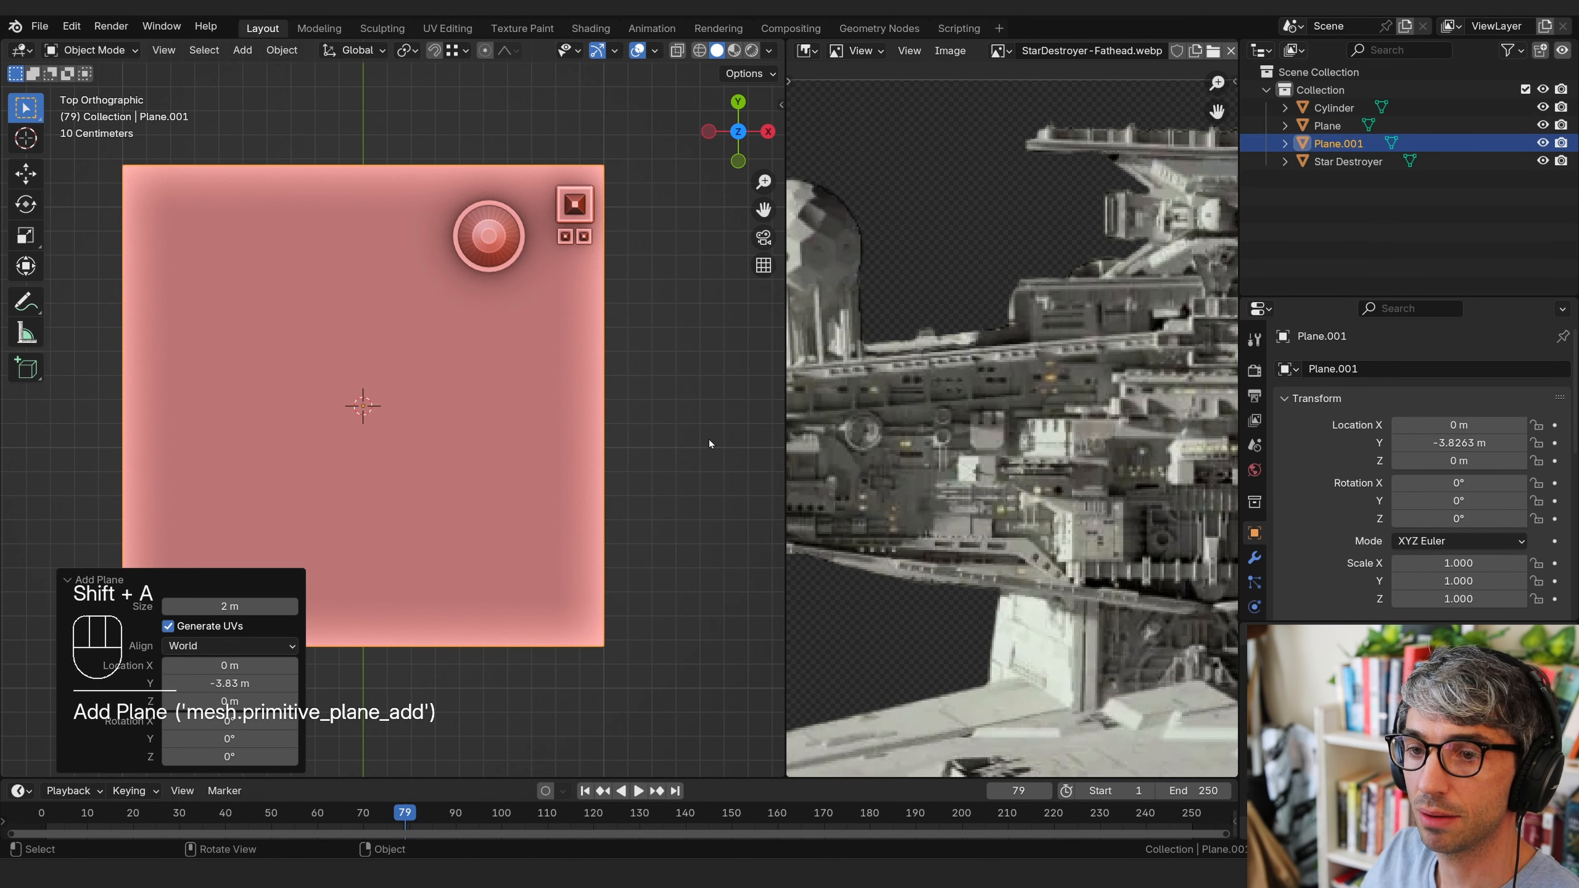
Scale the new plane to 0.928 and raise it about 0.011 m along Z above the base plane
key("s")
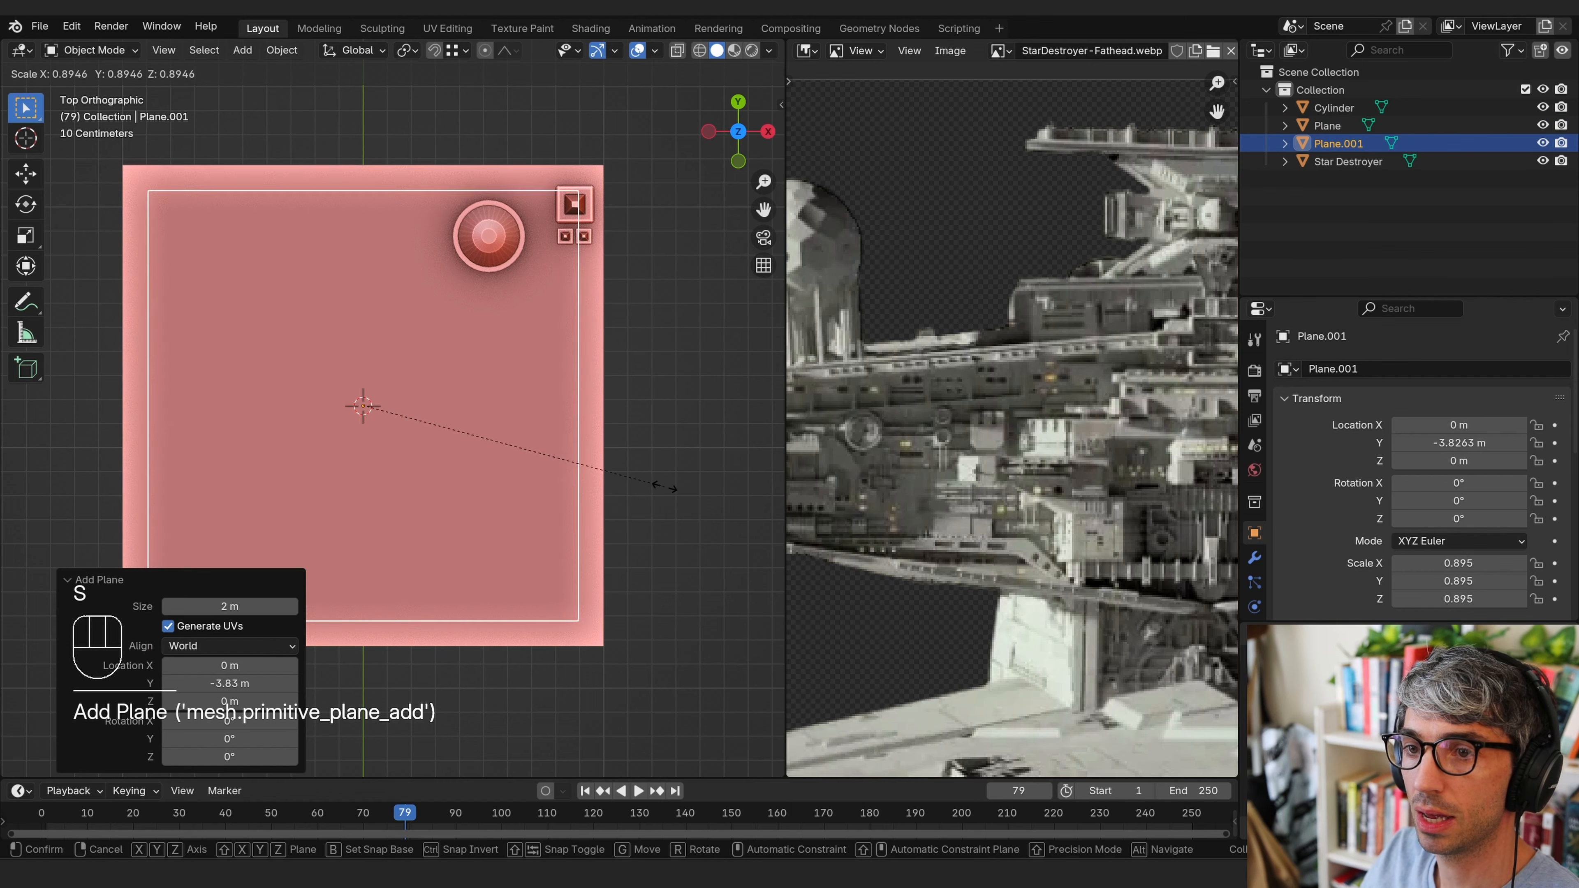
left_click(676, 488)
middle_click_drag(603, 505, 568, 447)
key("g")
left_click(533, 357)
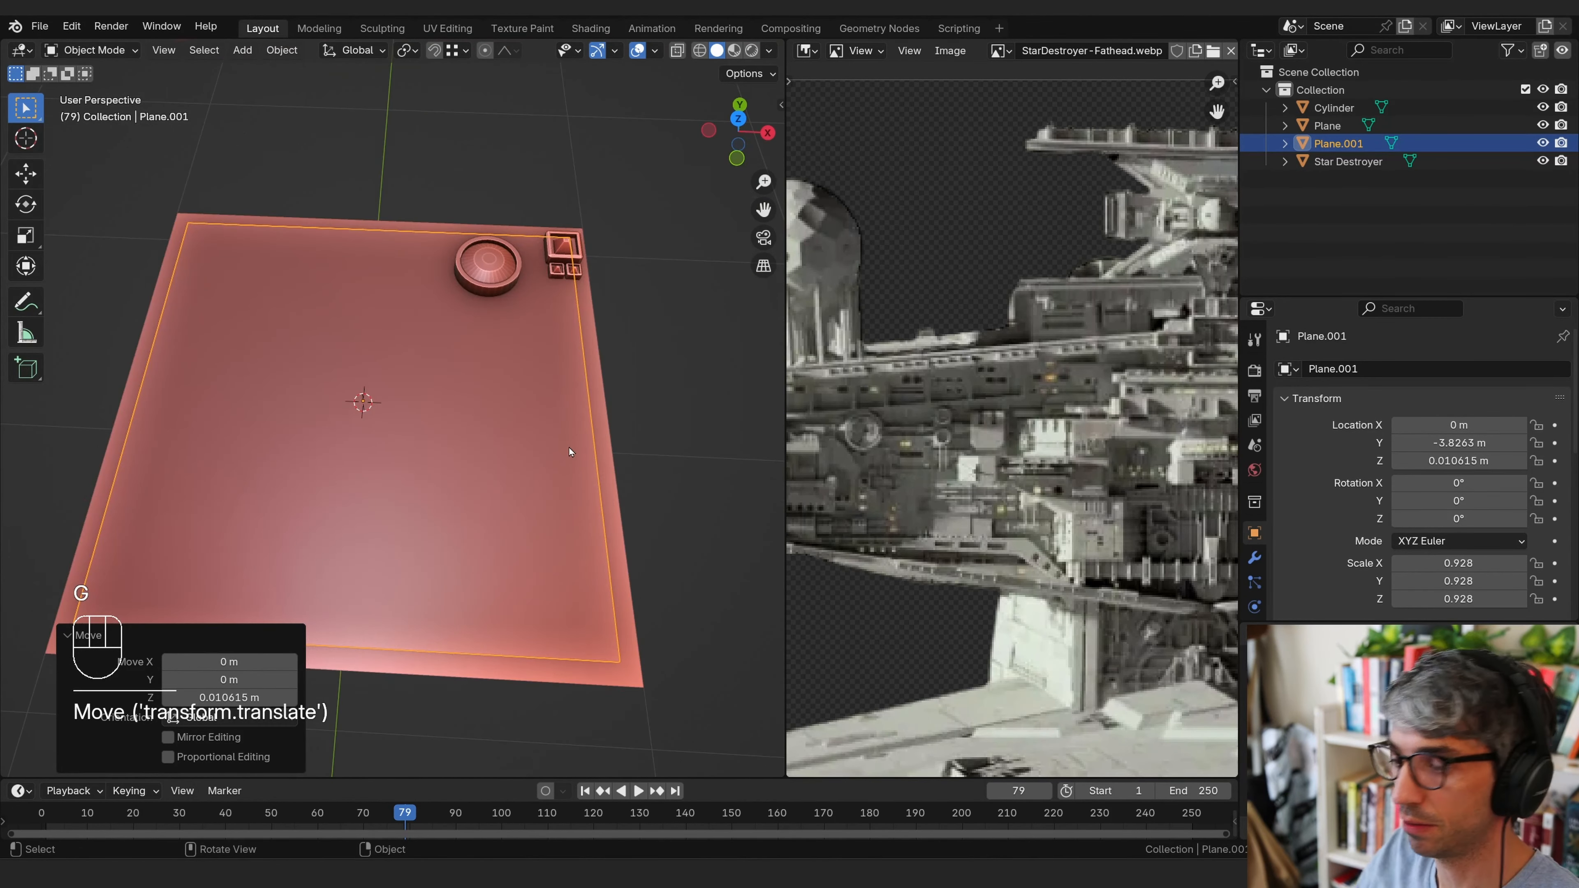
In top view, enter Edit Mode on the new plane and subdivide it with 30 cuts
key("KP_7")
key("Tab")
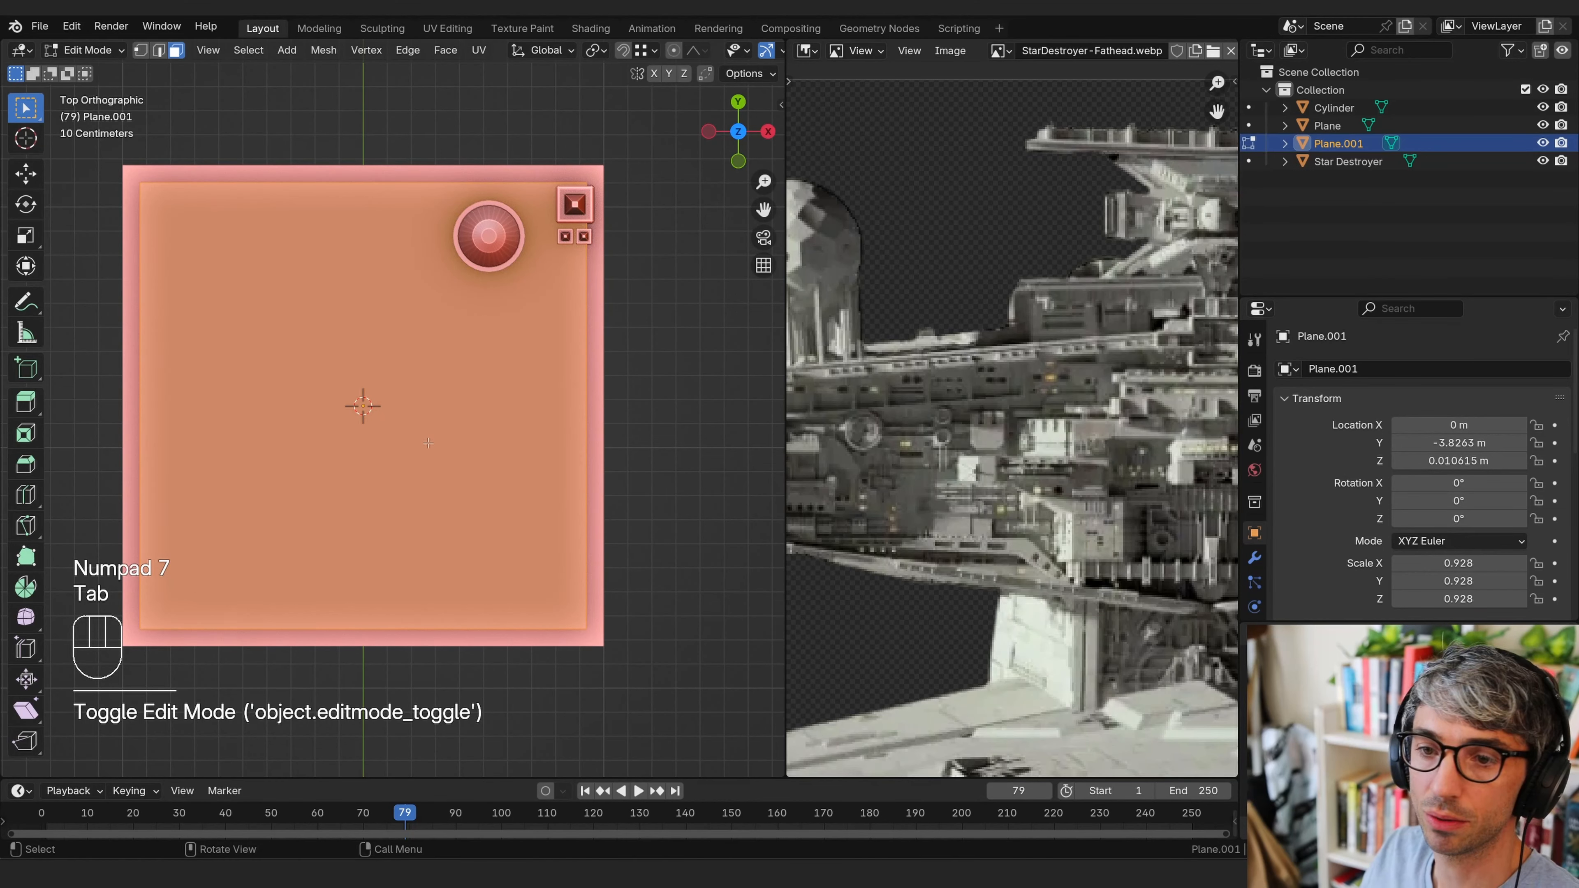
key("F3")
type("sub")
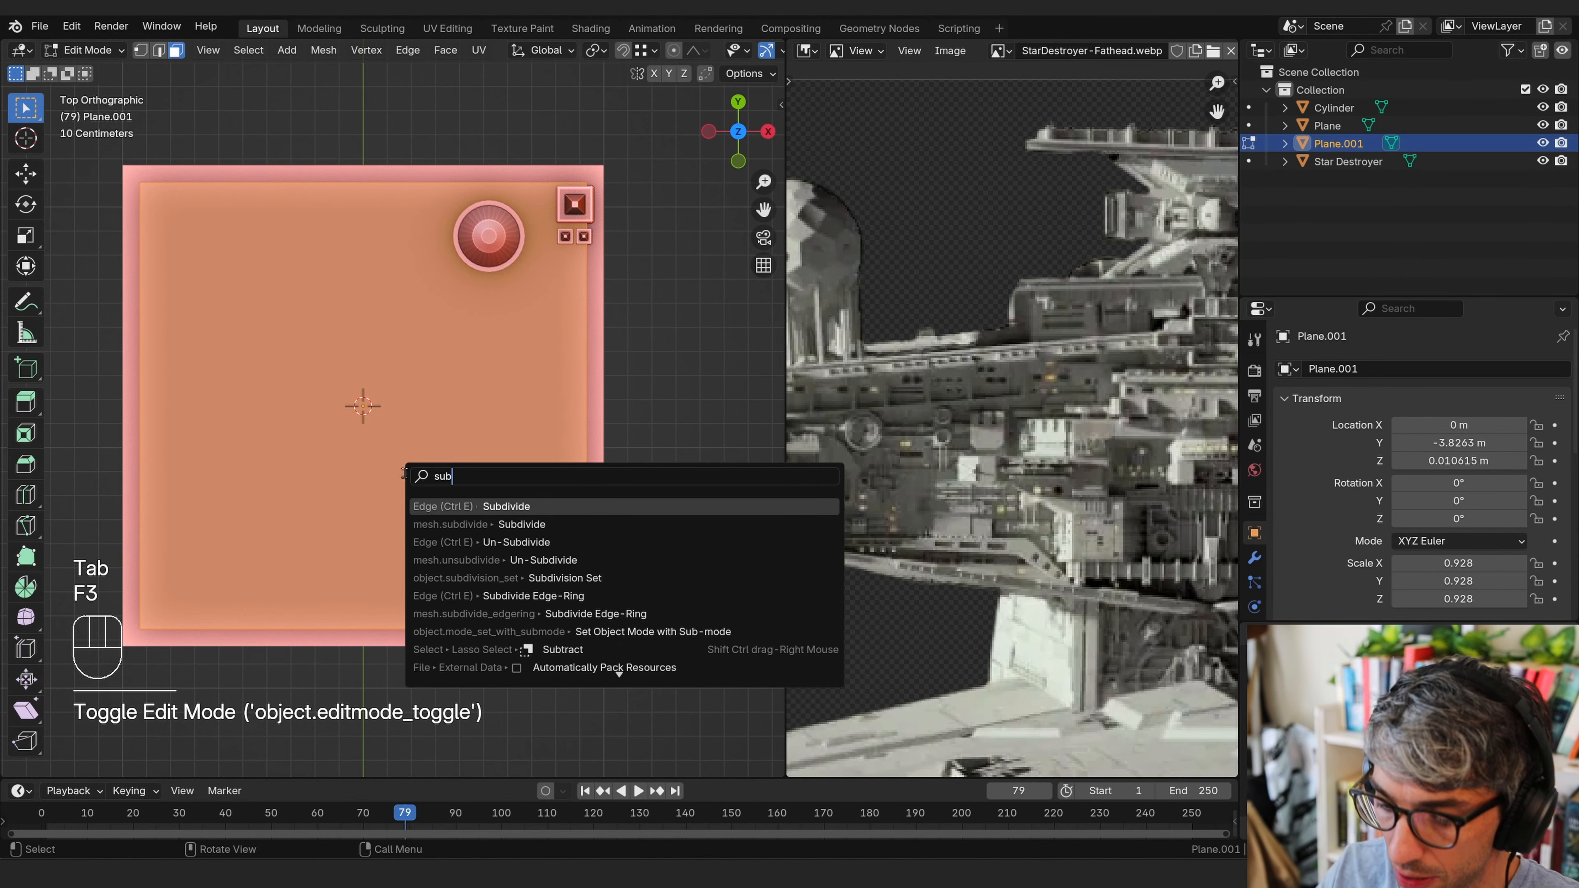
key("Return")
left_click_drag(227, 638, 643, 637)
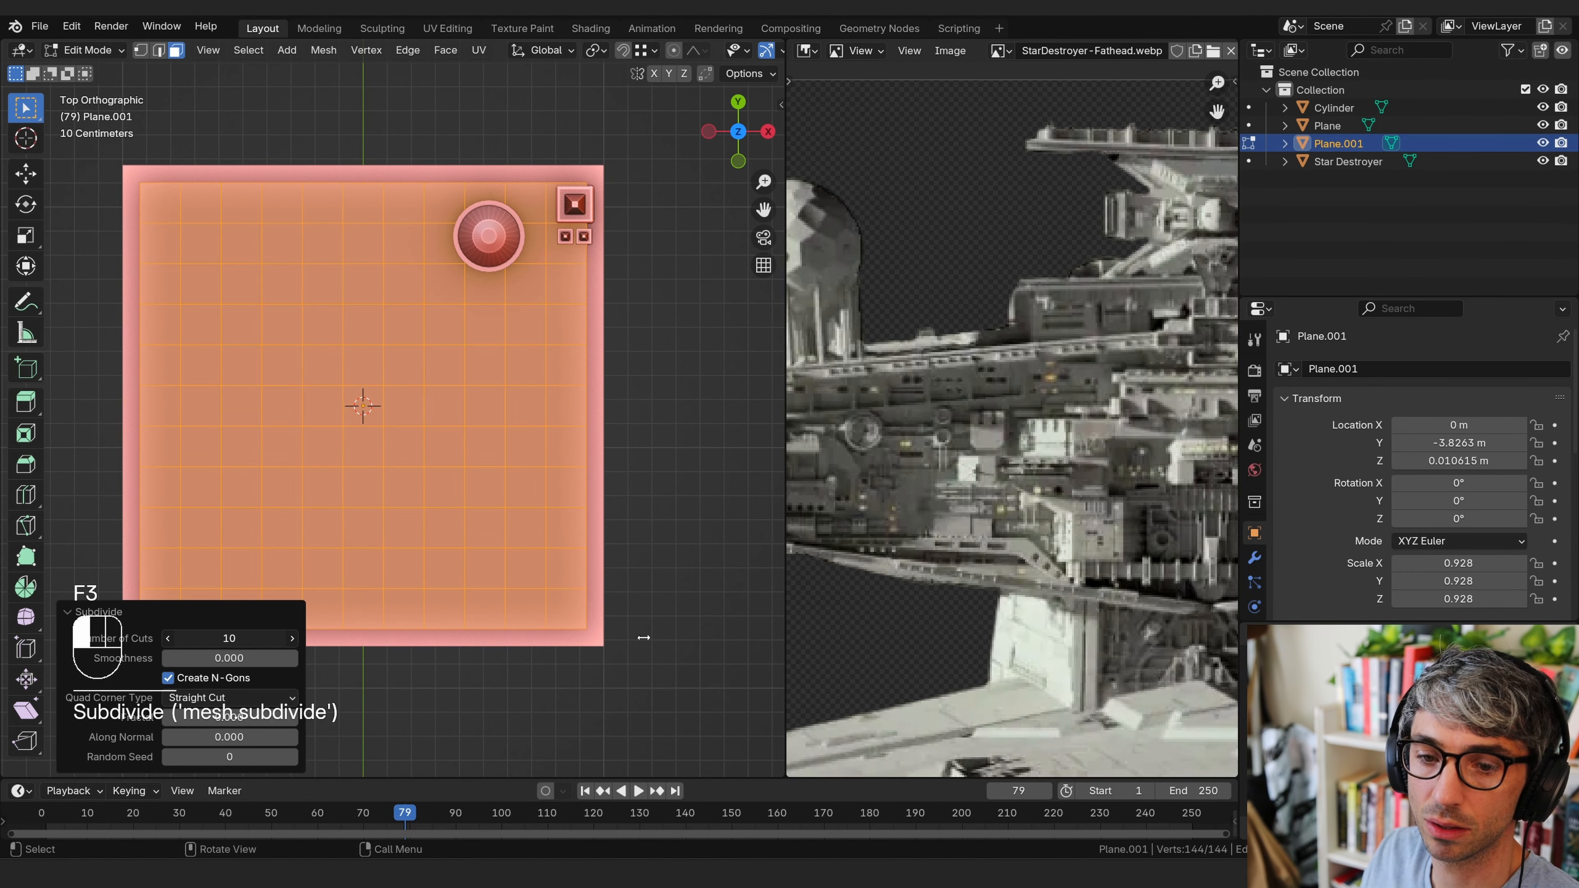
left_click(246, 639)
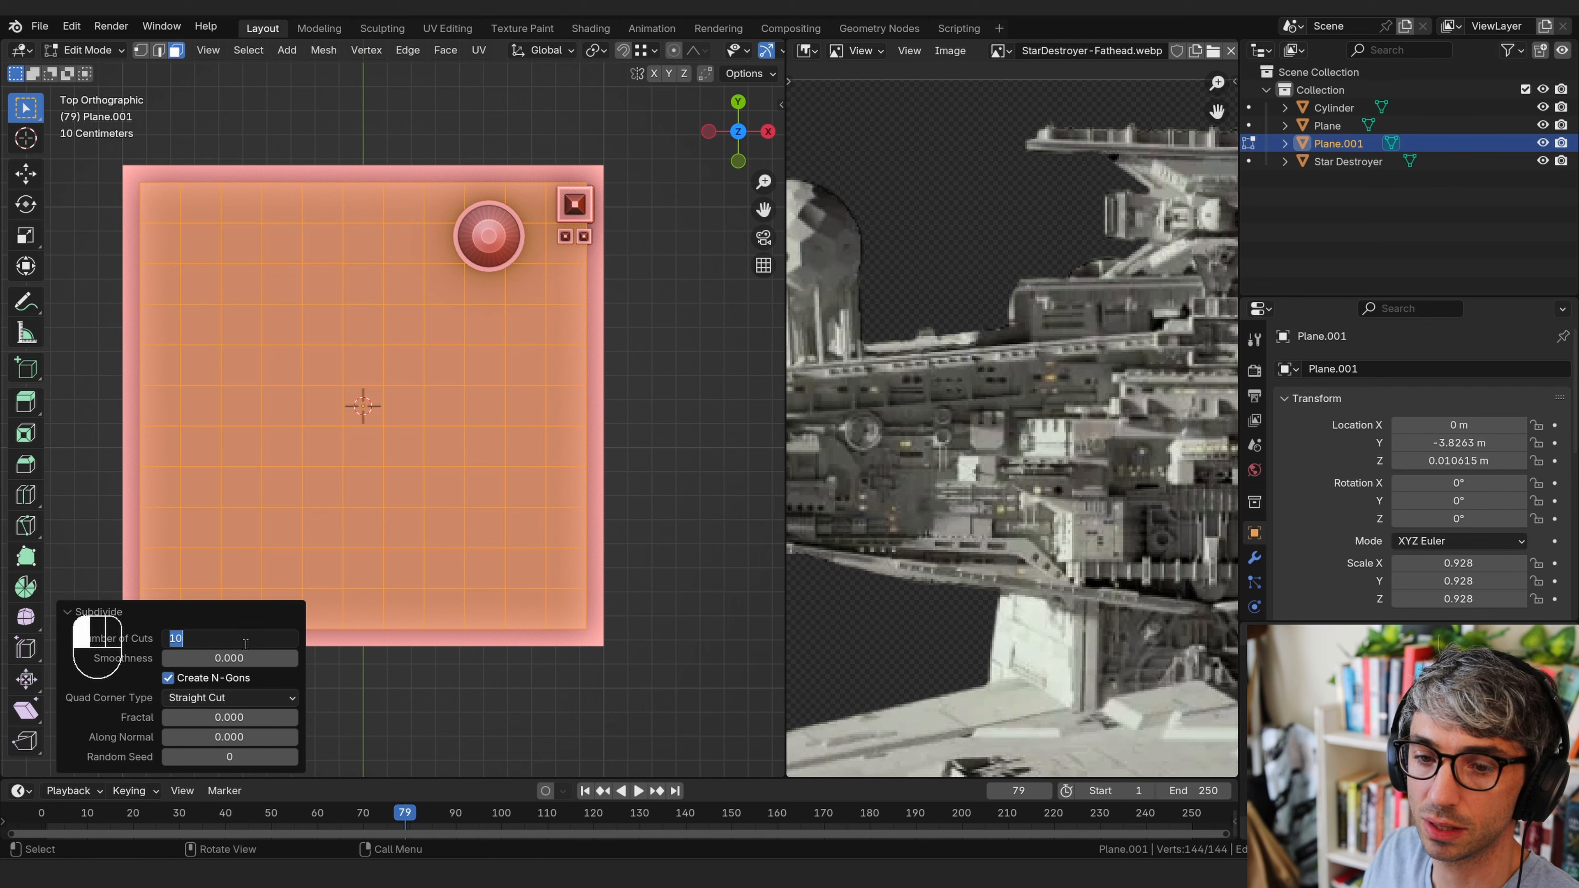
type("30")
key("Return")
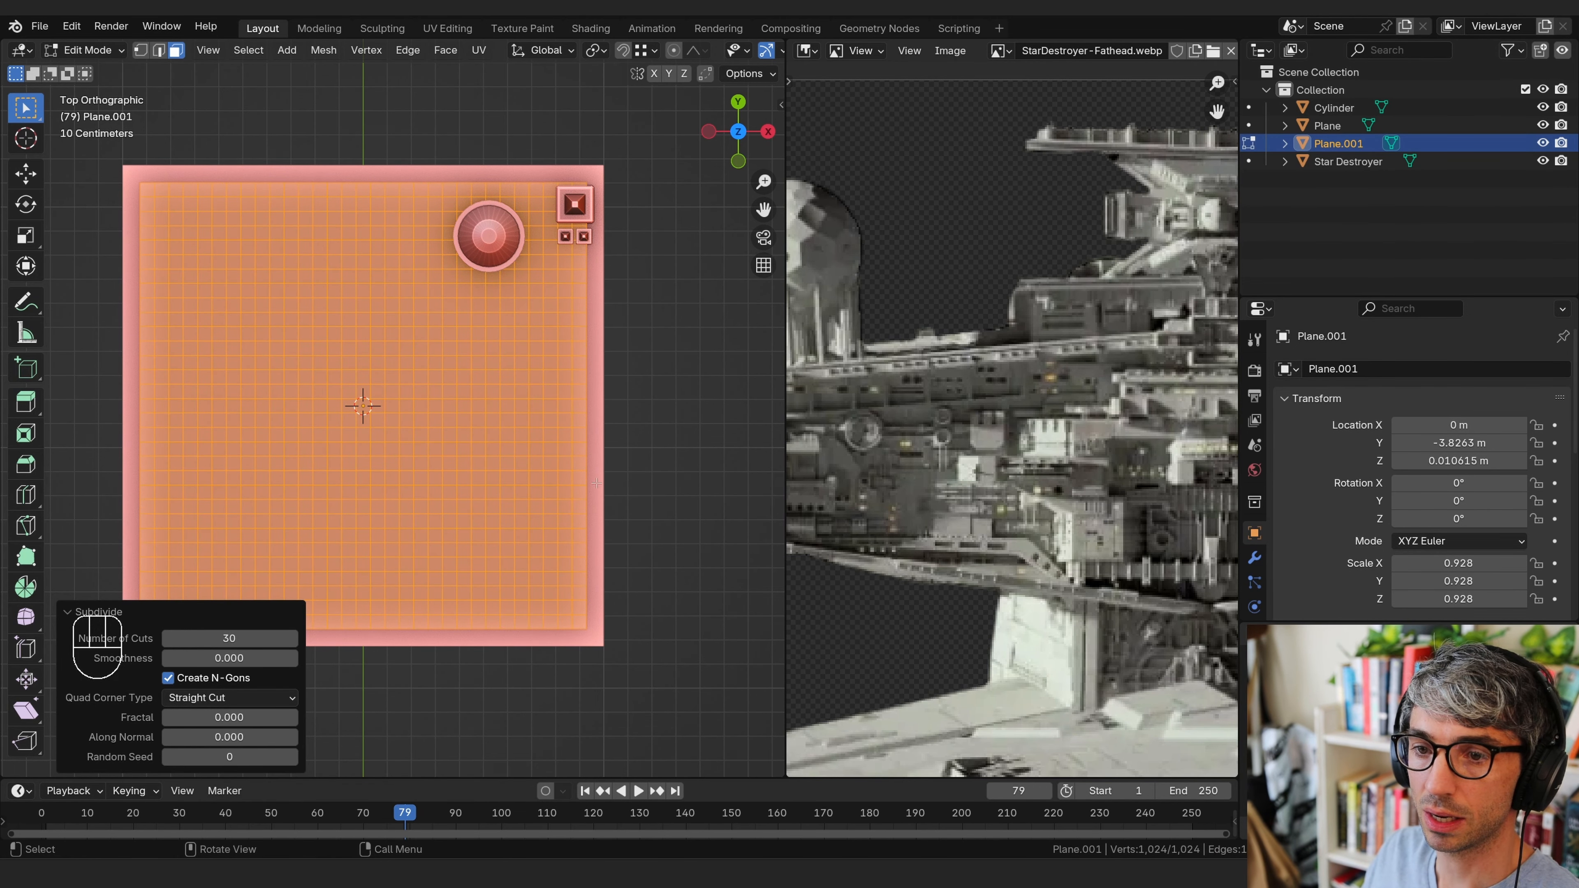
Clear the selection and circle-select angular, branching paths of edges across the grid in edge mode
key("alt+a")
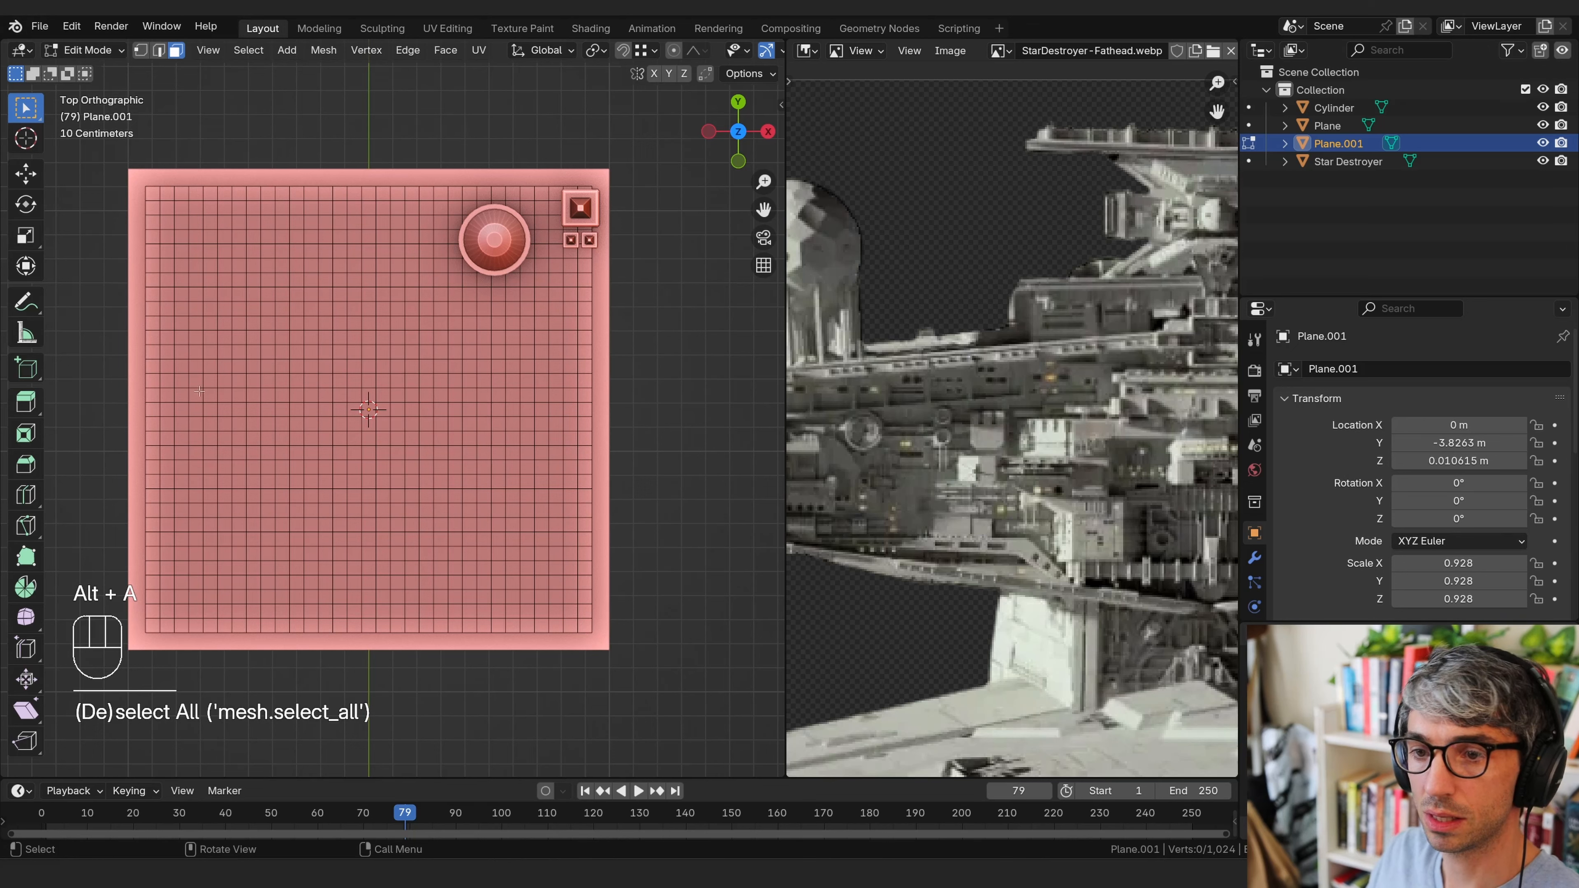
key("c")
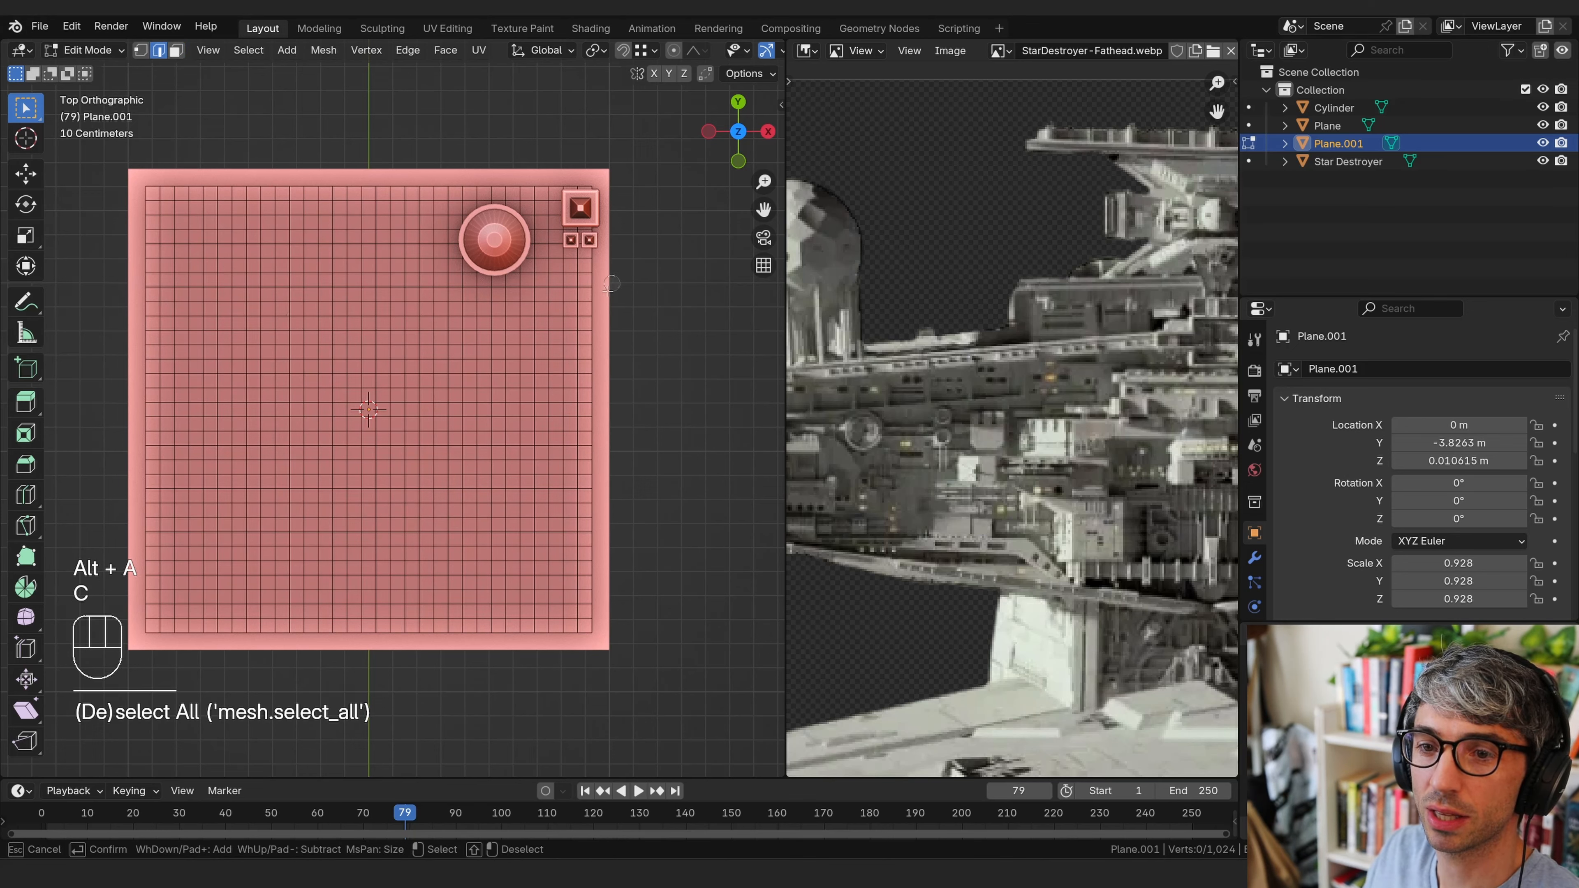
left_click_drag(490, 287, 492, 344)
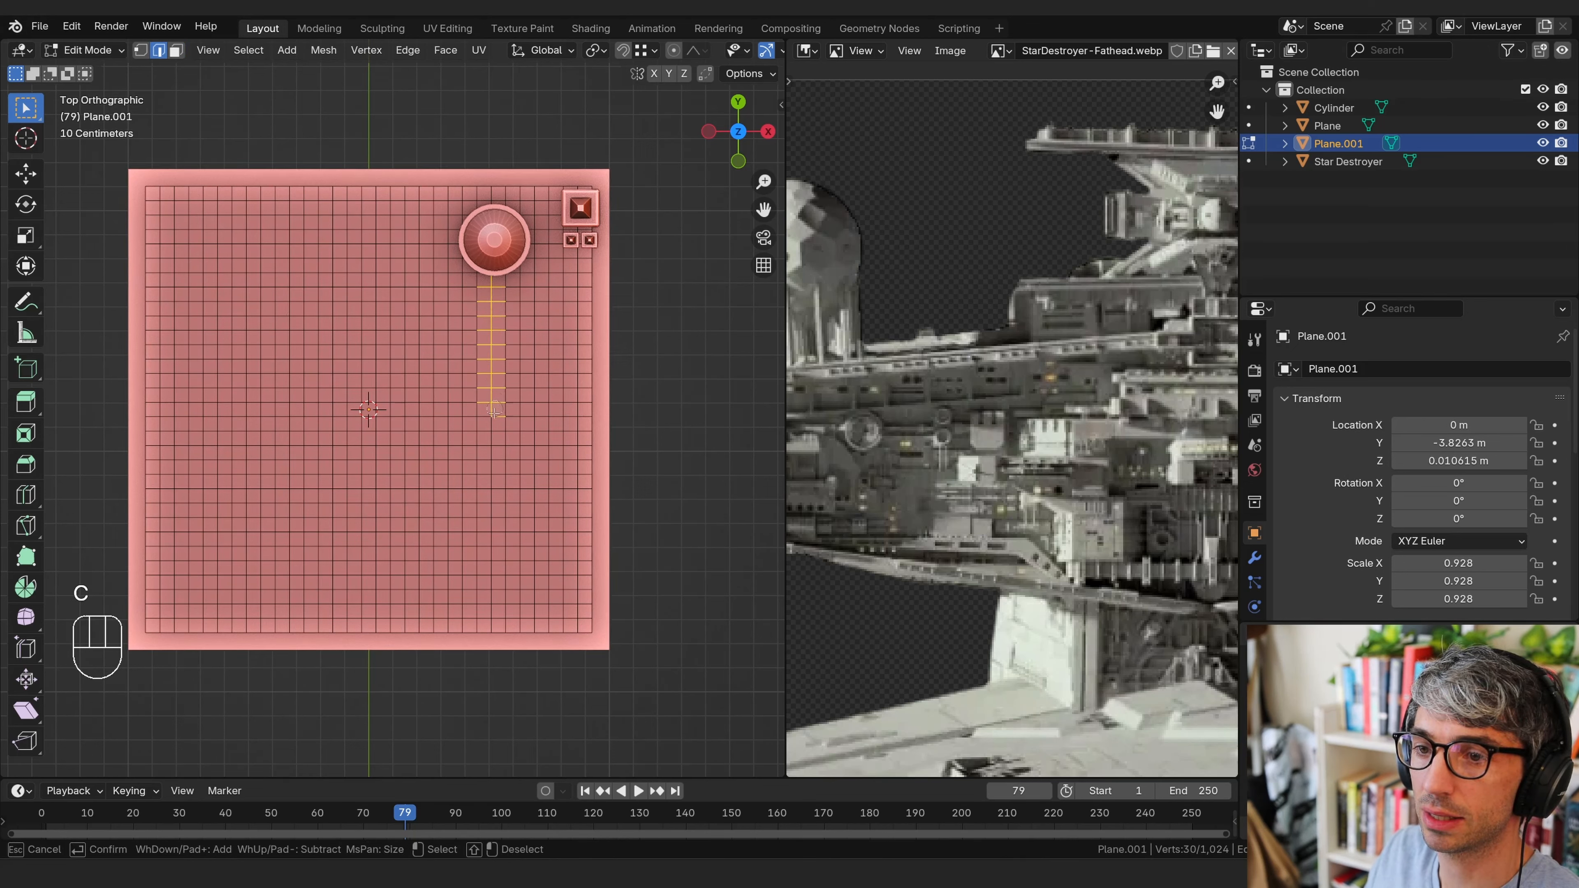
left_click_drag(493, 410, 491, 480)
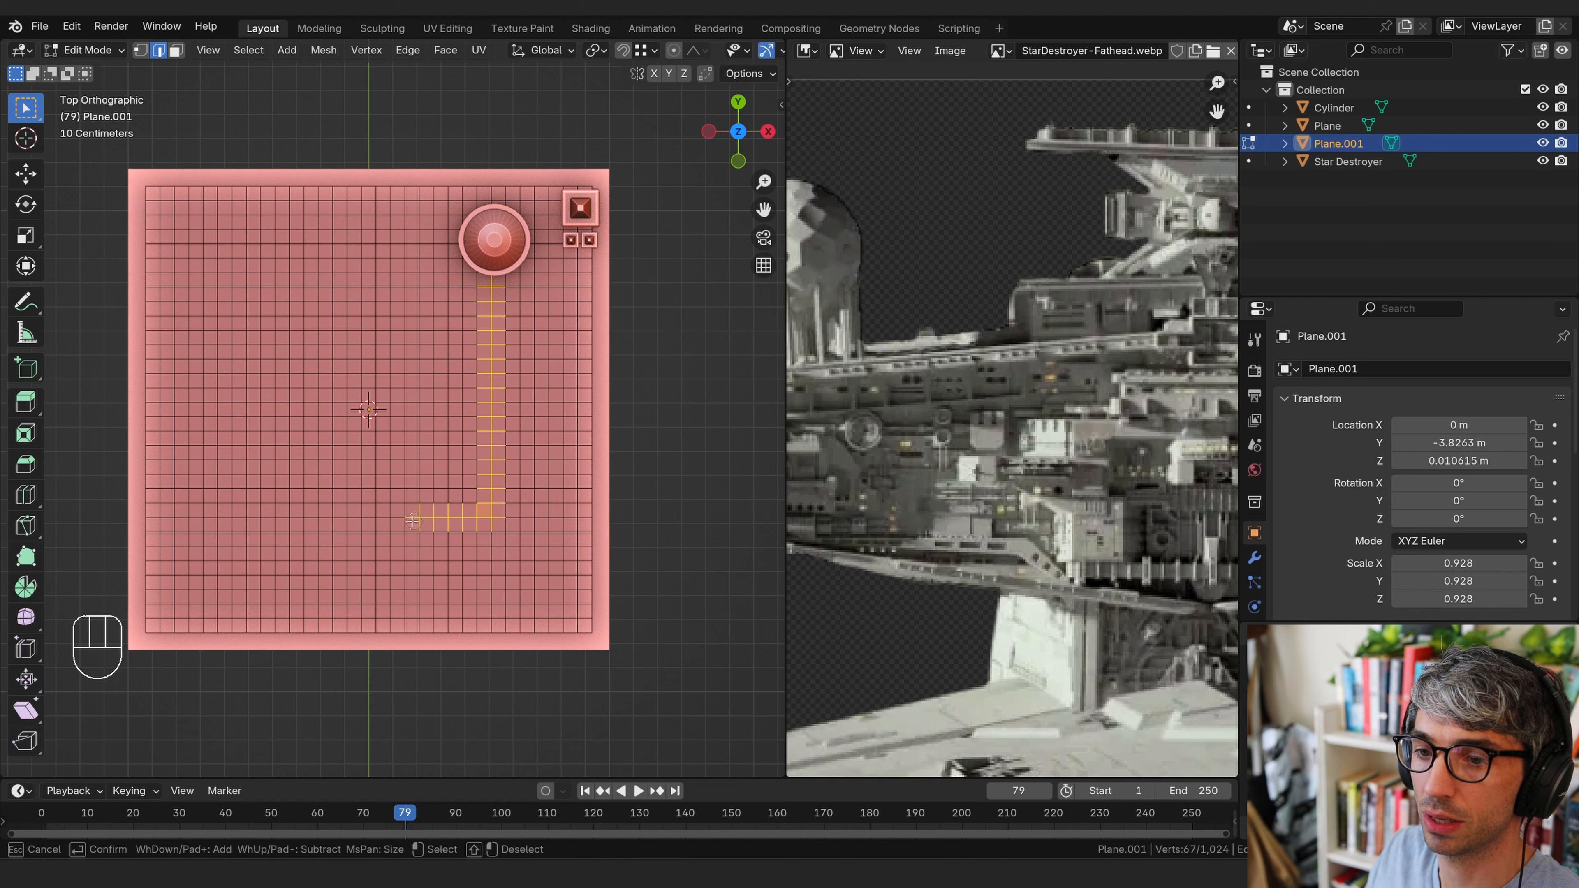
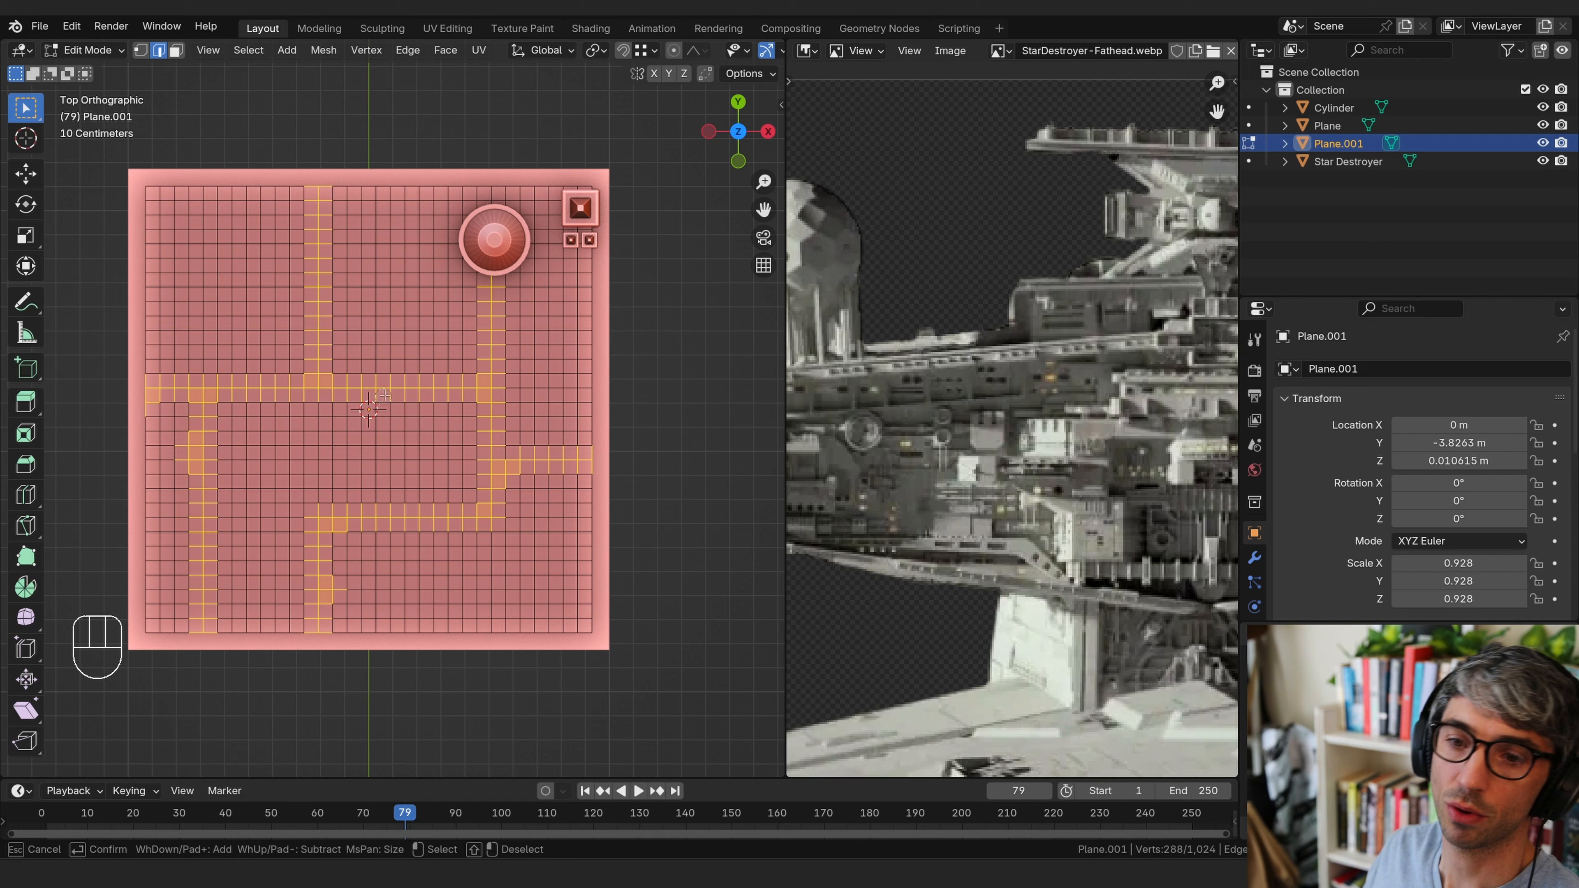
right_click(384, 397)
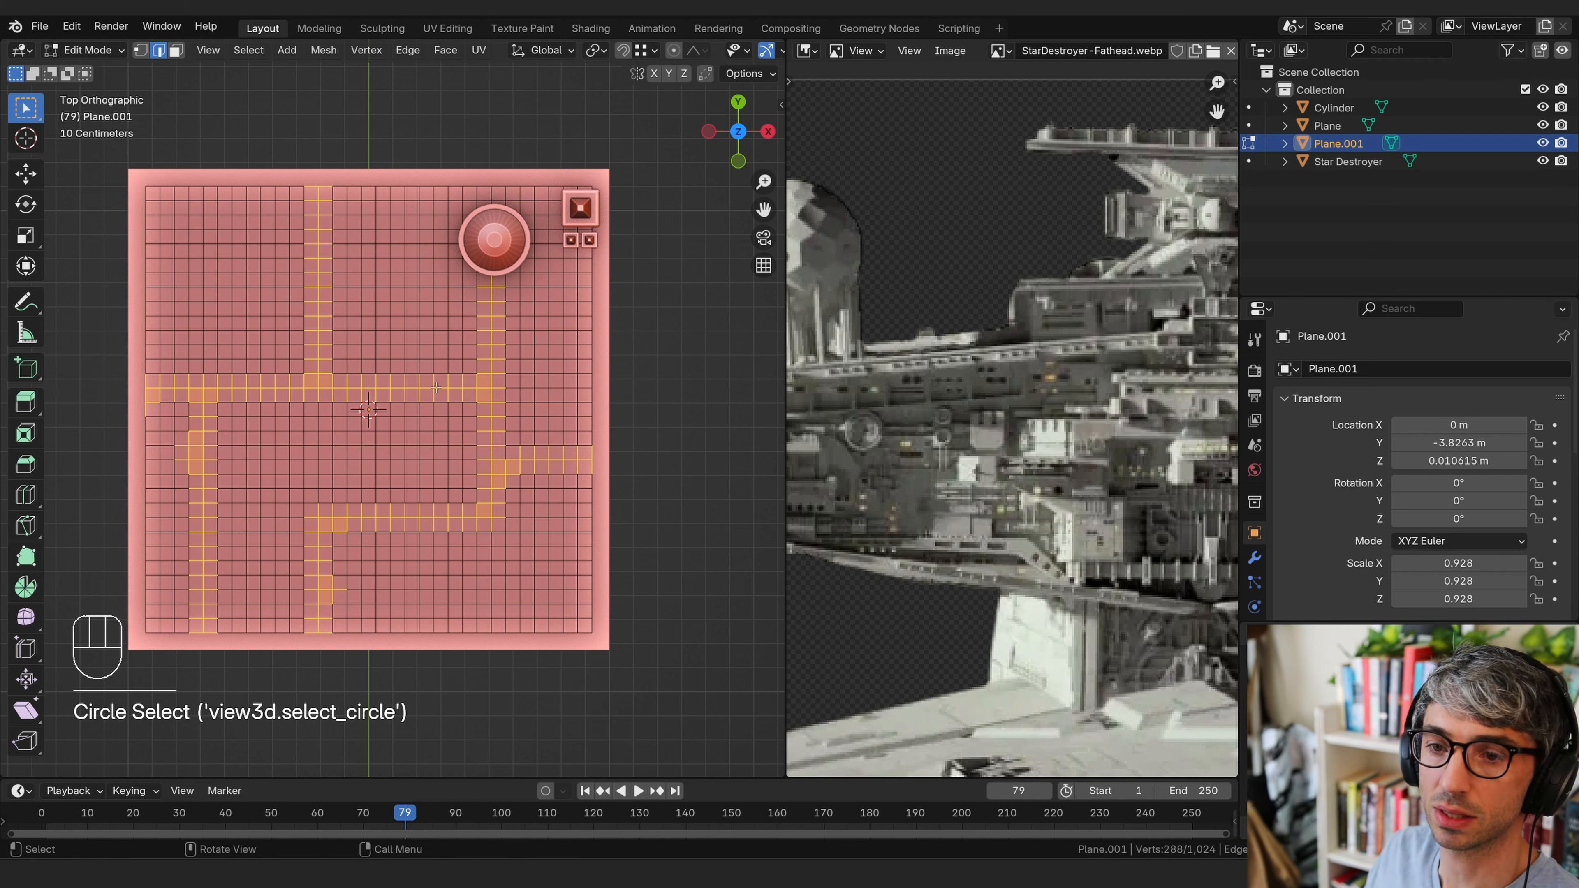
Grow and shrink the edge selection to reduce the painted paths to single-edge panel lines
key("ctrl+KP_Add")
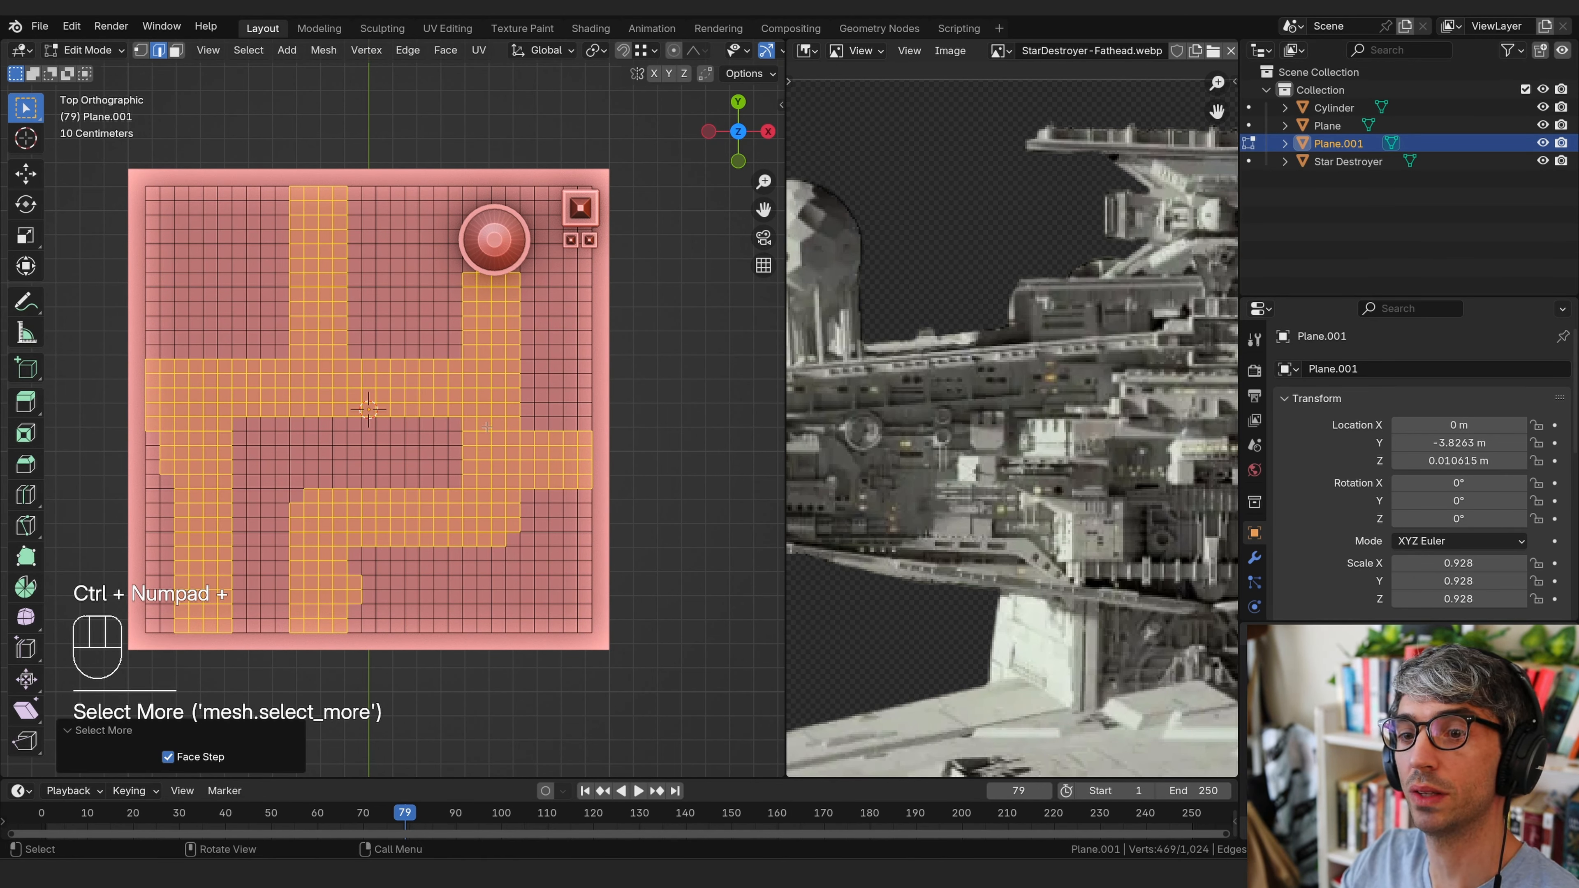
key("ctrl+KP_Subtract")
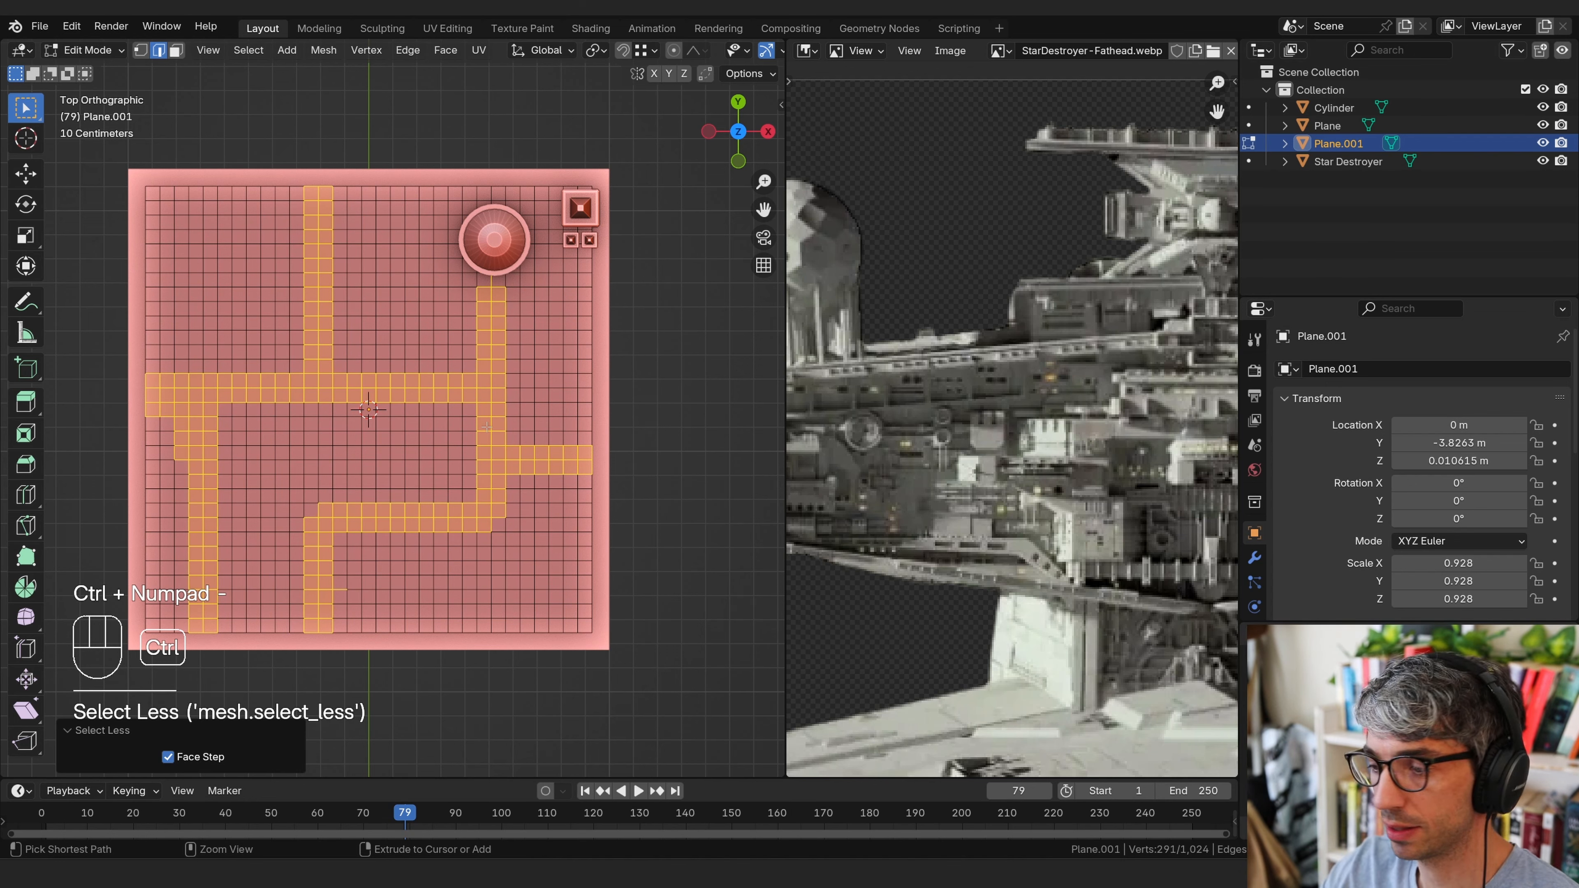
key("ctrl+KP_Subtract")
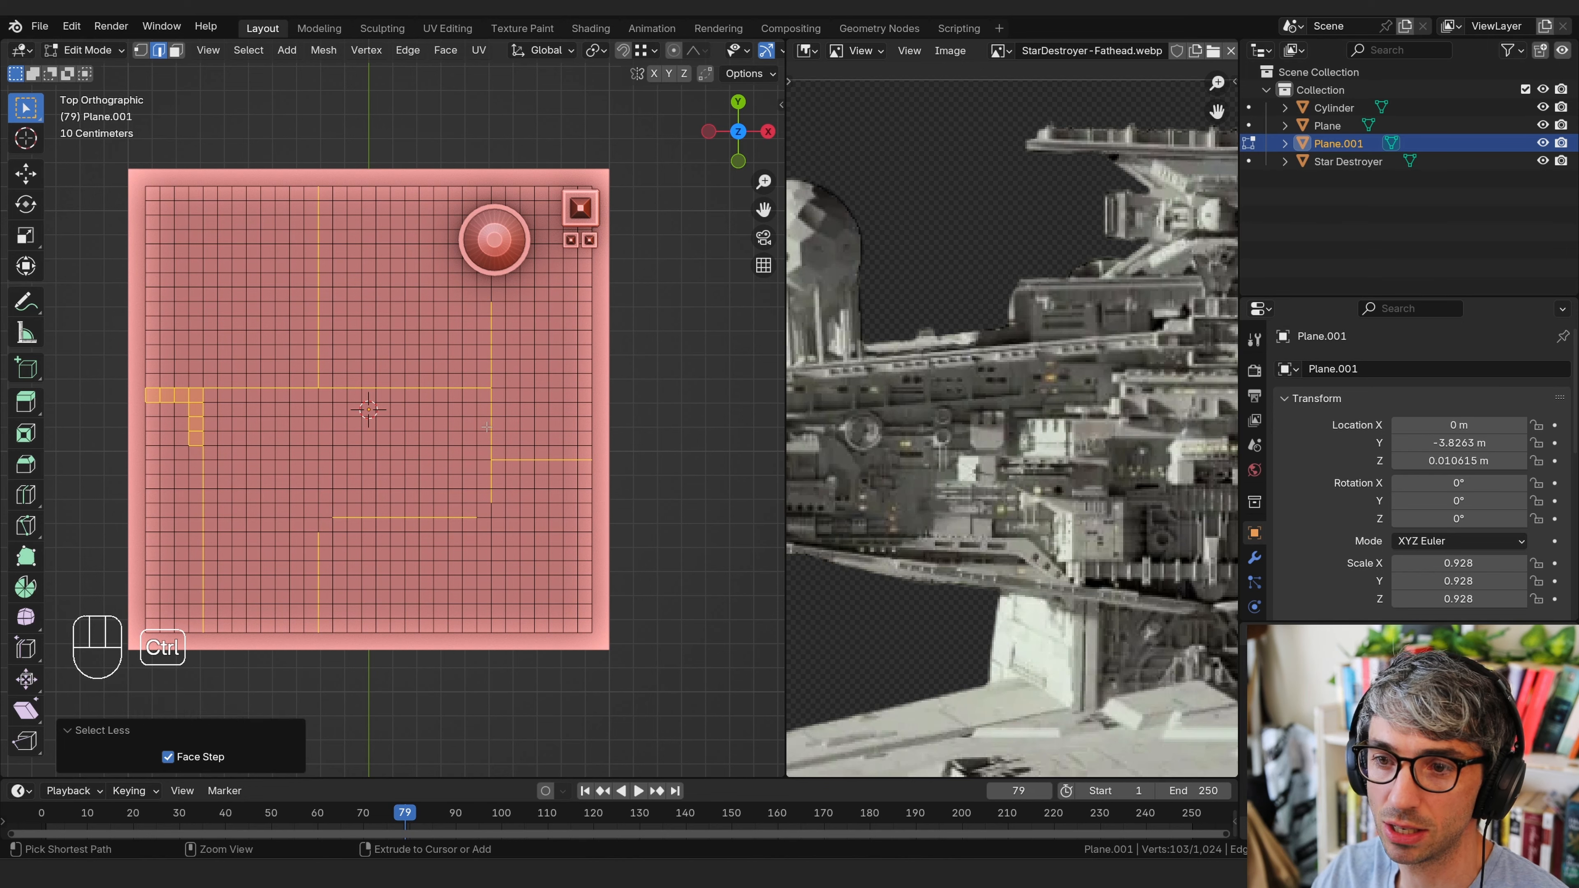
key("ctrl+KP_Add")
key("ctrl+KP_Subtract")
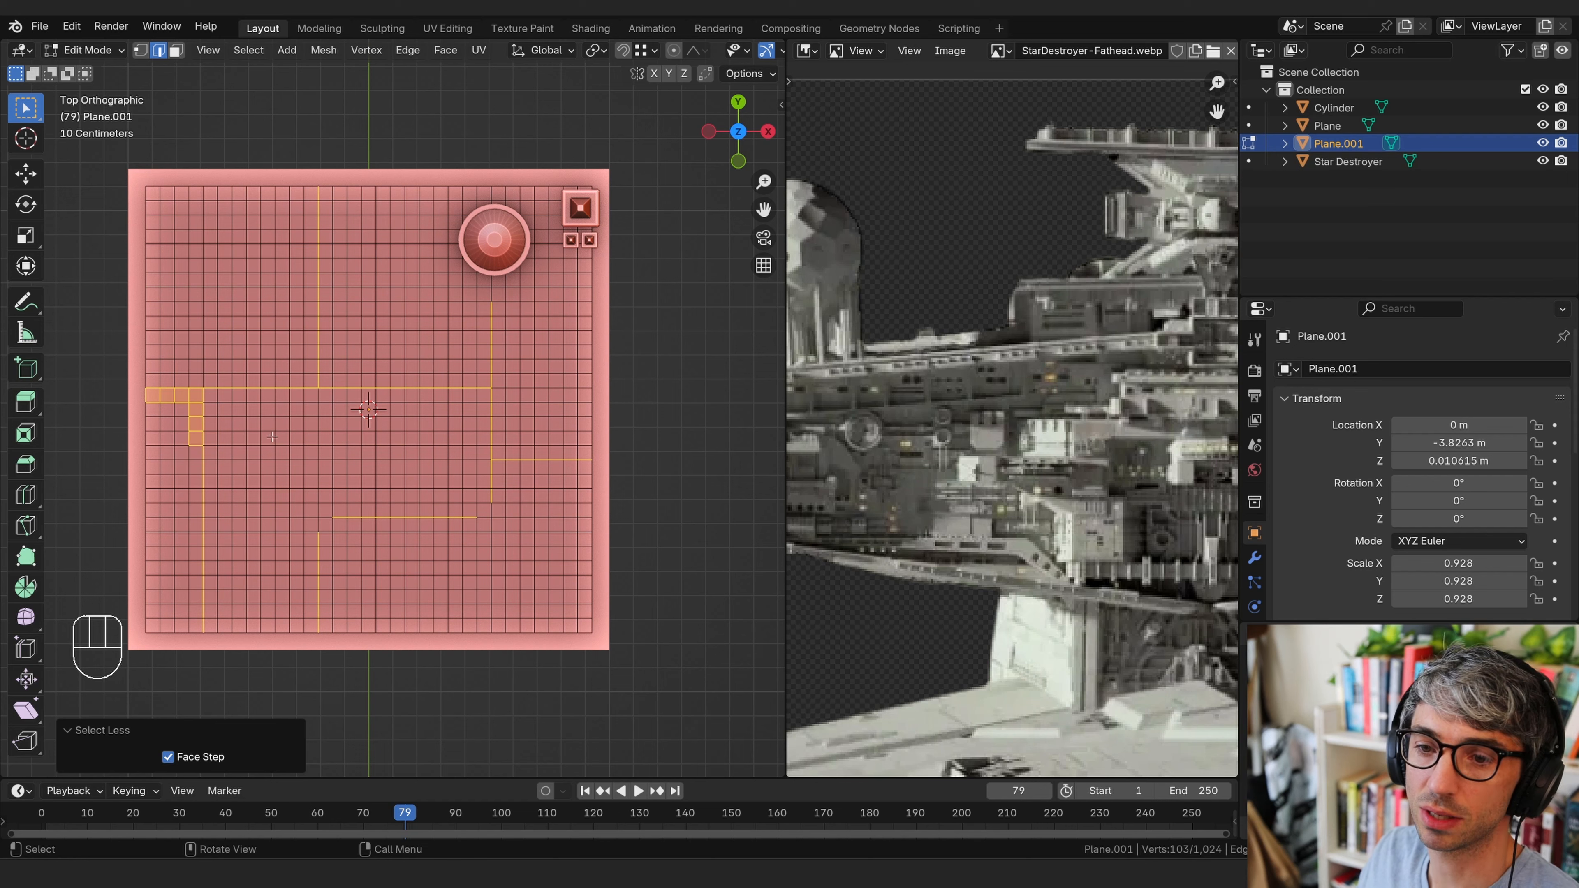
Deselect the leftover square edges beside the lines and add the missing edges at the corners and below the cylinder
key("c")
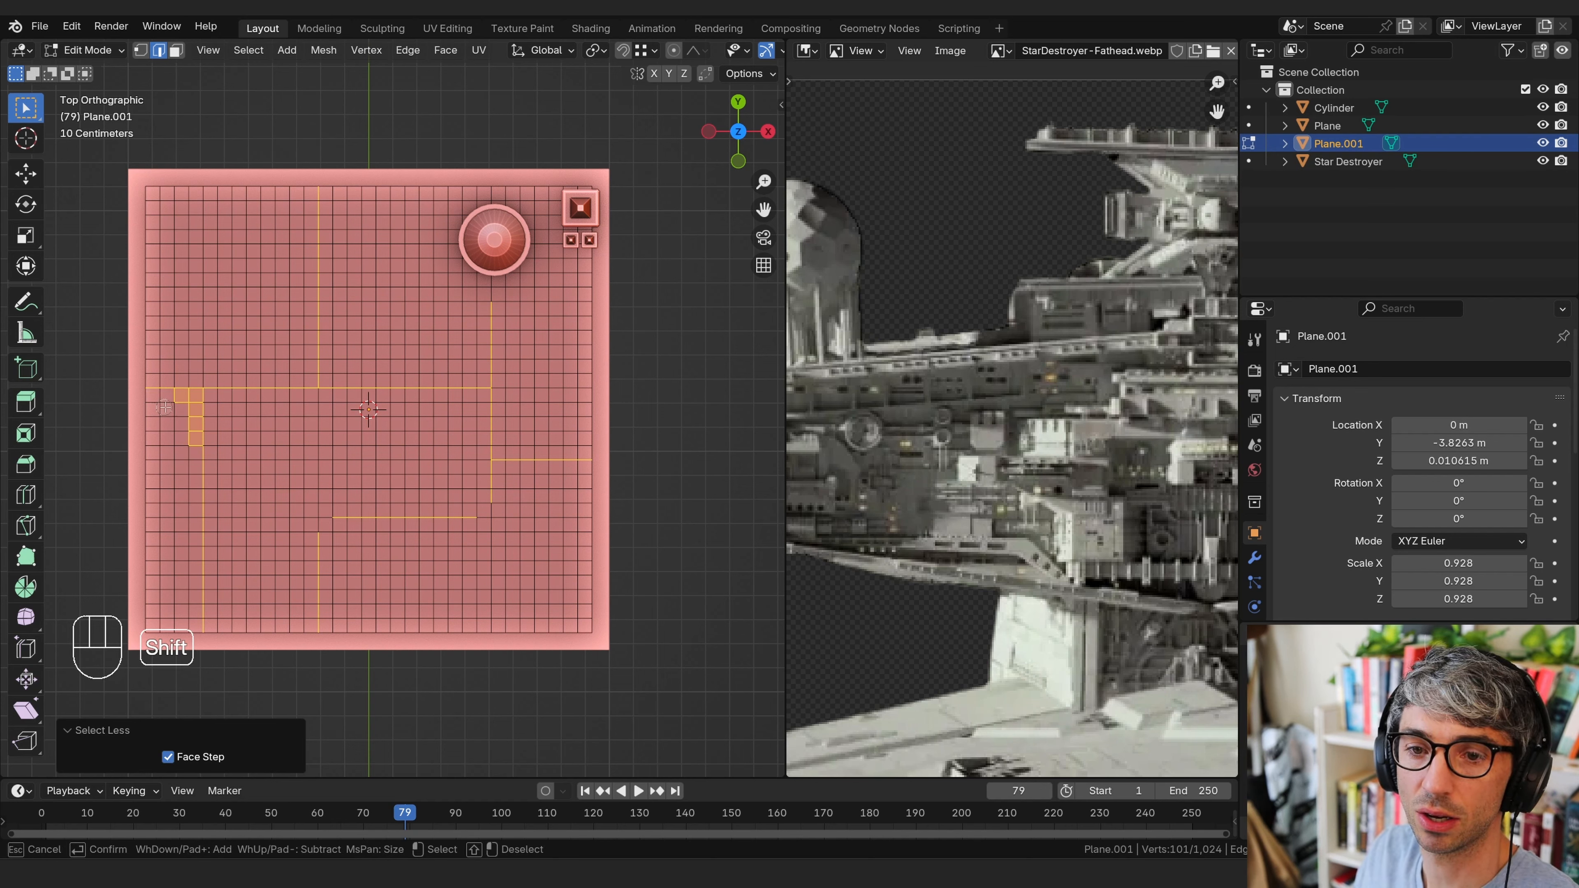
right_click(264, 601)
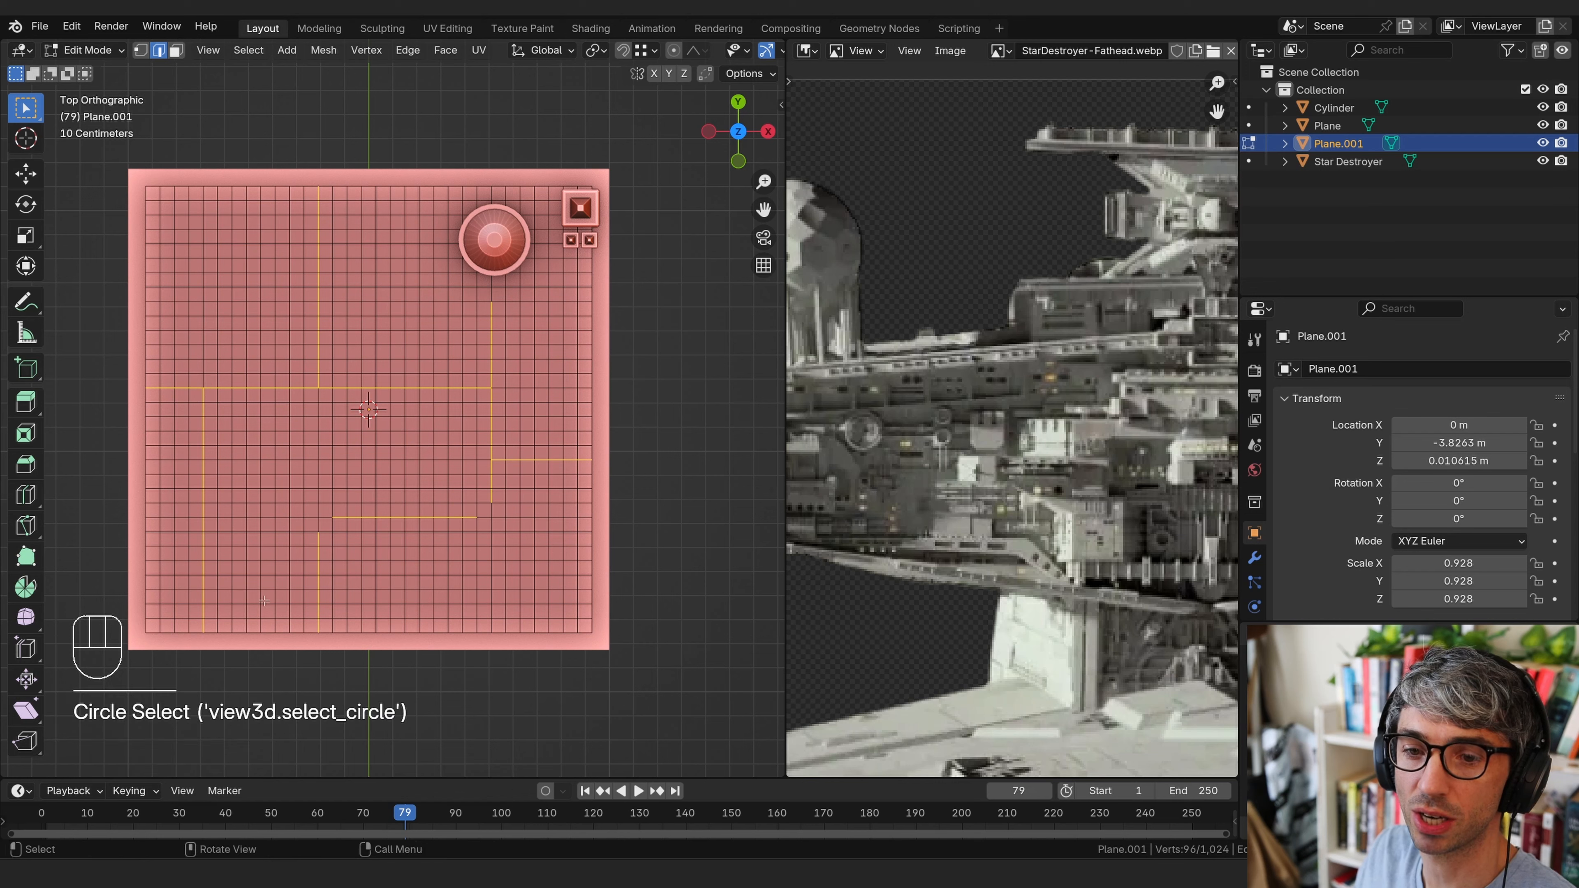
left_click(491, 514, "shift")
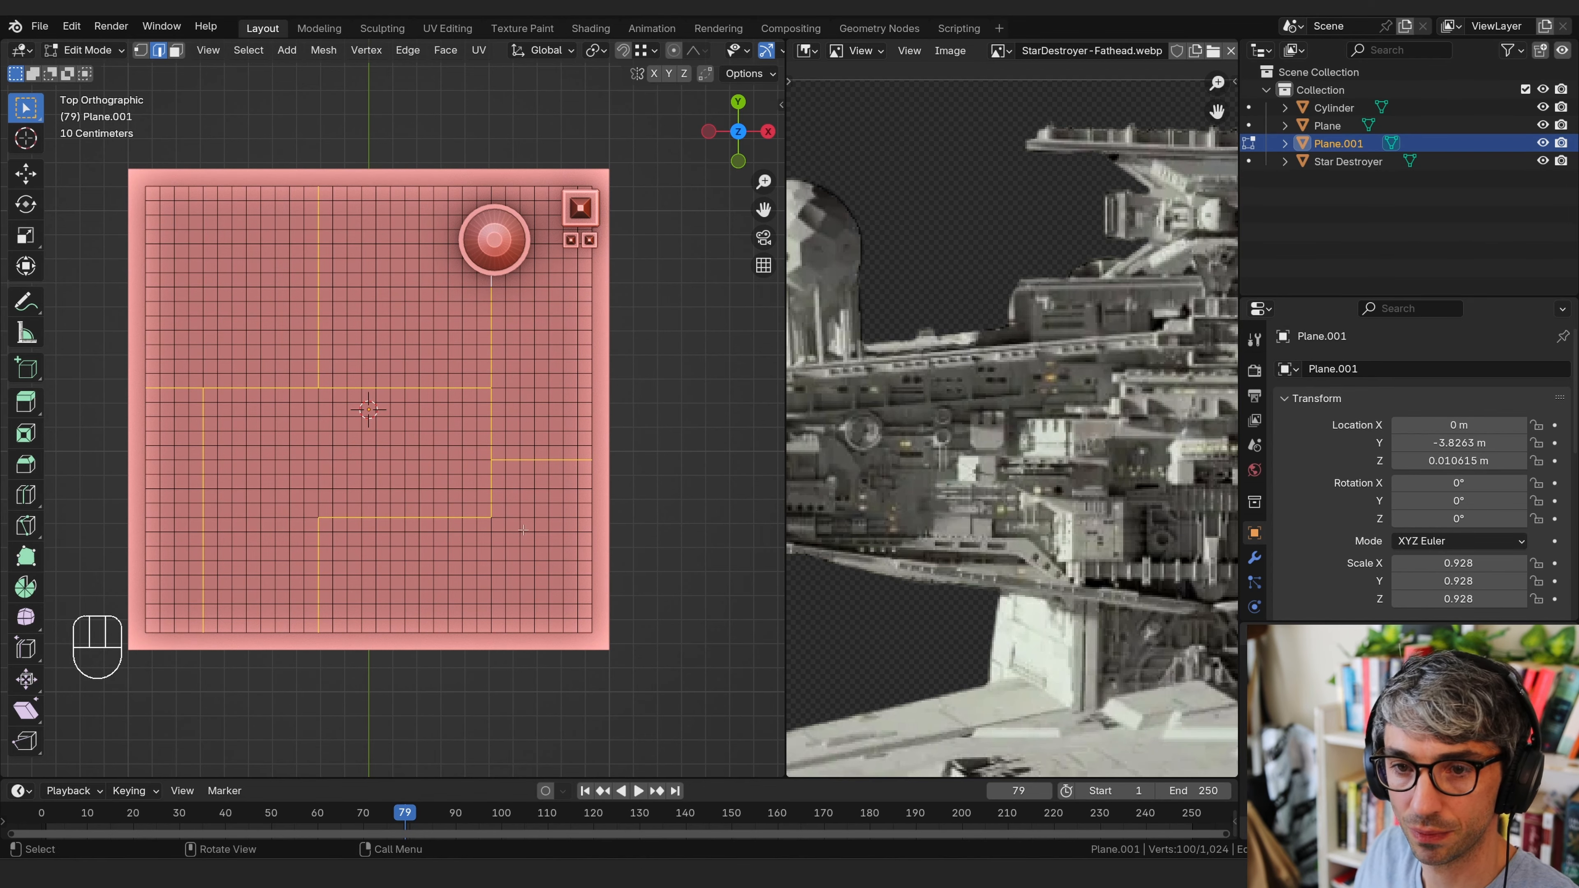
Duplicate the selected edges, raise the copy about 0.037 m along Z and separate it into its own object
key("shift+d")
right_click(528, 518)
middle_click_drag(528, 518, 581, 413)
key("g")
key("z")
left_click(618, 376)
key("p")
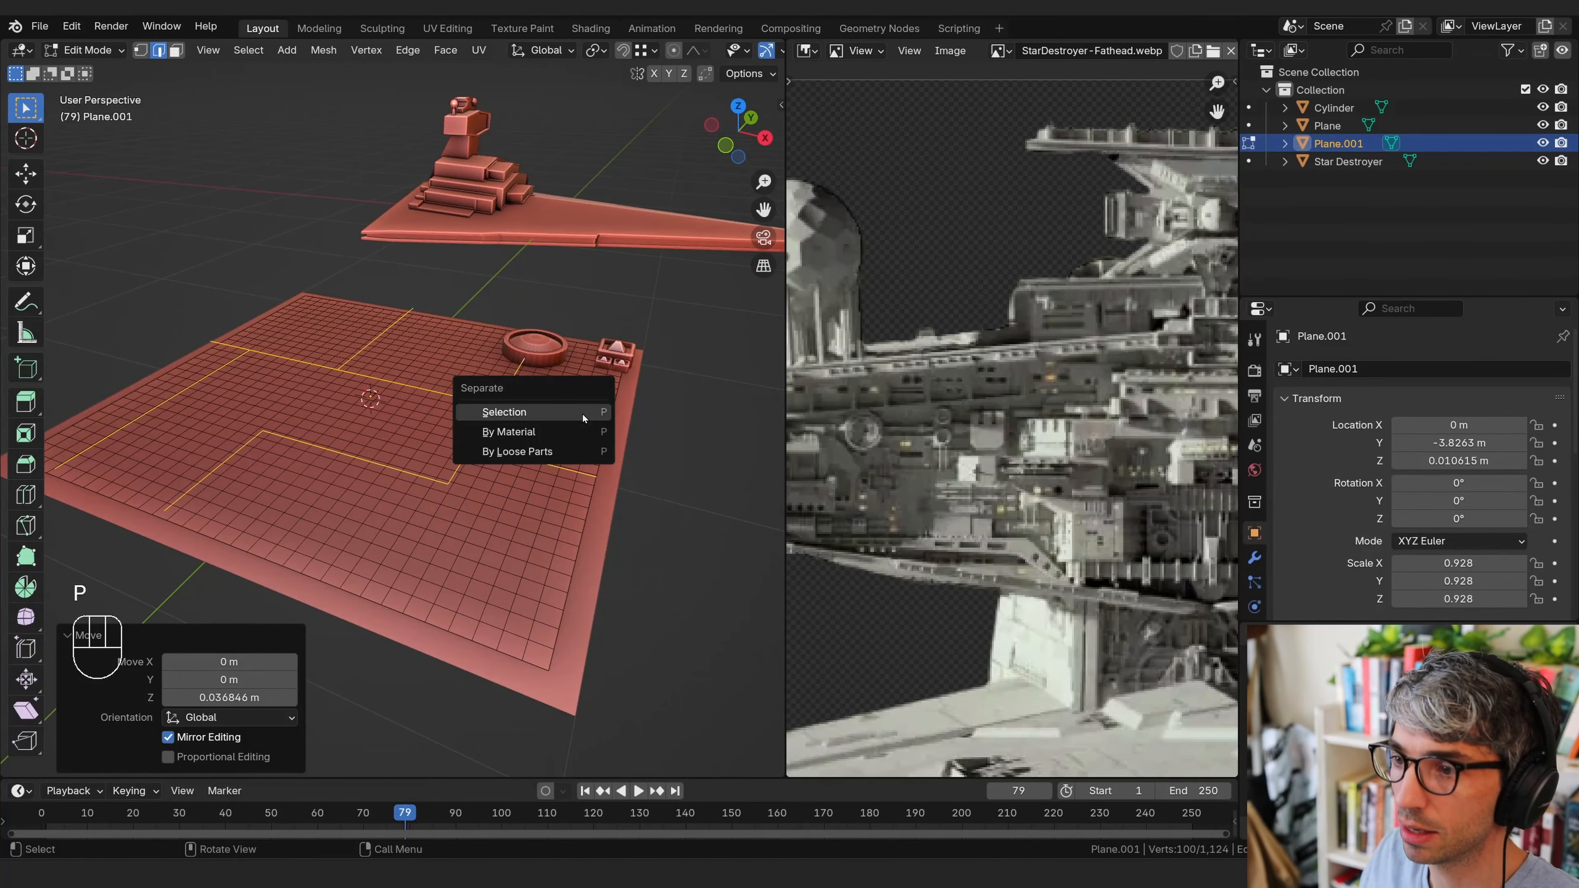
left_click(504, 411)
Return to Object Mode, select the separated line object and convert it to a curve
key("Tab")
middle_click_drag(581, 413, 456, 343)
left_click(501, 446)
key("g")
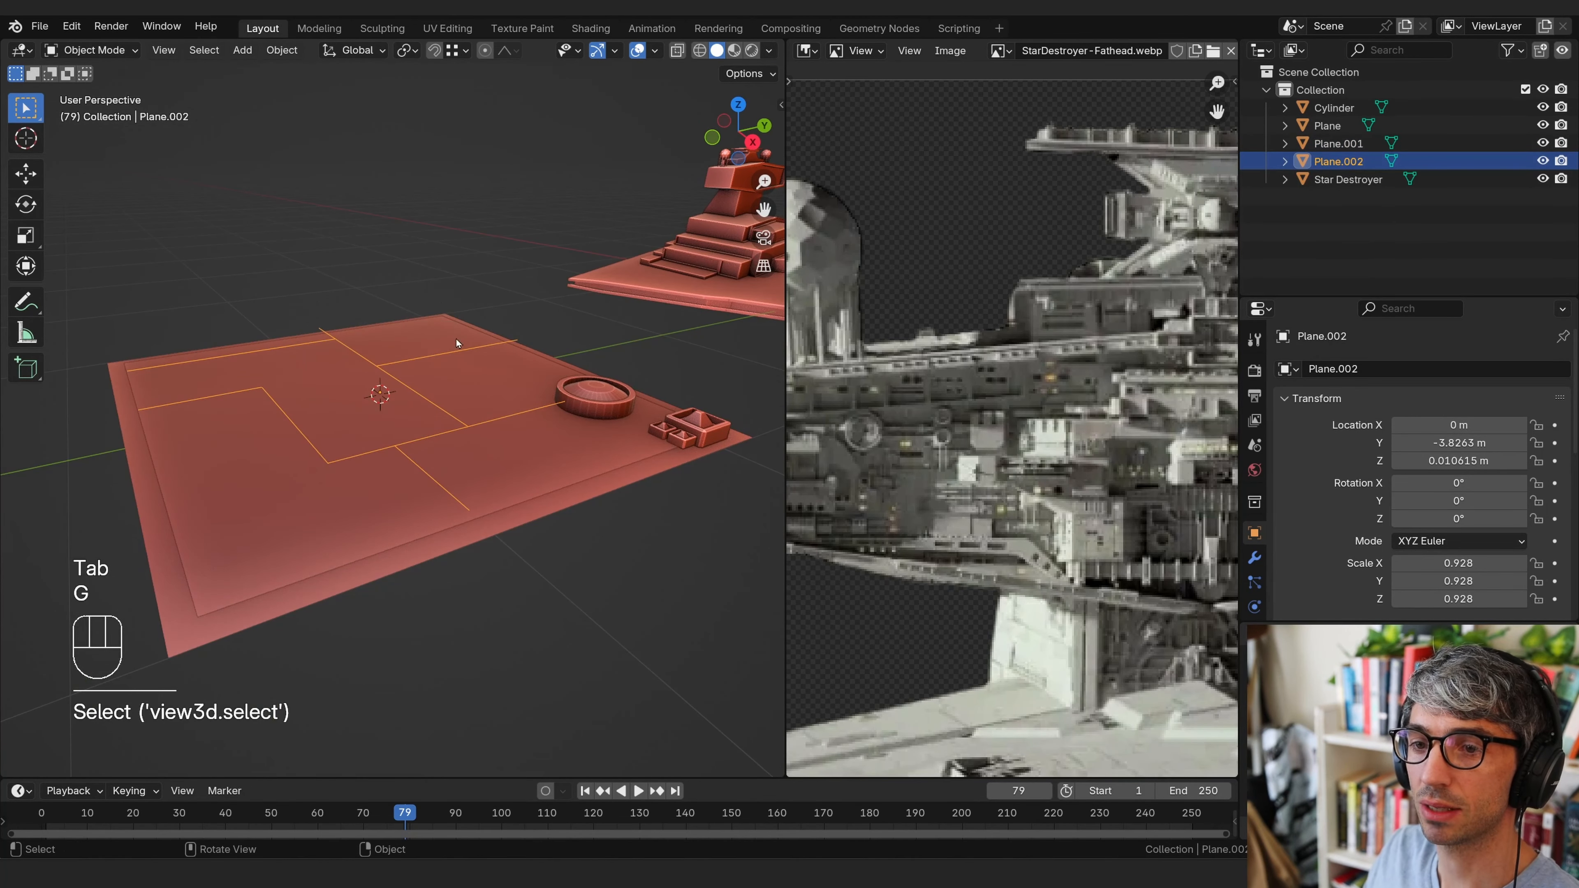
middle_click_drag(464, 493, 519, 458)
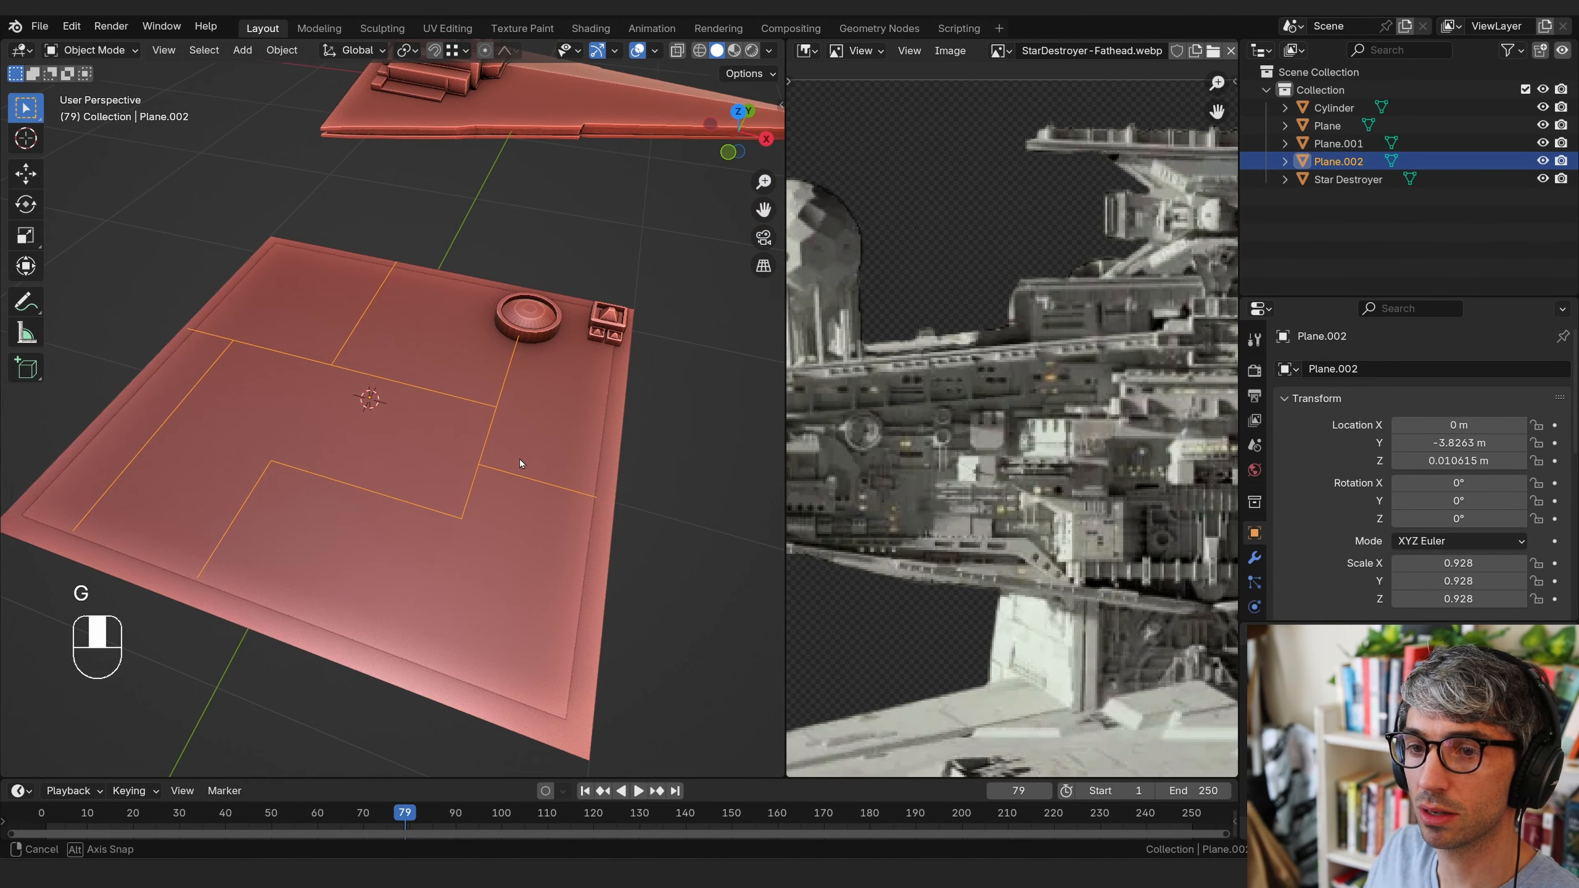
key("F3")
type("conver")
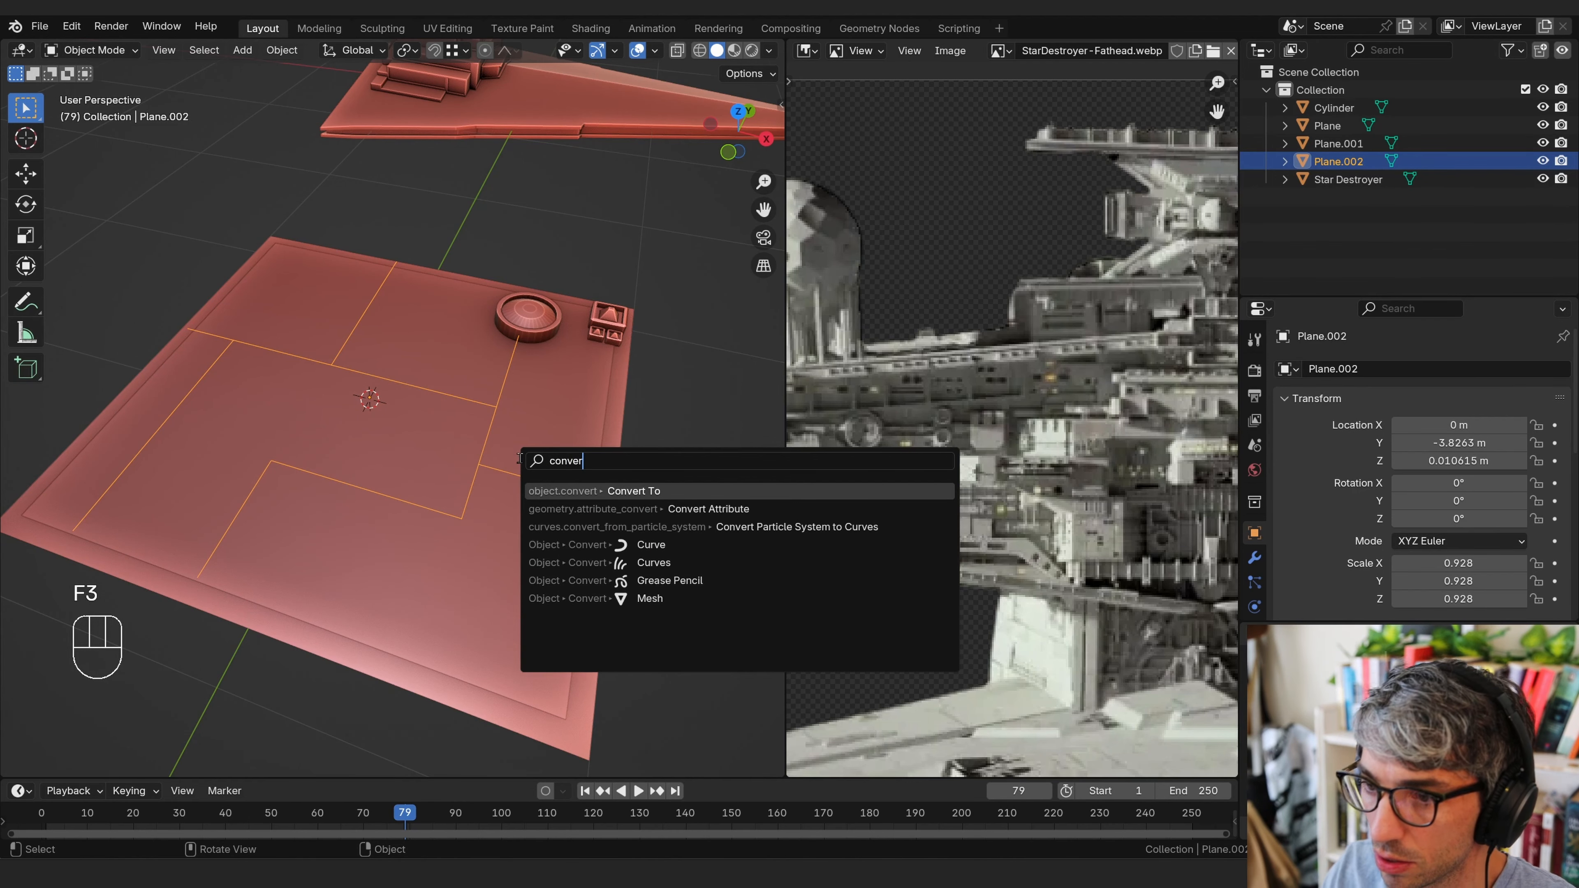
key("Return")
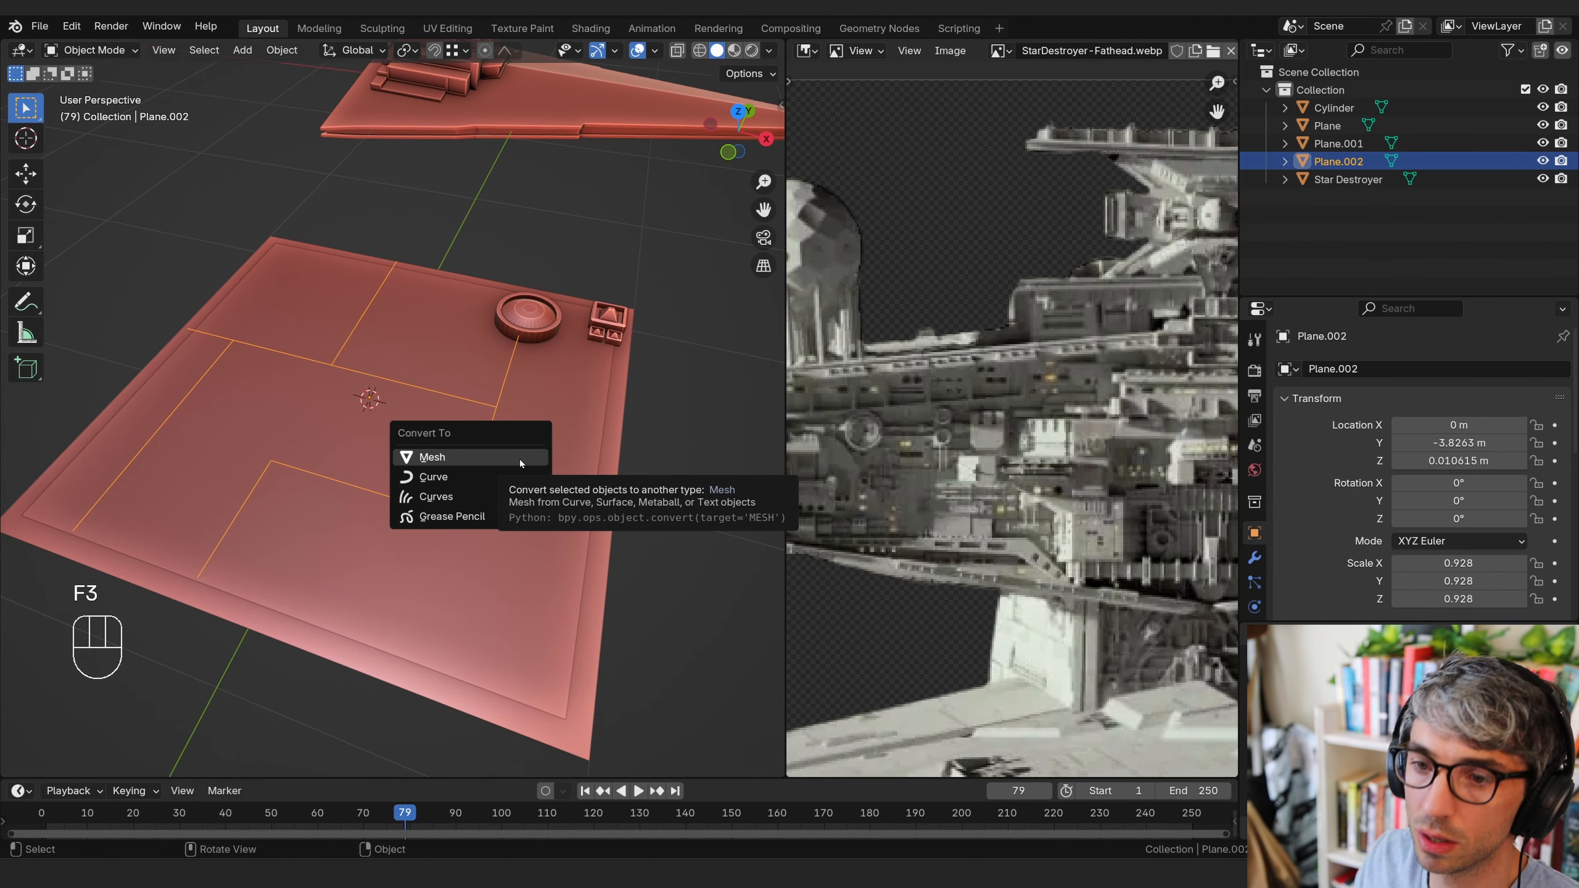
left_click(502, 484)
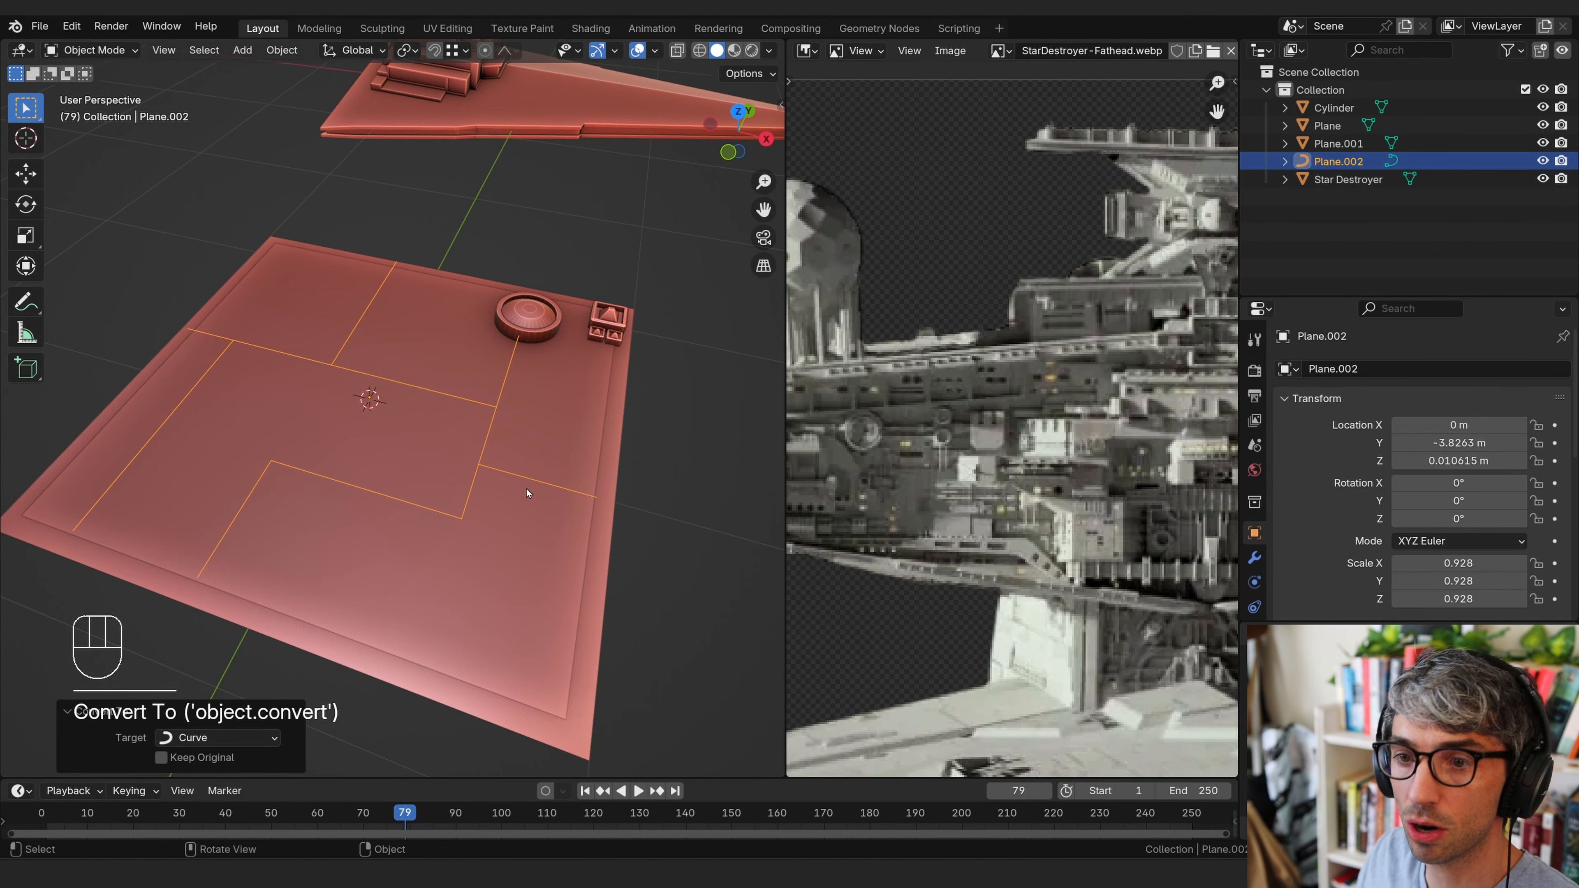
Give the curve a round bevel with a depth of about 0.00892 m, resolution 2 and filled caps
scroll(1254, 535, "down", 3)
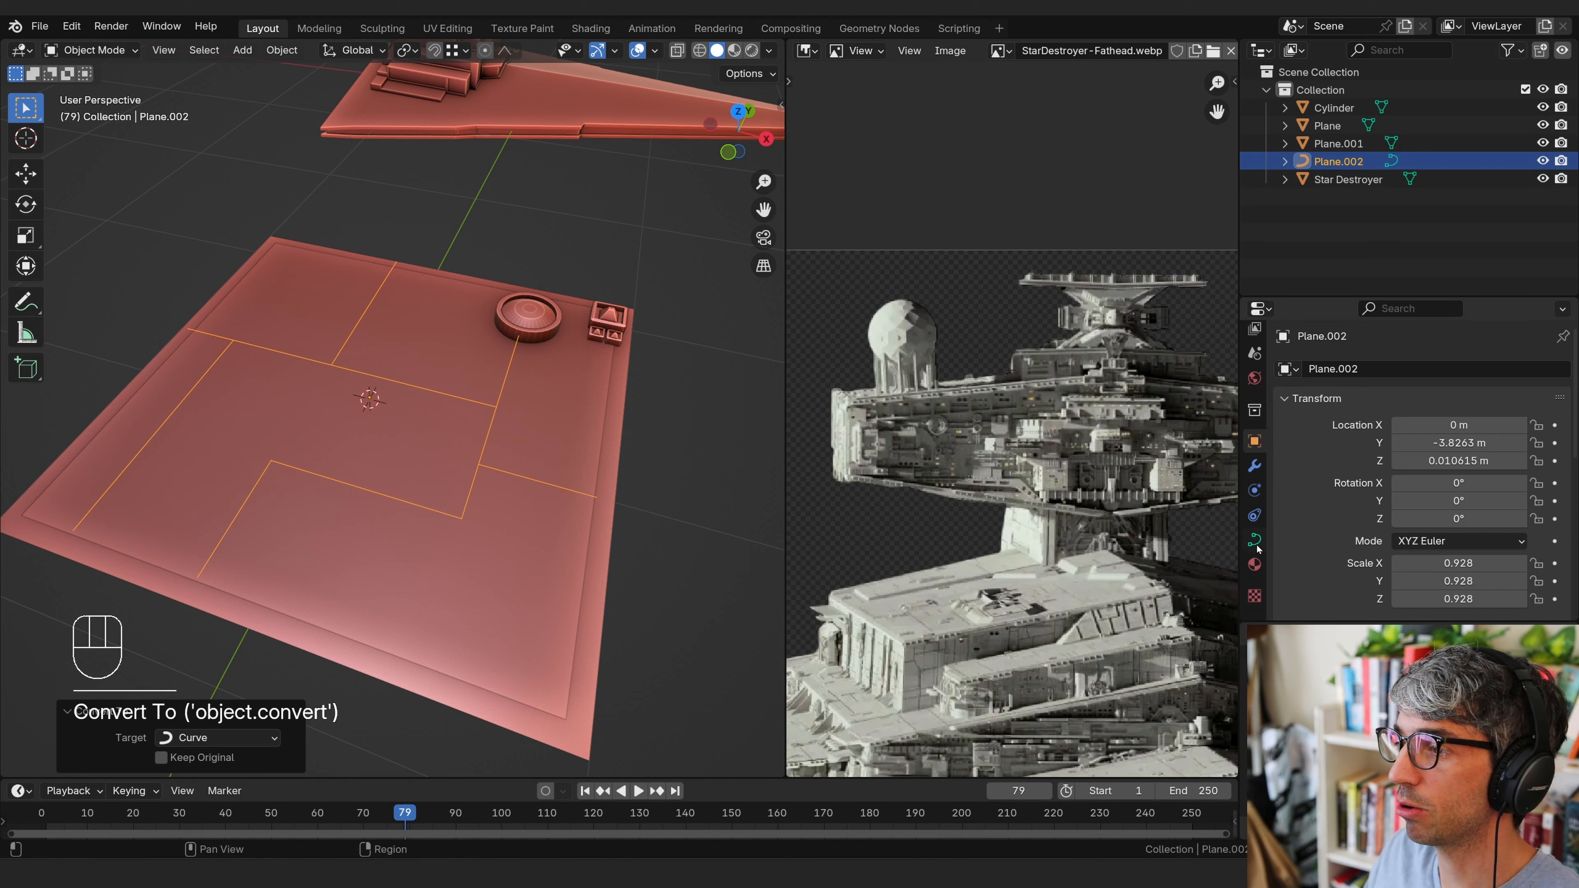
left_click(1255, 540)
scroll(1303, 467, "down", 6)
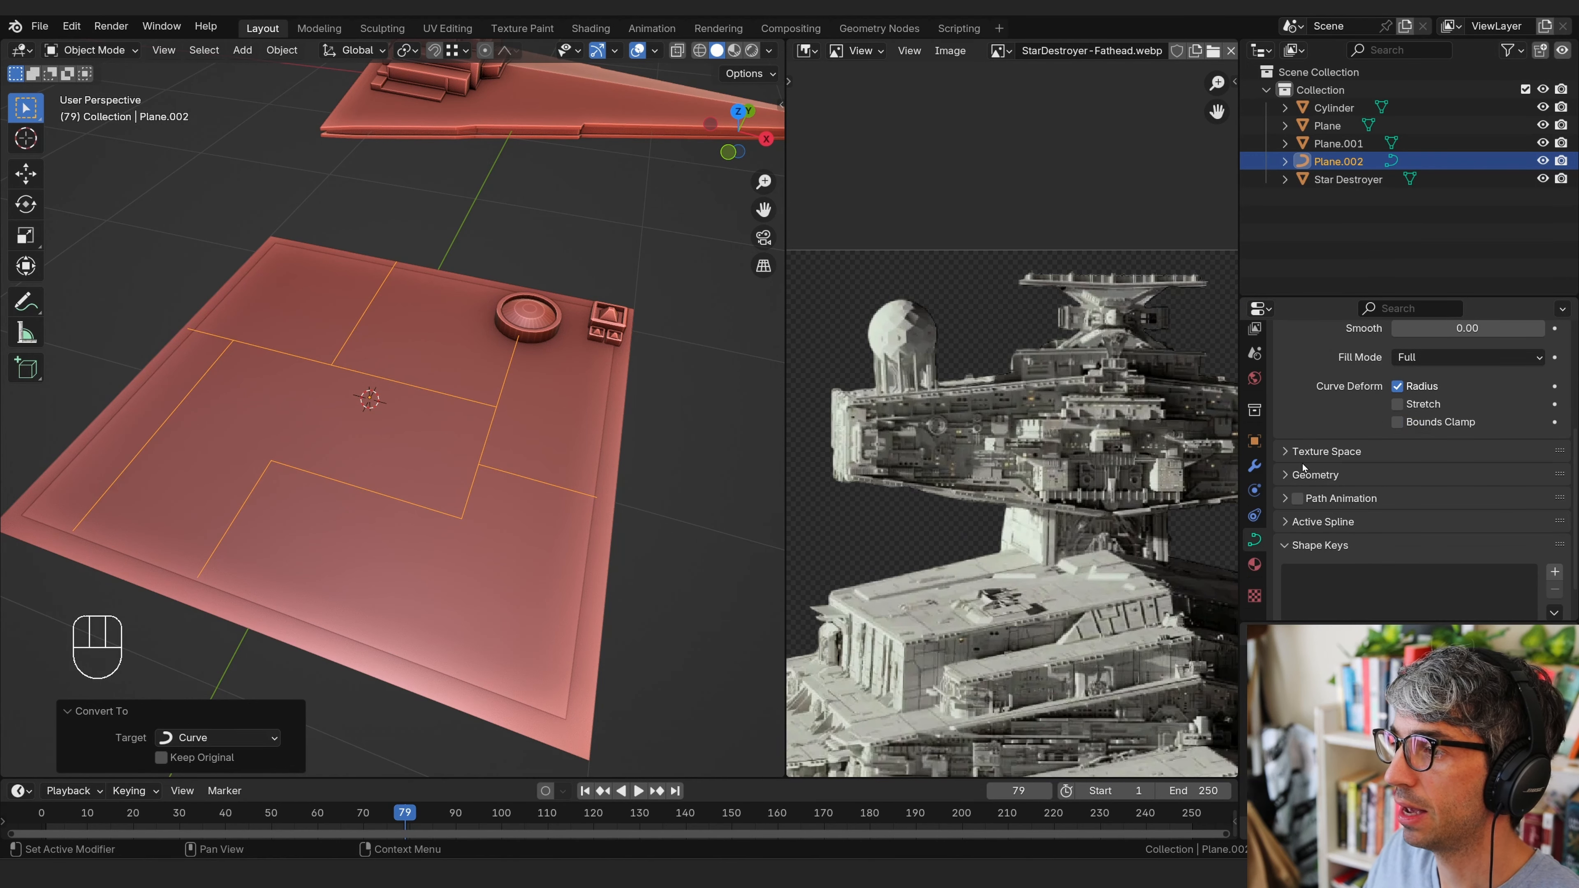
left_click(1304, 470)
scroll(1304, 474, "down", 3)
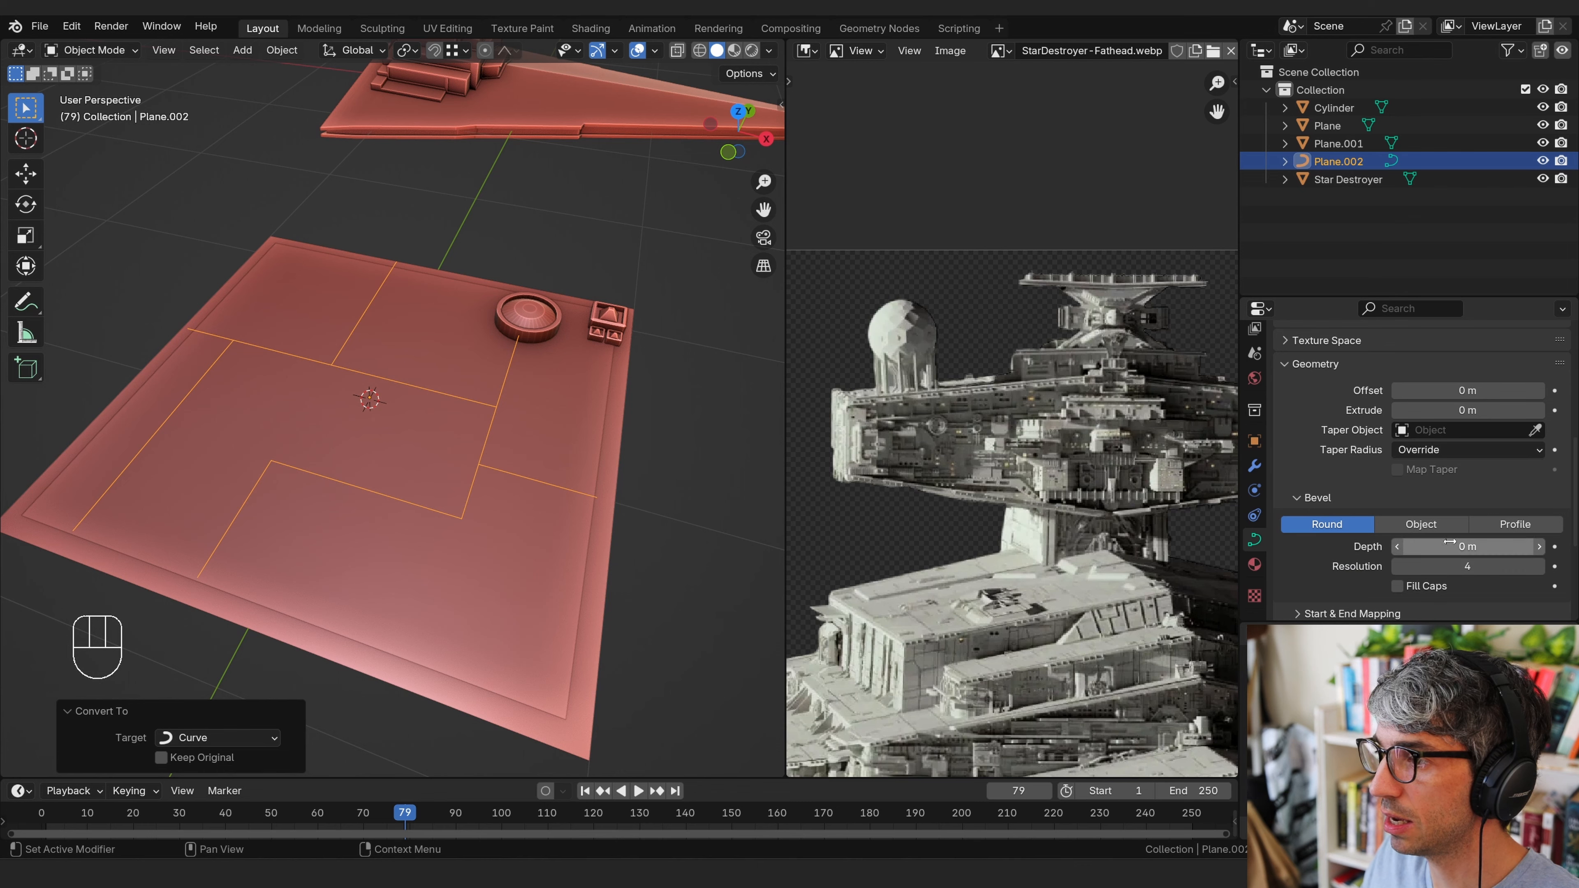
left_click_drag(1451, 546, 1458, 546)
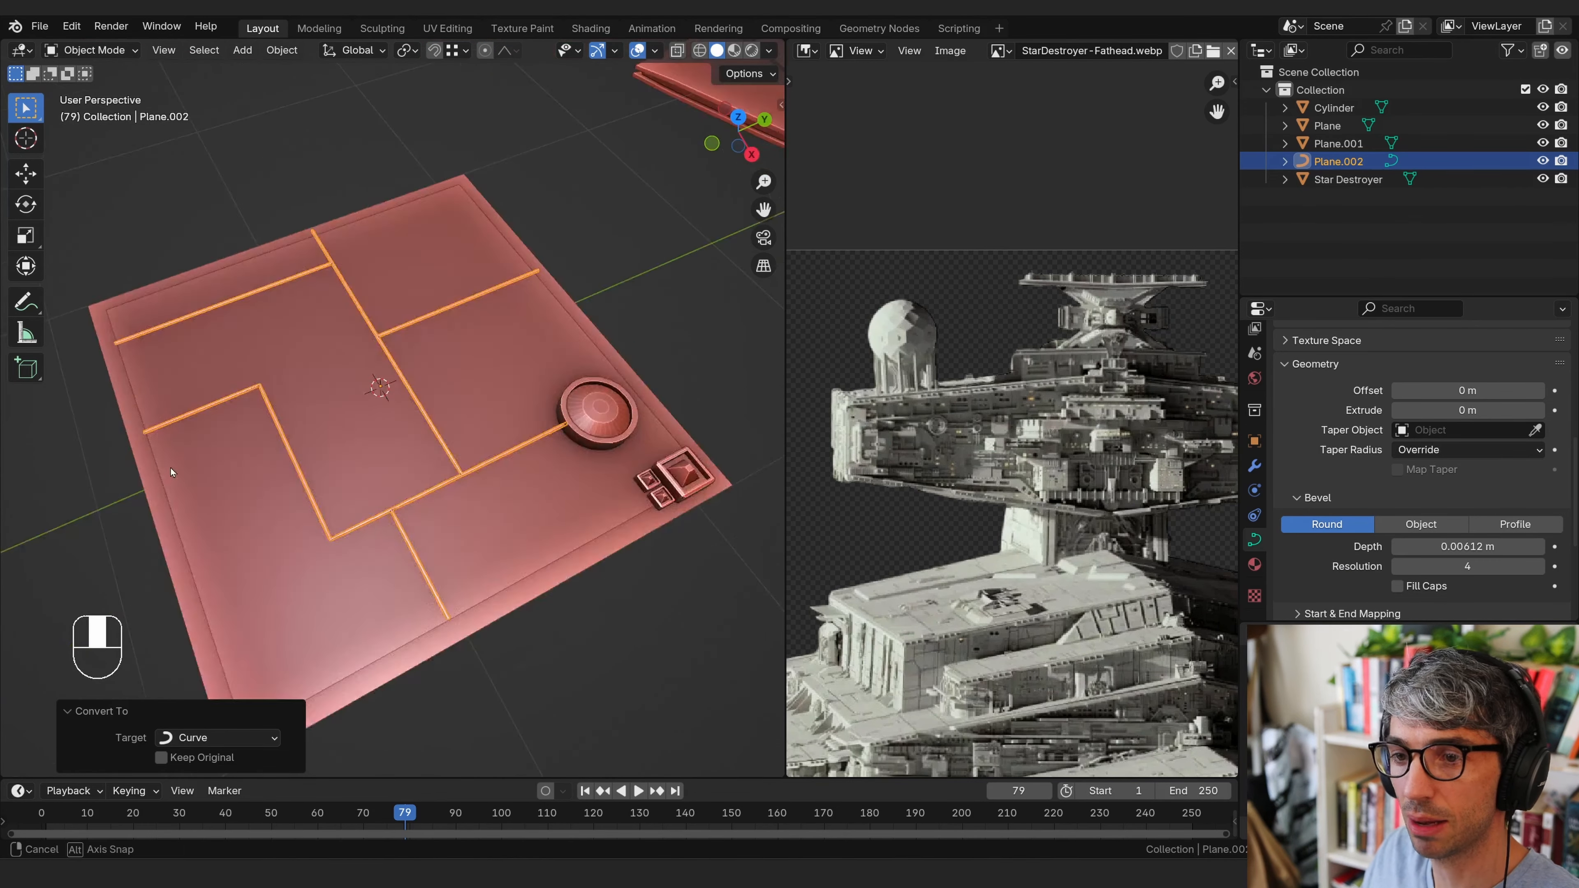
middle_click_drag(460, 463, 705, 403)
left_click(445, 471)
left_click(445, 471)
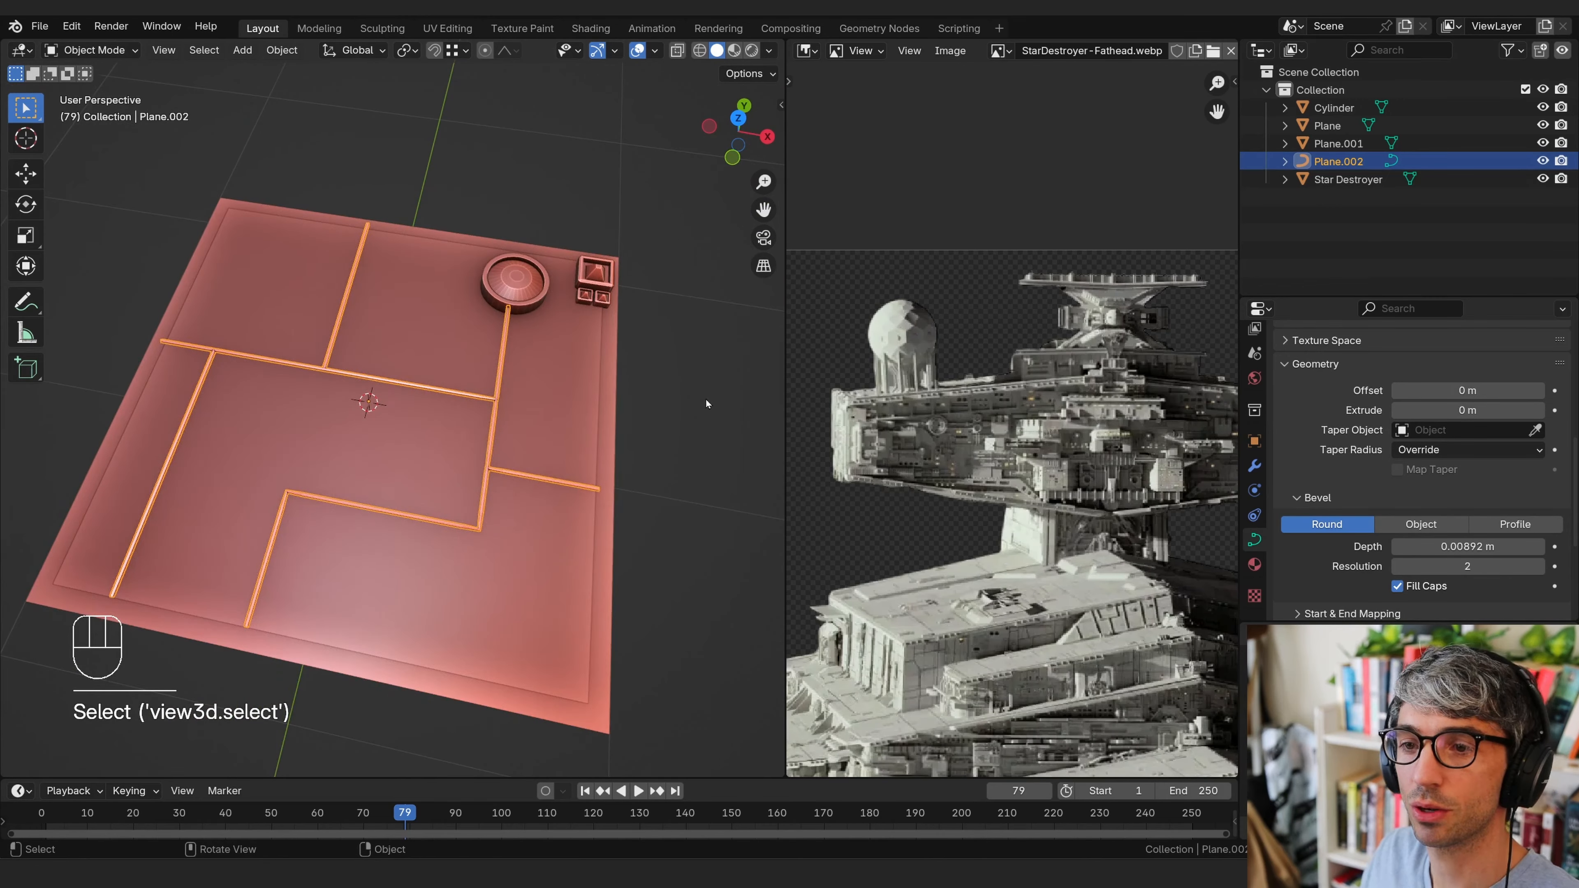
Convert the beveled curve to a mesh and lower it about 0.023 m along Z onto the plane
key("F3")
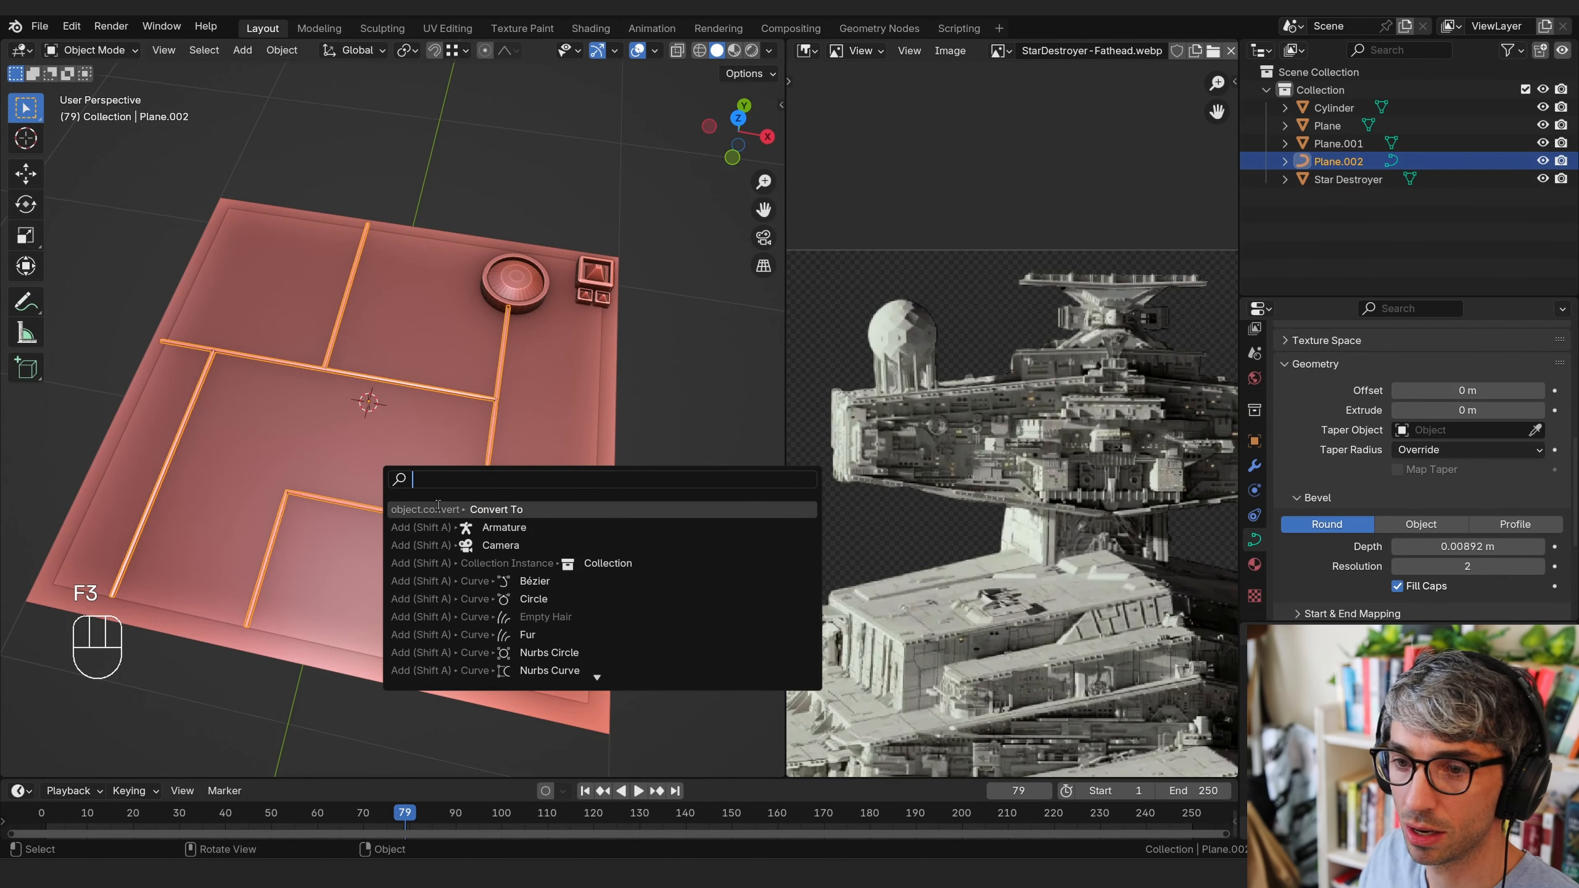
left_click(440, 516)
left_click(429, 495)
middle_click_drag(429, 496, 444, 548)
key("g")
key("z")
left_click(491, 407)
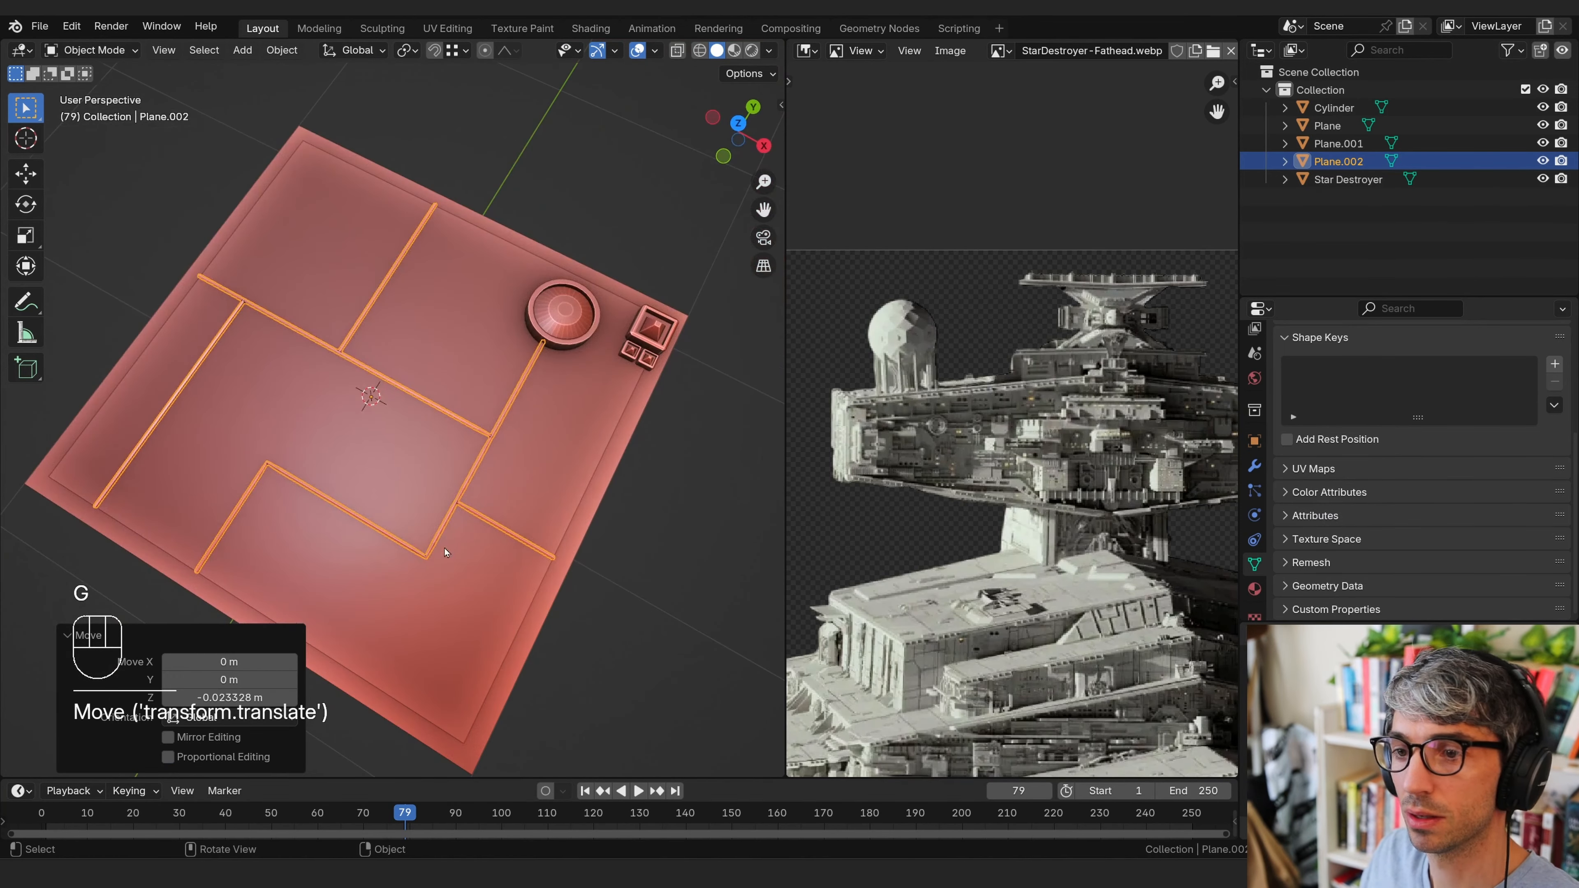
Delete the subdivided helper plane beneath the pipe lines
middle_click_drag(416, 406, 483, 371)
left_click(477, 474)
key("x")
left_click(570, 394)
Add a cube at the center of the base plane and scale it to 0.347
key("shift+a")
mouse_move(482, 371)
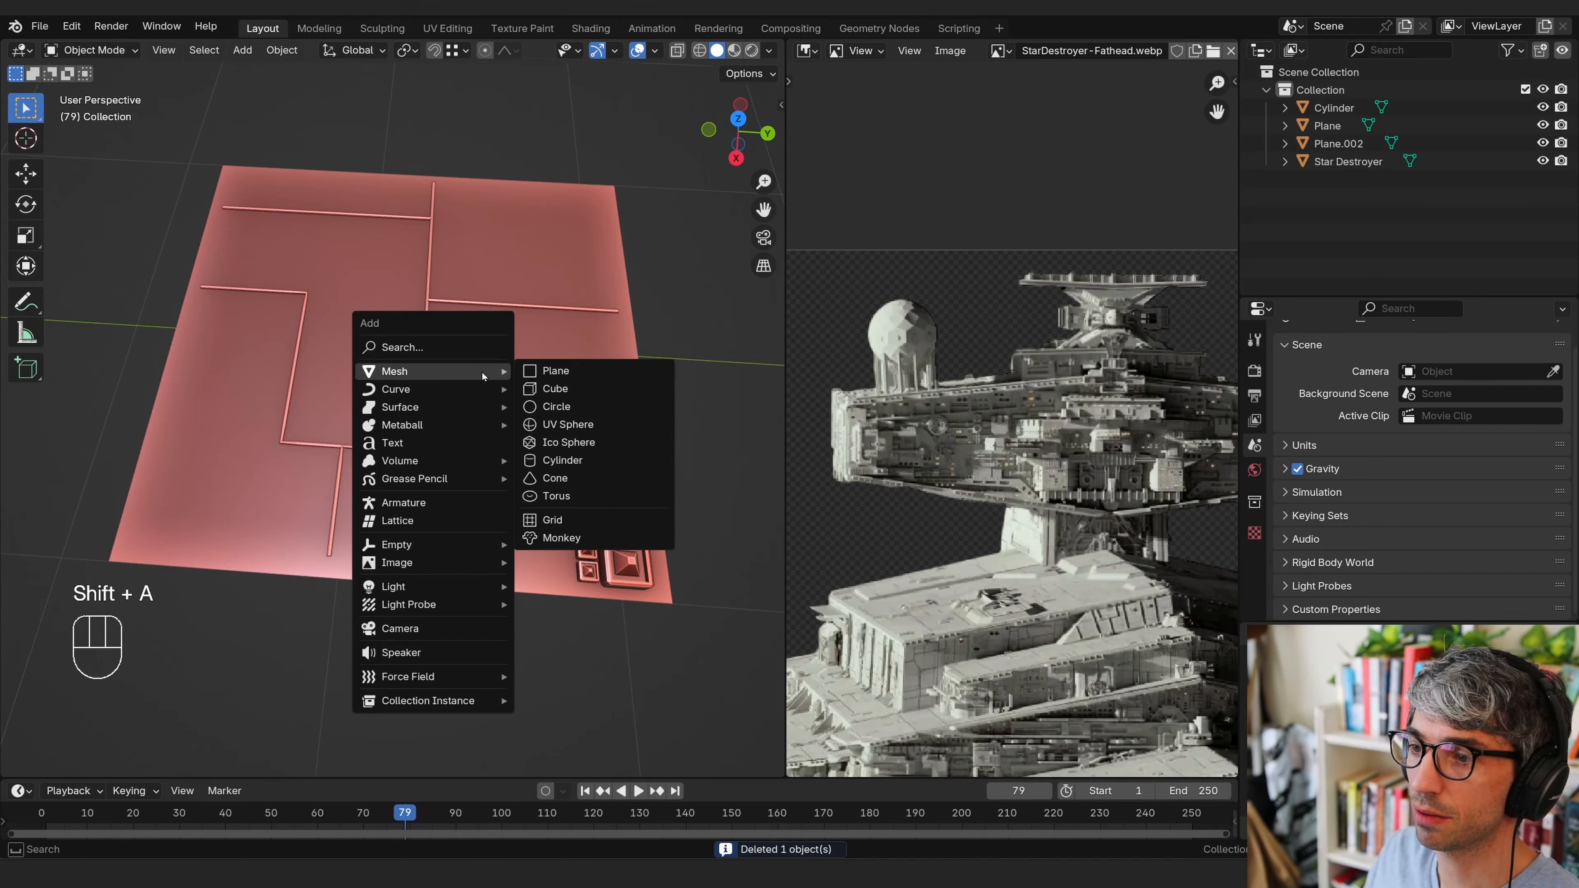
left_click(561, 390)
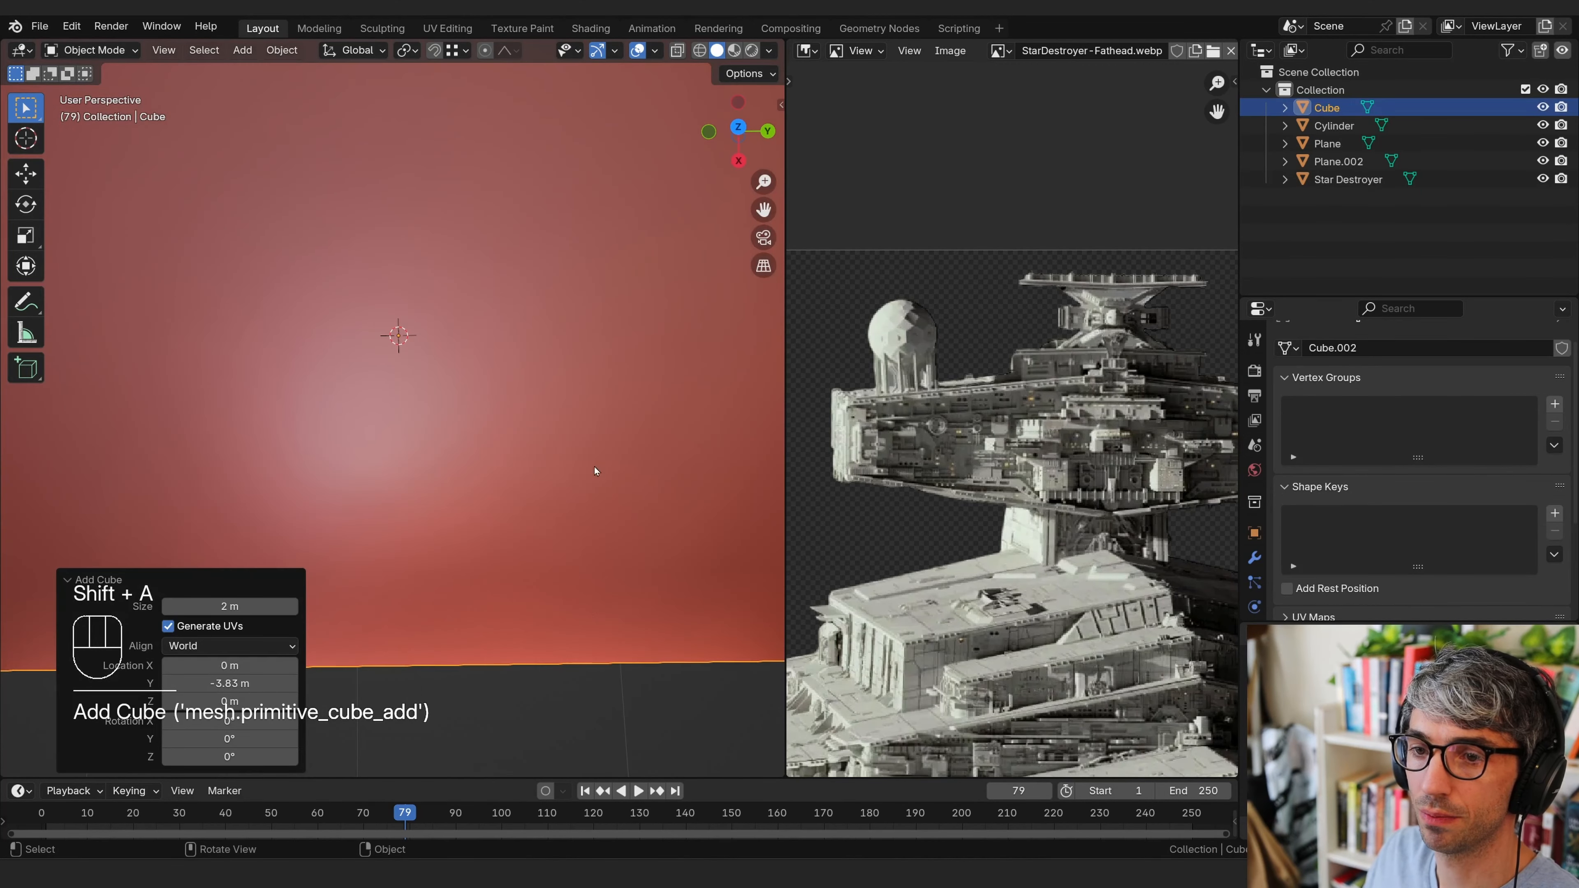
key("s")
left_click(569, 298)
Flatten the cube along Z and raise it about 0.064 m above its starting height
key("s")
key("z")
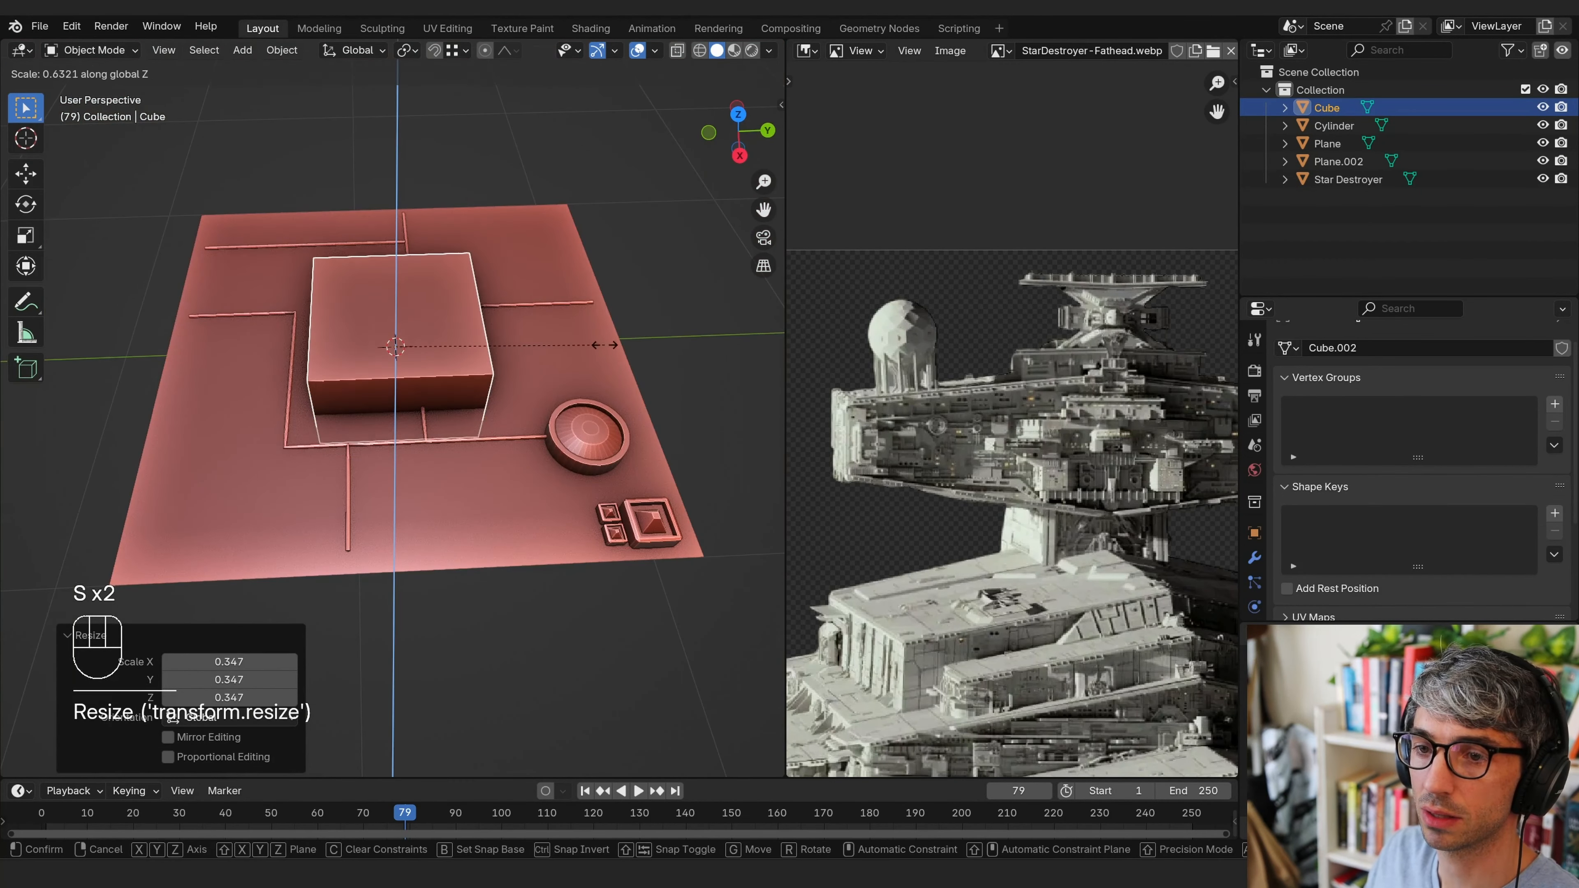
left_click(431, 375)
key("g")
key("z")
left_click(431, 364)
Adjust the flattened block's length along Y and narrow it along X into a slim bar
middle_click_drag(431, 364, 679, 495)
key("s")
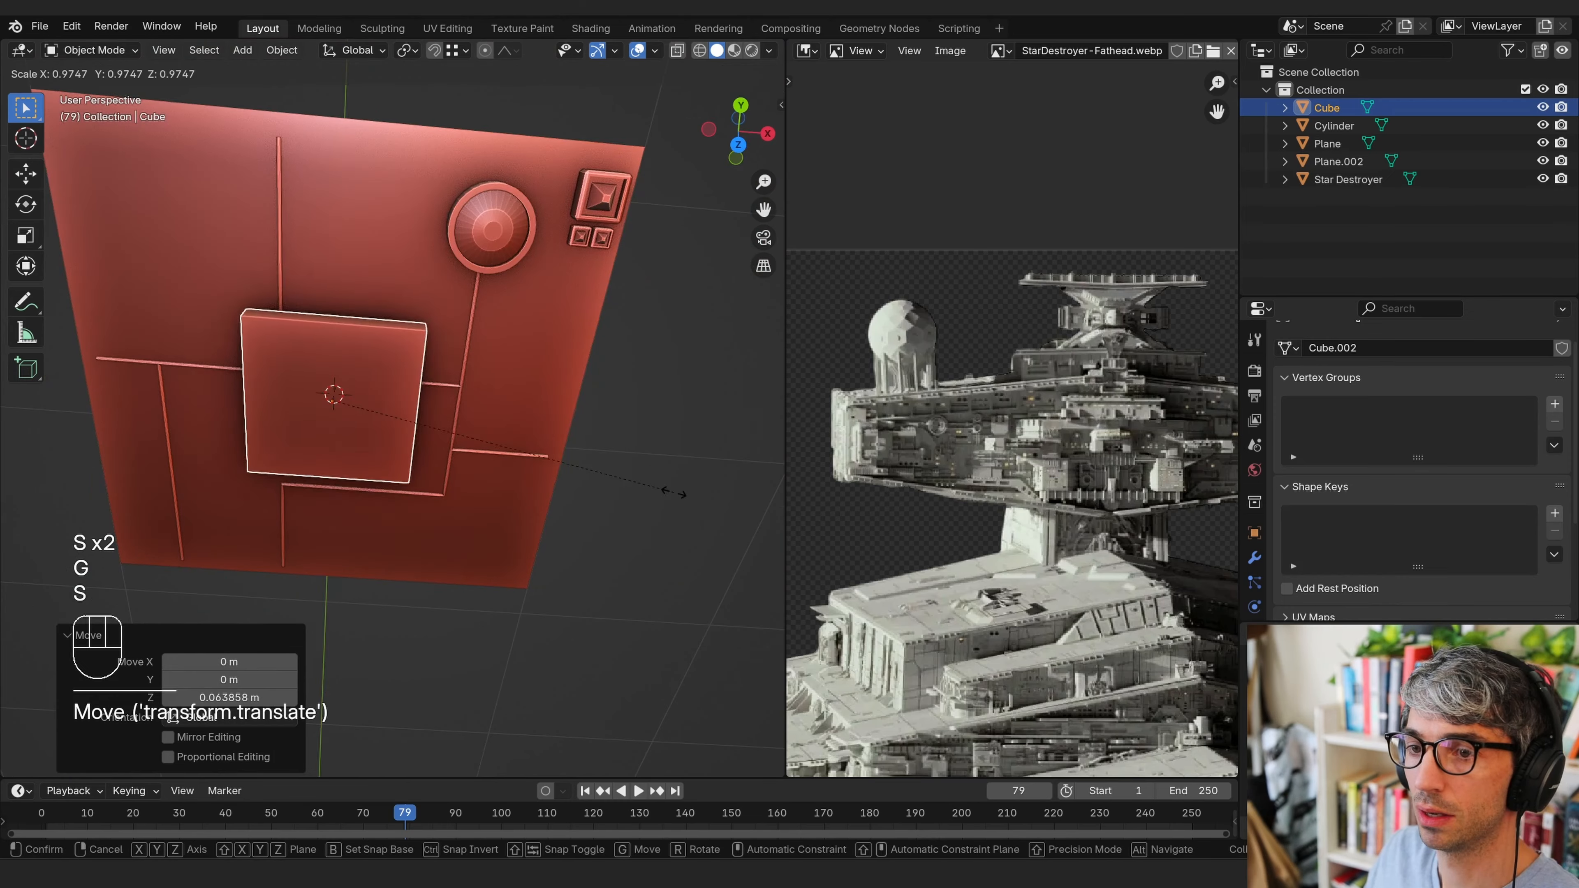
key("y")
left_click(505, 465)
middle_click_drag(505, 465, 460, 376)
key("s")
key("x")
left_click(552, 394)
Extrude the bar's end face about 0.31 m along Y and shift it about 0.134 m along X to form a bend
key("Tab")
left_click(503, 459)
key("3")
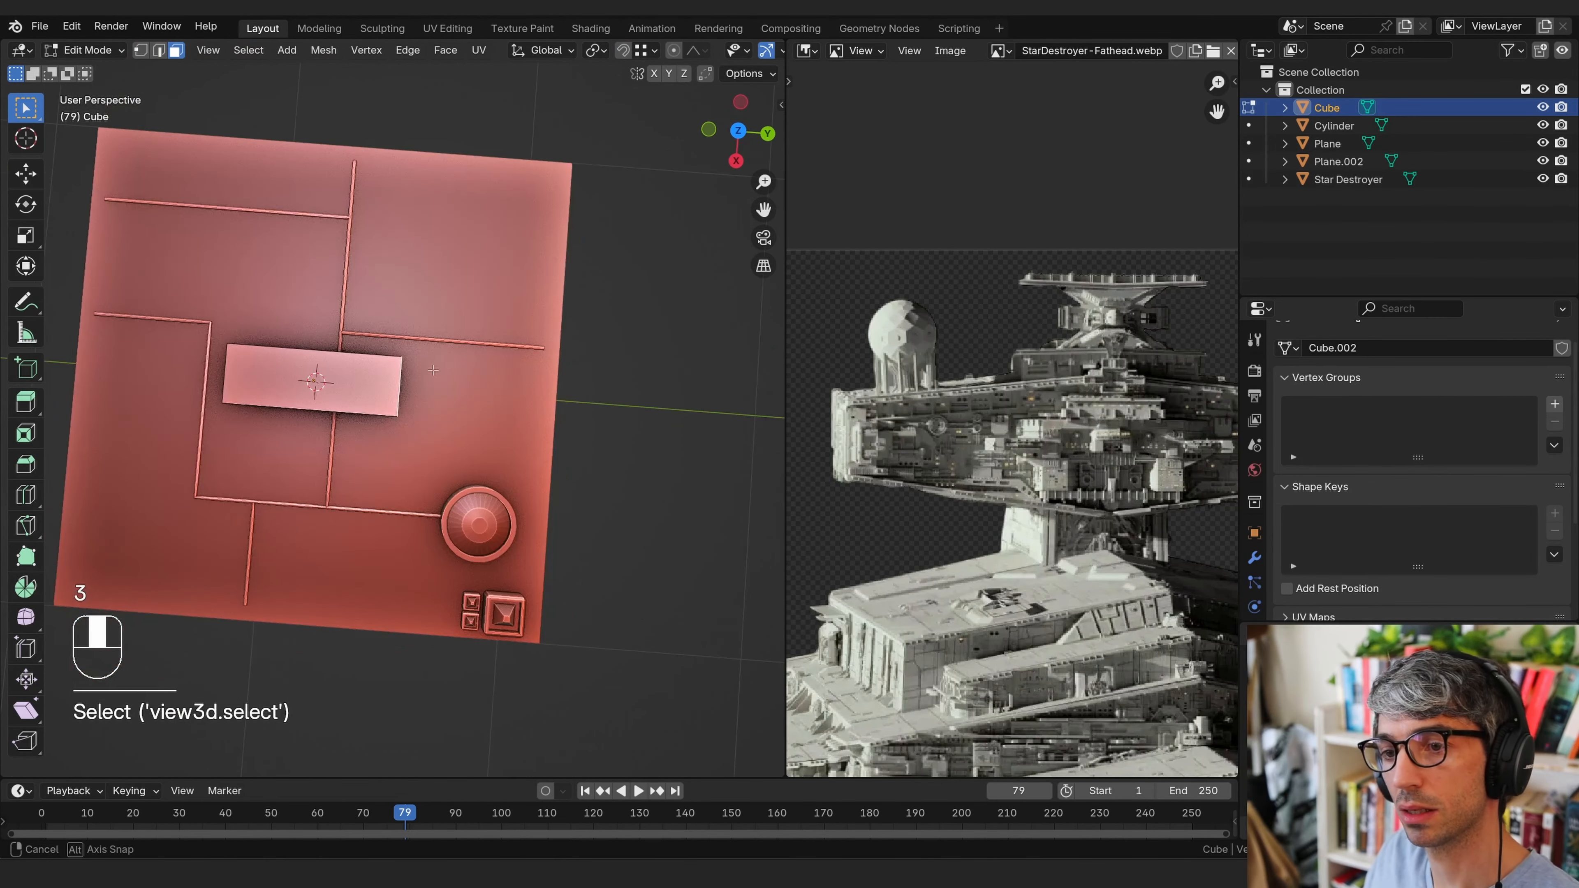
key("e")
key("y")
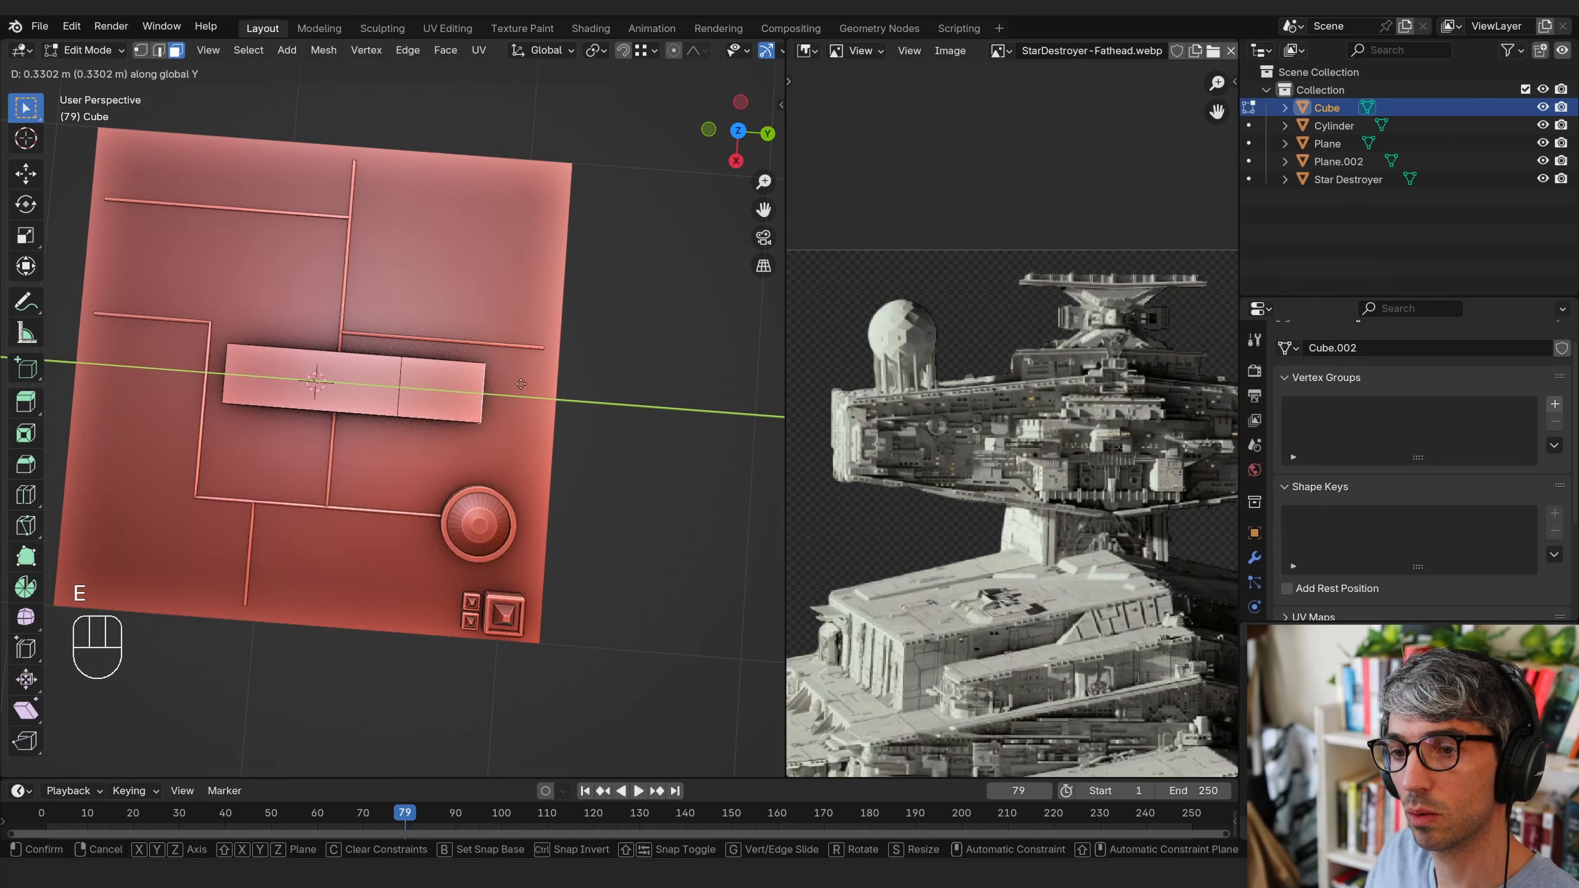
left_click(545, 382)
key("g")
key("x")
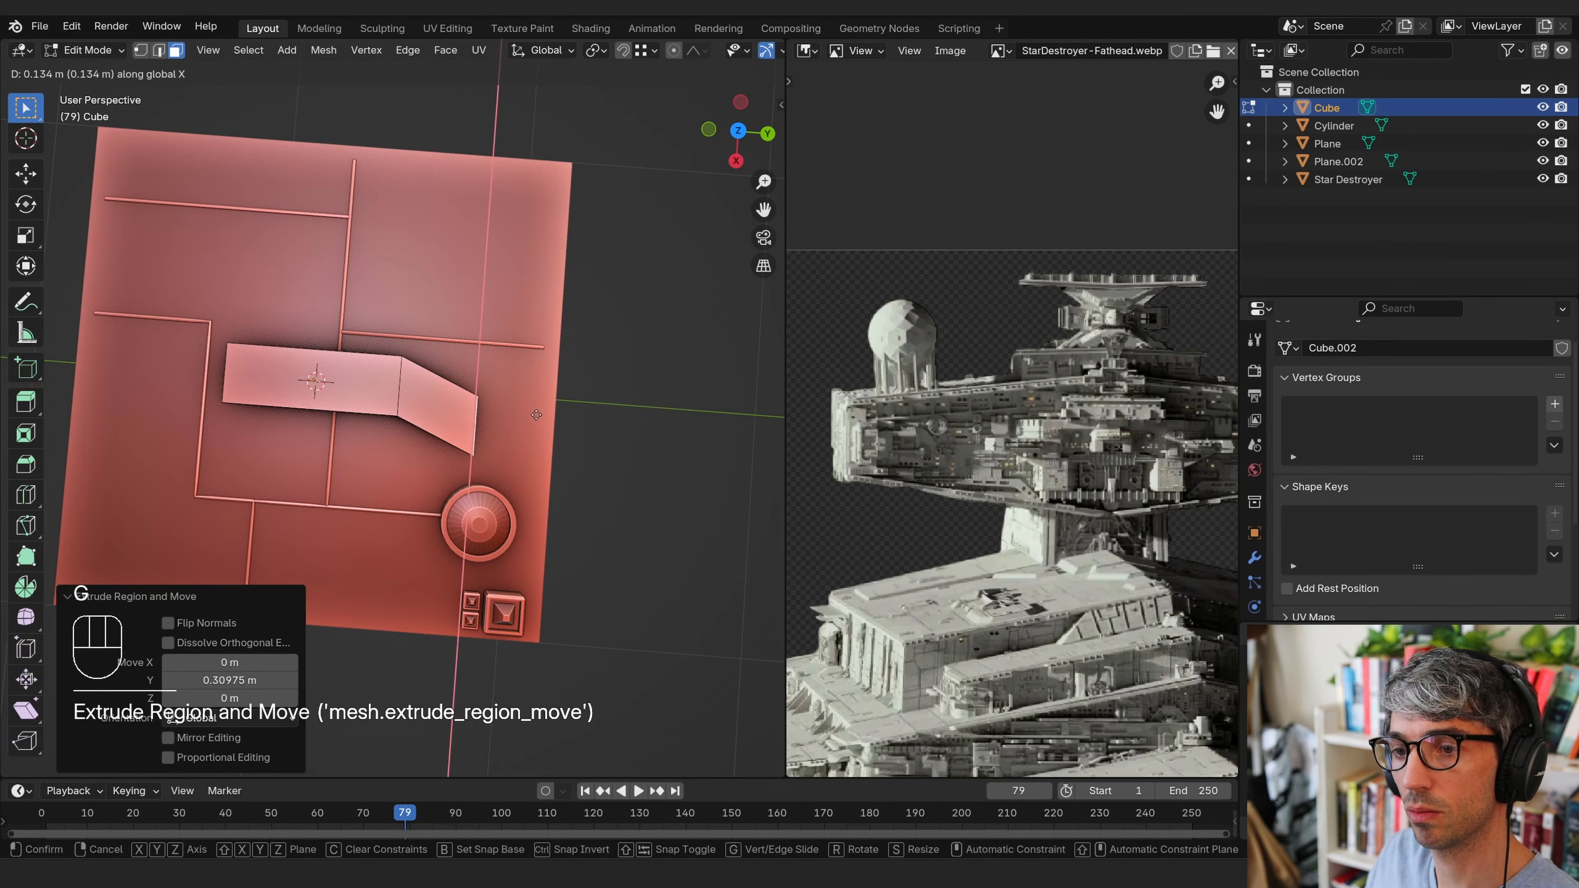
left_click(529, 416)
Extrude the bar's opposite, straight end face outward by about 0.455 m
middle_click_drag(528, 416, 290, 497)
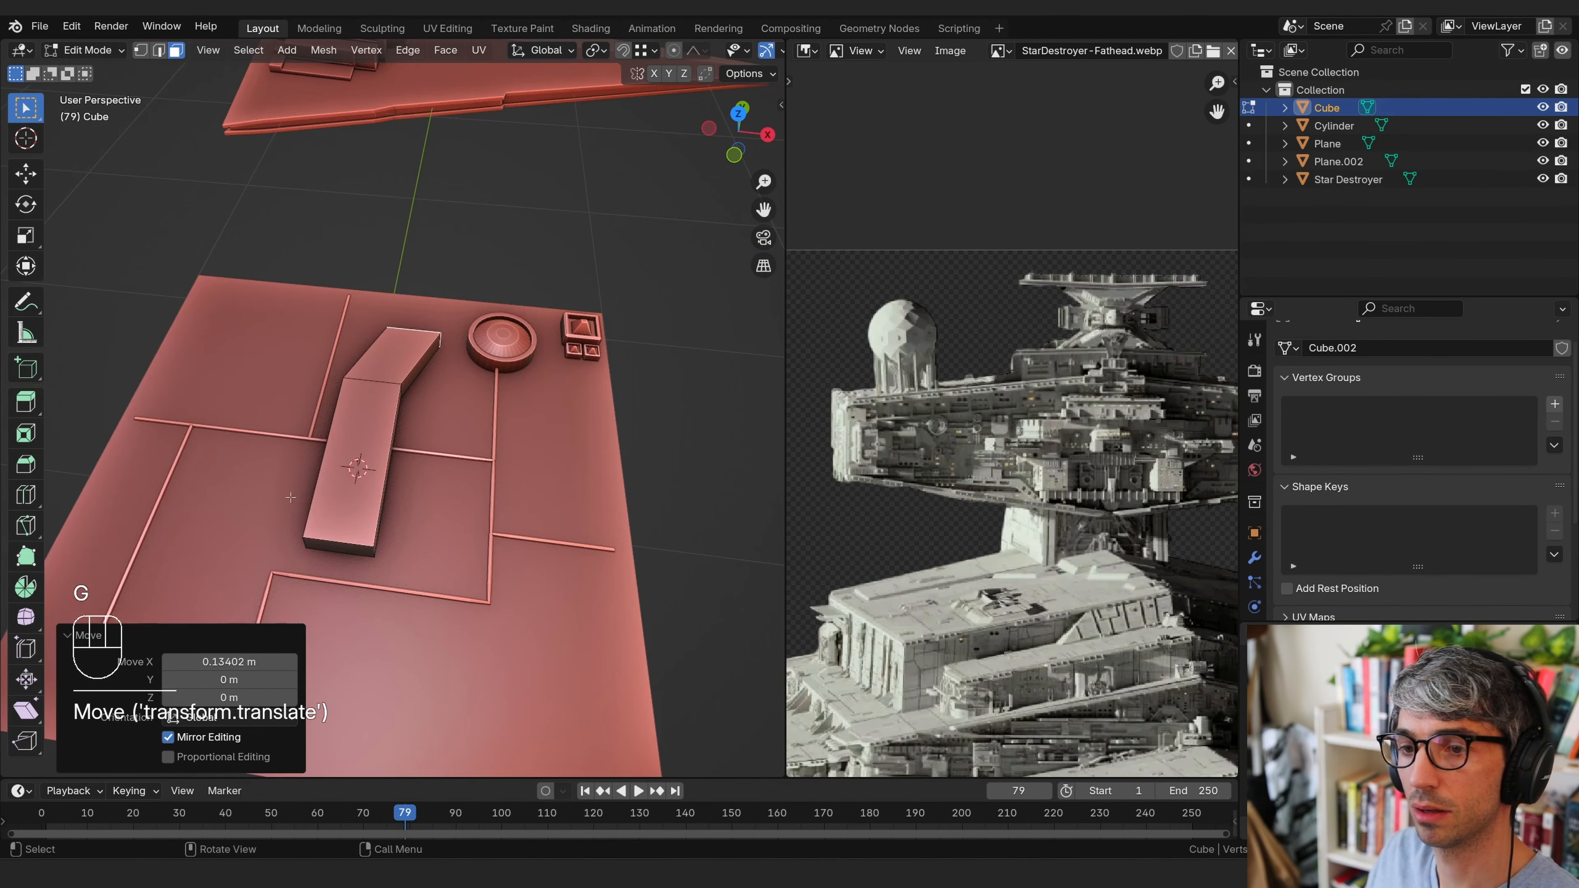
left_click(361, 547)
middle_click_drag(361, 547, 286, 552)
key("e")
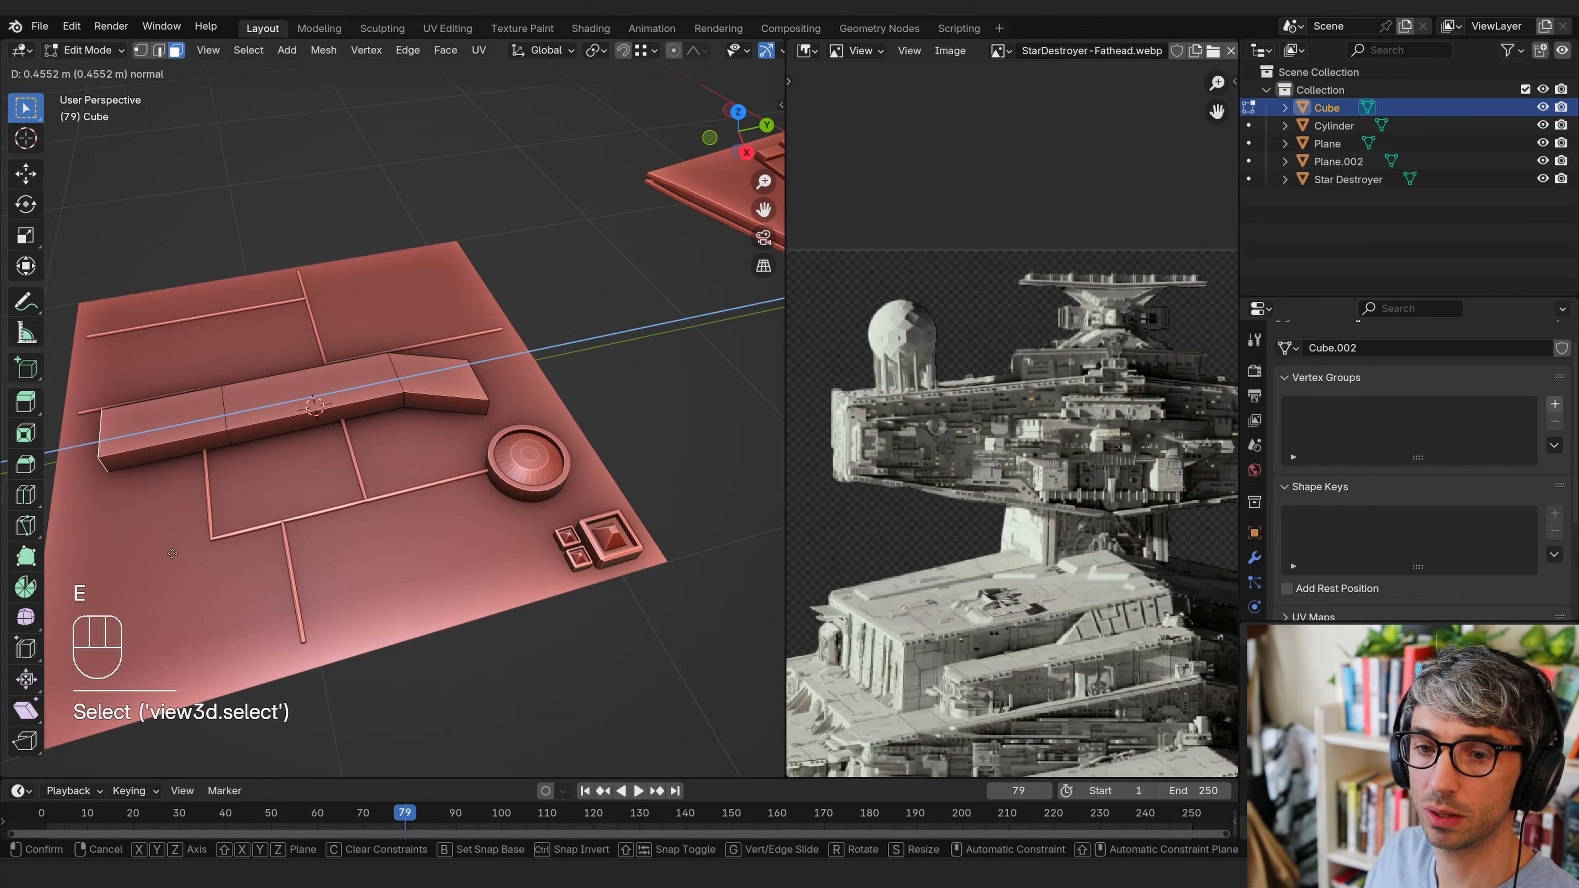
left_click(172, 553)
Subdivide the middle top face of the bent bar with 4 cuts
middle_click_drag(173, 553, 452, 442)
left_click(418, 390)
key("F3")
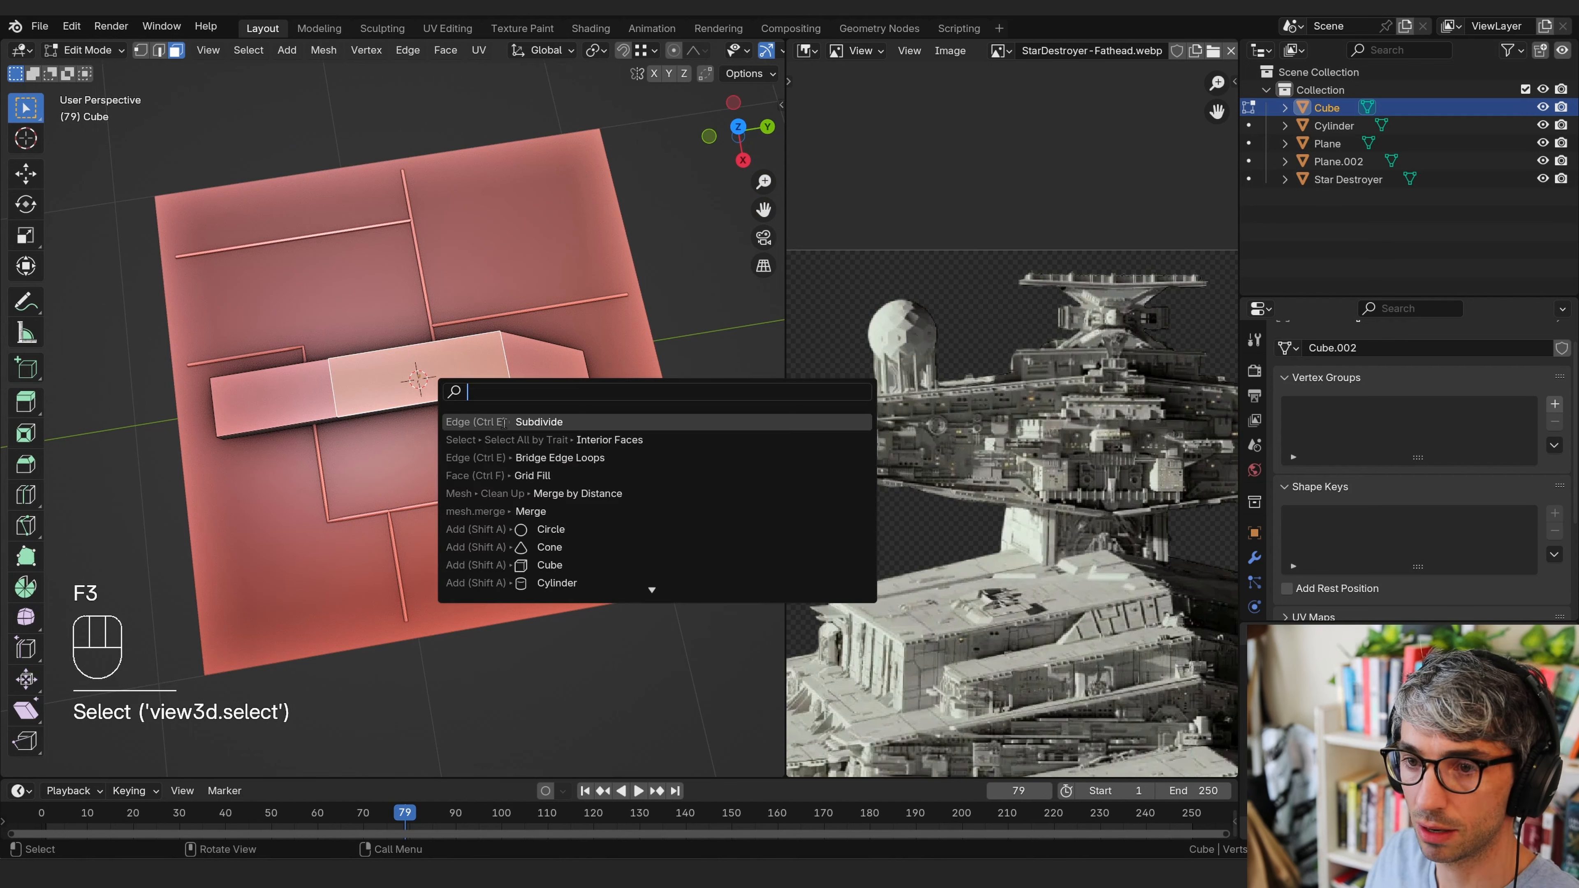
key("Return")
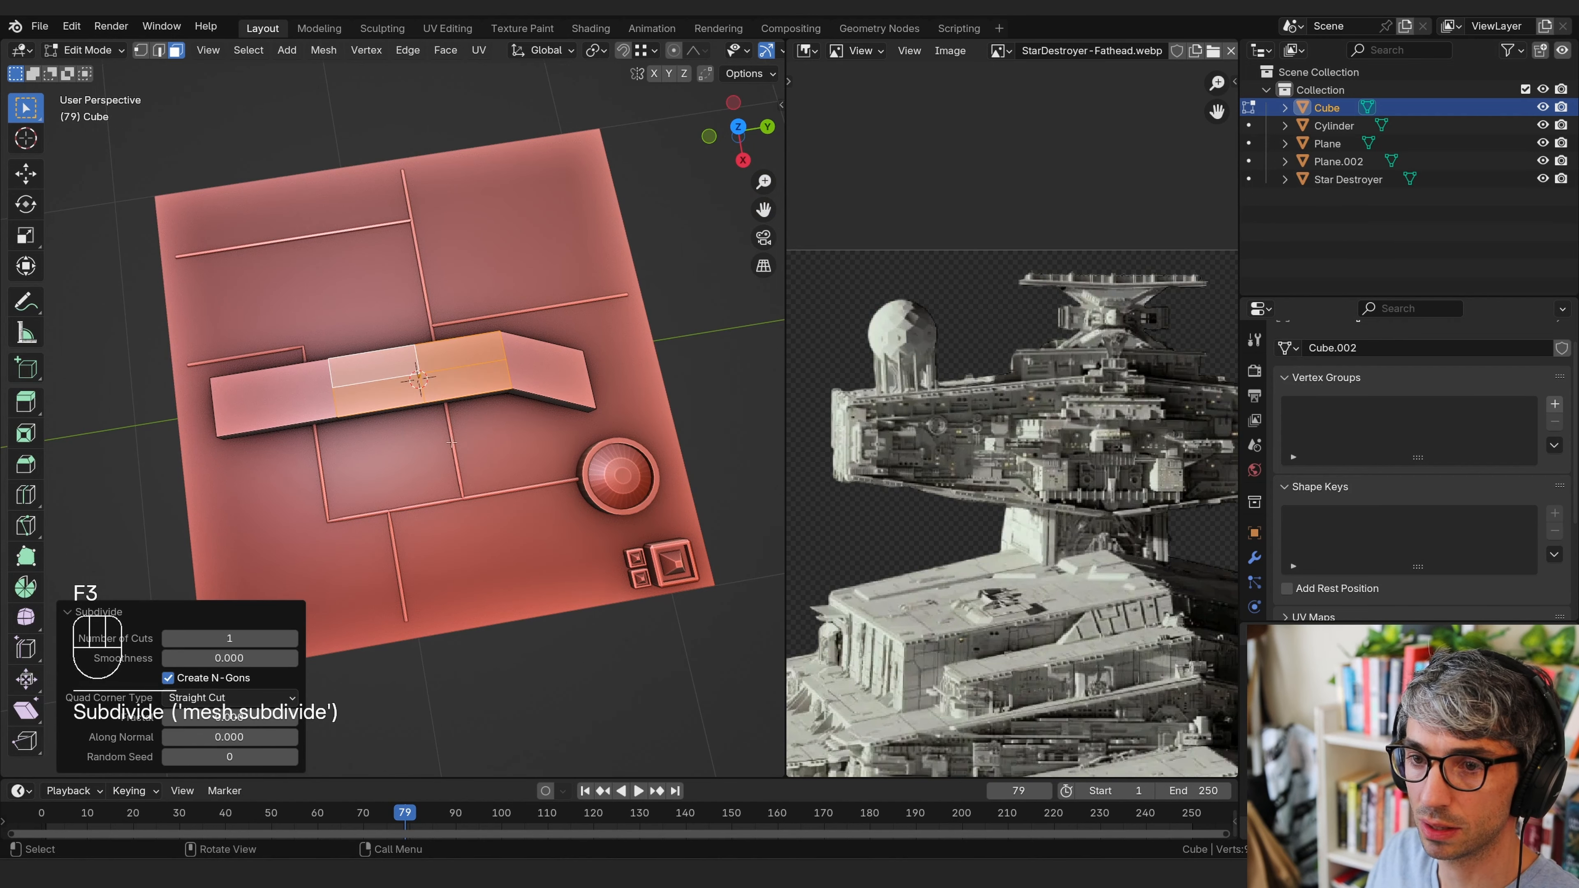
left_click(294, 639)
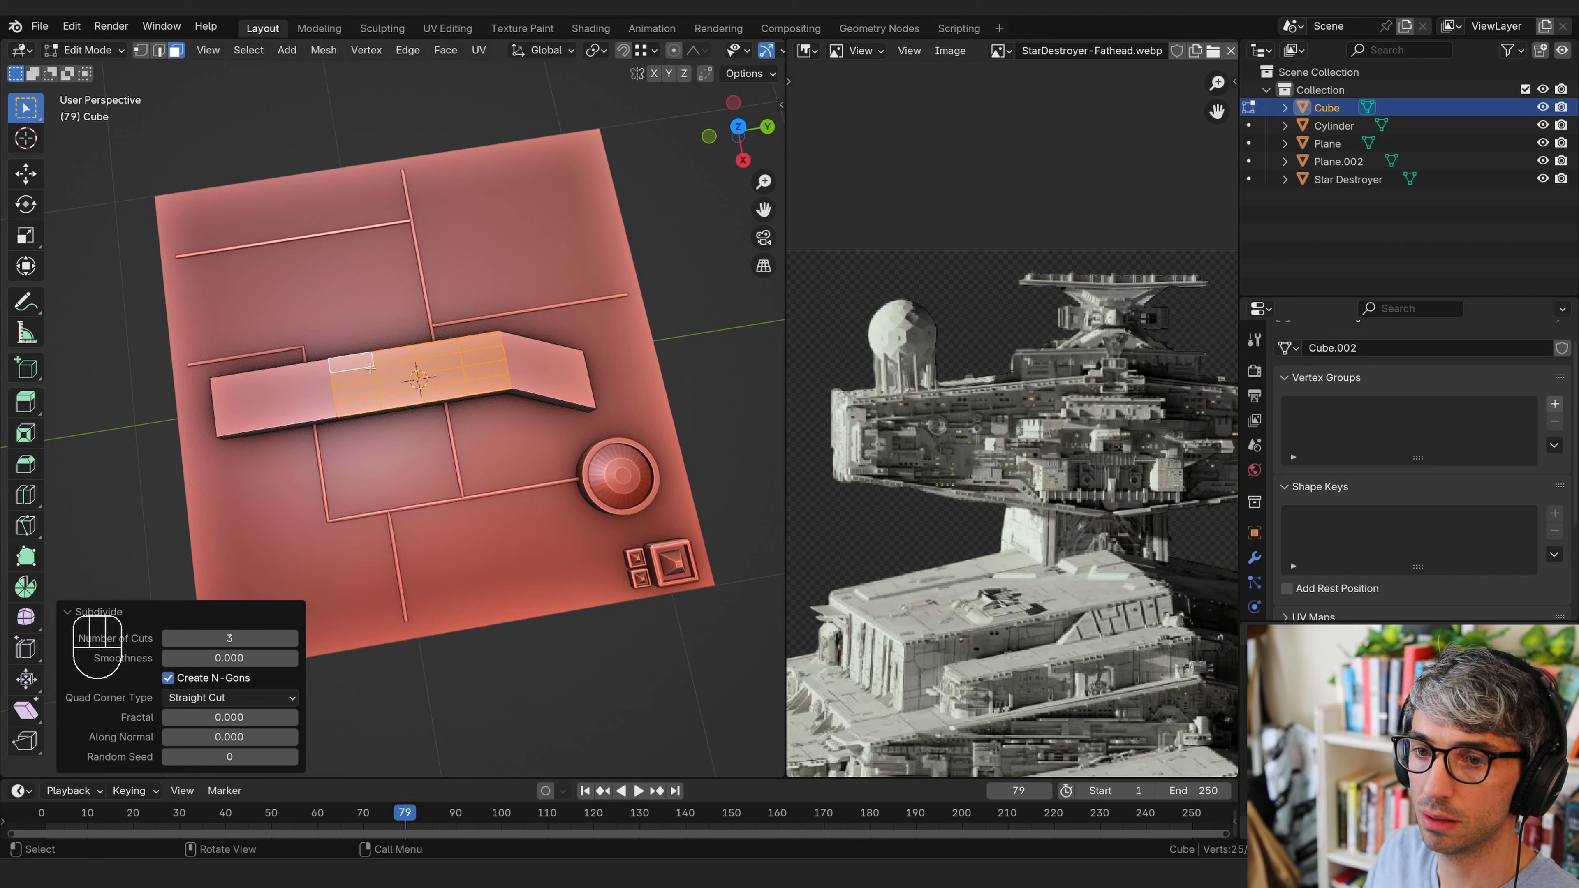
left_click(292, 638)
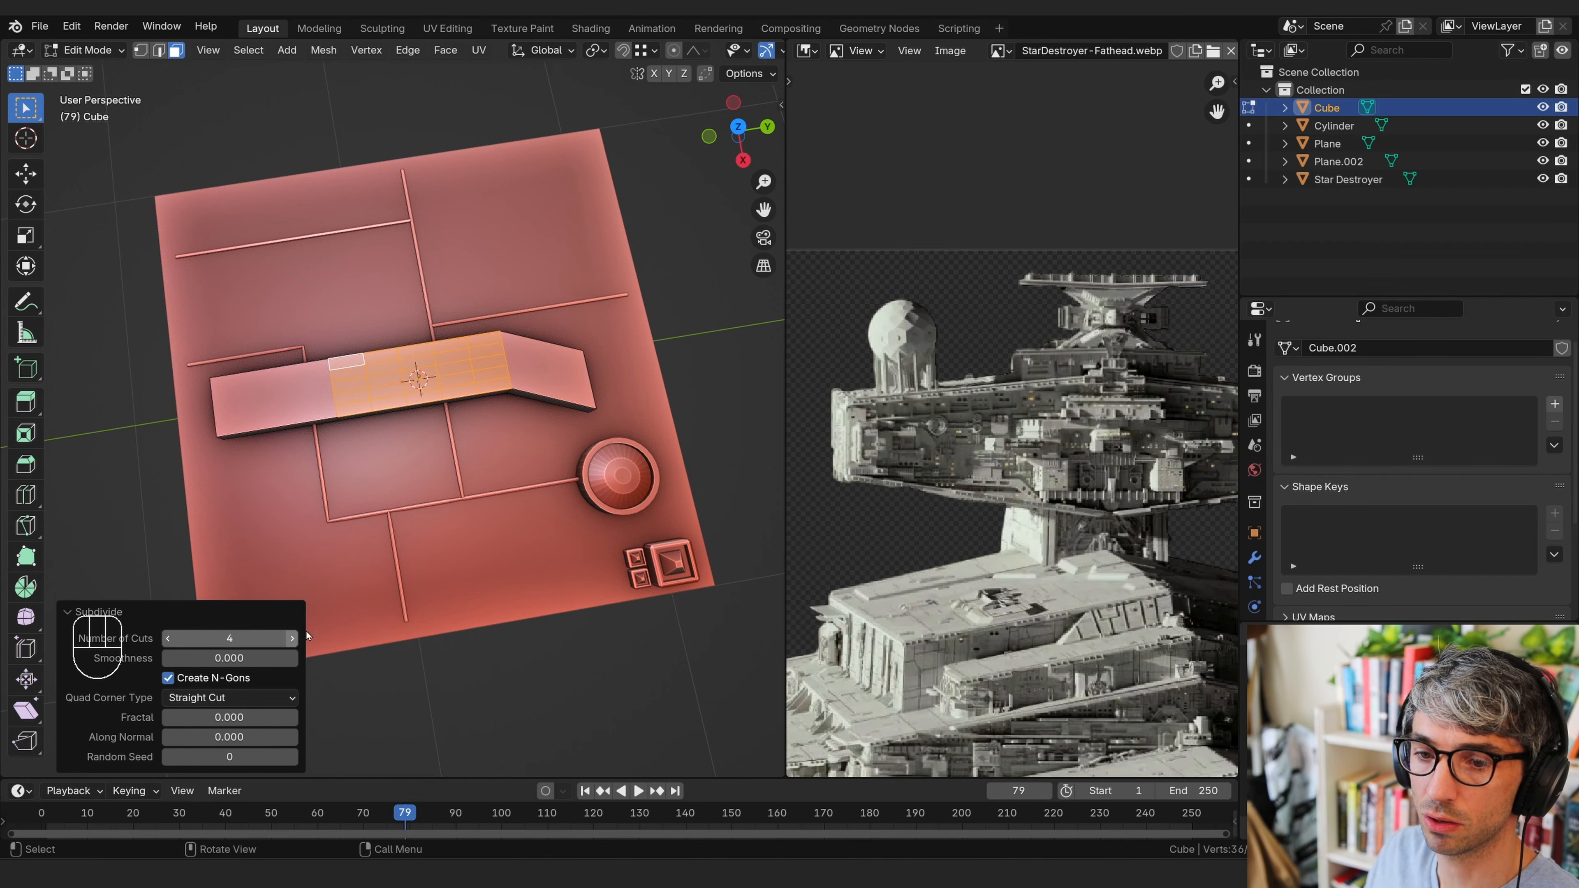
Inset three spaced cells of the subdivided top face by about 0.052 m and extrude them inward as slots
left_click(348, 387)
left_click(486, 365, "shift")
middle_click_drag(485, 365, 605, 465)
key("i")
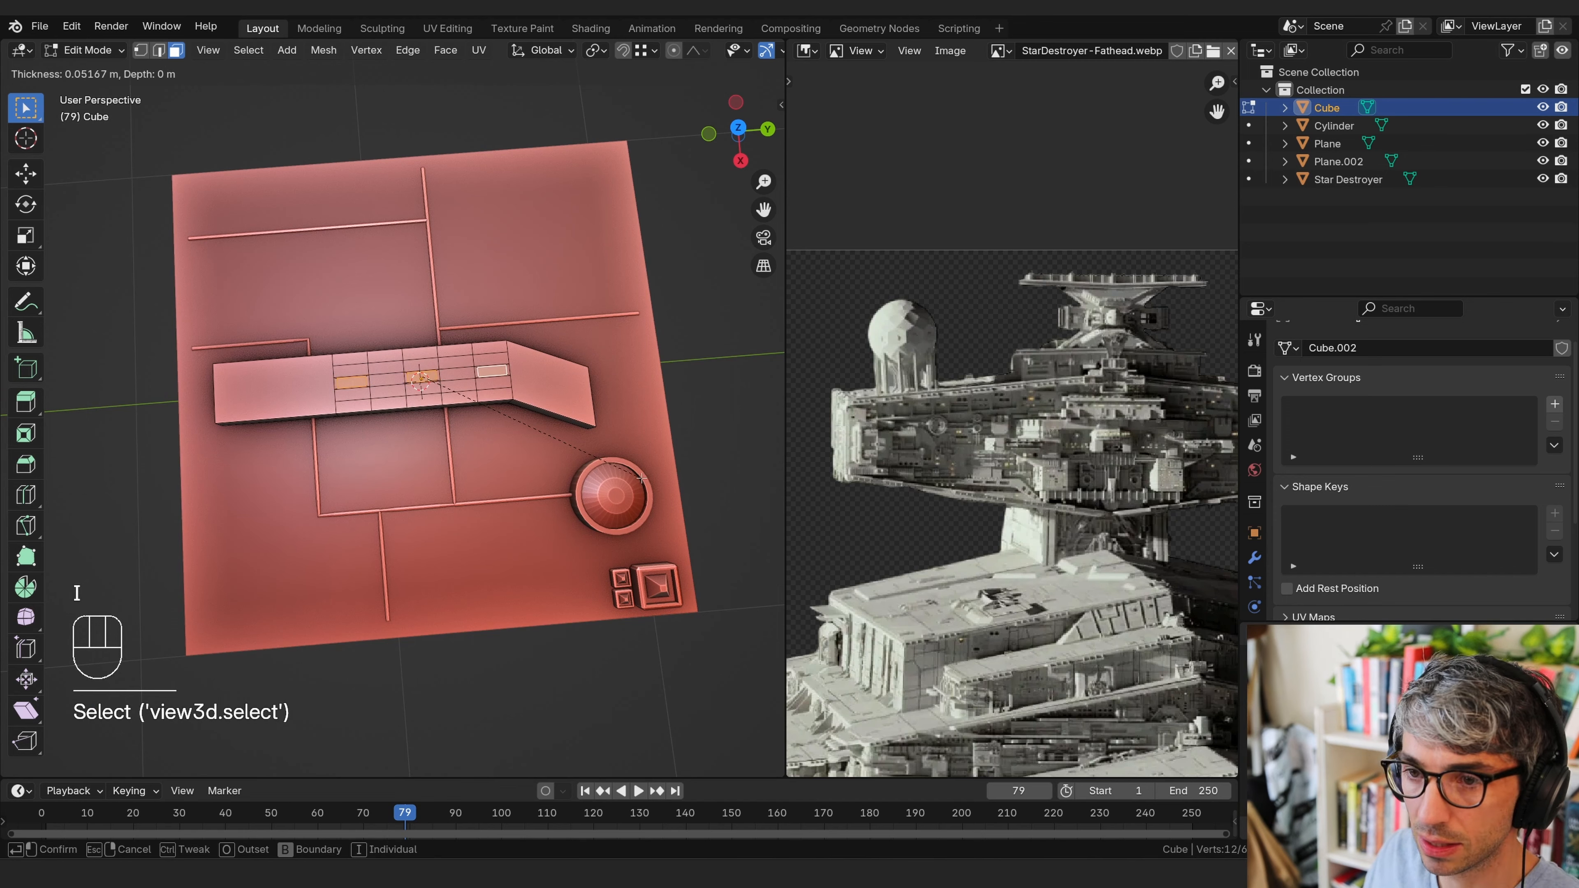
left_click(643, 478)
middle_click_drag(643, 478, 516, 332)
key("e")
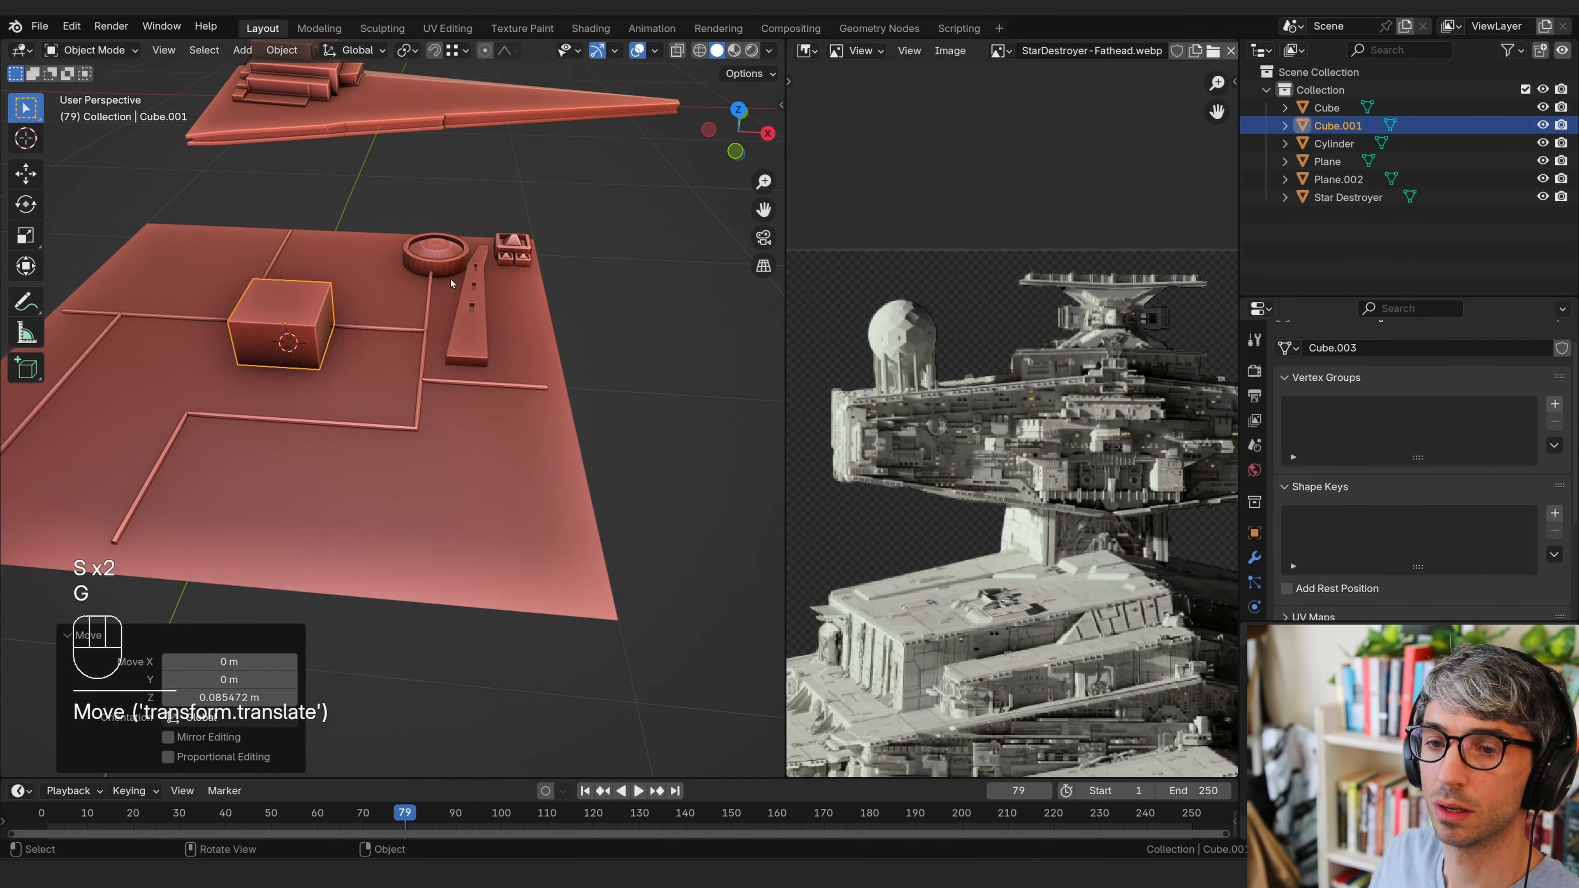
Move the new cube's side face outward along Y to lengthen it into a rectangular block
key("Tab")
middle_click_drag(435, 323, 469, 282)
left_click(469, 282)
key("g")
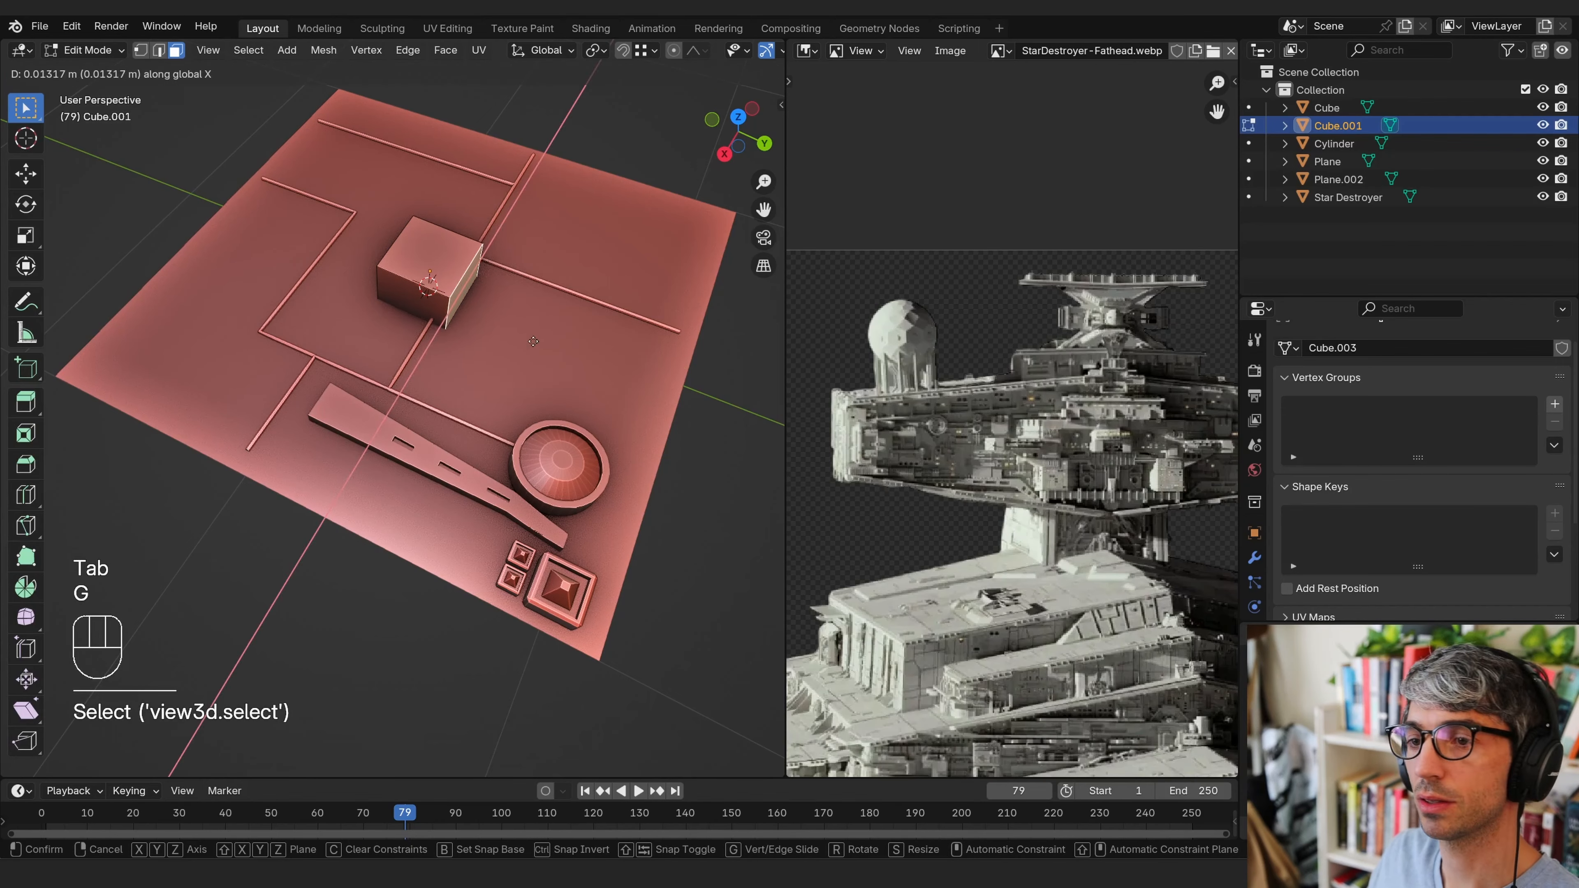
left_click(614, 377, "shift")
Scale the entire rectangular block down and stretch it by a factor of 2.316 along Y
middle_click_drag(614, 377, 588, 320)
key("a")
key("s")
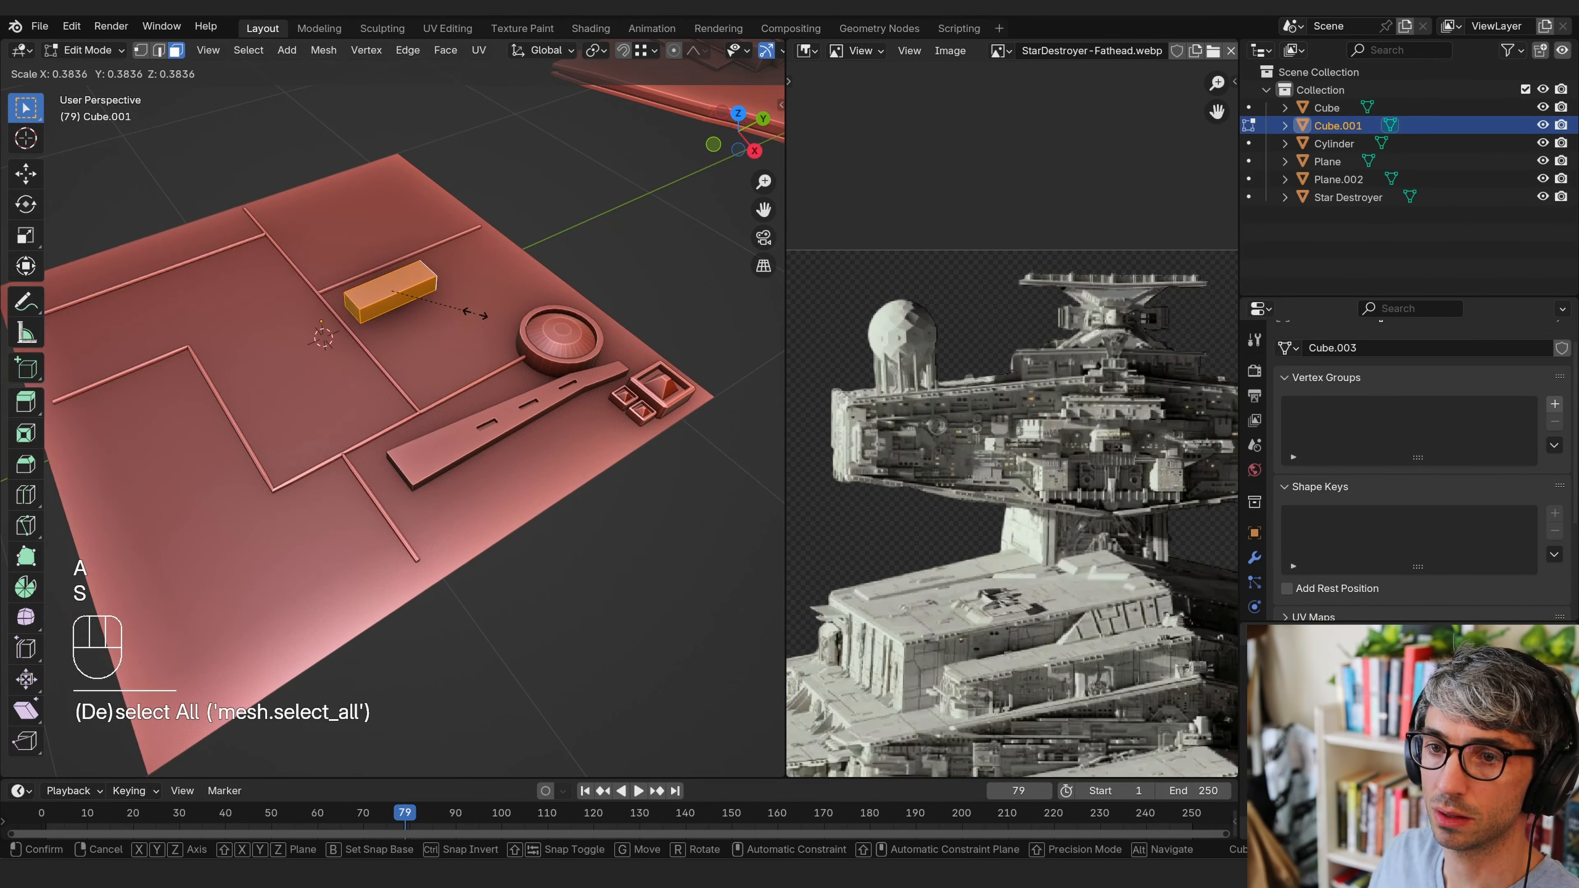
left_click(429, 352)
key("s")
key("y")
left_click(536, 360)
Add seven loop cuts across the long bar and bevel them to a width of 0.12 m
middle_click_drag(536, 359, 560, 317)
key("ctrl+r")
scroll(376, 321, "up", 5)
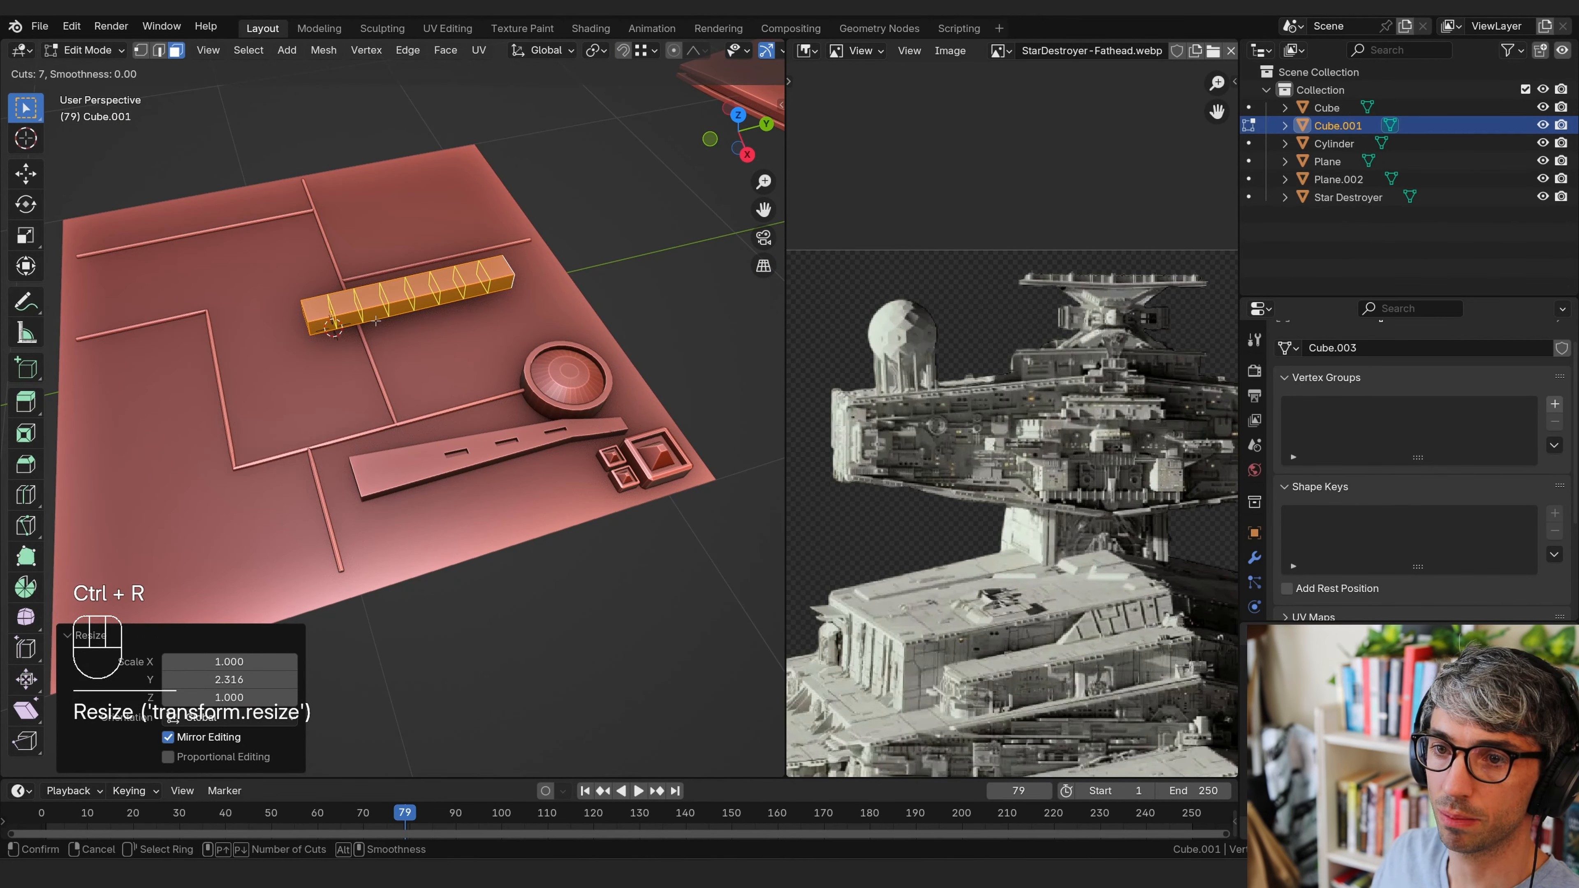
left_click(377, 321)
right_click(377, 321)
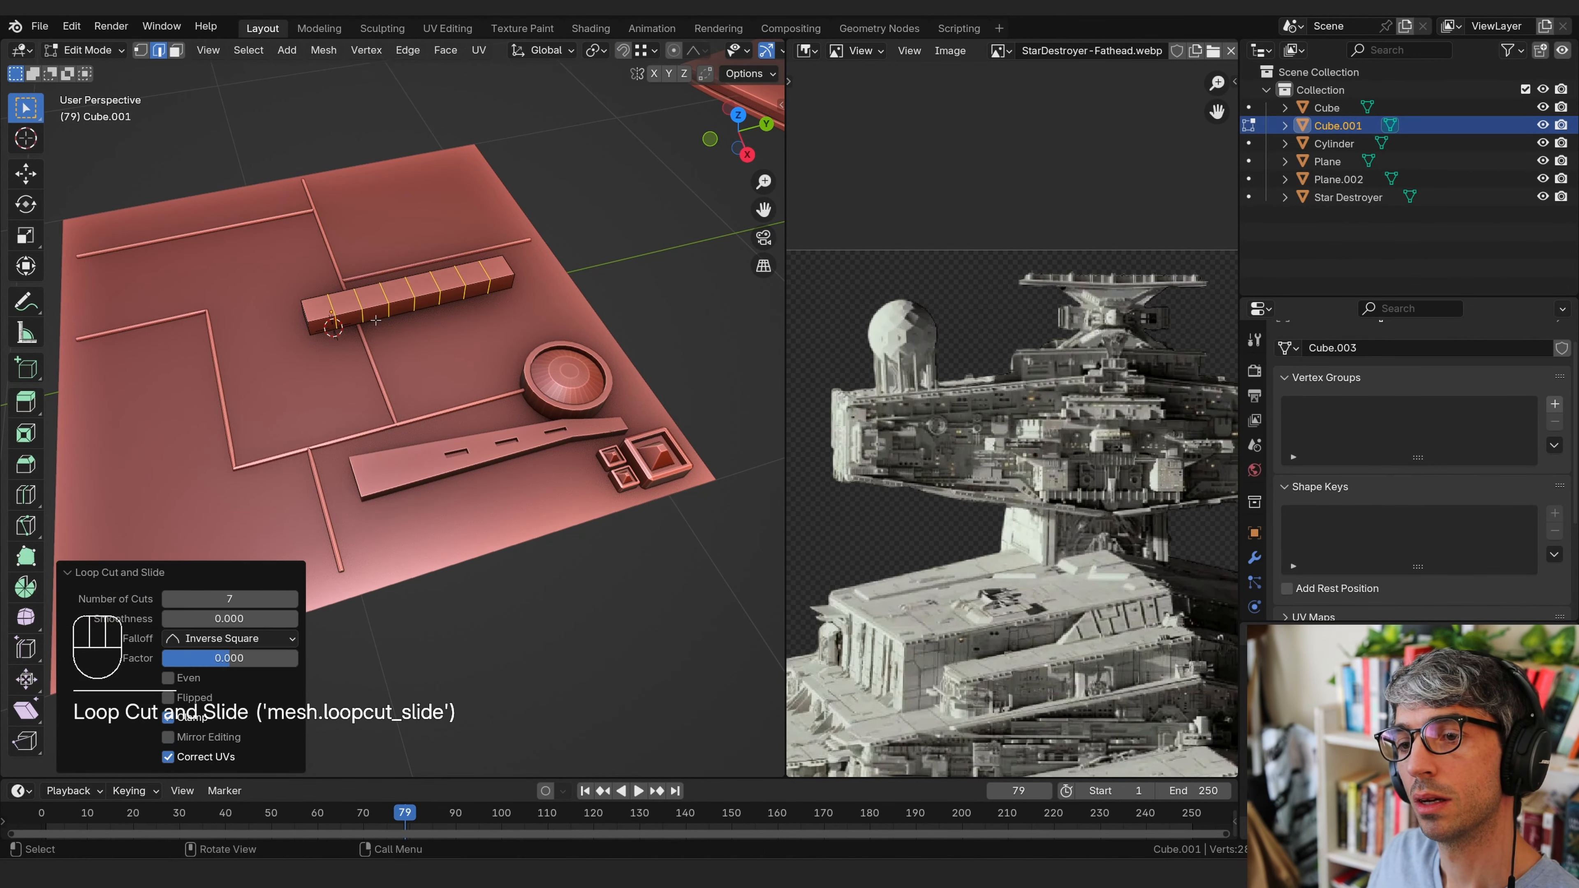
middle_click_drag(376, 321, 489, 339)
key("ctrl+b")
left_click(465, 384)
Extrude the beveled bands and scale them by 1.386 on X and Z to form raised ribs
key("e")
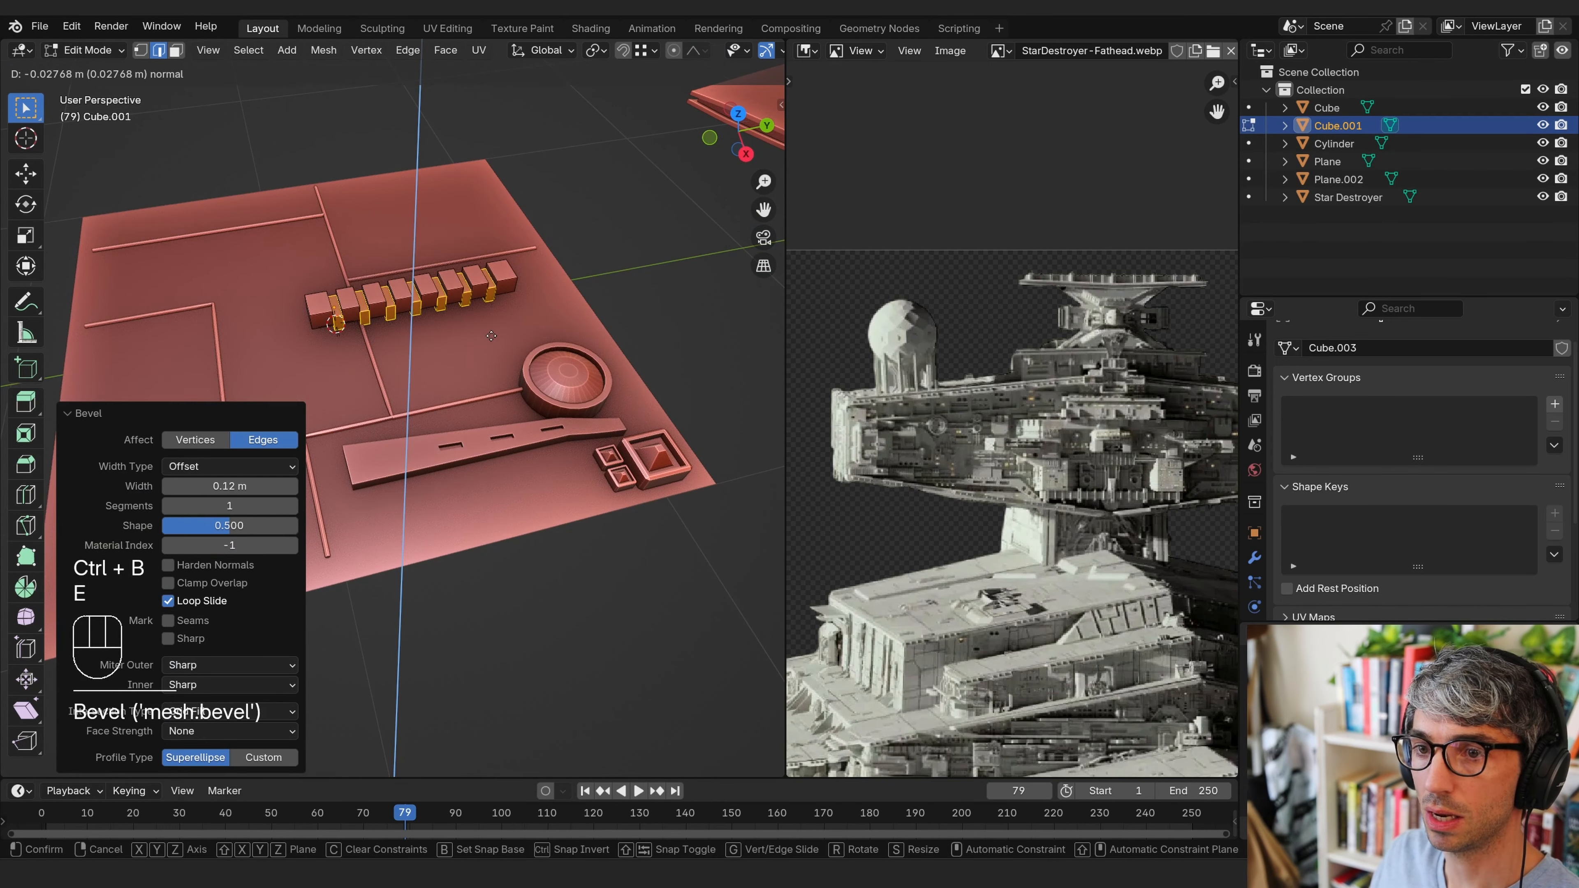
key("s")
key("shift")
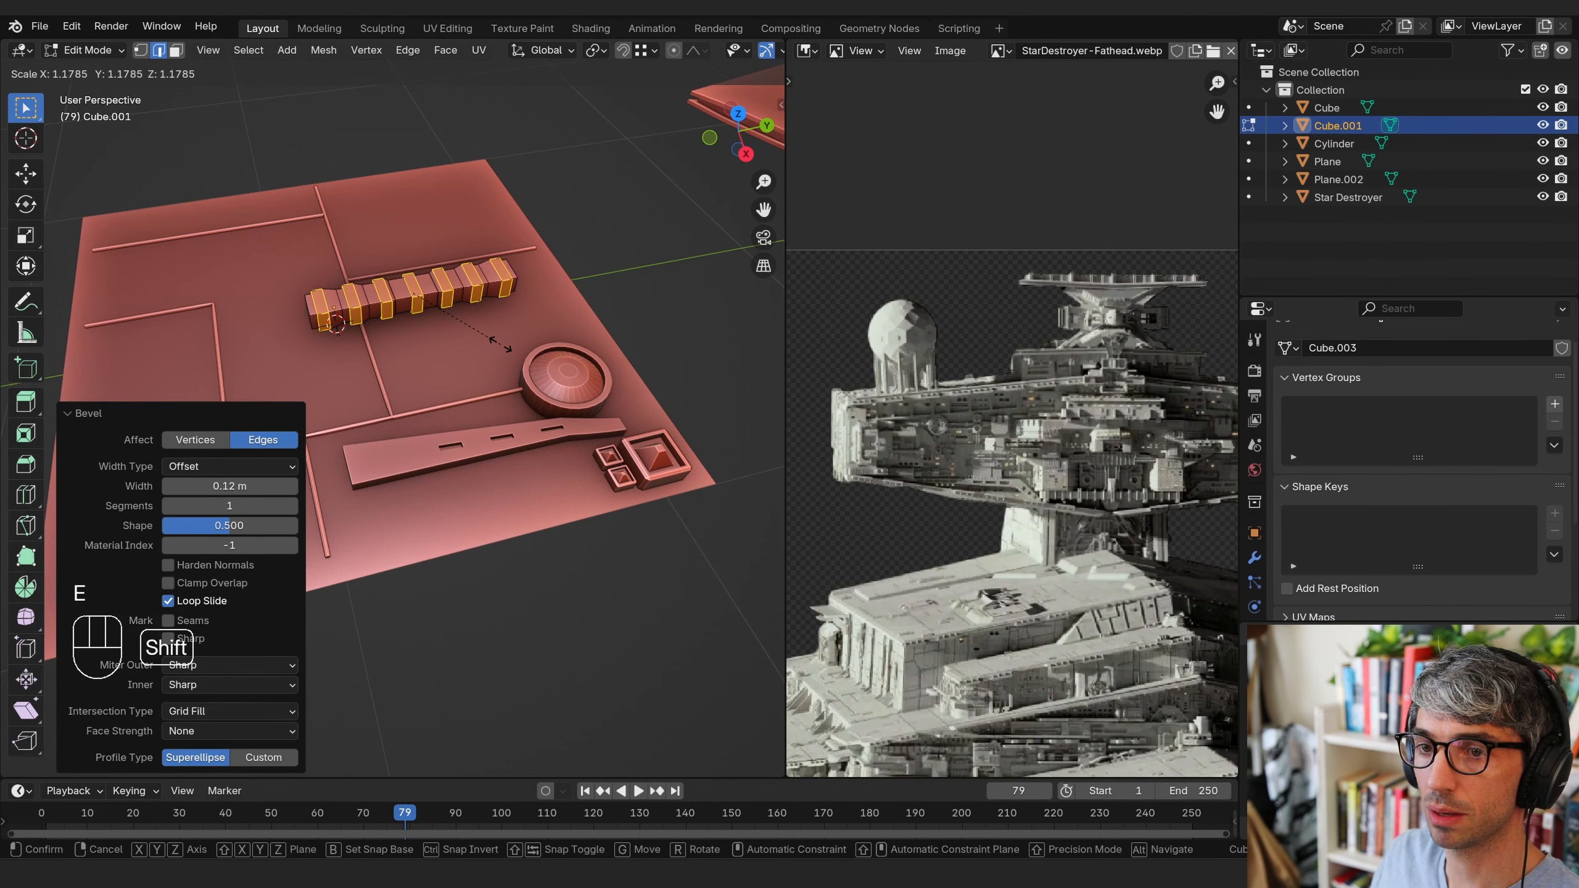
key("shift+y")
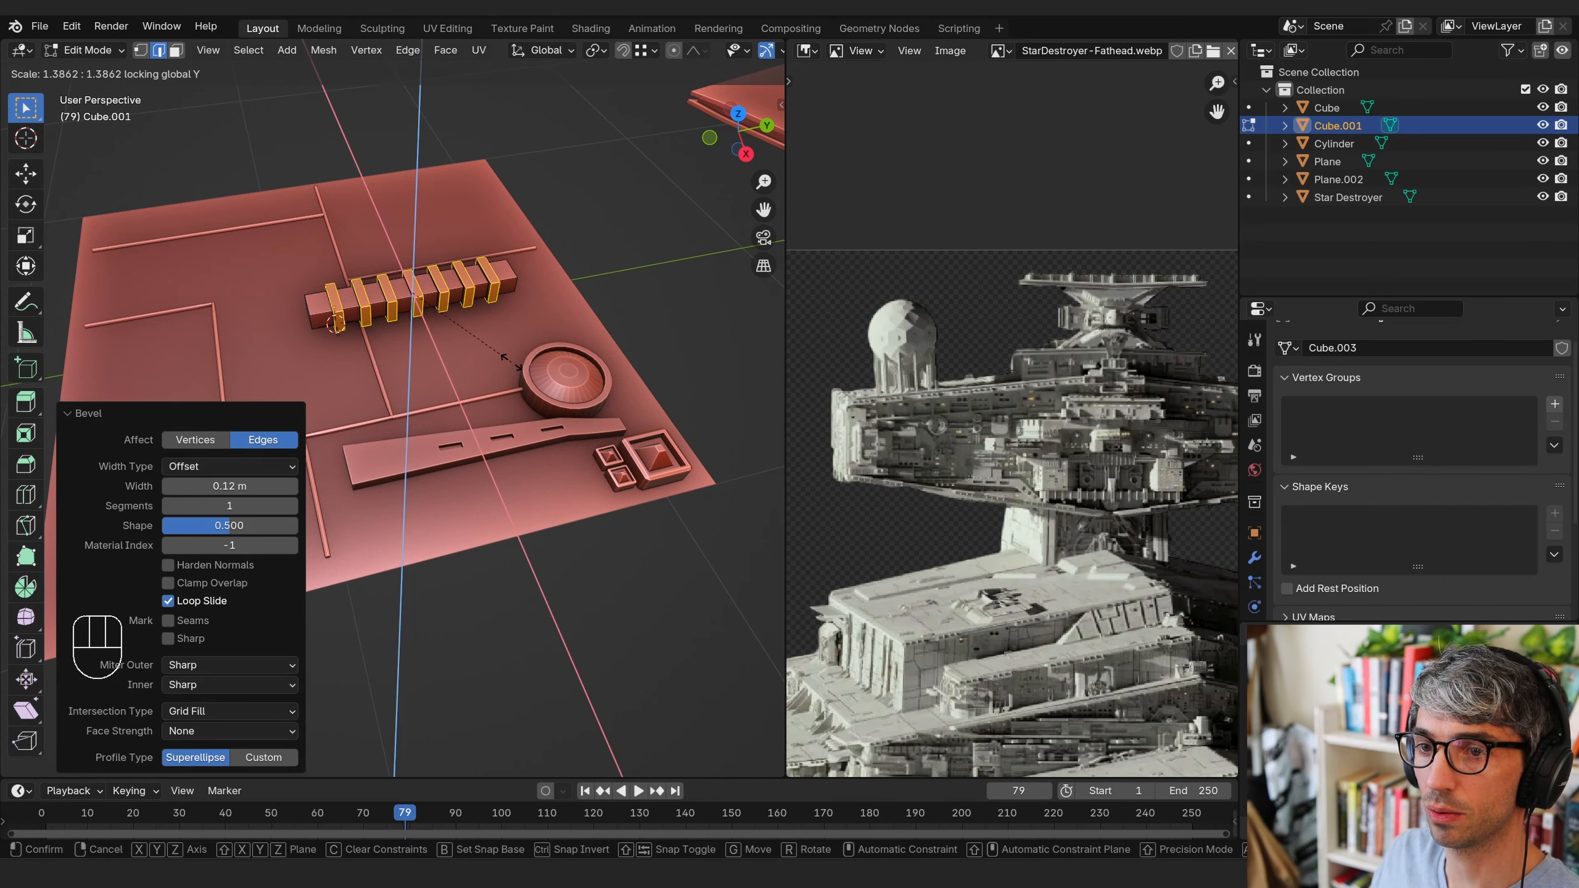
left_click(513, 362)
mouse_move(512, 363)
middle_mouse_down()
mouse_move(506, 348)
mouse_move(503, 398)
mouse_move(499, 375)
middle_mouse_up()
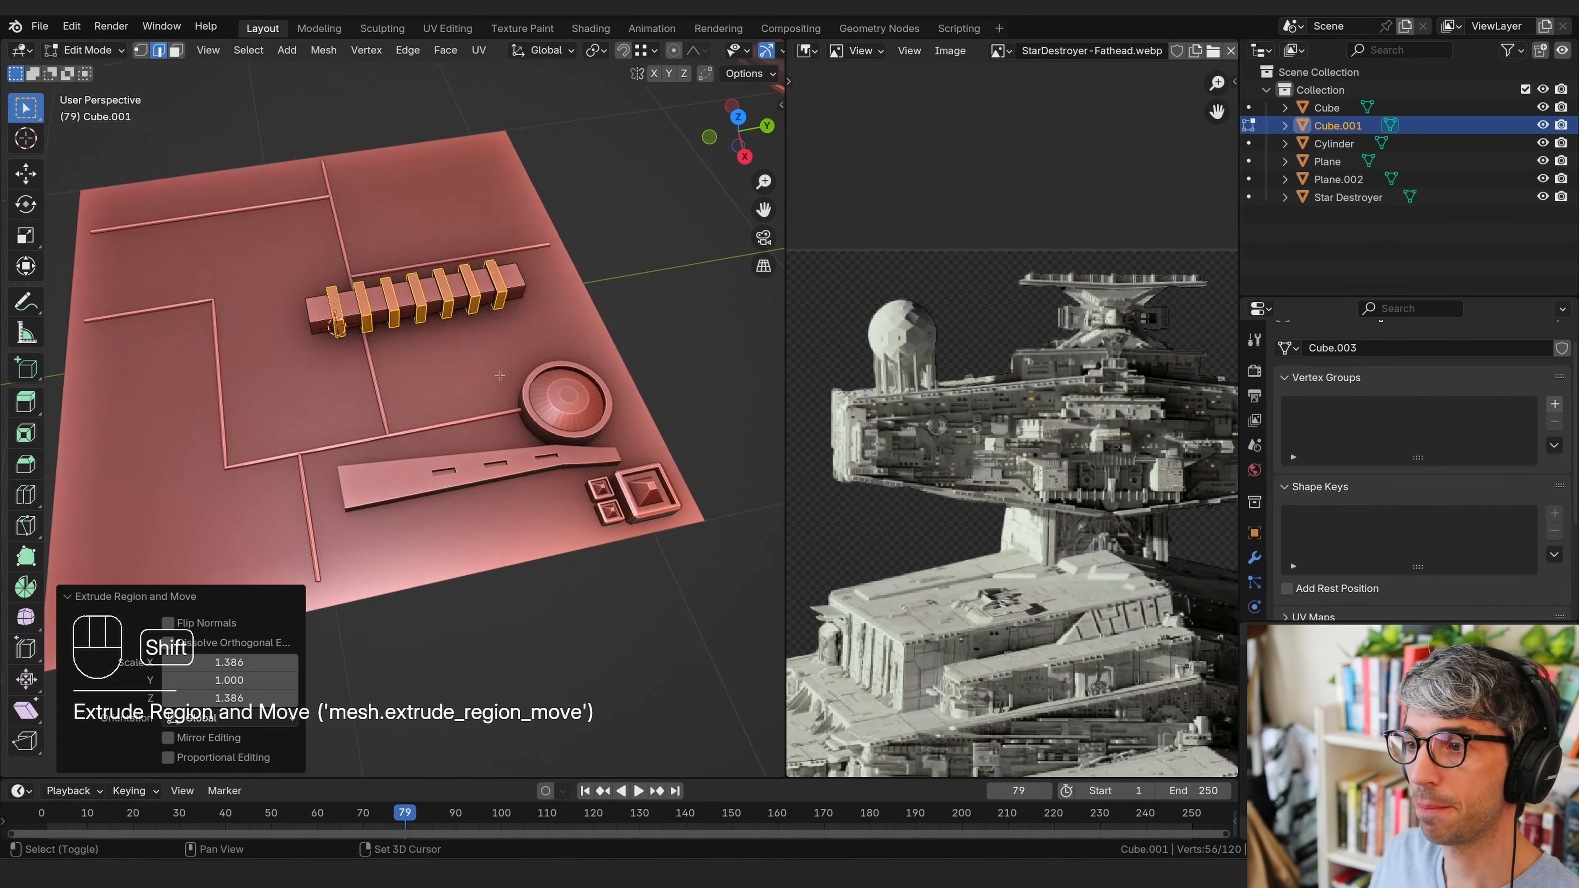
middle_click_drag(559, 498, 485, 474)
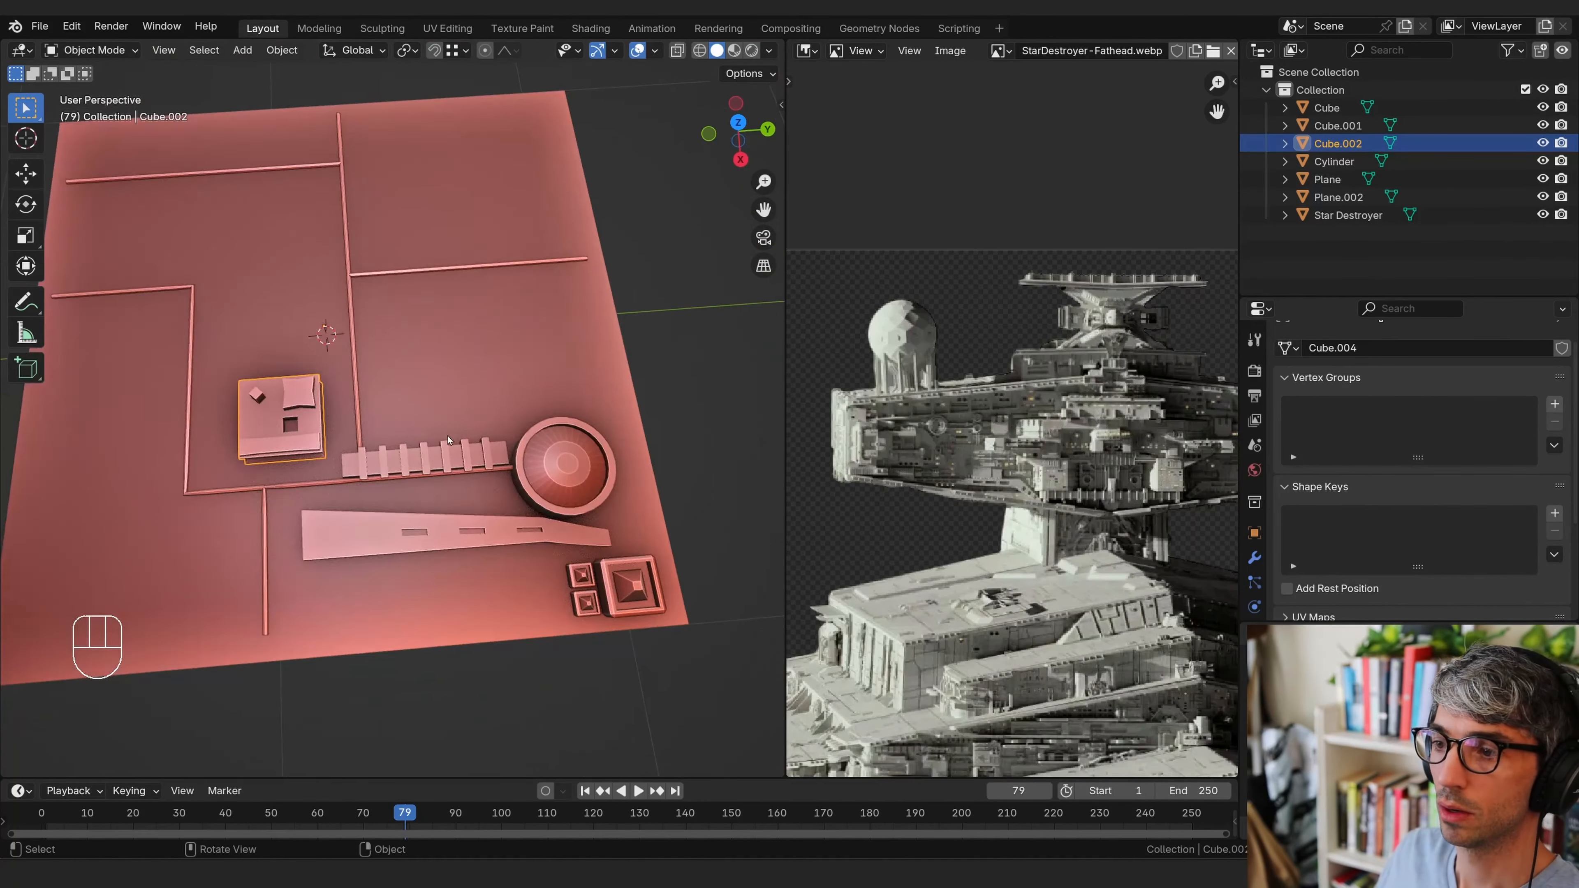
scroll(449, 440, "down", 3)
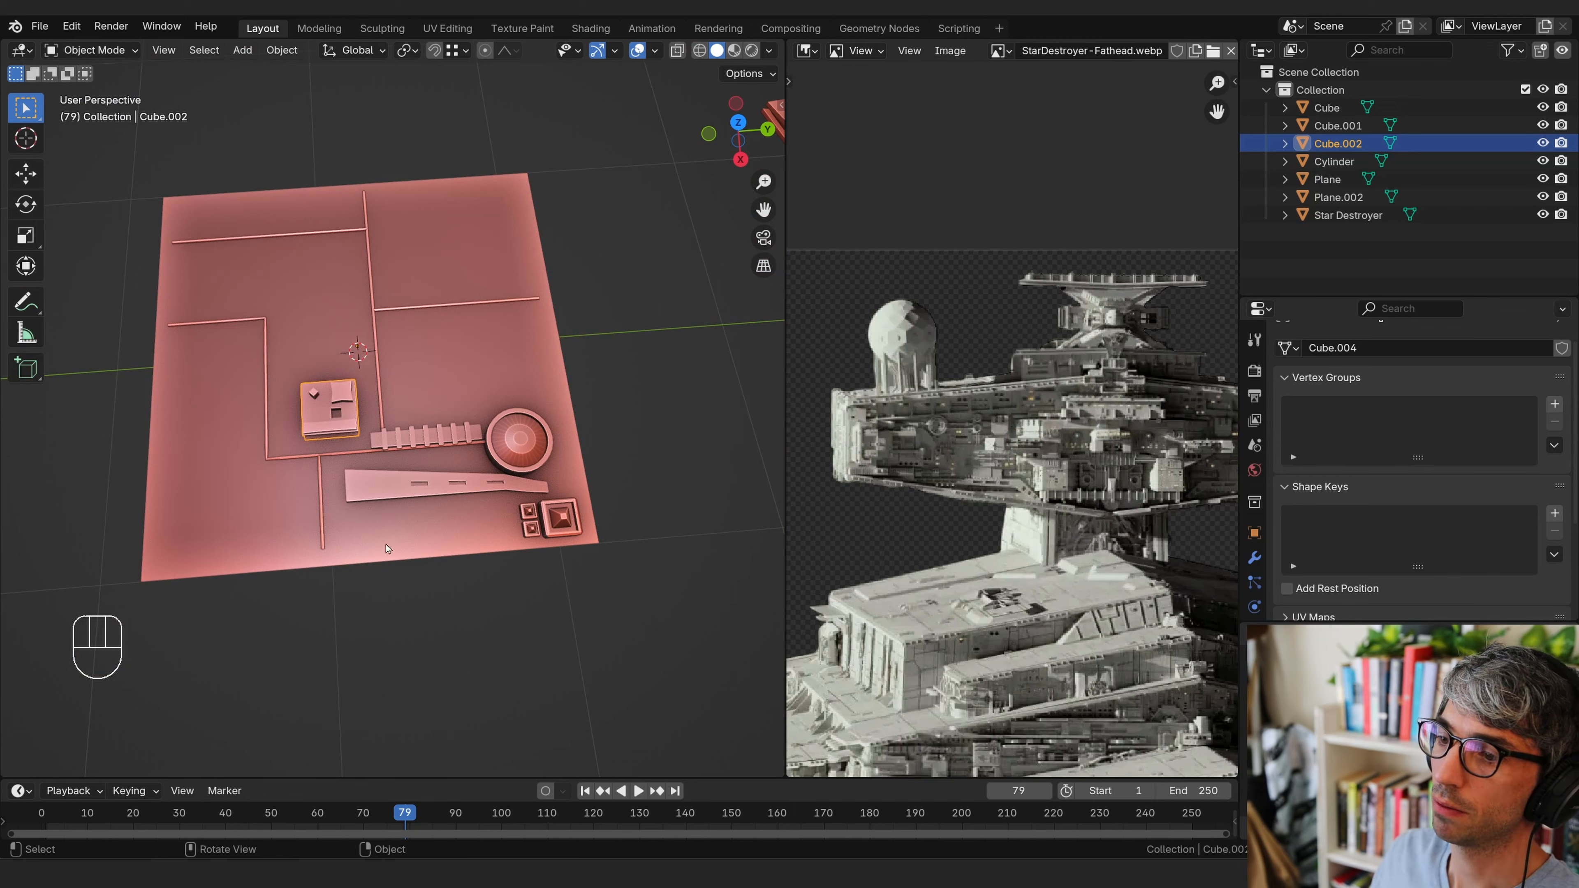
mouse_move(456, 418)
middle_mouse_down()
mouse_move(360, 412)
mouse_move(443, 427)
middle_mouse_up()
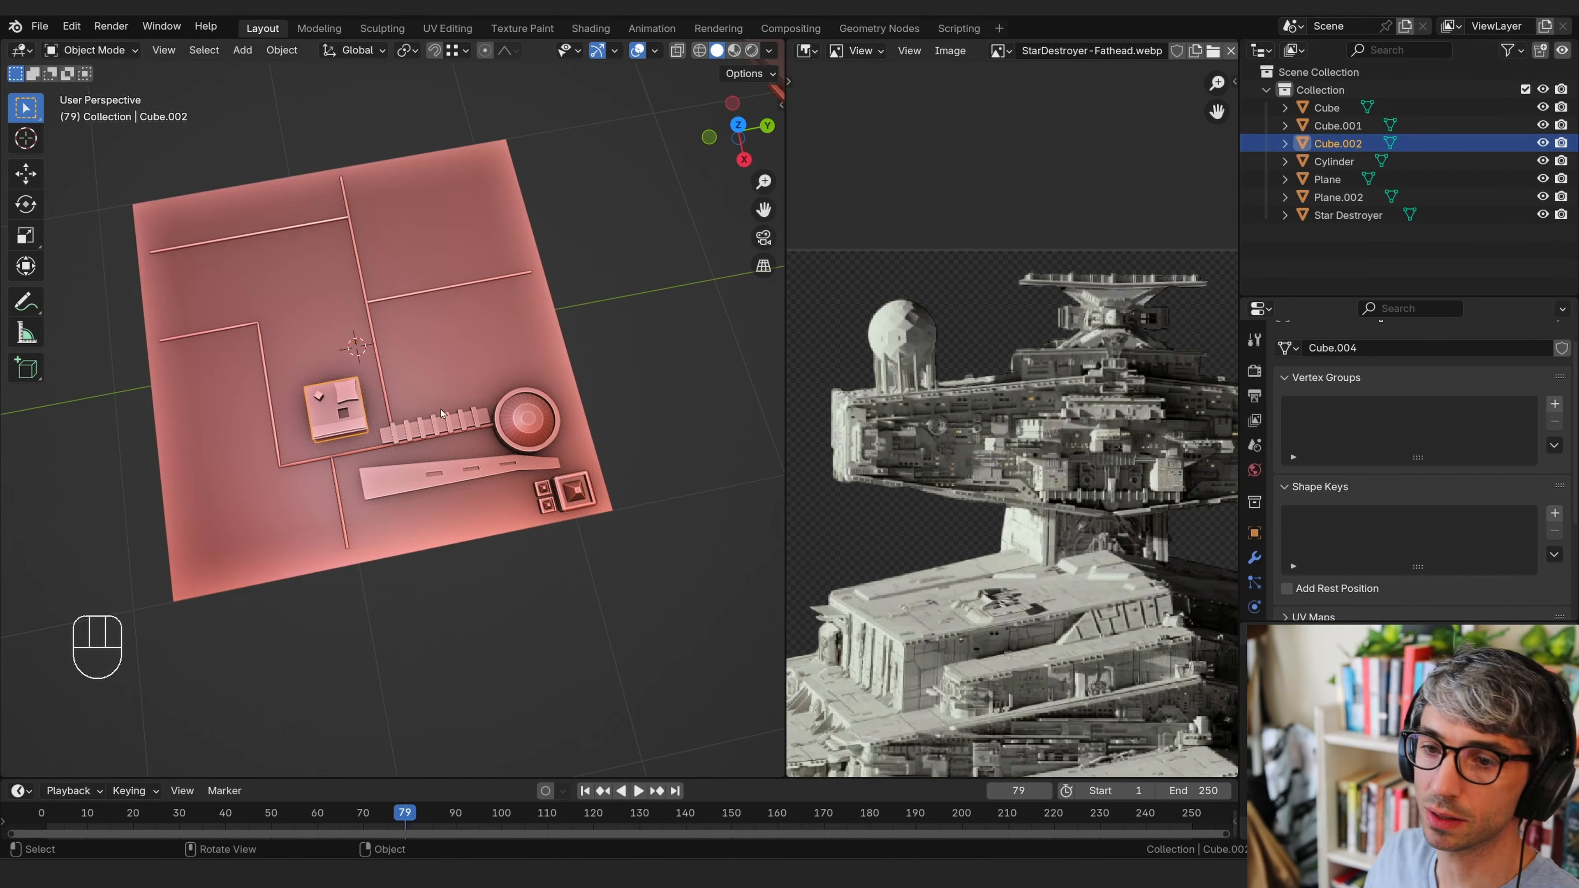
left_click_drag(443, 427, 448, 430)
middle_click_drag(401, 460, 435, 448)
Duplicate the domed cylinder in top view, shrink the copy and place it beside the far end of the ribbed bar
key("KP_7")
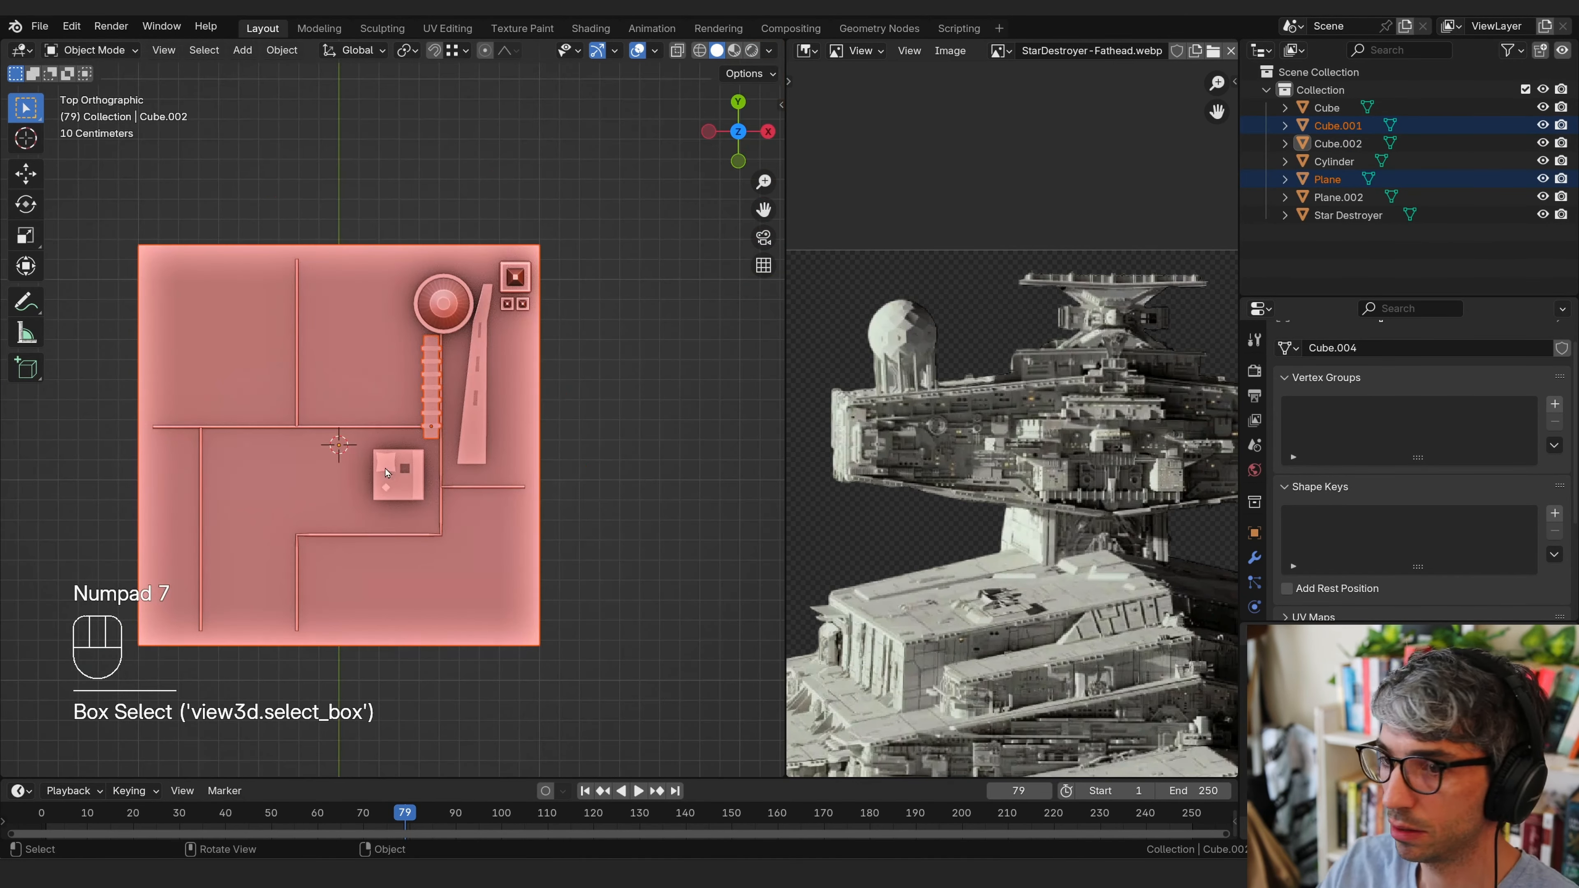
scroll(574, 401, "up", 3)
scroll(575, 401, "down", 3)
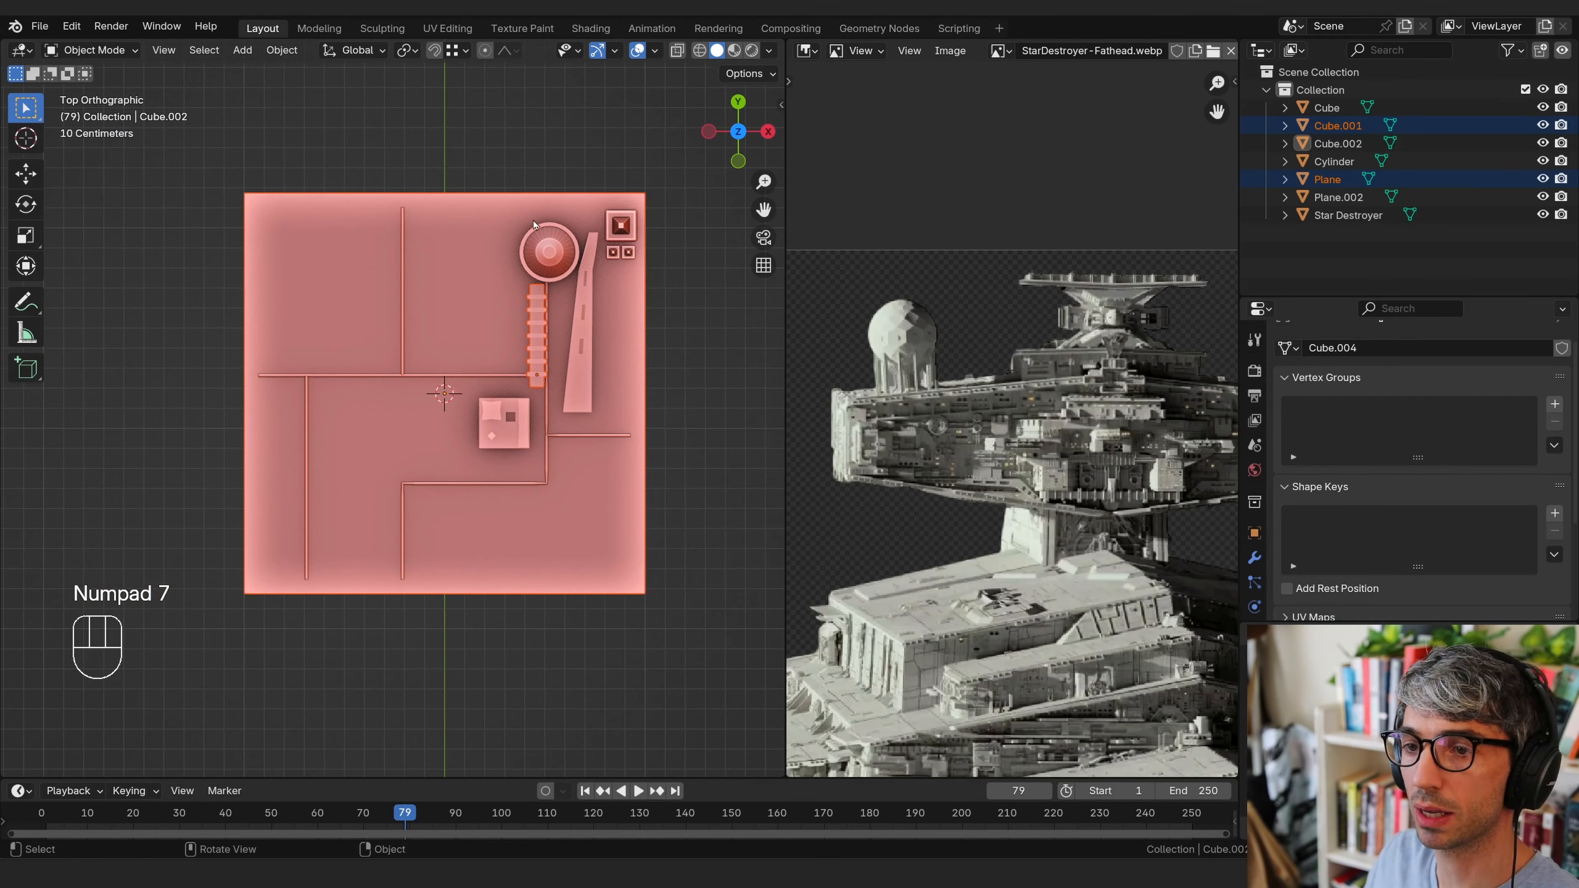
left_click(572, 264)
key("shift+d")
left_click(481, 329)
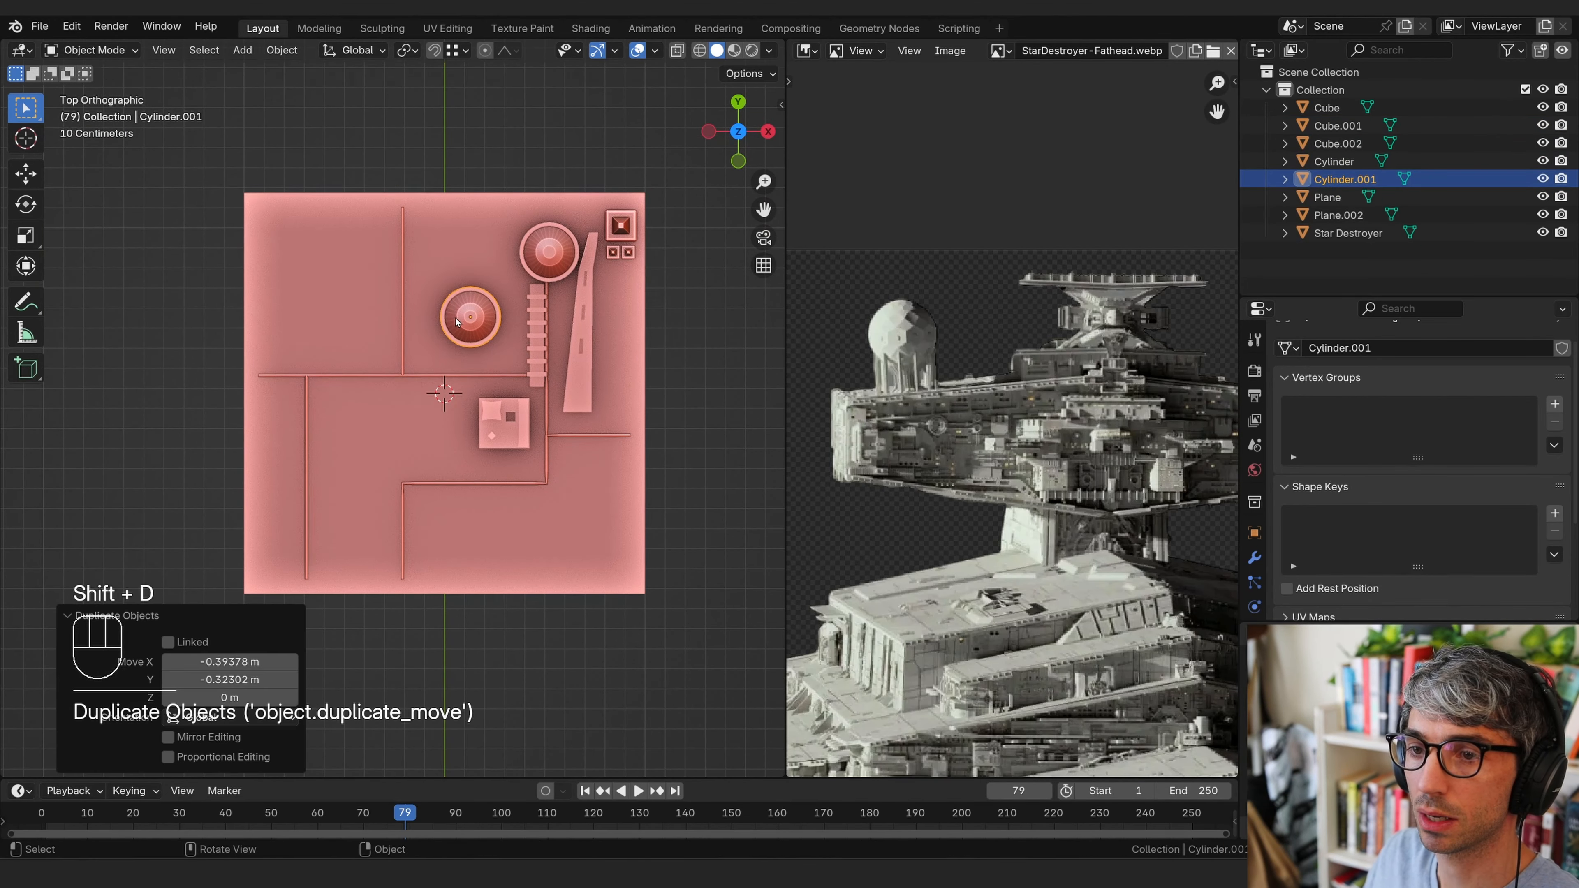
key("s")
left_click(498, 334)
key("g")
left_click(527, 374)
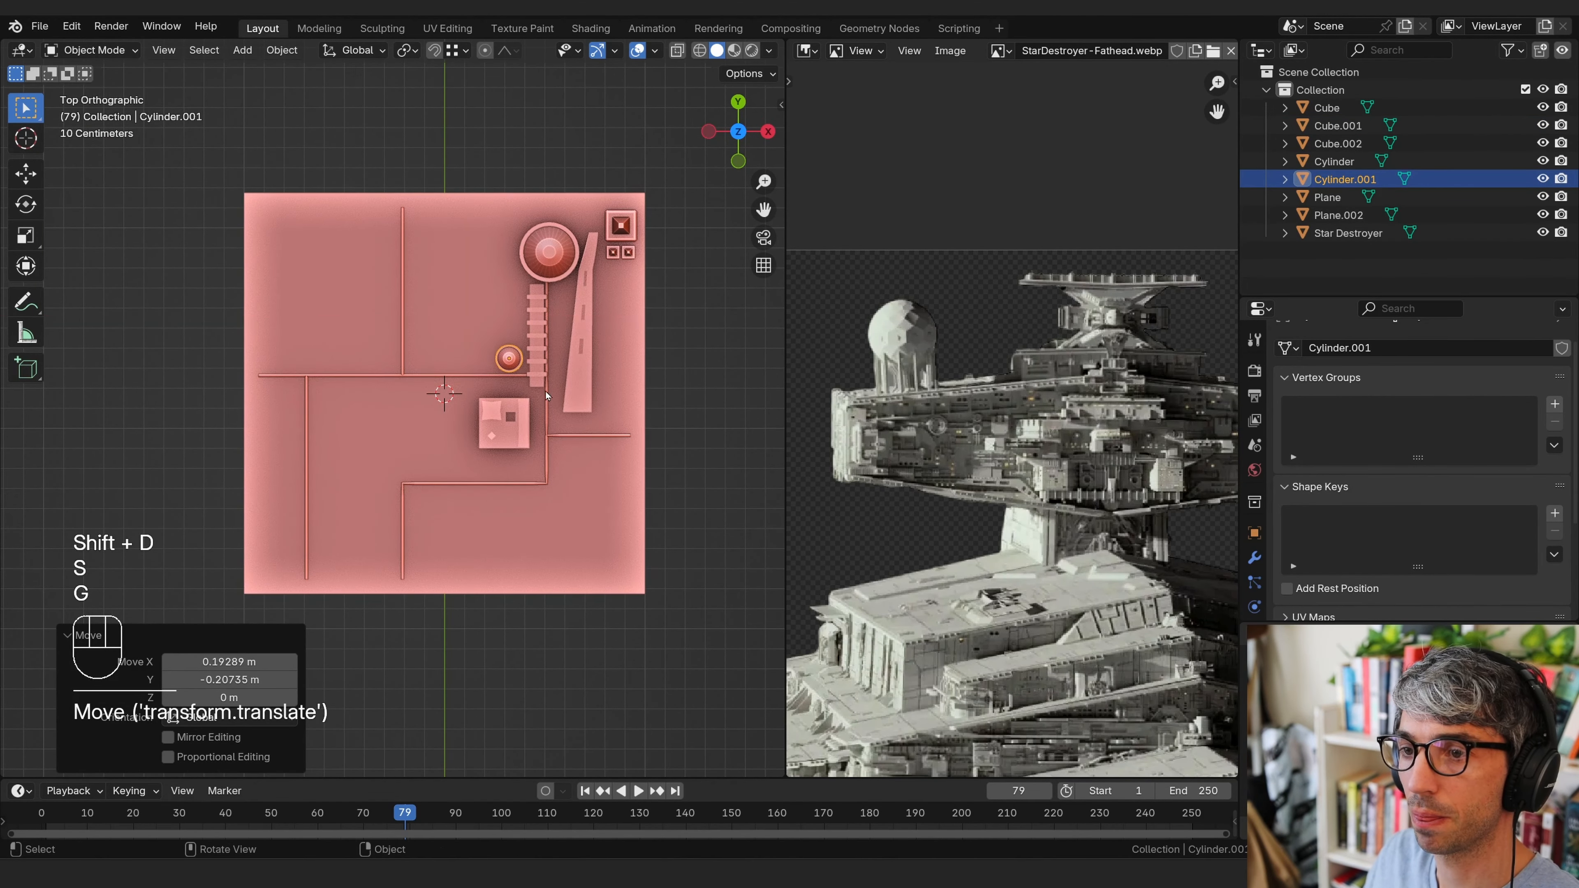
Fill the base plane with duplicated and rescaled copies of the domes, square blocks, ribbed bars, slotted panels and pipes
key("shift+d")
left_click(489, 386)
key("shift+d")
key("s")
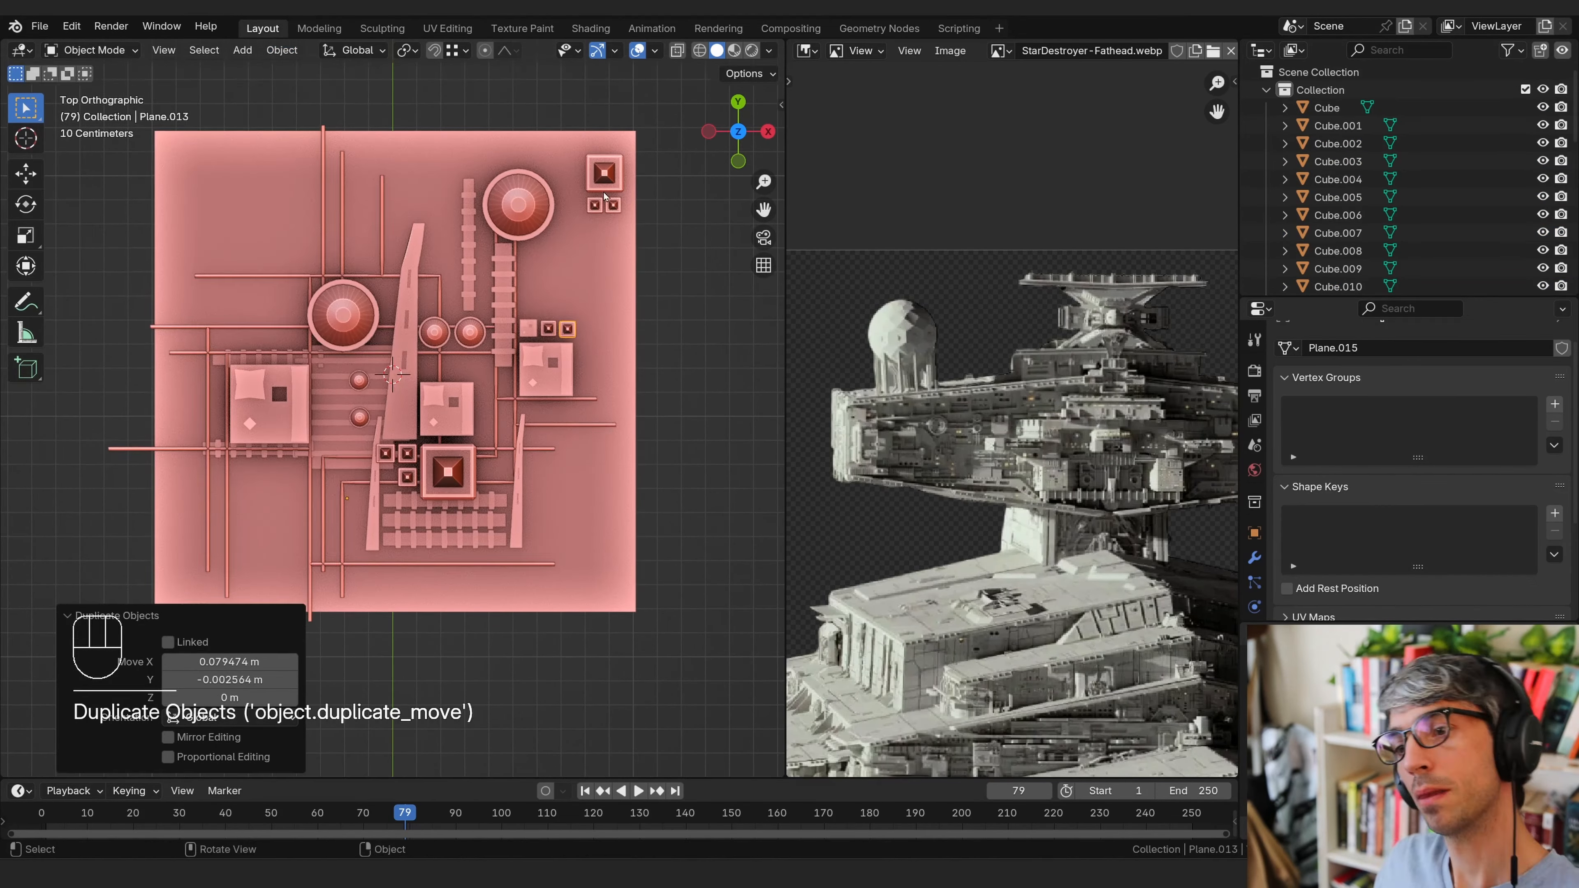
left_click(479, 263)
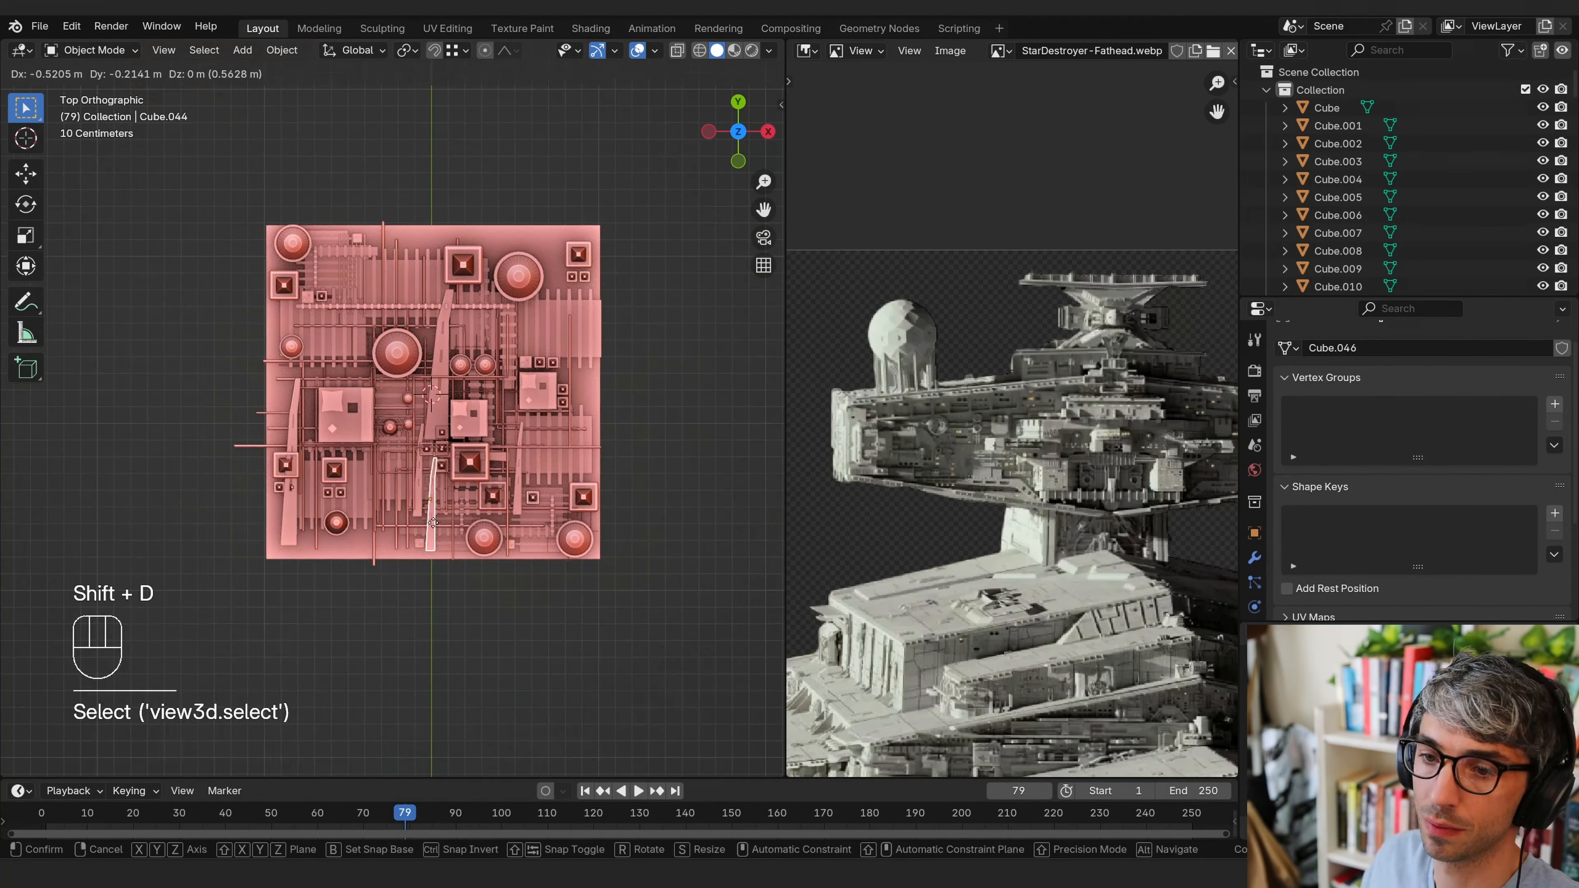
key("c")
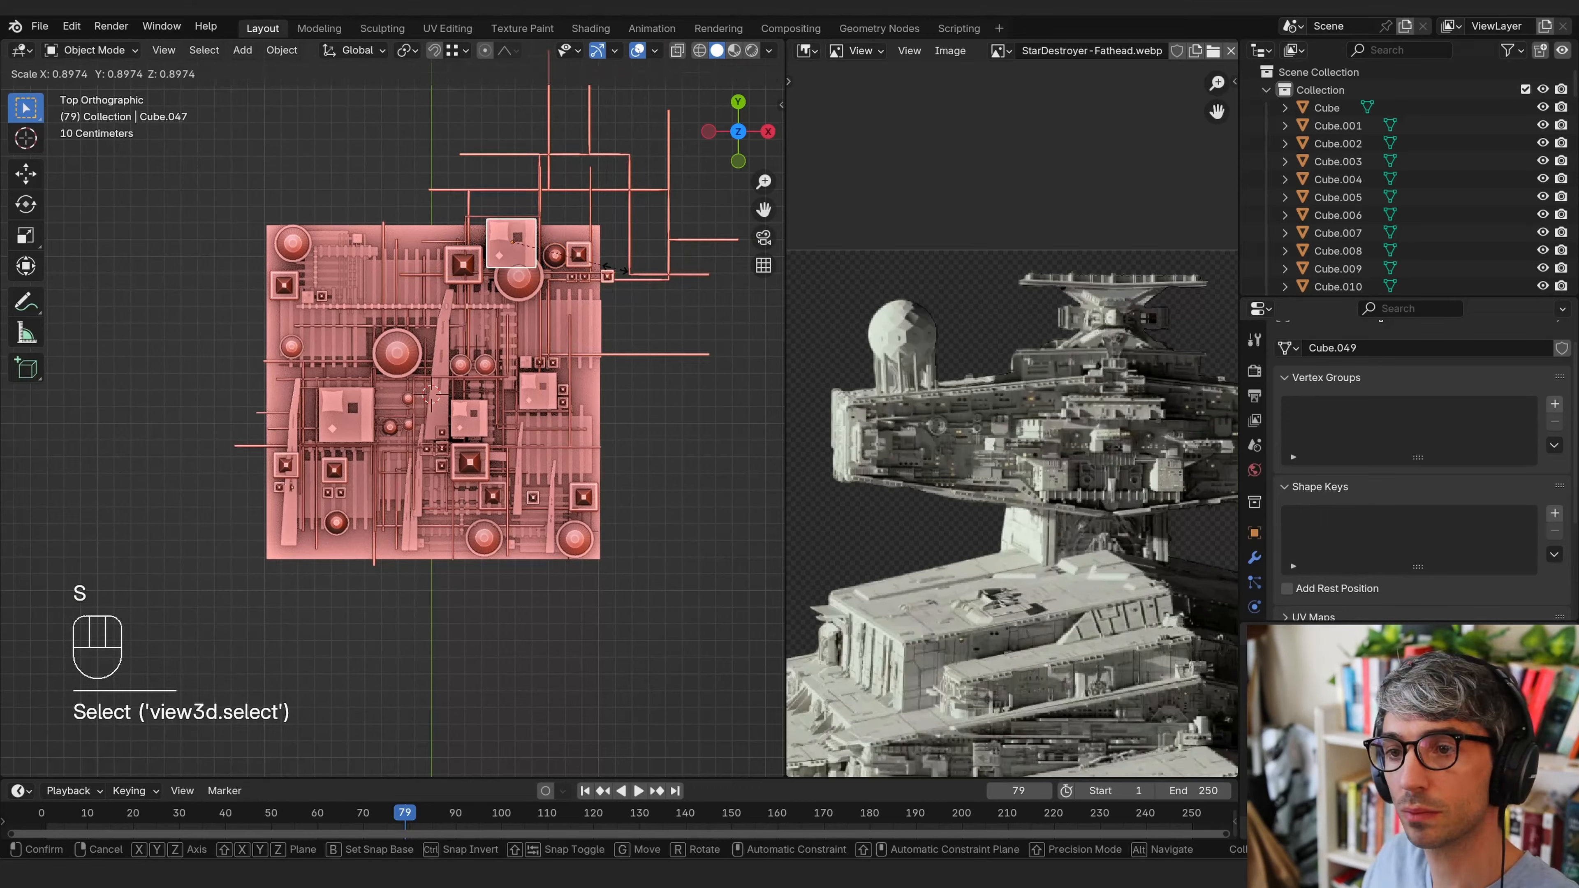
key("alt+a")
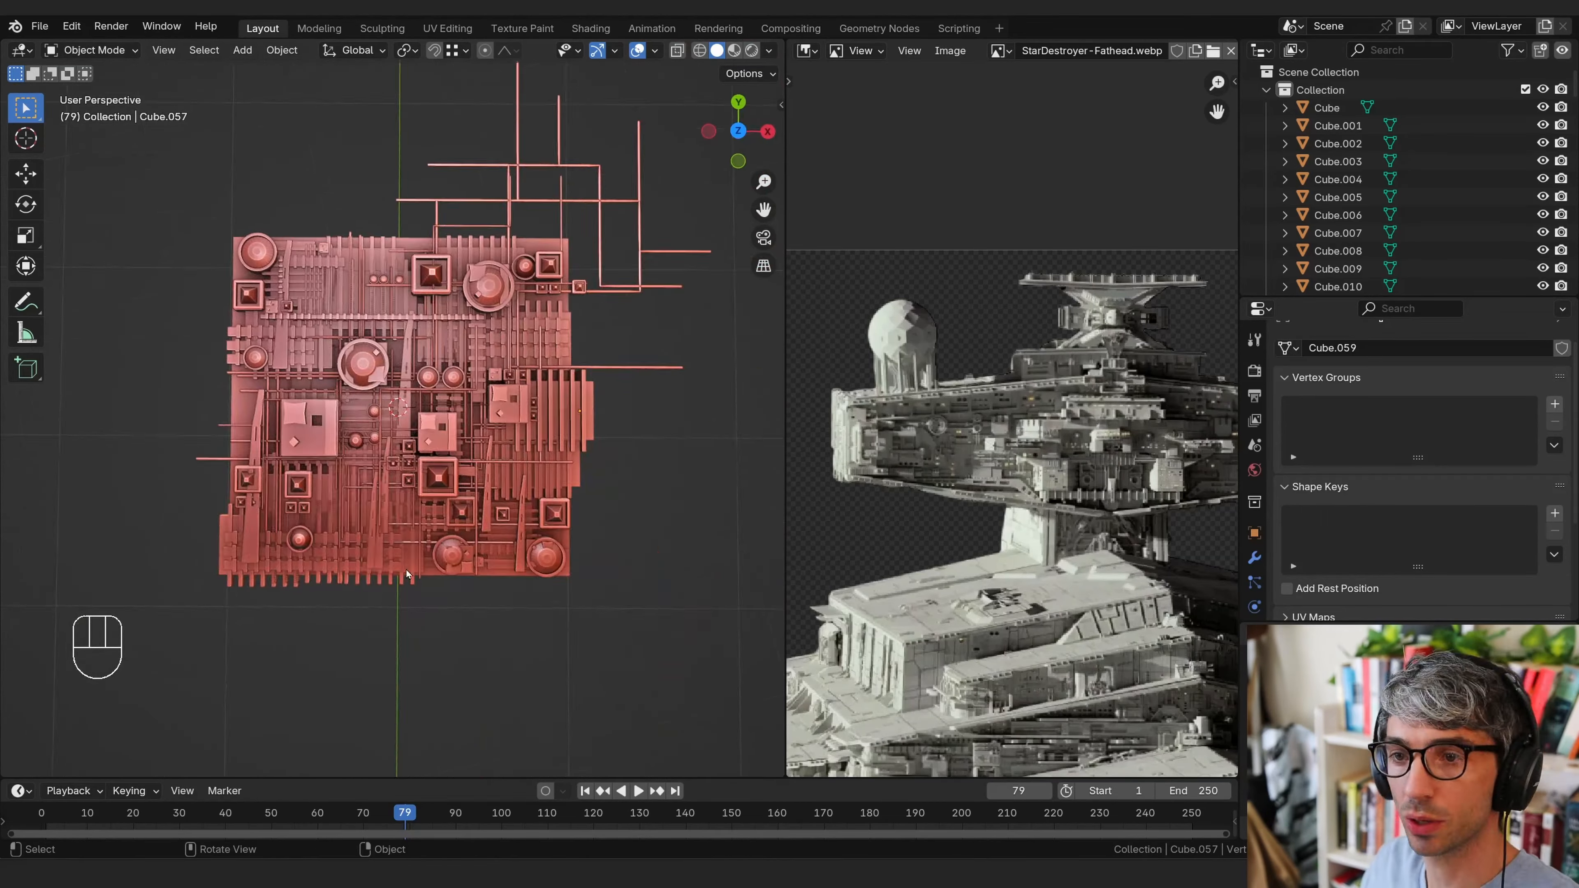
Join all the detail pieces and their base plane into a single mesh object, leaving the Star Destroyer separate
middle_click_drag(407, 574, 393, 607)
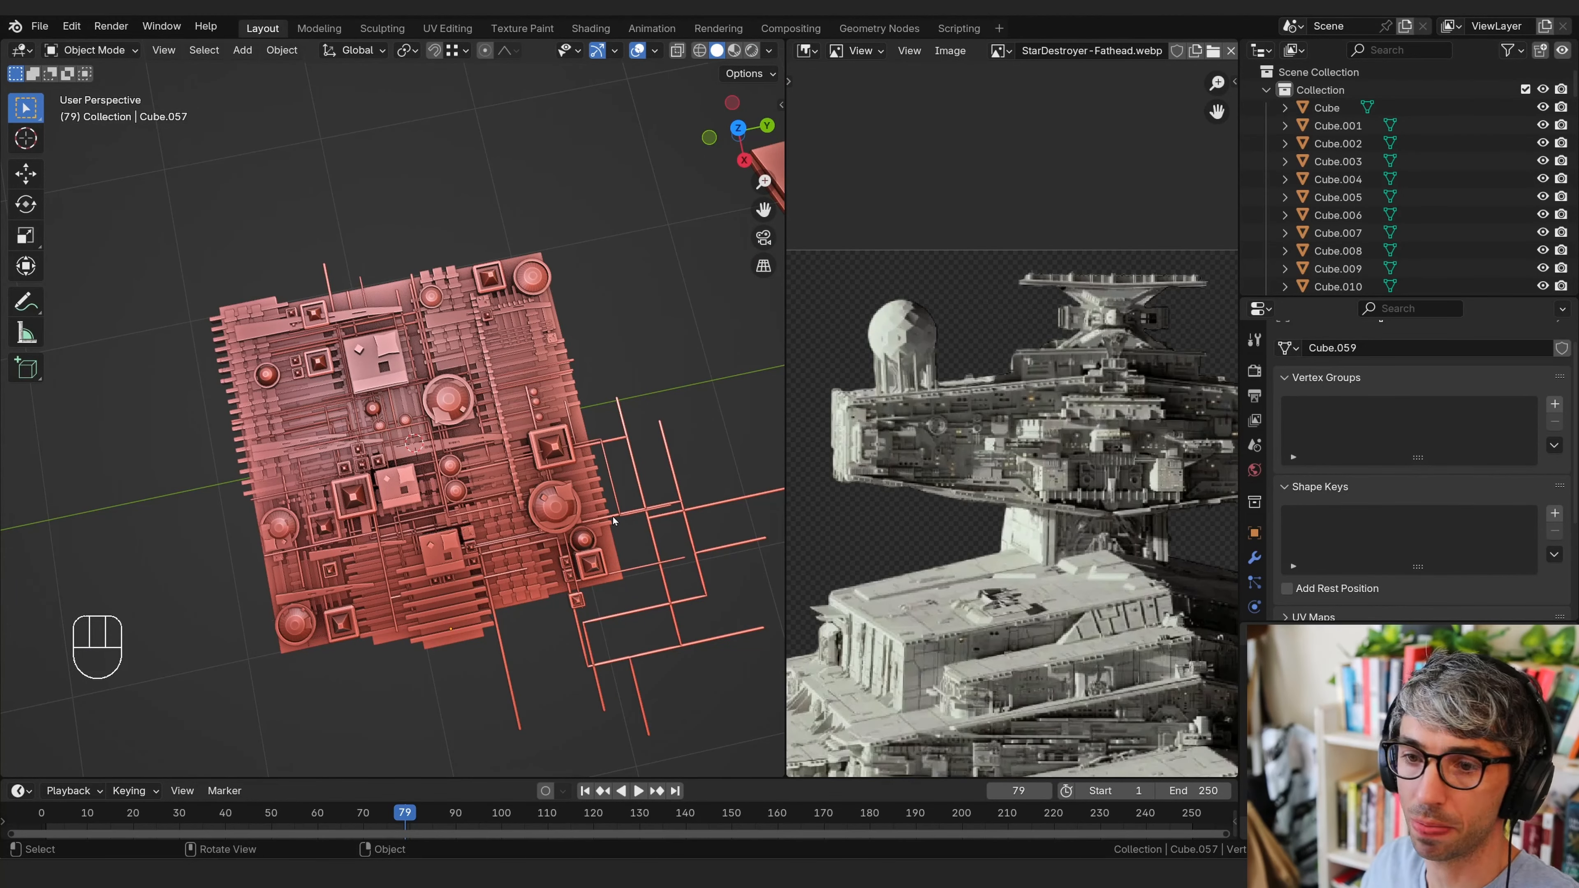
middle_click_drag(613, 522, 680, 441, "shift")
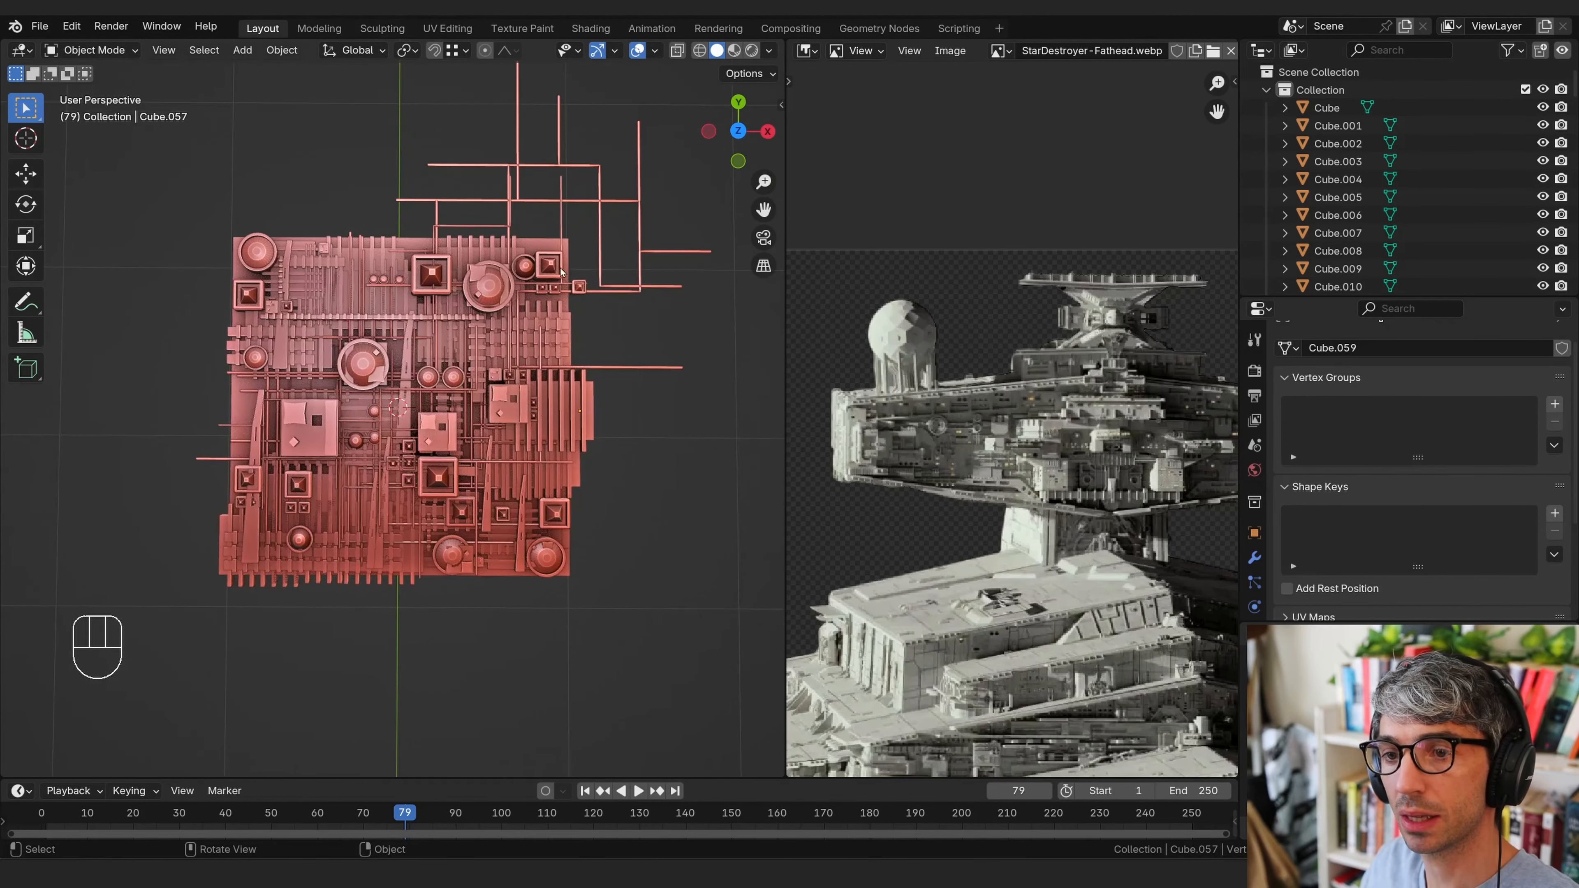
middle_click_drag(519, 692, 527, 714, "shift")
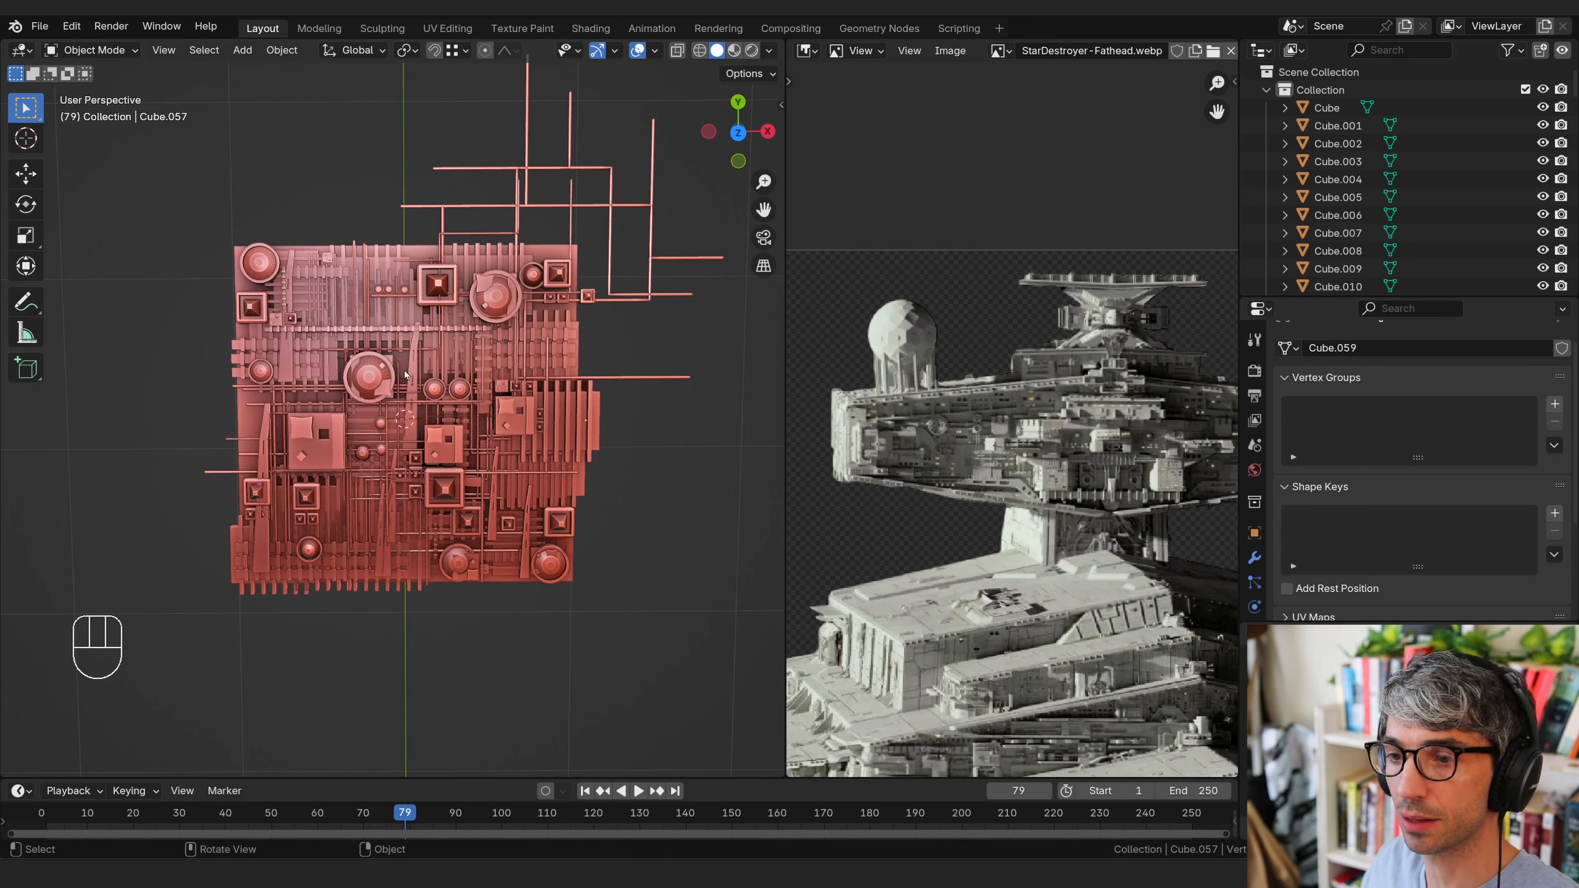
left_click_drag(120, 165, 651, 690)
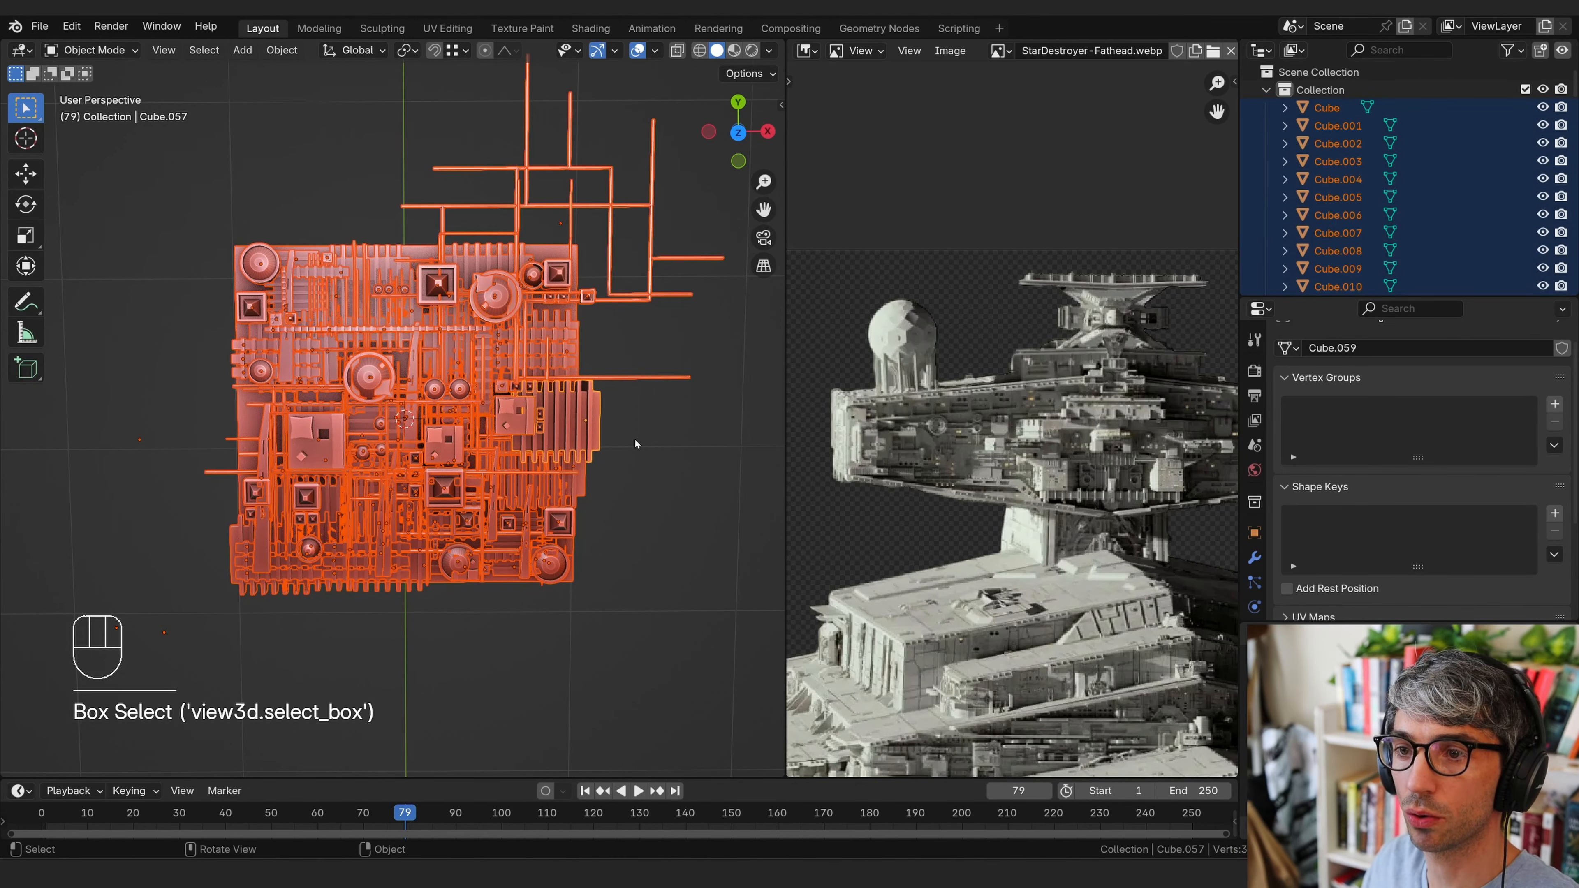
key("ctrl+j")
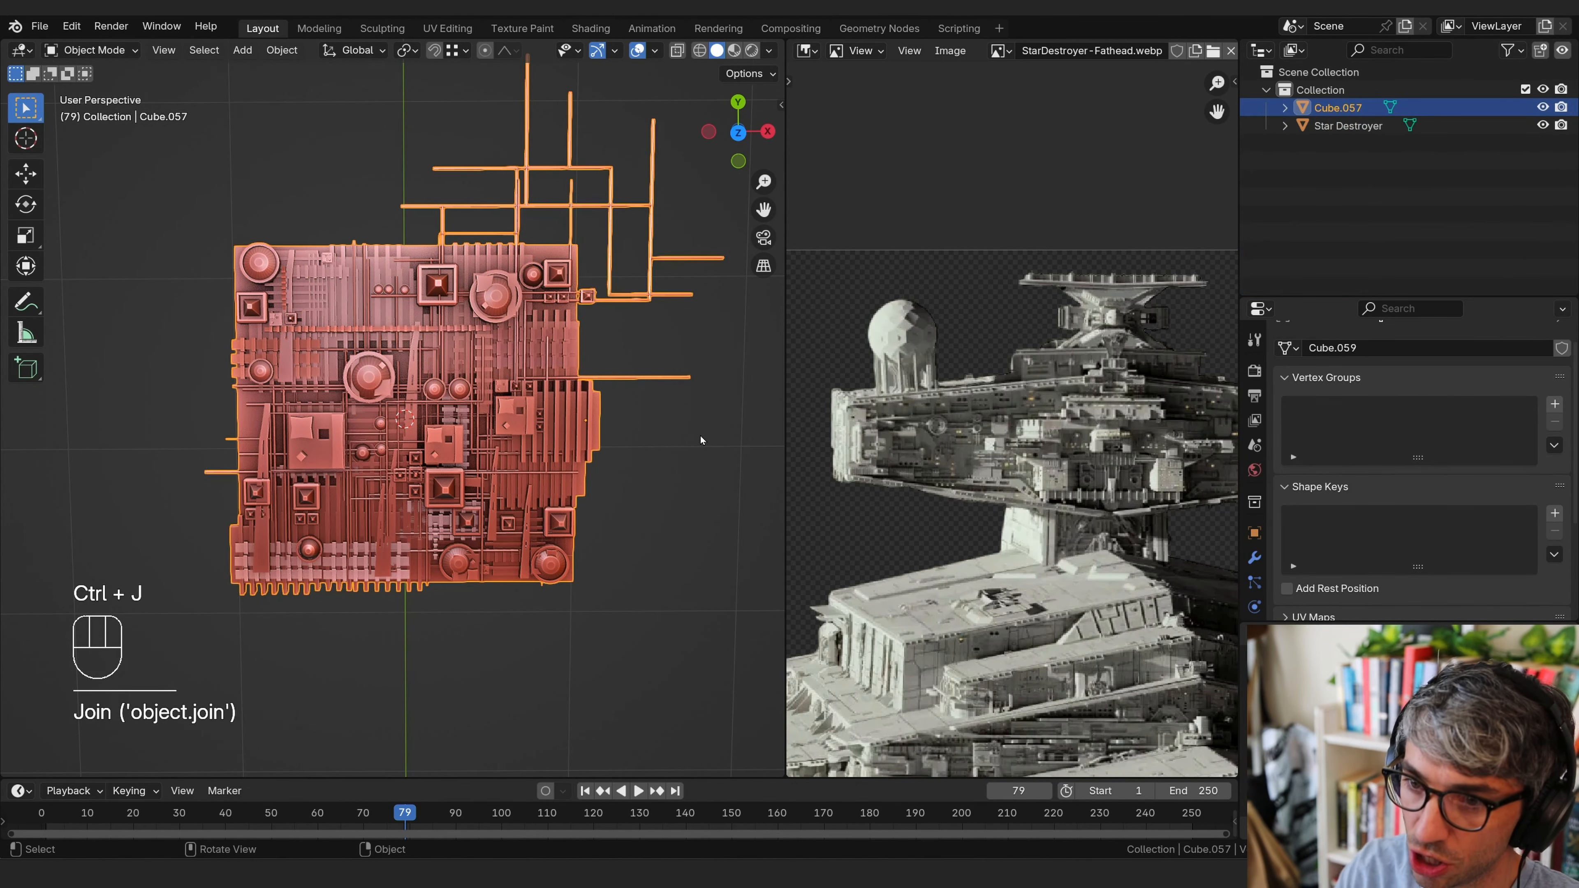
Open the joined detail mesh in Edit Mode from top view, with vertex selection and X-ray display enabled
key("KP_7")
key("Tab")
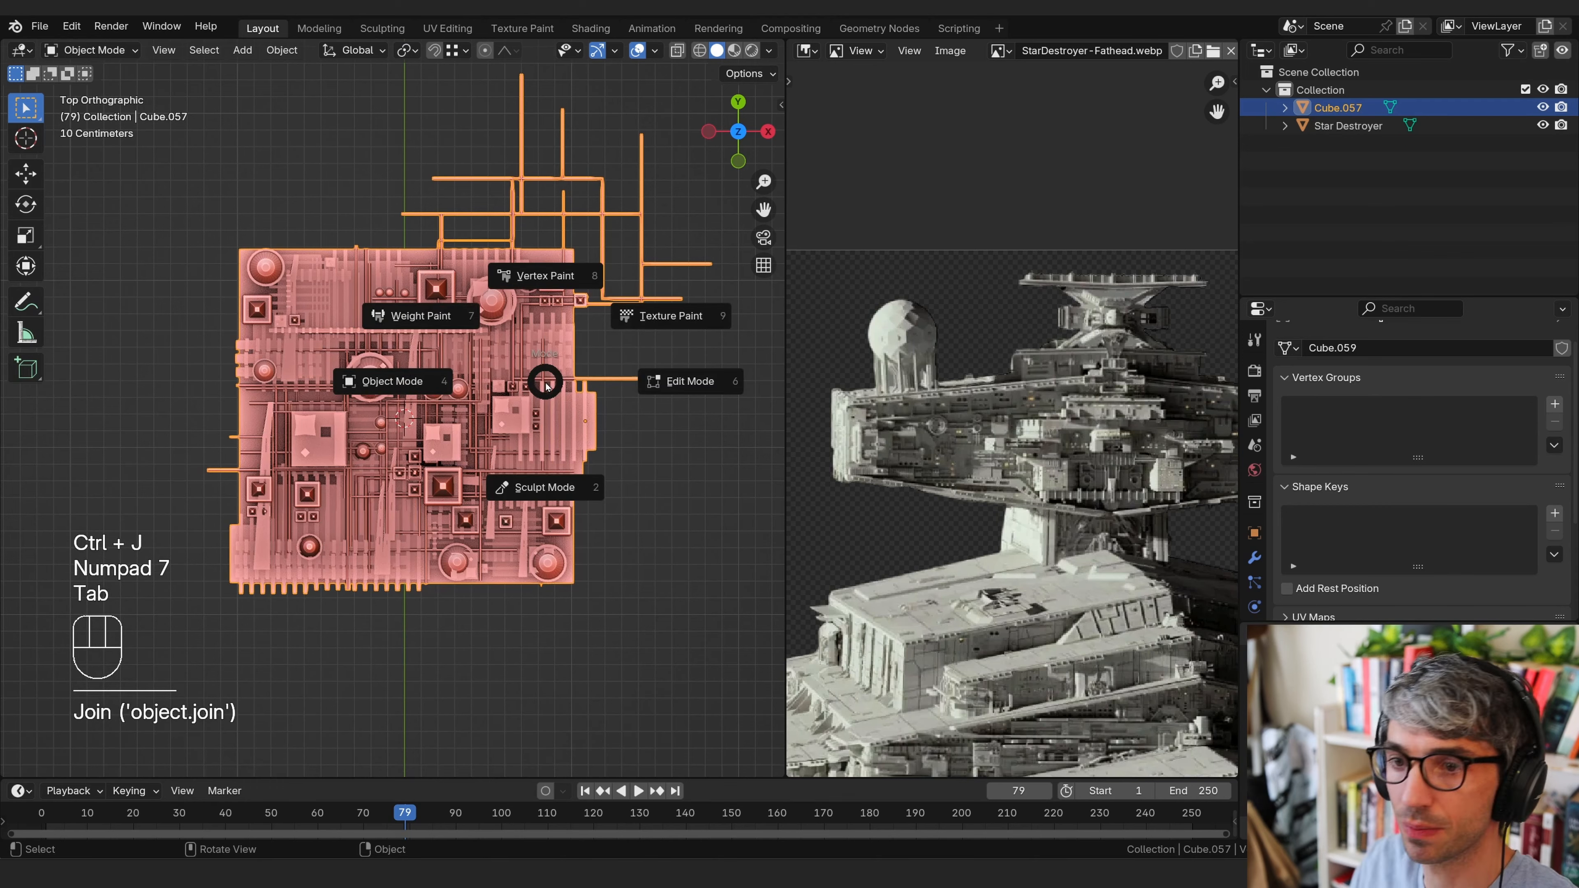
left_click(688, 472)
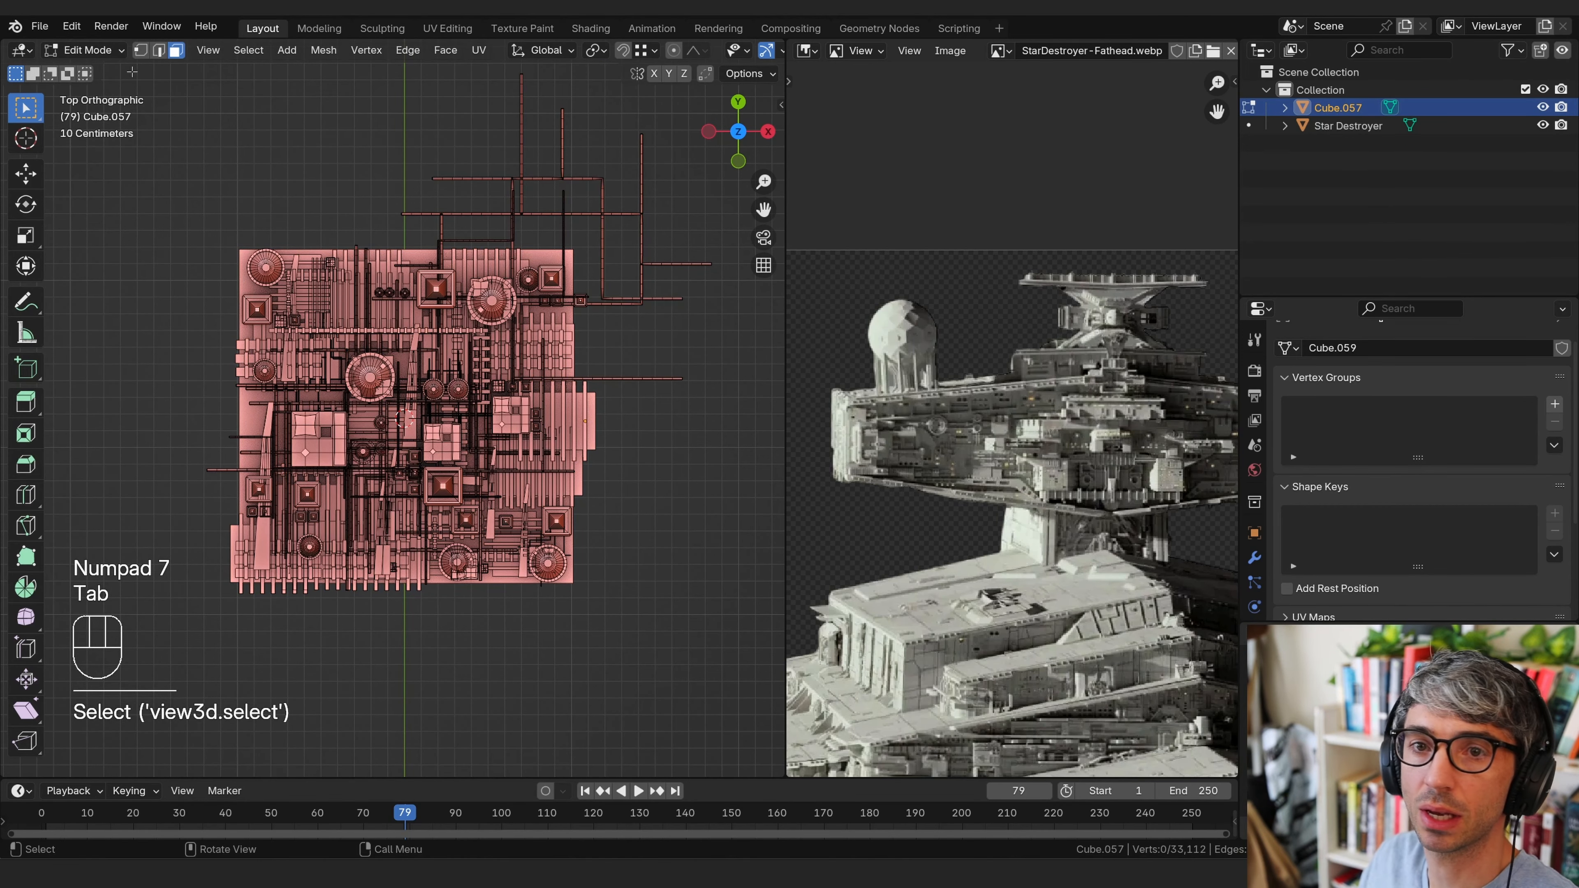
left_click(140, 49)
middle_click_drag(489, 299, 515, 374, "shift")
middle_click_drag(478, 239, 480, 207, "shift")
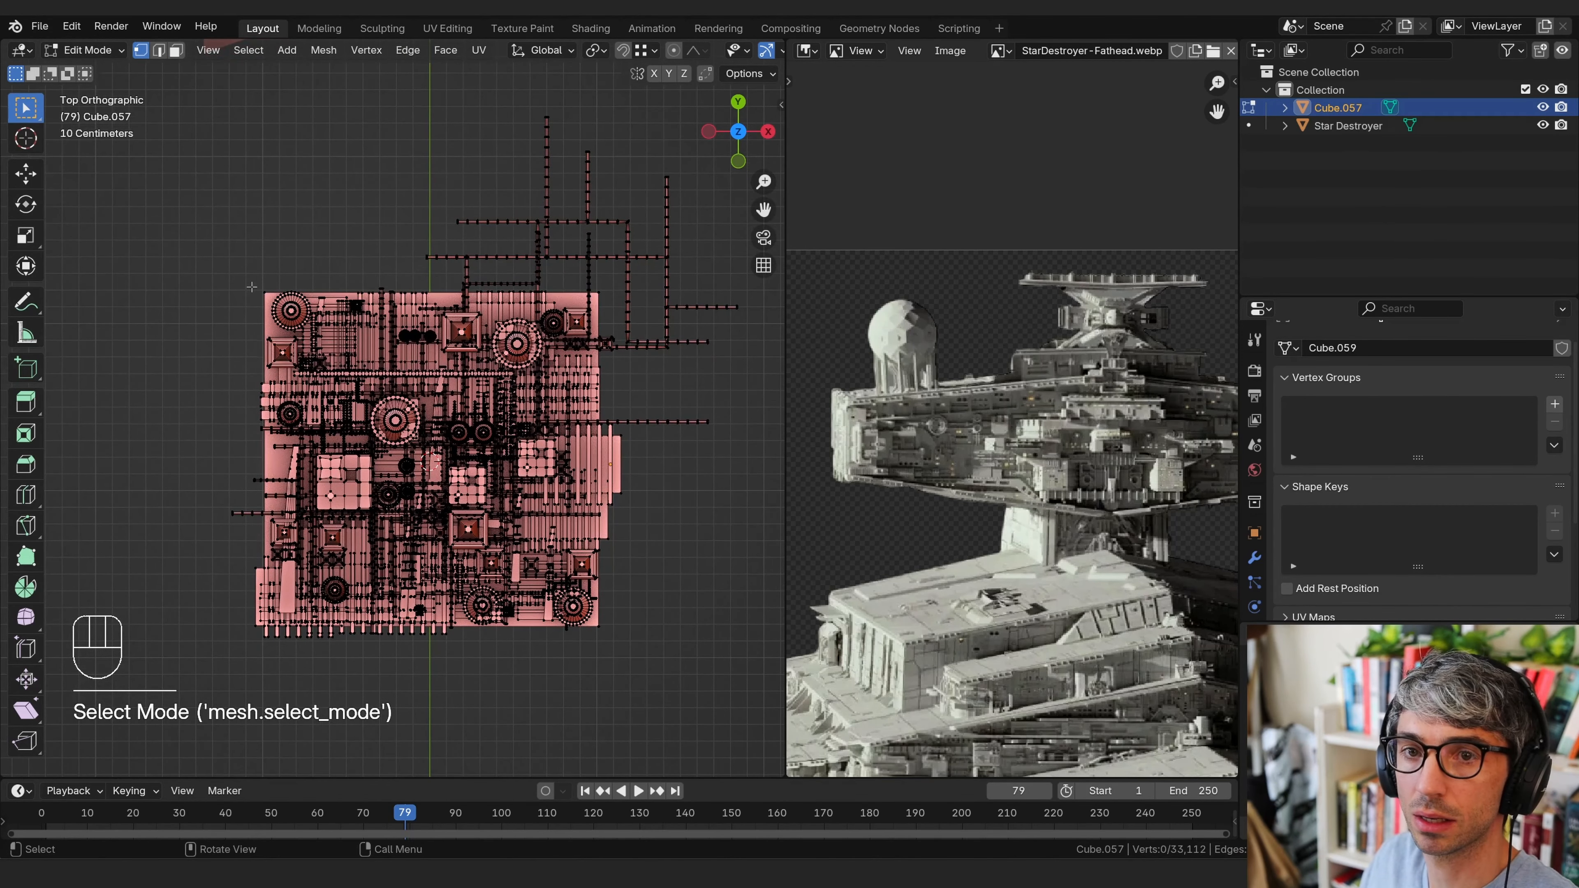
middle_click_drag(621, 50, 426, 50)
left_click(677, 50)
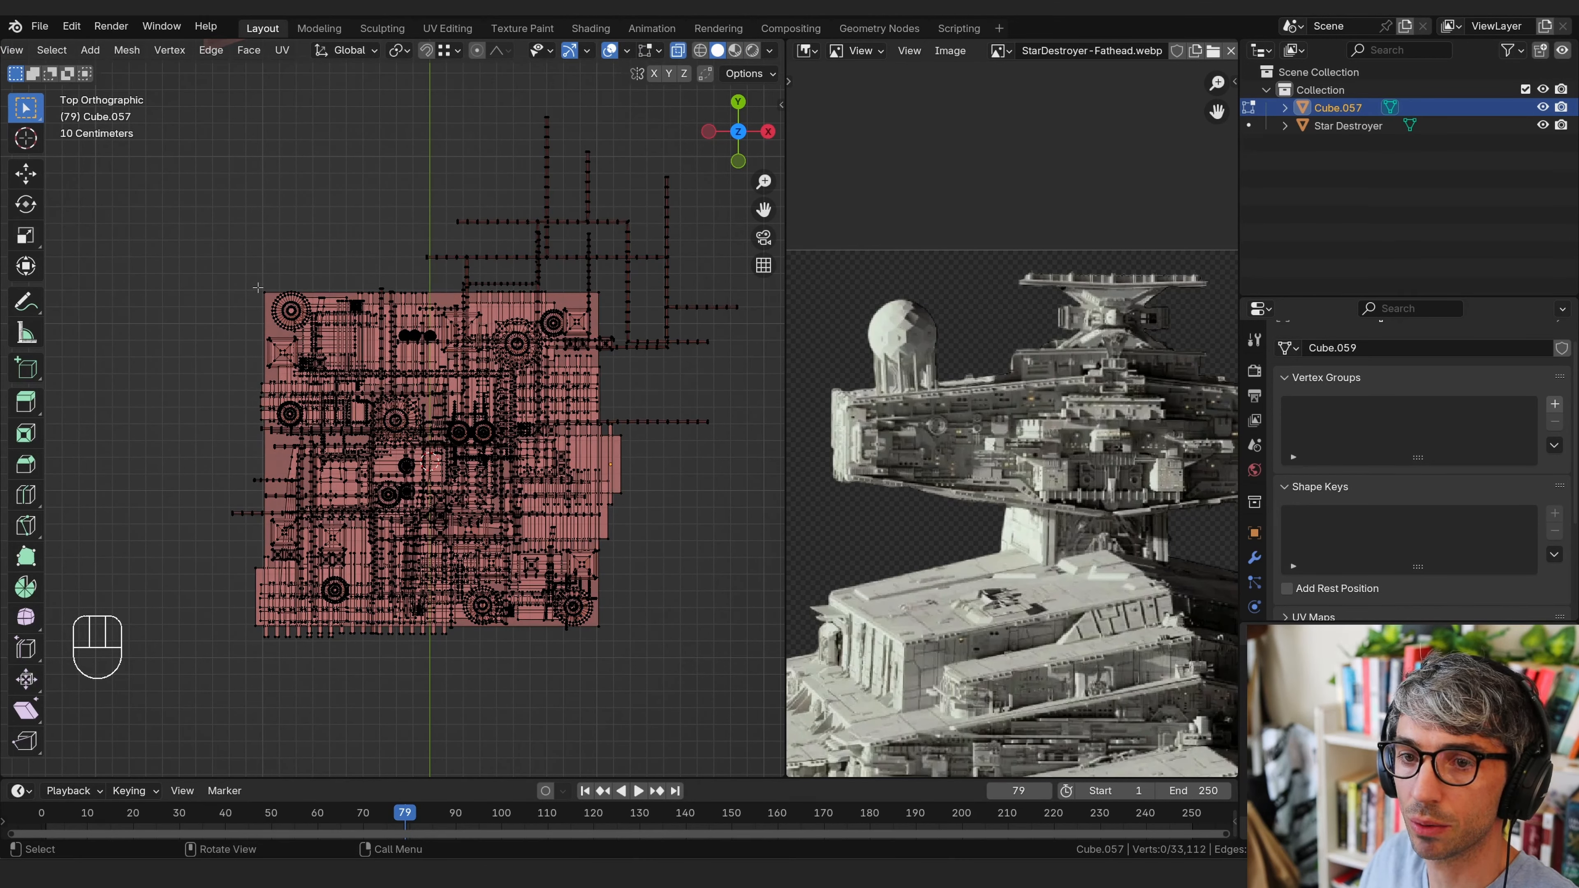
Select the geometry inside the square base, invert the selection, delete the overhanging vertices and return to Object Mode
left_click_drag(260, 288, 603, 630)
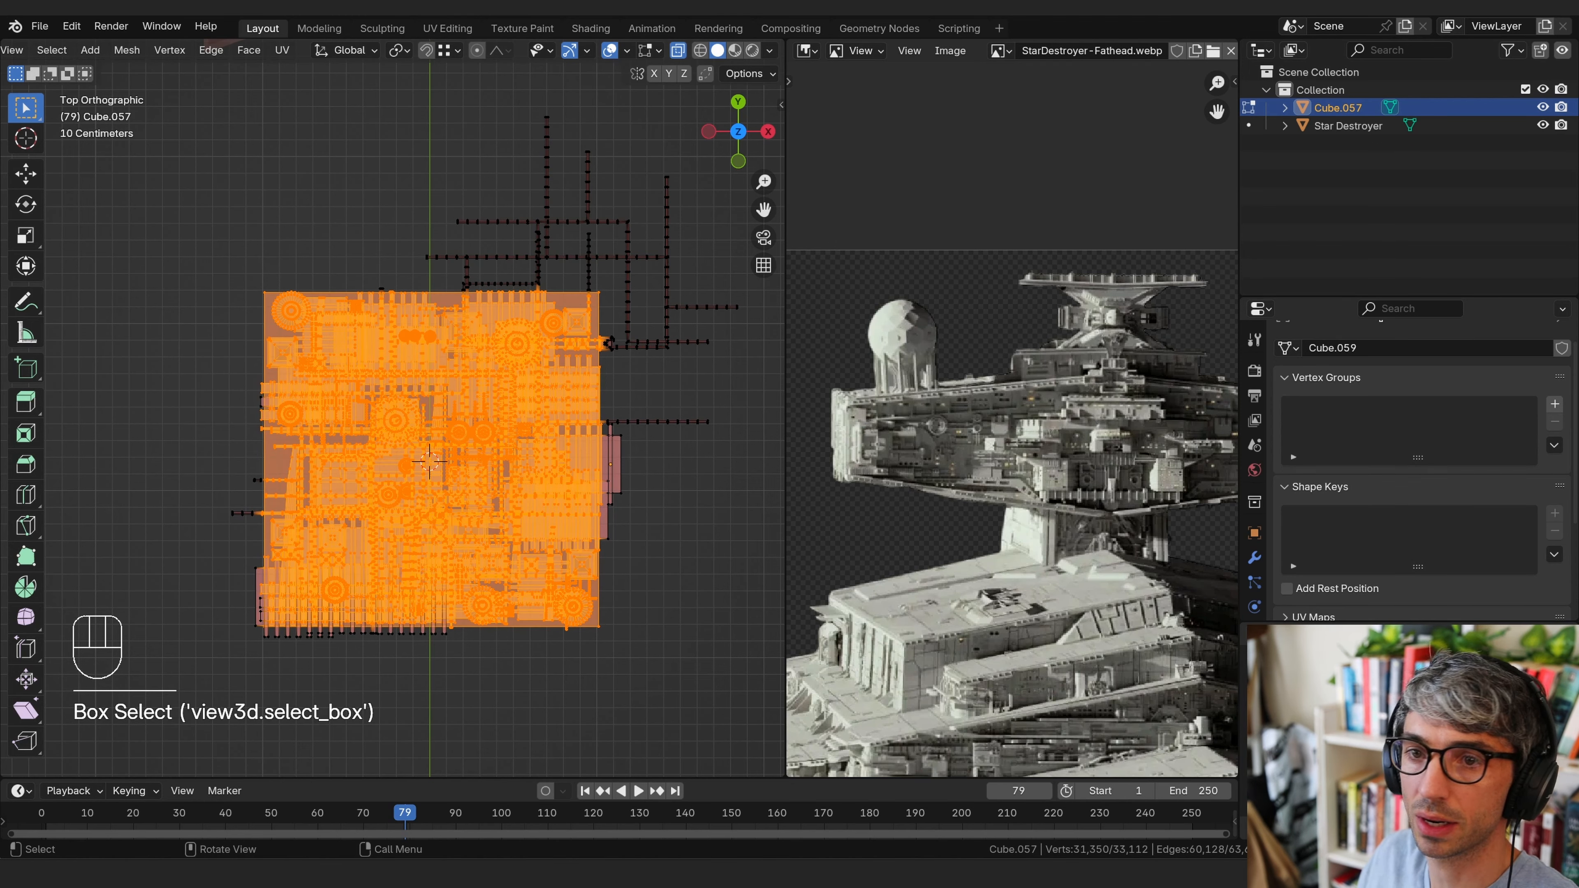
left_click(51, 49)
left_click(74, 106)
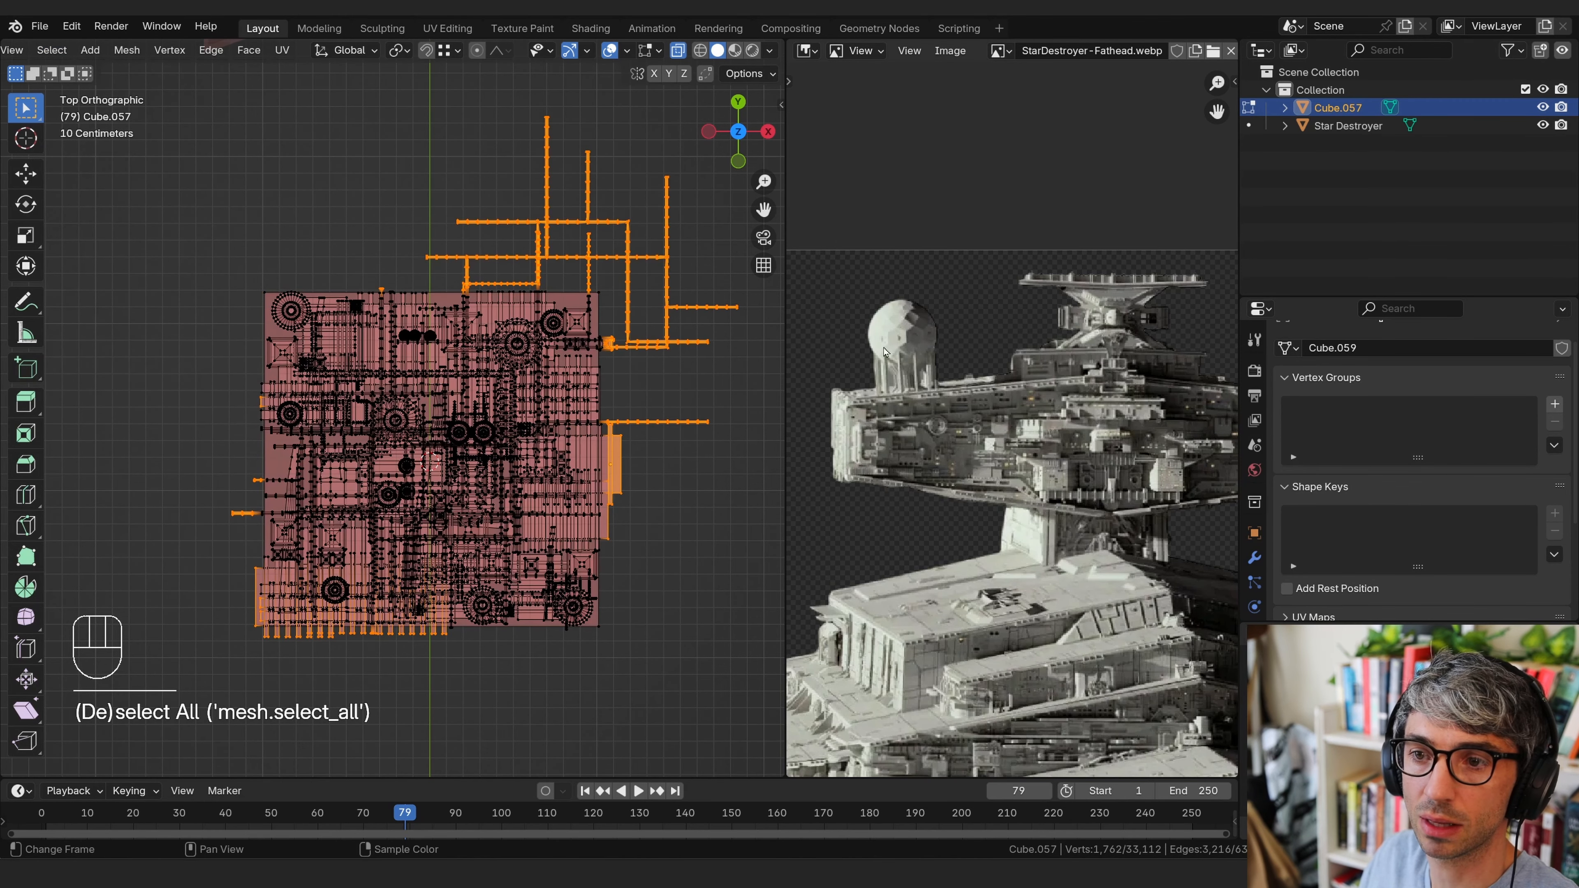
key("x")
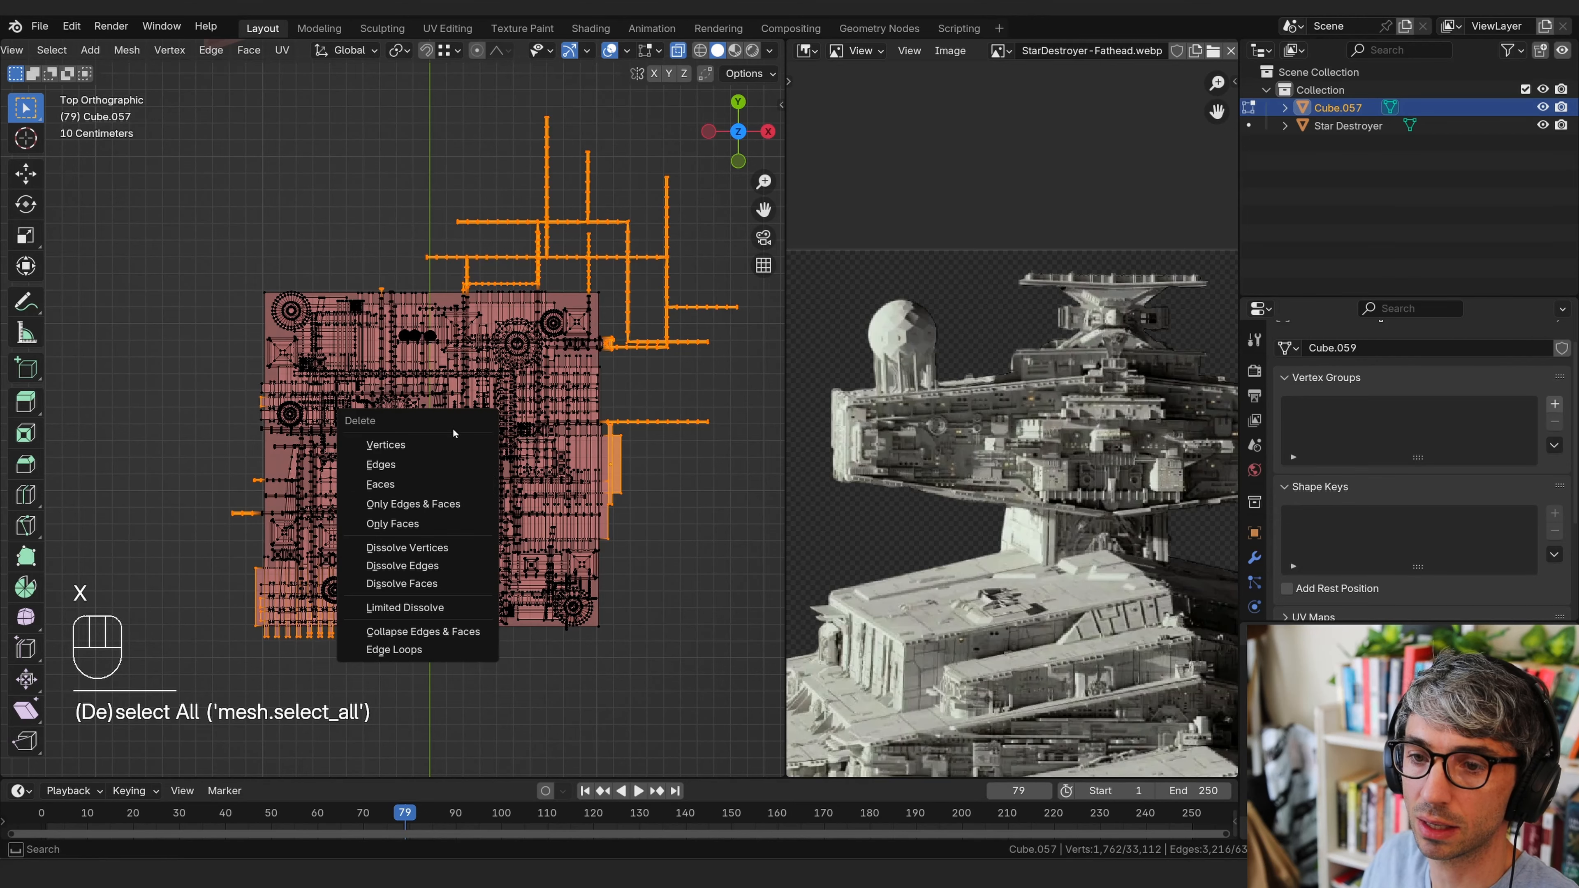
left_click(438, 442)
key("Tab")
left_click(191, 379)
middle_click_drag(191, 380, 163, 248)
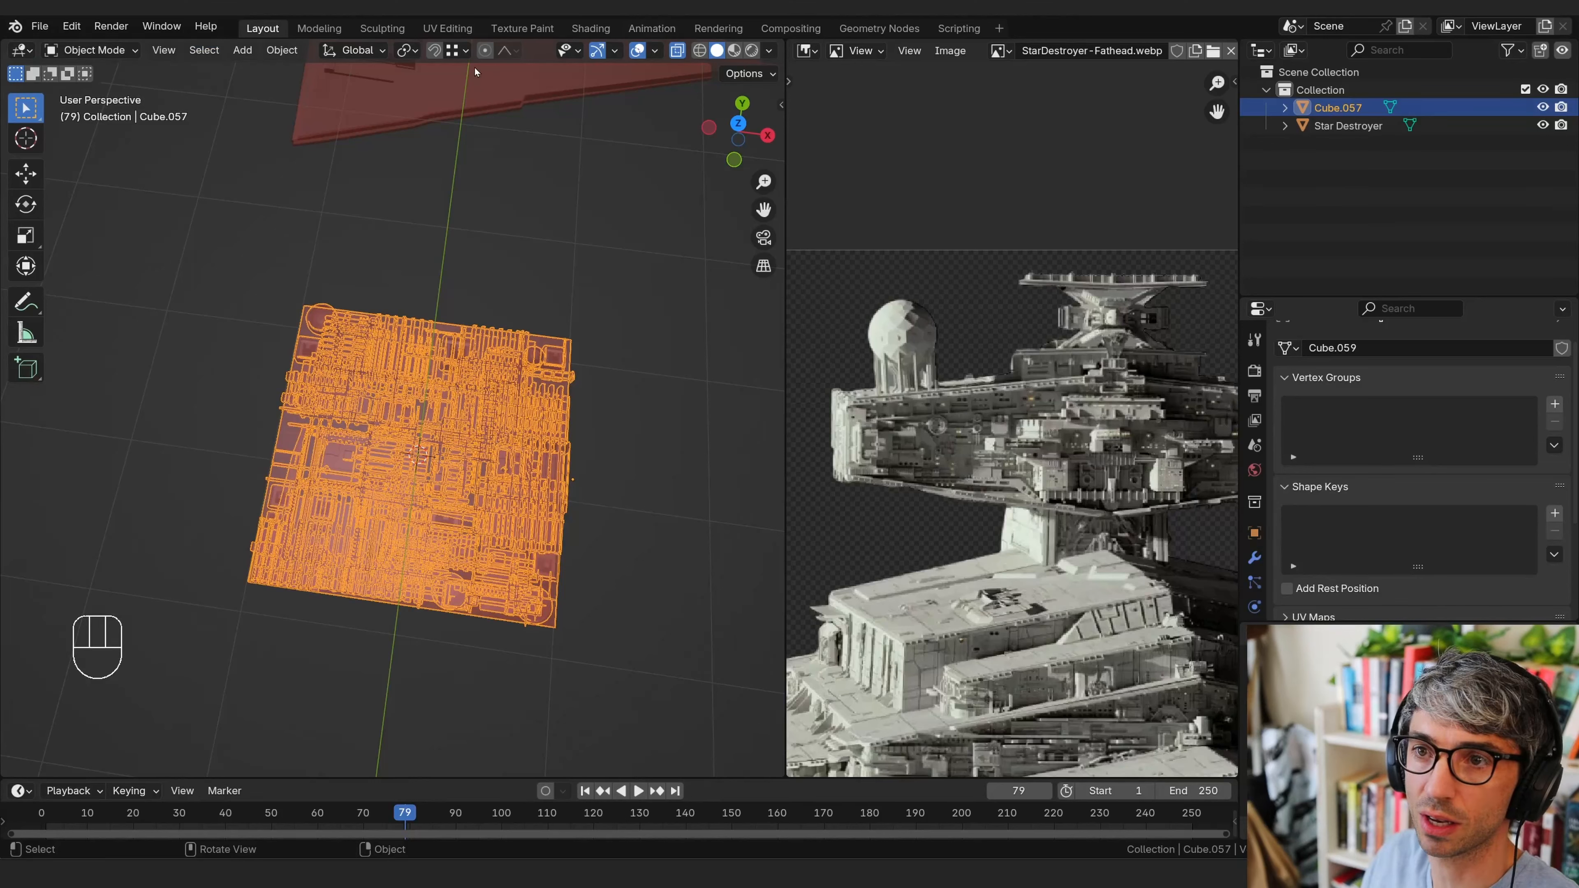
Set the detail panel's origin to its geometry and turn off X-ray display
left_click(281, 50)
mouse_move(373, 88)
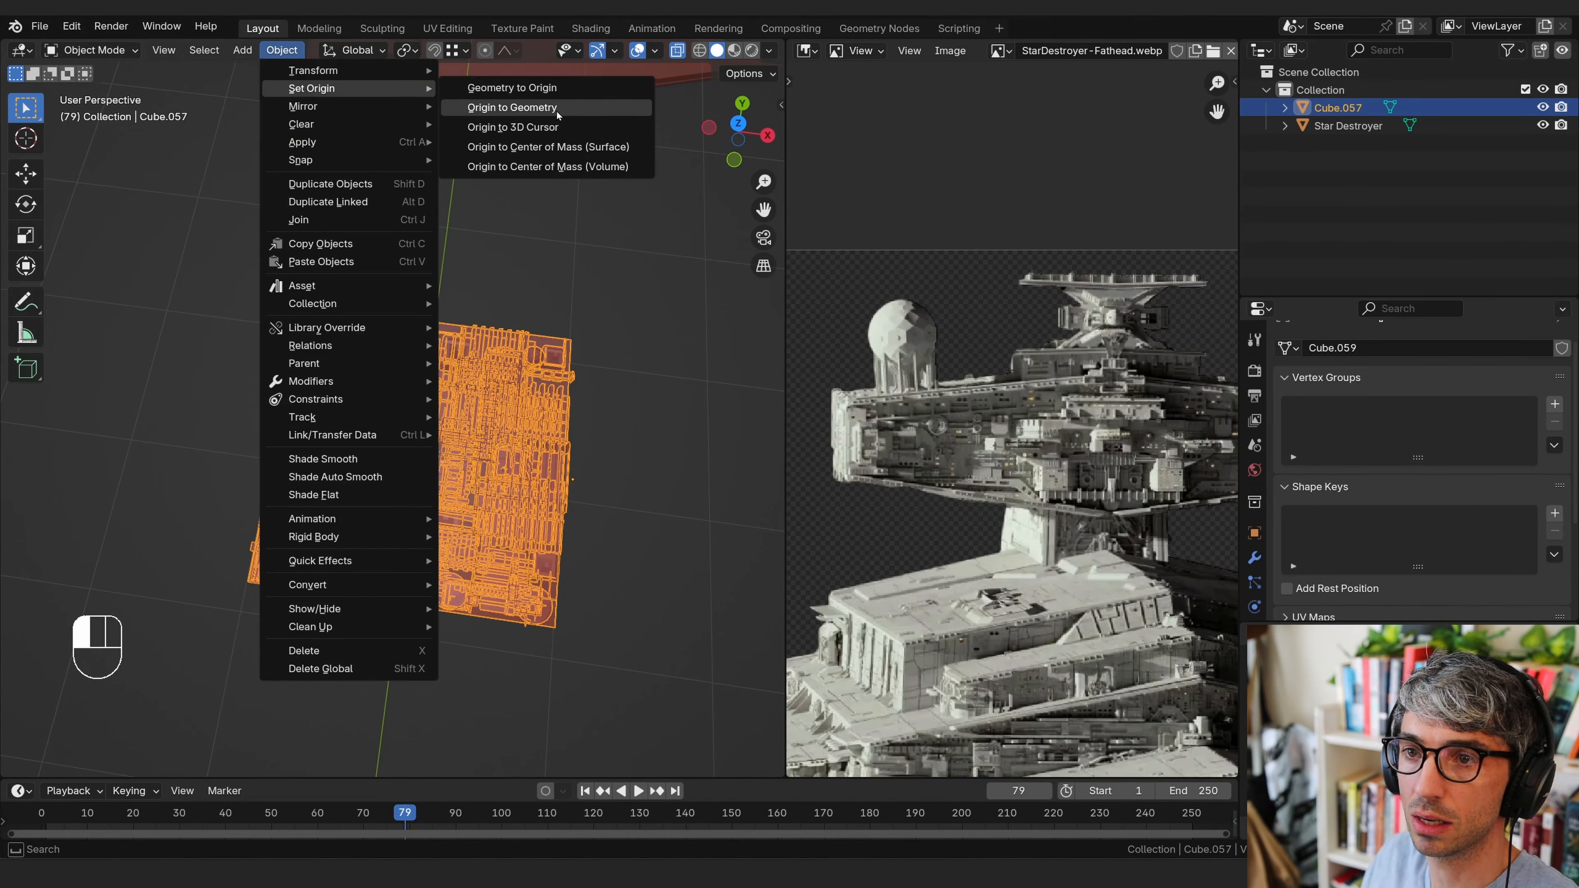
left_click(512, 107)
middle_click_drag(484, 494, 628, 442)
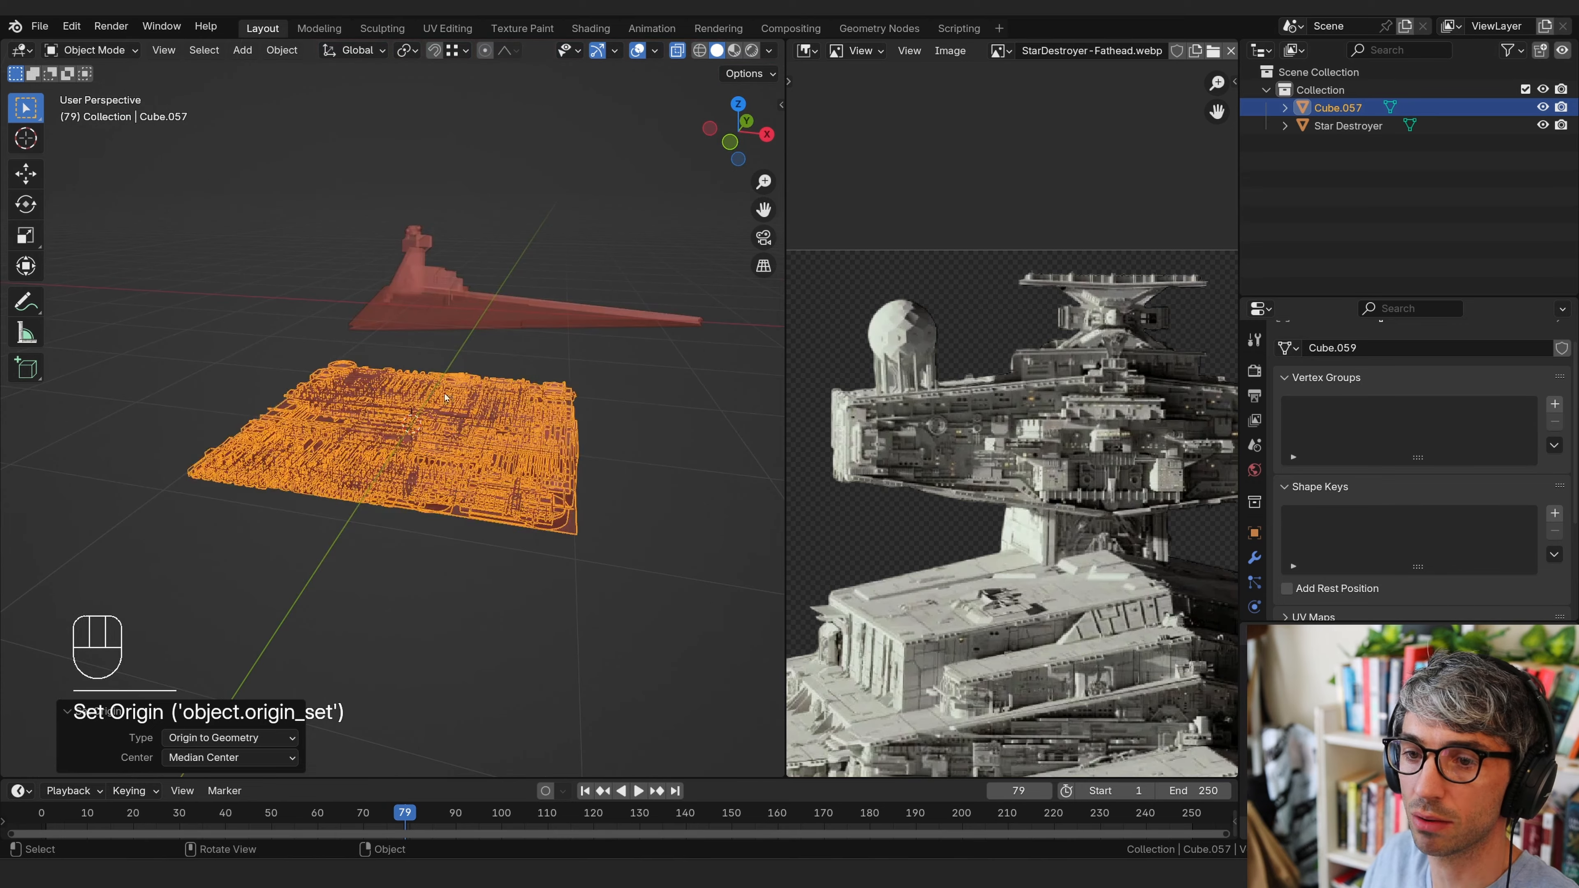
left_click(663, 433)
left_click(673, 53)
Scale the detail panel to 0.235 and duplicate it along the Y axis onto the Star Destroyer
middle_click_drag(497, 298, 420, 579)
left_click(419, 579)
middle_click_drag(547, 491, 624, 518)
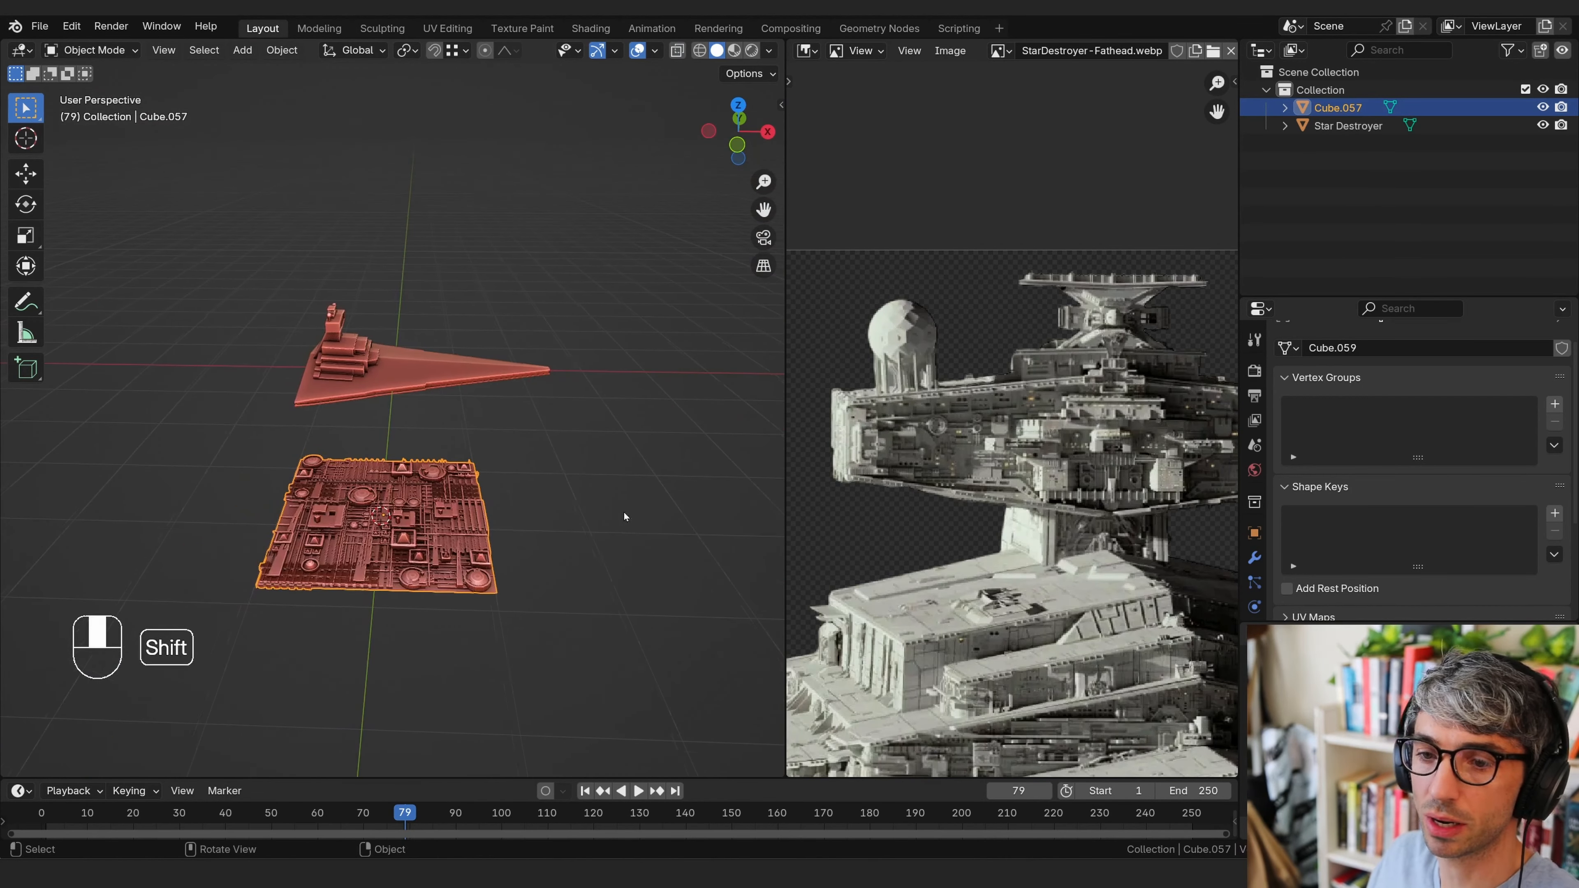
key("s")
left_click(438, 527)
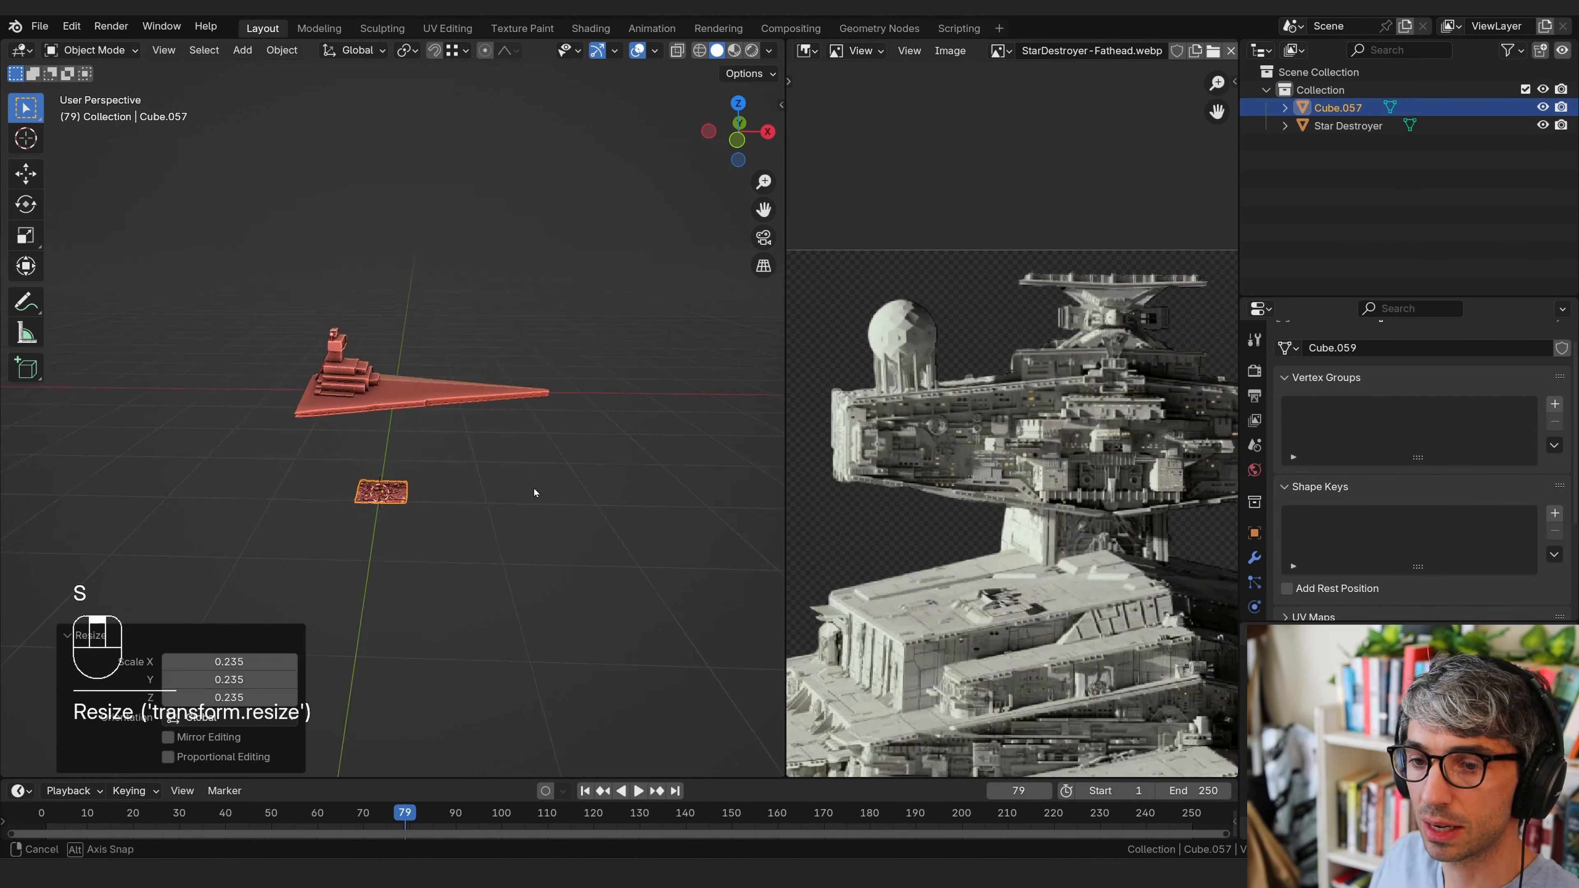
middle_click_drag(534, 488, 173, 485)
key("shift+d")
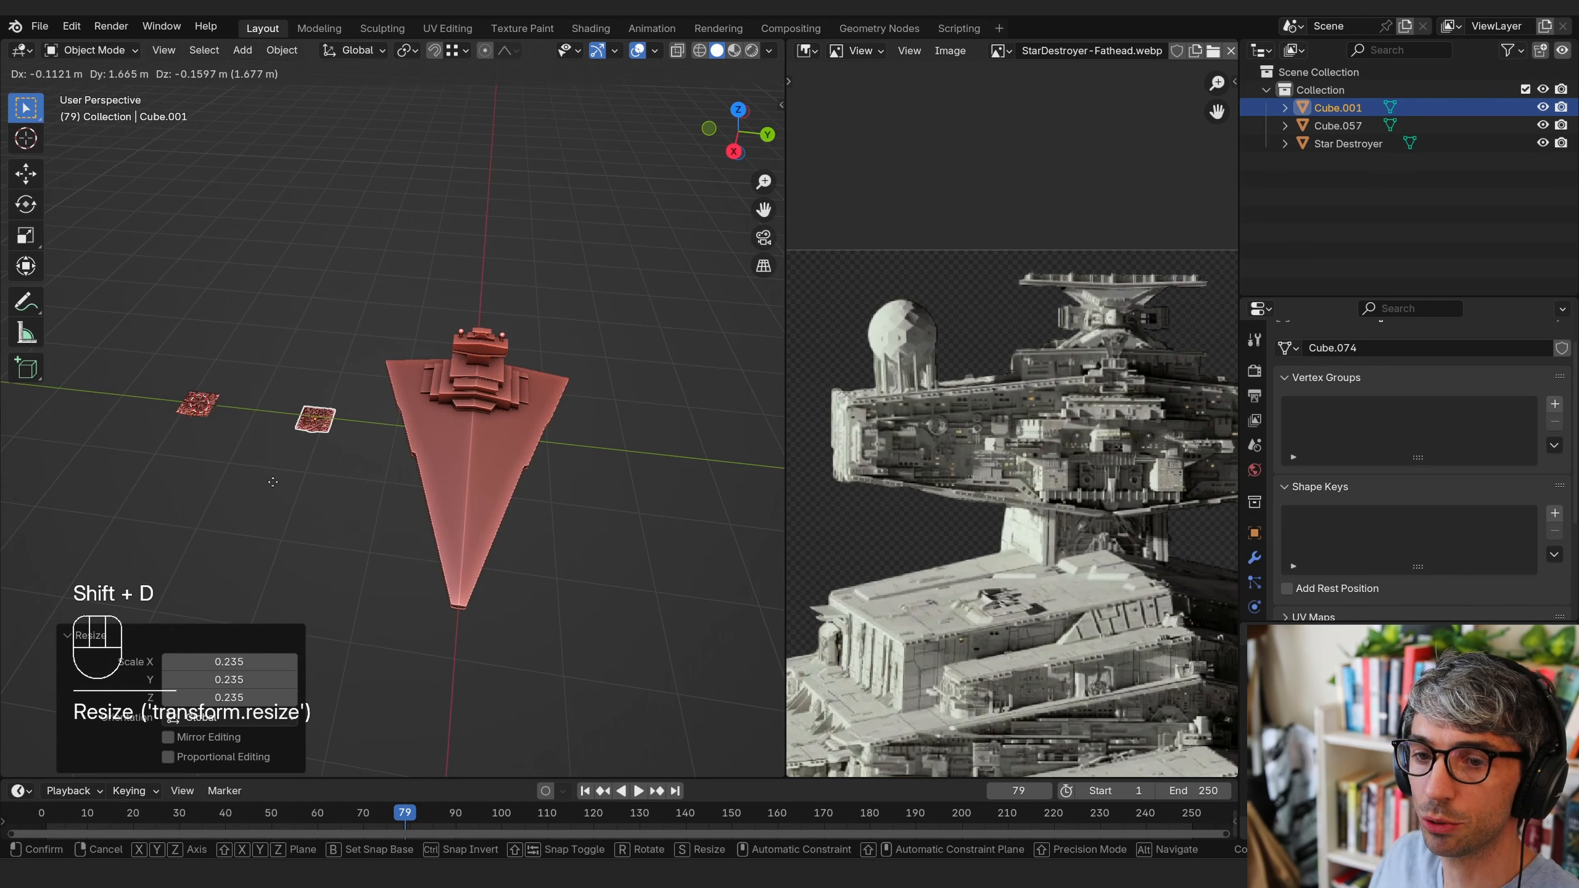
key("y")
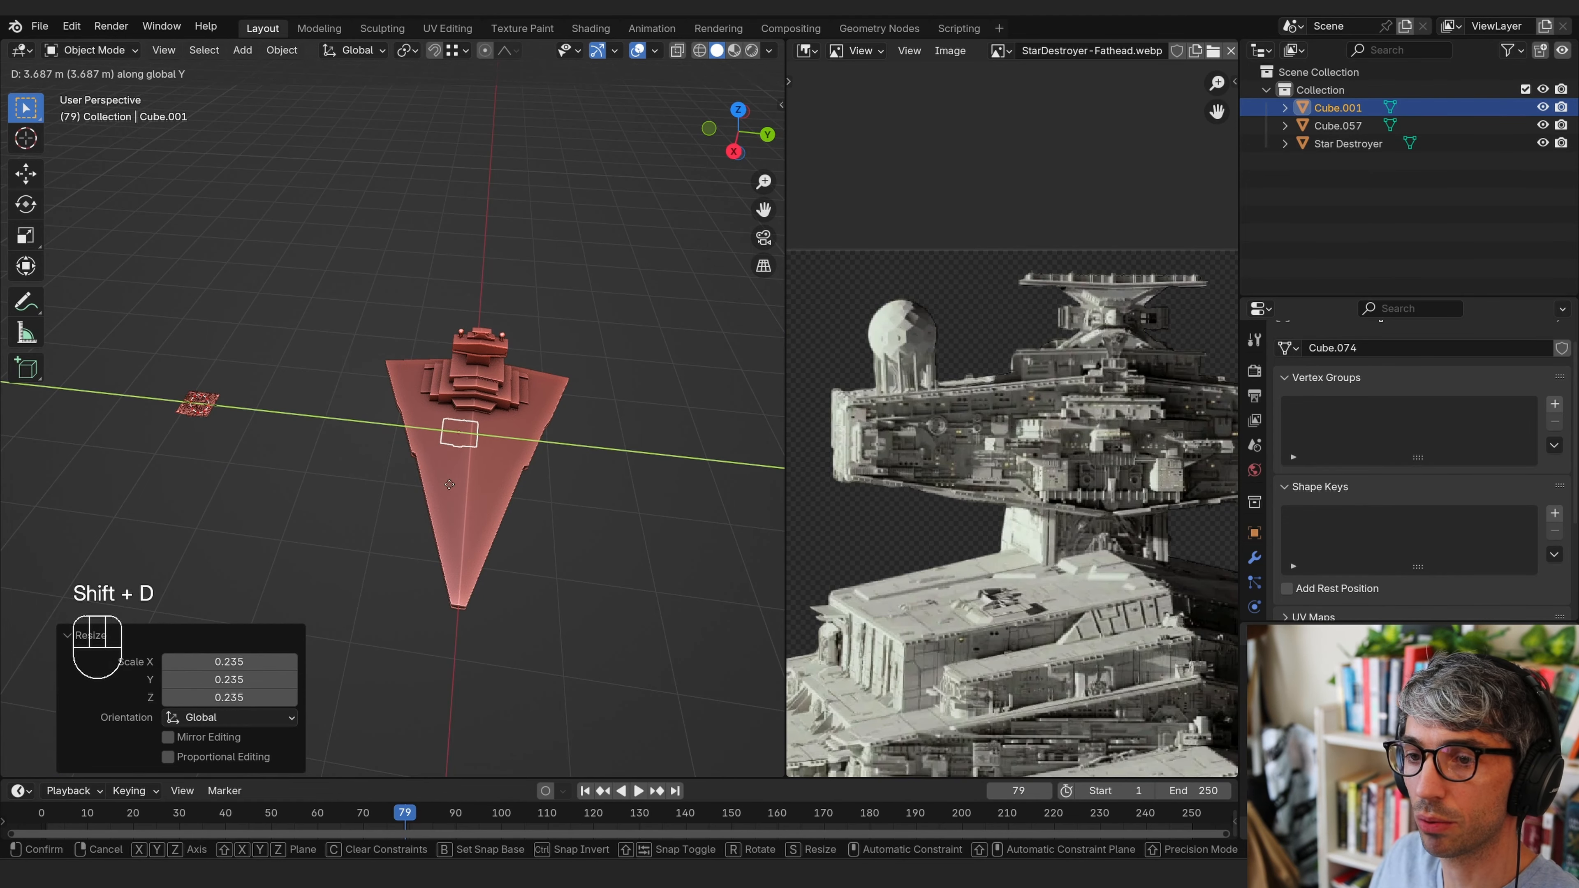
left_click(463, 486)
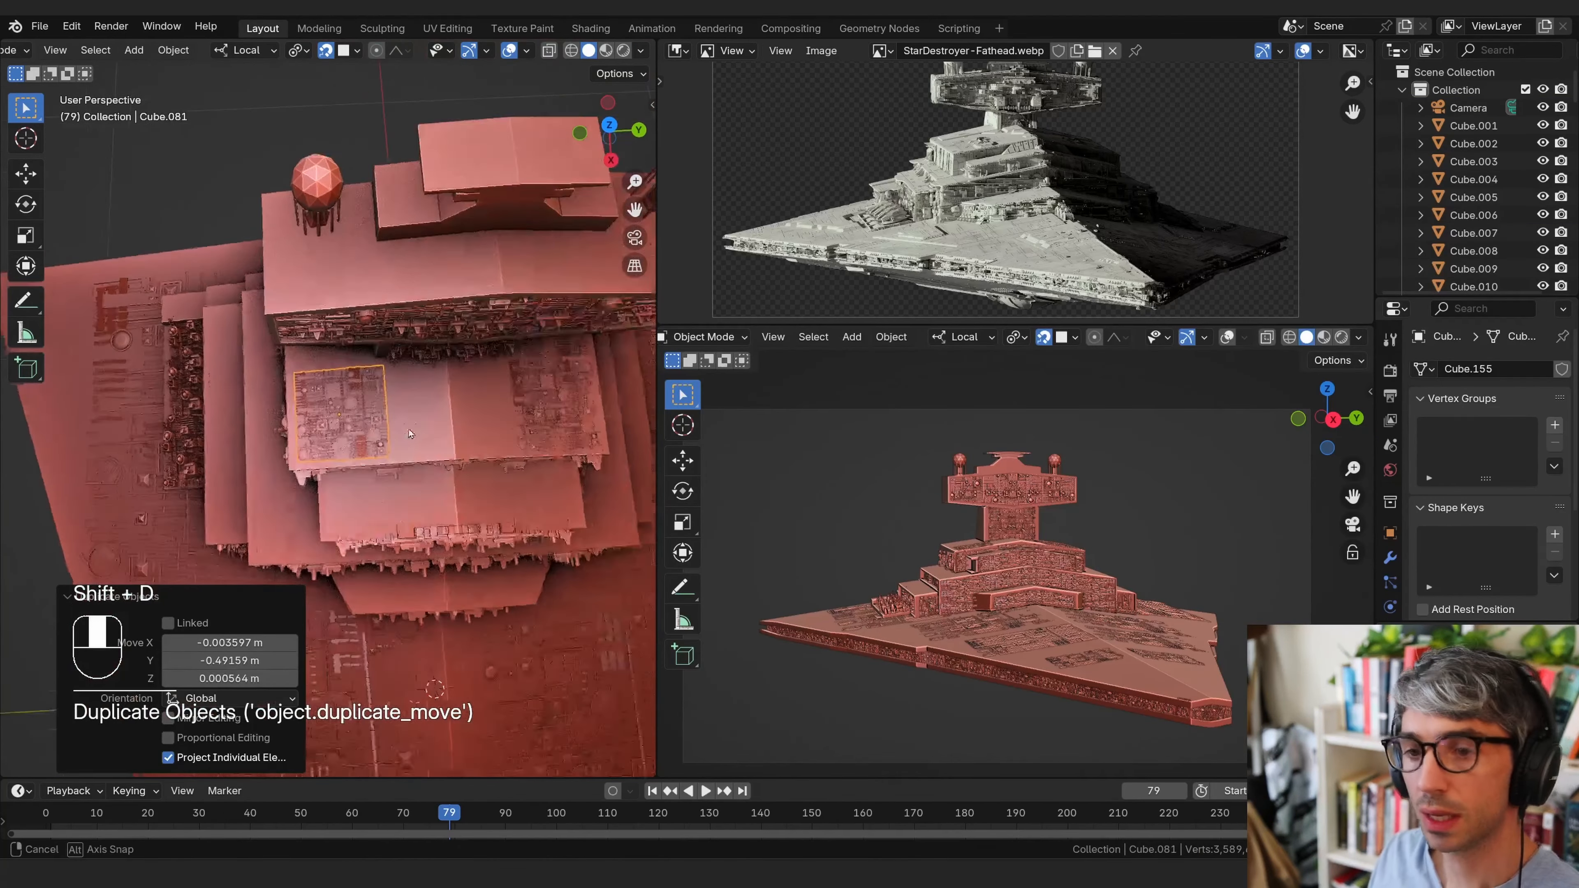
Check the snapping settings used for placing detail panels on the hull surfaces
middle_click_drag(409, 434, 369, 360)
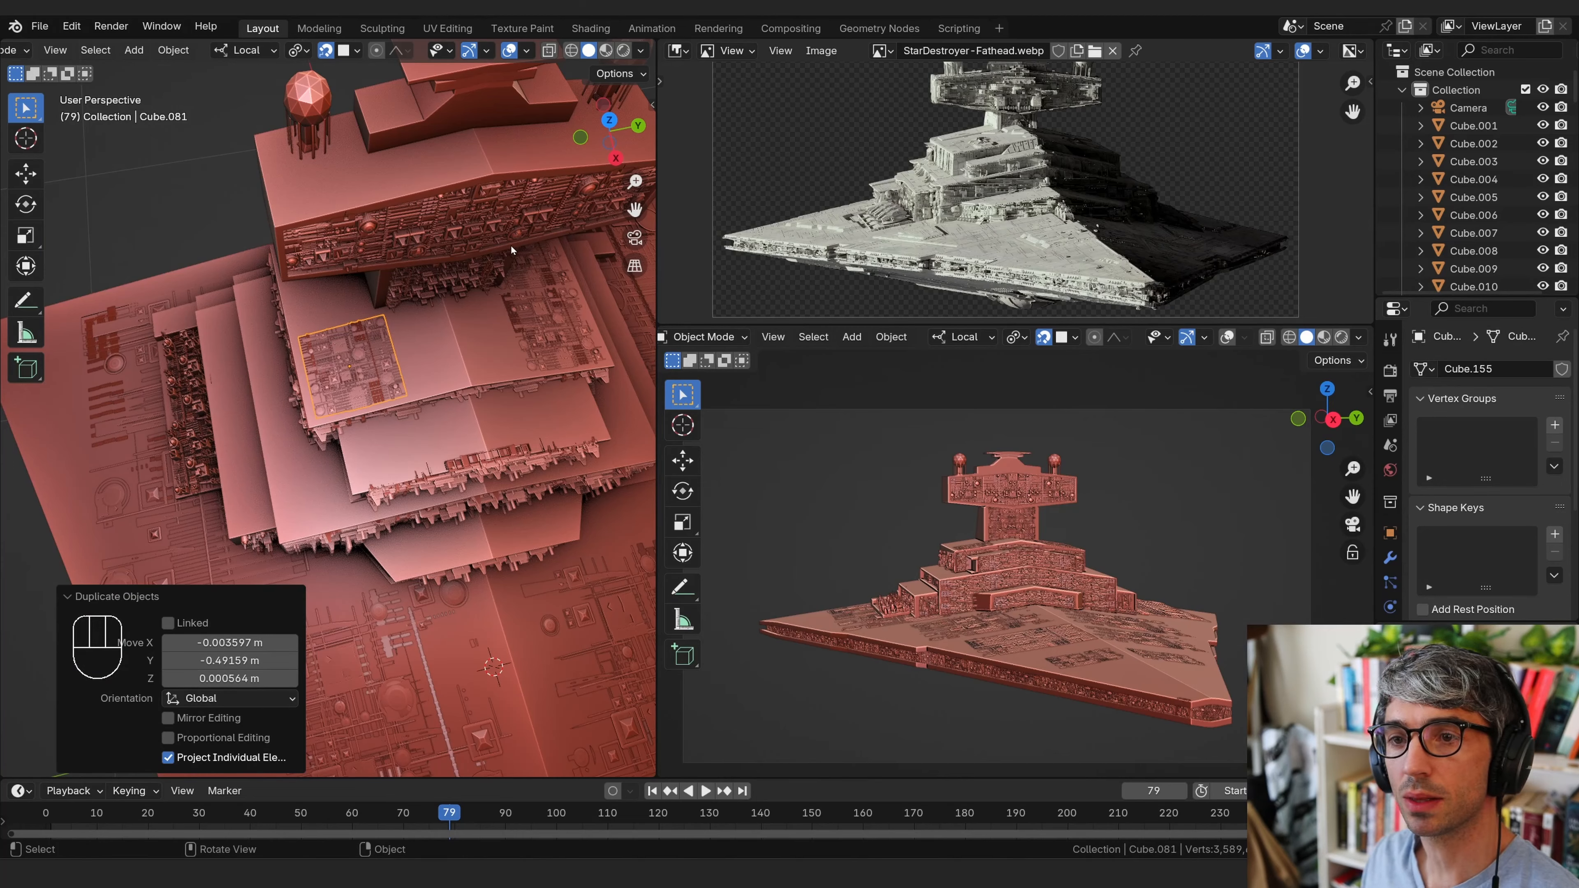
middle_click_drag(589, 344, 495, 190)
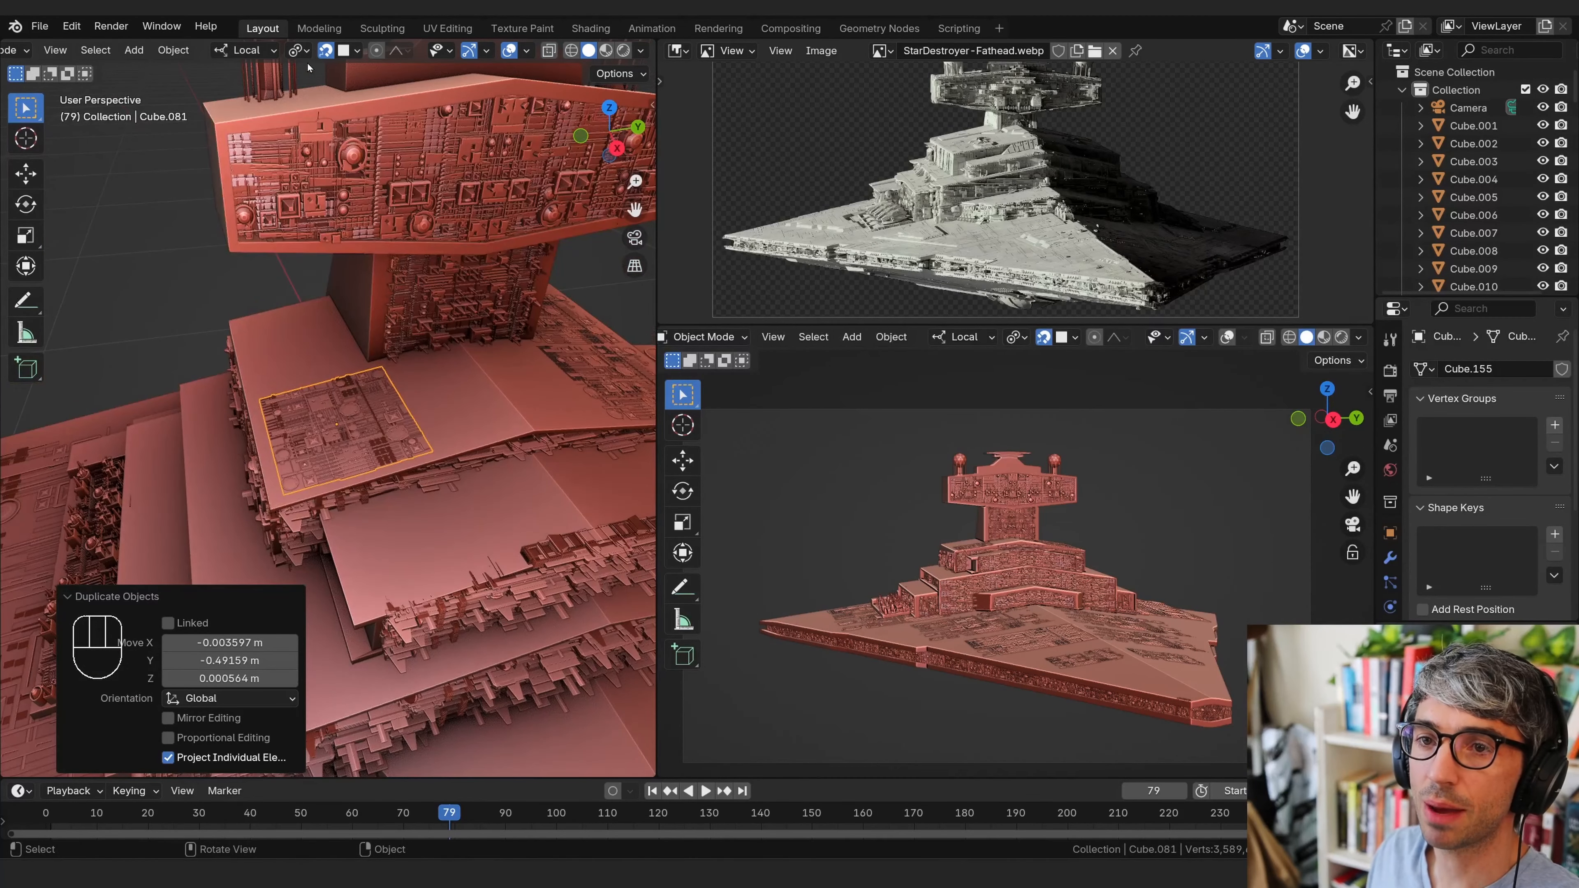
left_click(327, 55)
left_click(326, 53)
left_click(355, 51)
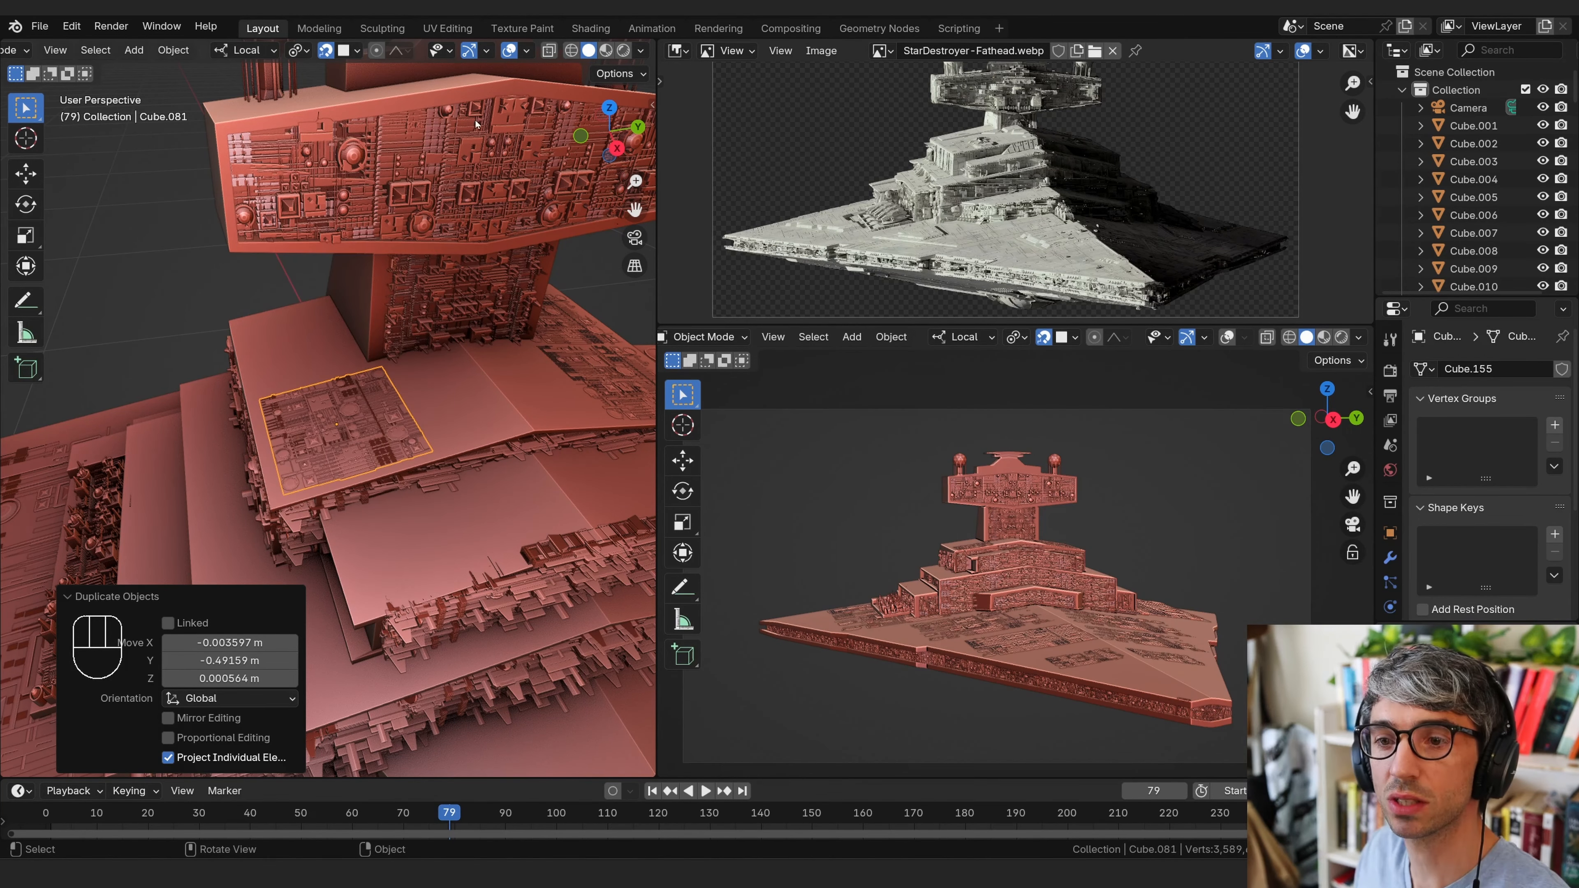
Duplicate the detail panel to the top terrace's rear corner and the terrace below, scaling the lower copy to about 0.8
key("shift+d")
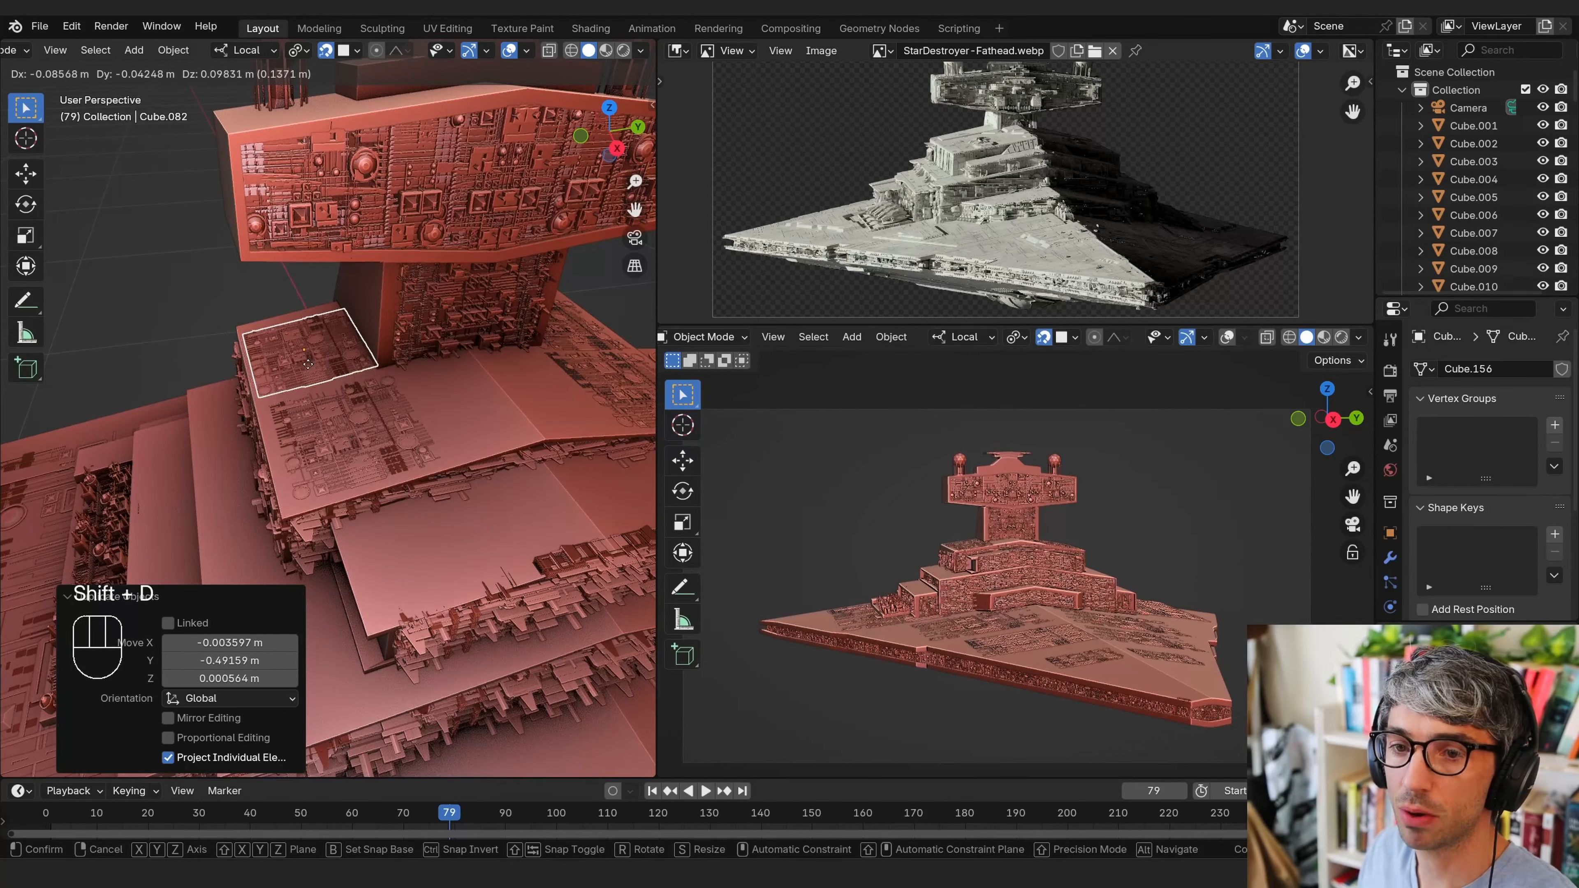
left_click(289, 364)
key("shift+d")
left_click(469, 570)
key("s")
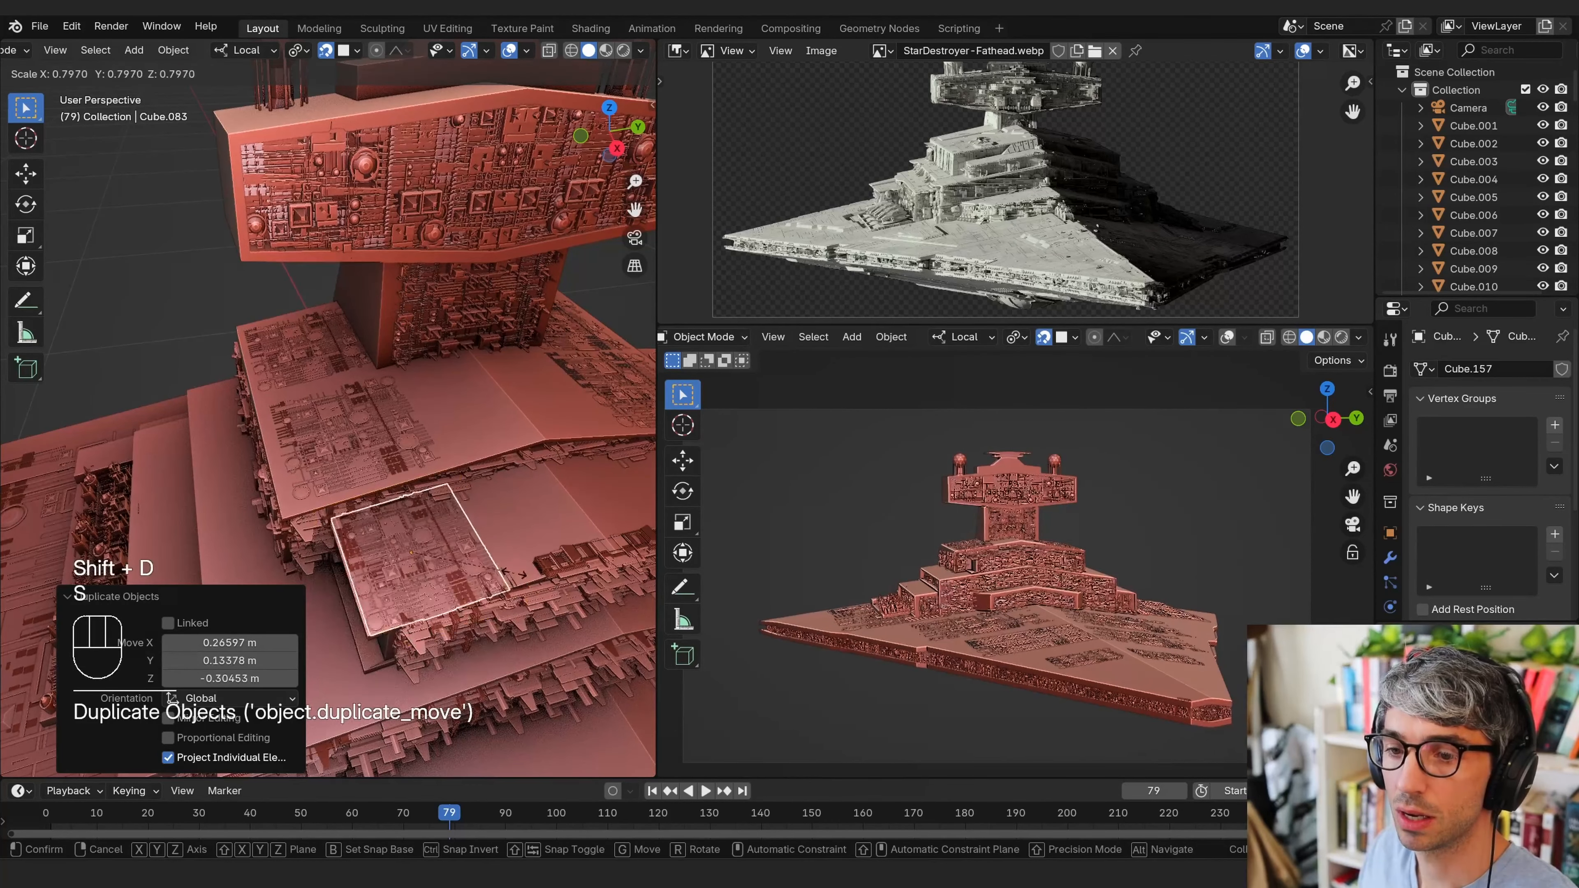
left_click(419, 569)
key("g")
left_click(417, 570)
Duplicate the smaller detail panel about 0.14 m along the lower terrace and start another copy
middle_click_drag(418, 570, 460, 528)
key("shift+d")
left_click(380, 597)
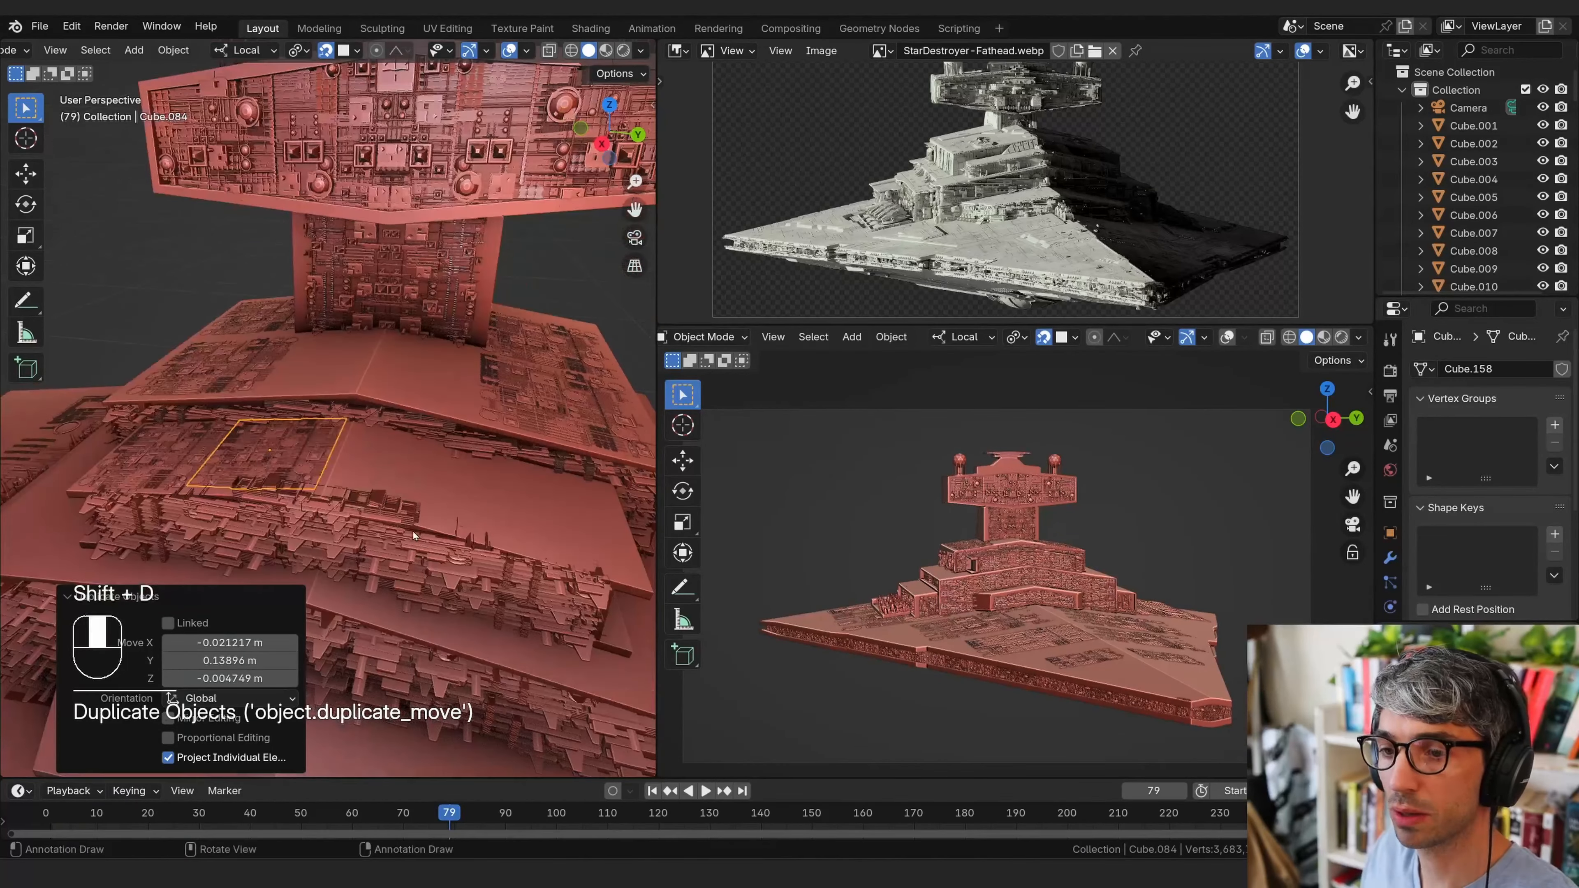
key("shift+d")
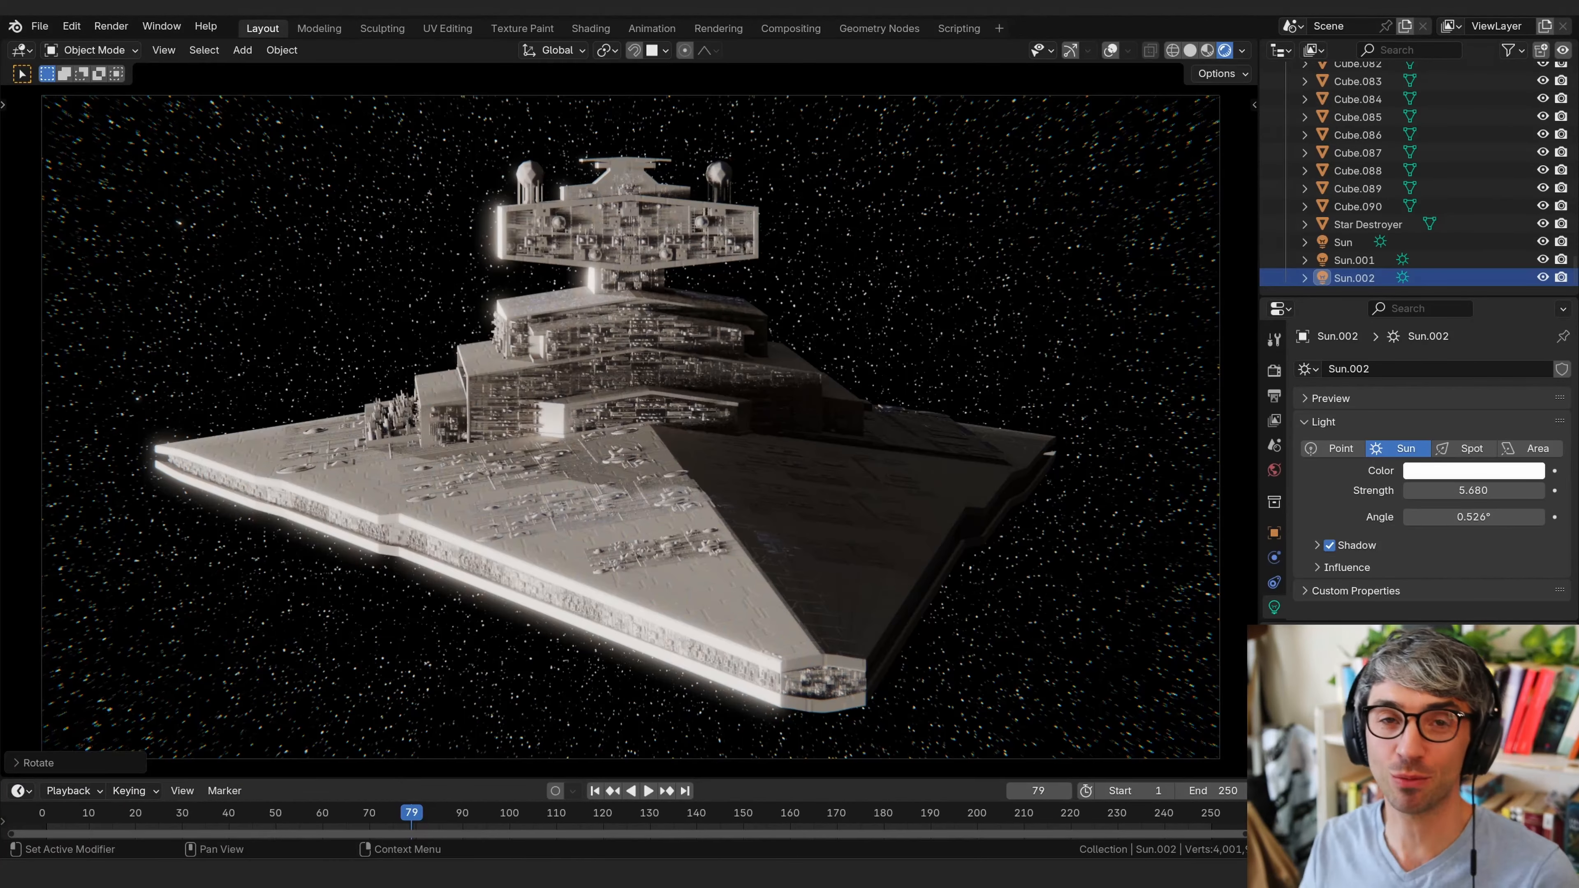